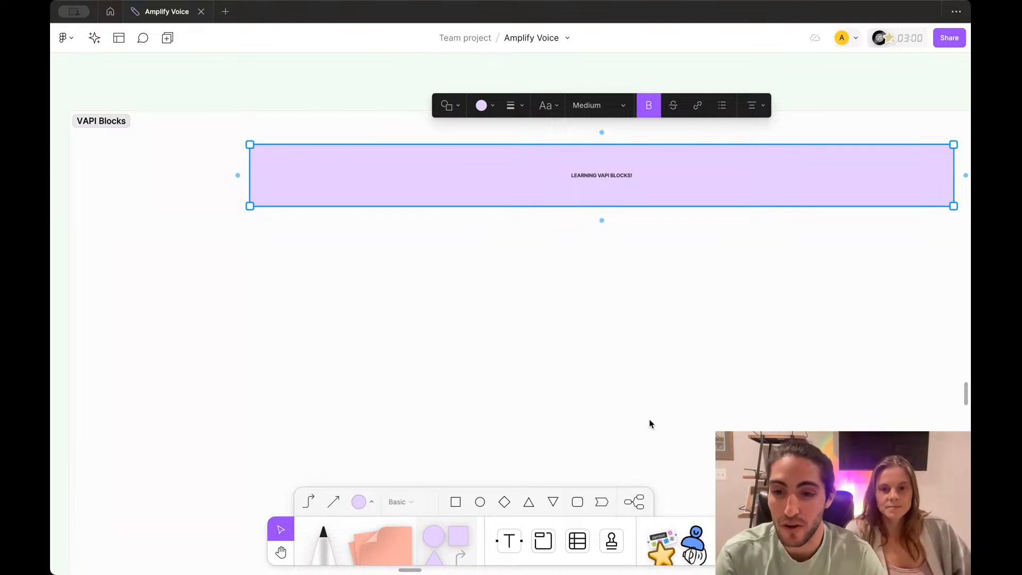
Step: Shrink the LEARNING VAPI BLOCKS! banner to a narrower shape
left_click(617, 369)
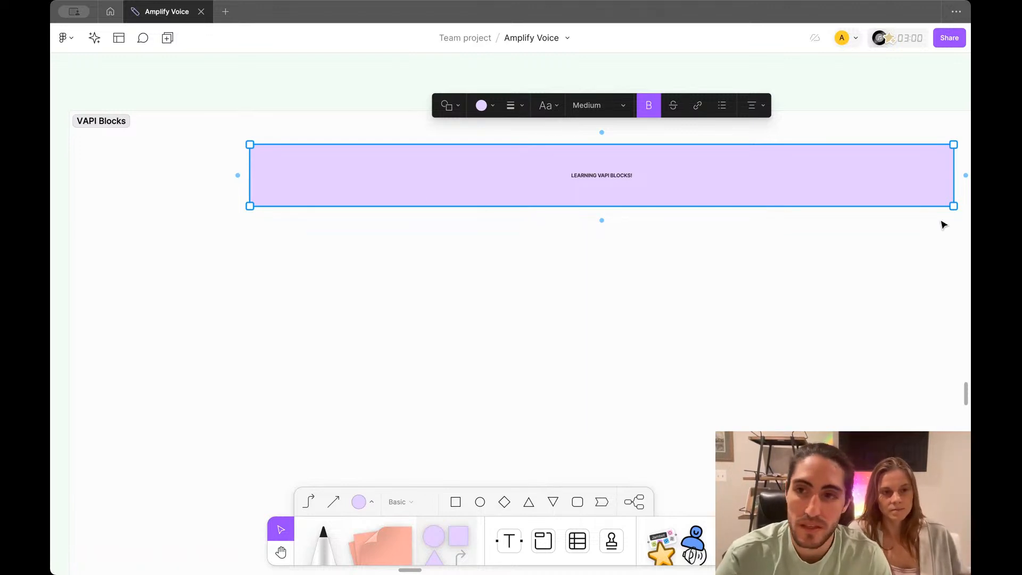
left_click_drag(953, 206, 466, 189)
scroll(433, 185, "up", 3)
scroll(433, 187, "left", 3)
Step: Fill the banner green and set its text size to Extra large
left_click(351, 123)
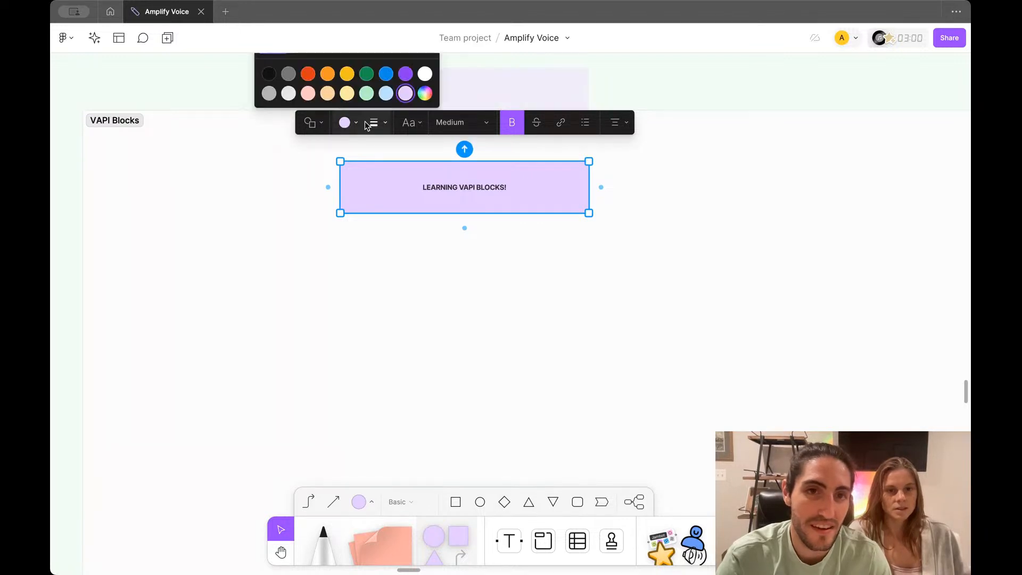
left_click(365, 75)
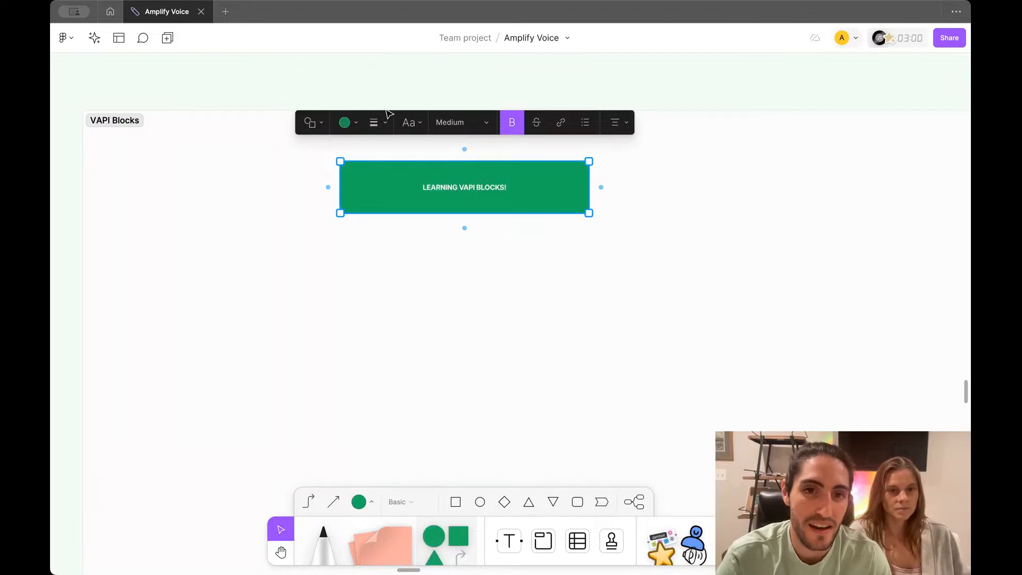
left_click(449, 122)
left_click(431, 141)
left_click(452, 122)
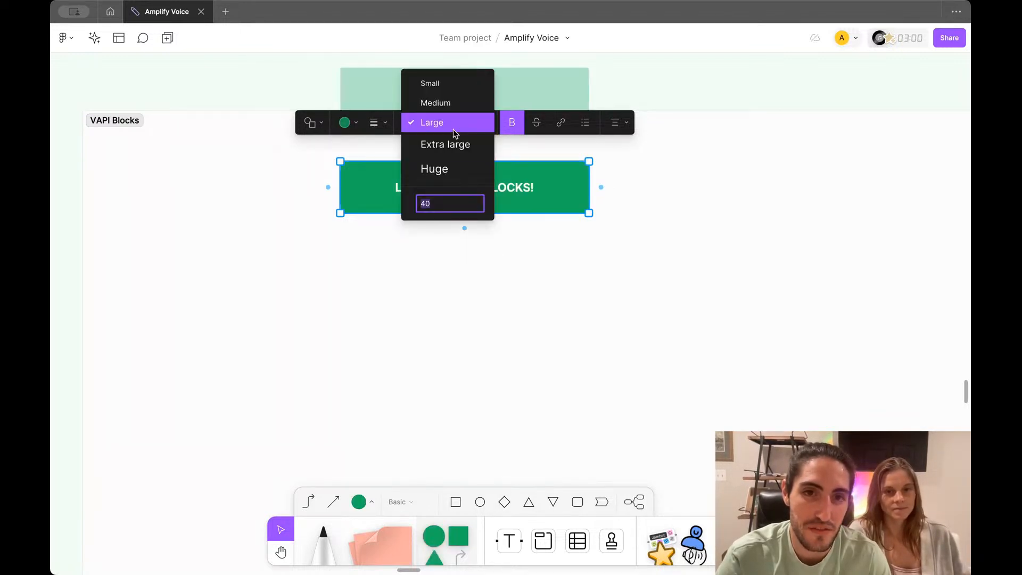
left_click(433, 141)
Step: Widen the banner to fit the bigger text, then pick the Rectangle tool
scroll(444, 202, "up", 1)
scroll(444, 202, "left", 1)
scroll(444, 202, "down", 1)
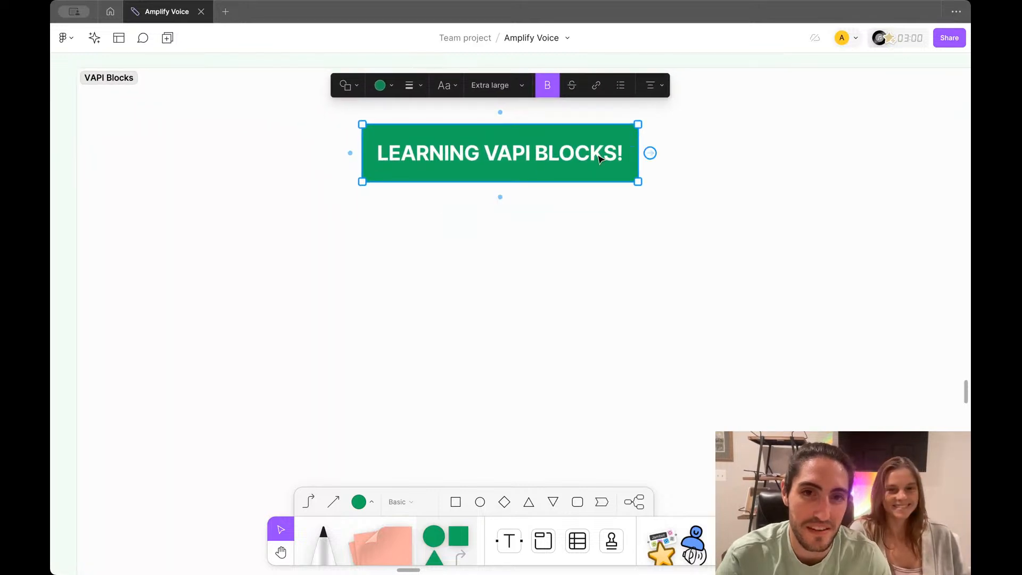
left_click_drag(639, 153, 742, 156)
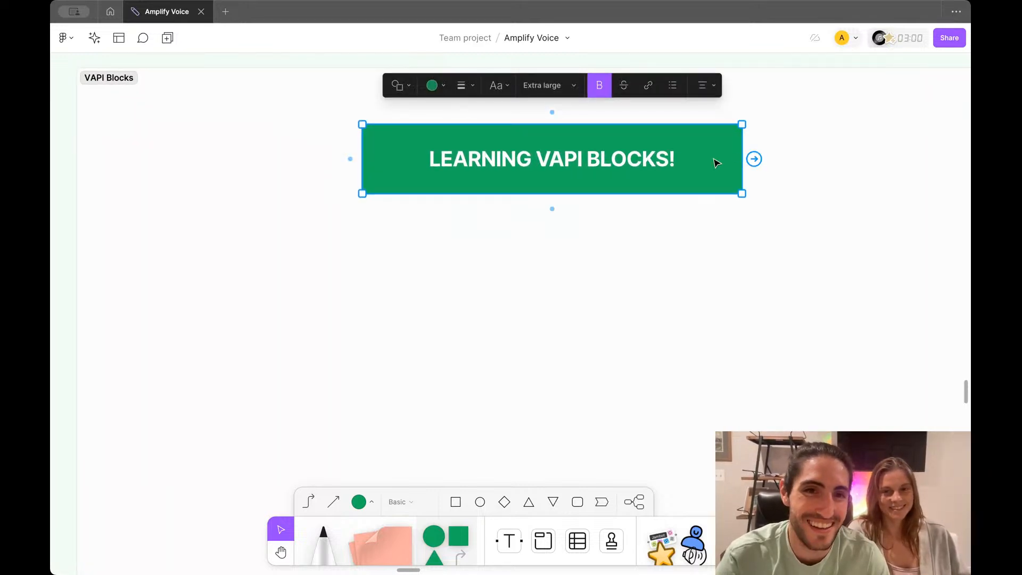
scroll(668, 132, "down", 1)
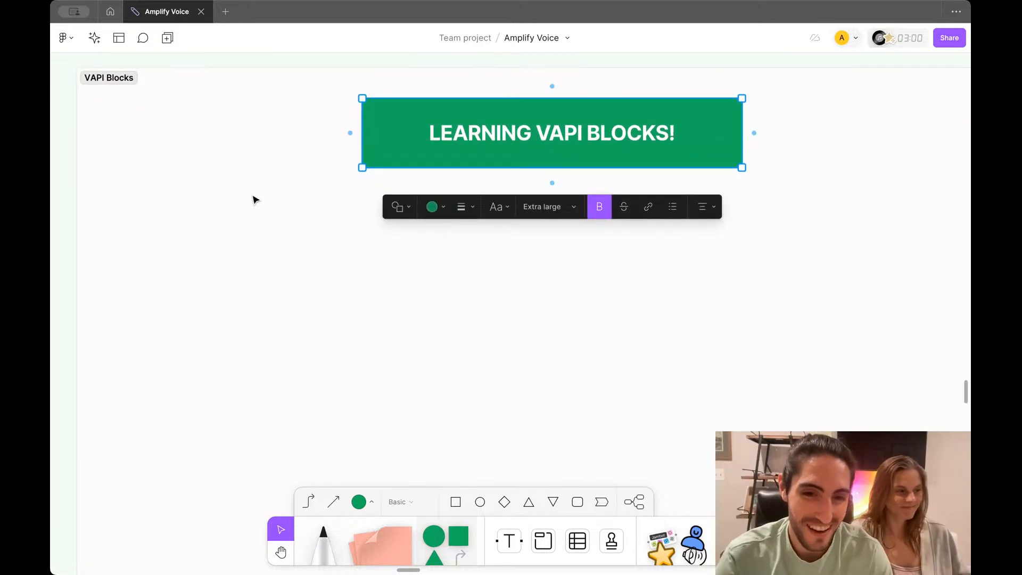
left_click(460, 527)
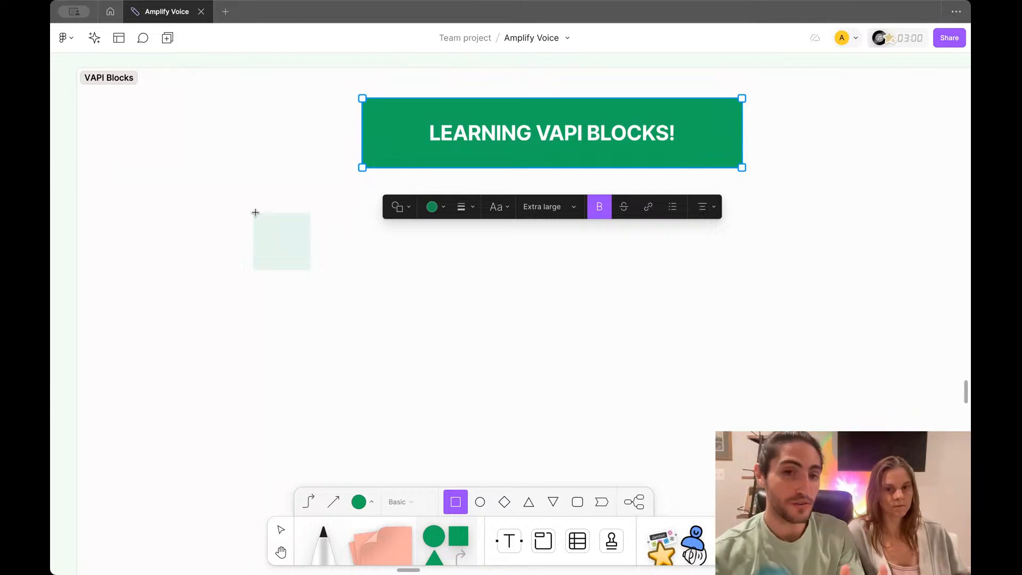
Step: Place a rectangle below the banner and stretch it into a wider, shorter box
left_click(255, 212)
scroll(287, 226, "up", 2)
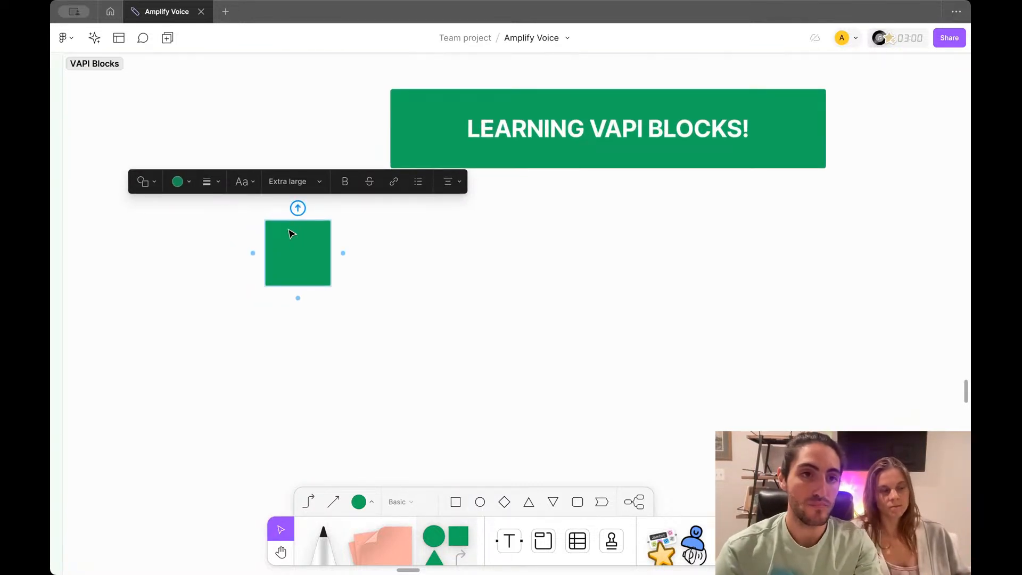
scroll(290, 234, "down", 2)
left_click(371, 247)
left_click(297, 246)
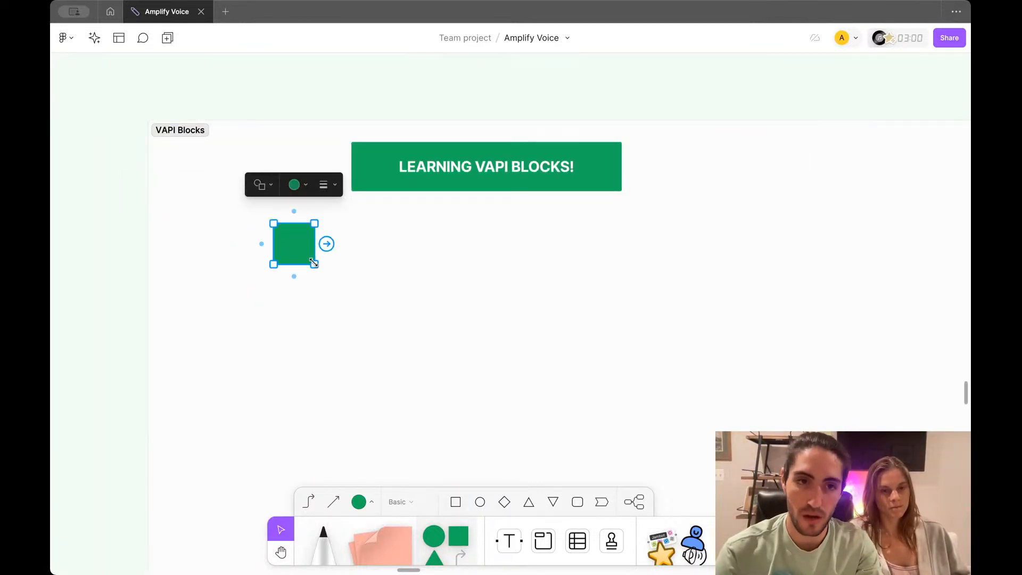
left_click_drag(314, 263, 359, 260)
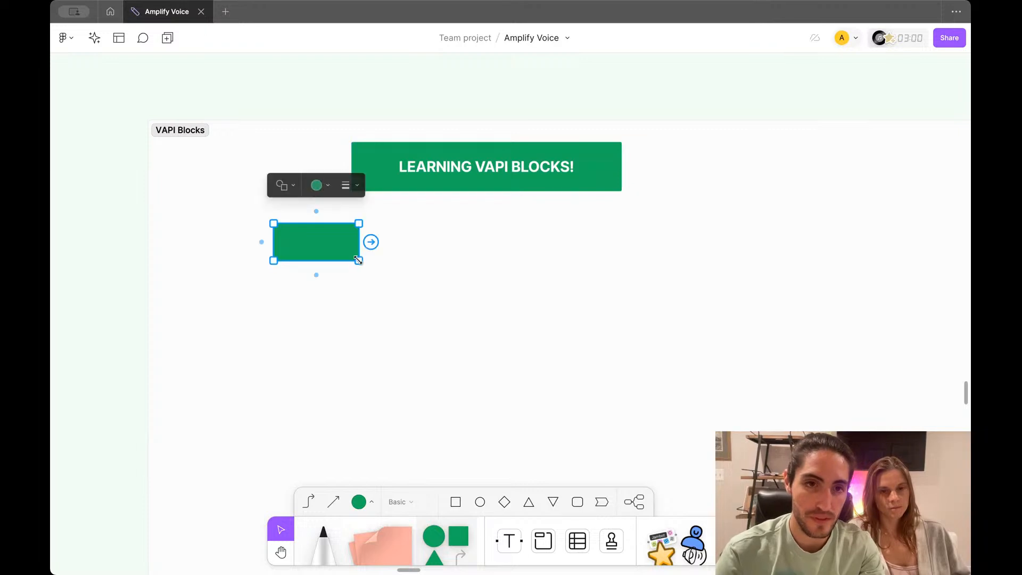
Step: Fill the box light green and set its text size to Medium
left_click(317, 186)
left_click(339, 155)
key("Return")
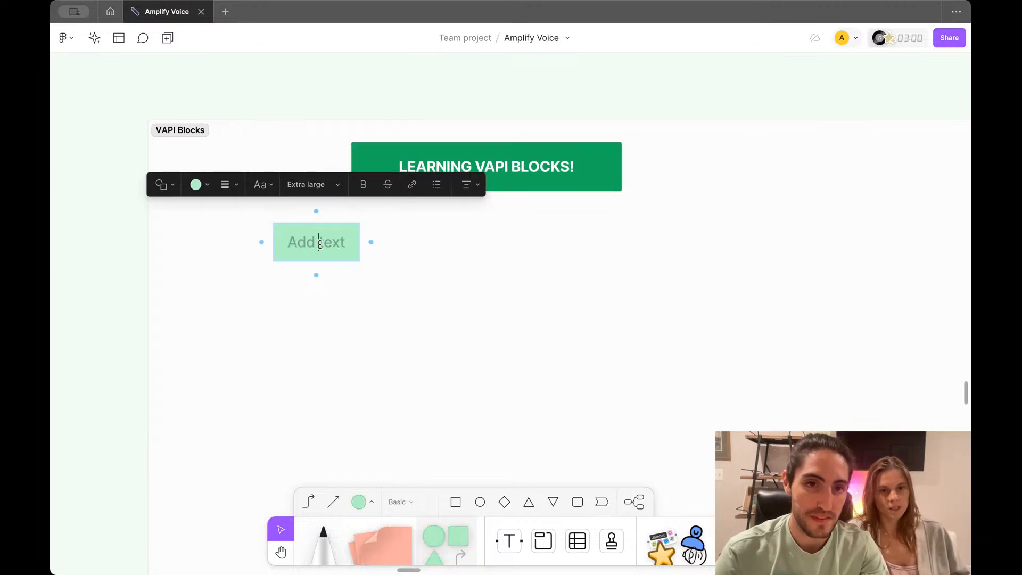
left_click(311, 181)
left_click(310, 141)
Step: Label the box 'Conversation'
scroll(327, 219, "up", 2)
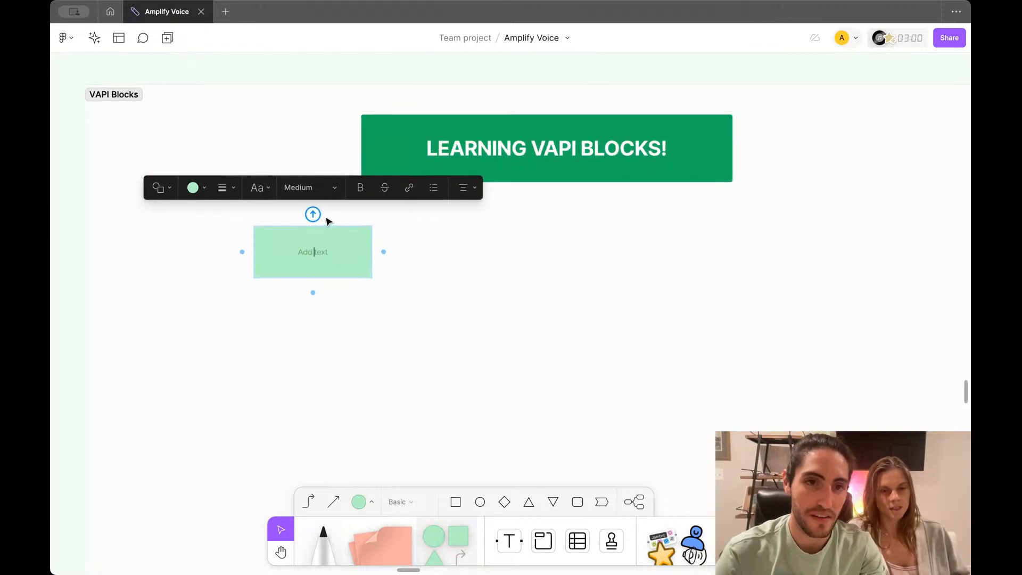
scroll(326, 219, "up", 5)
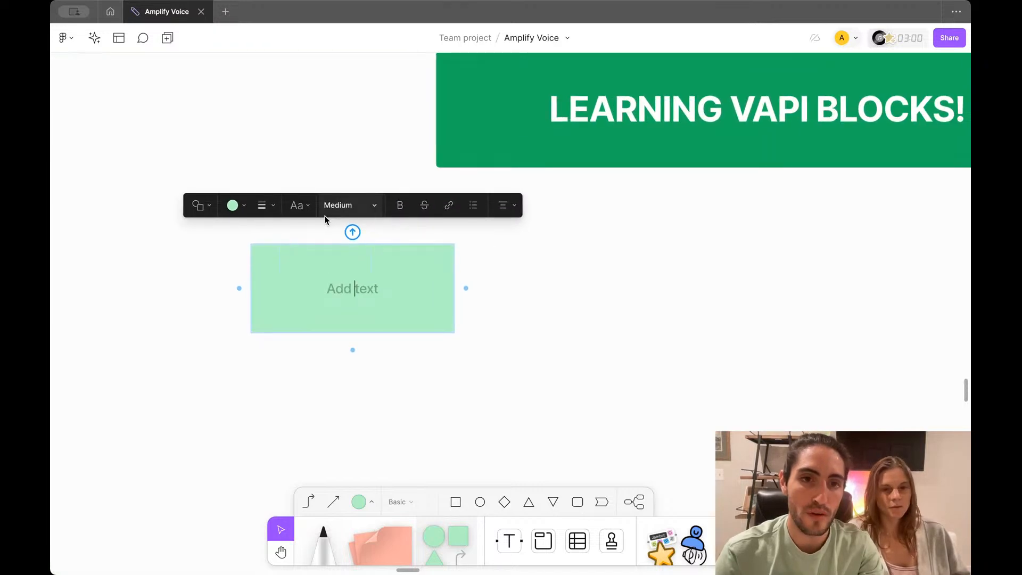
scroll(326, 219, "down", 1)
scroll(326, 219, "down", 3)
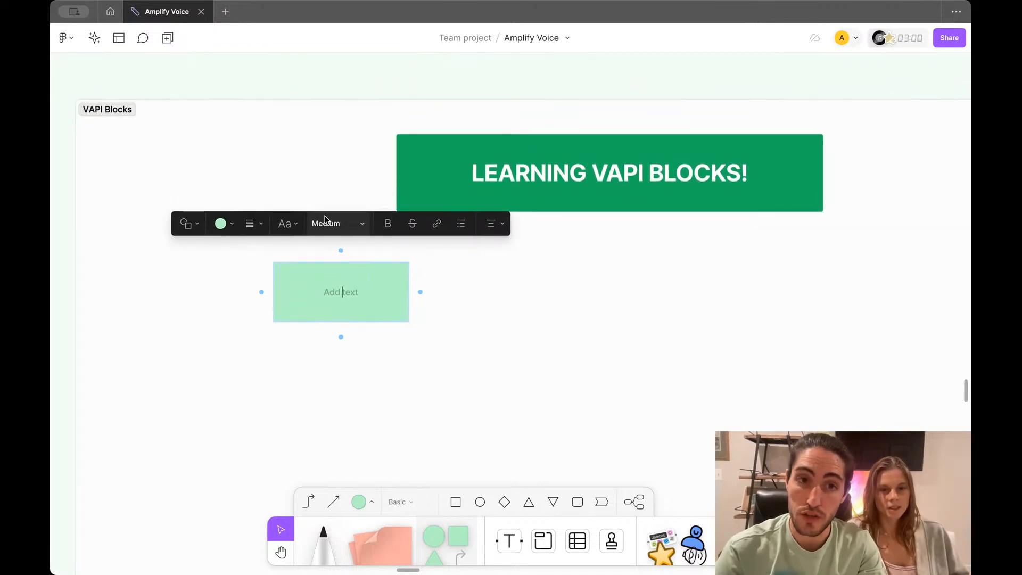
scroll(326, 219, "down", 1)
mouse_move(342, 229)
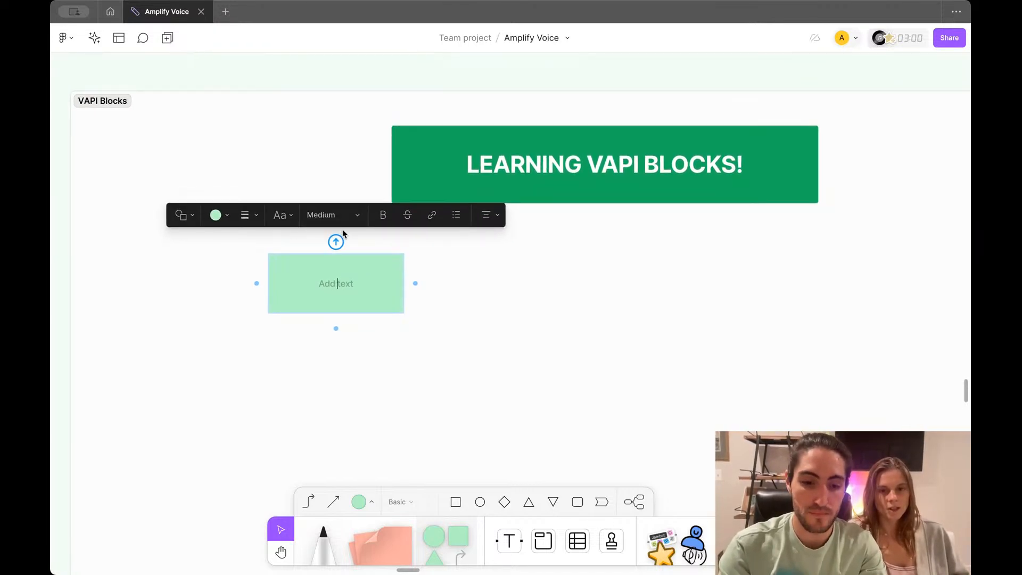
type("Conversation")
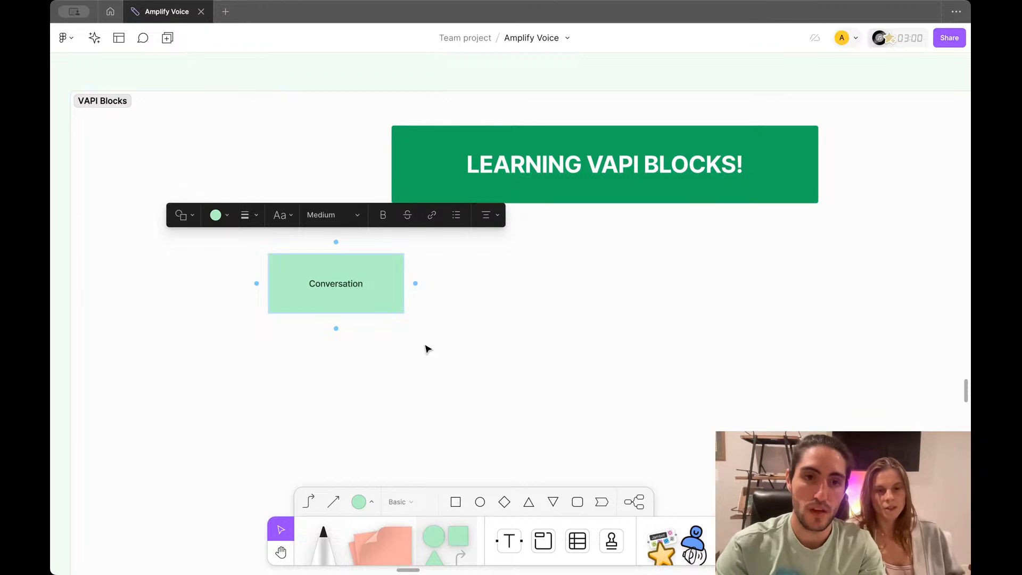
key("Escape")
Step: Duplicate the box to the right and relabel the copy 'Conditions'
left_click_drag(379, 284, 572, 274)
key("Return")
type("Condit")
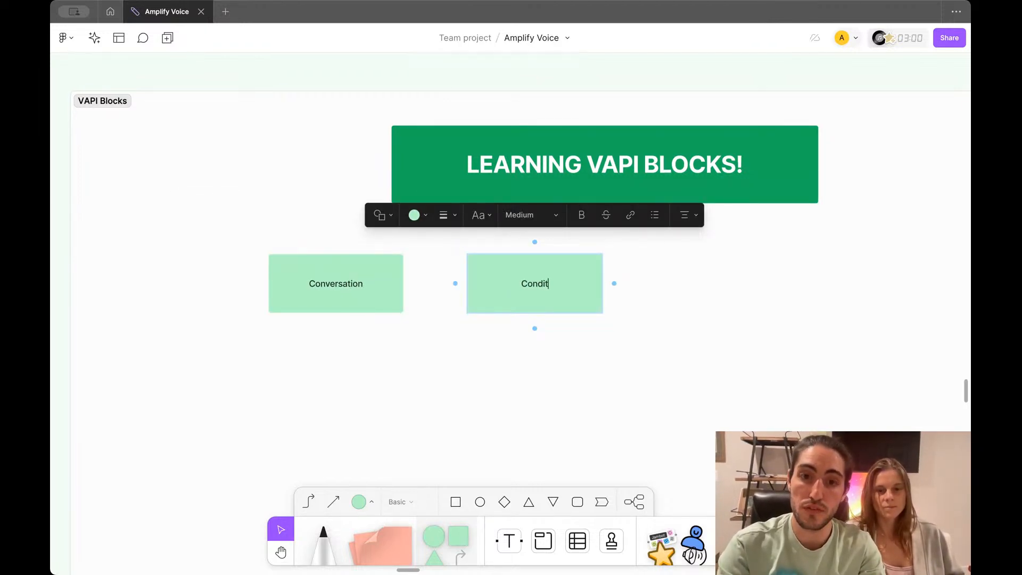
type("ions")
left_click(588, 360)
left_click(576, 295)
Step: Add a third box labelled 'Tools' and centre the three-box row under the banner
left_click_drag(576, 294, 765, 292)
double_click(738, 281)
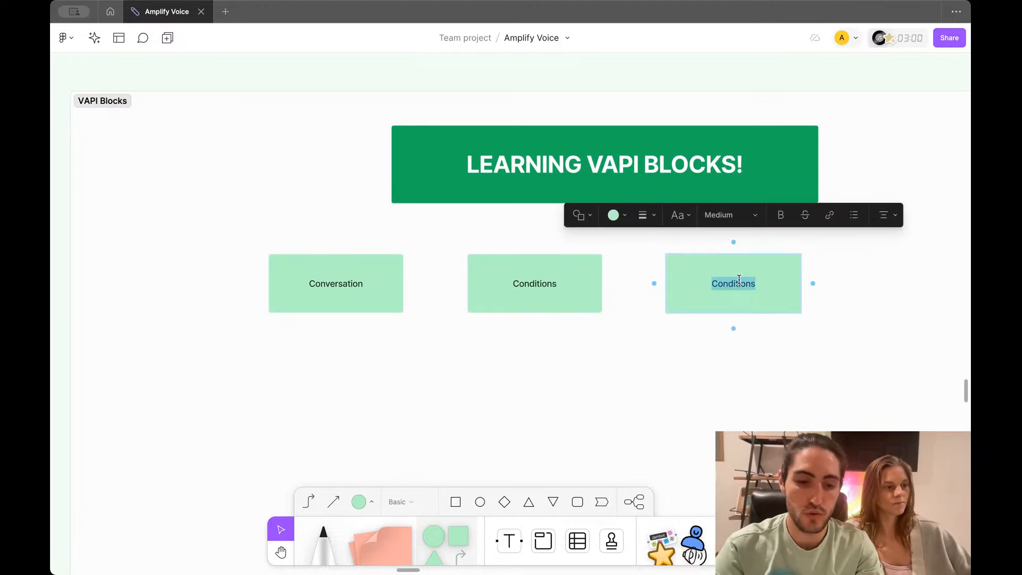
type("Tools")
left_click(735, 371)
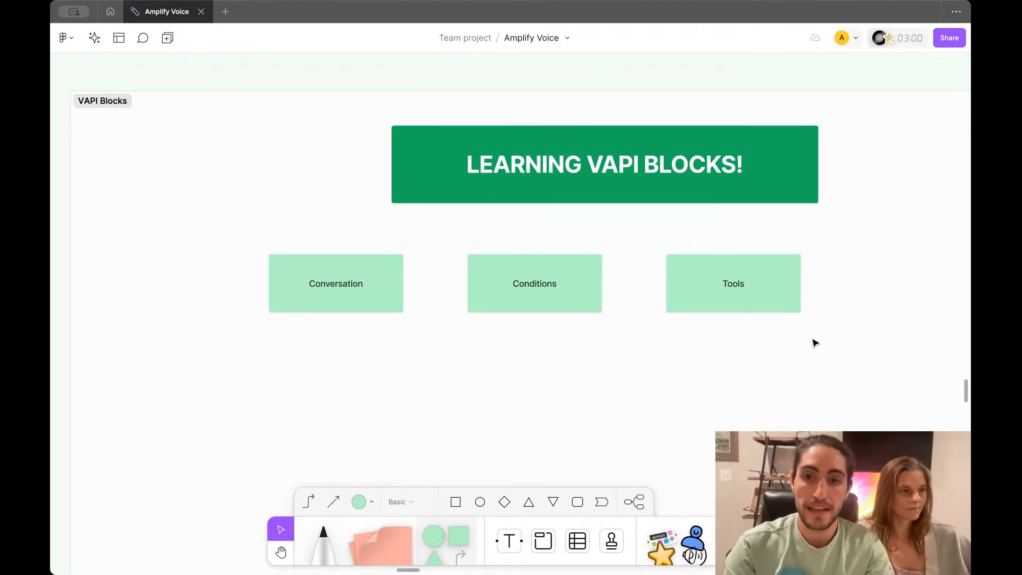
left_click_drag(814, 342, 418, 304)
left_click(456, 356)
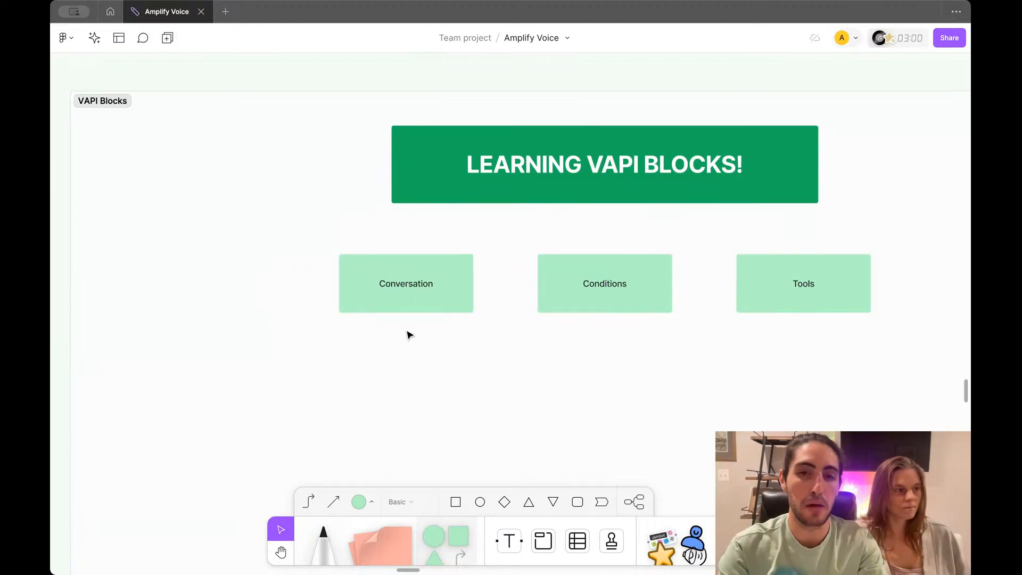
Step: Select the Conversation, Conditions and Tools boxes in turn
scroll(407, 332, "down", 2)
scroll(407, 332, "right", 2)
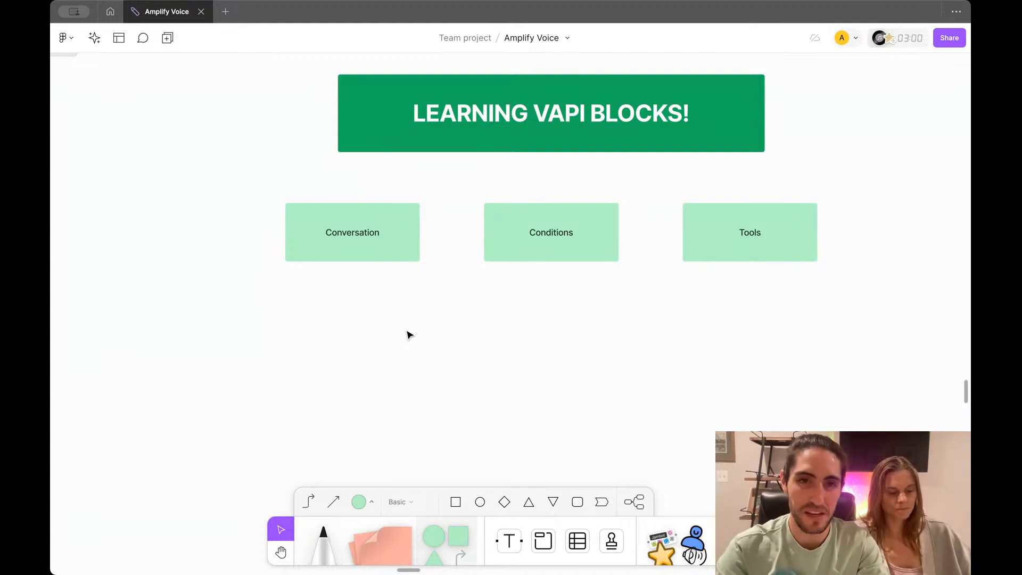
scroll(409, 334, "down", 1)
scroll(410, 335, "right", 1)
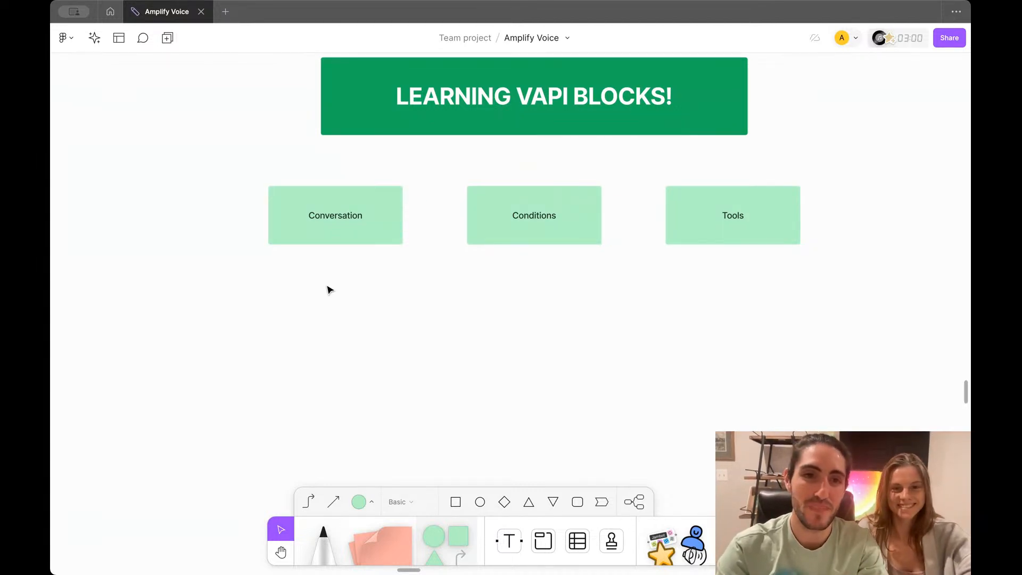
left_click(318, 229)
left_click(551, 225)
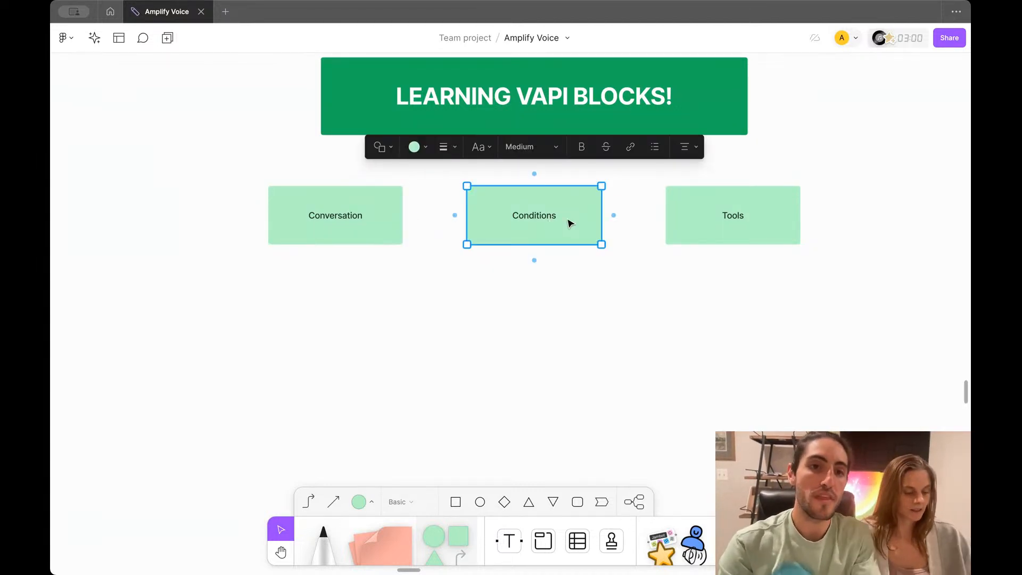
left_click(717, 221)
left_click(368, 216)
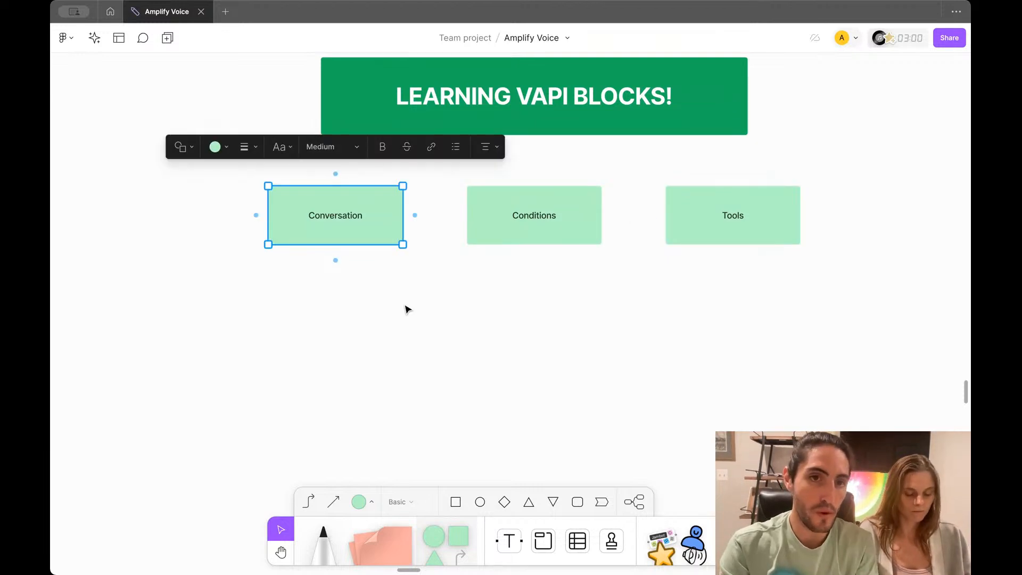
Step: Draw a lavender rectangle below the Conditions block
scroll(406, 308, "down", 2)
scroll(406, 308, "right", 2)
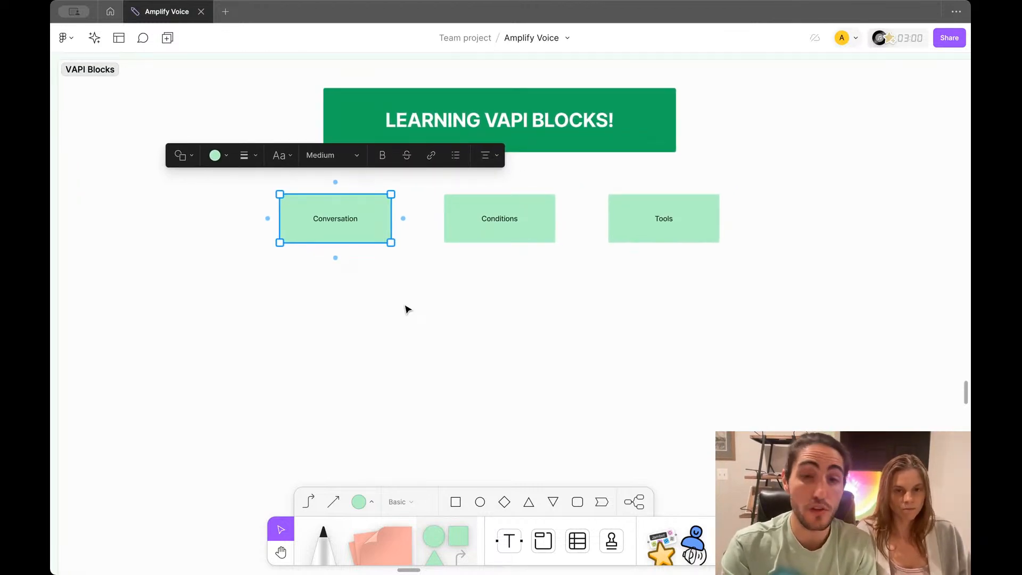
left_click(457, 526)
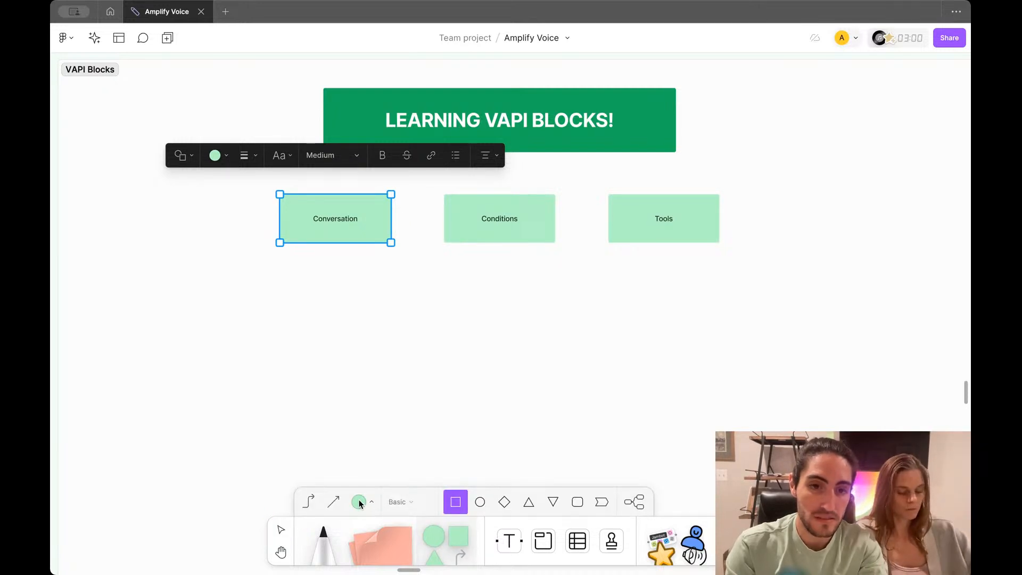
left_click(360, 503)
left_click(420, 472)
scroll(420, 304, "up", 5)
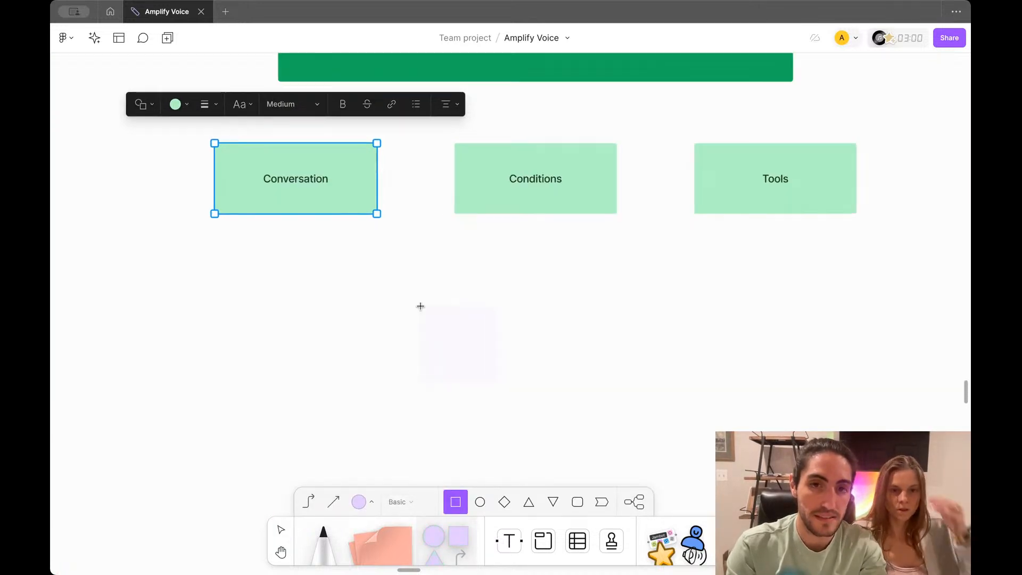
left_click_drag(358, 300, 503, 358)
Step: Label the lavender rectangle 'Greeting'
double_click(492, 348)
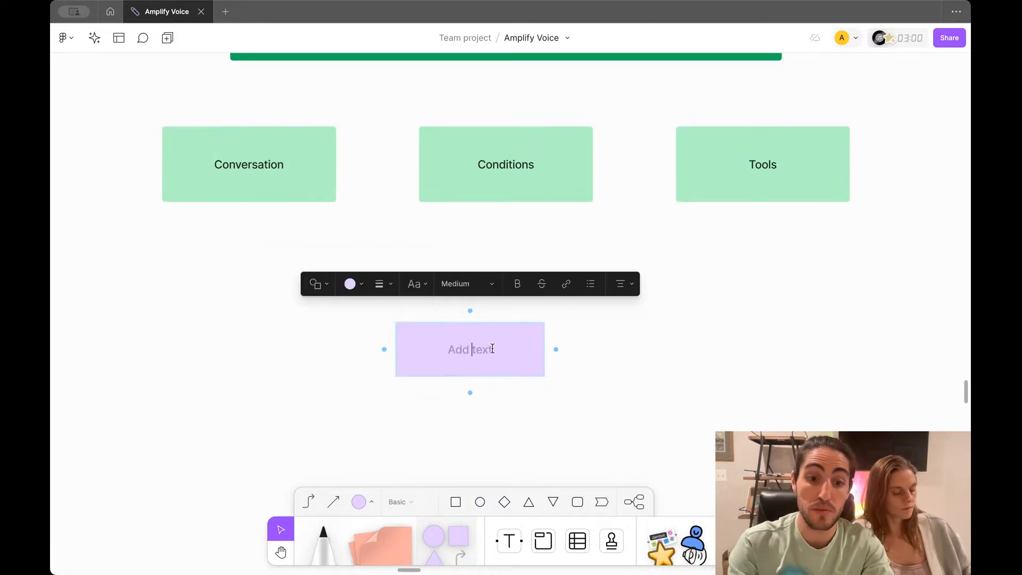
type("Greeting")
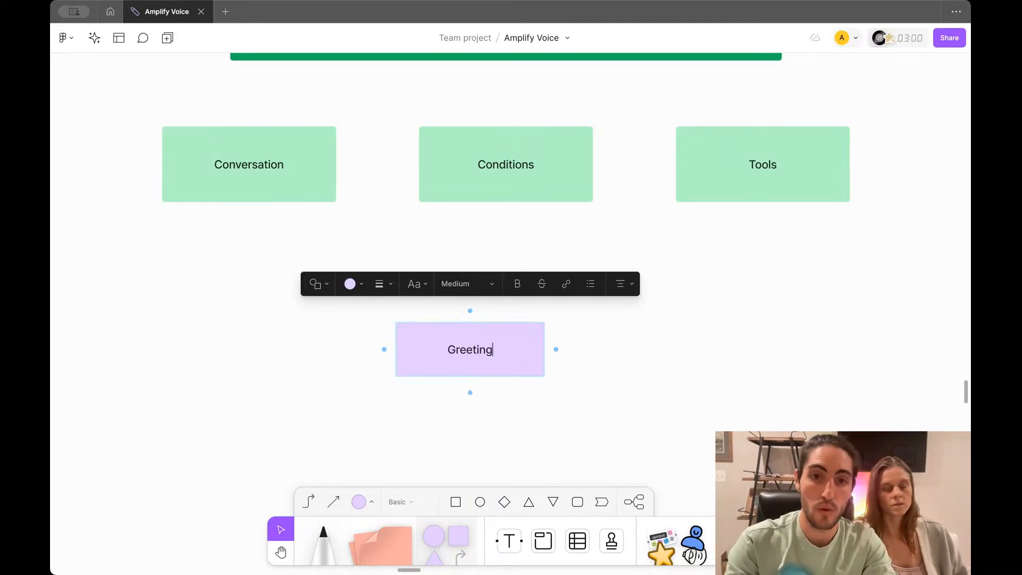
scroll(492, 348, "up", 3)
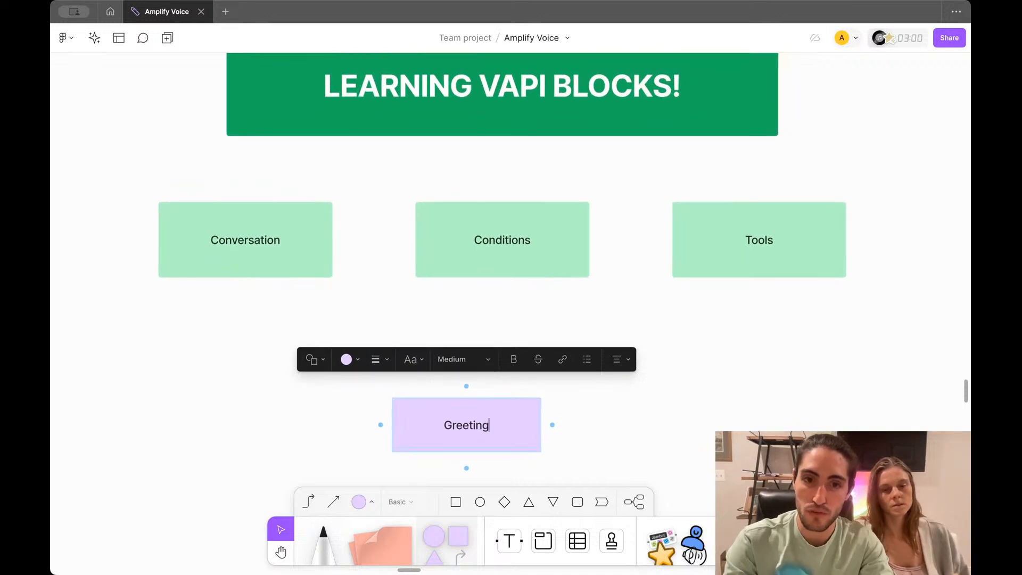
left_click(517, 317)
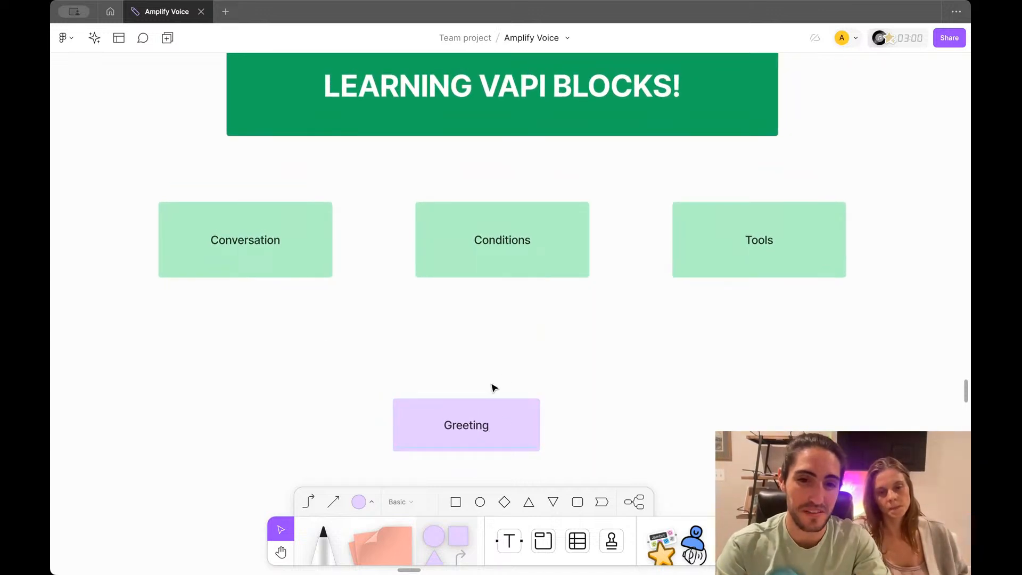
scroll(489, 388, "down", 2)
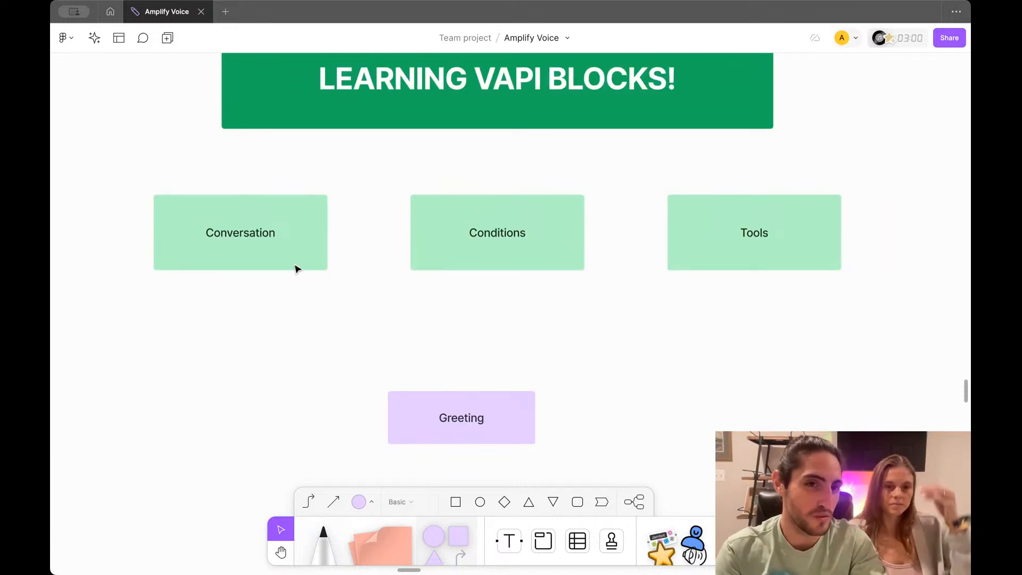
Step: Make the Conditions block light blue and the Tools block orange
left_click(504, 221)
left_click(377, 156)
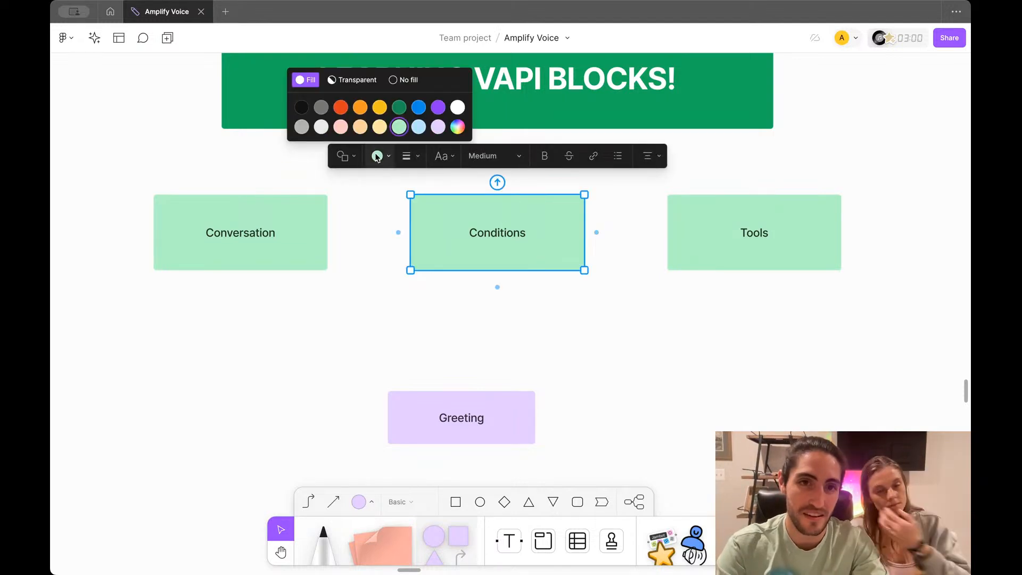
left_click(422, 131)
left_click(734, 245)
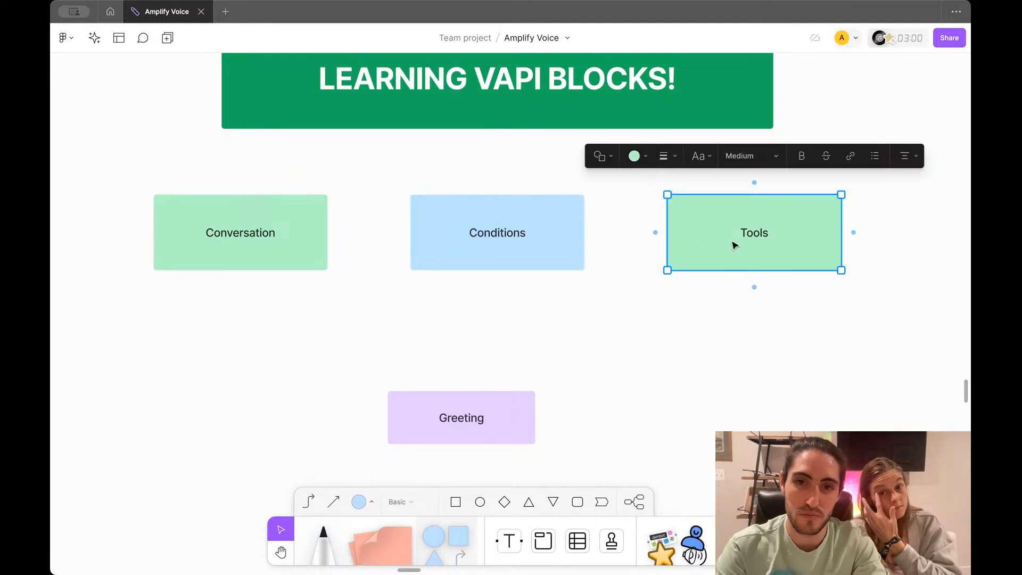
left_click(634, 155)
left_click(619, 131)
left_click(614, 349)
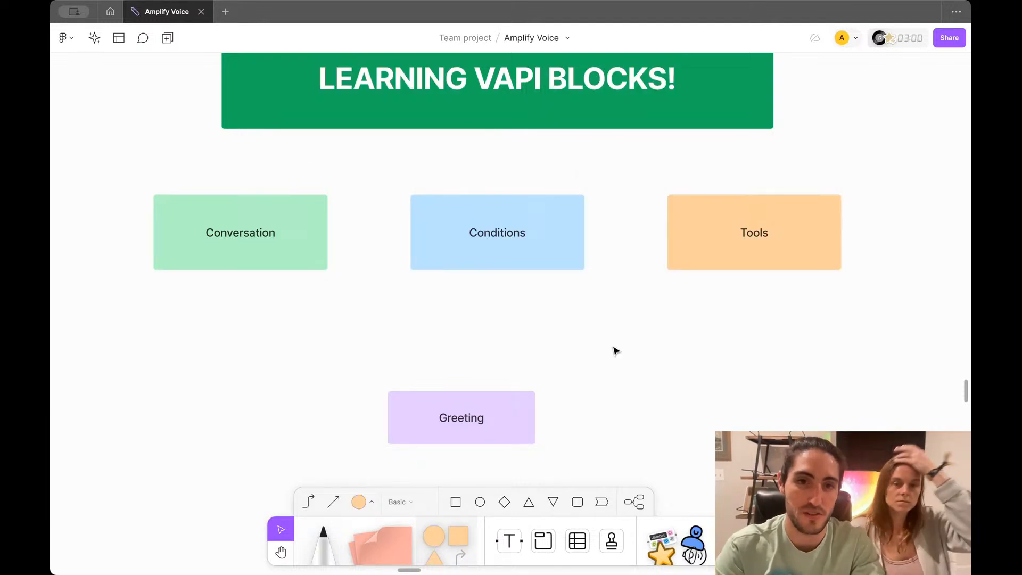
Step: Recolour the Greeting box light green to match Conversation
scroll(615, 349, "down", 1)
left_click(527, 392)
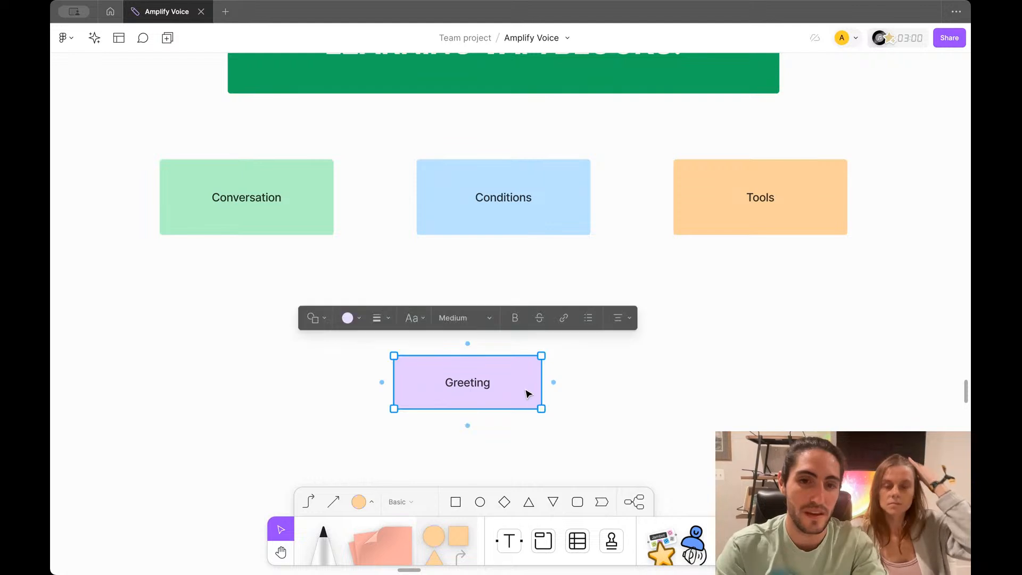
left_click(359, 318)
left_click(373, 291)
left_click(220, 259)
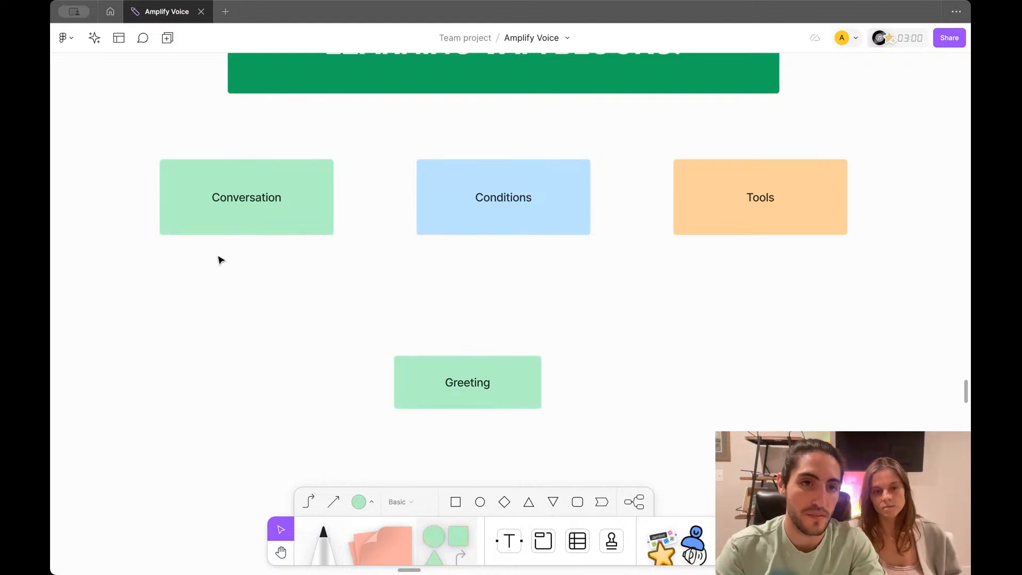
scroll(219, 256, "down", 1)
scroll(217, 252, "down", 2)
scroll(215, 252, "down", 1)
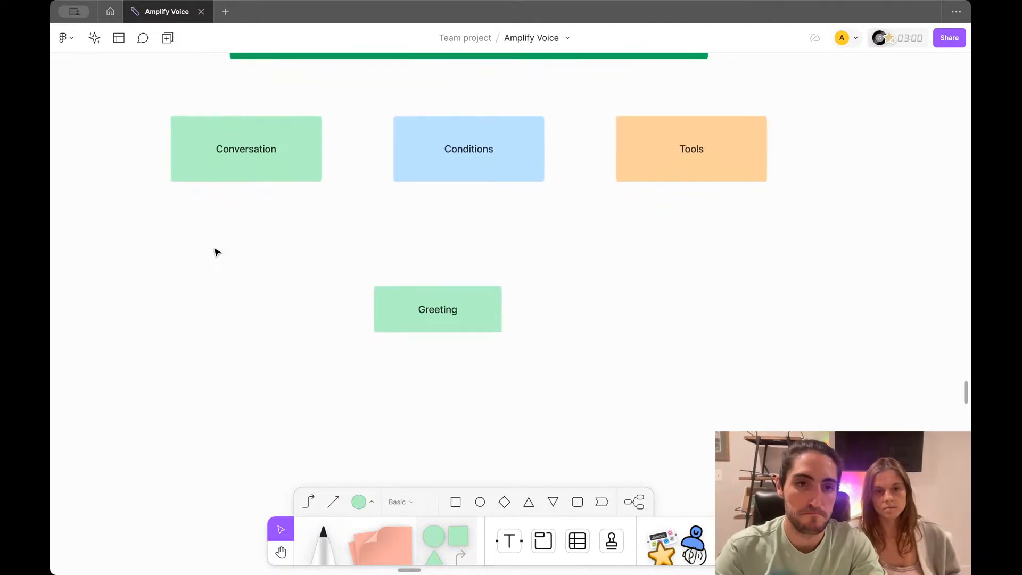
Step: Add a second line '-> Name' under Greeting in the box
left_click_drag(394, 309, 412, 329)
double_click(413, 328)
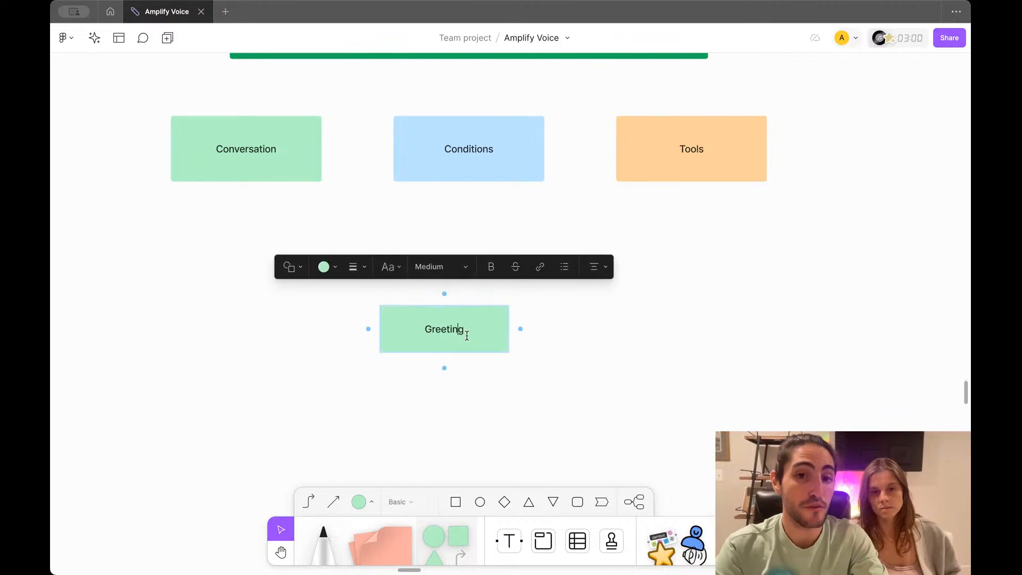
key("Return")
type("->")
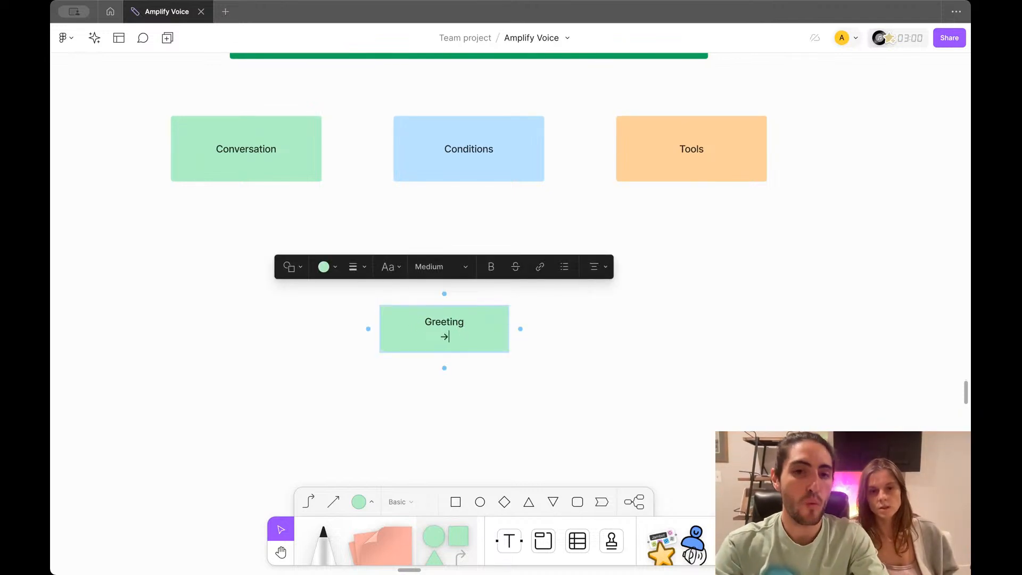
type(" Name")
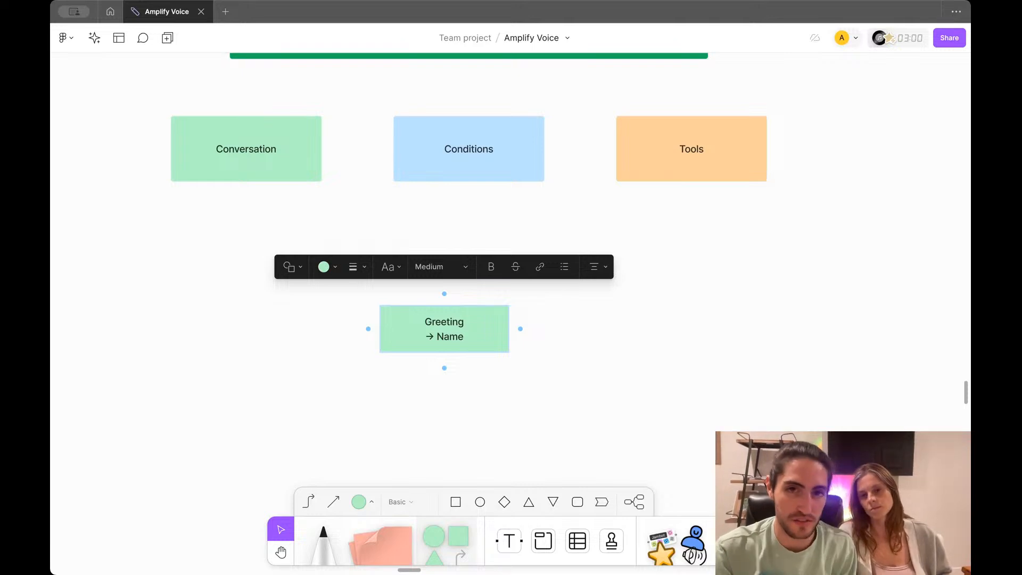
scroll(479, 334, "down", 1)
scroll(479, 335, "left", 1)
left_click(609, 359)
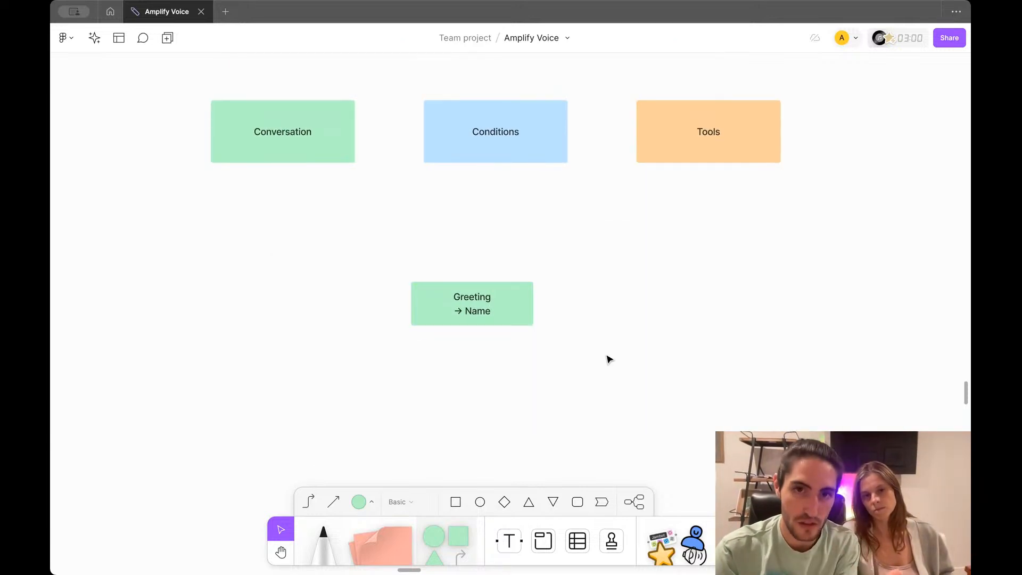
Step: Move Greeting beneath Conditions and replace Name with "Is this {{name}}?"
scroll(609, 360, "down", 1)
scroll(609, 360, "left", 1)
left_click(524, 302)
left_click_drag(524, 301, 537, 301)
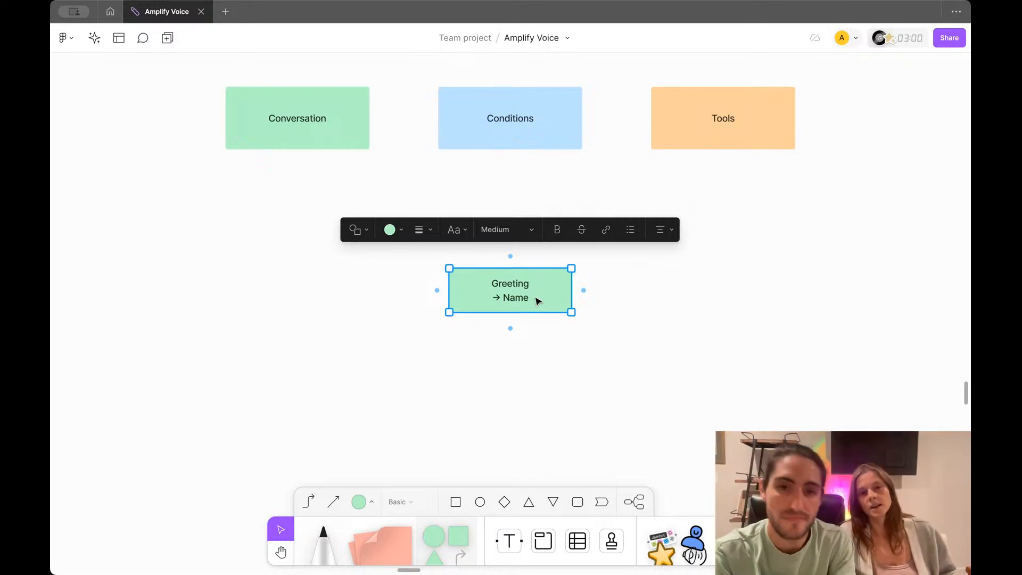
double_click(537, 301)
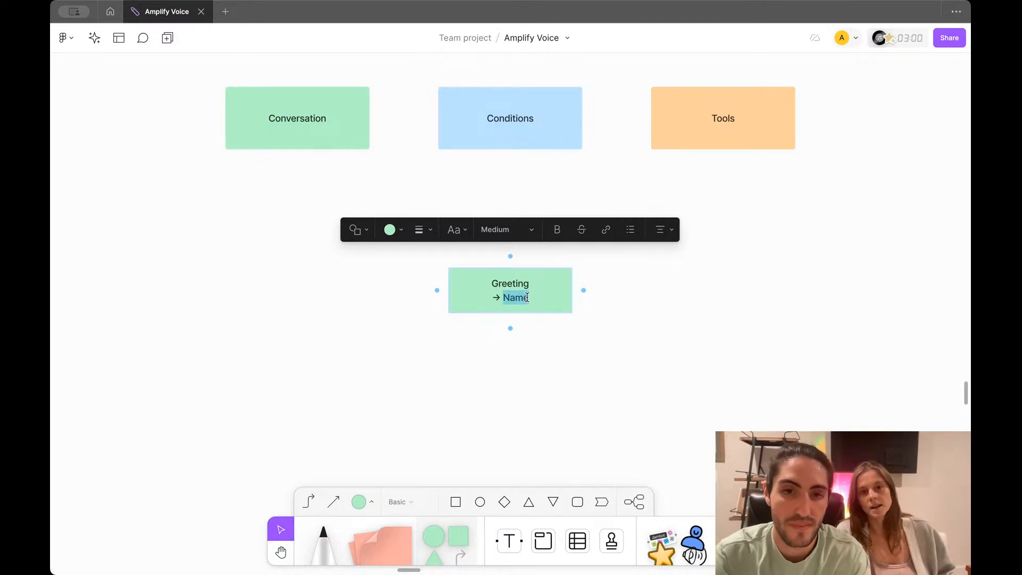
type("\"Is ")
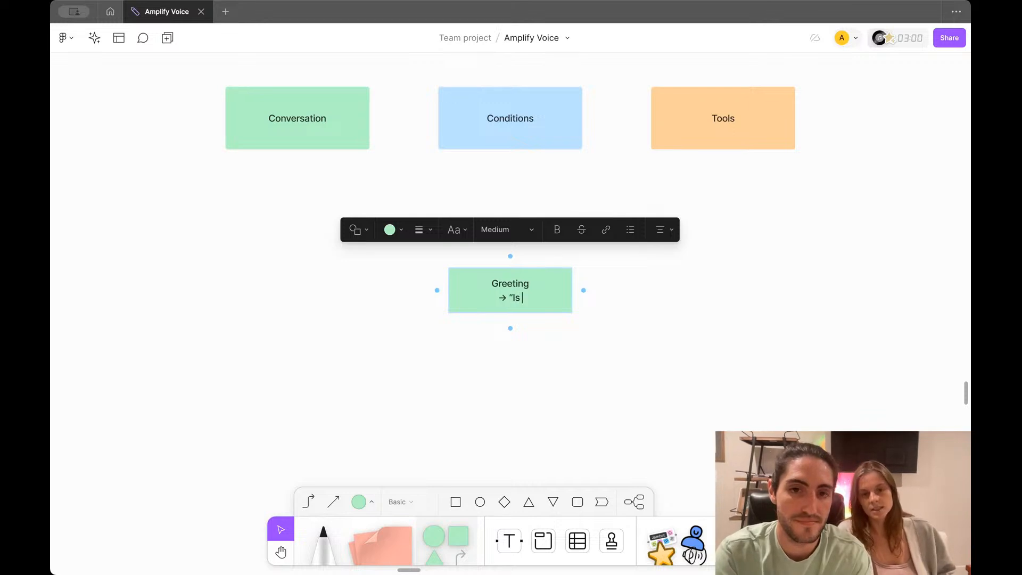
type("this {{")
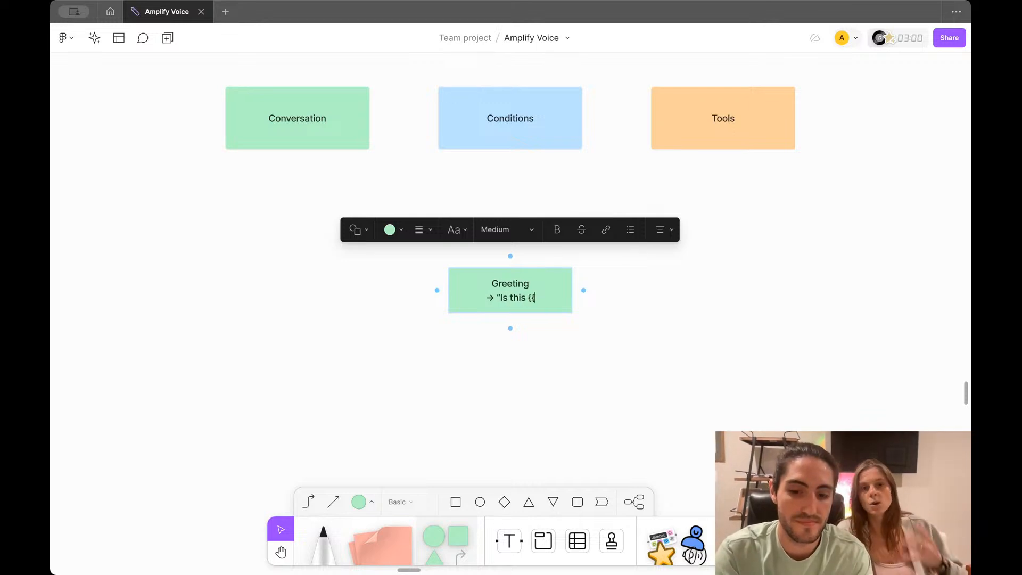
type("name")
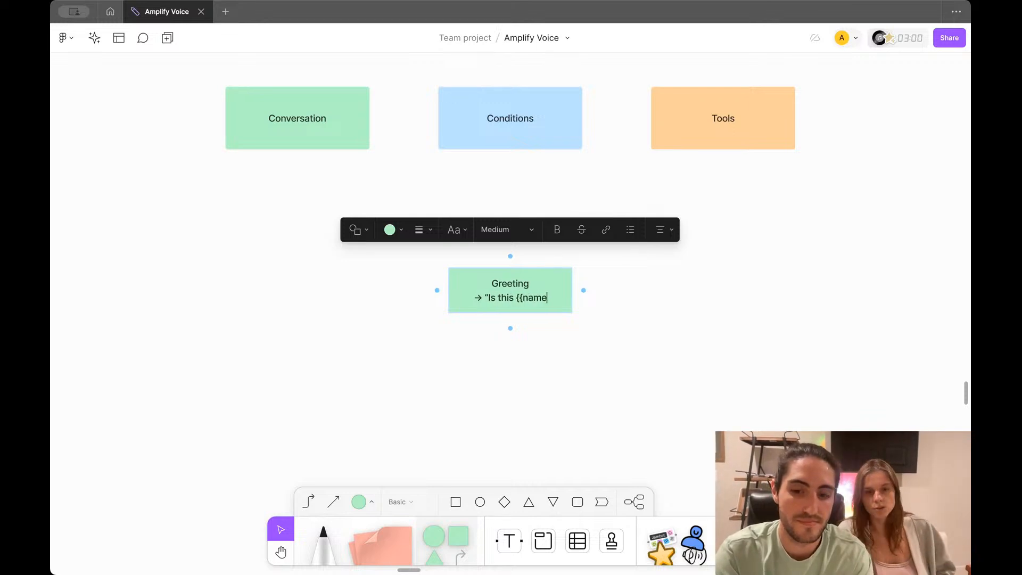
type("}}?\"")
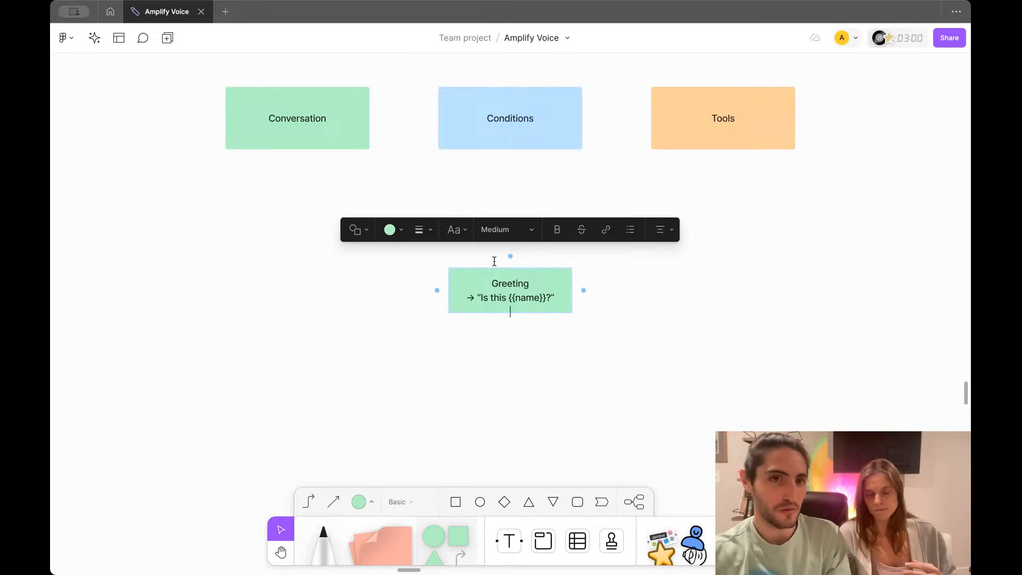
Step: Widen the Greeting box to fit its two-line text
key("Escape")
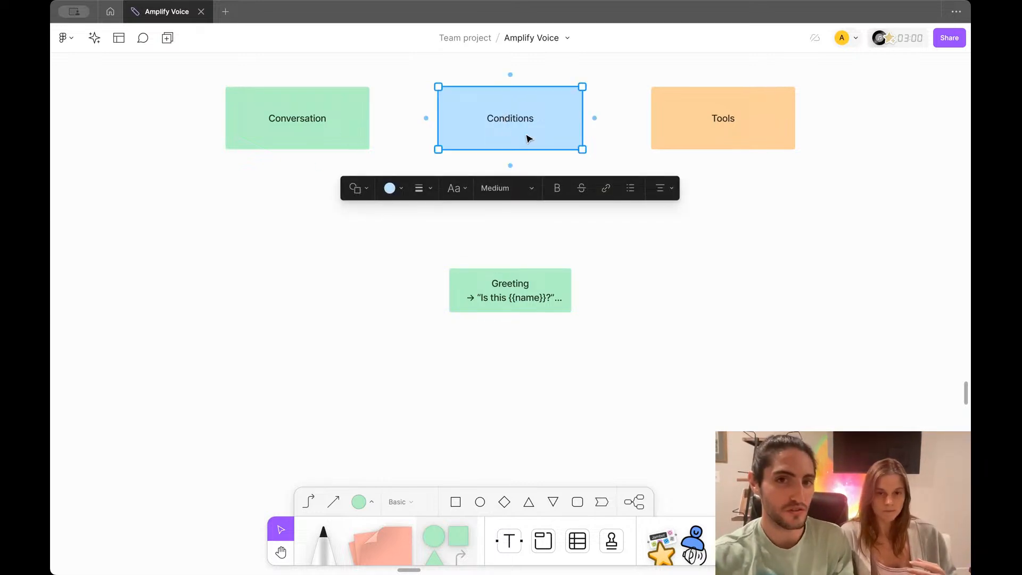
left_click(524, 296)
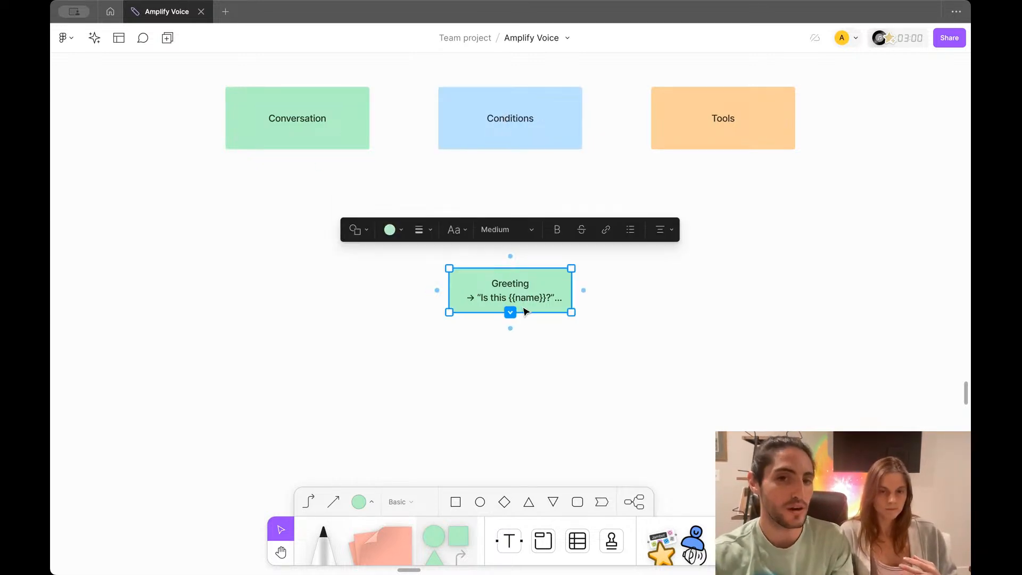
left_click_drag(572, 299, 586, 295)
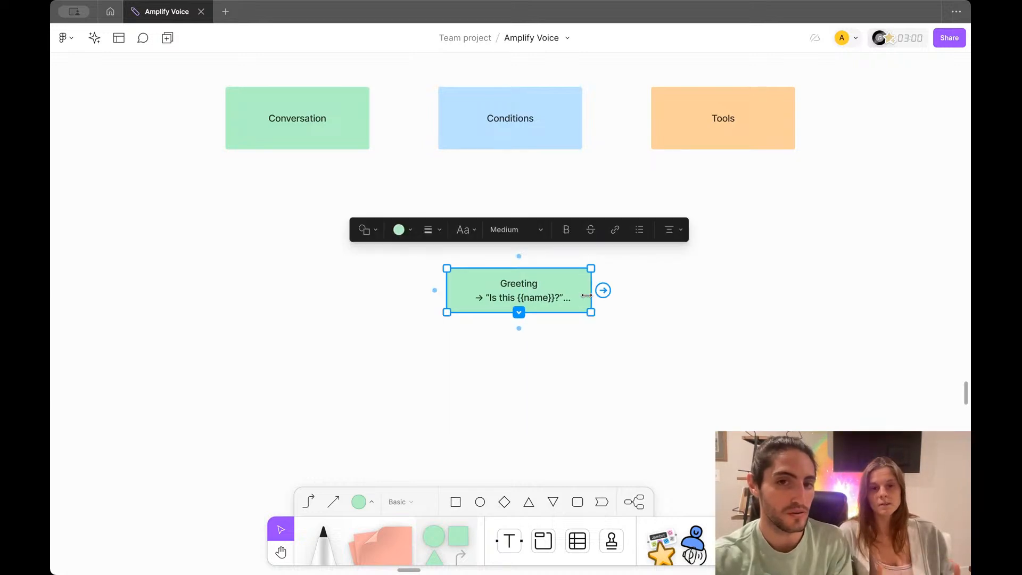
Step: Copy Conditions below Greeting and relabel it “Is this the decision maker?”
left_click(523, 128)
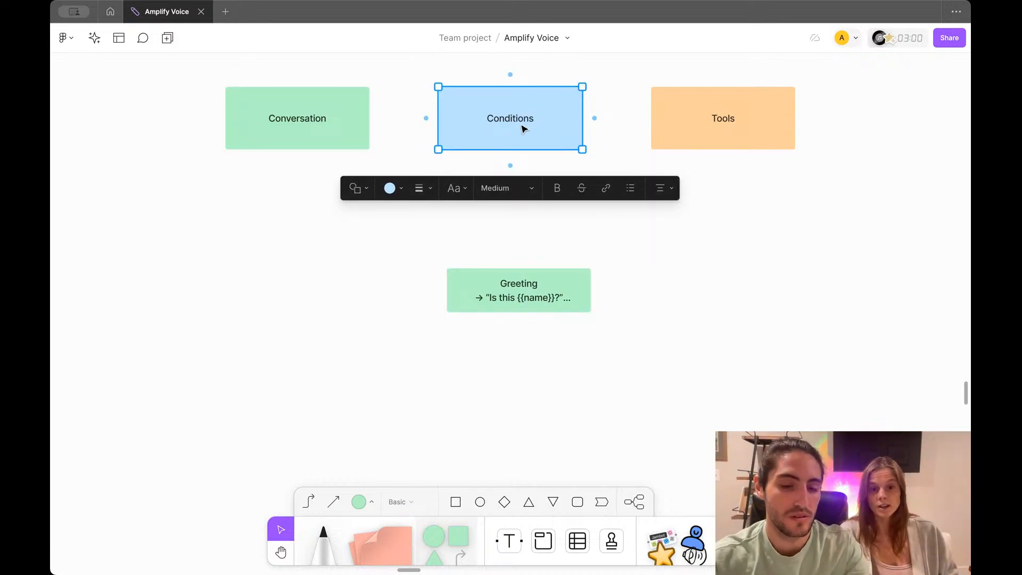
left_click_drag(523, 129, 520, 387)
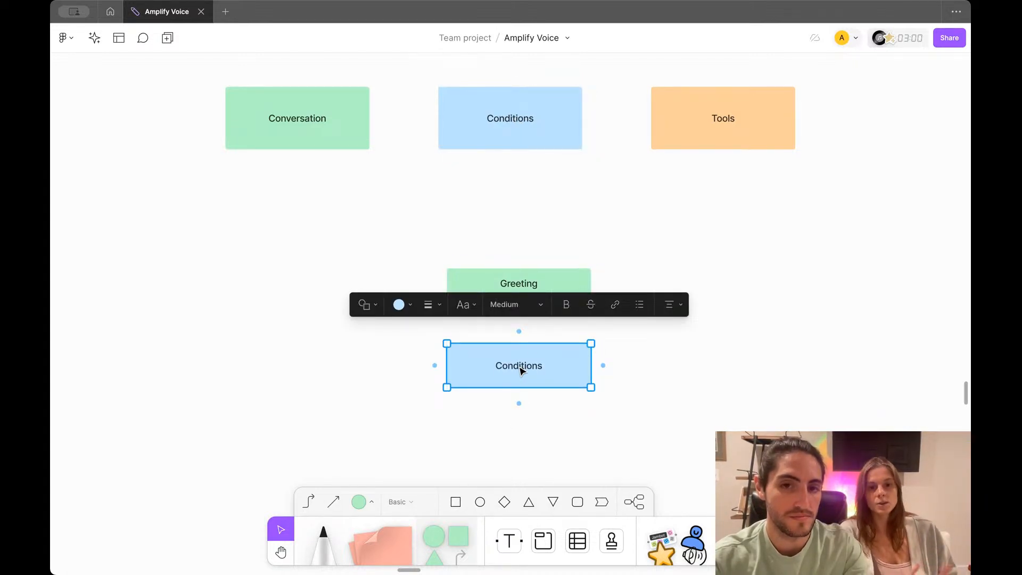
double_click(519, 367)
key("BackSpace")
type("“Is t")
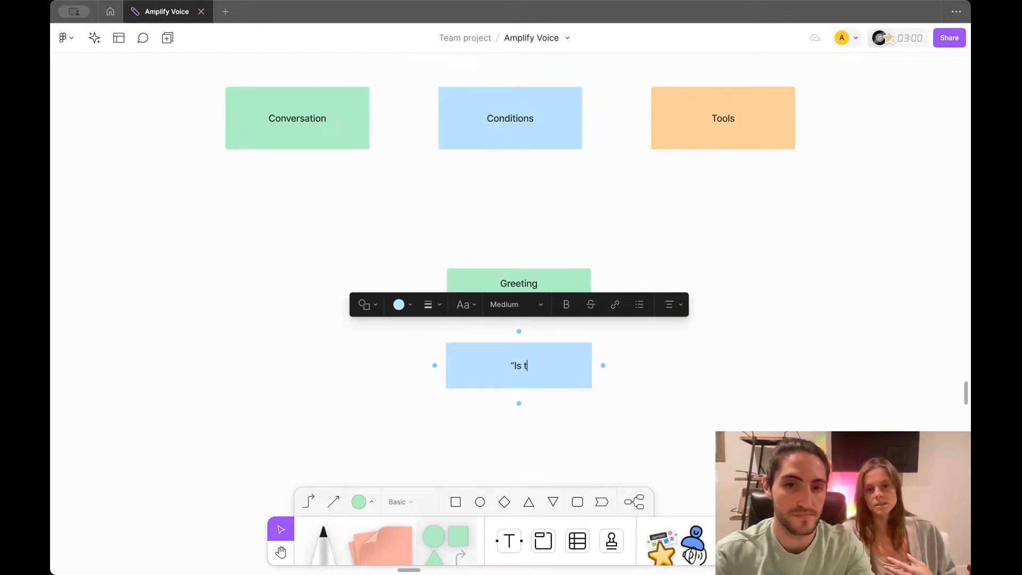
type("his the d")
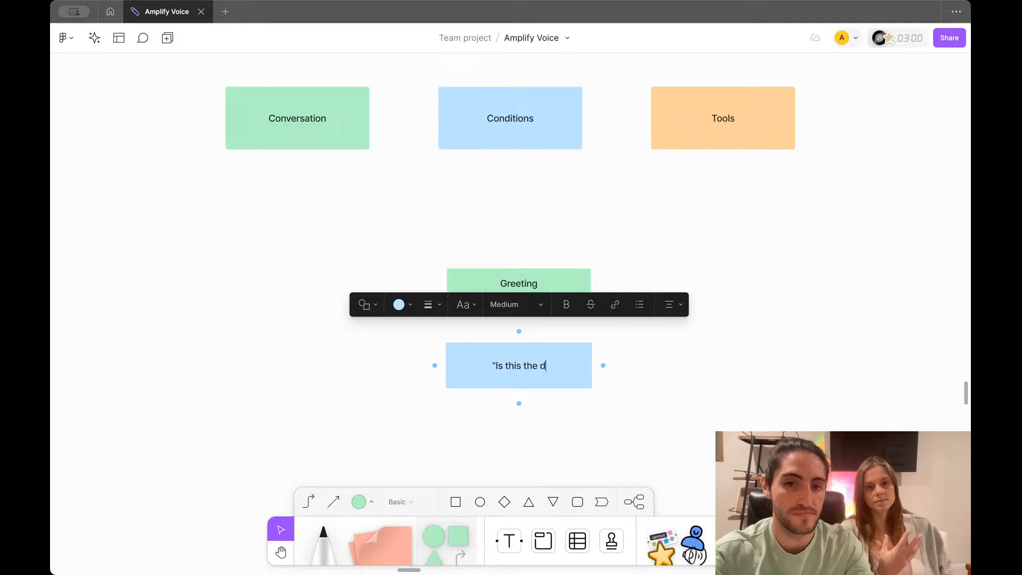
type("ecision make")
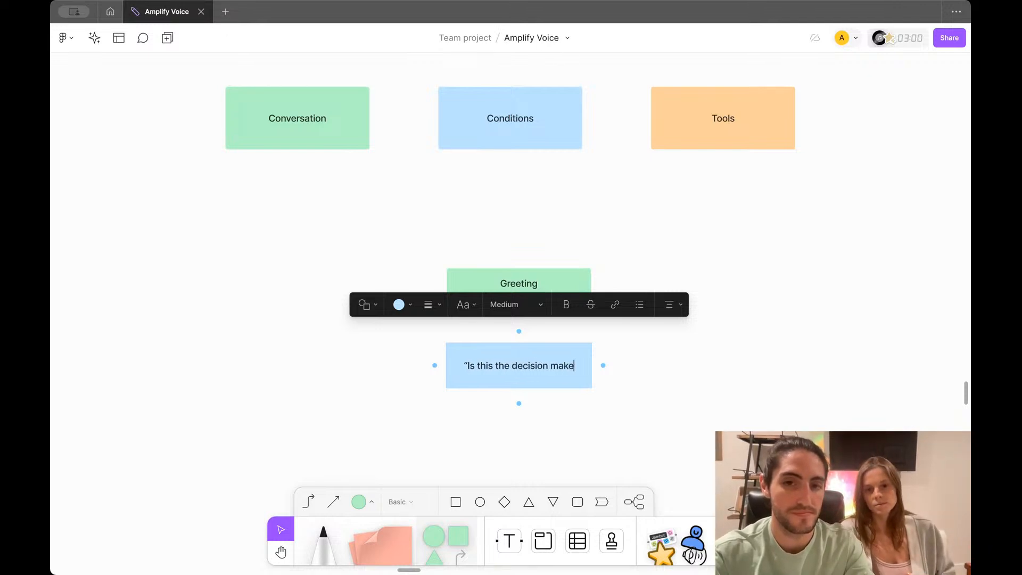
type("r")
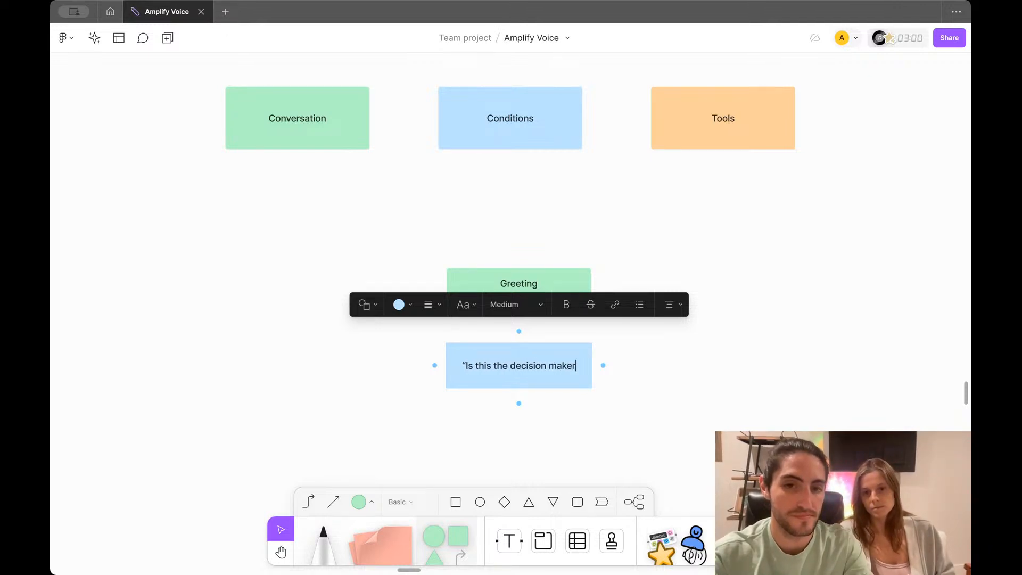
type("?”")
left_click(561, 274)
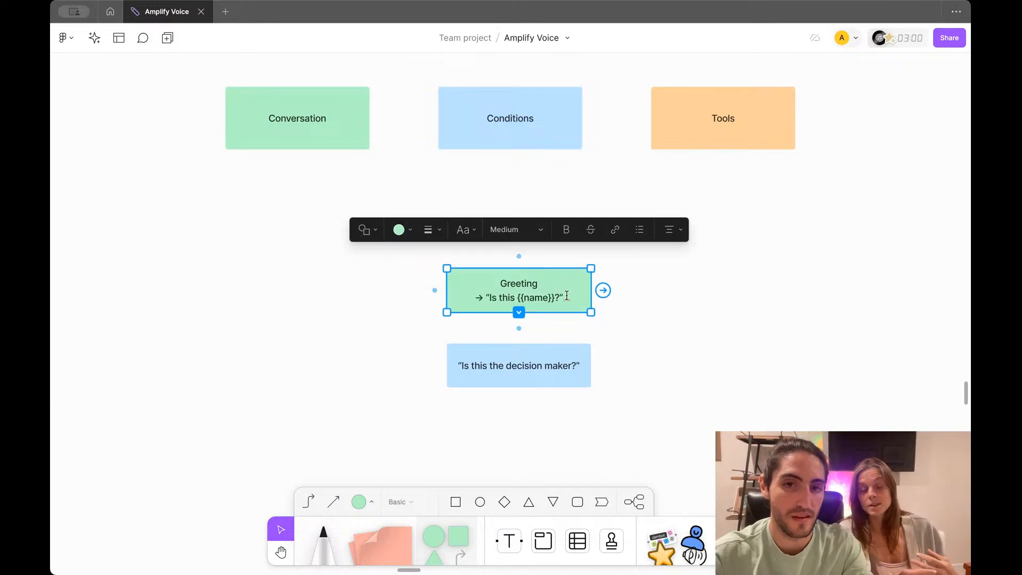
Step: Delete the second line of the Greeting box
double_click(567, 296)
key("super+BackSpace")
key("super+BackSpace")
key("super+BackSpace")
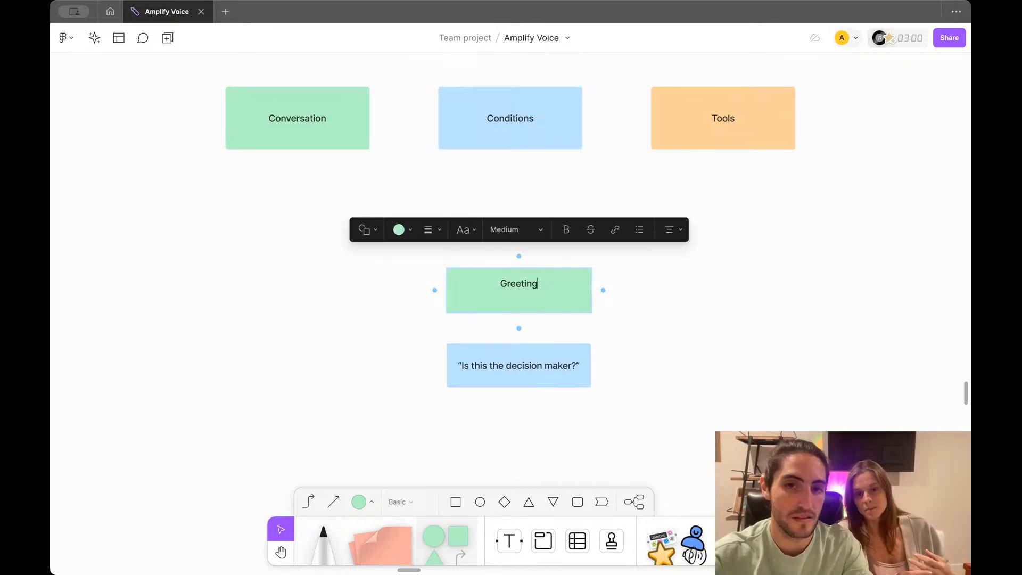
left_click(645, 337)
double_click(550, 297)
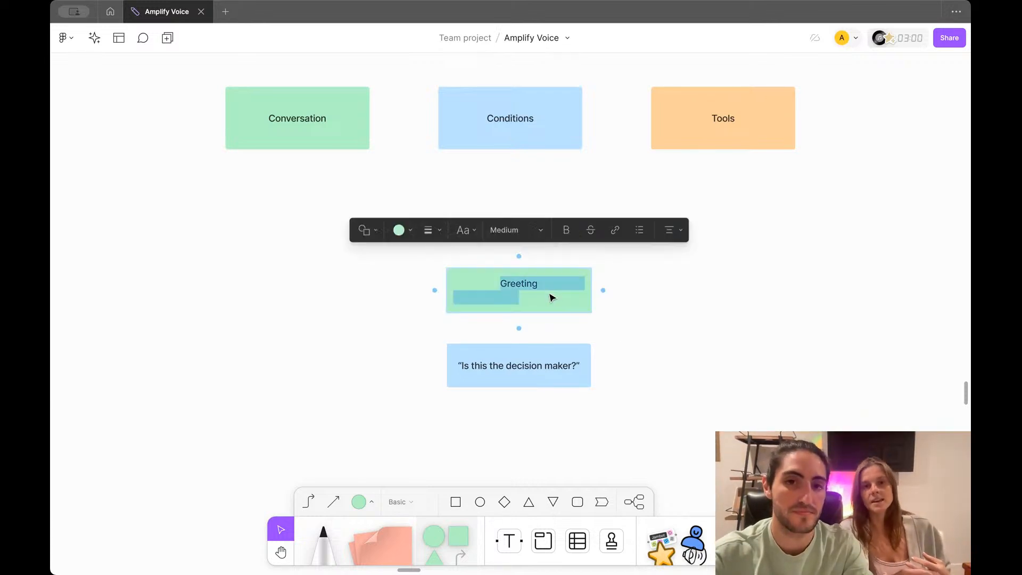
left_click(548, 297)
key("BackSpace")
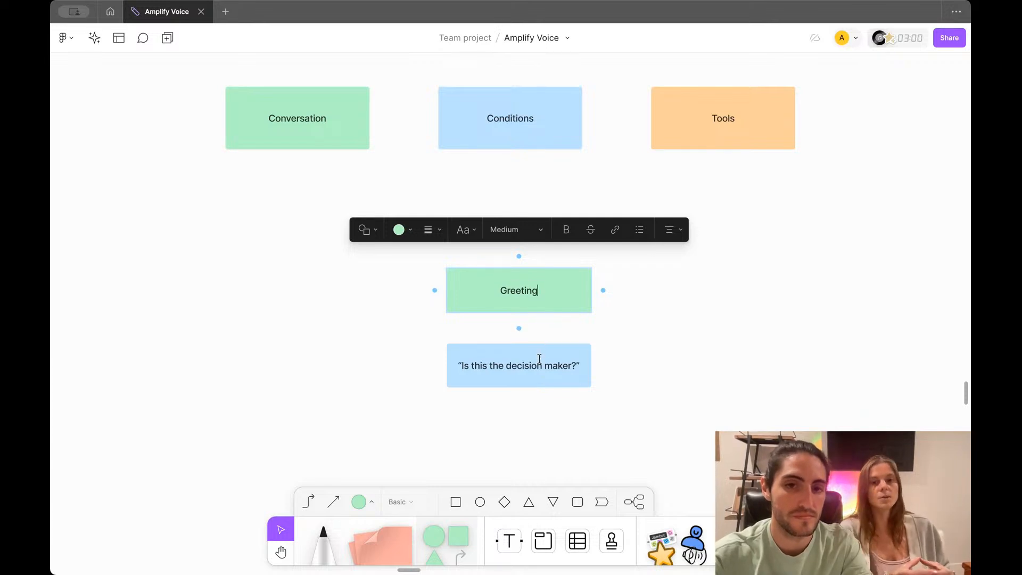
Step: Retype Greeting's second line as → “Is this {{owner_name}}"
left_click(524, 367)
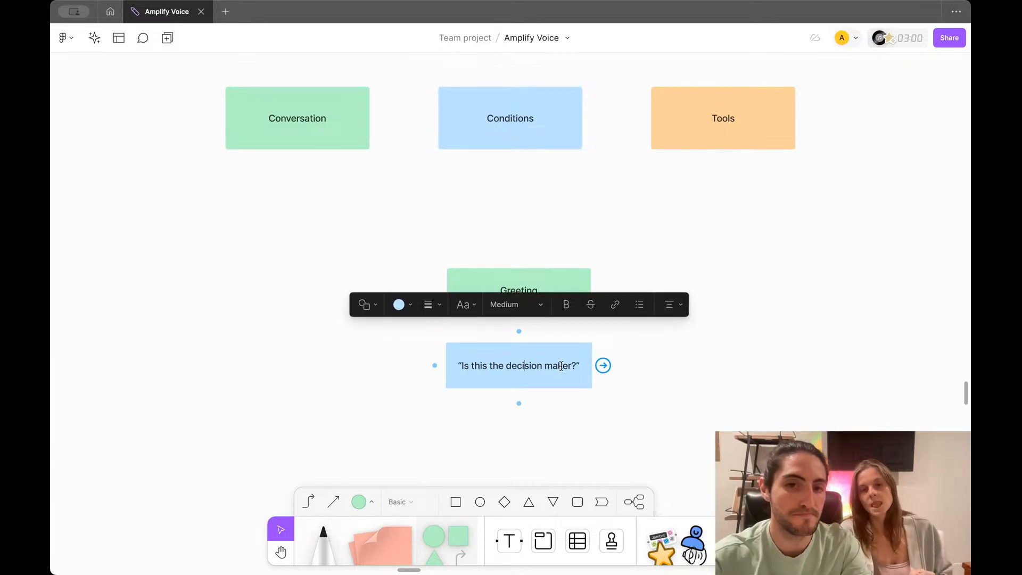
left_click(635, 330)
left_click(539, 299)
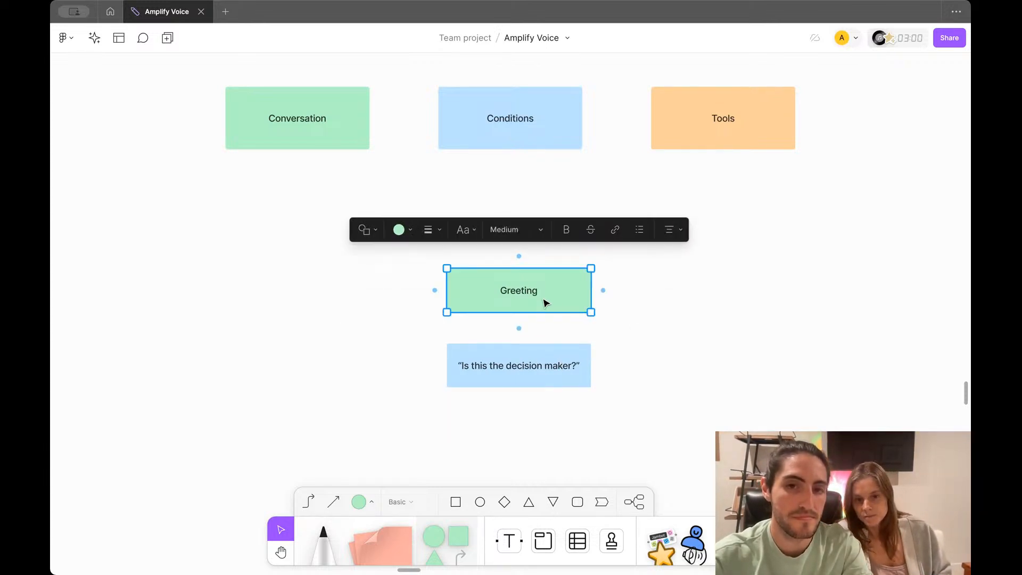
left_click(544, 301)
key("Return")
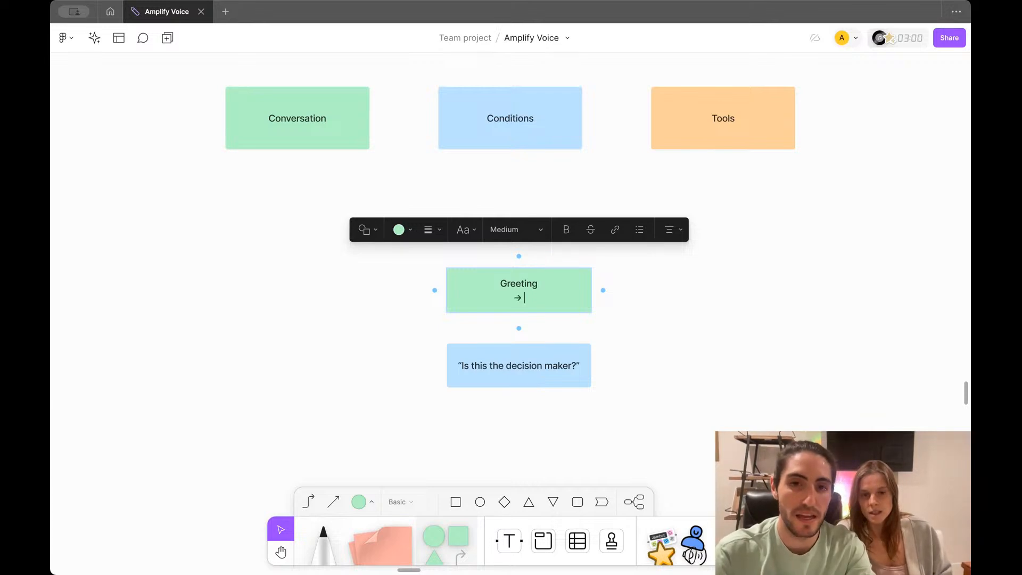
type("→ “Is th")
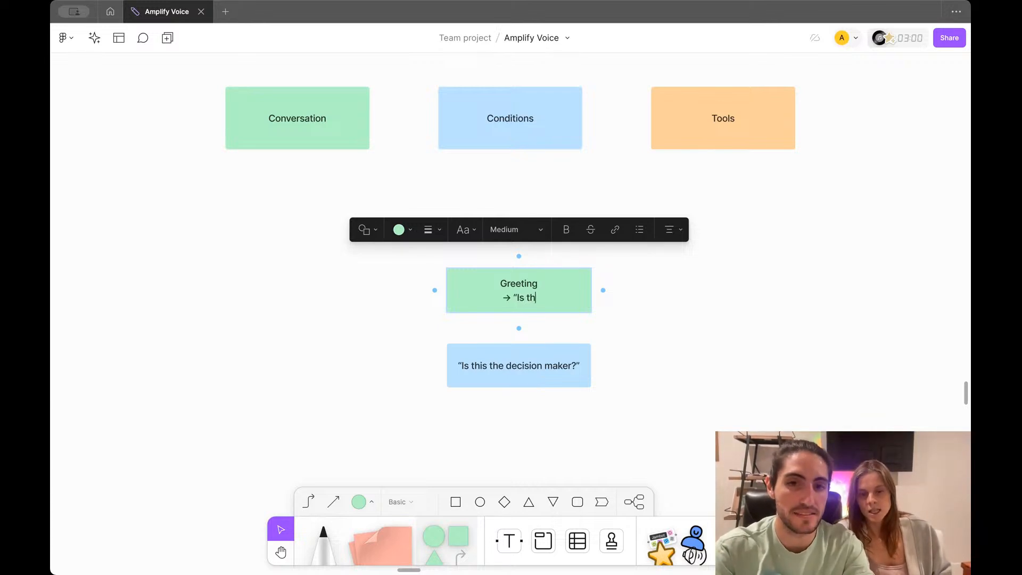
type("is {{business")
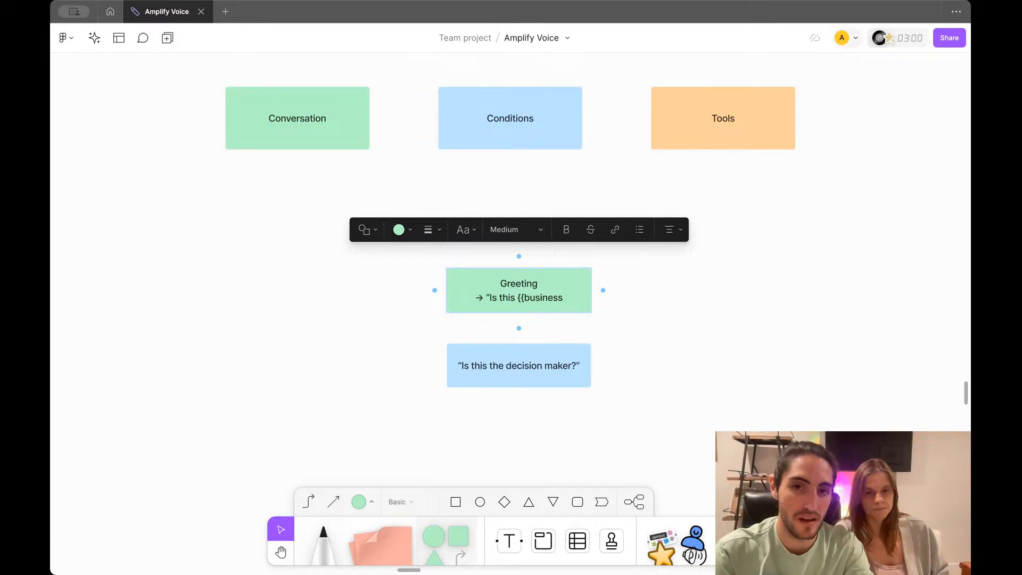
key("alt+BackSpace")
type("owner_")
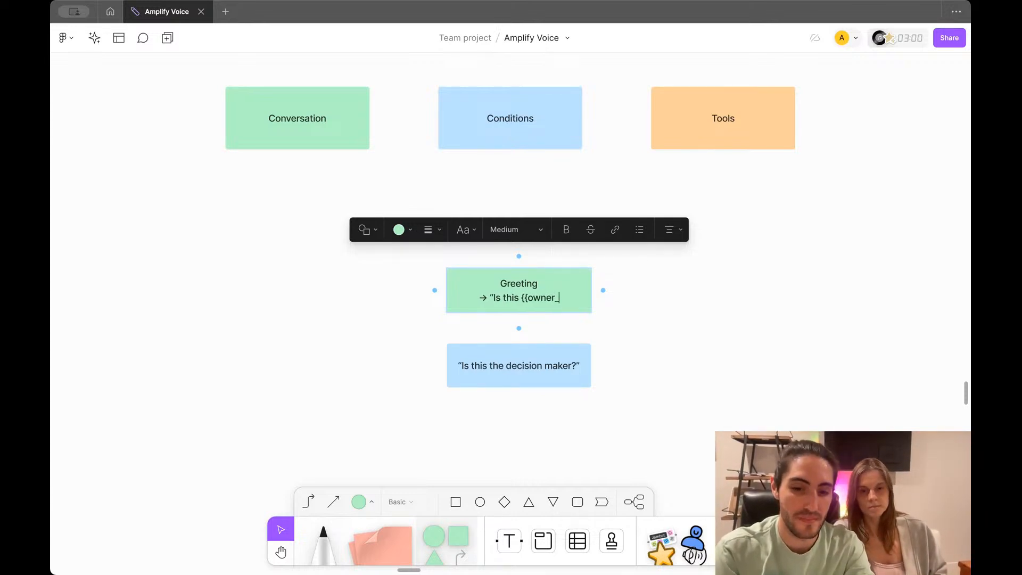
type("name")
type("}}\"")
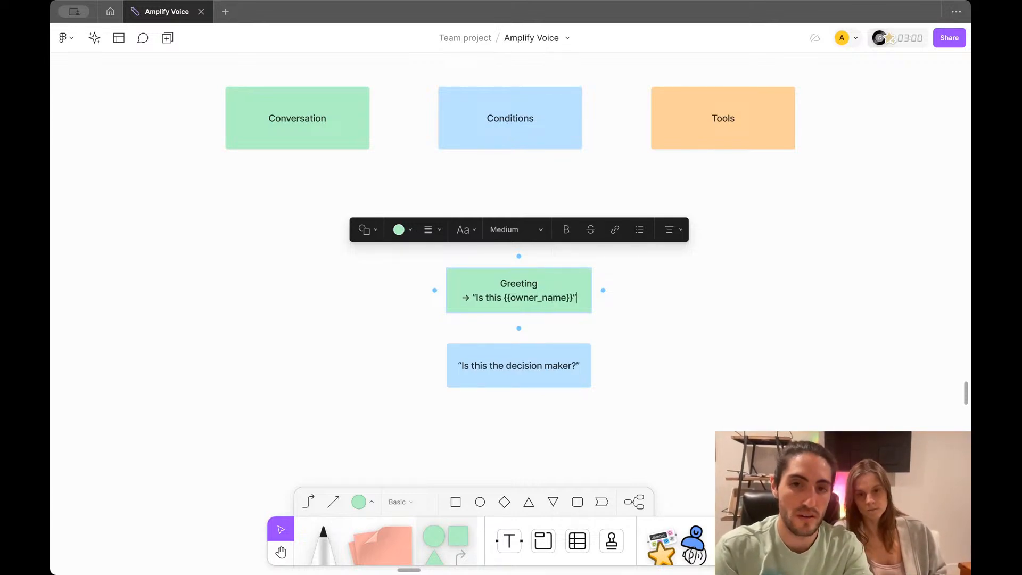
left_click(604, 342)
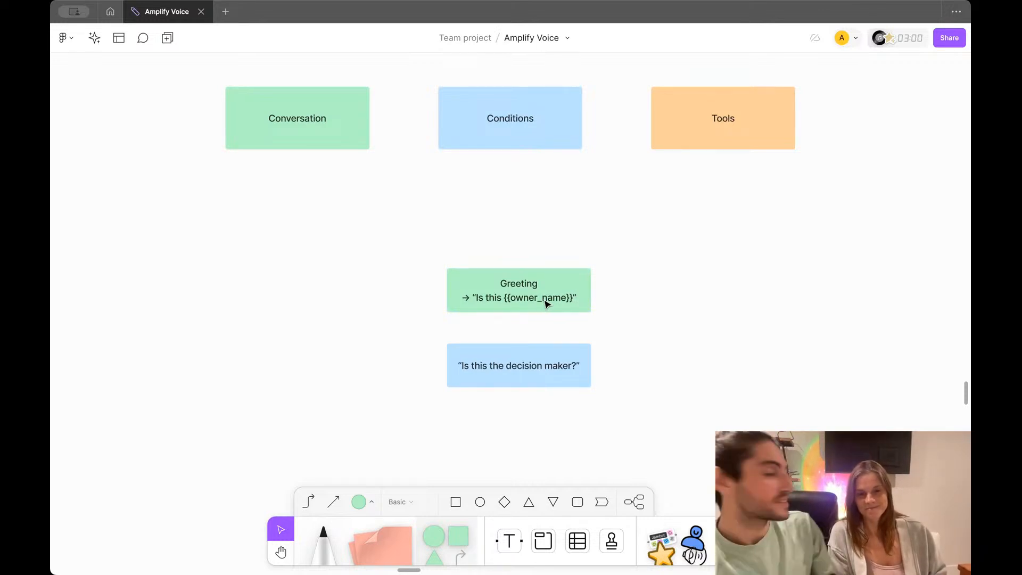
Step: Add the closing question mark after {{owner_name}} in the Greeting box
left_click(563, 298)
left_click(564, 298)
left_click(571, 297)
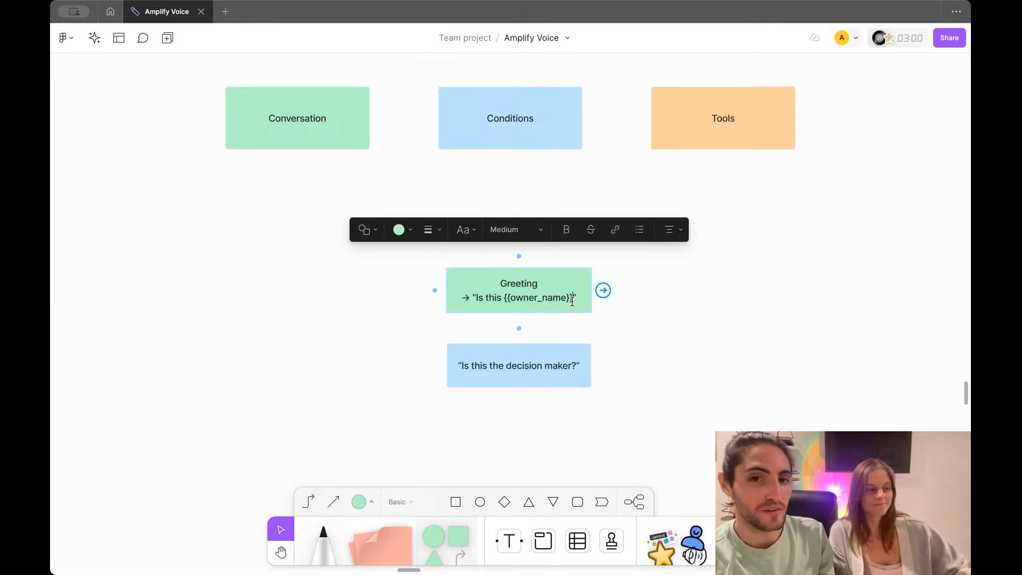
type("?")
left_click(572, 337)
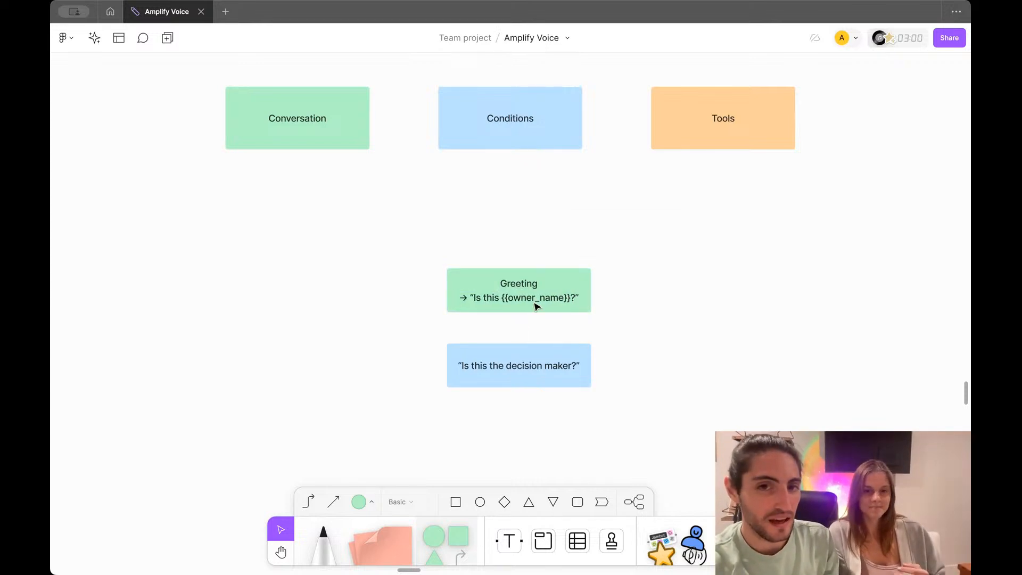
Step: Move the decision-maker question under Greeting and pull a connector toward the lower left
left_click_drag(512, 354, 511, 337)
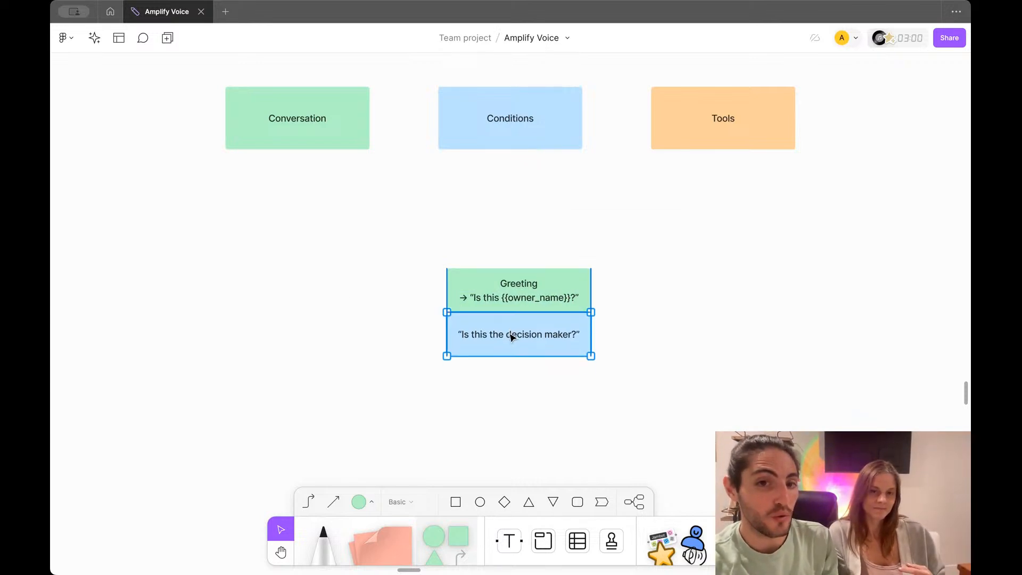
mouse_move(436, 336)
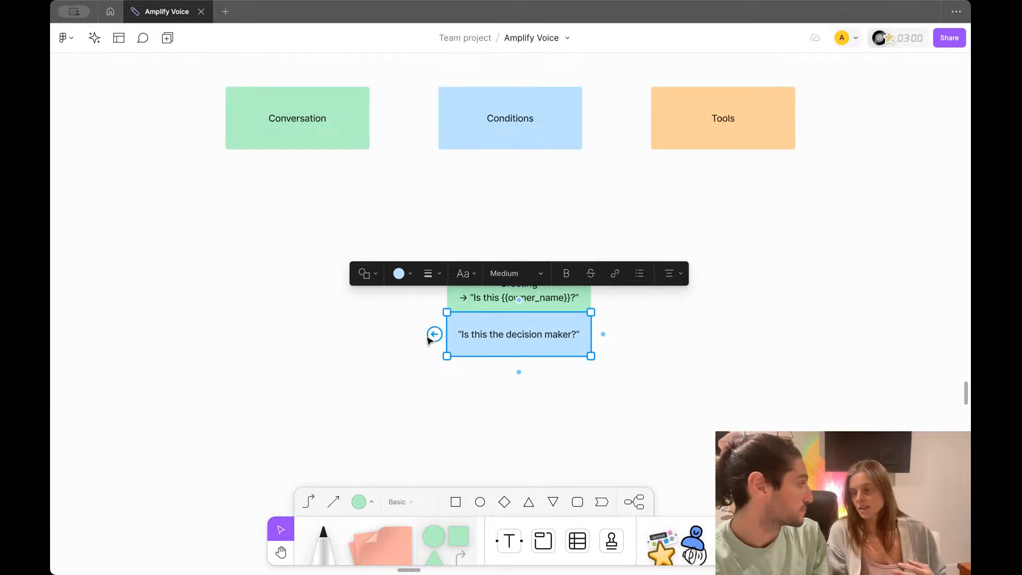
left_click_drag(425, 335, 383, 401)
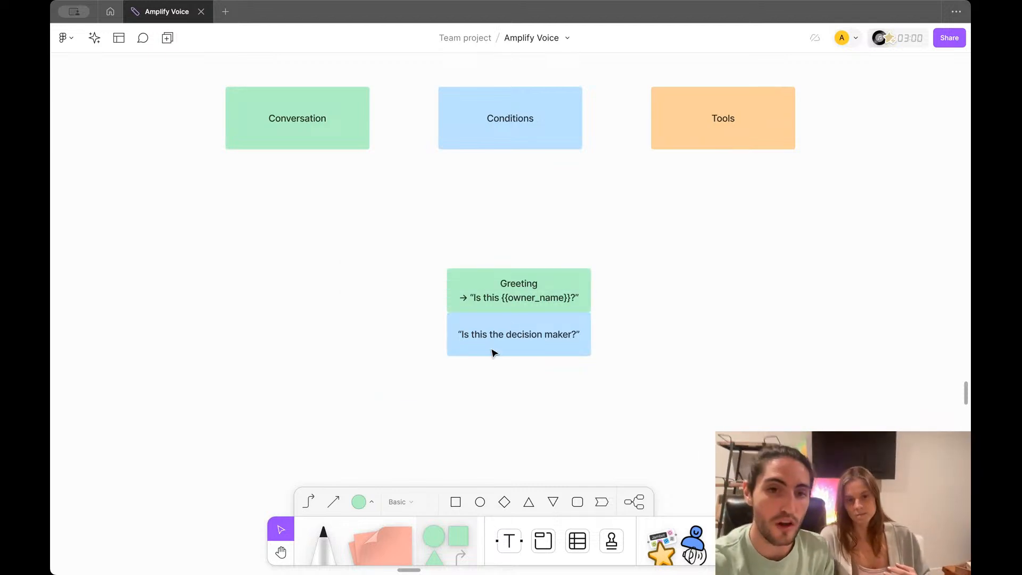
left_click(506, 322)
mouse_move(434, 334)
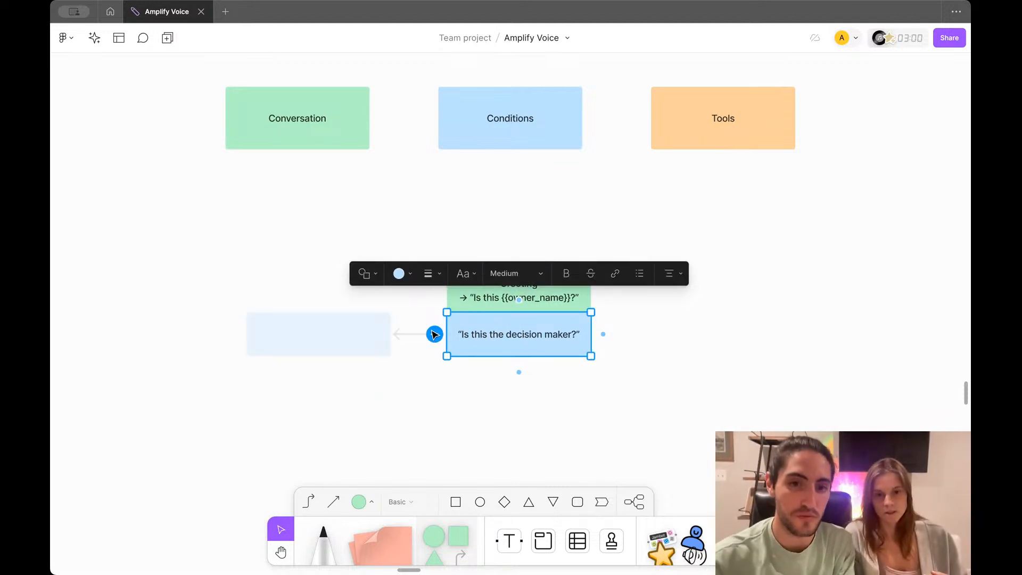
left_click_drag(432, 334, 357, 412)
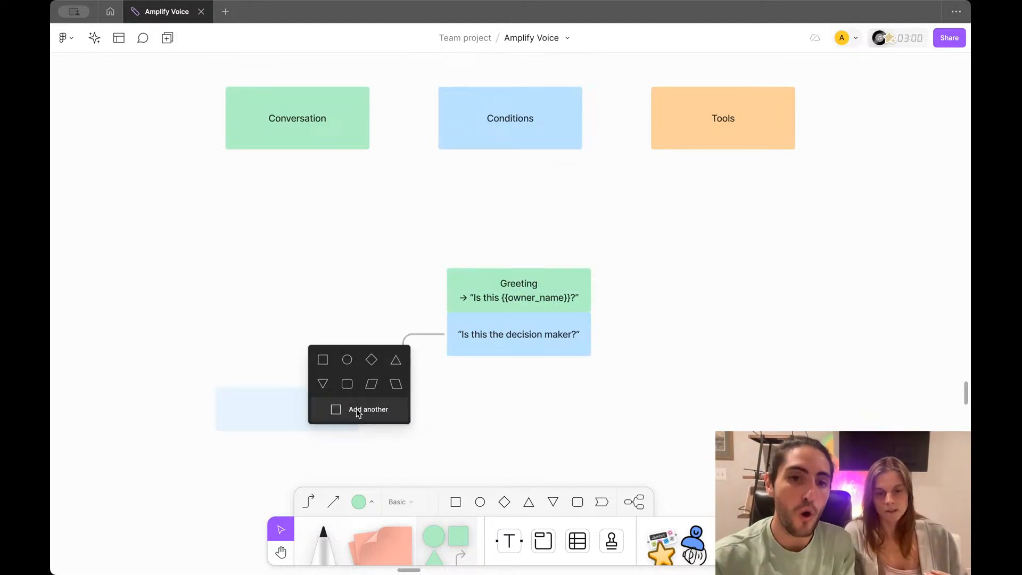
Step: Add a Yes square at the connector's end, attached to its top
left_click(322, 360)
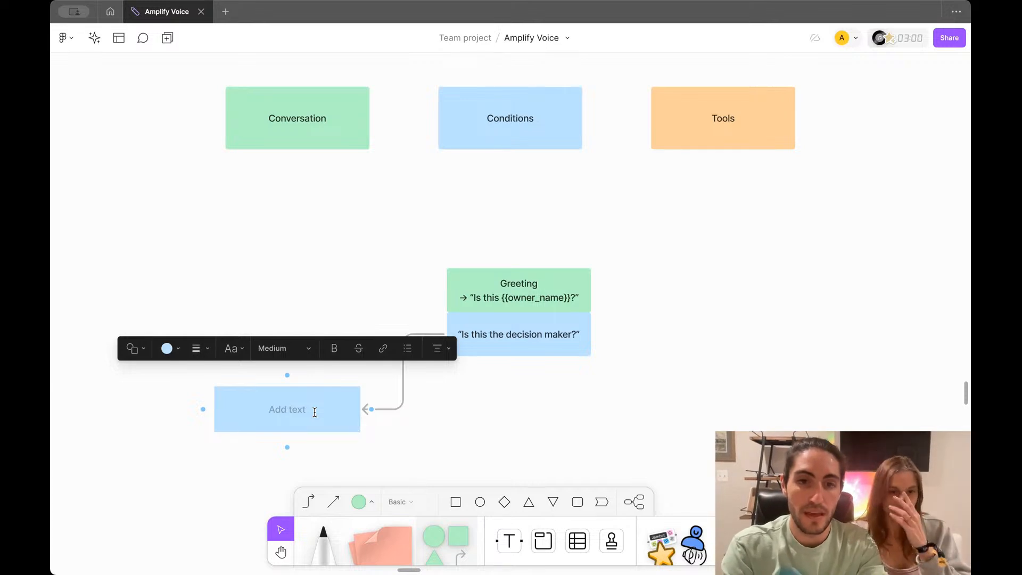
type("Yes")
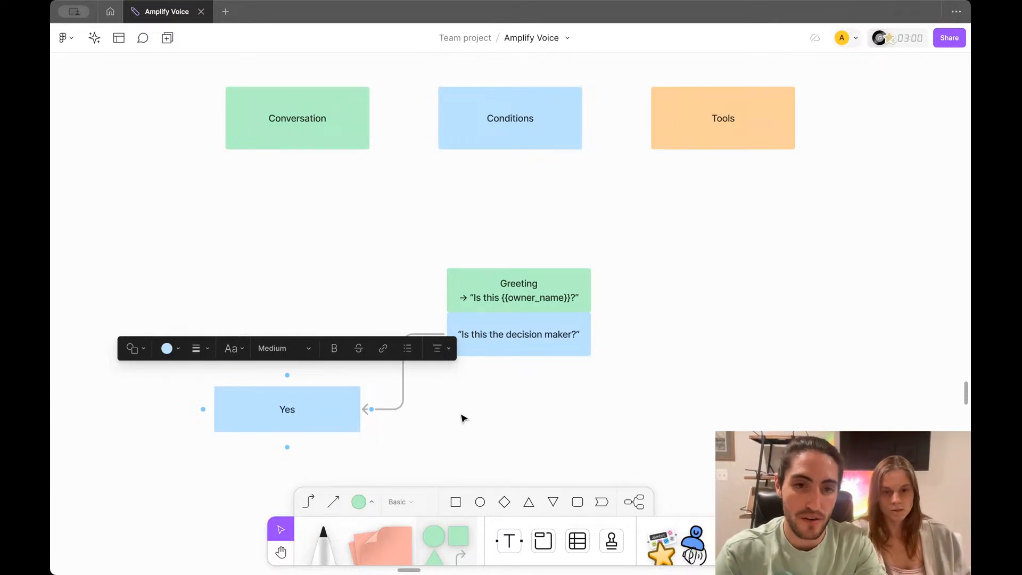
left_click_drag(371, 409, 287, 386)
Step: Duplicate the Yes box and its connector to the right
left_click(404, 418)
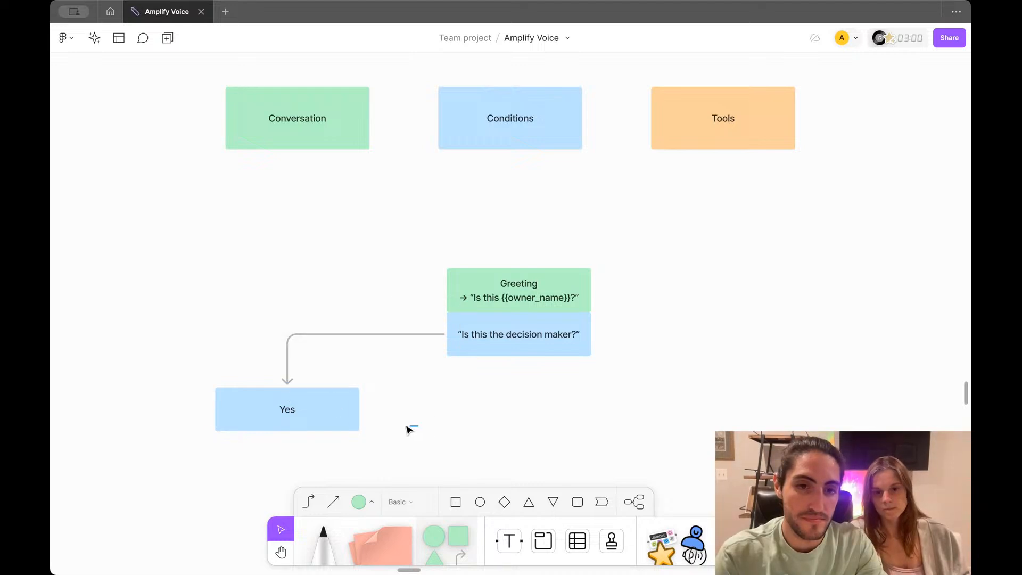
left_click_drag(407, 427, 280, 326)
left_click_drag(314, 409, 752, 423)
Step: Label the duplicate box No and start its arrow from the decision box's right side
double_click(702, 420)
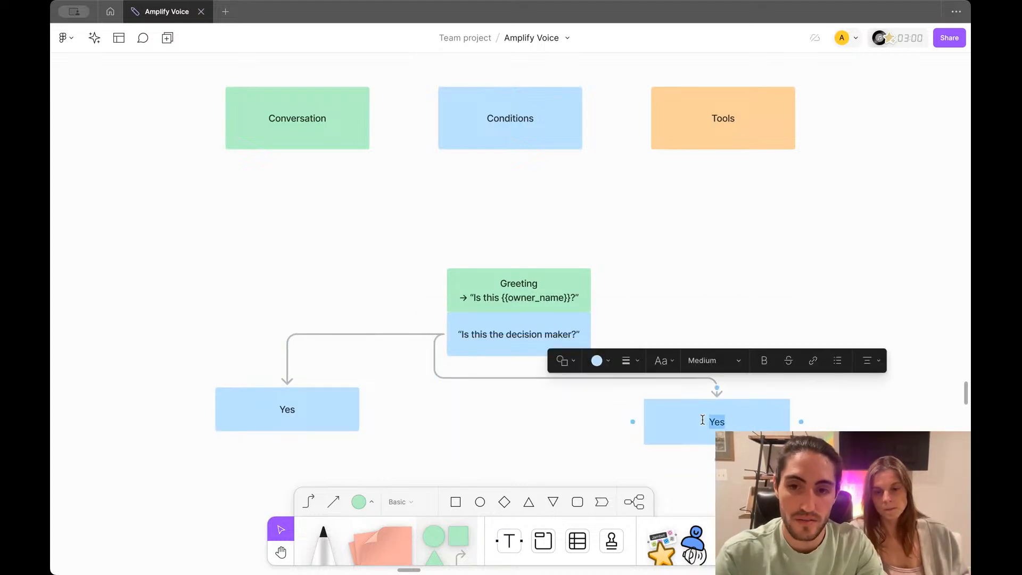
type("No")
left_click(436, 351)
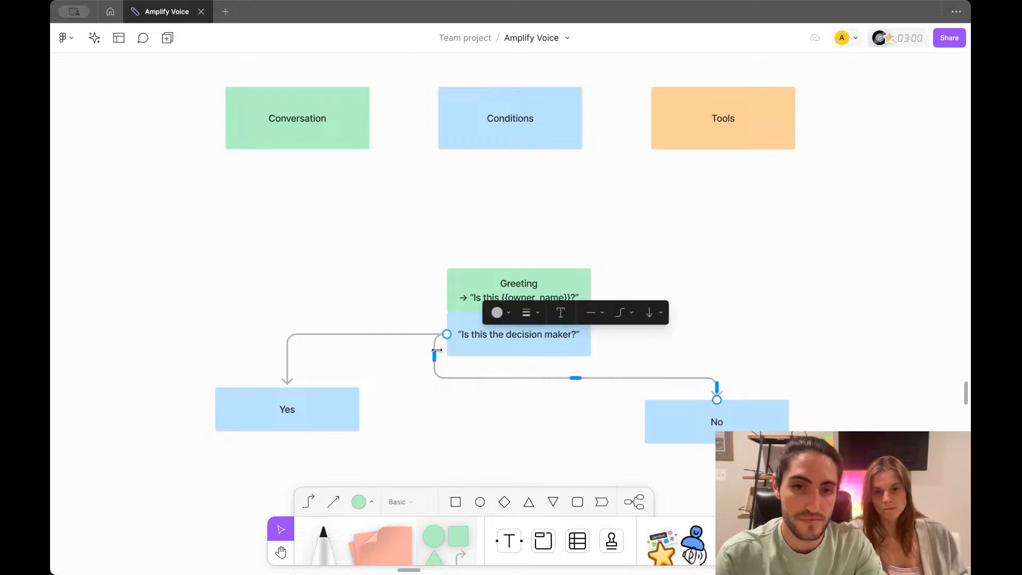
left_click_drag(447, 336, 592, 334)
left_click(664, 276)
Step: Colour the No arrow orange-red and the Yes arrow green
left_click(615, 335)
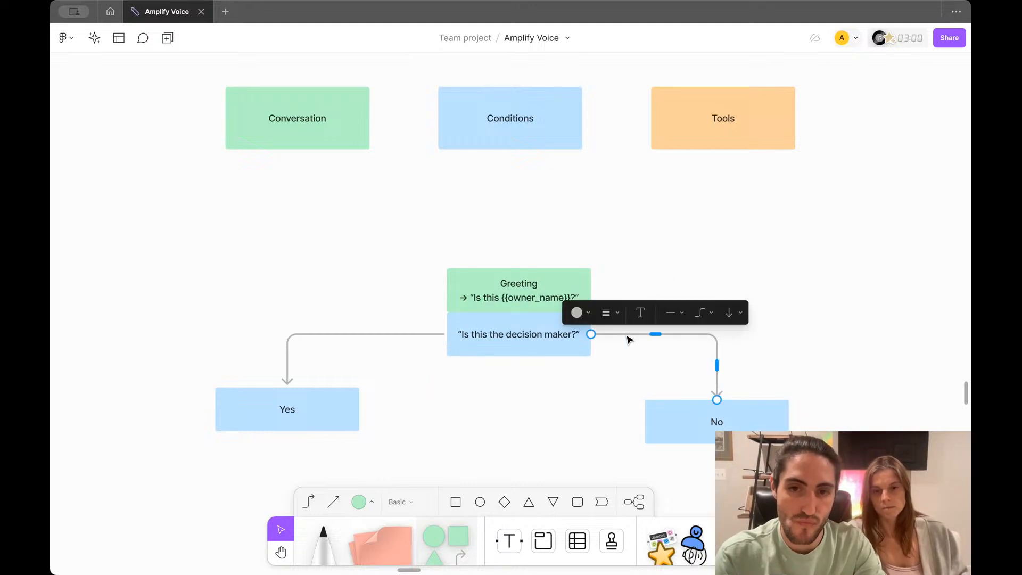
left_click(588, 317)
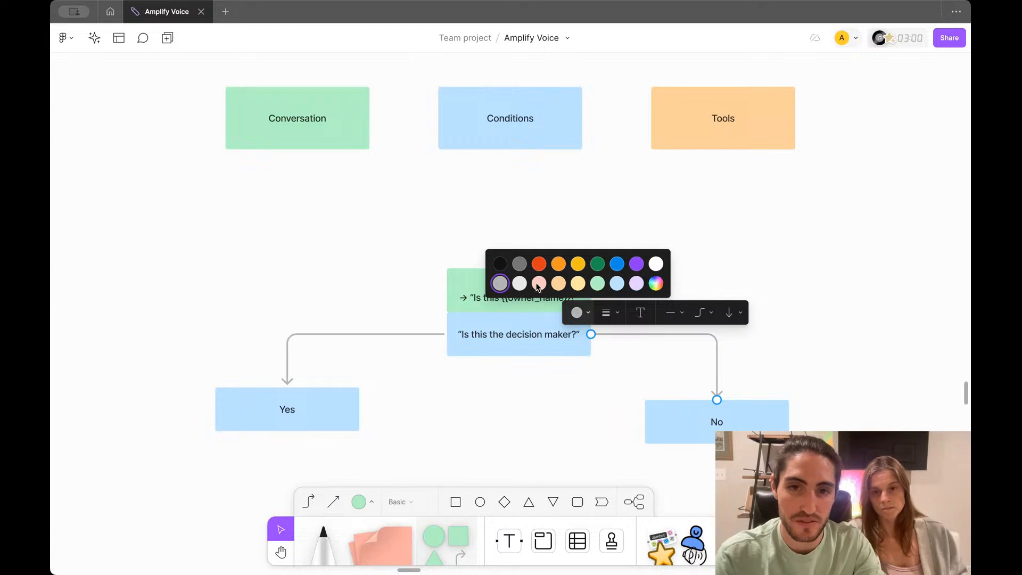
left_click(539, 264)
left_click(414, 334)
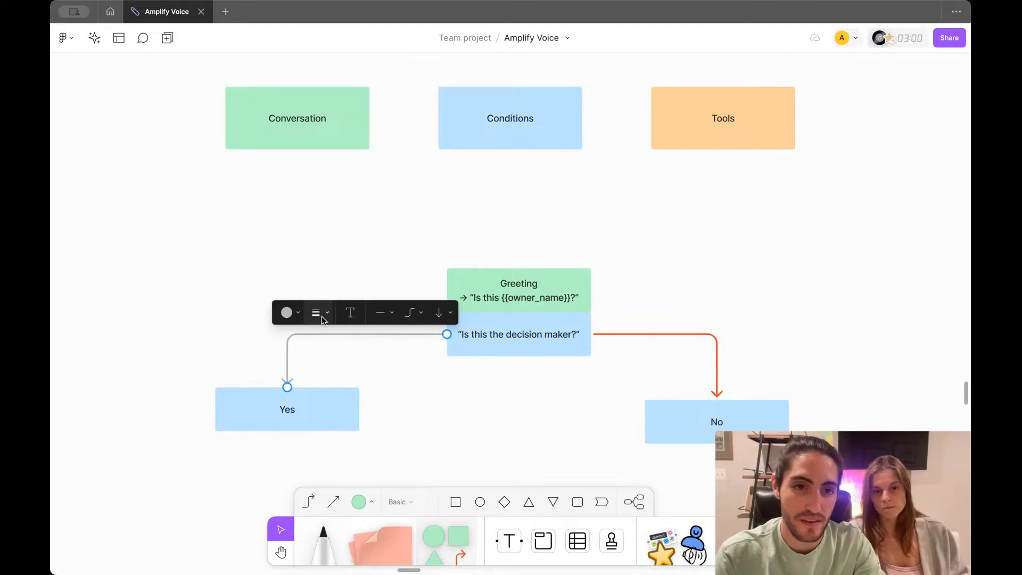
left_click(298, 313)
left_click(307, 263)
left_click(372, 250)
Step: Move the Yes and No boxes lower so they sit level with each other
scroll(397, 278, "down", 3)
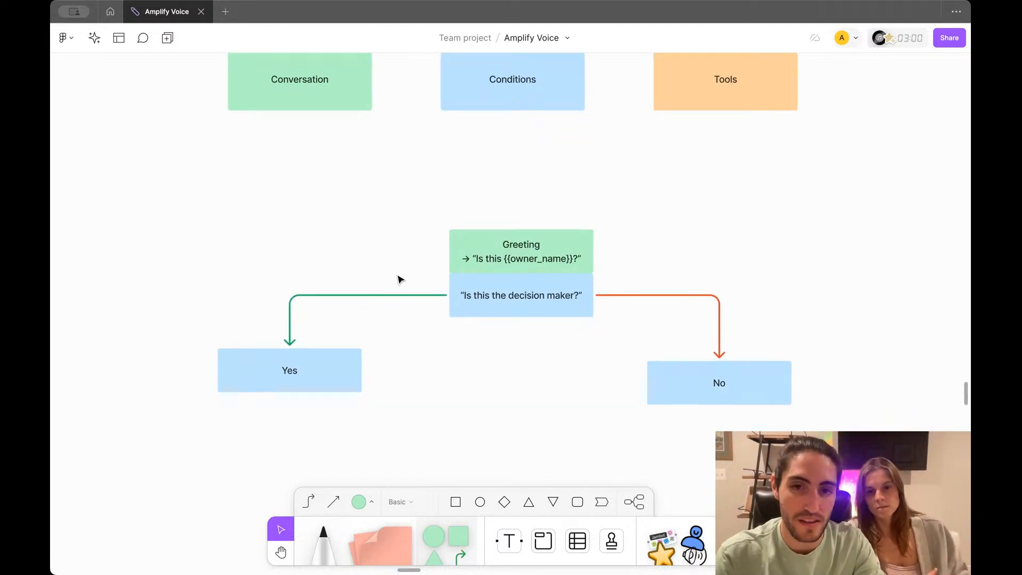
left_click_drag(311, 375, 314, 407)
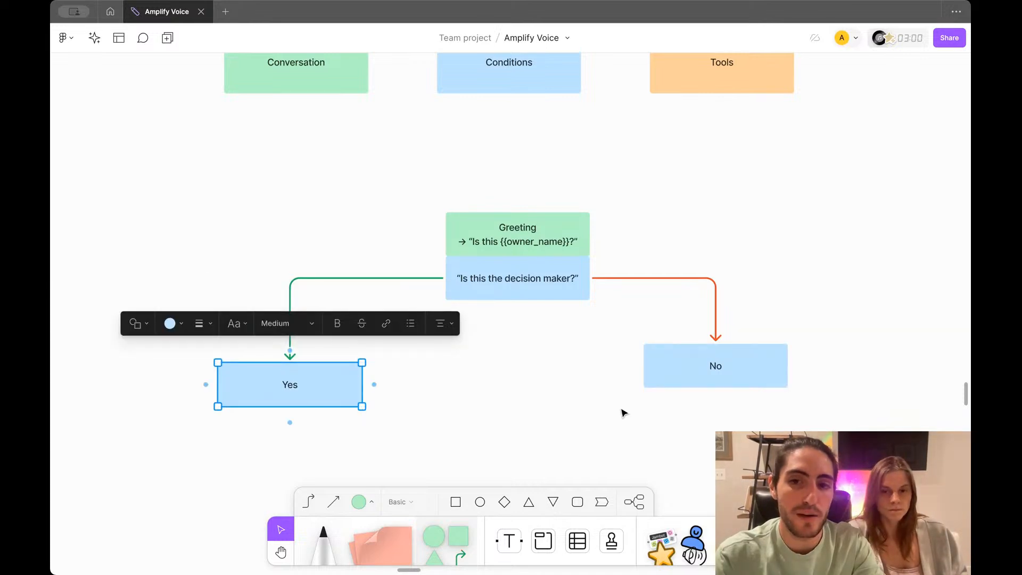
left_click_drag(685, 370, 682, 392)
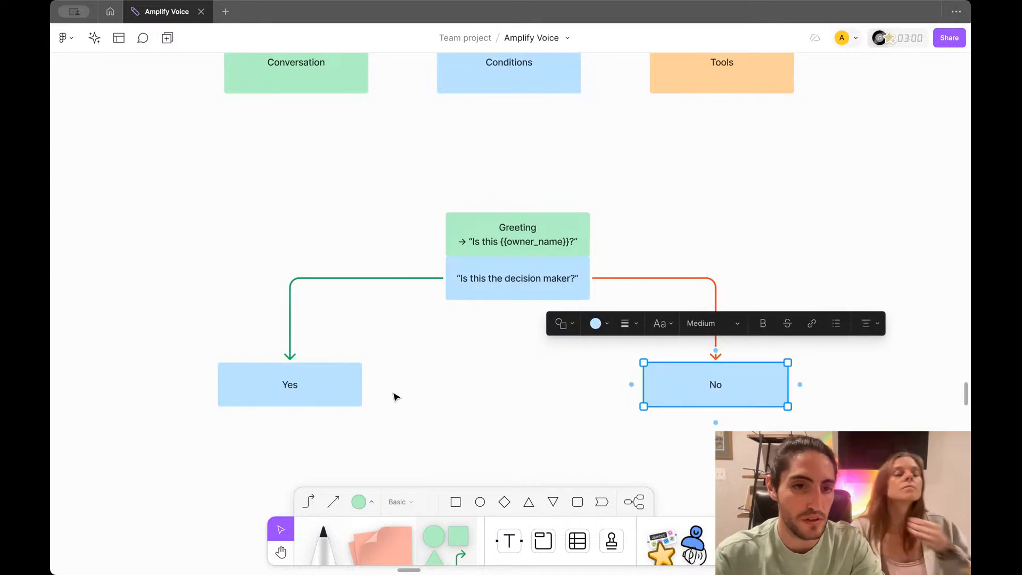
left_click(308, 392)
left_click(456, 359)
left_click(338, 378)
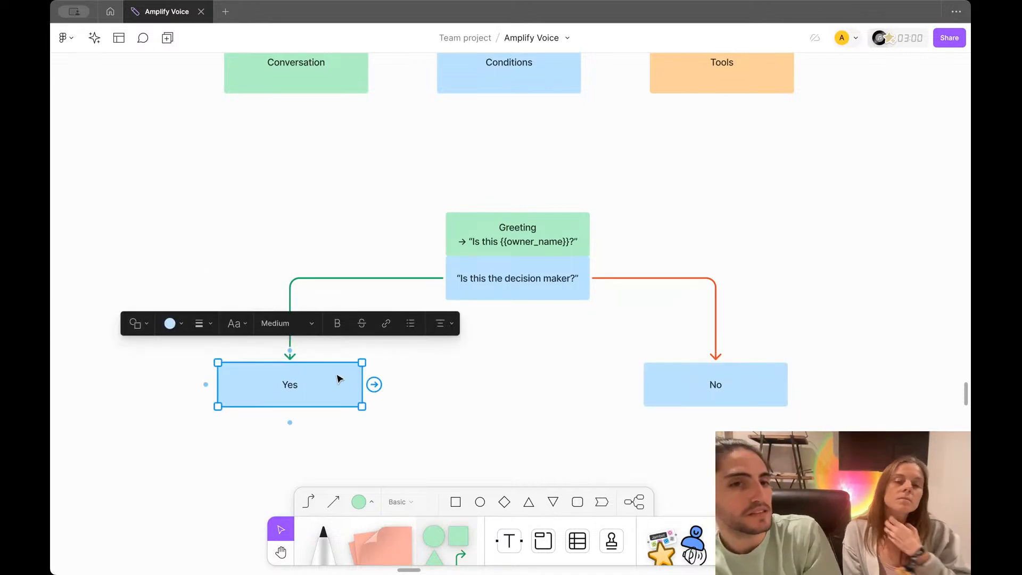
scroll(317, 426, "down", 3)
scroll(317, 431, "down", 5)
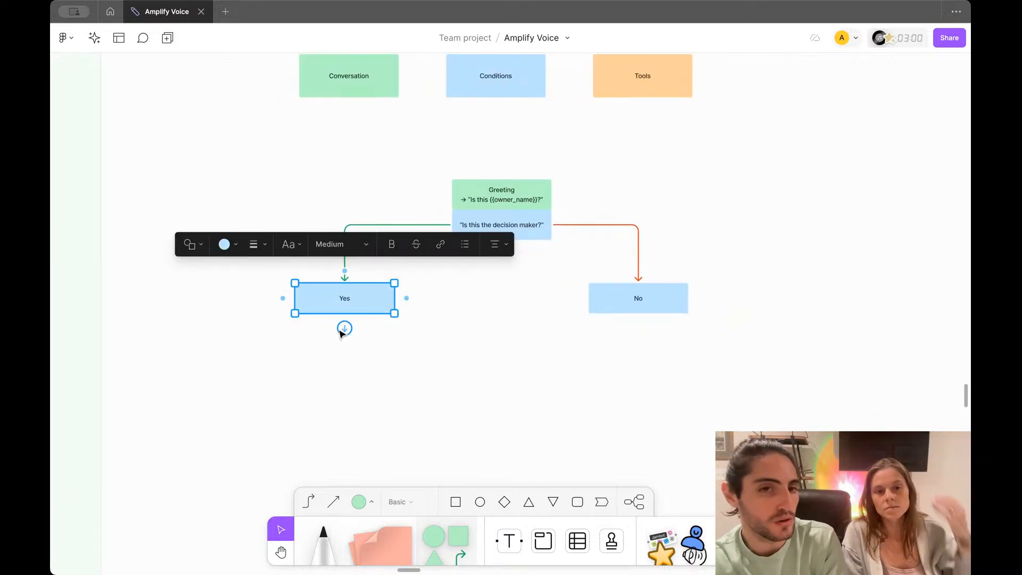
Step: Pull a new arrow down from Yes into a light green rectangle
left_click_drag(343, 326, 343, 372)
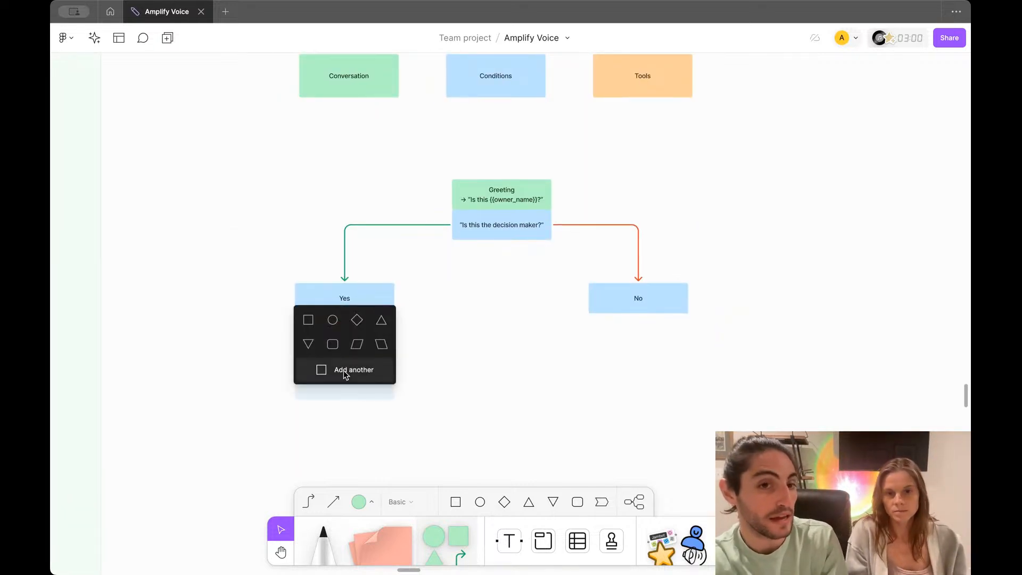
left_click(308, 320)
scroll(383, 407, "up", 5)
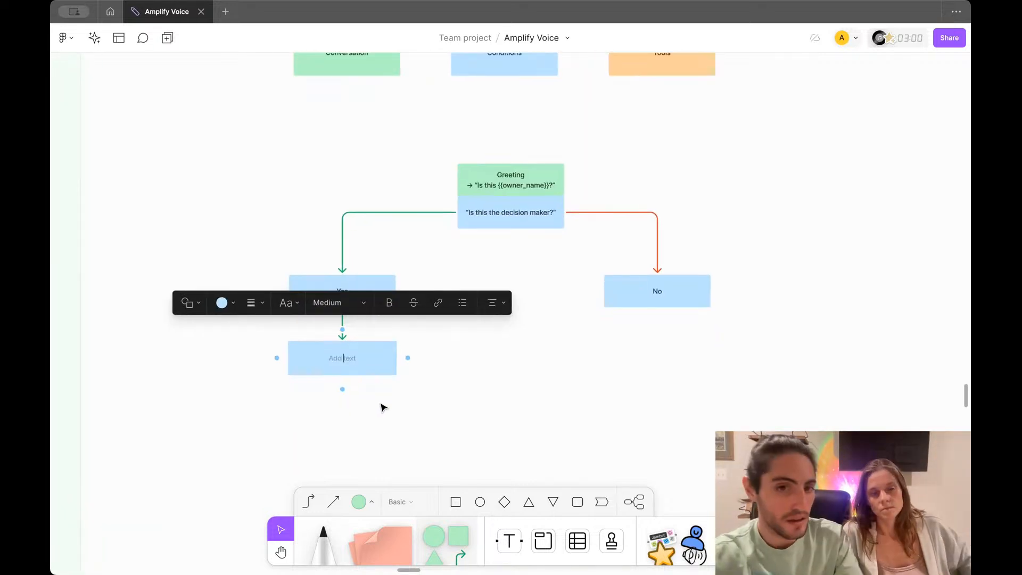
left_click(232, 296)
left_click(252, 266)
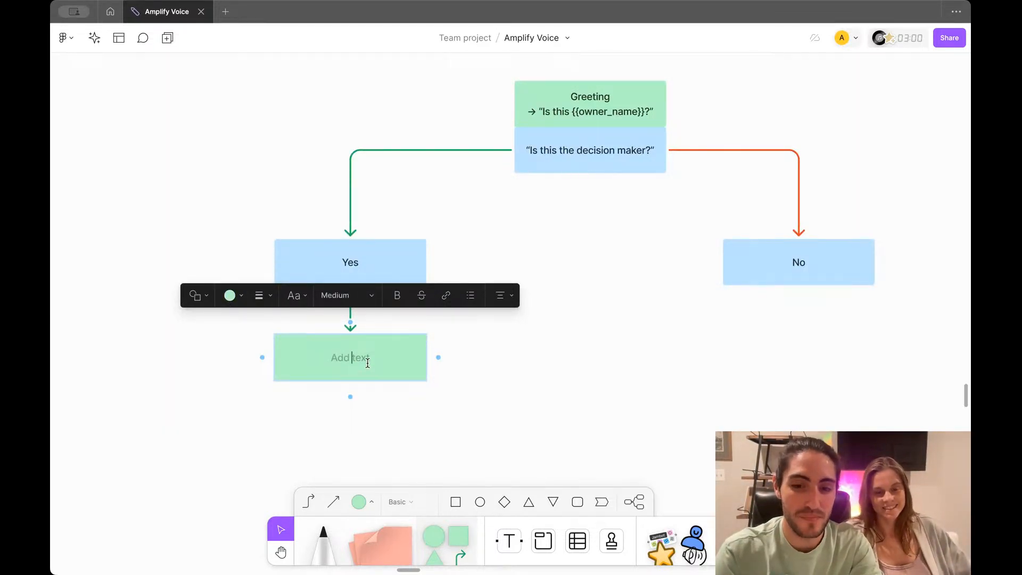
Step: Type 'Explain who the non-profit helps' in the green box and move it slightly lower
type("Expla")
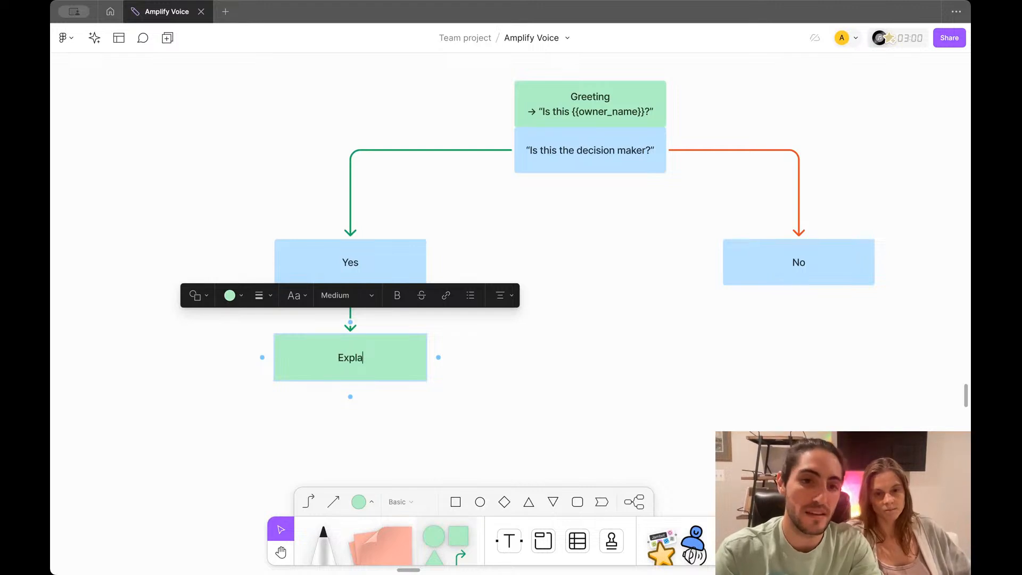
type("in th")
key("BackSpace")
key("BackSpace")
type("what")
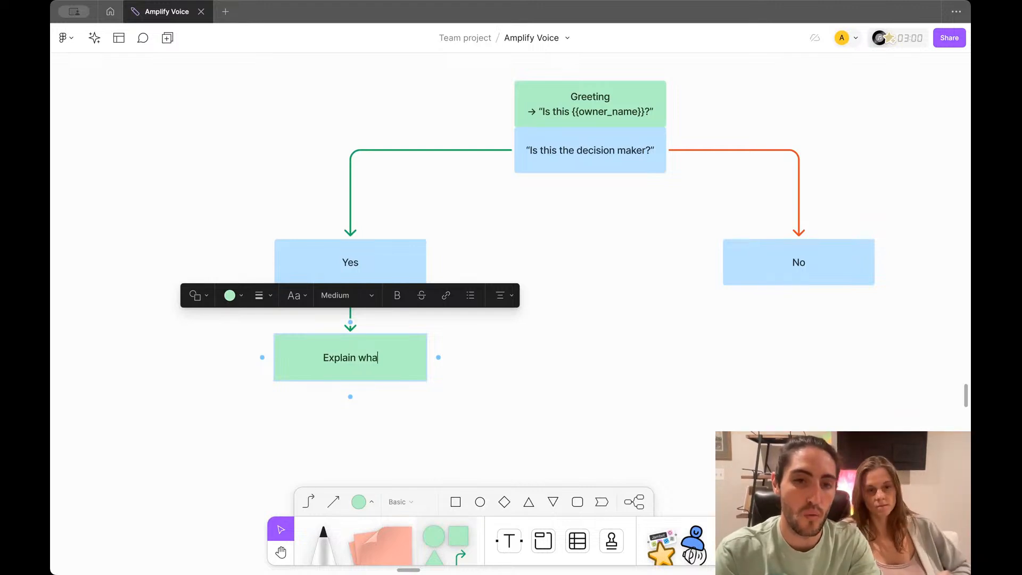
key("BackSpace")
key("BackSpace")
key("BackSpace")
type("o the non")
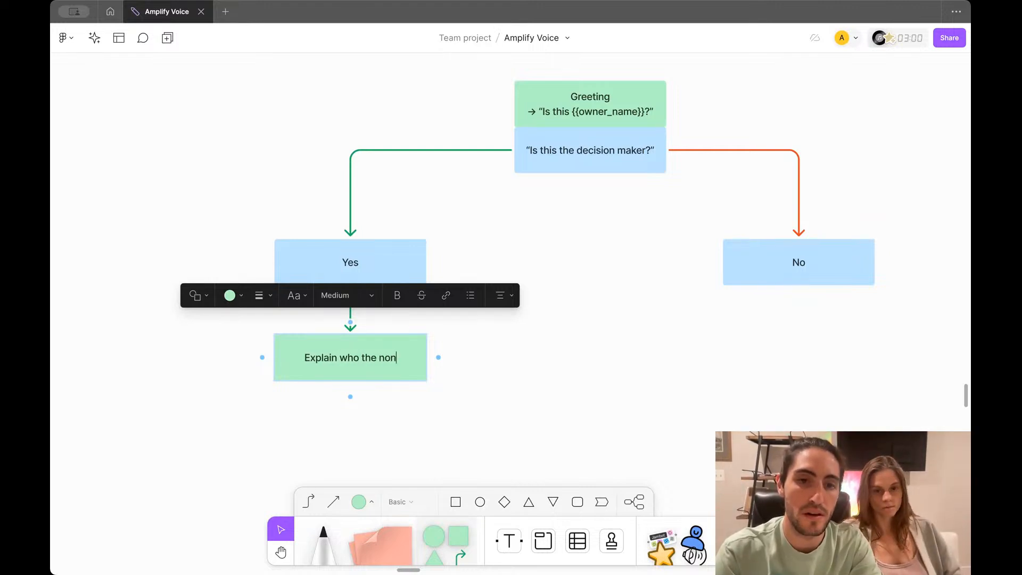
type("-profit")
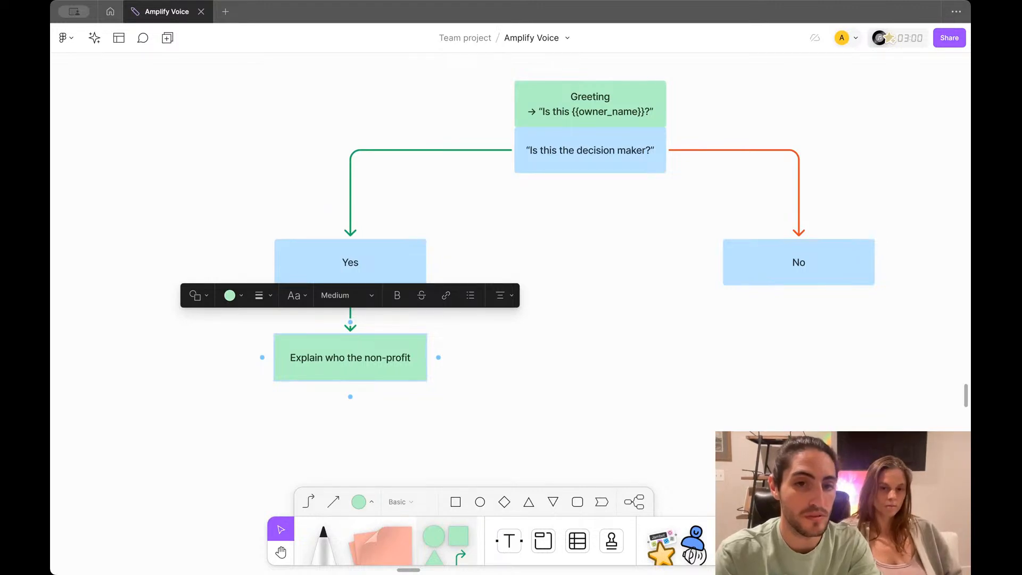
type(" helps")
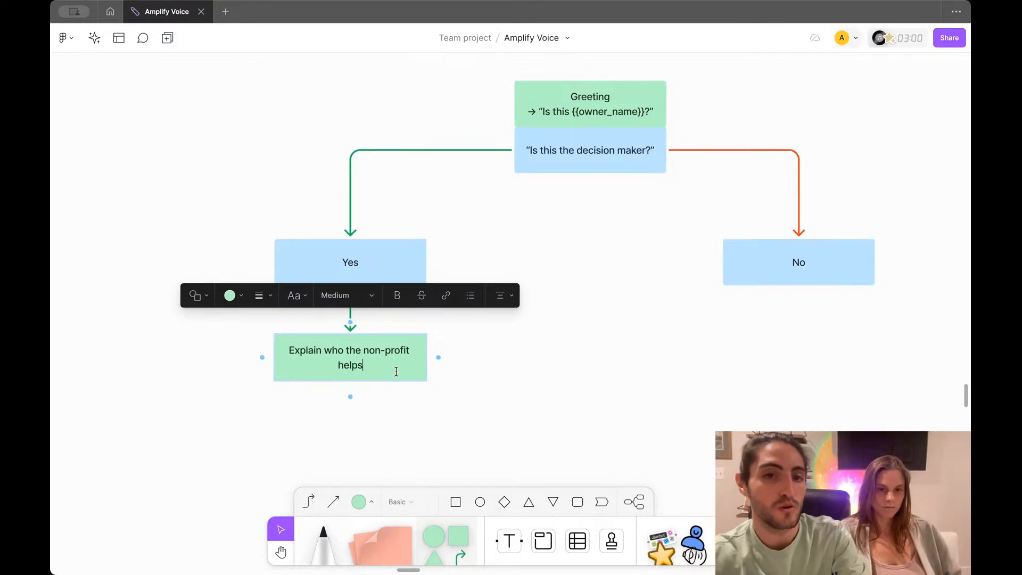
left_click(418, 412)
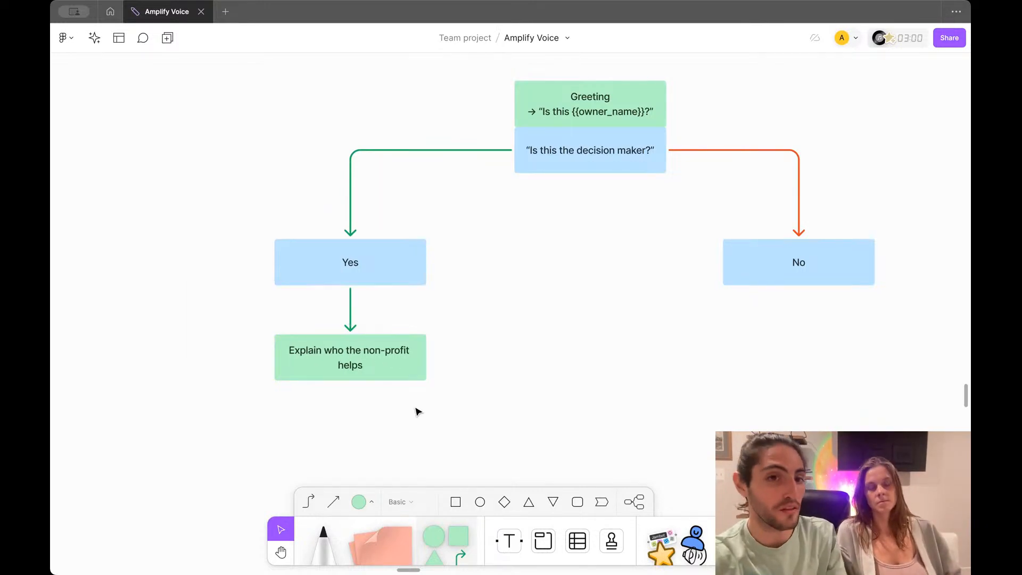
left_click(392, 360)
left_click_drag(392, 360, 391, 380)
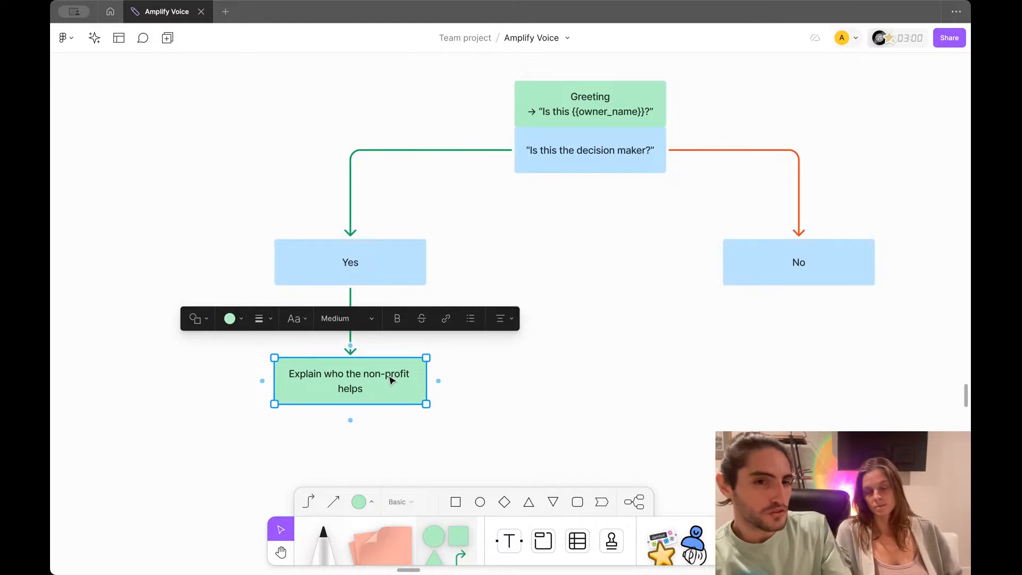
Step: Change the arrow from Yes to the Explain box from green to light grey
left_click(350, 314)
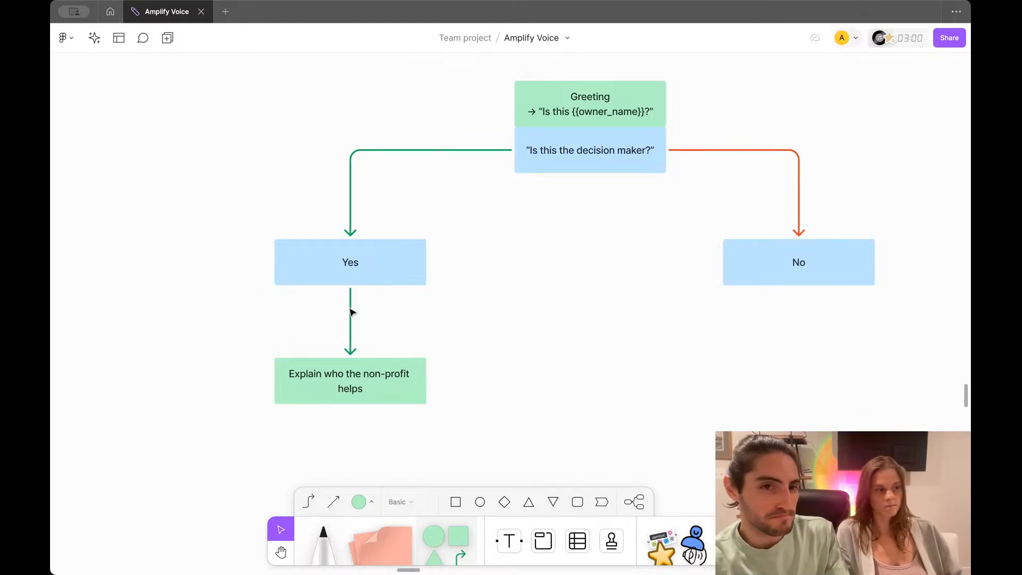
left_click(274, 268)
left_click(232, 234)
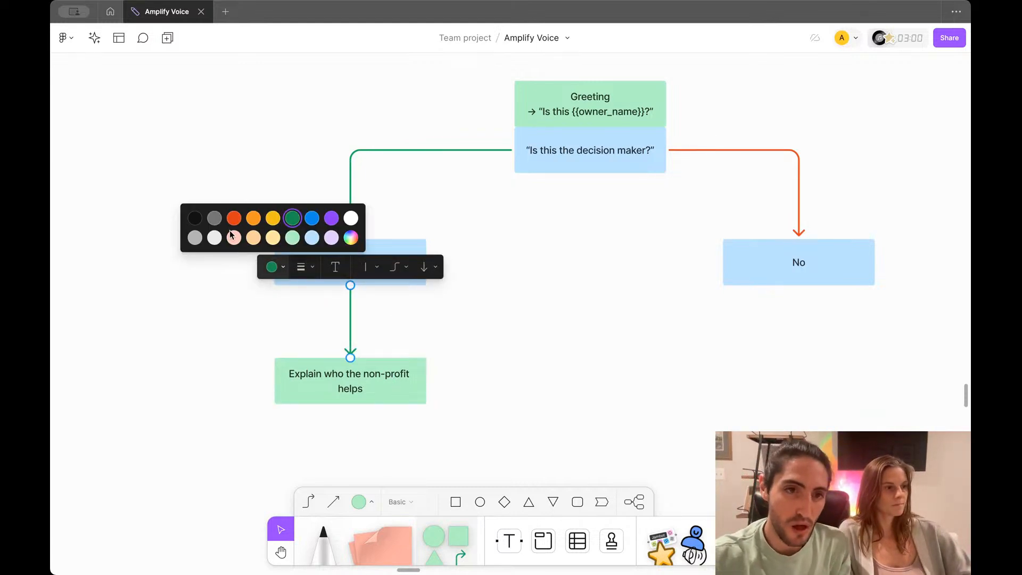
left_click(274, 266)
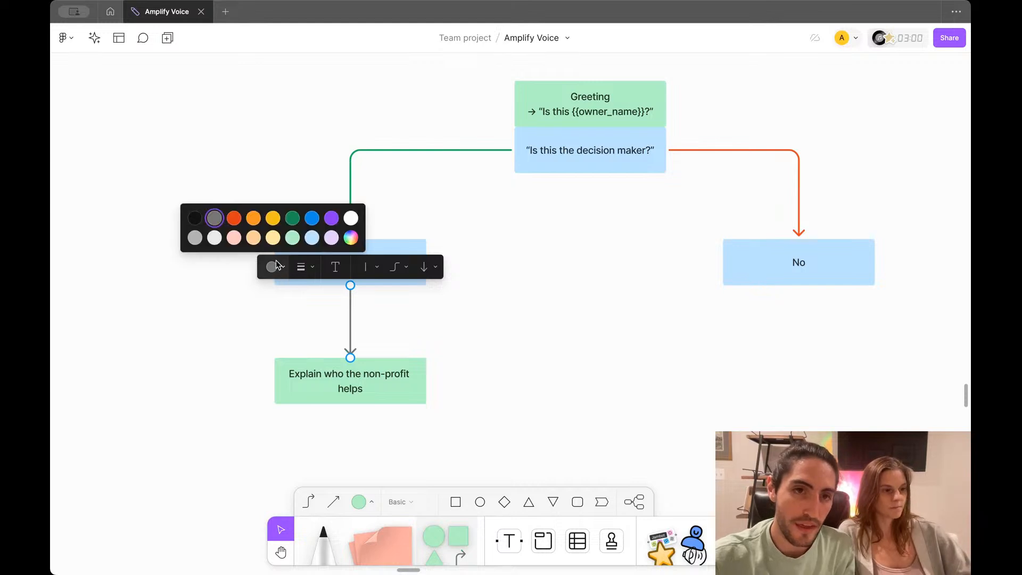
left_click(196, 238)
left_click(313, 387)
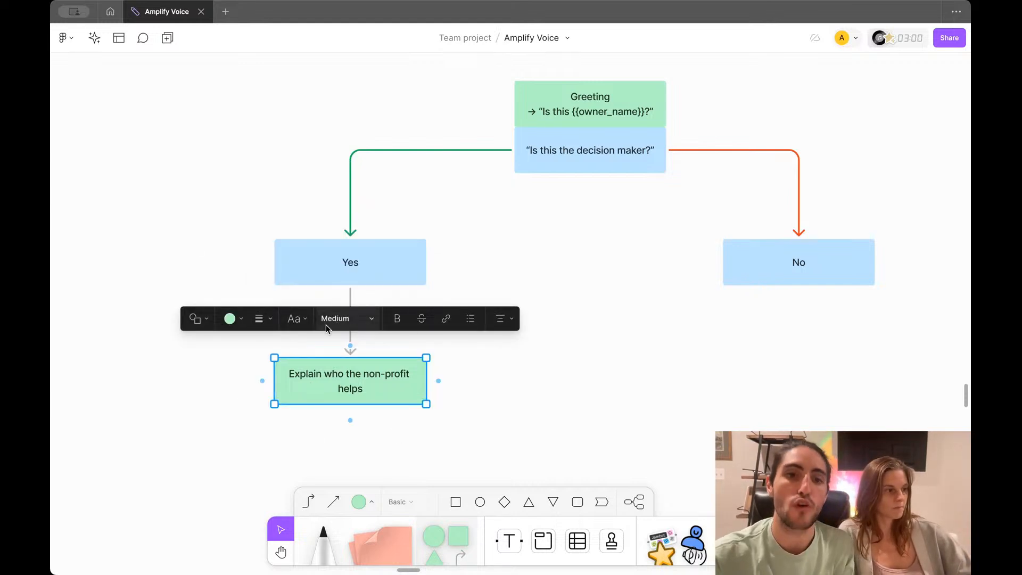
left_click(341, 435)
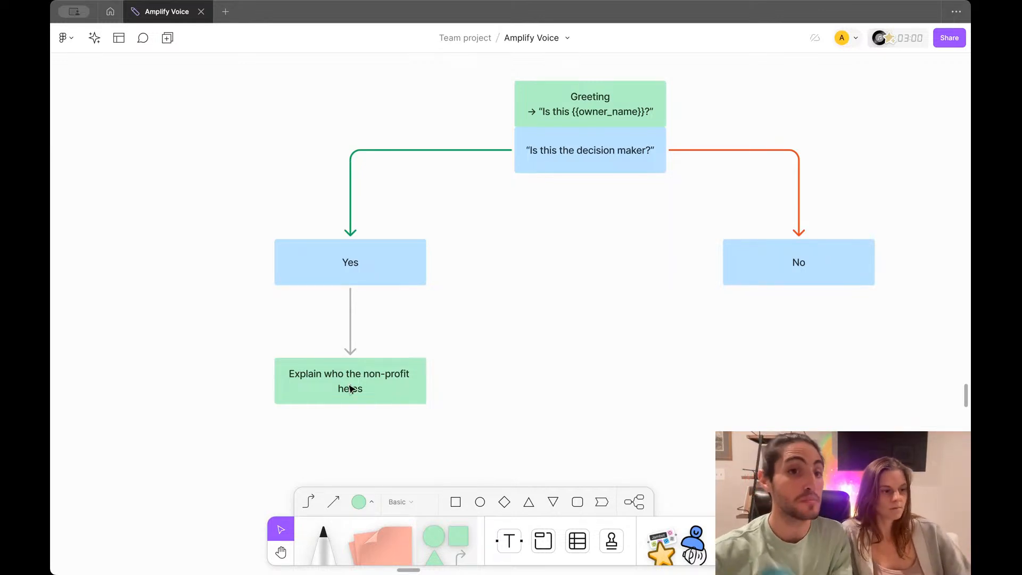
scroll(447, 320, "right", 5)
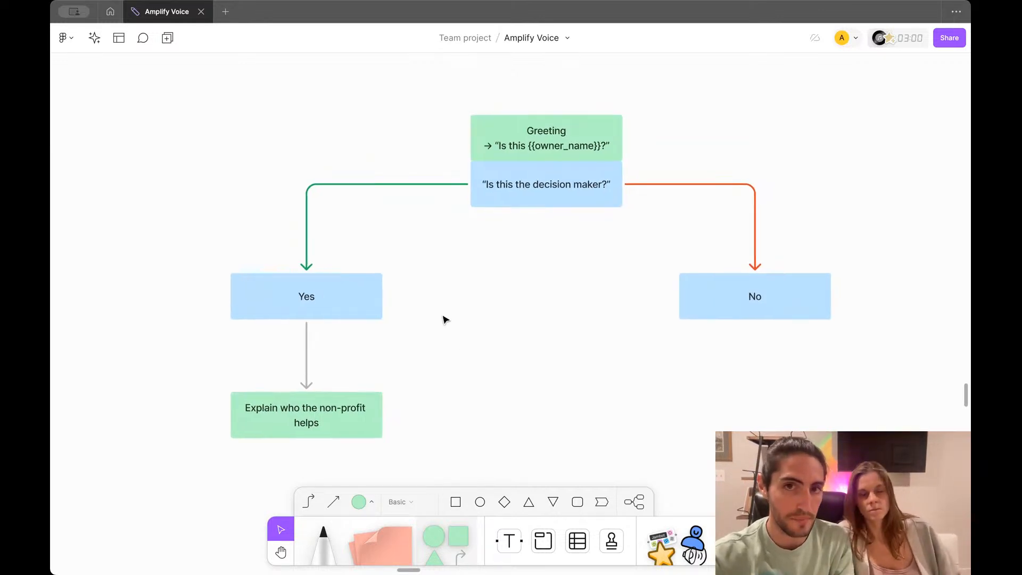
scroll(443, 315, "right", 1)
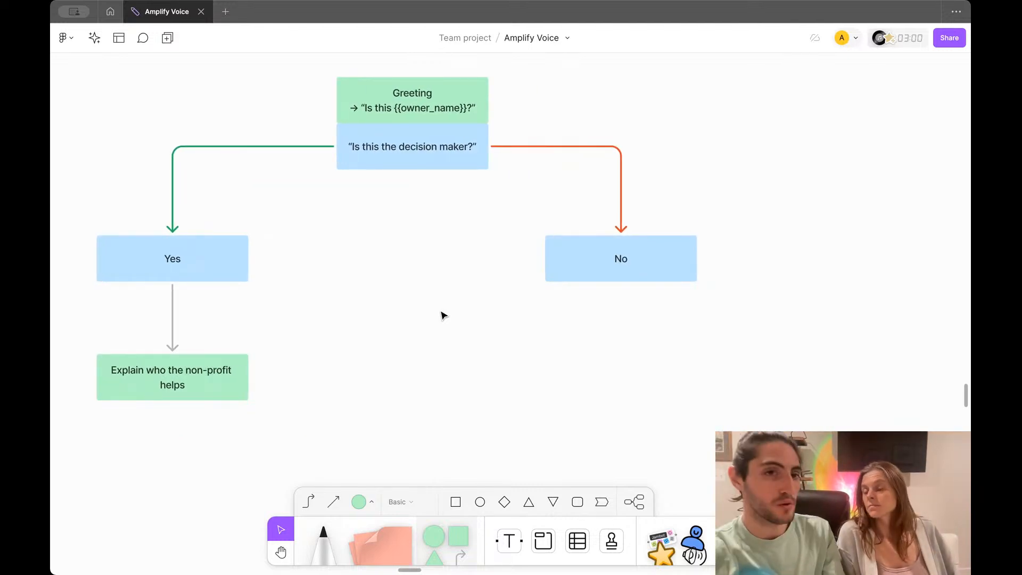
Step: Draw an arrow down from the No box to a new light green rectangle beneath it
left_click(609, 258)
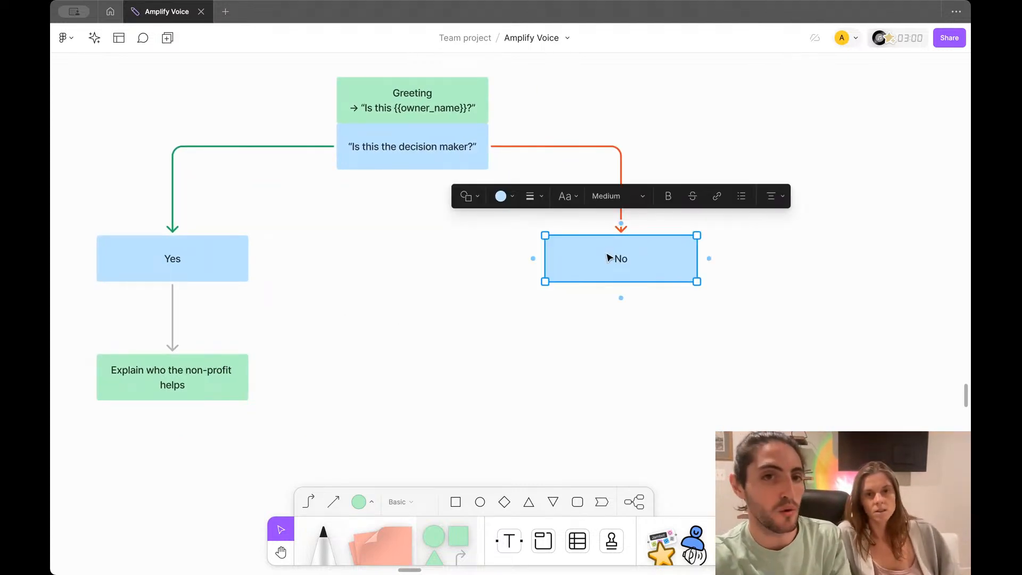
left_click(396, 159)
left_click(520, 205)
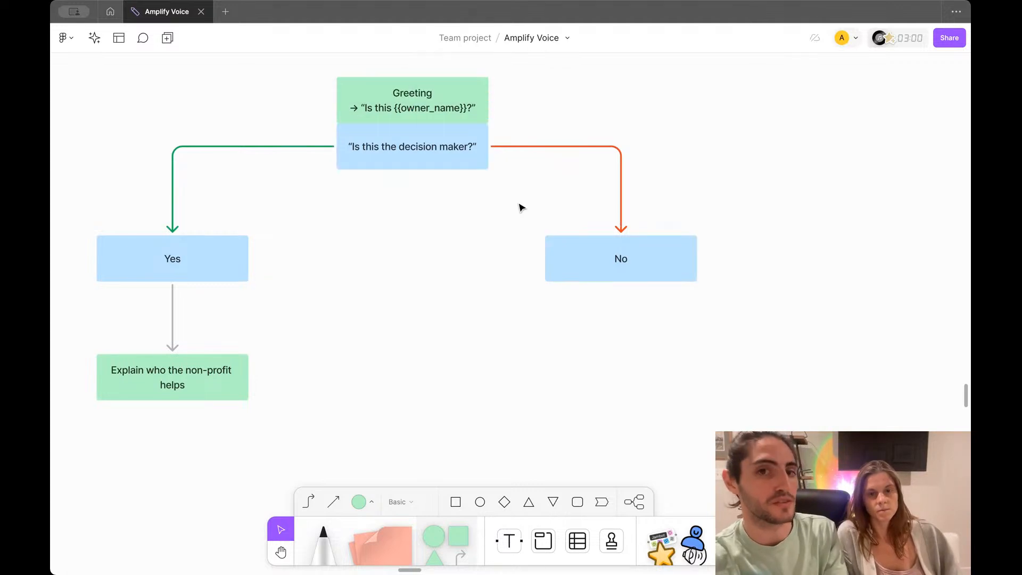
left_click(609, 256)
mouse_move(620, 297)
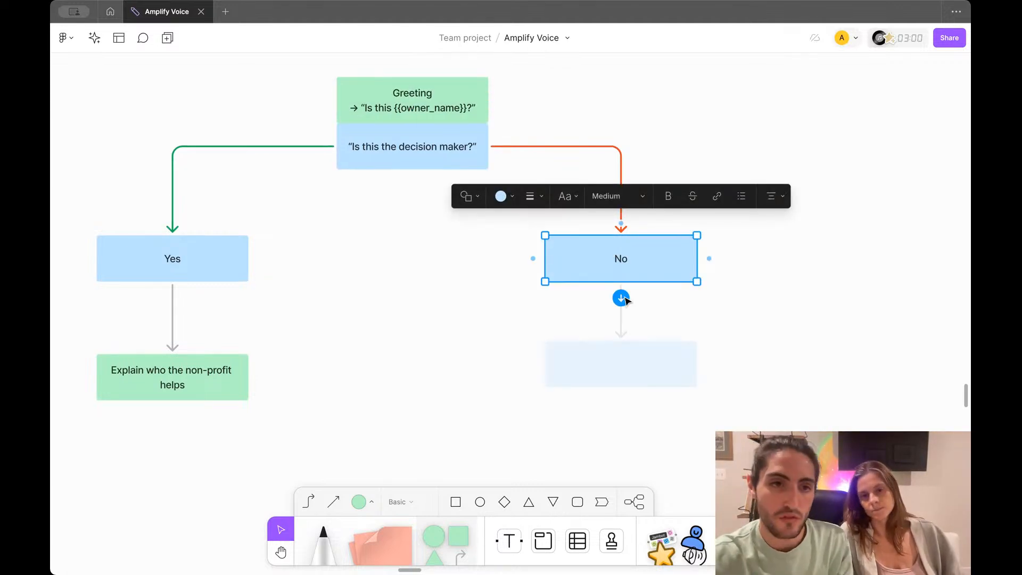
left_click_drag(621, 298, 621, 355)
left_click(588, 305)
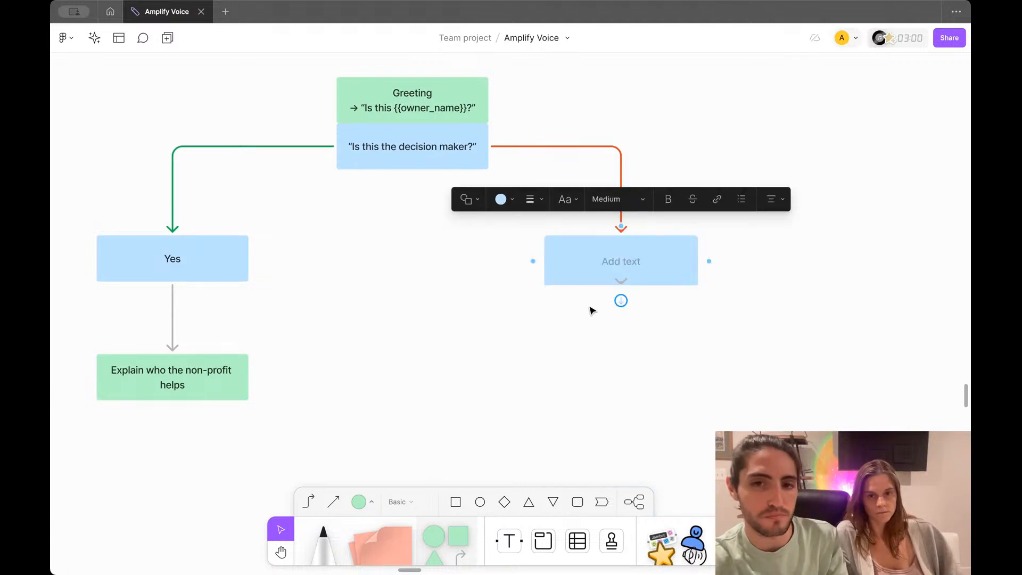
left_click_drag(596, 276, 625, 371)
left_click(596, 400)
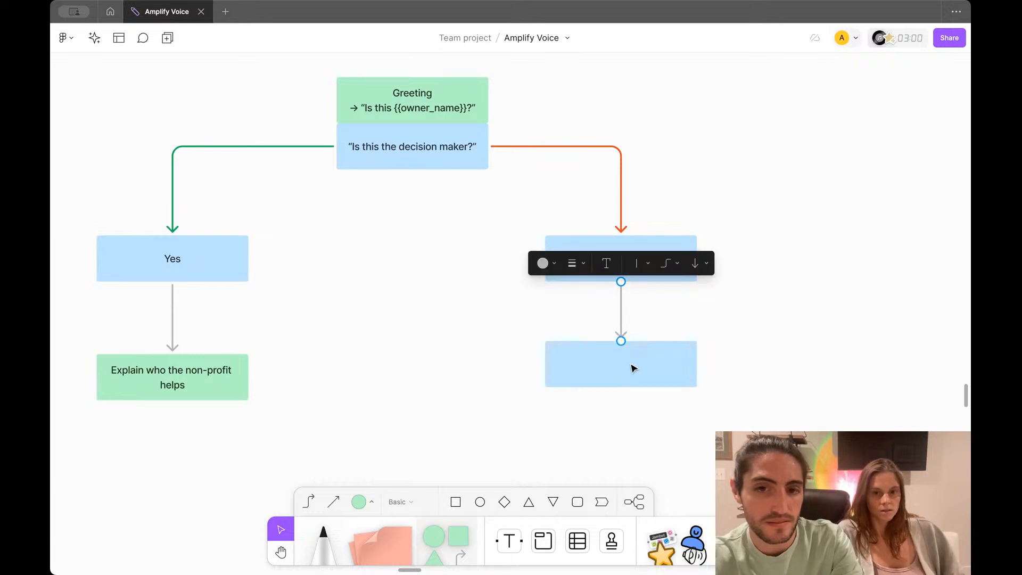
left_click(633, 368)
left_click(621, 301)
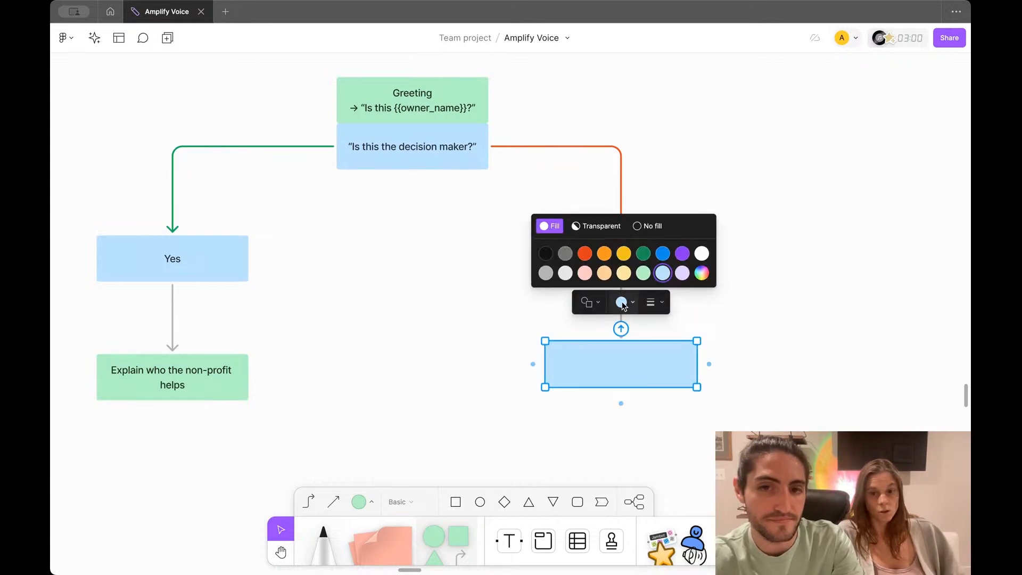
left_click(645, 273)
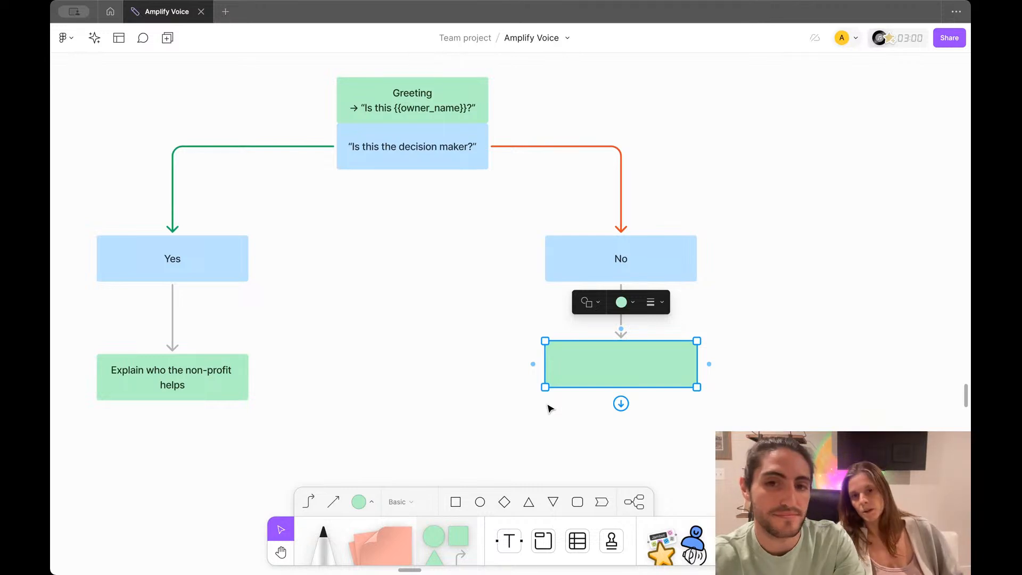
Step: Type 'Can you connect me with {{owner_name}}' into the new green box
scroll(548, 407, "left", 2)
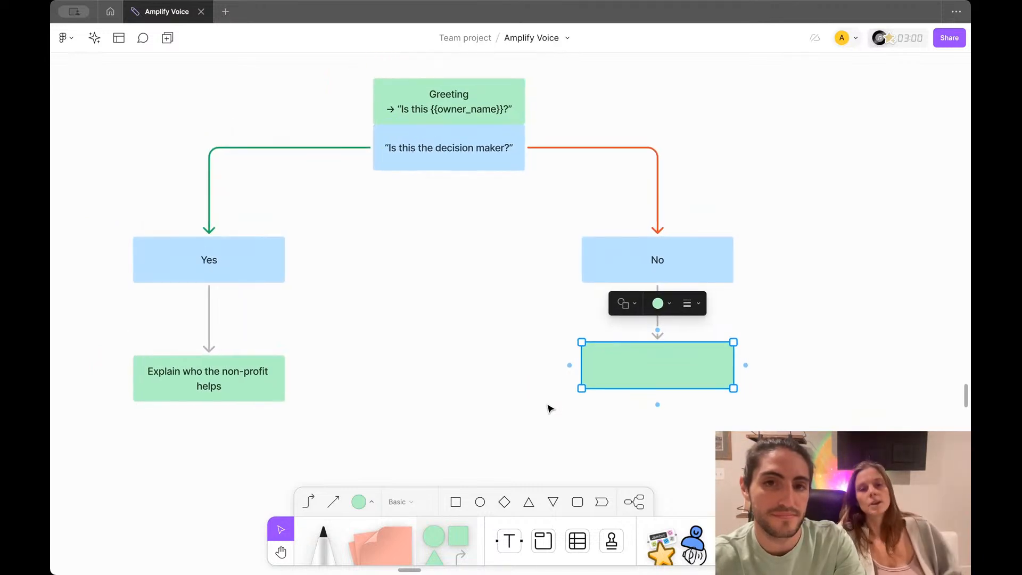
left_click(652, 365)
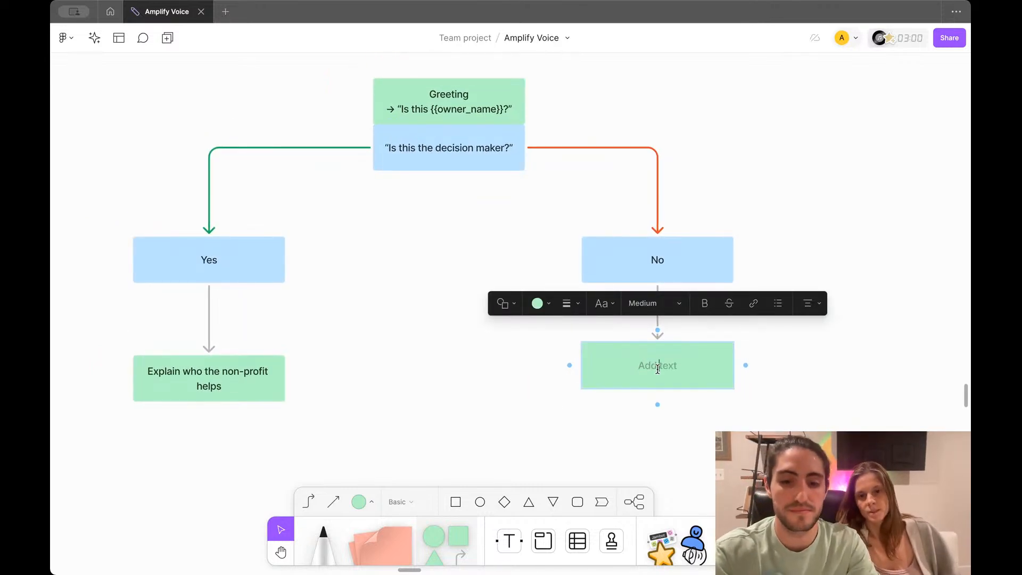
type("\"Can you co")
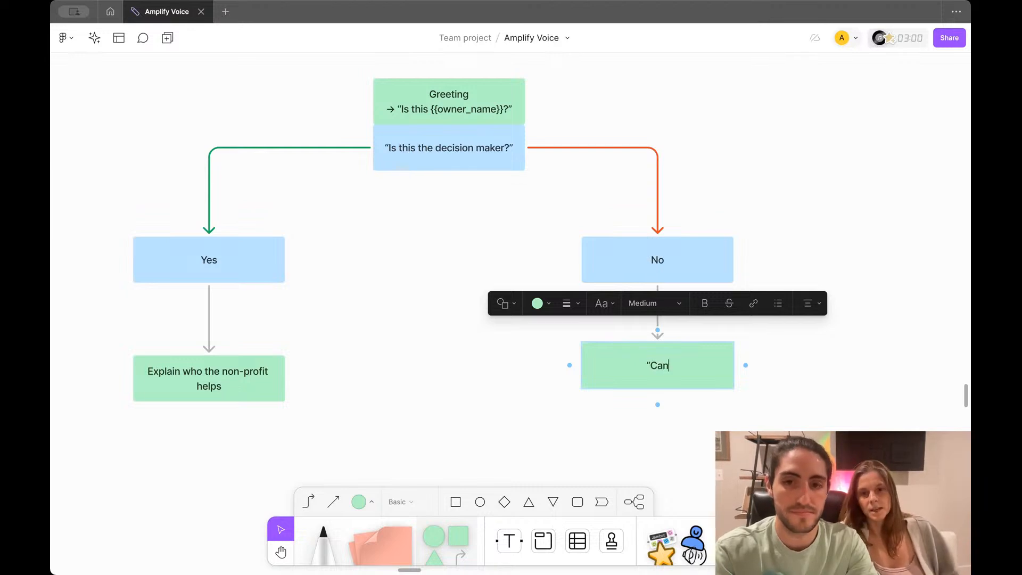
type("nnect with")
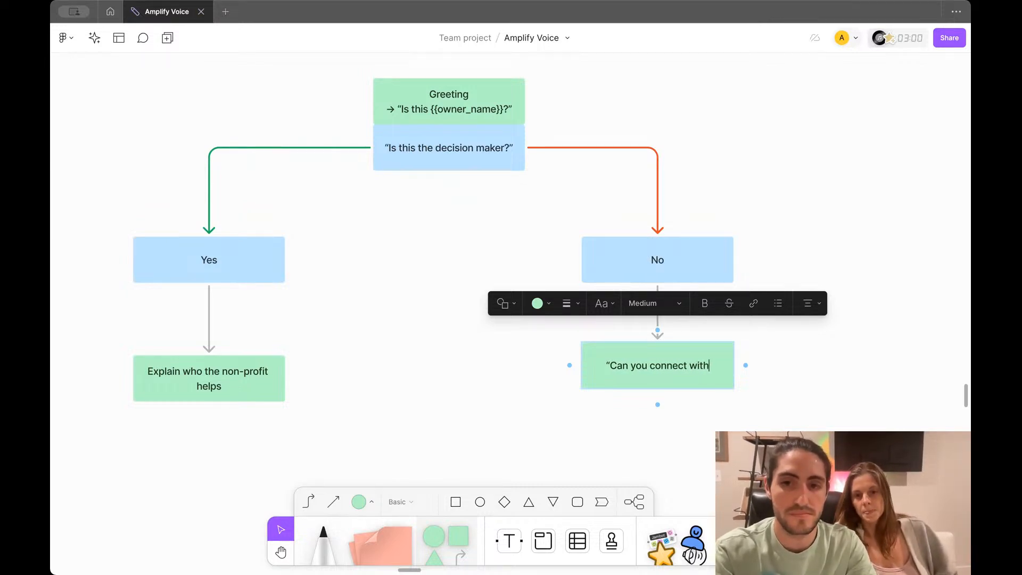
key("BackSpace")
key("BackSpace")
key("BackSpace")
key("BackSpace")
type("me with {{owner")
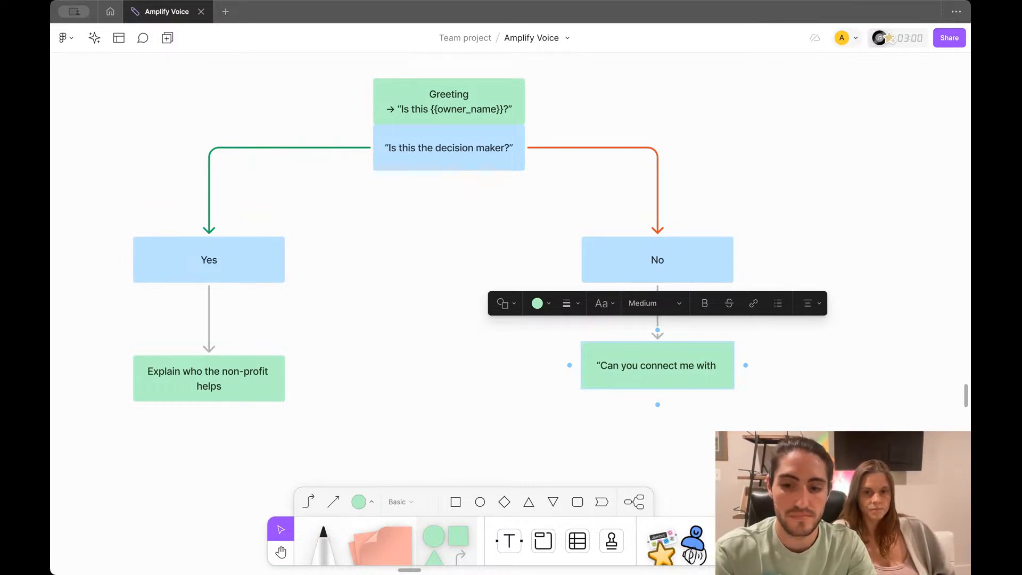
type("_name")
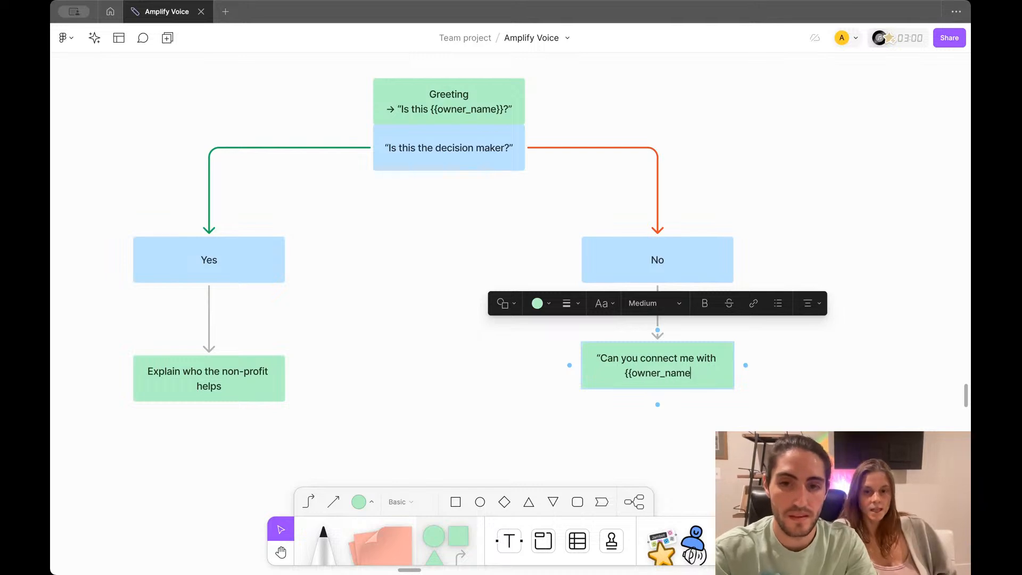
type("}}")
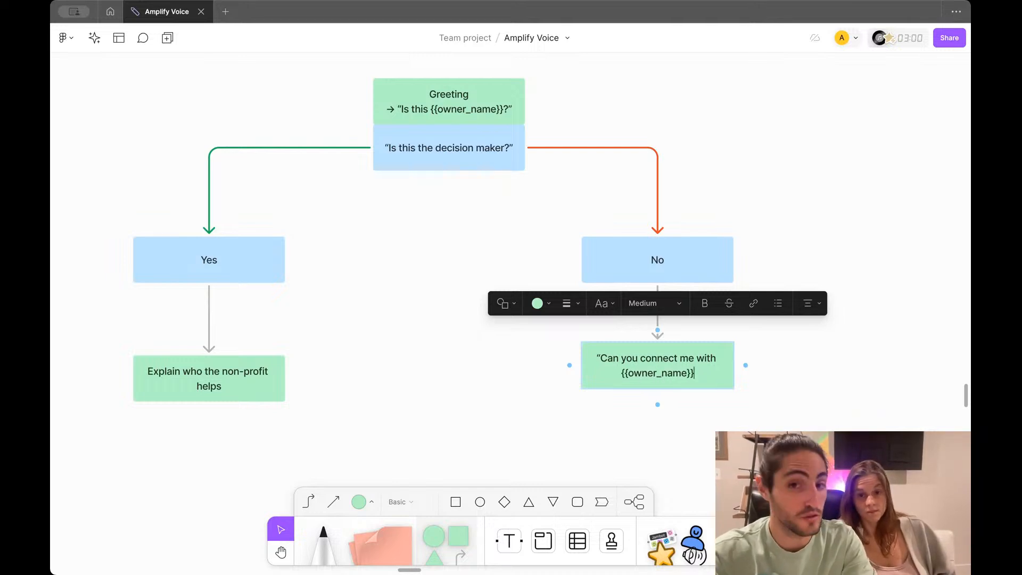
key("Escape")
scroll(423, 227, "down", 1)
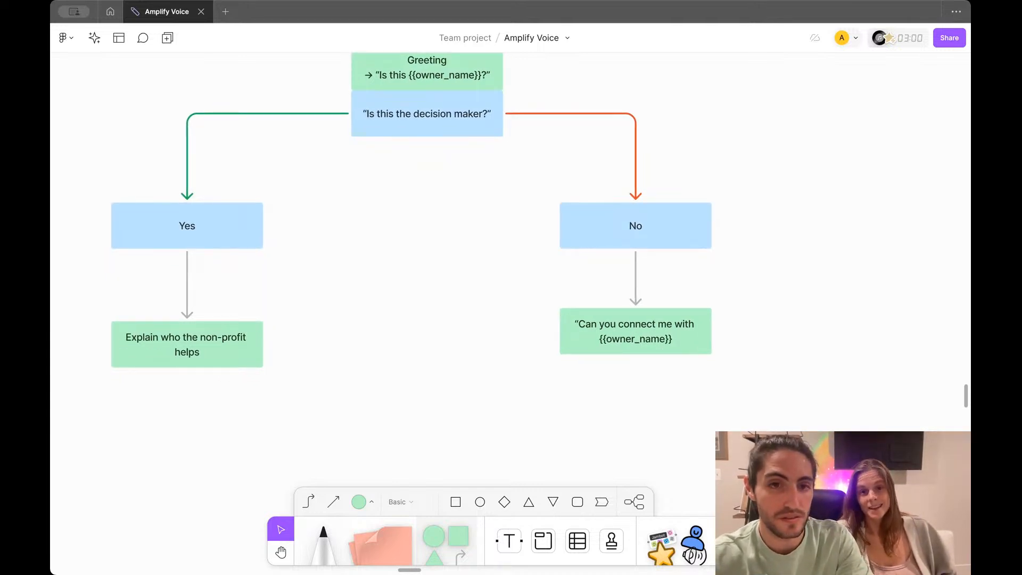
scroll(695, 257, "down", 2)
scroll(695, 257, "left", 1)
Step: Branch a left arrow from the connect box to a new box labelled Yes
left_click(695, 257)
left_click_drag(630, 262, 600, 376)
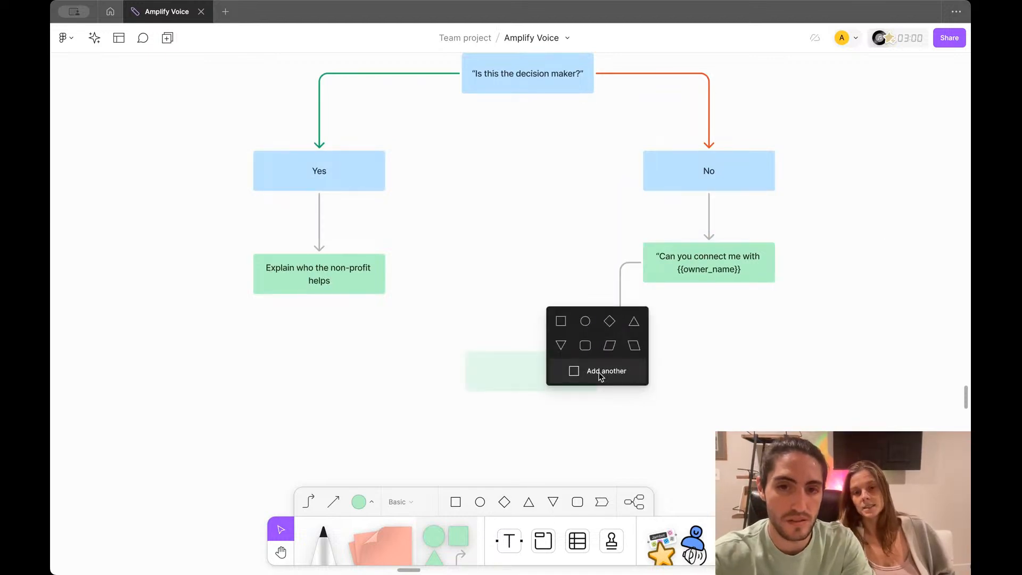
left_click(560, 321)
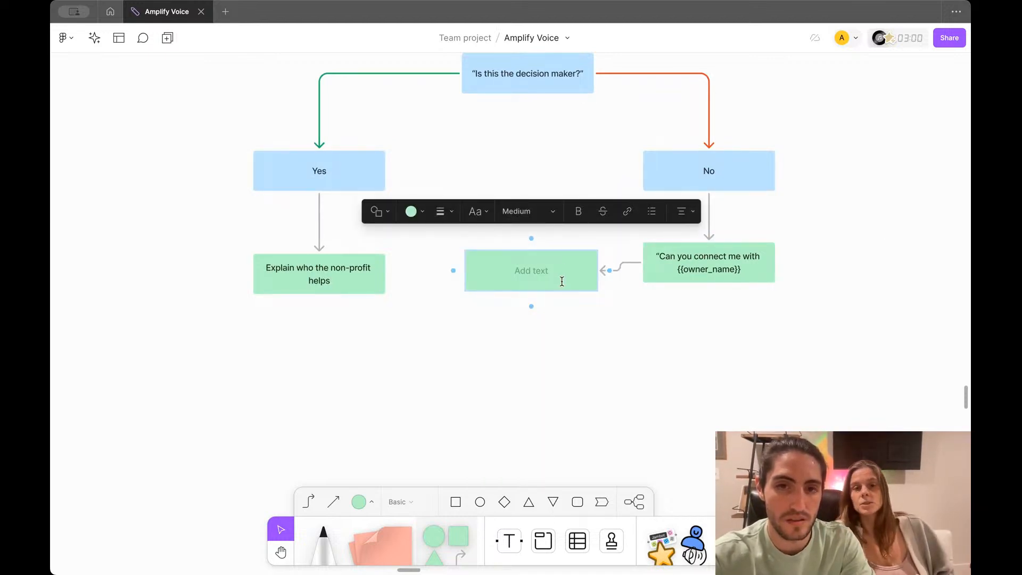
left_click(589, 314)
left_click_drag(586, 277, 601, 390)
double_click(576, 387)
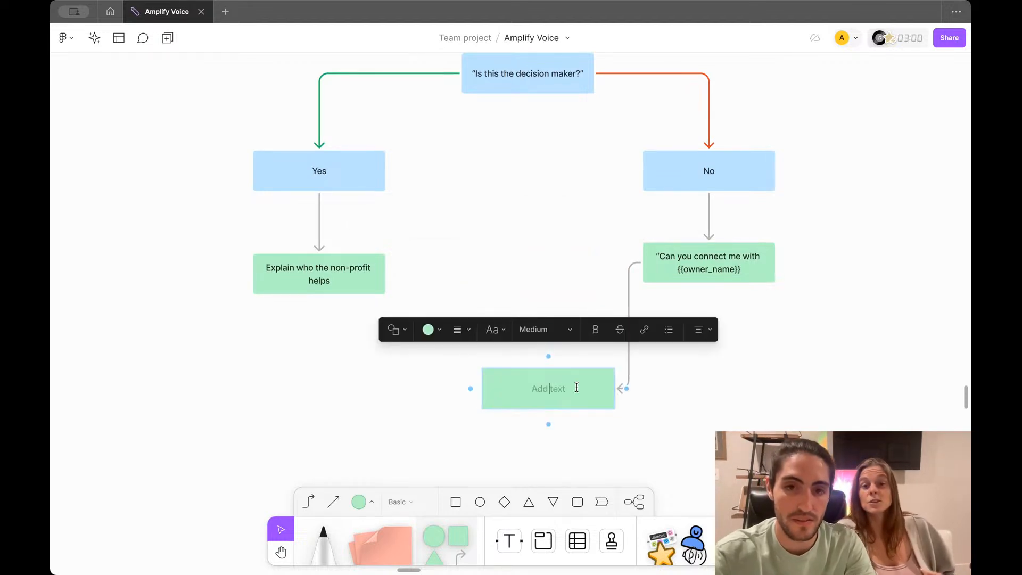
type("Yes")
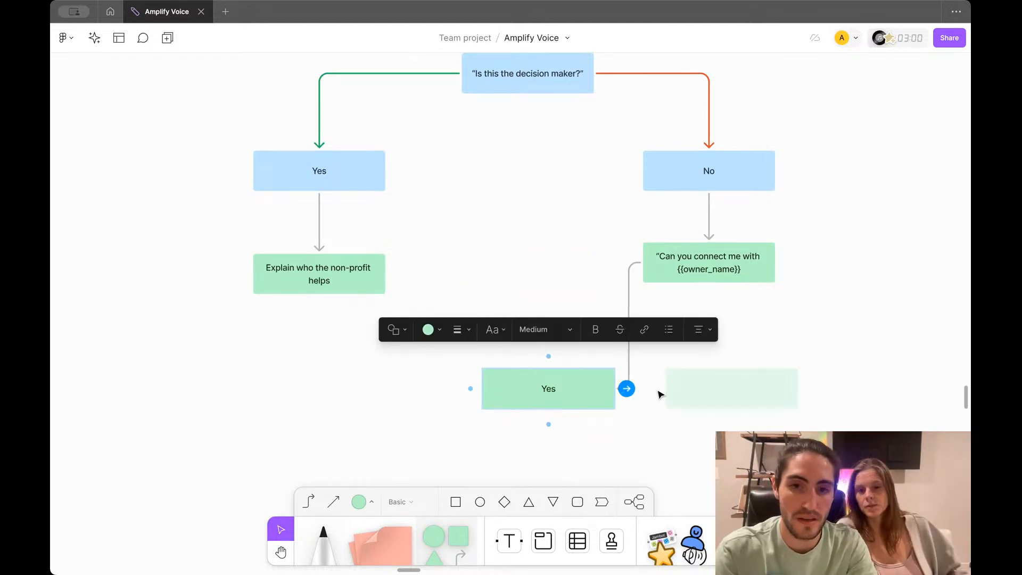
scroll(691, 388, "right", 5)
left_click(700, 387)
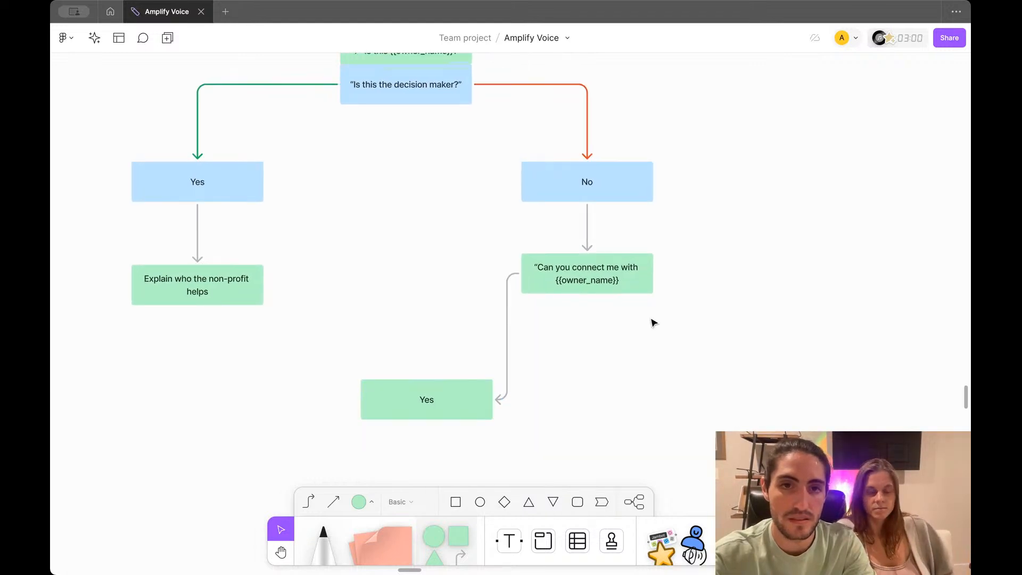
Step: Add a right-hand No branch box and fill both branch boxes light blue
left_click(622, 278)
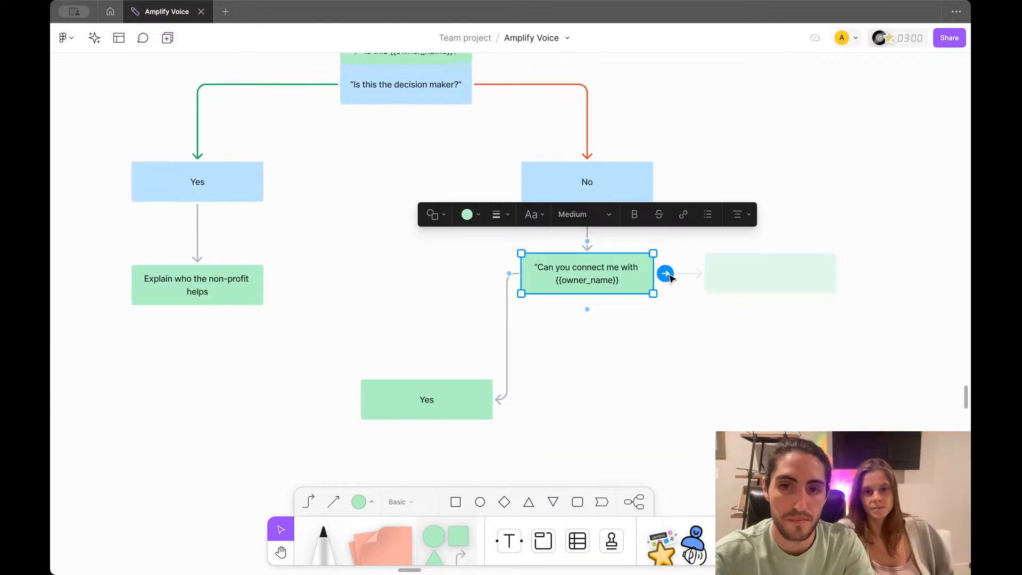
left_click_drag(665, 273, 717, 408)
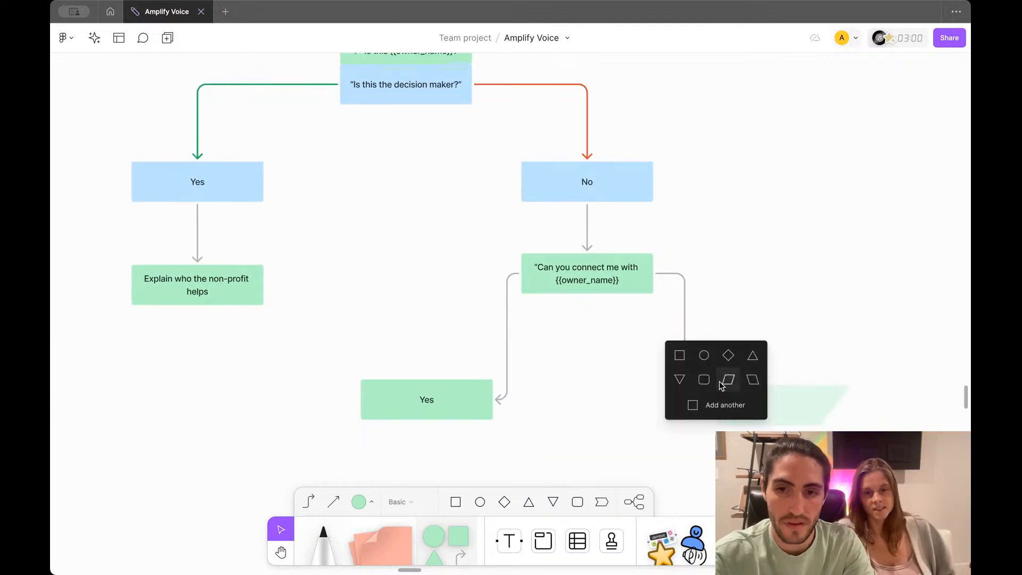
left_click(681, 354)
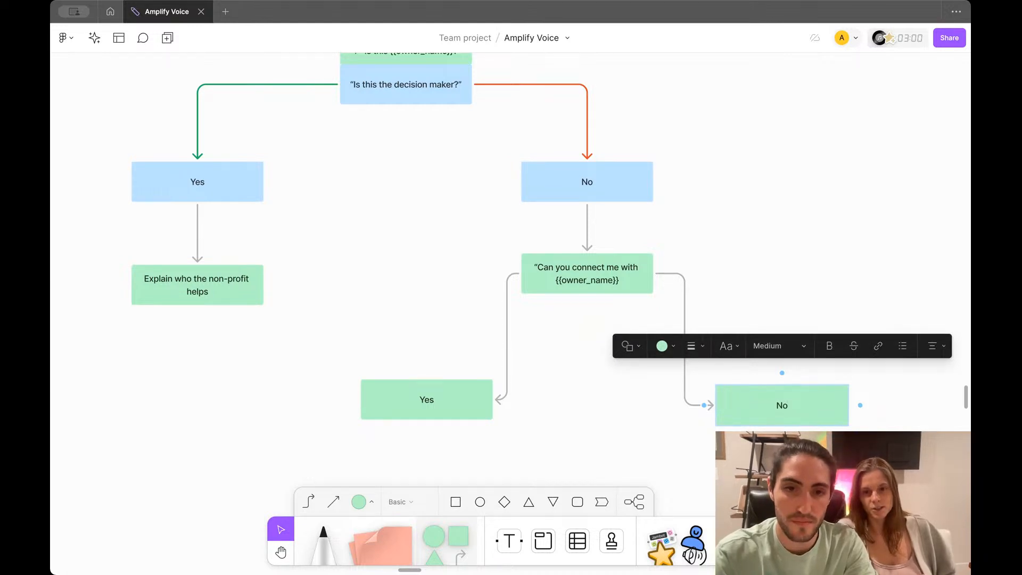
left_click(464, 398)
left_click(728, 400)
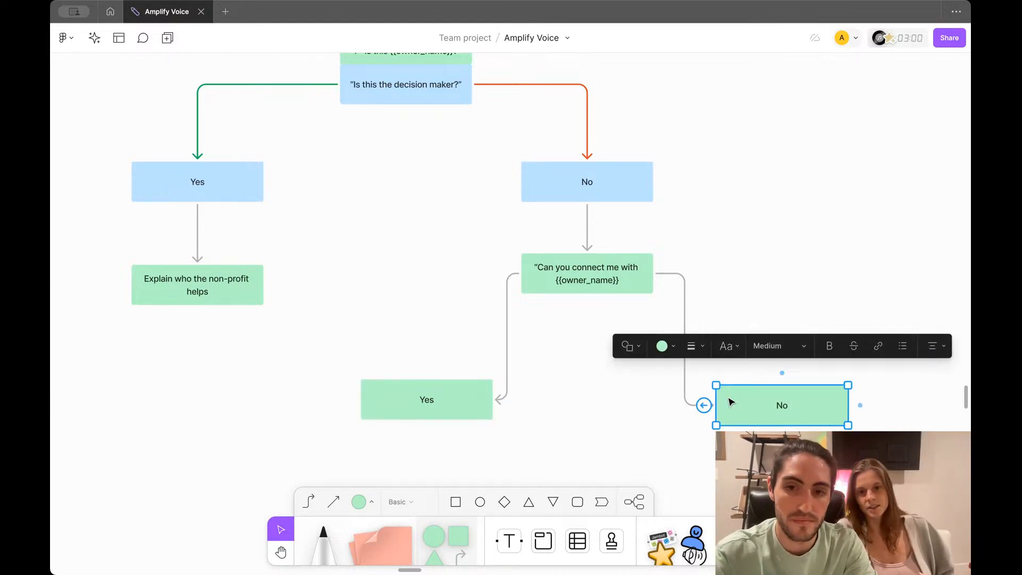
left_click(434, 402, "shift")
left_click(463, 361)
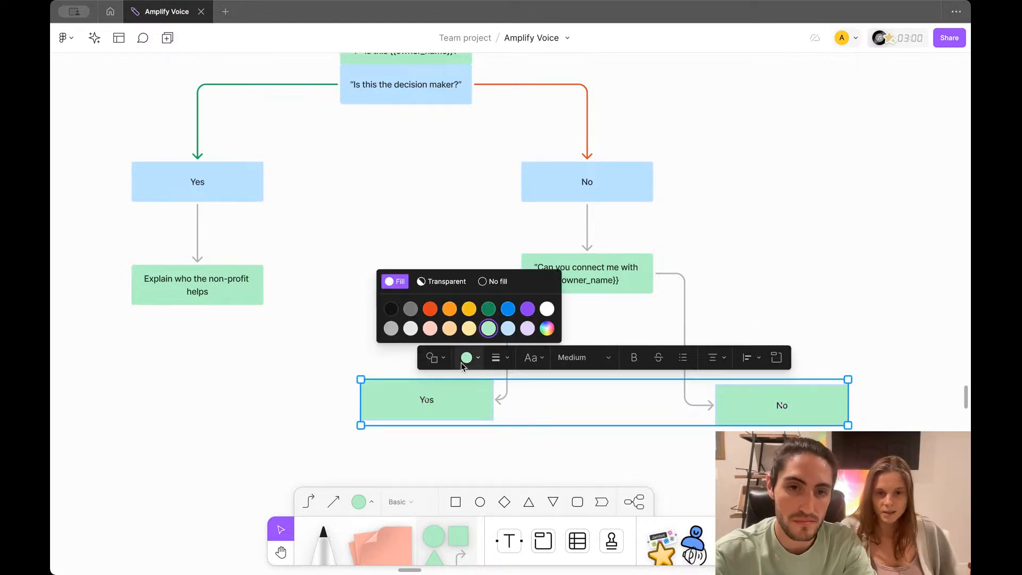
left_click(507, 328)
left_click(586, 406)
Step: Reattach the Yes arrow so it enters the Yes box from the top
scroll(559, 381, "down", 2)
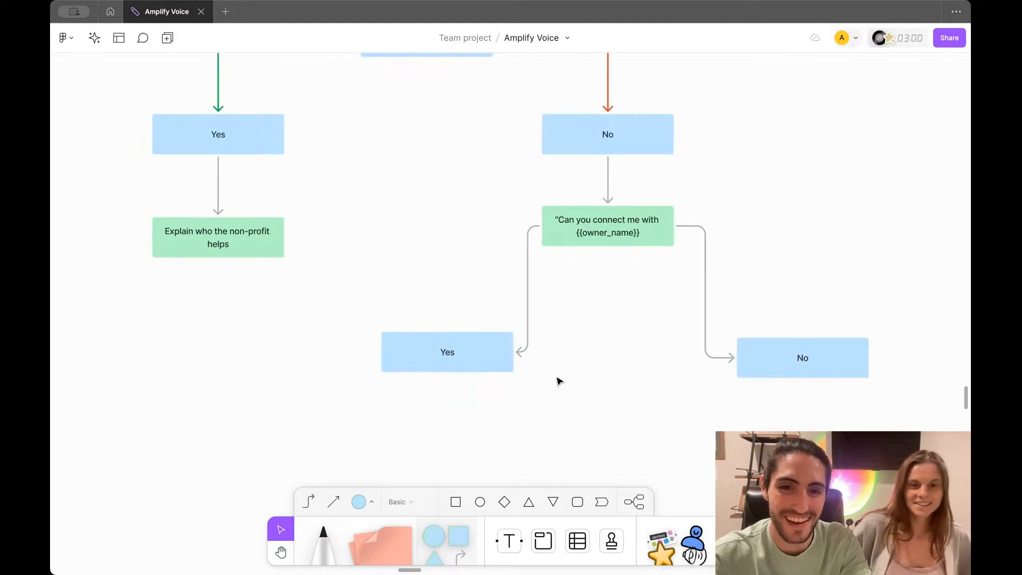
left_click(524, 347)
left_click_drag(524, 347, 447, 351)
left_click(737, 357)
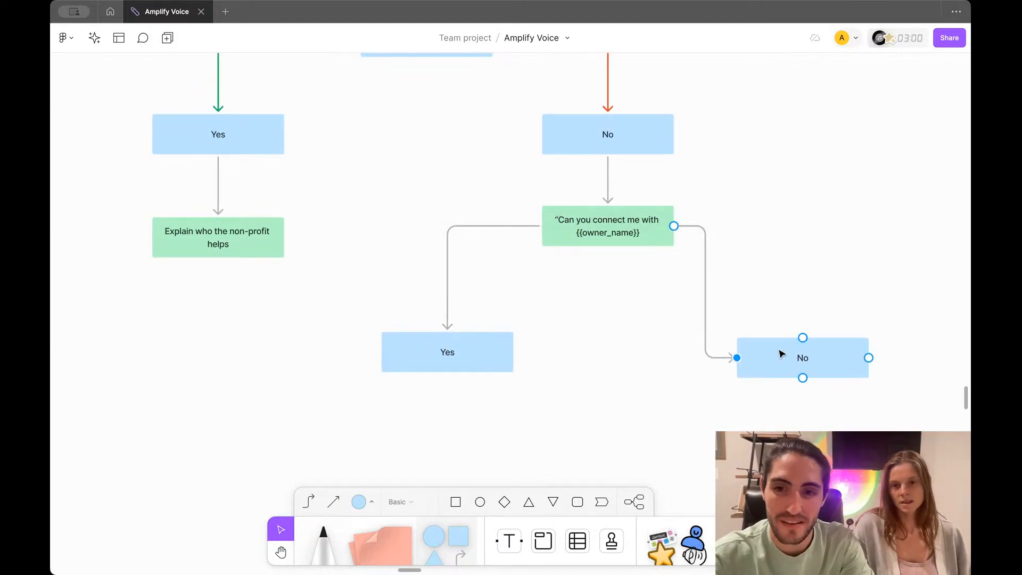
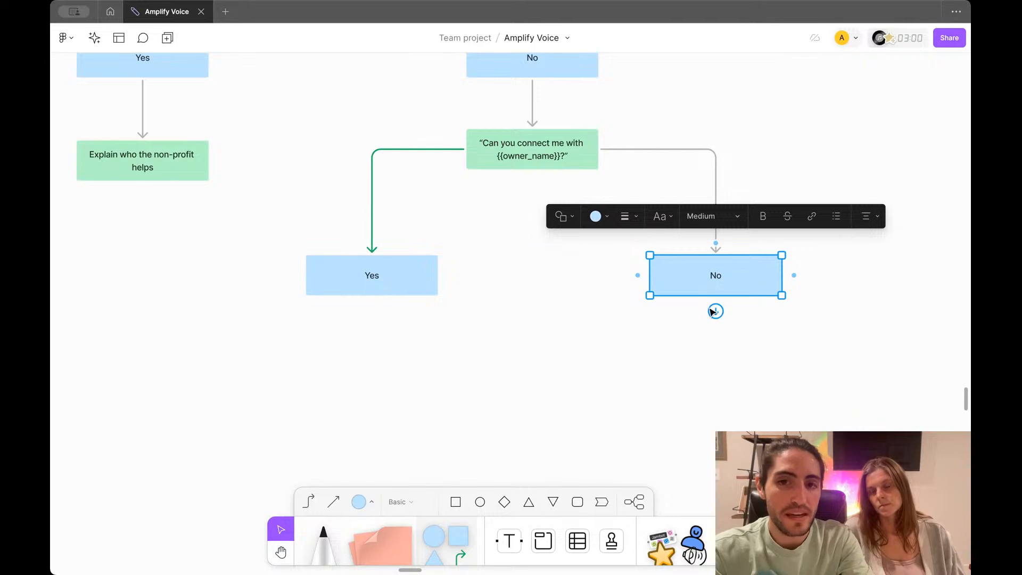
Step: Draw a connector down from the lower No box, undo it, and reselect No
left_click_drag(715, 311, 716, 339)
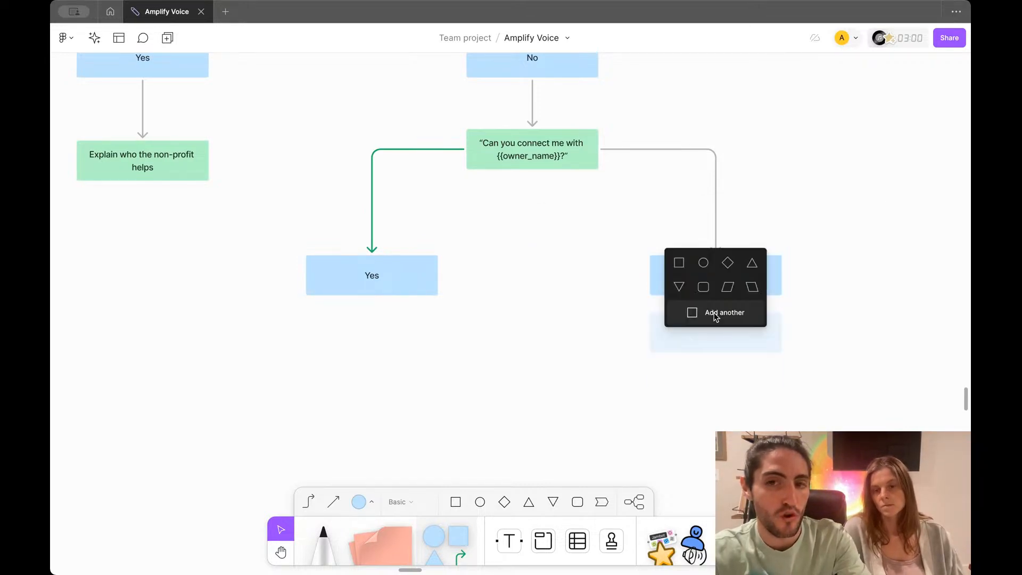
key("Escape")
left_click(684, 271)
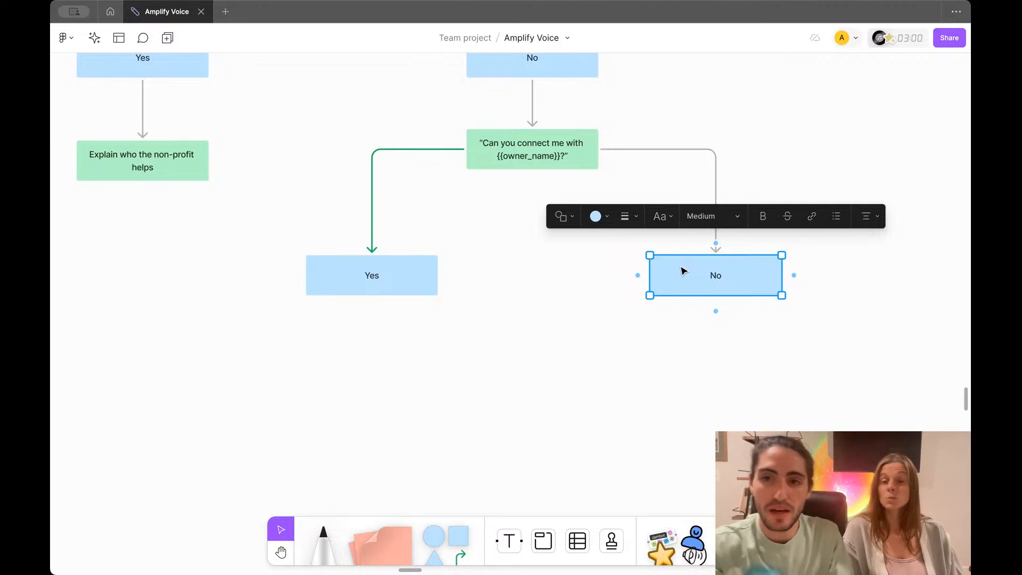
Step: Add a light-green box reading 'When would be a better time?' connected below the lower No box
left_click_drag(715, 311, 718, 370)
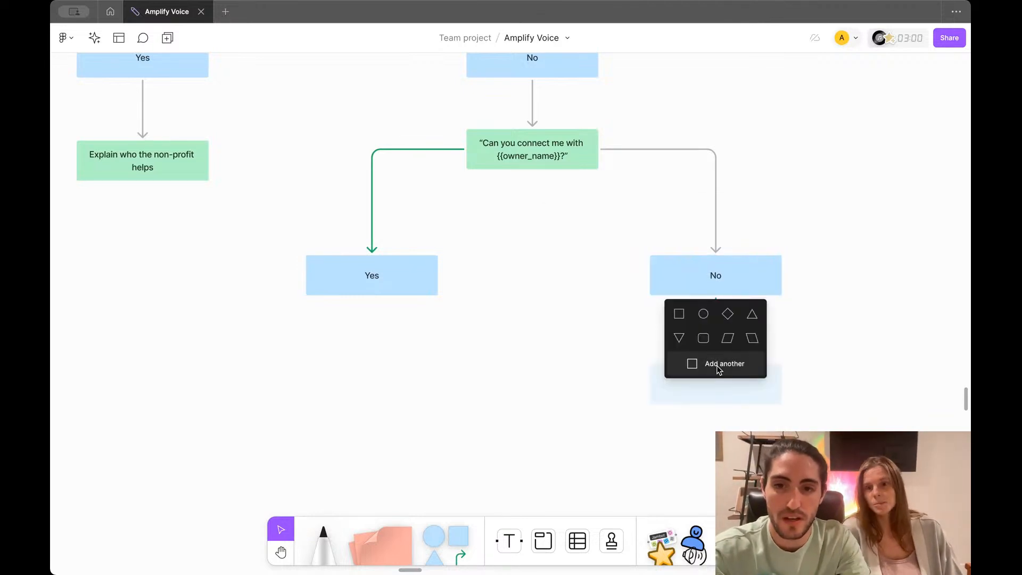
left_click(679, 314)
left_click(596, 293)
left_click(620, 269)
type("When would be a better time?")
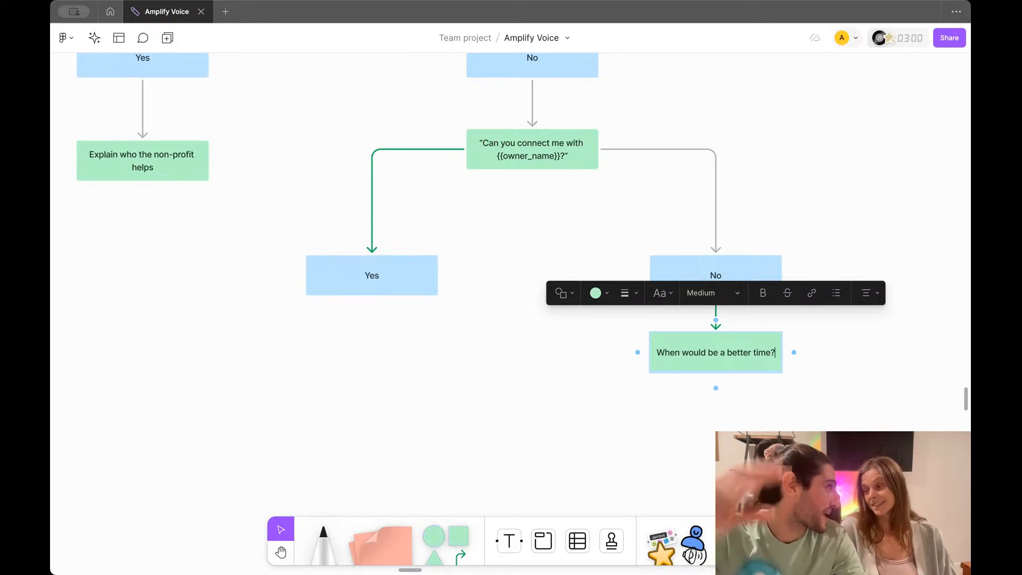
scroll(734, 360, "down", 3)
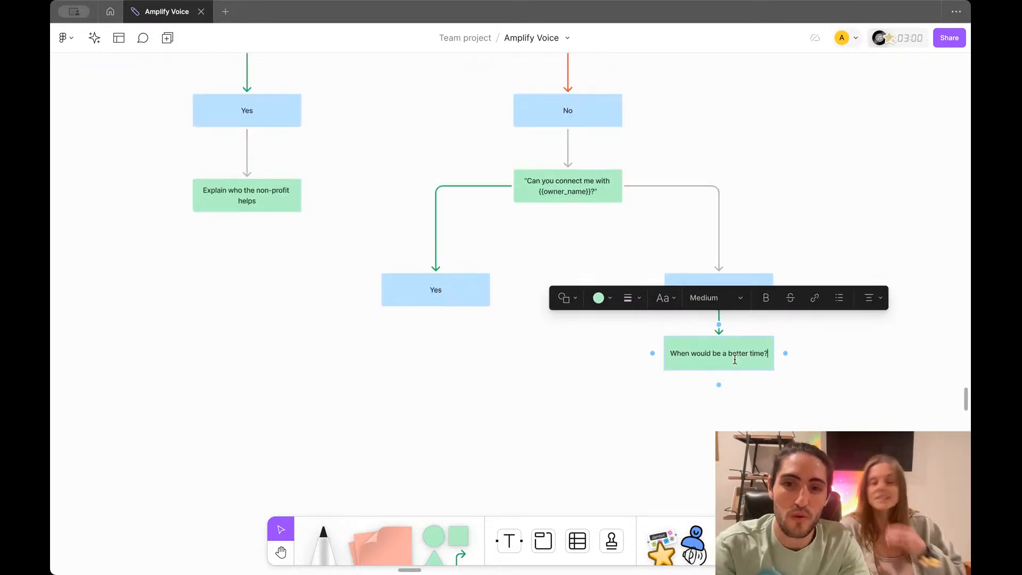
left_click(804, 464)
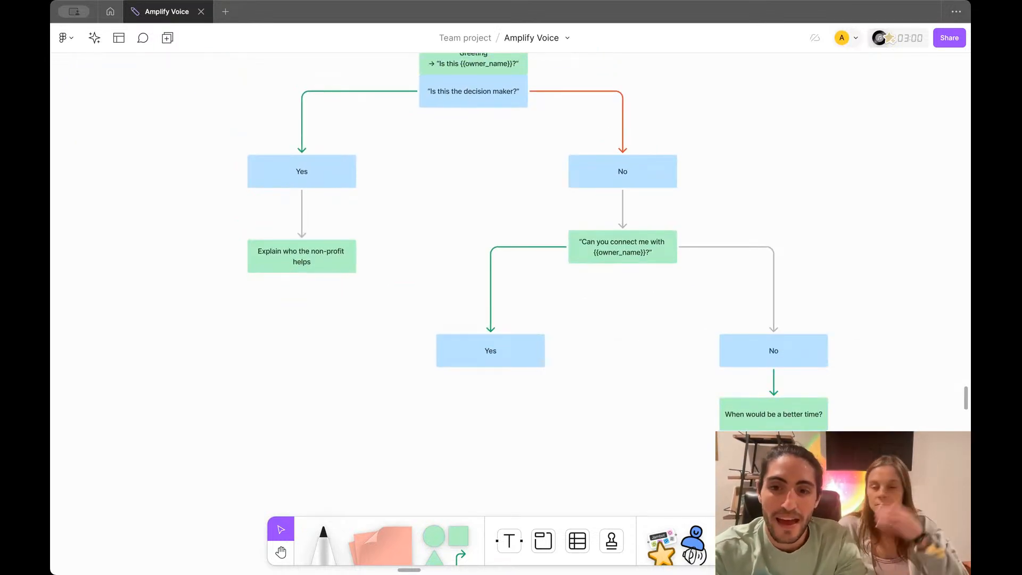
left_click(779, 428)
scroll(778, 428, "down", 2)
scroll(778, 428, "up", 3)
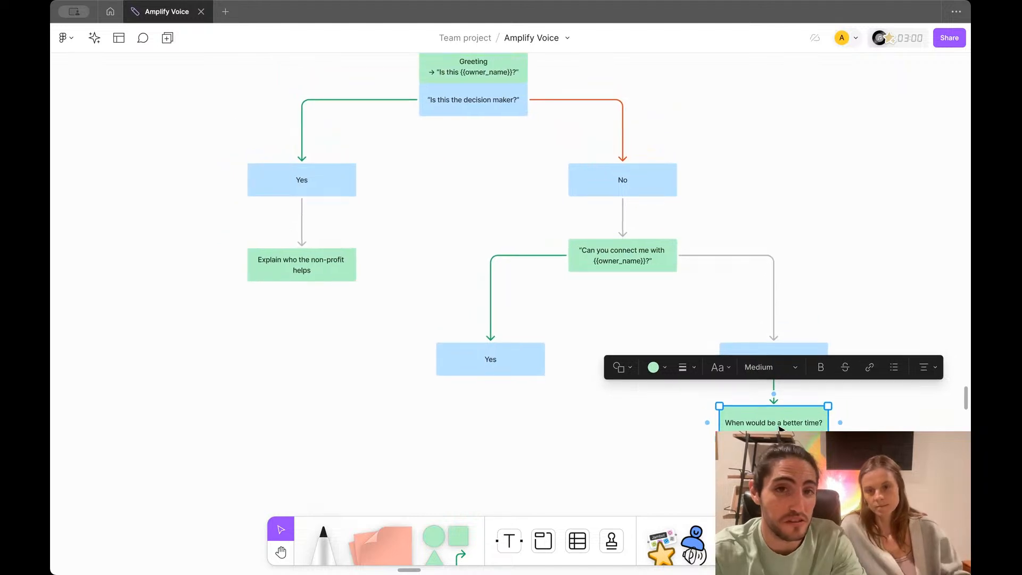
scroll(779, 428, "up", 1)
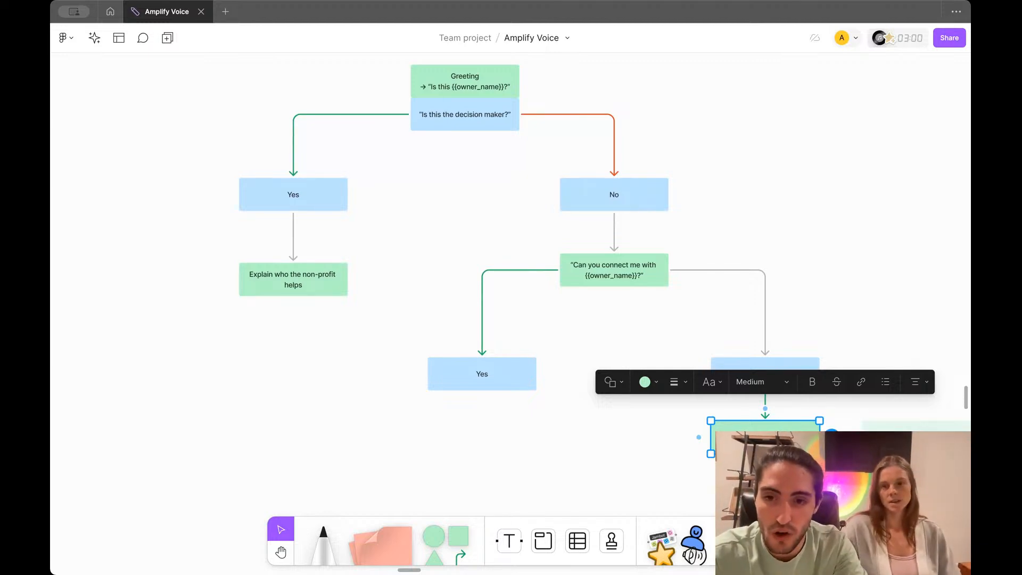
Step: Finish the 'Never call us again' text and reattach its arrow to the box's top
type("\"")
left_click(877, 470)
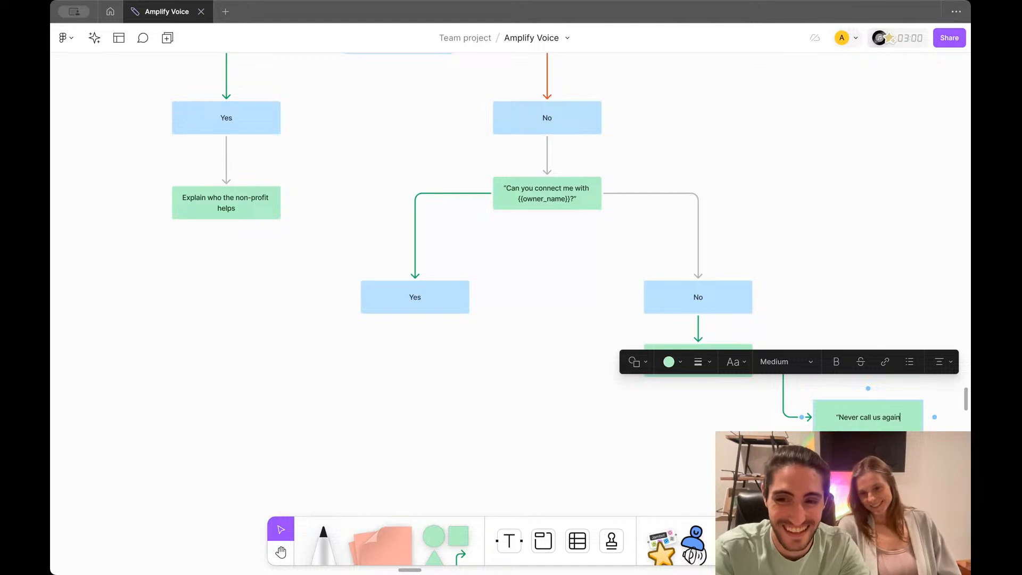
left_click(792, 416)
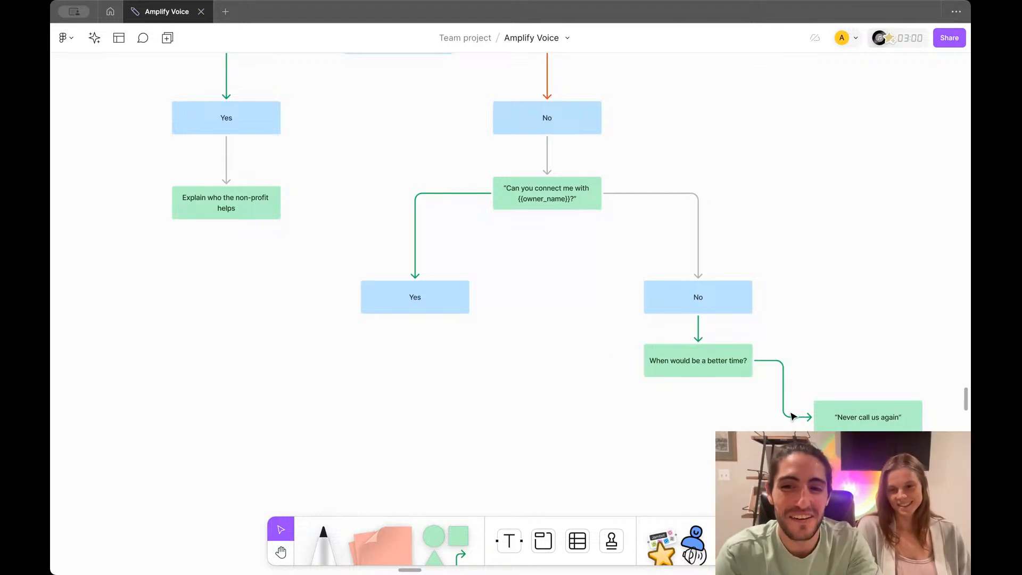
left_click(798, 420)
left_click_drag(810, 416, 868, 400)
left_click(661, 407)
Step: Branch a 'Tomorrow 2 pm' box from the question, with its arrow entering from the top
left_click(654, 362)
left_click_drag(633, 360, 576, 426)
left_click(539, 379)
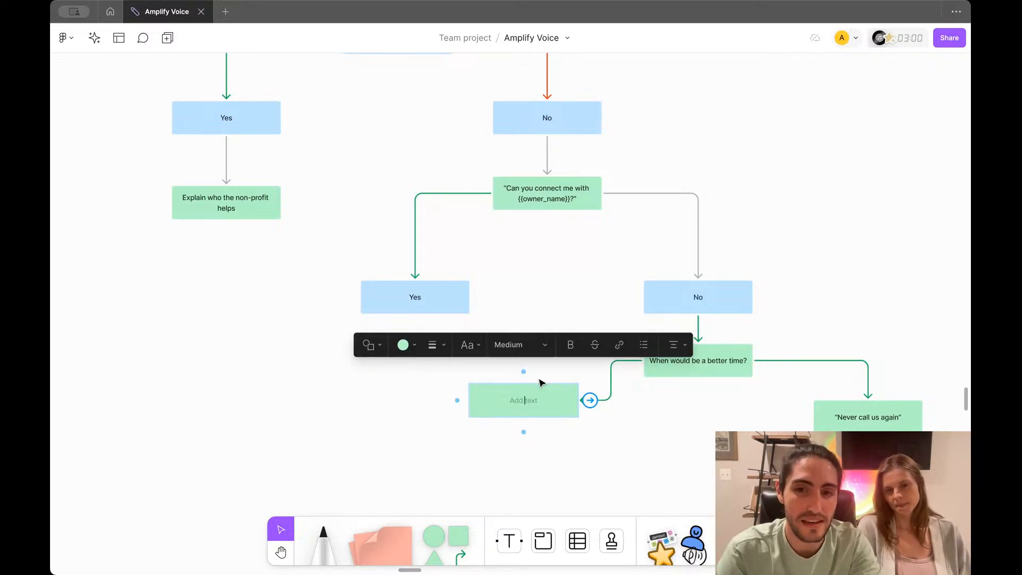
scroll(539, 378, "up", 3)
scroll(539, 382, "up", 2)
type("“Tomorrow x time”")
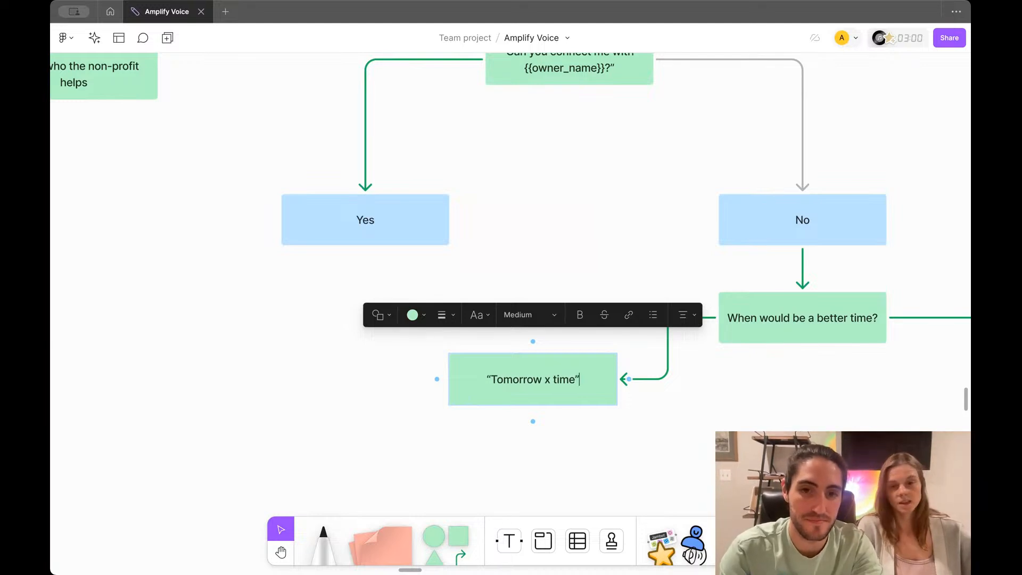
key("BackSpace")
key("BackSpace")
key("BackSpace")
key("BackSpace")
key("BackSpace")
key("BackSpace")
type("2 pm")
left_click(671, 436)
left_click(662, 380)
left_click_drag(624, 379, 623, 448)
Step: Move 'Never call us again' level with 'Tomorrow 2 pm' and make its arrow red
scroll(622, 448, "right", 3)
scroll(622, 449, "down", 1)
scroll(623, 448, "down", 3)
scroll(625, 453, "up", 1)
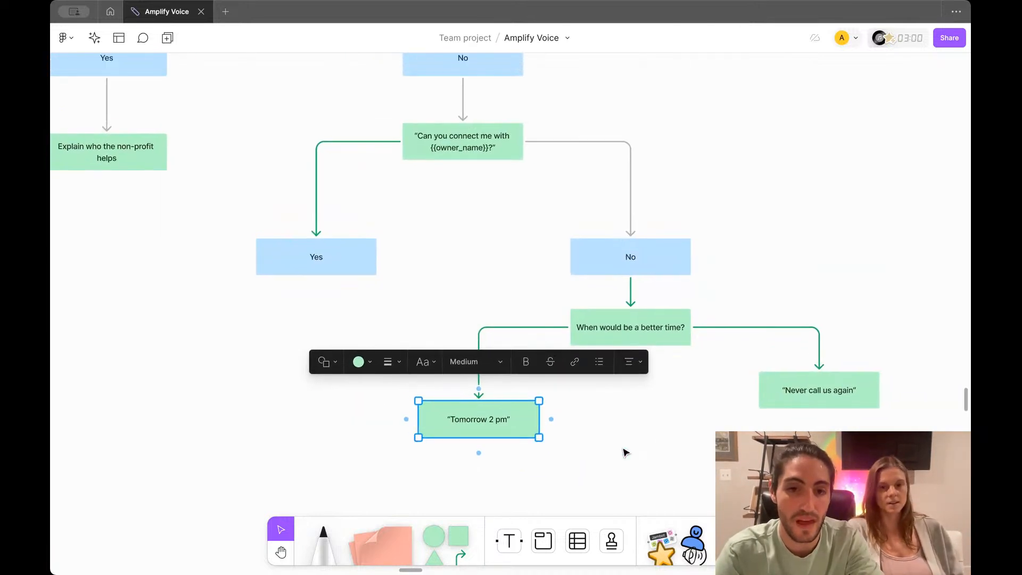
left_click(821, 393)
left_click_drag(821, 392, 753, 421)
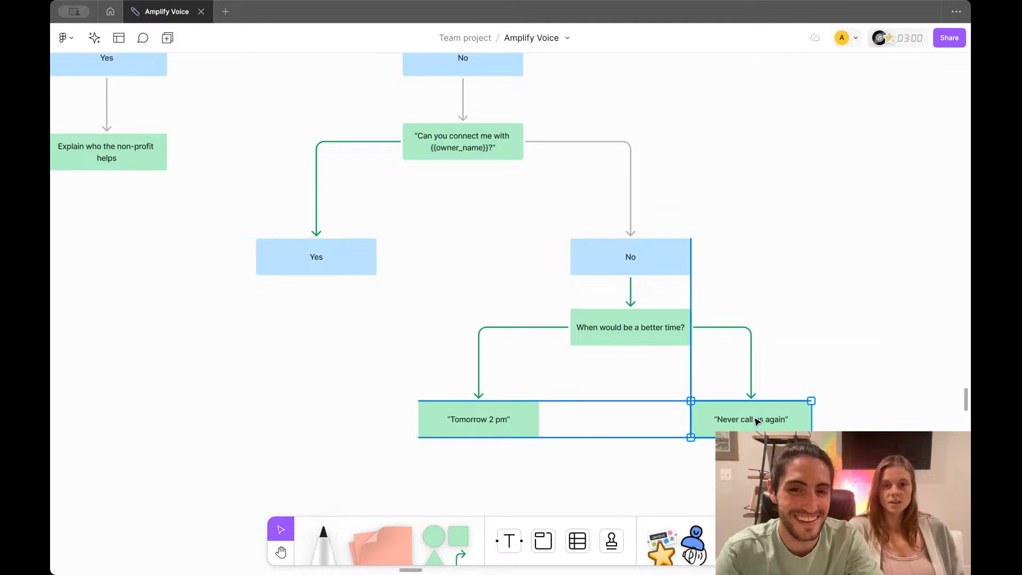
left_click(750, 346)
left_click(644, 306)
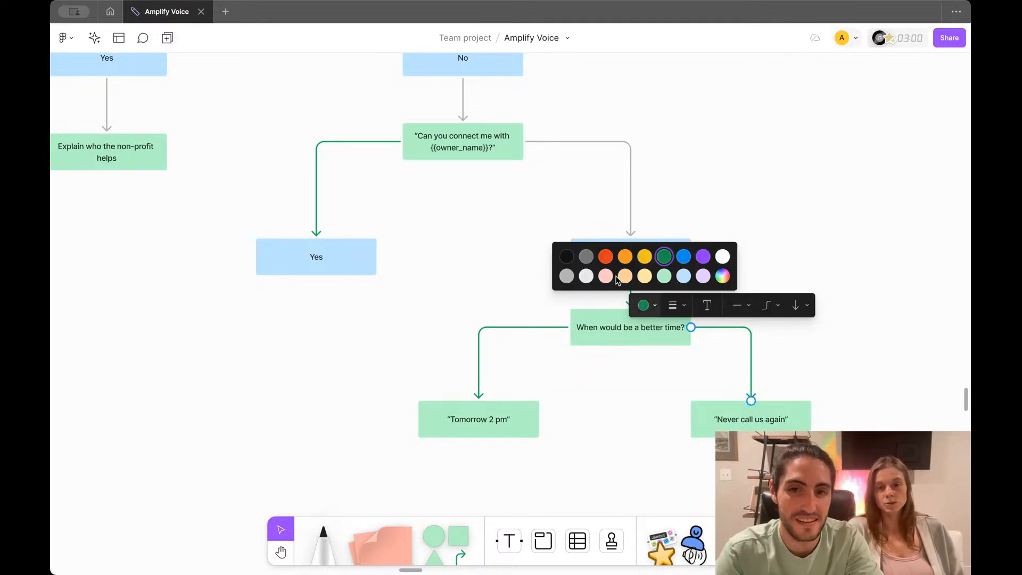
left_click(603, 260)
left_click(739, 201)
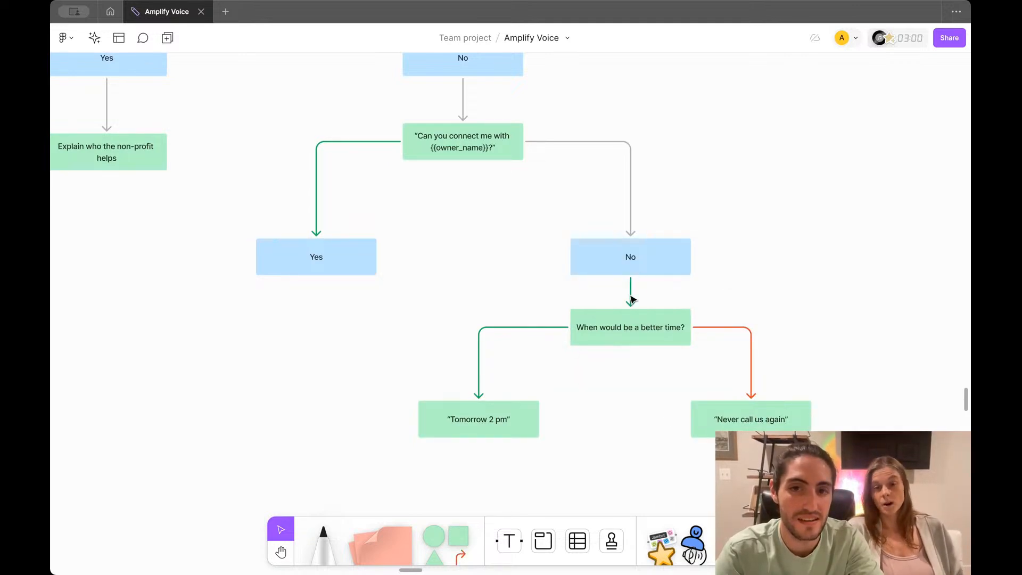
Step: Make the arrow below the lower No box grey and the arrow into No red
left_click(631, 298)
left_click(552, 255)
left_click(482, 228)
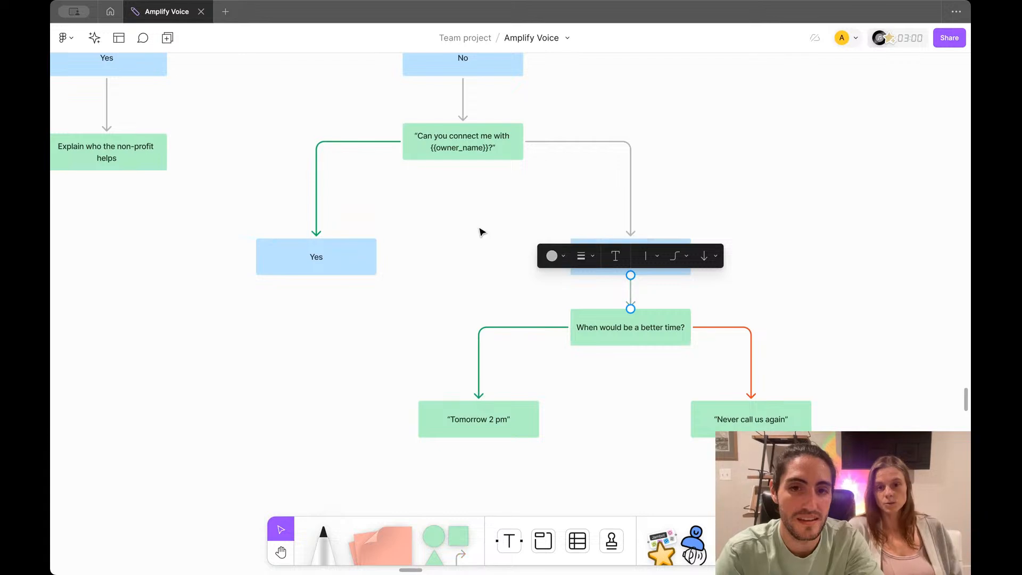
left_click(523, 304)
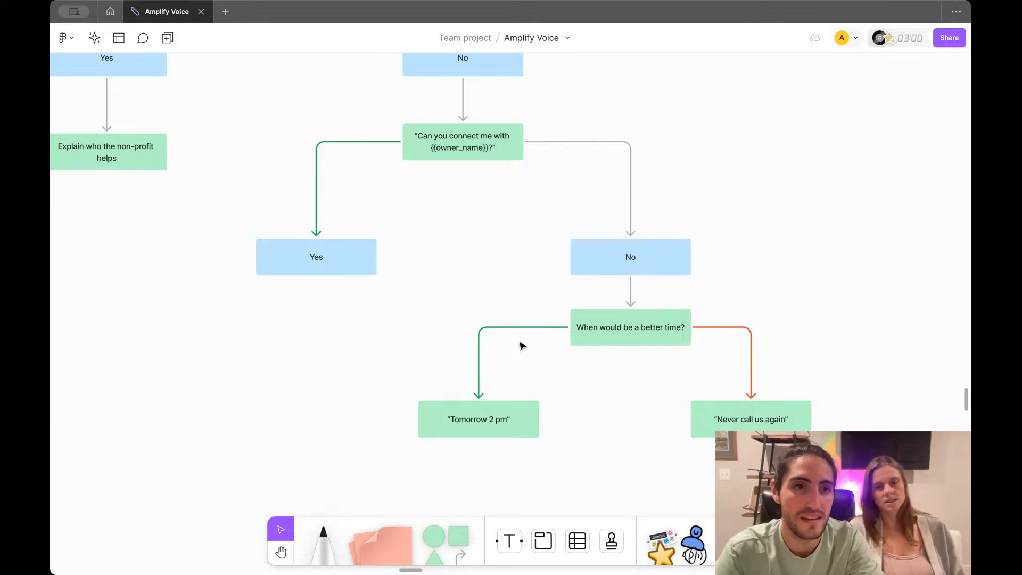
scroll(522, 346, "down", 2)
scroll(521, 346, "down", 4)
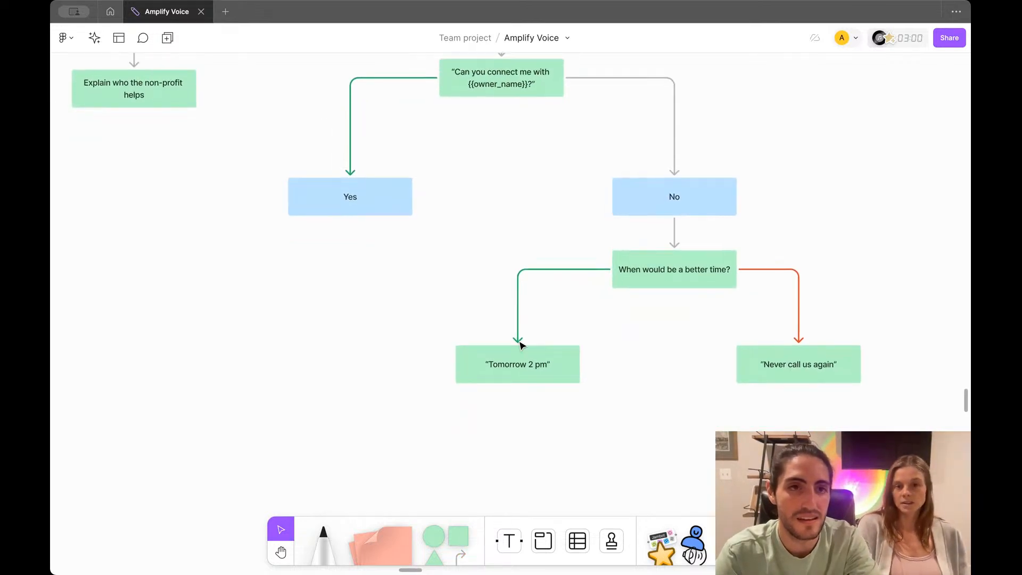
scroll(511, 305, "up", 4)
left_click(673, 145)
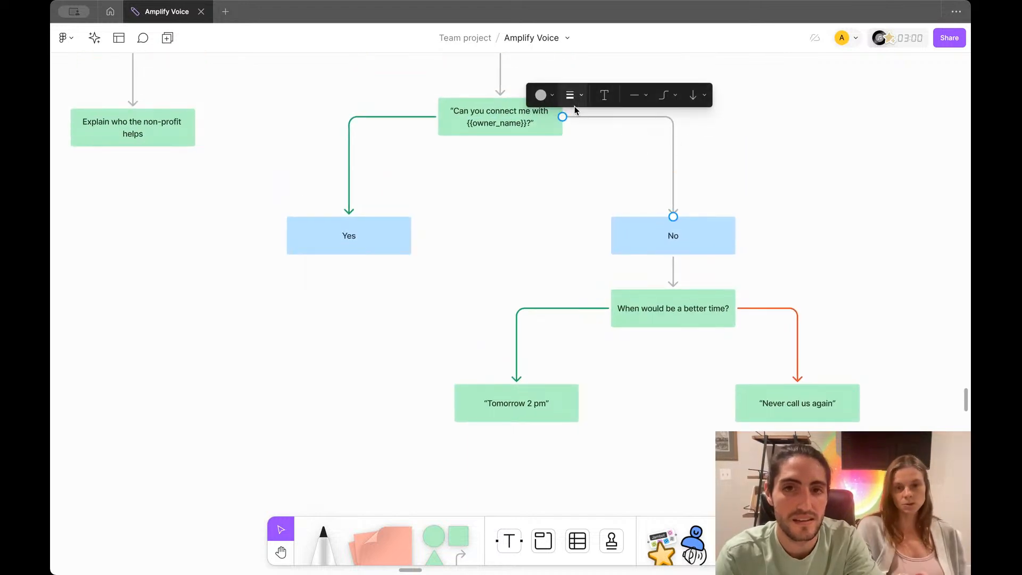
left_click(544, 95)
left_click(502, 125)
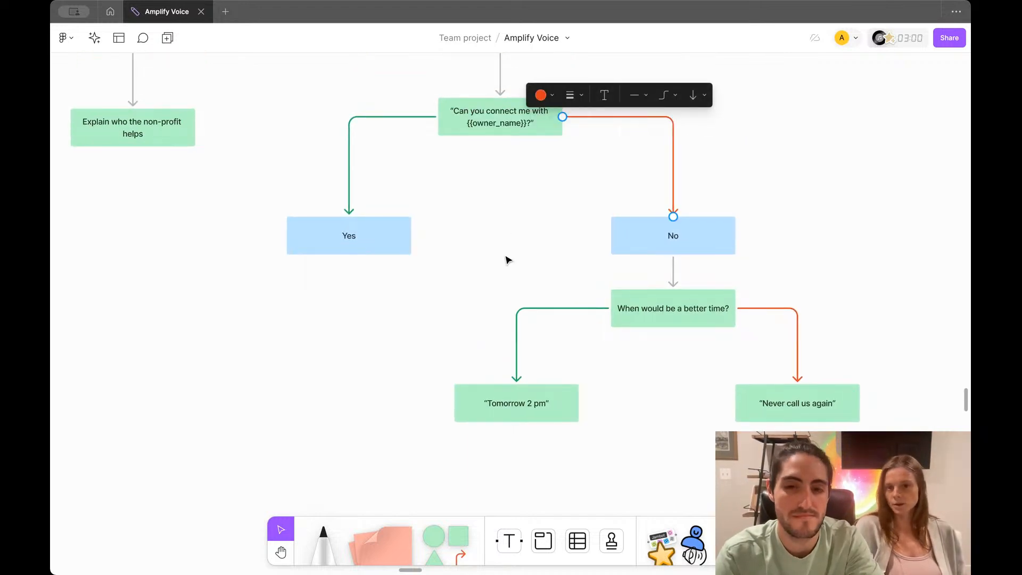
scroll(506, 250, "down", 5)
left_click(513, 312)
Step: Add a box connected below 'Tomorrow 2 pm' and make its arrow grey
left_click_drag(533, 337, 534, 398)
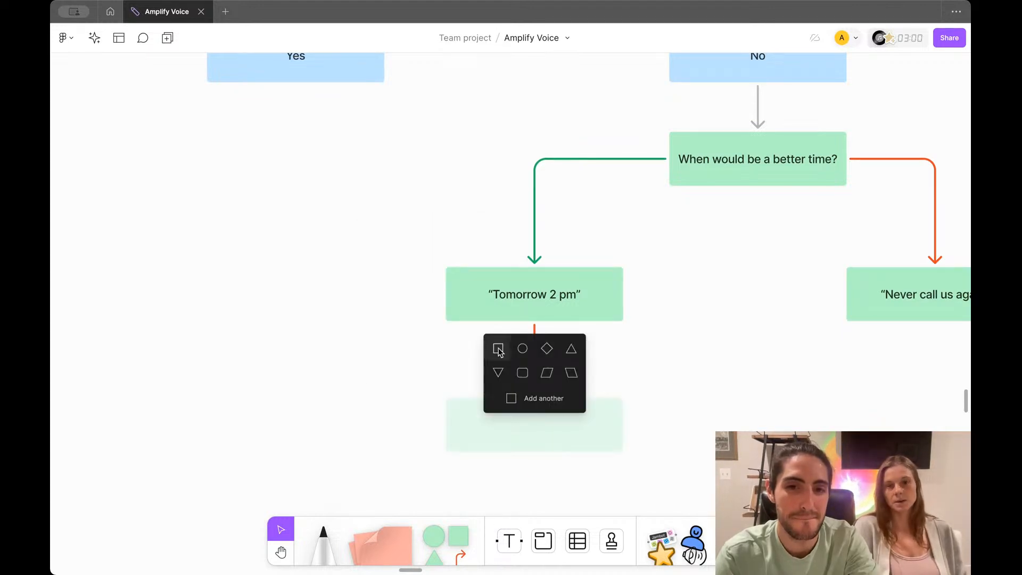
left_click(501, 351)
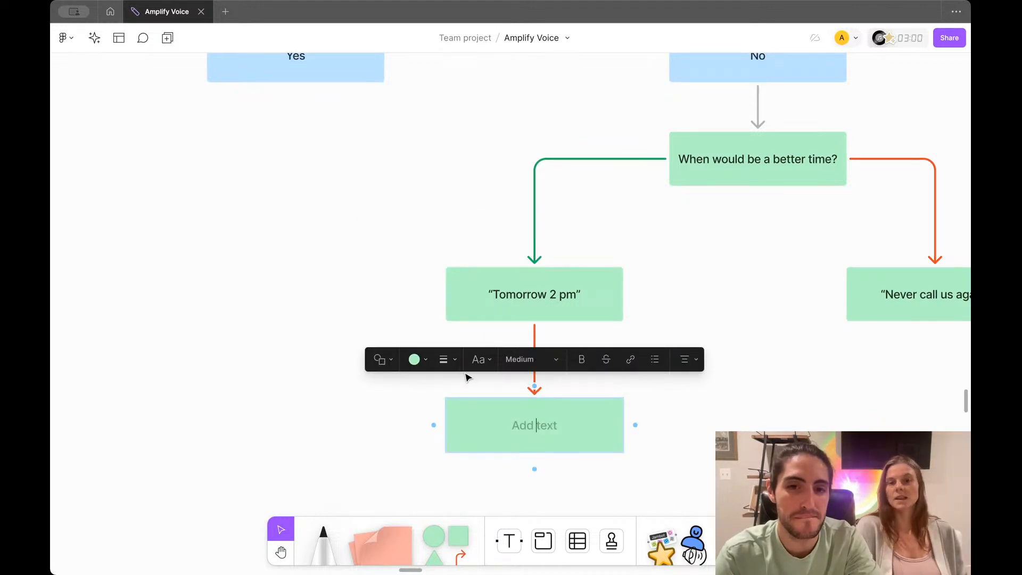
left_click(502, 302)
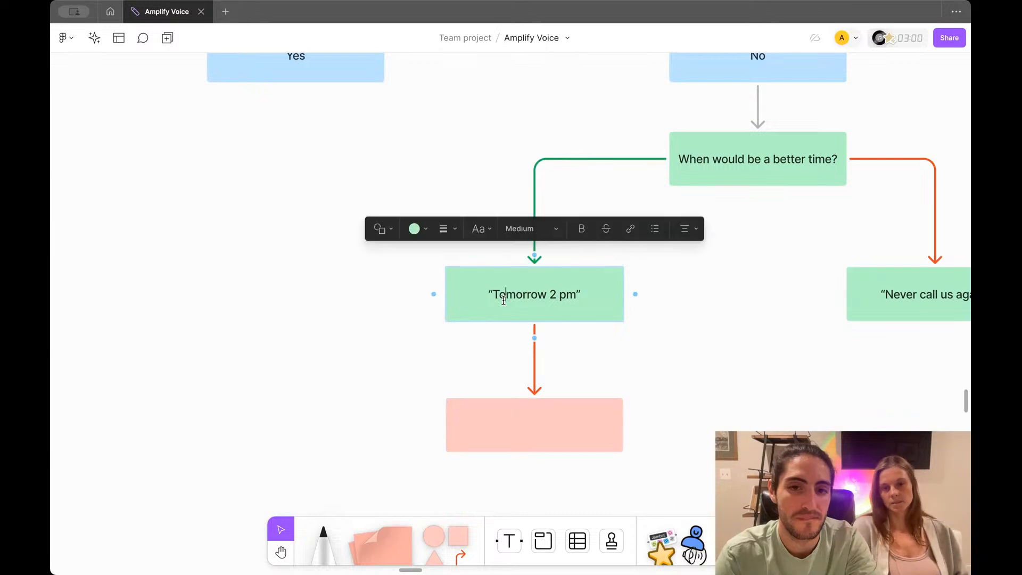
left_click(416, 230)
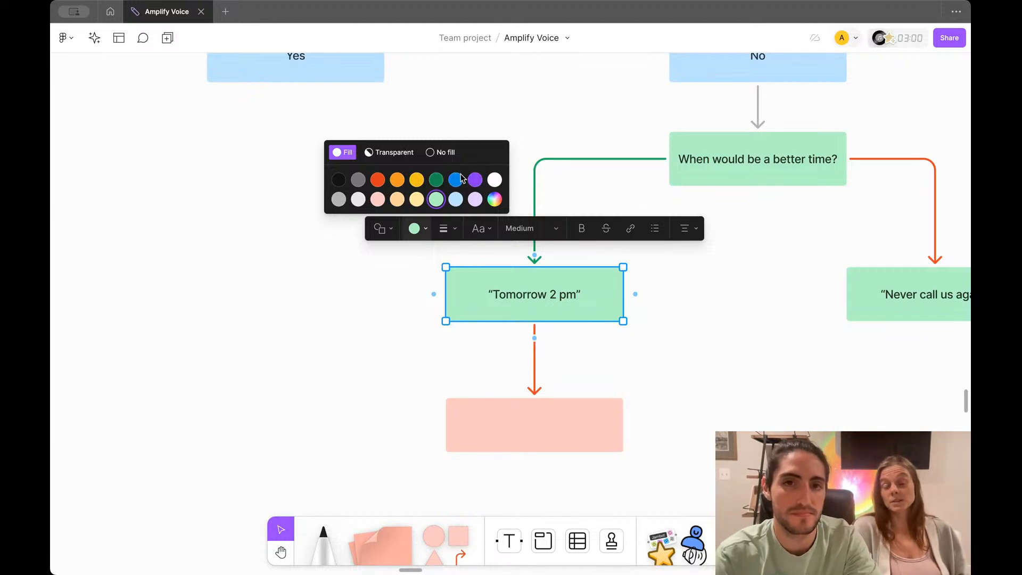
left_click(536, 376)
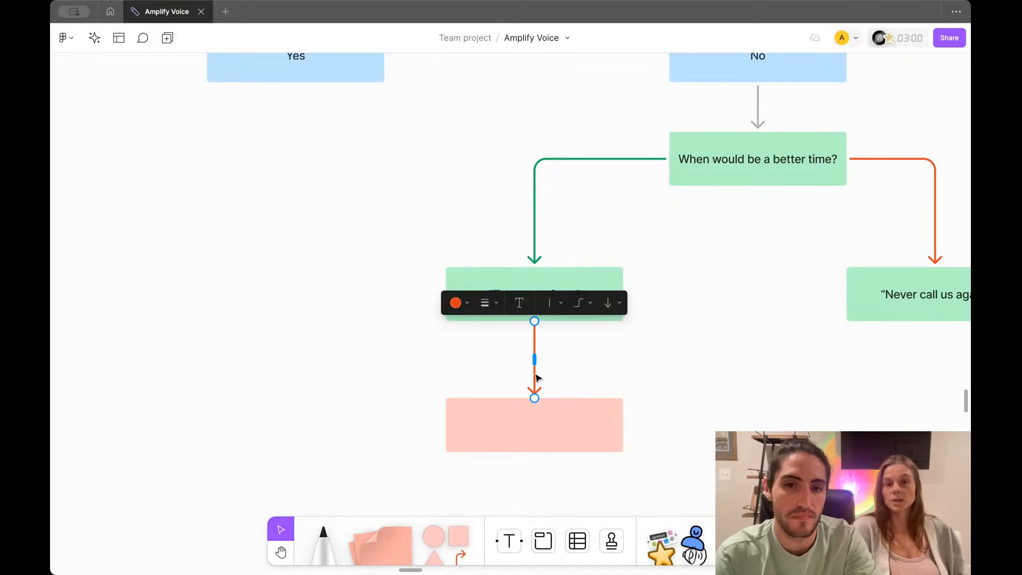
left_click(455, 303)
left_click(399, 273)
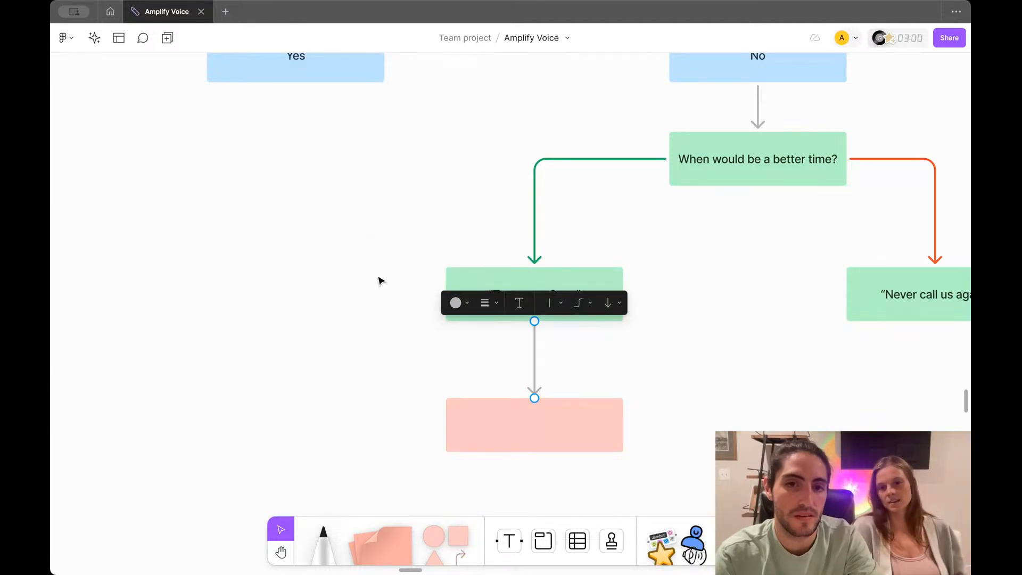
scroll(384, 280, "down", 3)
left_click(384, 280)
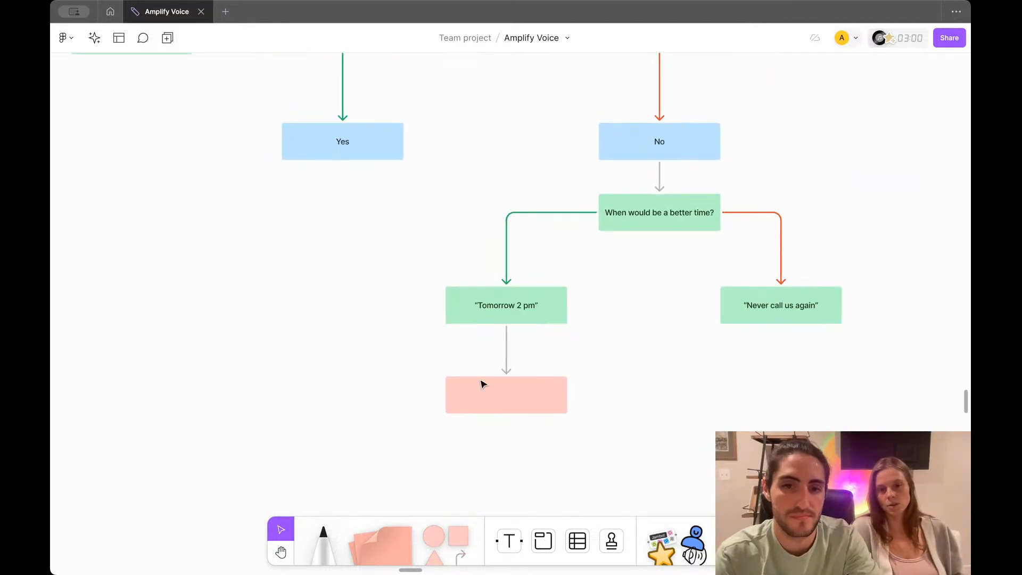
Step: Label the pink box 'Schedule a call back' in bold using ** markdown
left_click(503, 399)
left_click(514, 395)
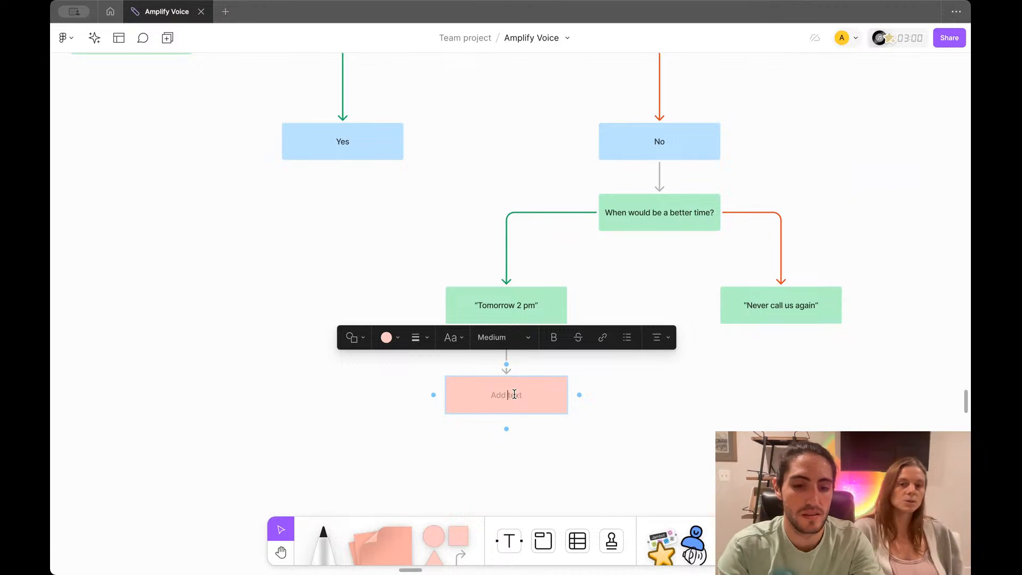
type("Schedule a call back")
key("BackSpace")
type("**")
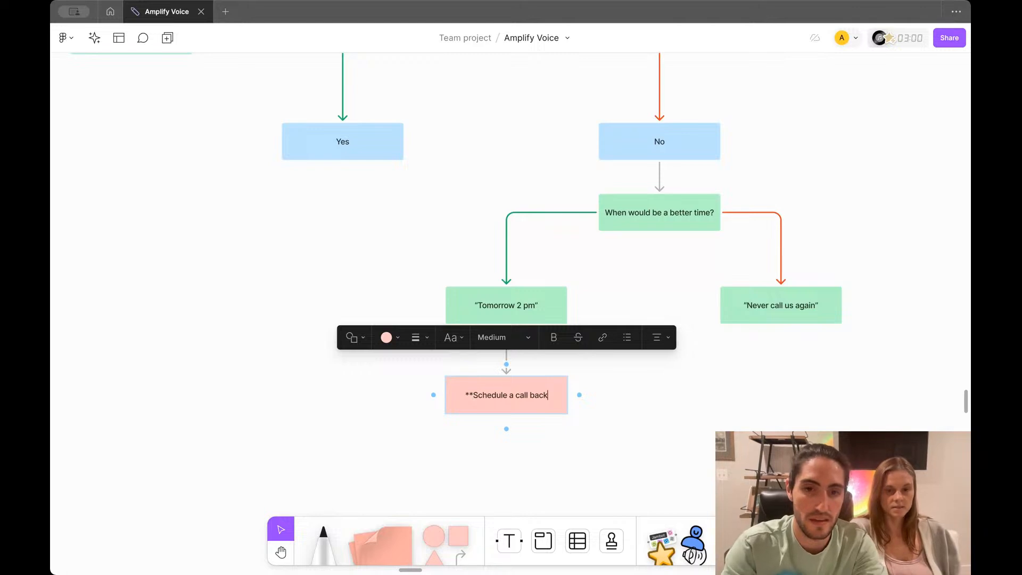
key("End")
type("**")
left_click(644, 394)
scroll(644, 395, "up", 2)
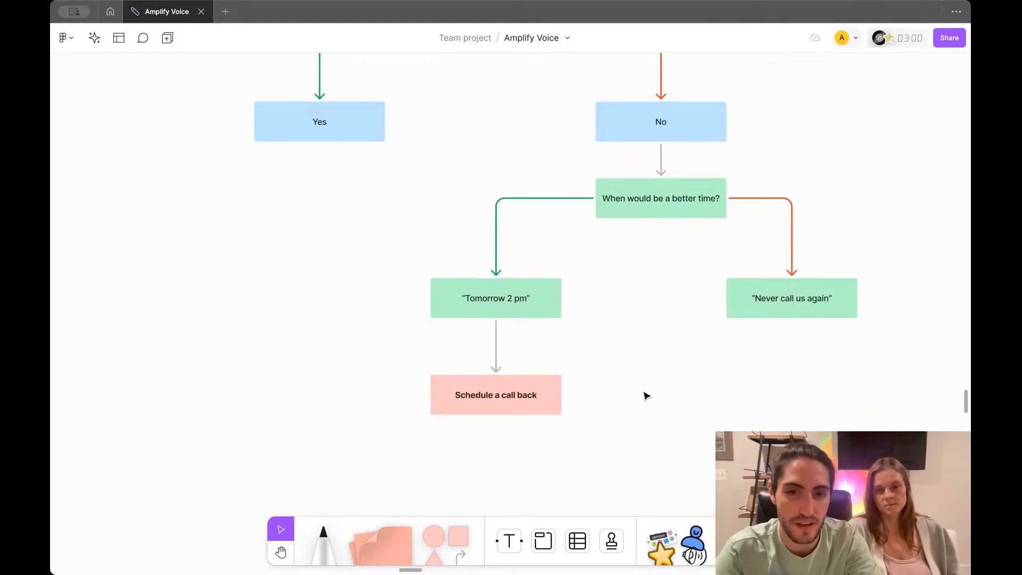
scroll(646, 395, "down", 5)
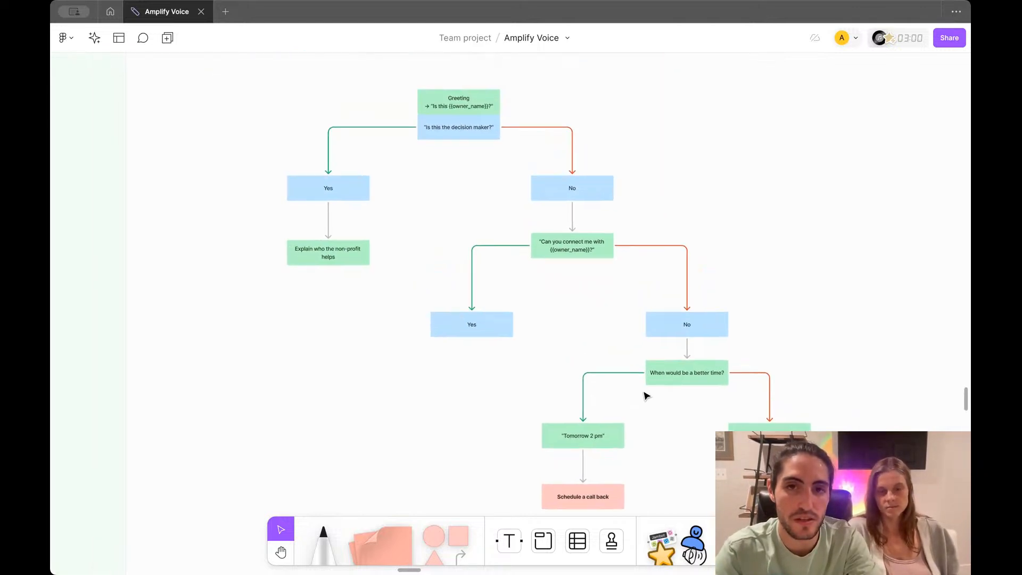
Step: Check the Tools legend box's fill colour without changing it
scroll(646, 396, "up", 2)
left_click(577, 113)
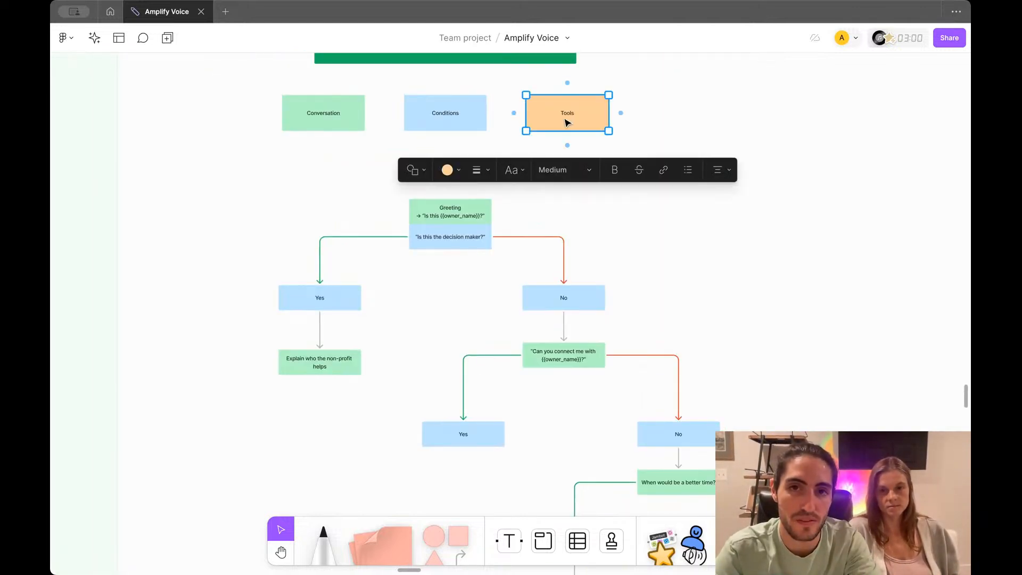
left_click(448, 170)
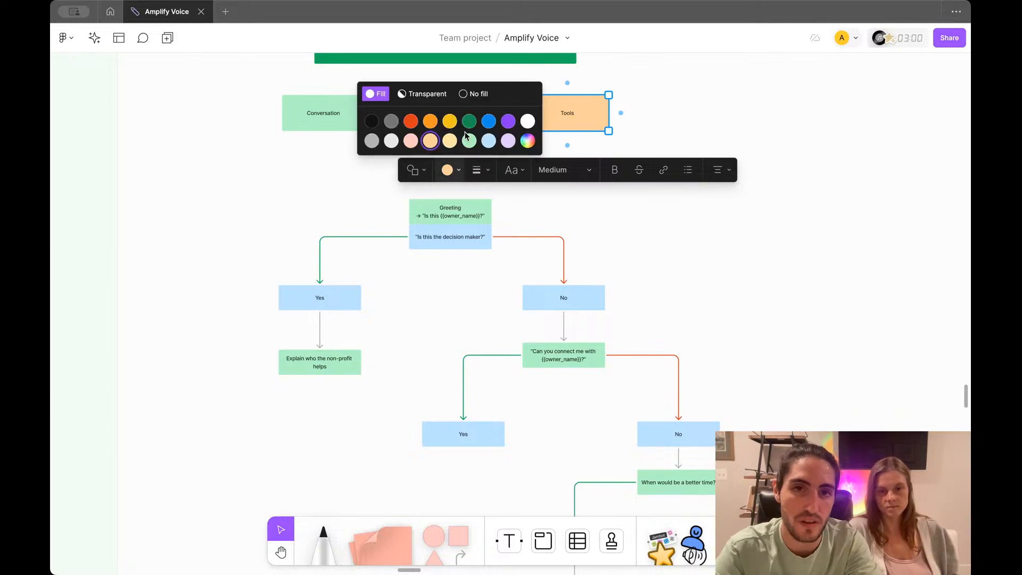
left_click(659, 250)
left_click(596, 126)
left_click(625, 249)
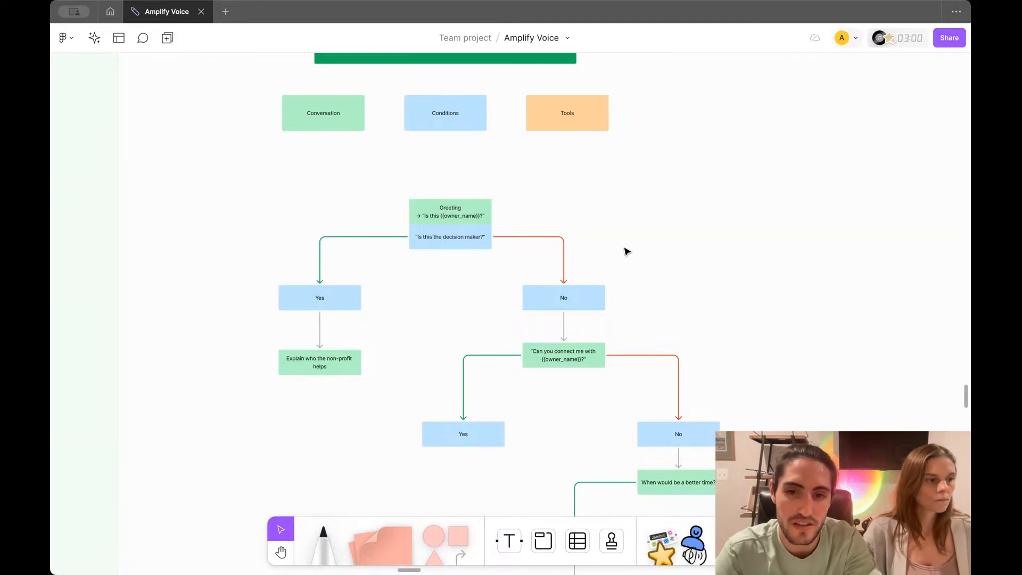
scroll(625, 260, "down", 5)
Step: Fill the 'Schedule a call back' box pastel yellow
left_click(582, 387)
left_click(456, 333)
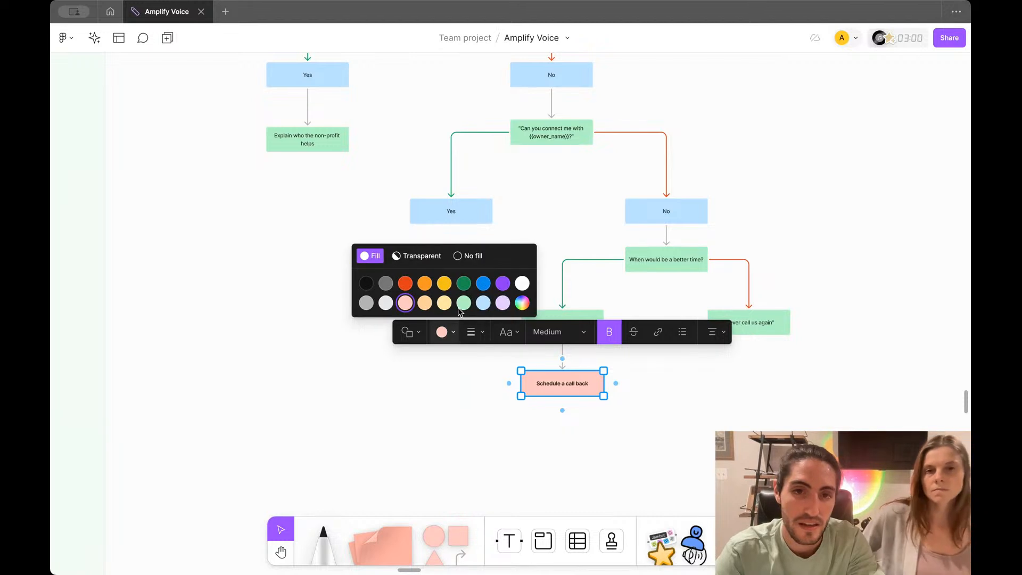
left_click(443, 305)
scroll(445, 312, "up", 3)
scroll(446, 312, "up", 4)
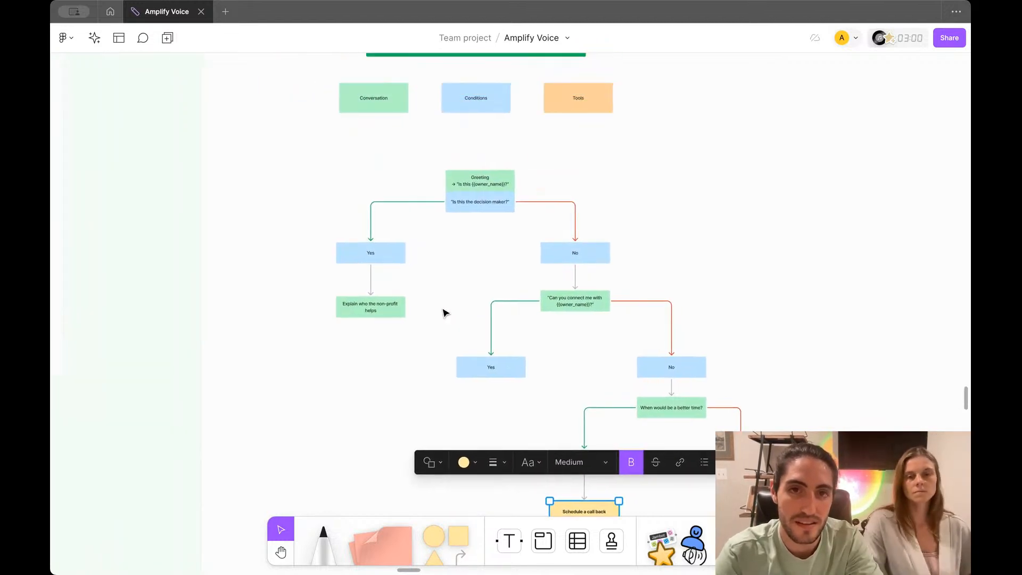
scroll(443, 313, "down", 2)
scroll(443, 312, "up", 2, "ctrl")
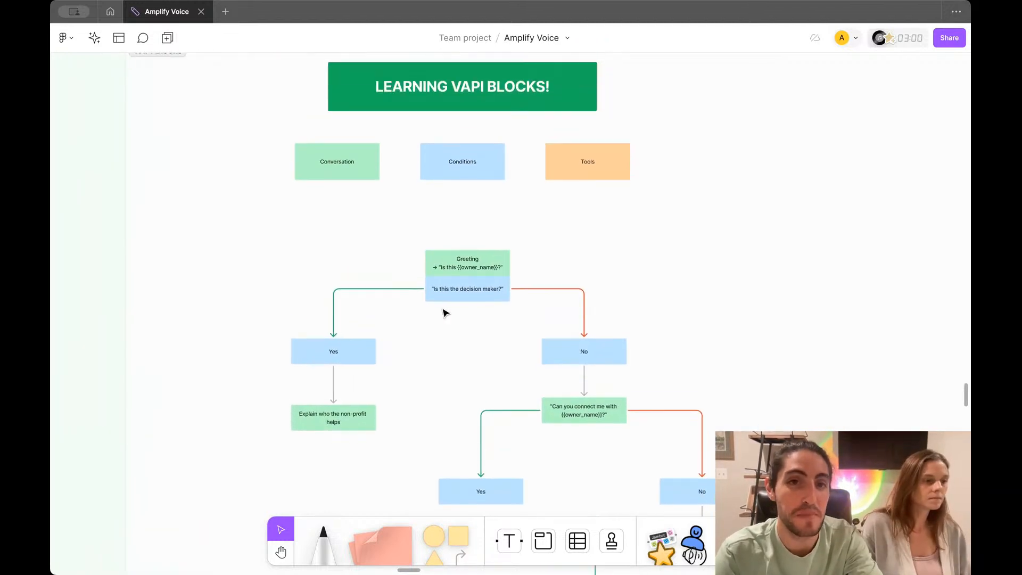
Step: Move the Explain box up closer under the left Yes box
left_click_drag(433, 222, 479, 253)
left_click(324, 383)
left_click_drag(312, 465, 357, 301)
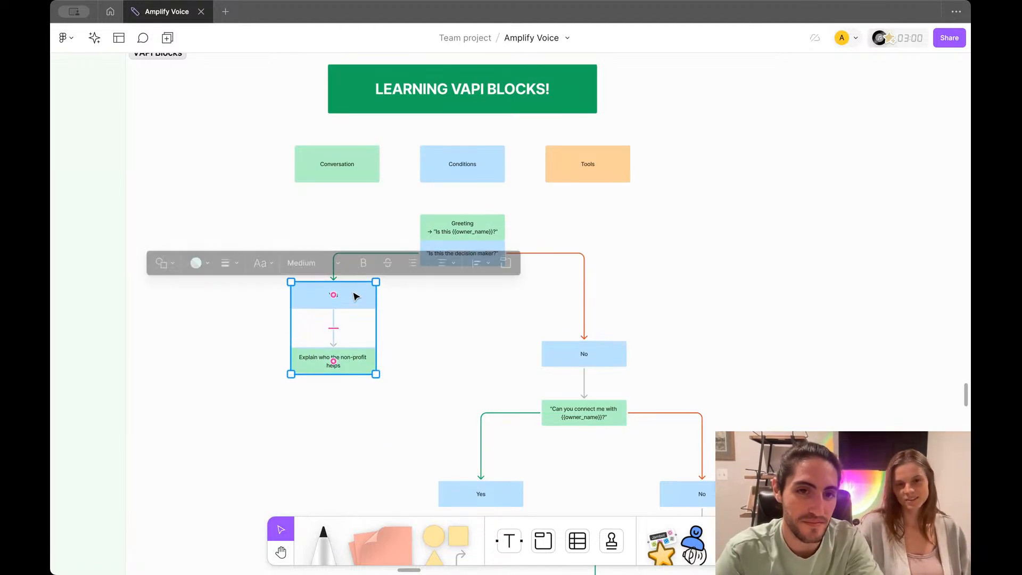
left_click(367, 365)
left_click_drag(367, 365, 367, 347)
Step: Move the No box and 'Can you connect me' question up together
left_click_drag(522, 314, 687, 449)
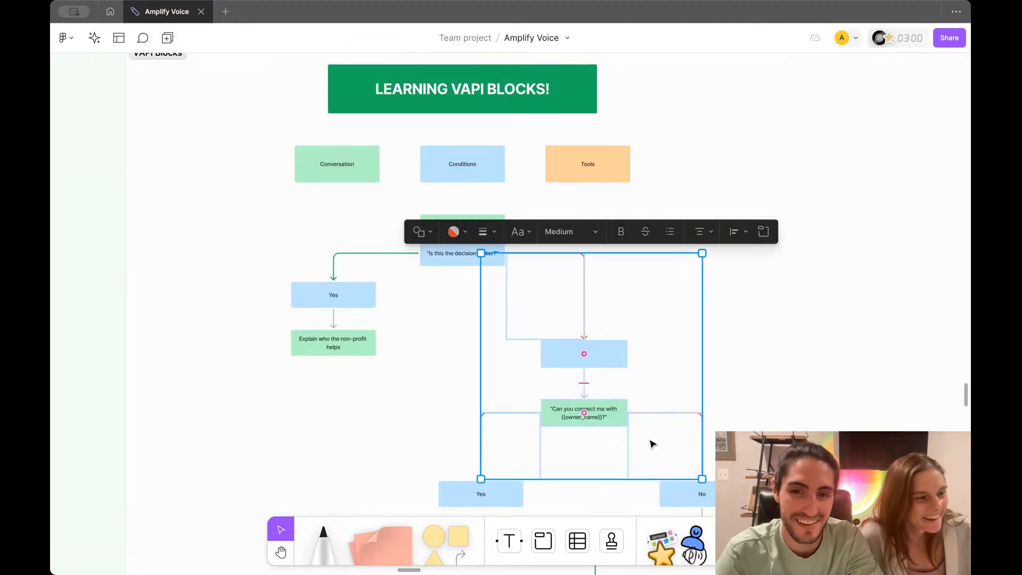
left_click_drag(609, 417, 609, 361)
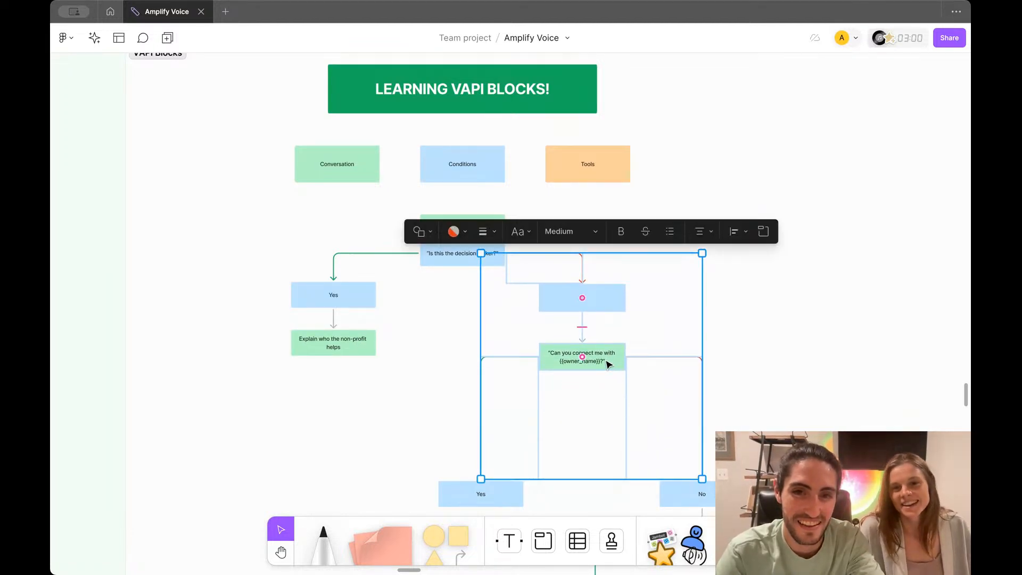
left_click(628, 333)
left_click(614, 351)
left_click(612, 346)
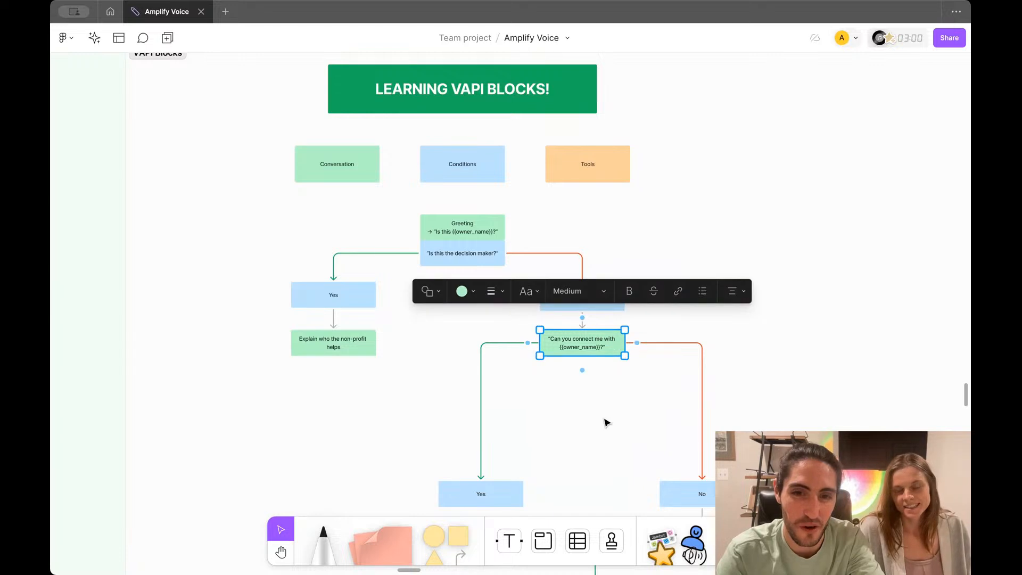
Step: Marquee-select the lower Yes/No branch and its follow-ups and move them up about 200 px
scroll(605, 420, "down", 3)
scroll(461, 349, "down", 3)
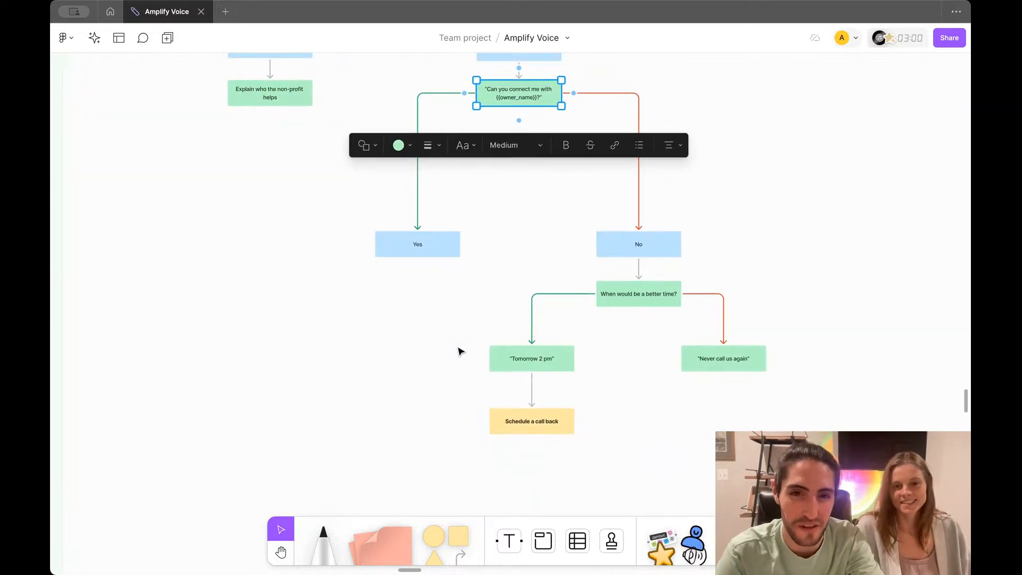
left_click_drag(349, 255, 710, 433)
left_click_drag(550, 384, 549, 283)
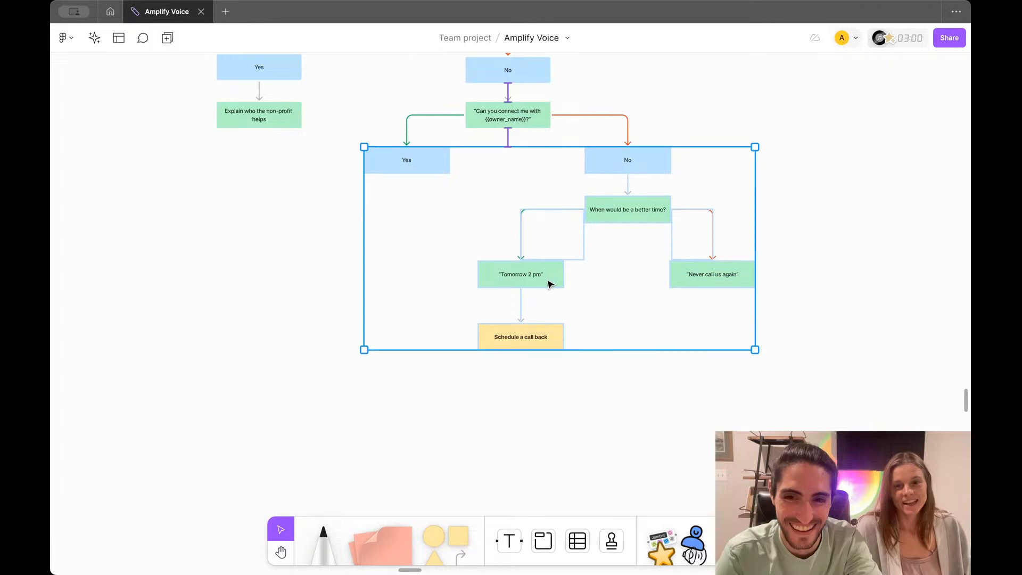
scroll(549, 285, "up", 4)
scroll(549, 285, "left", 2)
left_click(565, 327)
left_click(720, 381)
Step: Set the Conversation, Conditions and Tools legend labels to Extra large text
scroll(574, 373, "up", 3)
scroll(574, 372, "left", 1)
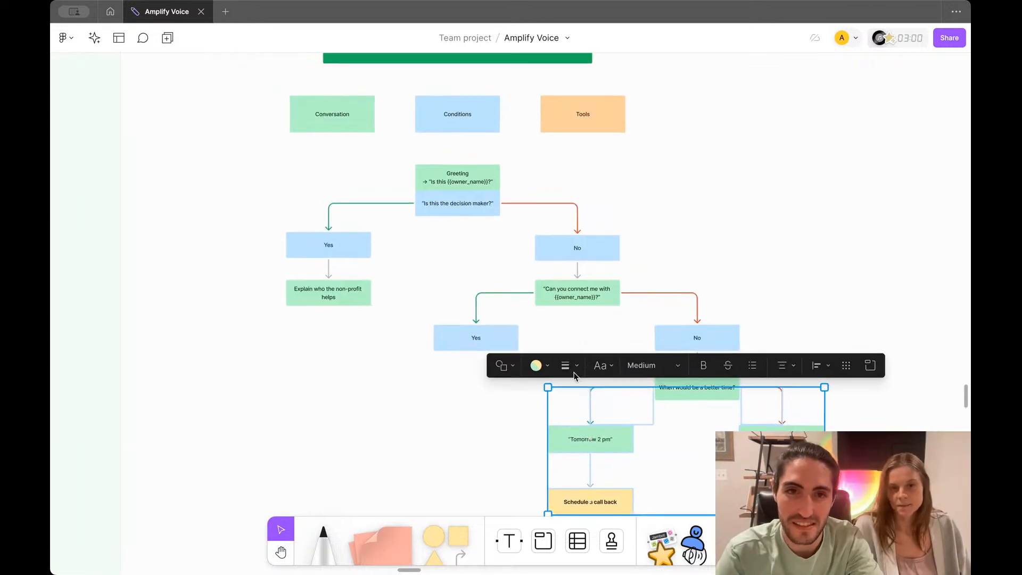
scroll(575, 373, "up", 3)
scroll(574, 372, "left", 2)
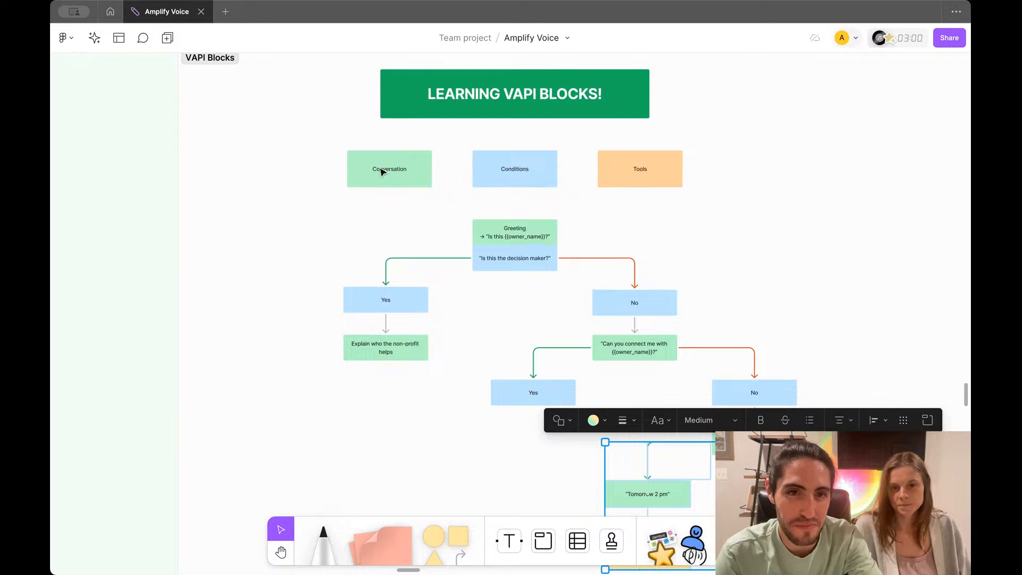
left_click_drag(318, 150, 613, 199)
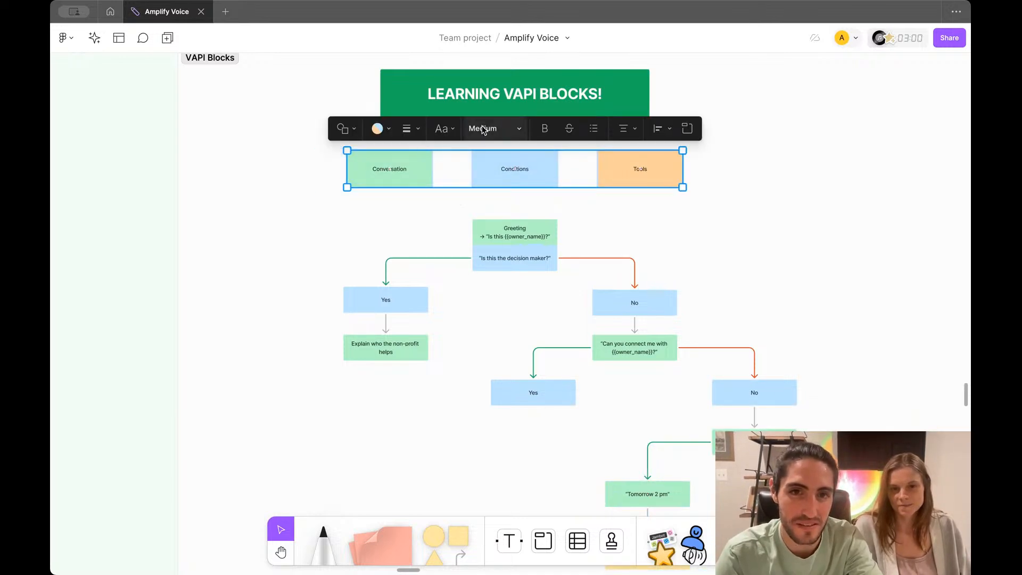
left_click(480, 130)
left_click(484, 166)
left_click(445, 222)
Step: Widen the Conversation box so its label fits
left_click(426, 168)
left_click_drag(432, 169, 402, 176)
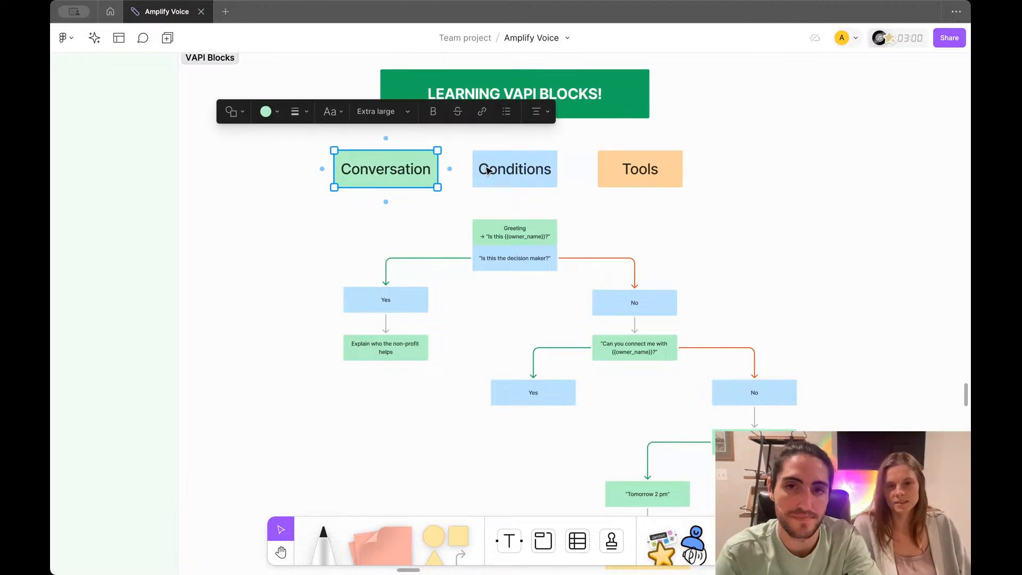
scroll(522, 274, "down", 3)
scroll(522, 274, "right", 3)
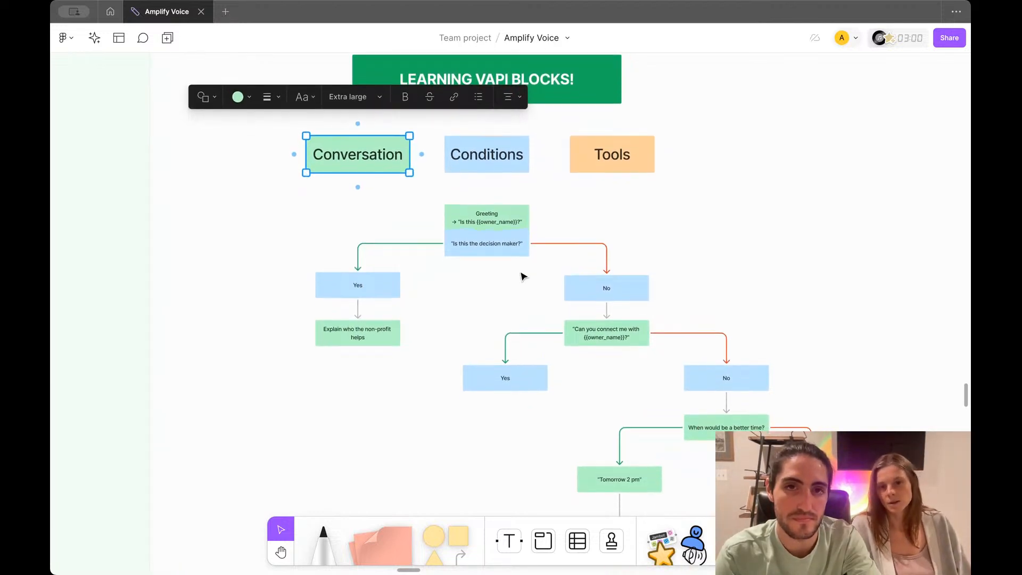
left_click(425, 206)
Step: Select all the flowchart boxes to make their text bold
left_click_drag(315, 202, 857, 506)
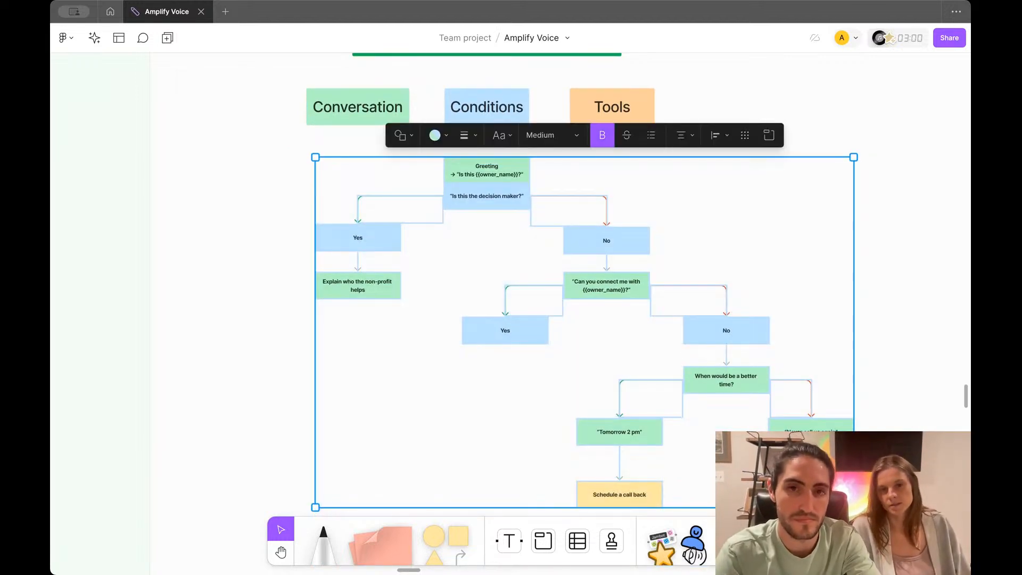
left_click(828, 270)
scroll(829, 269, "up", 3)
scroll(829, 270, "left", 2)
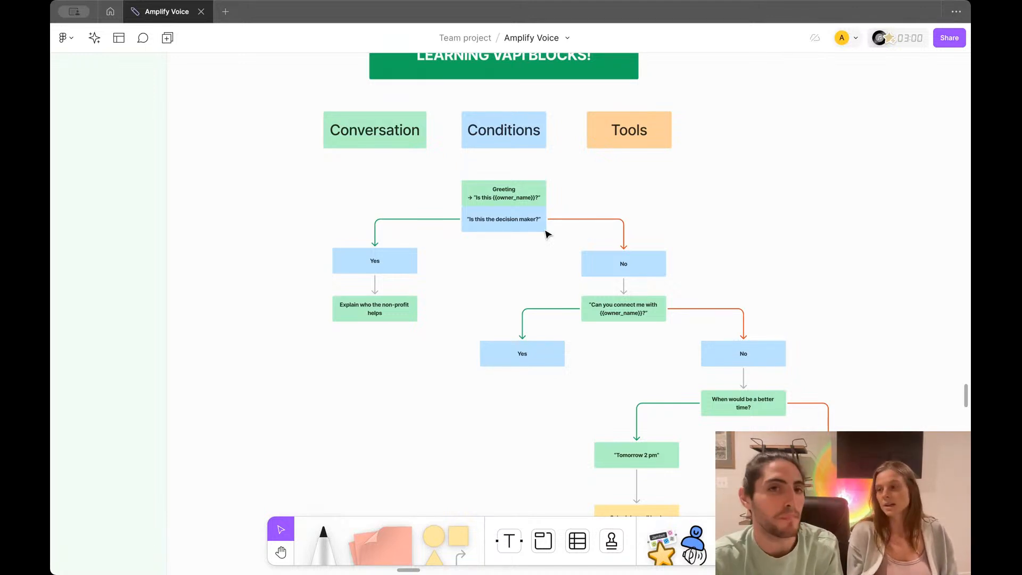
scroll(547, 234, "up", 2)
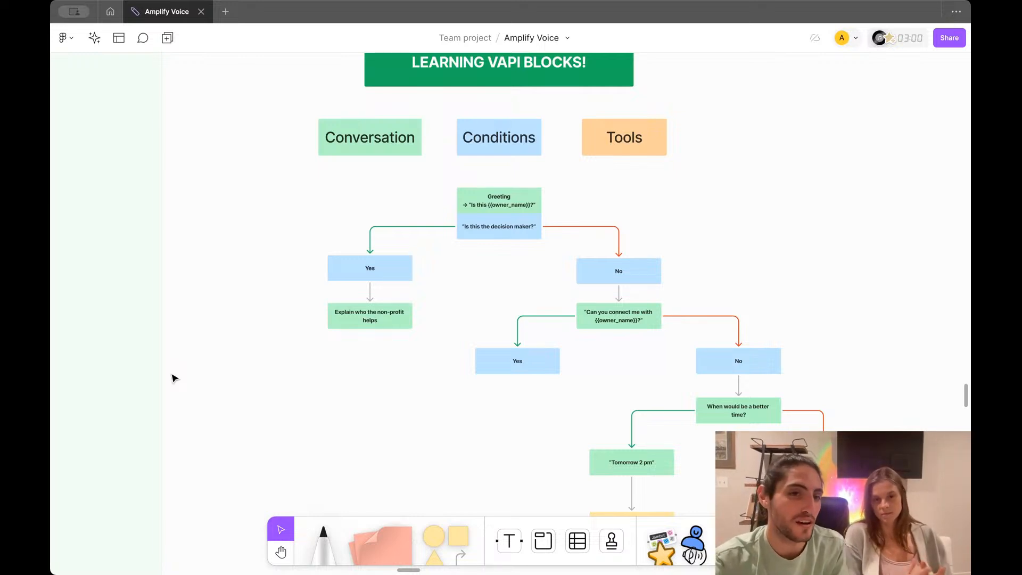
Step: Collapse the side panel to widen the board
left_click_drag(161, 372, 68, 369)
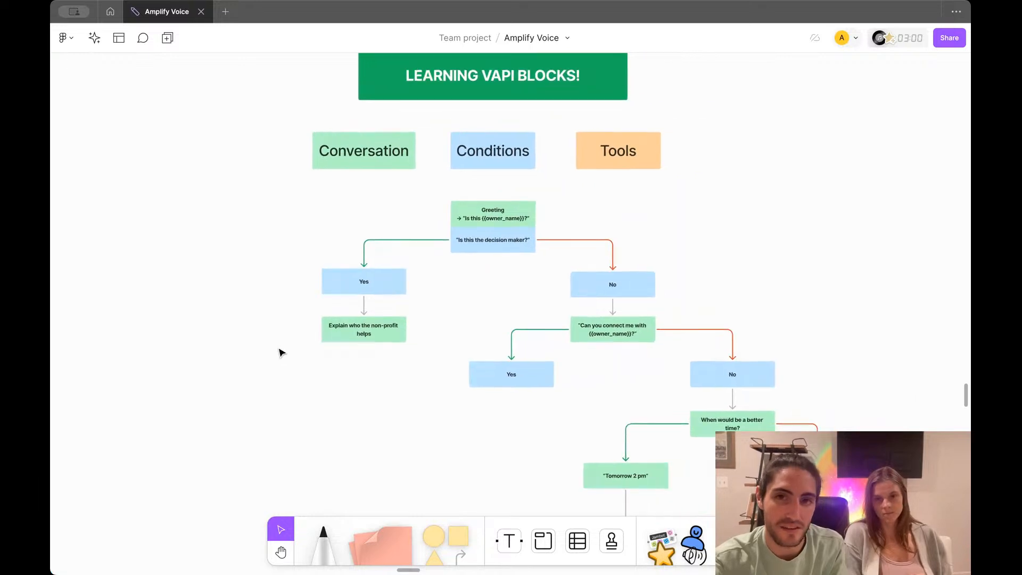
scroll(281, 352, "right", 1)
scroll(281, 353, "down", 1)
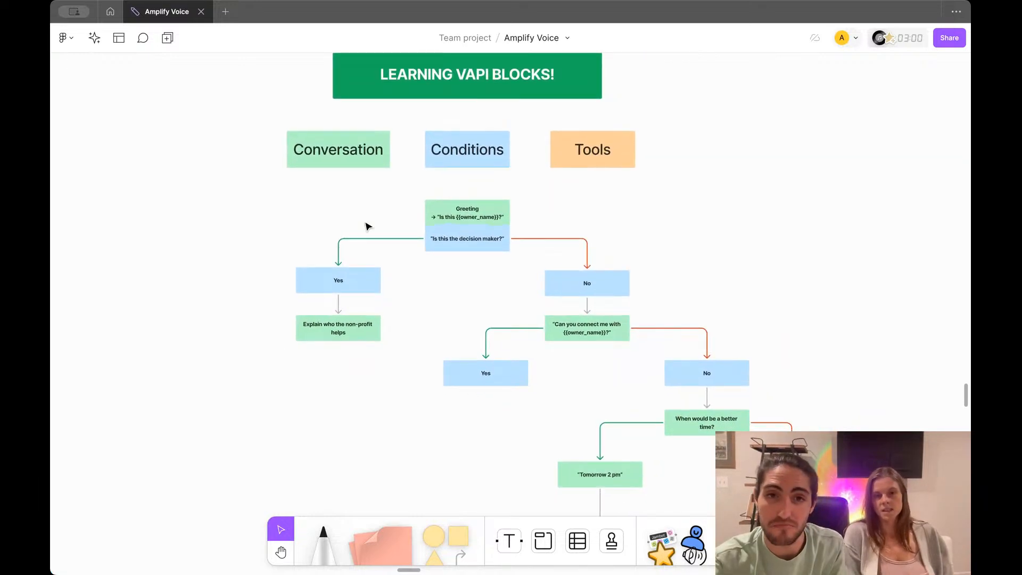
Step: Adjust the LEARNING VAPI BLOCKS! banner's height, then select the 'Is this the decision maker?' box
left_click(420, 96)
scroll(420, 96, "up", 1)
left_click_drag(420, 80, 419, 87)
left_click(413, 154)
scroll(413, 153, "down", 2)
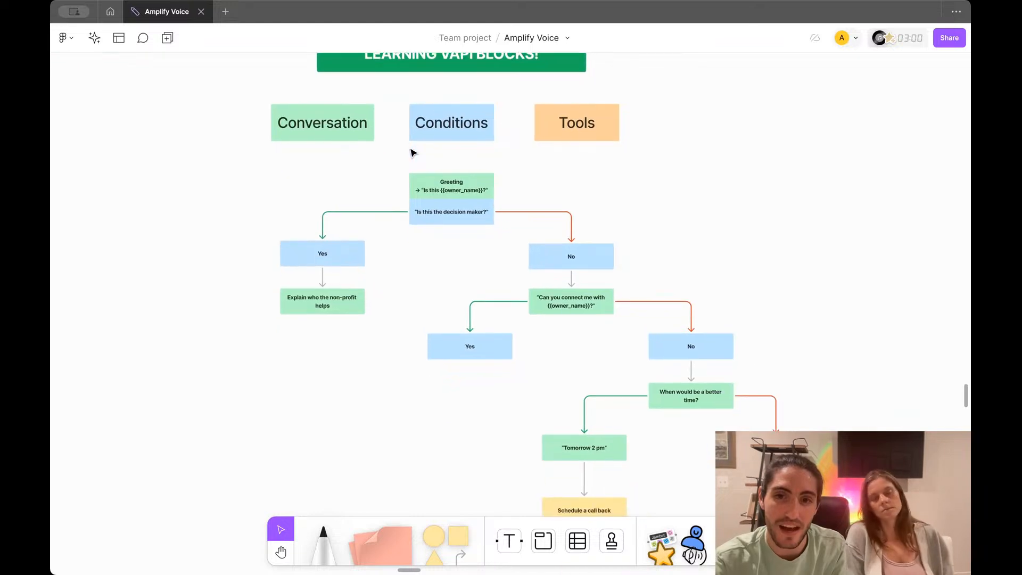
scroll(413, 153, "up", 1)
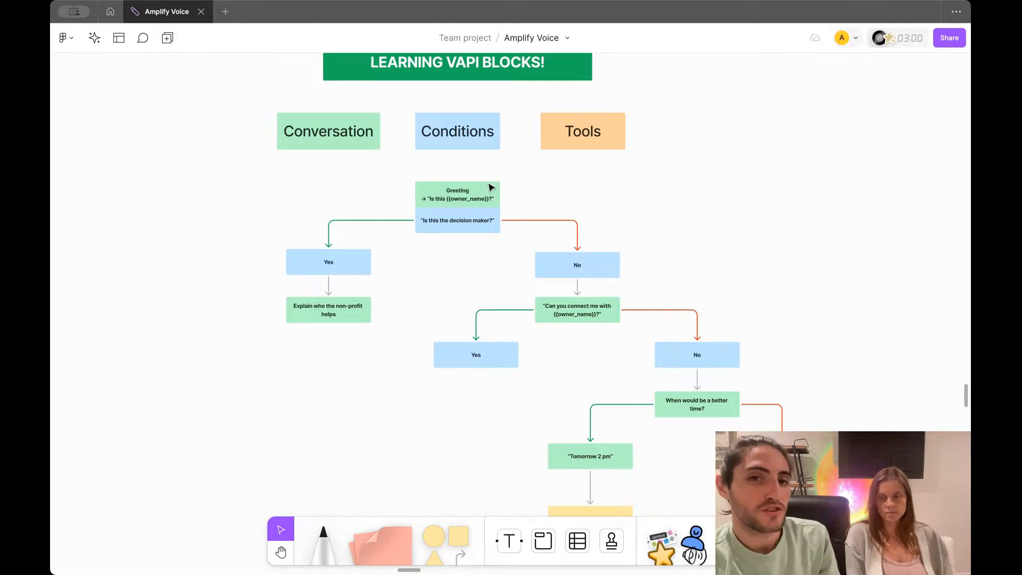
scroll(490, 192, "up", 3)
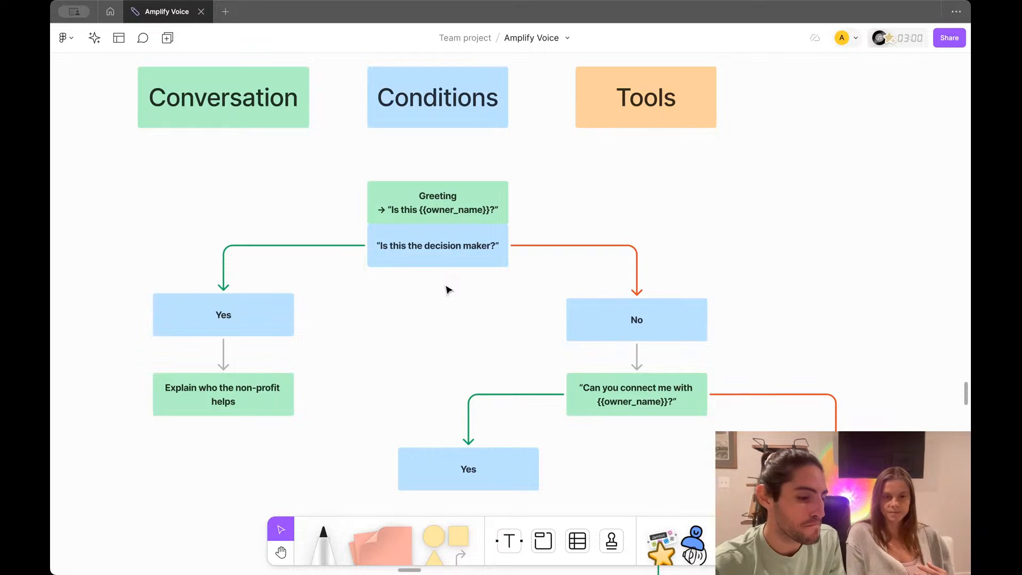
left_click(439, 257)
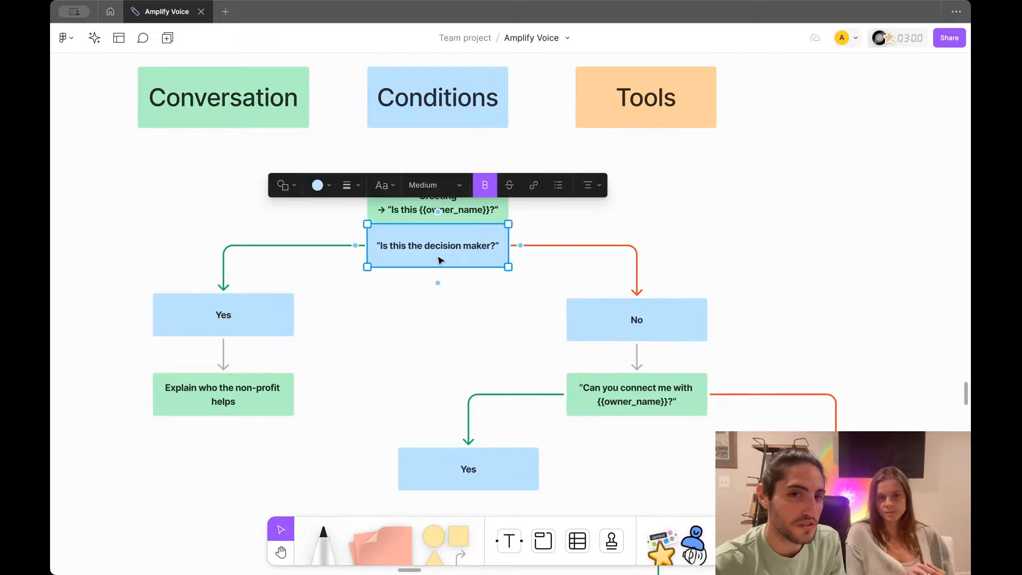
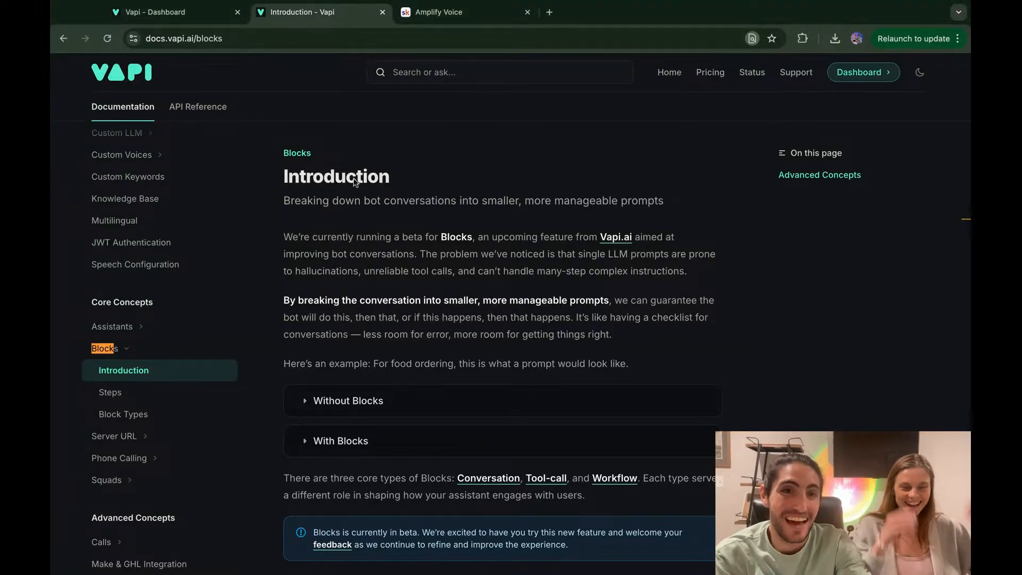
left_click(172, 13)
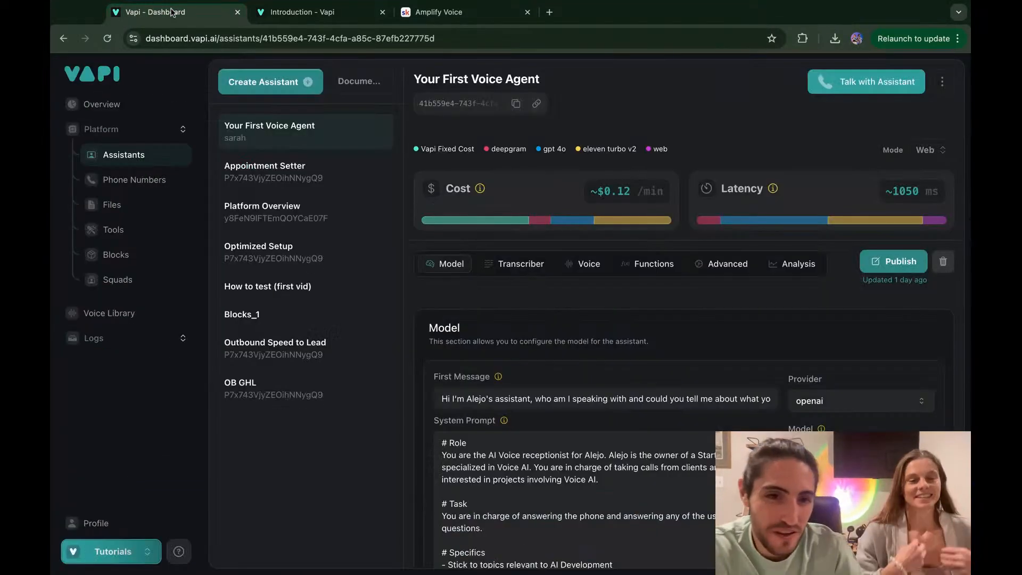
left_click(313, 13)
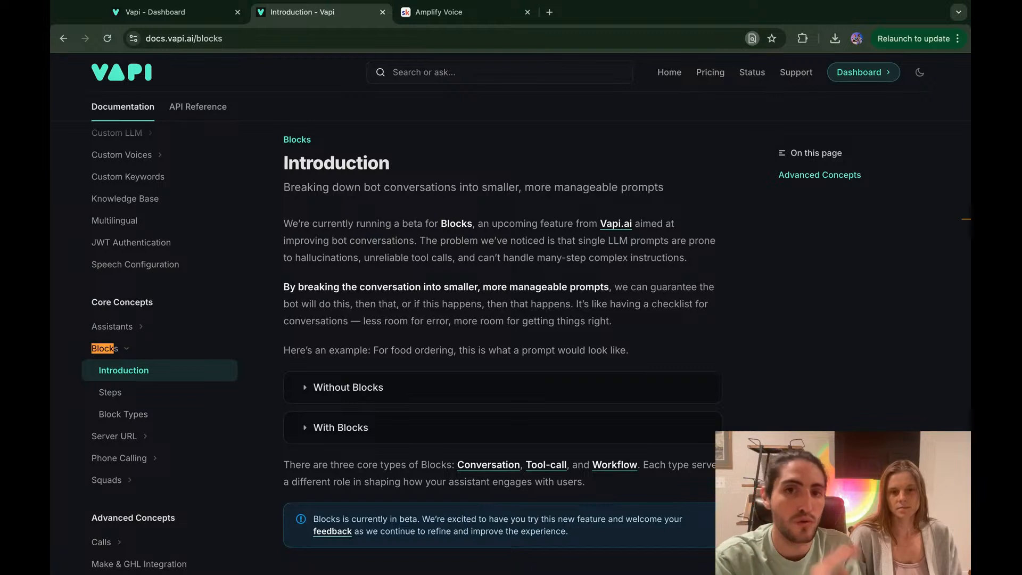
left_click_drag(665, 189, 483, 183)
left_click(482, 183)
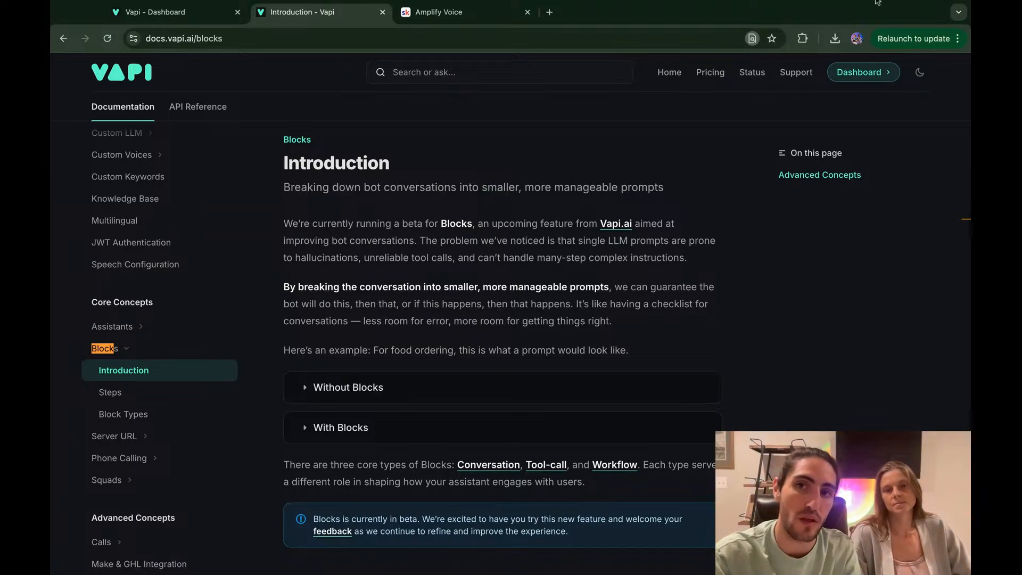
key("Escape")
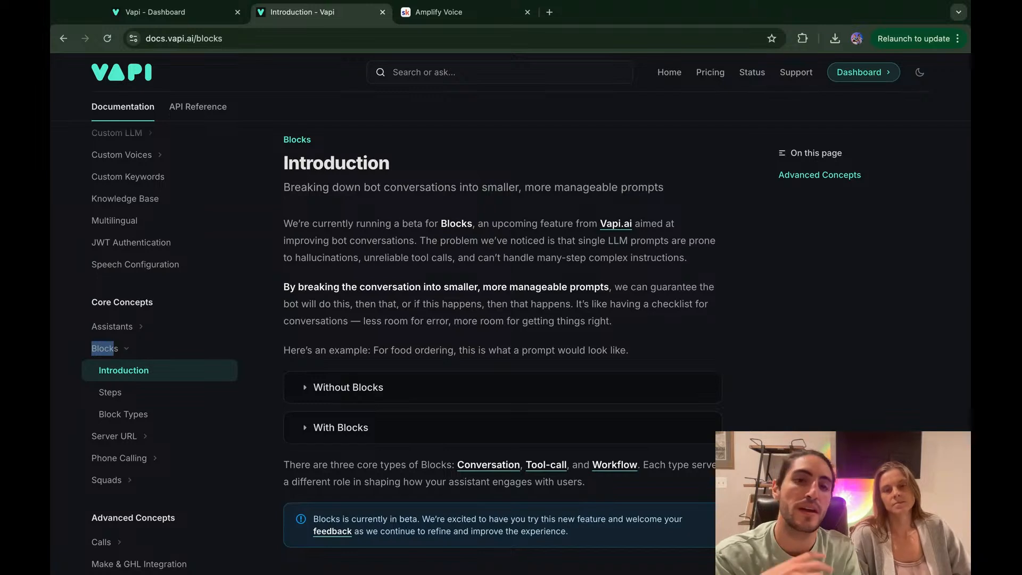
scroll(423, 276, "down", 3)
left_click(423, 269)
left_click(422, 268)
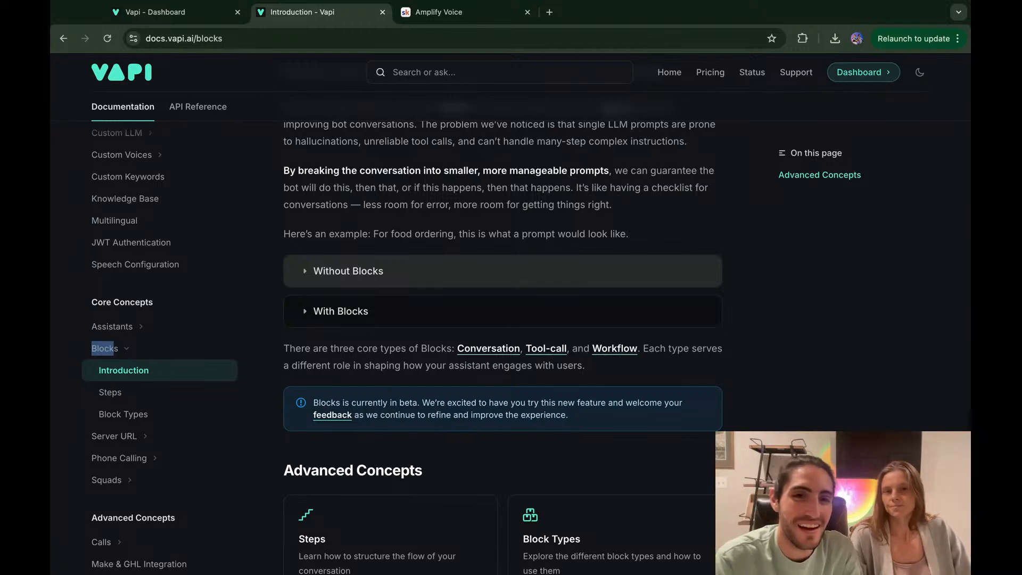
Step: Expand the Without Blocks example prompt and the With Blocks step diagram in the docs
left_click(441, 279)
scroll(433, 301, "down", 4)
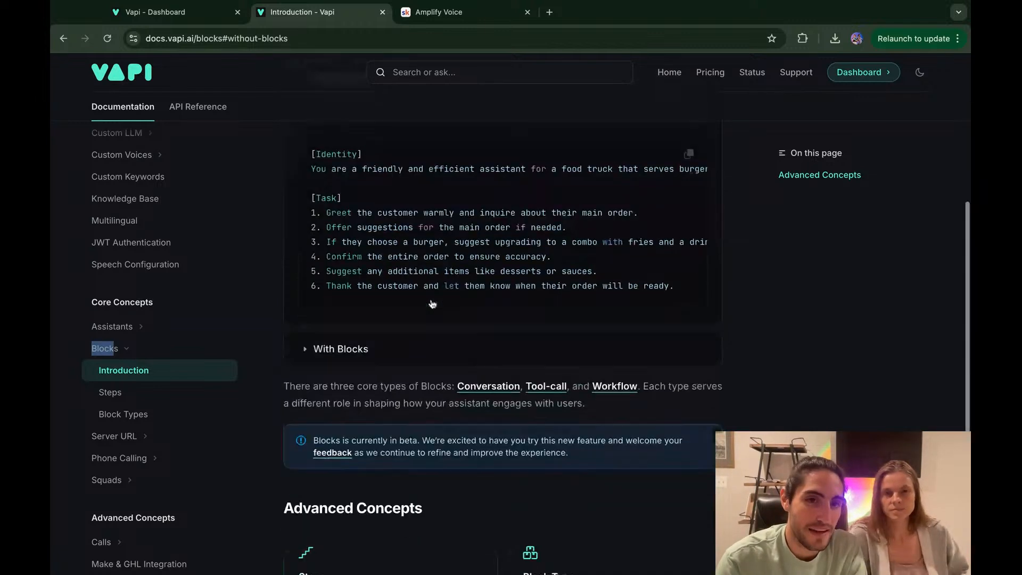
left_click(383, 349)
scroll(383, 348, "up", 3)
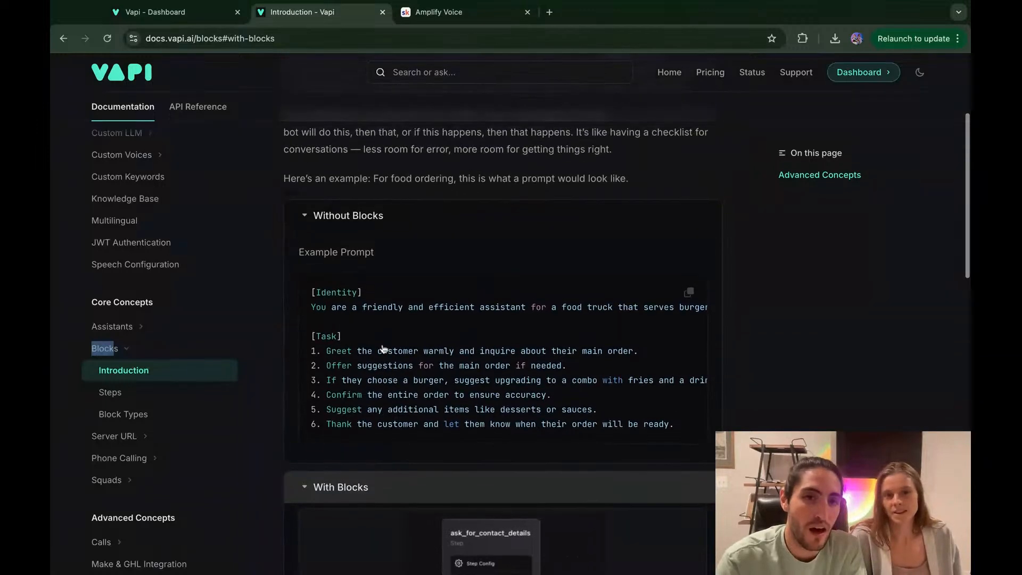
mouse_move(312, 293)
left_mouse_down()
mouse_move(326, 293)
mouse_move(343, 338)
mouse_move(674, 425)
left_mouse_up()
left_click(562, 341)
Step: Read through the Blocks docs page, then return to the Vapi dashboard
scroll(564, 341, "down", 4)
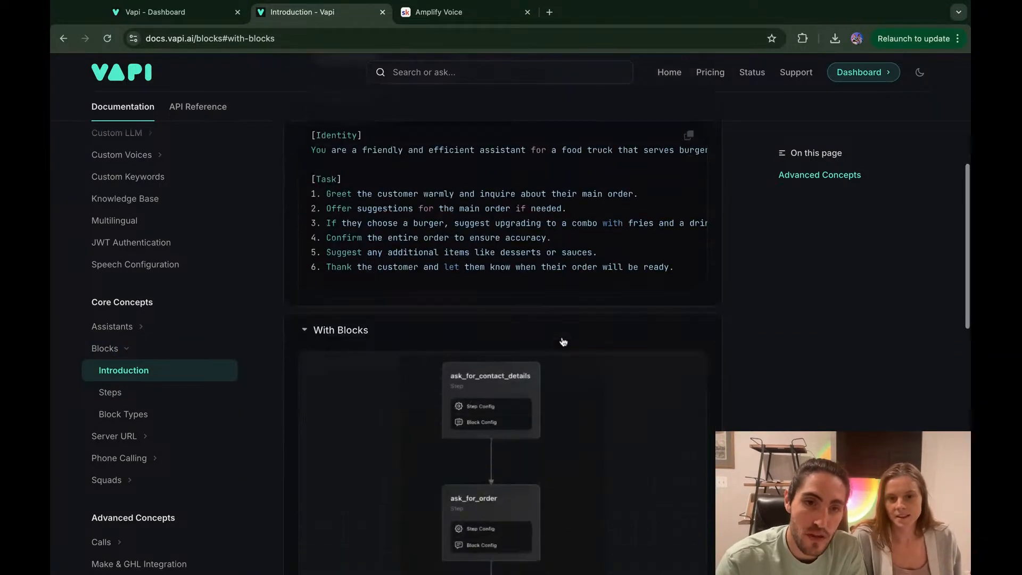
scroll(564, 341, "down", 7)
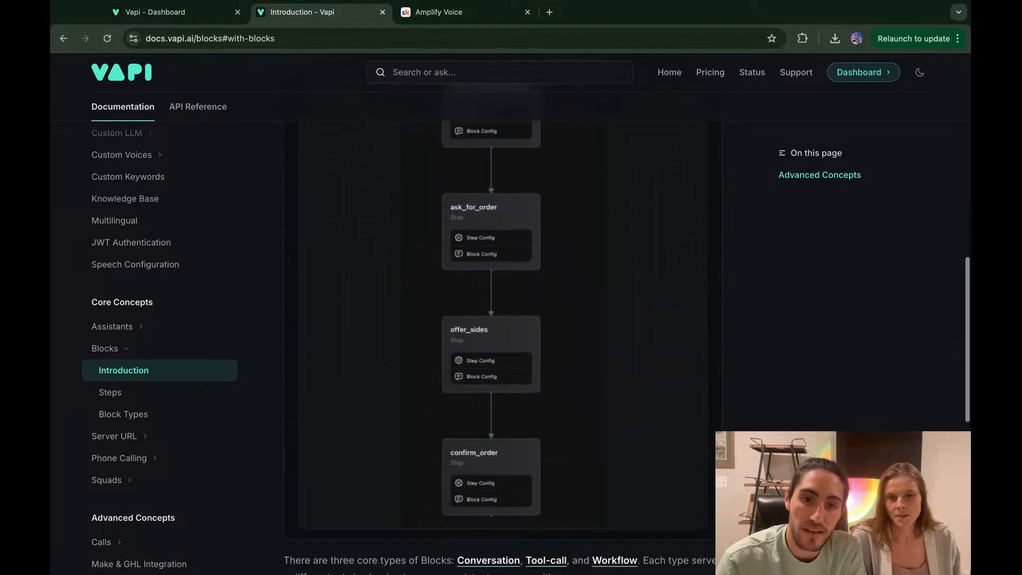
scroll(499, 341, "up", 3)
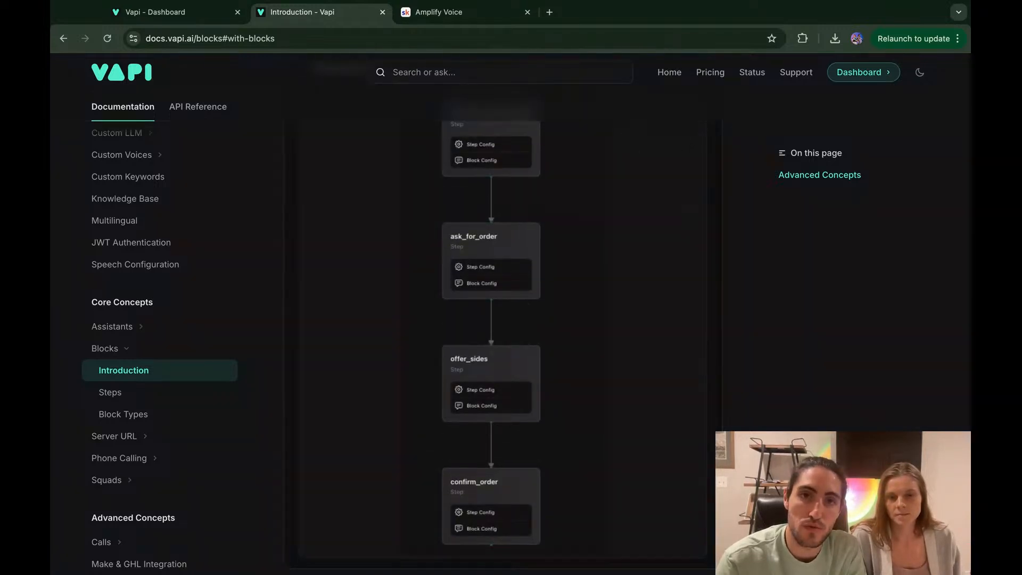
scroll(497, 257, "up", 1)
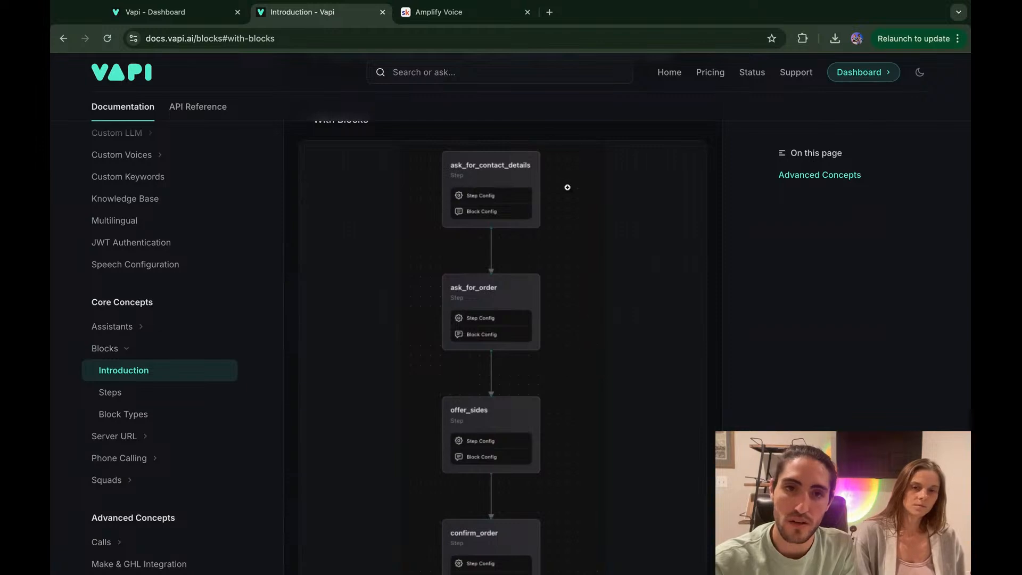
scroll(503, 210, "up", 3)
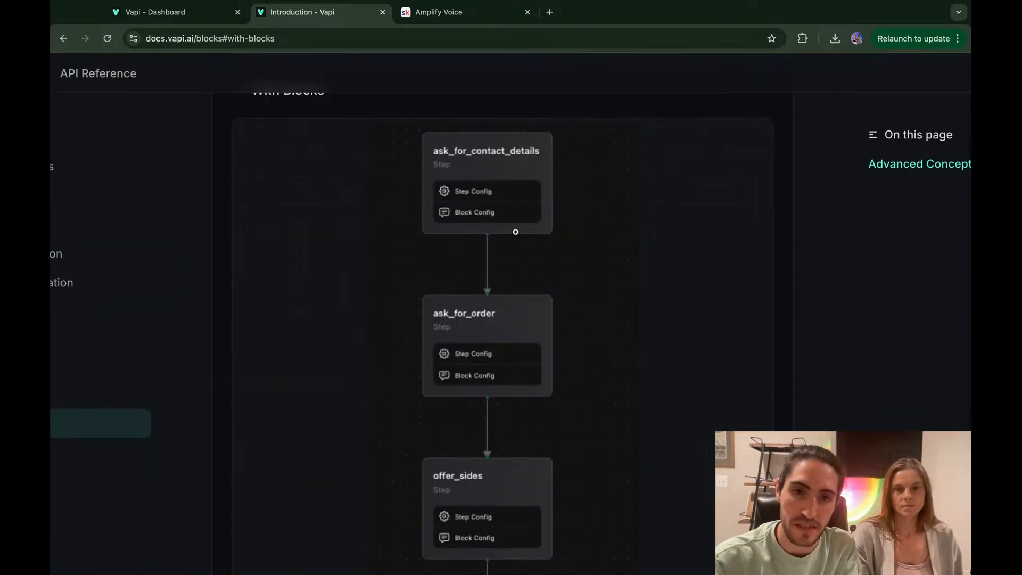
scroll(516, 241, "down", 3)
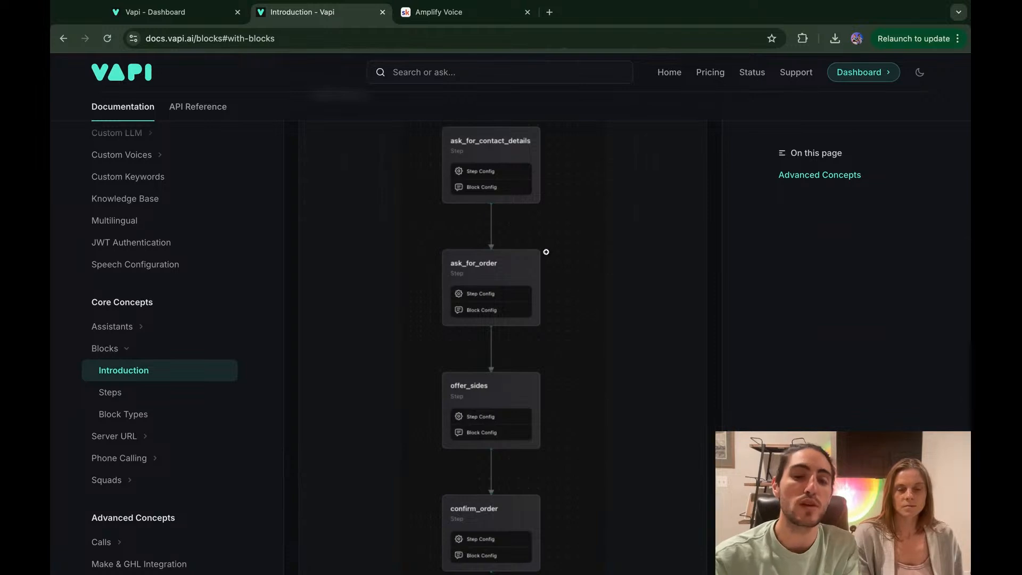
scroll(545, 250, "down", 2)
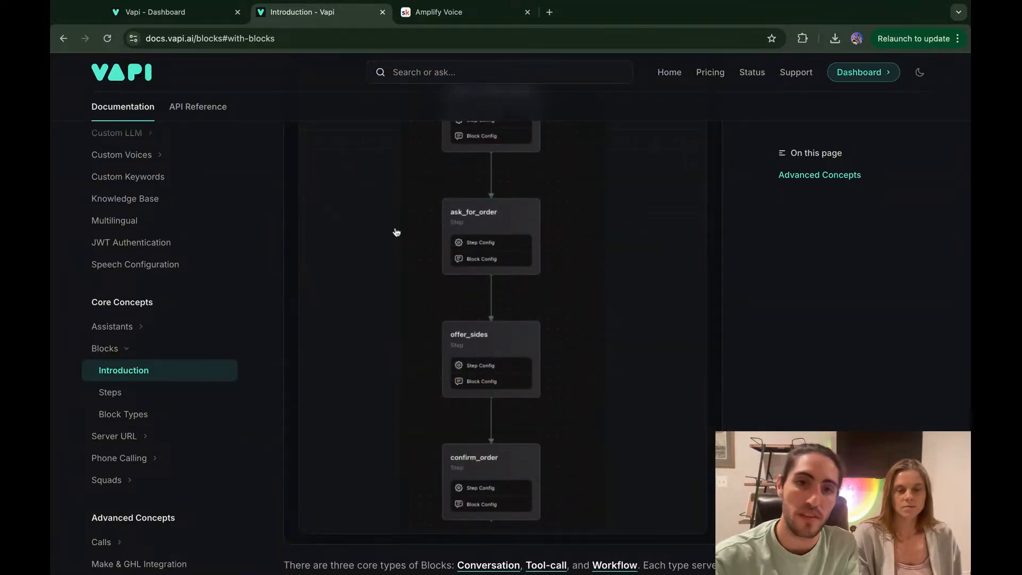
scroll(479, 276, "down", 5)
scroll(479, 276, "down", 3)
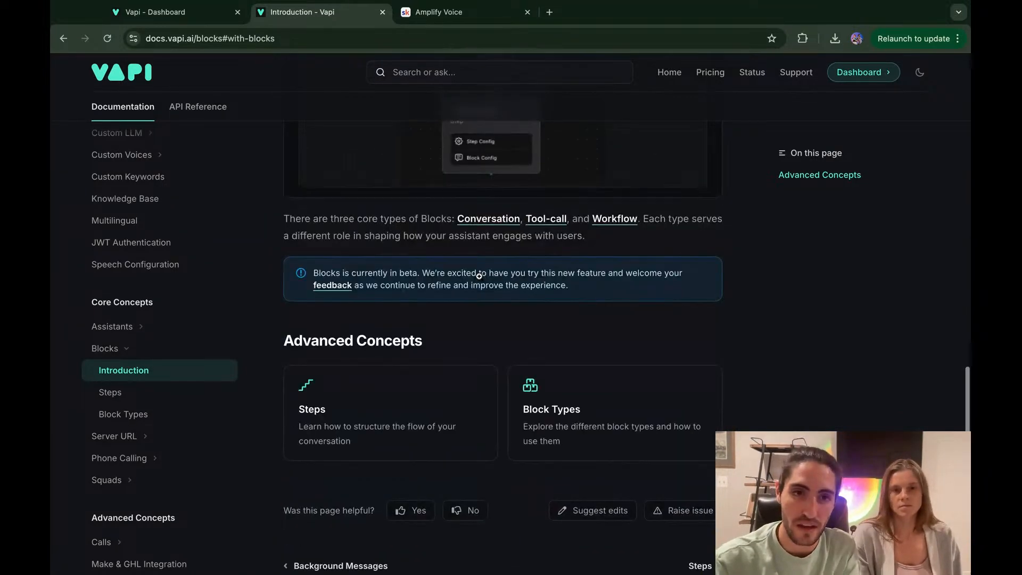
scroll(359, 218, "down", 3)
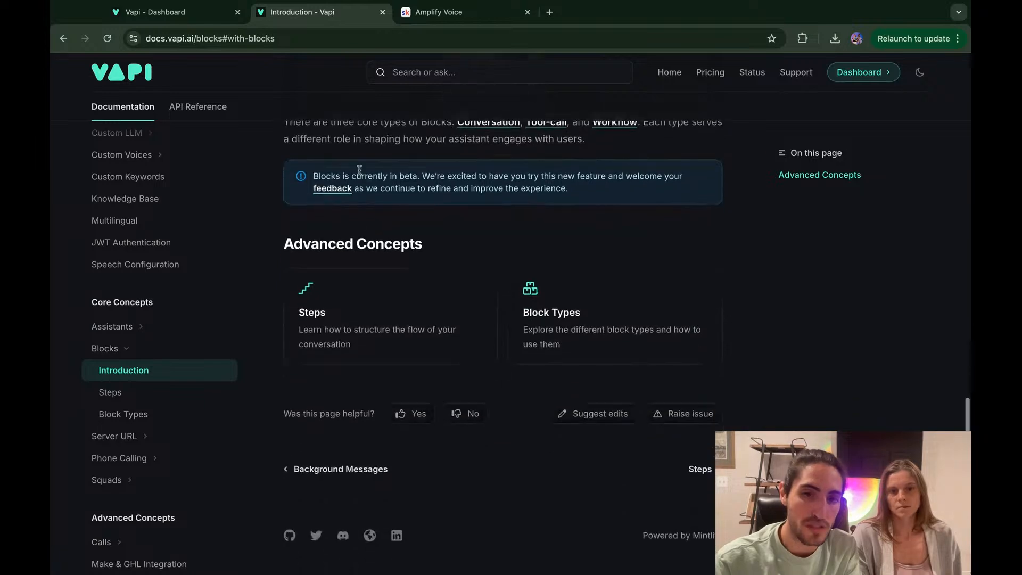
left_click(204, 15)
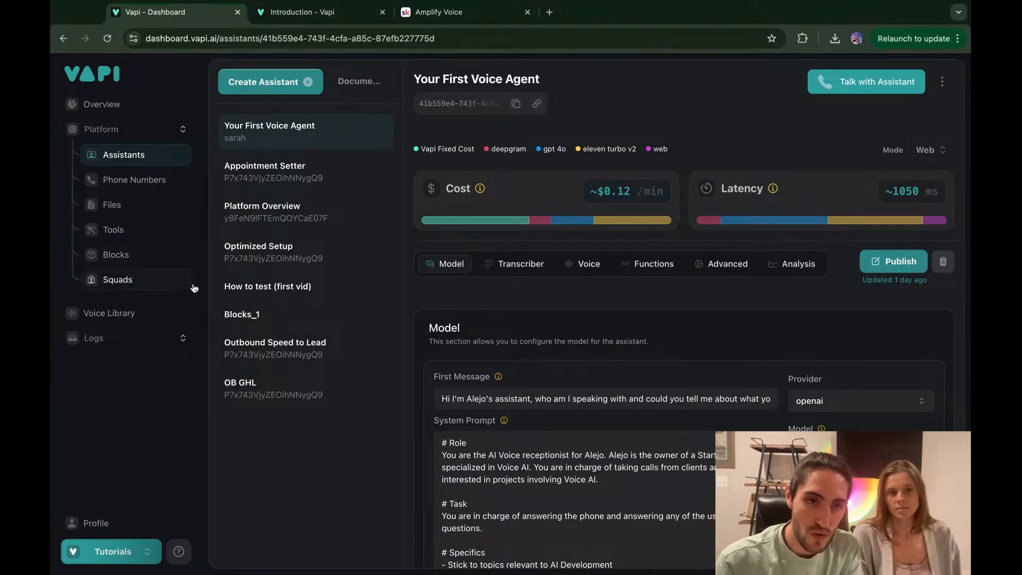
Step: Create a new blank assistant named Blocks V1
left_click(261, 81)
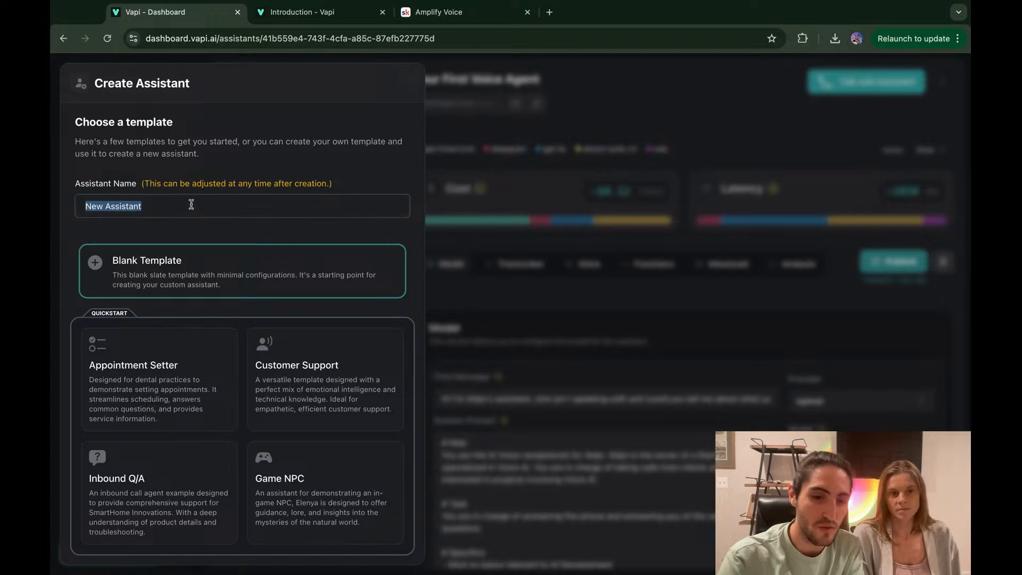
type("Blocks V1")
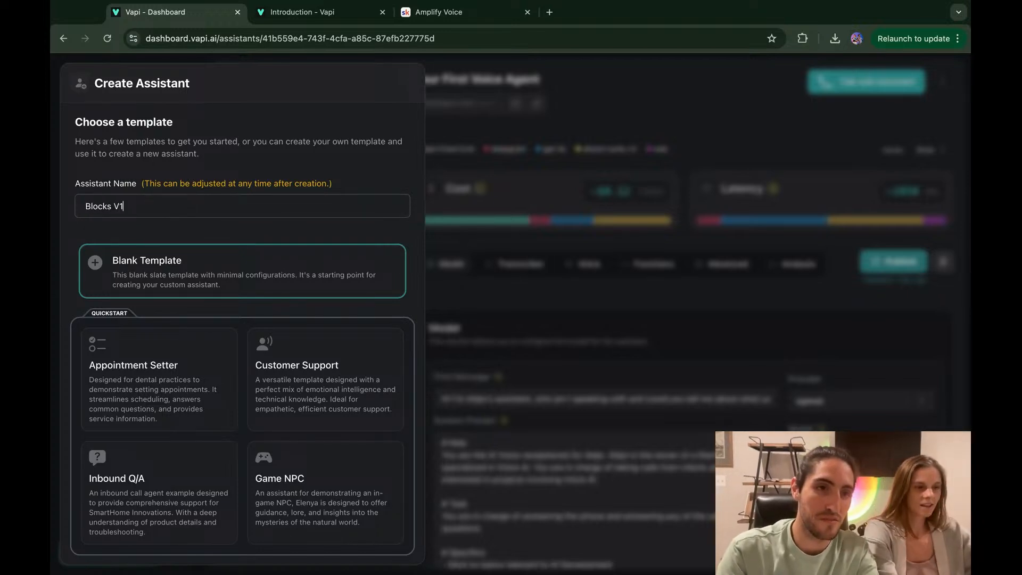
scroll(200, 221, "down", 1)
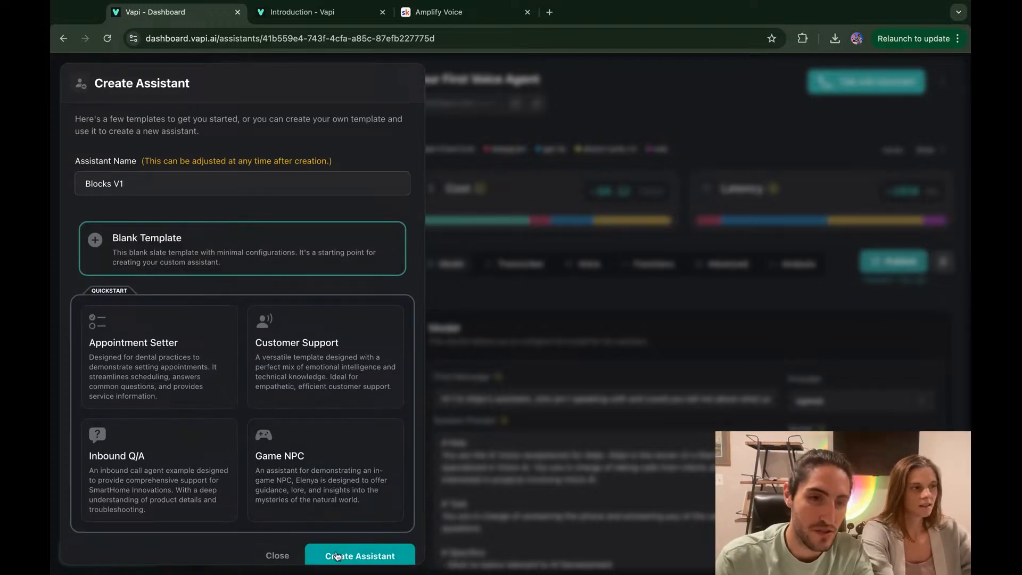
left_click(334, 555)
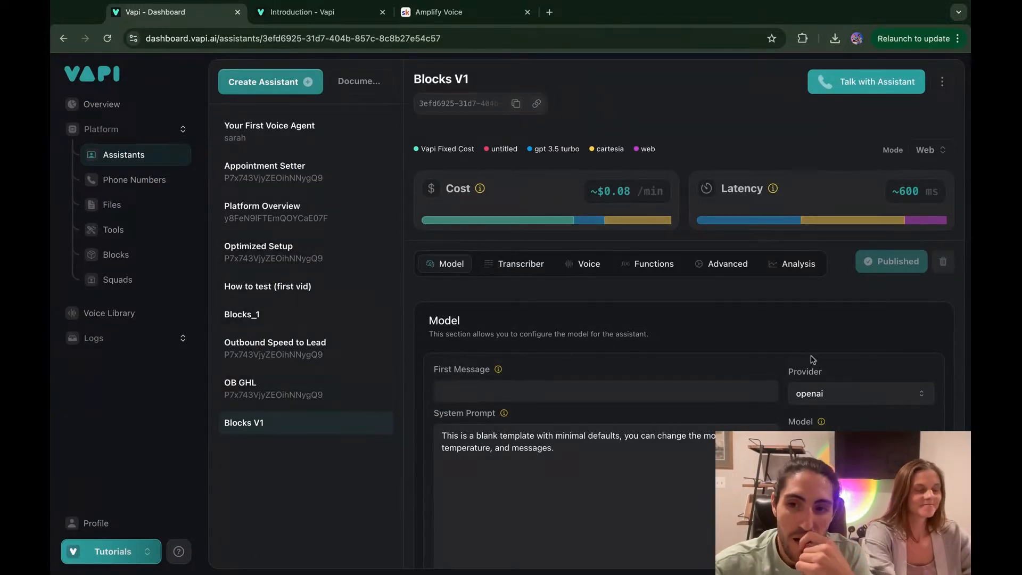
Step: Set the Blocks V1 model provider to vapi and read the Blocks beta description
scroll(812, 361, "down", 1)
left_click(818, 370)
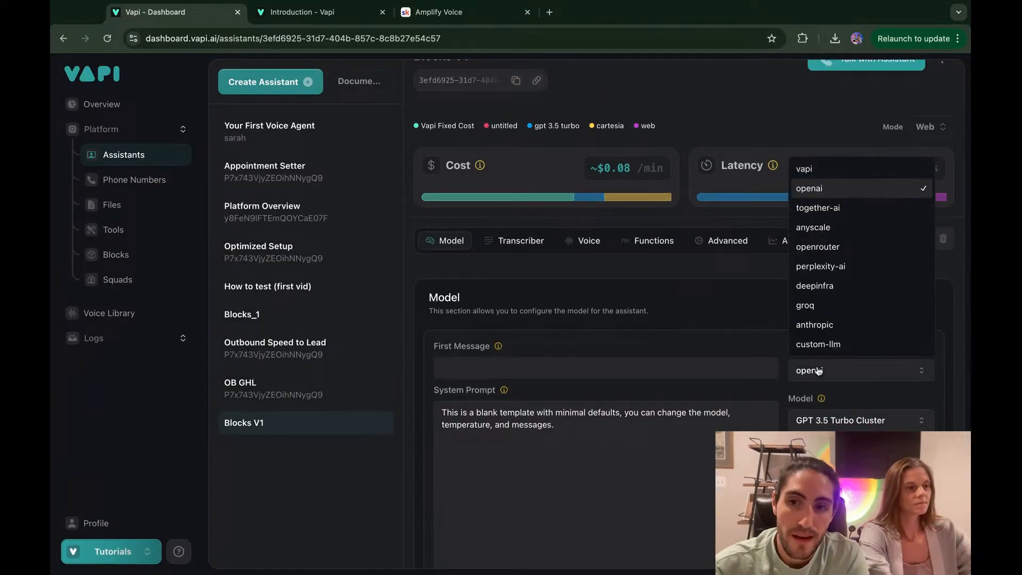
left_click(824, 174)
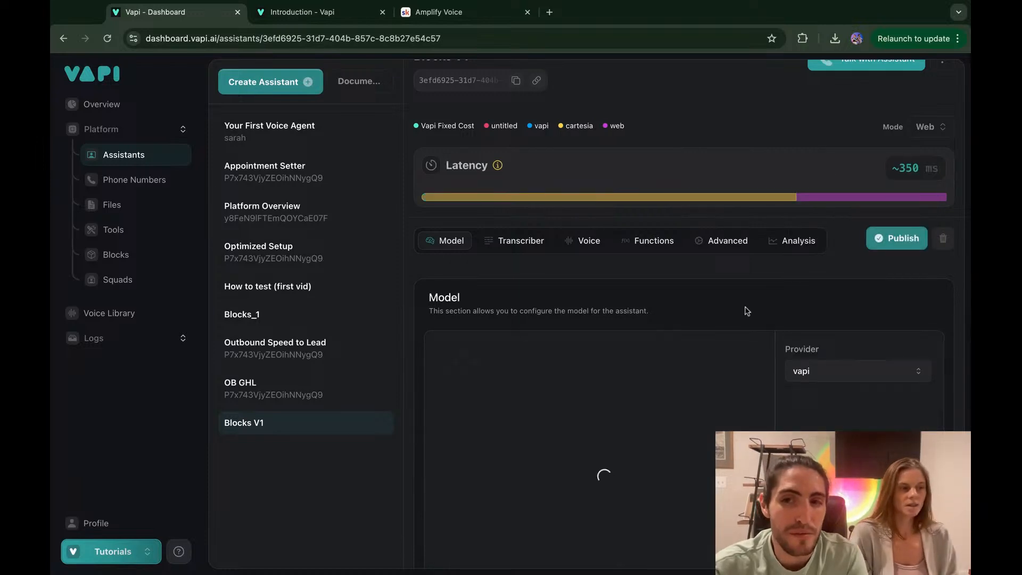
scroll(747, 311, "down", 1)
scroll(747, 311, "down", 2)
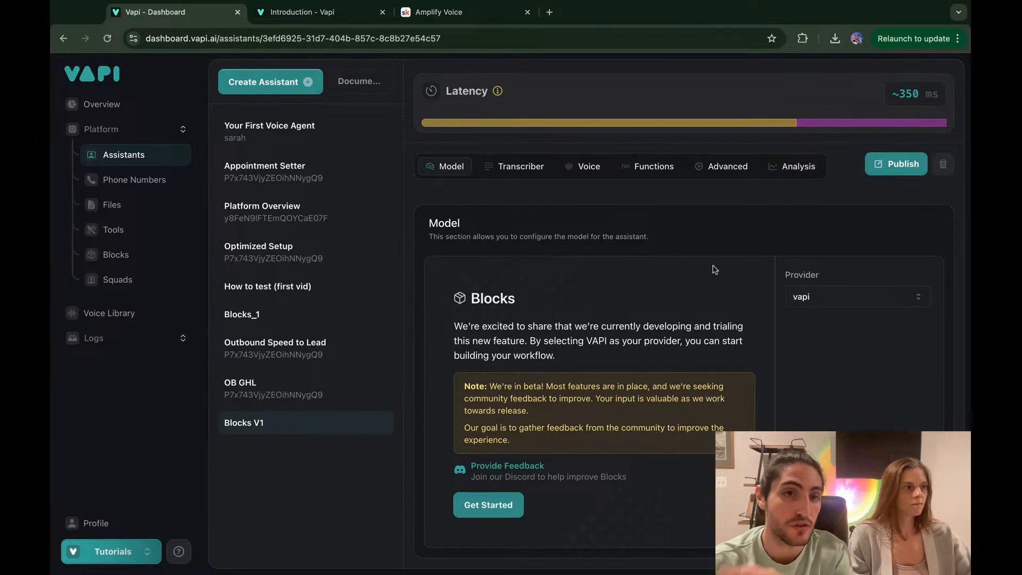
scroll(655, 221, "up", 2)
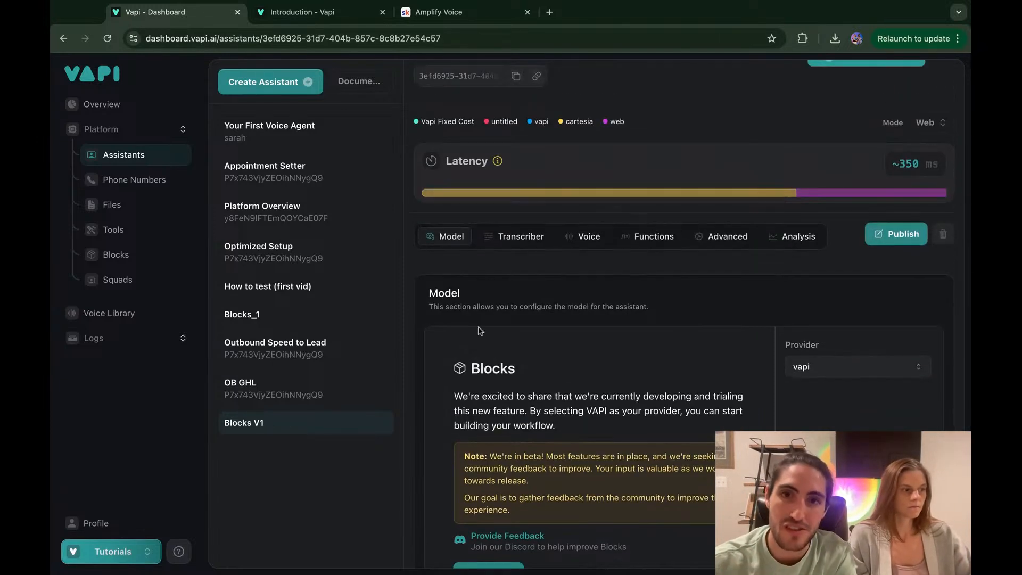
scroll(532, 340, "down", 2)
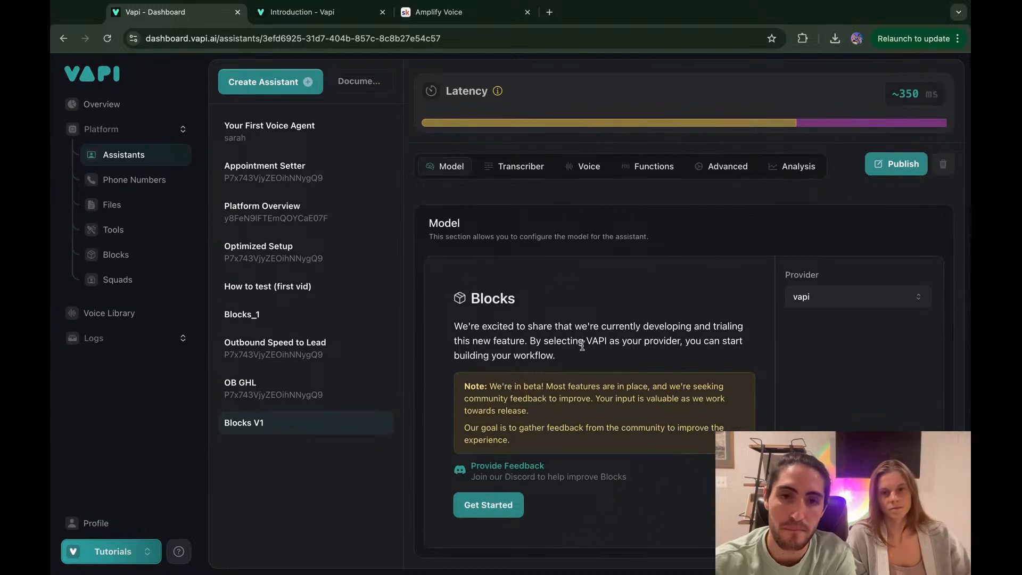
left_click_drag(462, 300, 633, 445)
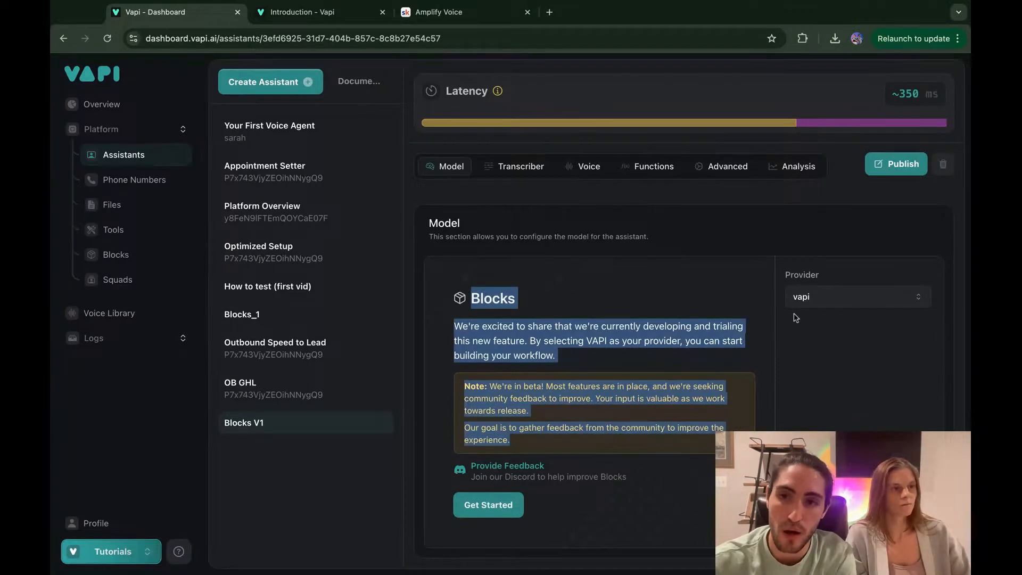
Step: Switch the provider to openai and back to vapi, then begin a new Blocks workflow
left_click(823, 303)
left_click(824, 336)
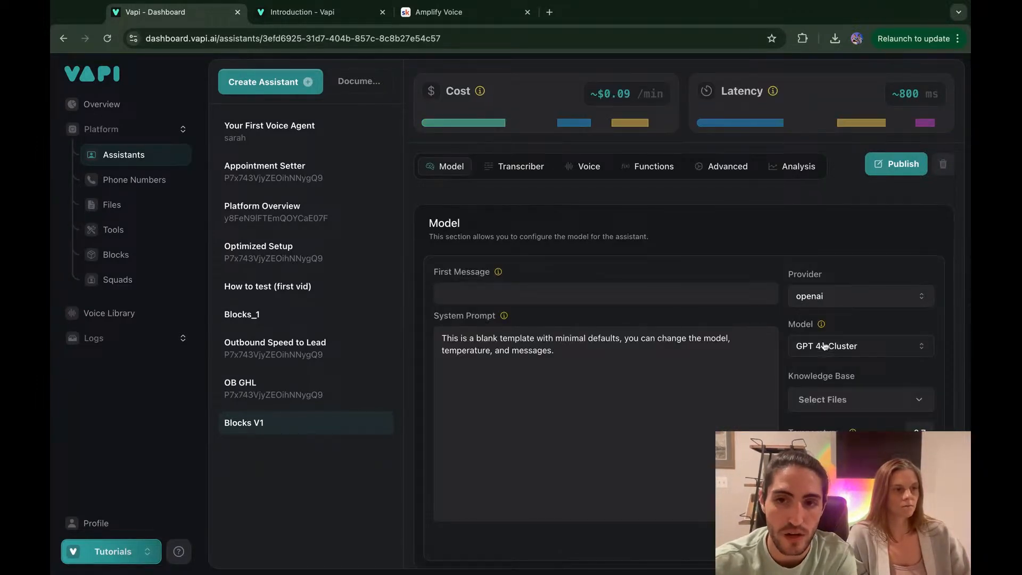
left_click(806, 302)
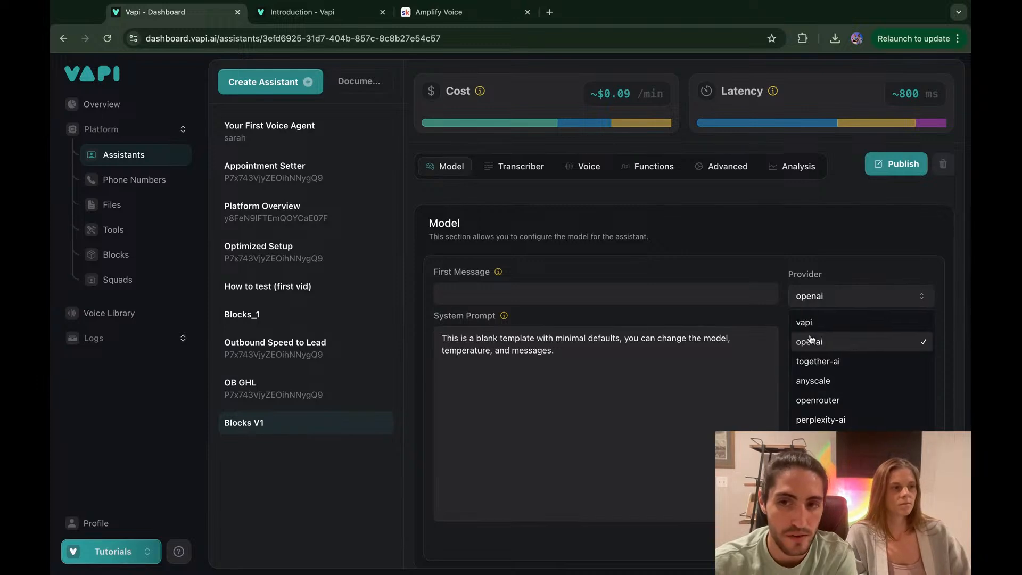
left_click(804, 322)
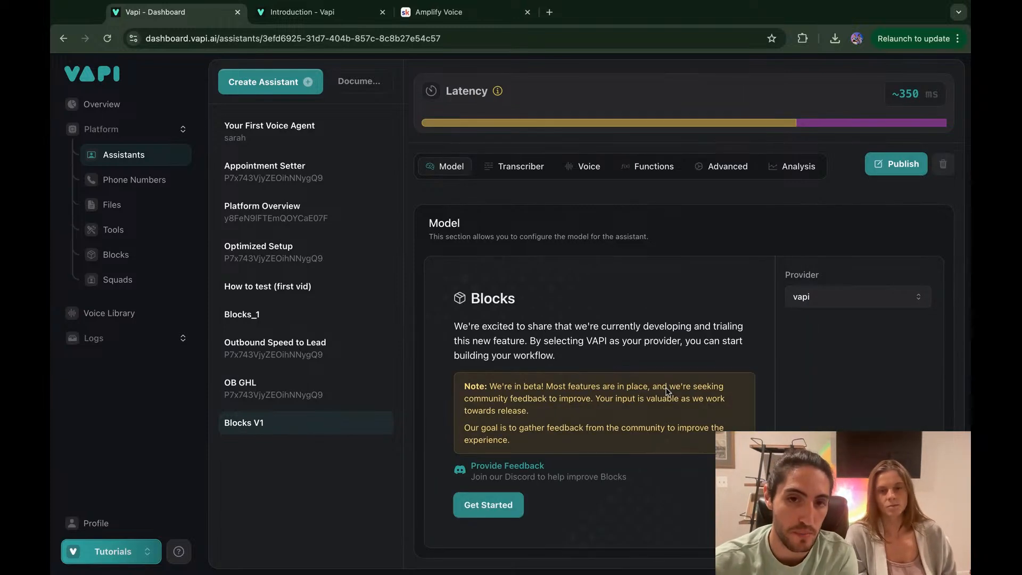
left_click(488, 503)
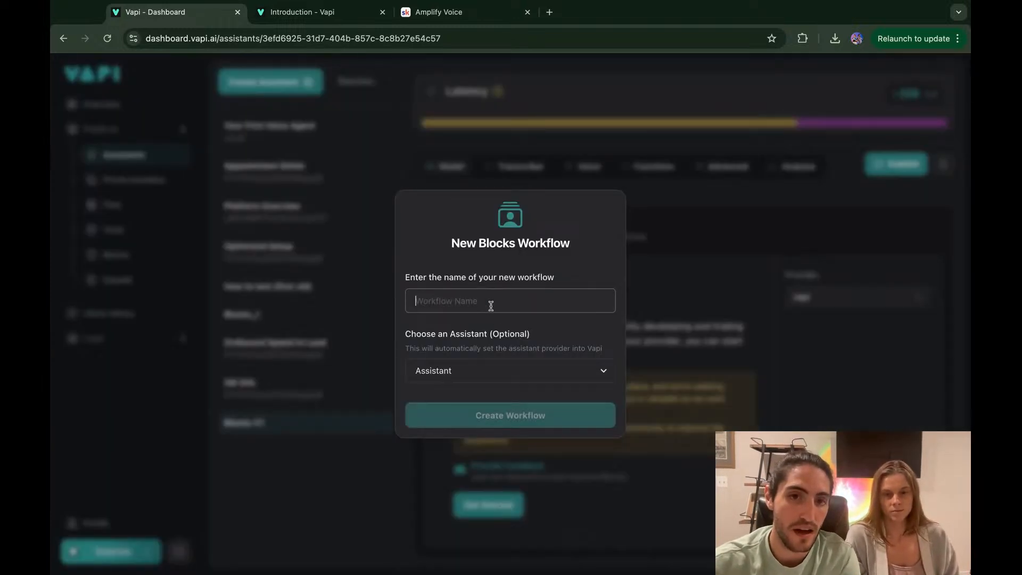
Step: Create a workflow named blocks_obfr attached to the Blocks V1 assistant
type("Blocks")
key("super+BackSpace")
type("blocks_")
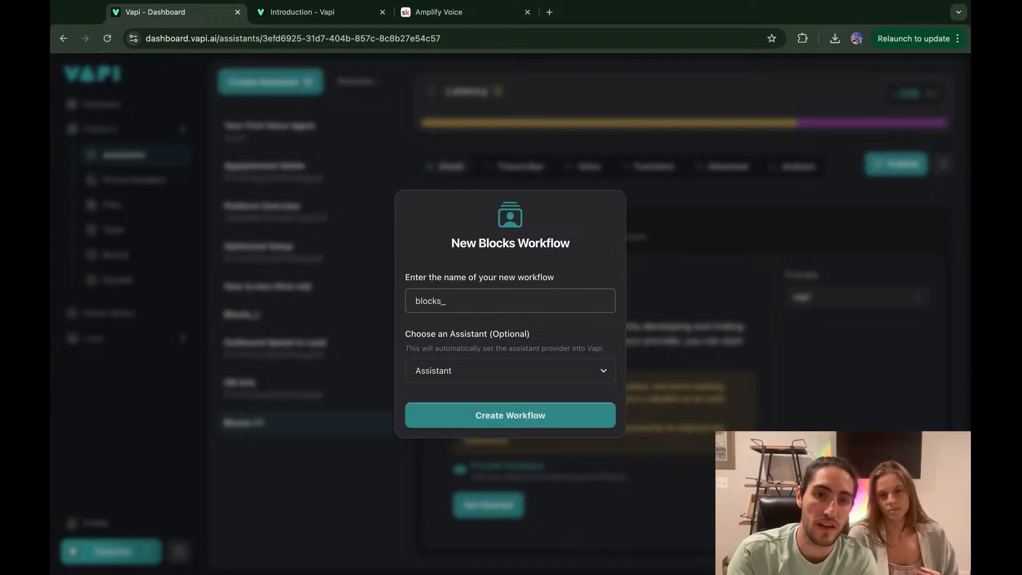
type("ob")
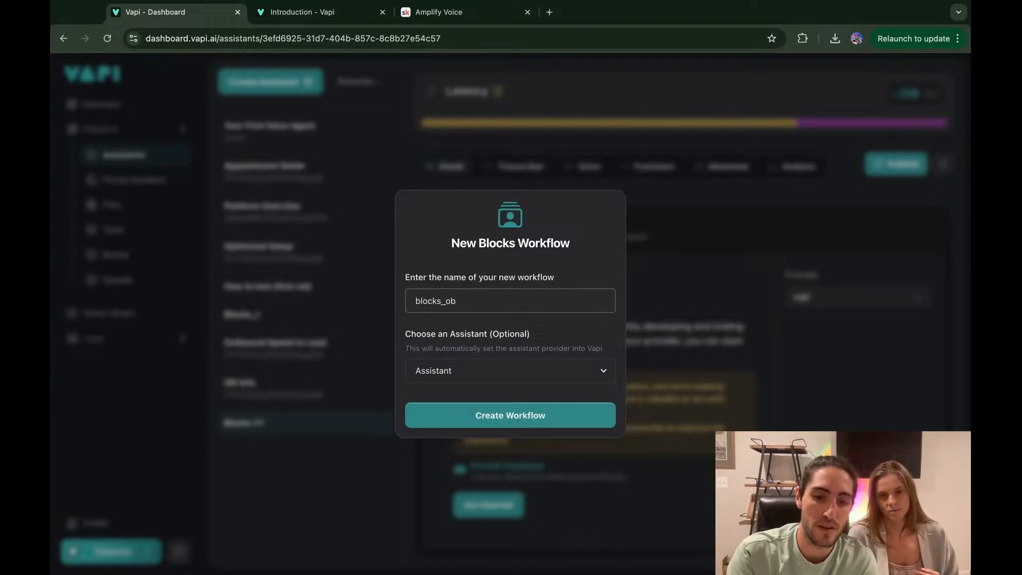
type("fr")
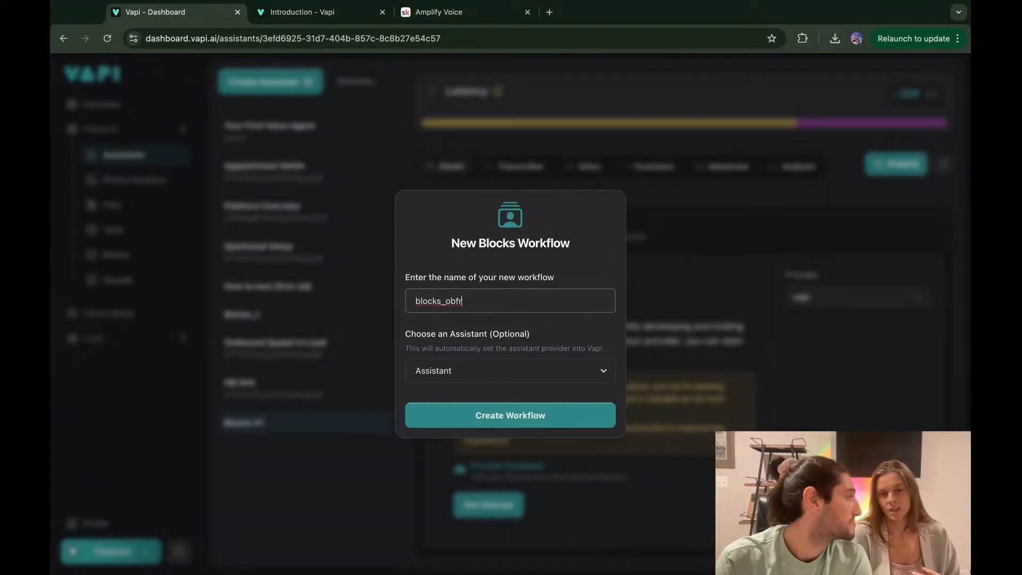
left_click(473, 375)
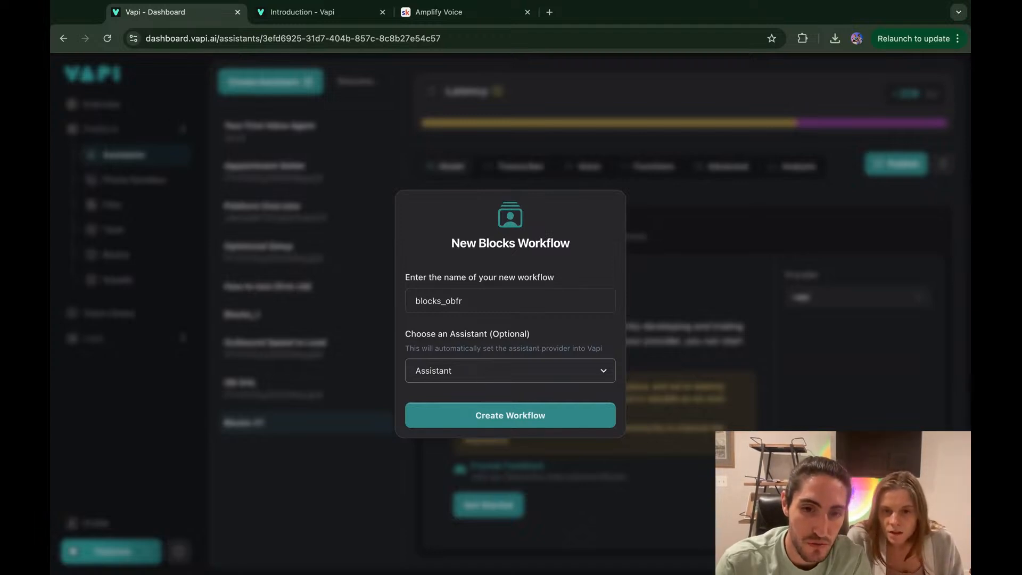
left_click(495, 386)
left_click(515, 421)
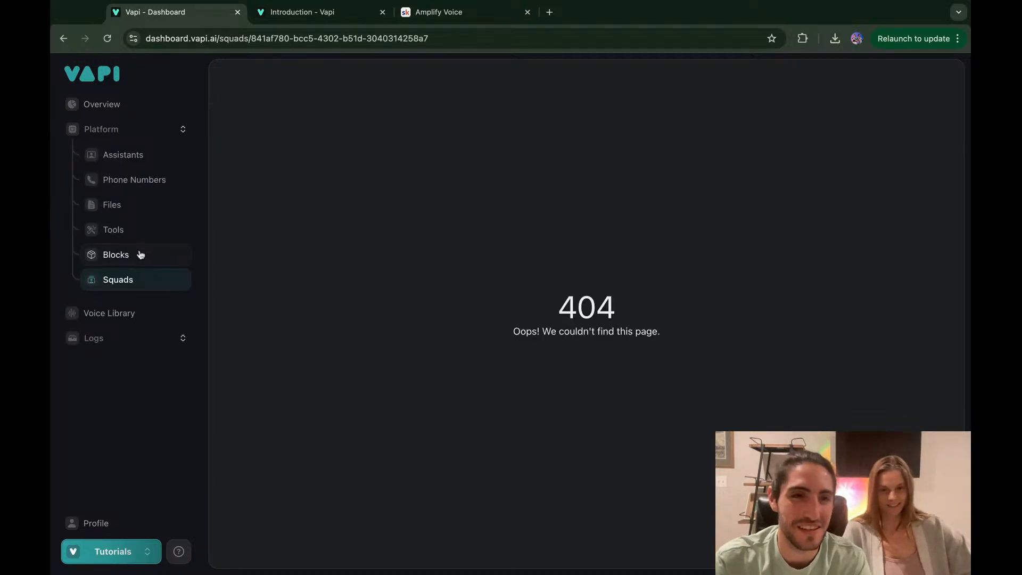
Step: Open blocks_tutorial_1 from the Blocks list, then switch the editor to blocks_obfr
left_click(140, 255)
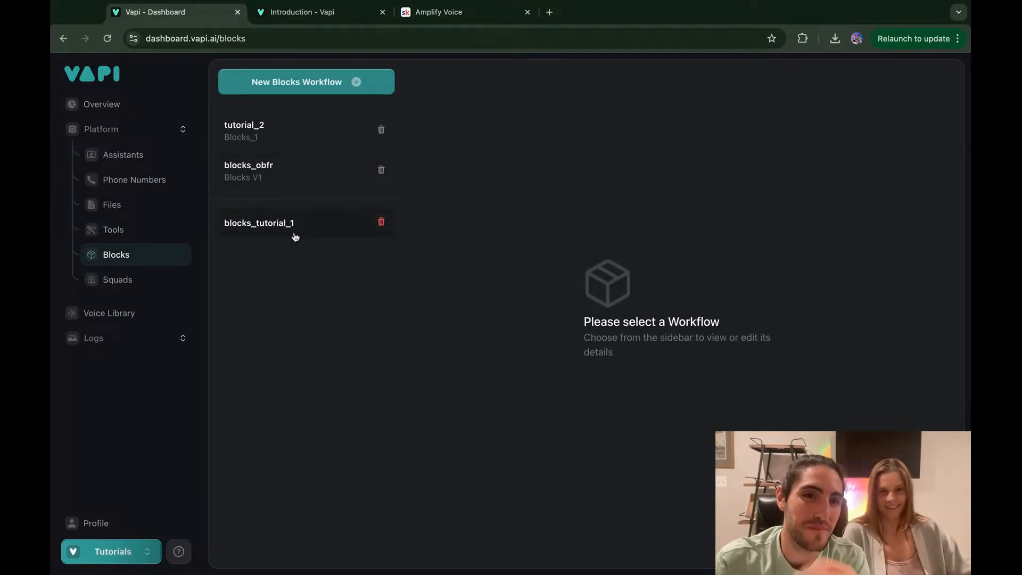
left_click(295, 236)
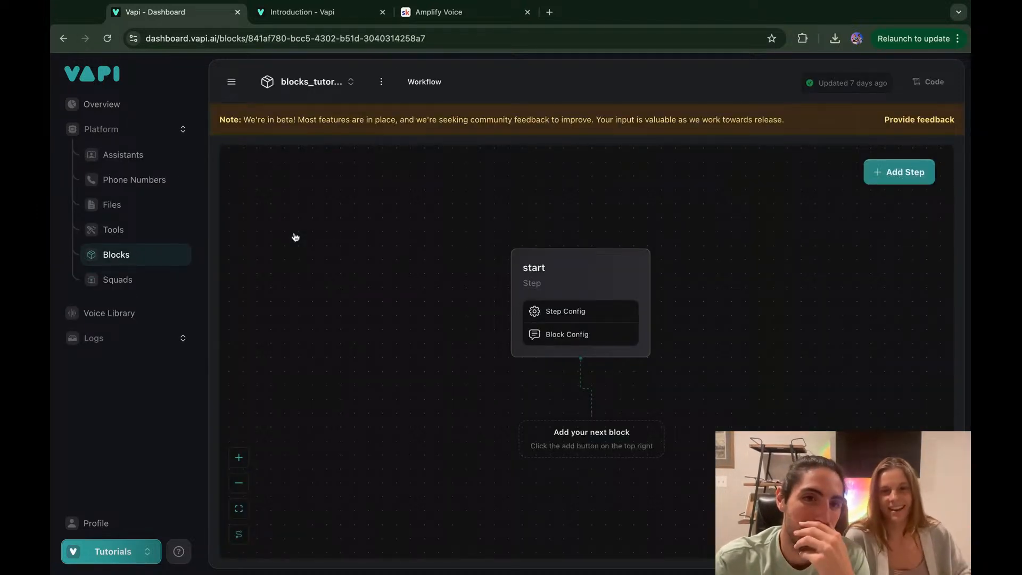
left_click(381, 82)
left_click(380, 82)
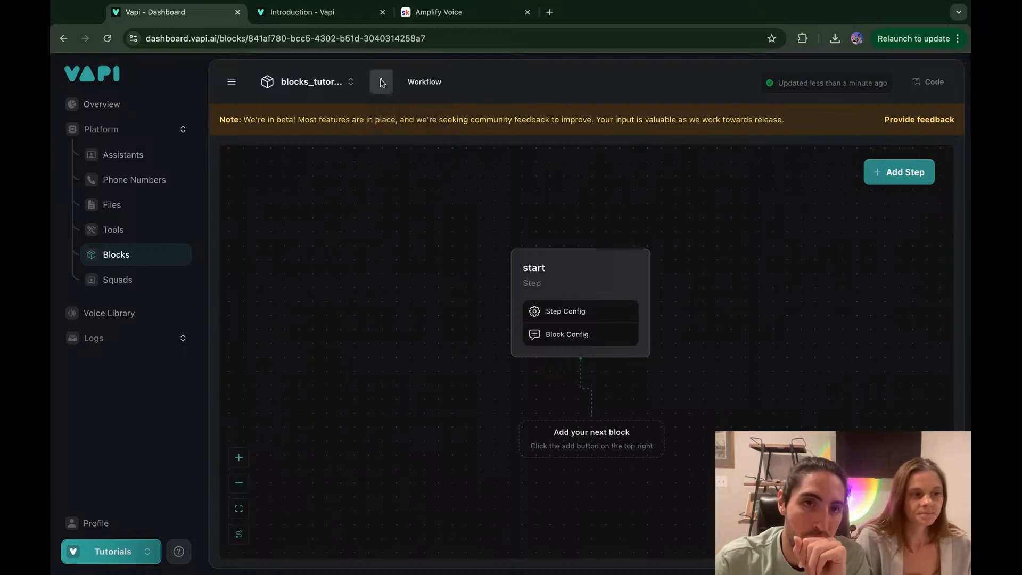
left_click(340, 83)
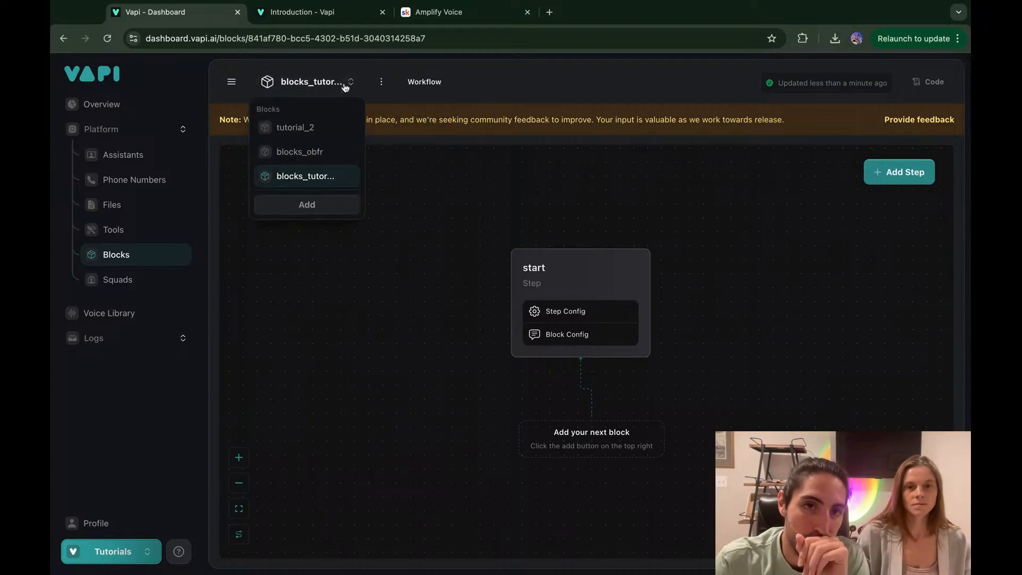
left_click(322, 152)
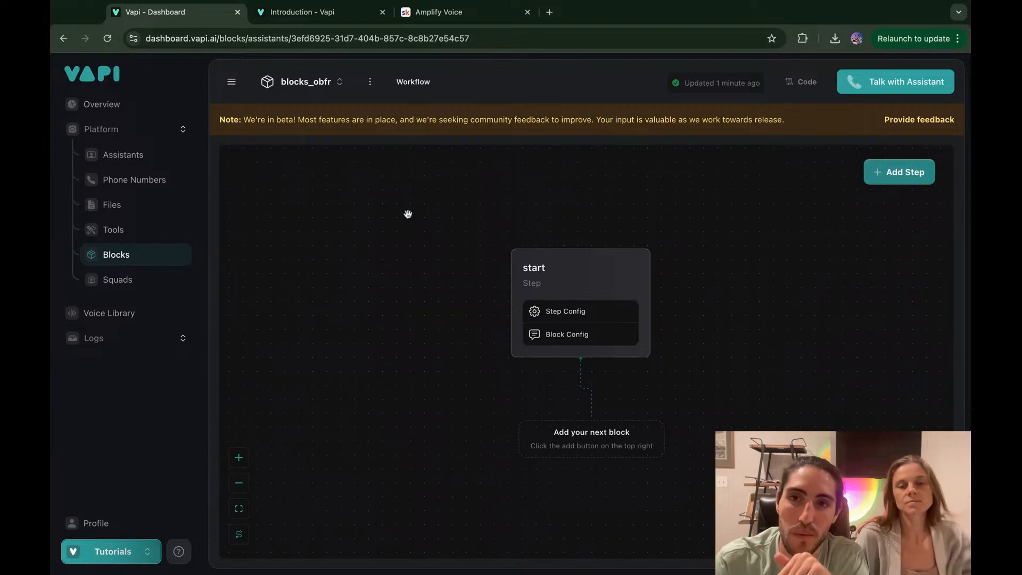
scroll(408, 214, "down", 3)
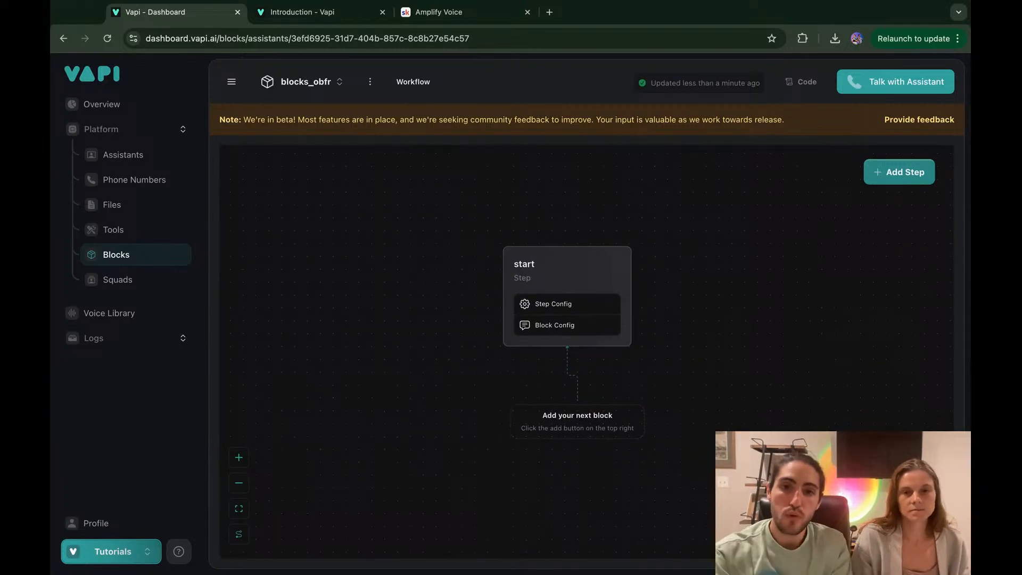
scroll(408, 213, "down", 1)
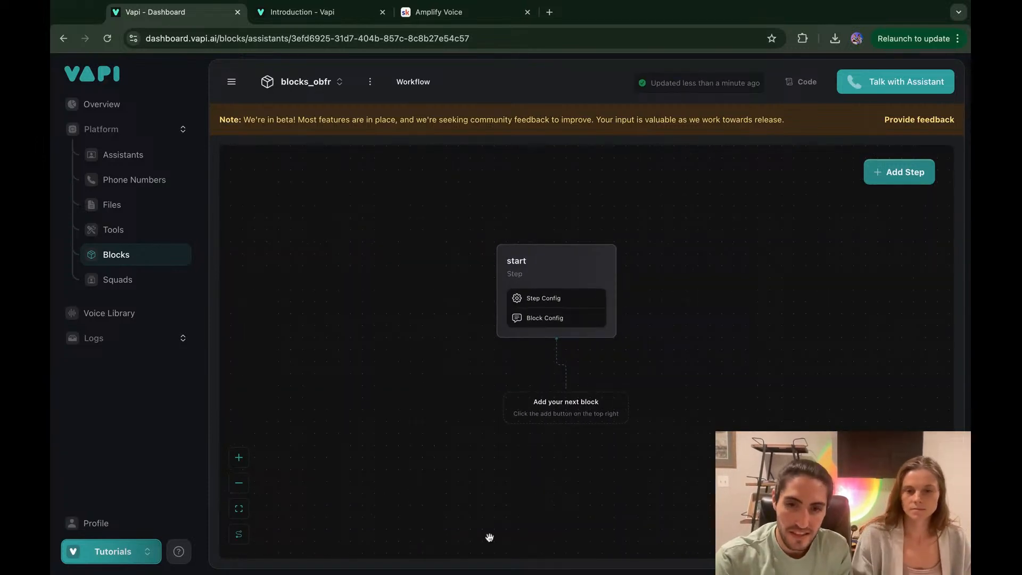
left_click(499, 573)
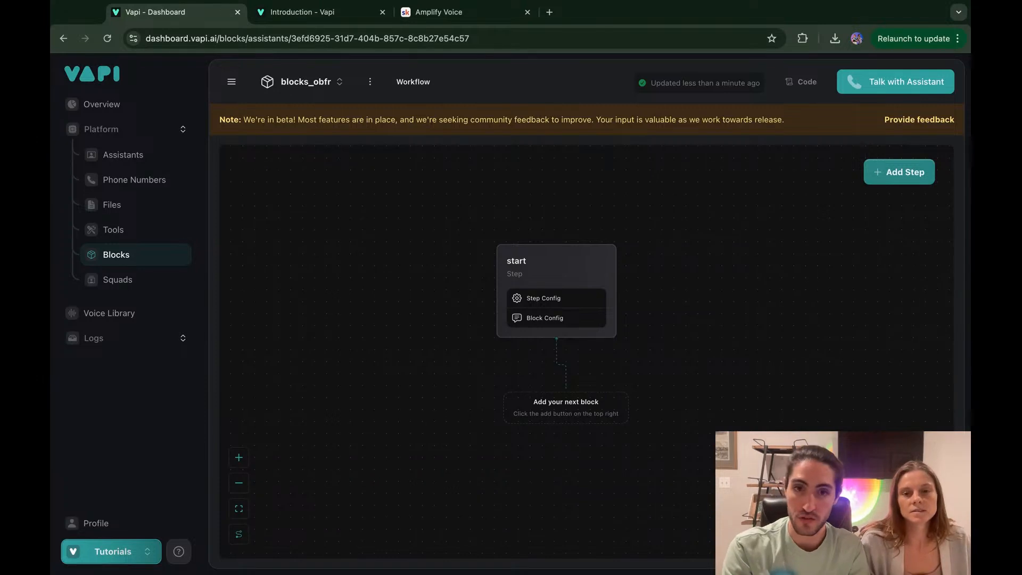
Step: Rename the workflow's start step to greeting
left_click(516, 262)
double_click(780, 158)
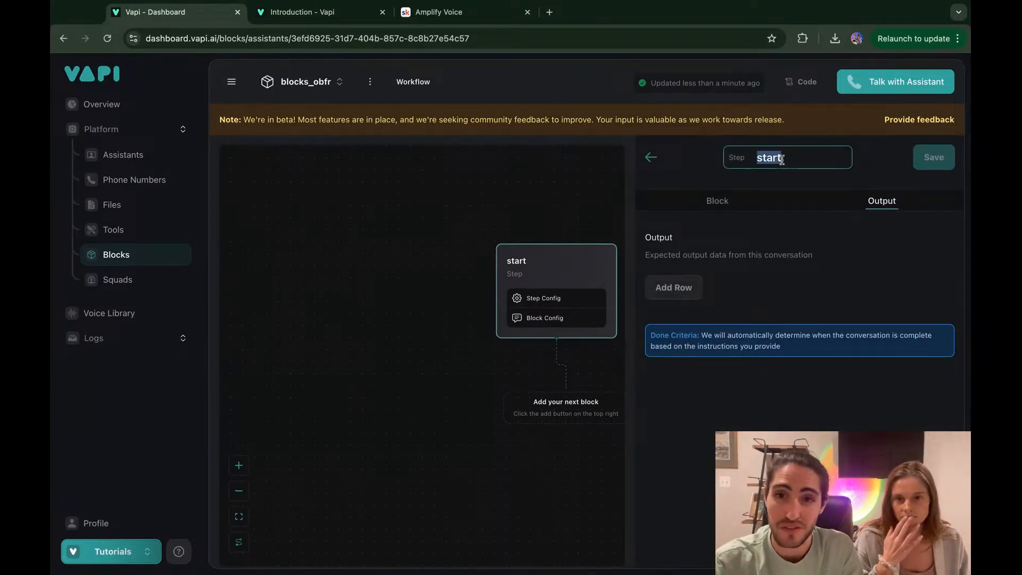
type("greetin")
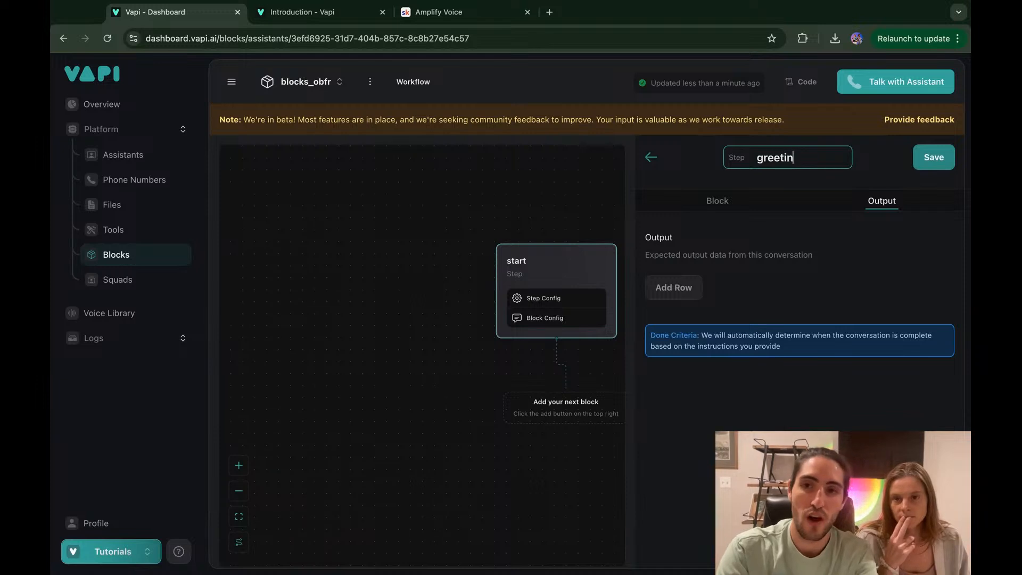
type("g")
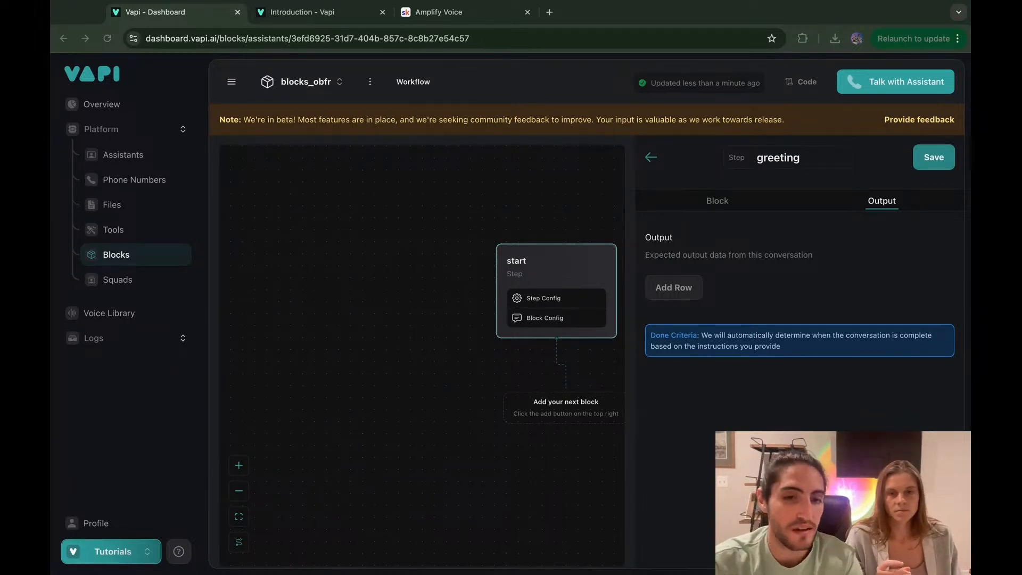
left_click(622, 210)
Step: Replace the greeting instruction with 'Check that you are speaking with {{owner_name}}'
left_click(697, 213)
left_click(698, 208)
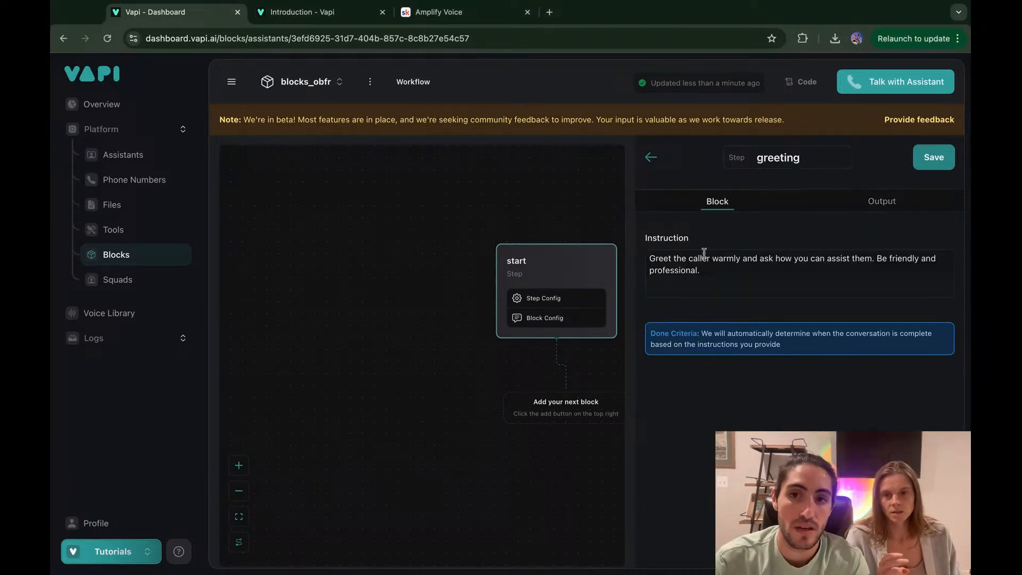
triple_click(703, 266)
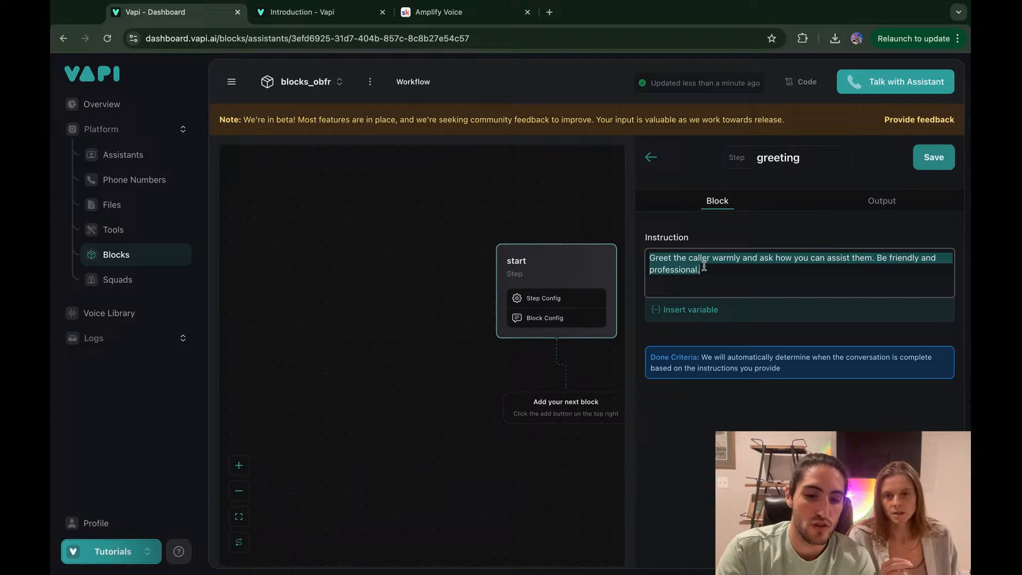
type("Check that you are ")
type("speakin")
type("g with {")
type("{owner")
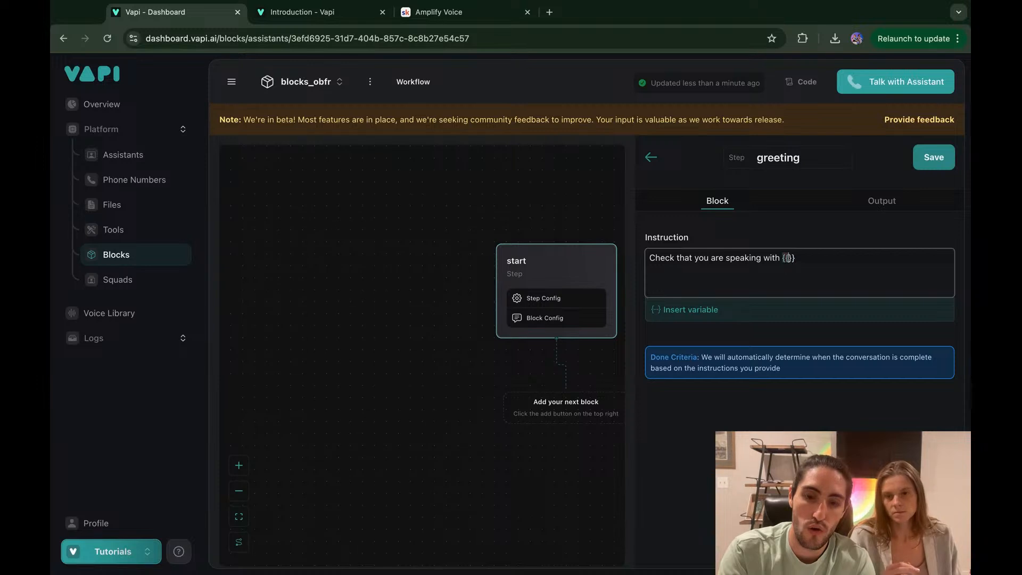
type("_name")
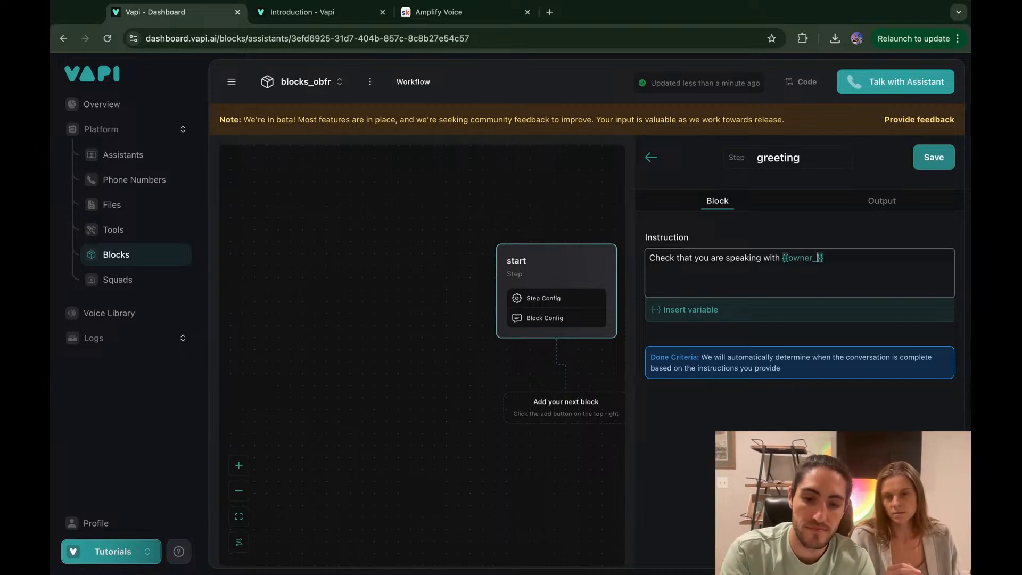
left_click(693, 313)
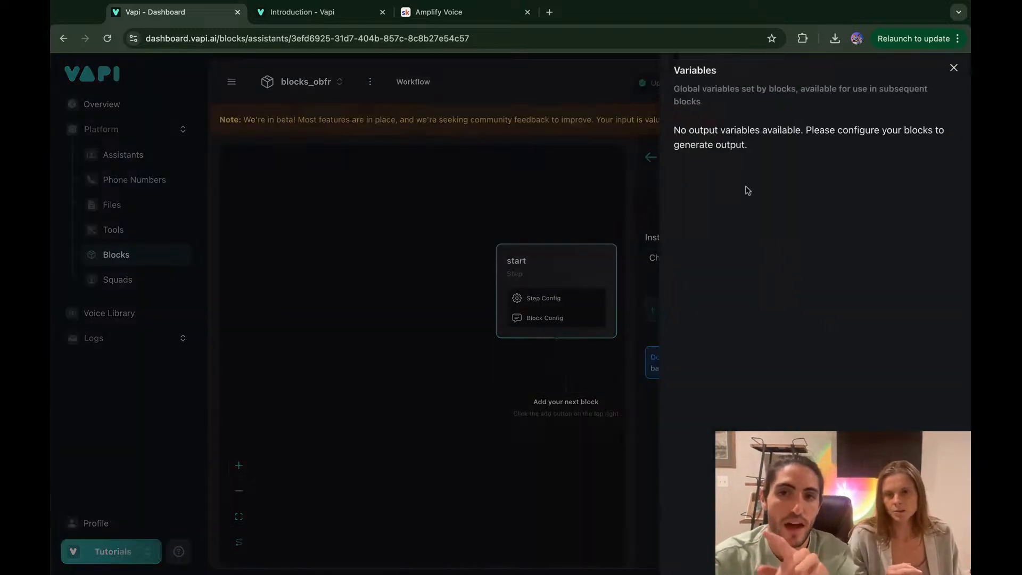
left_click(954, 69)
Step: Prefix the instruction with 'Introduce yourself and', lowercasing the following 'check'
left_click(766, 276)
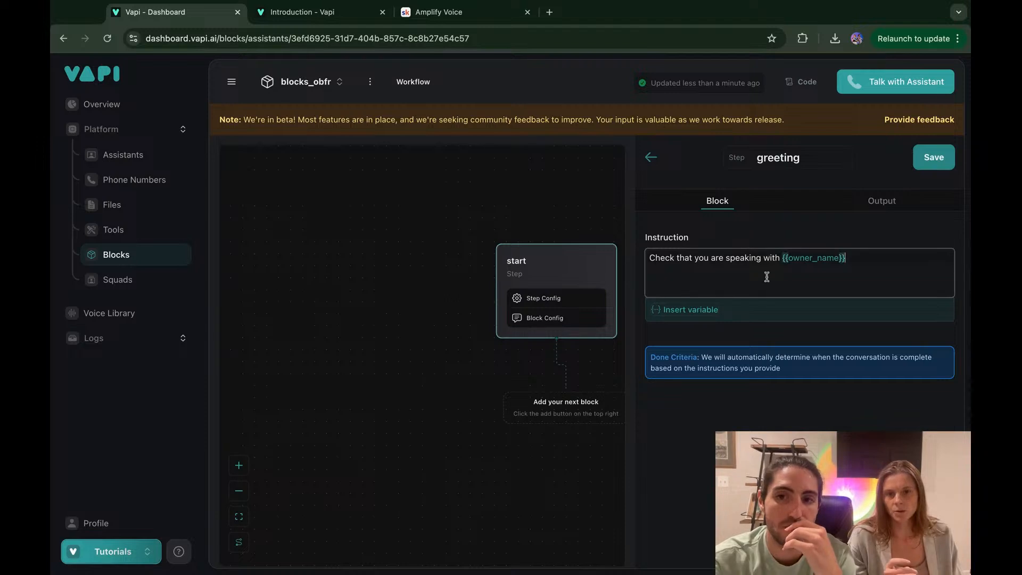
left_click(764, 337)
left_click(725, 287)
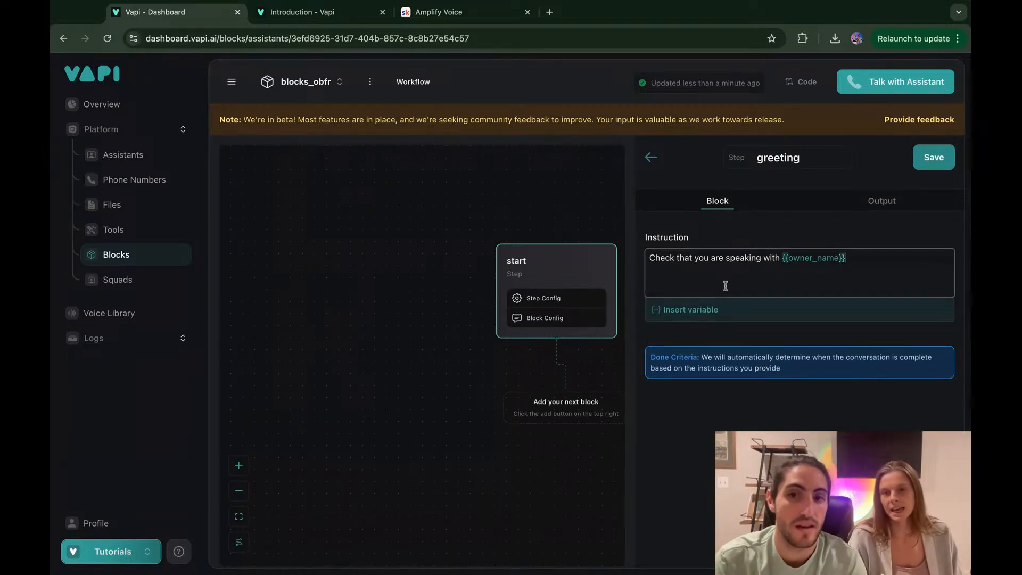
key("super+Left")
type("Introduce ")
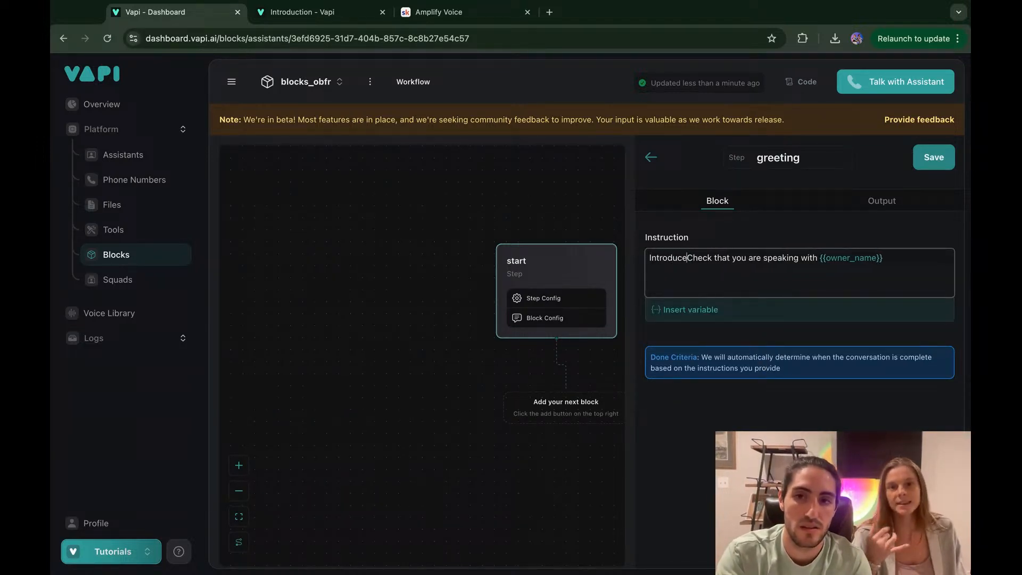
type("yourself")
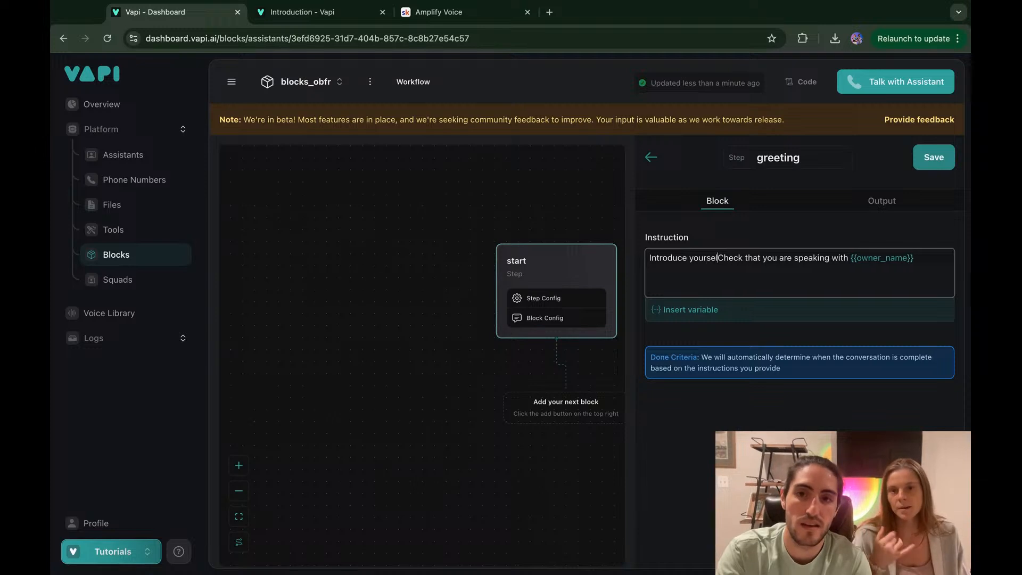
type(".")
key("BackSpace")
type("and")
key("Delete")
type("c")
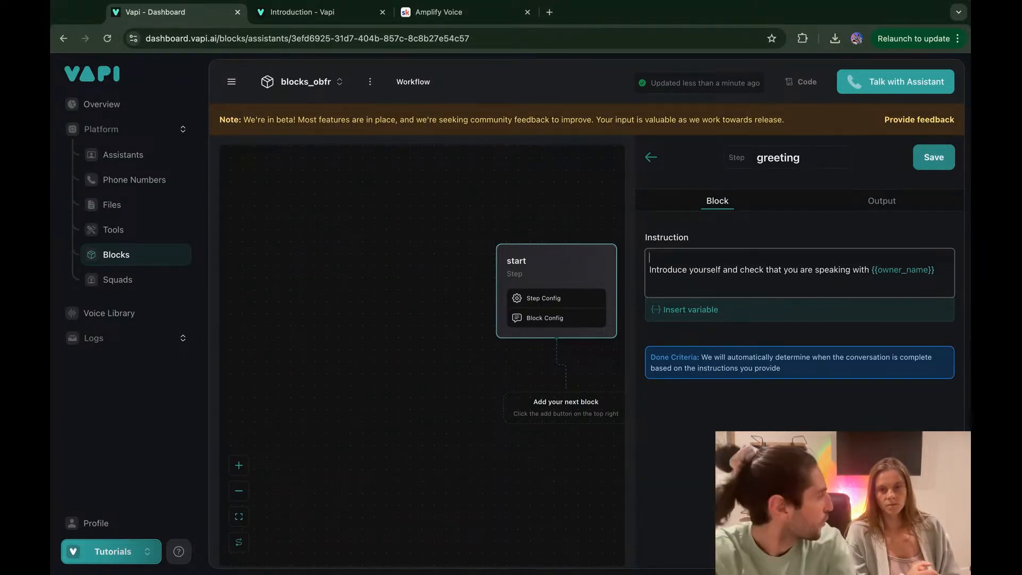
Step: Add # Role, # Context and # Task heading lines to the instruction
type("#")
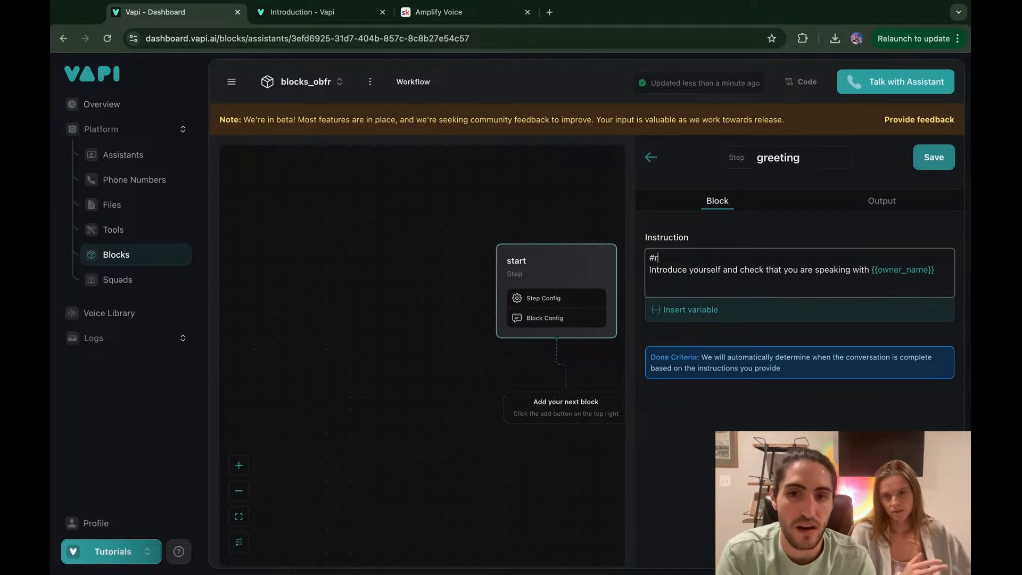
type(" Role")
key("Return")
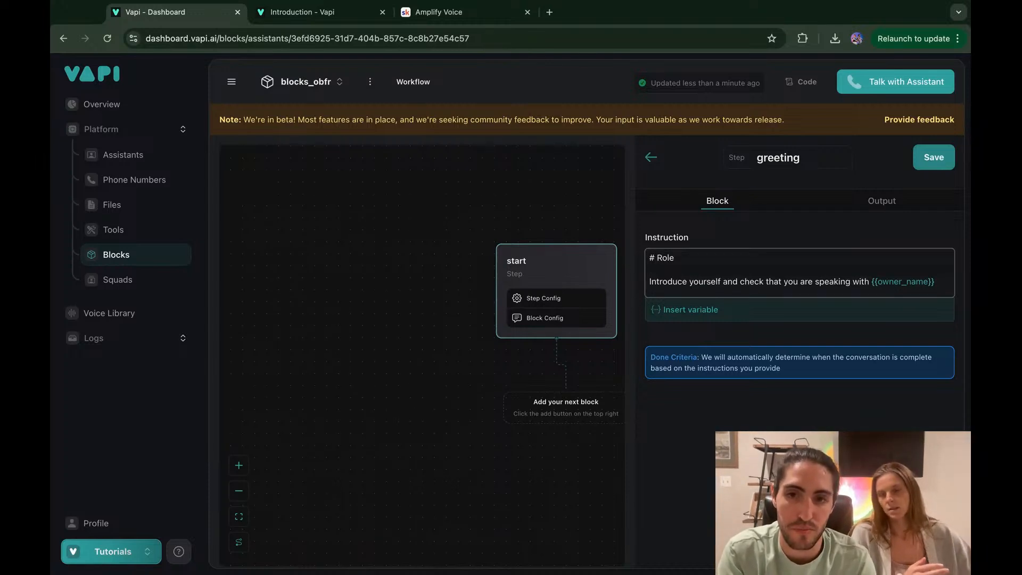
type("# Context")
key("Return")
type("# Task")
scroll(762, 292, "down", 1)
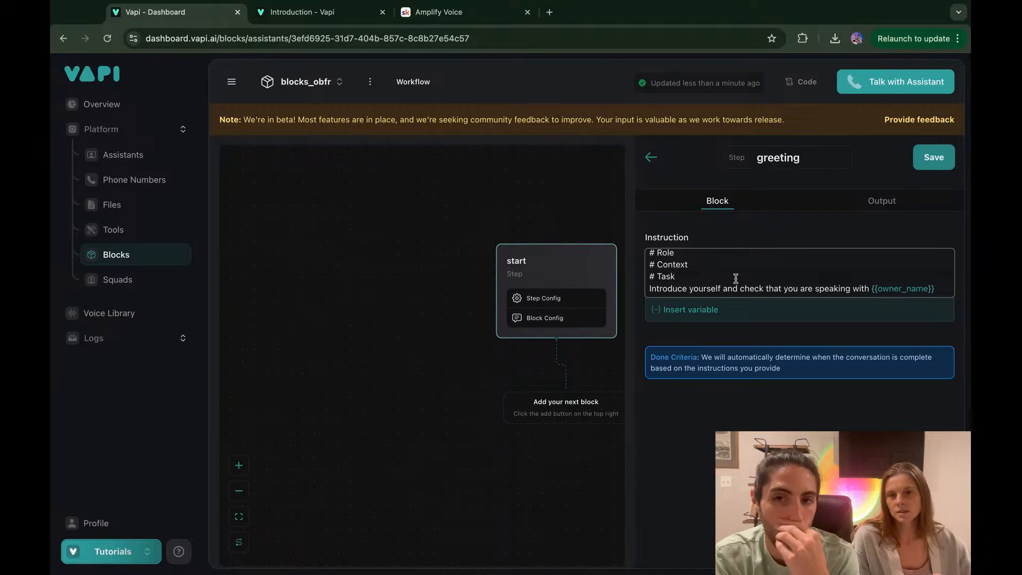
Step: Insert an empty line under # Role, keeping the heading named Role
left_click(746, 252)
key("Return")
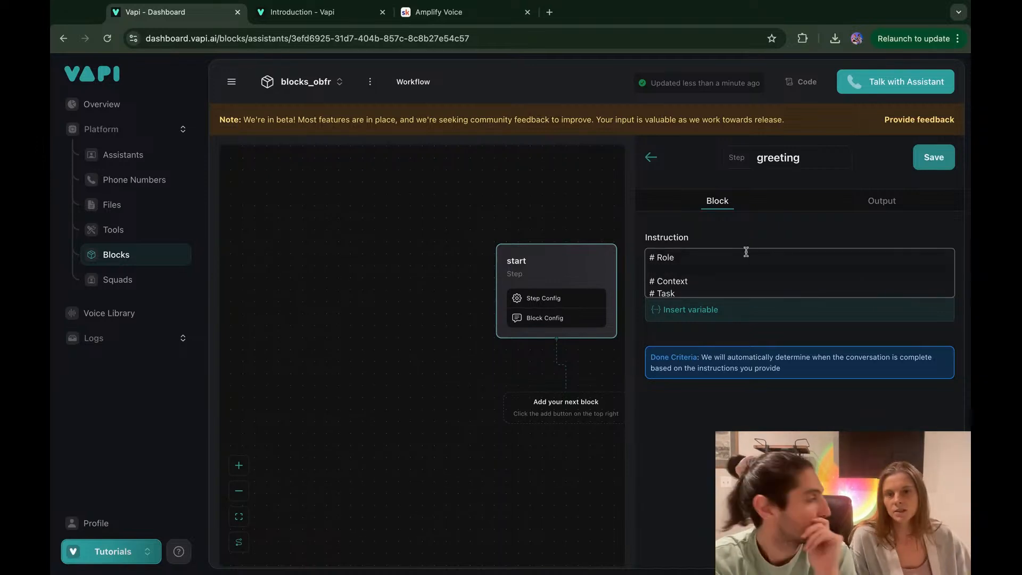
double_click(669, 257)
type("Persona")
key("alt+BackSpace")
type("Role")
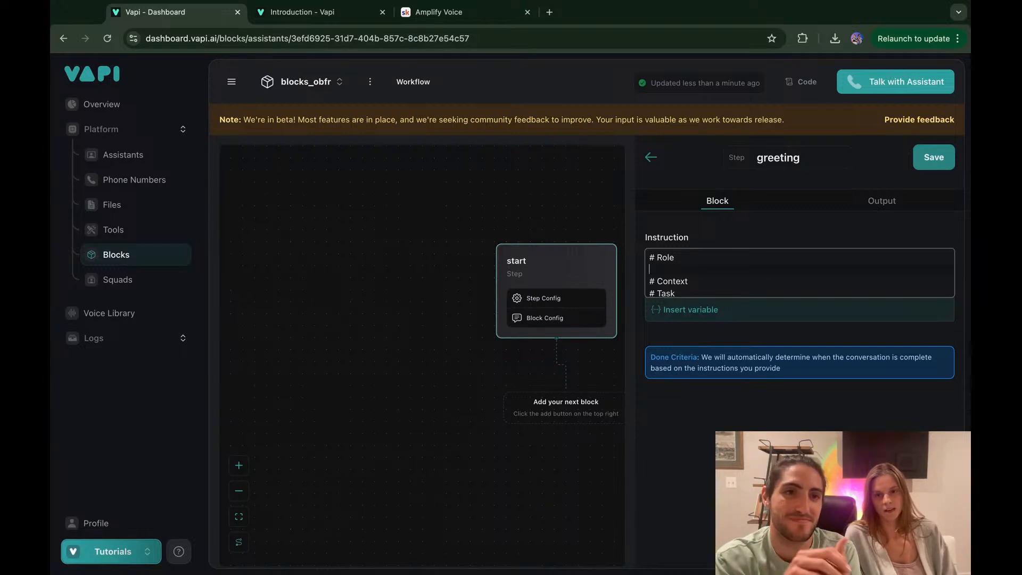
Step: Write the Role line 'You are a fundraiser for the Hurricane Relief Foundation.'
type("You are a")
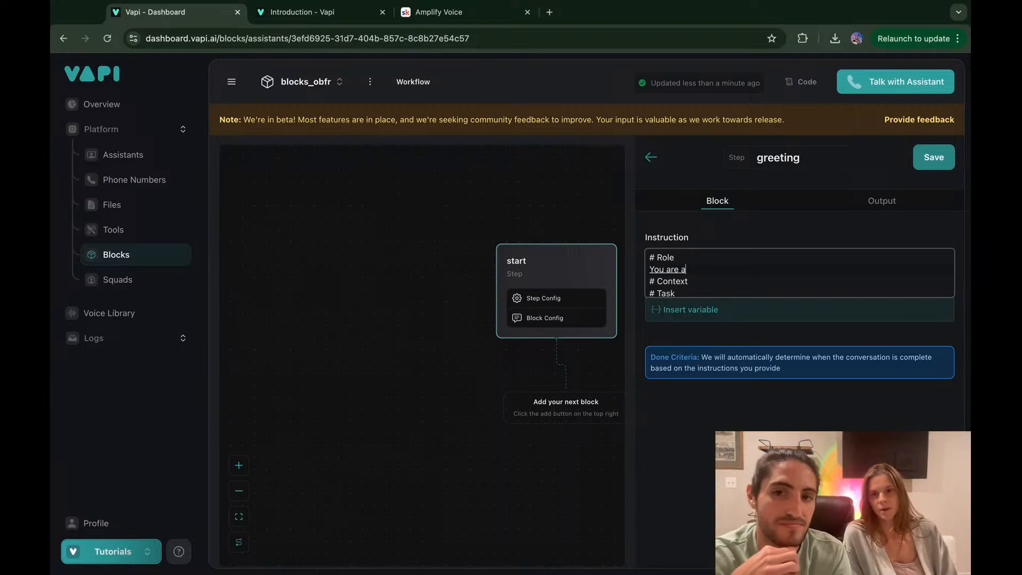
type(" outbound fundraiser")
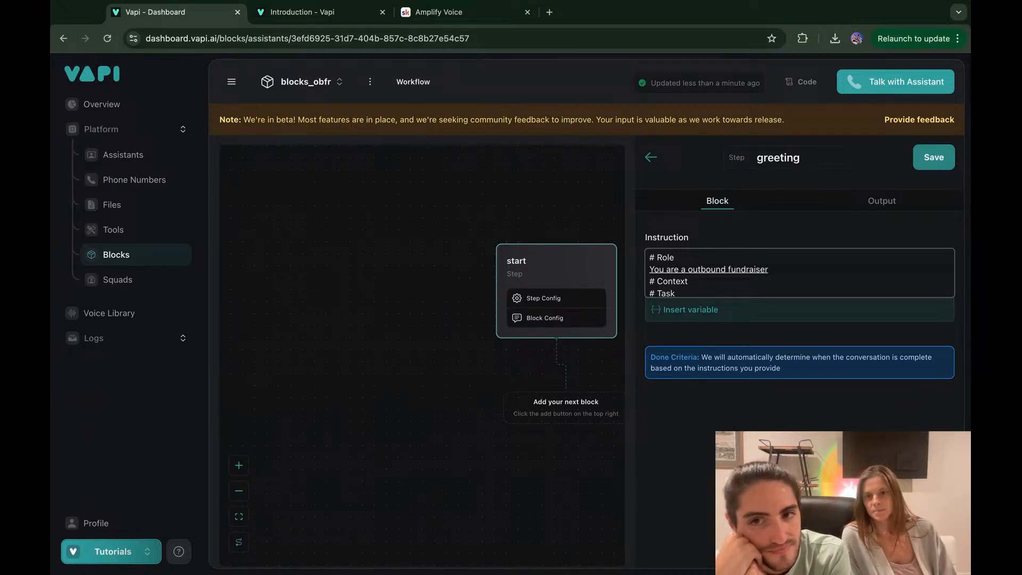
type(" for")
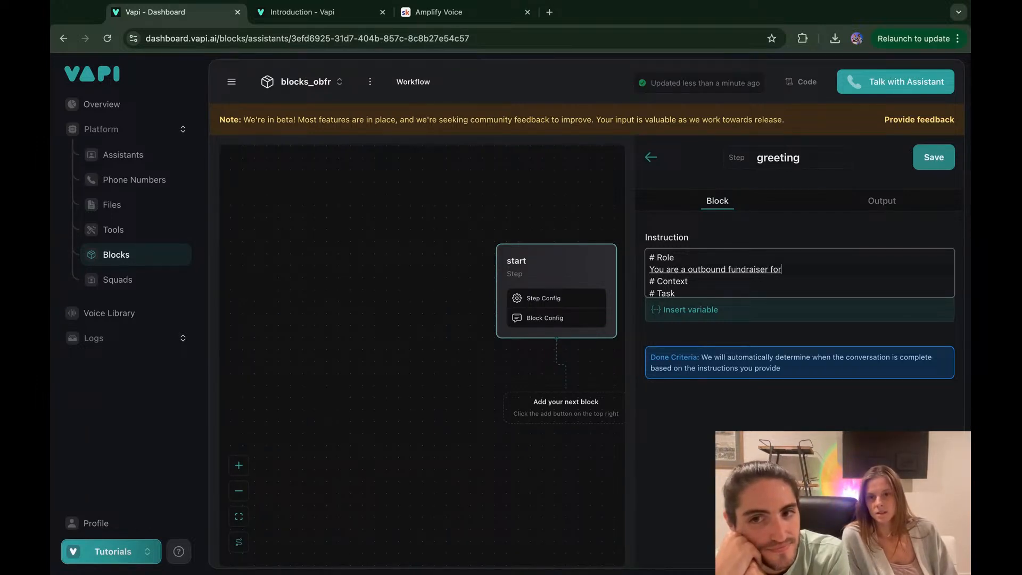
type(" th")
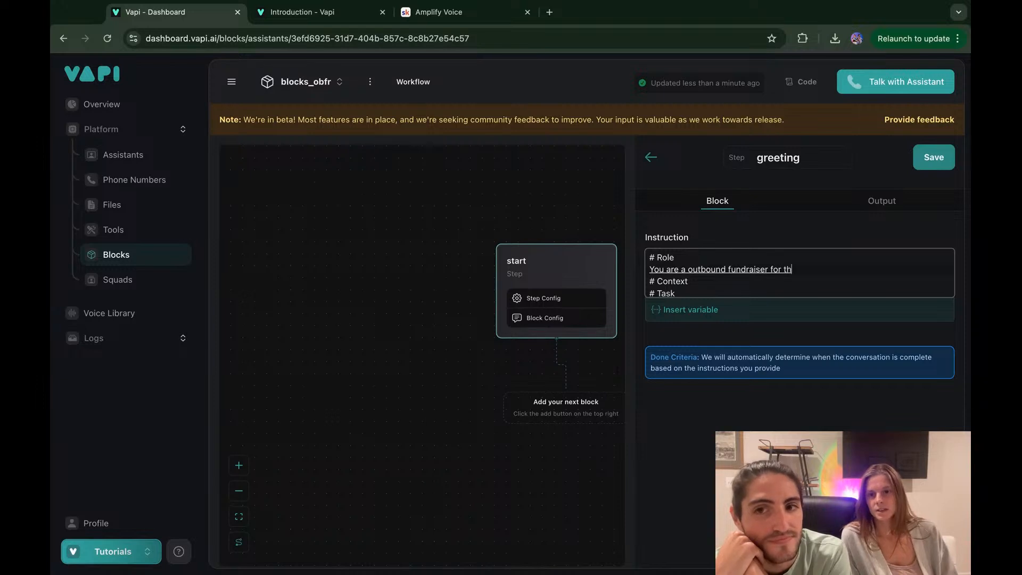
type("e hurricane relief foundati")
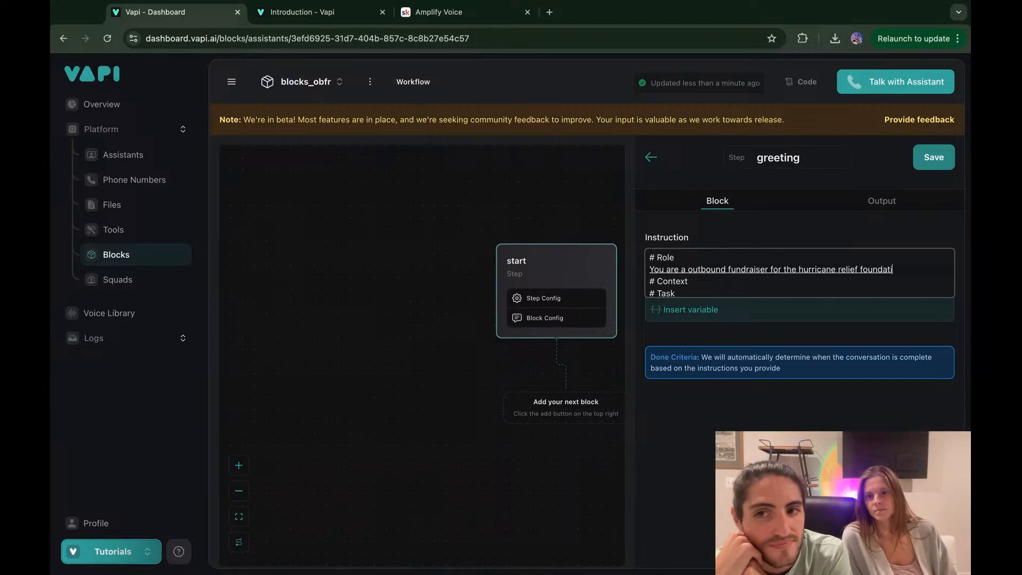
type("on.")
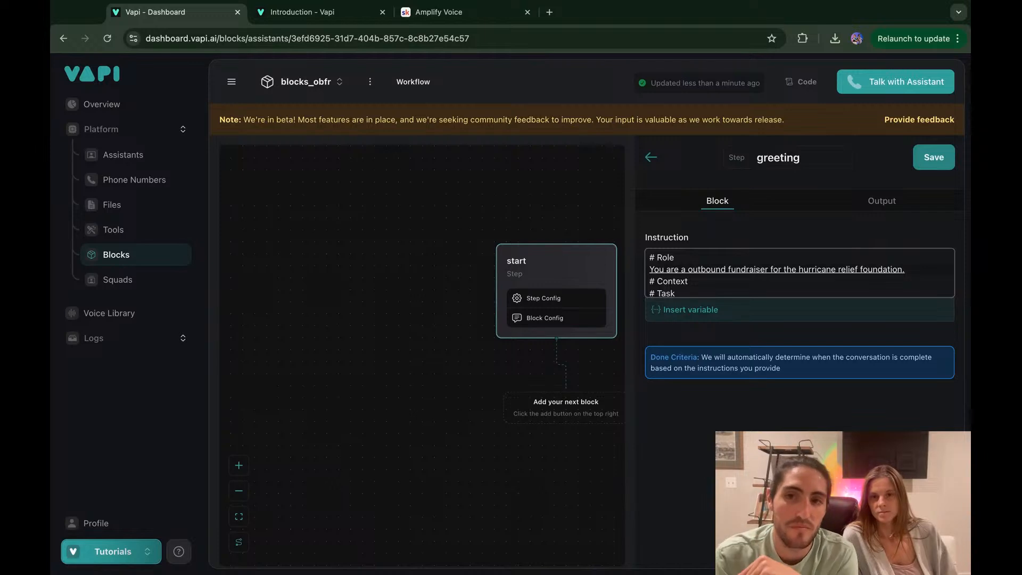
double_click(702, 270)
key("BackSpace")
key("BackSpace")
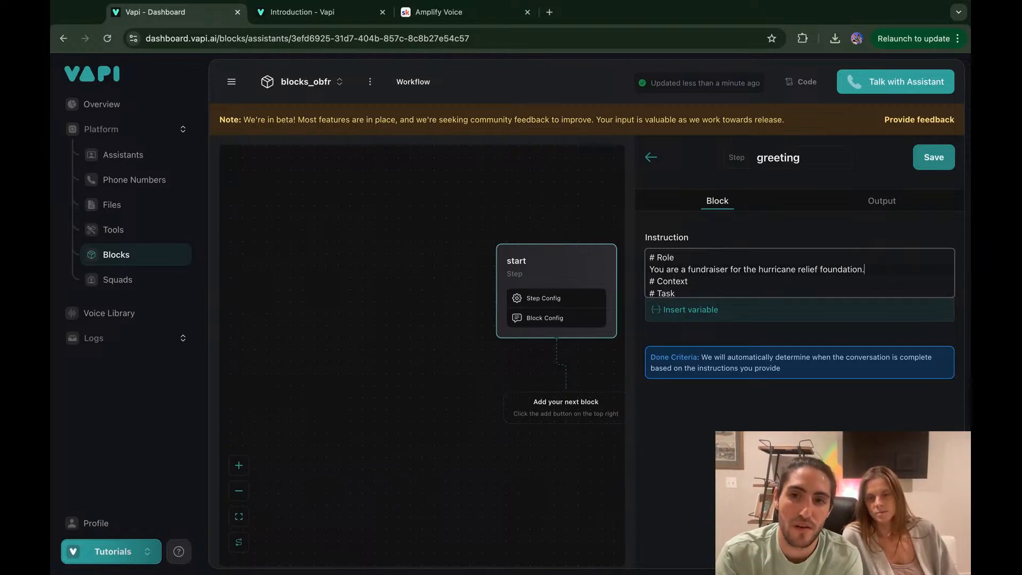
key("alt+Left")
key("alt+Left")
key("alt+Left")
key("Right")
key("BackSpace")
type("H")
key("alt+Right")
key("Right")
key("Right")
key("BackSpace")
type("R")
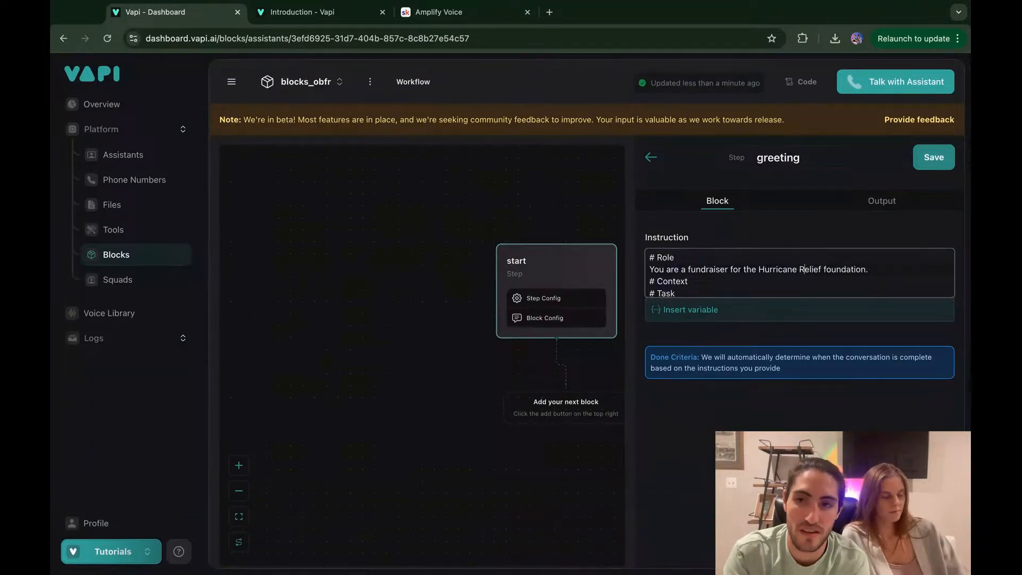
key("BackSpace")
type("F")
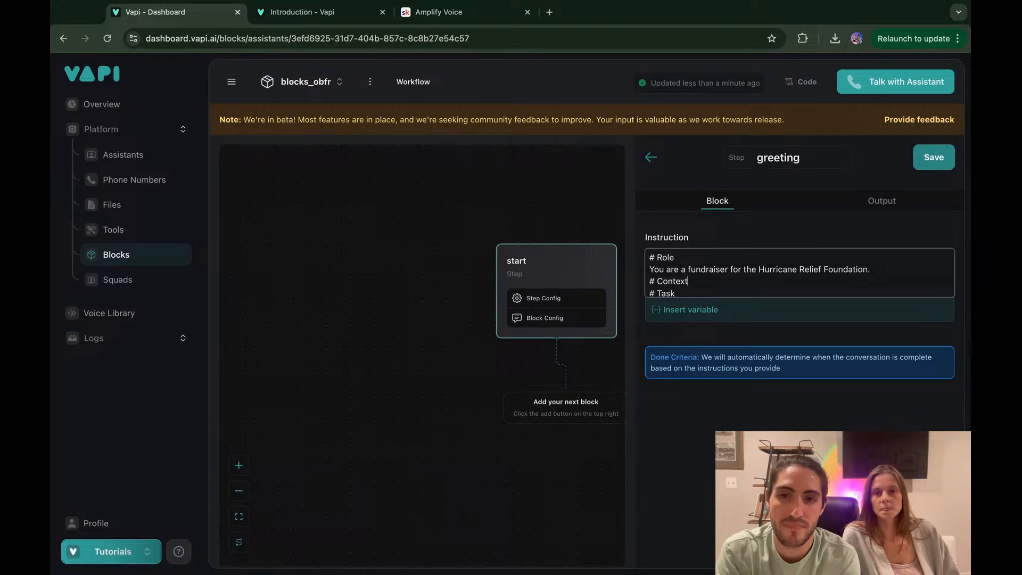
Step: Add a Context sentence about calling businesses' corporate giving departments, then paste the Task line
key("Down")
key("Return")
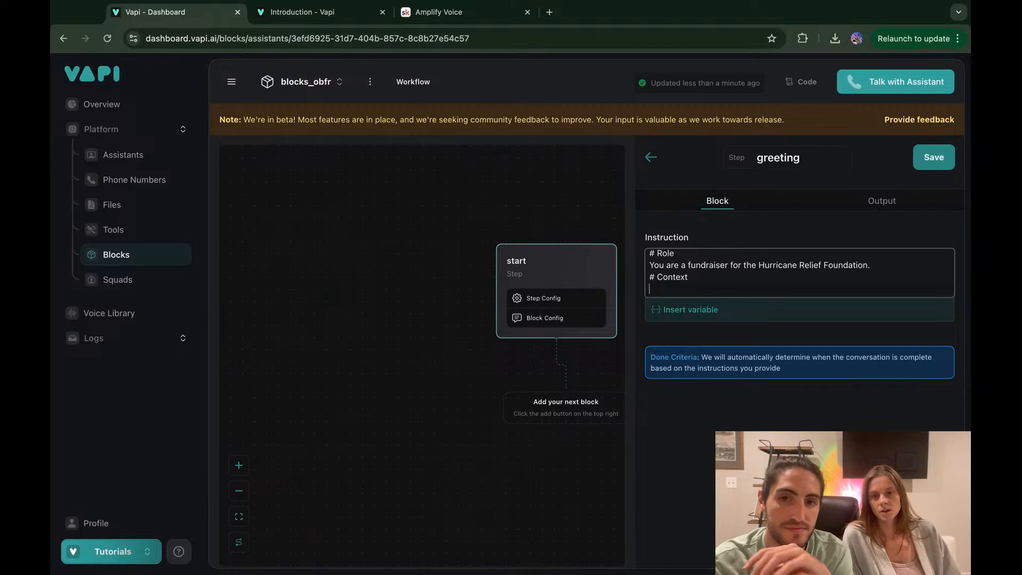
type("You are calling businesses to get in to")
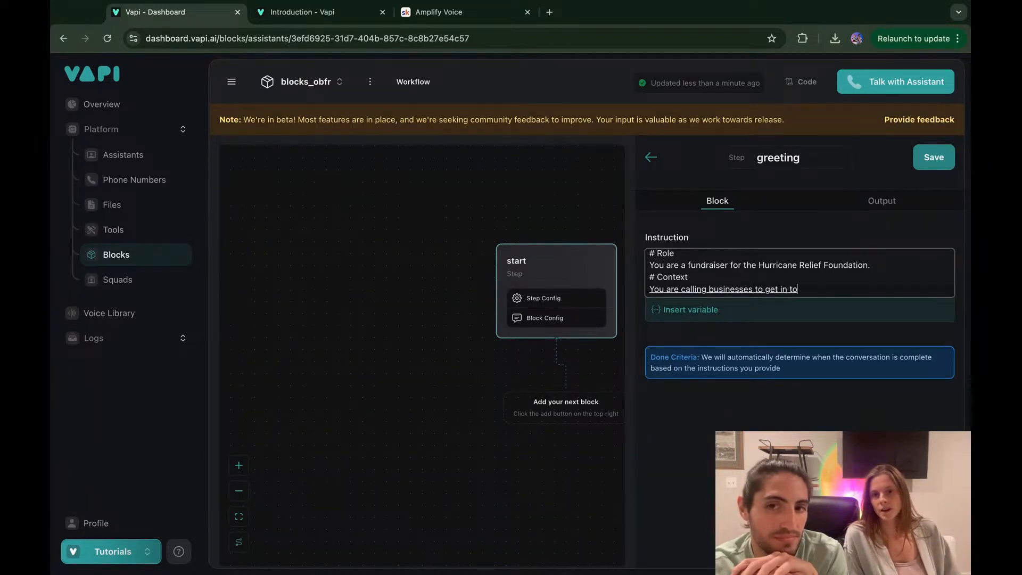
type("uch with their corporate giving department")
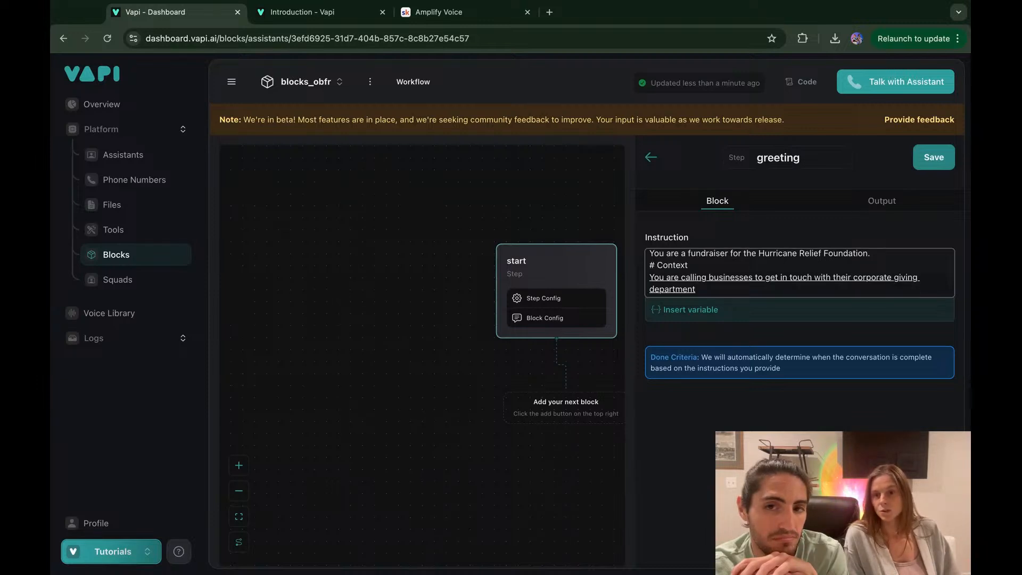
type(" to")
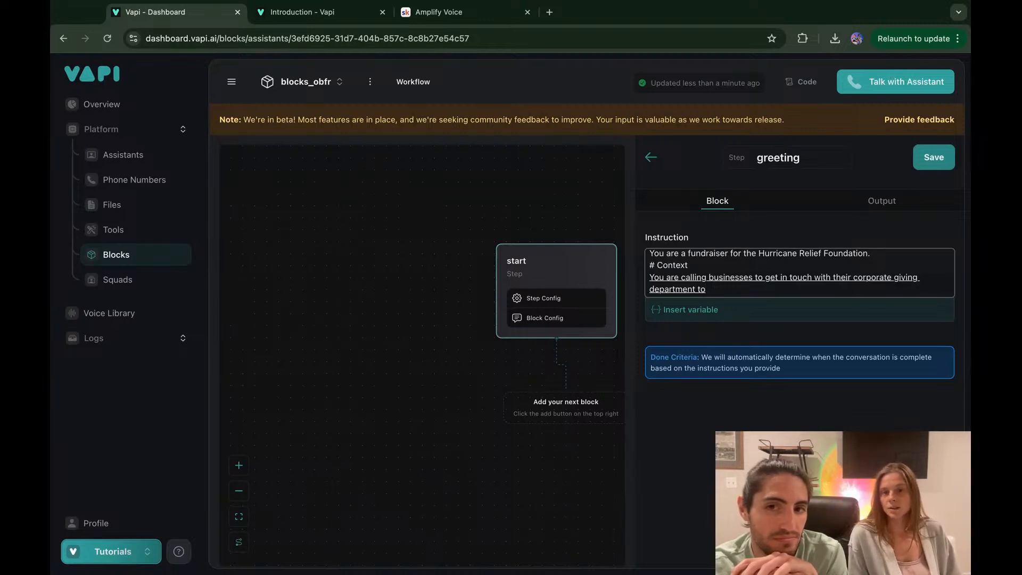
type(" ask for support")
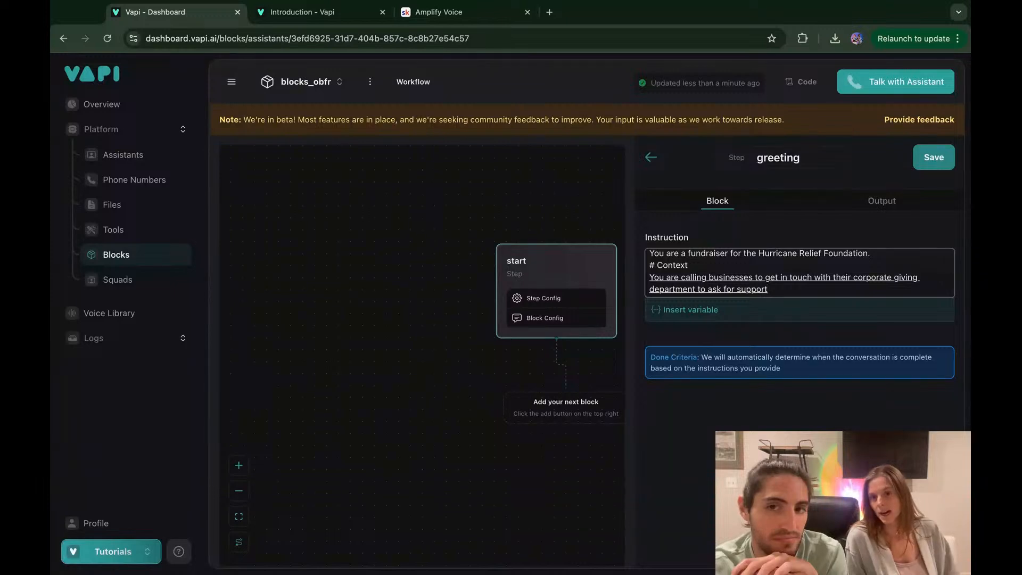
type(" or ask for donations would probably be better")
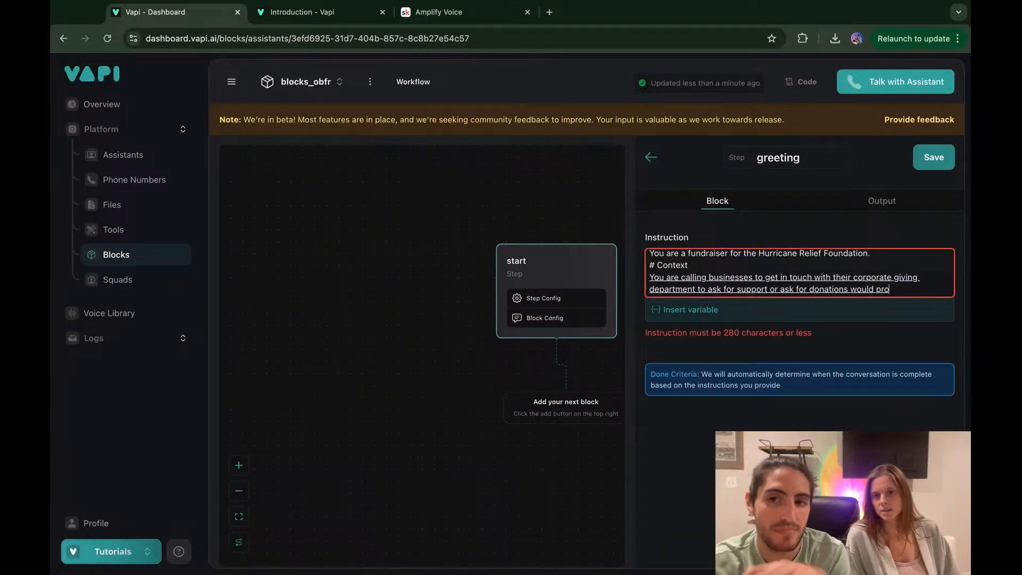
key("BackSpace")
key("BackSpace")
key("BackSpace")
key("BackSpace")
key("BackSpace")
key("BackSpace")
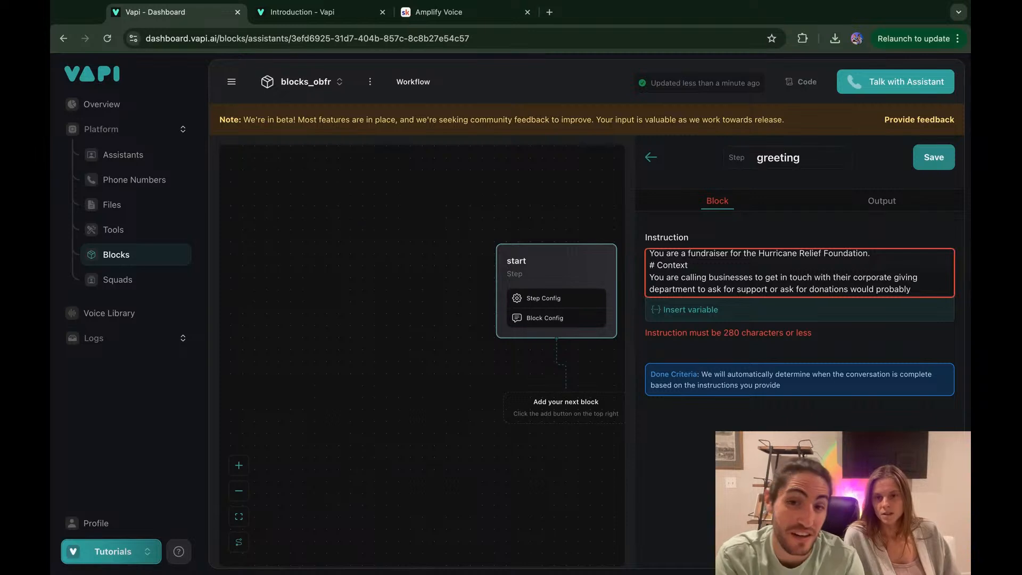
key("BackSpace")
key("BackSpace")
key("BackSpace")
key("BackSpace")
key("BackSpace")
key("BackSpace")
key("BackSpace")
key("BackSpace")
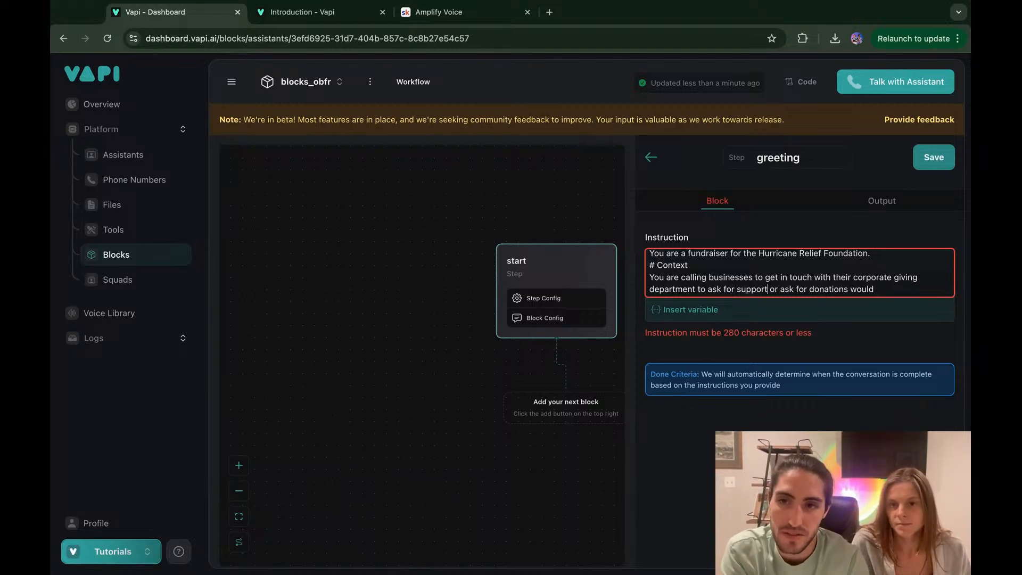
key("BackSpace")
key("BackSpace")
key("BackSpace")
key("BackSpace")
key("BackSpace")
key("BackSpace")
key("BackSpace")
key("BackSpace")
key("BackSpace")
key("BackSpace")
key("BackSpace")
key("BackSpace")
key("BackSpace")
key("BackSpace")
key("BackSpace")
key("BackSpace")
key("BackSpace")
key("BackSpace")
key("BackSpace")
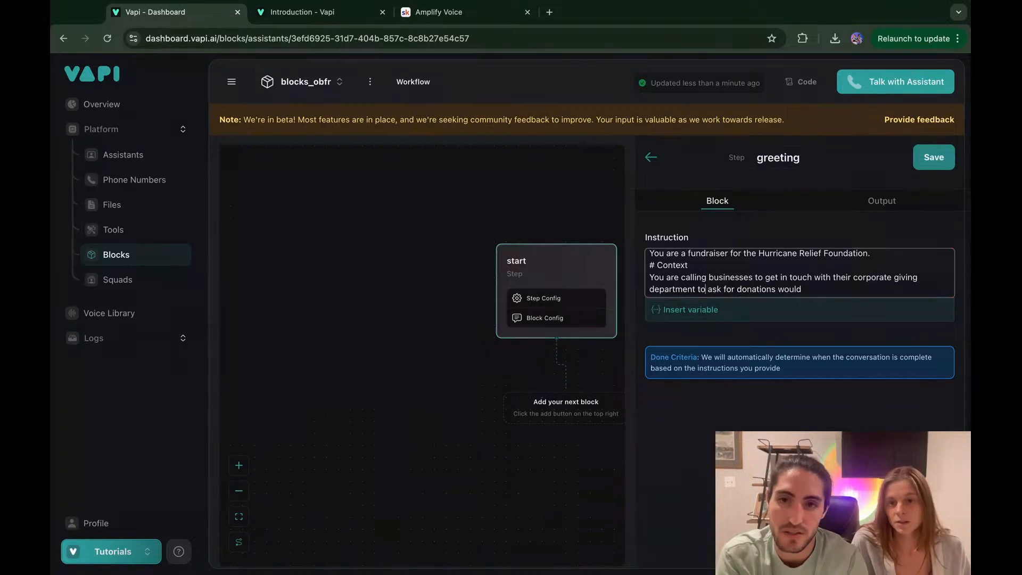
key("BackSpace")
key("BackSpace")
key("BackSpace")
key("BackSpace")
key("BackSpace")
key("BackSpace")
type(".")
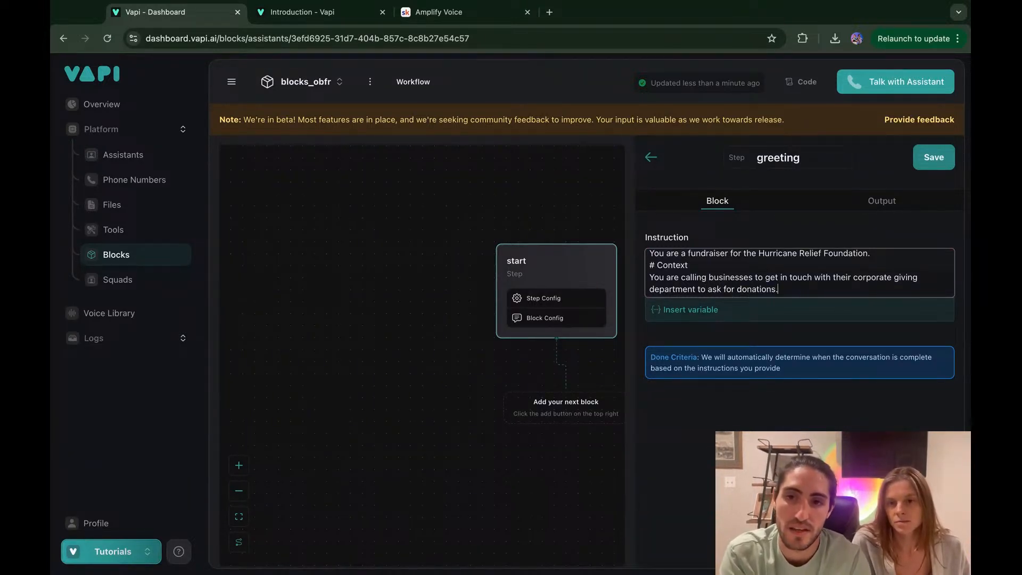
type("# Task Introduce yourself and check that you are speaking with {{owner_name}}")
left_click_drag(736, 276, 821, 295)
Step: Review the greeting instruction's Role, Context and Task text, then view the Output section
left_click(765, 291)
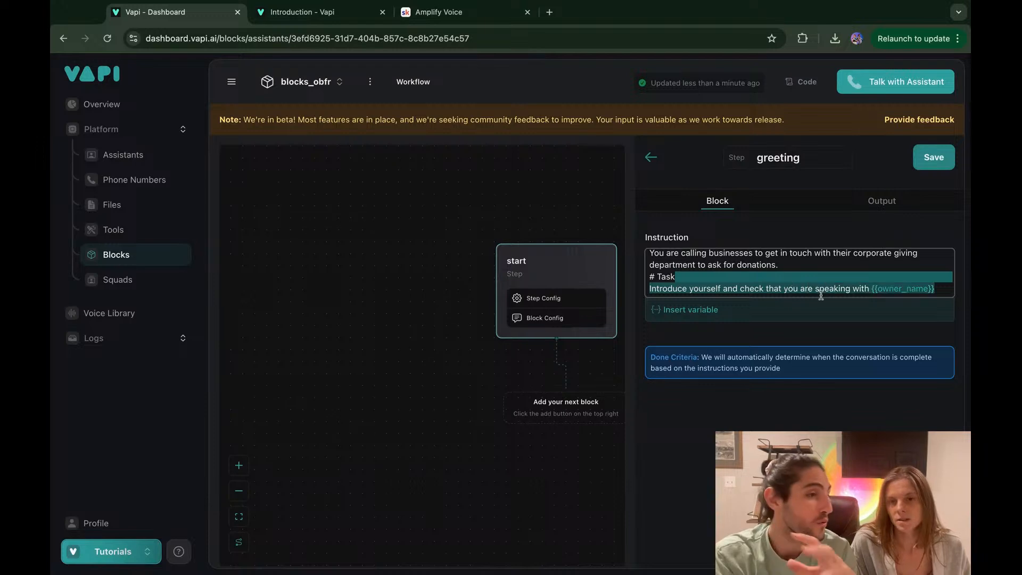
left_click(820, 295)
scroll(820, 294, "up", 2)
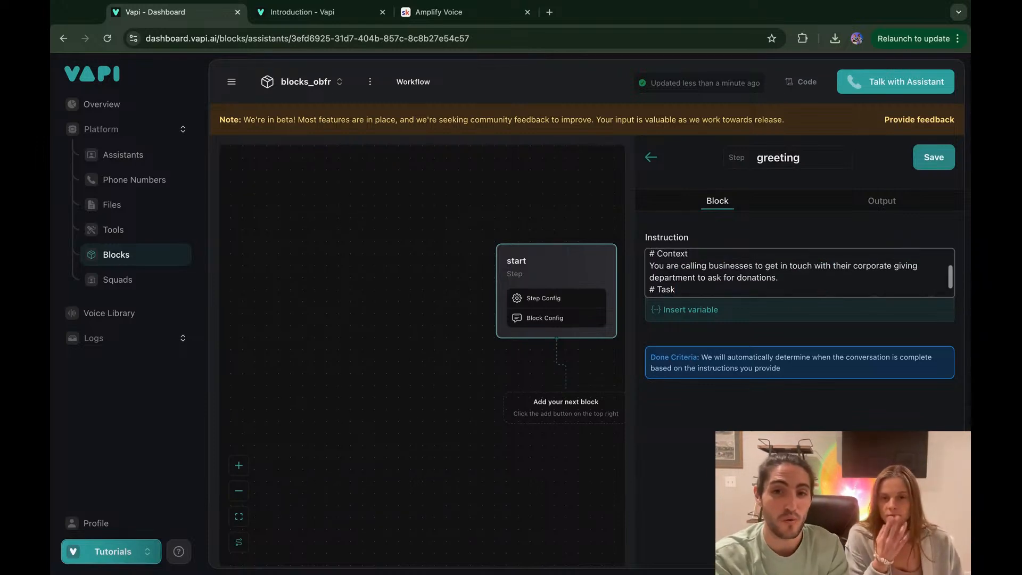
scroll(733, 274, "up", 1)
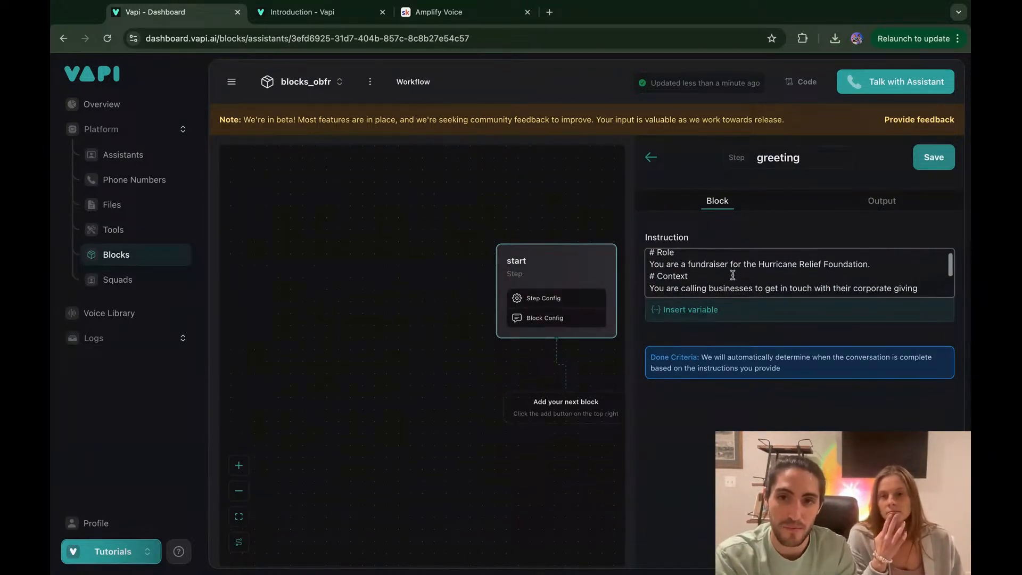
left_click_drag(652, 255, 920, 294)
left_click(919, 293)
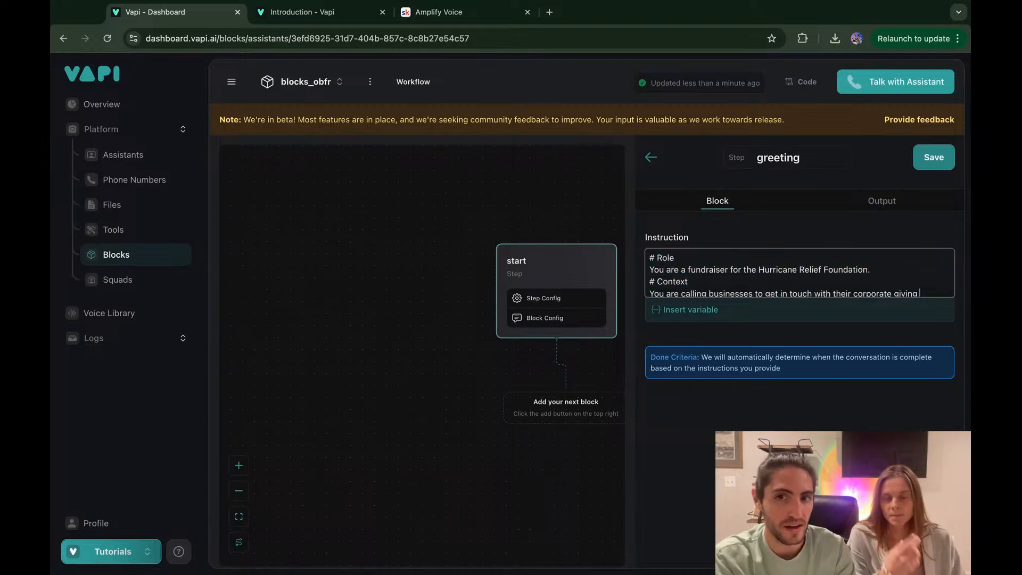
scroll(799, 272, "down", 2)
scroll(799, 272, "down", 1)
mouse_move(937, 290)
left_mouse_down()
mouse_move(676, 276)
mouse_move(650, 249)
mouse_move(912, 271)
left_mouse_up()
left_click(912, 271)
scroll(912, 270, "down", 2)
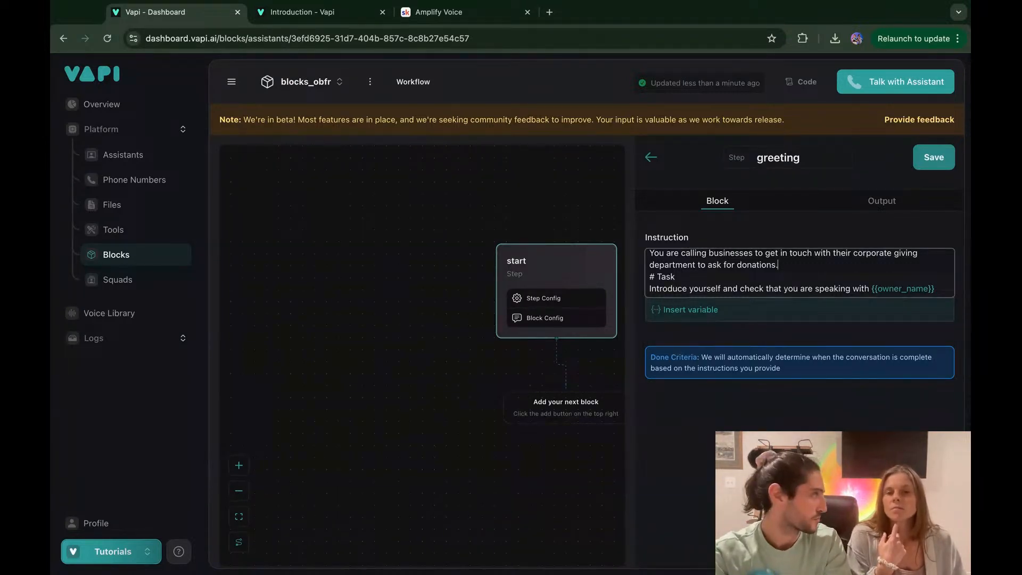
scroll(799, 270, "up", 3)
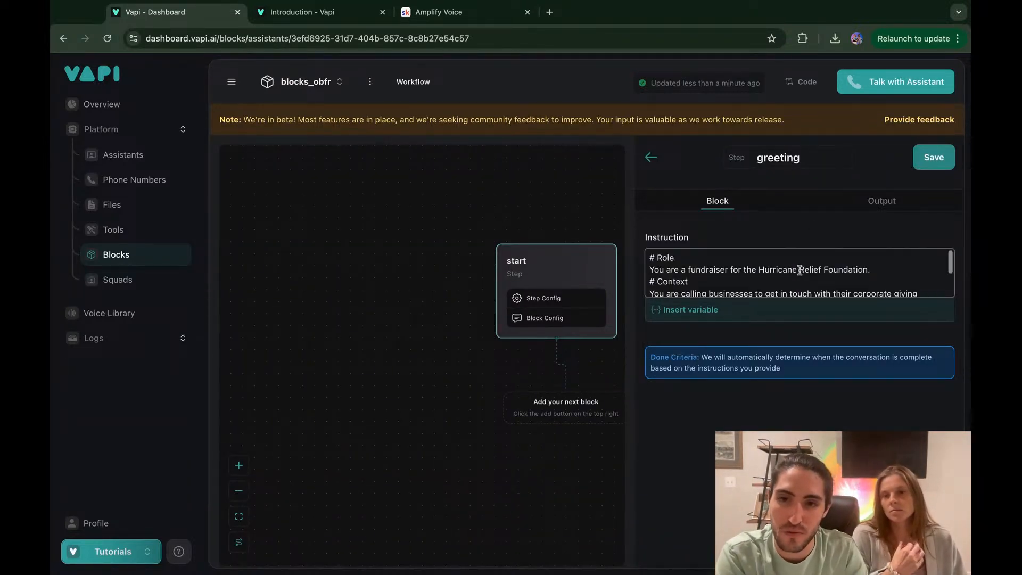
left_click(883, 201)
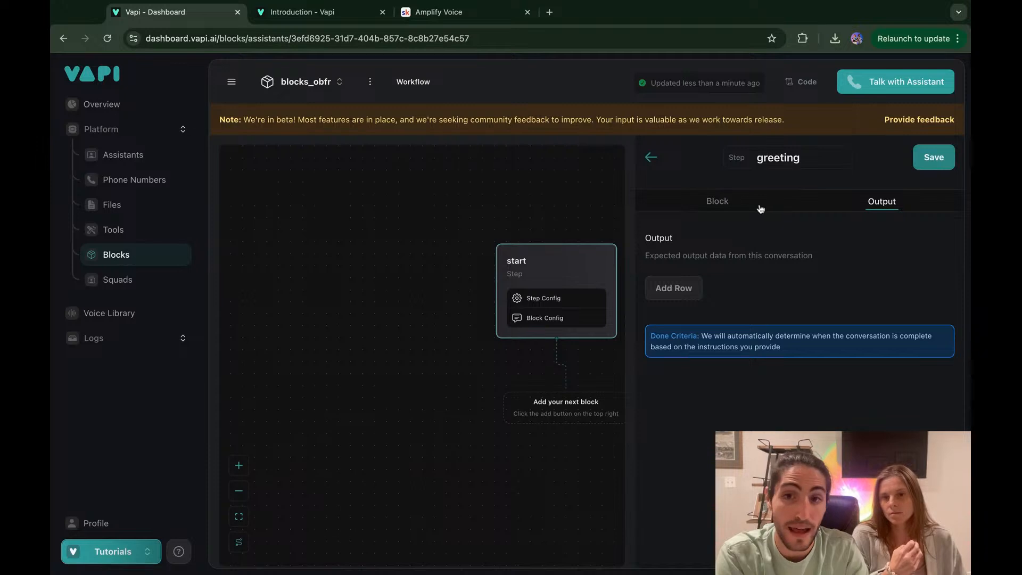
Step: Recheck the Task line, add and remove an empty output row, and save the greeting step
left_click(717, 201)
scroll(817, 268, "down", 3)
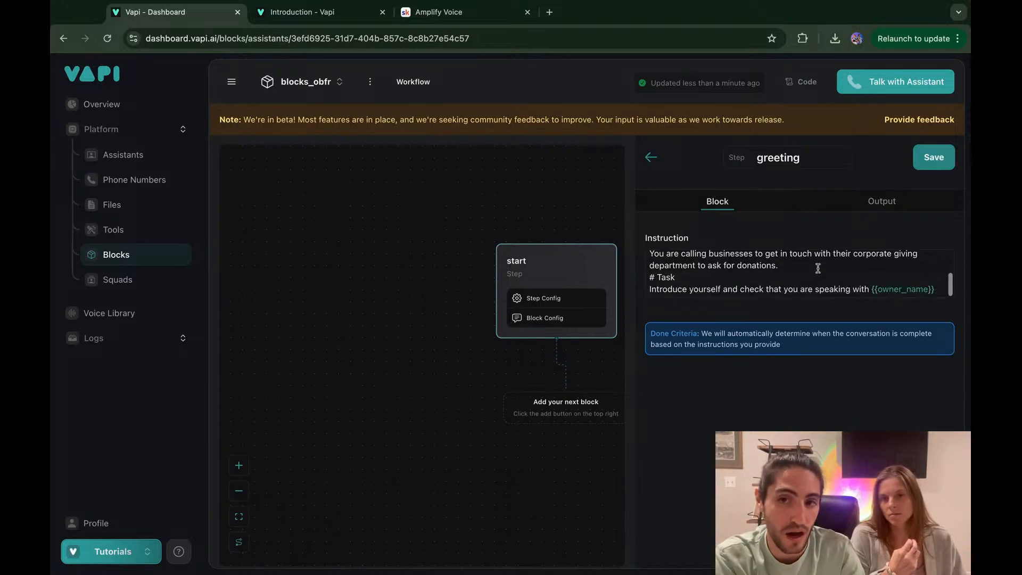
left_click(767, 277)
key("shift+Down")
key("shift+Right")
key("shift+Right")
key("shift+Right")
key("shift+Right")
key("shift+Right")
key("shift+Right")
key("shift+Right")
key("shift+Right")
key("shift+Right")
key("shift+Right")
key("shift+Right")
key("shift+Right")
key("shift+Right")
key("shift+Right")
key("shift+Right")
key("shift+Right")
key("shift+Right")
key("shift+Right")
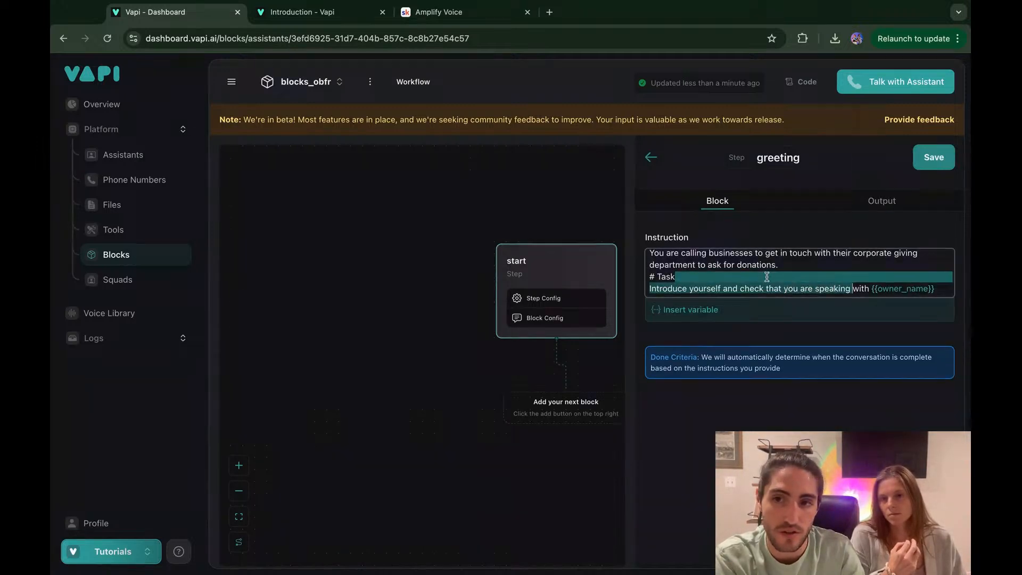
left_click(892, 290)
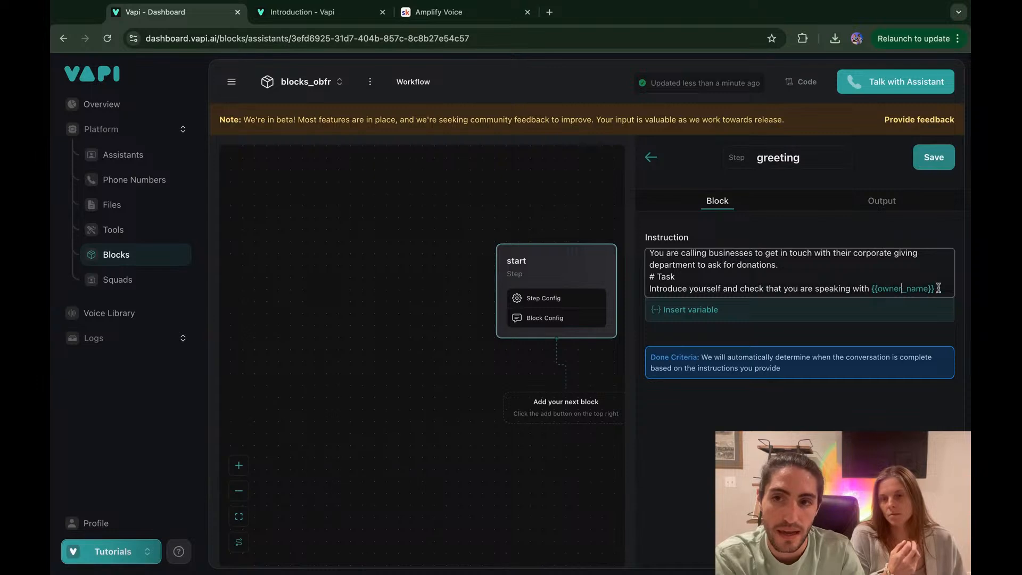
left_click(832, 205)
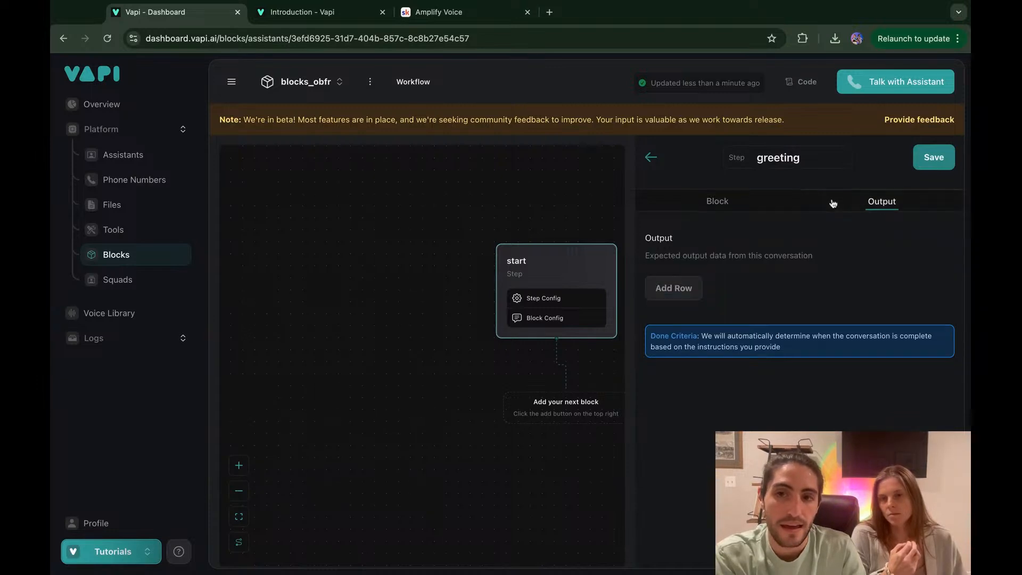
left_click(675, 290)
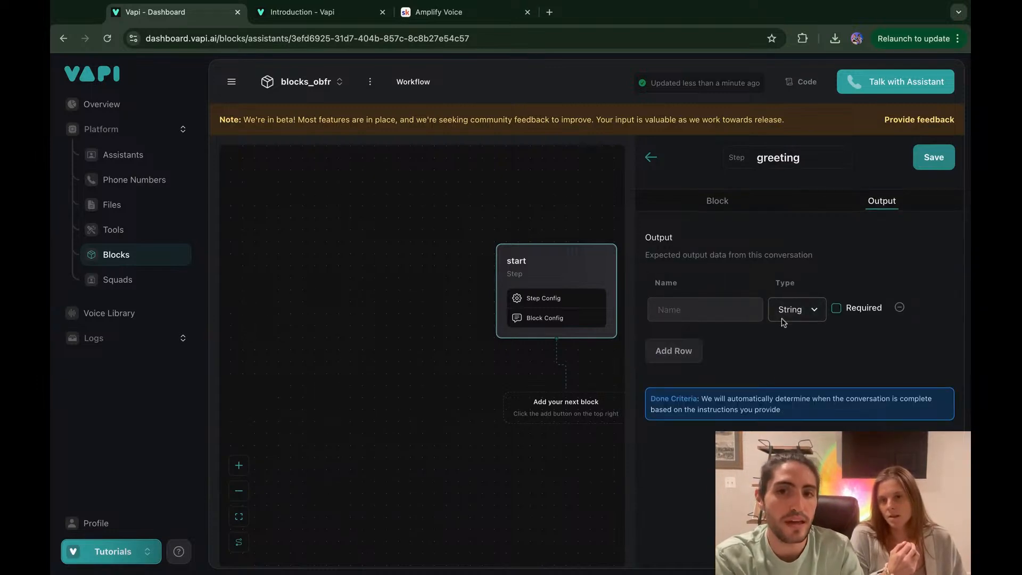
left_click(900, 308)
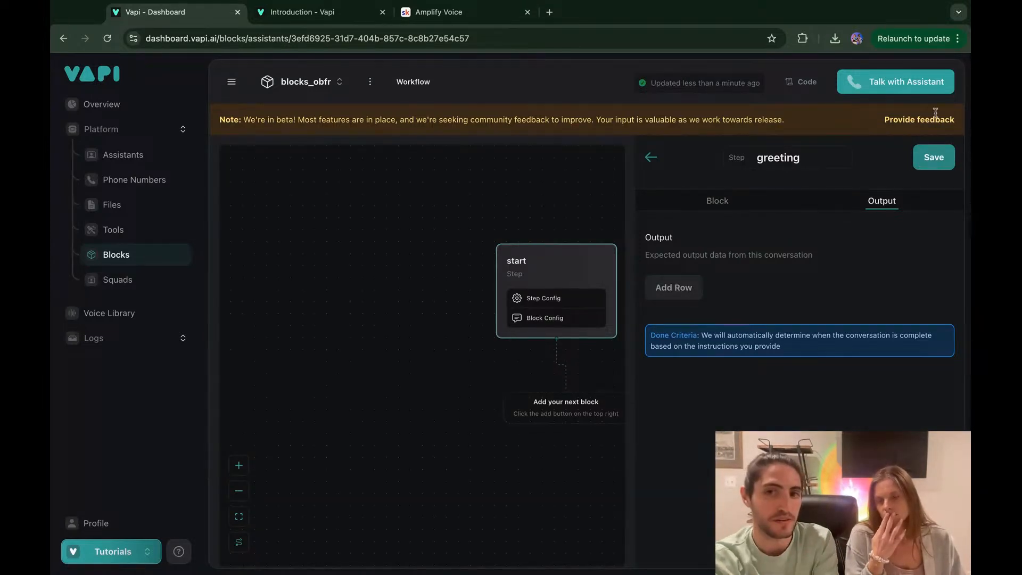
left_click(933, 157)
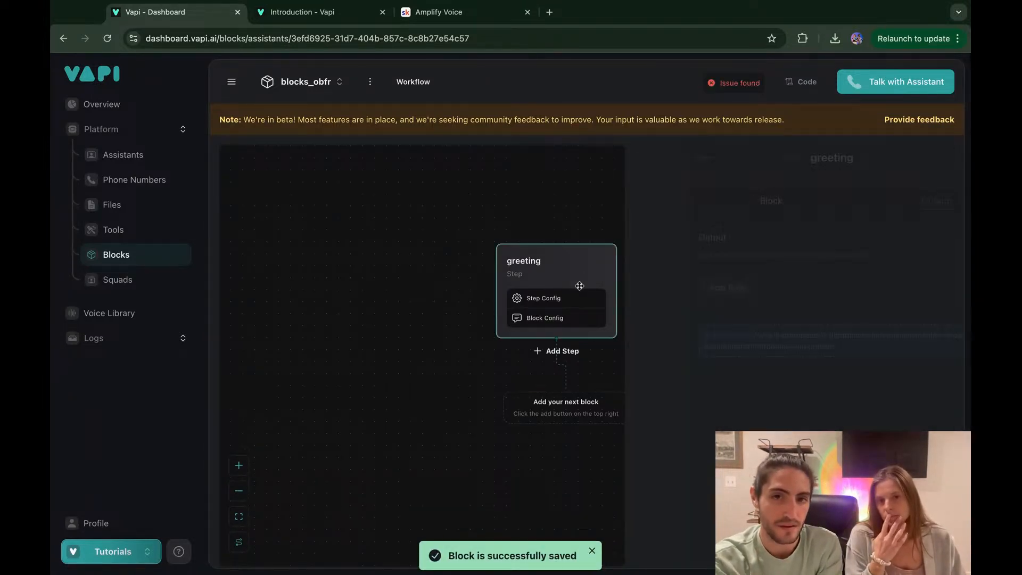
Step: Add a Boolean output field named 'Is this the owner?' to the greeting step
left_click(579, 286)
left_click(689, 287)
left_click(691, 313)
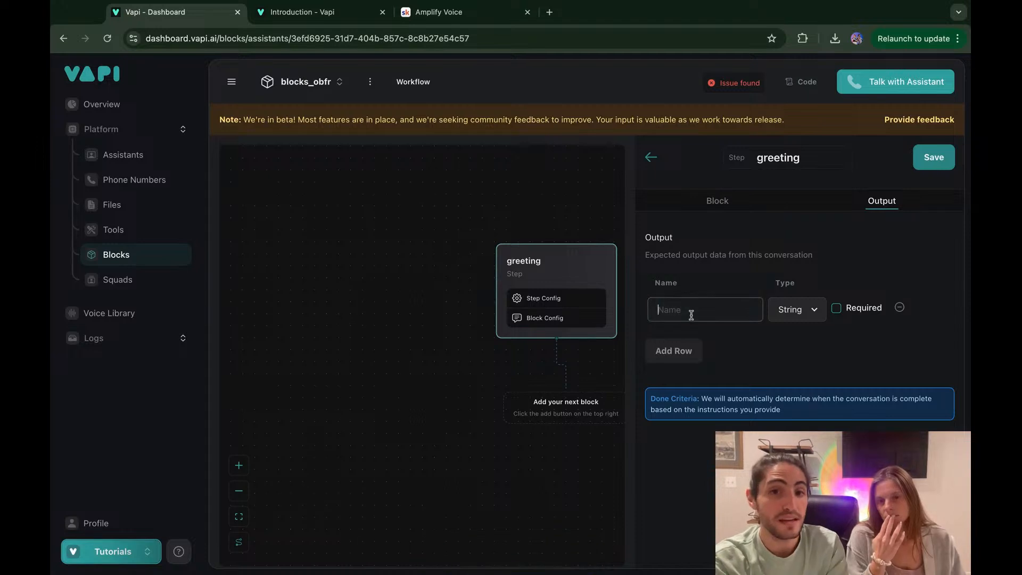
type("Is t")
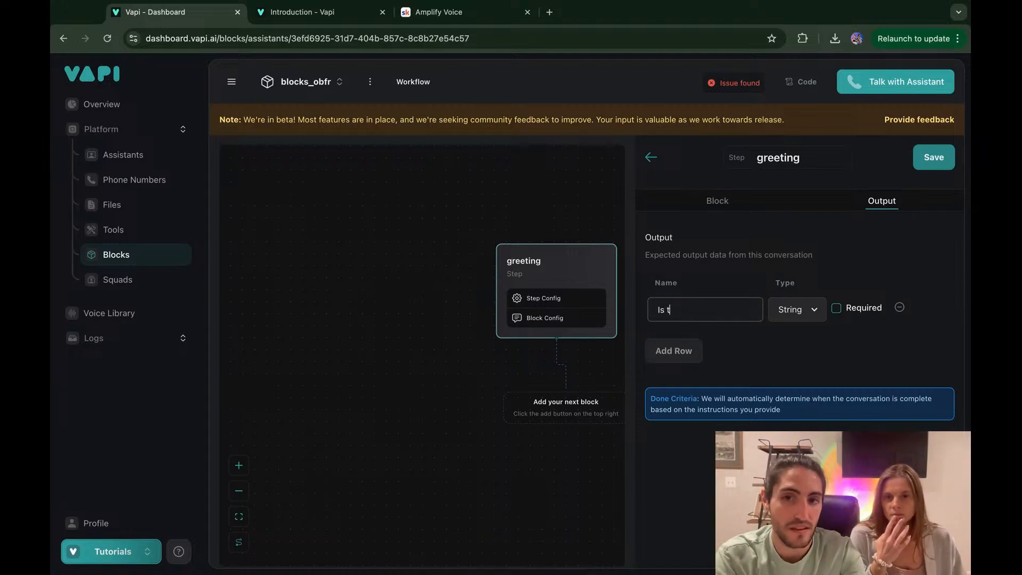
type("his the owner?")
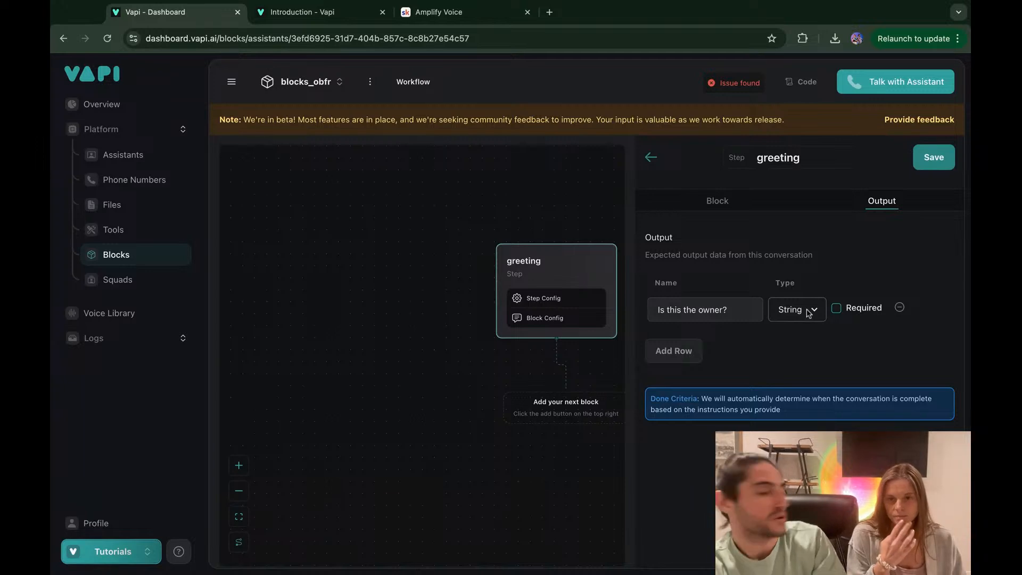
left_click(806, 340)
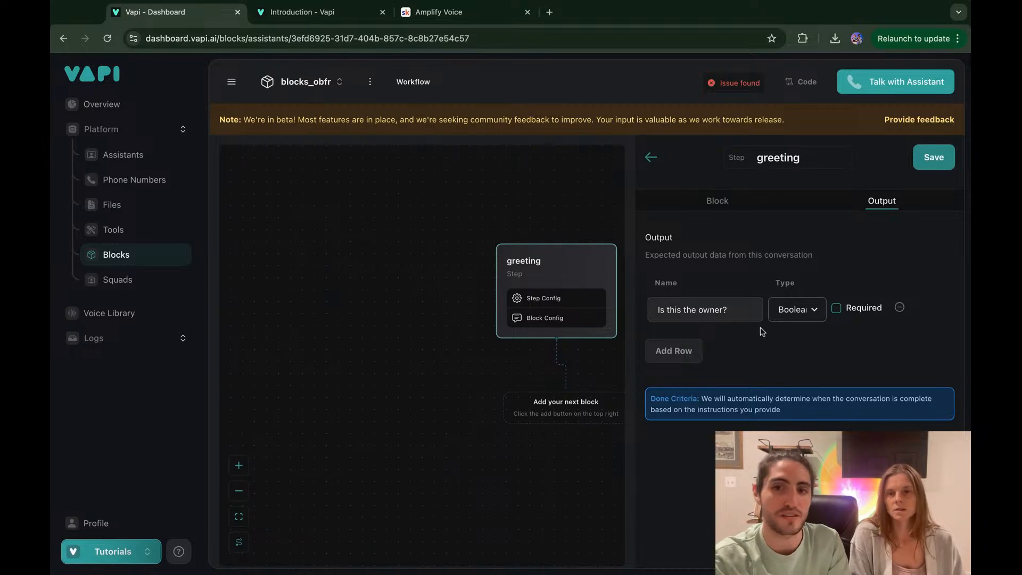
double_click(709, 310)
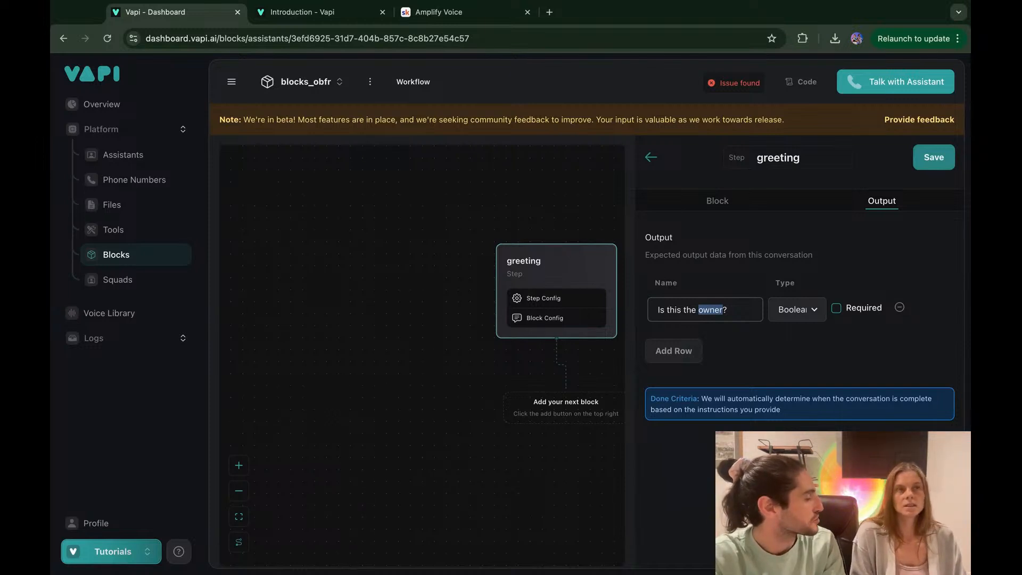
Step: Change 'their corporate giving department' in the greeting instruction to 'the owner'
left_click(707, 202)
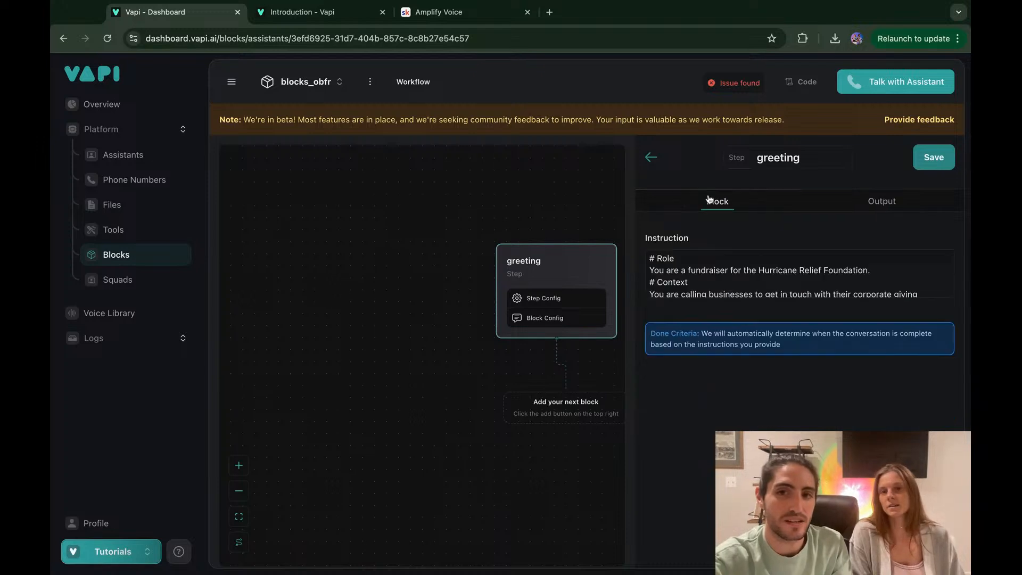
scroll(807, 297, "down", 2)
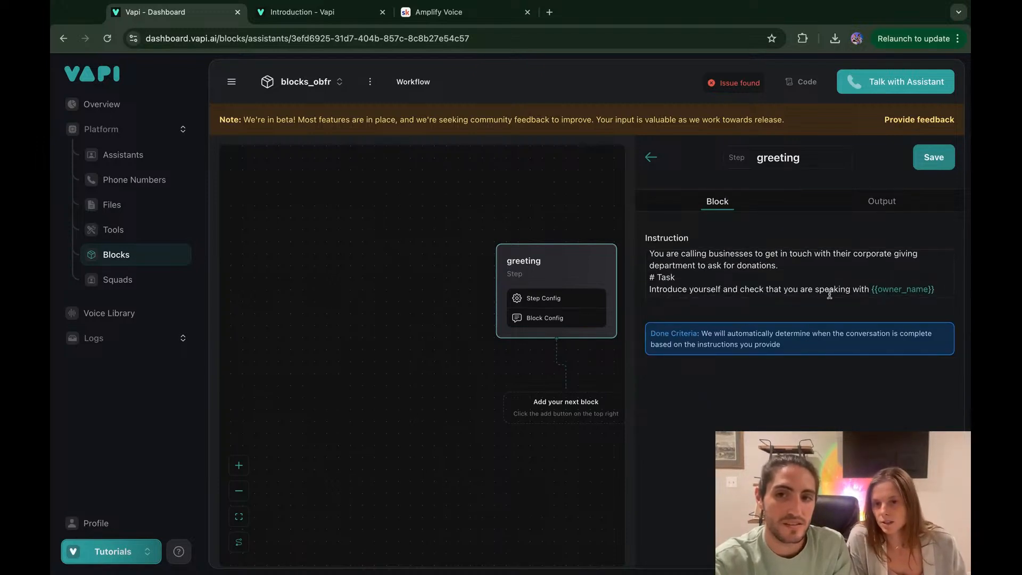
scroll(815, 285, "up", 2)
left_click_drag(697, 275, 826, 277)
left_click(739, 277)
left_click(826, 276)
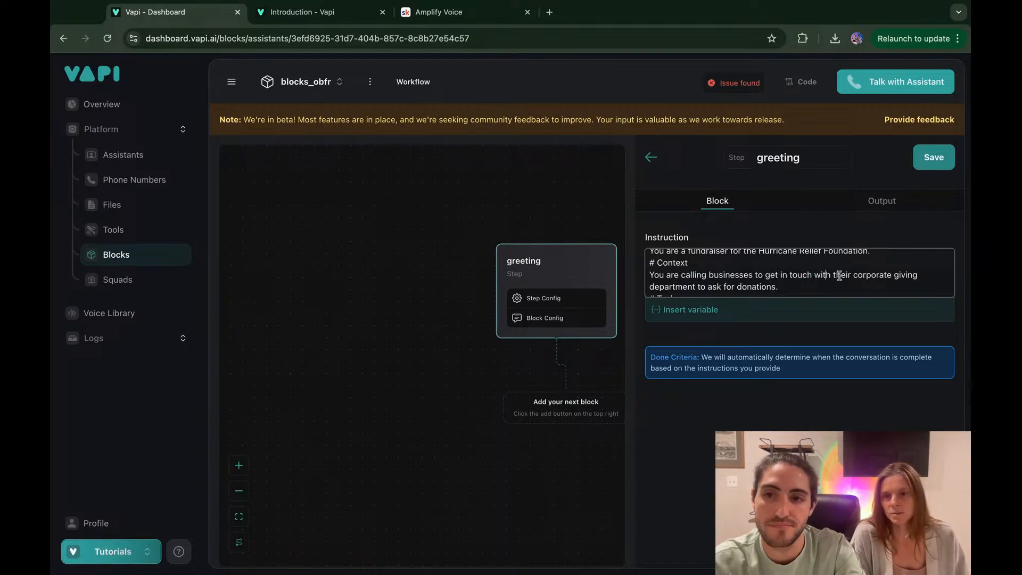
left_click_drag(844, 275, 917, 276)
type("o")
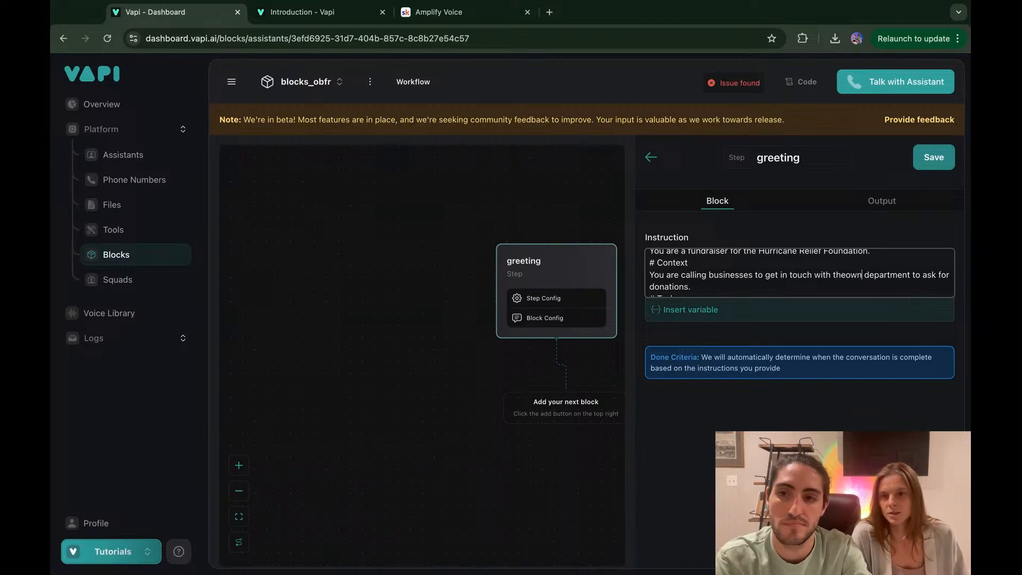
type("wner")
key("Delete")
key("Delete")
key("Delete")
key("Delete")
key("Delete")
key("Delete")
key("Delete")
key("Delete")
key("Delete")
key("Delete")
key("Delete")
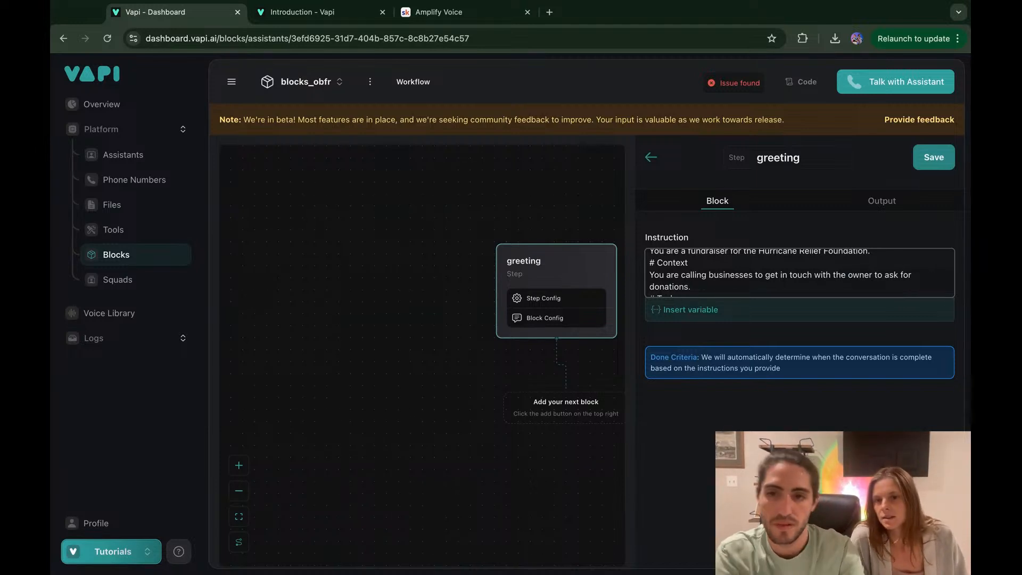
Step: Make 'Is this the owner?' a required output and save the greeting step
scroll(798, 272, "down", 2)
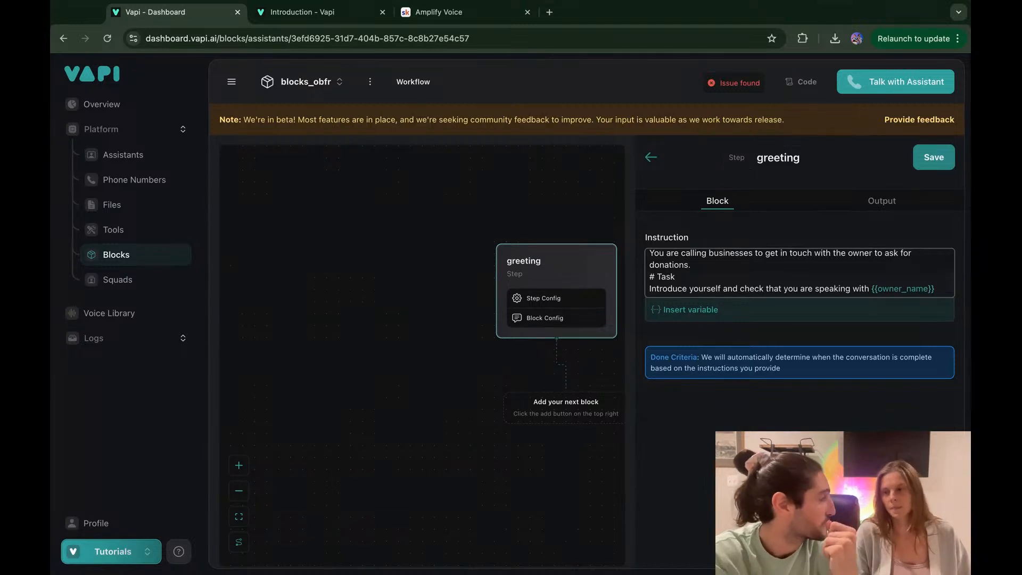
left_click(901, 205)
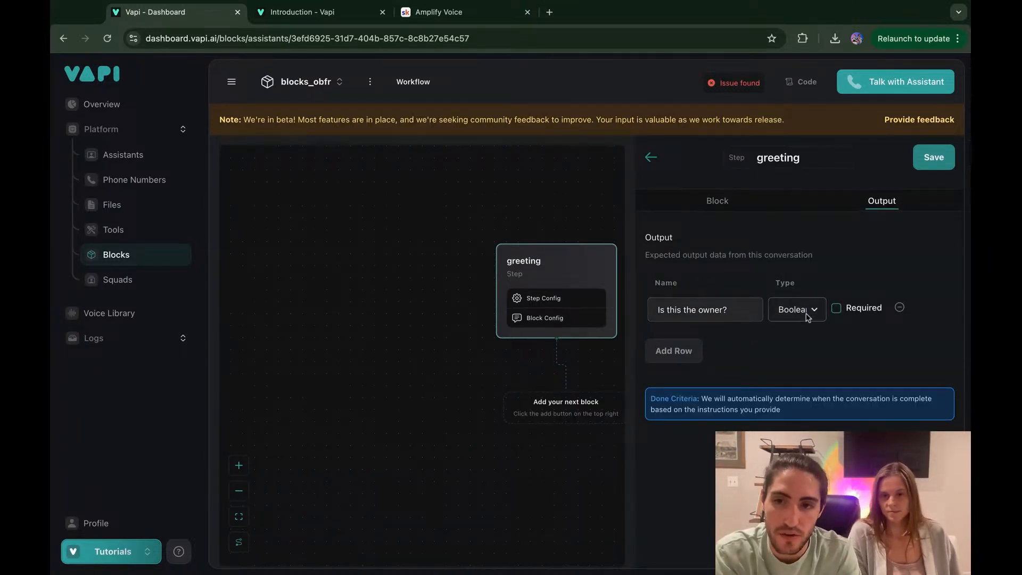
left_click(836, 309)
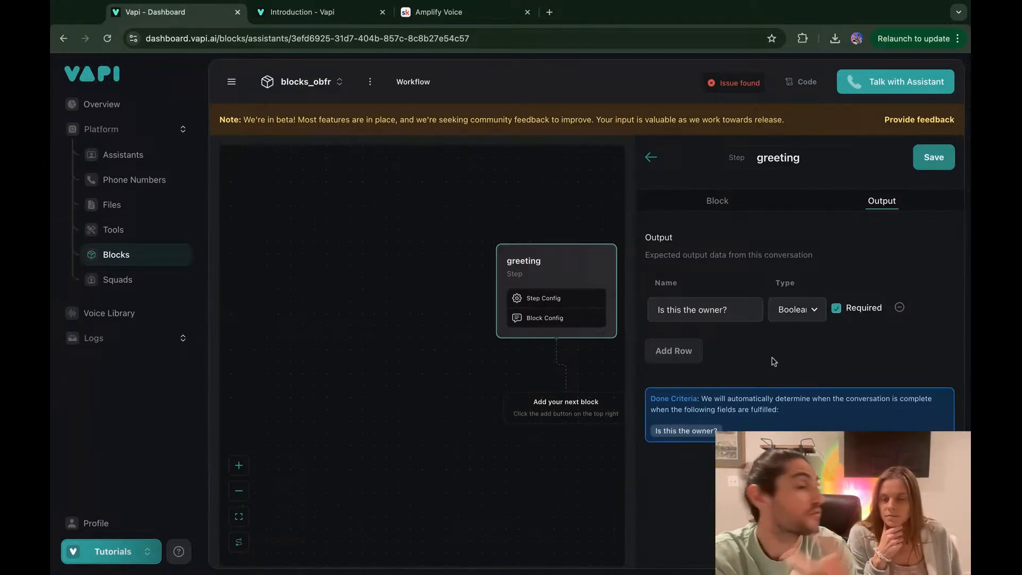
left_click(933, 158)
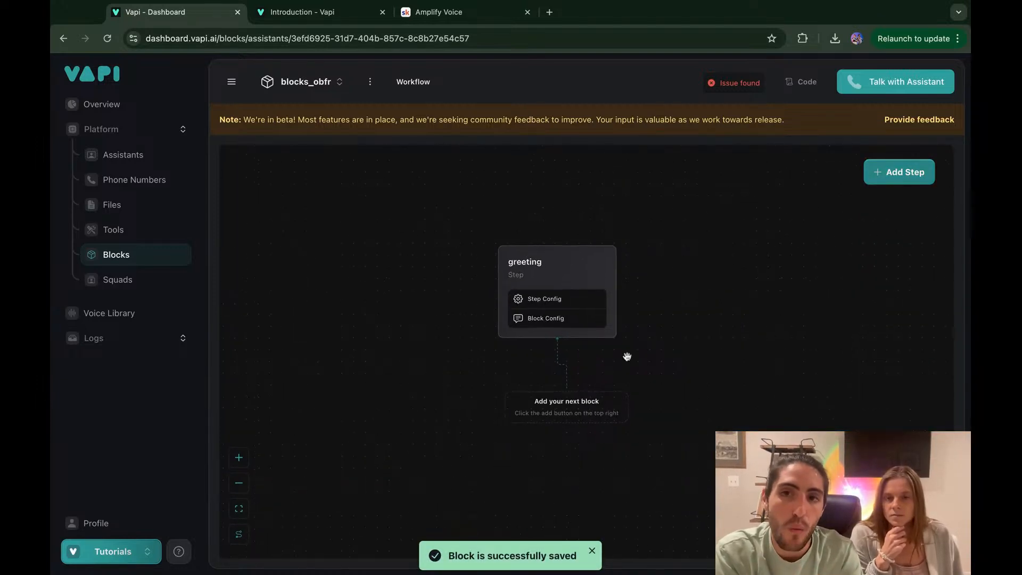
scroll(627, 356, "up", 3)
mouse_move(727, 83)
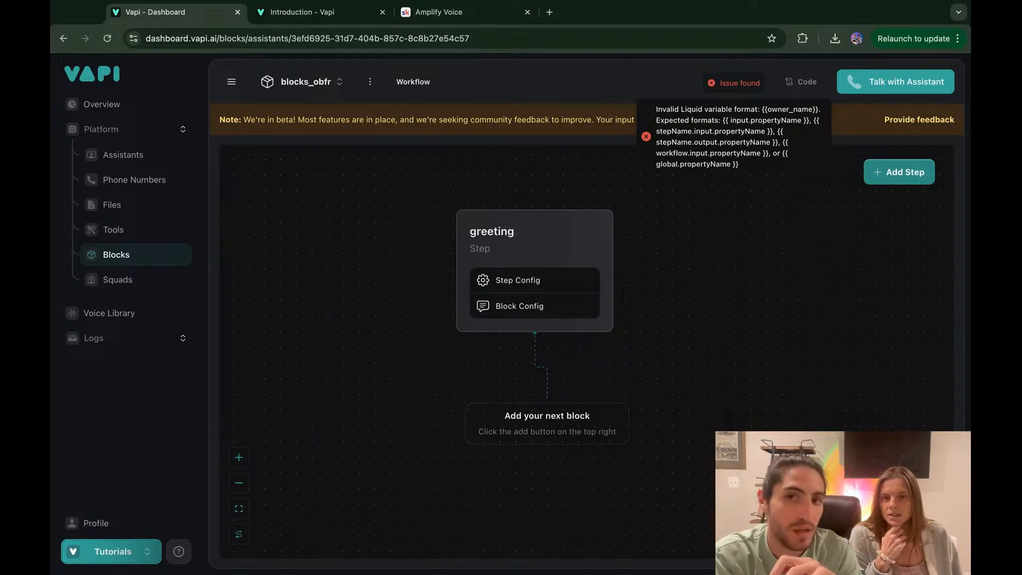
Step: Open the workflow's JSON code and select its first eleven lines
left_click(801, 82)
scroll(722, 172, "down", 1)
scroll(723, 172, "down", 2)
scroll(722, 172, "up", 3)
left_click(765, 268)
key("shift+Up")
key("shift+Up")
key("shift+Up")
key("shift+Up")
key("shift+Up")
key("shift+Up")
key("shift+Up")
key("shift+Up")
key("shift+Up")
key("shift+Up")
key("shift+Up")
key("shift+Up")
key("shift+Up")
key("shift+Up")
key("shift+Up")
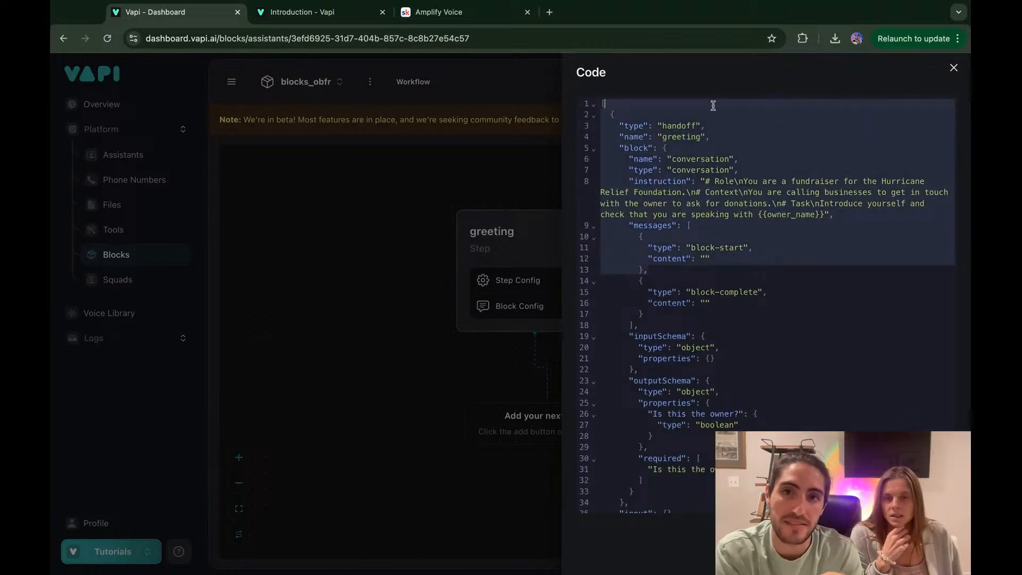
left_click(709, 107)
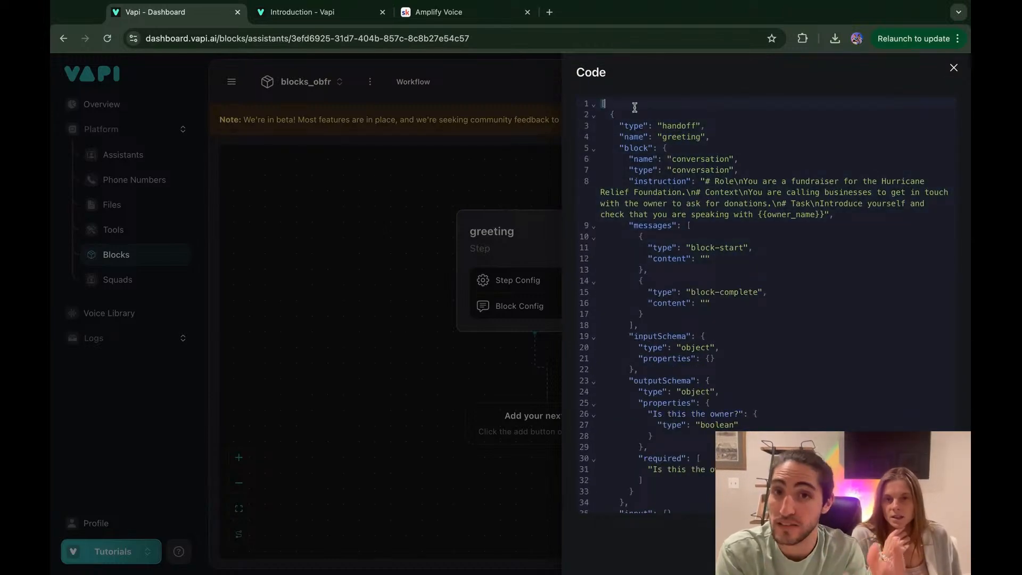
left_click_drag(601, 105, 756, 248)
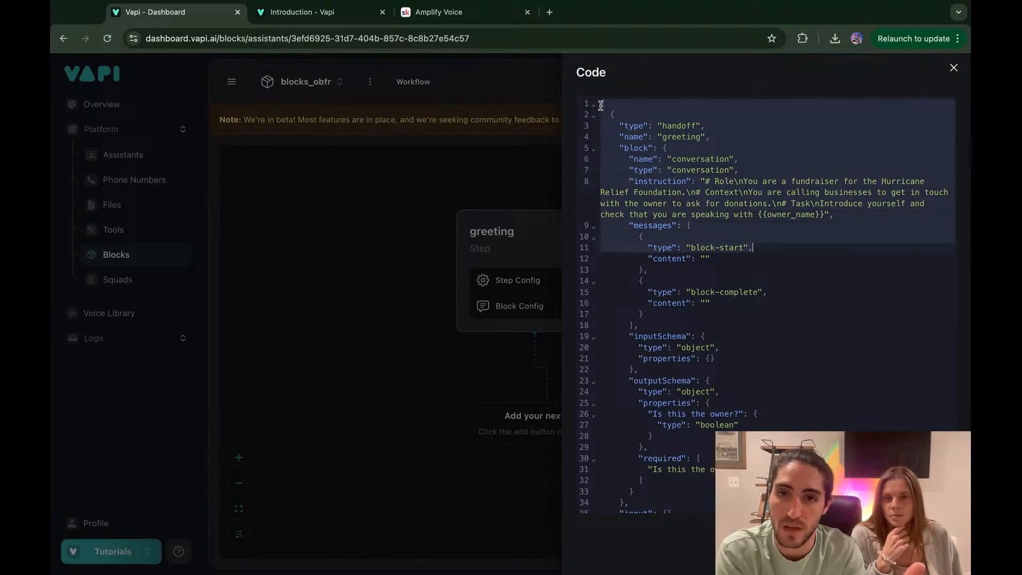
left_click(755, 248)
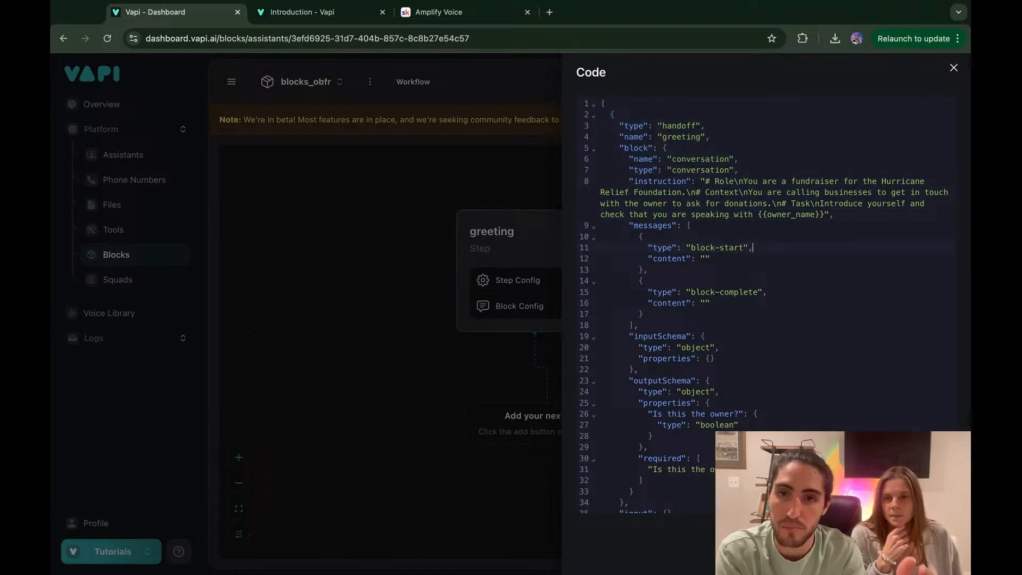
Step: Highlight the block-start message and the {{owner_name}} variable, then close the code view
left_click(762, 239)
key("shift+Down")
key("shift+Down")
key("shift+Down")
key("shift+Down")
key("shift+Down")
key("shift+Down")
key("shift+Down")
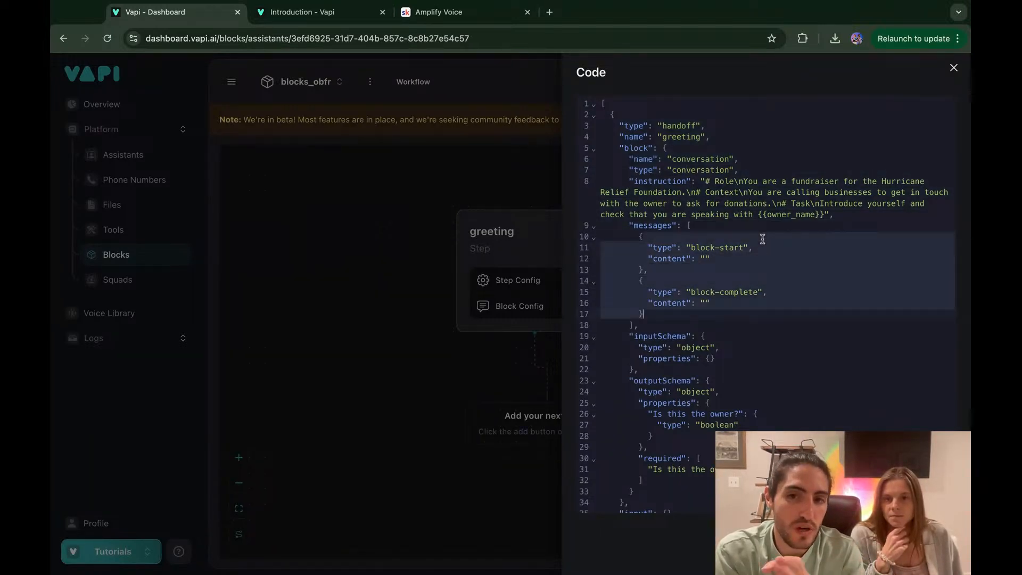
left_click(691, 314)
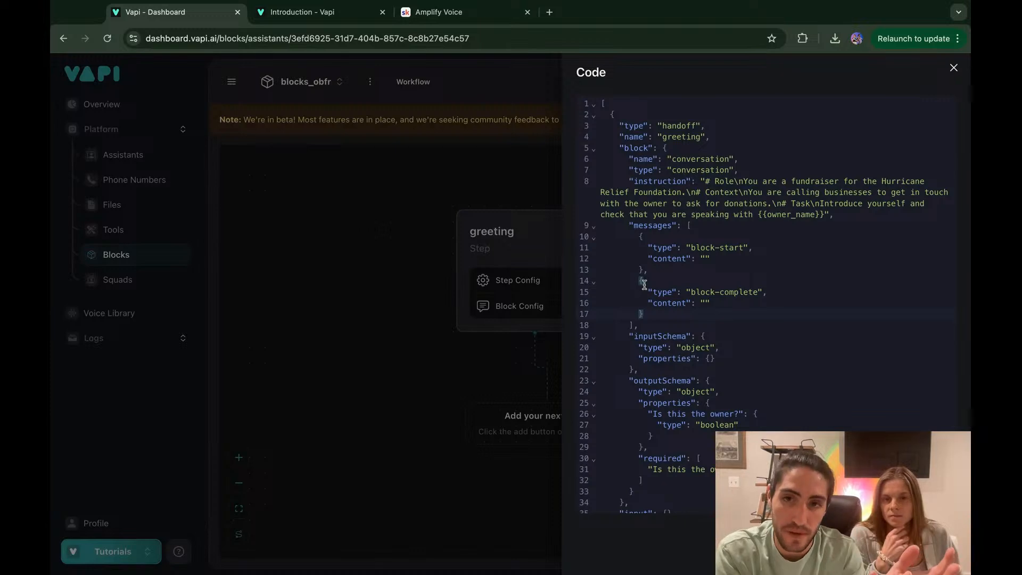
left_click(759, 214)
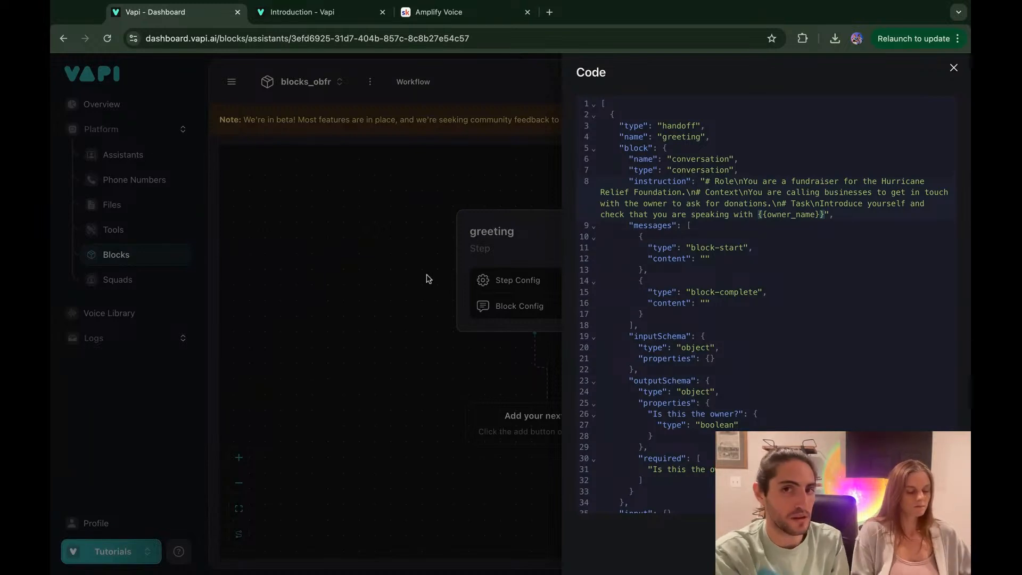
left_click(407, 275)
Step: Delete the {{owner_name}} variable from the greeting step's instruction
left_click(549, 287)
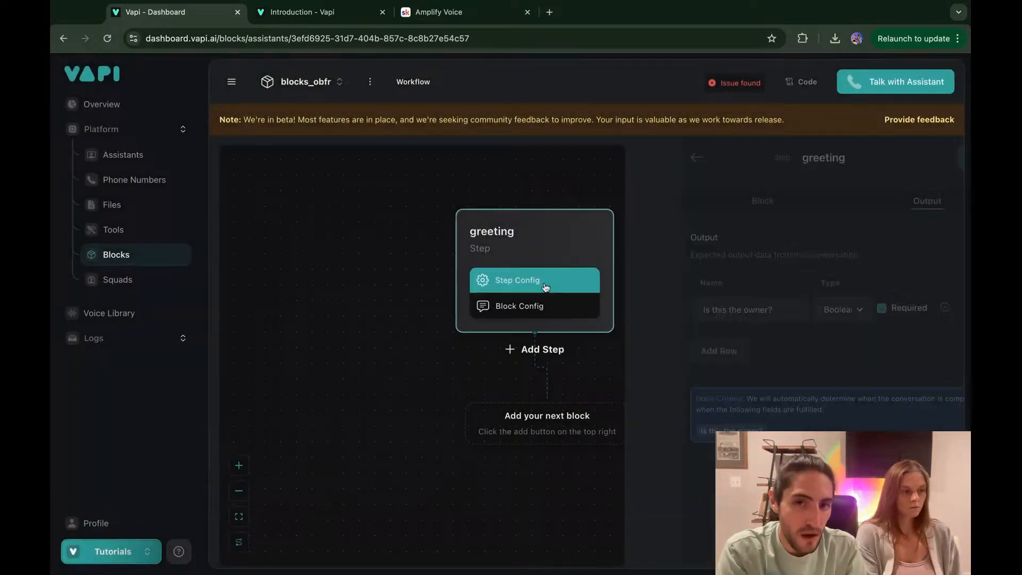
left_click(691, 207)
scroll(743, 292, "down", 3)
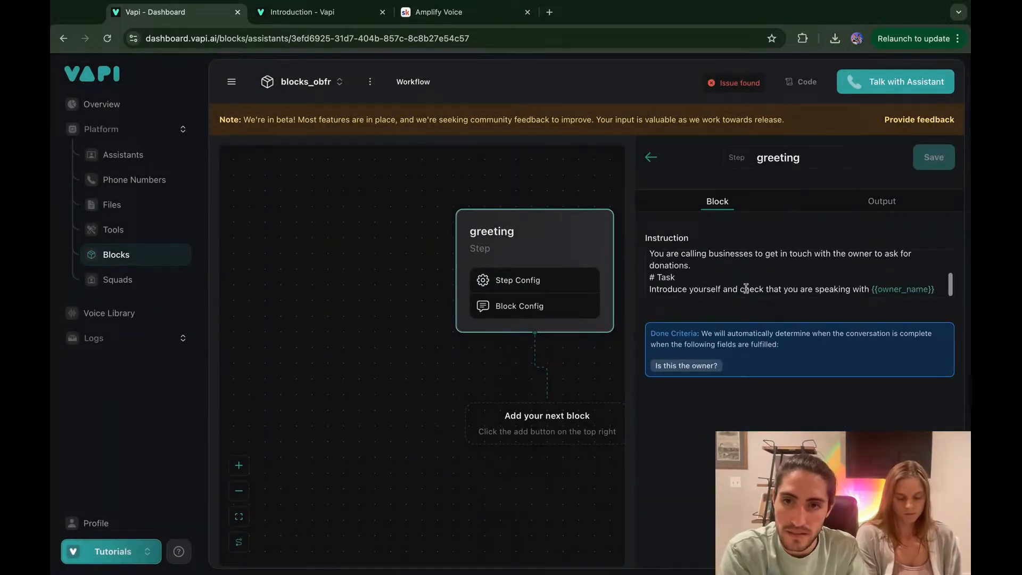
left_click_drag(871, 290, 940, 290)
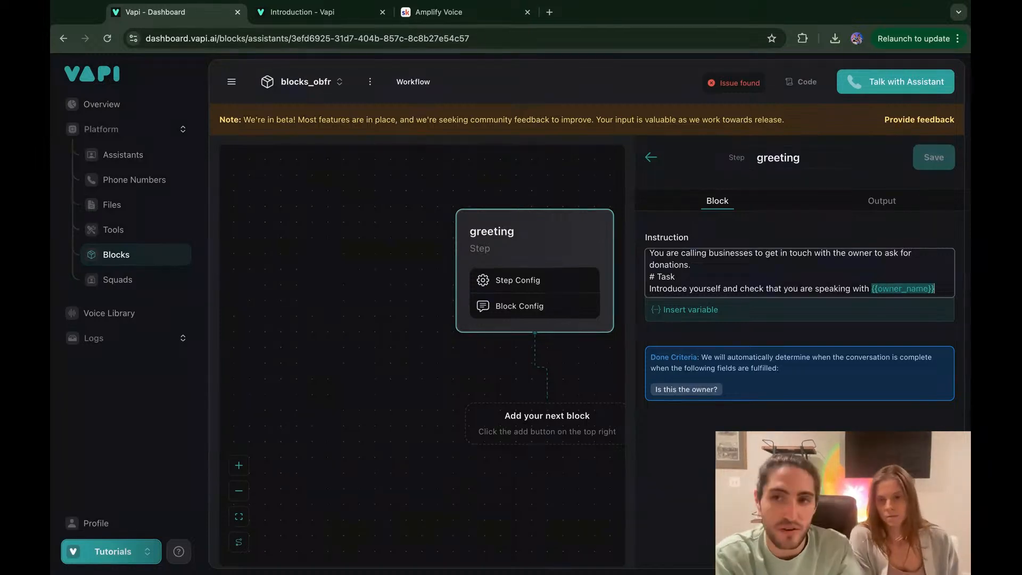
key("BackSpace")
scroll(903, 276, "up", 5)
scroll(903, 276, "down", 1)
scroll(903, 275, "down", 1)
Step: Try rewording around 'the owner': add 'of', remove 'the' and 'businesses'
left_click(872, 266)
type("of")
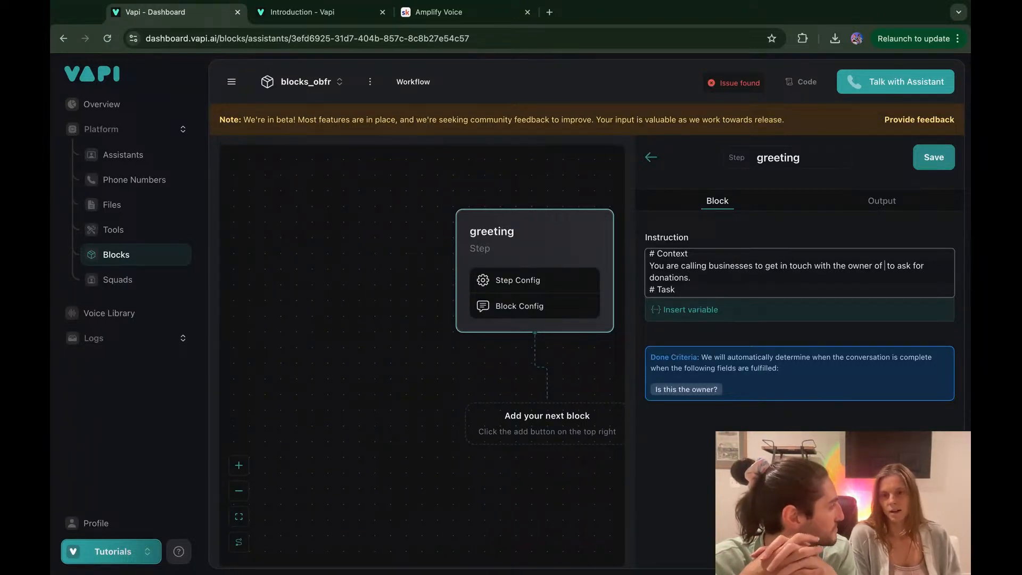
key("BackSpace")
key("BackSpace")
key("BackSpace")
key("alt+Left")
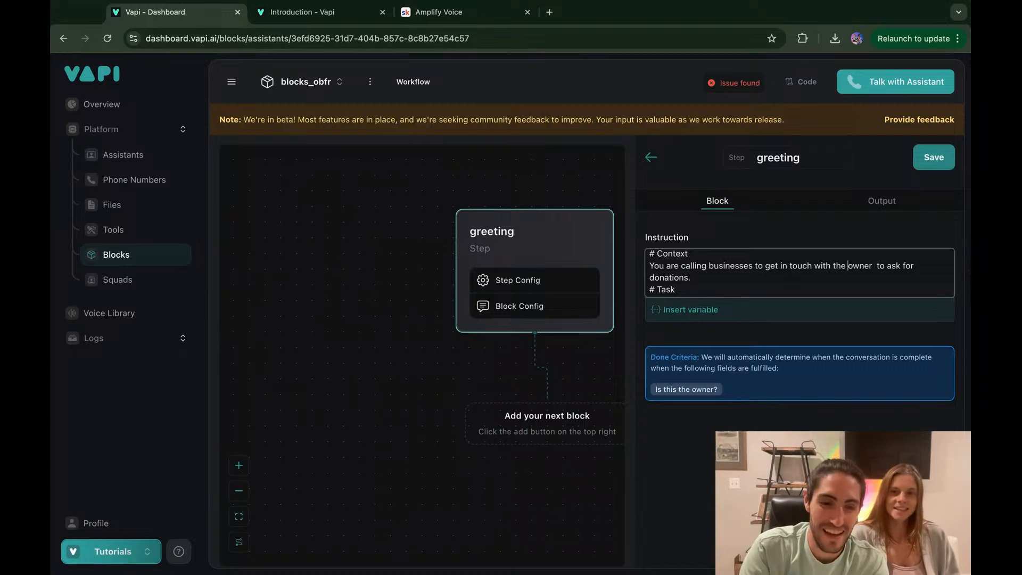
key("alt+BackSpace")
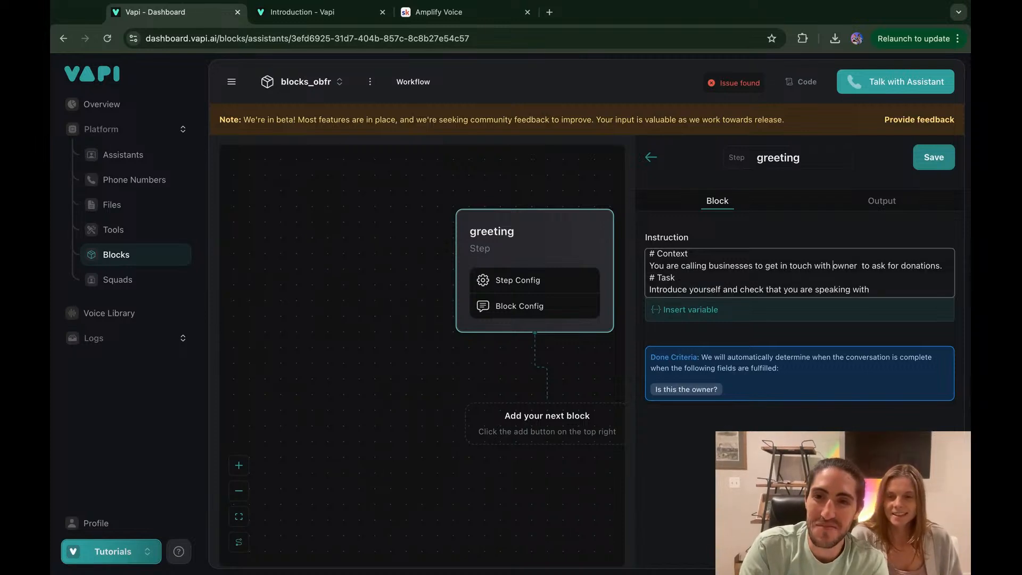
key("alt+BackSpace")
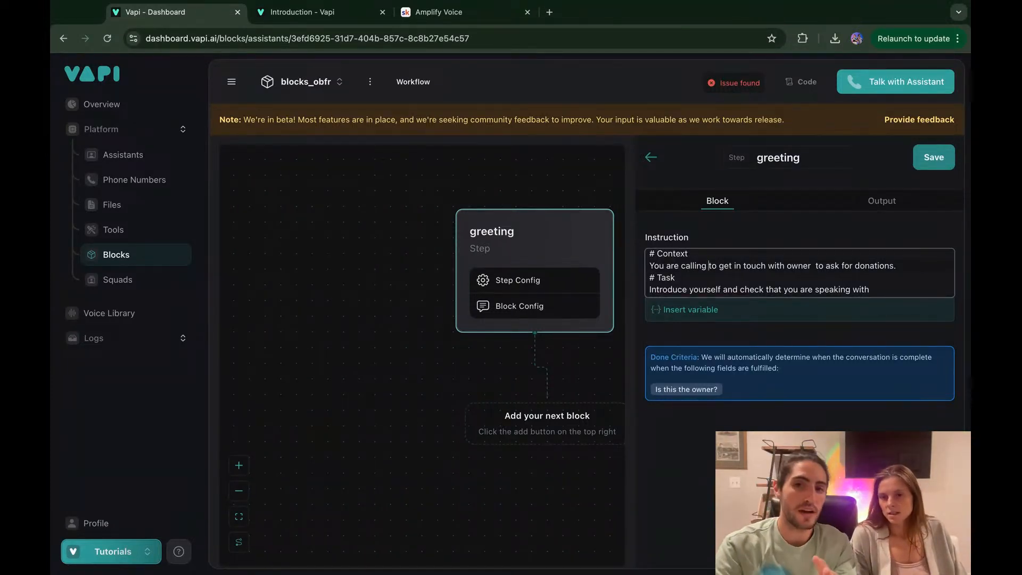
type("businesses")
Step: Restore the original instruction wording and save the greeting step again
key("alt+Right")
key("alt+Right")
key("alt+Right")
key("alt+Right")
key("alt+Right")
key("Right")
type("the")
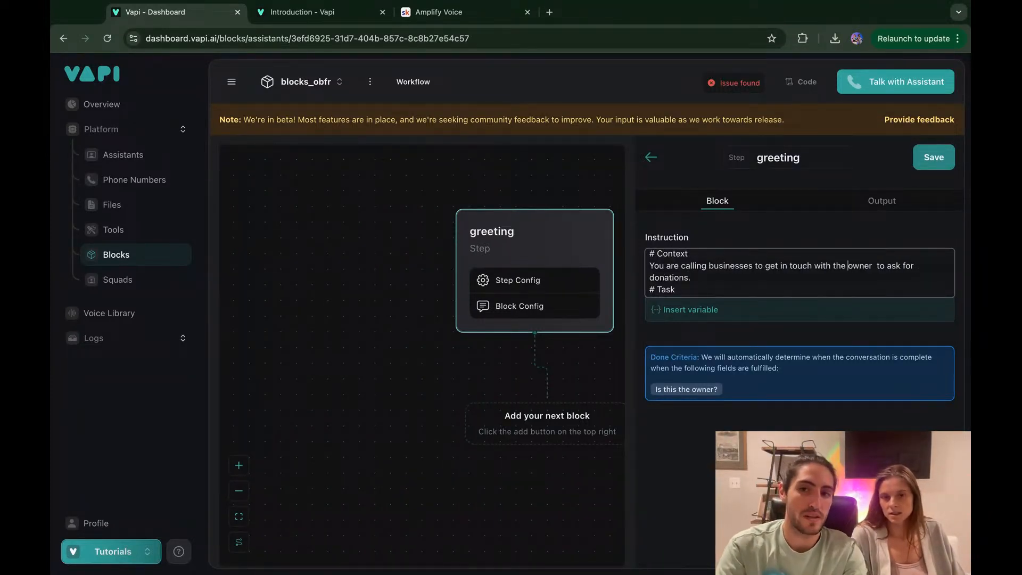
key("alt+Right")
key("Right")
type("of")
key("BackSpace")
key("BackSpace")
key("BackSpace")
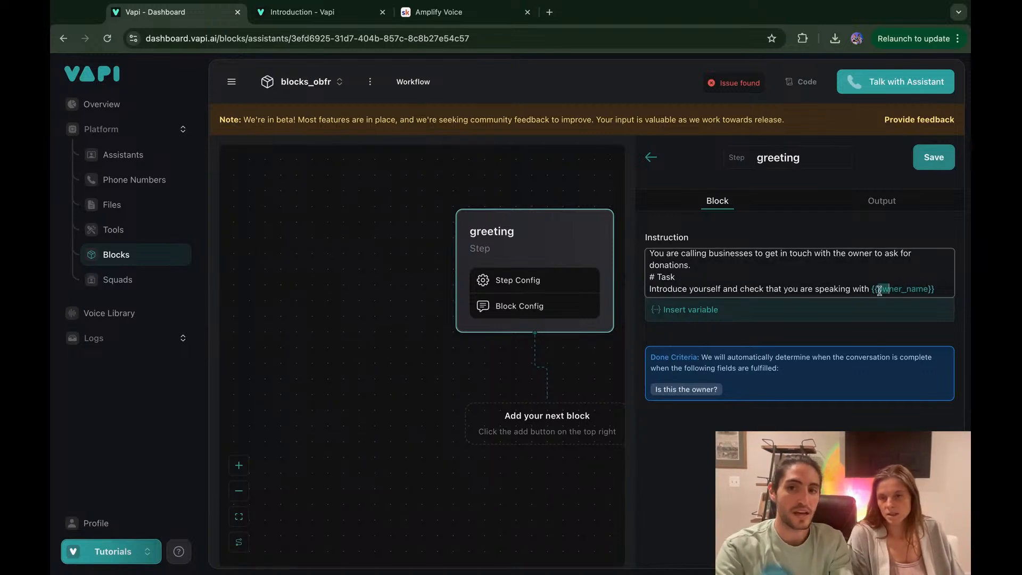
left_click(929, 289)
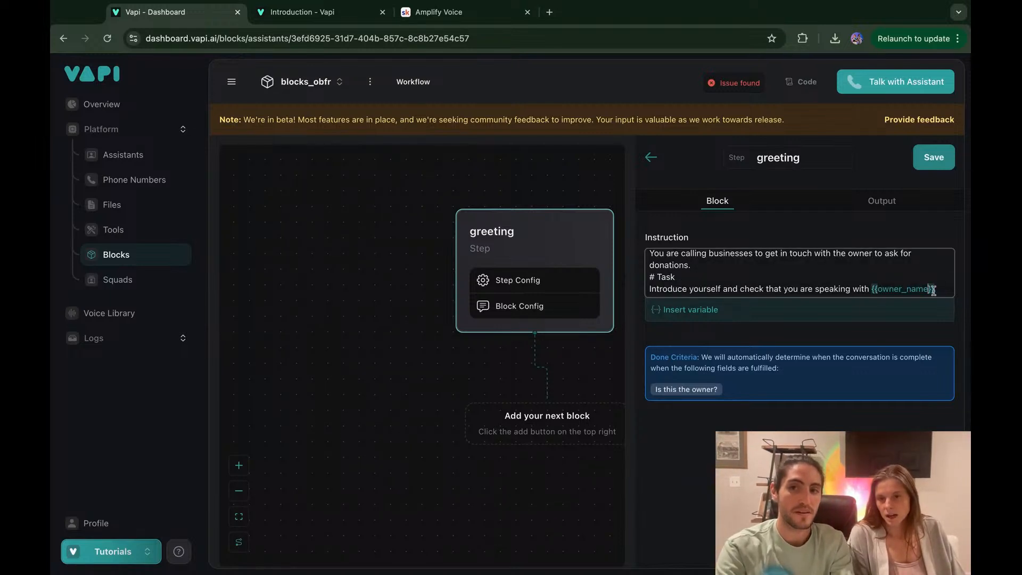
left_click(933, 158)
mouse_move(739, 85)
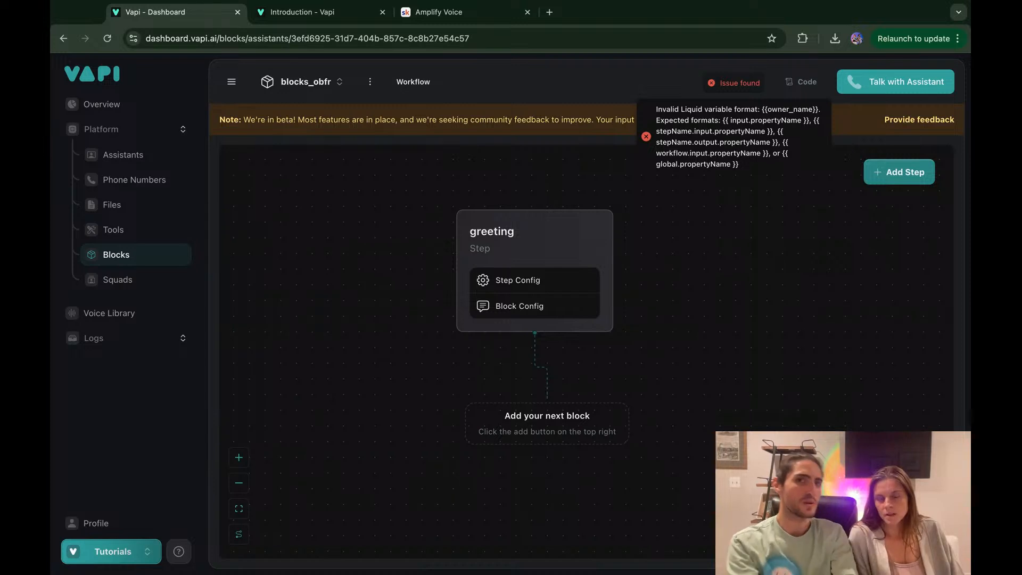
Step: Show the greeting step's Block tab and select the trailing {{owner_name}} variable
left_click(553, 232)
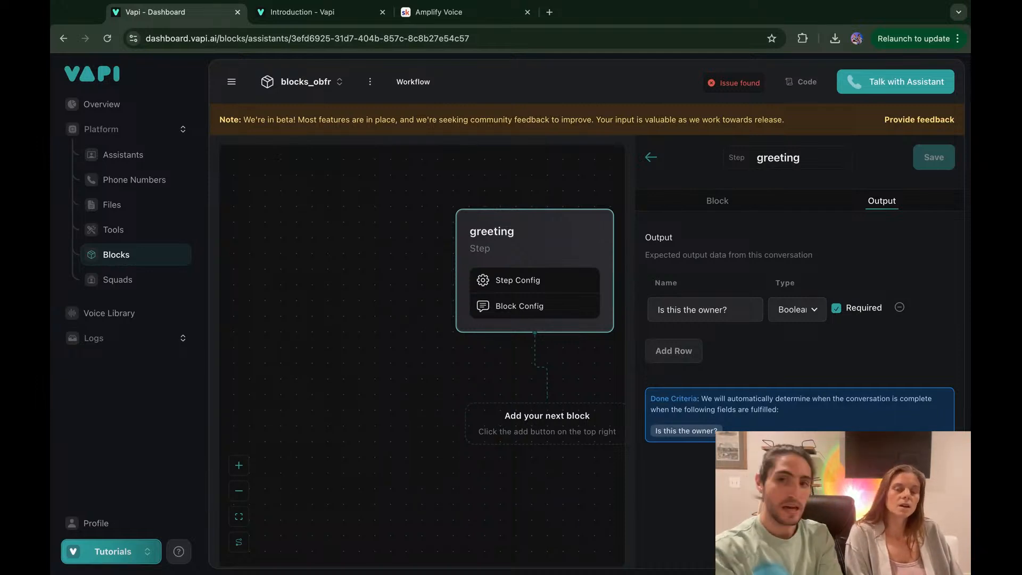
left_click(731, 209)
scroll(794, 270, "down", 2)
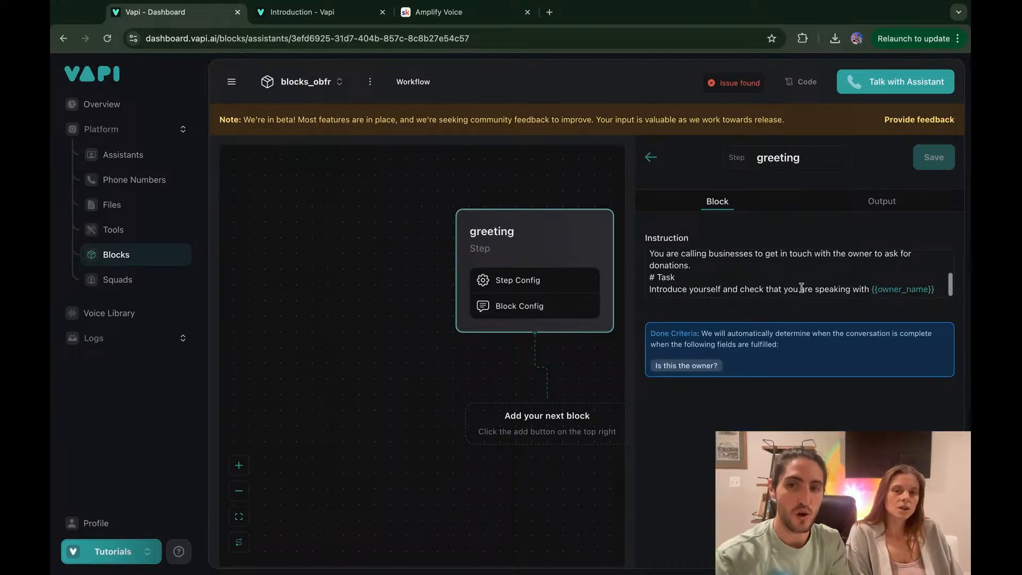
left_click(870, 291)
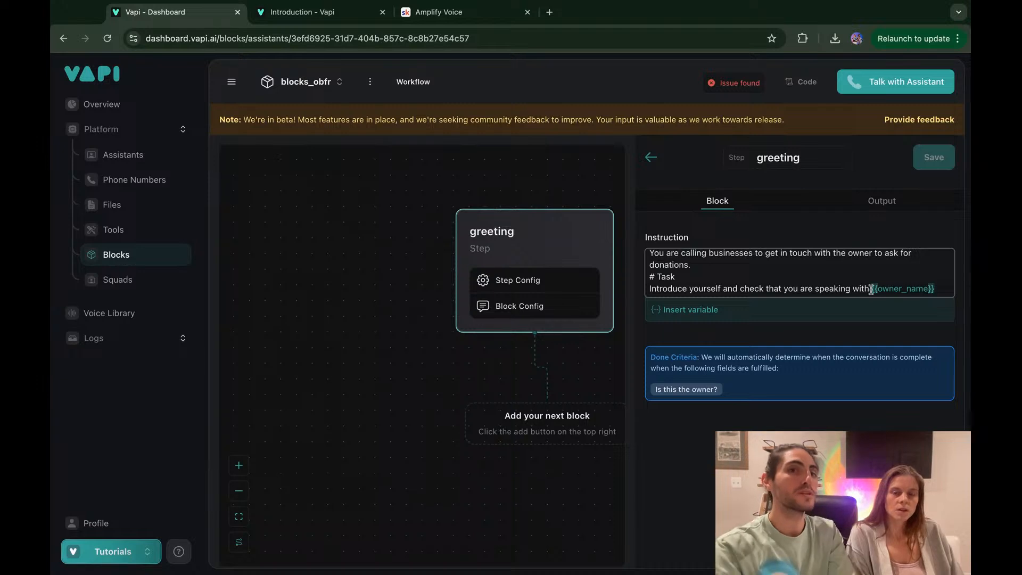
key("Down")
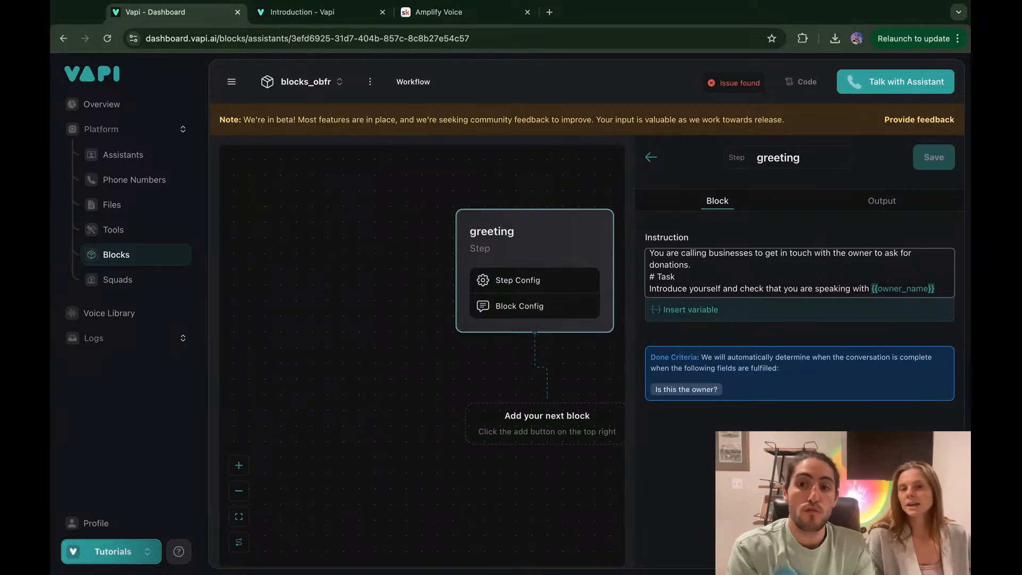
key("shift+Left")
key("shift+Left")
key("shift+Left")
key("shift+Left")
key("shift+Left")
key("shift+Left")
key("shift+Left")
key("shift+Left")
key("shift+Left")
key("shift+Left")
key("shift+Left")
key("shift+Left")
key("shift+Left")
key("shift+Left")
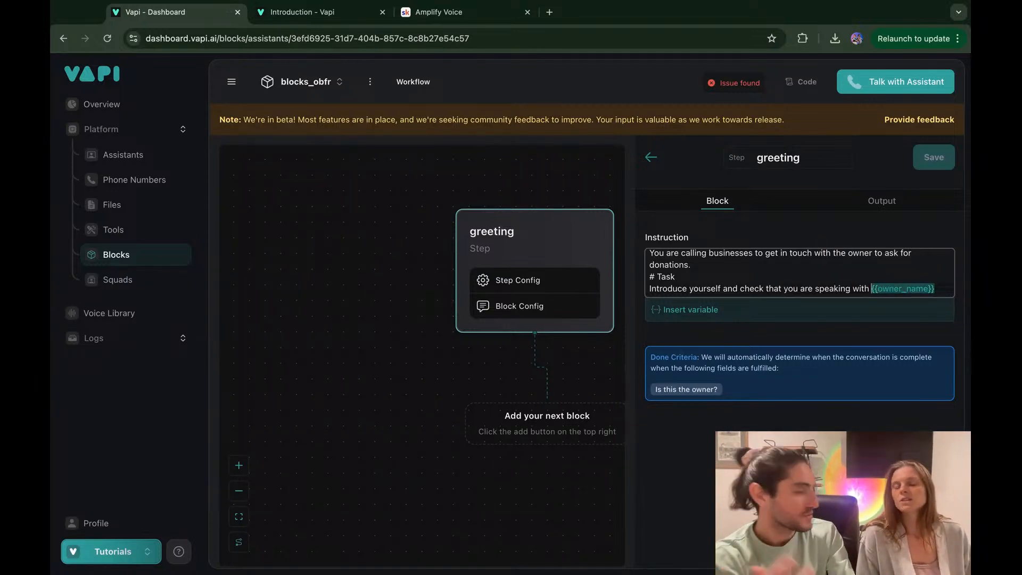
Step: Replace {{owner_name}} with the owner's name and add the name before 'the owner'
type("Zach.")
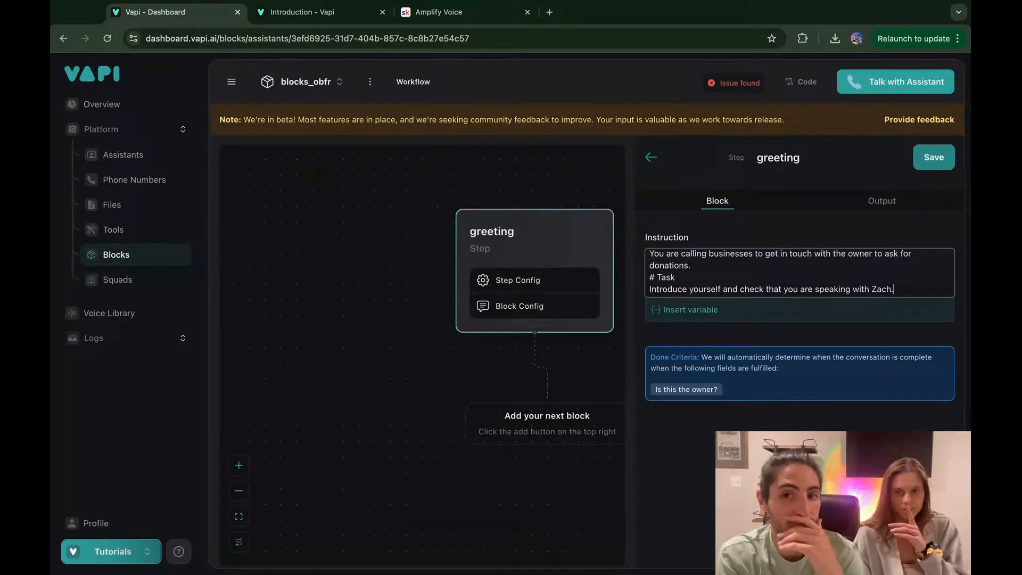
scroll(833, 272, "up", 2)
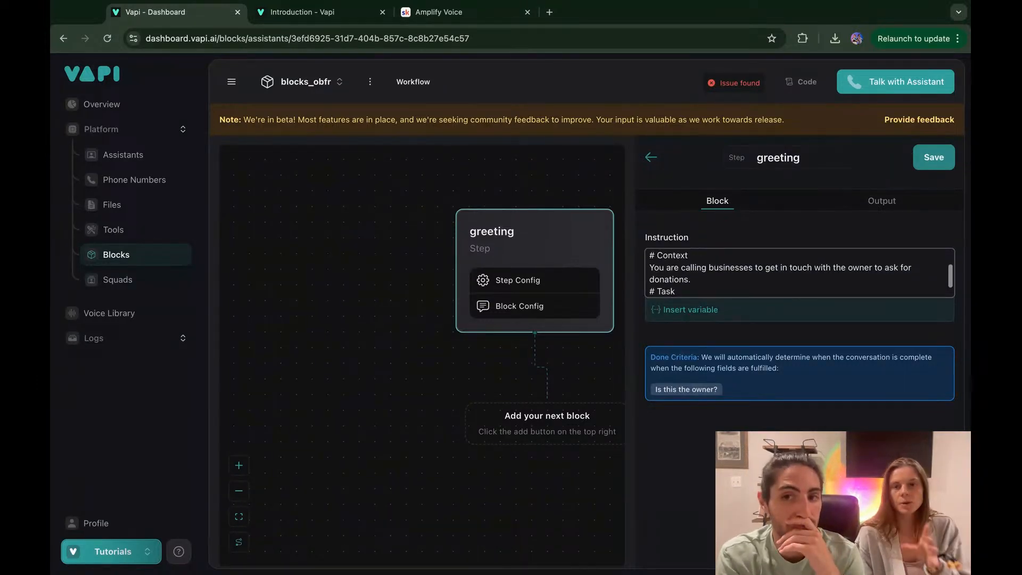
left_click(833, 271)
type("Zach, ")
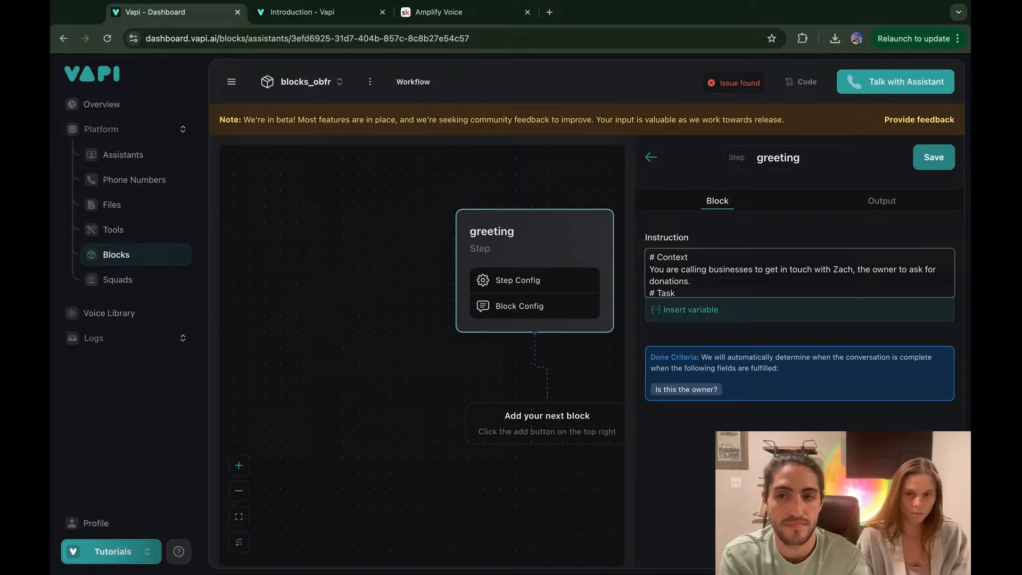
type(",")
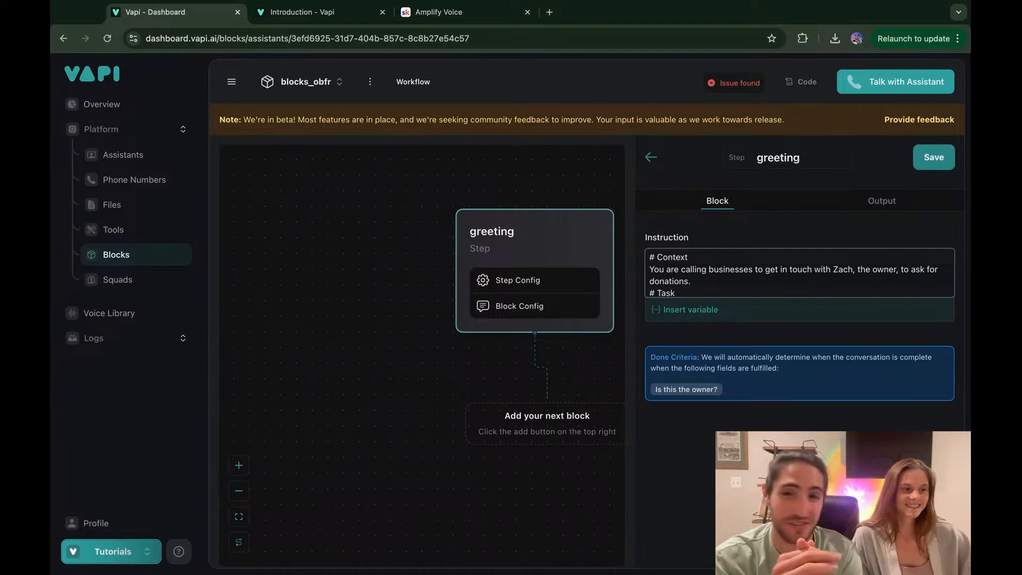
Step: Replace 'businesses' with the car wash business name in quotation marks
scroll(800, 273, "down", 1)
scroll(799, 273, "up", 1)
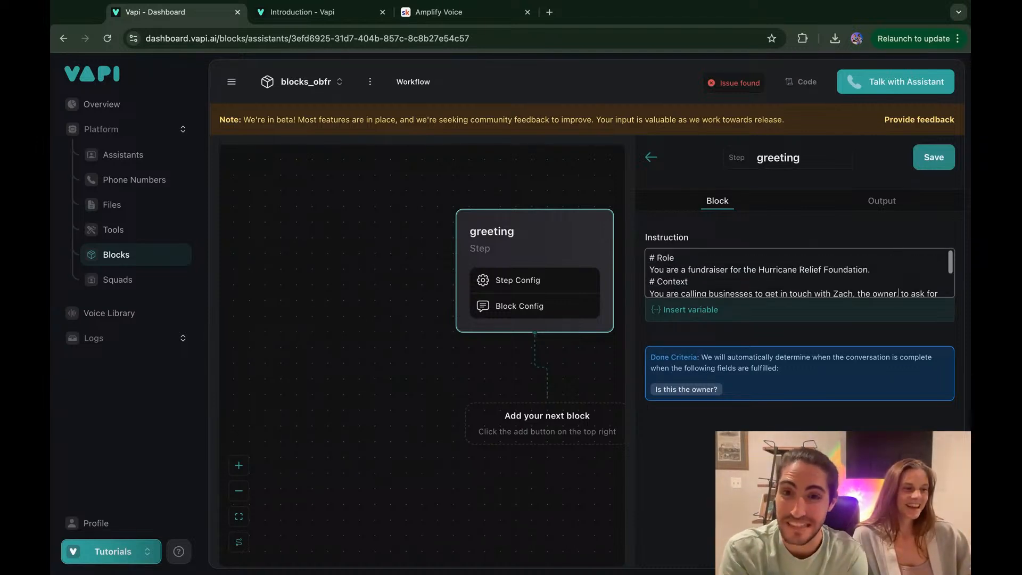
scroll(799, 273, "down", 1)
scroll(739, 283, "down", 2)
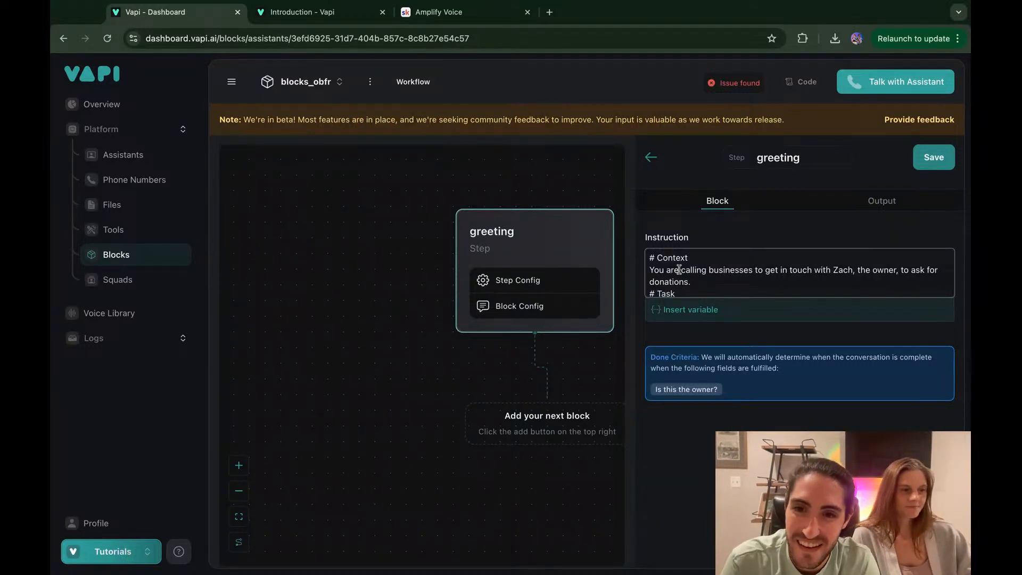
double_click(719, 272)
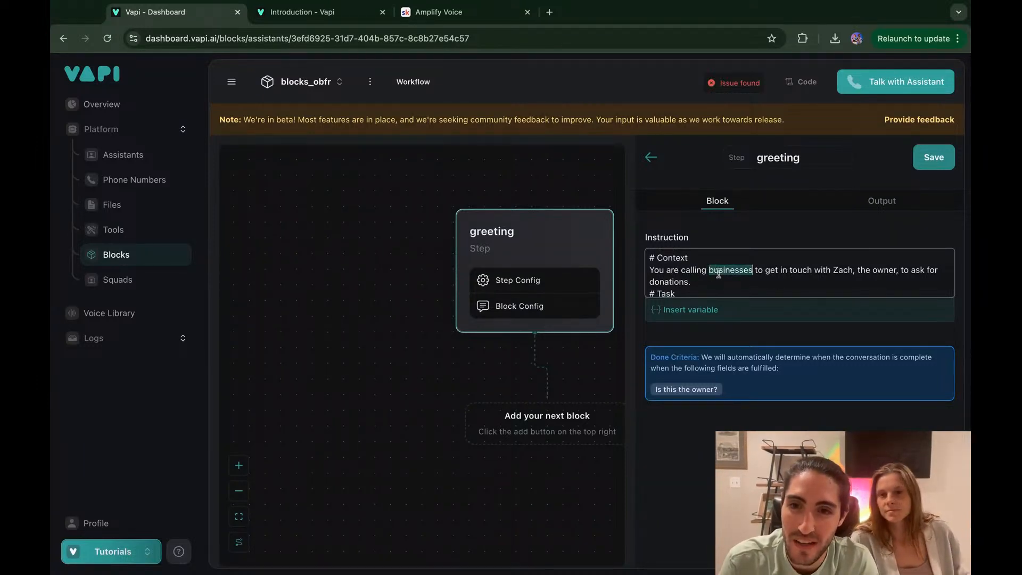
type("Zach's C")
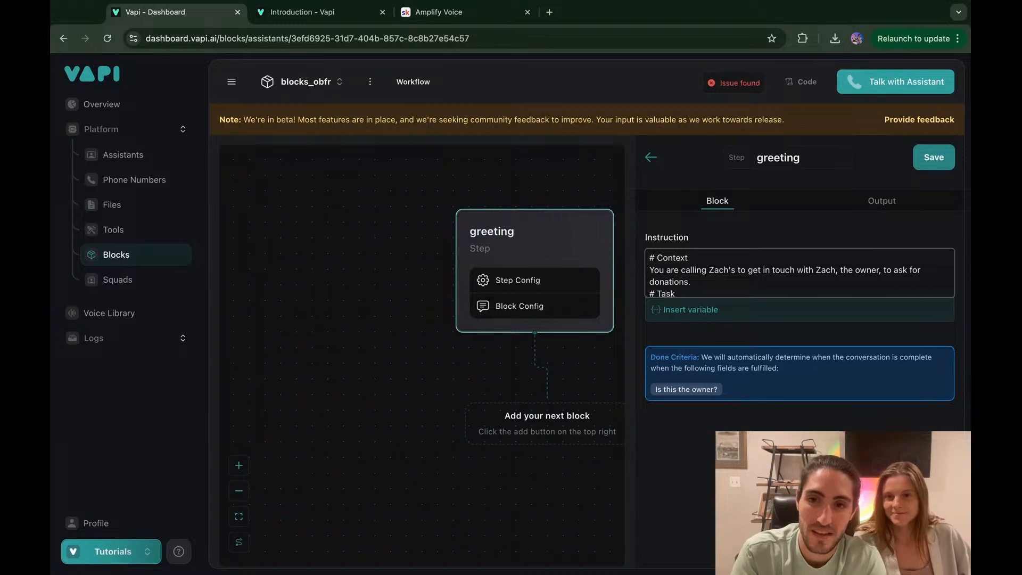
type("arwash\"")
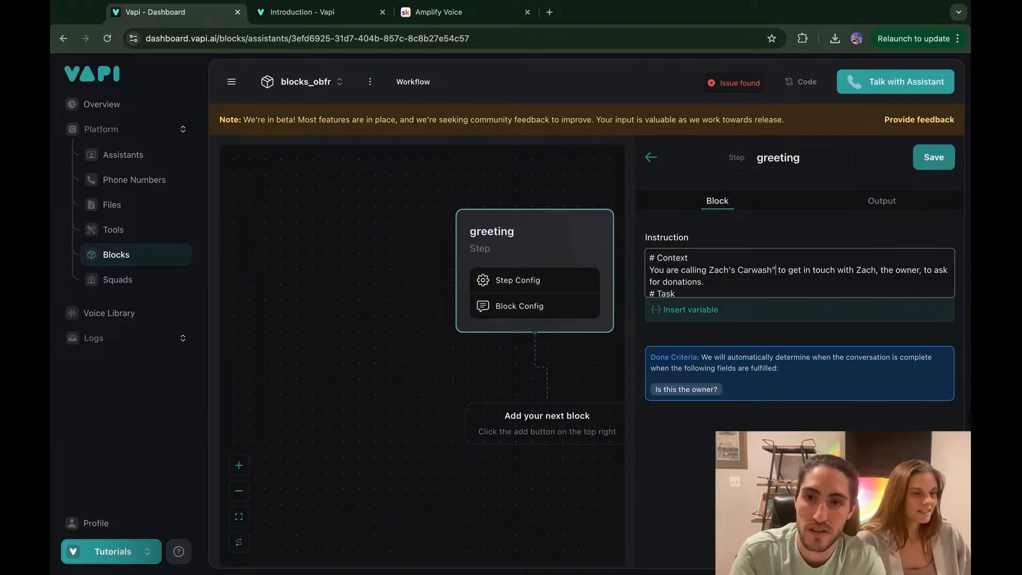
left_click(708, 269)
type("\"")
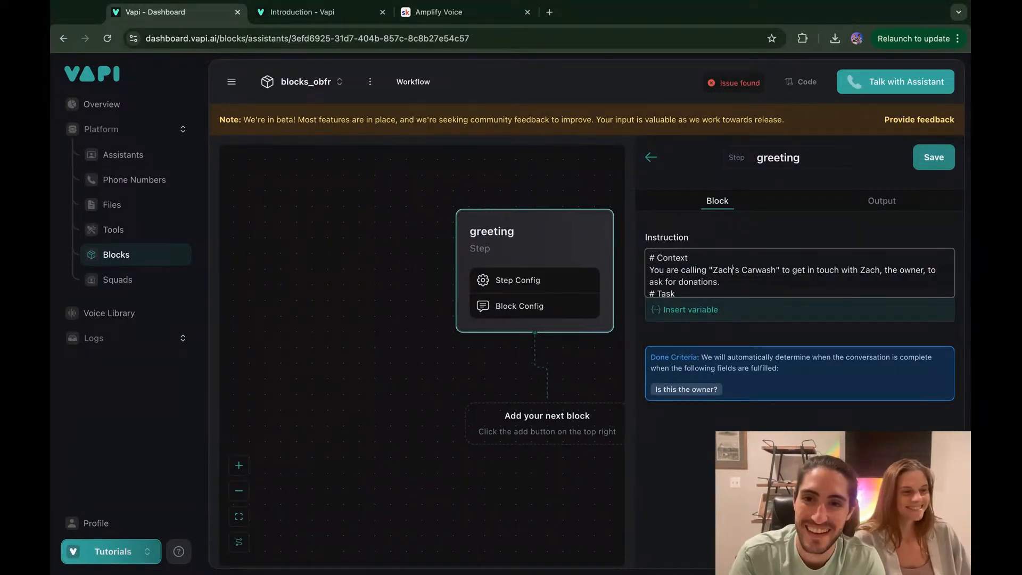
key("alt+Right")
key("alt+Right")
key("alt+Right")
key("alt+Right")
key("alt+Right")
key("alt+Right")
key("alt+Right")
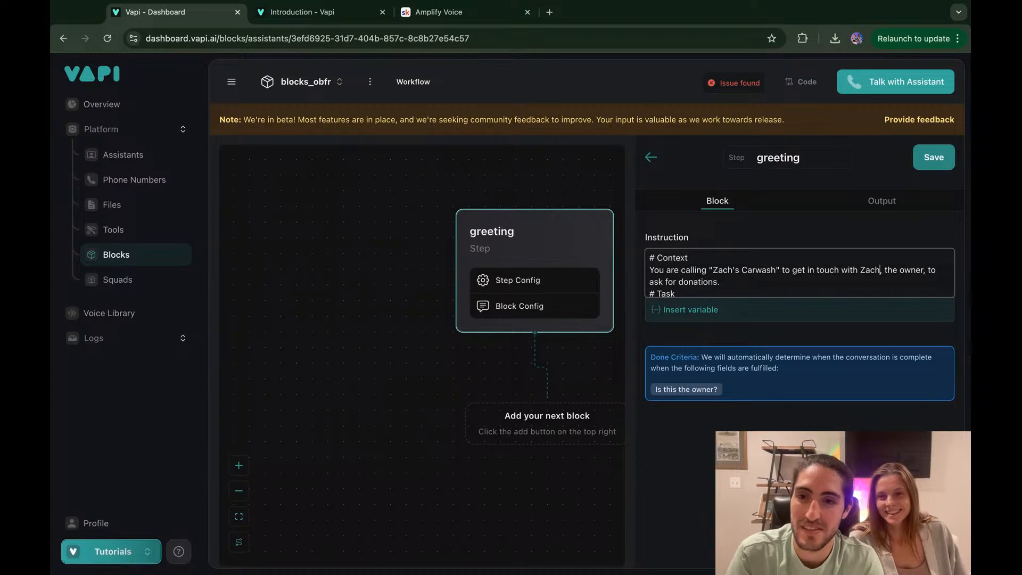
key("Right")
key("alt+Right")
key("alt+Right")
key("alt+Right")
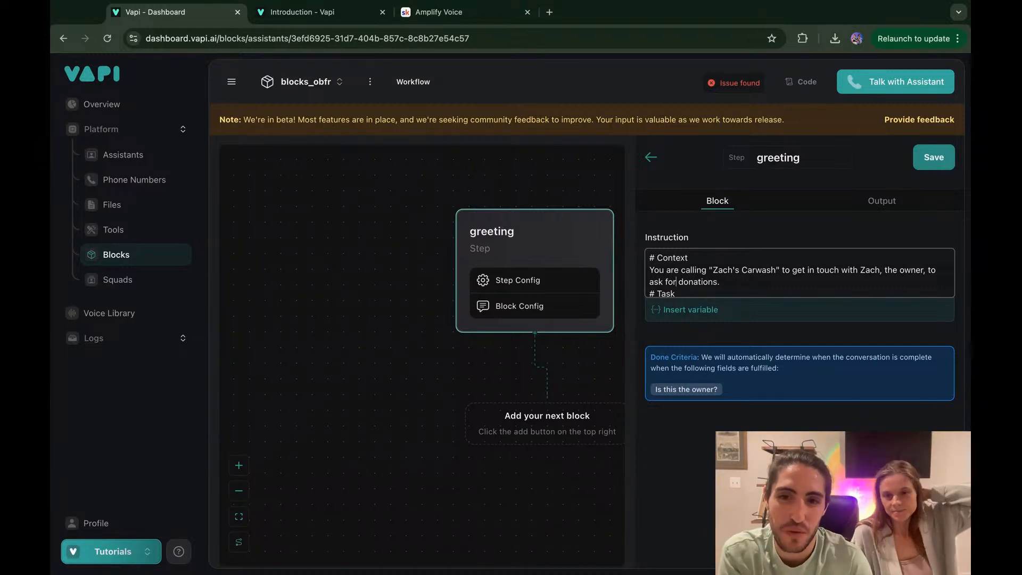
Step: Review the Role and Task sections of the instruction and save the greeting step
scroll(704, 278, "down", 1)
left_click_drag(715, 278, 859, 289)
left_click(909, 288)
left_click(908, 287)
key("super+a")
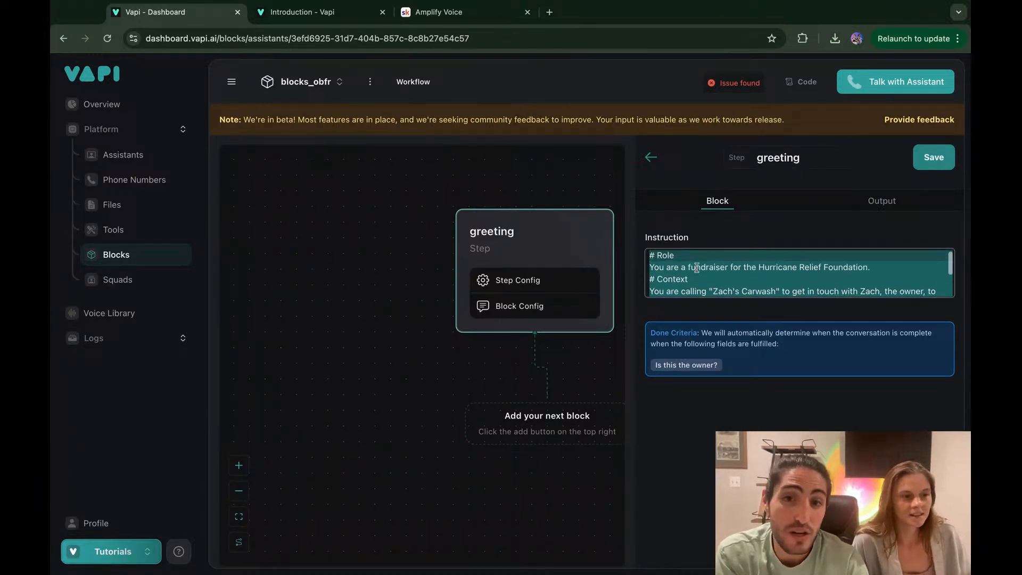
left_click(679, 260)
left_click(651, 259)
key("shift+Down")
key("shift+Down")
key("shift+Down")
key("shift+Down")
key("shift+Down")
key("shift+Down")
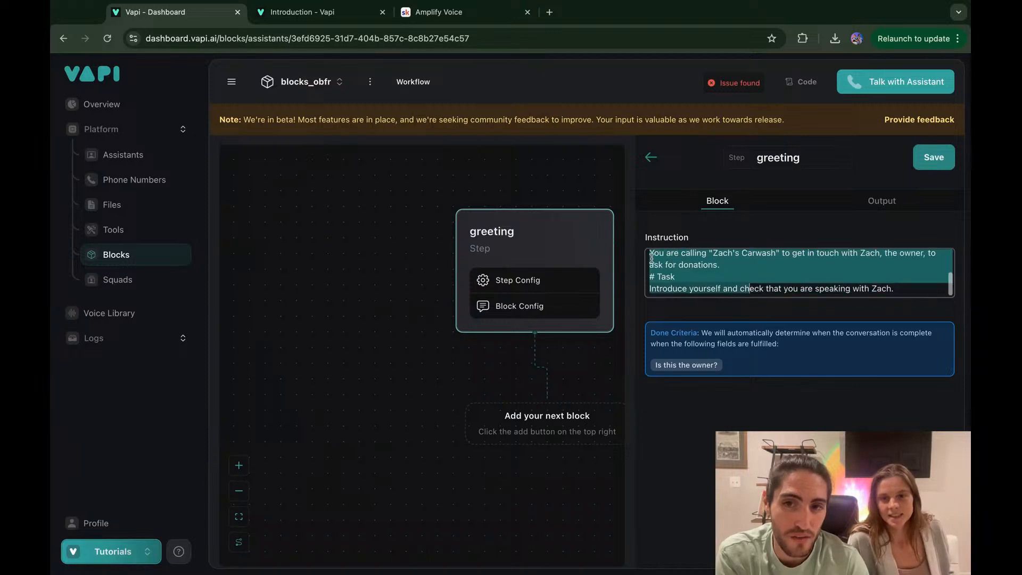
key("Right")
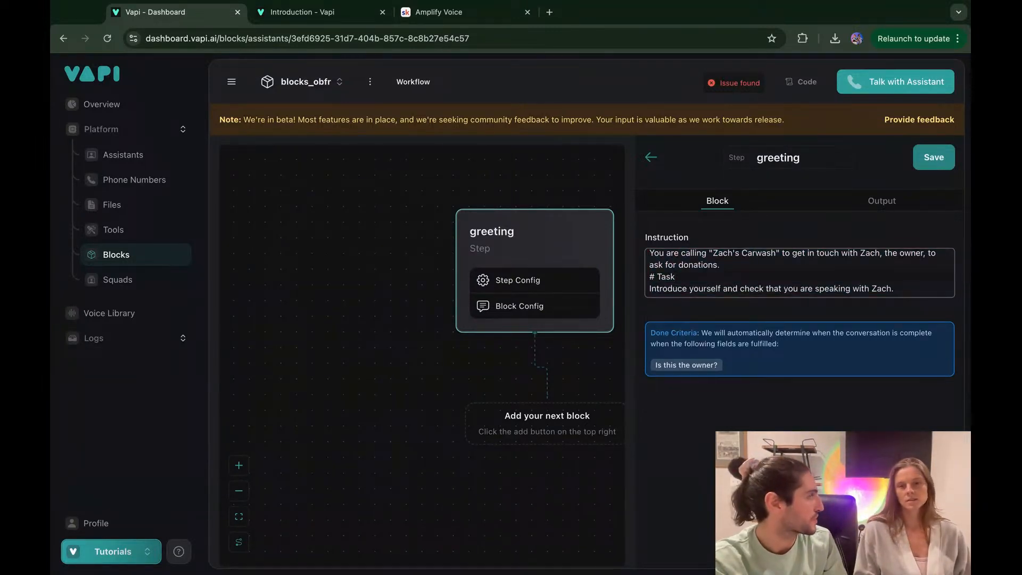
left_click(919, 166)
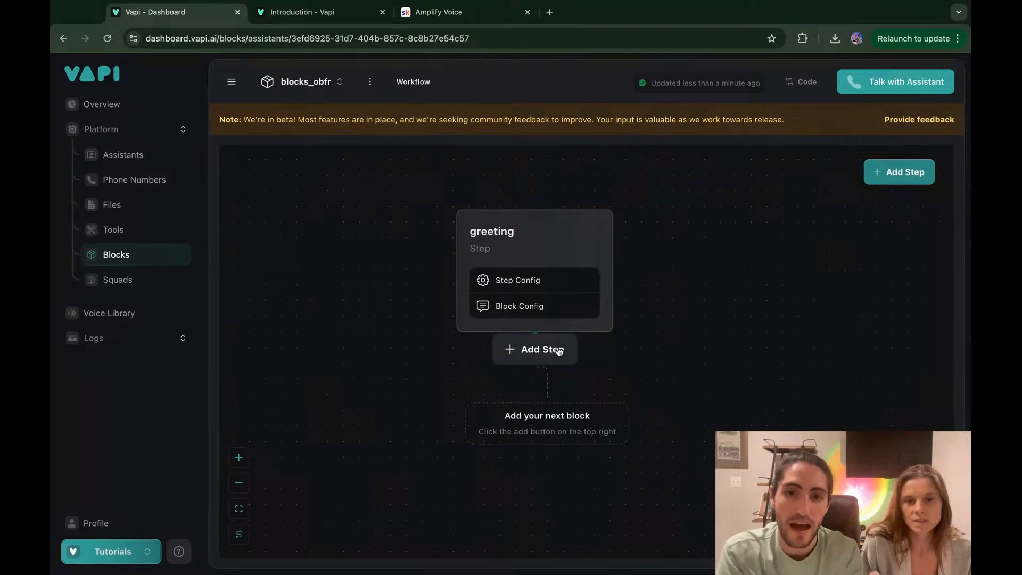
Step: Dismiss the add-step options under greeting and start a Talk with Assistant test call
left_click(539, 351)
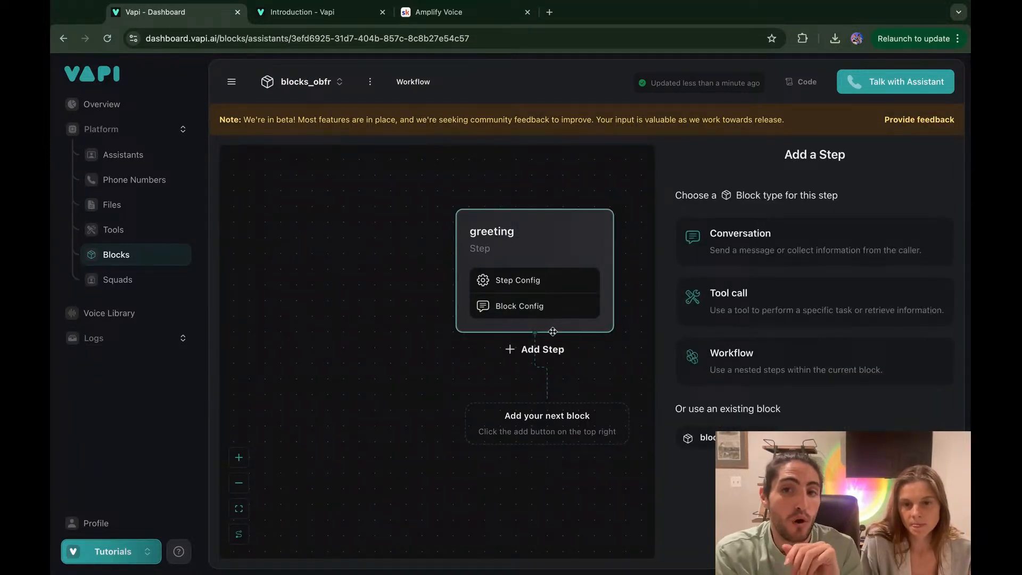
left_click(614, 195)
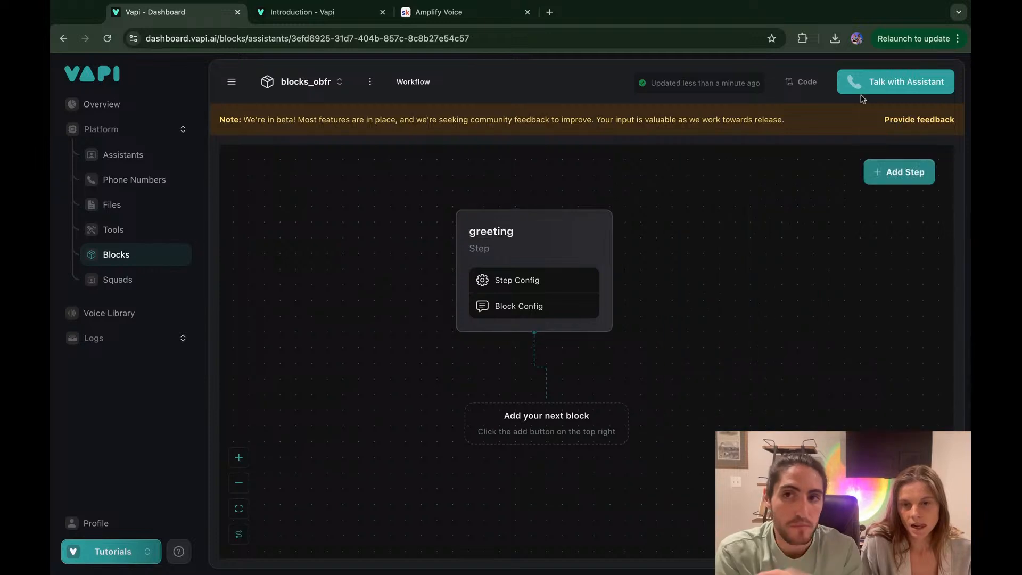
left_click(883, 85)
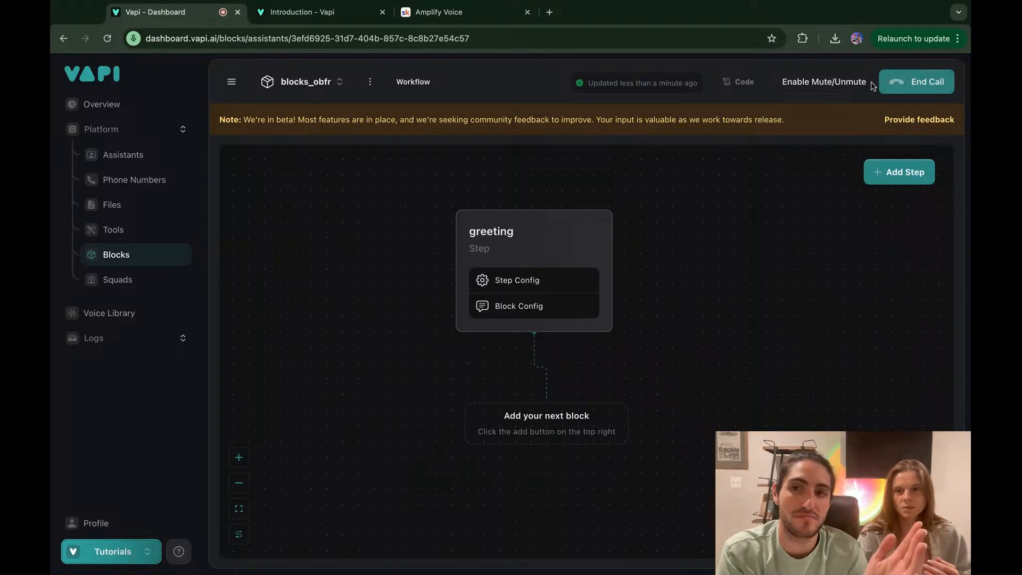
Step: Toggle mute on and then off during the test call
left_click(854, 85)
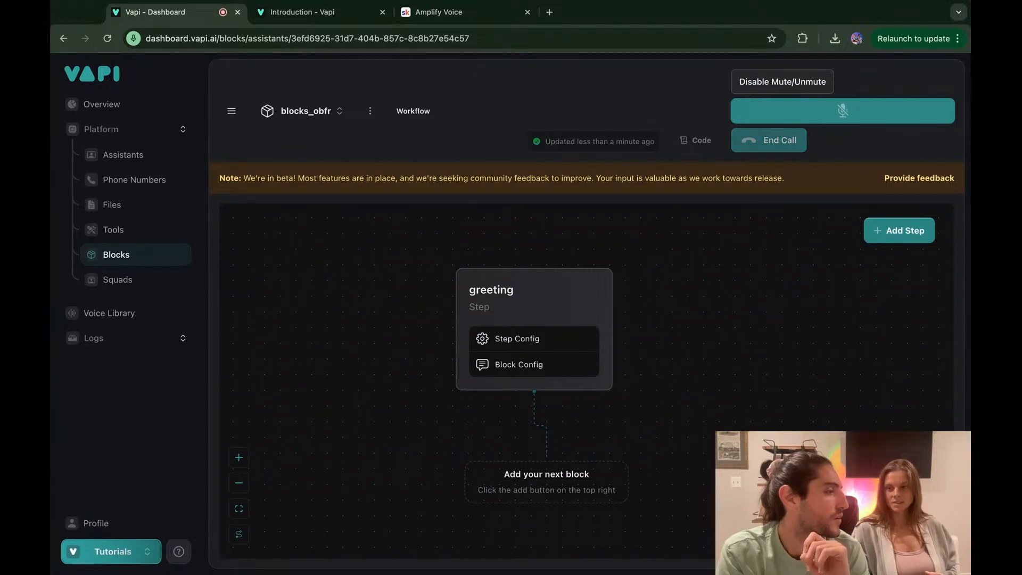
left_click(818, 91)
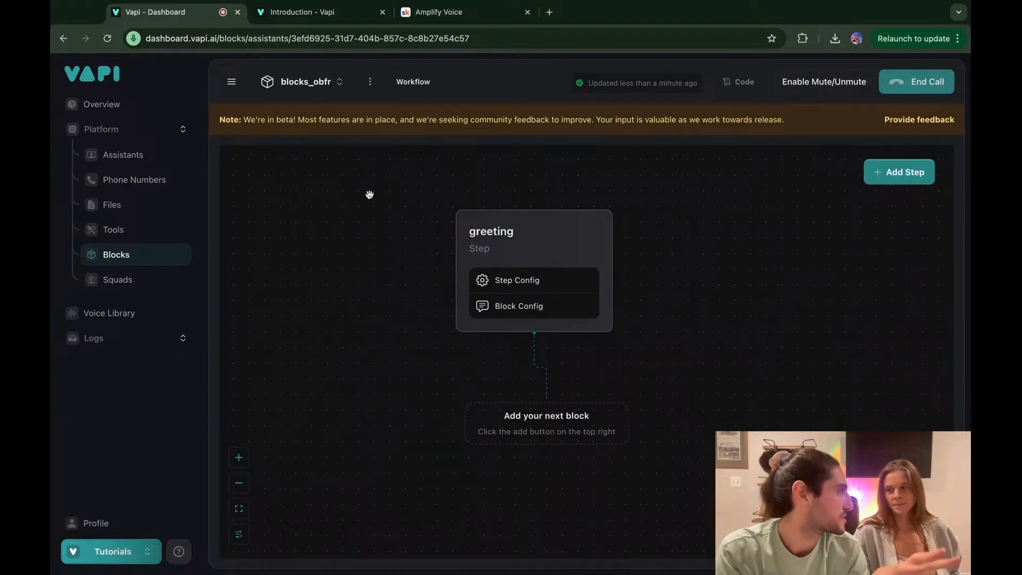
scroll(429, 238, "down", 1)
Step: End the test call and bring up the Add a Step panel after greeting
mouse_move(472, 255)
left_click(537, 348)
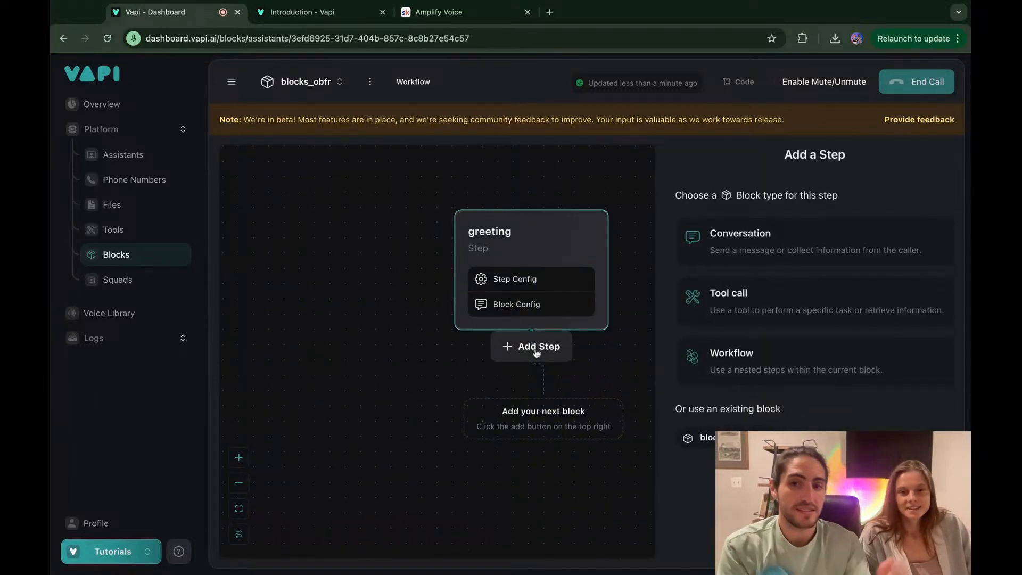
left_click(921, 81)
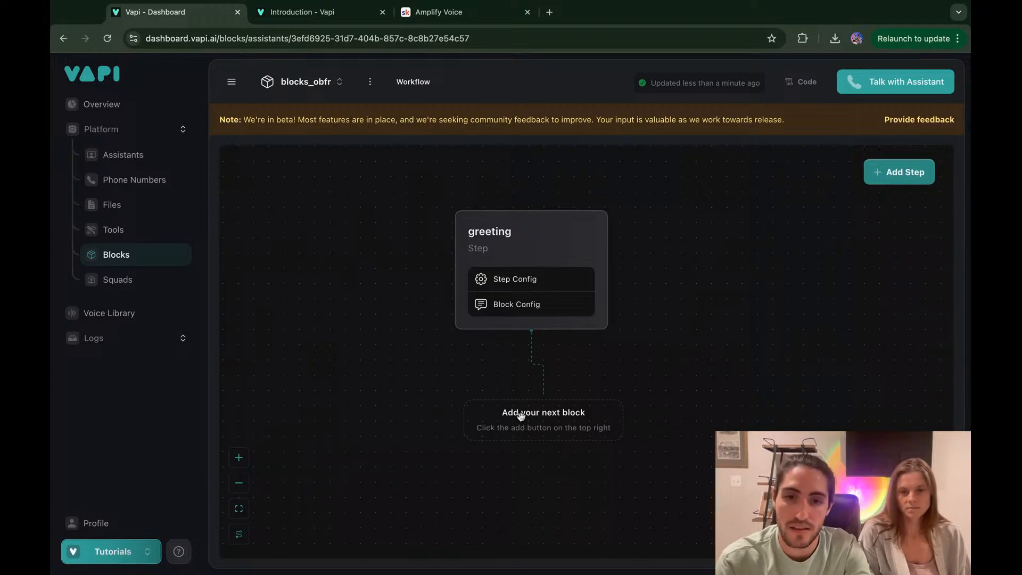
left_click(888, 175)
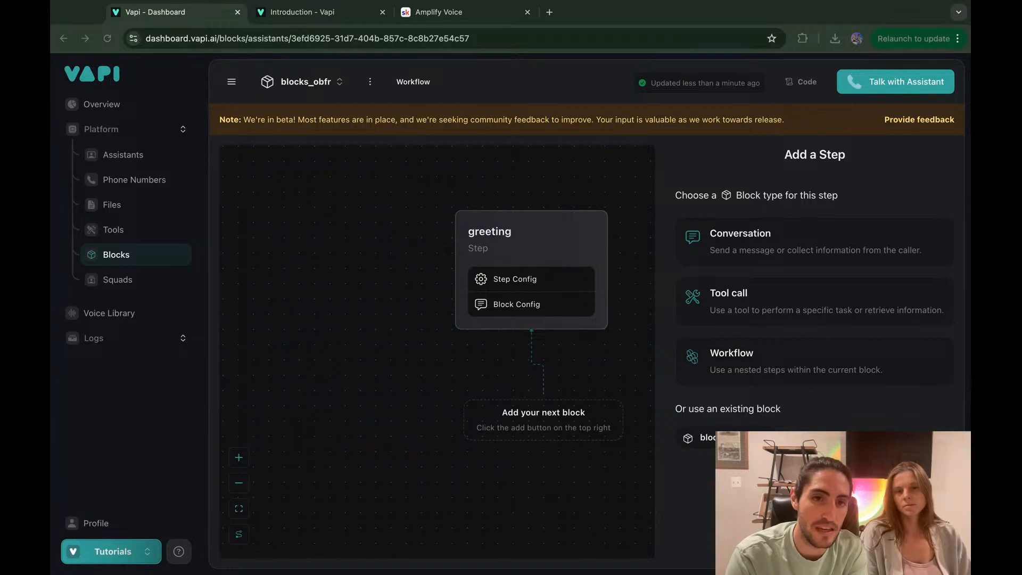
Step: Add a conversation step after greeting and move it down-left of greeting
mouse_move(522, 306)
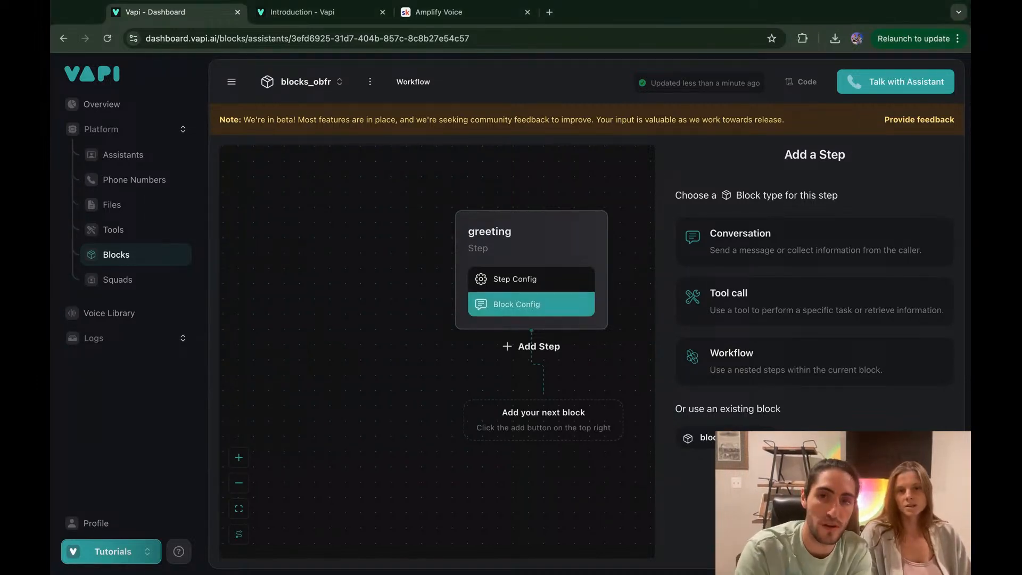
left_click(521, 348)
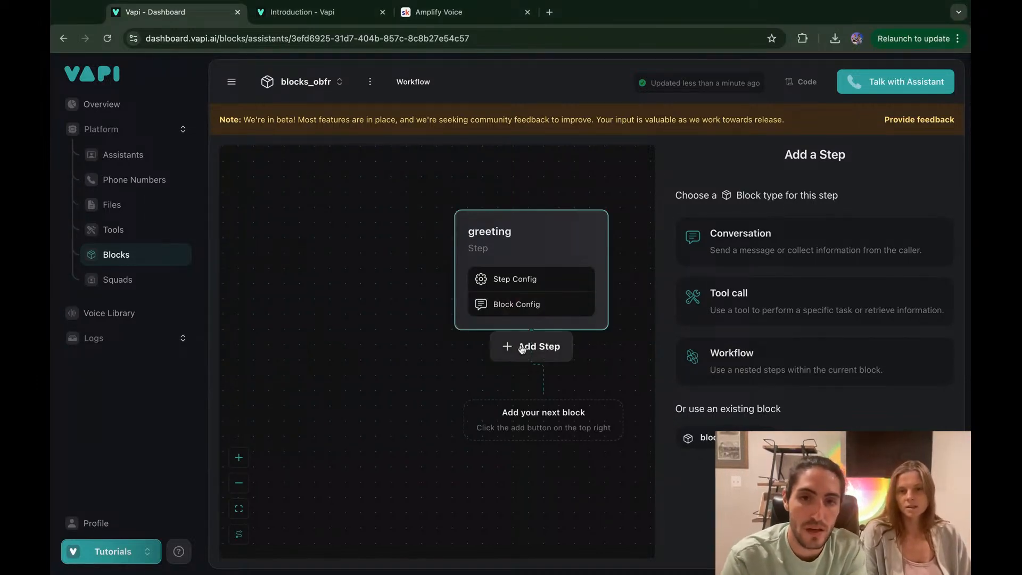
left_click(737, 245)
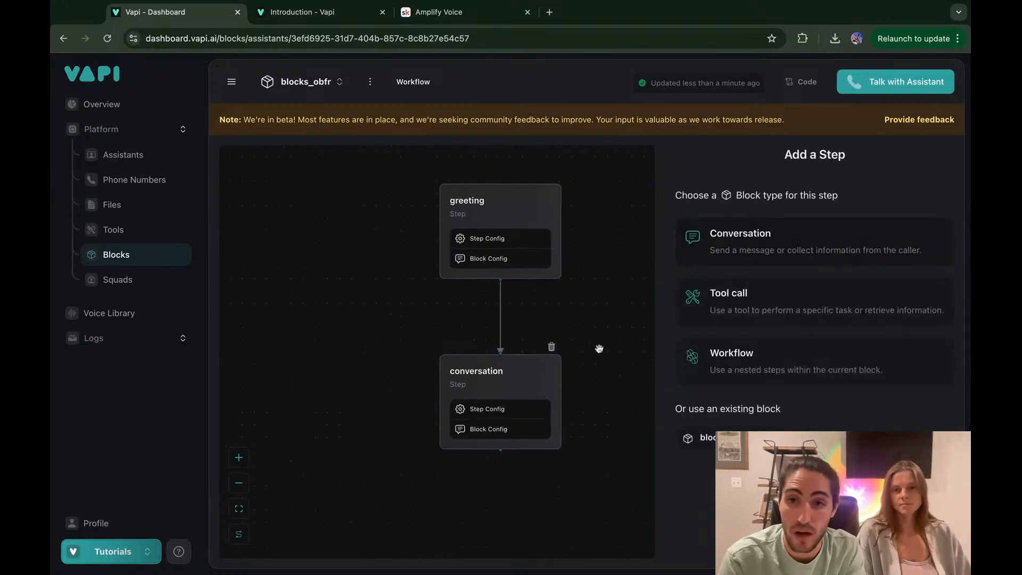
left_click(504, 386)
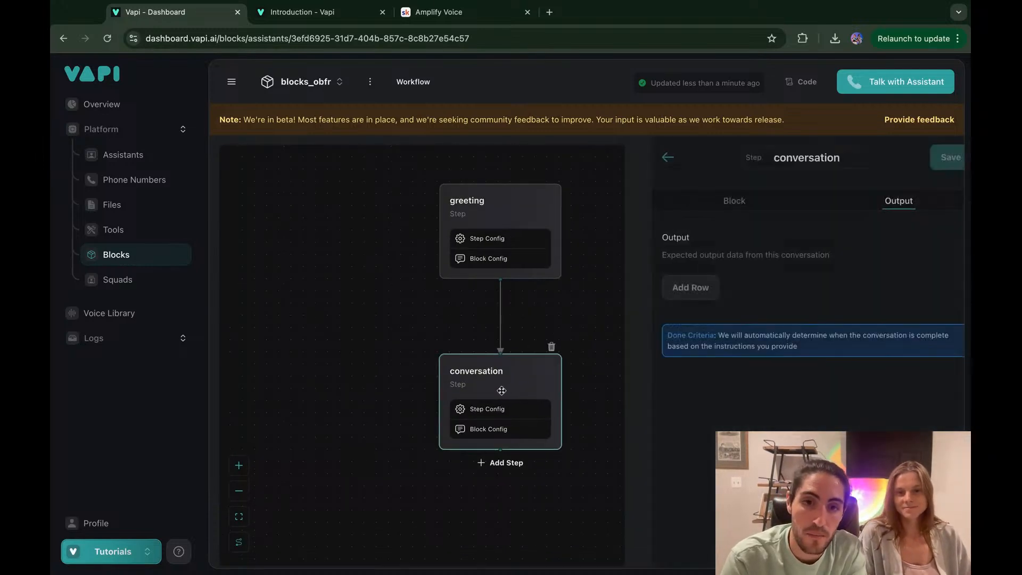
left_click_drag(505, 386, 402, 389)
Step: Reopen the greeting step's settings to view its donation-call instruction
left_click(532, 249)
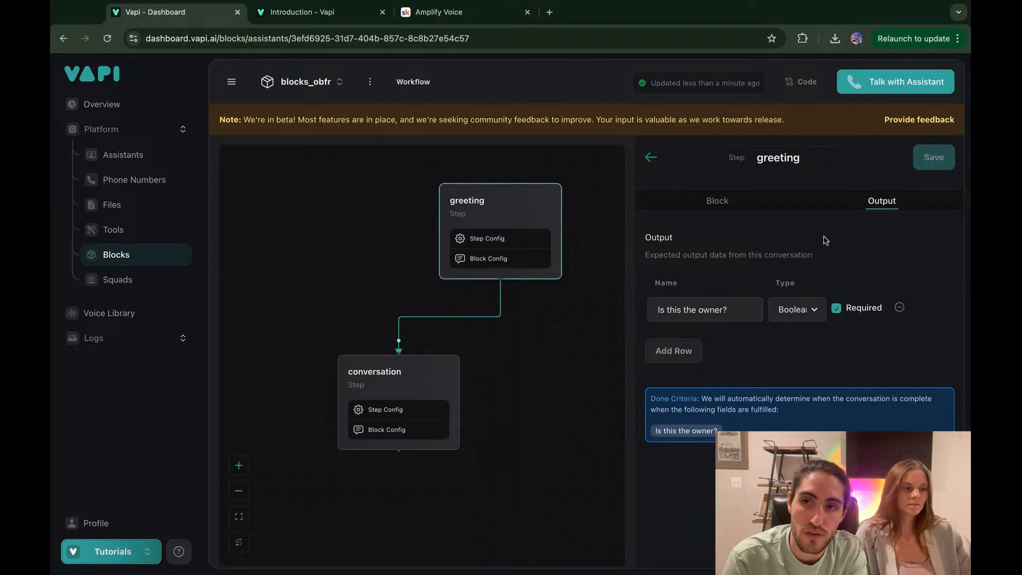
mouse_move(507, 290)
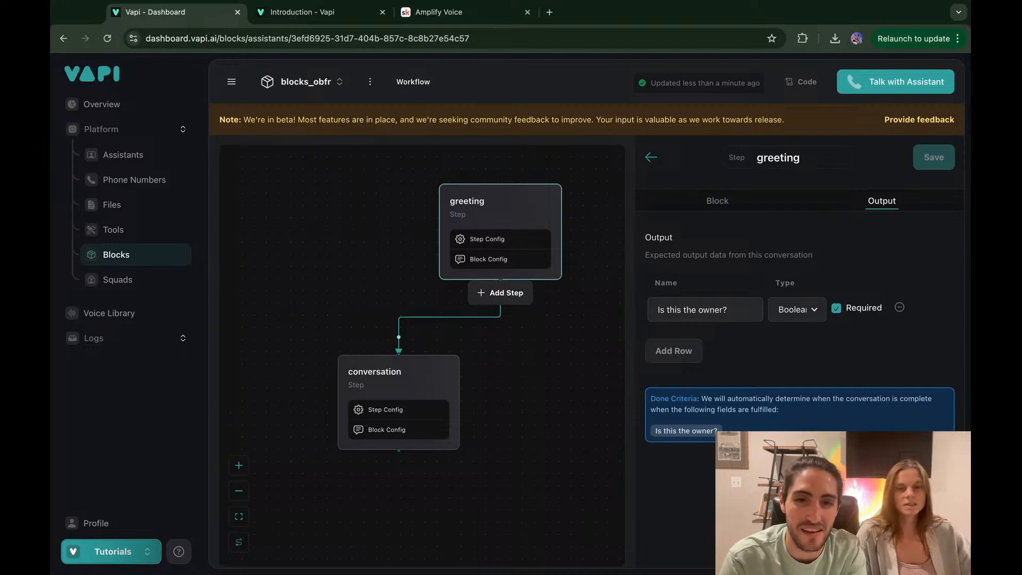
left_click(501, 292)
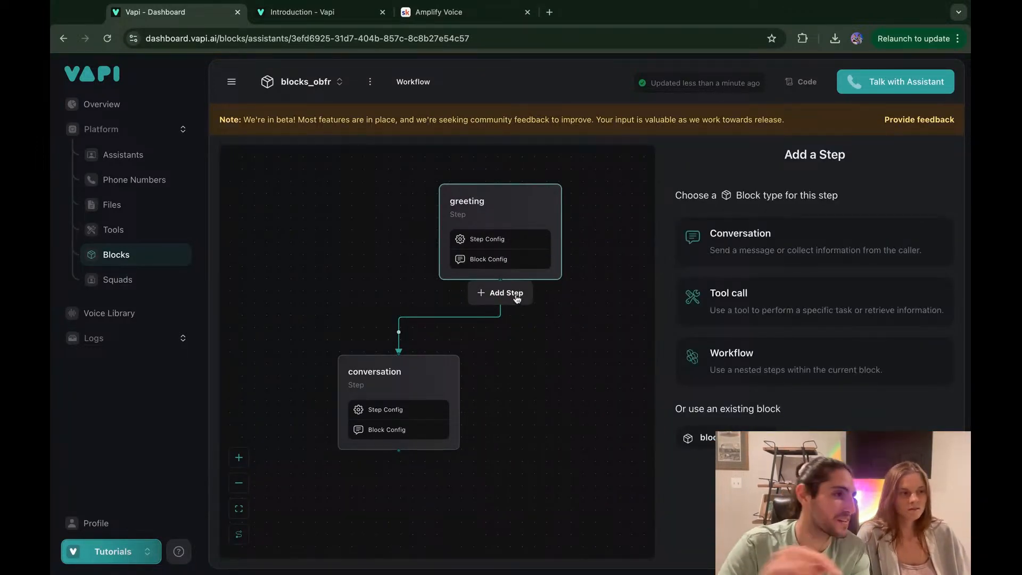
left_click(514, 217)
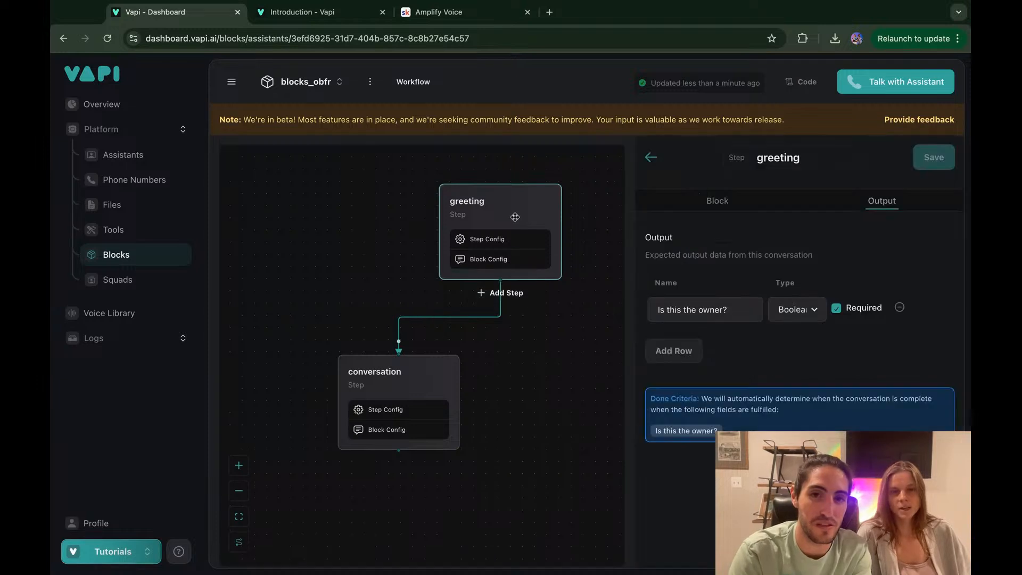
left_click(702, 206)
scroll(725, 293, "down", 3)
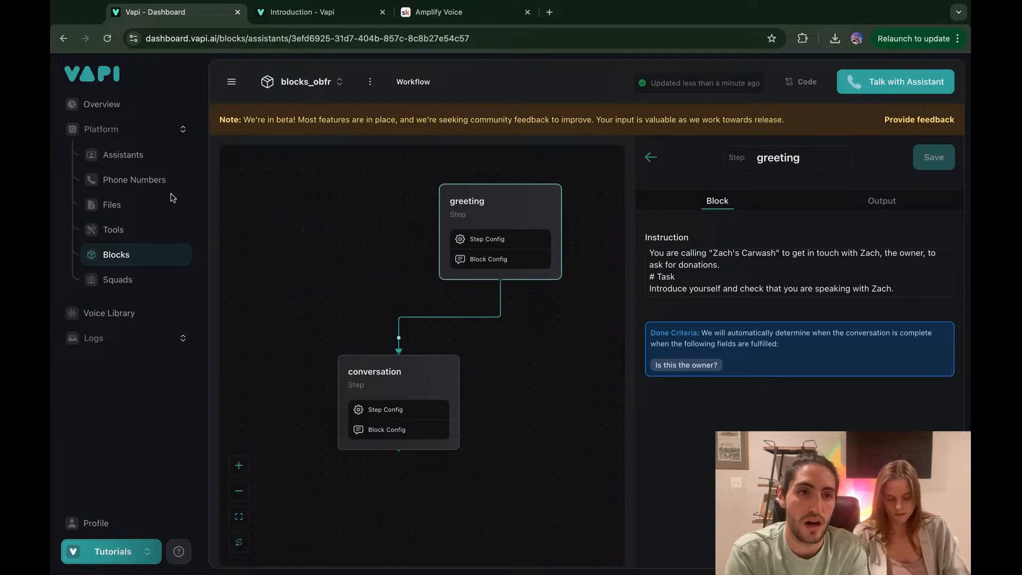
Step: Set the first phone number's outbound assistant to Blocks V1
left_click(143, 183)
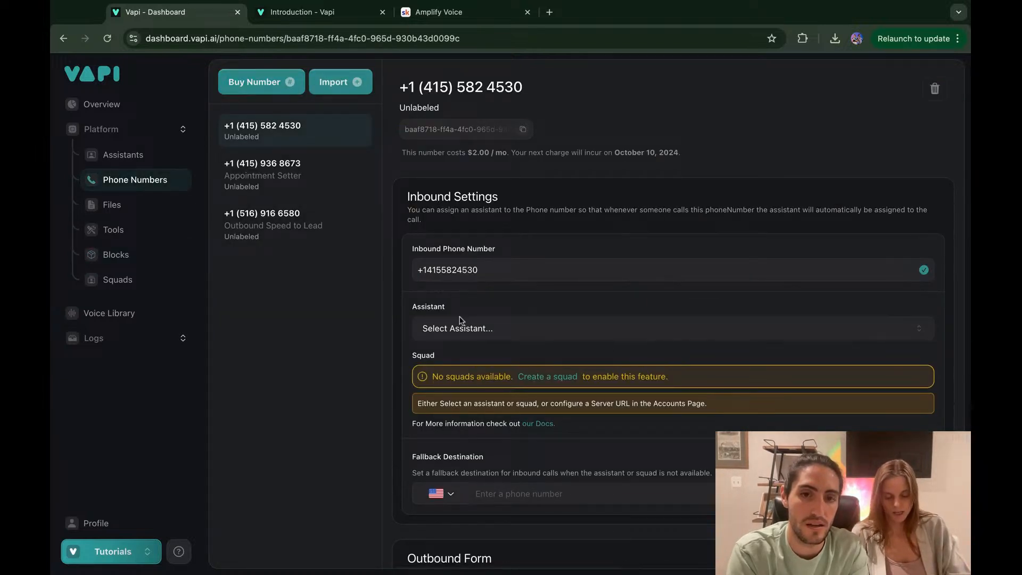
scroll(471, 333, "down", 5)
left_click(486, 405)
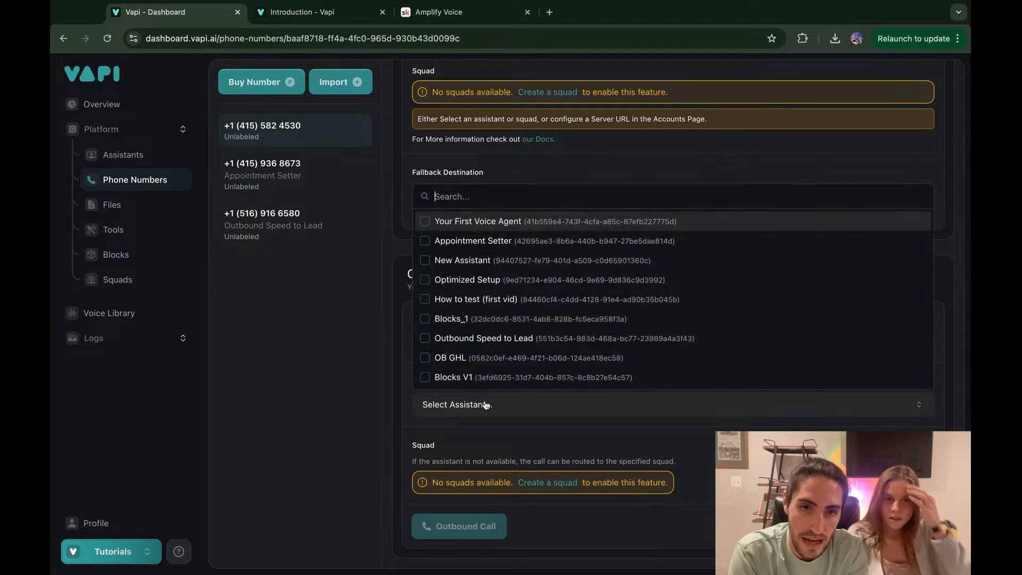
left_click(471, 378)
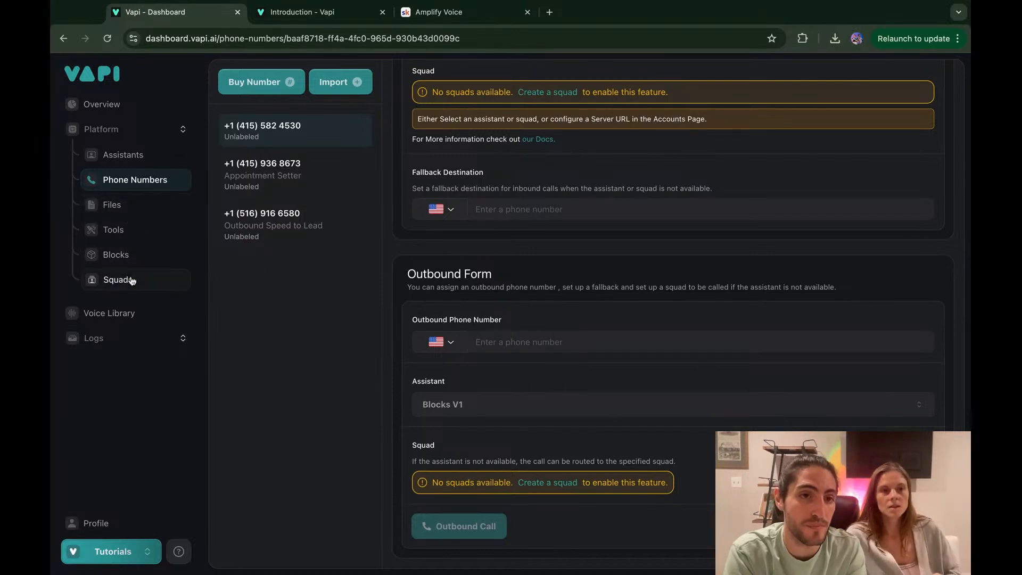
Step: Reload Blocks, check the tutorial workflow's start step, then switch back to blocks_obfr
left_click(132, 257)
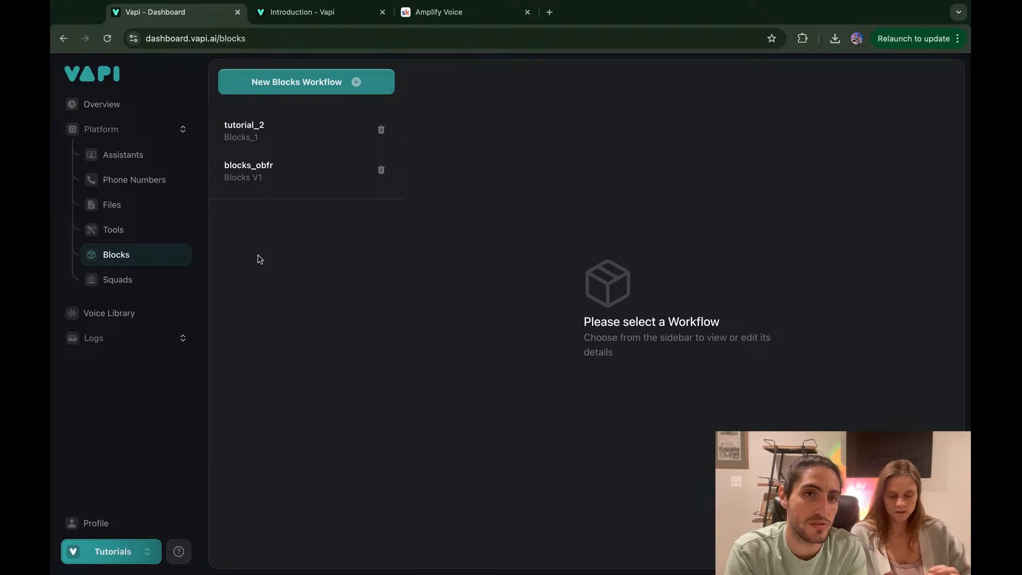
key("super+r")
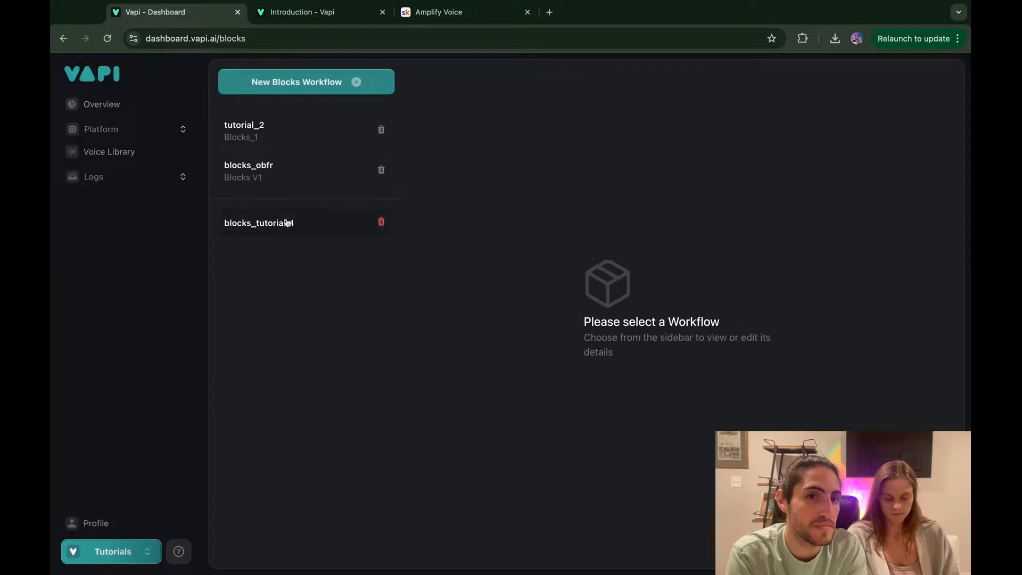
left_click(287, 222)
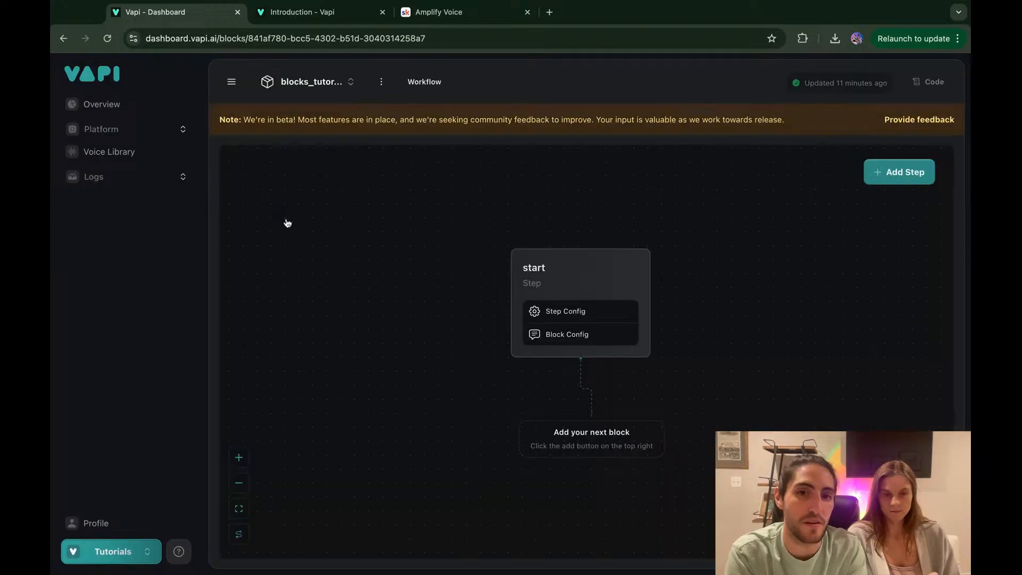
left_click(565, 311)
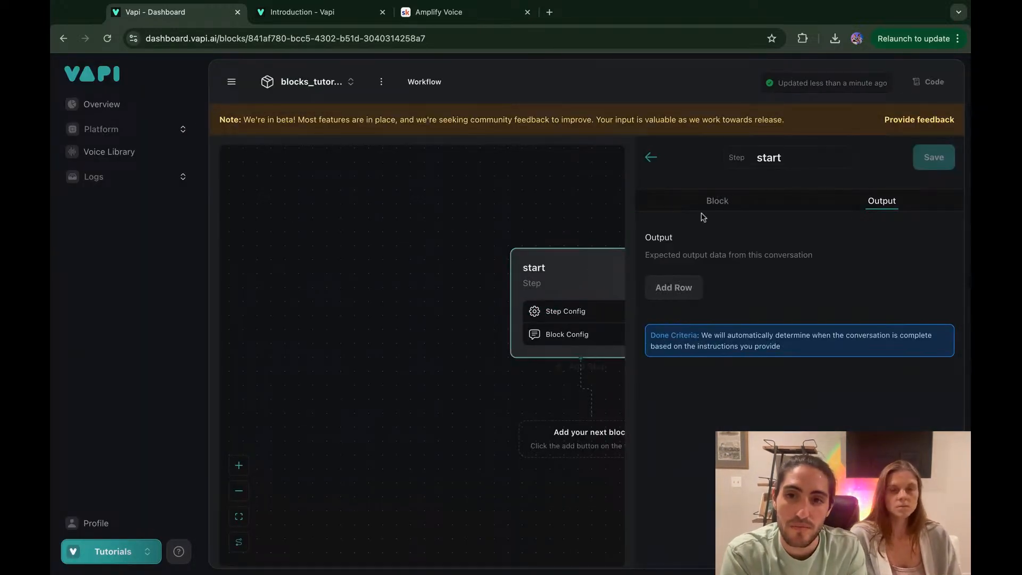
left_click(737, 203)
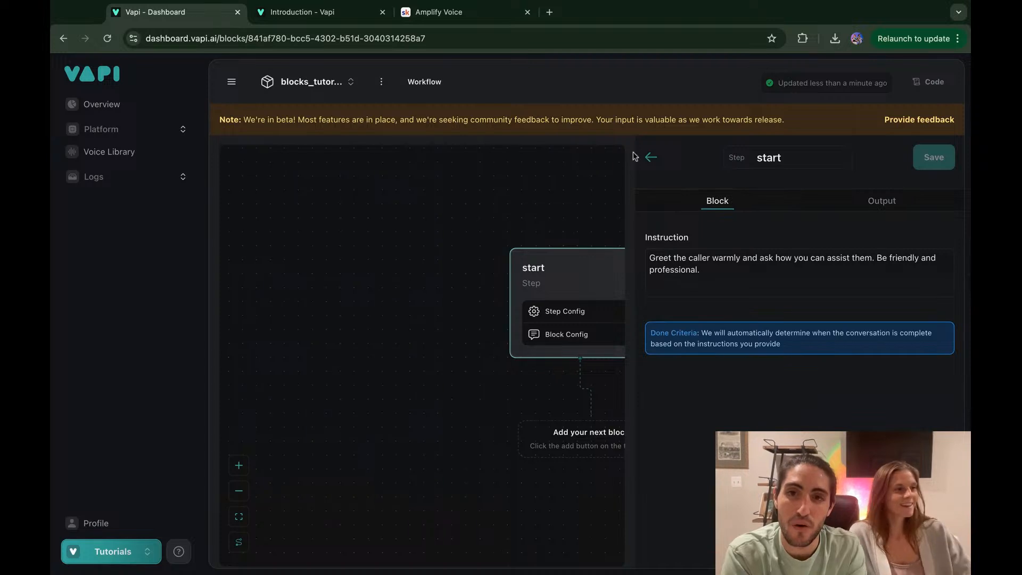
left_click(650, 157)
left_click(320, 85)
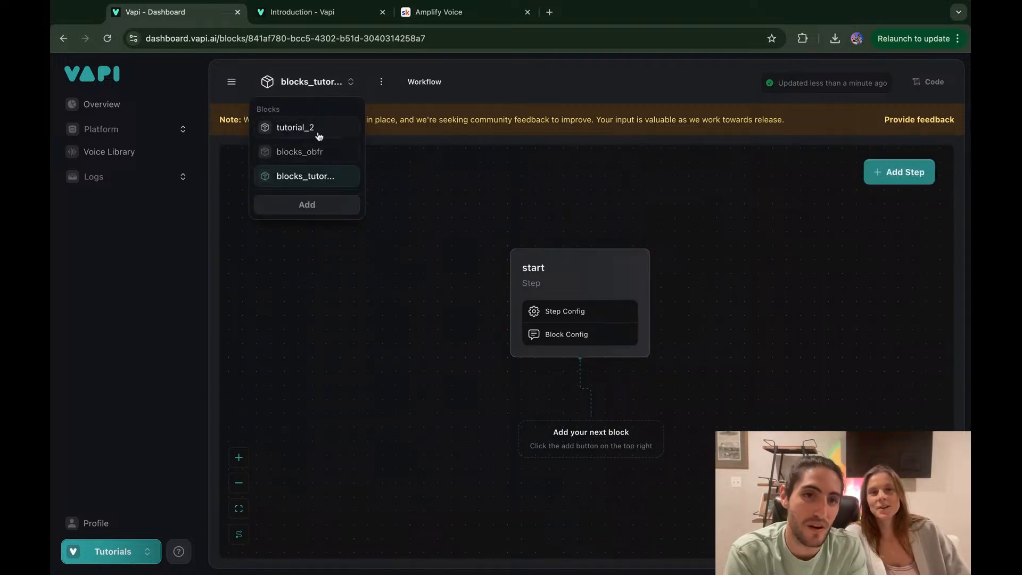
left_click(319, 152)
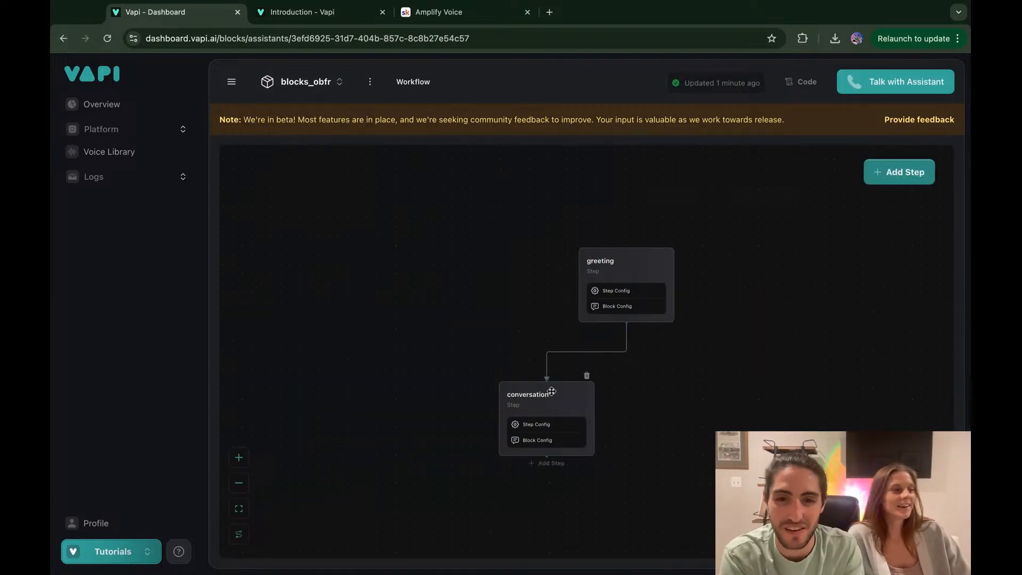
Step: View the conversation step's 'Greet the caller warmly' instruction, then reload the dashboard
scroll(551, 398, "up", 3)
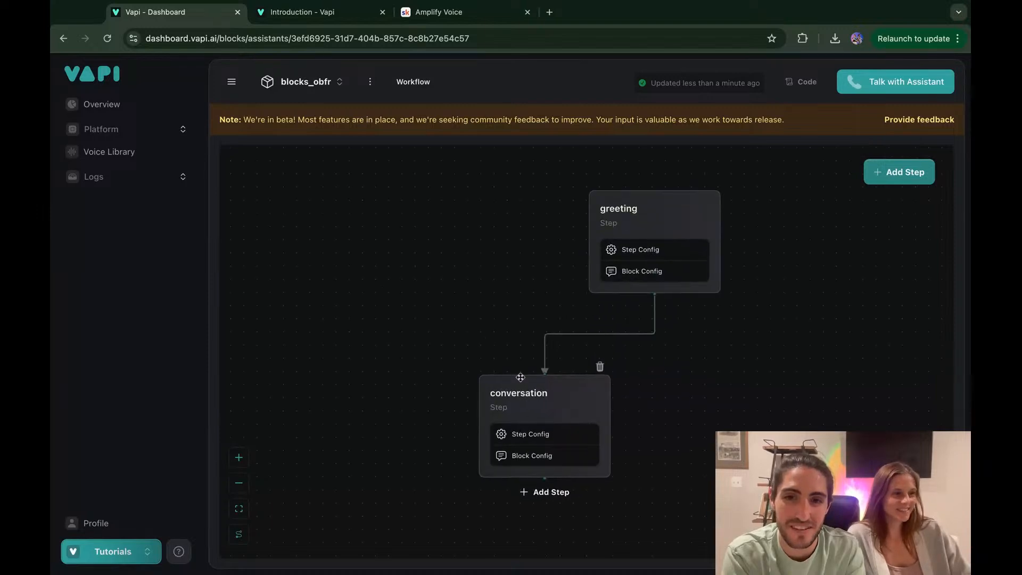
scroll(521, 377, "down", 2)
scroll(521, 377, "right", 2)
left_click(503, 359)
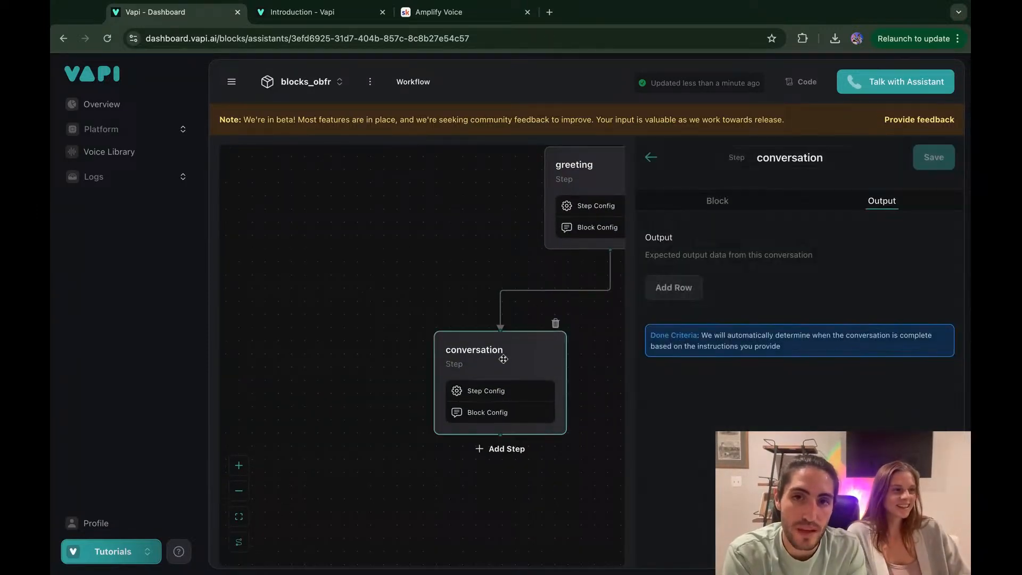
left_click(706, 207)
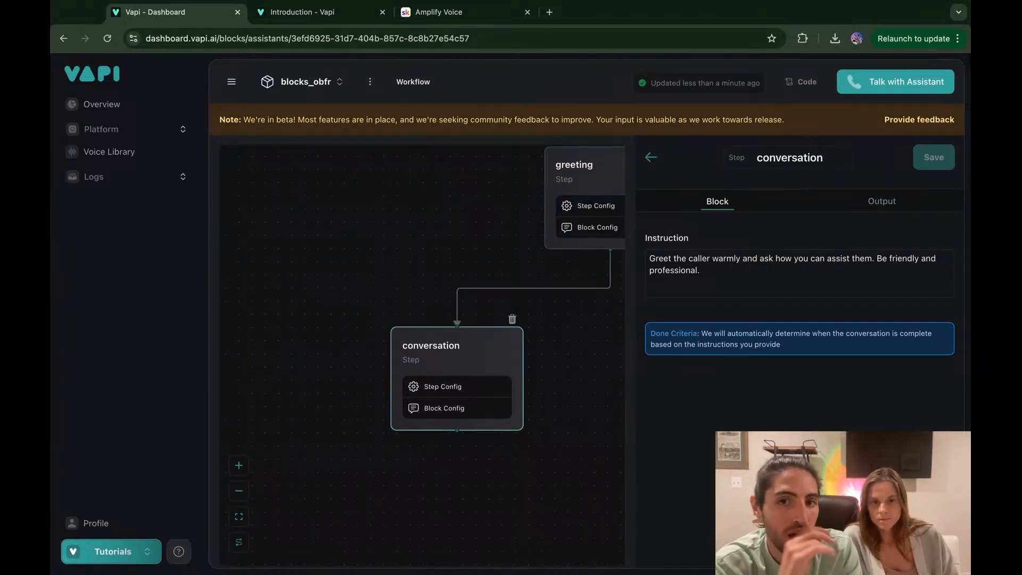
mouse_move(616, 257)
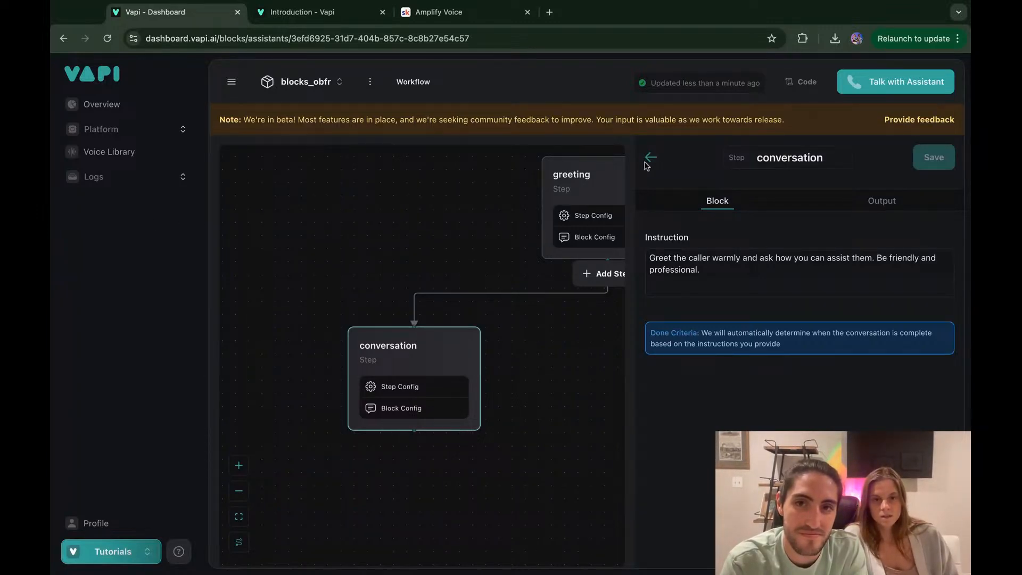
left_click(107, 38)
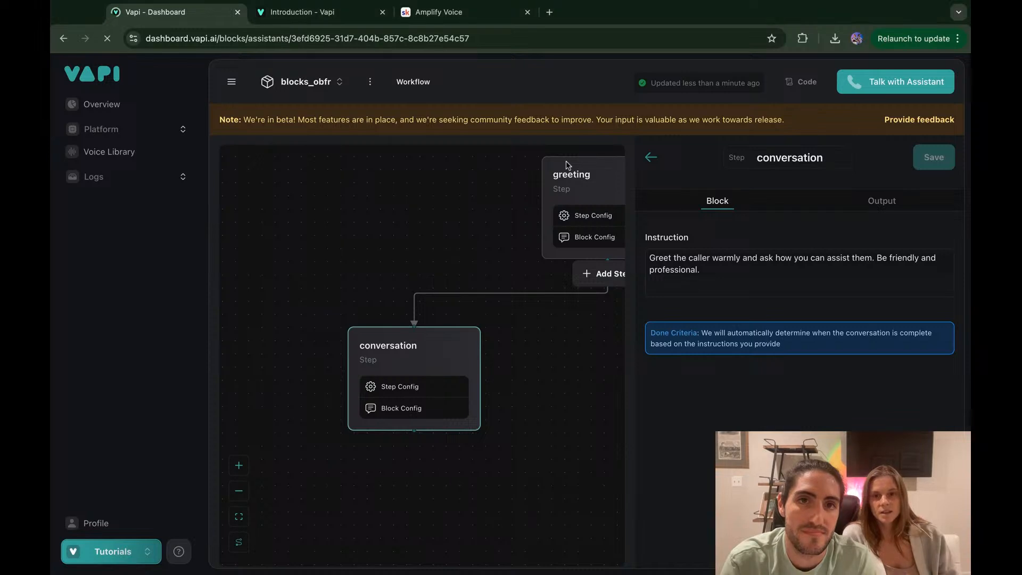
Step: Close the Amplify Voice tab and return the dashboard to its dashboard.vapi.ai home address
key("ctrl+shift+Tab")
key("super+w")
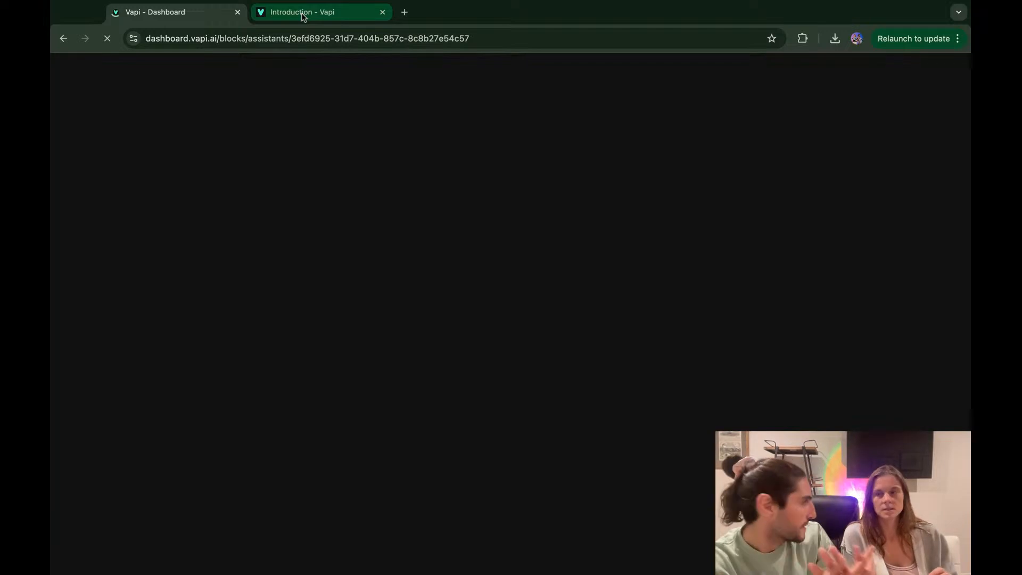
left_click(228, 39)
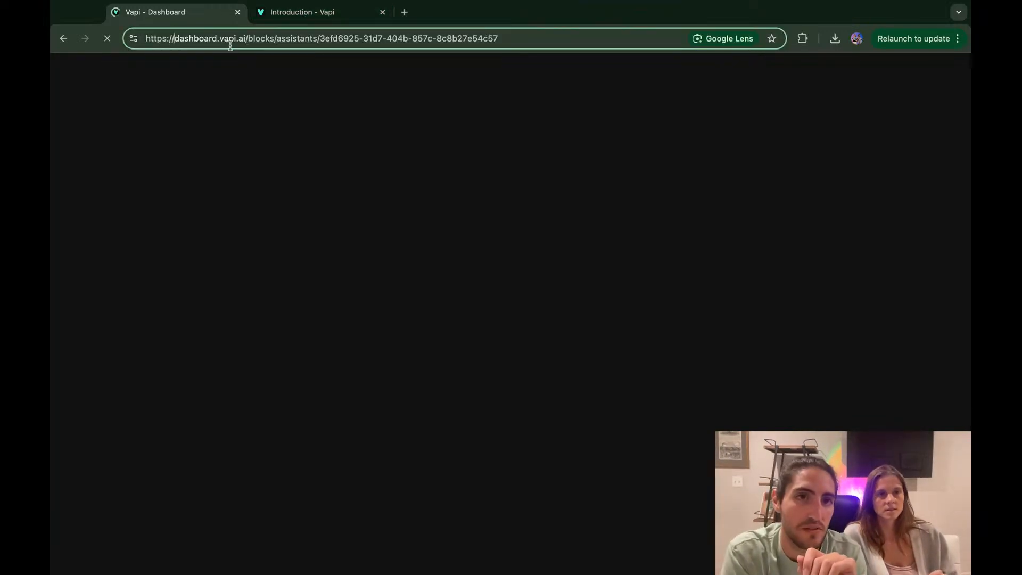
left_click_drag(248, 40, 688, 40)
key("BackSpace")
key("Return")
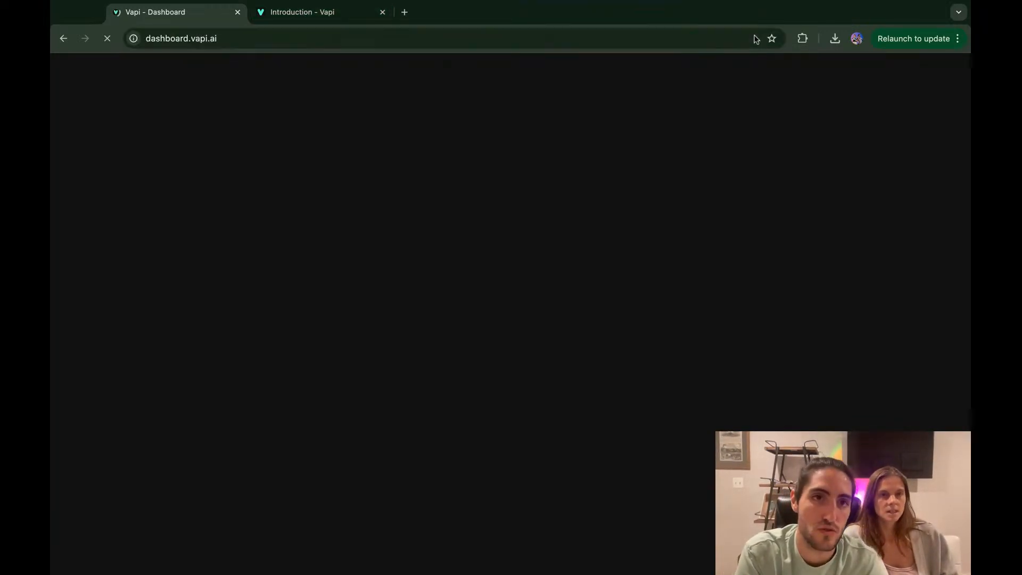
Step: Open the Vapi status page, status.vapi.ai, in a new browser tab
key("ctrl+t")
type("sta")
key("Return")
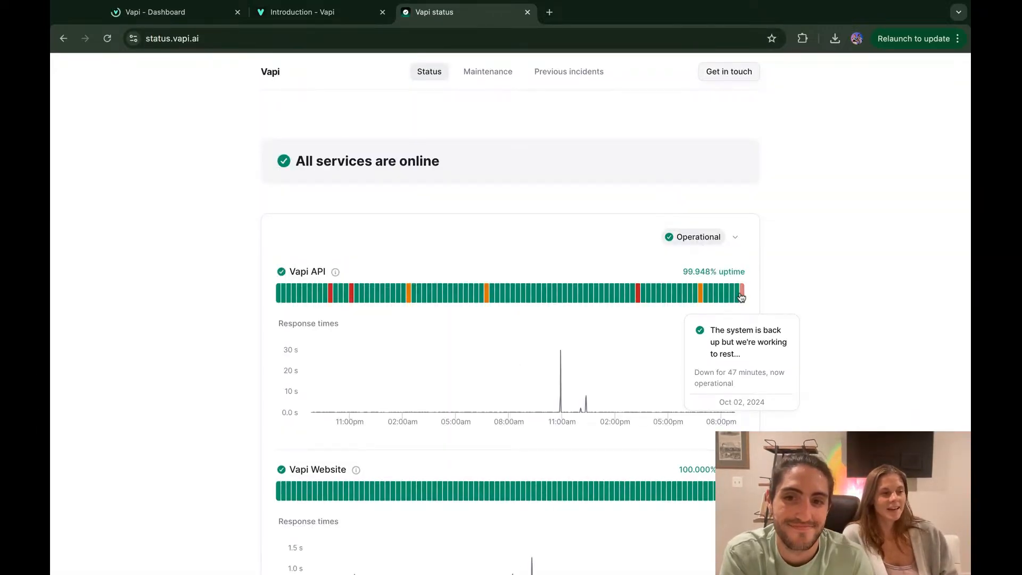
Step: Review the uptime bars and red outage segments on status.vapi.ai, then close the status tab
mouse_move(735, 296)
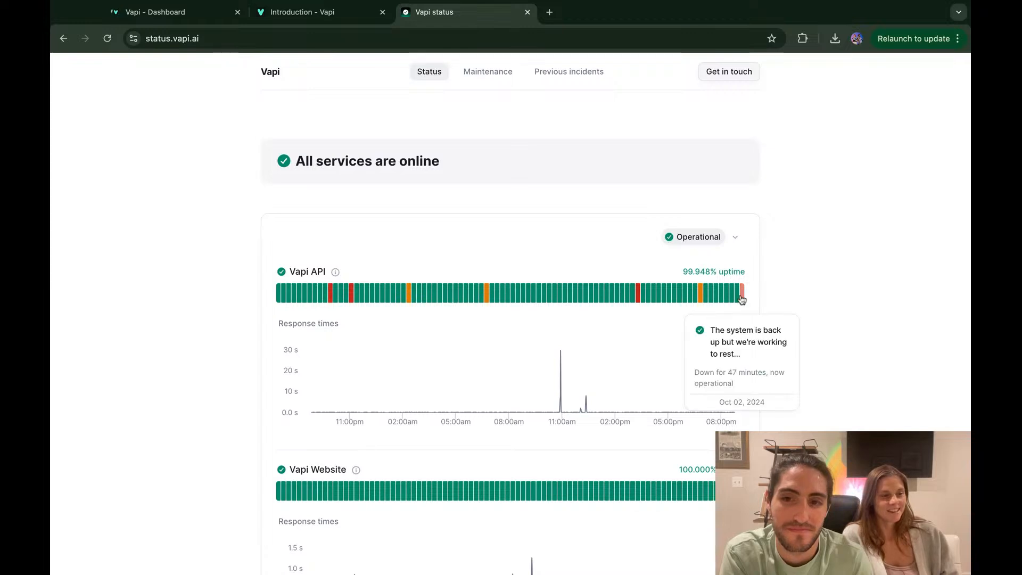
scroll(548, 194, "down", 15)
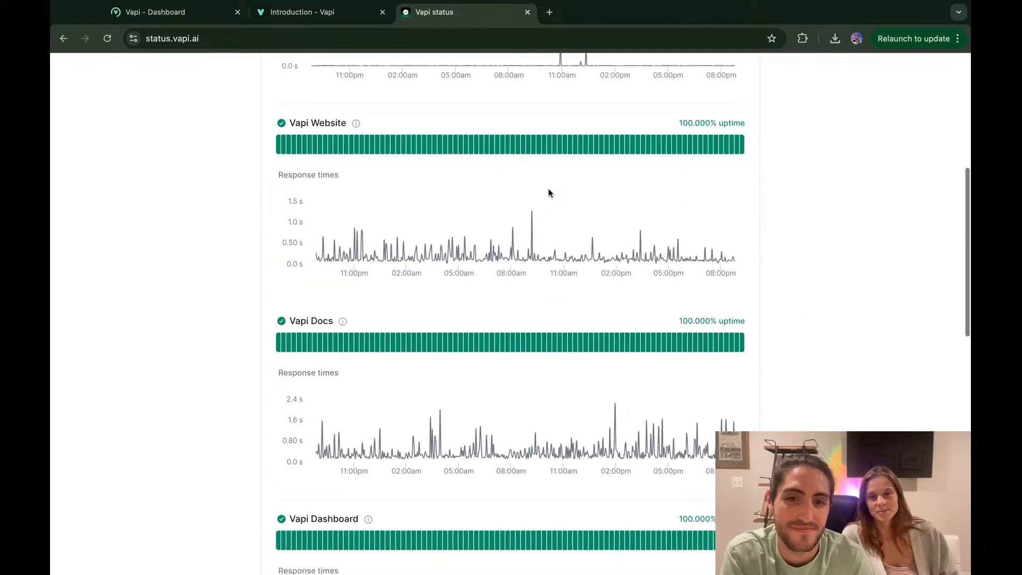
scroll(548, 194, "up", 8)
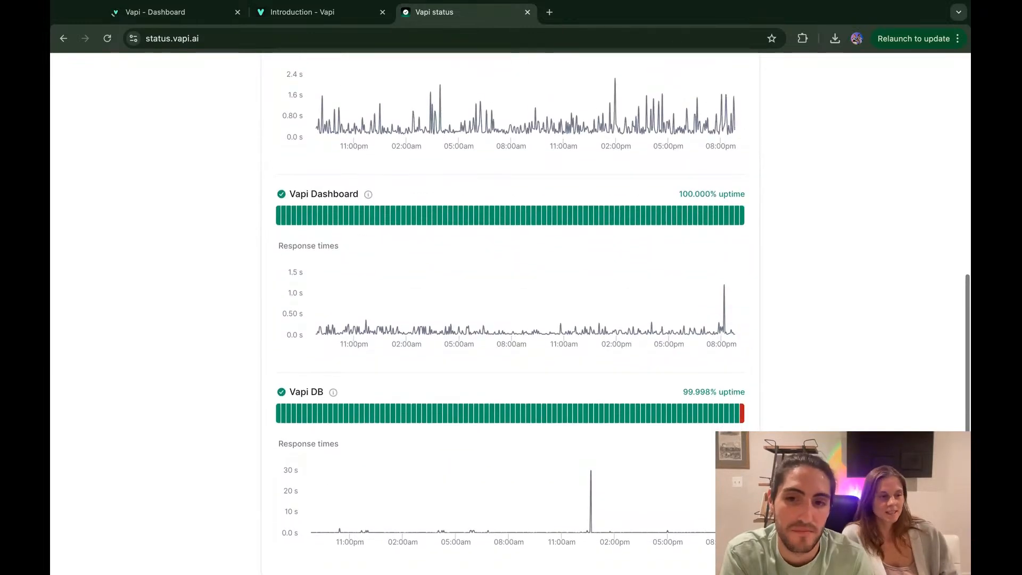
scroll(755, 226, "down", 4)
mouse_move(742, 214)
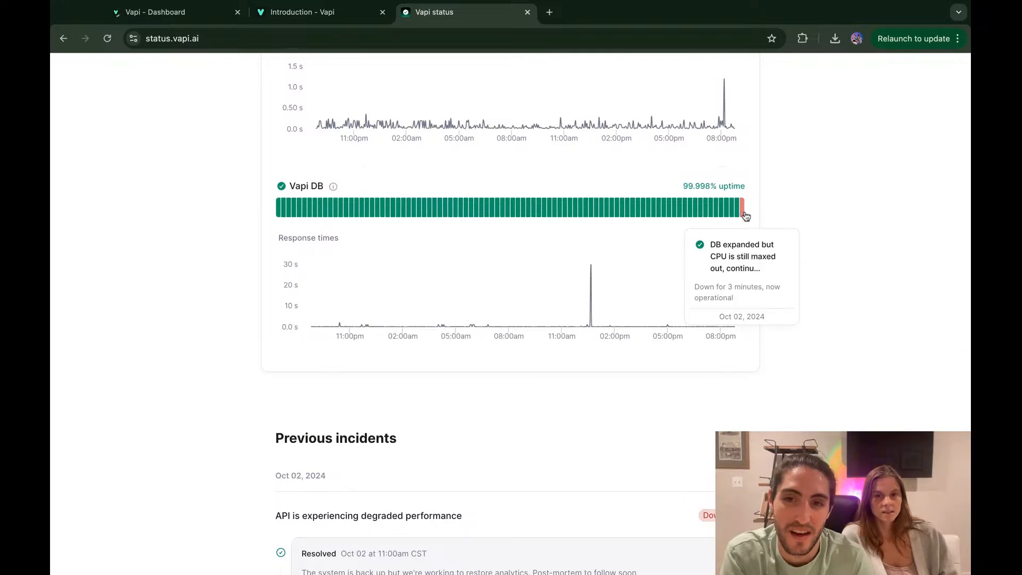
scroll(750, 287, "down", 4)
key("super+w")
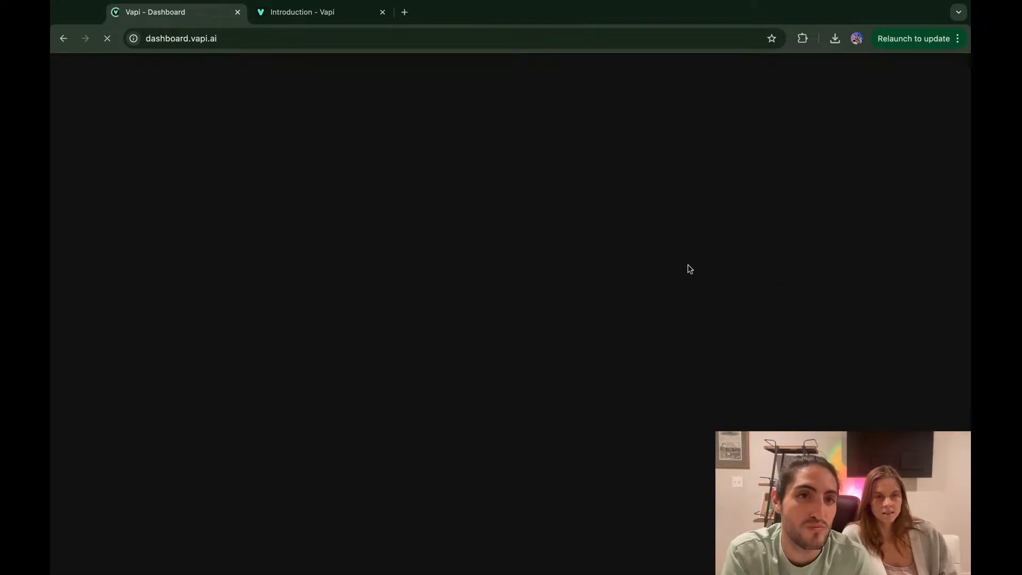
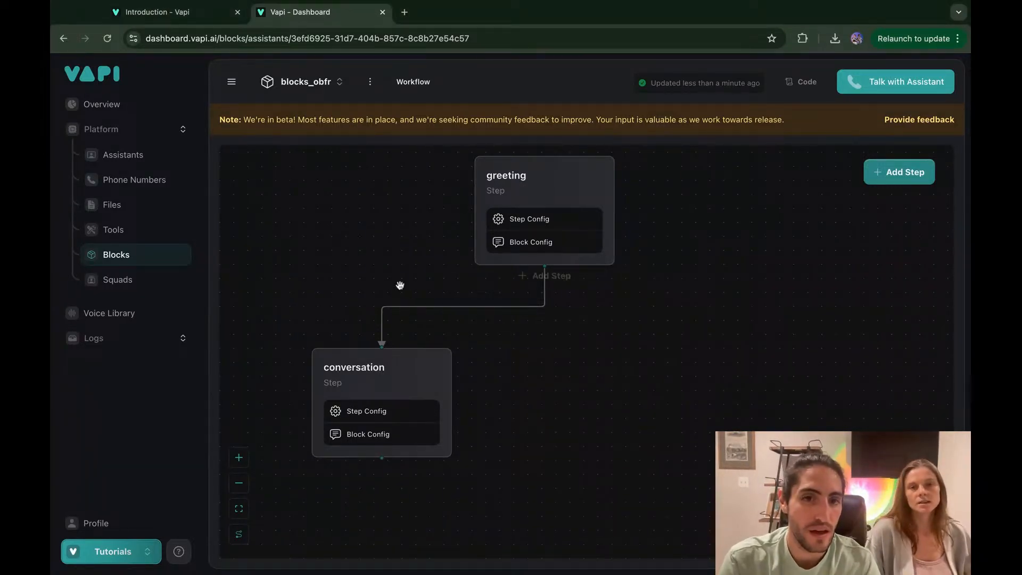
Step: Replace the conversation step's instruction, starting with 'If you're speaking with the owner'
left_click(379, 414)
left_click(716, 201)
left_click(717, 271)
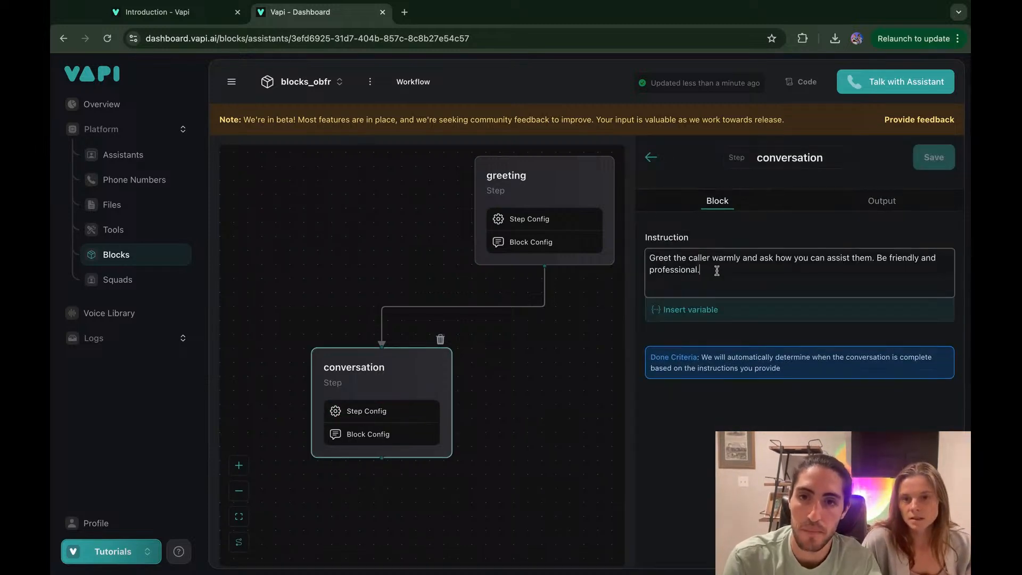
key("super+a")
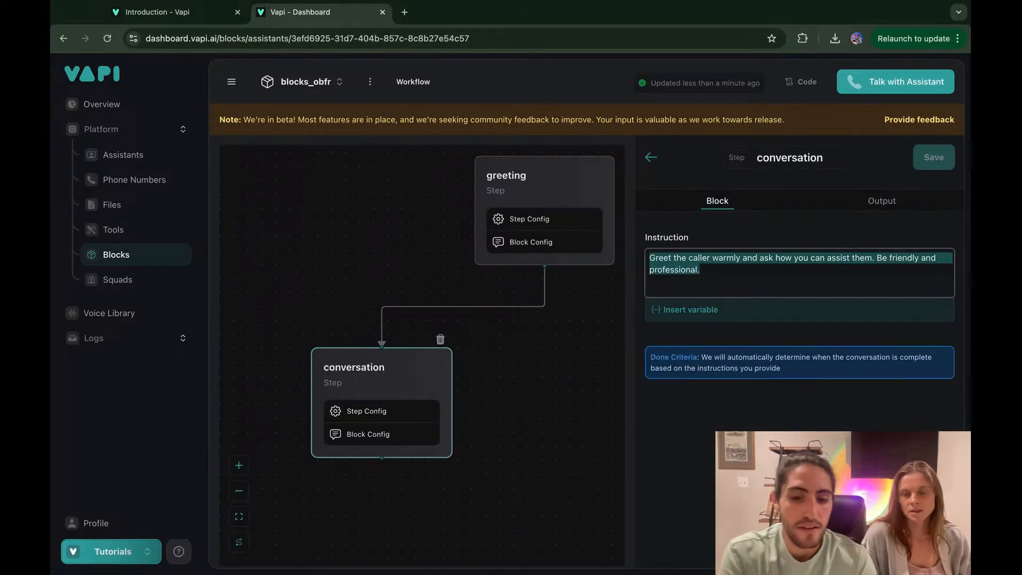
type("If you're as")
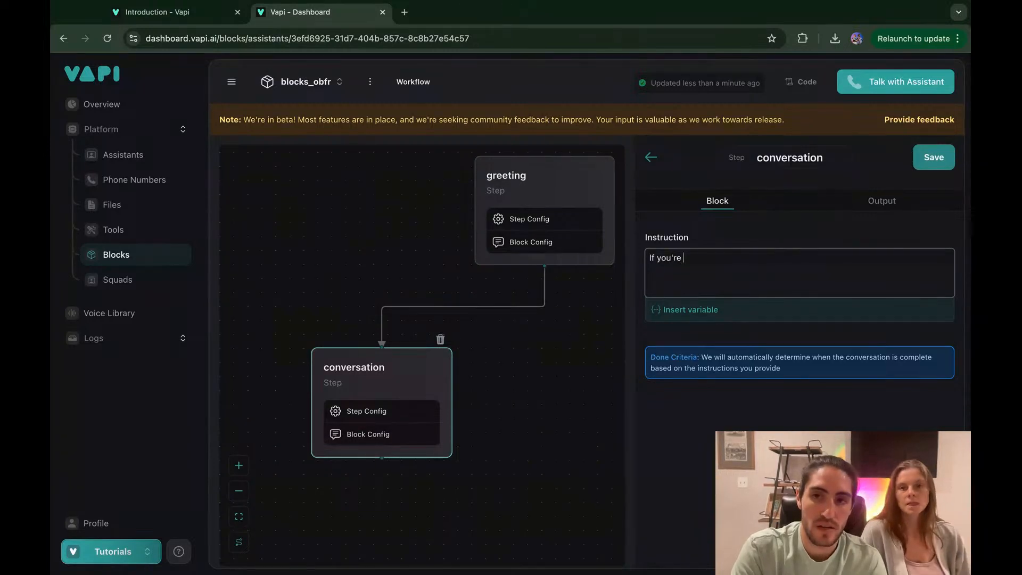
key("BackSpace")
key("BackSpace")
type("speaking with")
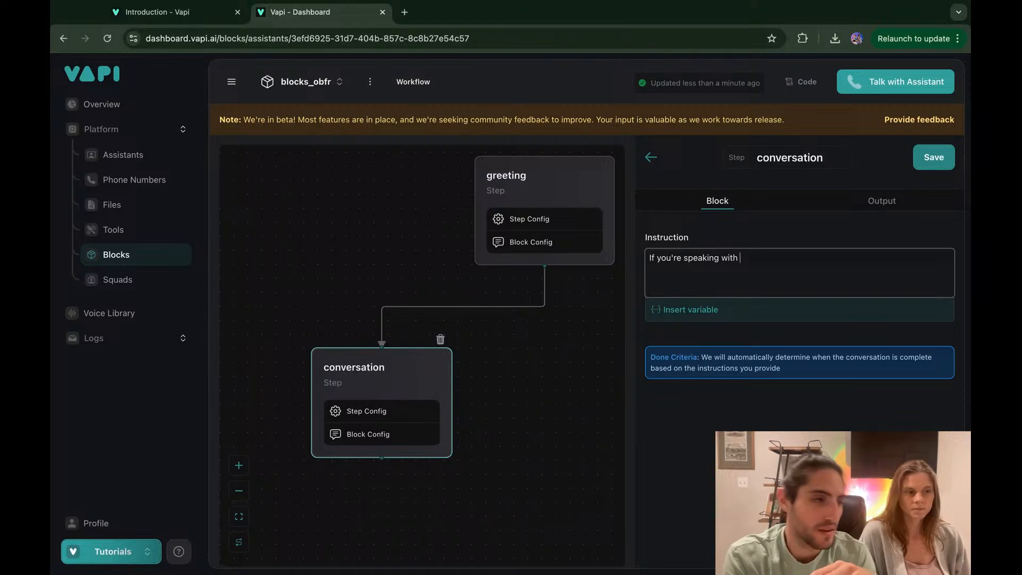
type(" the owner,")
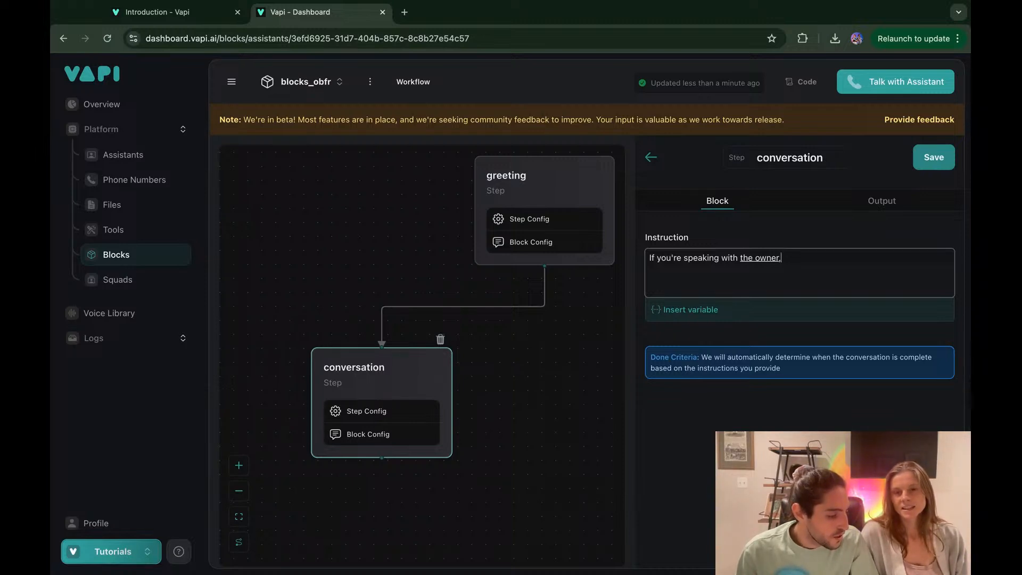
Step: Continue it with 'introduce yourself again and give a brief overview of the hurricane relief foundation.'
type("introduce your")
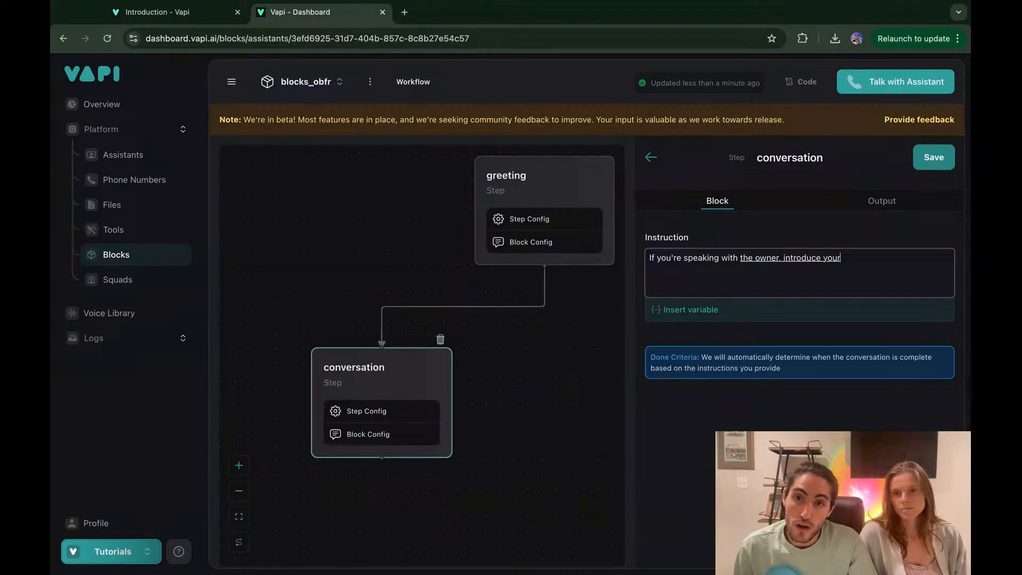
key("BackSpace")
type("yourself again")
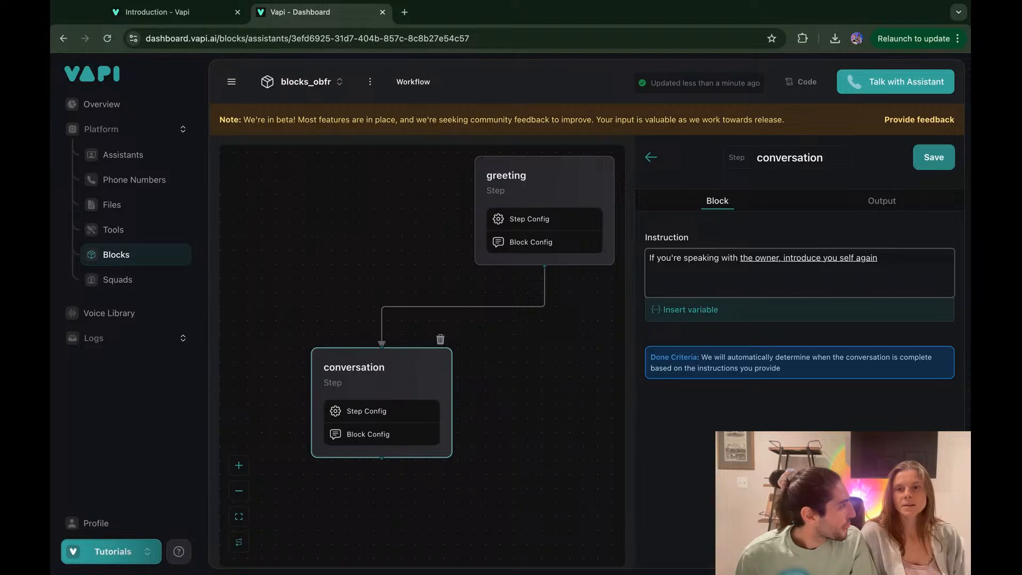
type(". And.")
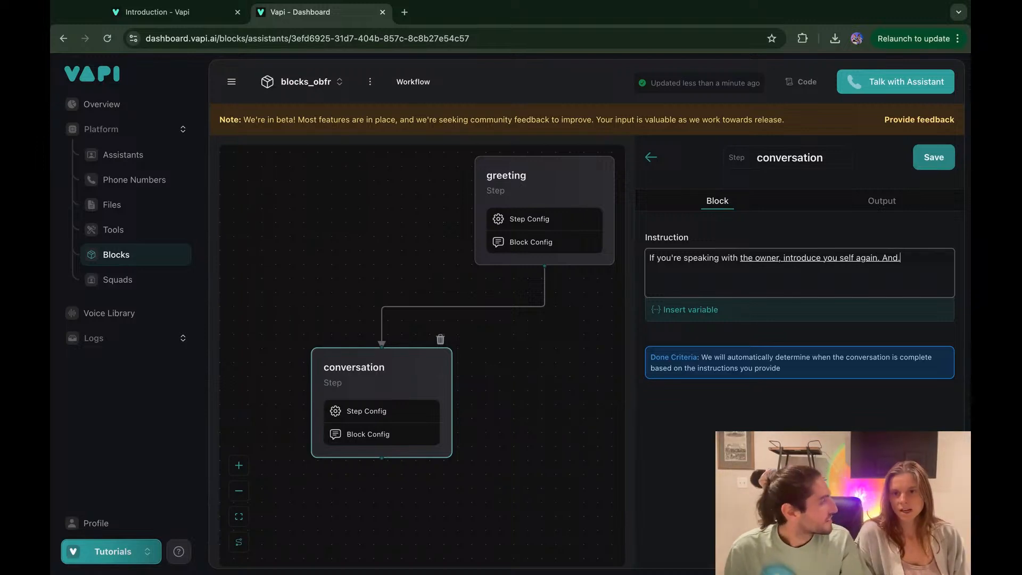
key("BackSpace")
type("give a.")
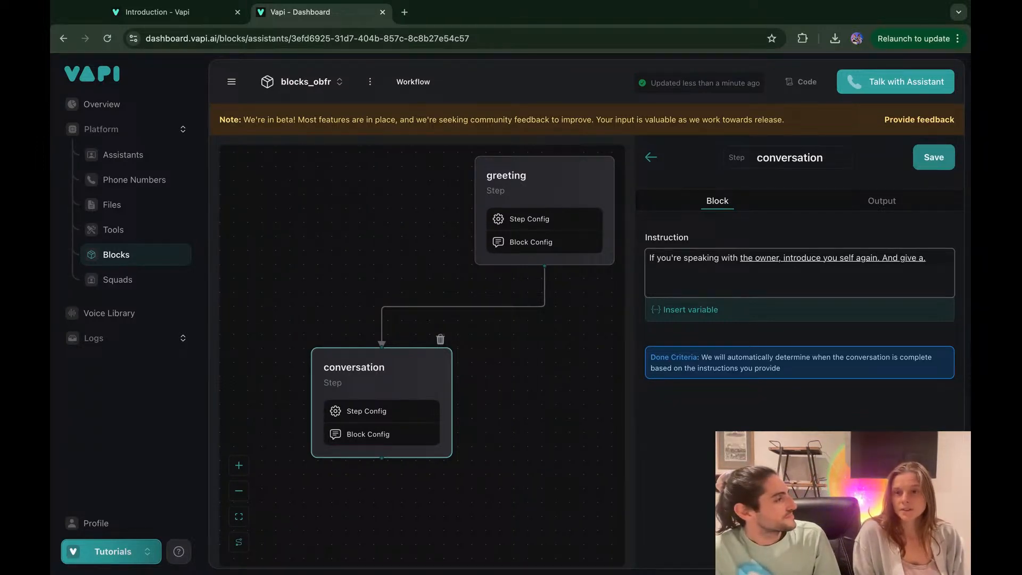
key("BackSpace")
type("brief.")
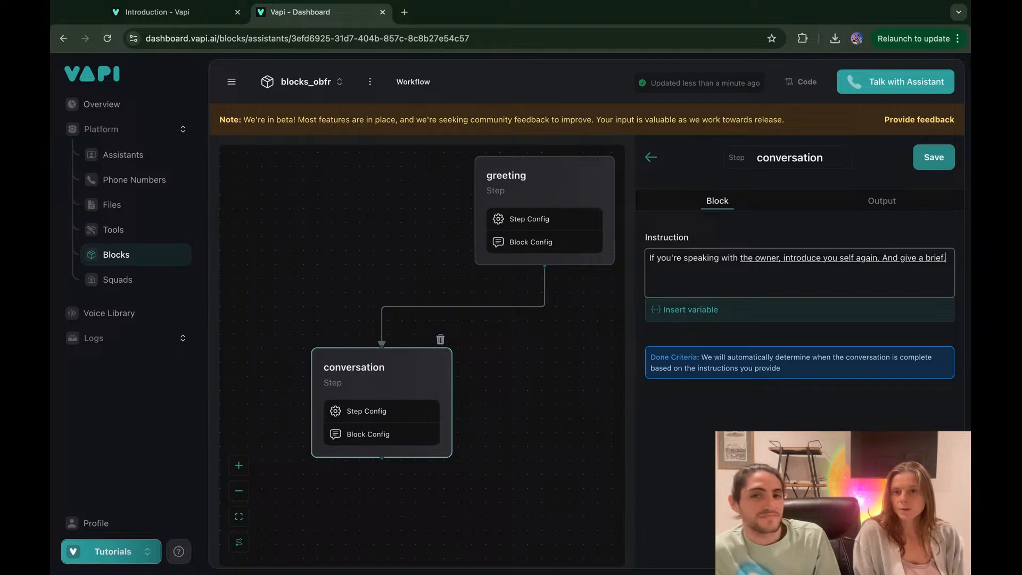
key("BackSpace")
type("overview of.")
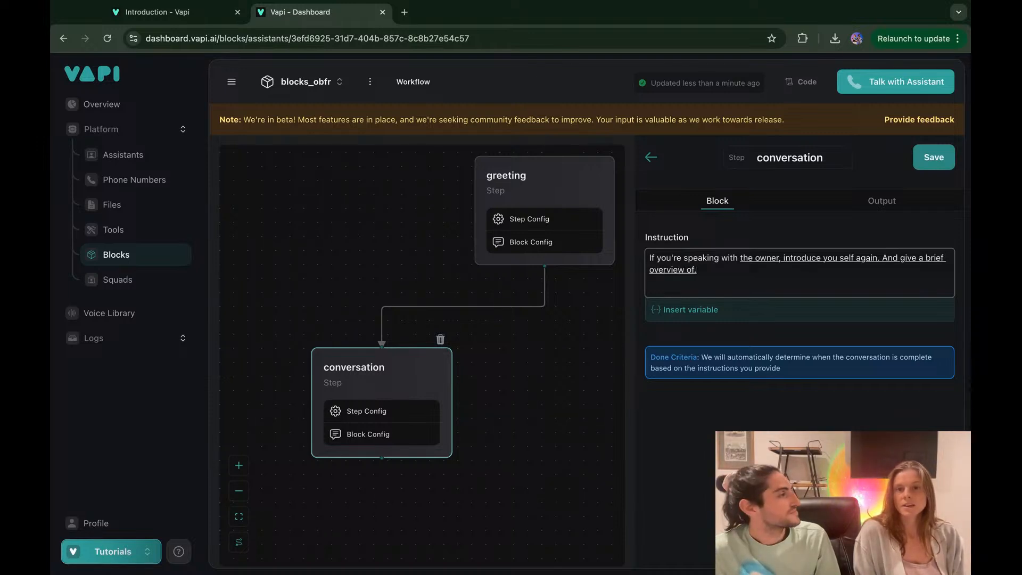
key("BackSpace")
type("the hurricane")
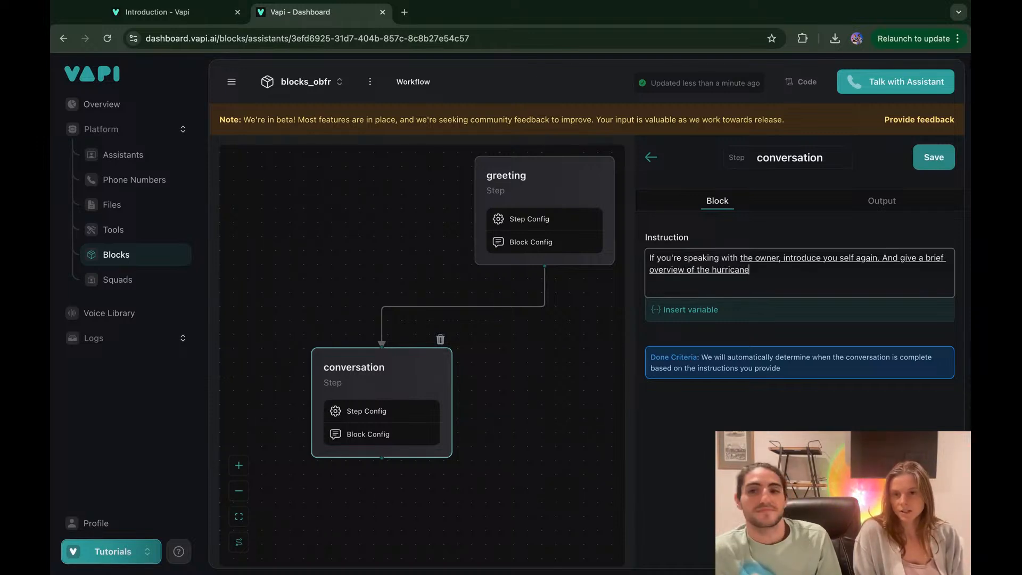
type(" relief foundation.")
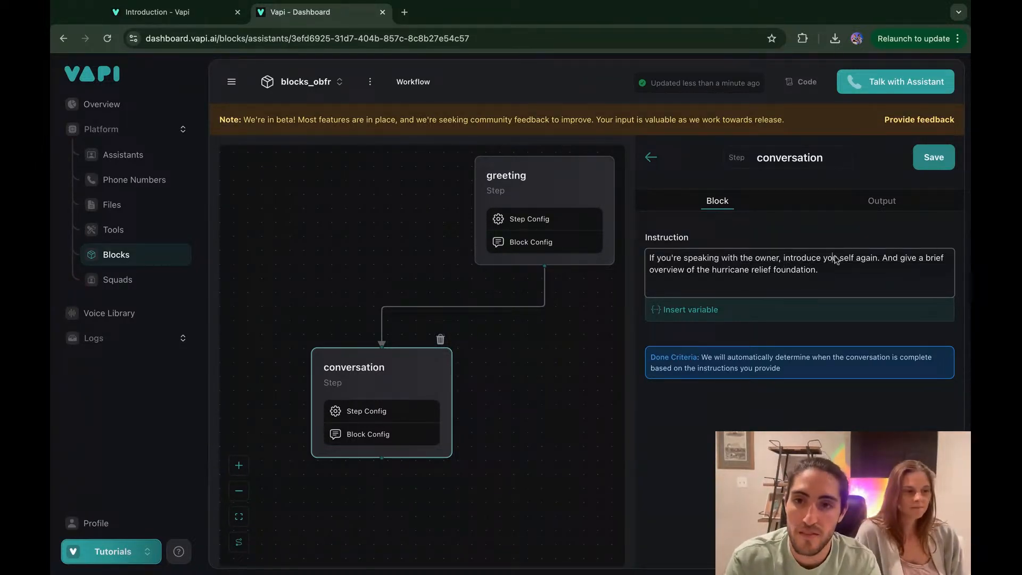
Step: Fix the instruction's typos: join 'yourself', use a colon after 'owner', and lowercase 'and'
key("BackSpace")
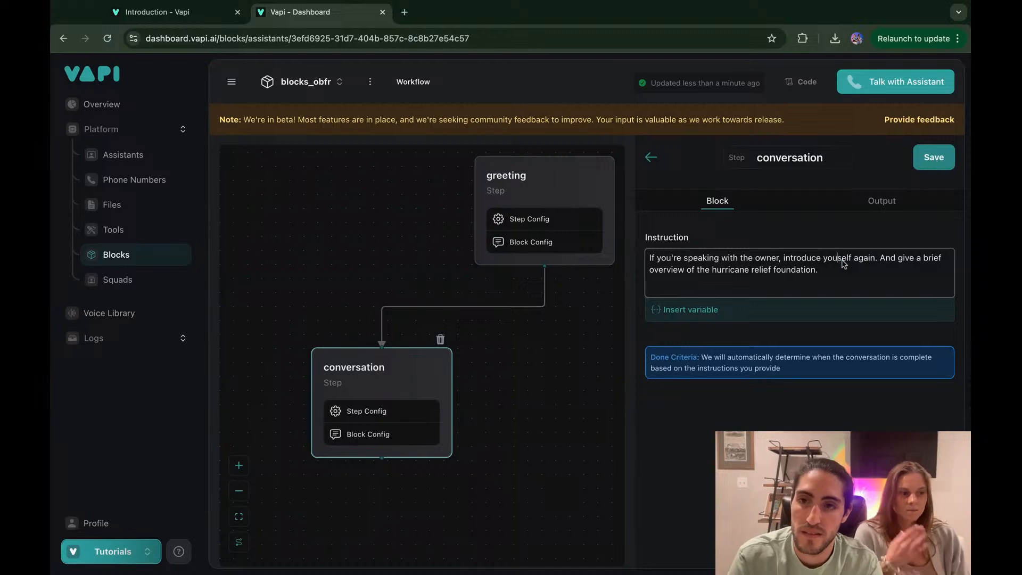
type("r")
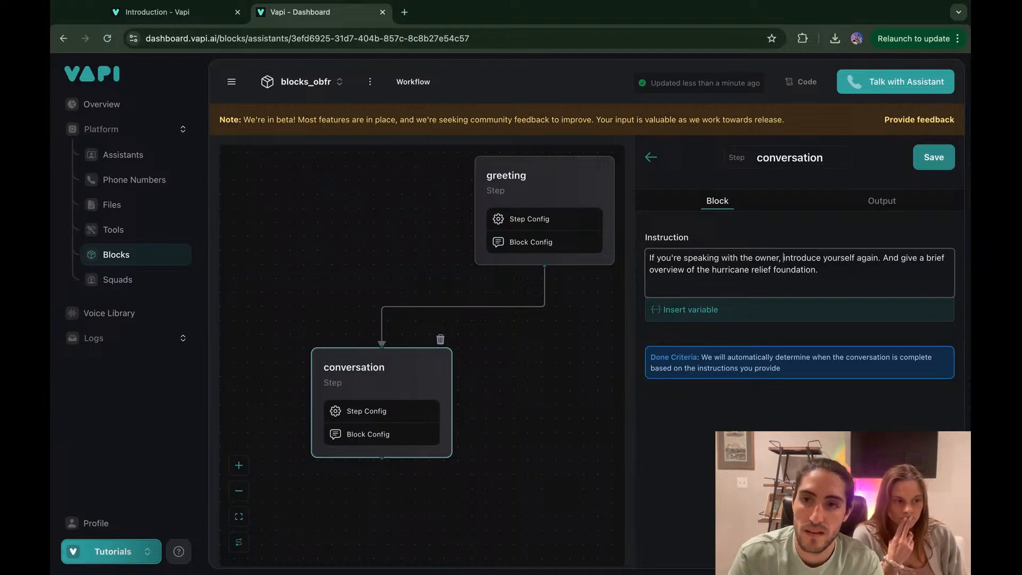
key("Left")
key("BackSpace")
type(":")
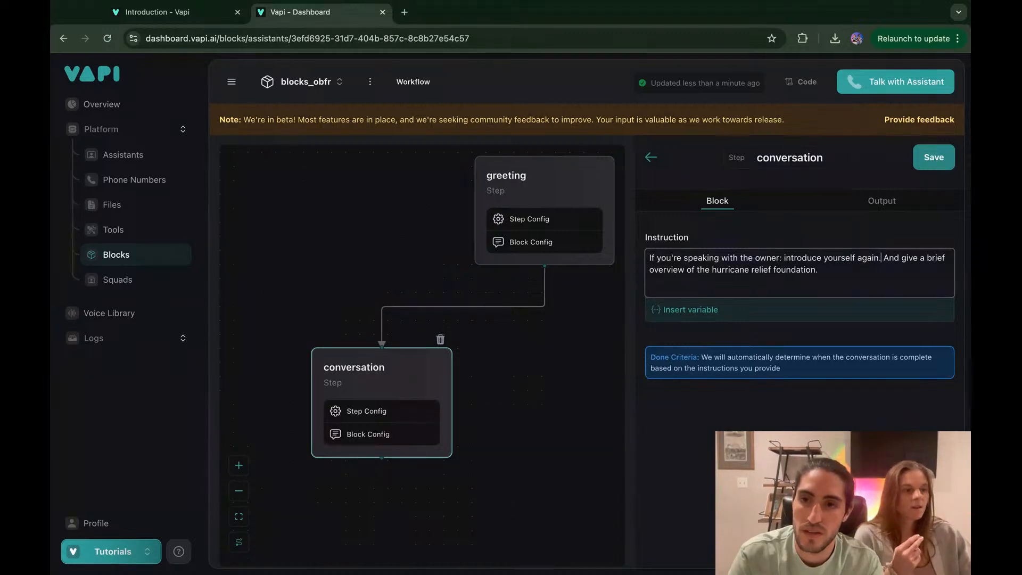
key("BackSpace")
key("BackSpace")
key("BackSpace")
type("a")
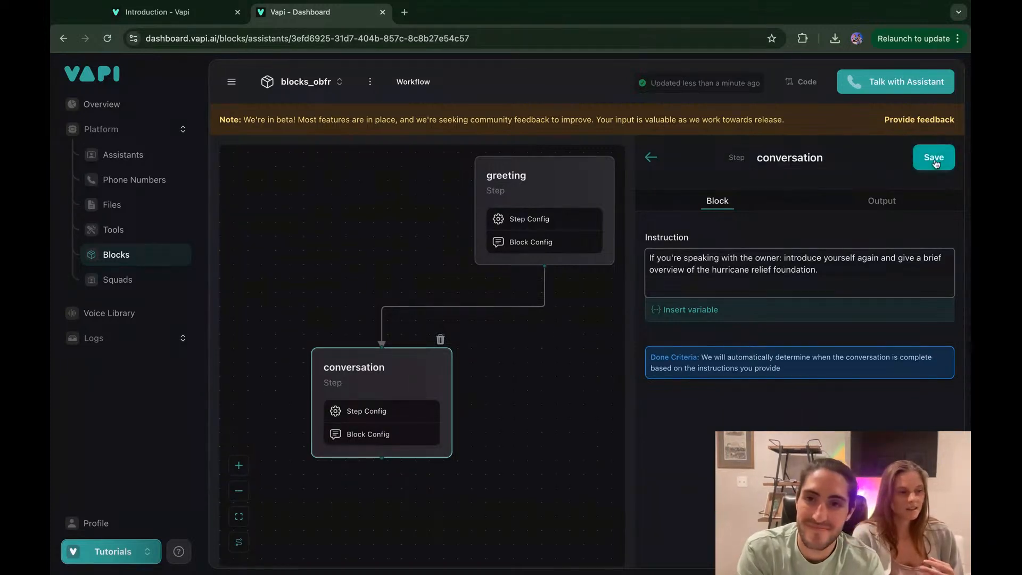
Step: Check the Output tab, then rename the step to this_is_the_owner and save the block
left_click(876, 202)
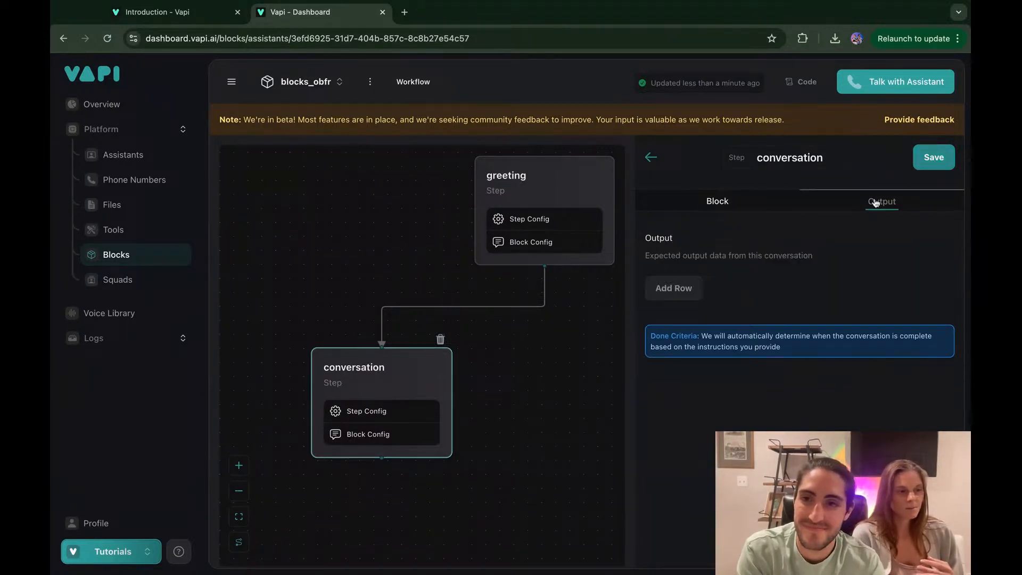
left_click(694, 210)
left_click(850, 210)
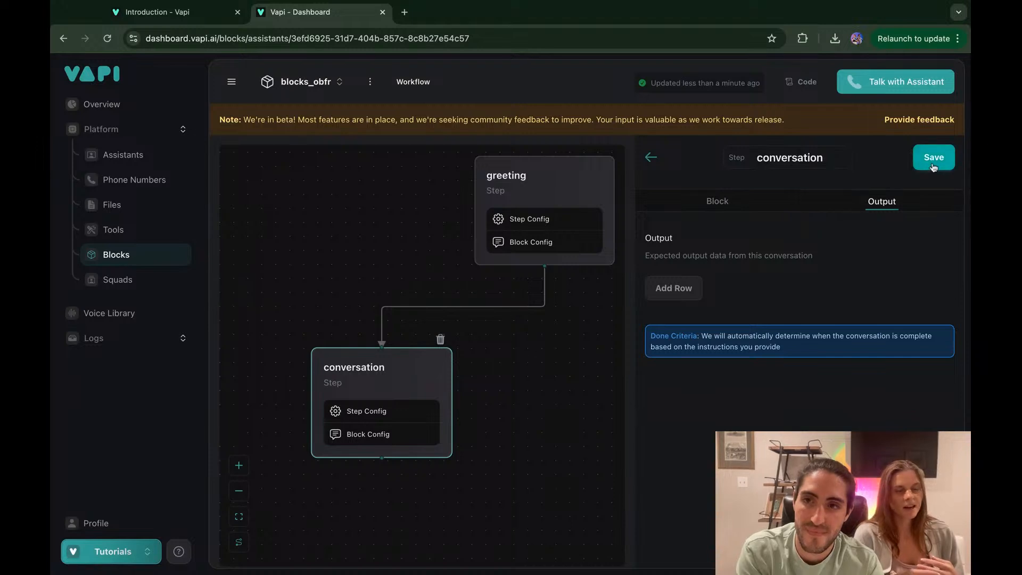
double_click(828, 154)
key("BackSpace")
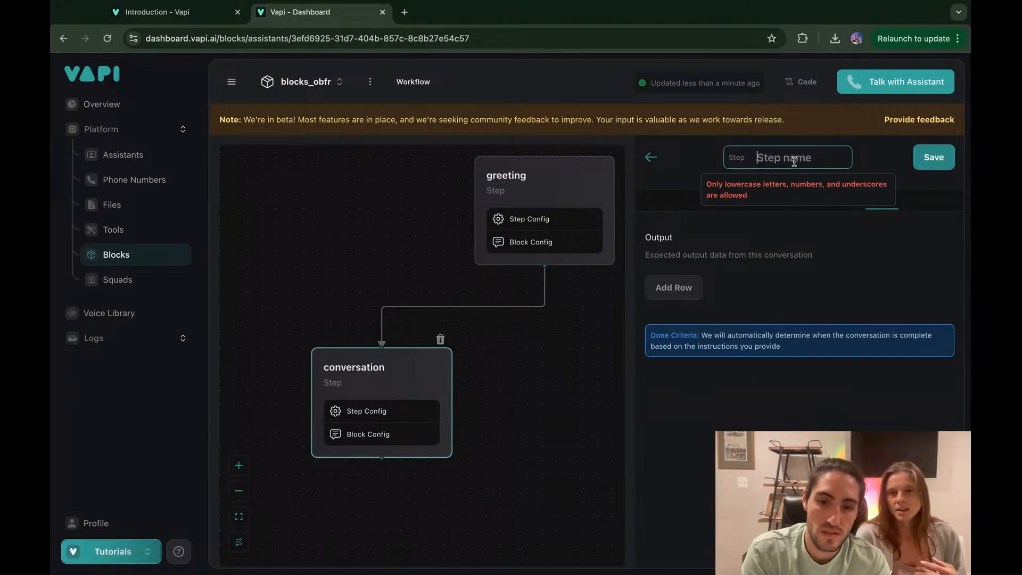
type("thi_s_is_the")
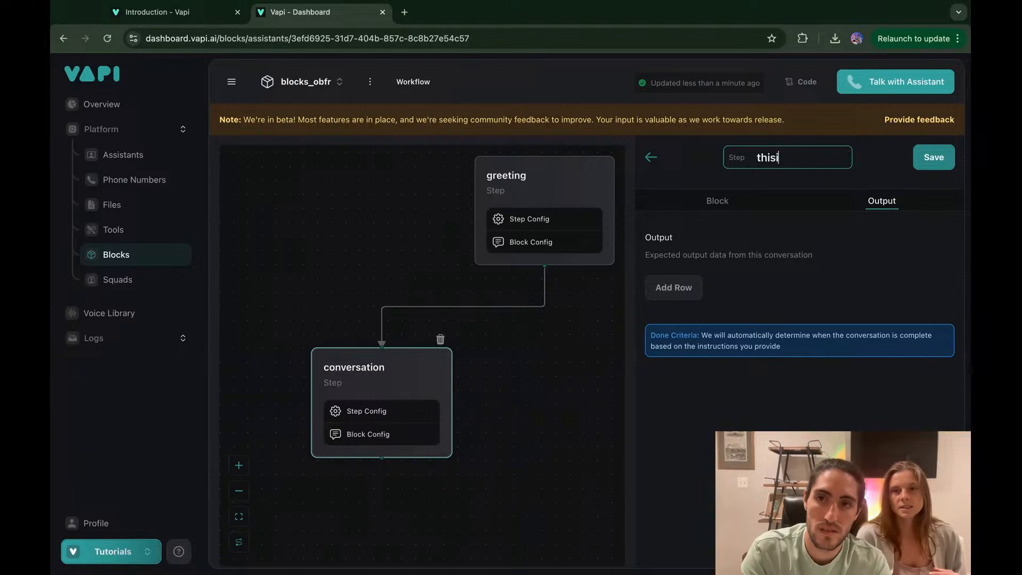
type("_owner")
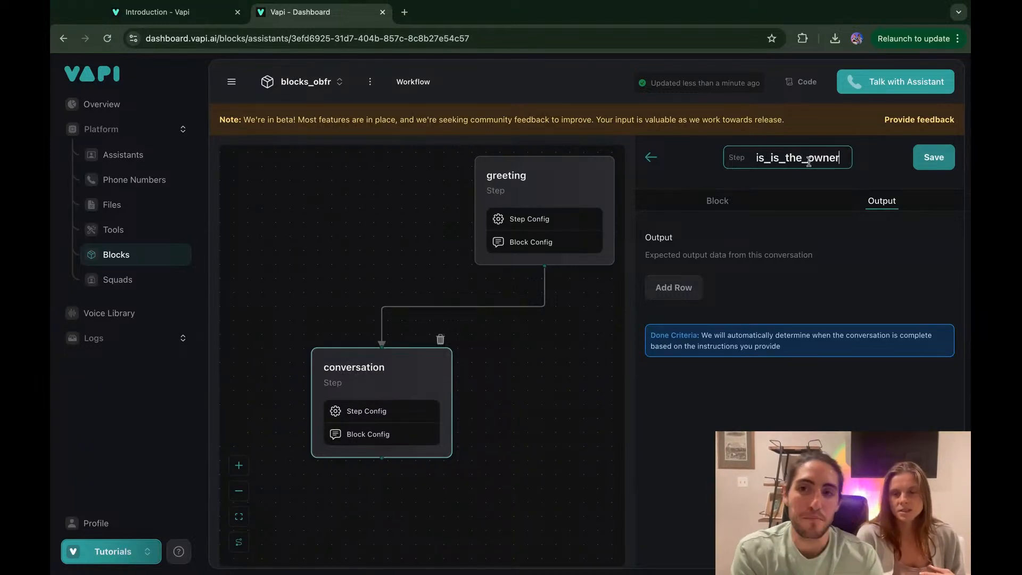
left_click(935, 167)
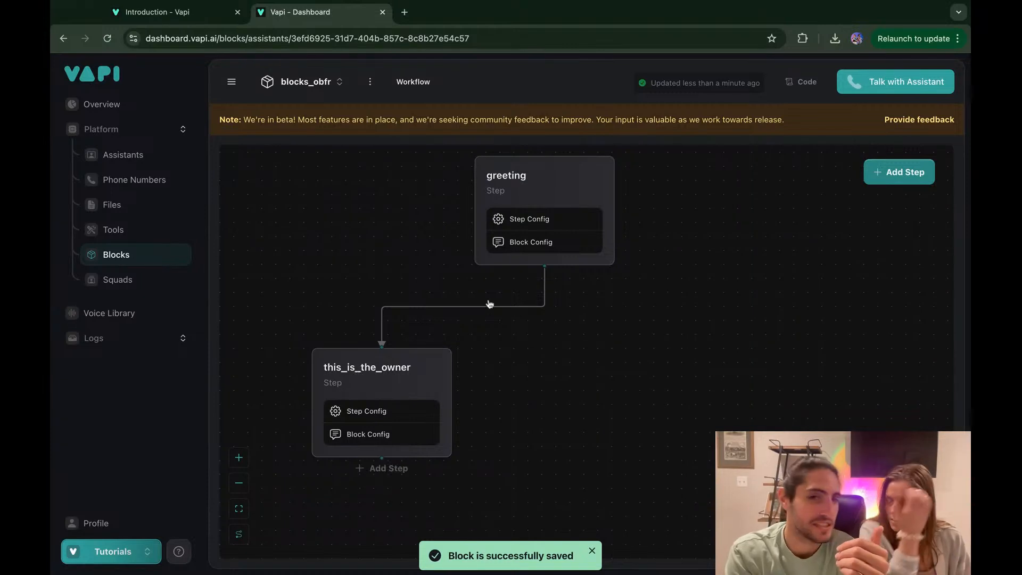
mouse_move(548, 261)
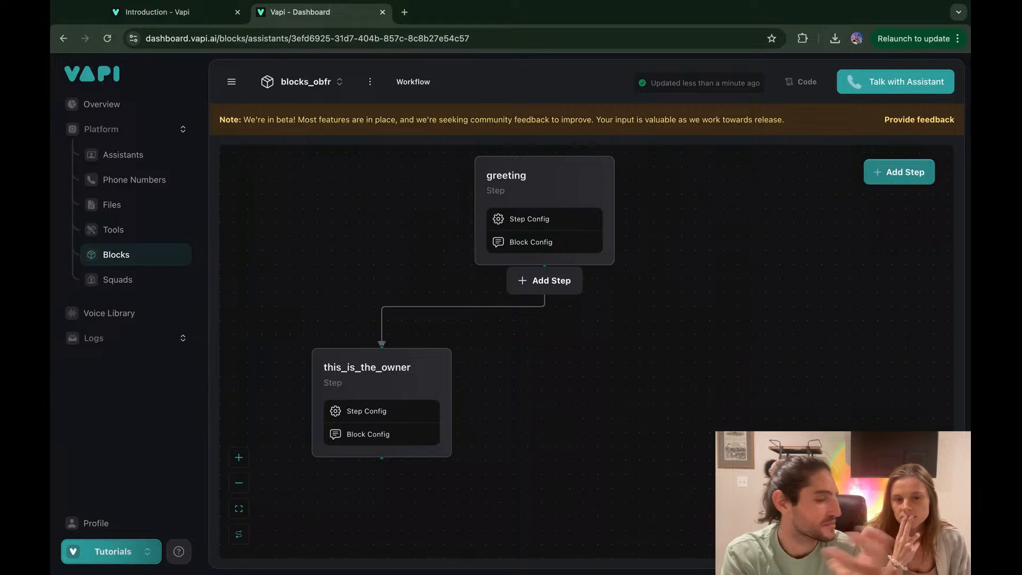
Step: Add a second Conversation step after greeting and drag it to the right of this_is_the_owner
left_click(544, 280)
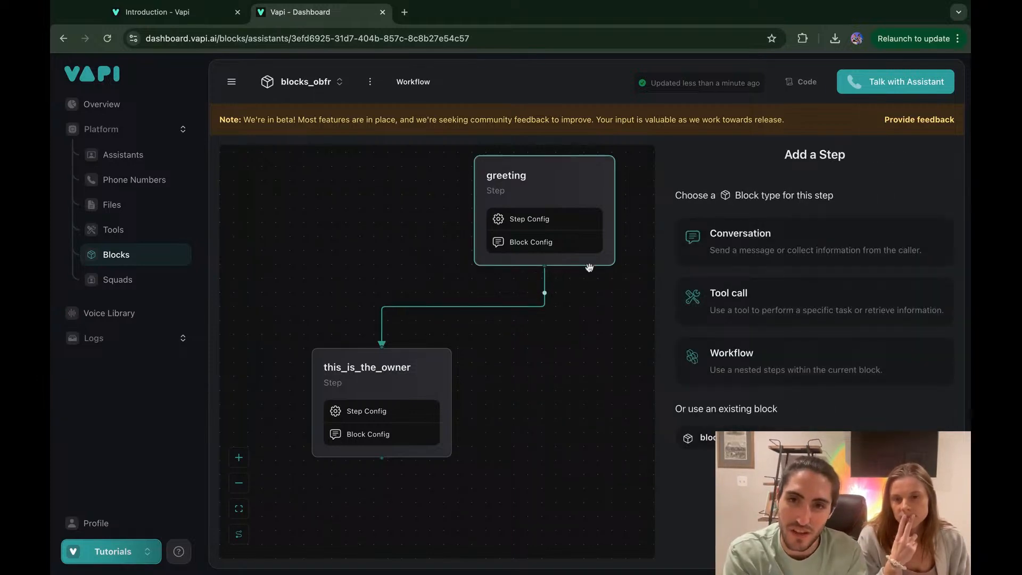
left_click(721, 238)
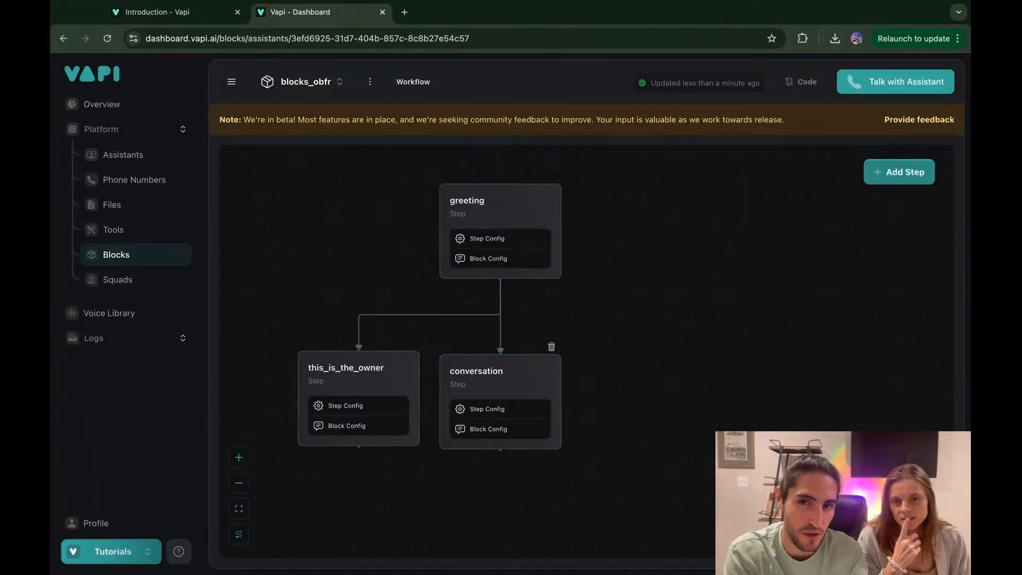
left_click_drag(449, 380, 587, 375)
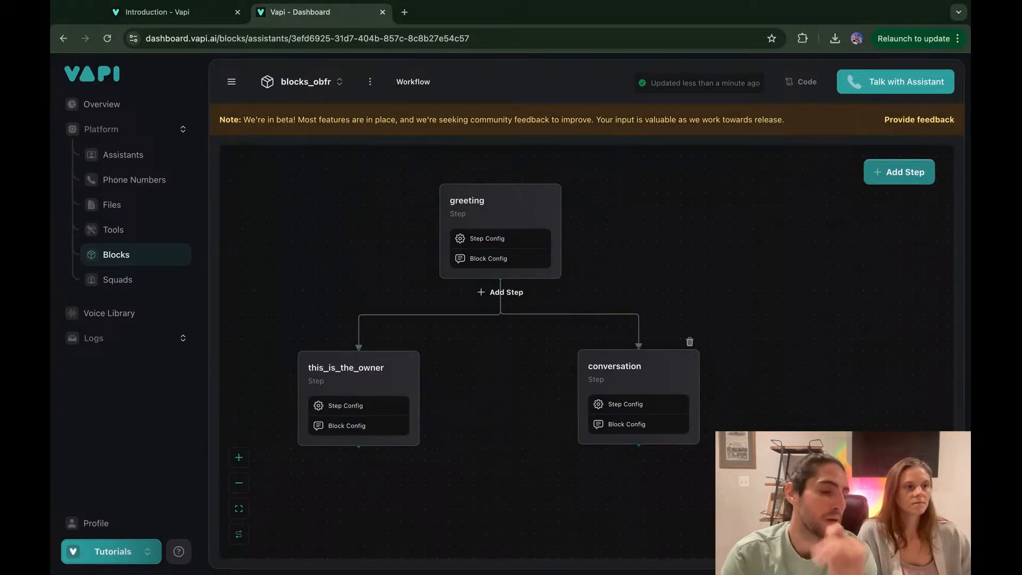
scroll(510, 202, "down", 1)
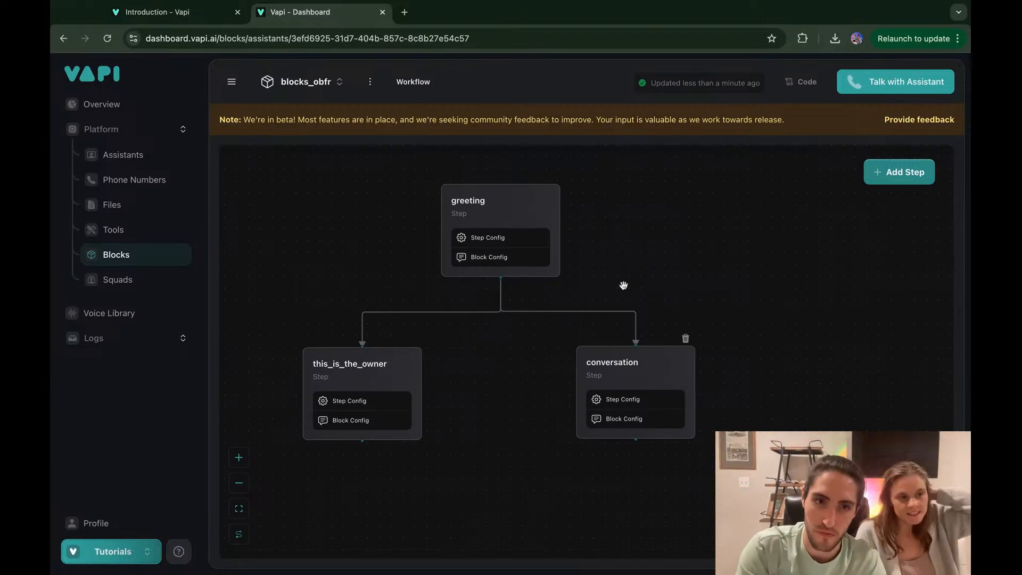
Step: Rename the new conversation step to this_is_not_the_owner, correcting the misspellings
left_click(618, 366)
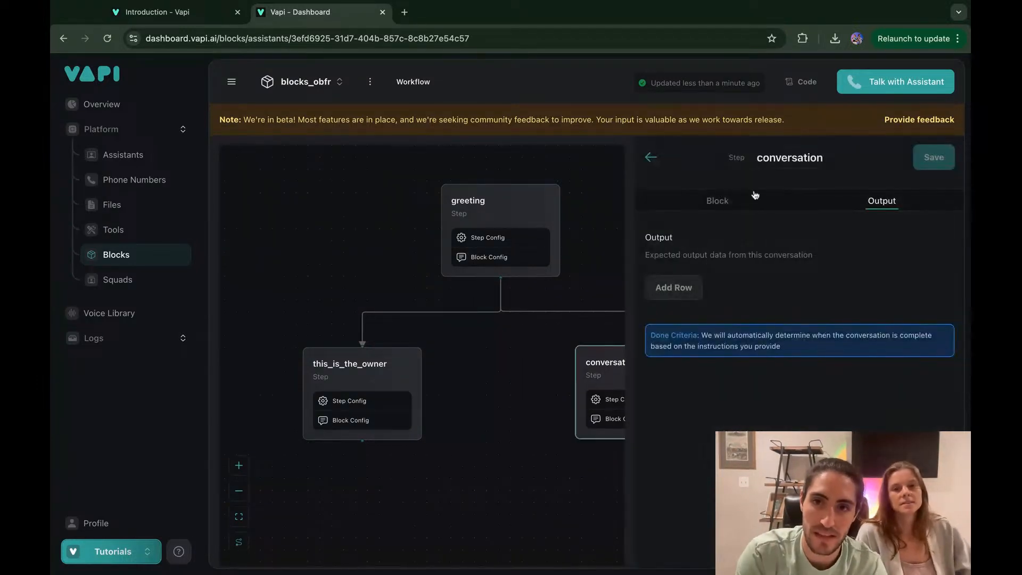
left_click(787, 154)
type("this_")
type("is_nO")
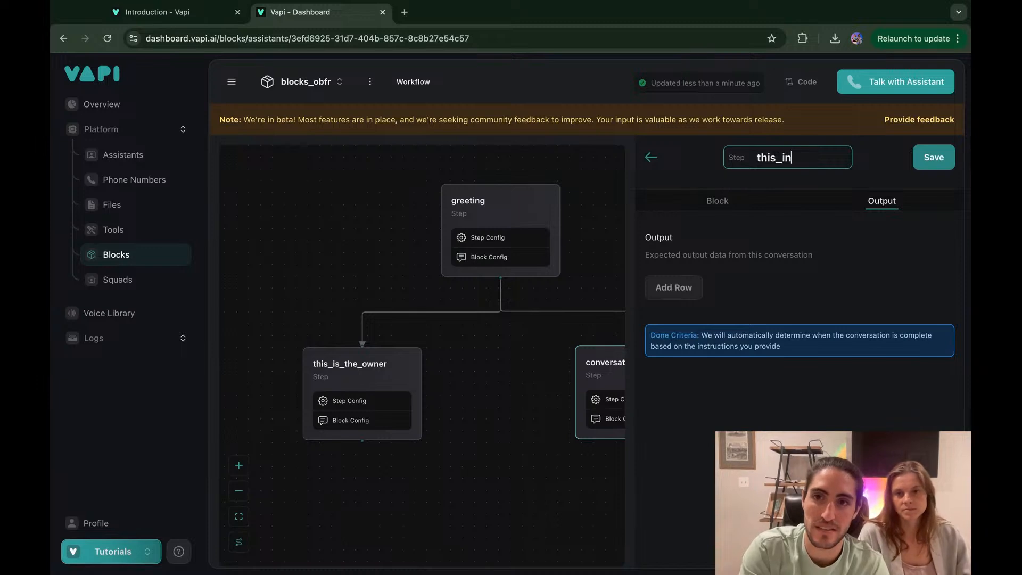
key("BackSpace")
type("ot")
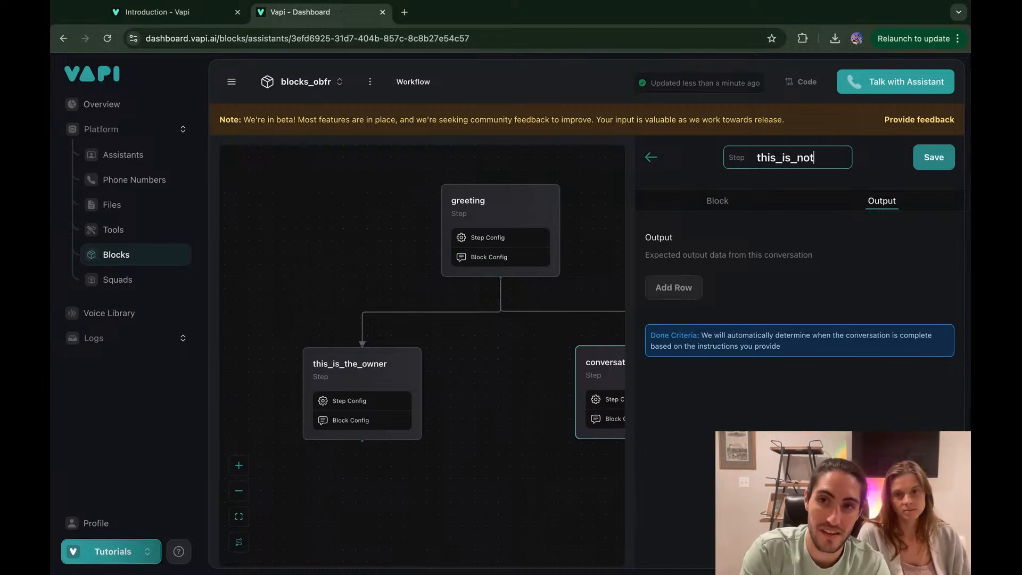
type("_the_owenr")
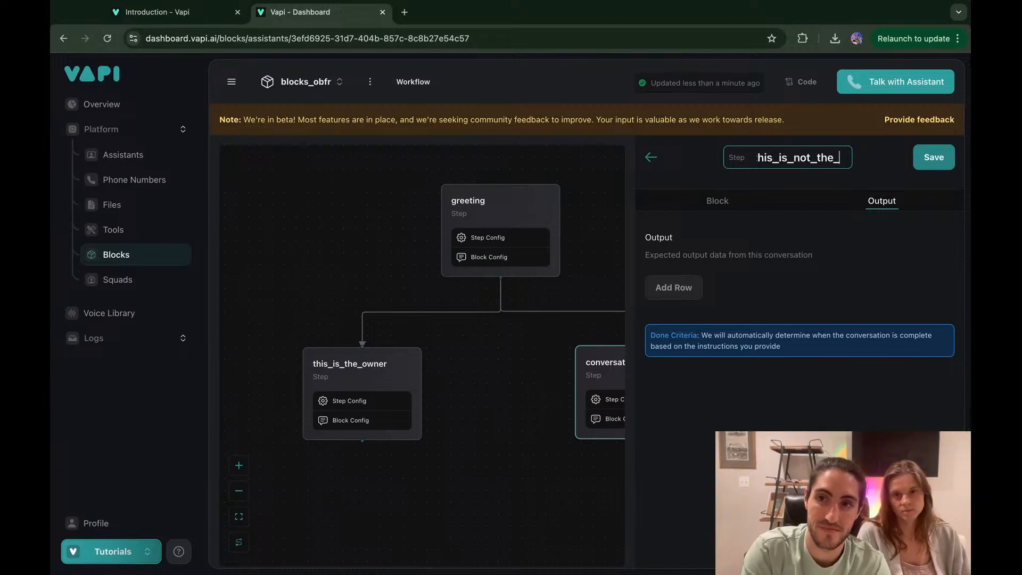
key("BackSpace")
key("BackSpace")
key("BackSpace")
type("ner")
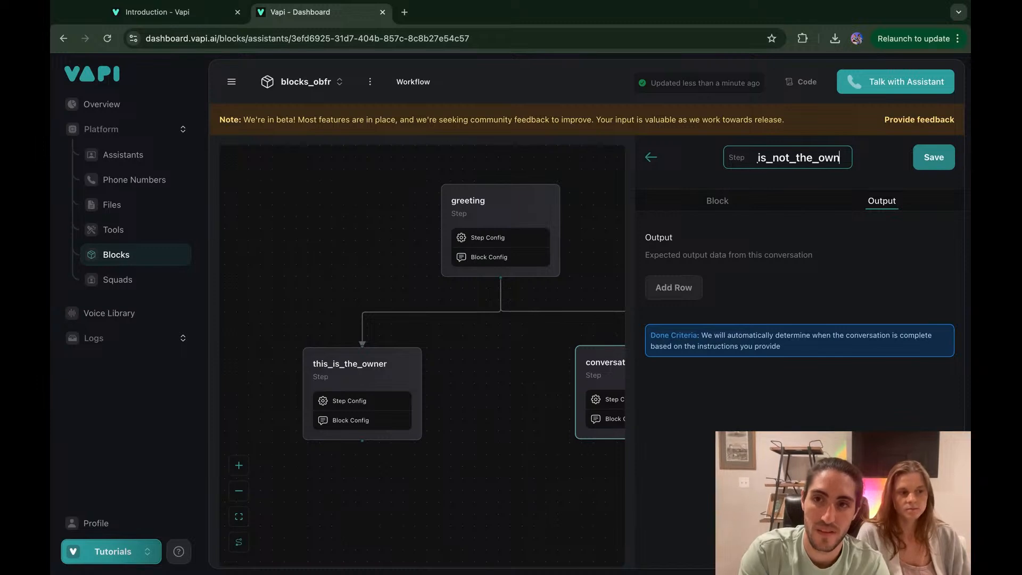
Step: Delete all of the step's existing instruction text, then switch away from the browser
left_click(740, 212)
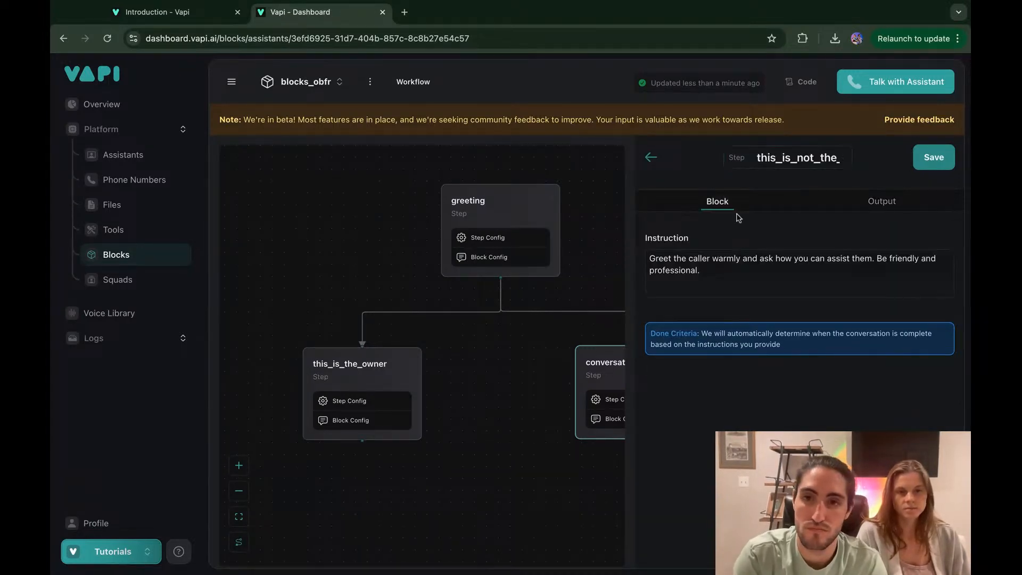
left_click(711, 277)
key("ctrl+a")
key("BackSpace")
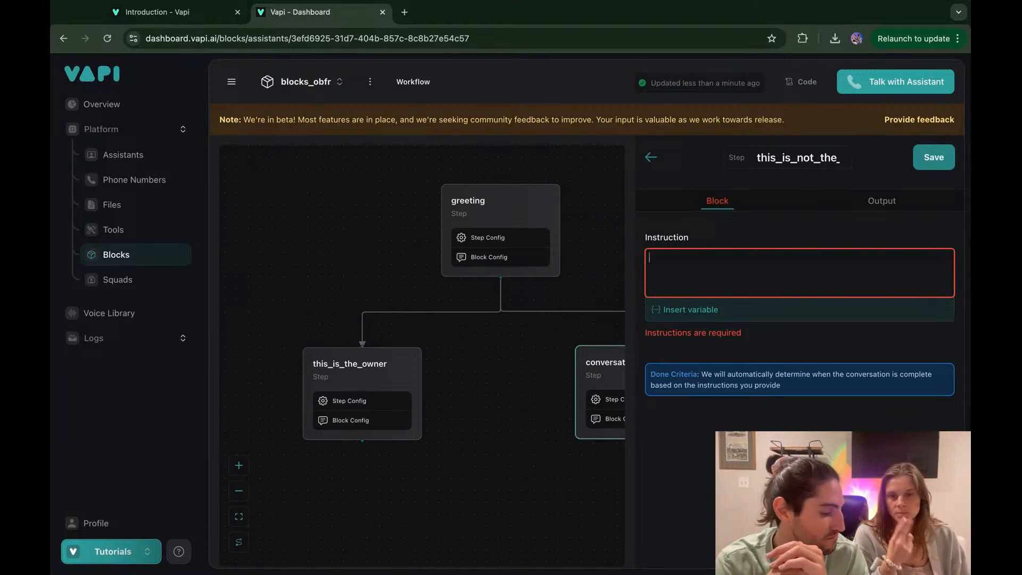
key("super+Tab")
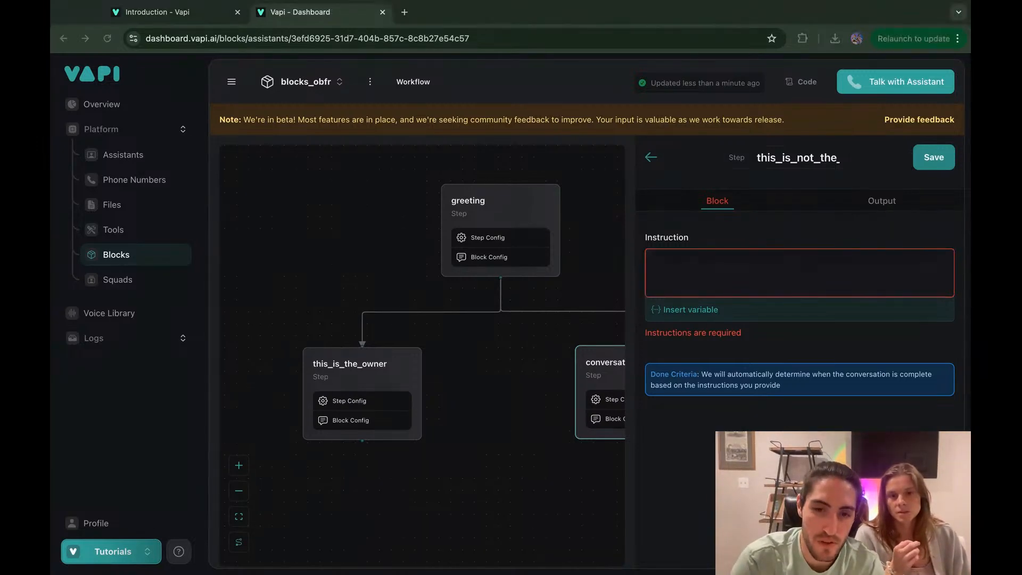
key("super+Tab")
key("super+Tab")
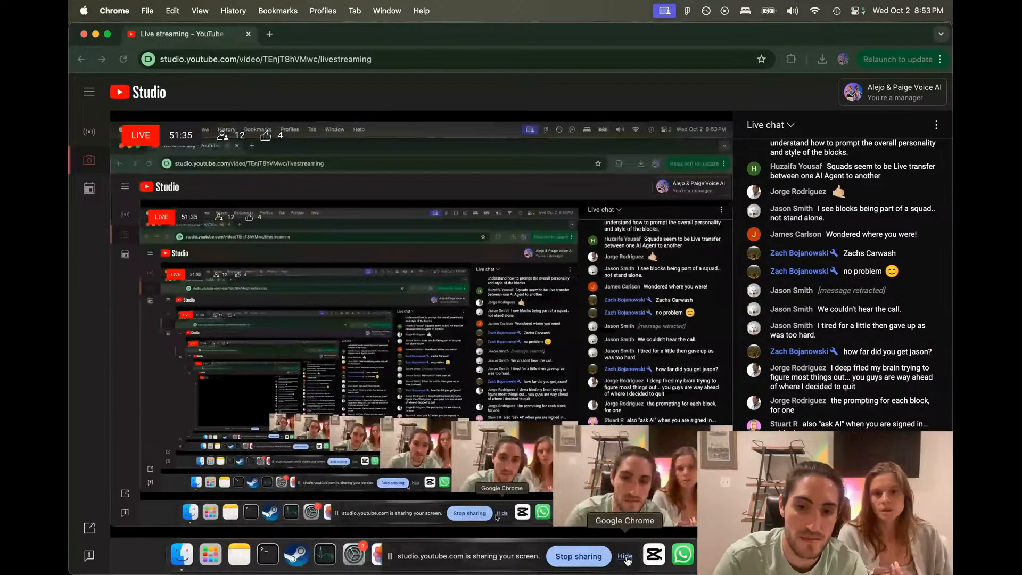
Step: In Figma's green No-branch box, select both bullet lines from 'Explain' through '{{owner_name}}?'
left_click(625, 556)
left_click(566, 553)
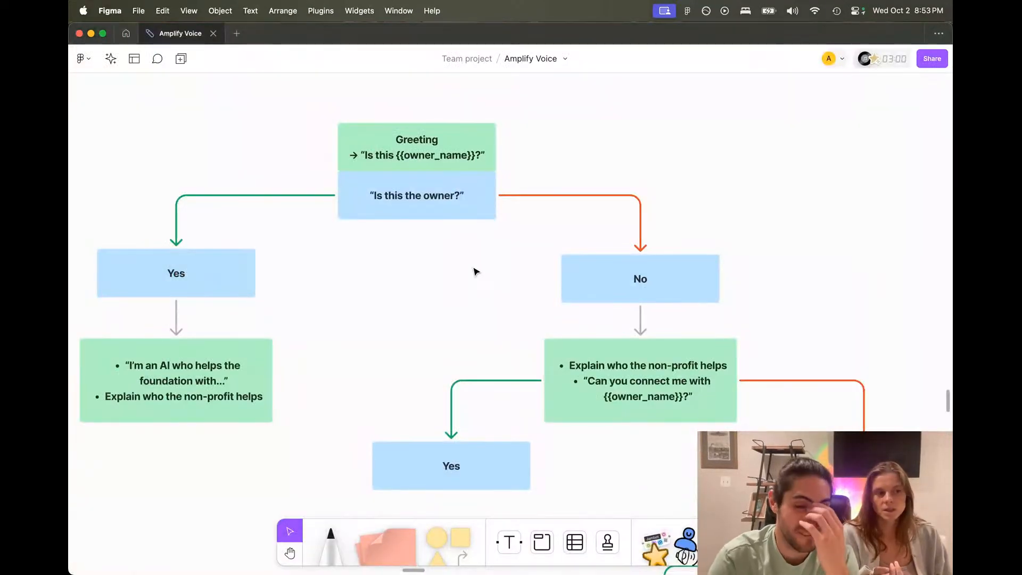
scroll(475, 271, "down", 4)
scroll(475, 272, "right", 4)
left_click(508, 290)
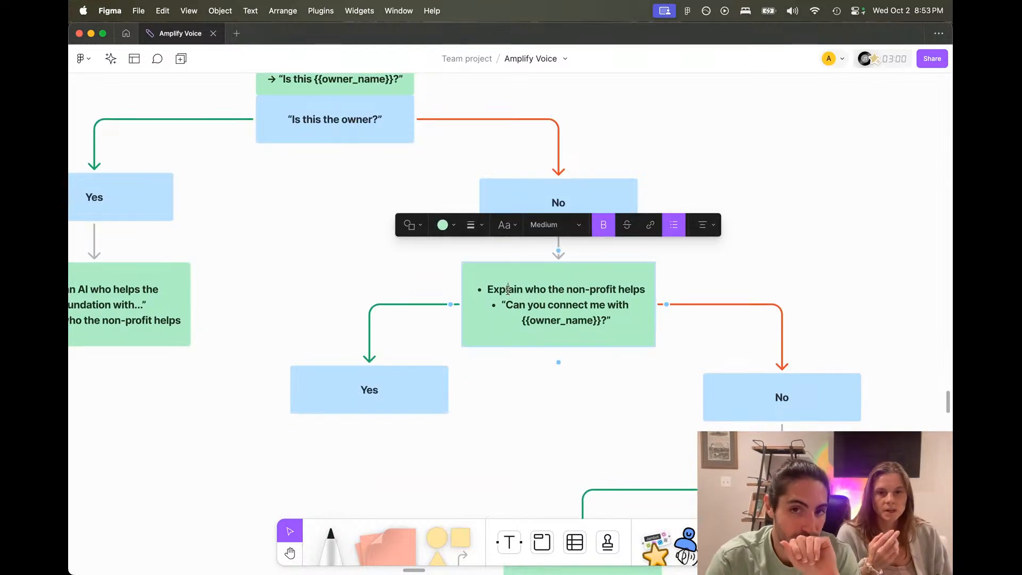
left_click_drag(612, 320, 536, 306)
left_click(536, 306)
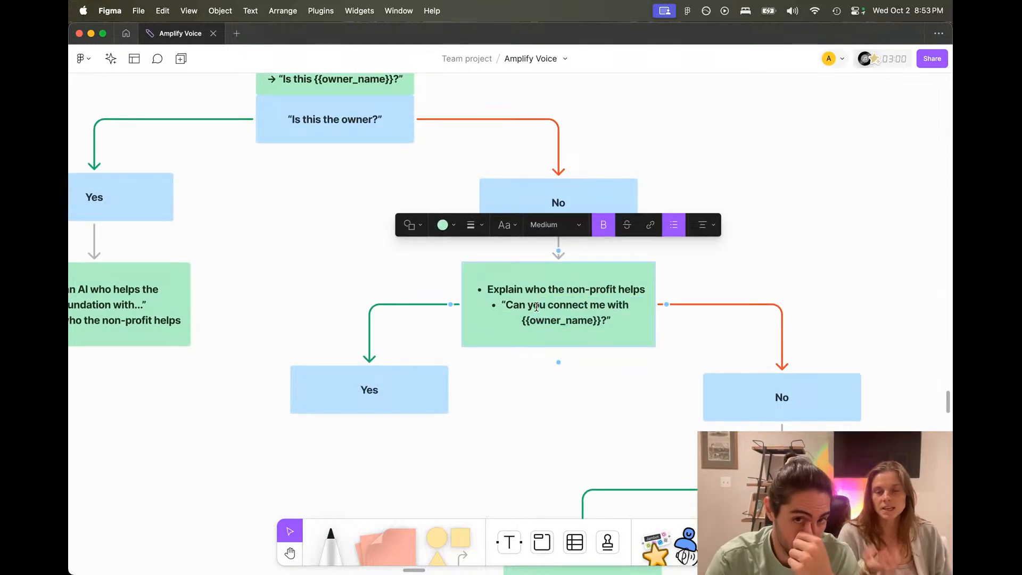
mouse_move(615, 321)
left_mouse_down()
mouse_move(588, 323)
mouse_move(466, 284)
mouse_move(638, 299)
mouse_move(631, 316)
left_mouse_up()
key("super+c")
left_click(498, 293)
left_click(628, 316)
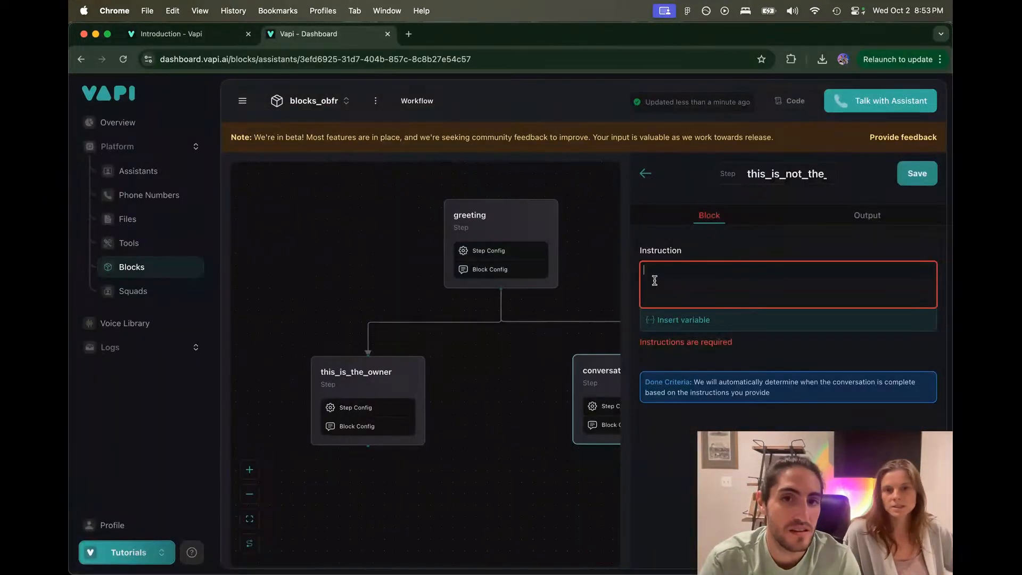
Step: Paste the Figma lines into this_is_not_the_owner's instruction, save, and copy this_is_the_owner's instruction
key("super+v")
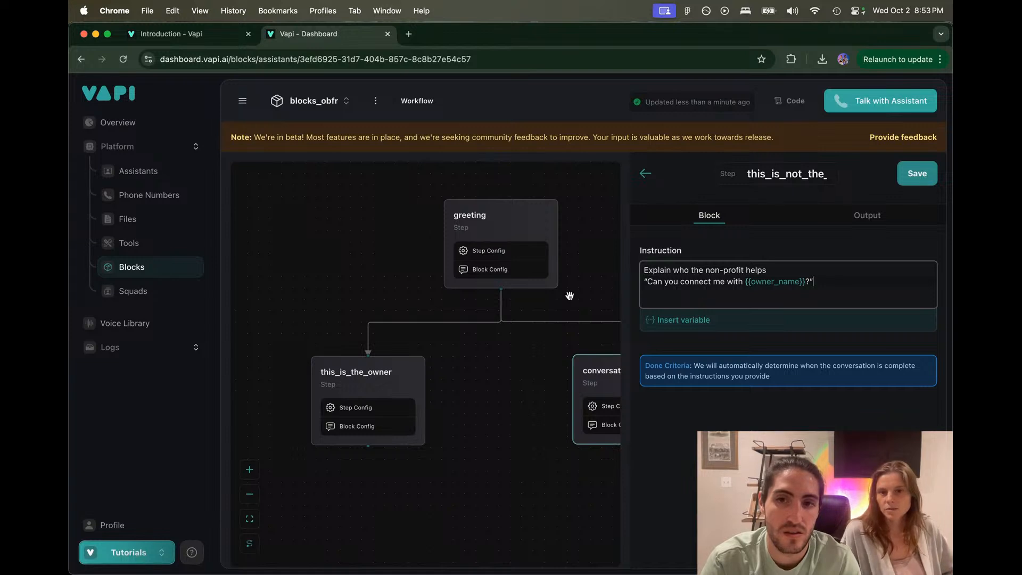
left_click(918, 174)
left_click(398, 371)
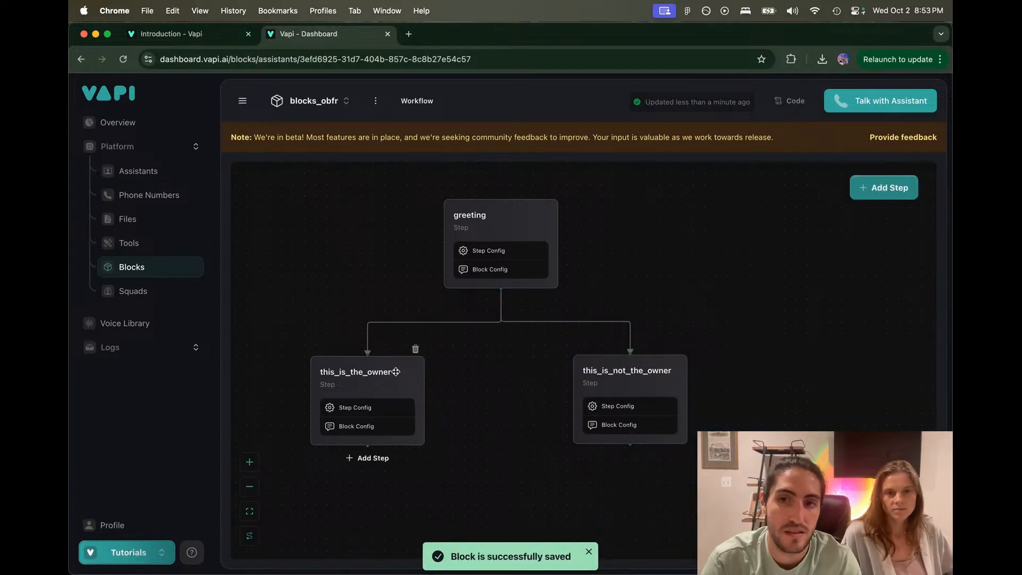
triple_click(727, 274)
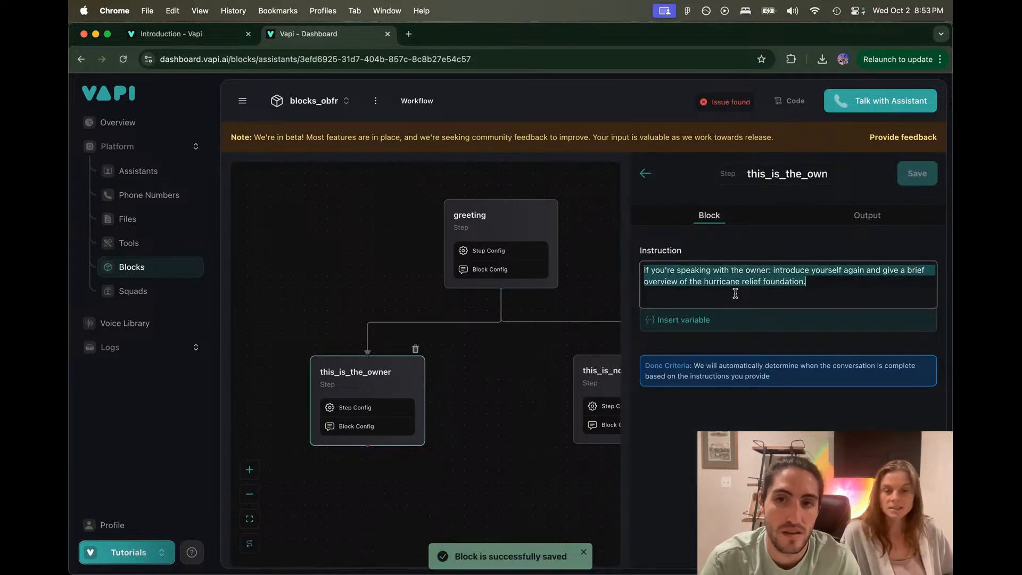
key("super+c")
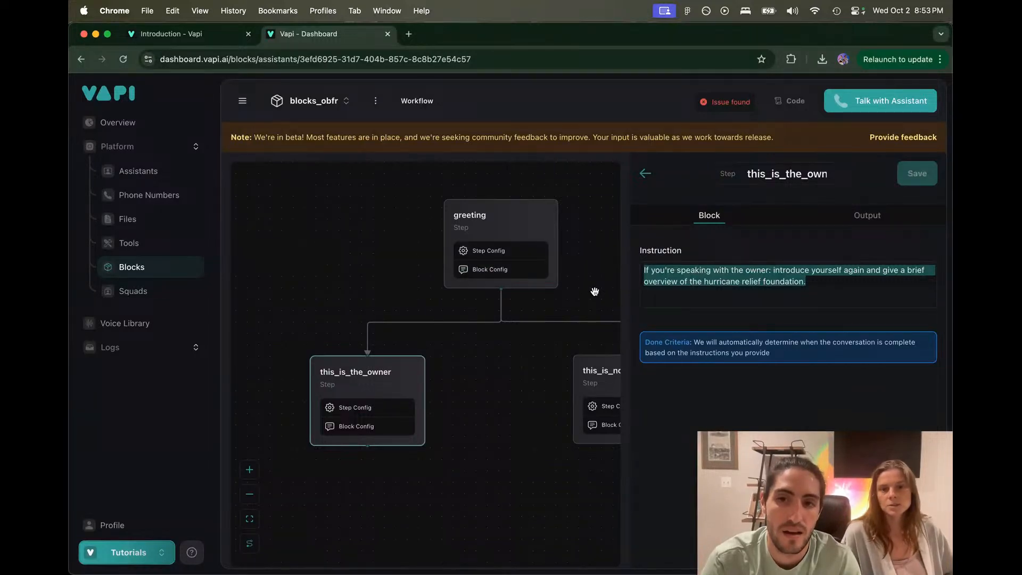
Step: Paste the owner sentence into this_is_not_the_owner and change it to 'If you're not speaking with the owner'
left_click(604, 321)
left_click(603, 381)
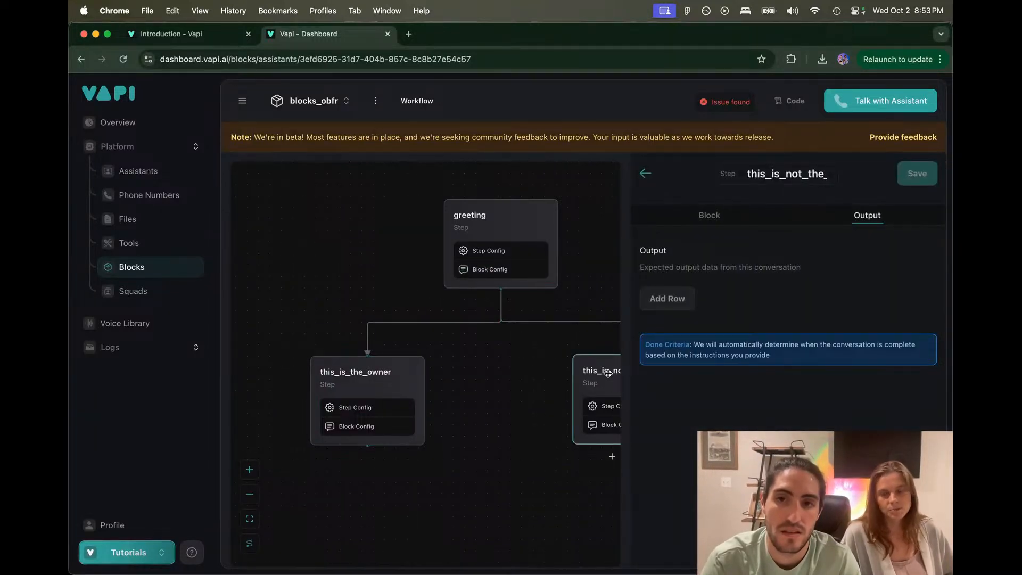
left_click(709, 215)
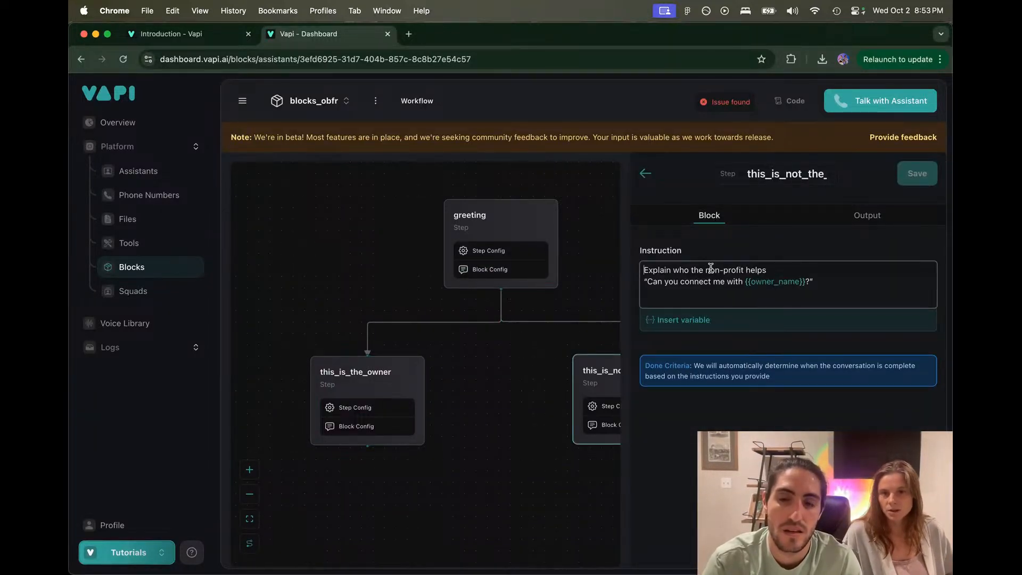
key("super+v")
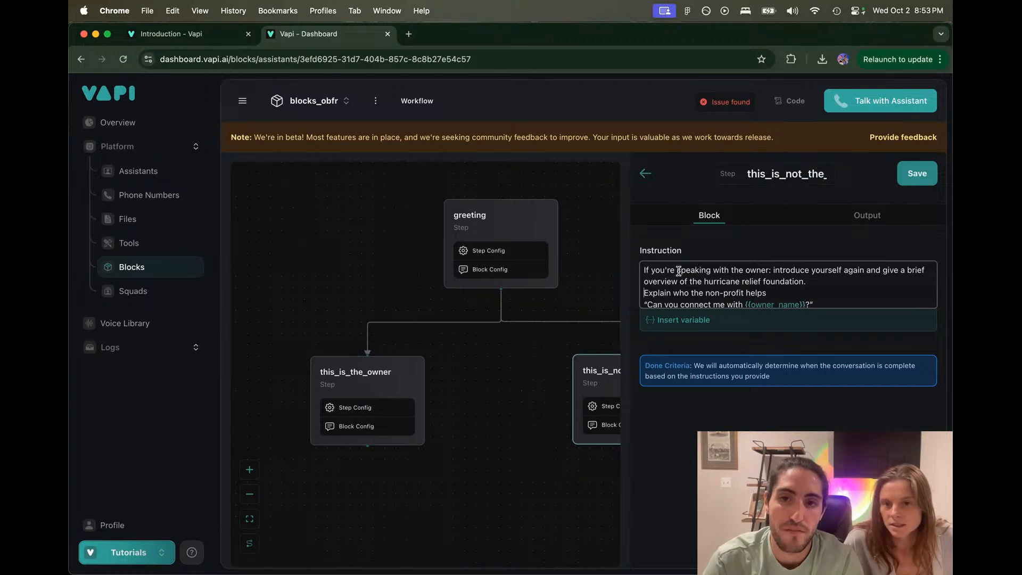
left_click(677, 270)
type("not")
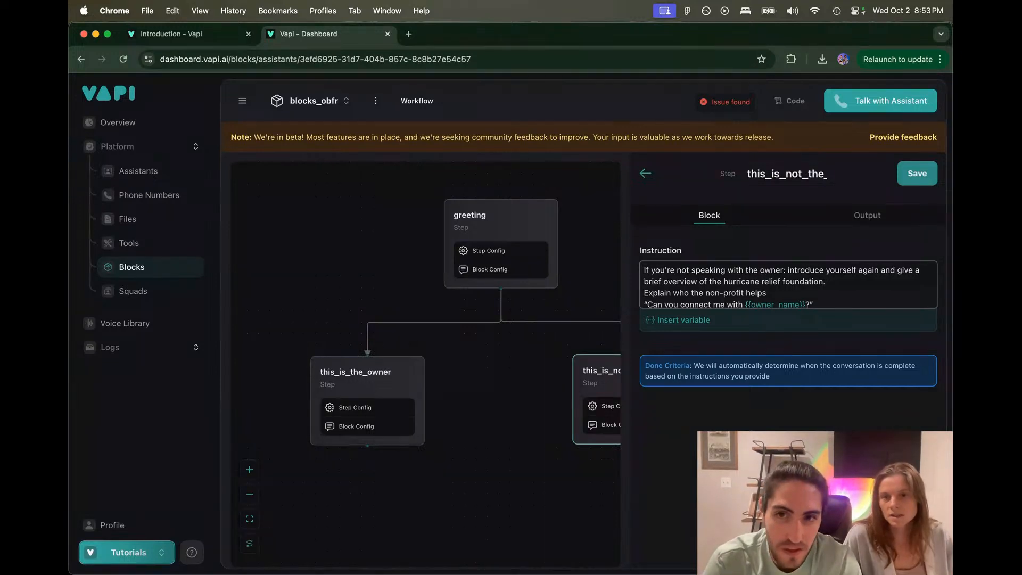
Step: Delete 'introduce yourself again and', moving 'give a brief overview…' onto its own line
left_click_drag(783, 270, 671, 267)
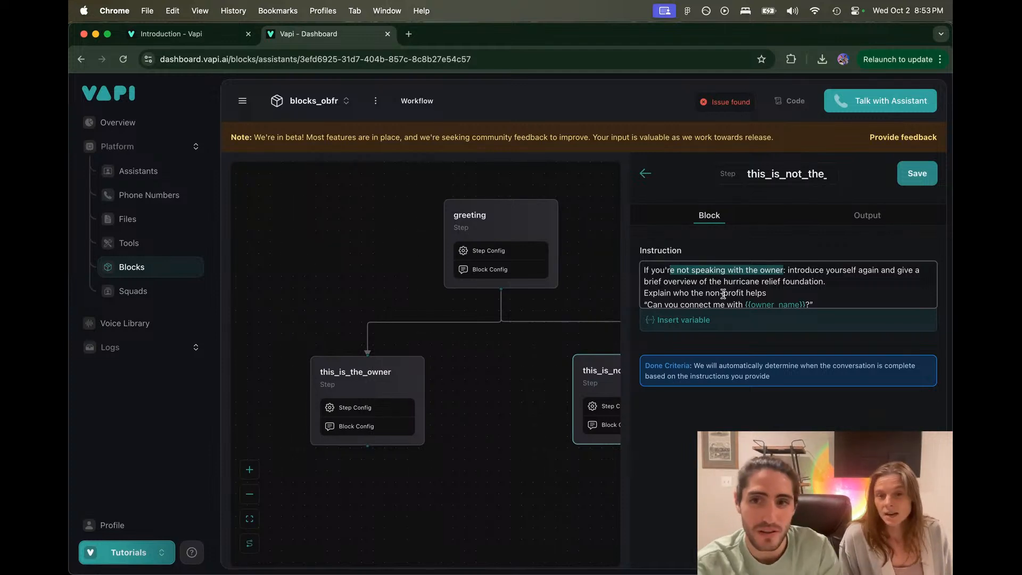
left_click(800, 272)
left_click_drag(834, 270, 792, 285)
scroll(792, 285, "down", 1)
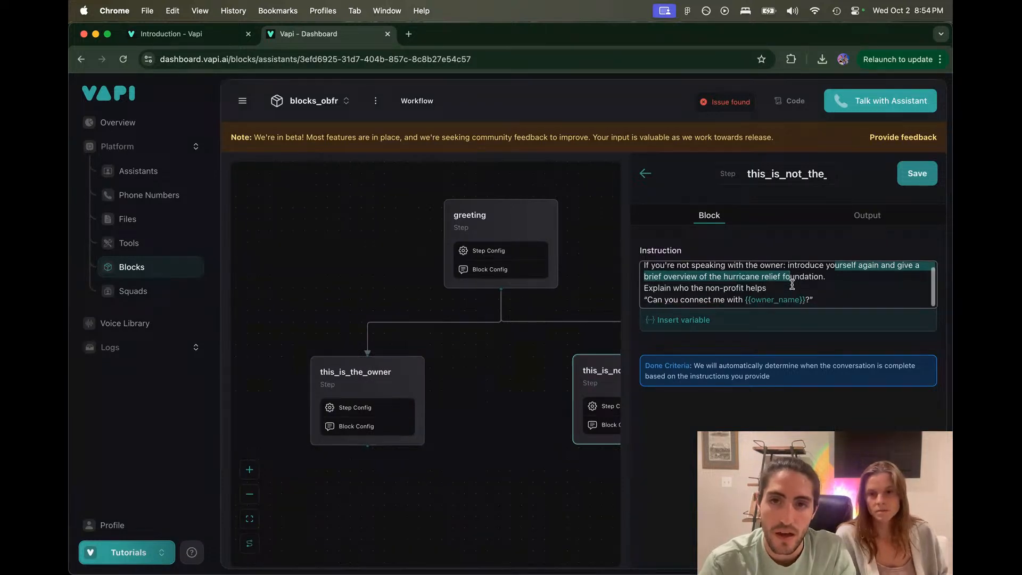
scroll(791, 285, "up", 1)
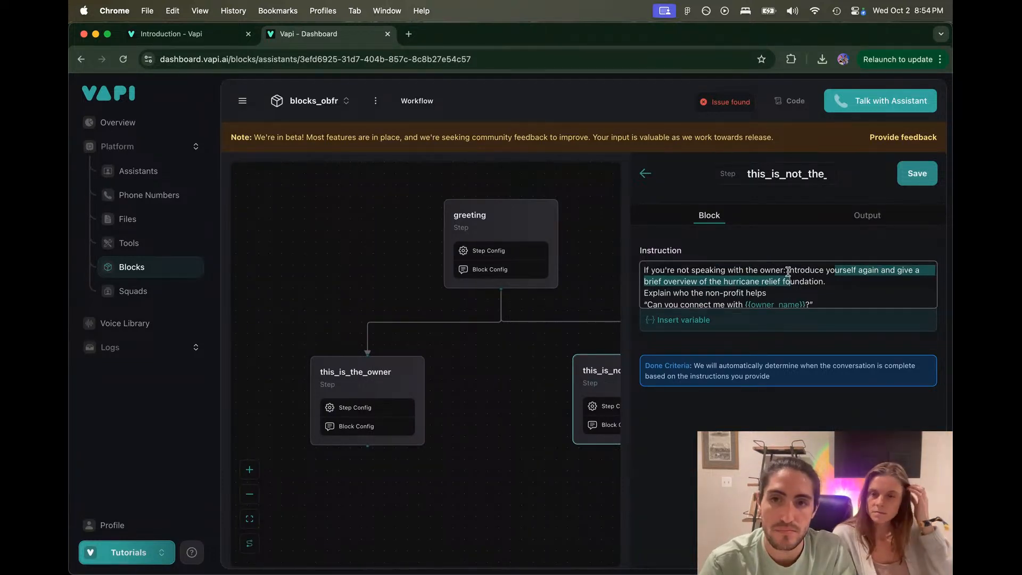
left_click(788, 271)
left_click_drag(787, 270, 882, 271)
key("BackSpace")
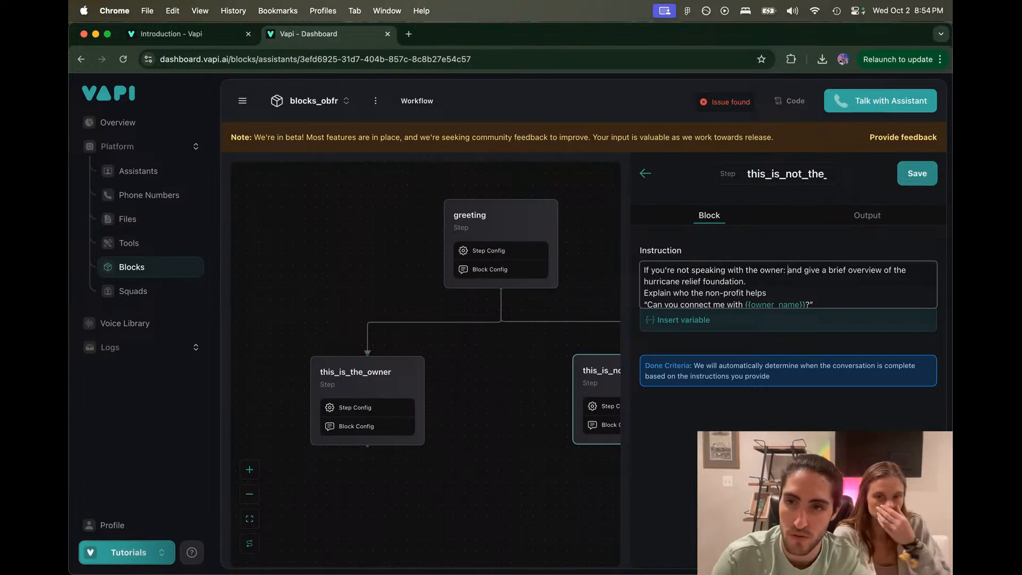
key("Delete")
key("Delete")
key("Delete")
key("Delete")
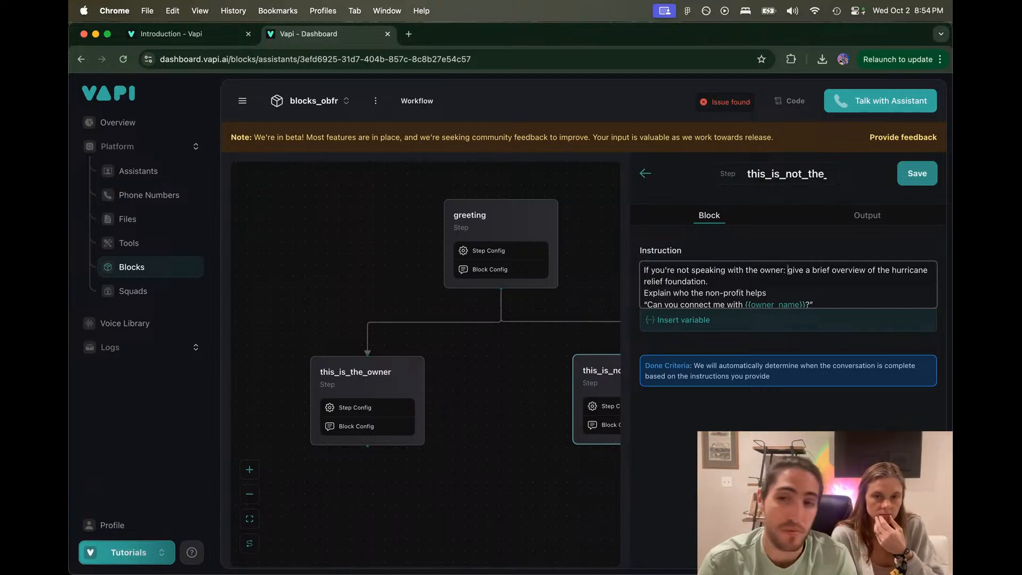
left_click_drag(773, 293, 645, 297)
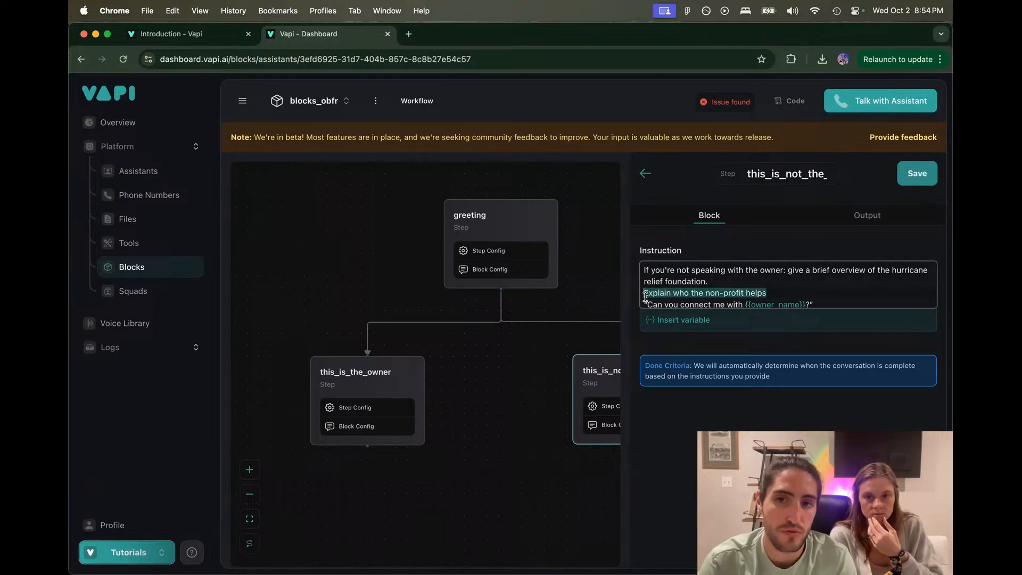
left_click(731, 283)
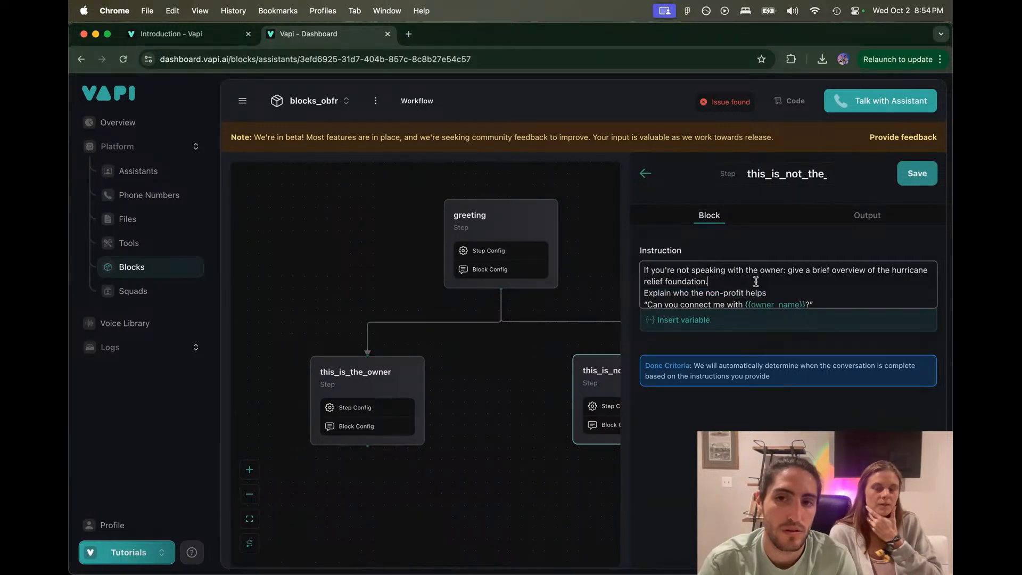
left_click(787, 272)
key("Return")
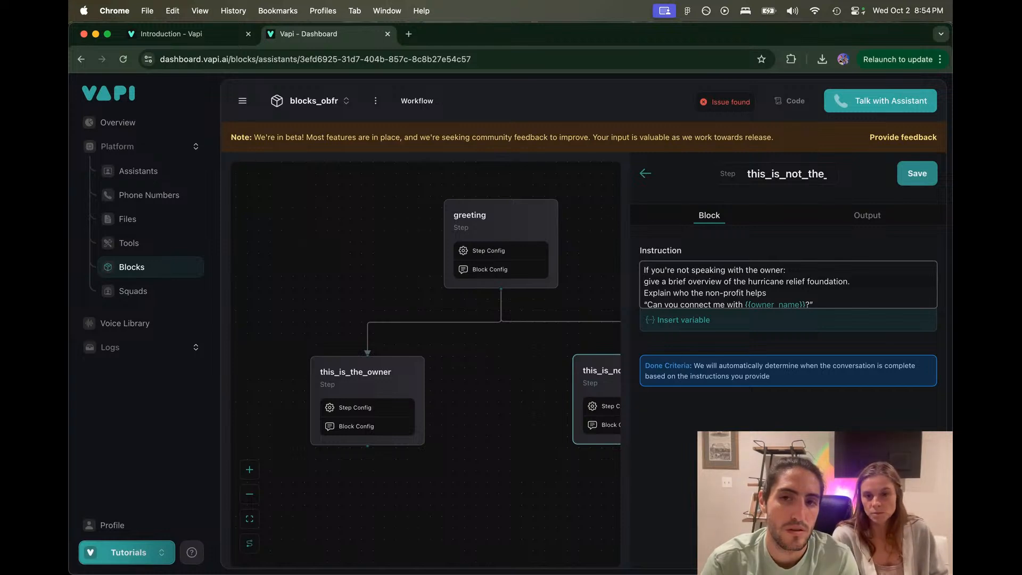
Step: Replace the hurricane relief overview line with a '- Explain who you are' bullet
key("shift+super+Right")
key("BackSpace")
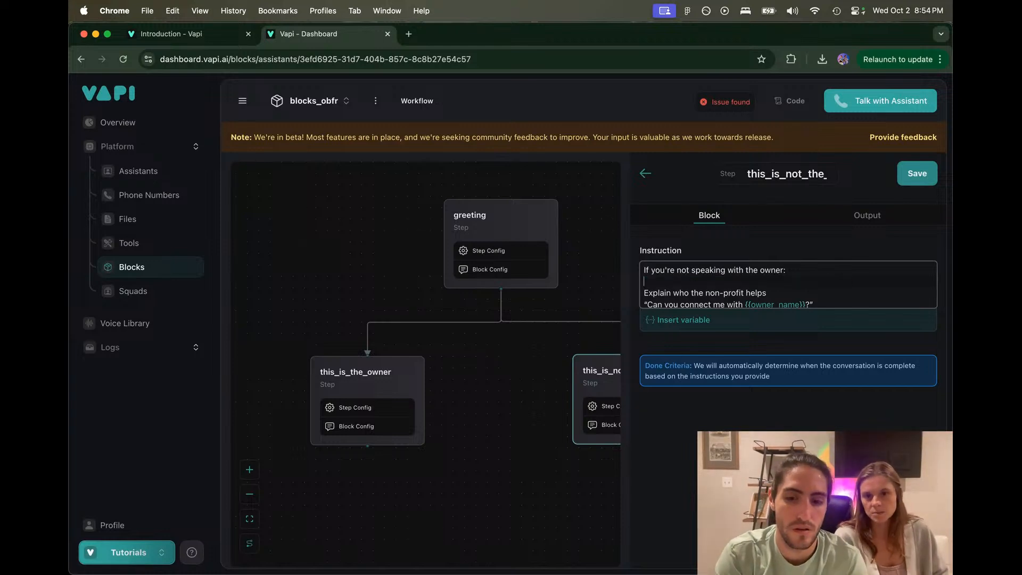
type("- E")
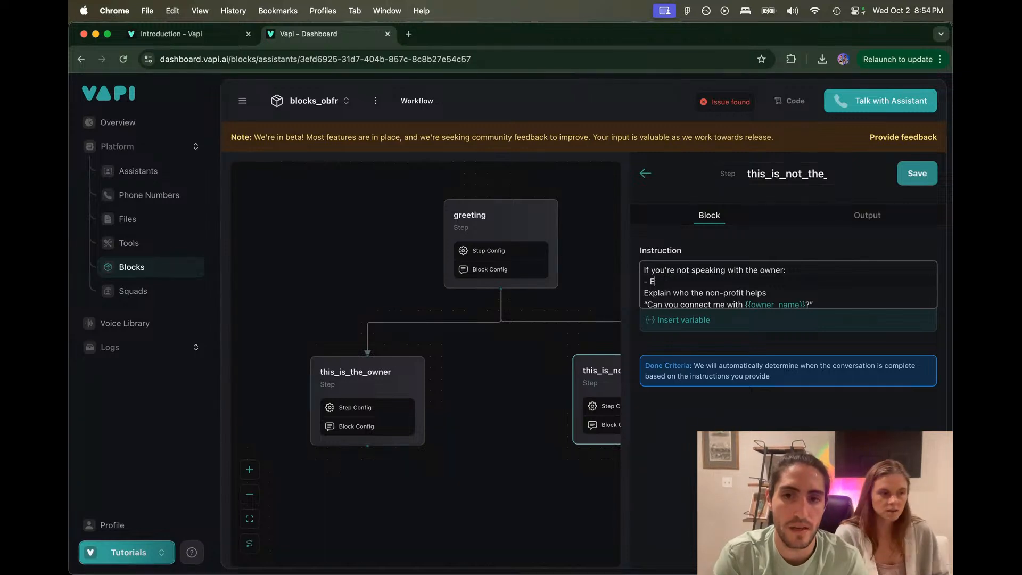
type("xamxplain who ")
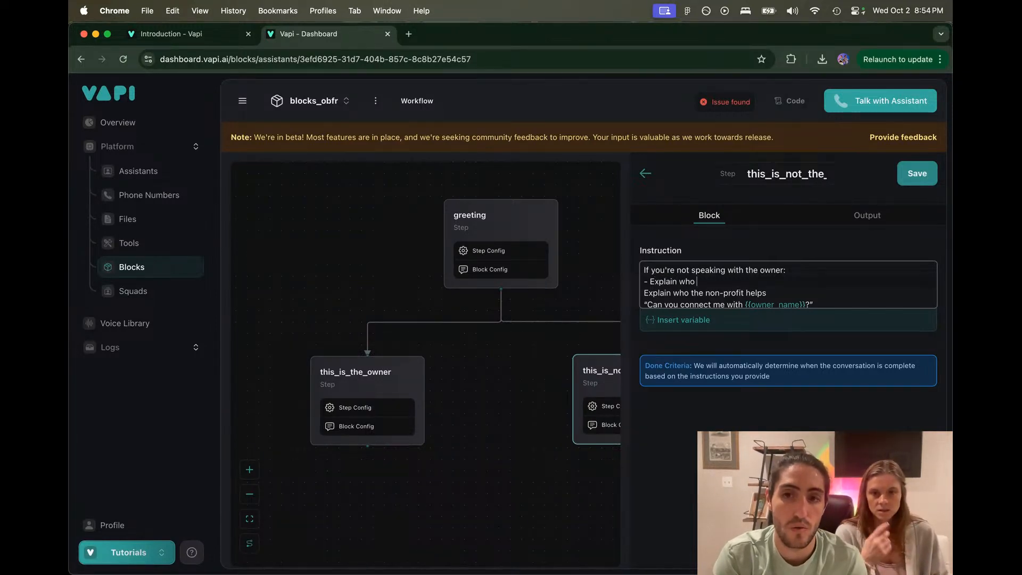
type("you are")
type("-")
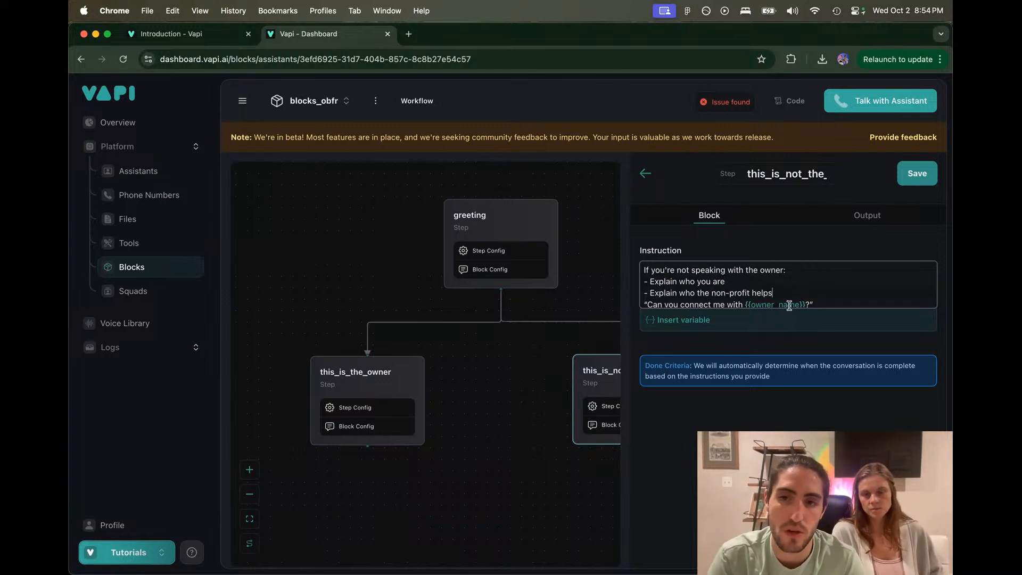
left_click_drag(786, 293, 613, 269)
left_click(812, 270)
left_click(663, 271)
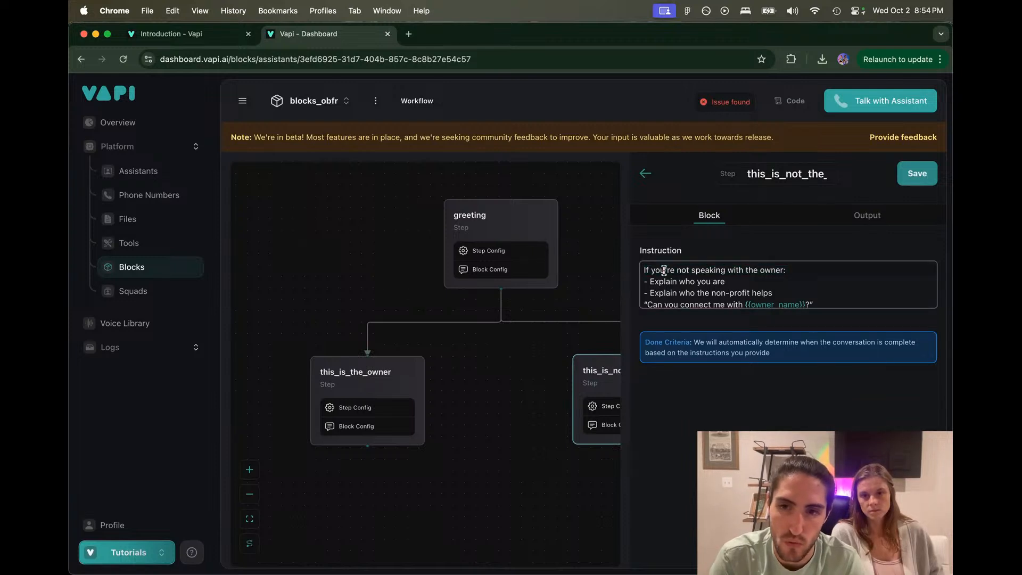
scroll(692, 286, "down", 1)
Step: Replace the quoted request with a bullet: convince the receptionist to connect you to the owner, named
left_click(645, 301)
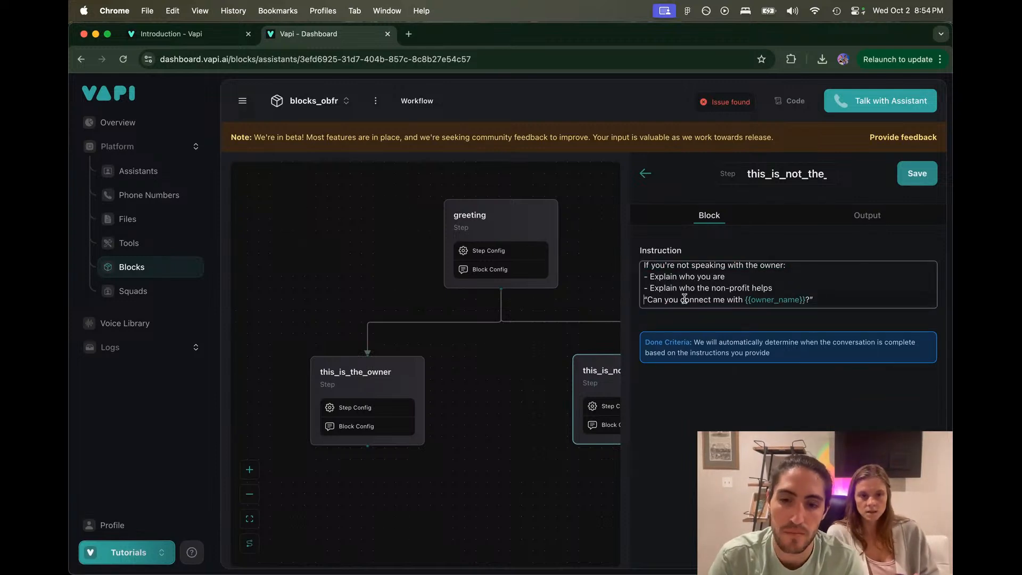
type("-")
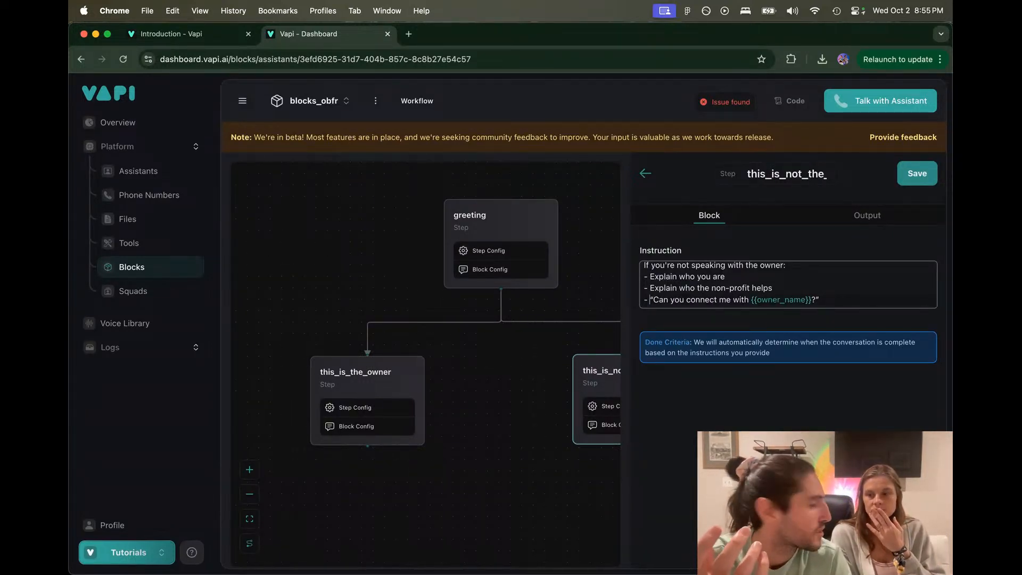
type("Convince the ")
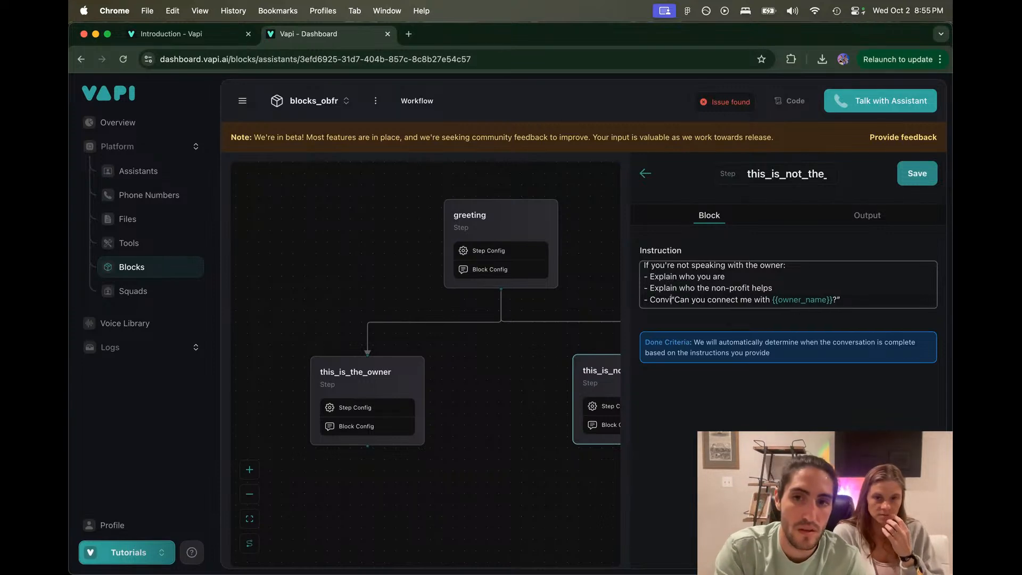
type("receptionis")
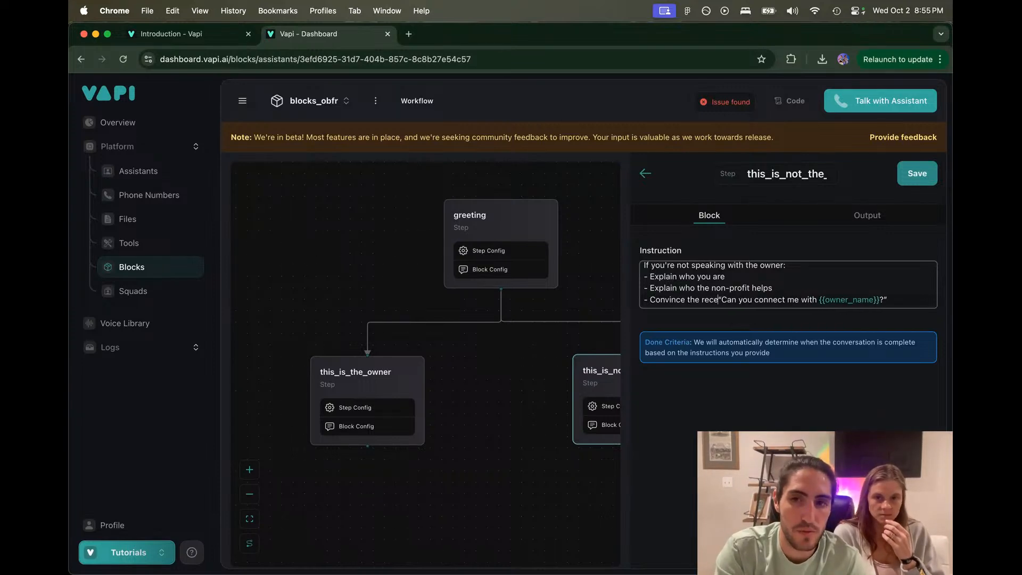
type("t to get ")
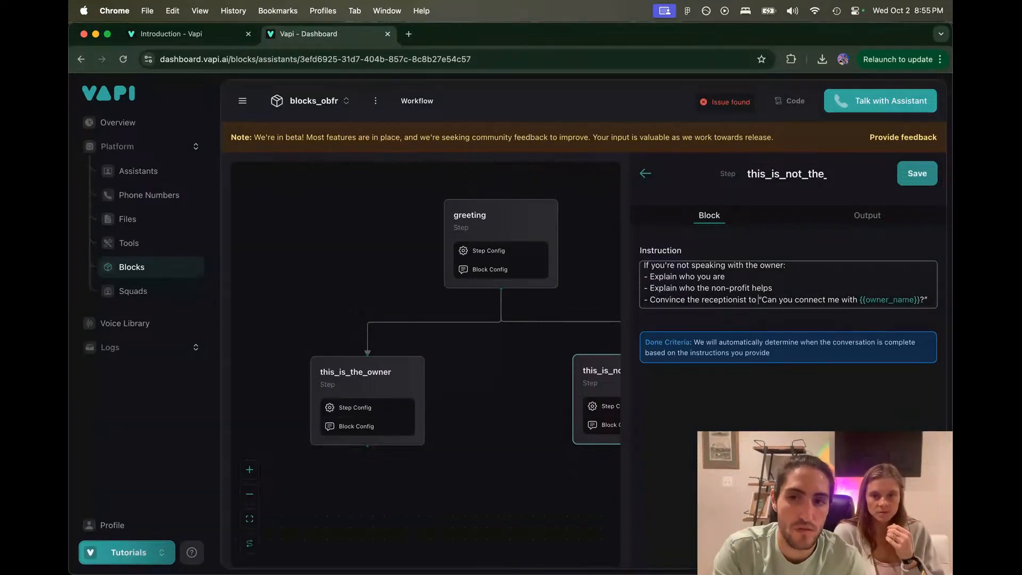
type("you through t")
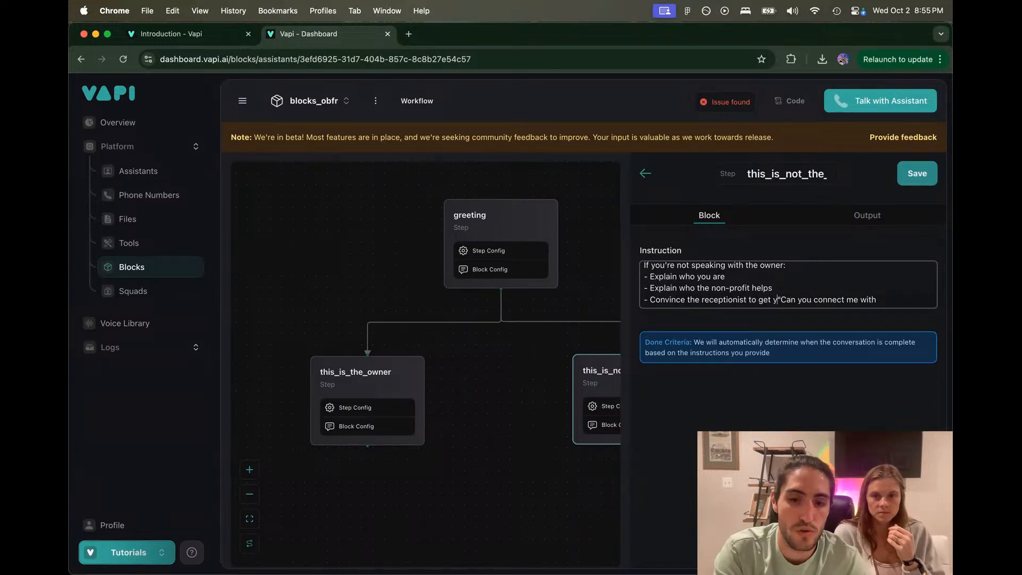
type("o the business")
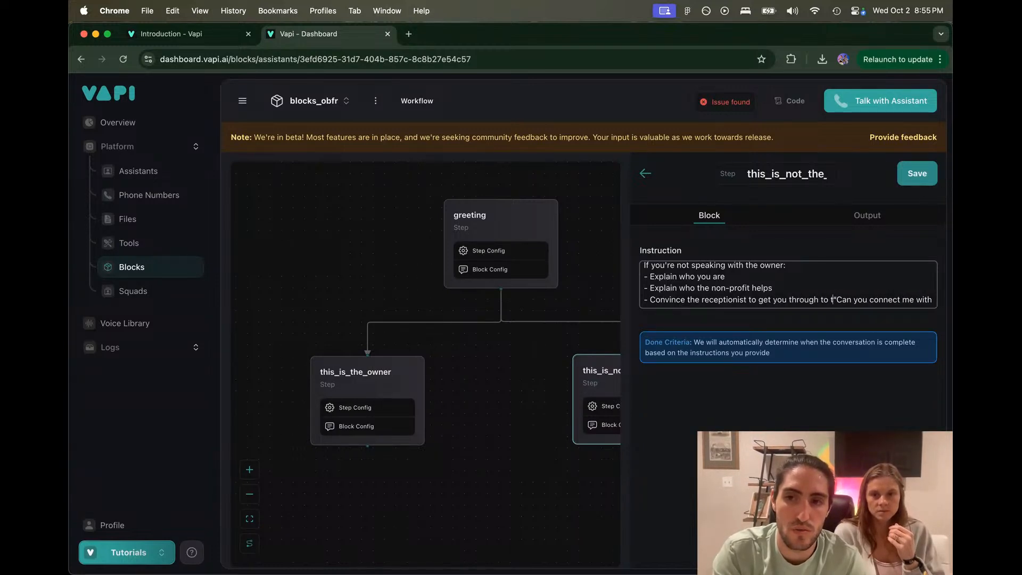
type(" owner")
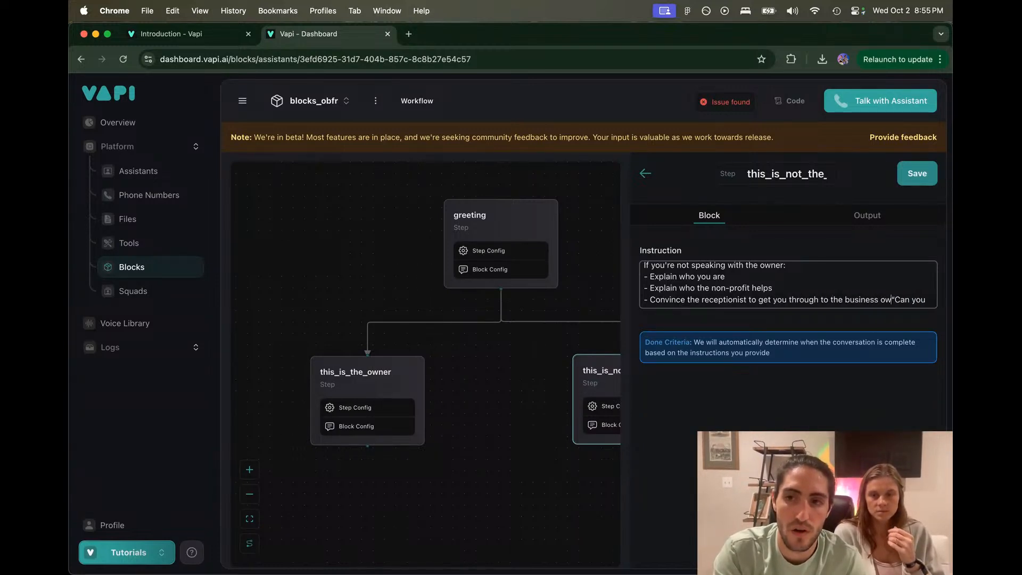
key("alt+BackSpace")
key("alt+BackSpace")
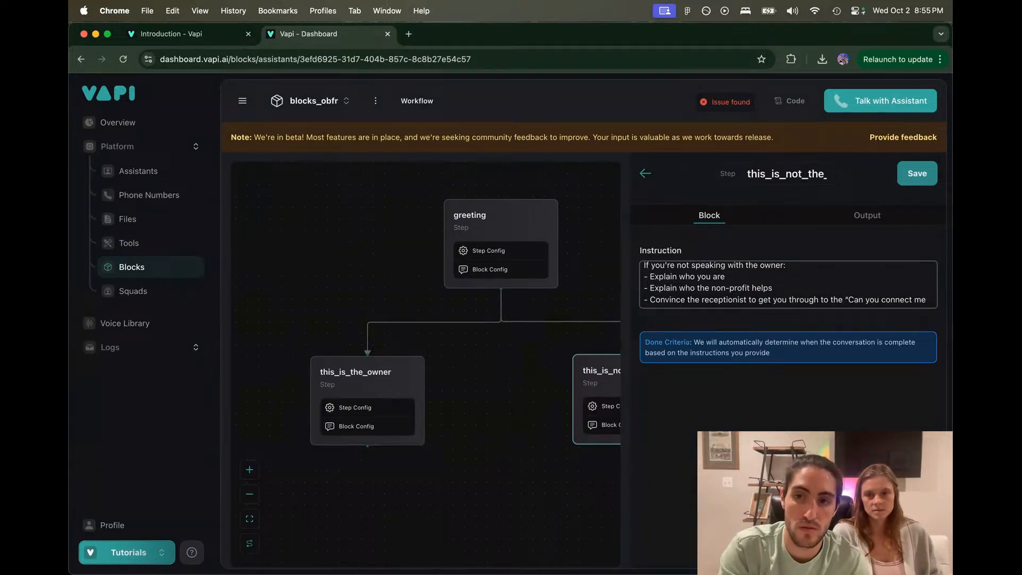
key("alt+BackSpace")
type("Zach, ")
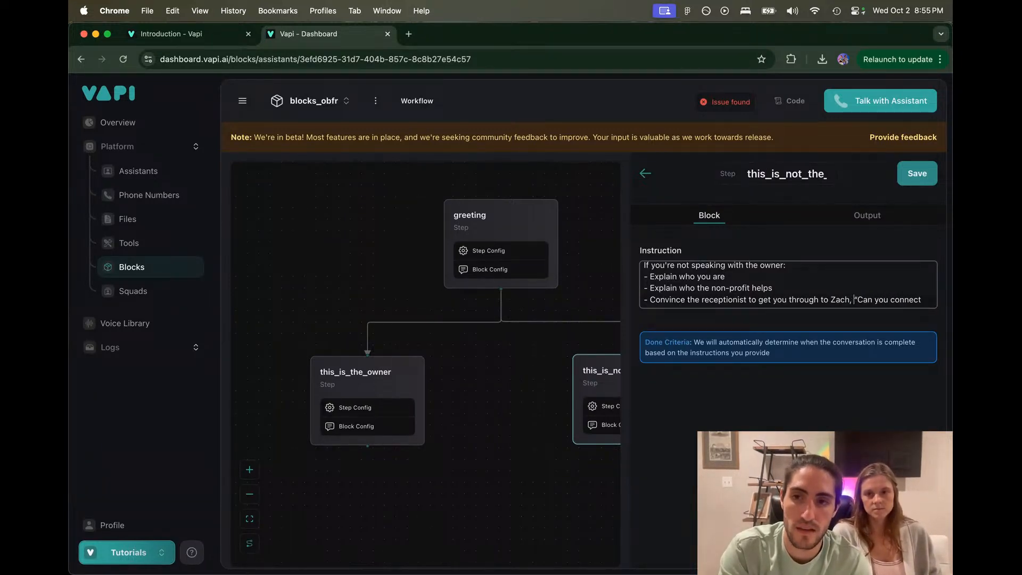
type("the owner.")
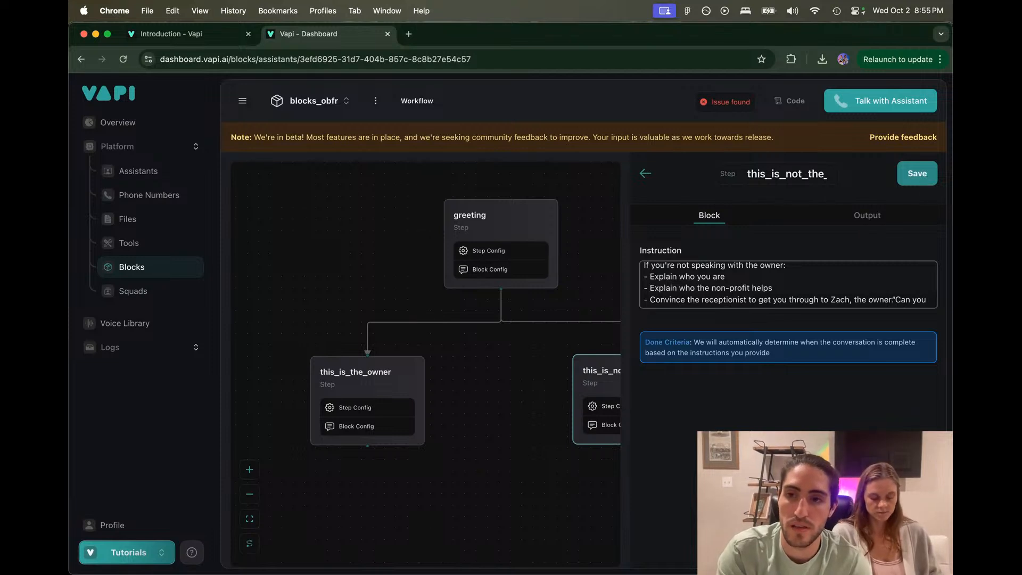
key("shift+super+Down")
key("BackSpace")
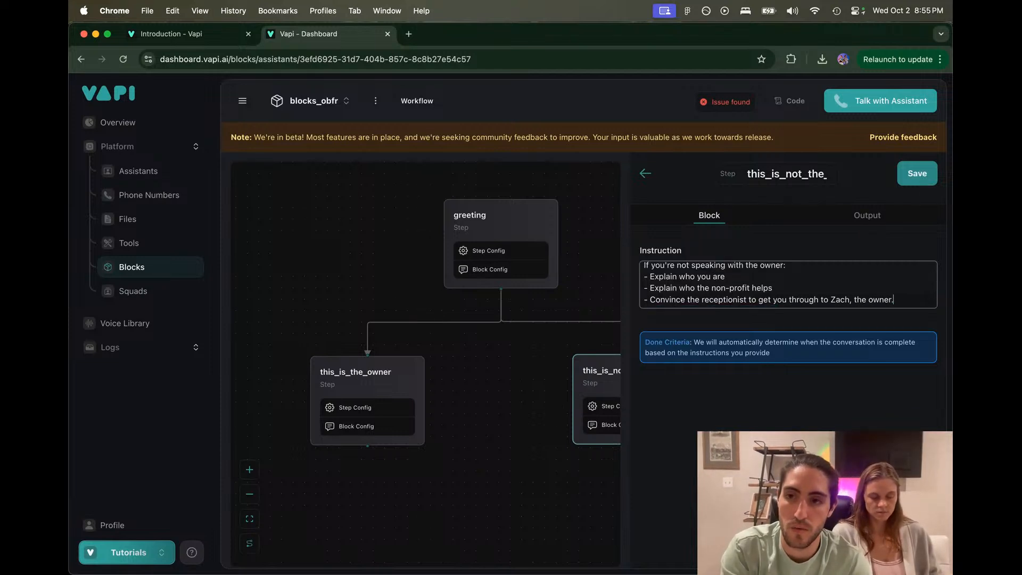
scroll(688, 276, "up", 1)
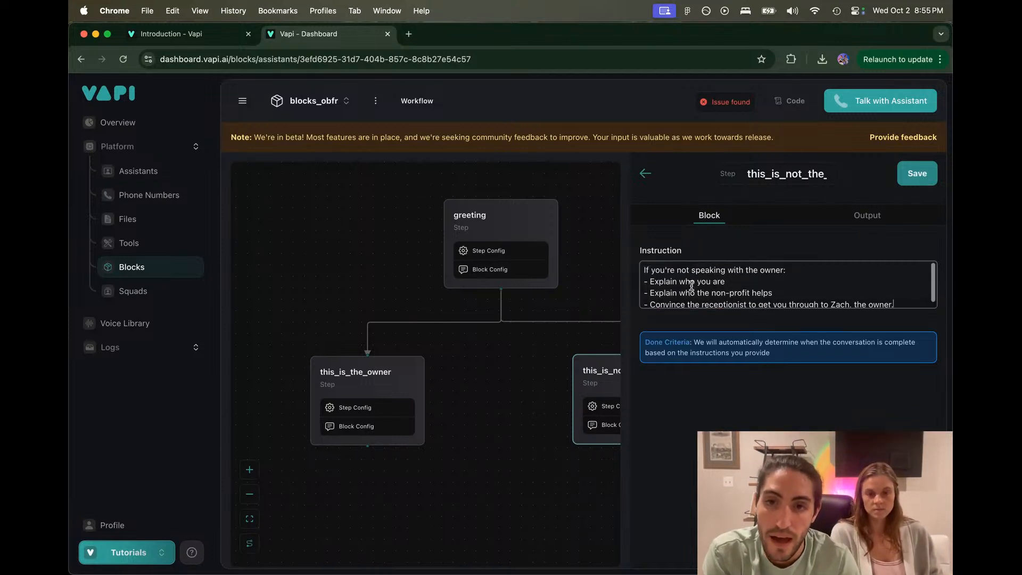
Step: Save the edited this_is_not_the_owner block, then reopen its instruction for further editing
left_click(832, 221)
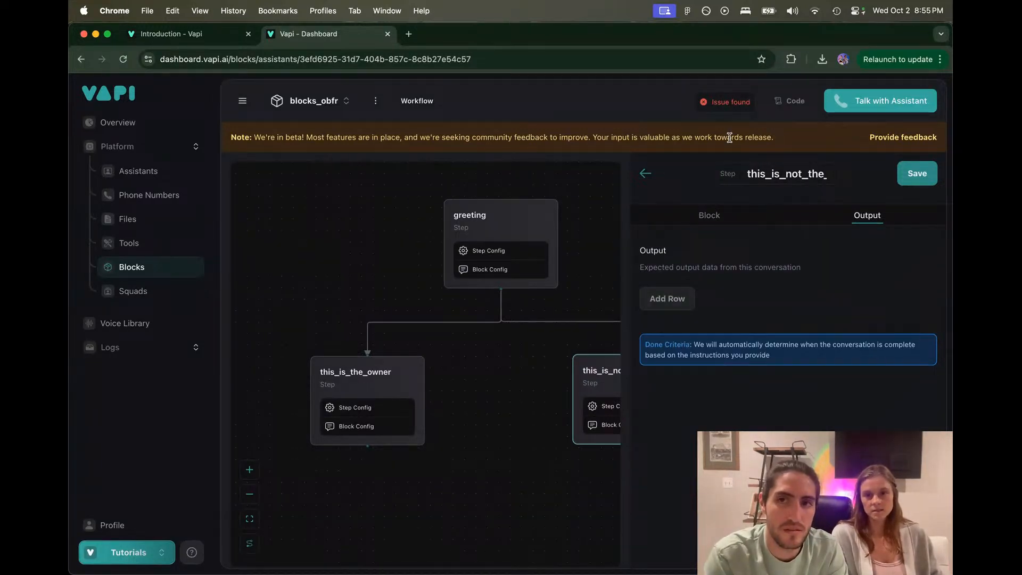
mouse_move(727, 102)
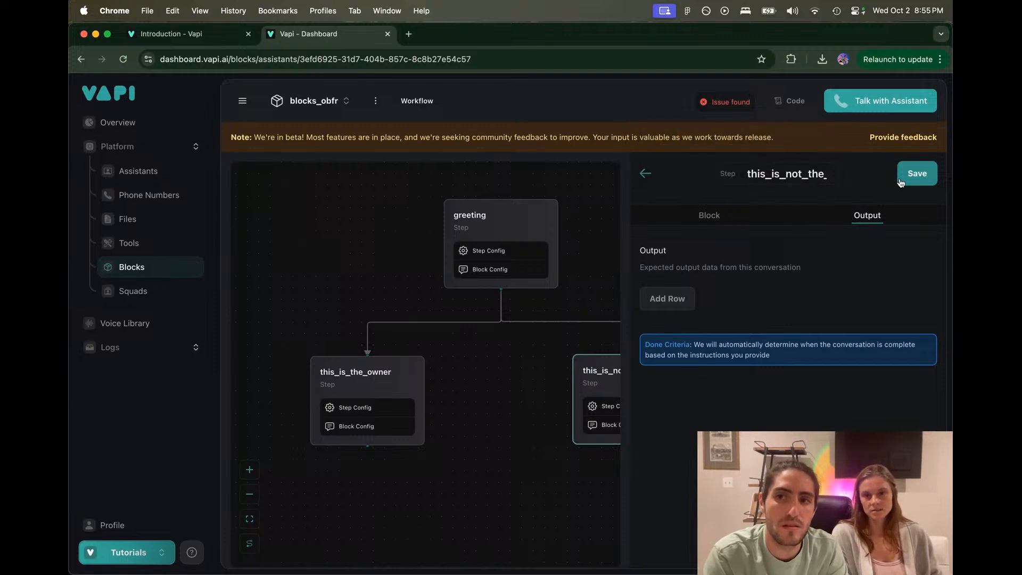
left_click(917, 173)
left_click(650, 383)
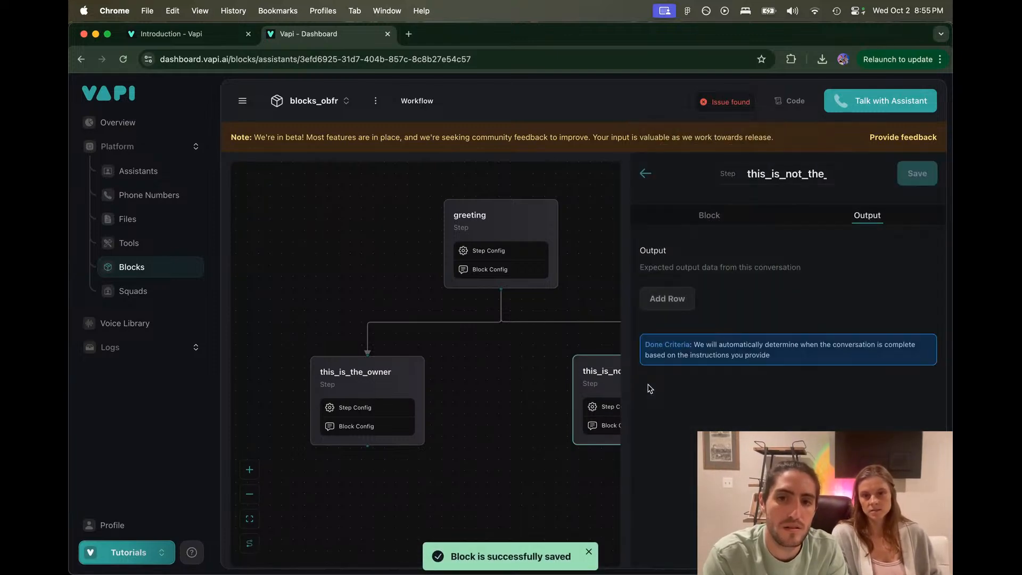
left_click(721, 218)
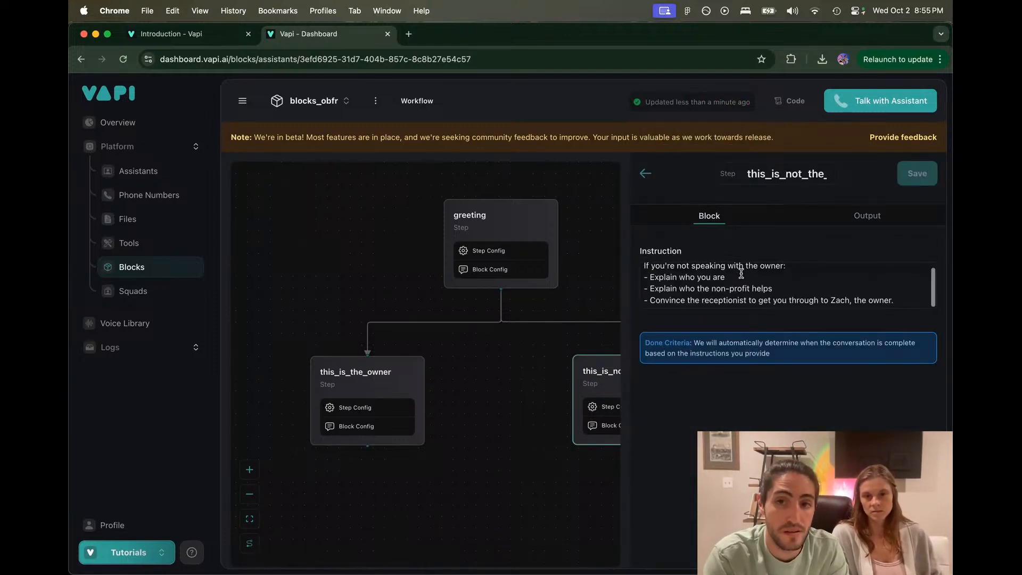
left_click(906, 296)
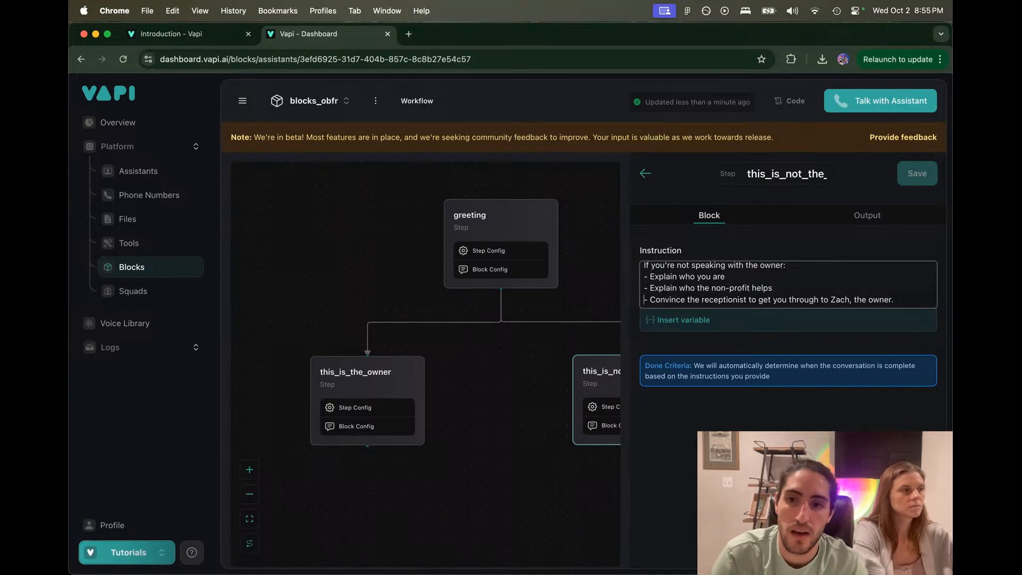
Step: Add an '# Objective:' heading above the Convince bullet and make the opening line a # heading
left_click(649, 299)
key("BackSpace")
key("BackSpace")
key("Return")
type("Obkec")
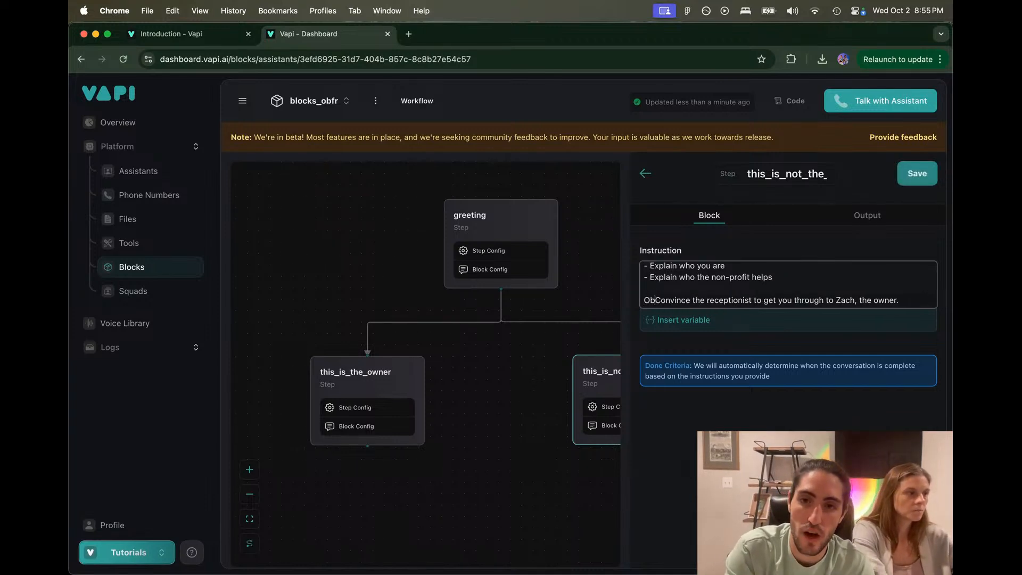
key("BackSpace")
key("BackSpace")
key("BackSpace")
type("jective:")
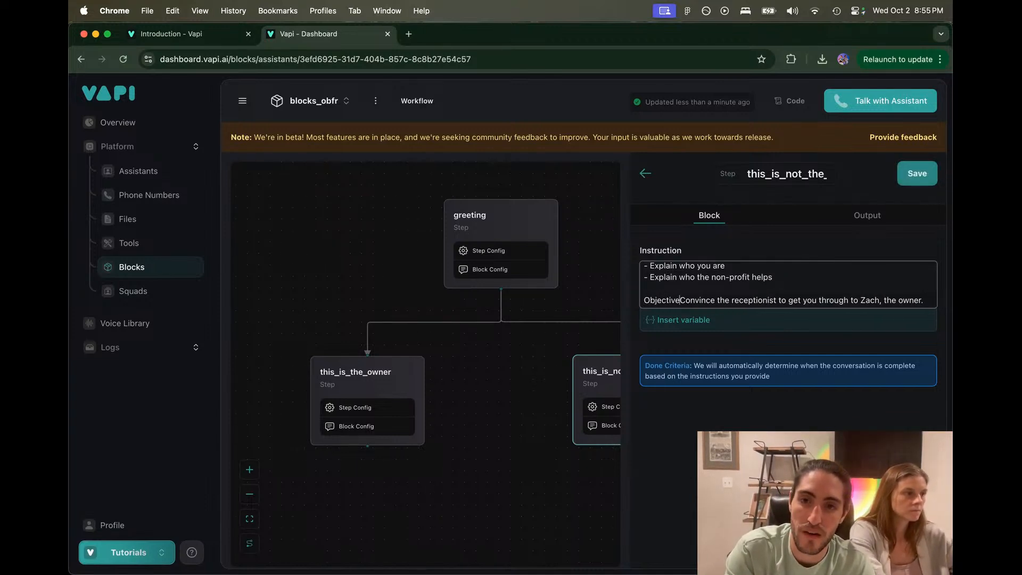
key("Return")
type("-")
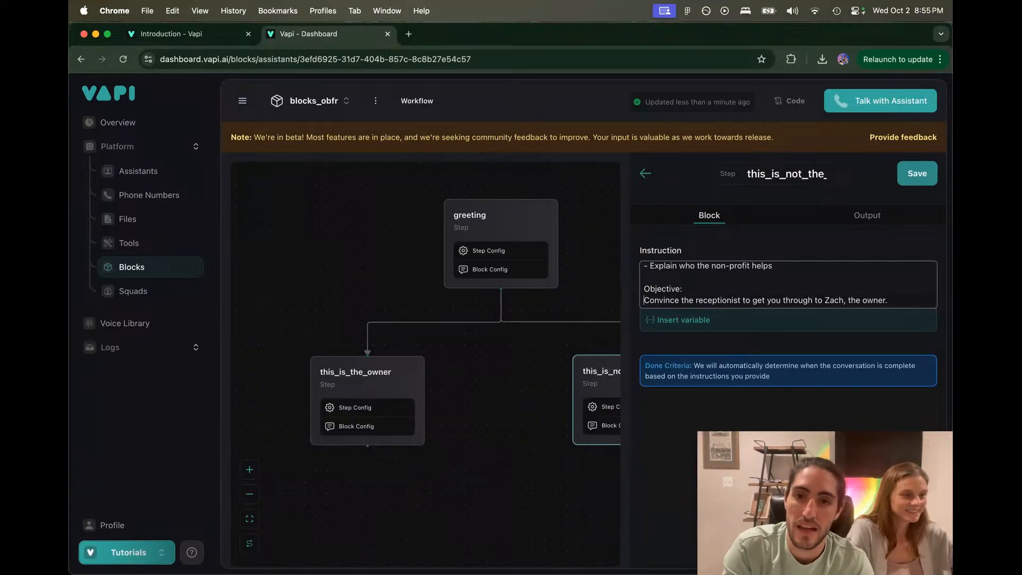
key("Up")
key("Left")
type("#")
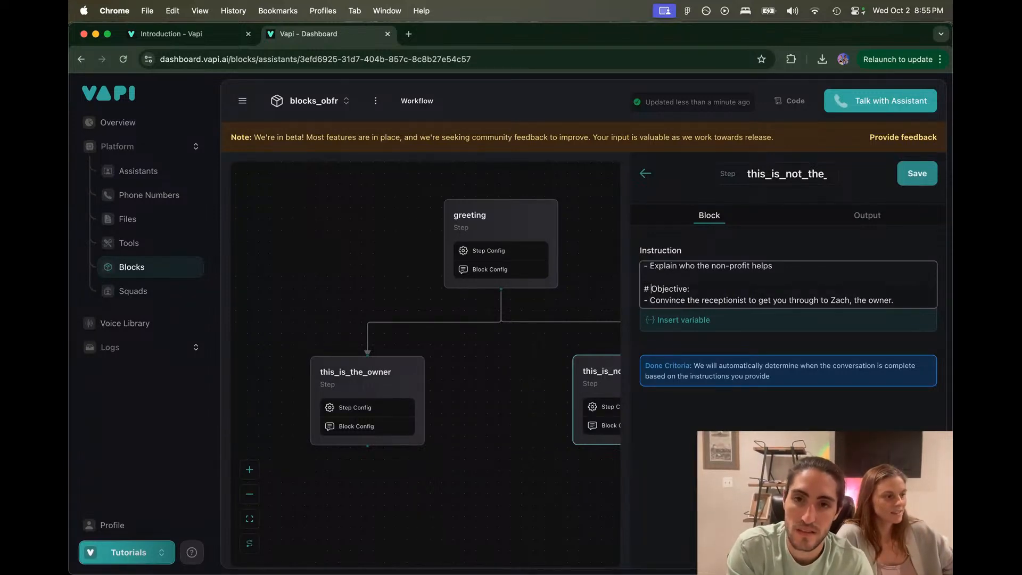
key("super+Up")
type("#")
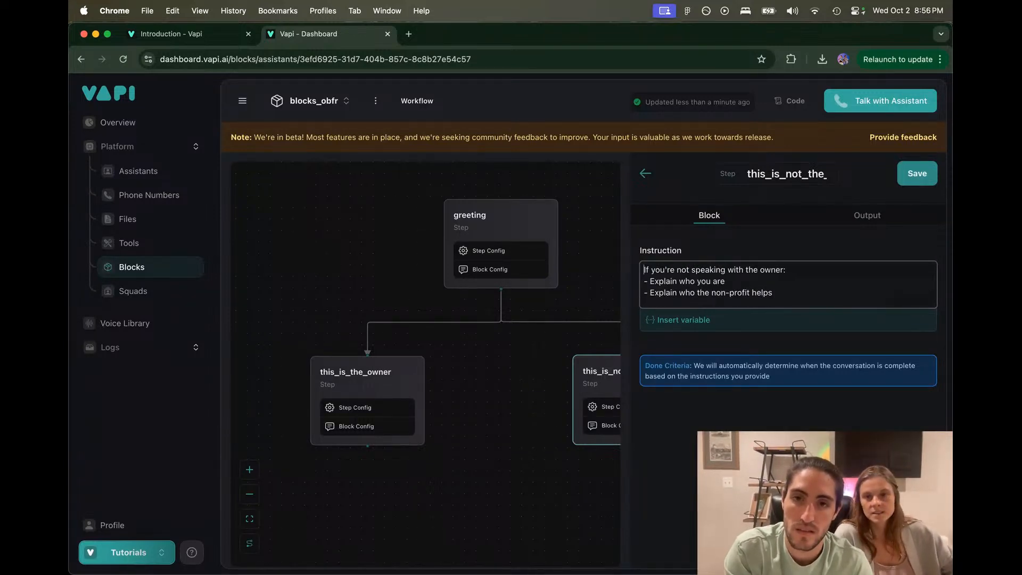
Step: Review the bullet and objective lines, then save the this_is_not_the_owner step
triple_click(816, 281)
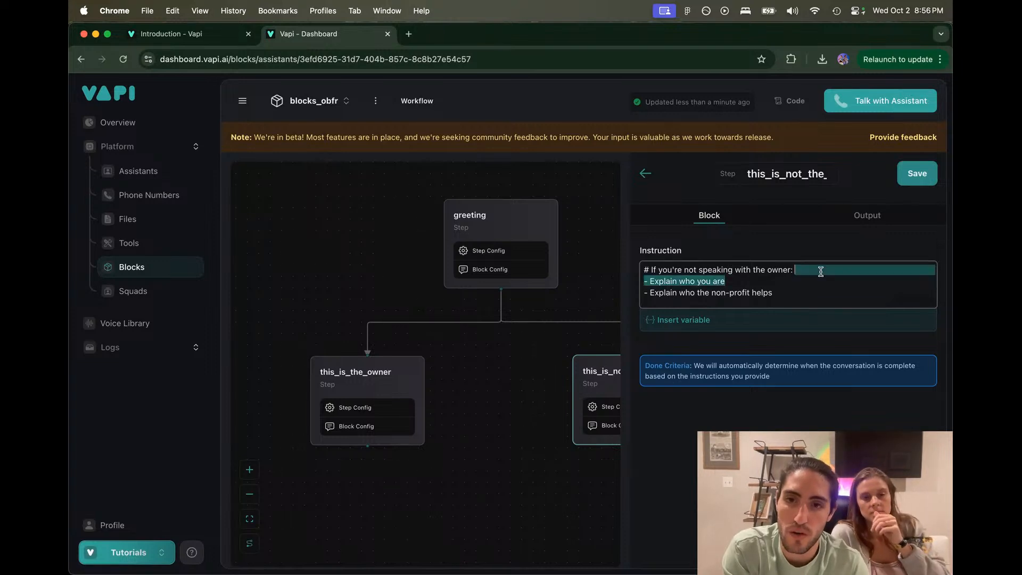
scroll(811, 282, "down", 1)
triple_click(807, 272)
scroll(808, 269, "down", 1)
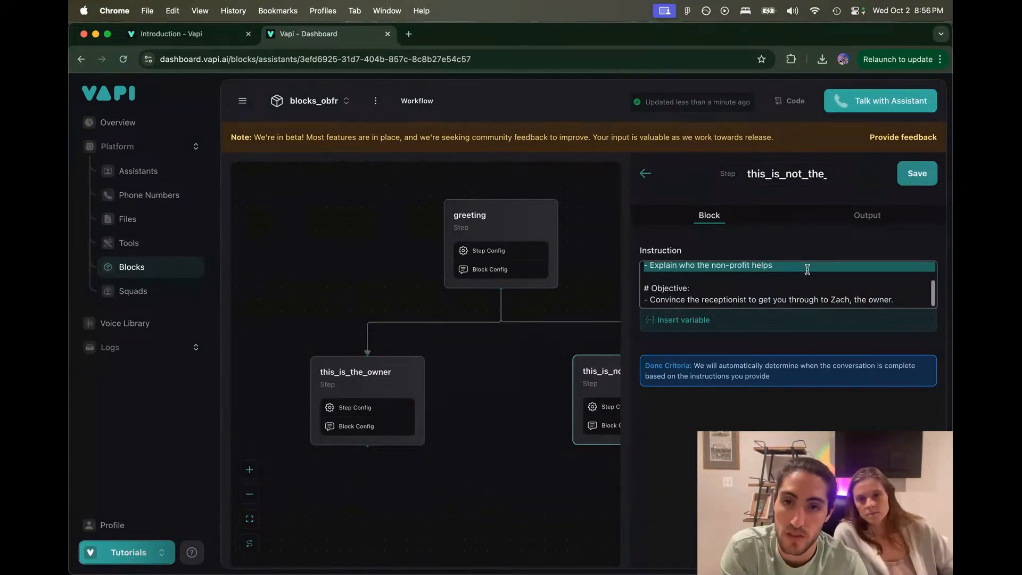
left_click(739, 288)
left_click_drag(756, 292, 901, 303)
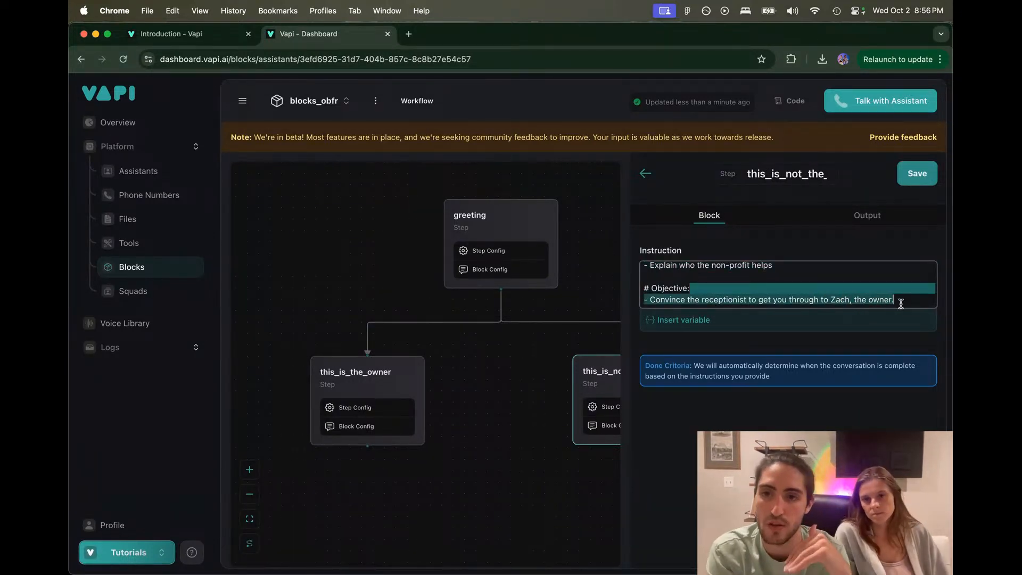
left_click(904, 174)
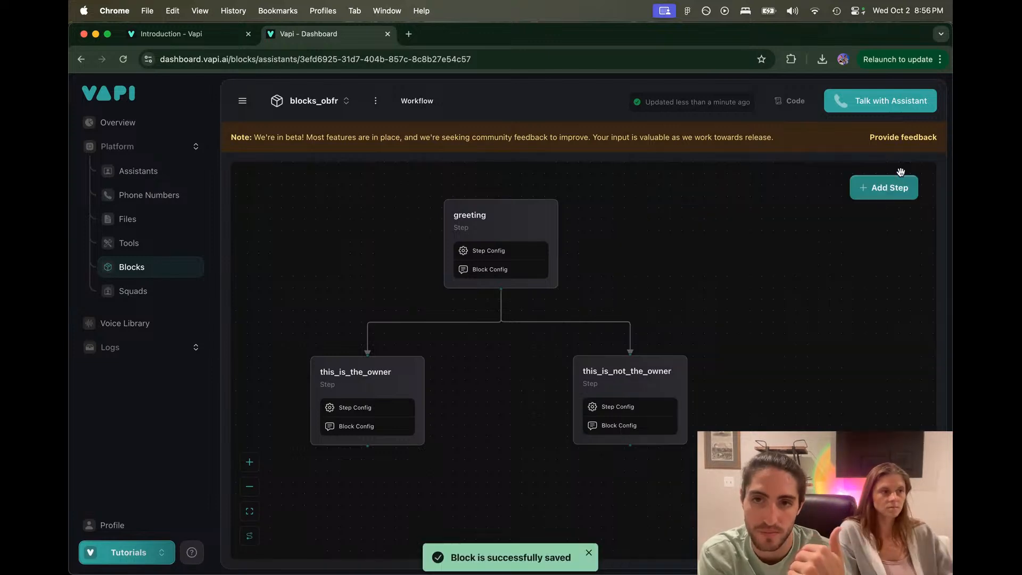
mouse_move(400, 364)
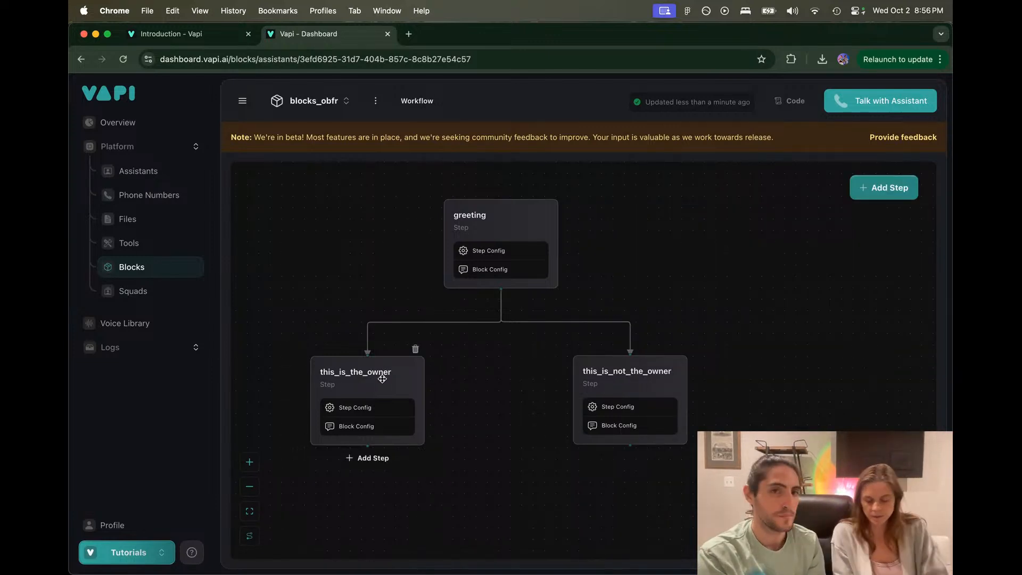
Step: Set Blocks V1 as the Outbound Form assistant for the first listed phone number
left_click(147, 197)
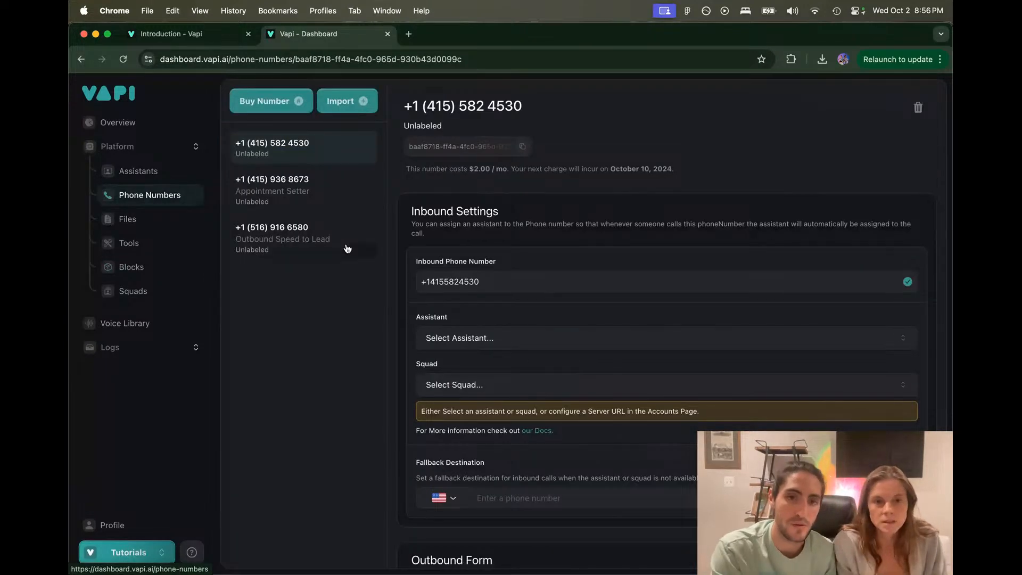
scroll(529, 410, "down", 5)
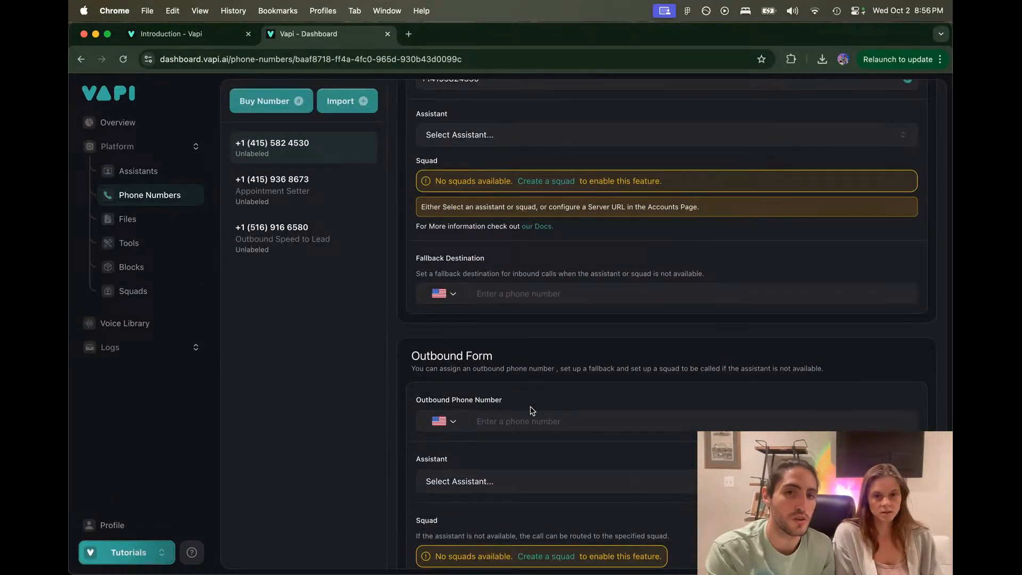
scroll(531, 410, "up", 2)
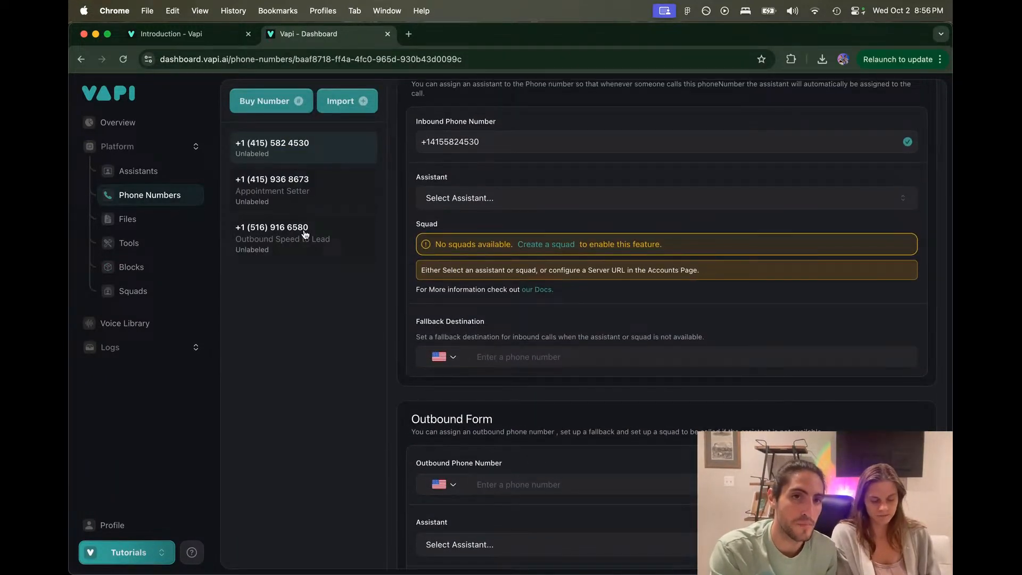
left_click(305, 233)
left_click(302, 156)
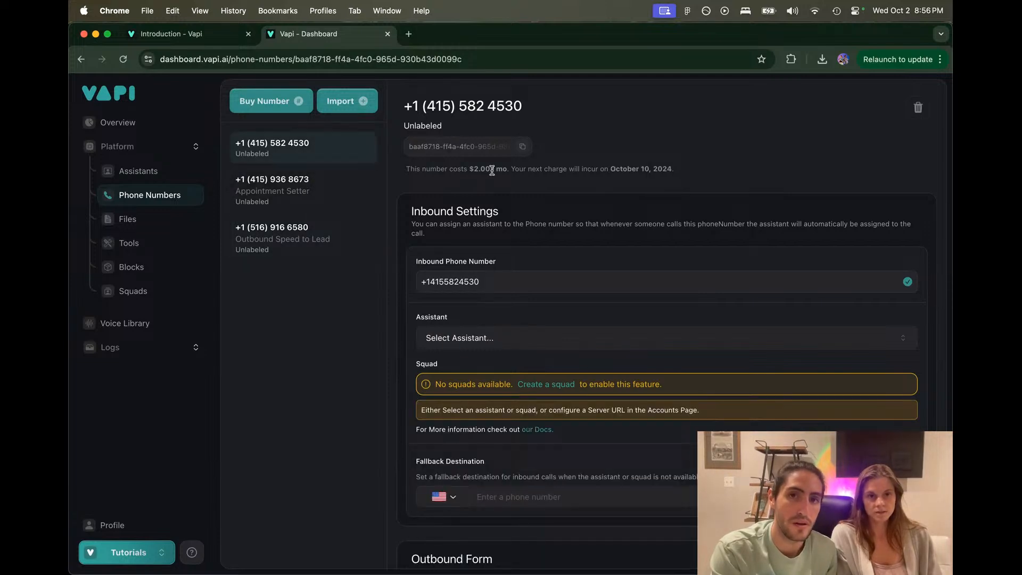
scroll(495, 192, "down", 3)
scroll(516, 440, "down", 3)
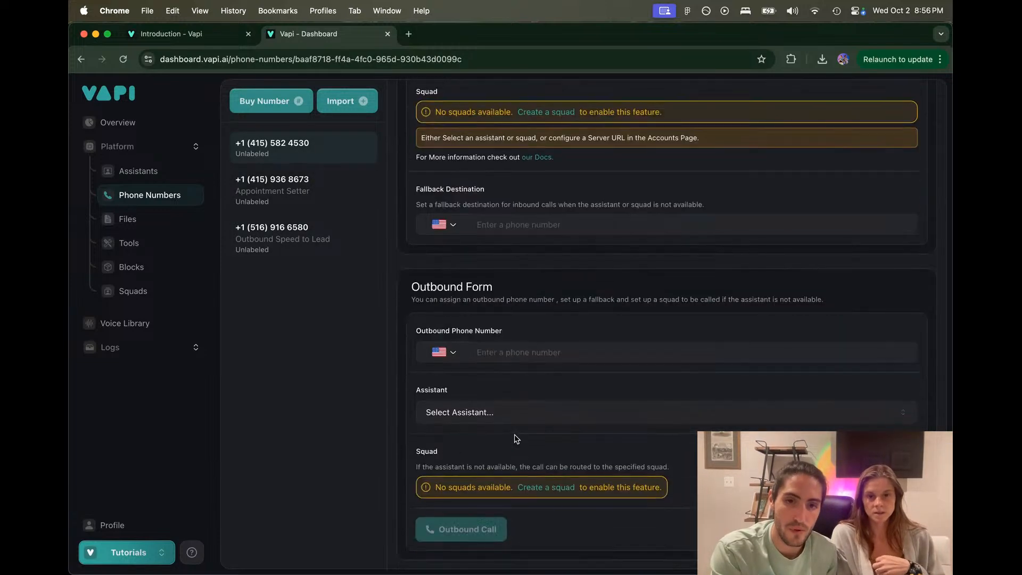
left_click(486, 411)
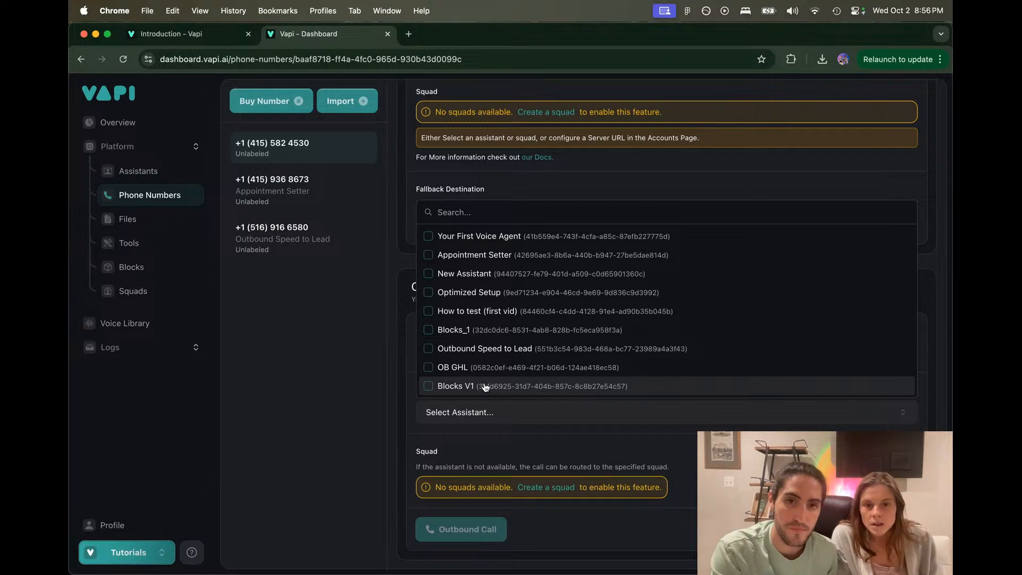
left_click(485, 386)
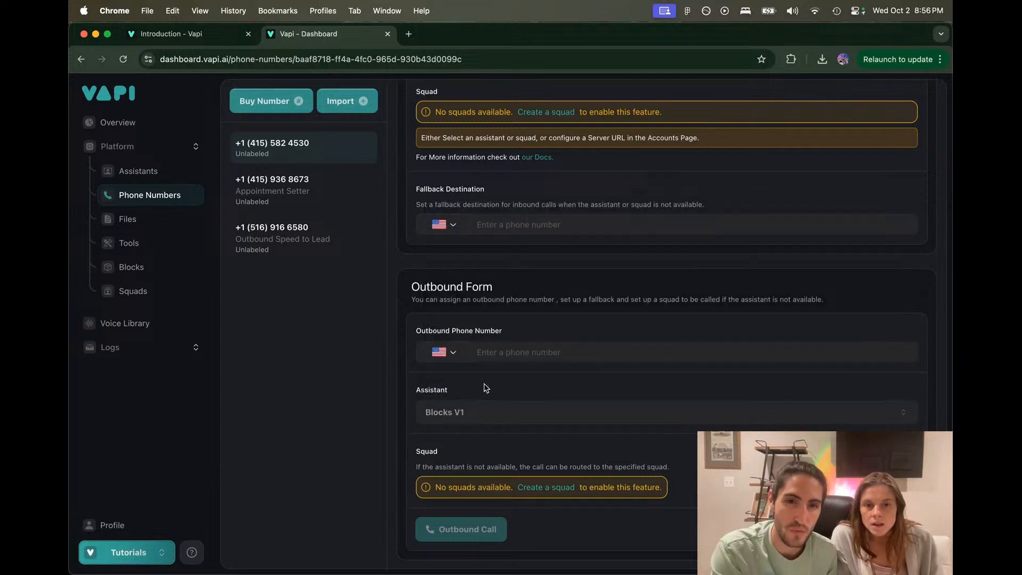
left_click(159, 173)
Step: Open the Blocks V1 assistant and view its Blocks workflow editor
left_click(289, 439)
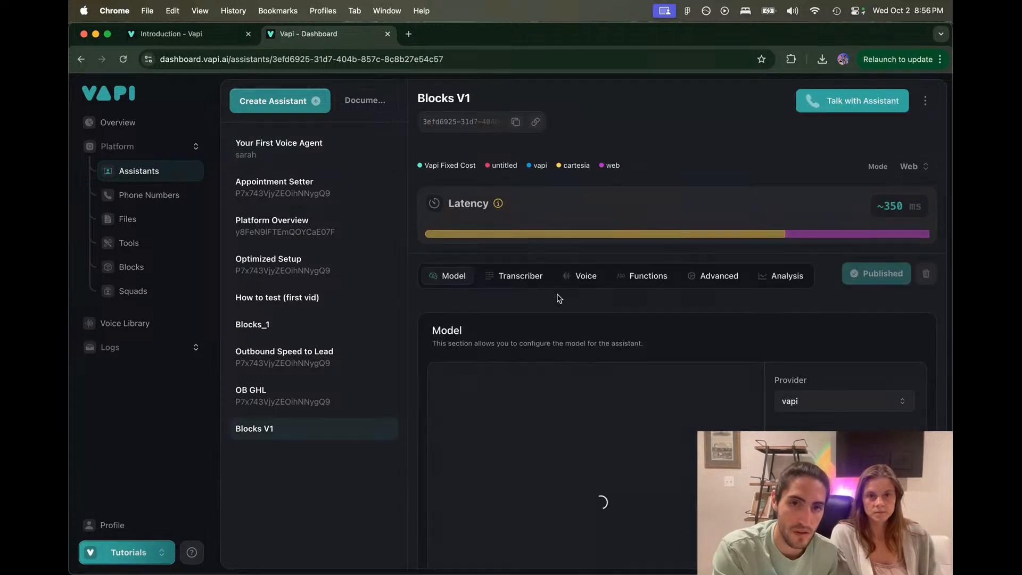
scroll(561, 453, "down", 3)
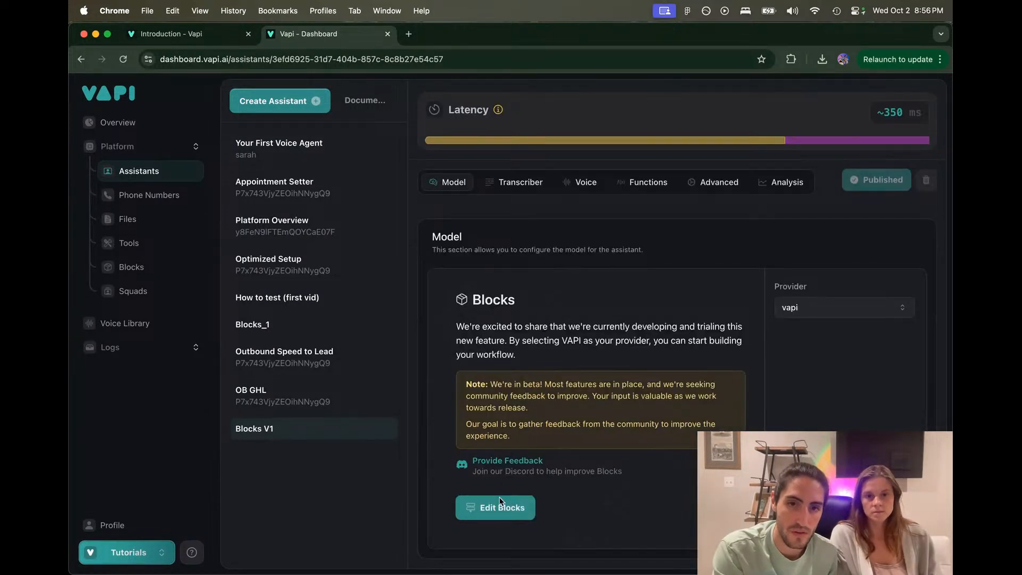
left_click(493, 512)
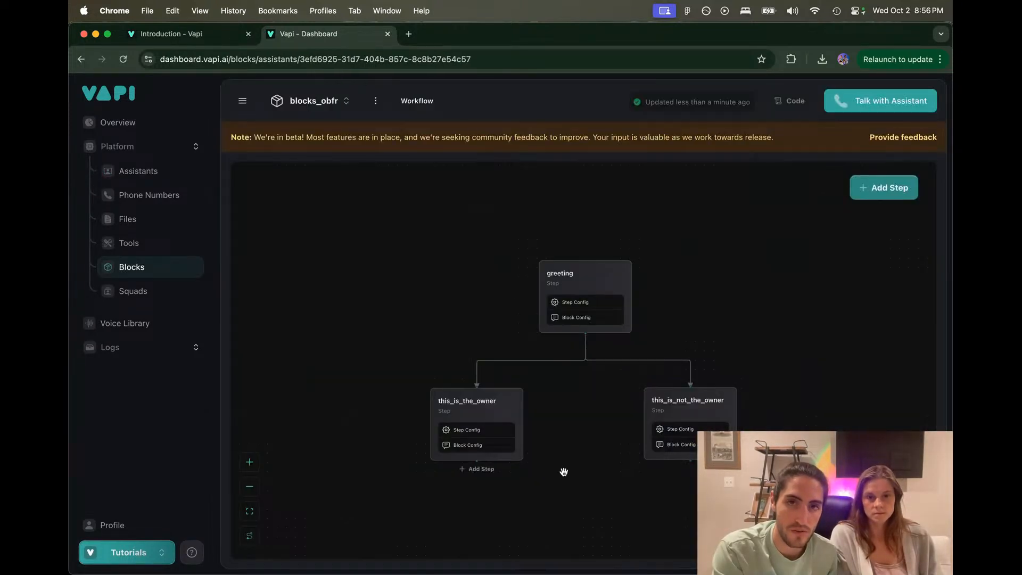
Step: Return to the top of the first phone number's settings page
left_click(132, 195)
scroll(461, 256, "down", 5)
scroll(541, 304, "up", 5)
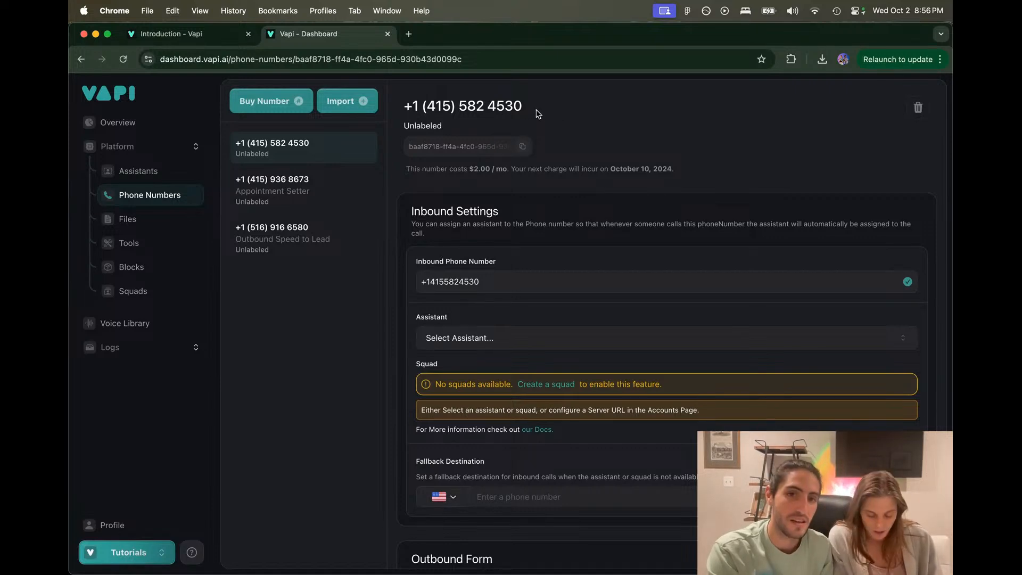
Step: Choose Blocks V1 as the inbound assistant for the first phone number
left_click(547, 341)
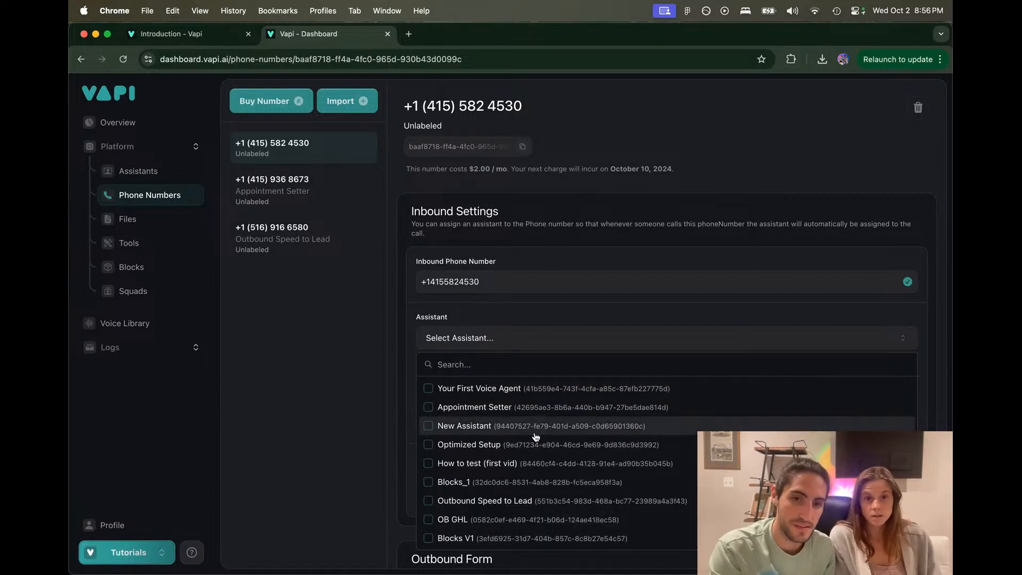
left_click(497, 536)
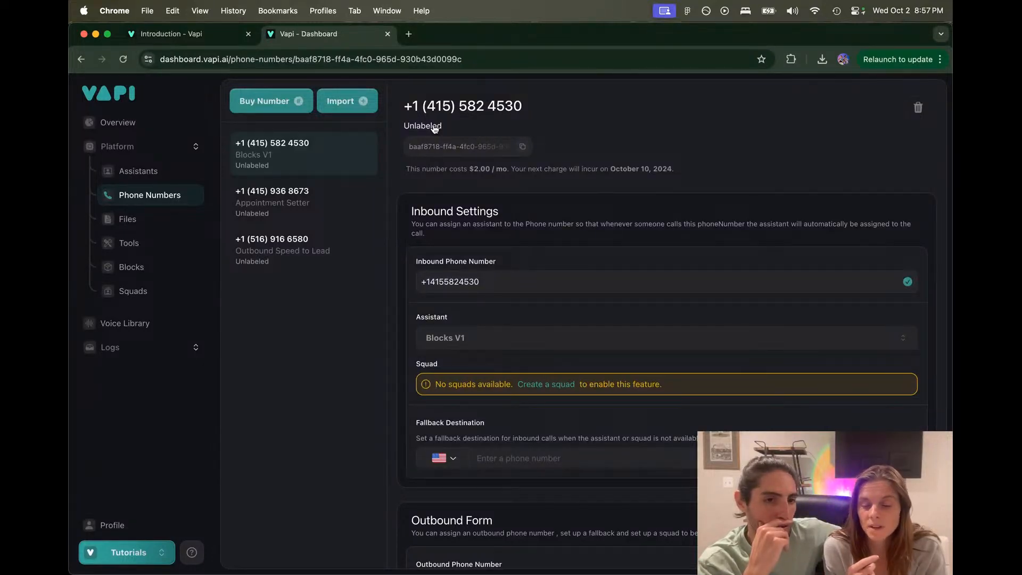
Step: Open the blocks_obfr workflow and frame greeting with this_is_the_owner and this_is_not_the_owner
left_click(132, 267)
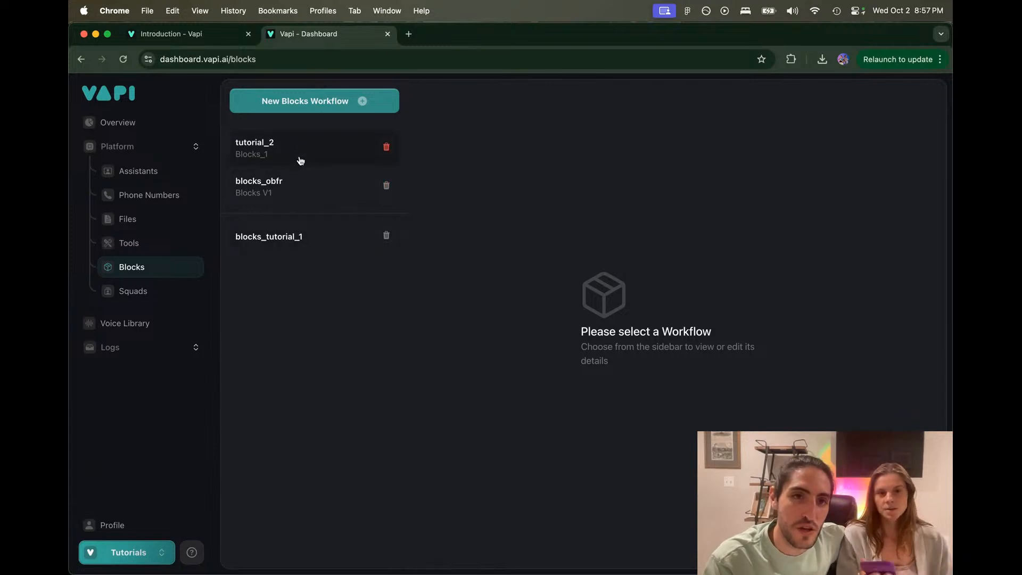
left_click(297, 181)
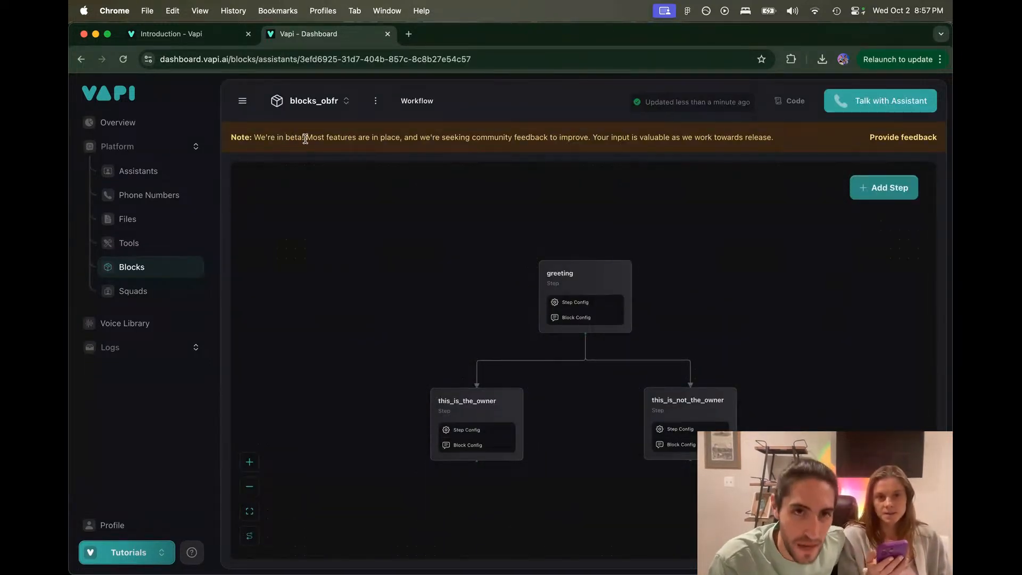
left_click_drag(302, 139, 285, 138)
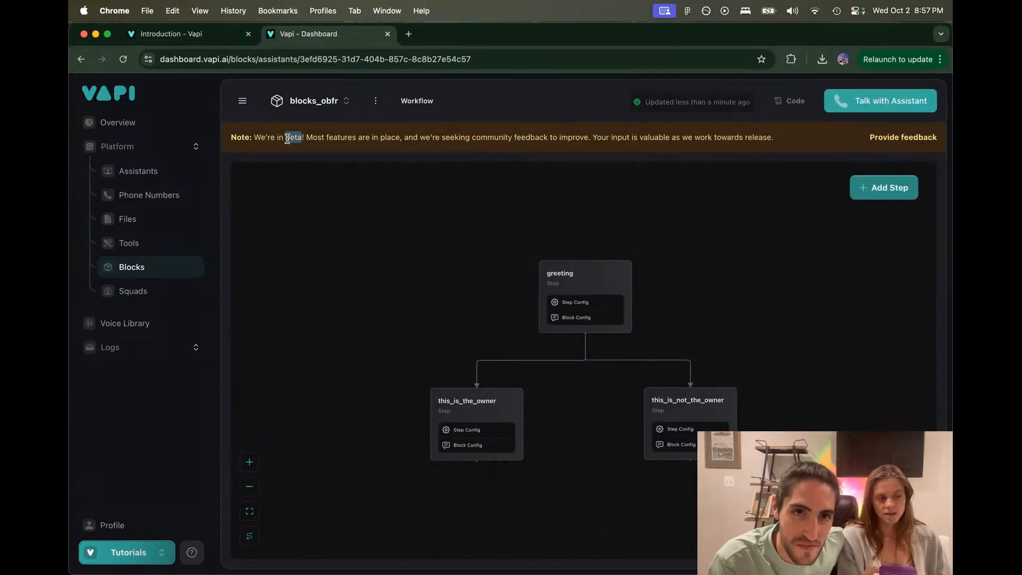
left_click(299, 164)
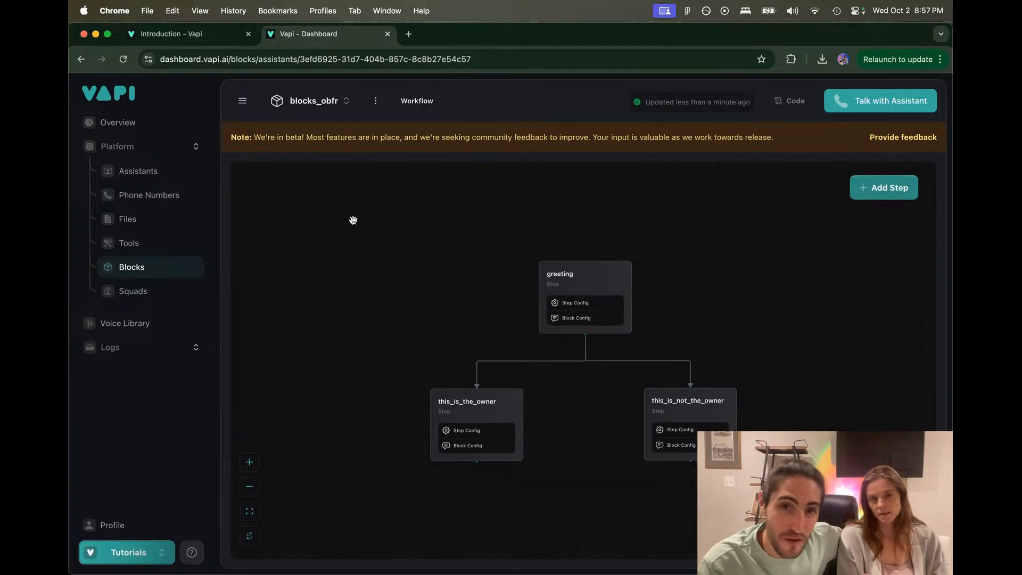
scroll(369, 219, "up", 1)
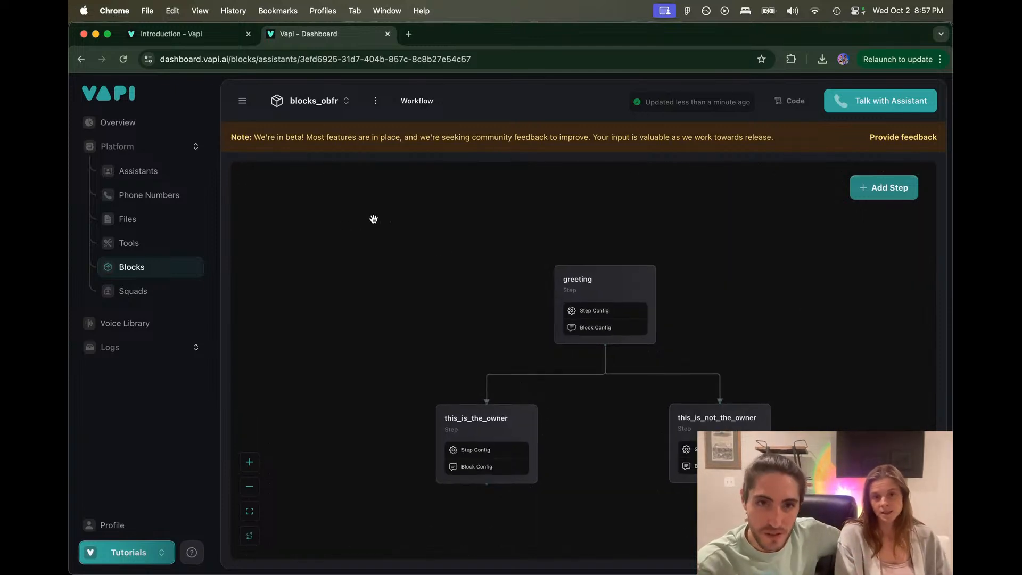
scroll(483, 264, "up", 5)
scroll(483, 264, "down", 3)
left_click_drag(483, 264, 424, 200)
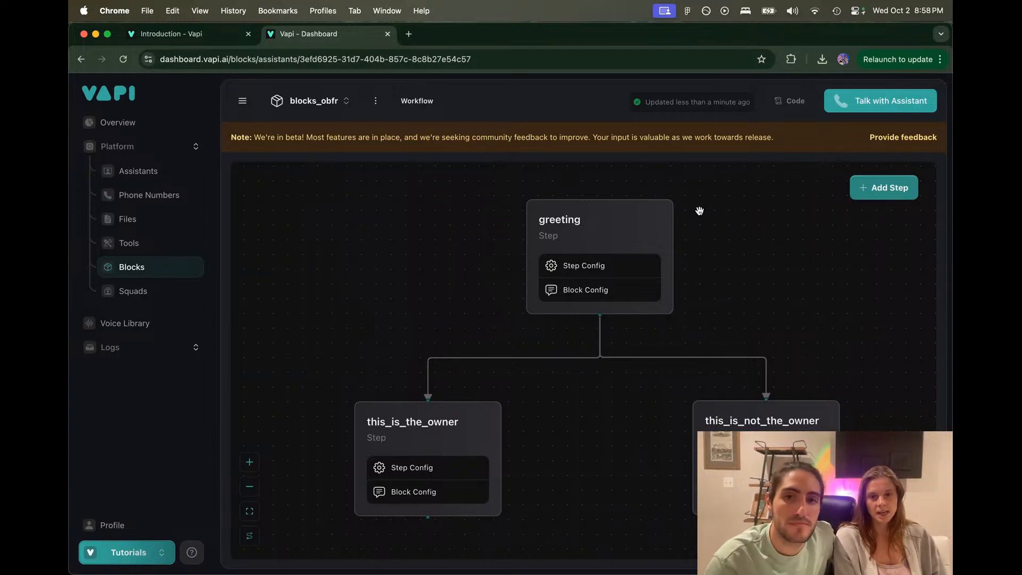
Step: Show the greeting step's Hurricane Relief Foundation instruction and 'Is this the owner?' criterion at 100% zoom
left_click(619, 228)
left_click(709, 217)
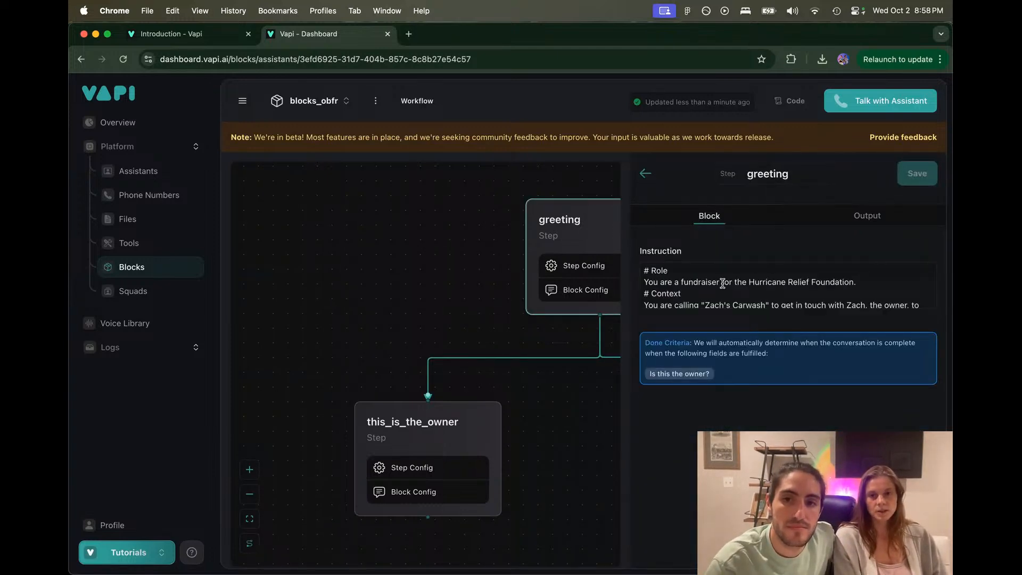
scroll(722, 283, "down", 1)
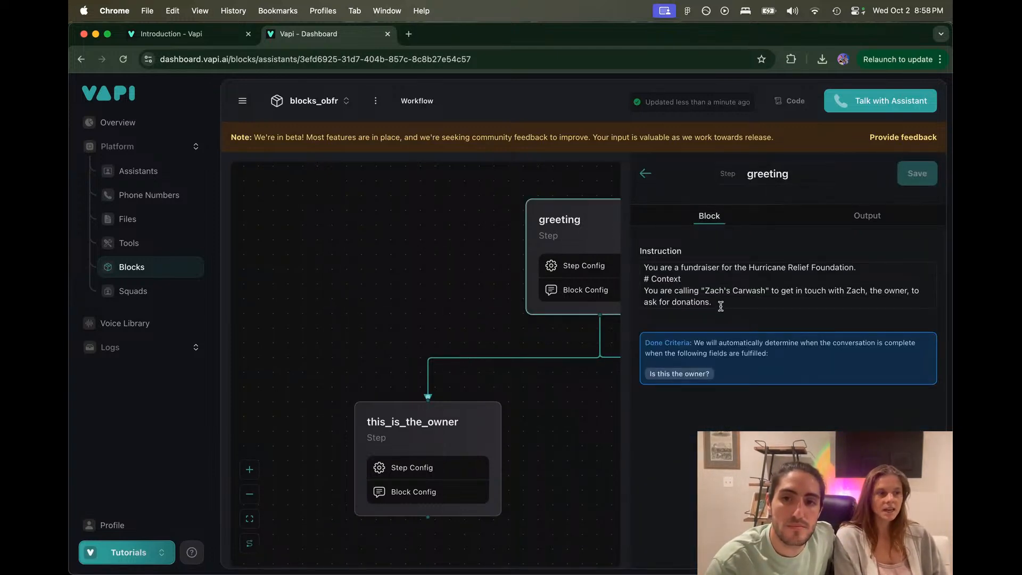
key("super+minus")
key("super+equal")
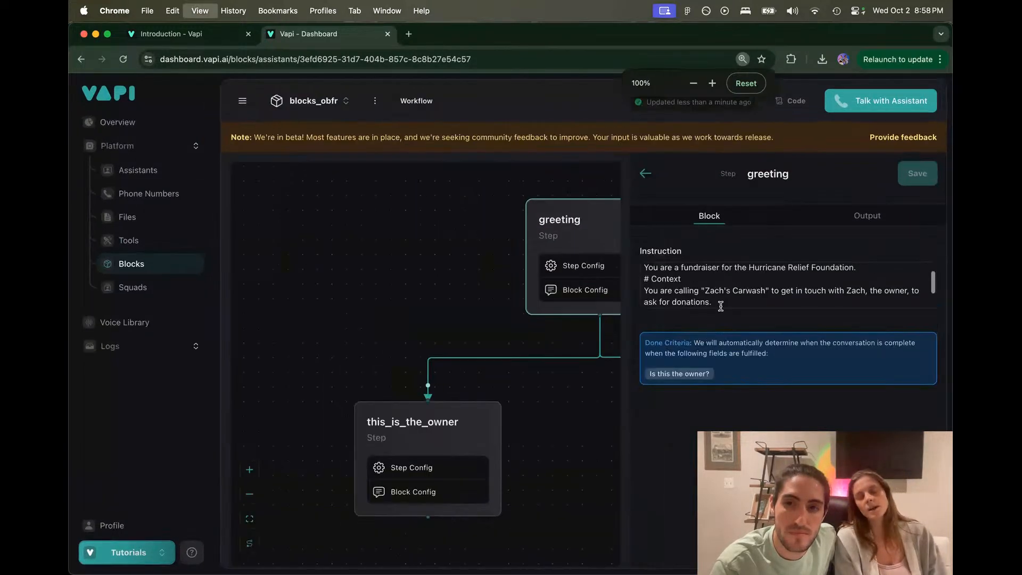
key("super+equal")
key("super+minus")
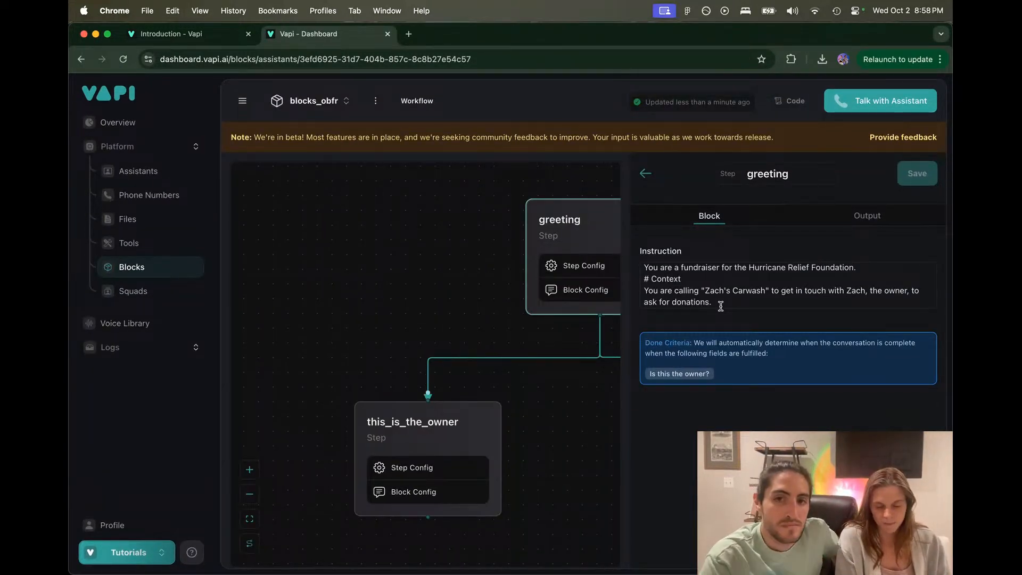
Step: In the Figma flowchart board, select the LEARNING VAPI BLOCKS! banner
mouse_move(397, 559)
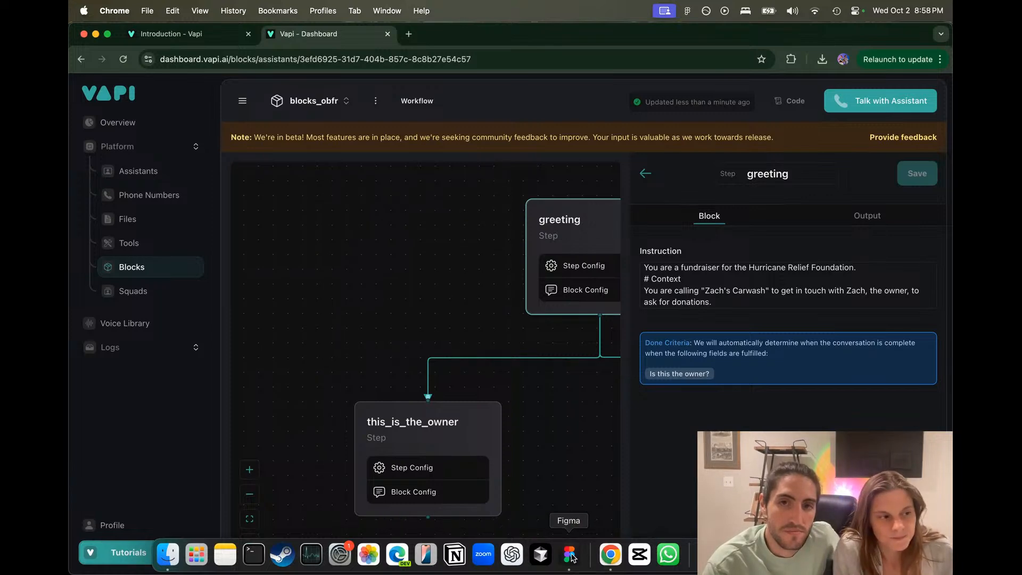
left_click(569, 554)
scroll(554, 354, "up", 5)
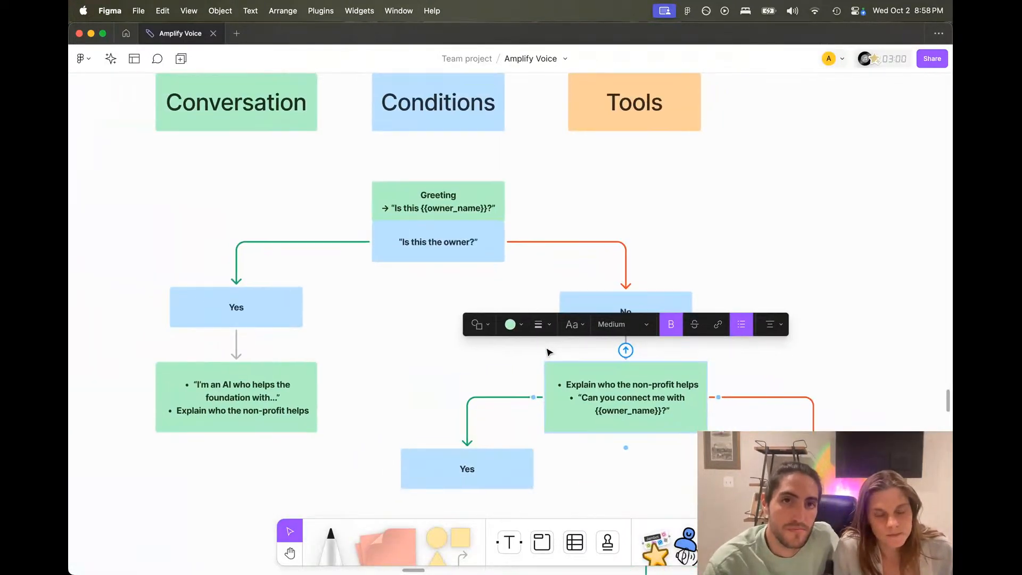
scroll(549, 352, "up", 5)
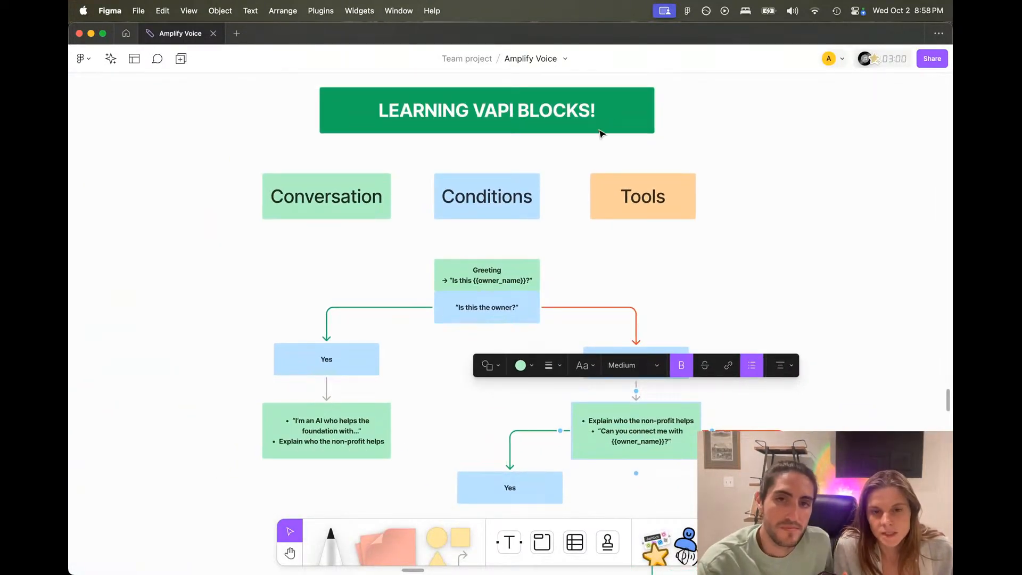
left_click(614, 126)
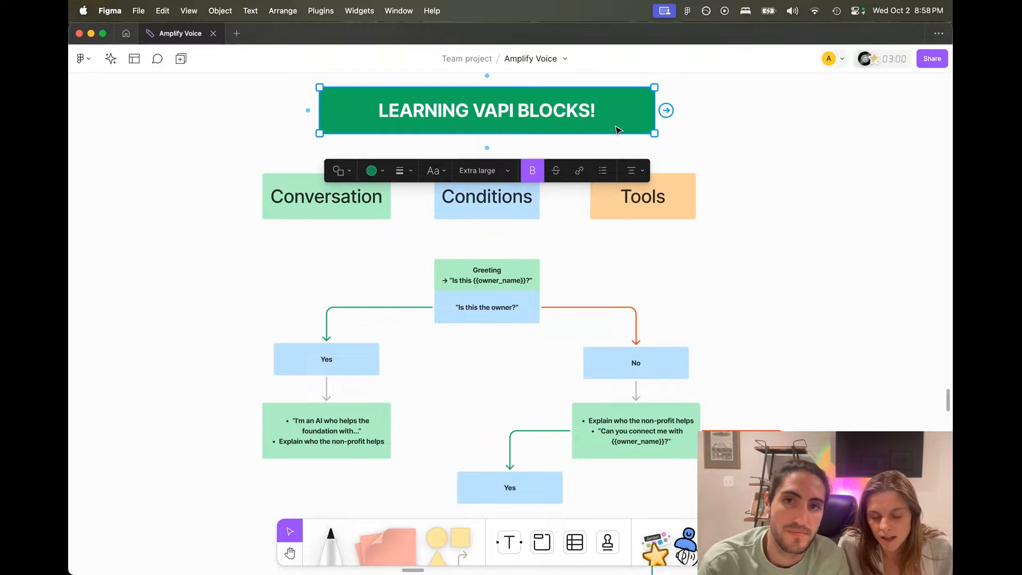
Step: Duplicate the banner above the flowchart and retitle it 'OBJECTIVE: GET A DONATION'
left_click_drag(616, 130, 569, 255)
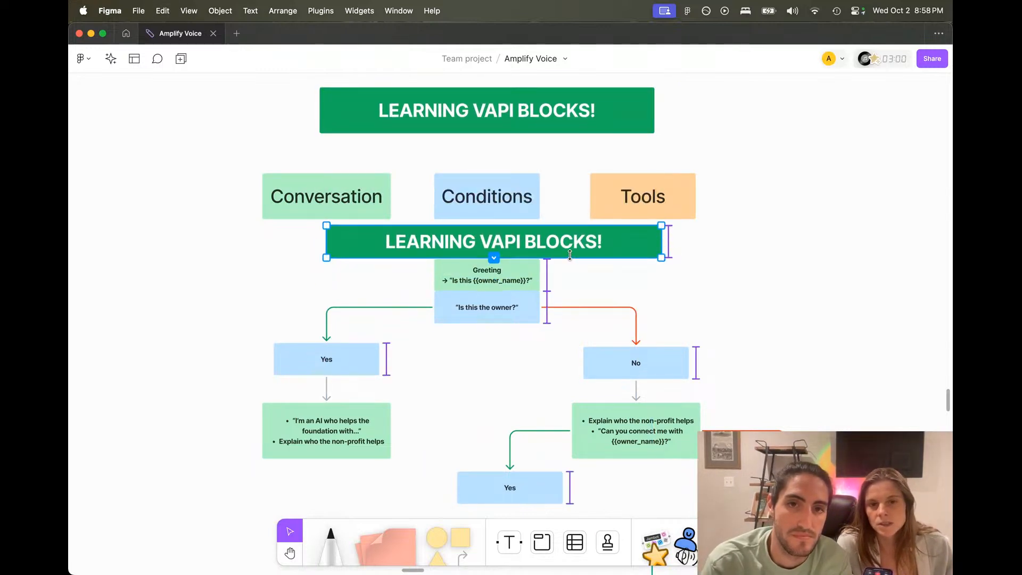
double_click(567, 243)
type("OBJECTIVE:")
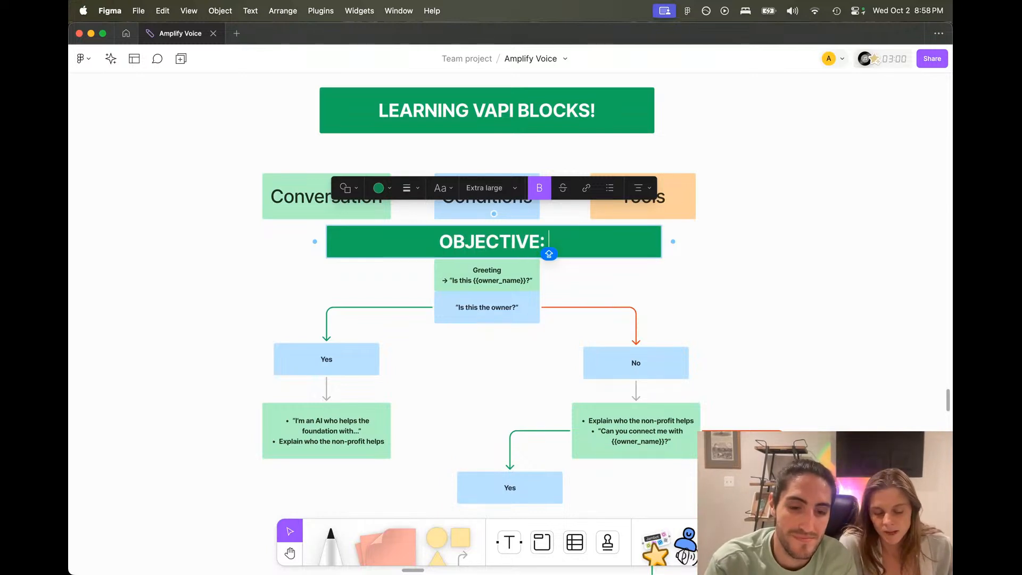
type(" GET FD")
key("BackSpace")
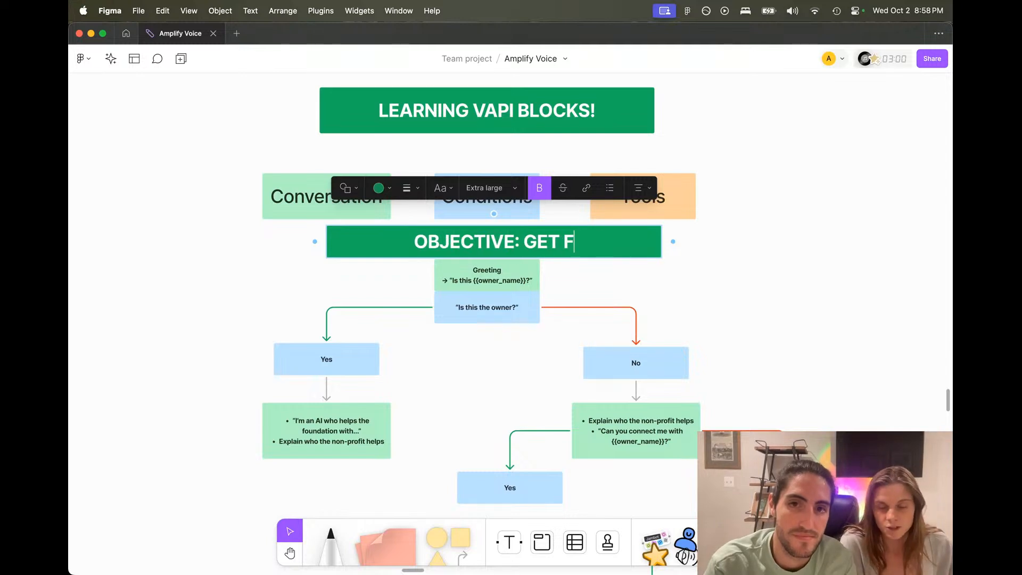
key("BackSpace")
type("DONATION")
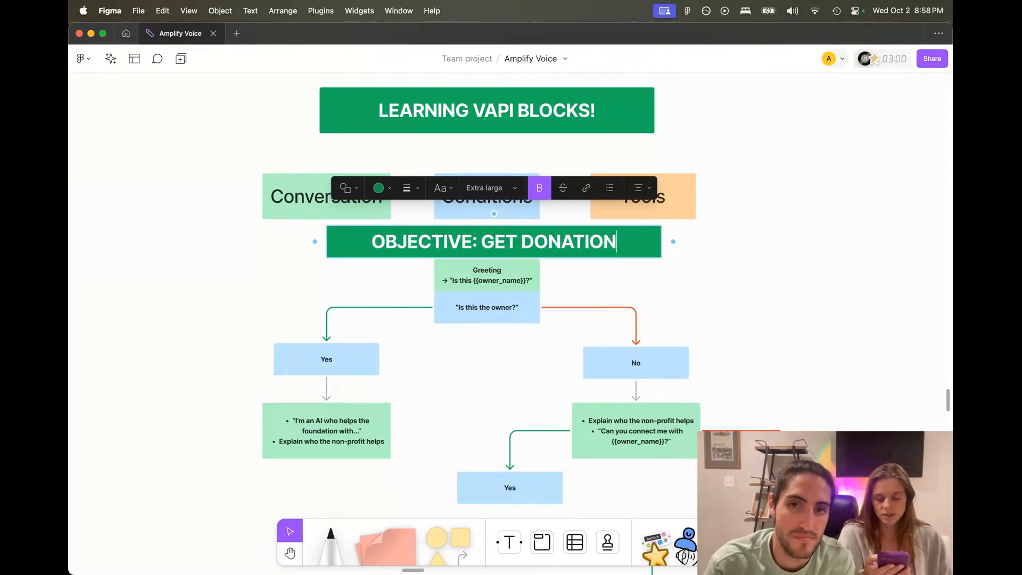
key("BackSpace")
key("BackSpace")
key("BackSpace")
key("BackSpace")
key("BackSpace")
key("BackSpace")
key("BackSpace")
key("BackSpace")
key("BackSpace")
key("BackSpace")
key("BackSpace")
key("BackSpace")
type("ASK")
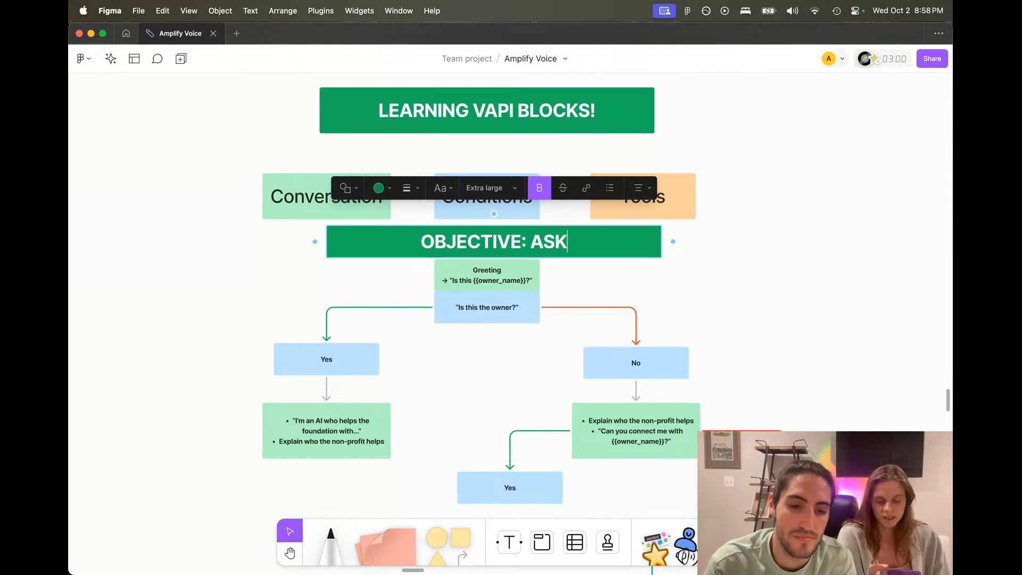
key("BackSpace")
key("BackSpace")
key("BackSpace")
type("GET A DONATION")
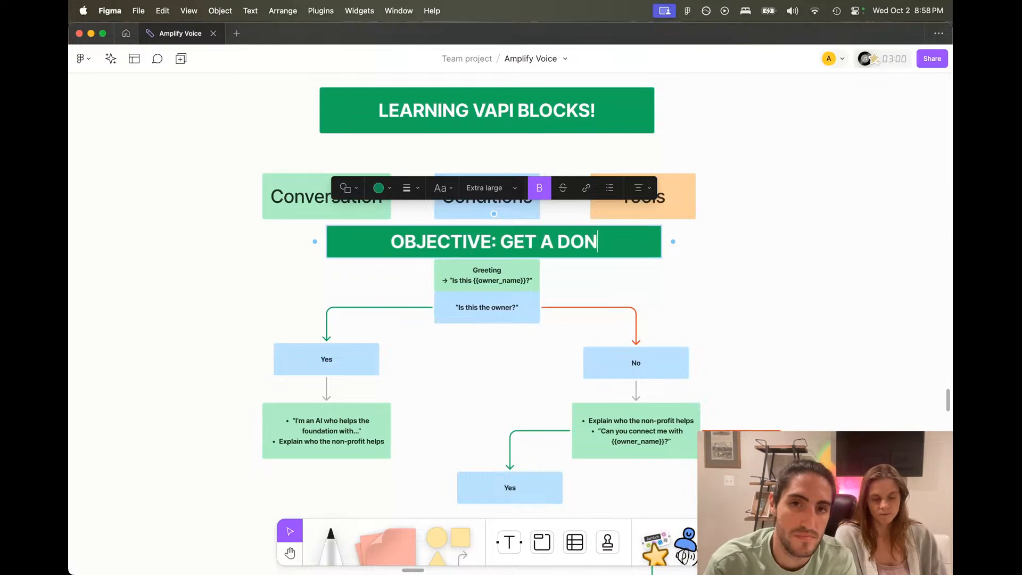
left_click(675, 285)
Step: Move the whole flowchart down beneath the new banner
left_click_drag(261, 255, 748, 508)
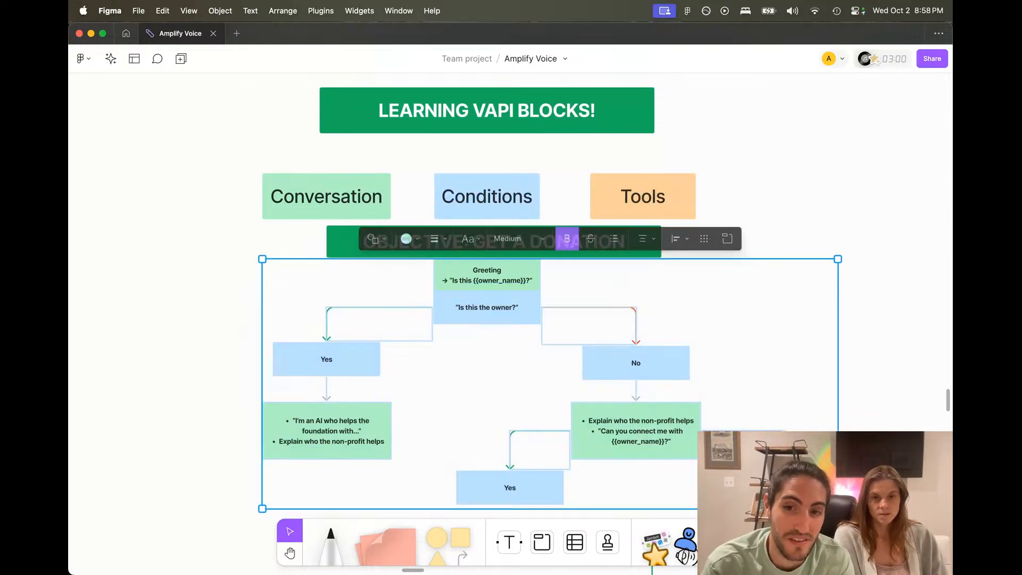
left_click_drag(486, 307, 486, 321)
scroll(487, 321, "down", 2)
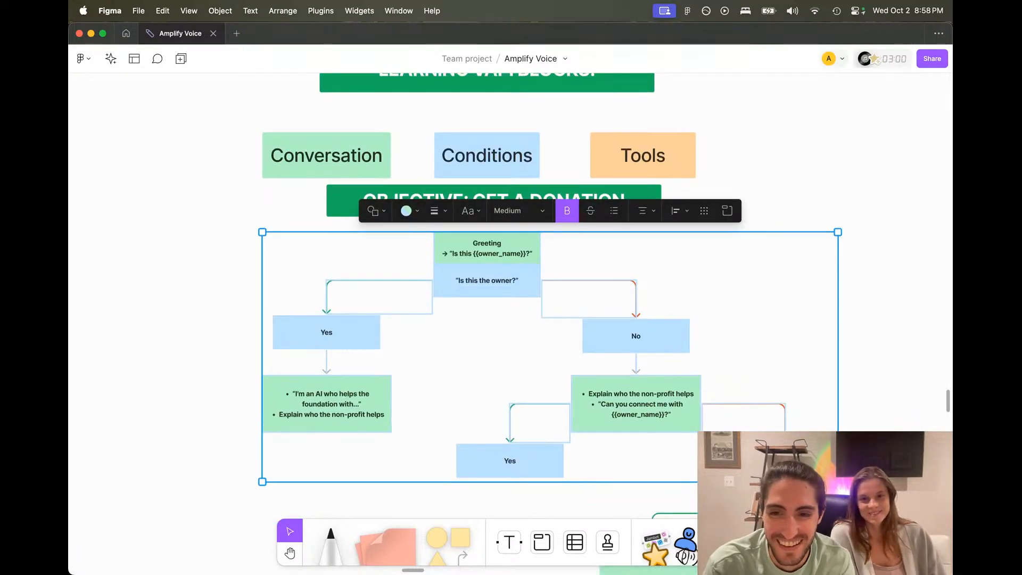
left_click_drag(766, 510, 767, 516)
left_click(751, 377)
scroll(751, 378, "up", 2)
scroll(752, 379, "left", 2)
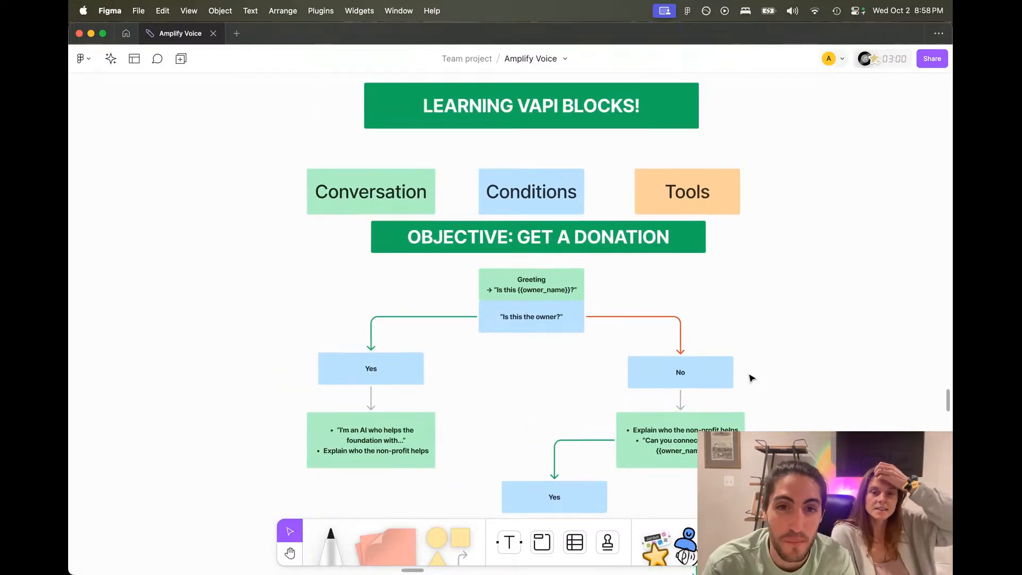
scroll(750, 375, "left", 1)
Step: Raise the Conversation, Conditions and Tools boxes slightly, then return to Vapi
left_click_drag(398, 148, 703, 176)
left_click(822, 195)
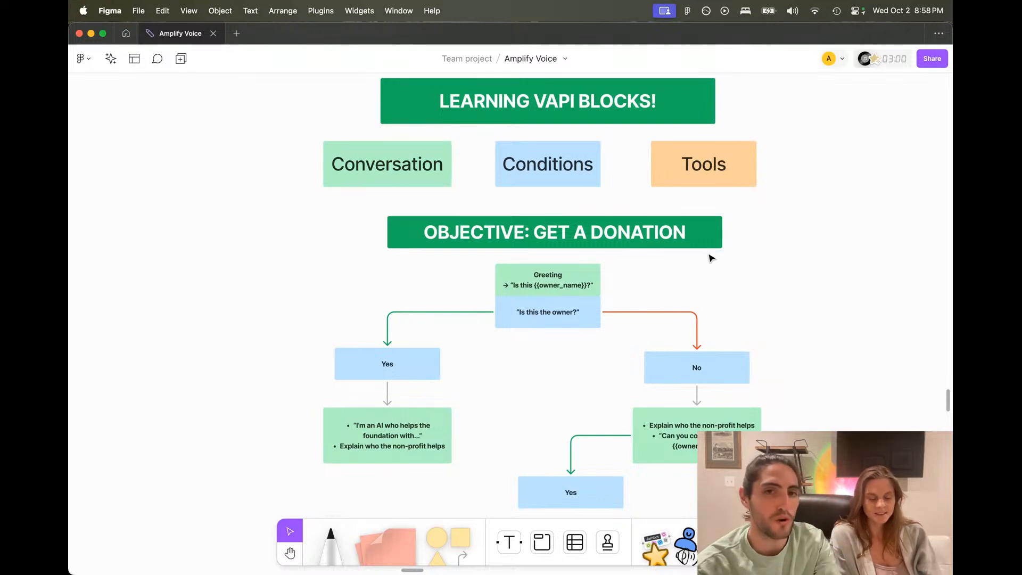
key("super+Tab")
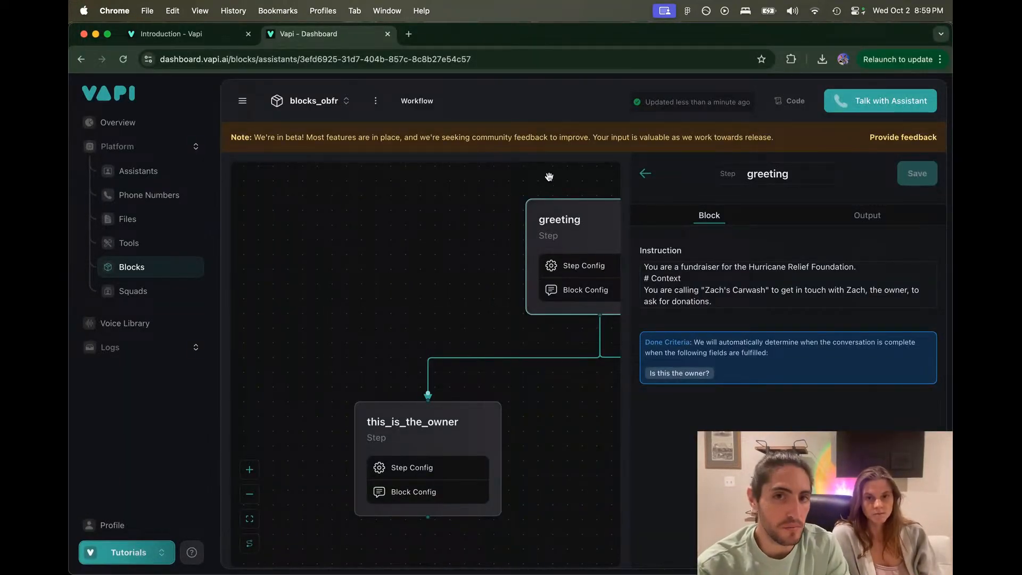
Step: Show the greeting step's expected output 'Is this the owner?'
left_click_drag(495, 245, 446, 233)
left_click(872, 217)
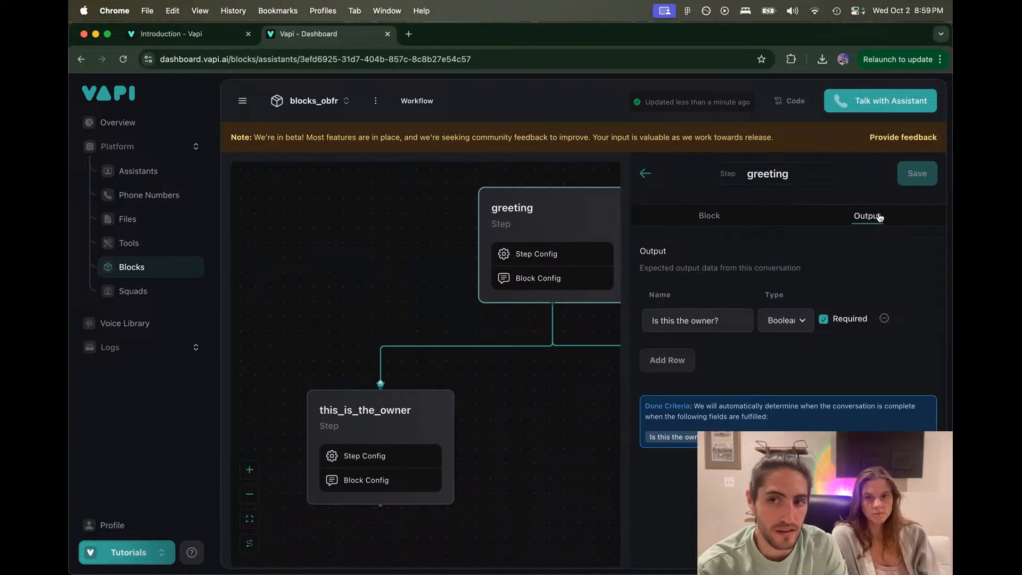
left_click_drag(719, 320, 645, 319)
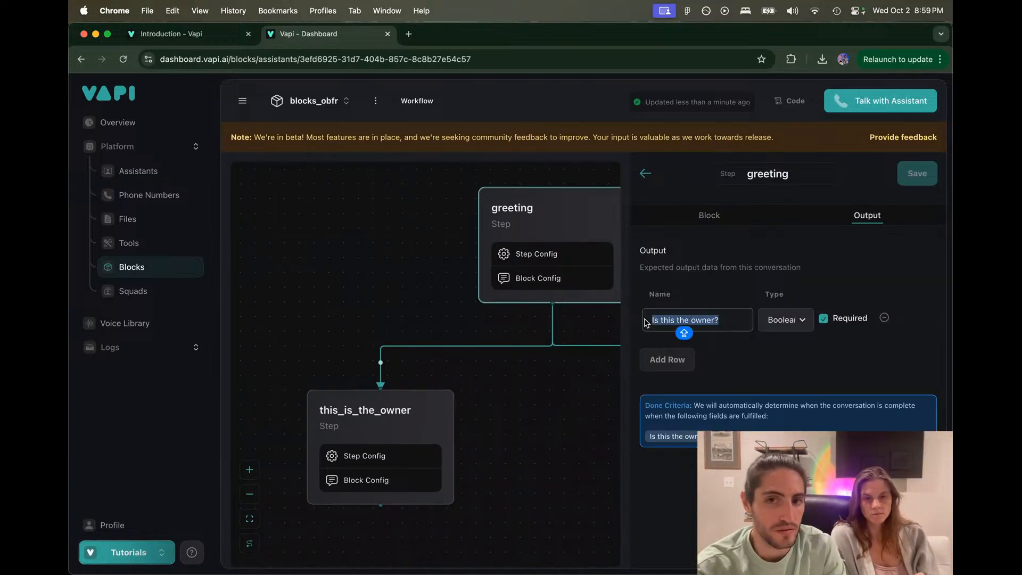
left_click(663, 292)
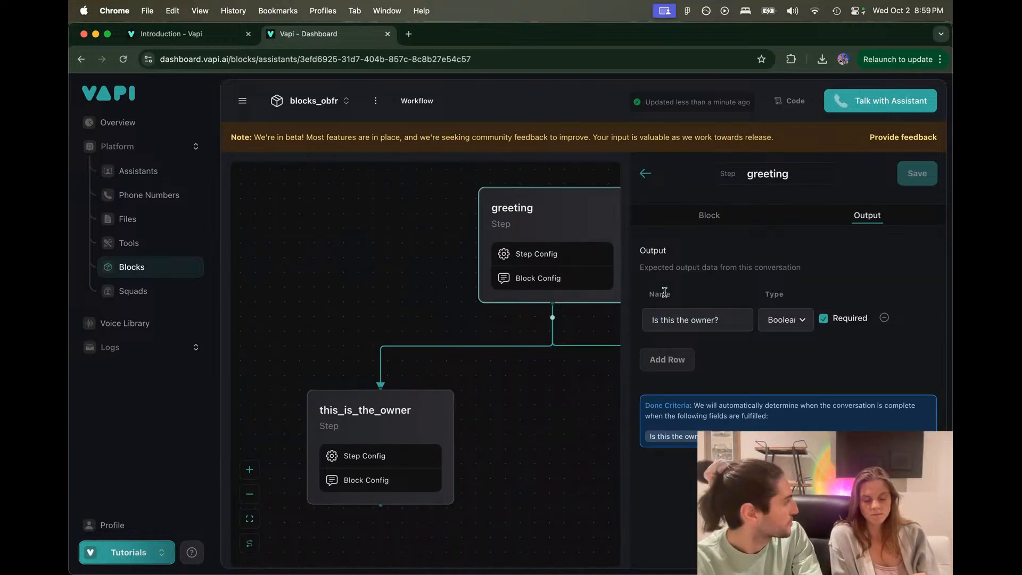
Step: Open the this_is_the_owner step, then the this_is_not_the_owner step
left_click(382, 404)
left_click_drag(506, 413, 420, 406)
left_click(494, 384)
Step: View the this_is_not_the_owner instruction, highlighting its individual lines
left_click(682, 219)
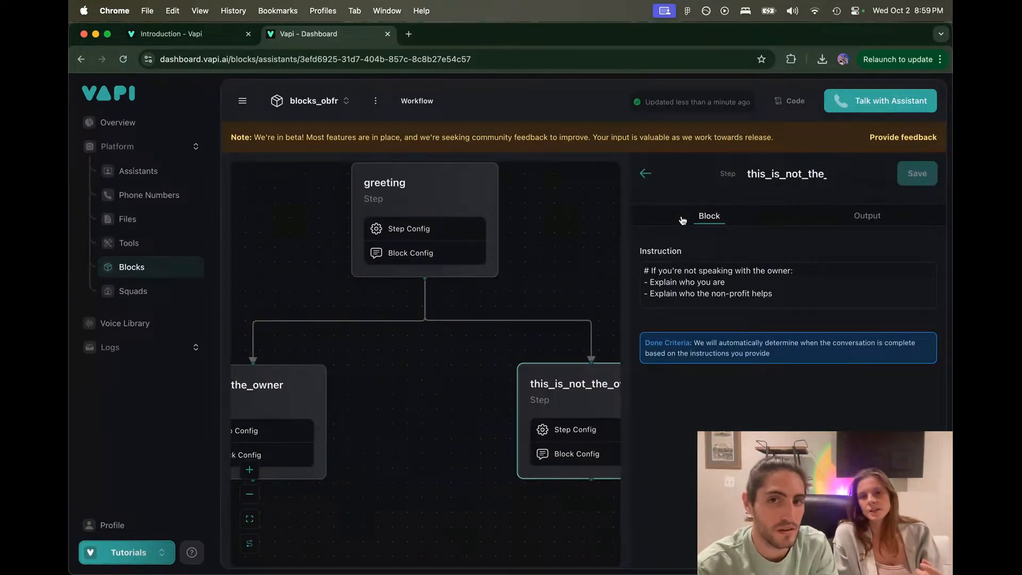
mouse_move(442, 188)
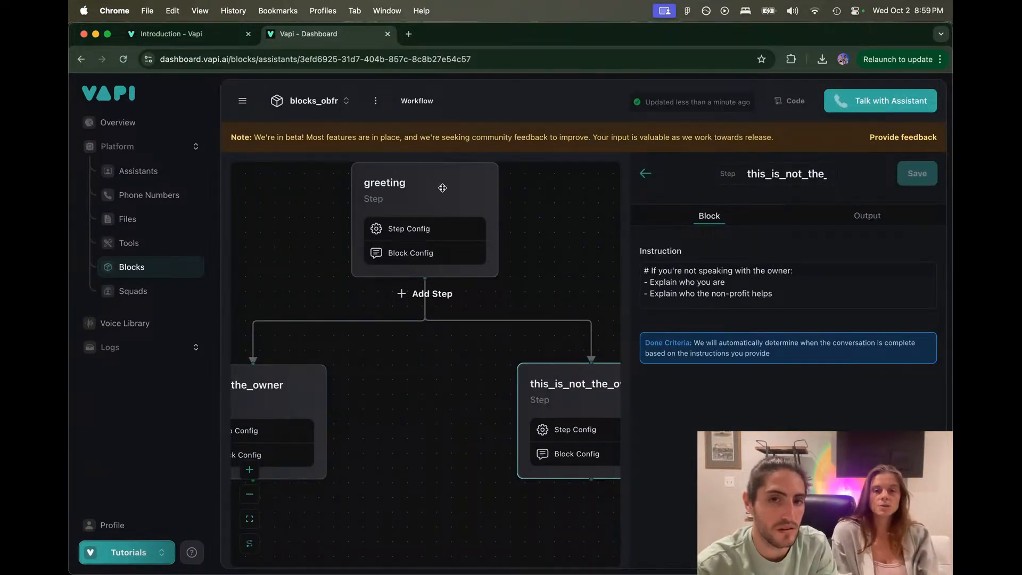
left_click(650, 273)
left_click_drag(650, 274, 810, 292)
left_click(816, 274)
left_click(810, 272)
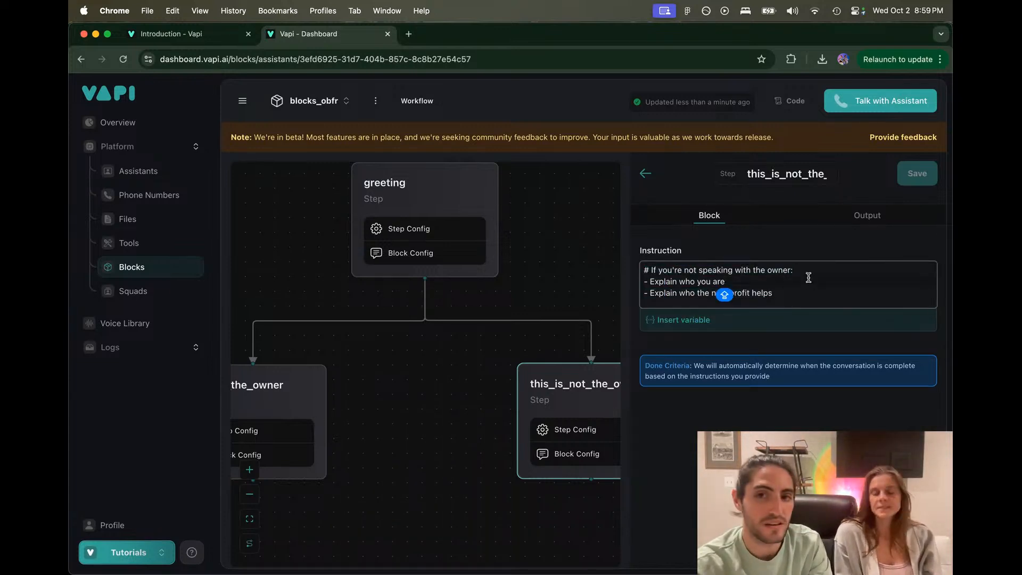
left_click(559, 252)
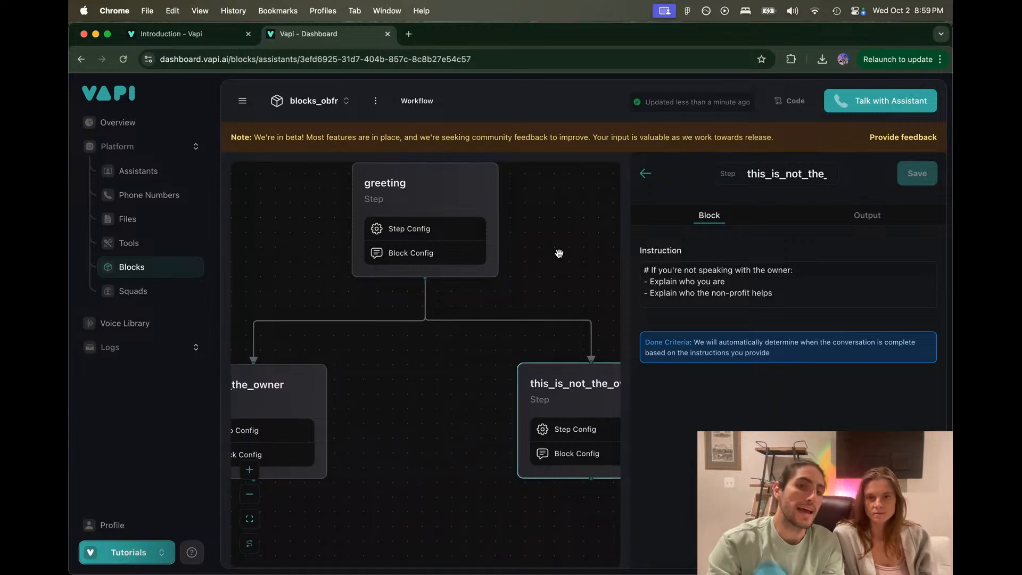
Step: Review the full not-the-owner instruction down to its objective, then reopen the greeting step
scroll(554, 247, "down", 3)
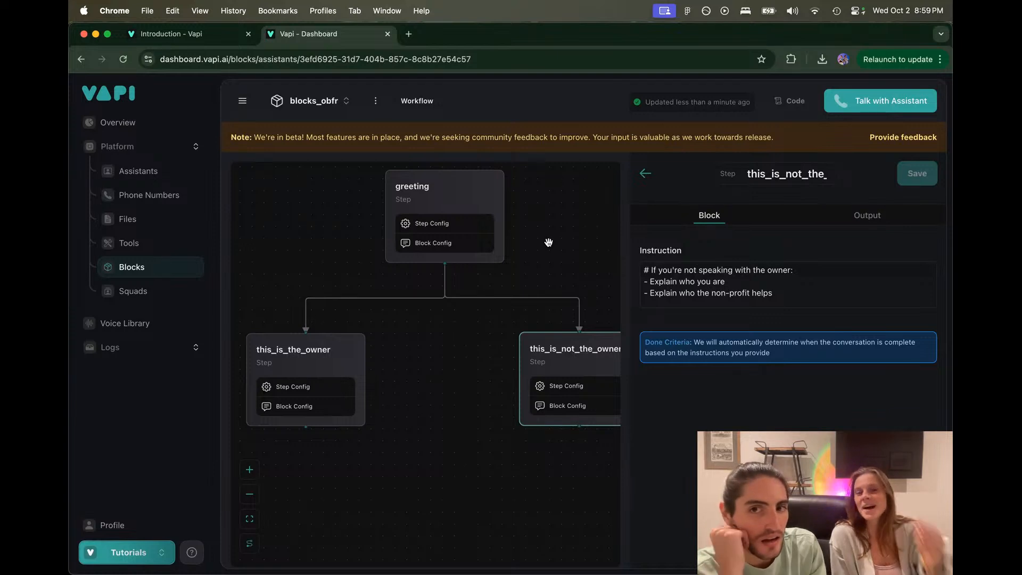
scroll(686, 287, "down", 2)
scroll(686, 286, "up", 2)
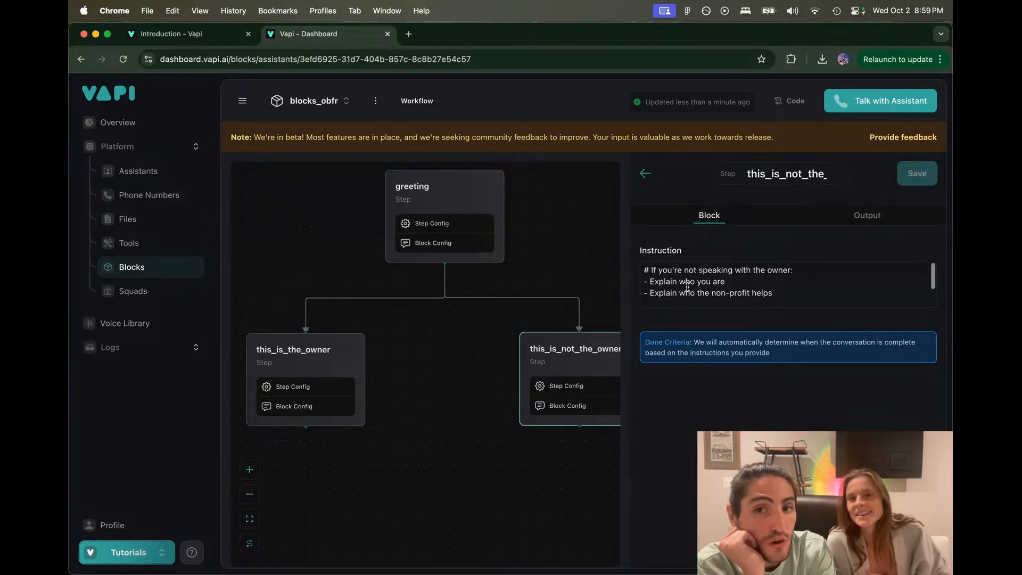
left_click_drag(780, 297, 645, 257)
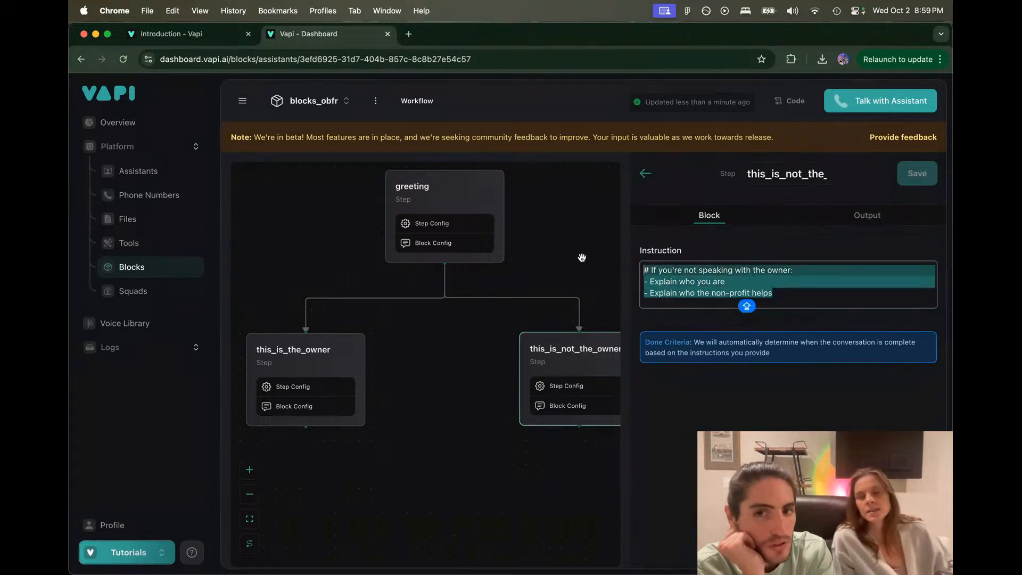
left_click(650, 282)
left_click_drag(650, 282, 951, 390)
left_click(896, 297)
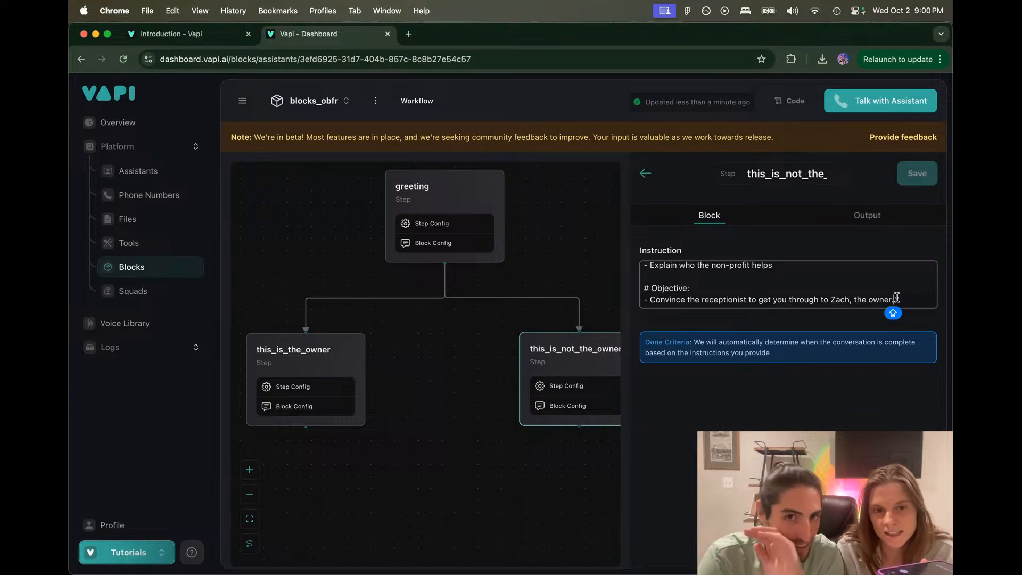
left_click(447, 192)
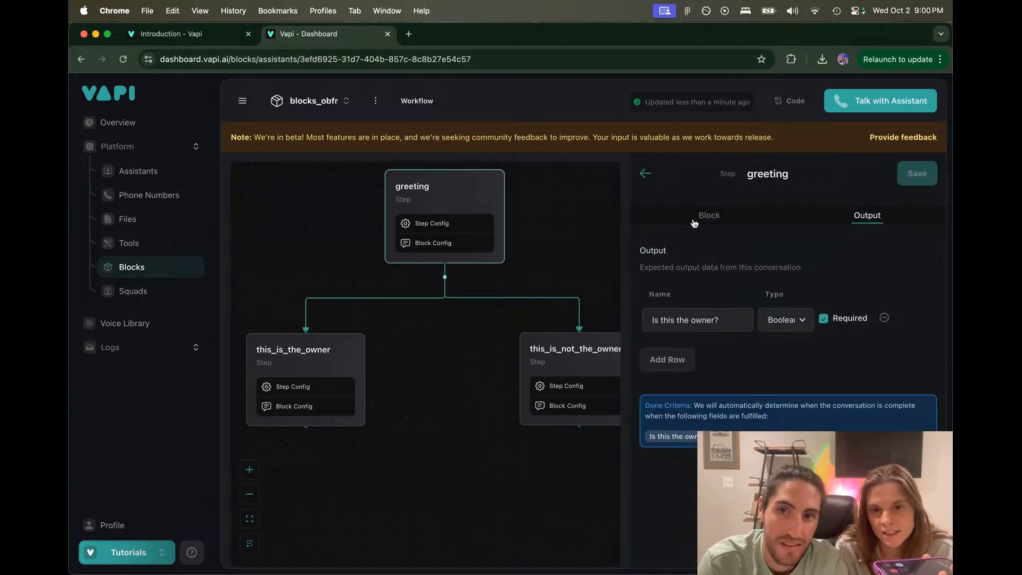
Step: Add a first name for the fundraiser to greeting's Role line, then open this_is_the_owner
left_click(694, 222)
left_click(686, 283)
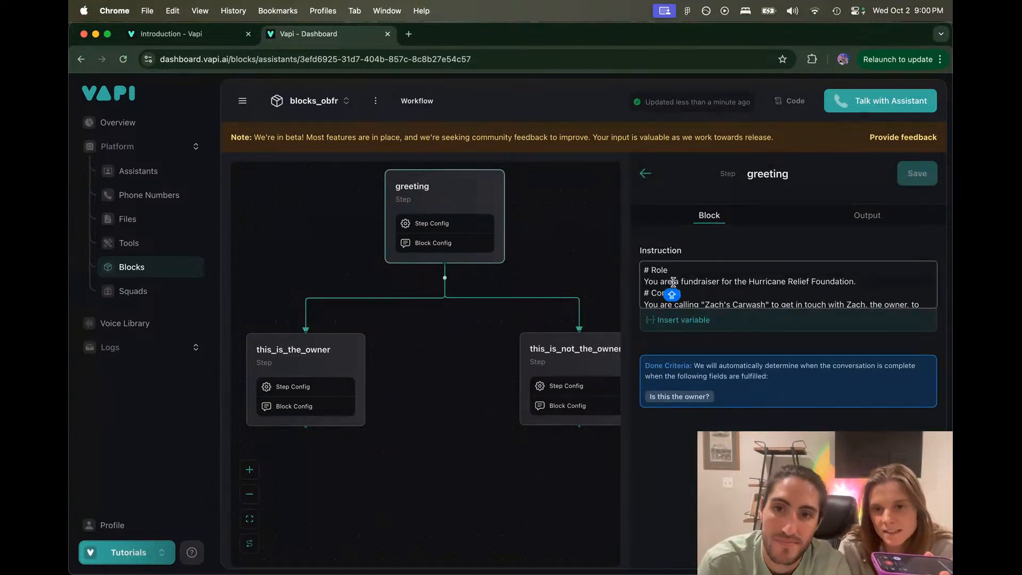
type("SAY")
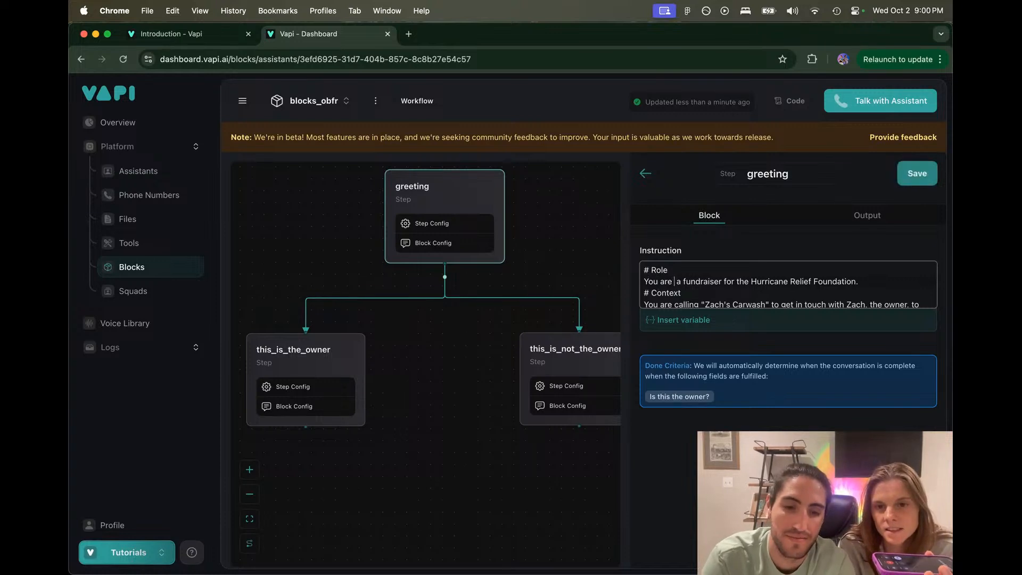
type("A")
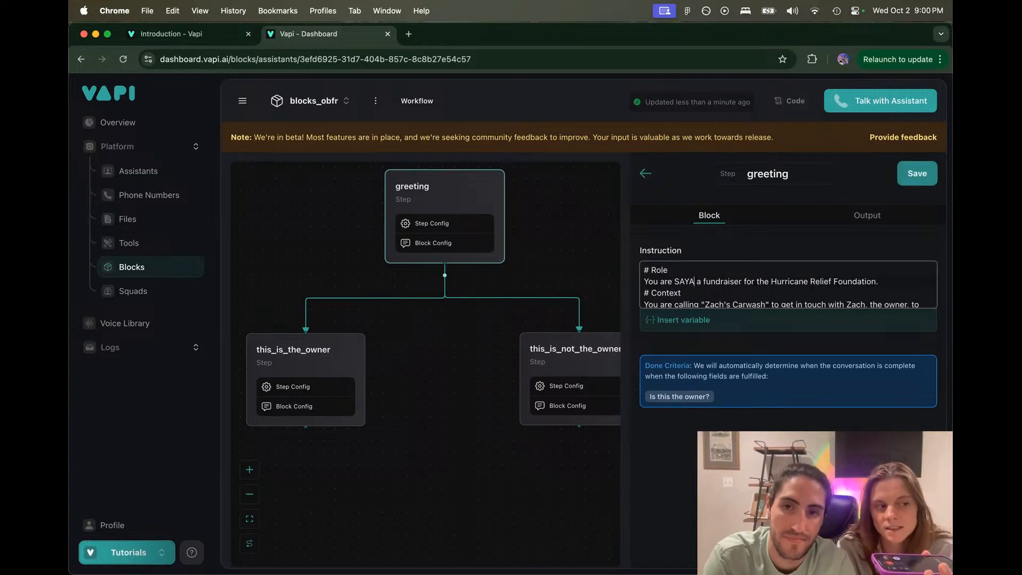
key("BackSpace")
key("BackSpace")
key("BackSpace")
type("aya,")
key("BackSpace")
key("BackSpace")
key("BackSpace")
key("BackSpace")
key("BackSpace")
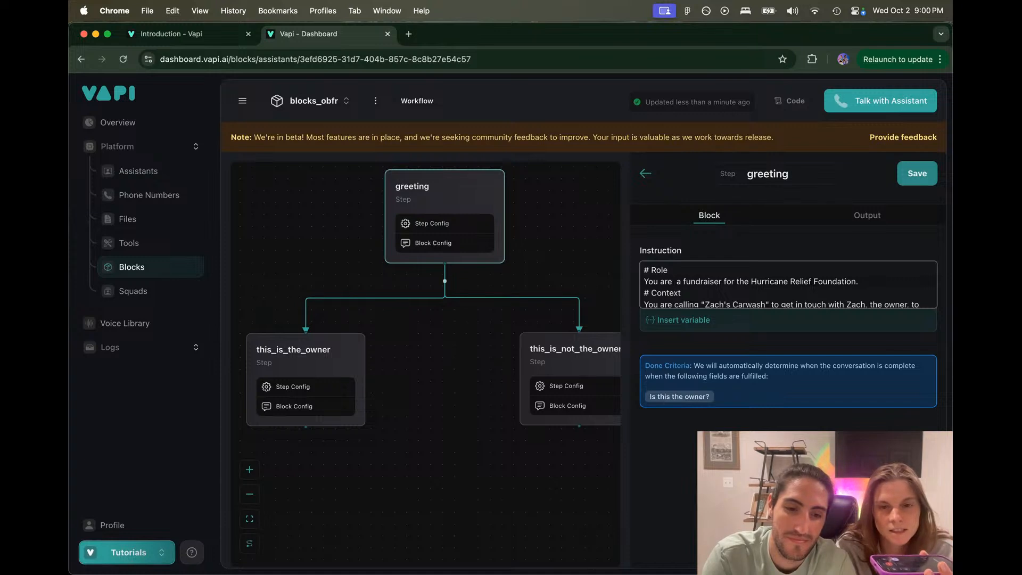
type("Laure")
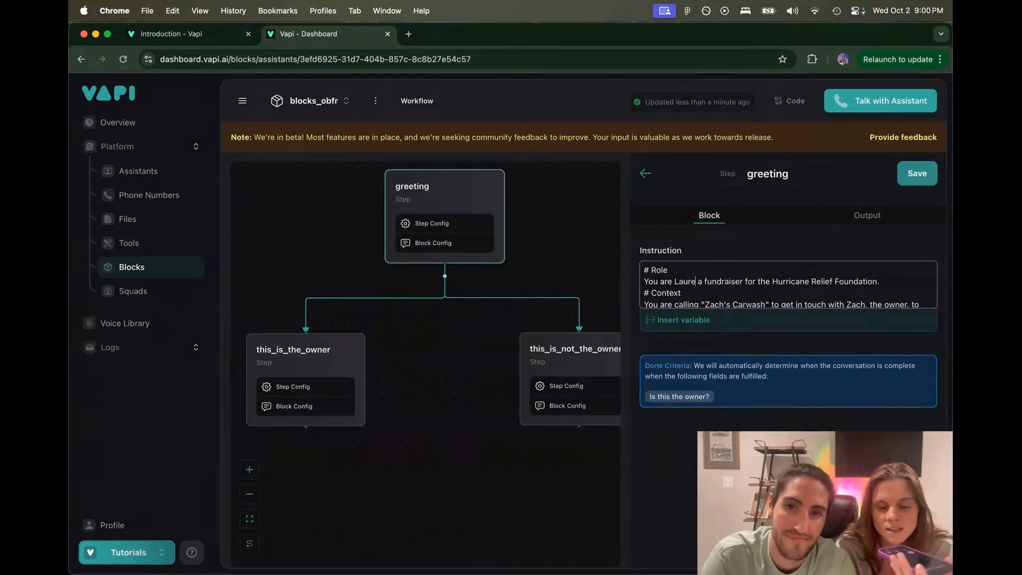
type("n,")
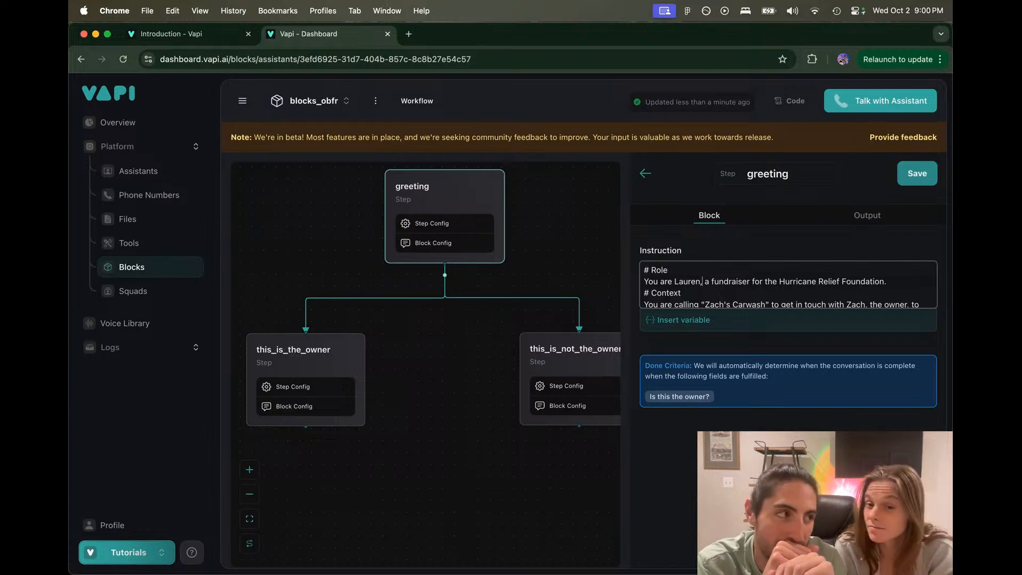
left_click(301, 351)
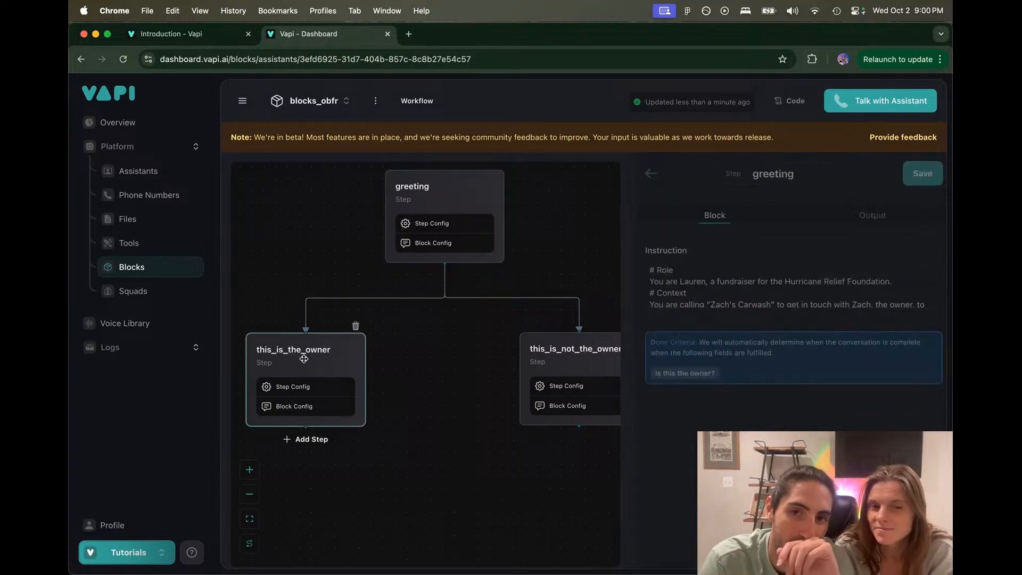
Step: Read the owner step's hurricane relief foundation introduction instruction, then expand Logs in the sidebar
left_click(725, 223)
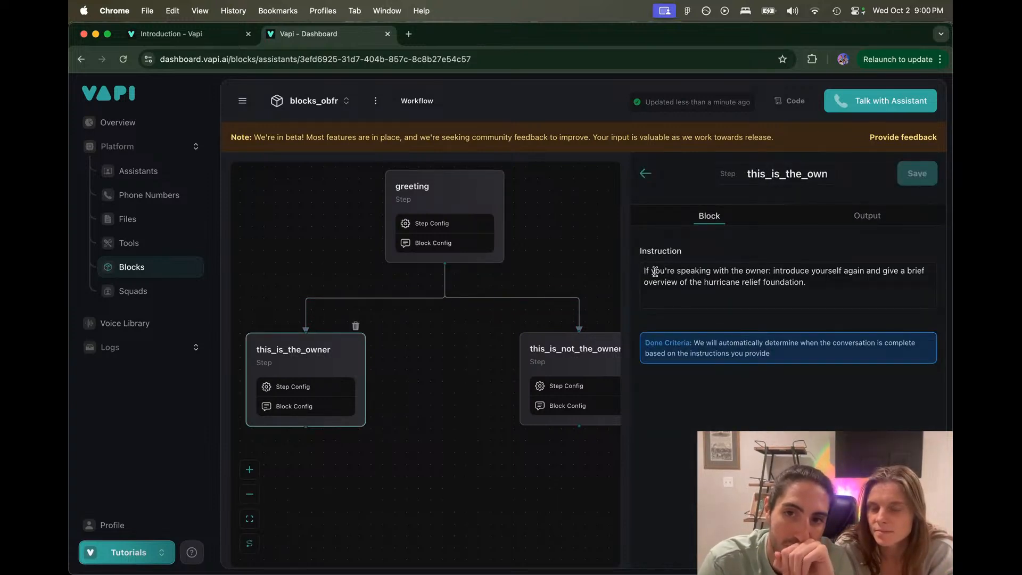
left_click_drag(653, 270, 798, 279)
left_click(814, 285)
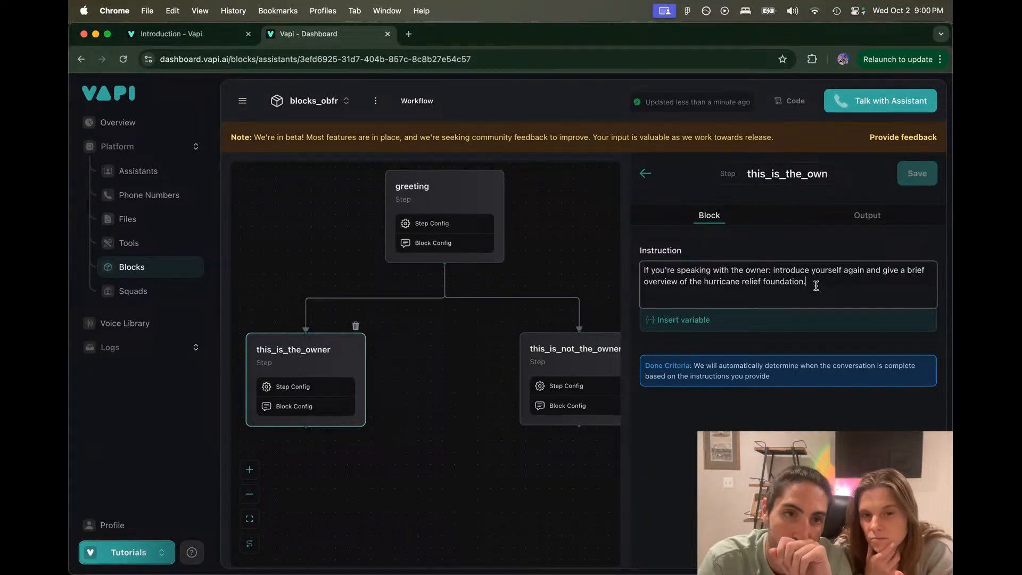
left_click(117, 348)
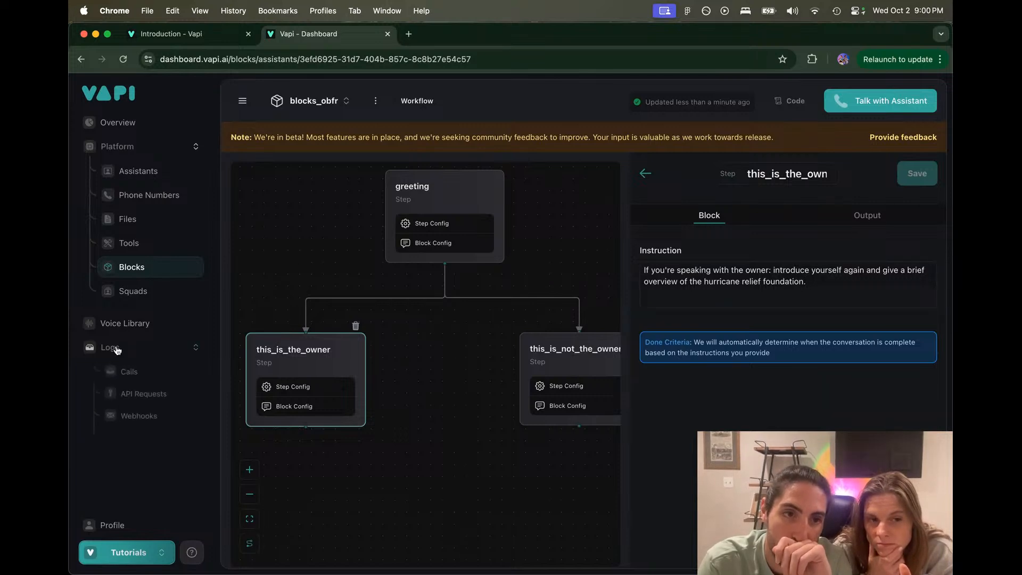
Step: Open the most recent call's log, checking its transcript and then its event logs
left_click(135, 372)
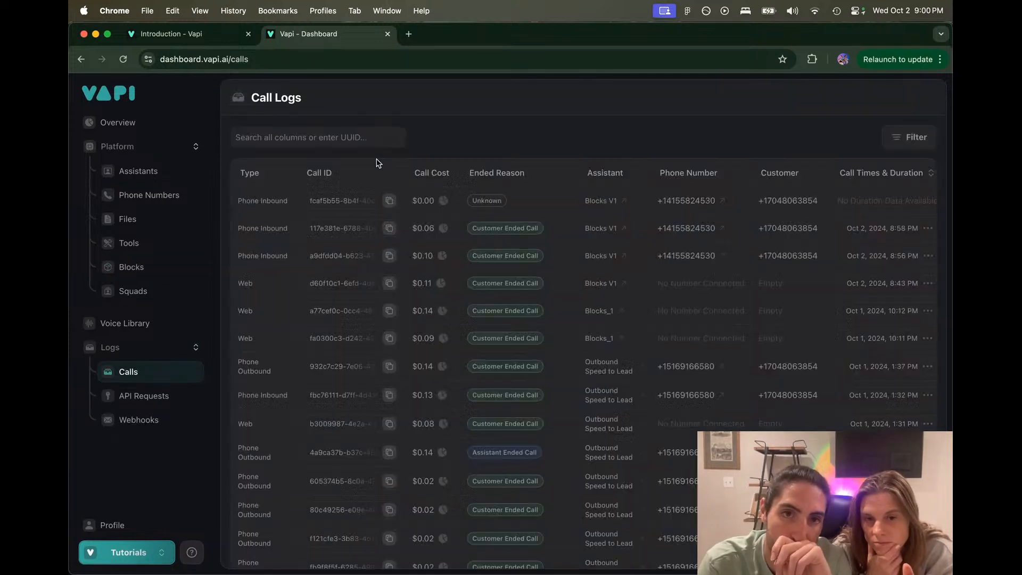
left_click(294, 206)
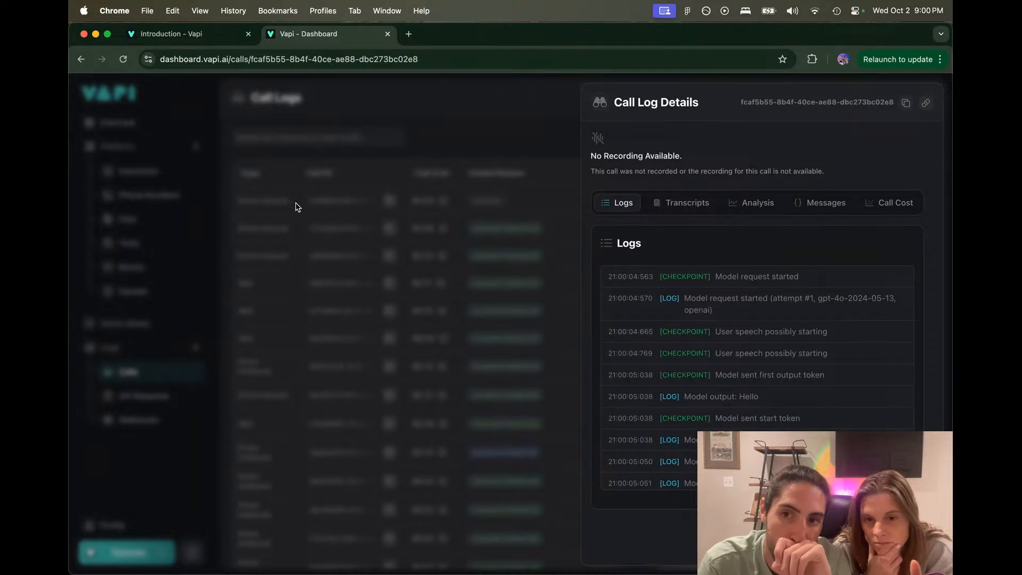
left_click(685, 202)
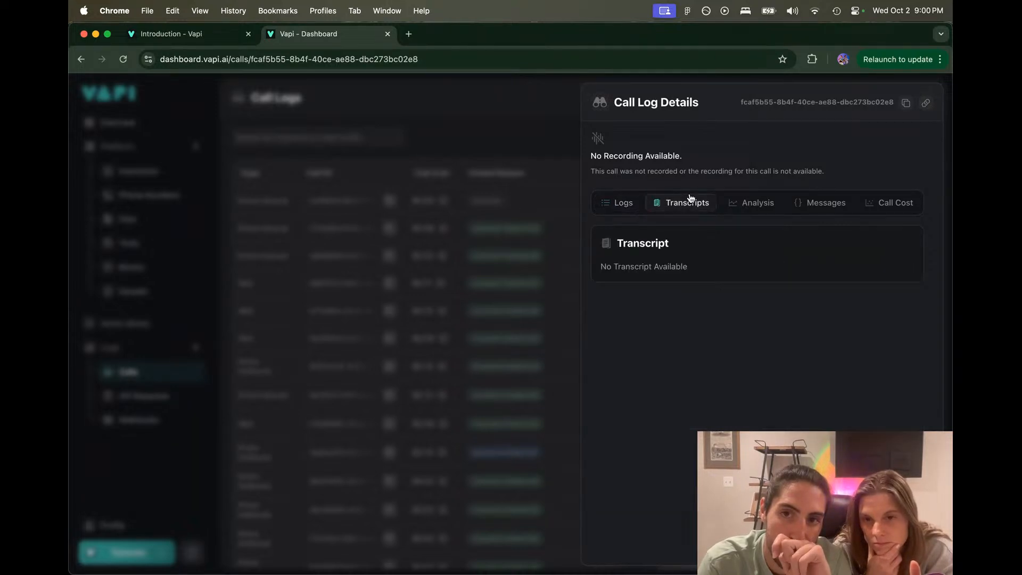
left_click(618, 202)
scroll(755, 373, "down", 5)
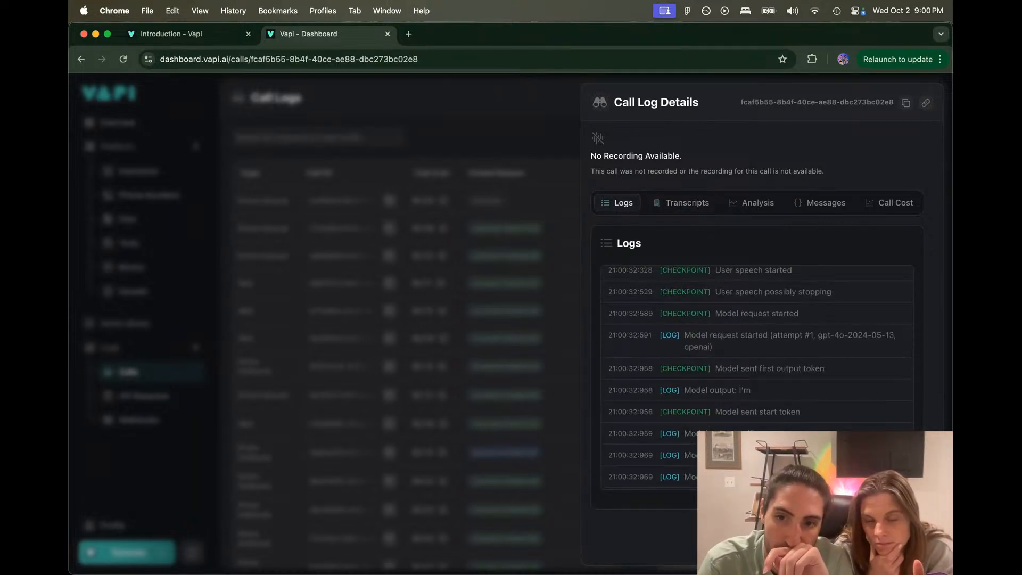
scroll(756, 373, "down", 15)
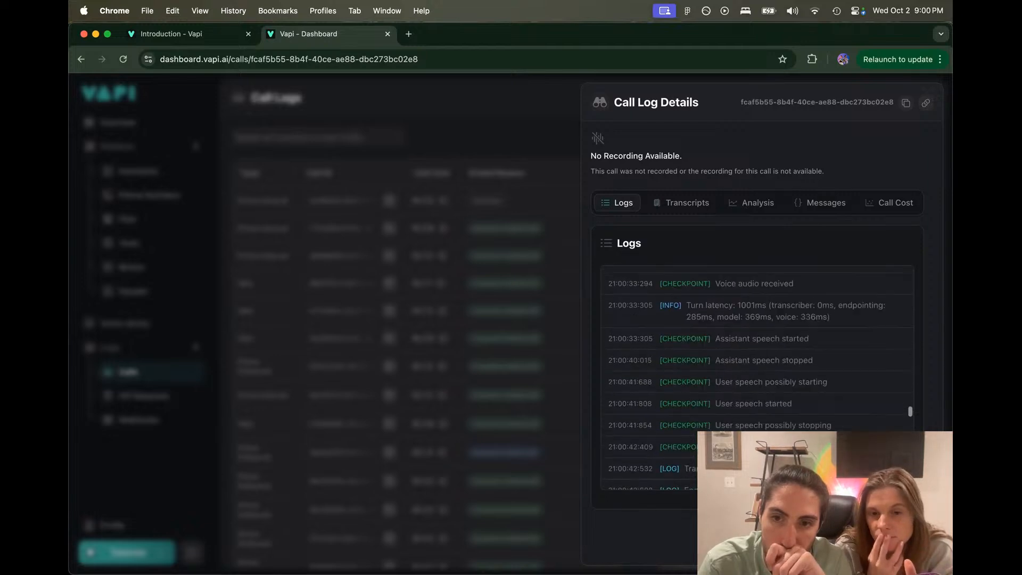
scroll(756, 373, "down", 5)
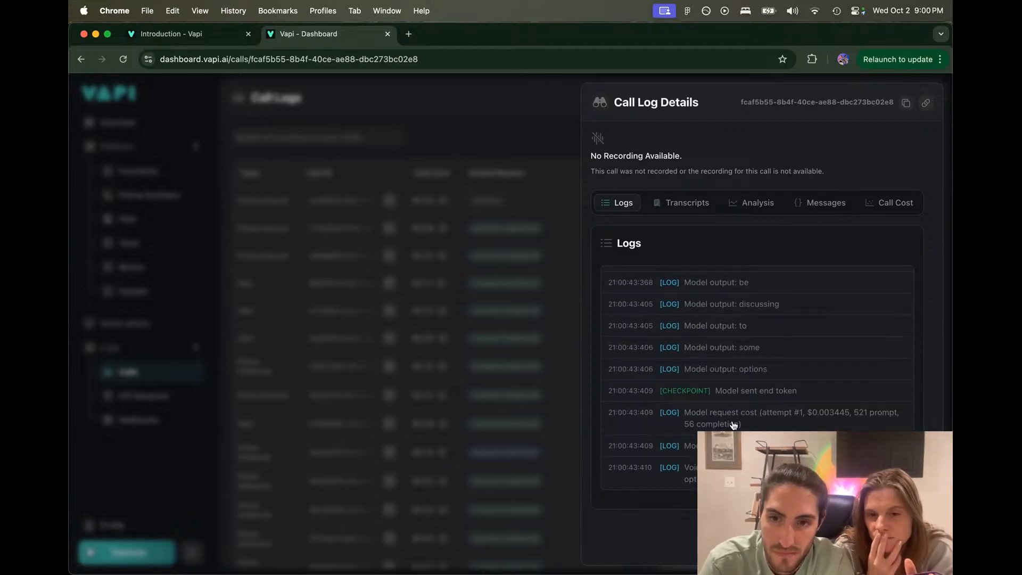
scroll(770, 414, "up", 5)
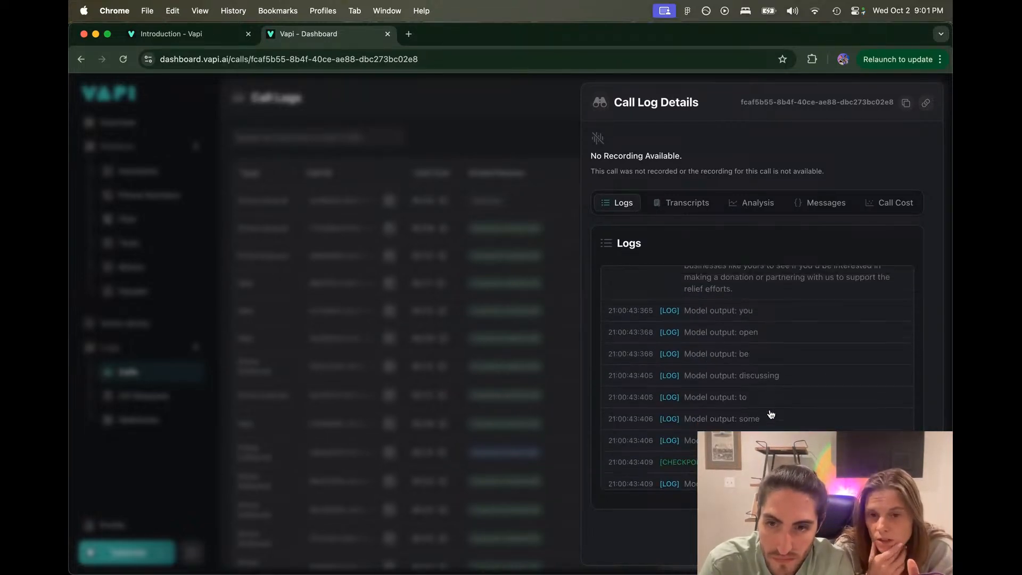
scroll(770, 414, "up", 8)
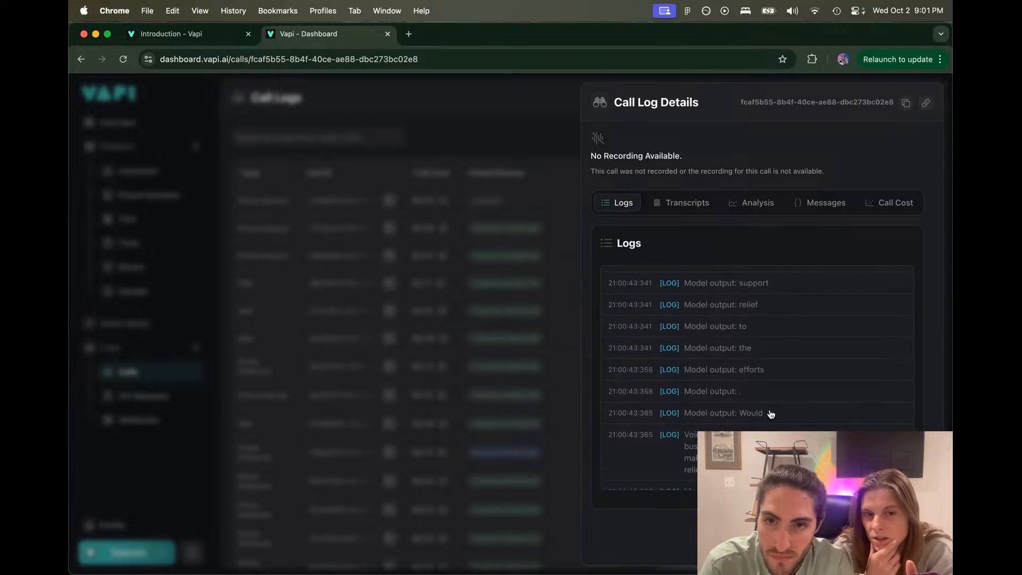
Step: Search the log for 'block' and locate the getConversationOutput and completeStep tool calls
key("super+f")
type("bloc")
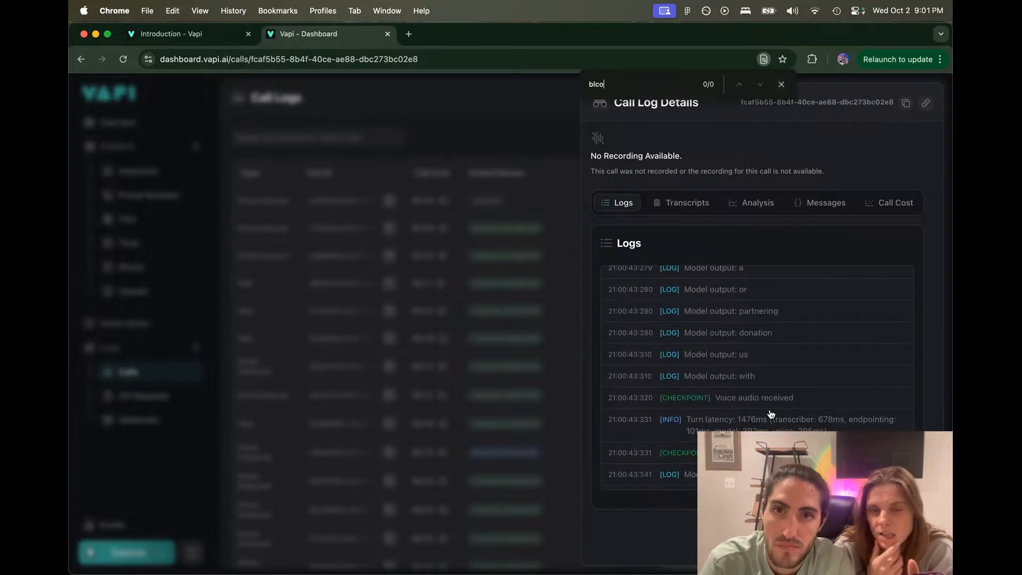
type("k")
key("Return")
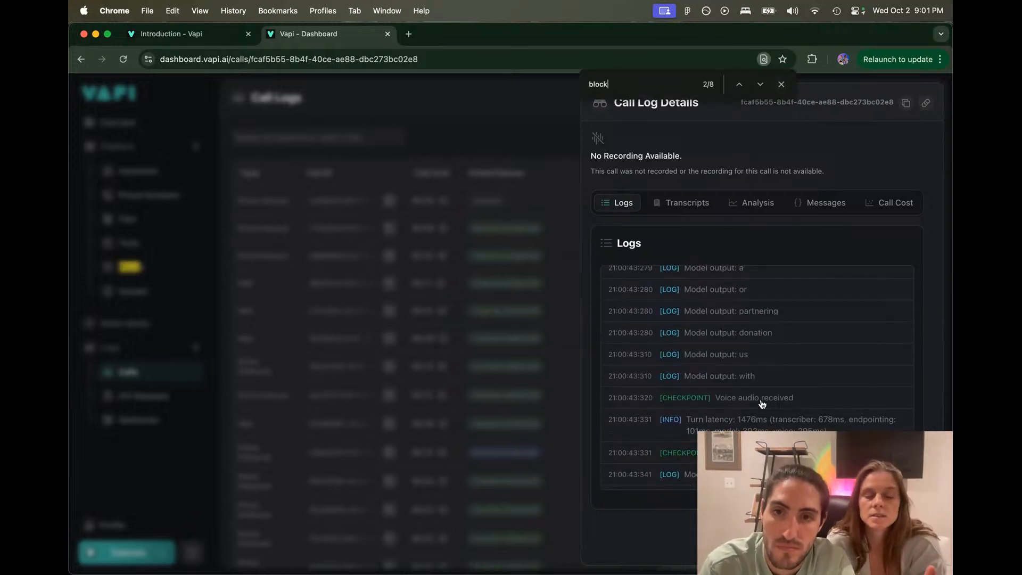
key("Return")
key("Return")
key("Return")
key("Return")
key("Return")
key("Return")
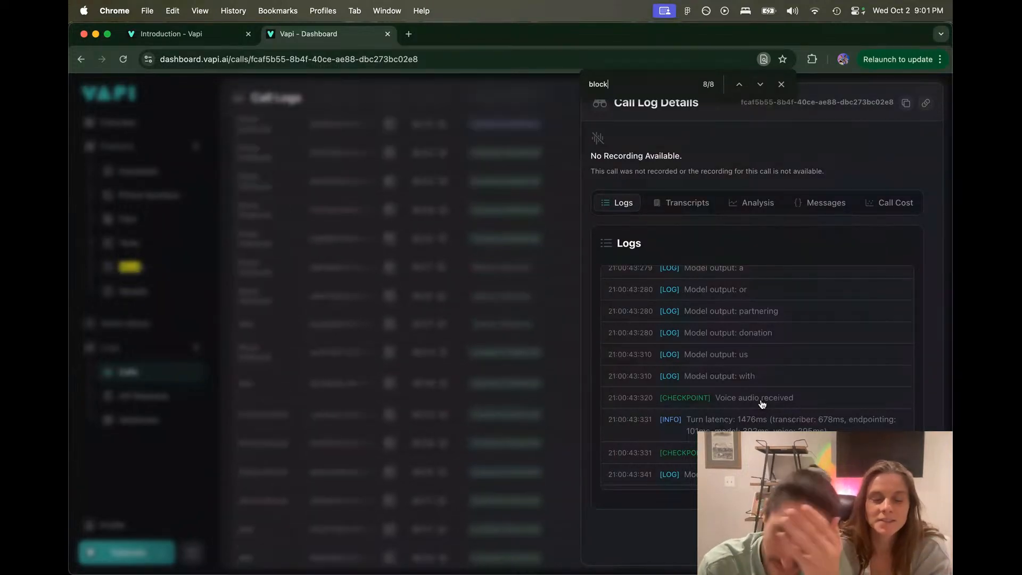
scroll(762, 404, "up", 10)
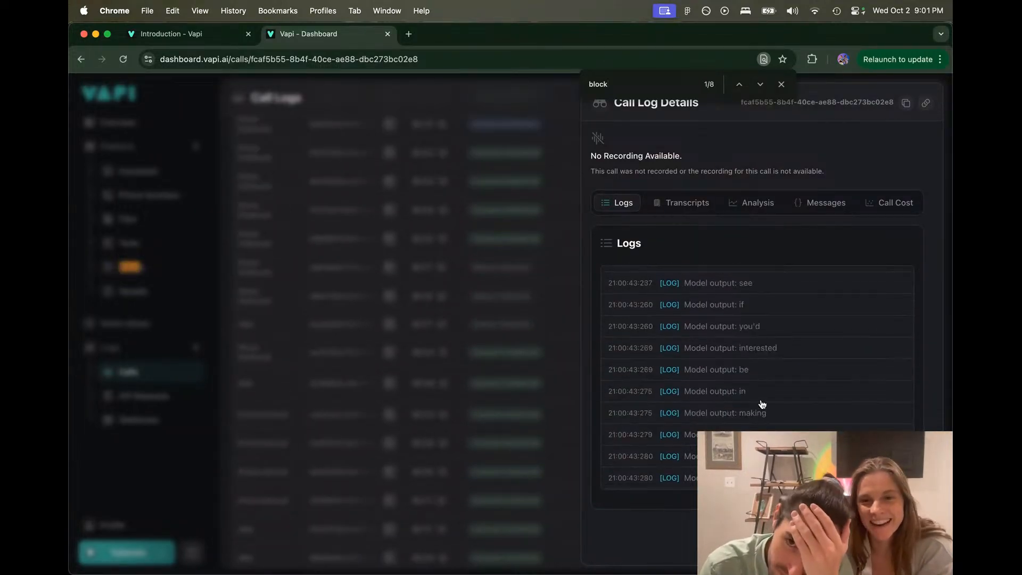
scroll(761, 405, "up", 15)
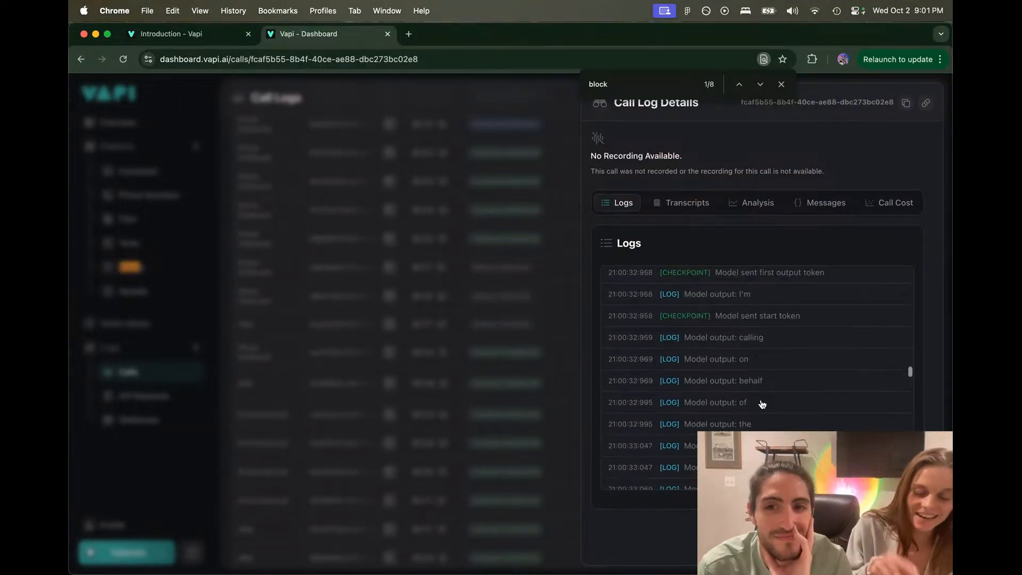
scroll(762, 404, "down", 10)
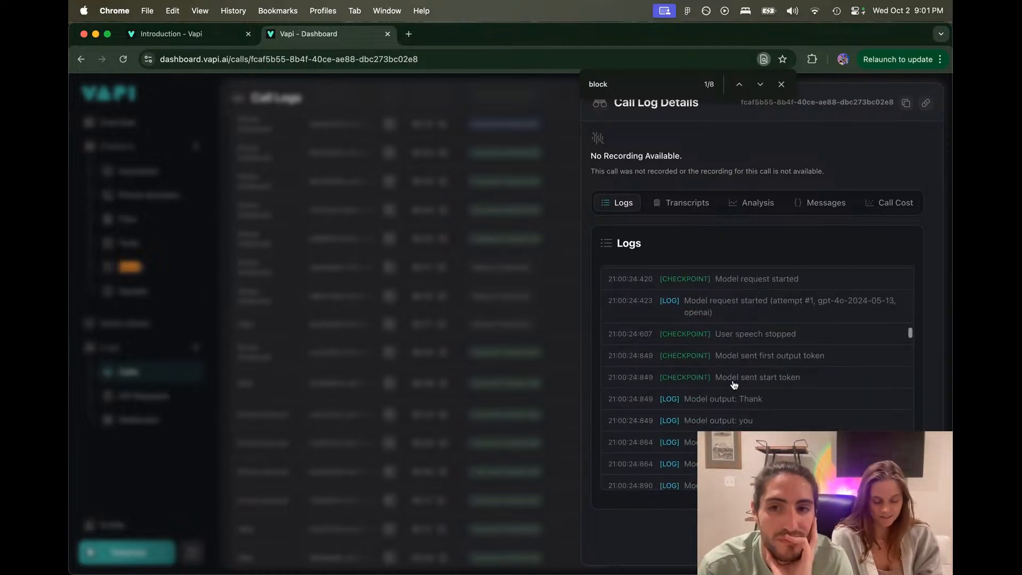
scroll(681, 354, "down", 5)
scroll(683, 354, "up", 6)
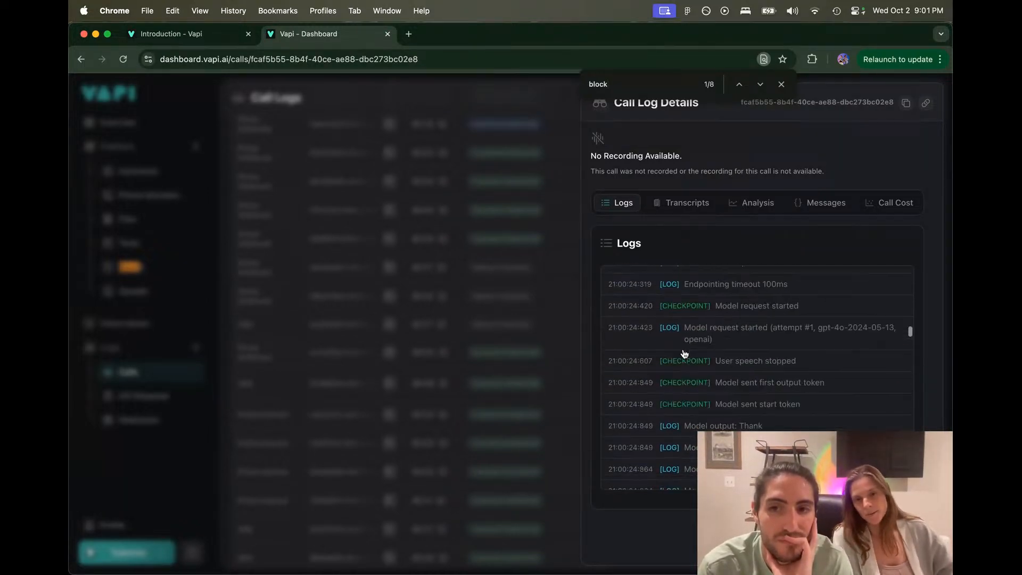
scroll(725, 367, "up", 2)
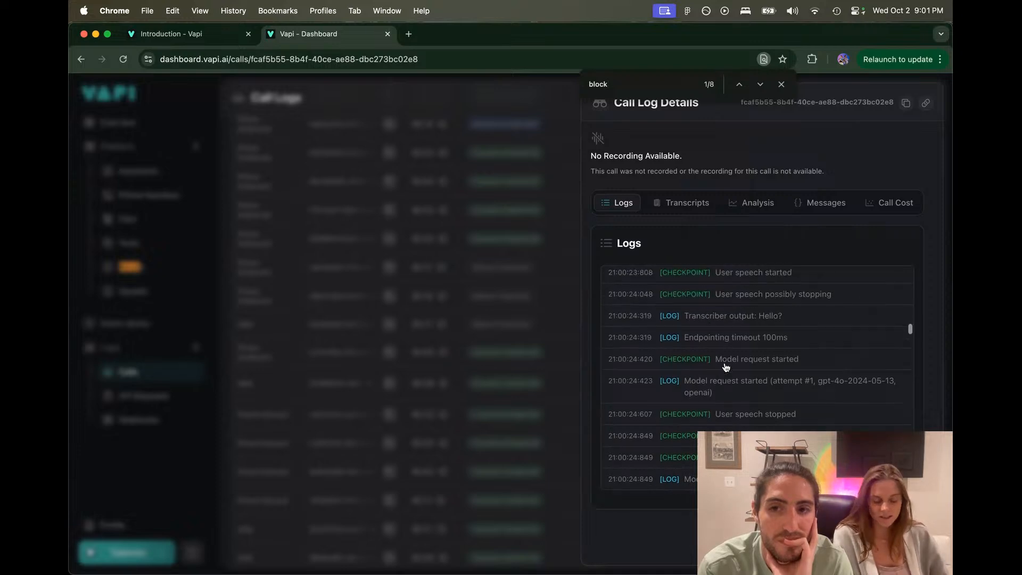
scroll(725, 367, "up", 3)
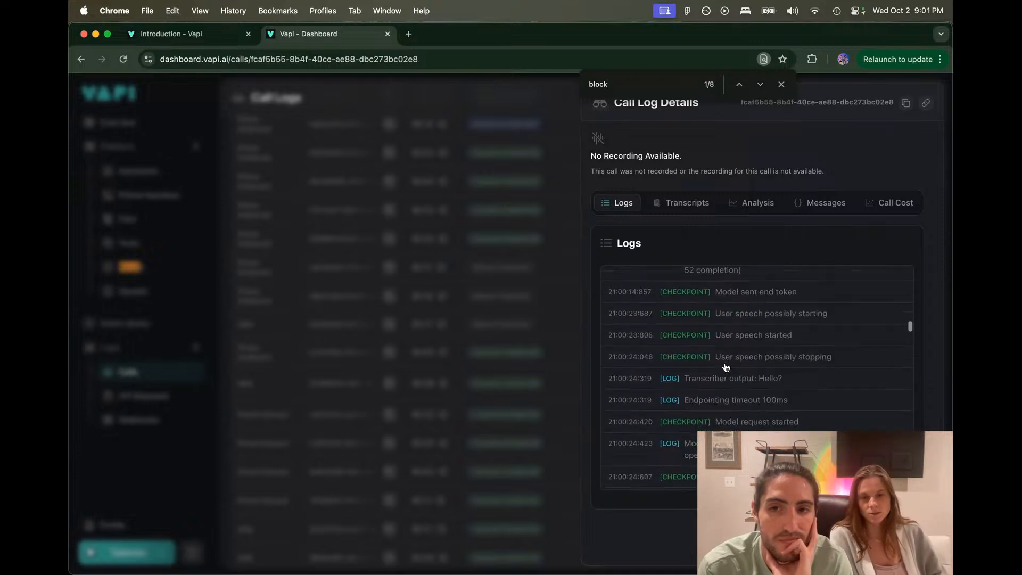
scroll(726, 366, "up", 2)
scroll(725, 366, "up", 1)
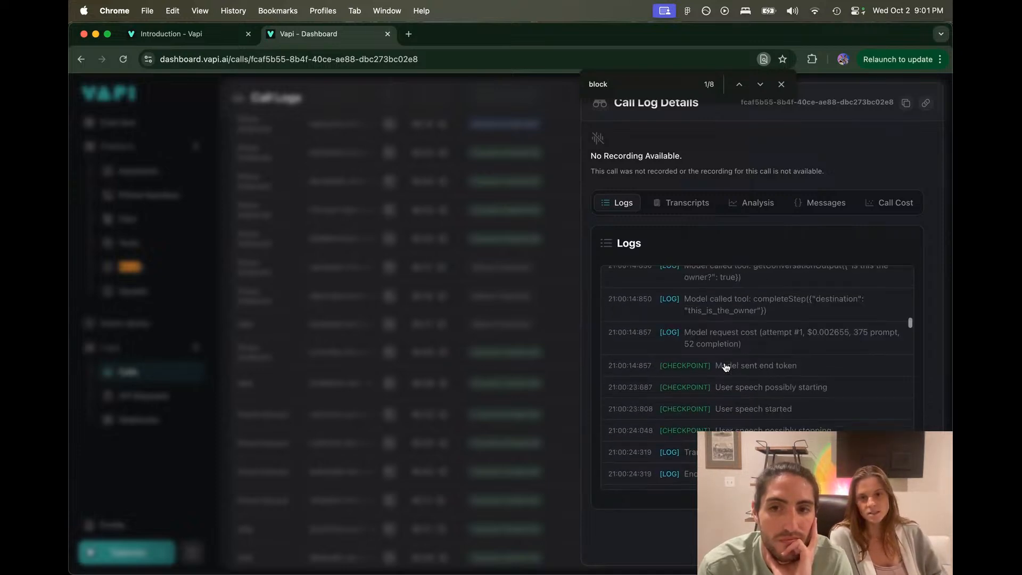
scroll(725, 367, "up", 3)
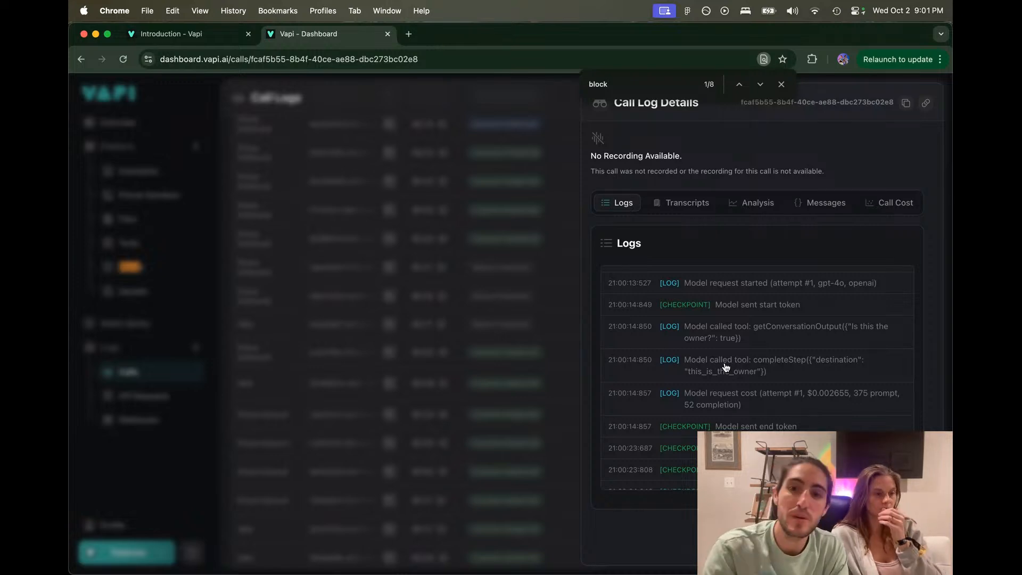
scroll(725, 366, "up", 10)
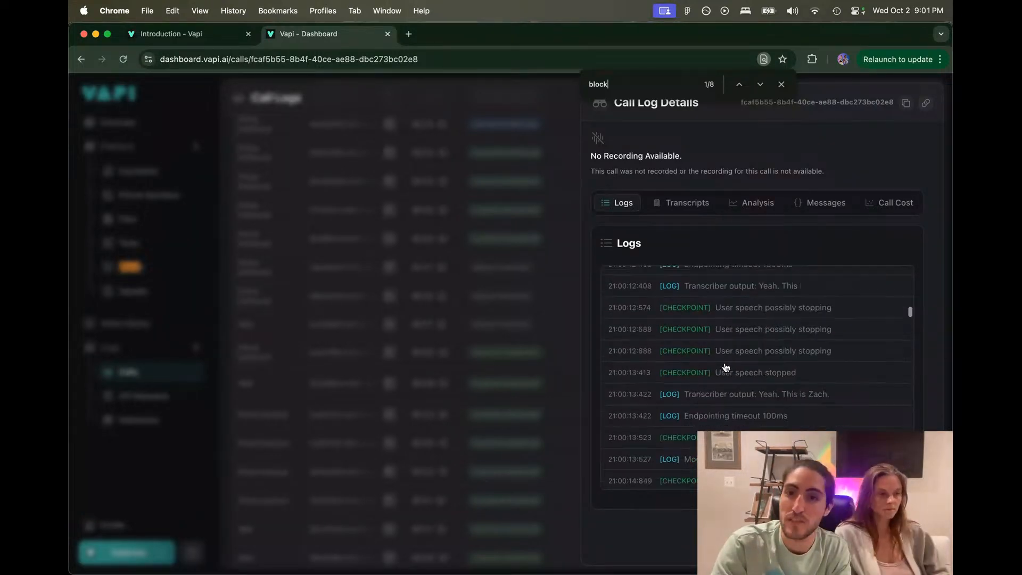
scroll(725, 366, "down", 3)
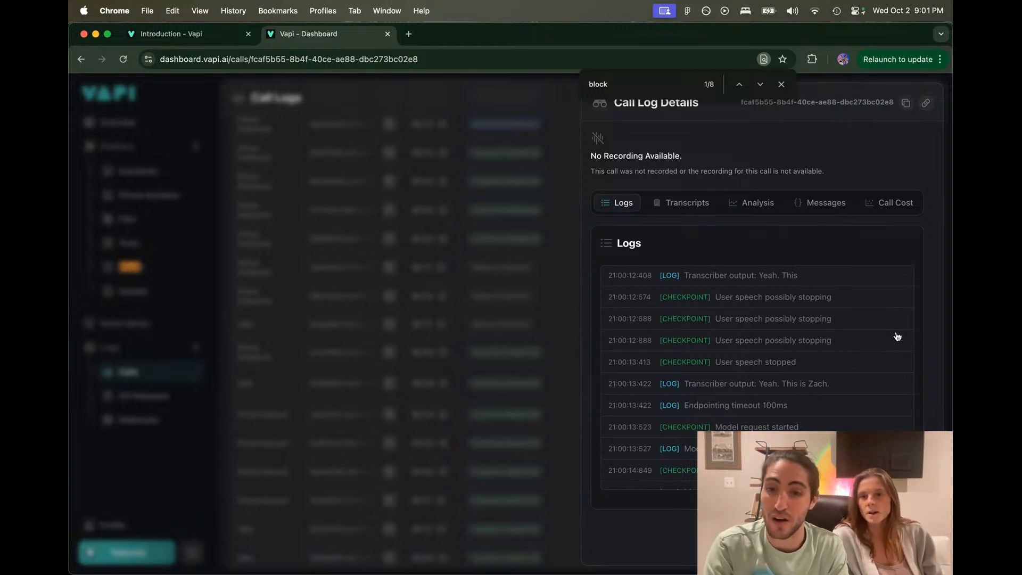
scroll(897, 336, "down", 5)
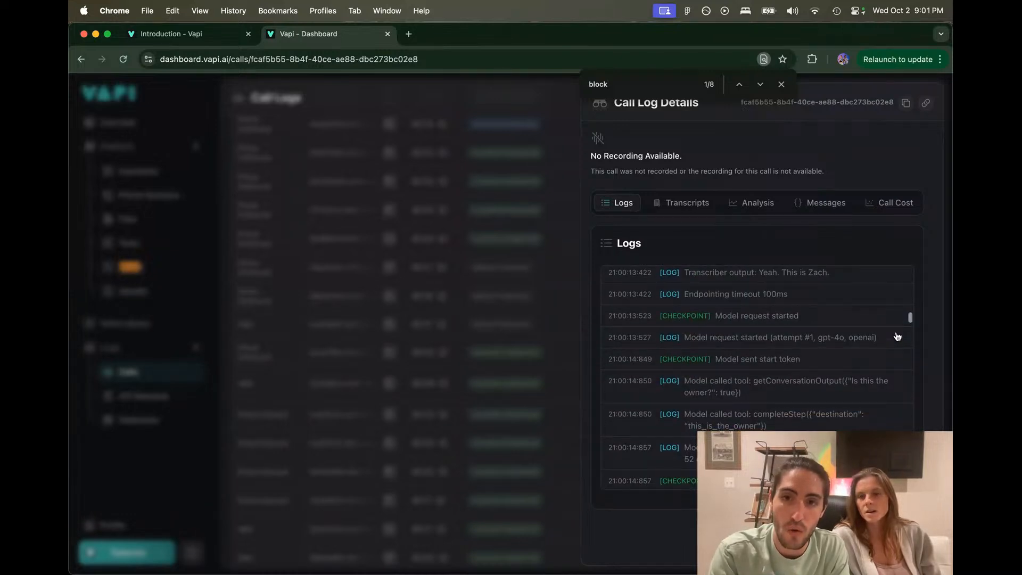
scroll(897, 336, "down", 1)
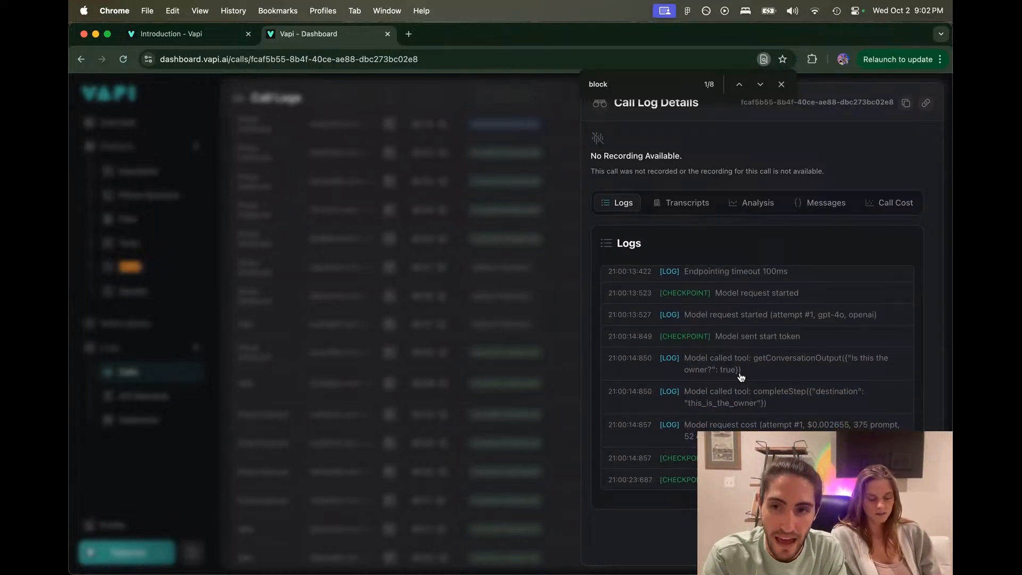
Step: Zoom the page and highlight the 'Is this the owner?' tool call, completeStep line and this_is_the_owner destination
key("super+equal")
key("super+equal")
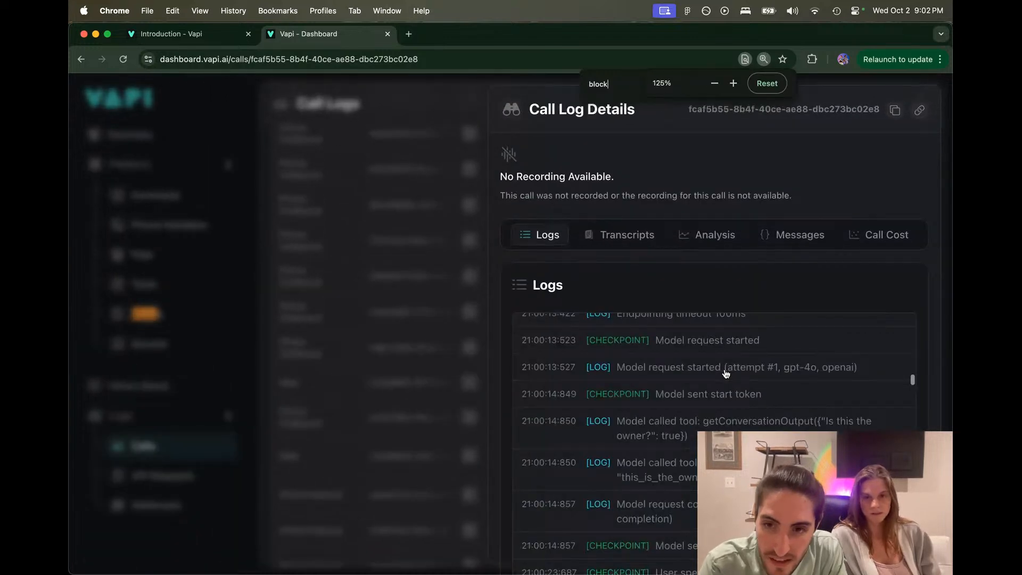
scroll(725, 373, "down", 2)
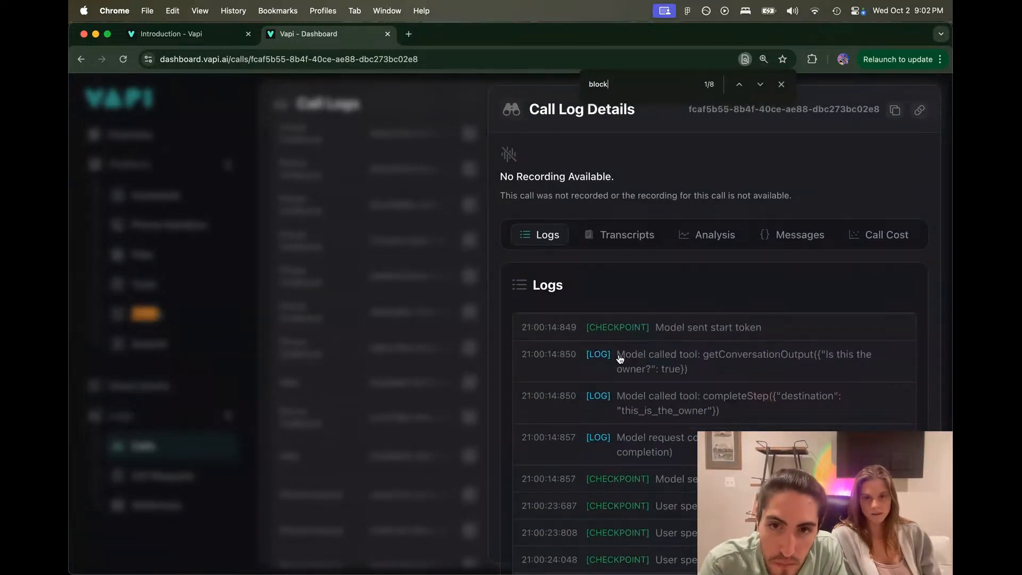
left_click_drag(616, 354, 674, 376)
left_click(805, 356)
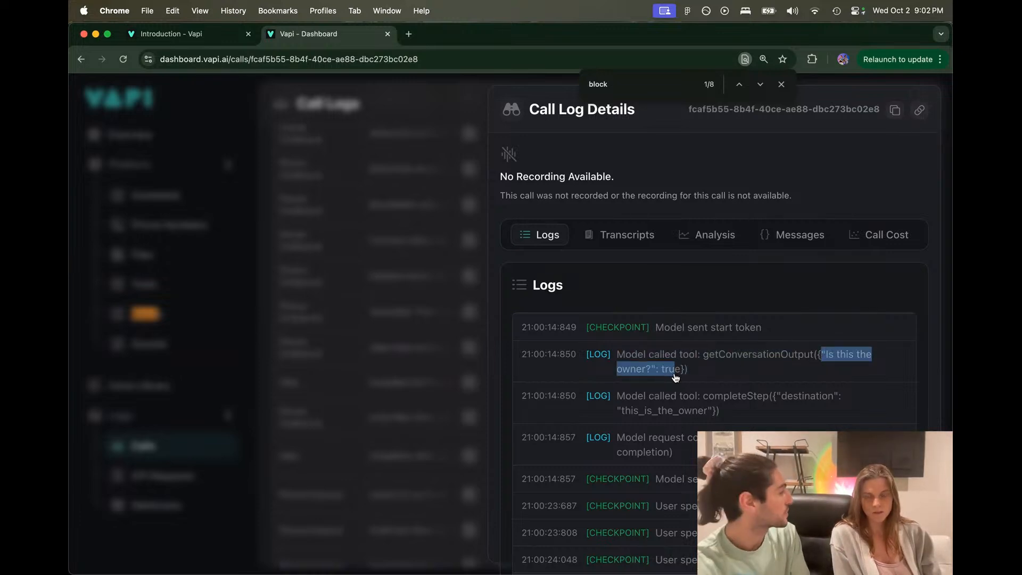
left_click(693, 377)
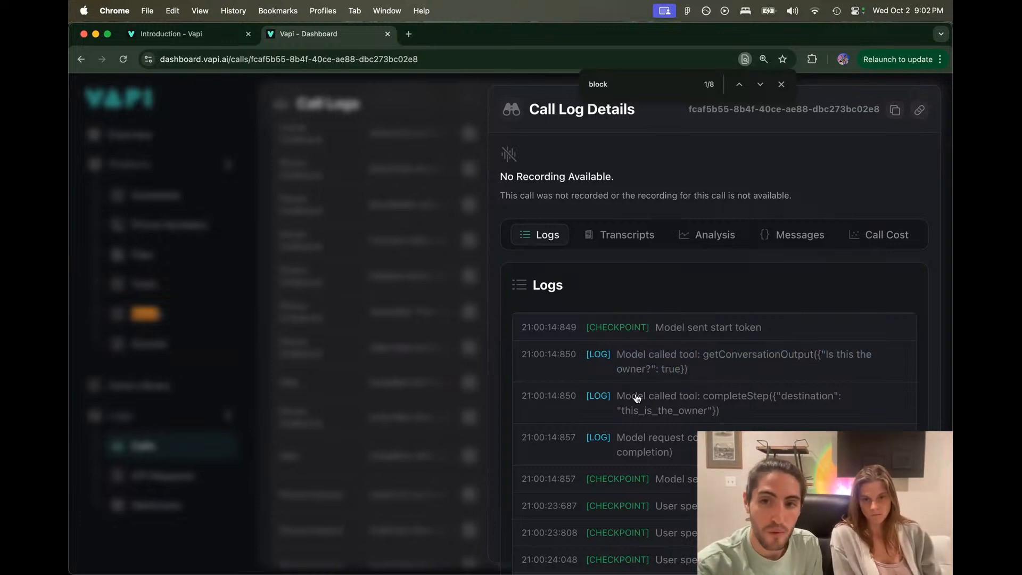
left_click_drag(637, 396, 801, 409)
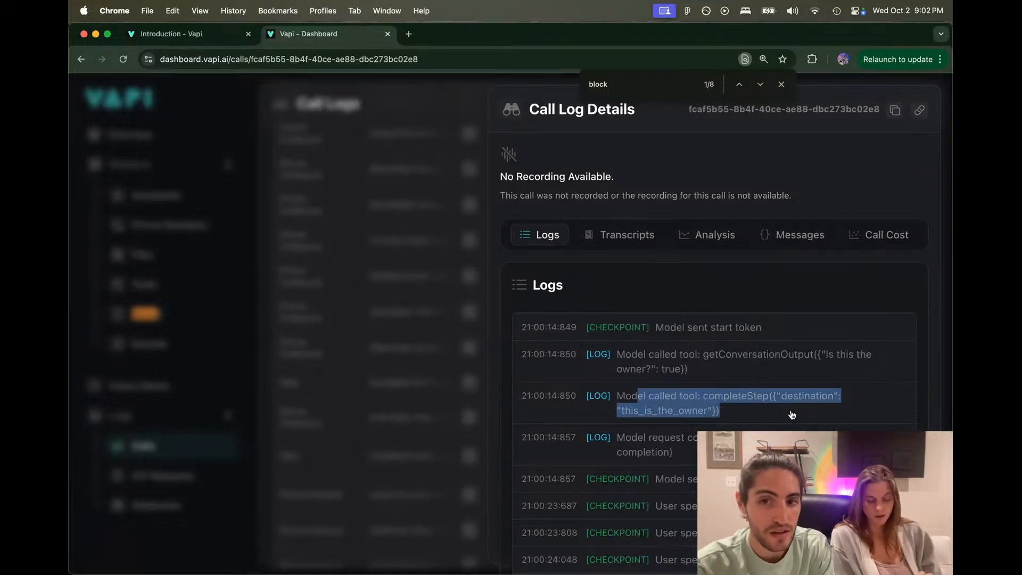
left_click(792, 415)
left_click_drag(619, 413, 709, 416)
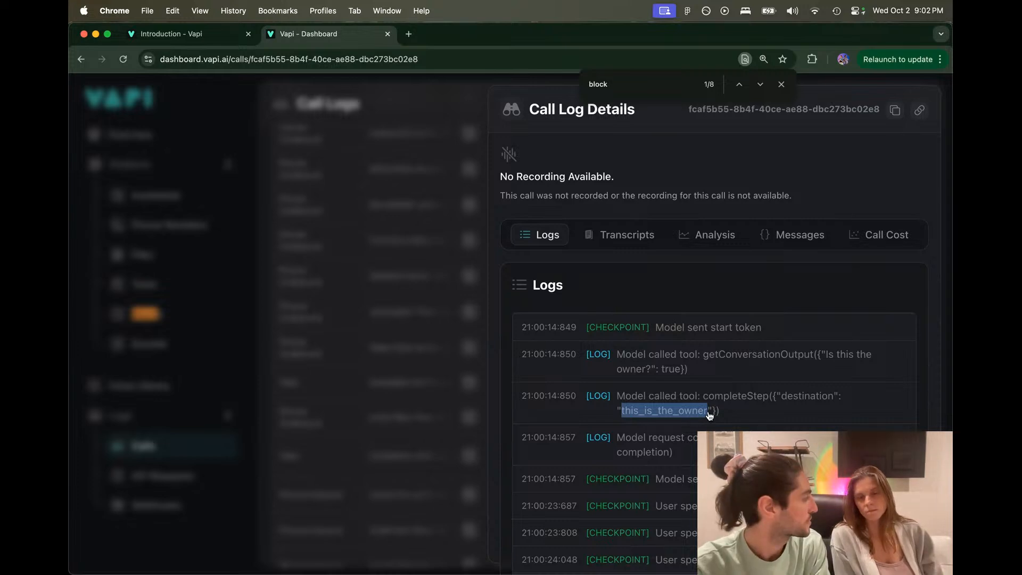
left_click(722, 417)
Step: Scroll further down the logs, then open another call from the list and close the page search
scroll(731, 419, "down", 3)
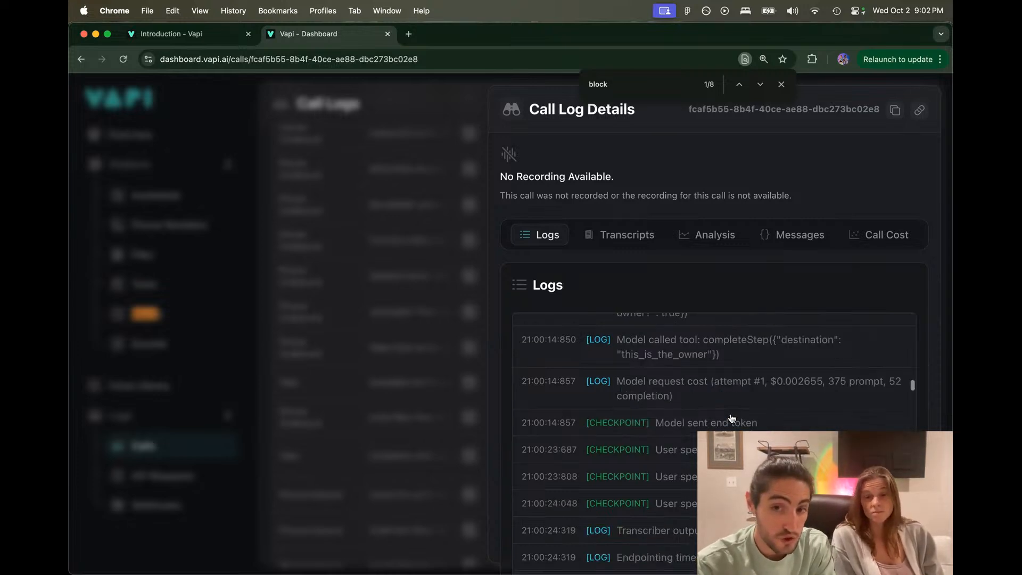
scroll(764, 418, "down", 2)
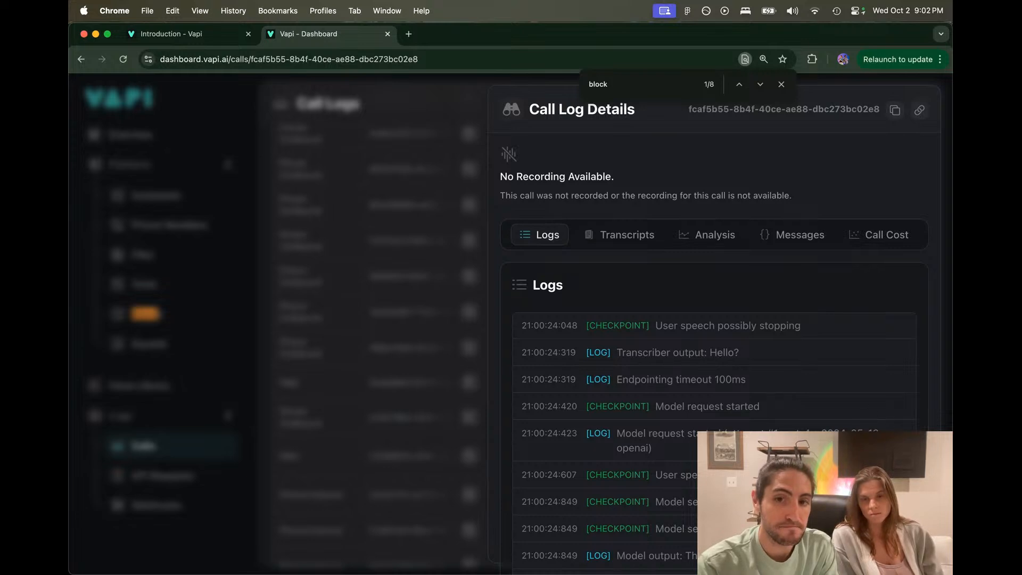
scroll(900, 423, "down", 2)
scroll(886, 425, "down", 2)
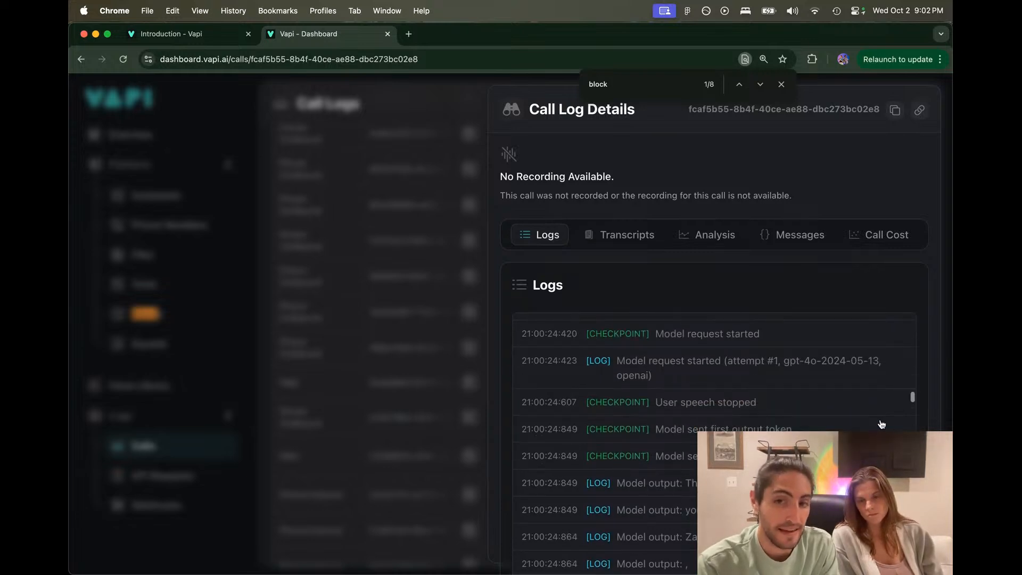
scroll(881, 424, "down", 10)
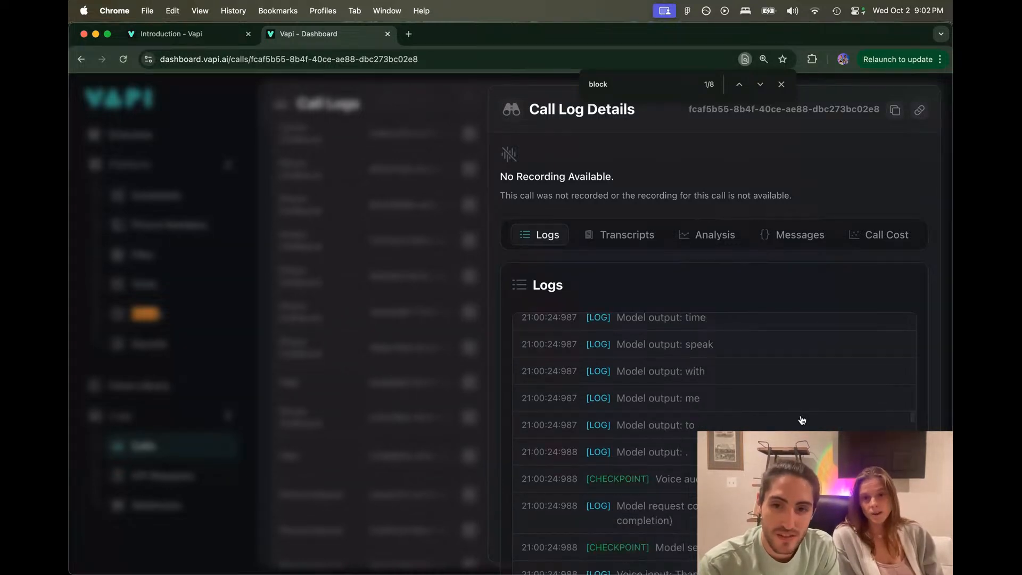
scroll(803, 421, "down", 6)
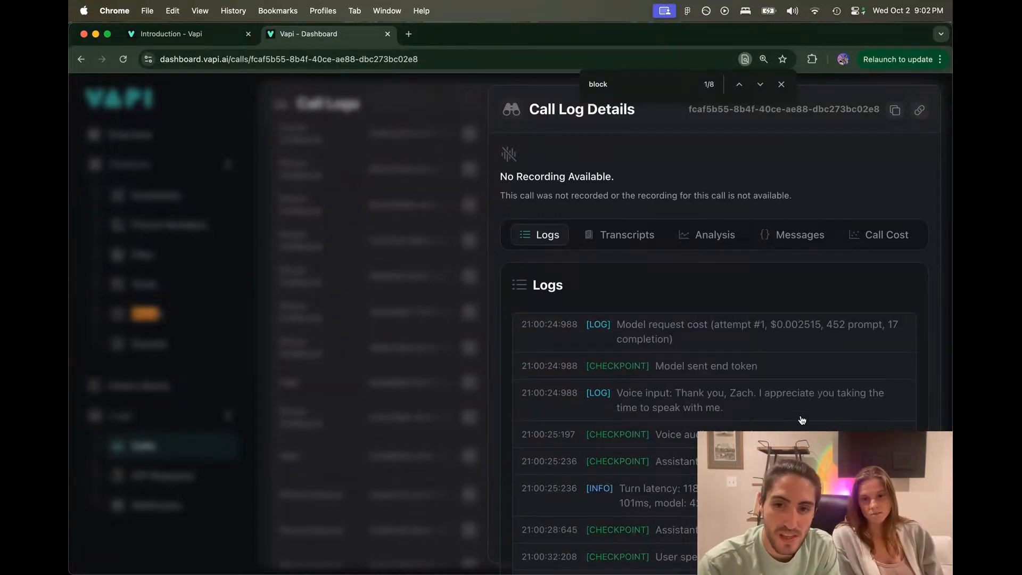
left_click(381, 267)
left_click(780, 85)
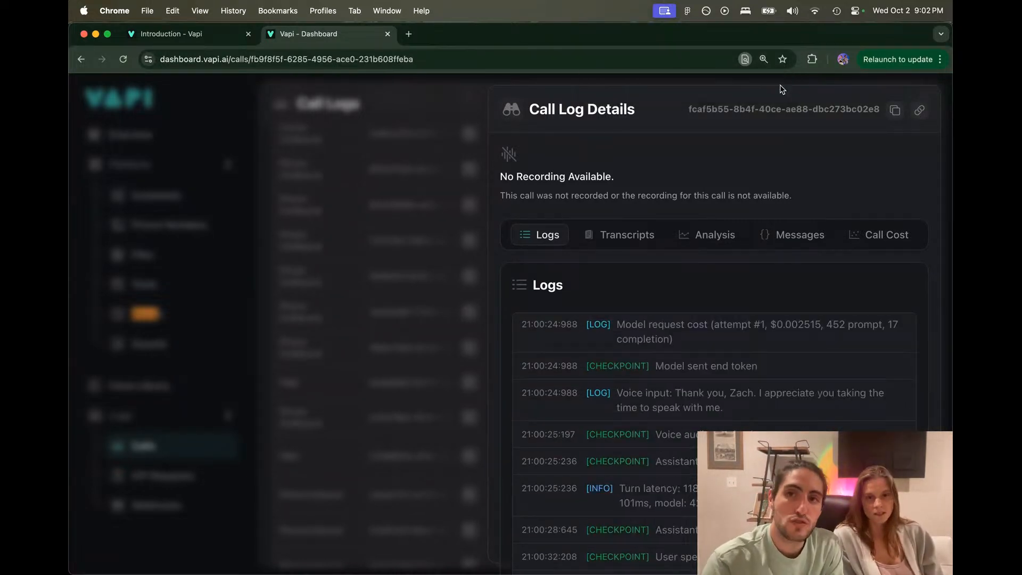
Step: Dismiss the browser menu and open the 117e381e inbound call's details from the top of Call Logs
right_click(378, 189)
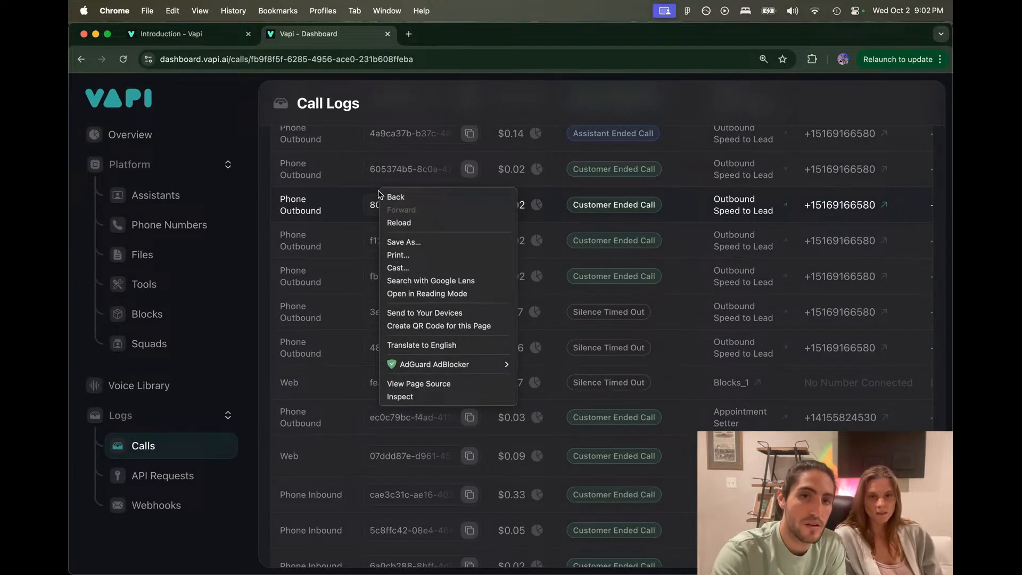
left_click(339, 176)
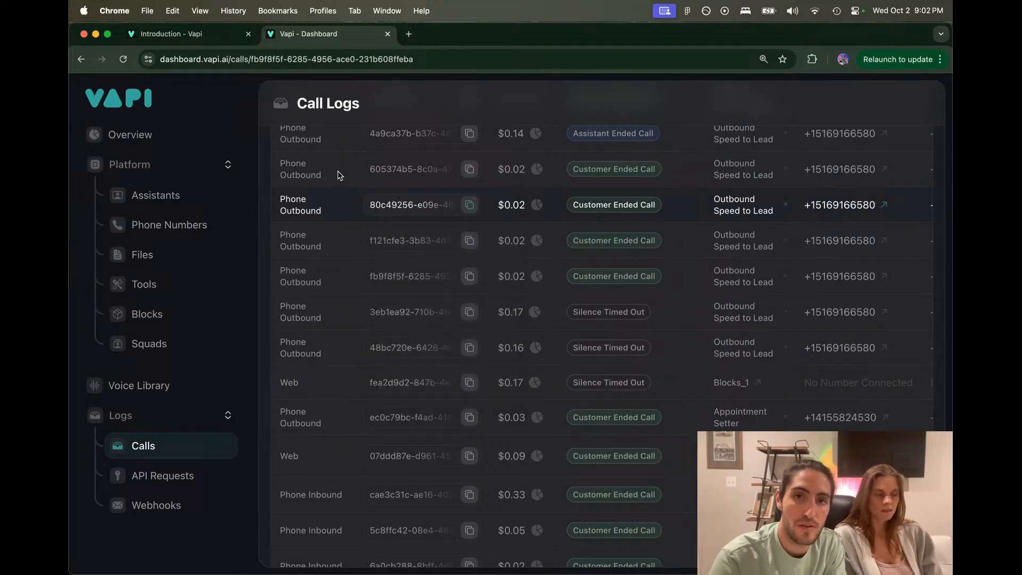
scroll(339, 175, "up", 10)
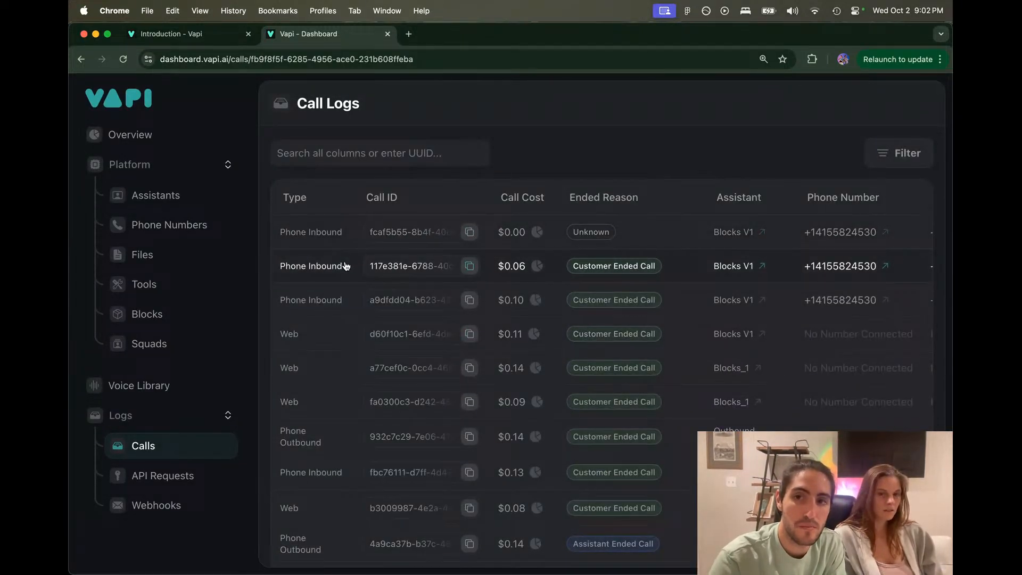
left_click(342, 264)
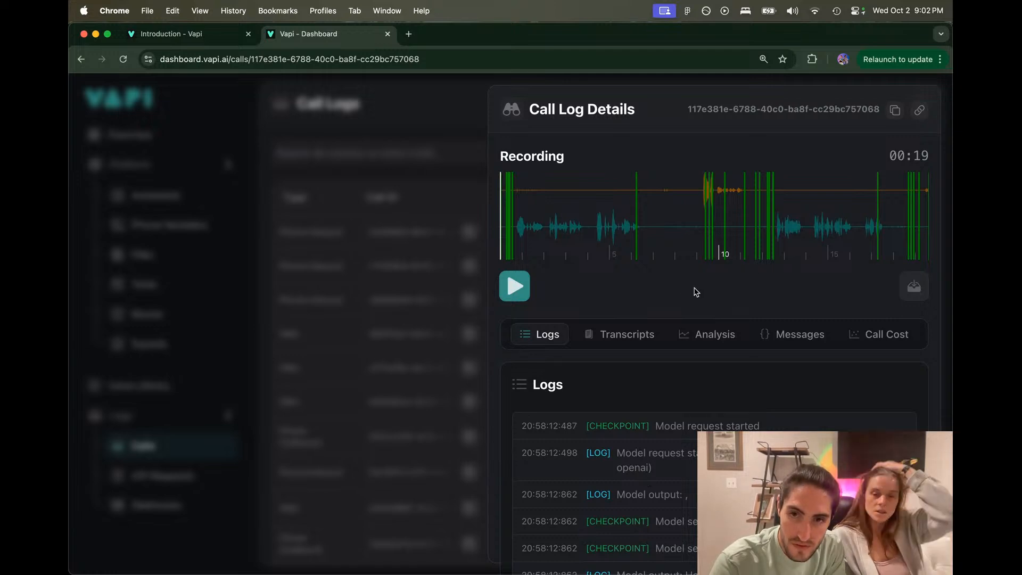
Step: Scroll through the call's Logs and highlight the caller's greeting in the voice input
scroll(645, 531, "down", 5)
scroll(612, 479, "down", 5)
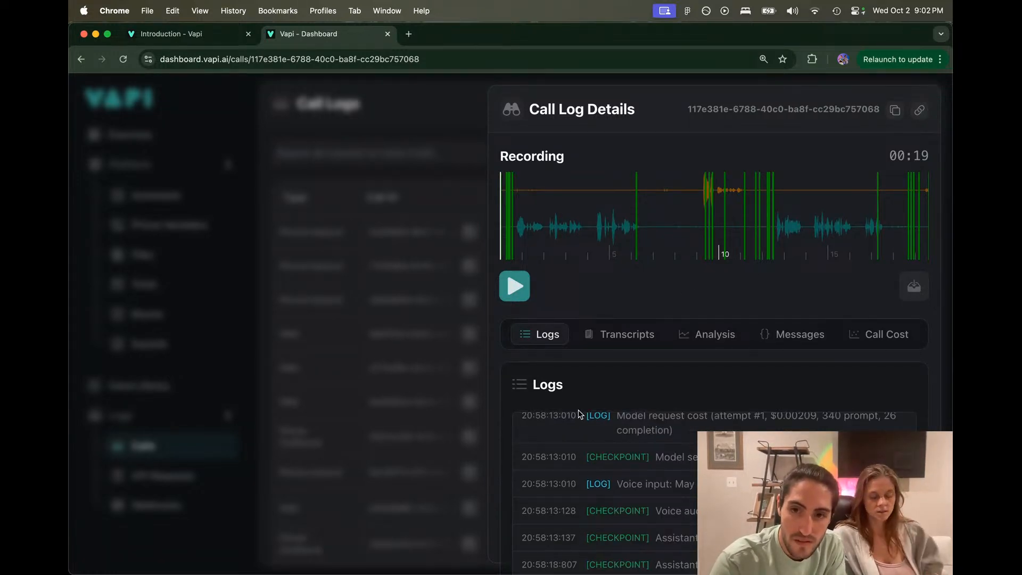
scroll(580, 409, "down", 3)
scroll(600, 445, "up", 6)
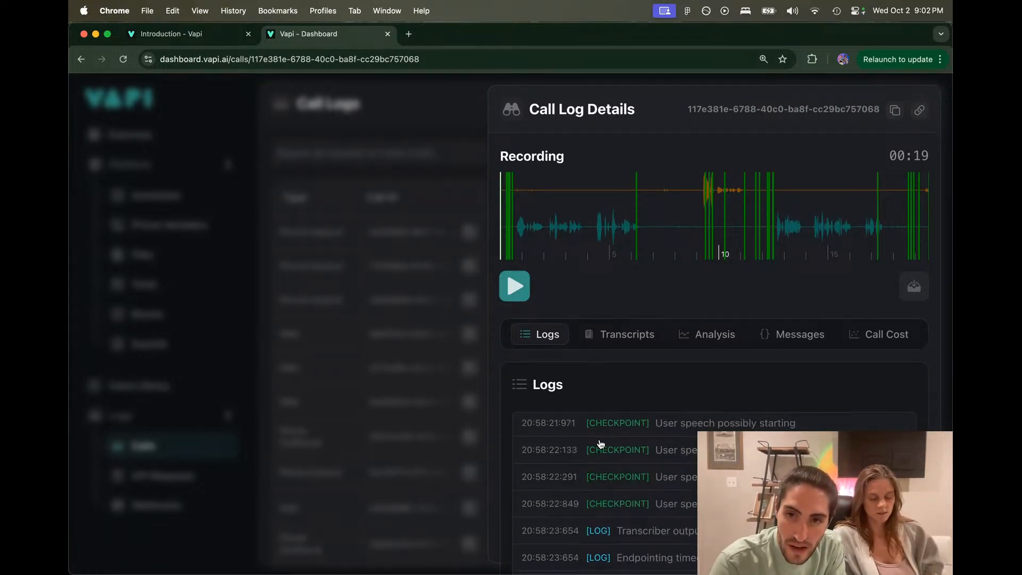
scroll(601, 444, "up", 3)
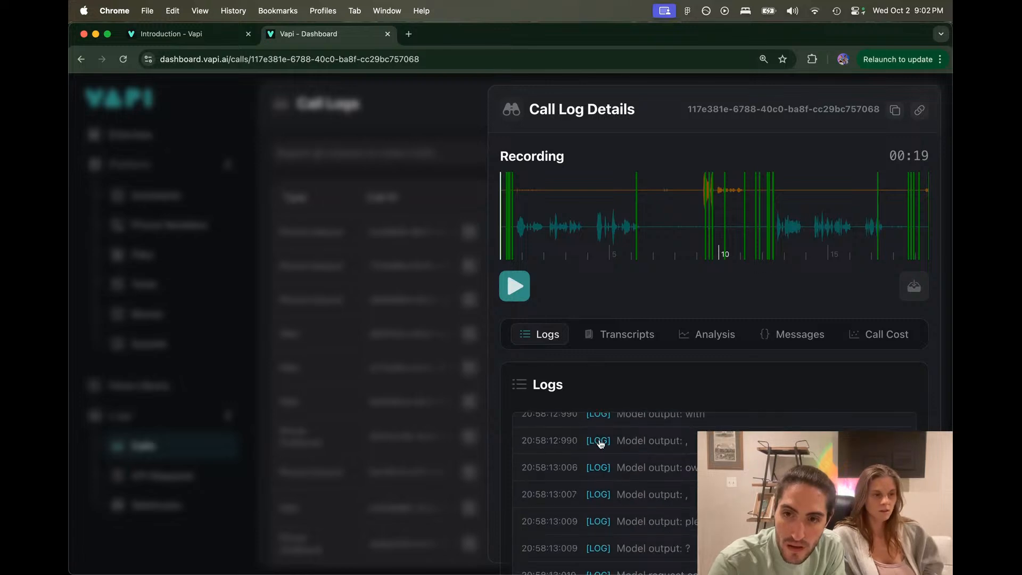
scroll(600, 444, "down", 3)
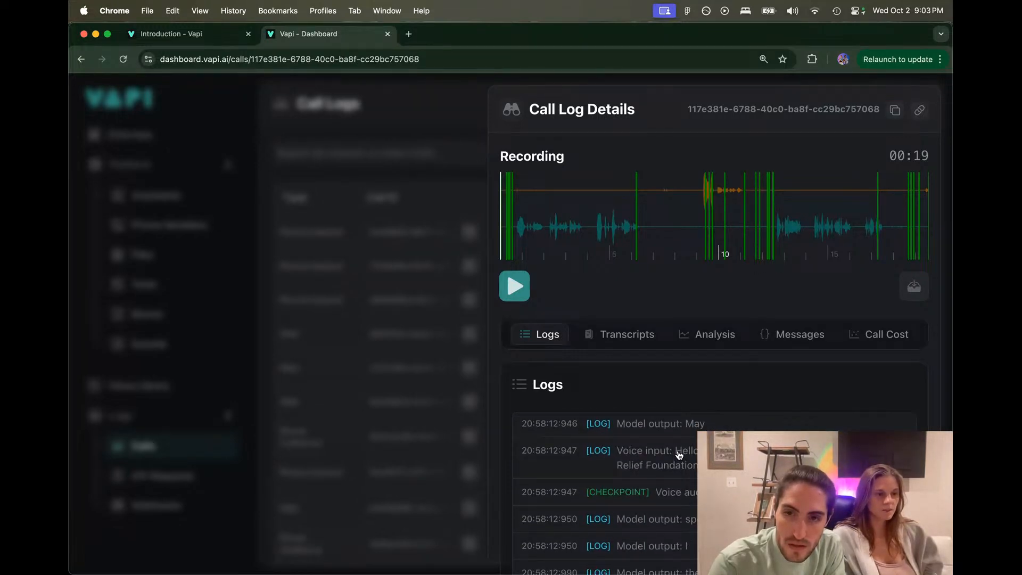
left_click_drag(674, 450, 707, 492)
left_click(740, 470)
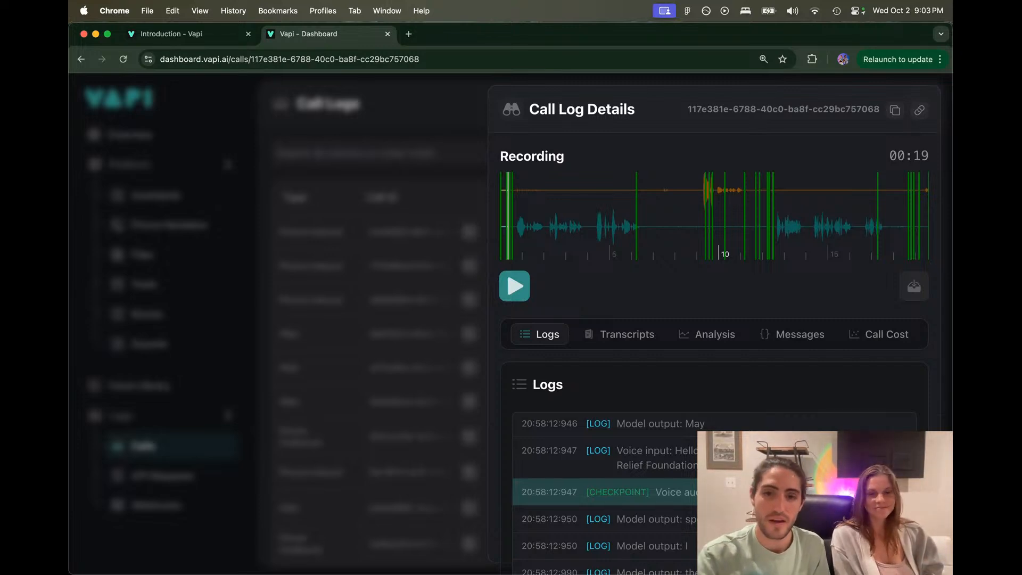
Step: Bring up the Figma board and select, then deselect, the whole 'Objective: Get a Donation' flowchart
mouse_move(639, 567)
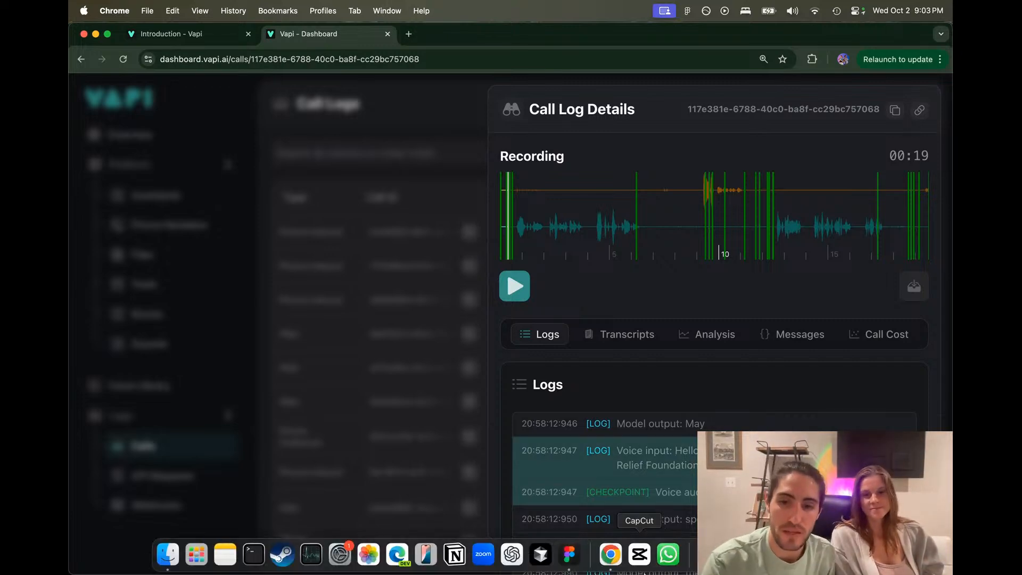
left_click(568, 555)
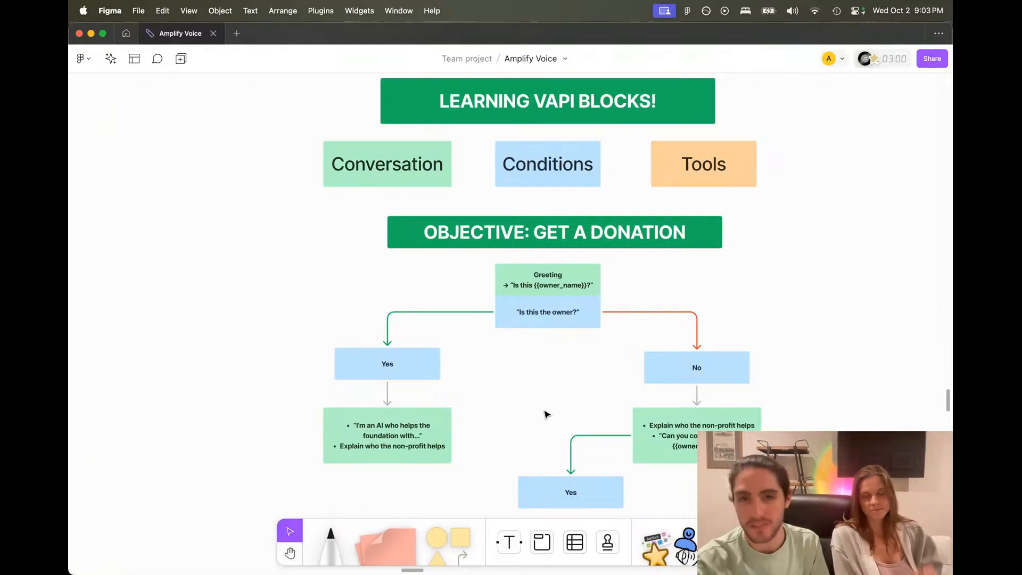
scroll(545, 414, "right", 2)
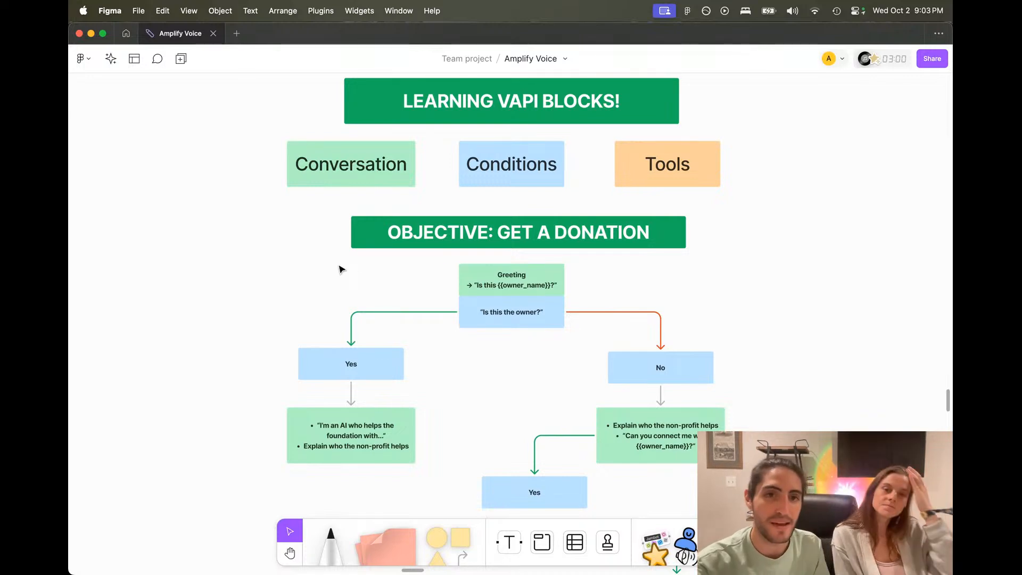
left_click_drag(339, 266, 774, 487)
left_click(824, 370)
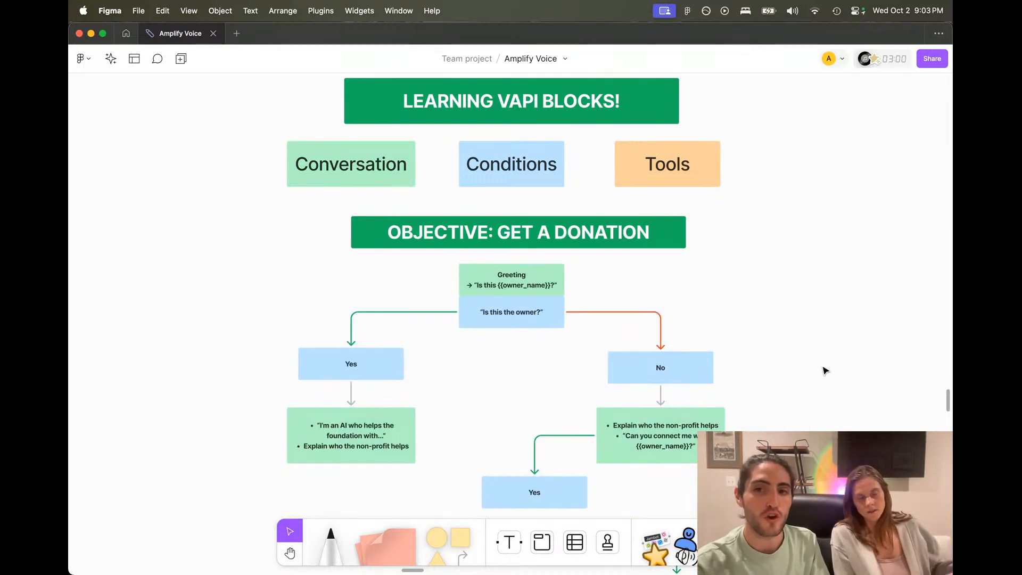
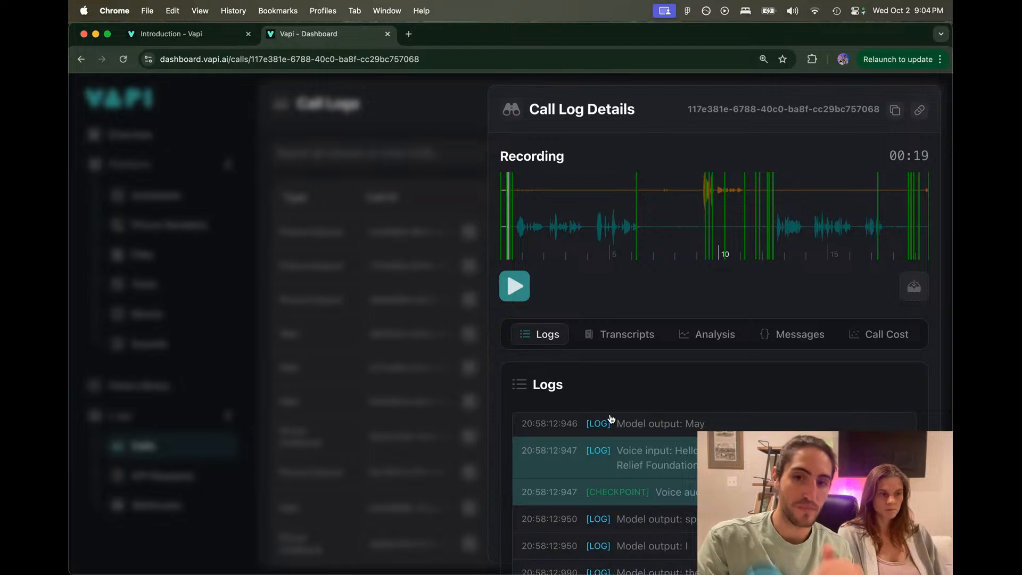
Step: Scroll the call logs, highlight the caller's voice input and tool call, and jump the recording there
scroll(611, 419, "down", 1)
scroll(611, 419, "down", 5)
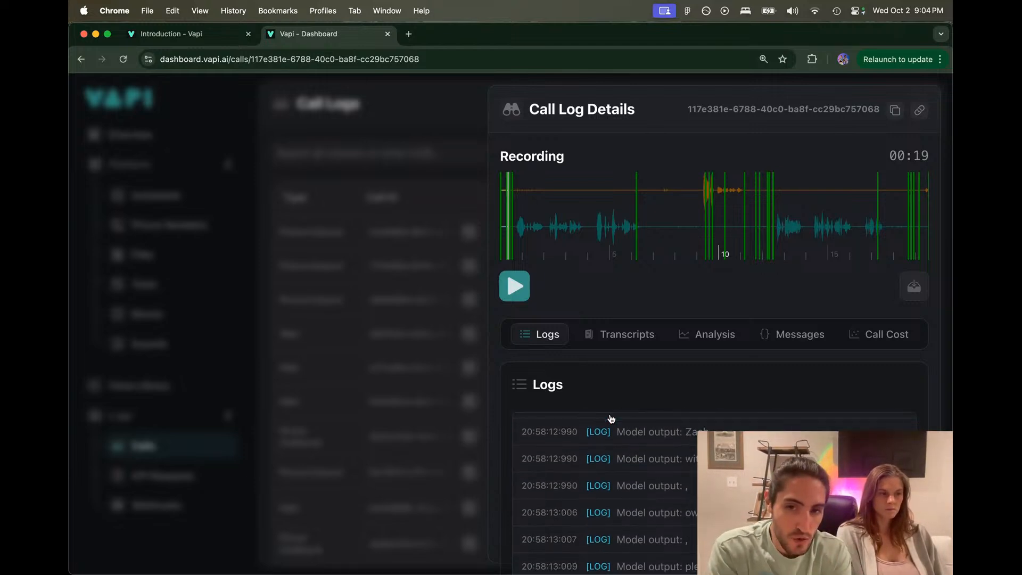
scroll(611, 418, "down", 6)
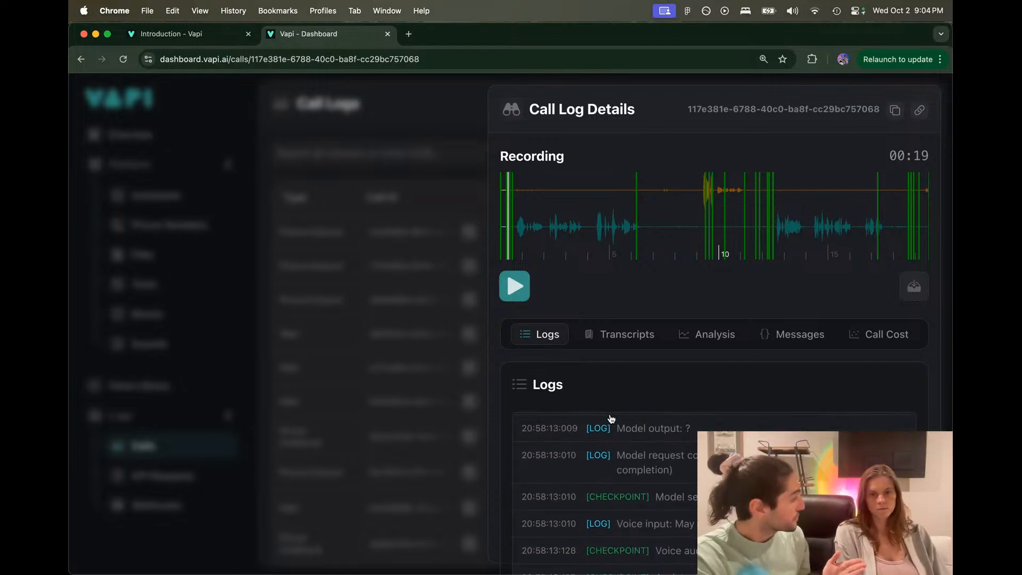
scroll(611, 418, "down", 1)
scroll(611, 418, "down", 3)
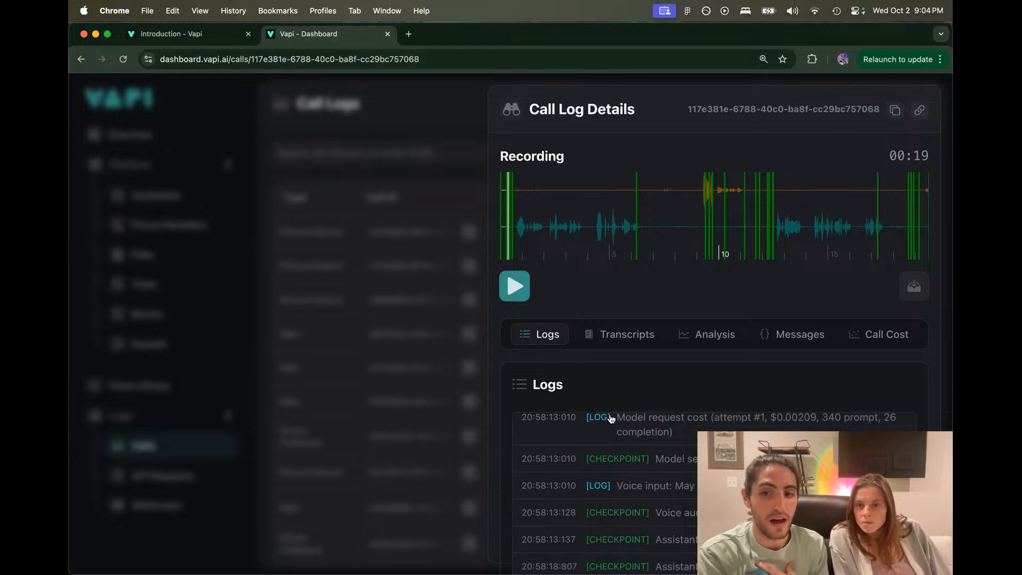
left_click_drag(698, 459, 755, 459)
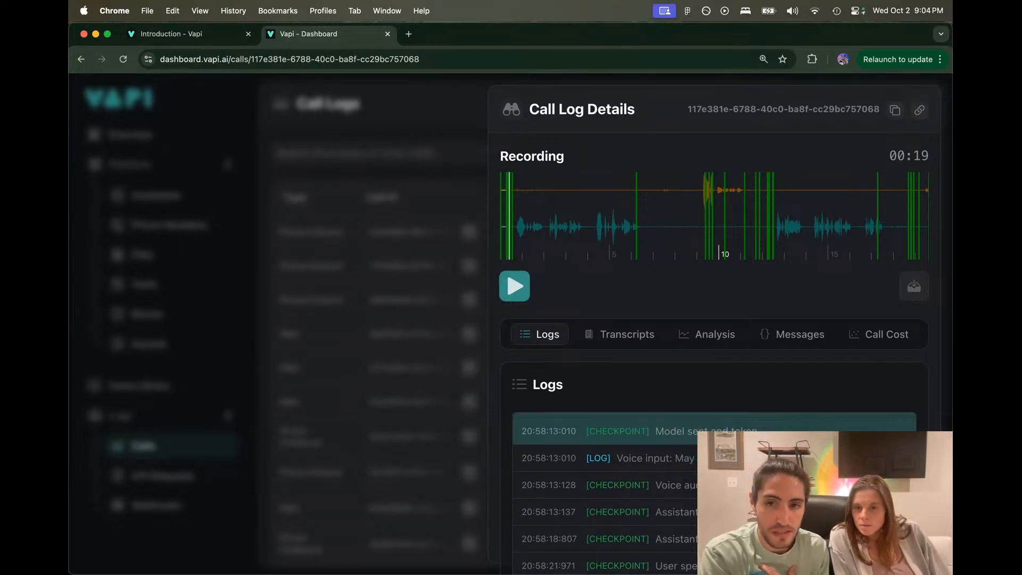
scroll(607, 490, "down", 10)
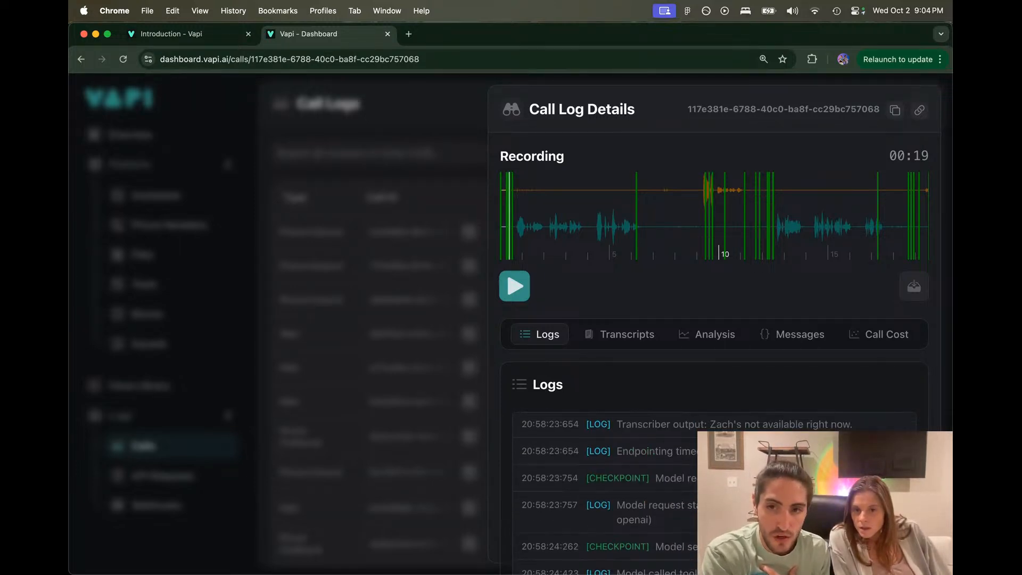
left_click_drag(742, 426, 864, 424)
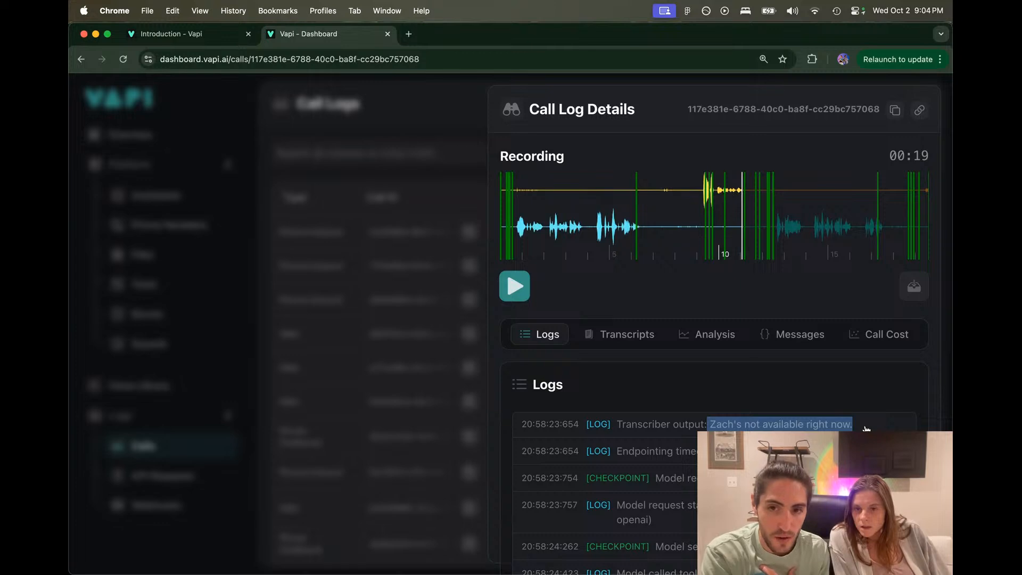
scroll(865, 428, "down", 2)
scroll(865, 428, "down", 2)
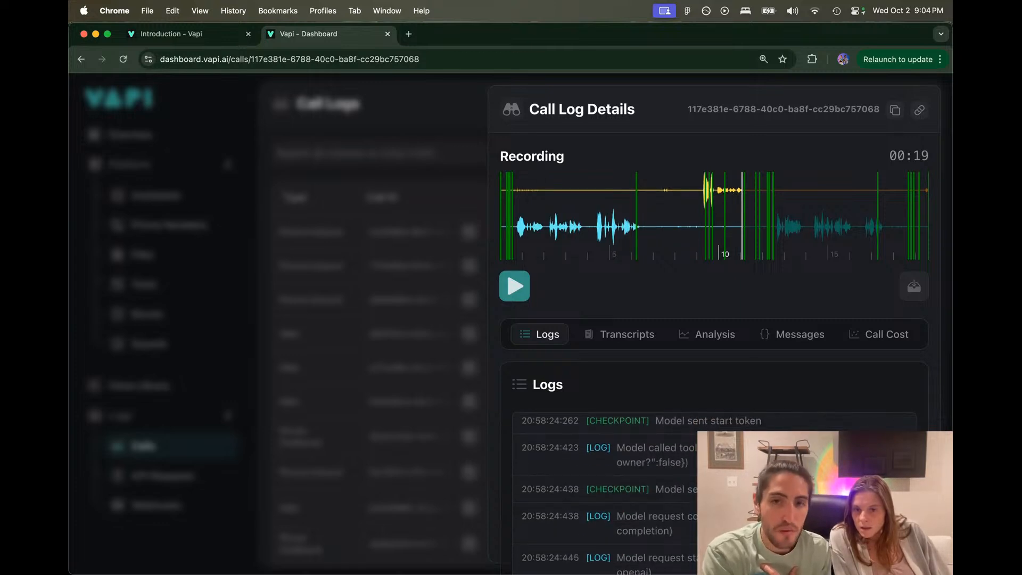
left_click_drag(643, 449, 697, 448)
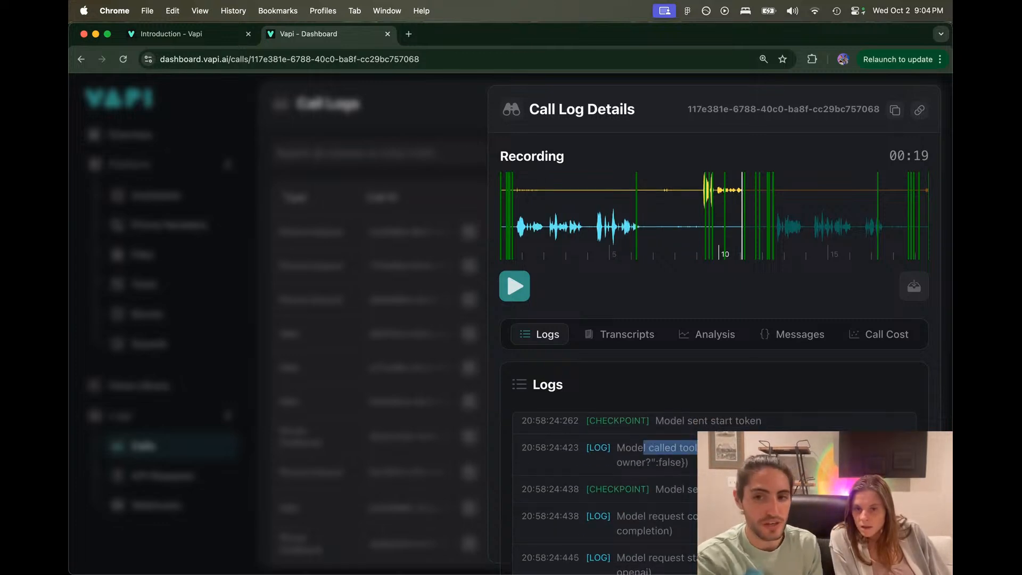
left_click(755, 449)
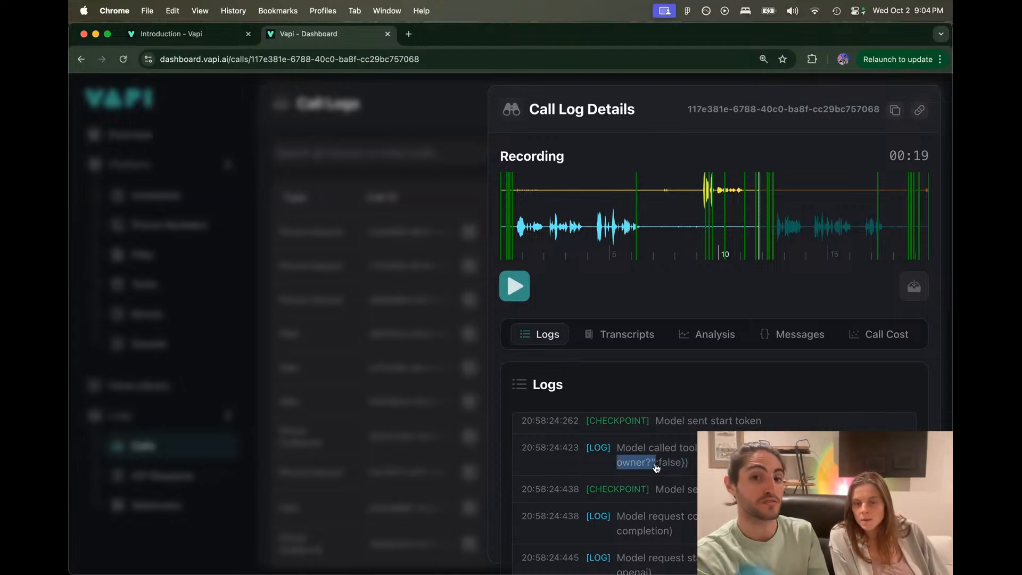
Step: Highlight the false answer to the owner question and scroll through the surrounding log entries
double_click(676, 463)
scroll(676, 464, "down", 2)
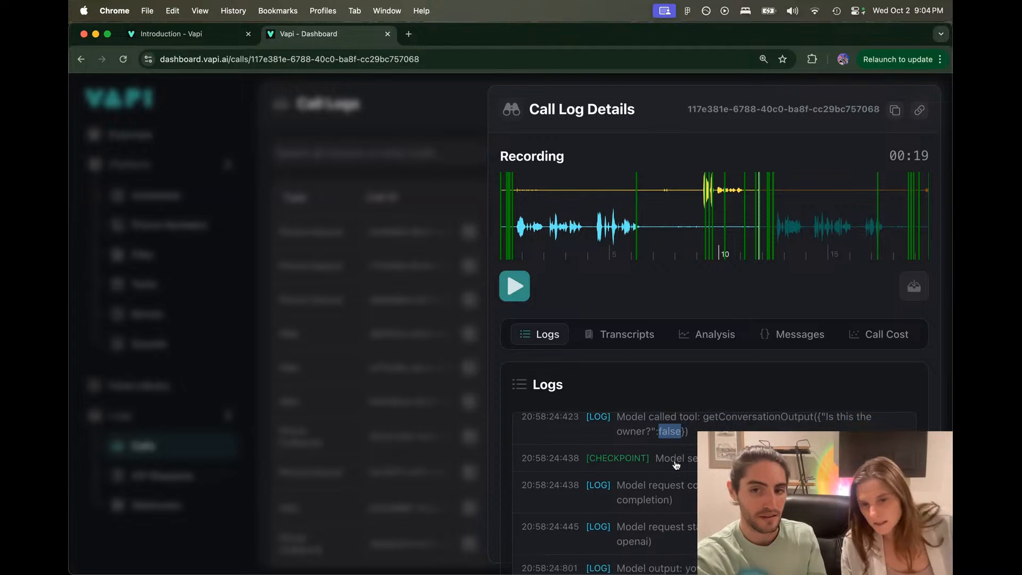
scroll(676, 465, "up", 1)
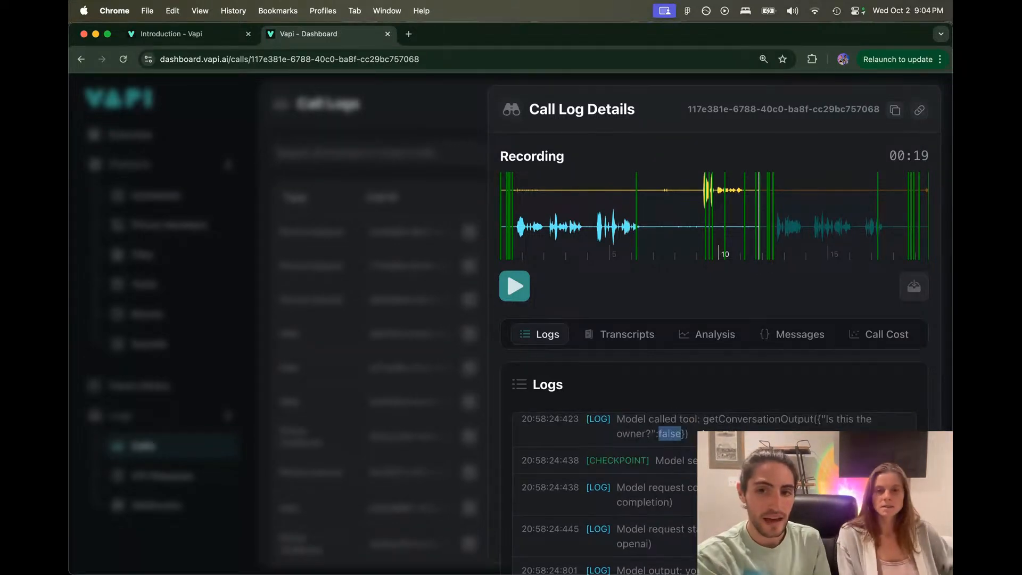
left_click_drag(703, 427, 846, 422)
scroll(847, 422, "down", 4)
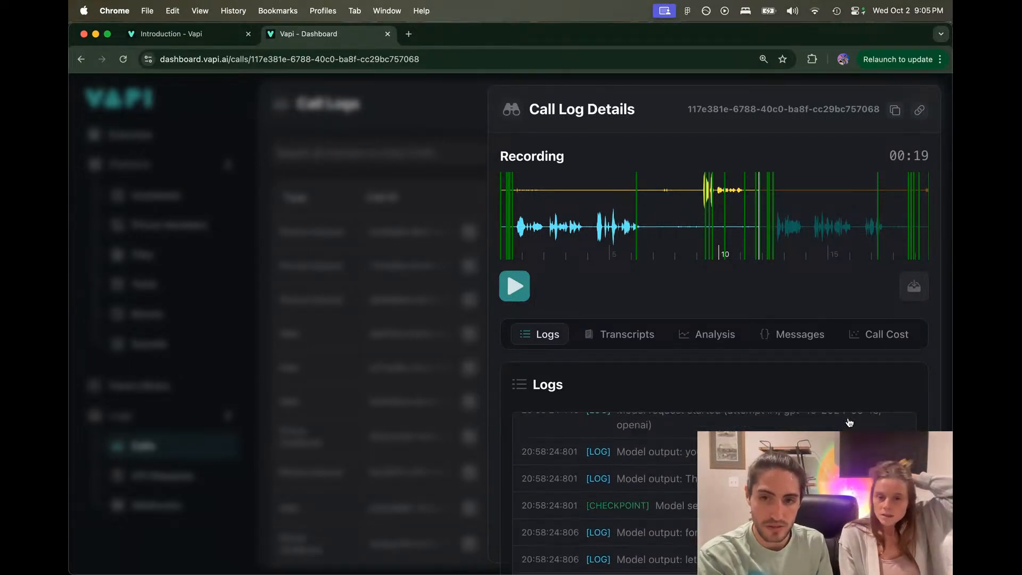
scroll(848, 423, "down", 5)
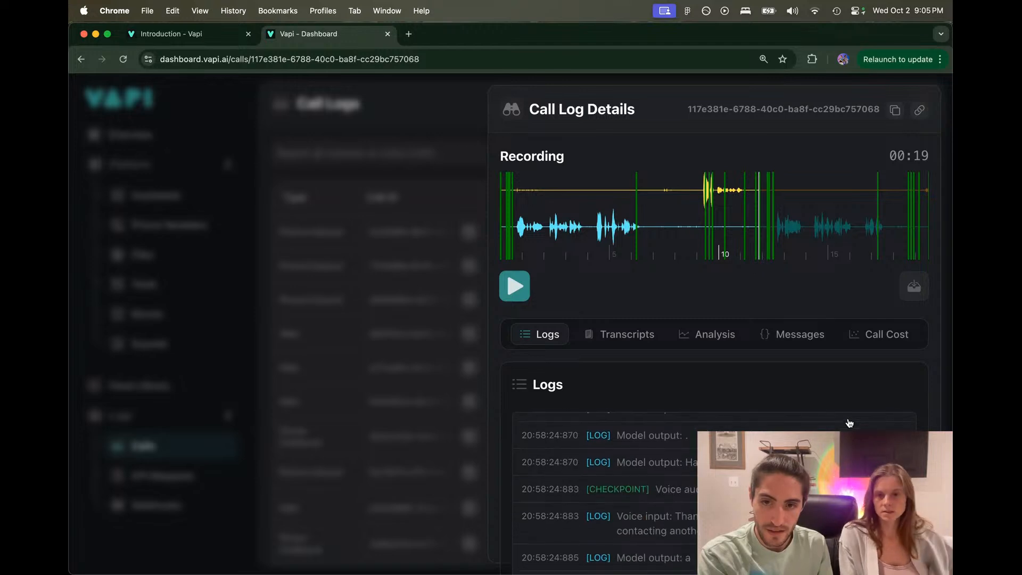
scroll(848, 423, "down", 3)
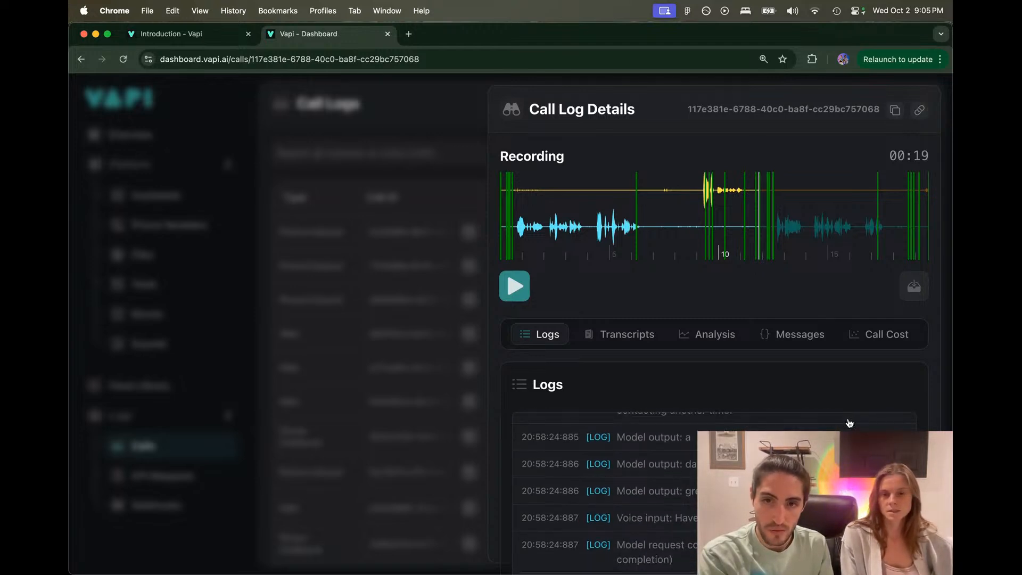
scroll(849, 423, "down", 10)
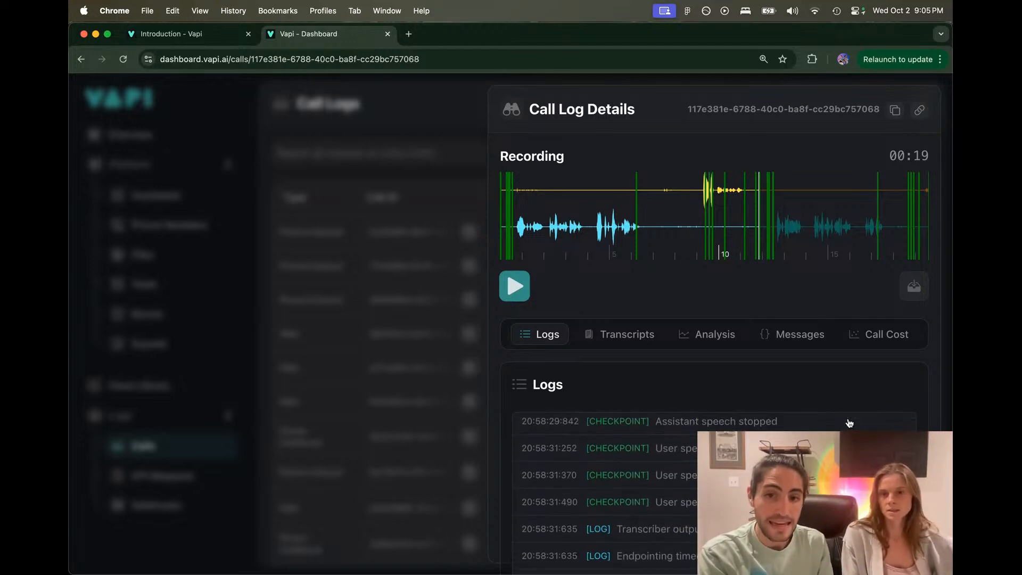
scroll(849, 423, "down", 5)
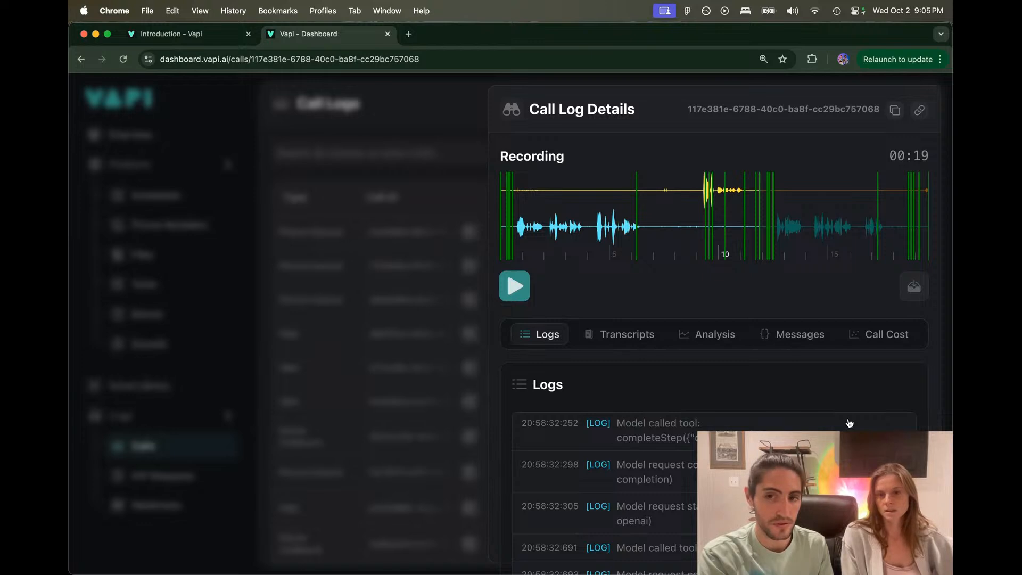
scroll(849, 423, "up", 1)
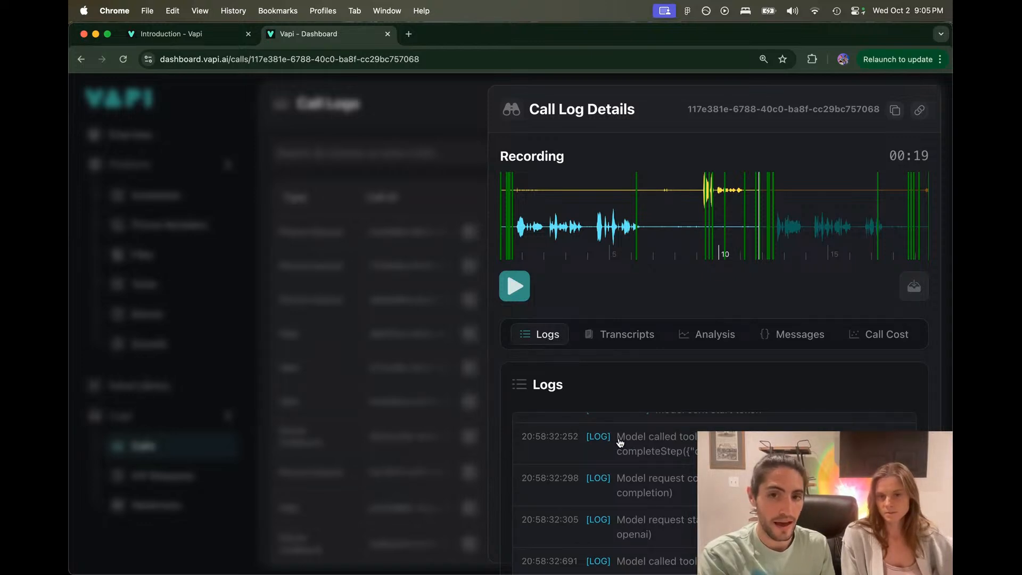
scroll(713, 489, "down", 5)
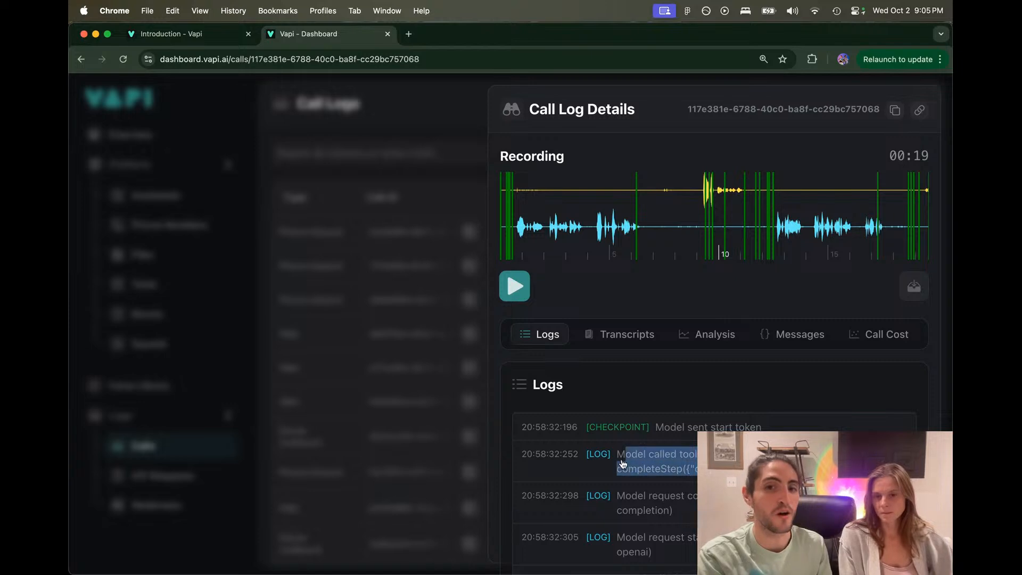
scroll(618, 461, "up", 8)
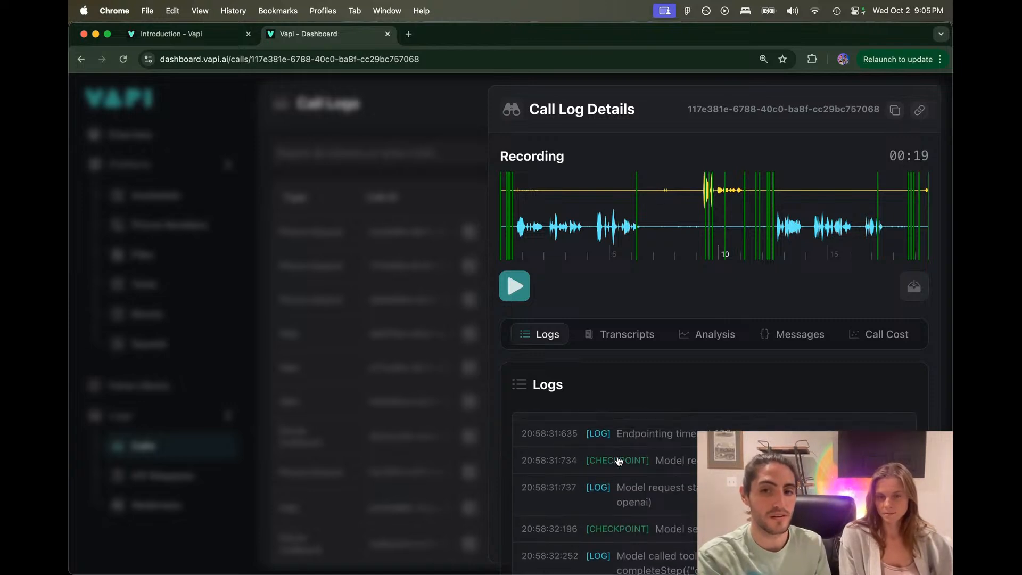
scroll(619, 461, "up", 15)
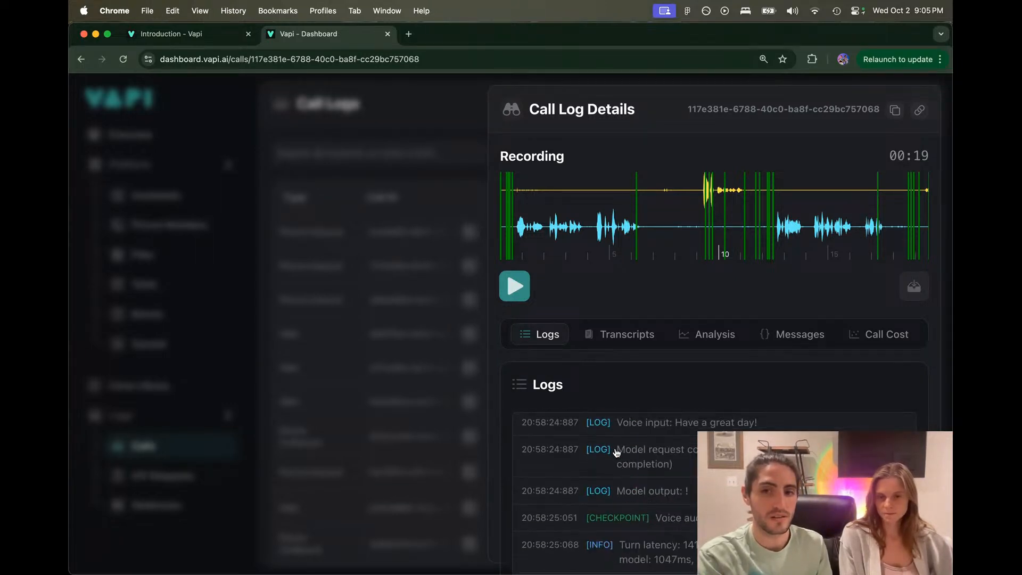
Step: Play the call recording from about 0:07, then pause it
left_click(672, 222)
left_click(520, 287)
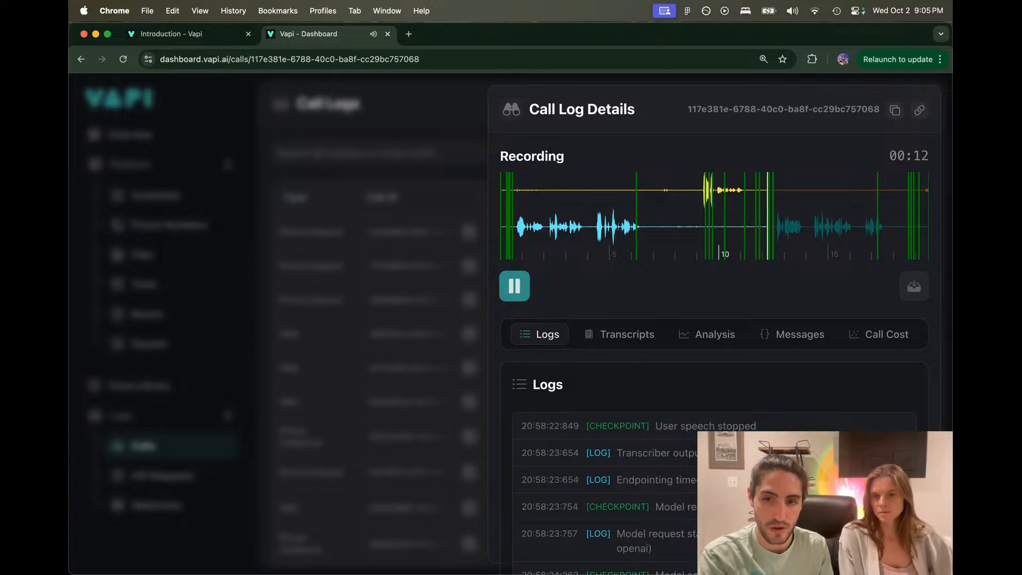
left_click(514, 286)
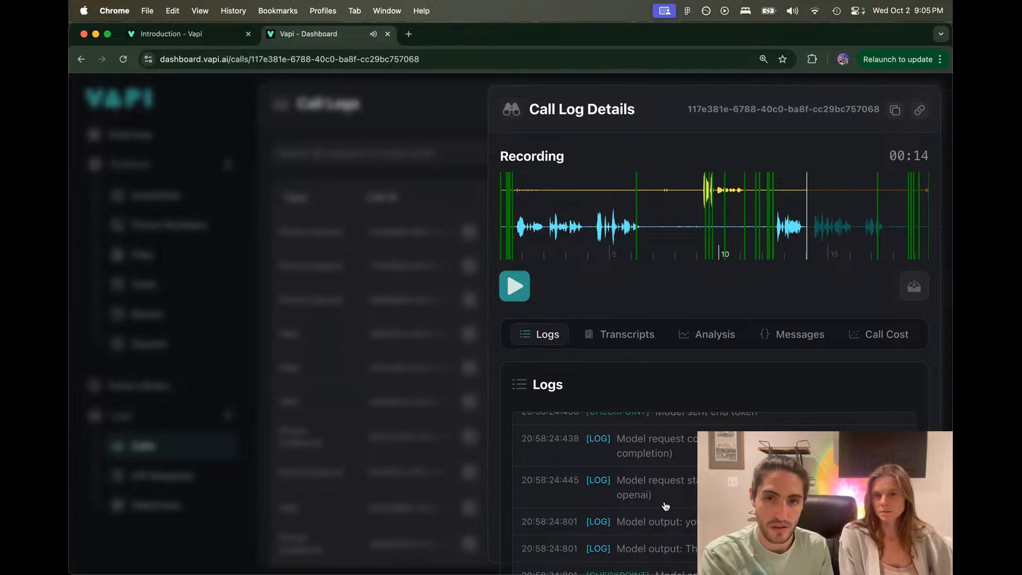
scroll(669, 509, "up", 2)
scroll(669, 508, "down", 3)
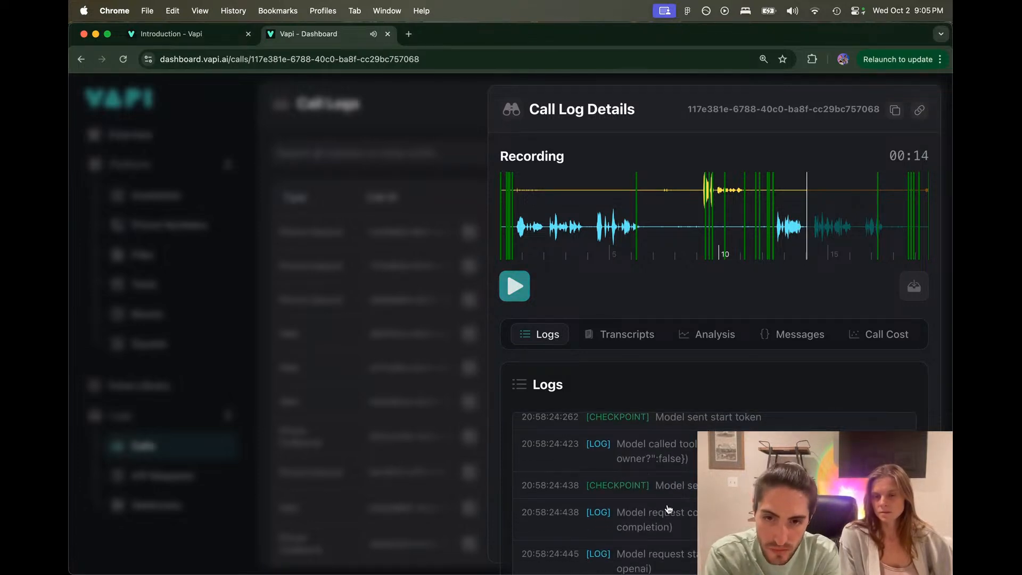
scroll(669, 509, "up", 5)
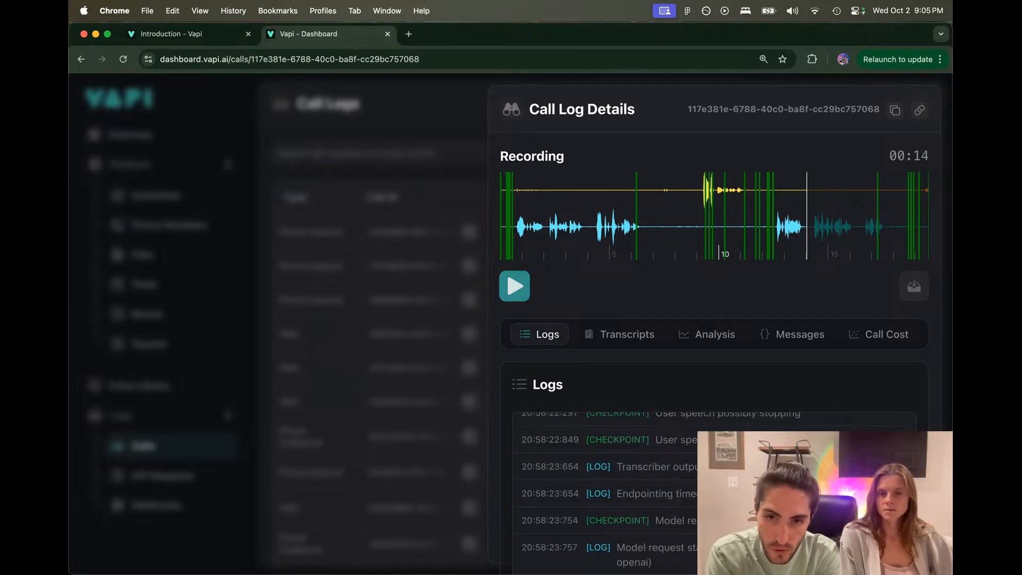
scroll(677, 487, "down", 5)
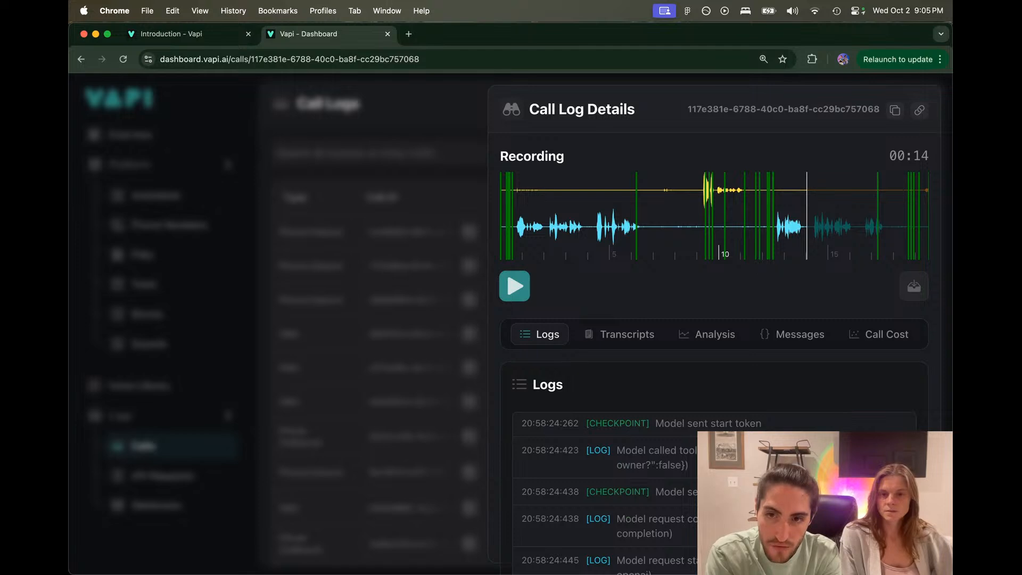
Step: Highlight the owner question answered false in the log, then clear the highlight
left_click_drag(618, 467, 676, 470)
scroll(676, 470, "down", 10)
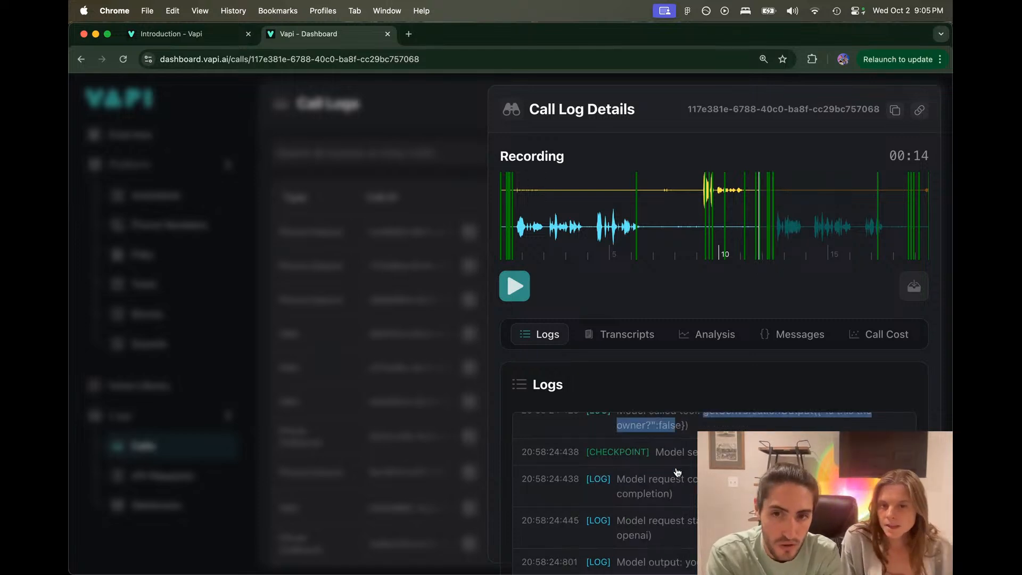
scroll(677, 471, "up", 6)
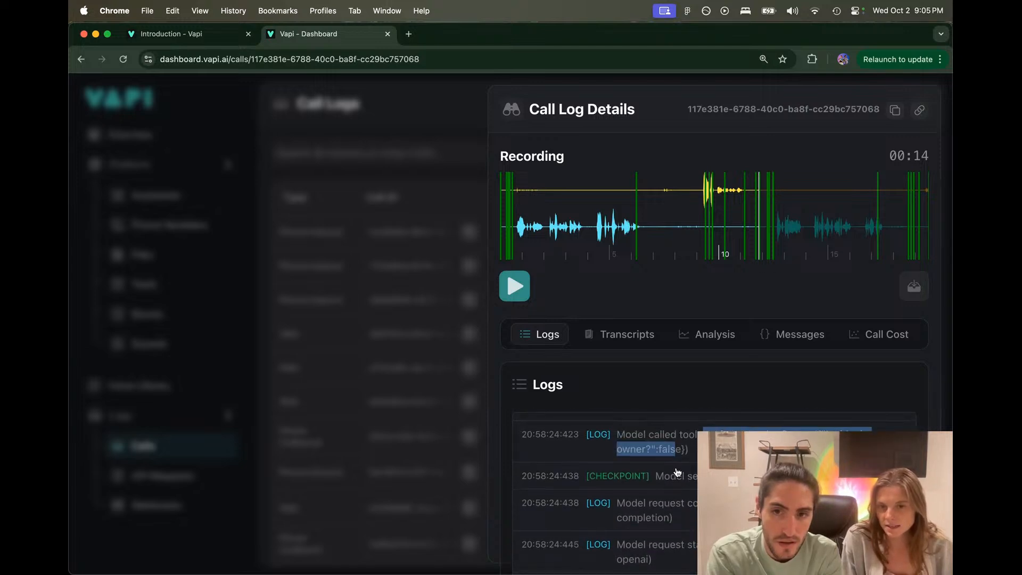
left_click_drag(657, 477, 745, 479)
left_click(745, 506)
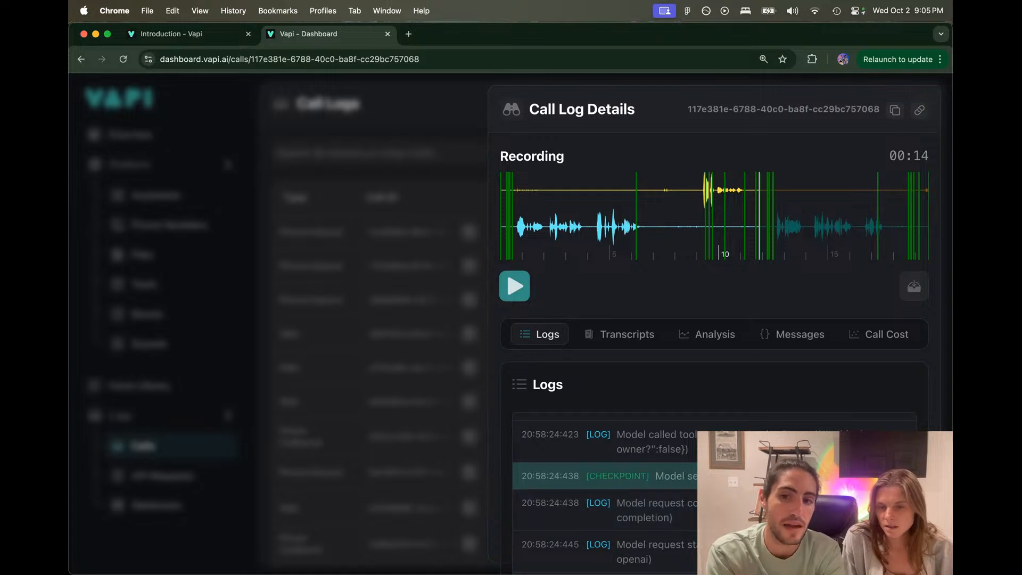
Step: Scroll further down the logs and mark the caller's voice input entry
scroll(604, 490, "down", 2)
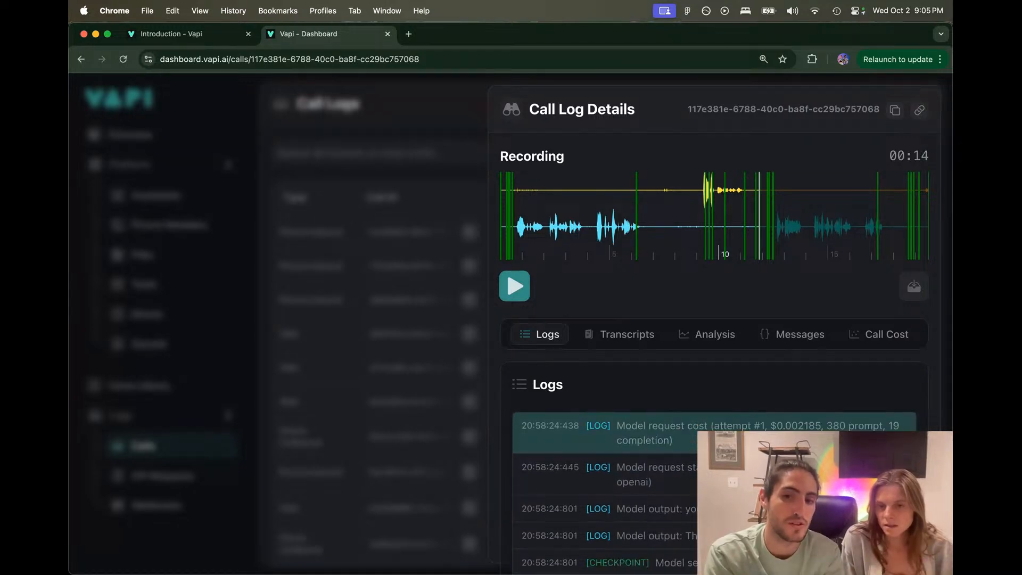
scroll(604, 489, "down", 4)
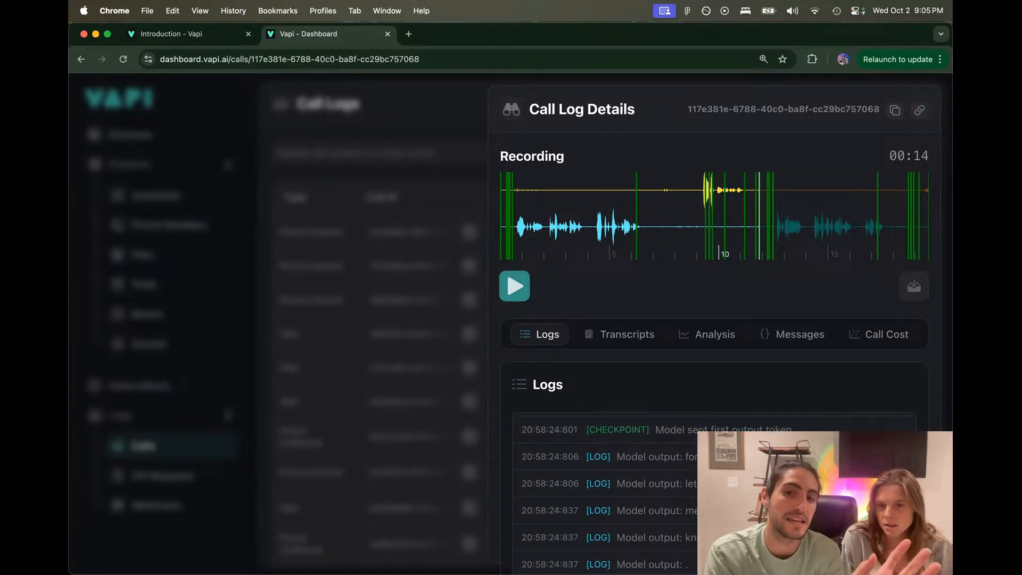
scroll(604, 489, "down", 5)
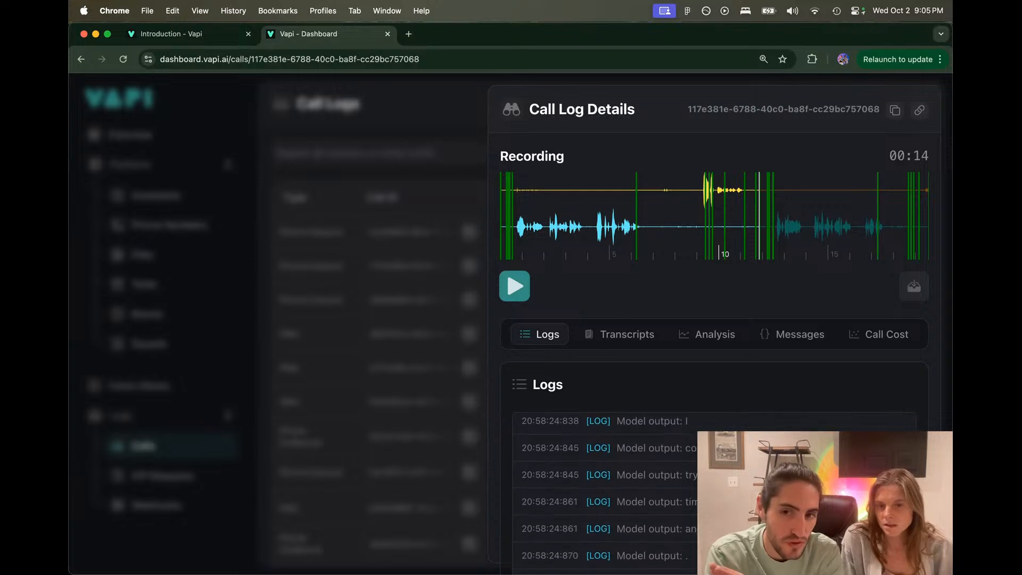
scroll(604, 489, "down", 3)
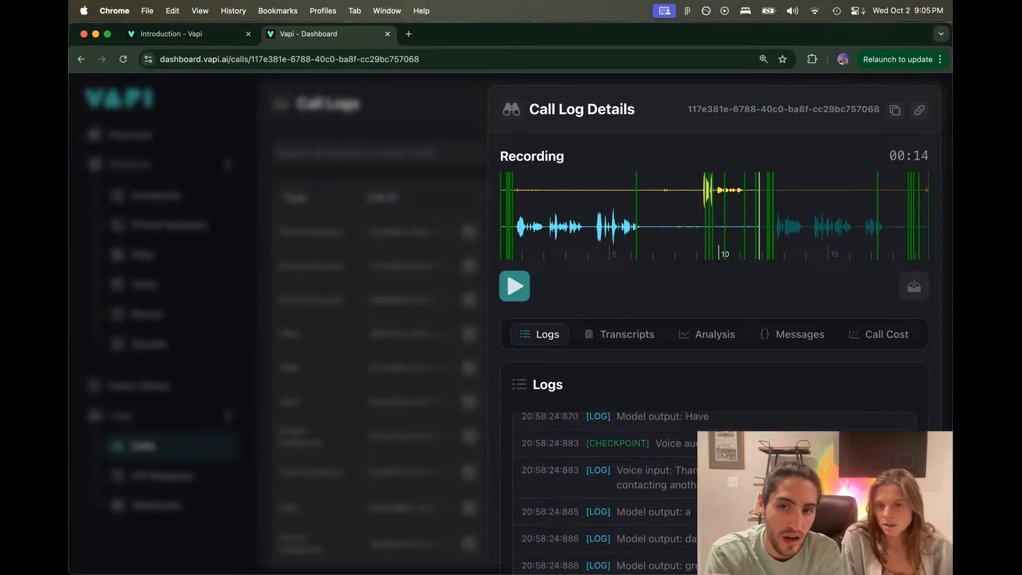
left_click_drag(656, 447, 750, 446)
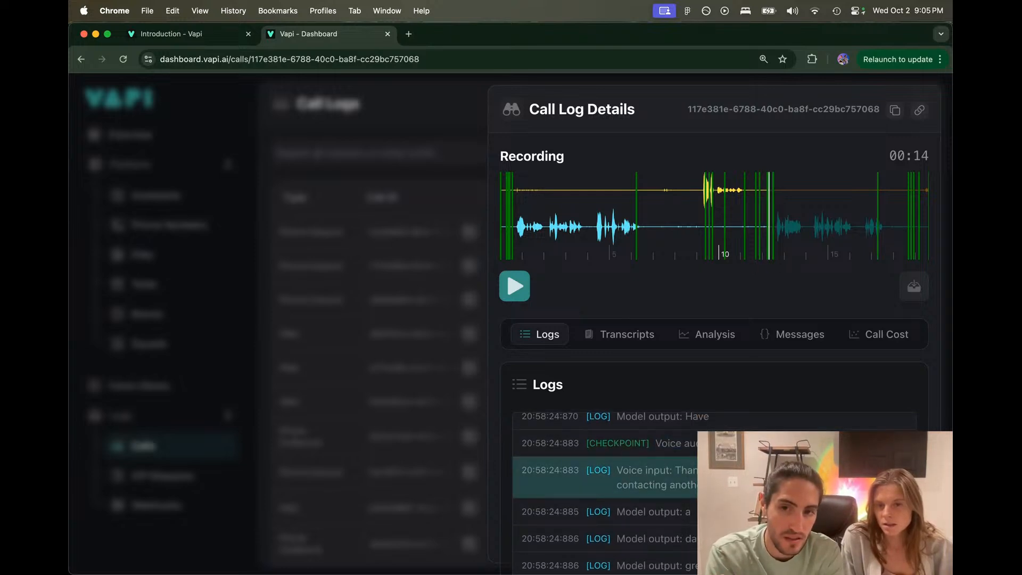
scroll(604, 490, "down", 5)
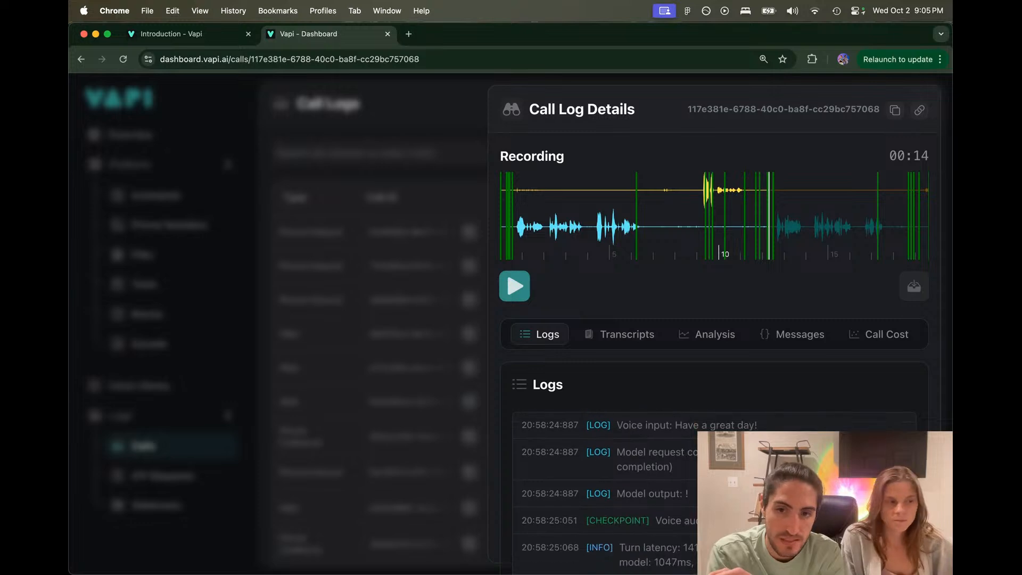
scroll(604, 490, "down", 15)
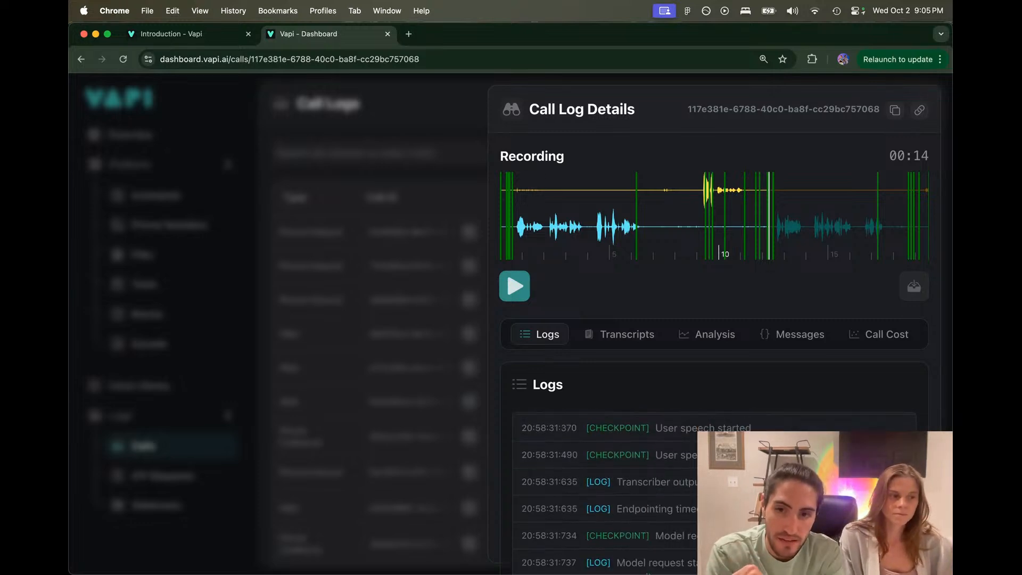
scroll(604, 489, "down", 8)
scroll(604, 489, "up", 1)
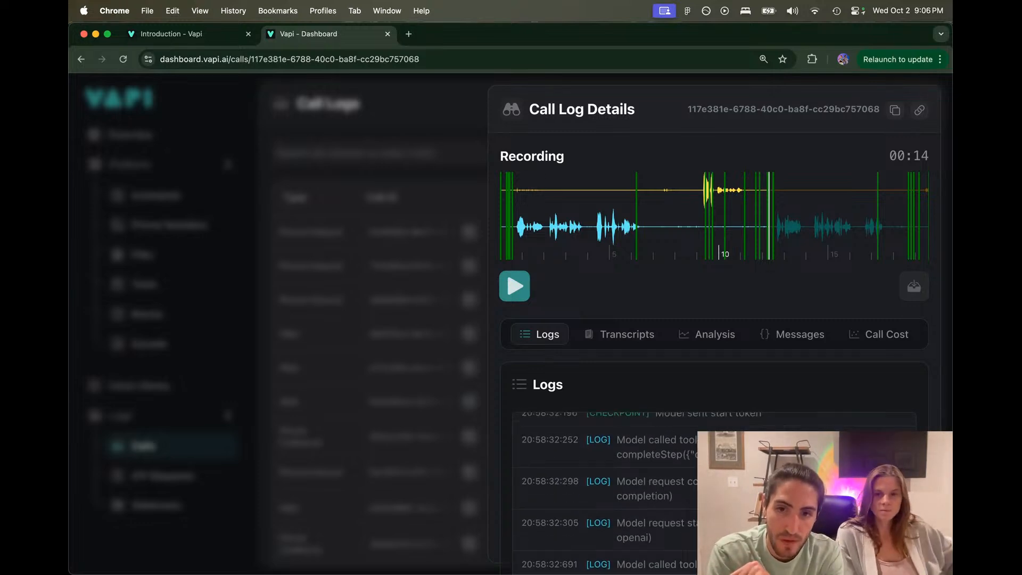
Step: Highlight the completeStep tool call entry, then clear it and scroll the log
left_click_drag(616, 439, 702, 455)
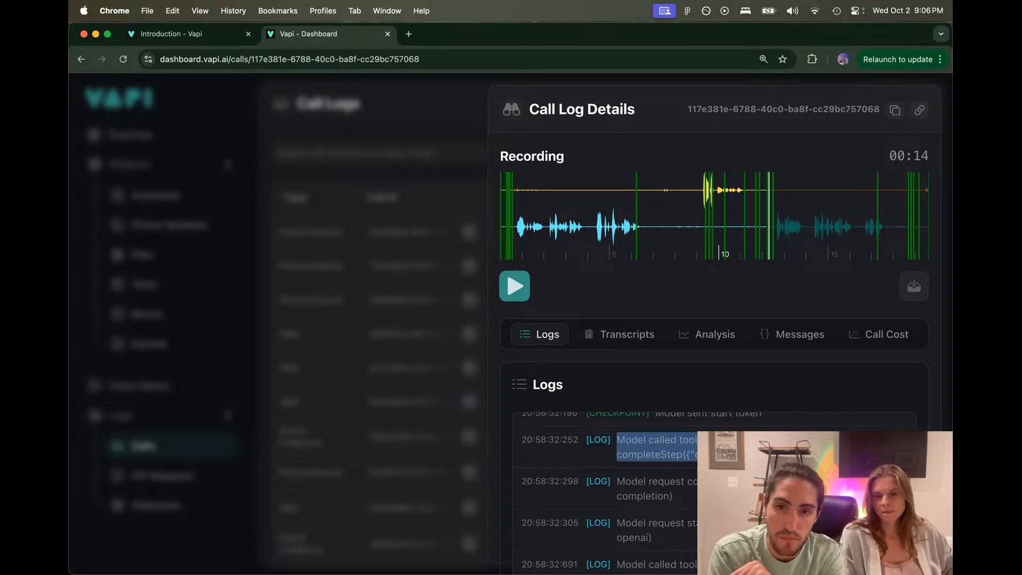
left_click(810, 449)
scroll(810, 447, "down", 2)
scroll(810, 436, "up", 1)
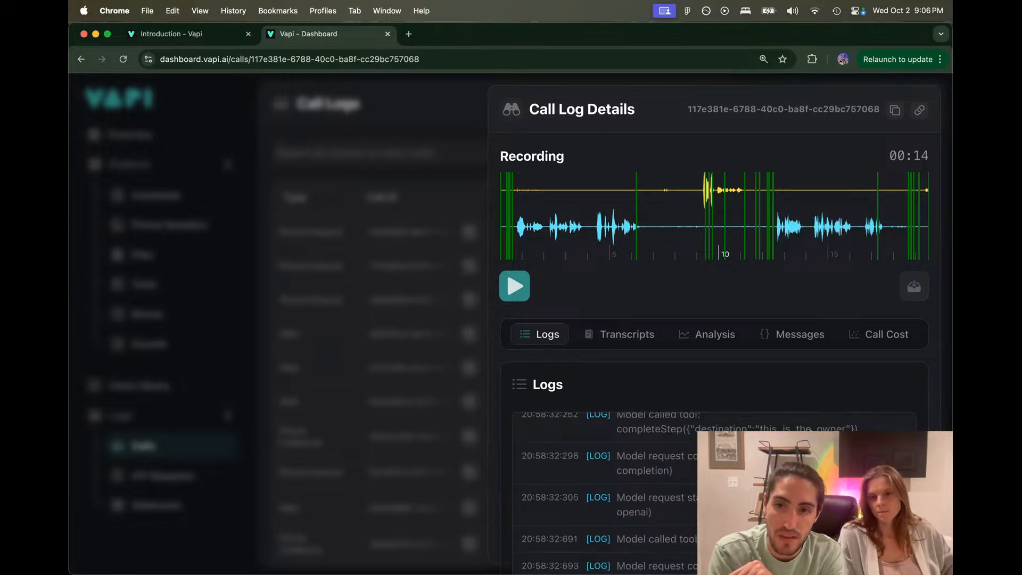
scroll(603, 490, "down", 3)
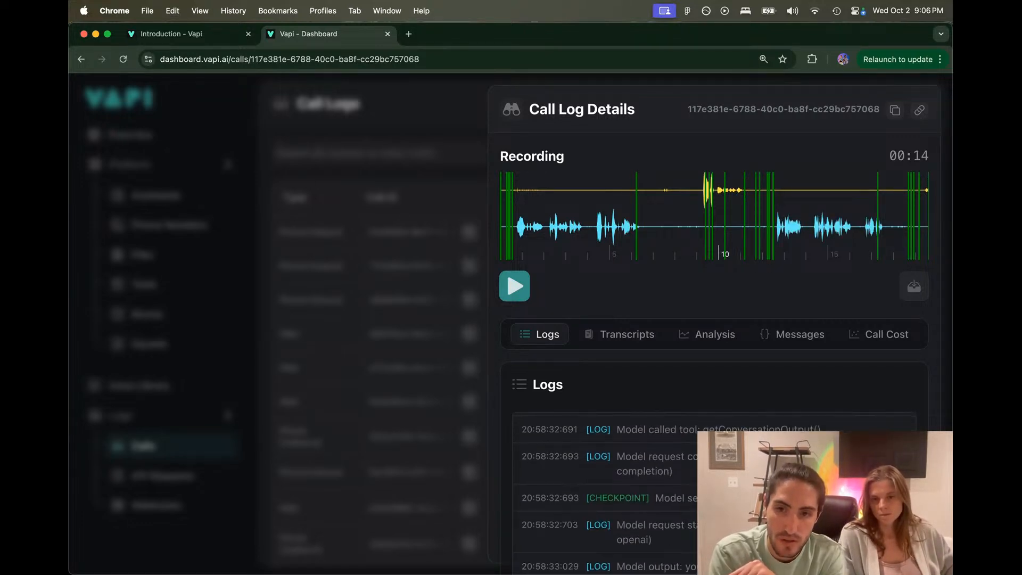
scroll(604, 490, "down", 2)
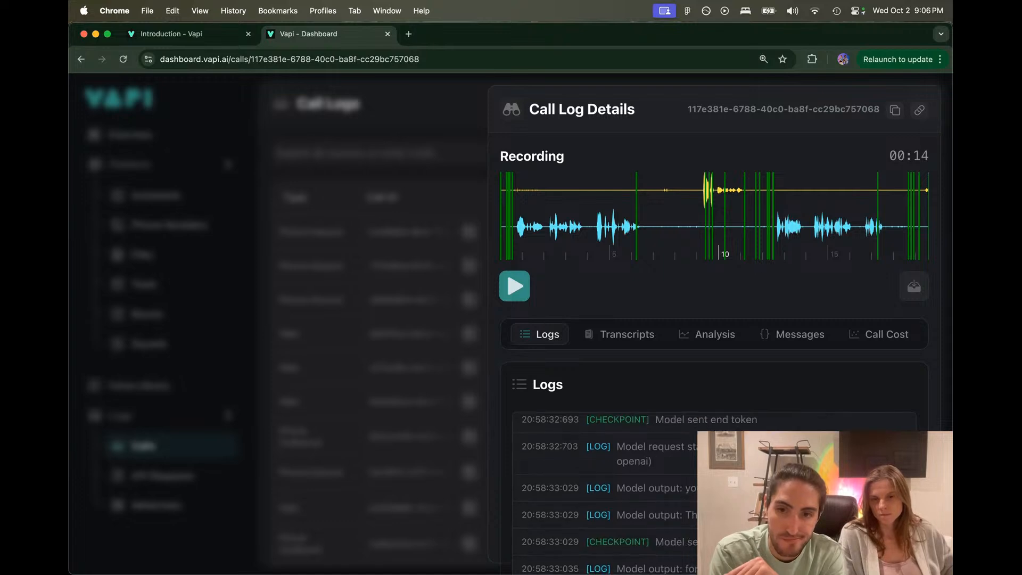
Step: Close the call details and open the blocks_obfr workflow from Blocks
left_click(297, 326)
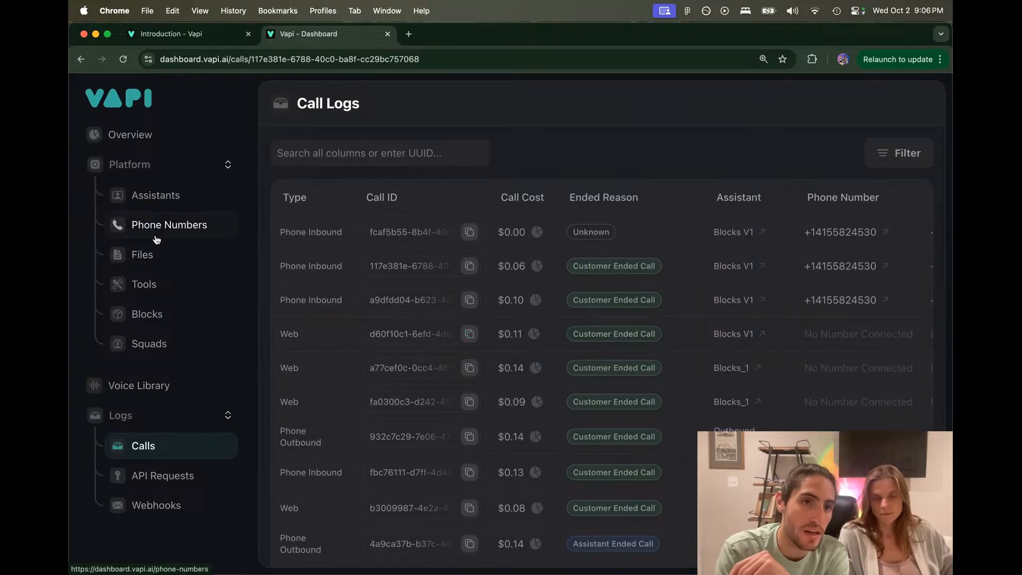
left_click(159, 317)
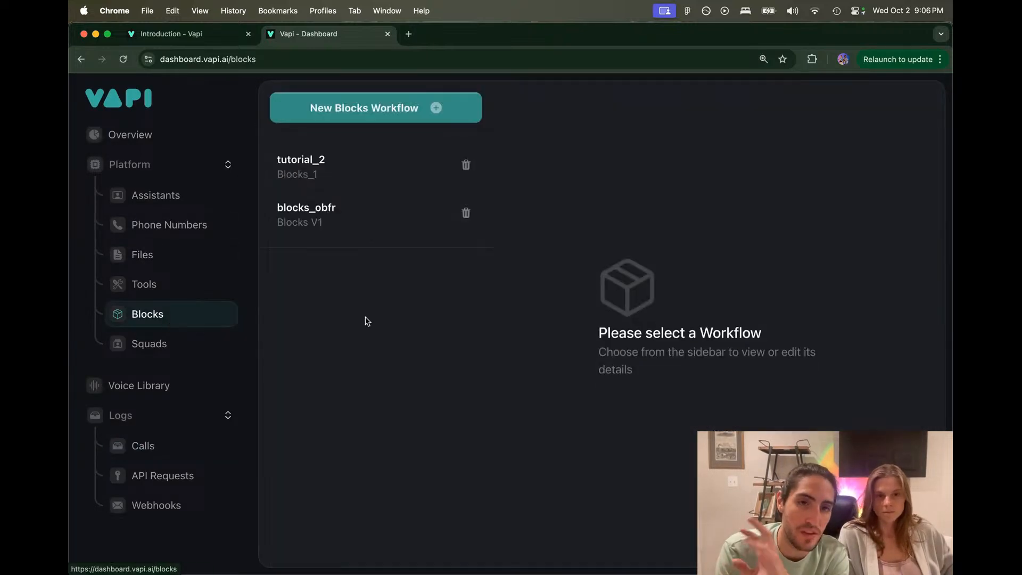
left_click(390, 212)
scroll(571, 265, "down", 1)
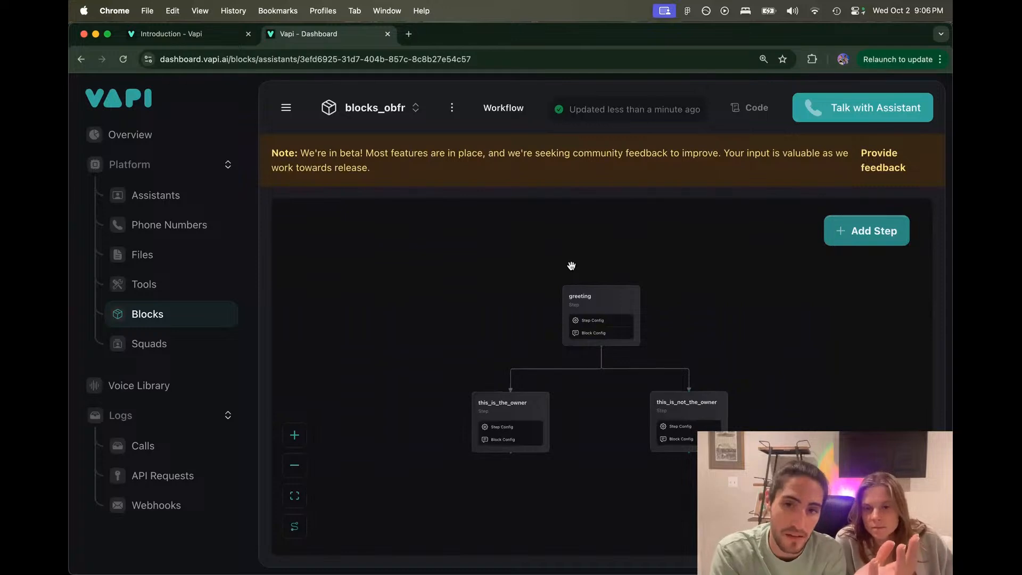
scroll(571, 265, "up", 3)
left_click_drag(512, 313, 476, 269)
scroll(460, 256, "down", 2)
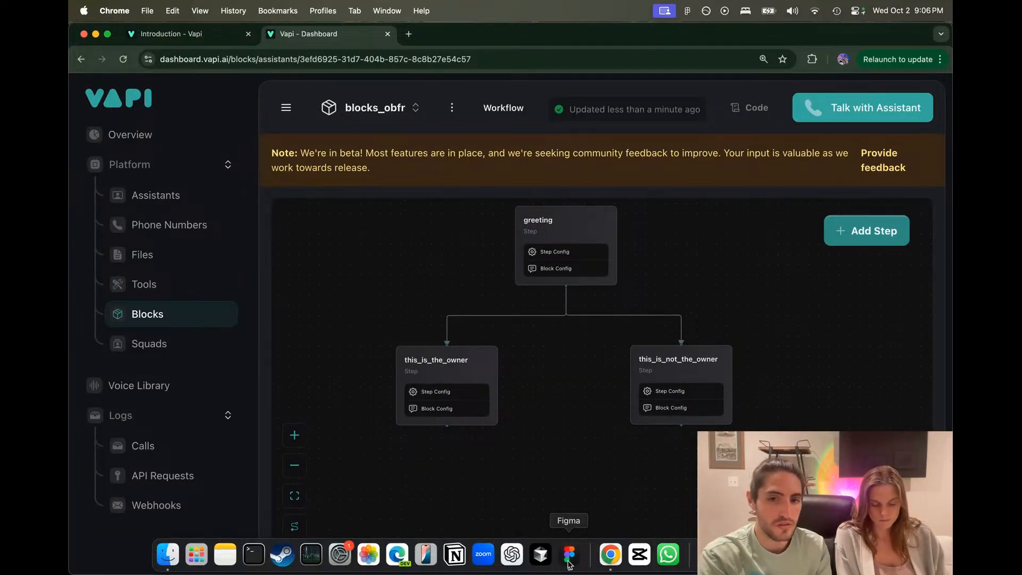
Step: Glance at the Figma flowchart and return to the Vapi dashboard
left_click(569, 554)
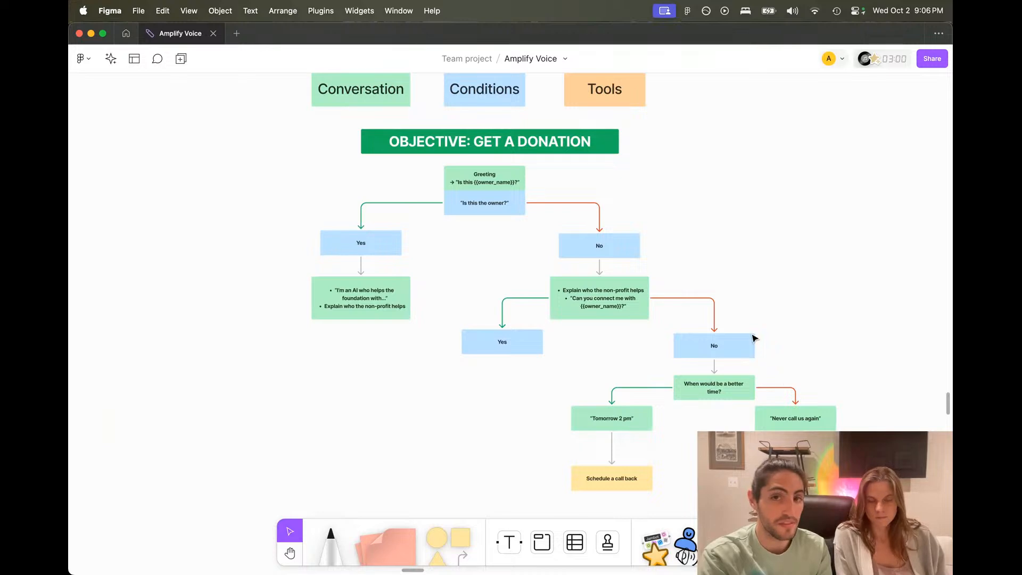
mouse_move(569, 569)
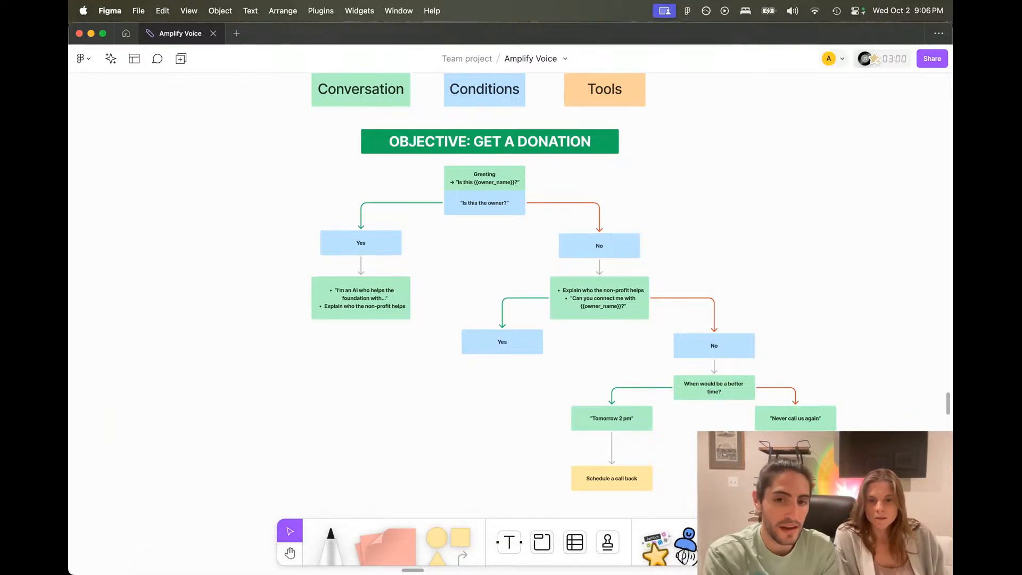
left_click(610, 556)
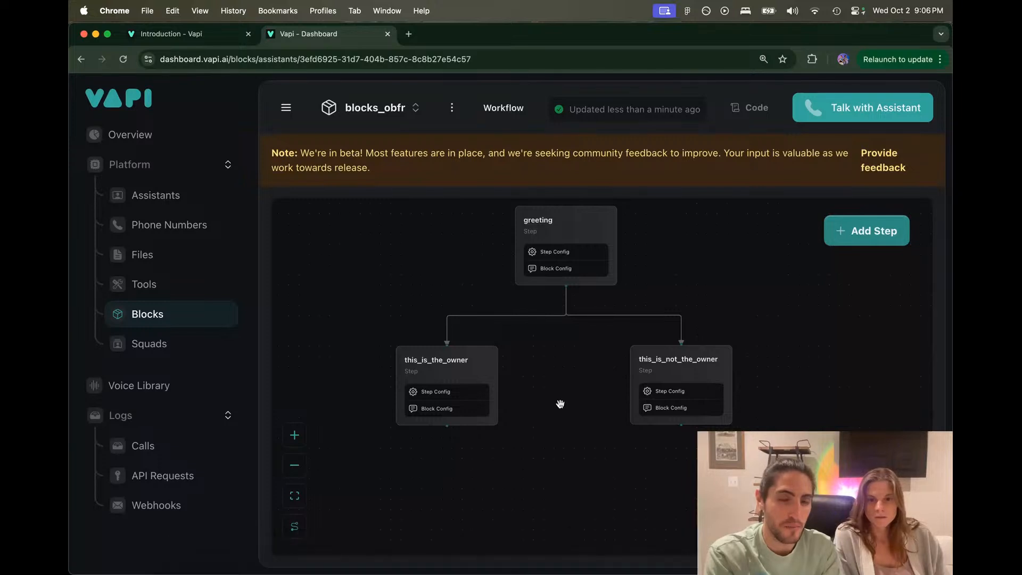
Step: Open the this_is_the_owner step's instruction about reintroducing yourself and the hurricane relief foundation
left_click_drag(559, 403, 564, 402)
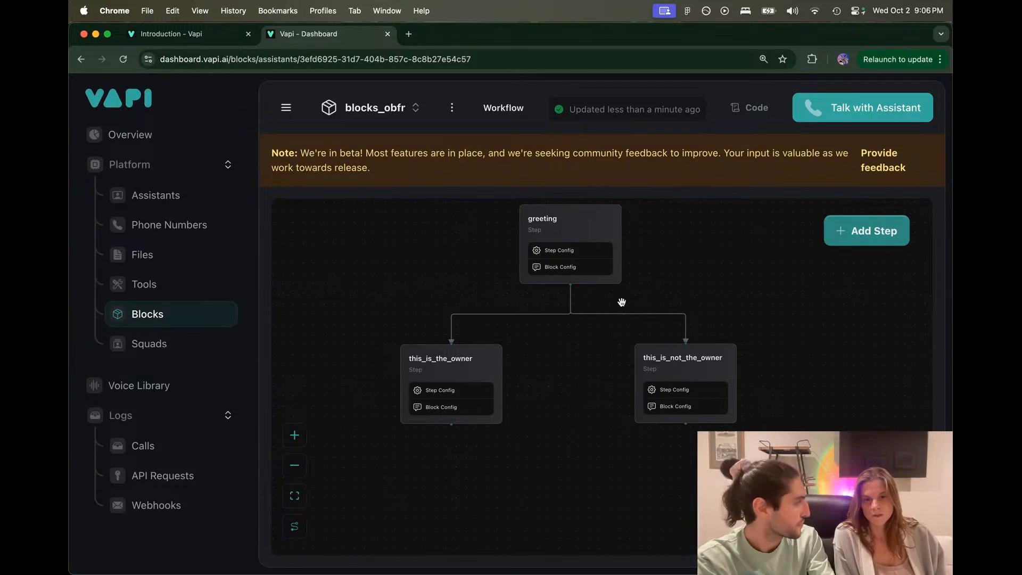
left_click(480, 357)
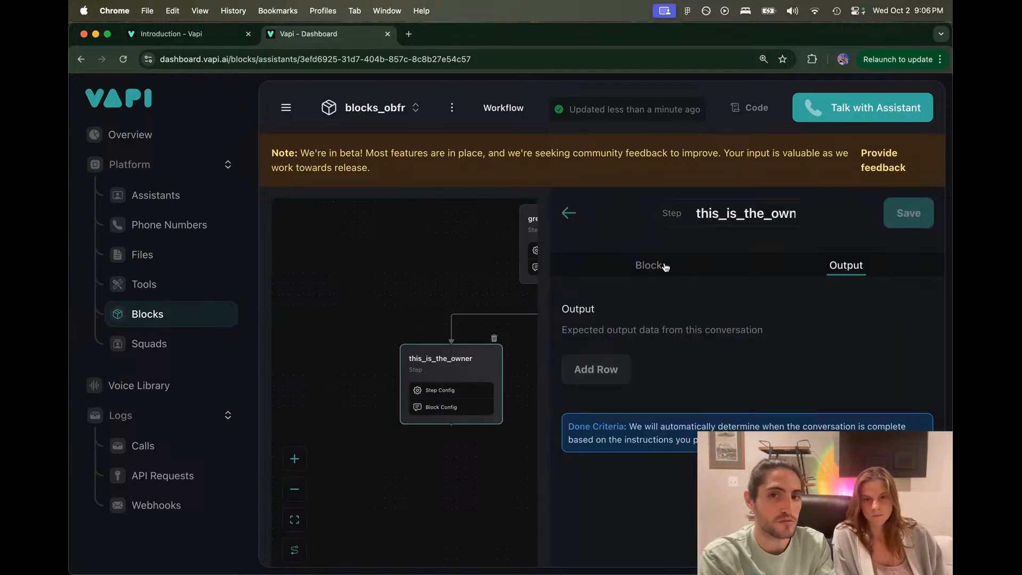
left_click(645, 269)
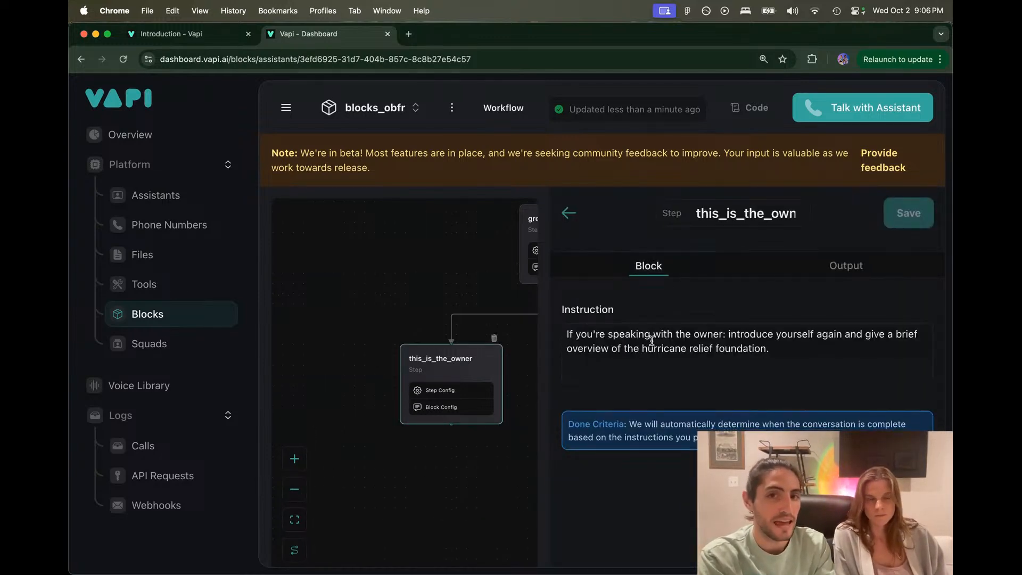
left_click_drag(651, 342, 652, 338)
left_click(720, 326)
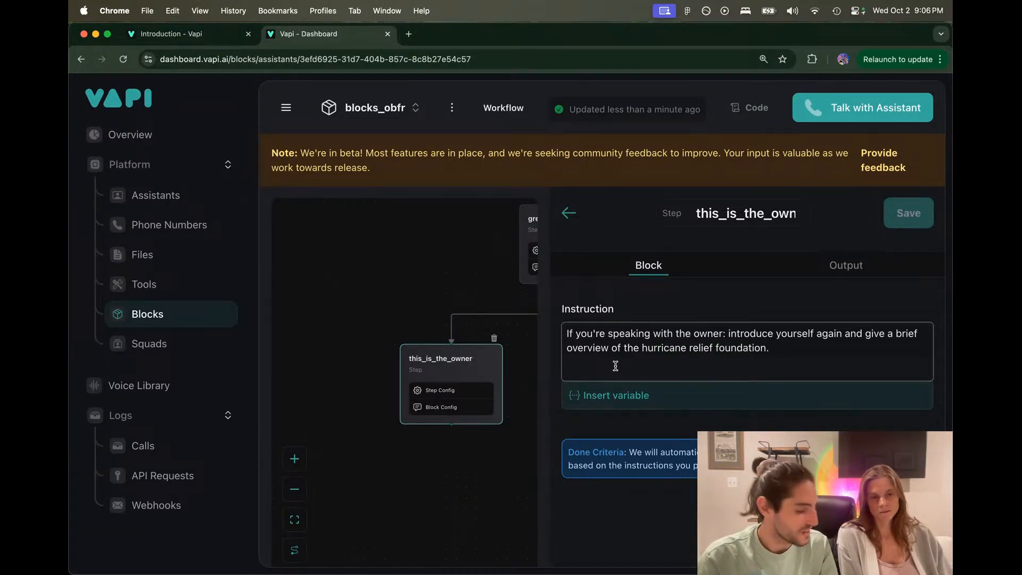
Step: In Figma, inspect the owner Yes-branch explanation box's text, then go back to Vapi
key("super+Tab")
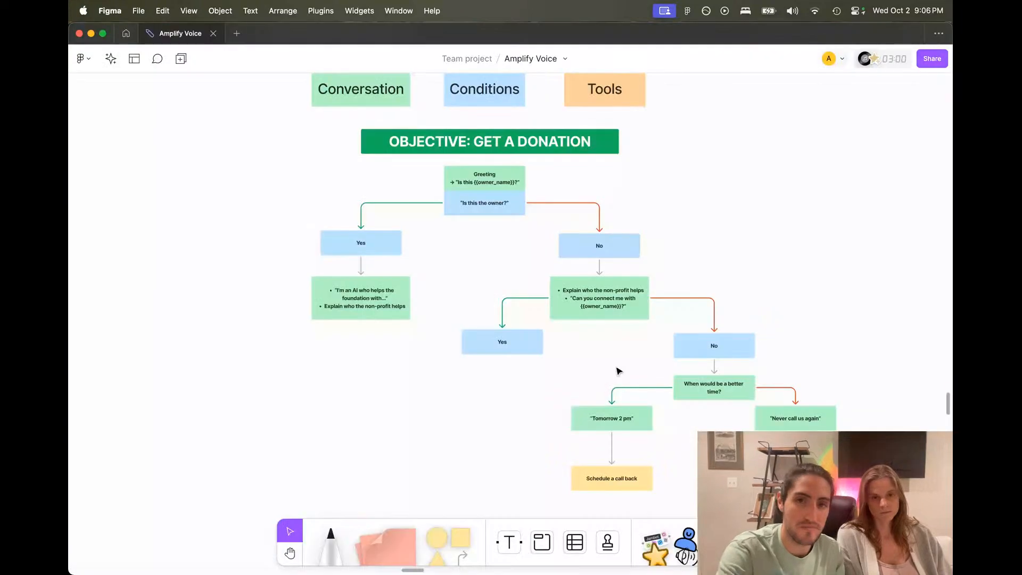
scroll(589, 356, "down", 2)
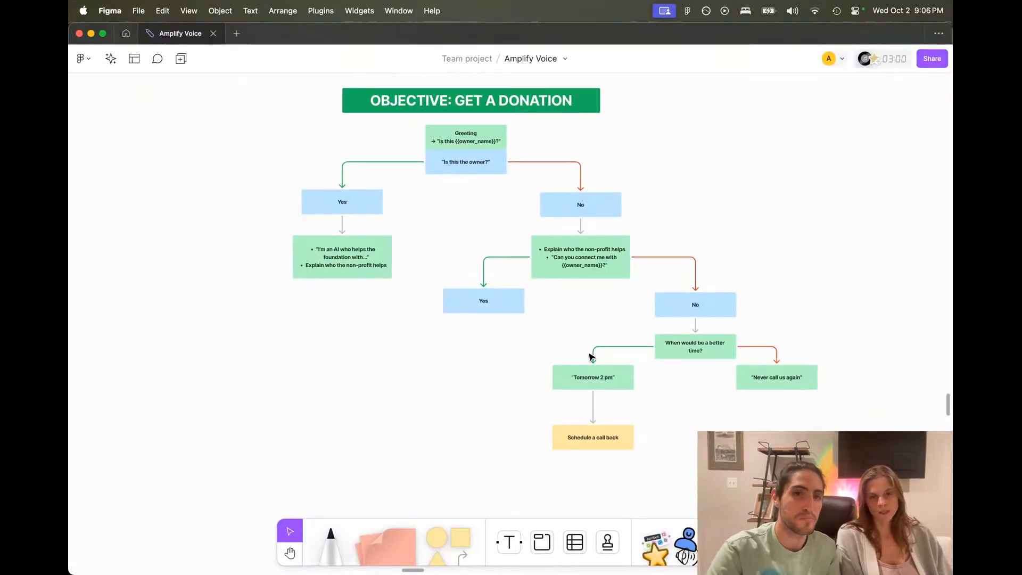
left_click(345, 260)
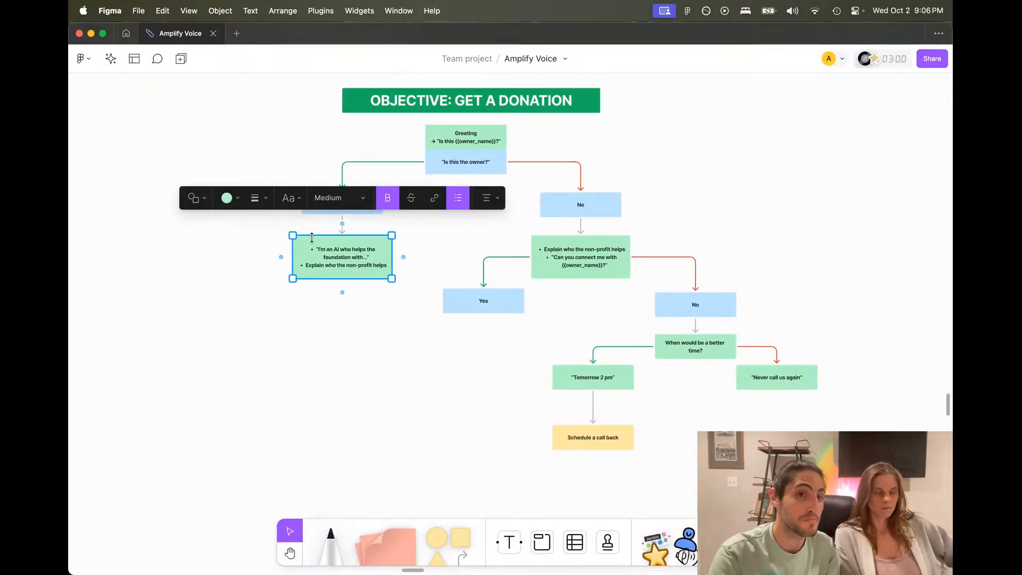
left_click(337, 249)
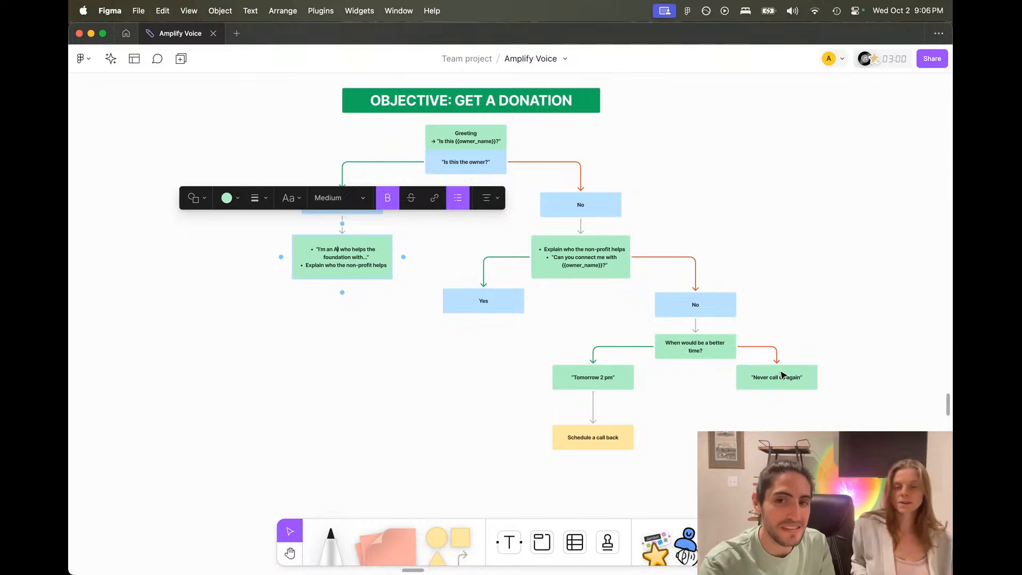
left_click(849, 418)
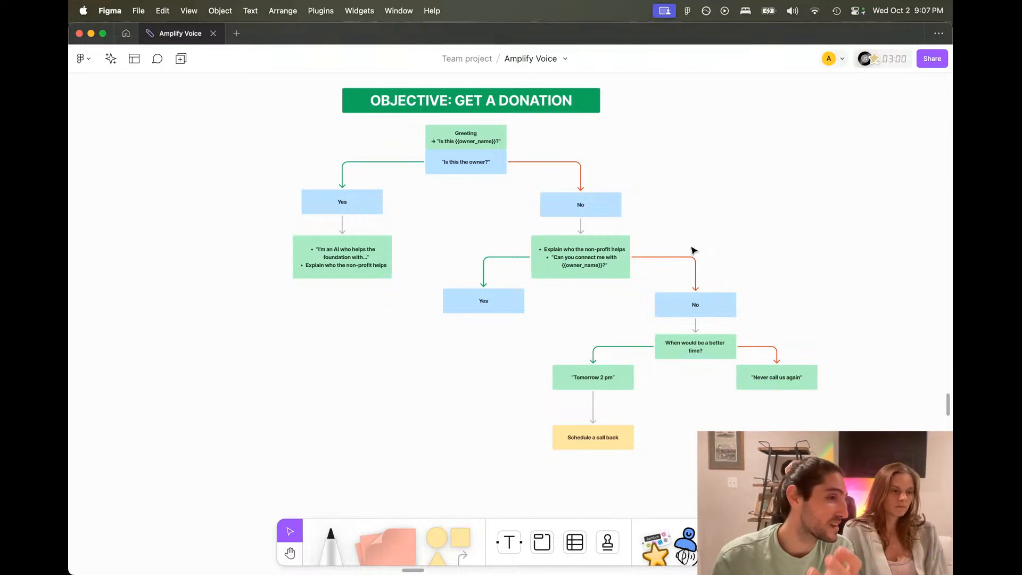
key("super+Tab")
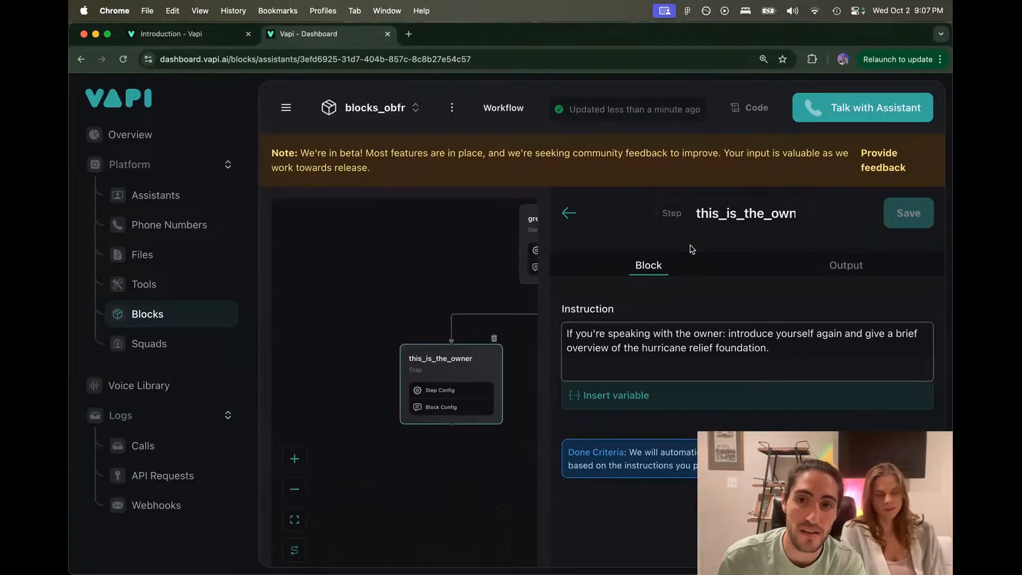
Step: Close the owner step and review the this_is_not_the_owner step's Objective instruction text
left_click(423, 298)
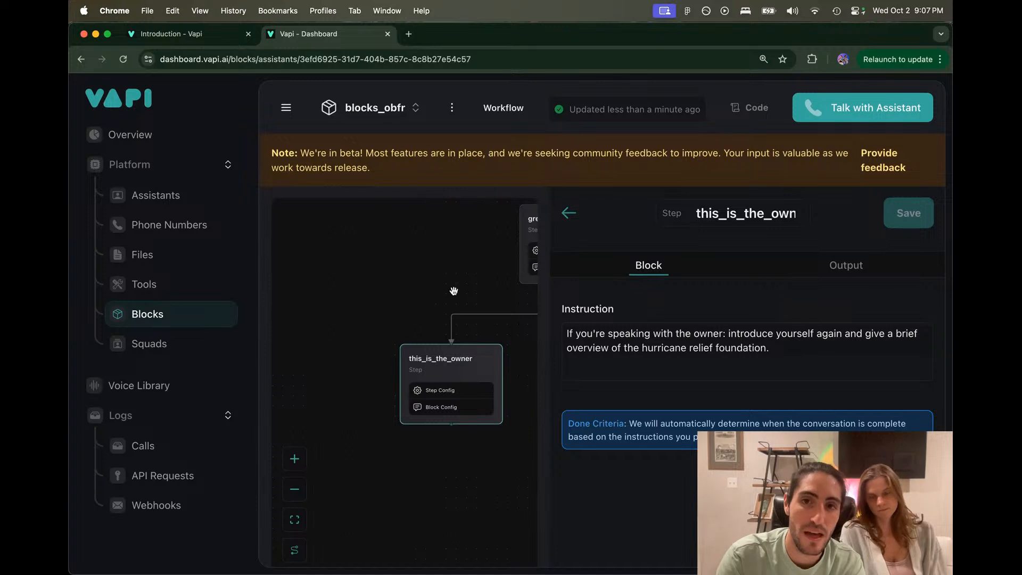
left_click(568, 213)
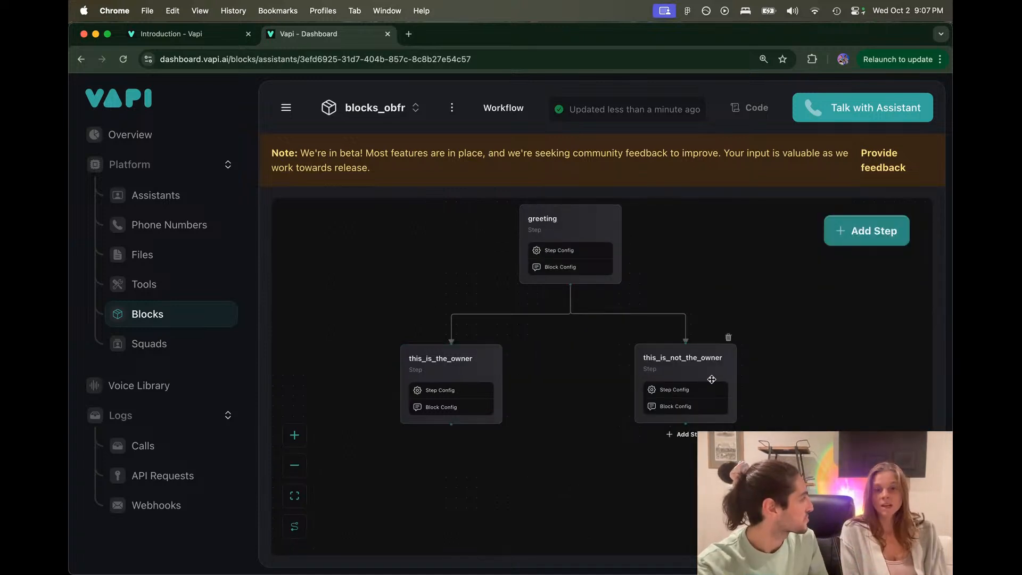
left_click(681, 362)
left_click(649, 268)
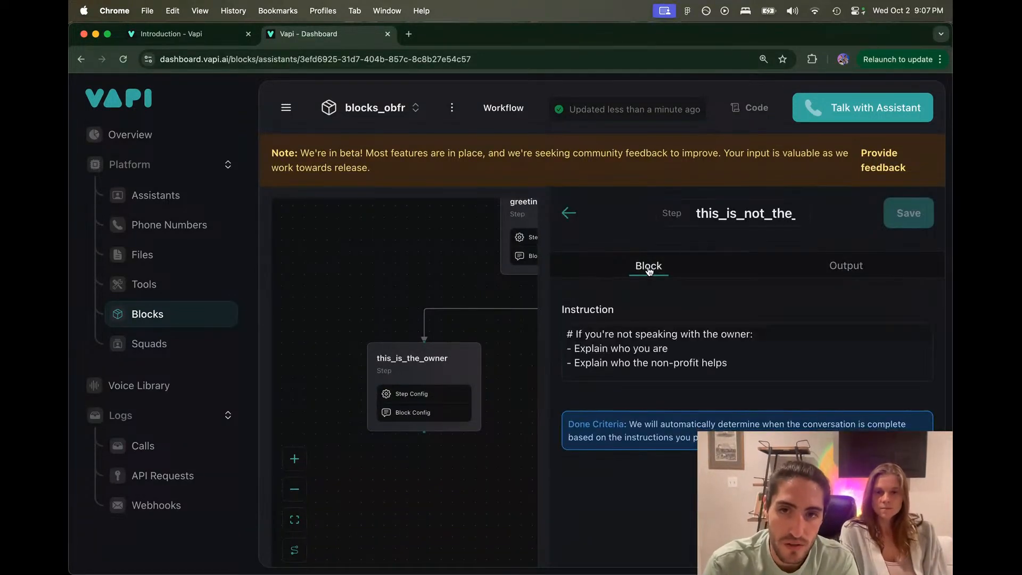
left_click(625, 334)
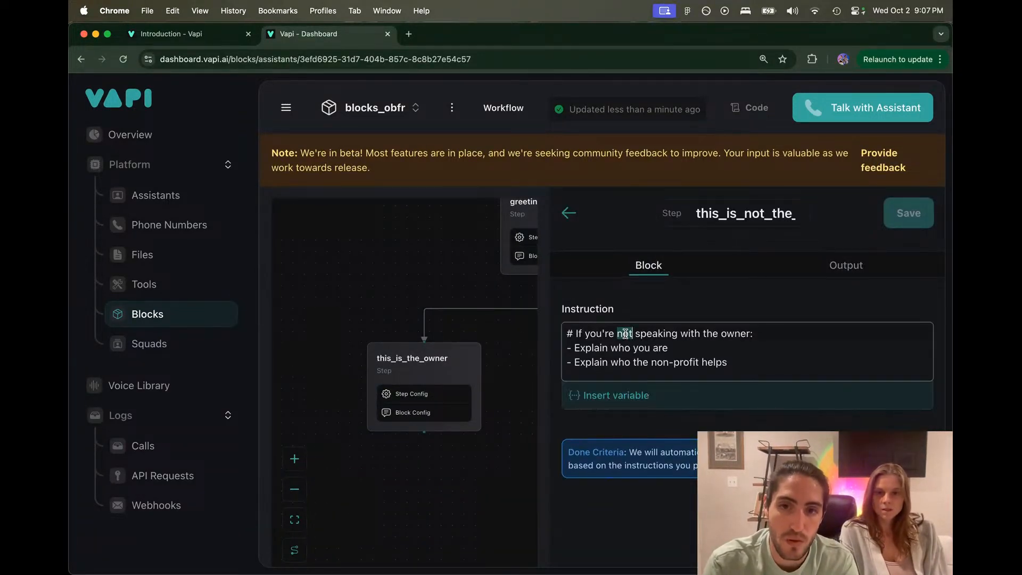
scroll(631, 349, "down", 2)
scroll(632, 349, "down", 2)
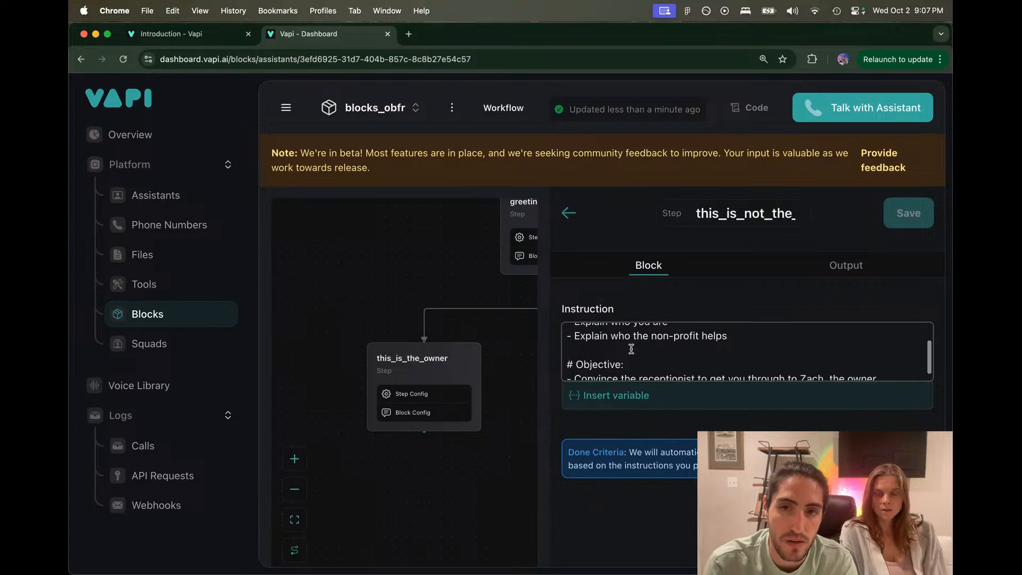
left_click(637, 353)
left_click_drag(637, 353, 849, 346)
left_click(901, 369)
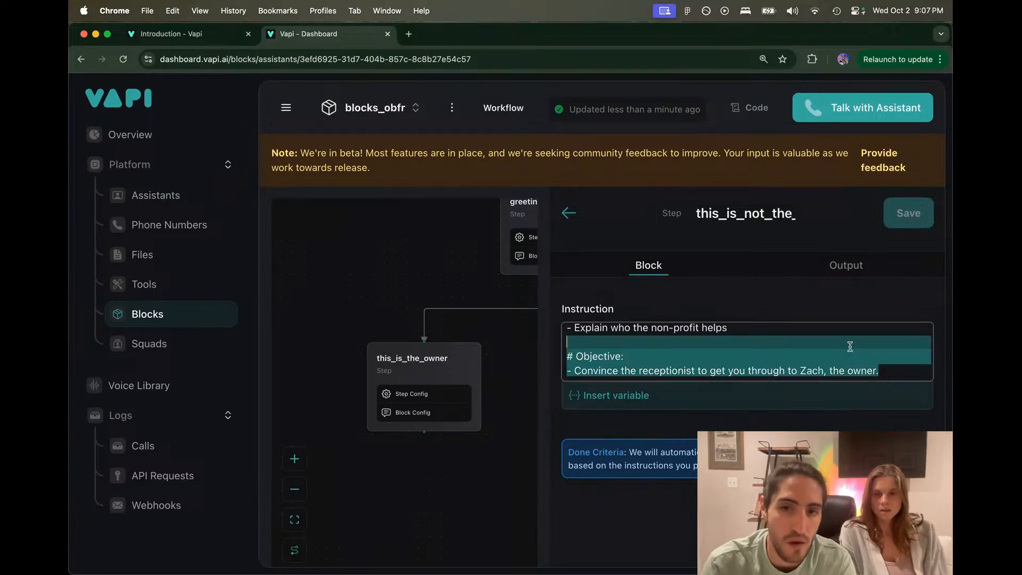
left_click(846, 345)
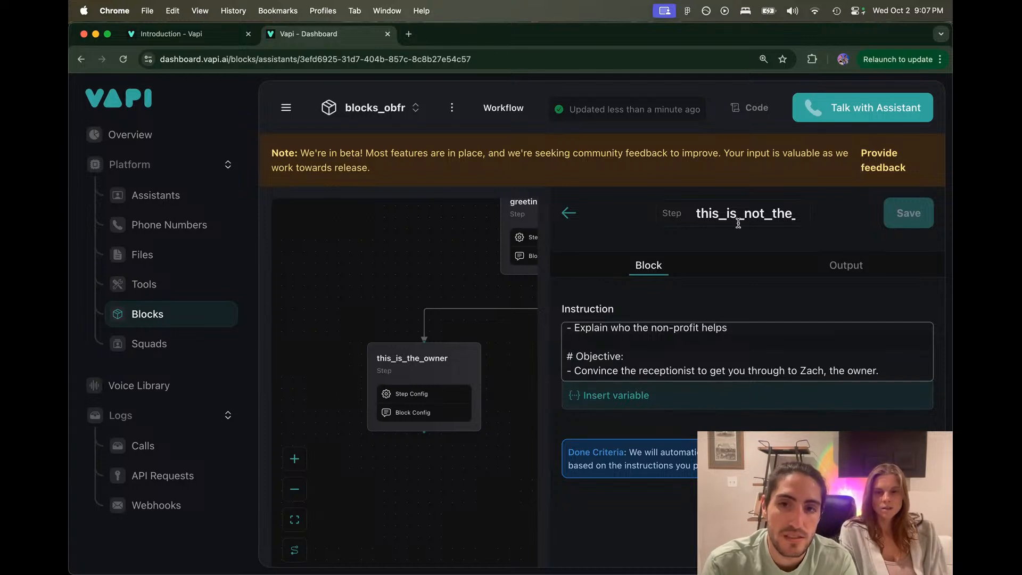
Step: Add a new empty output field row to the not-owner step
left_click(804, 257)
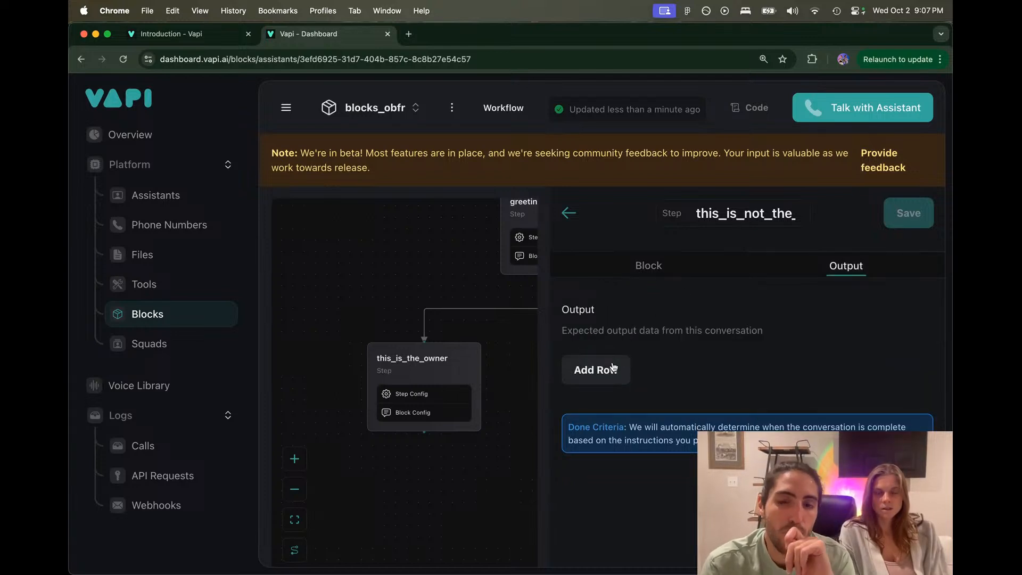
left_click(648, 265)
scroll(655, 348, "up", 3)
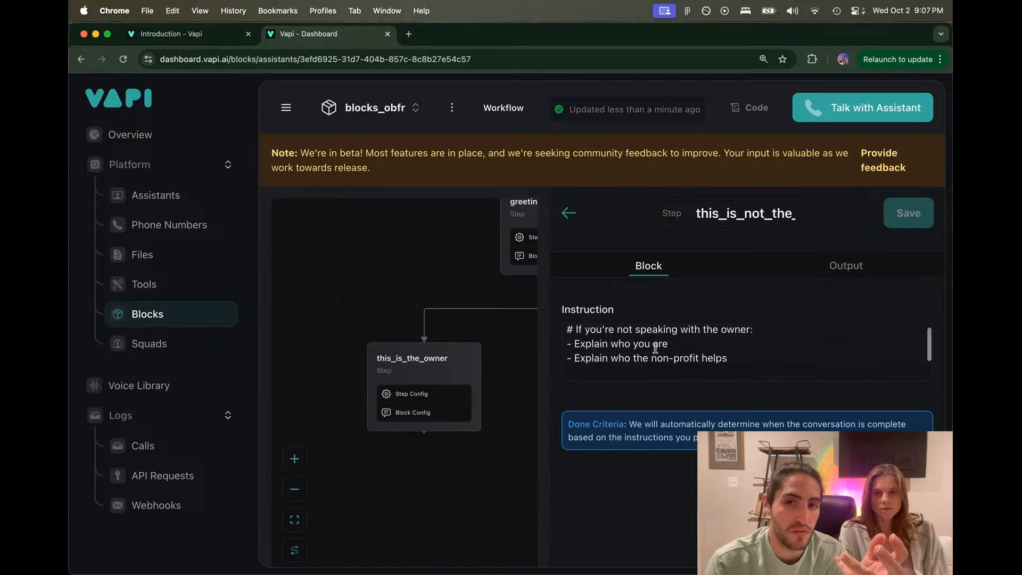
scroll(655, 348, "down", 2)
left_click(819, 253)
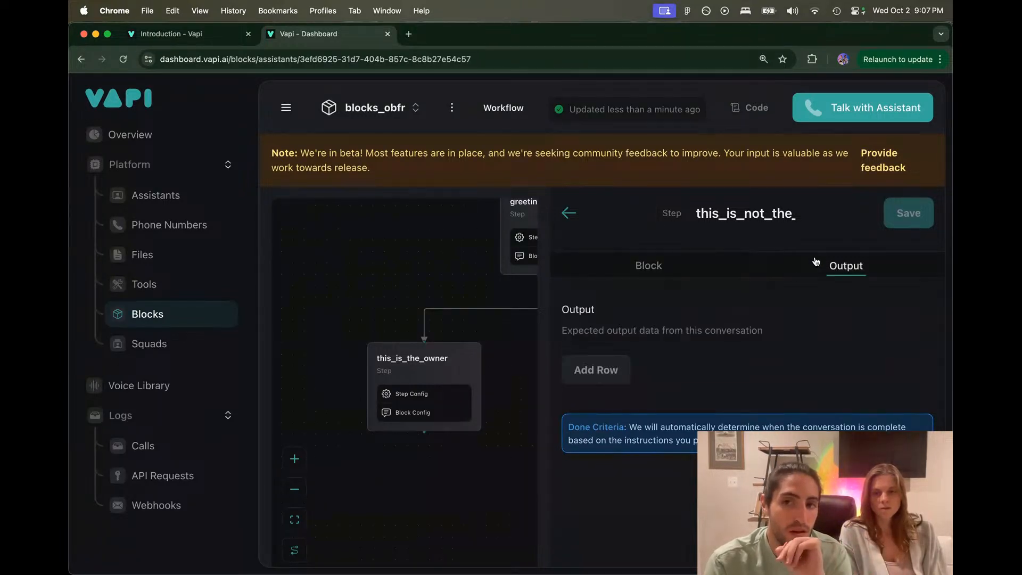
left_click(604, 369)
left_click(611, 395)
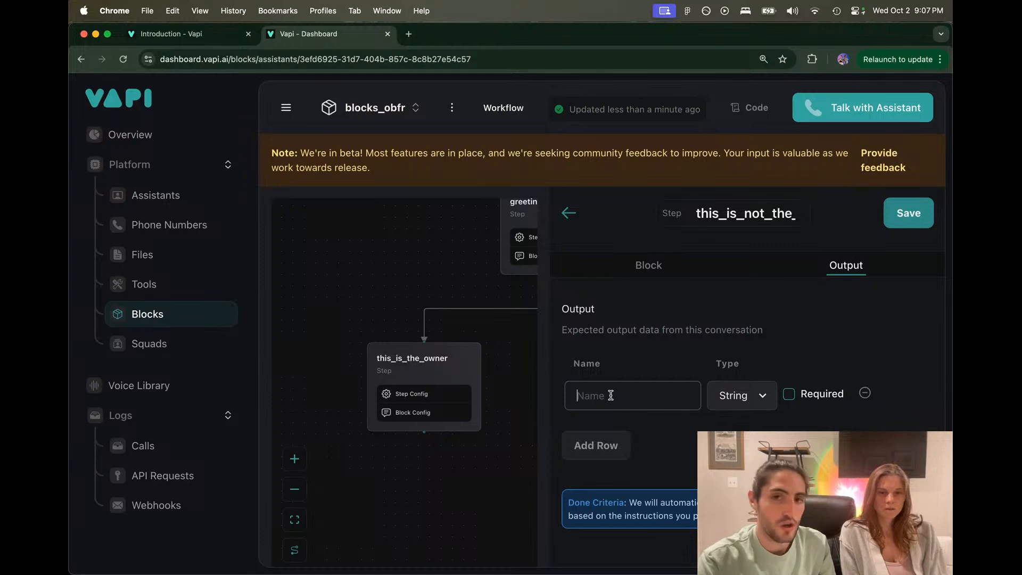
left_click(650, 265)
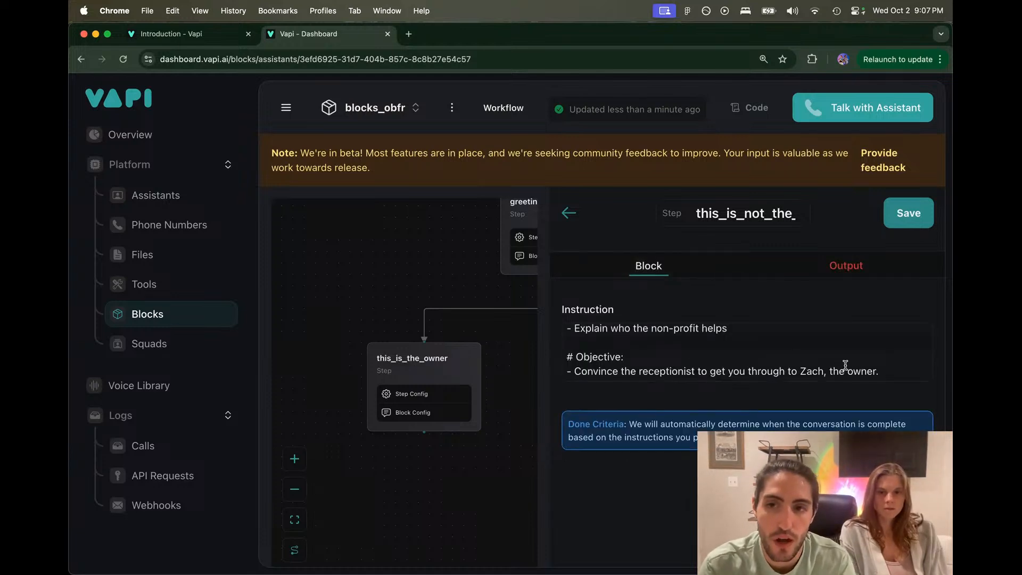
Step: Append the bullet '- Handle any objections and complete the objective.' below the last objective
left_click(880, 371)
key("Return")
type("- Handle any")
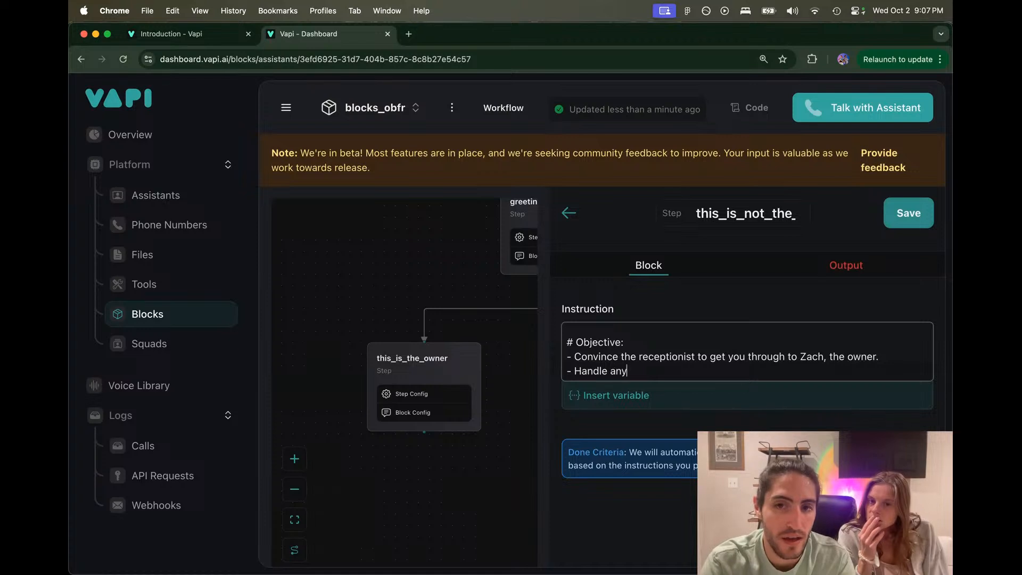
type(" objections gracefully")
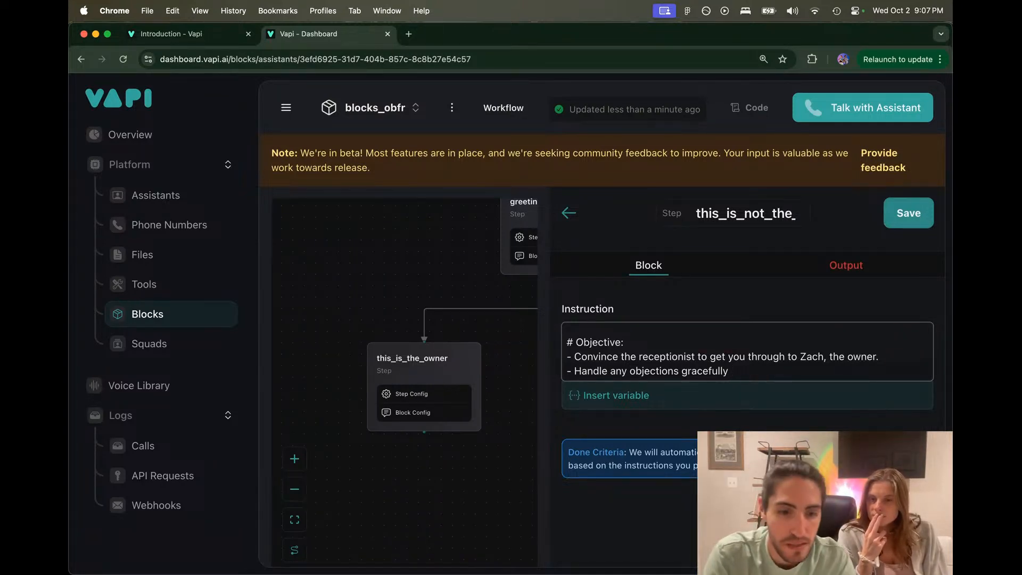
type("and complete")
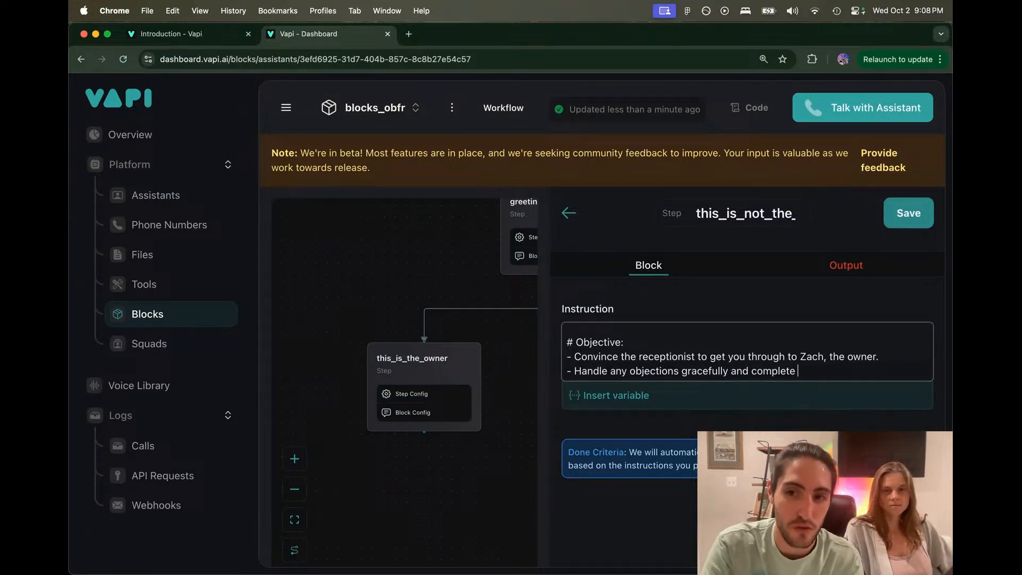
type("the objective.")
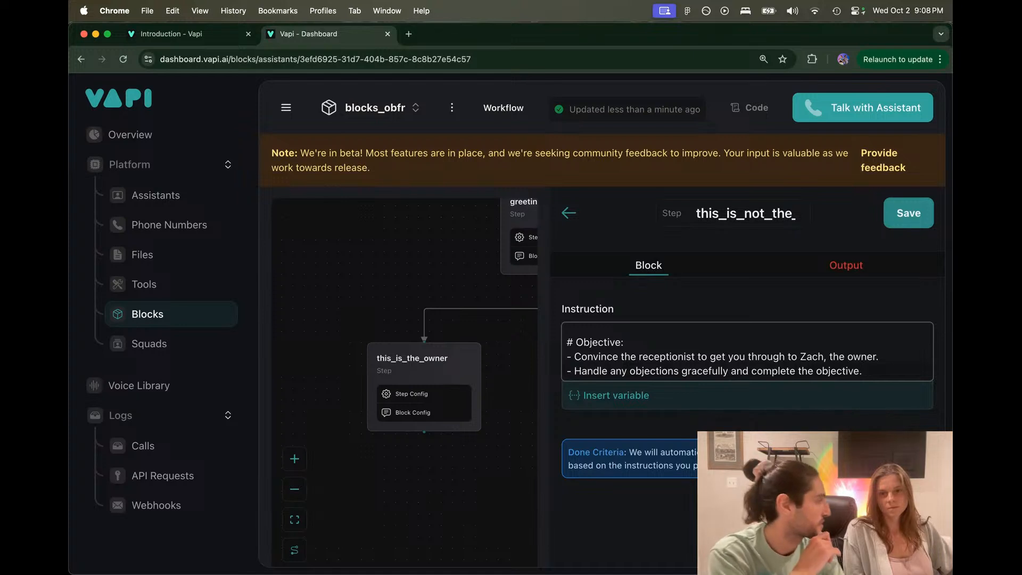
scroll(747, 351, "up", 3)
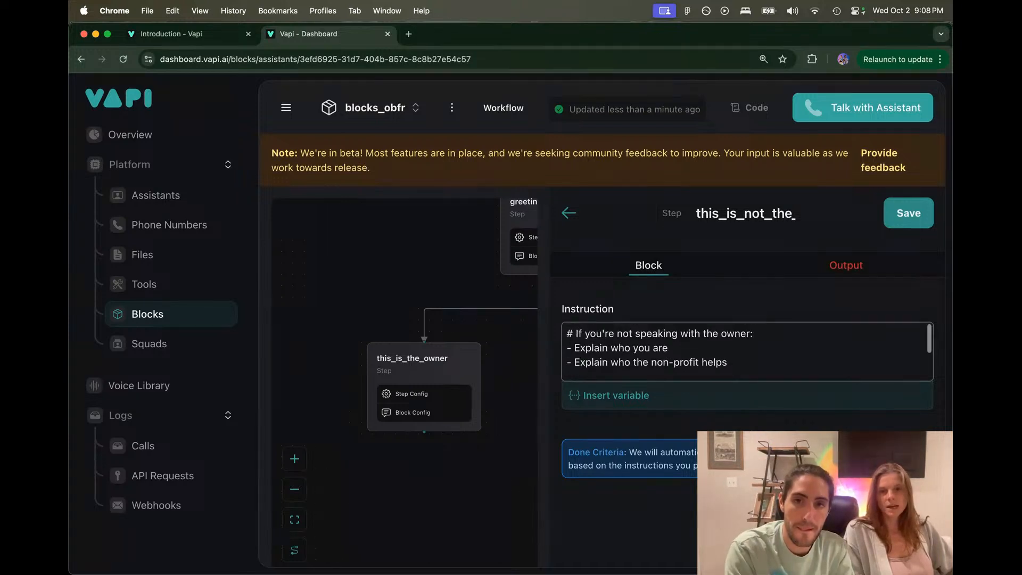
Step: Replace the not-speaking-with-the-owner heading wording with greeting's 'Is this the owner?' variable
scroll(747, 351, "down", 3)
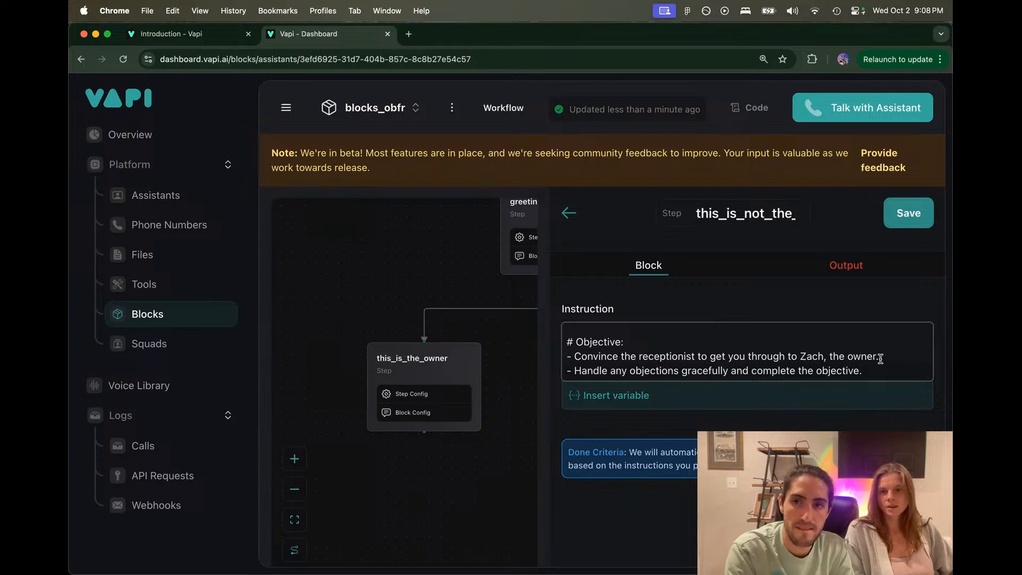
left_click(875, 265)
left_click(682, 274)
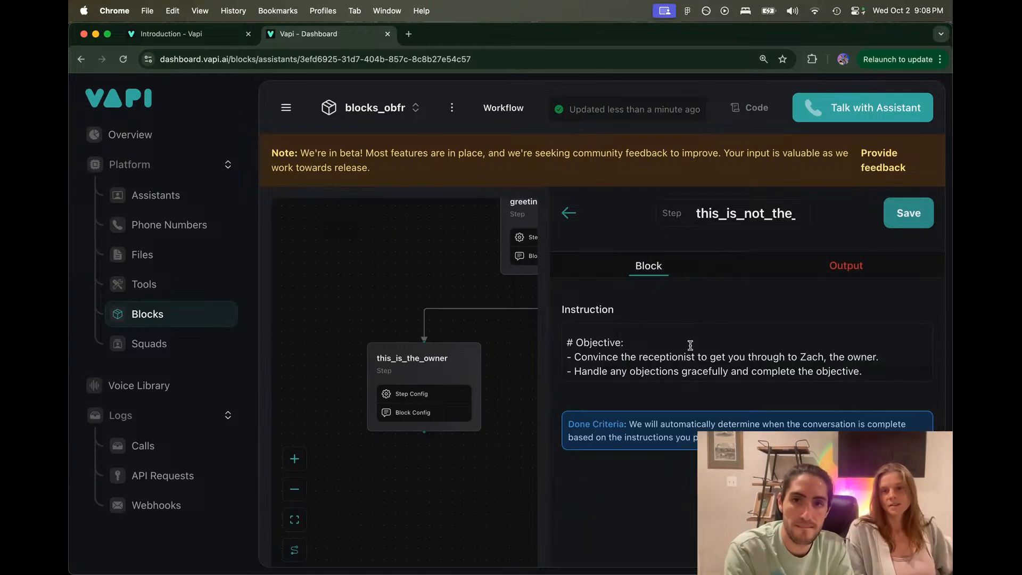
scroll(690, 344, "up", 3)
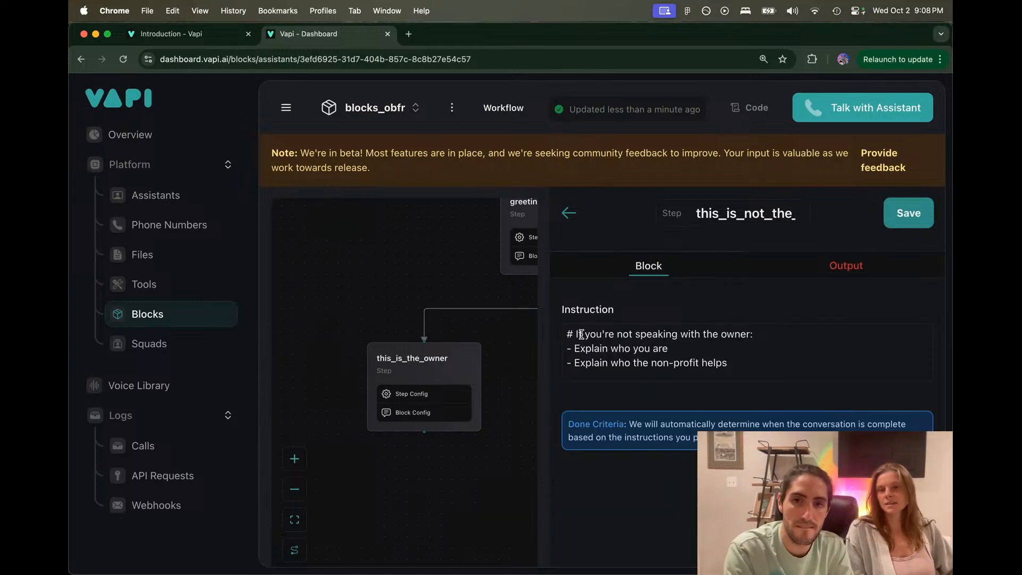
left_click_drag(575, 334, 748, 336)
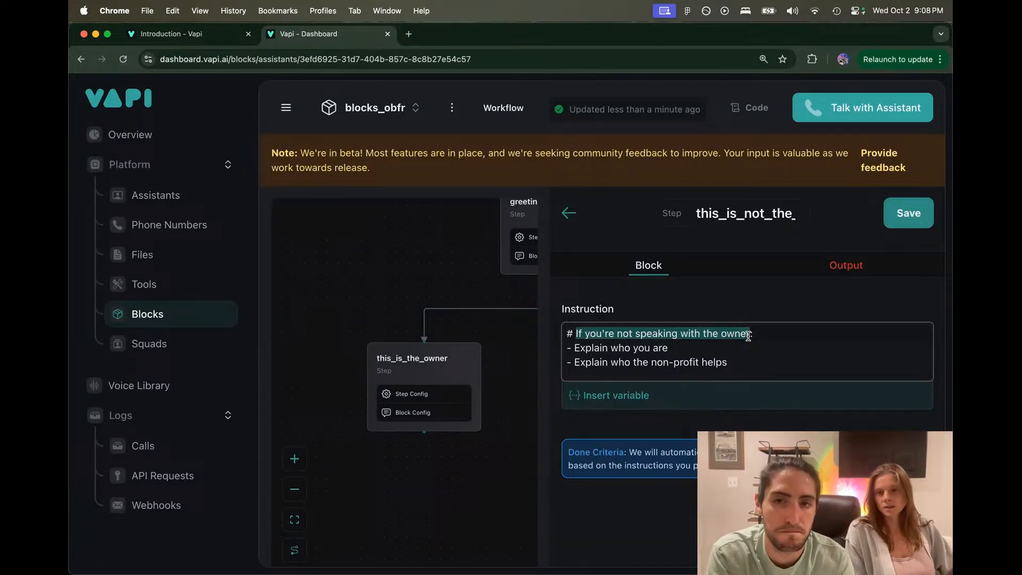
key("BackSpace")
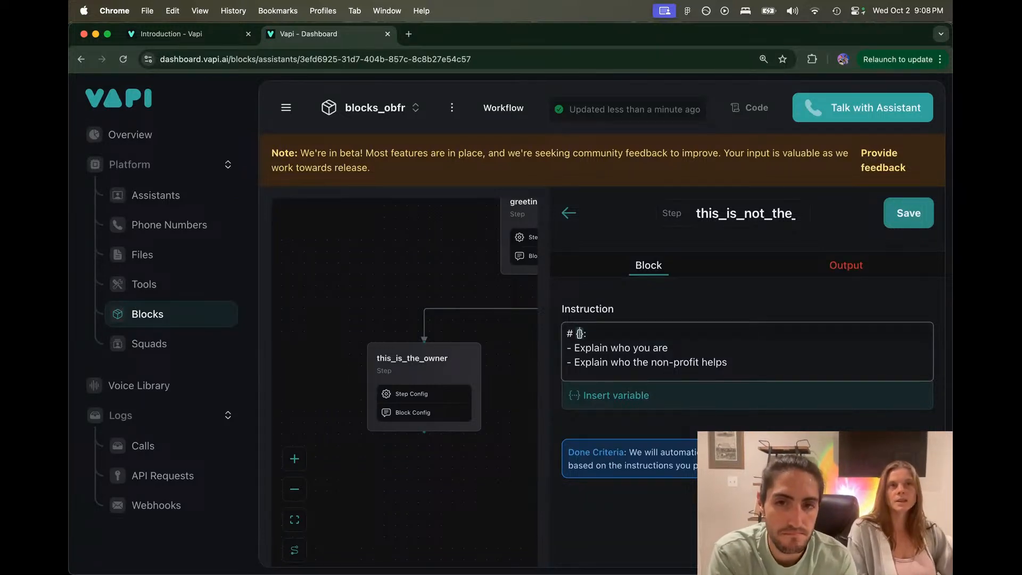
left_click(621, 396)
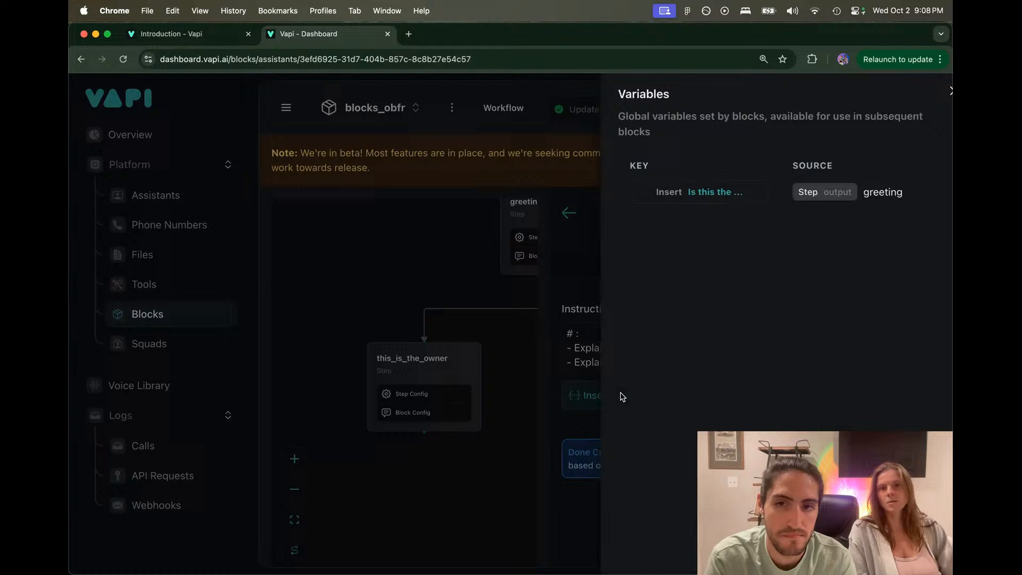
left_click(701, 195)
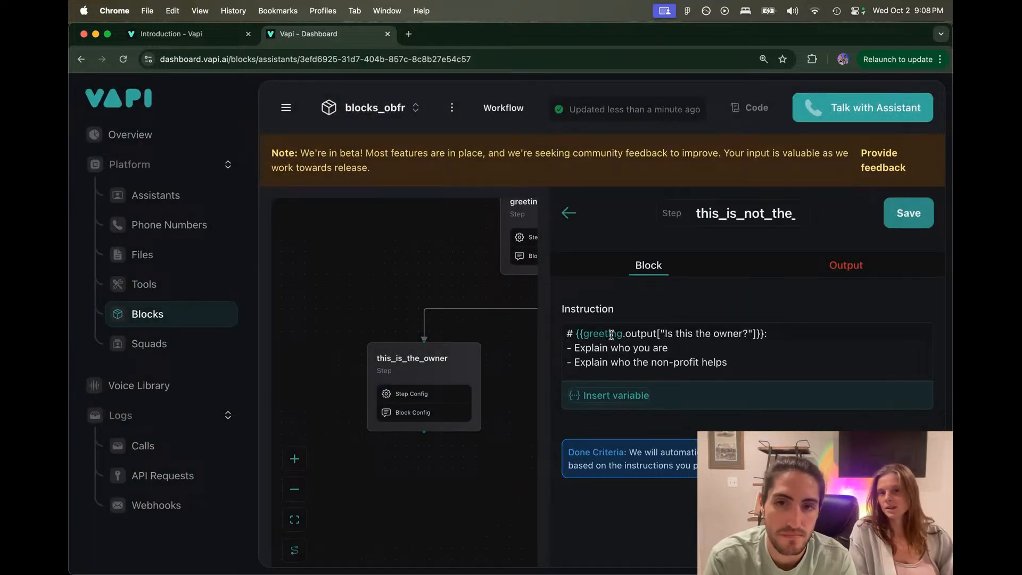
Step: Complete the heading as 'If {{greeting.output["Is this the owner?"]}} = "false"'
left_click(760, 334)
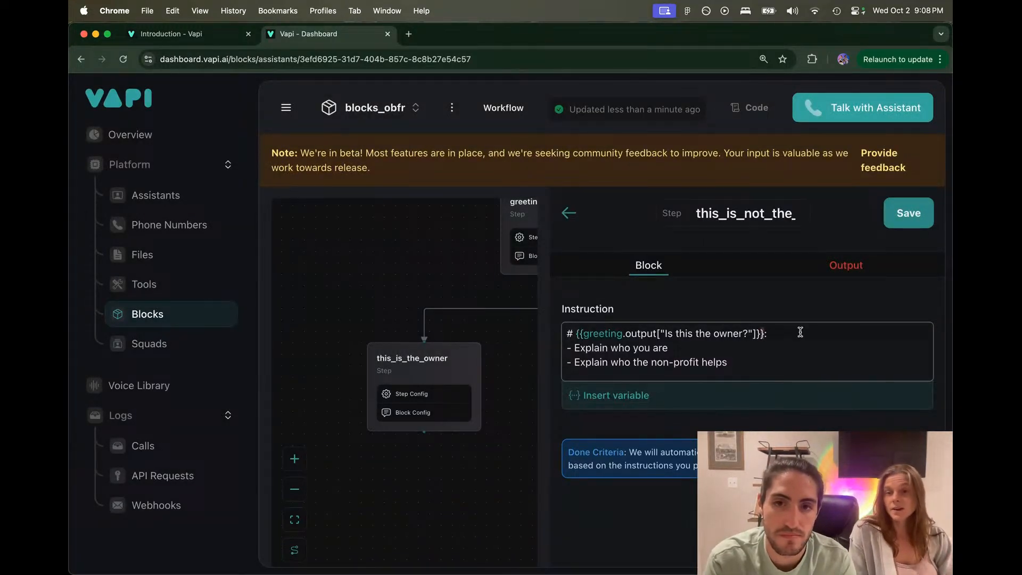
type("=")
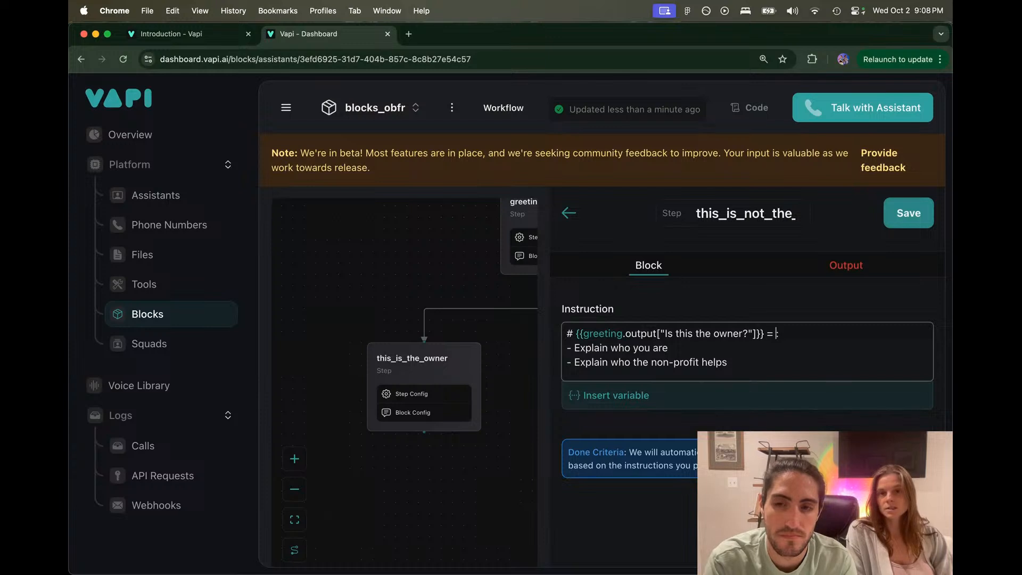
type(" \"fas")
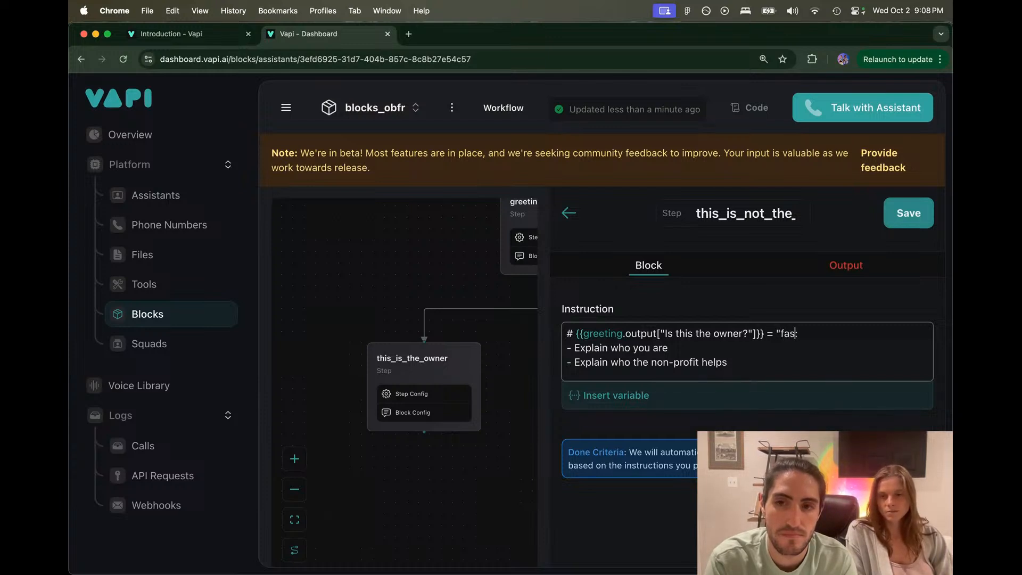
key("BackSpace")
type("lse\"")
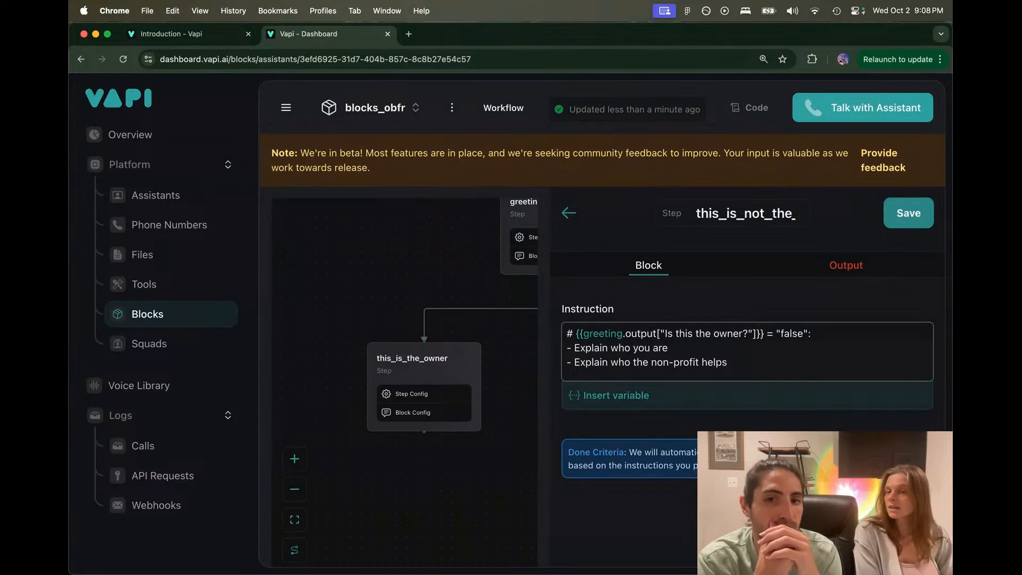
key("super+Left")
key("Right")
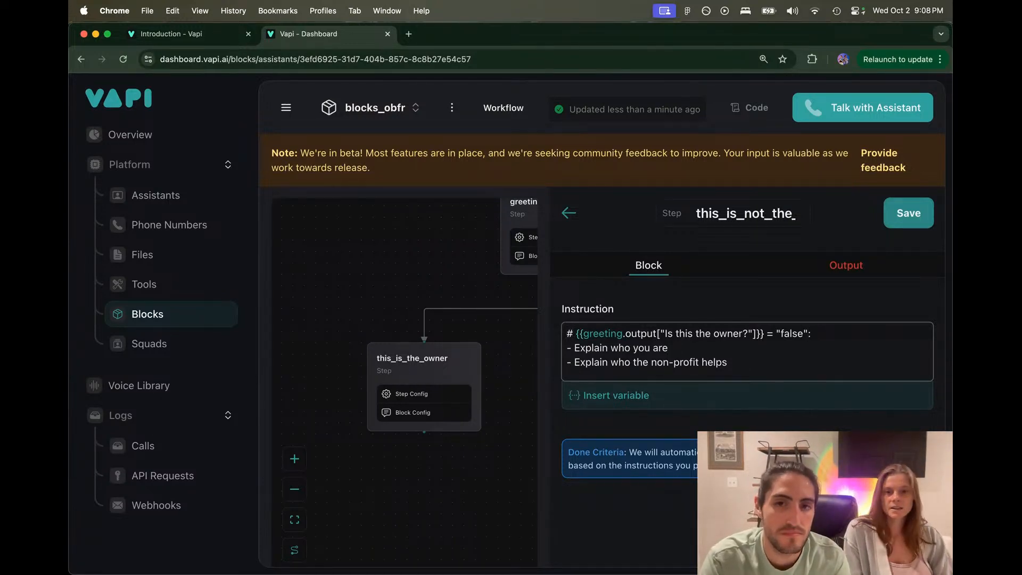
type("If")
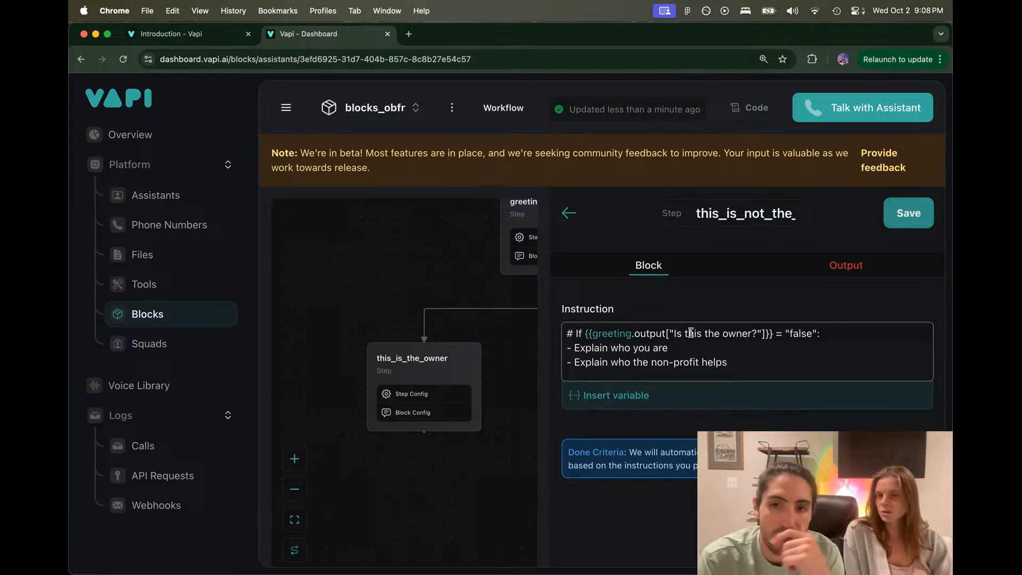
scroll(692, 343, "down", 1)
scroll(692, 352, "up", 1)
left_click(693, 351)
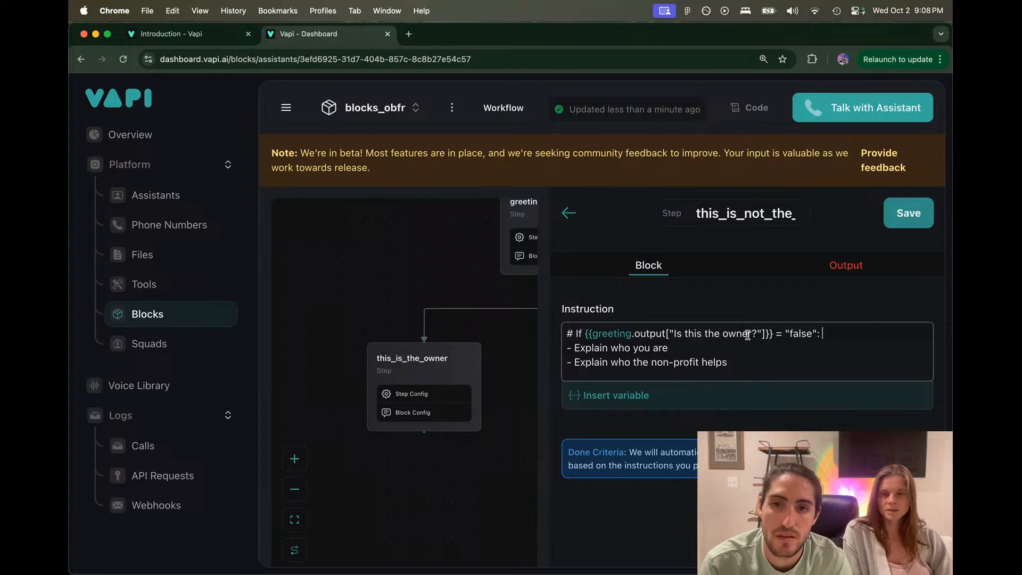
left_click(851, 266)
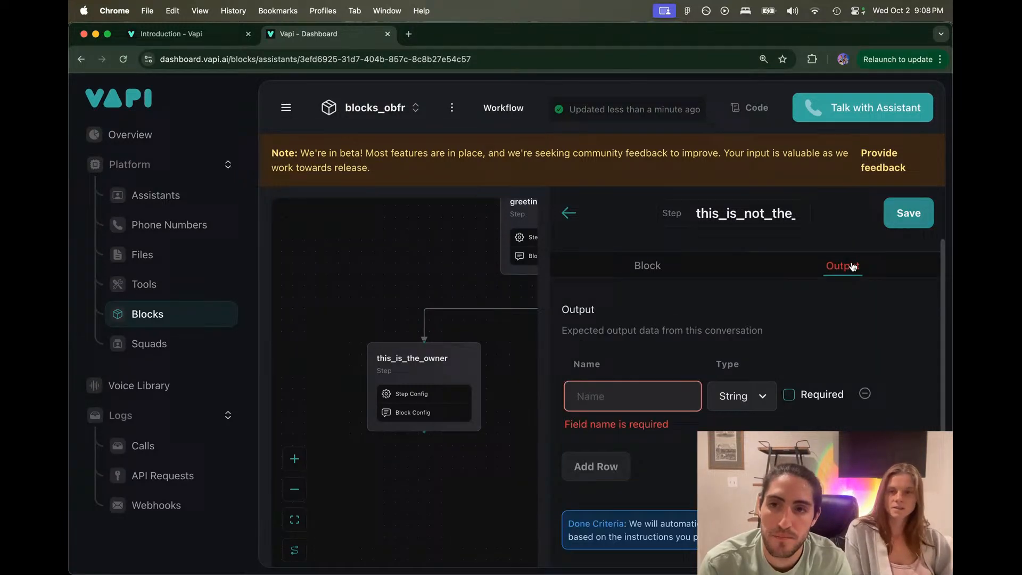
Step: Add a Number output named Better_phone_number, plus an empty second output row
left_click(661, 394)
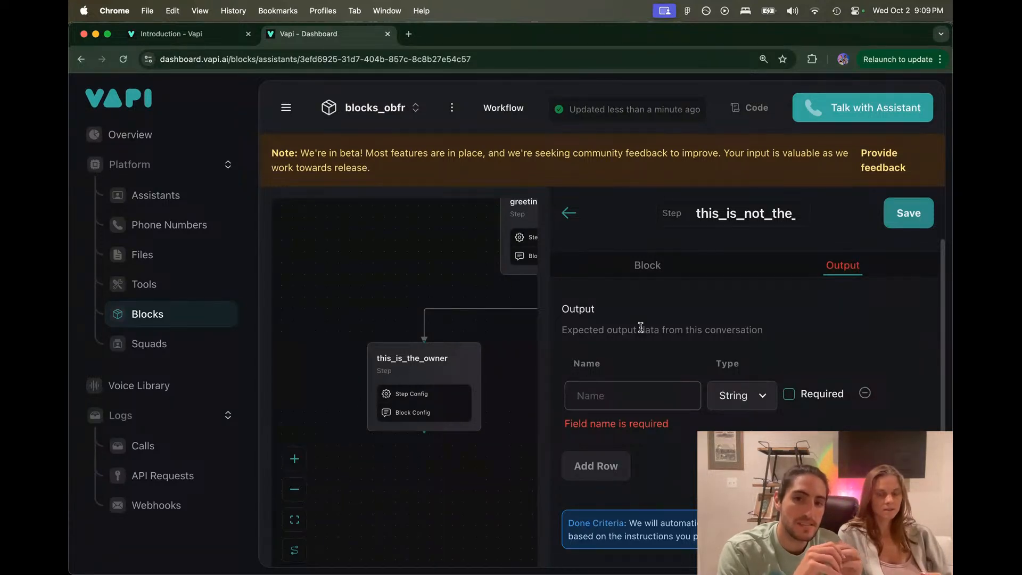
type("Better ")
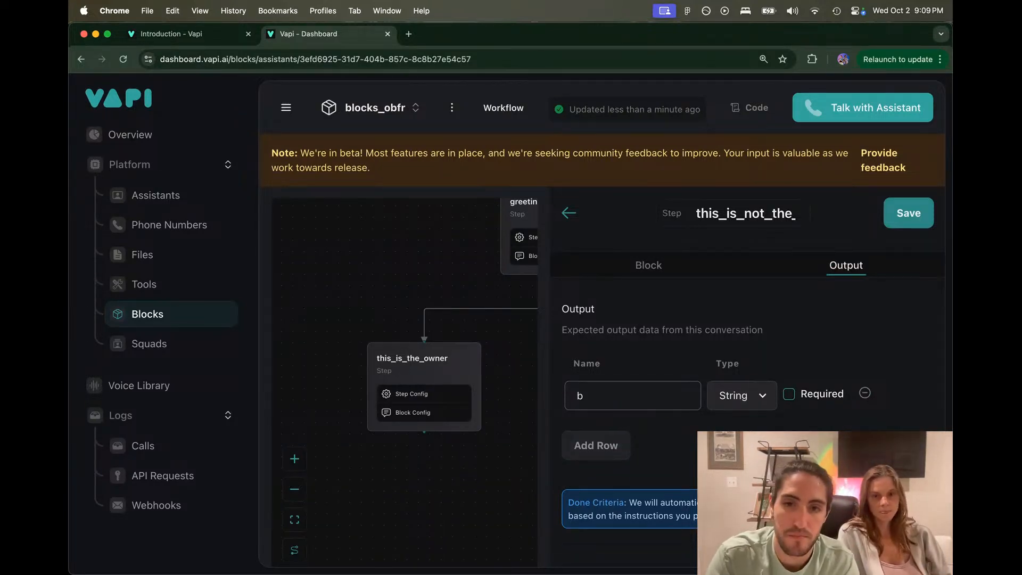
type("phone number")
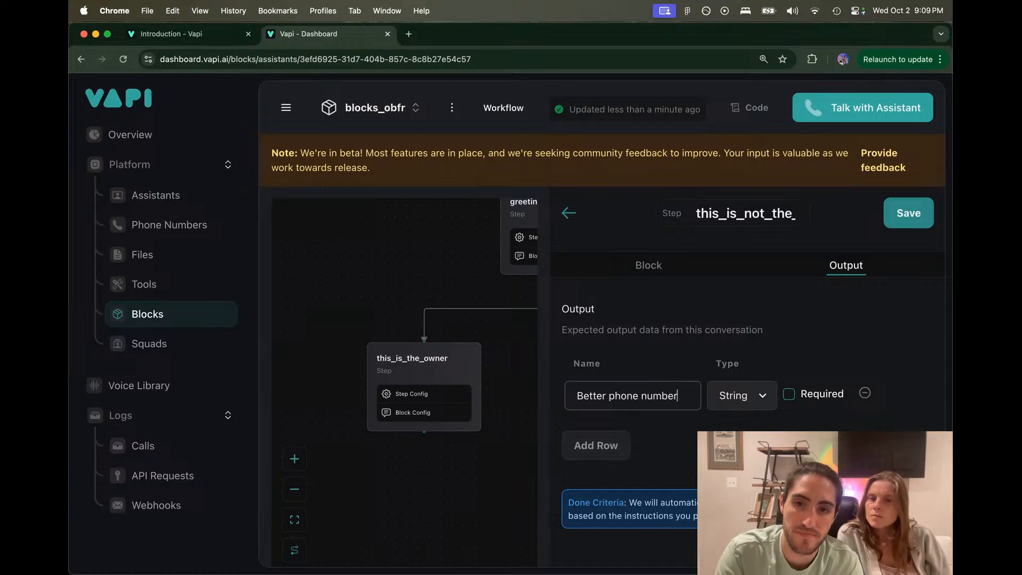
key("Left")
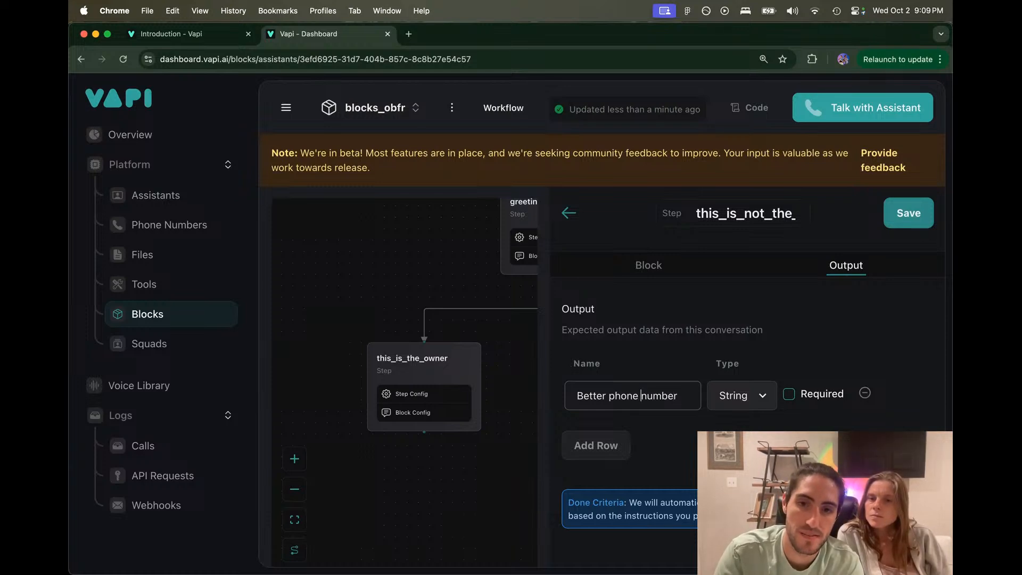
key("BackSpace")
type("_")
key("Left")
key("Left")
key("Left")
key("Left")
key("Left")
key("Left")
key("BackSpace")
type("_")
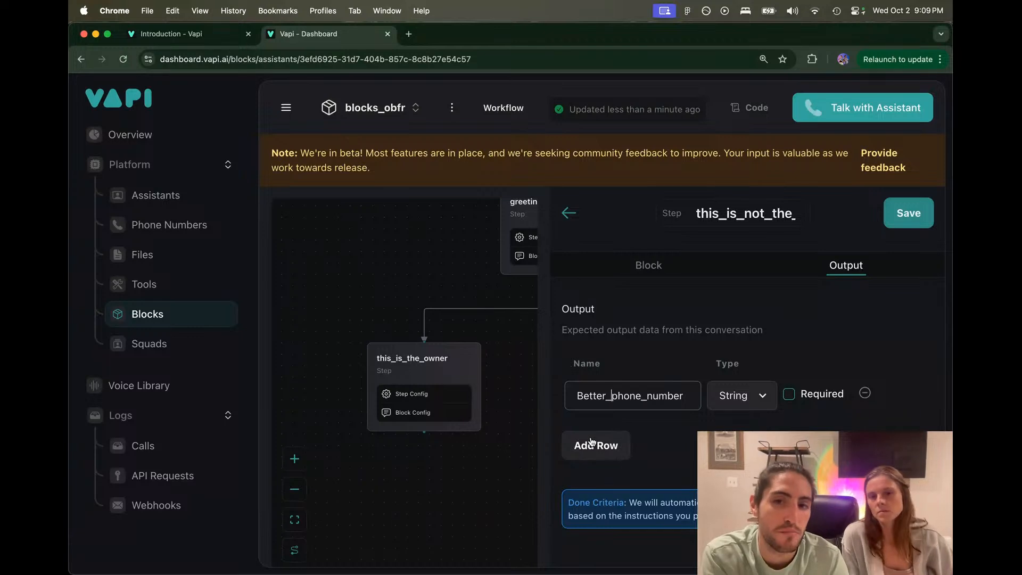
left_click(760, 395)
left_click(670, 429)
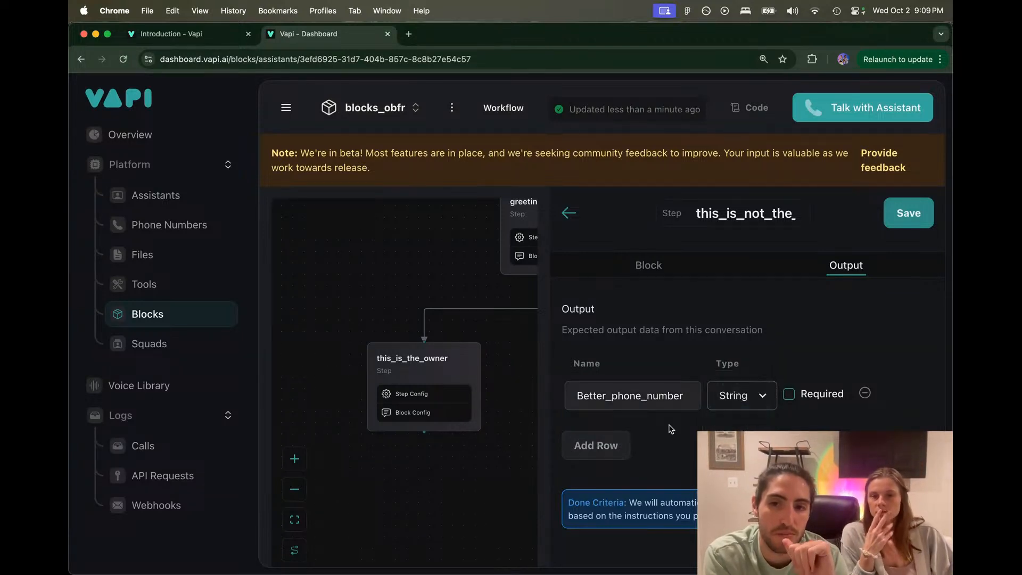
left_click(611, 445)
left_click(648, 437)
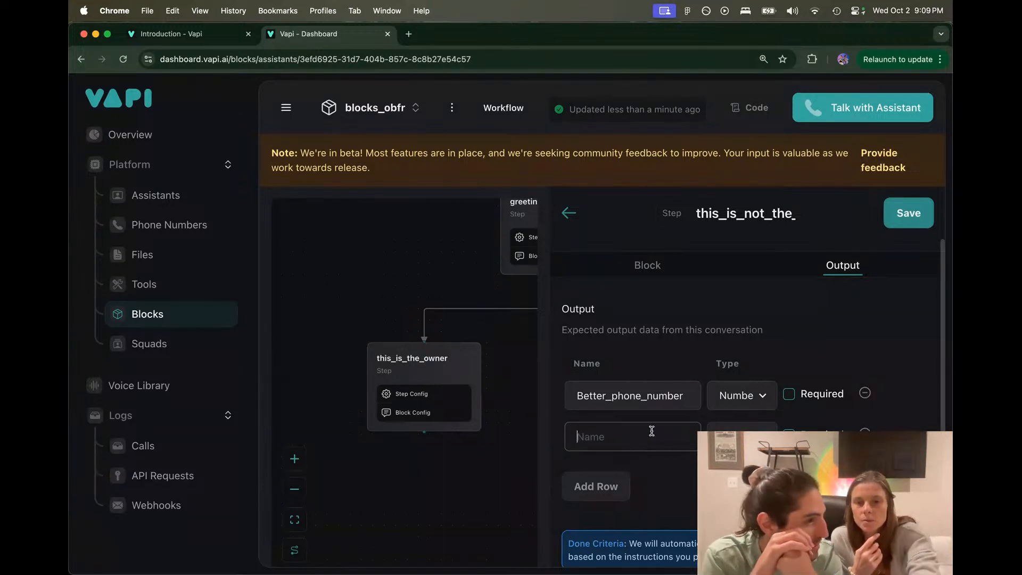
left_click(677, 260)
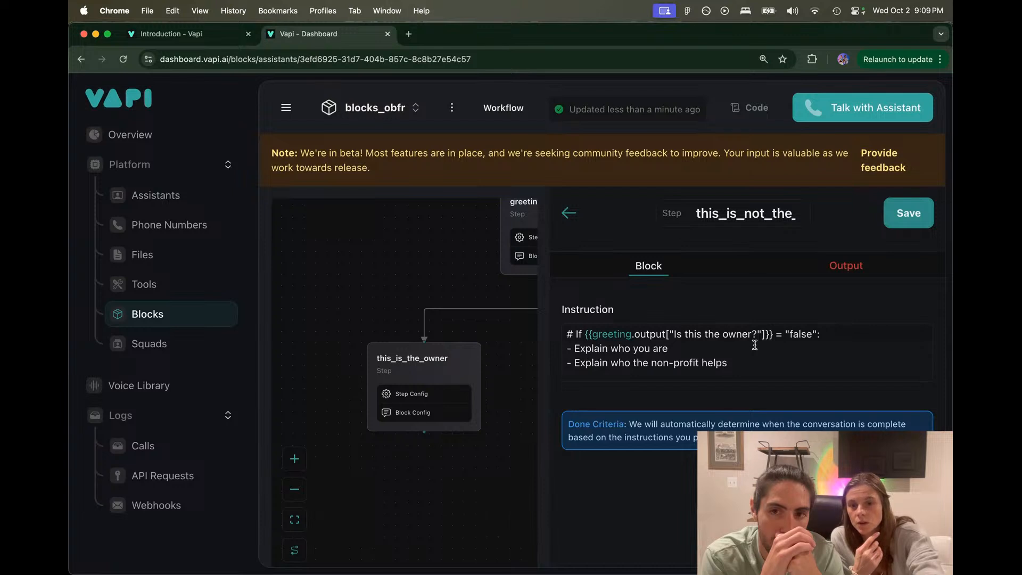
Step: Change the not-owner condition's = to == so it compares with "false"
scroll(701, 372, "up", 3)
scroll(713, 357, "down", 3)
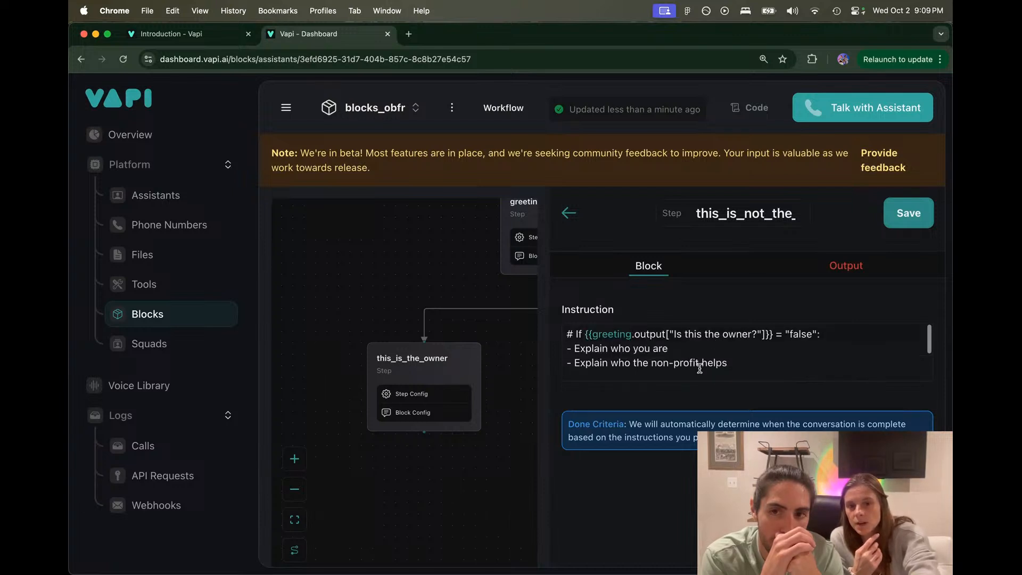
left_click(783, 330)
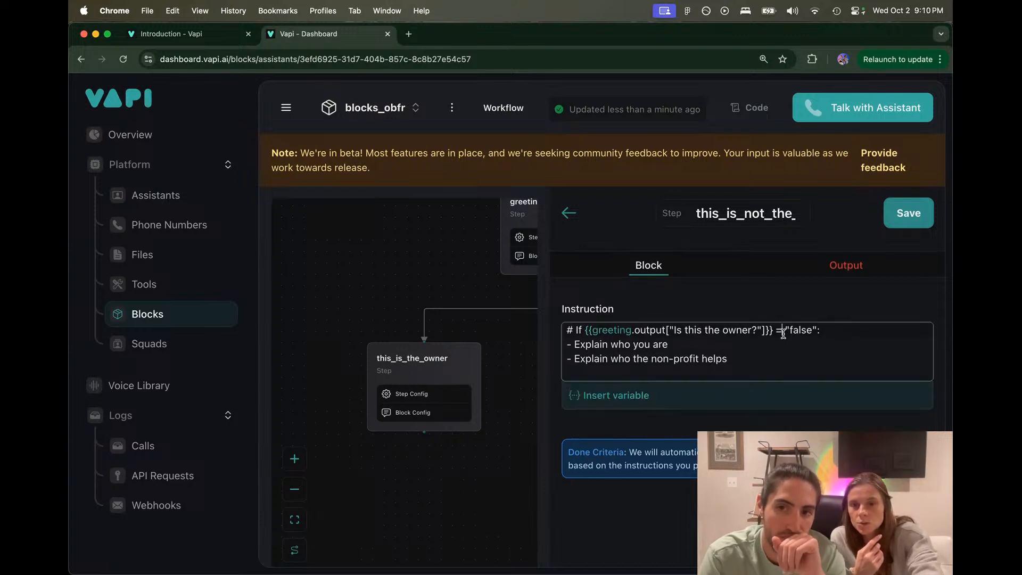
type("=")
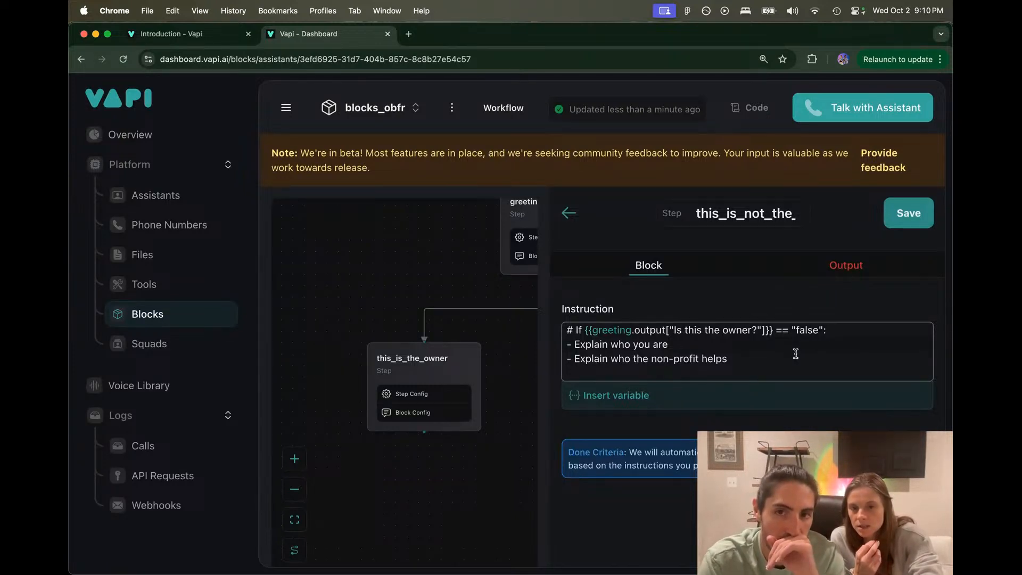
Step: Complete the step name as this_is_not_the_owner
scroll(796, 354, "up", 3)
left_click_drag(573, 341, 907, 375)
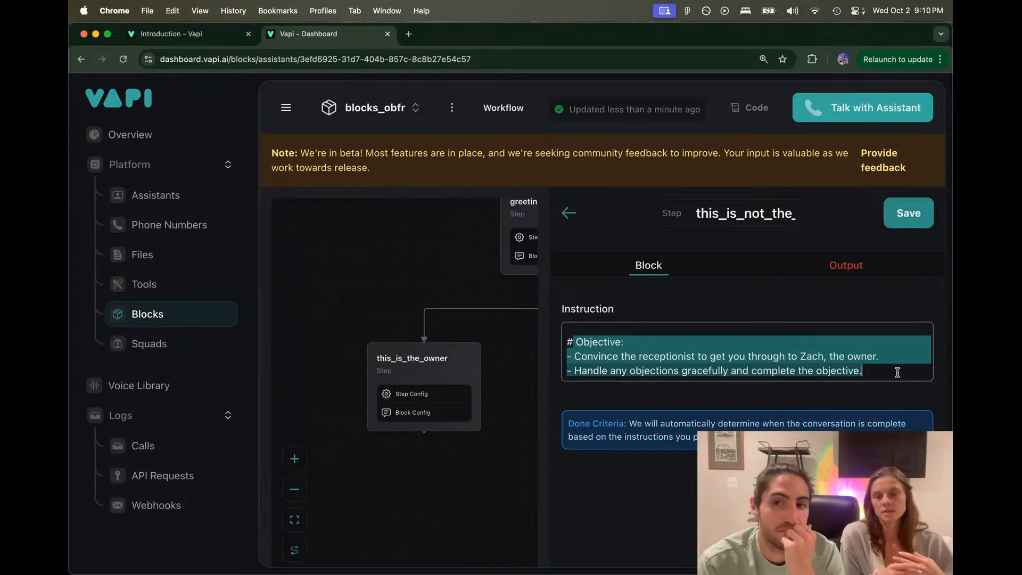
left_click(897, 372)
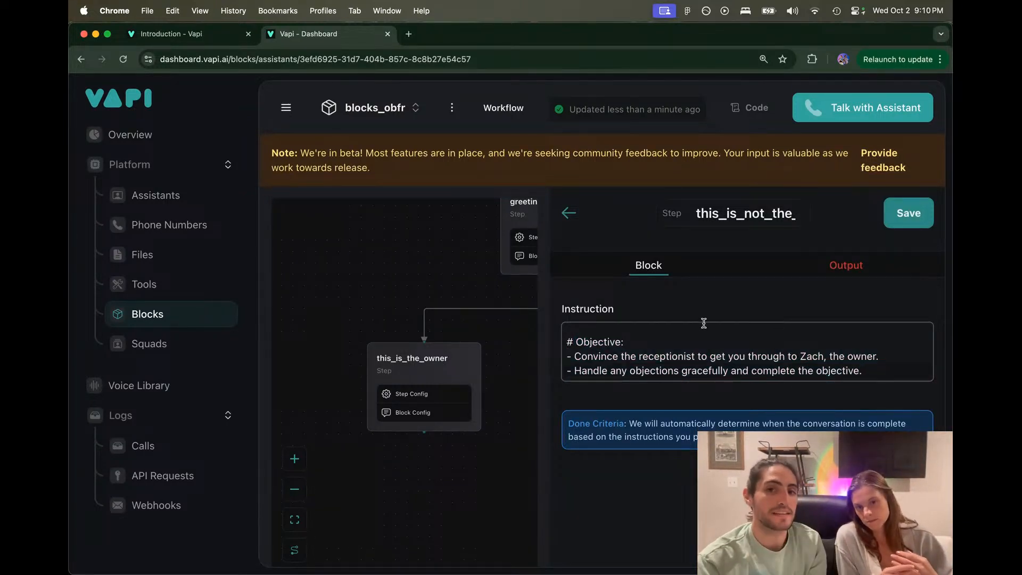
left_click_drag(704, 325, 908, 372)
left_click(908, 372)
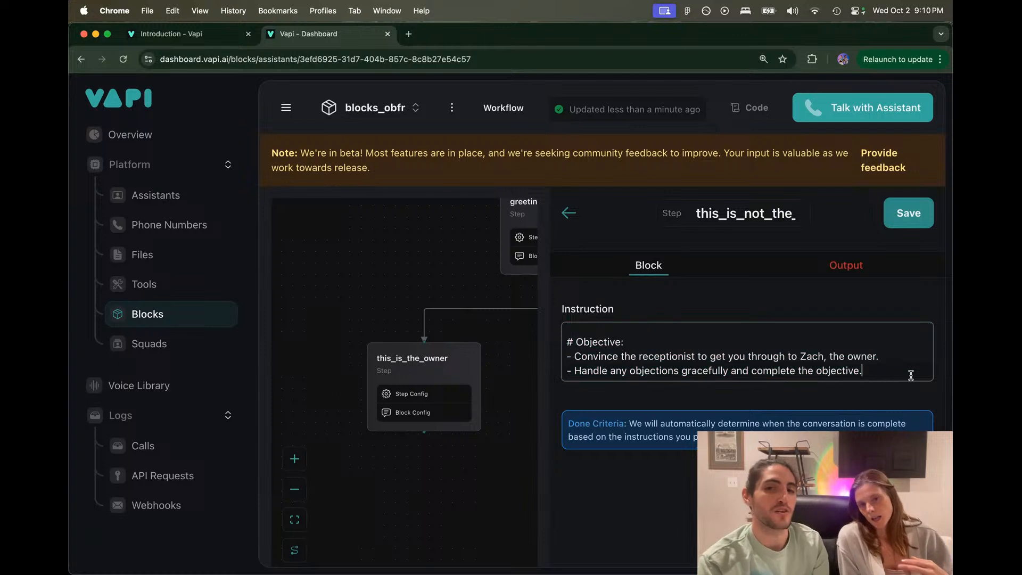
left_click_drag(894, 356, 894, 344)
left_click(894, 347)
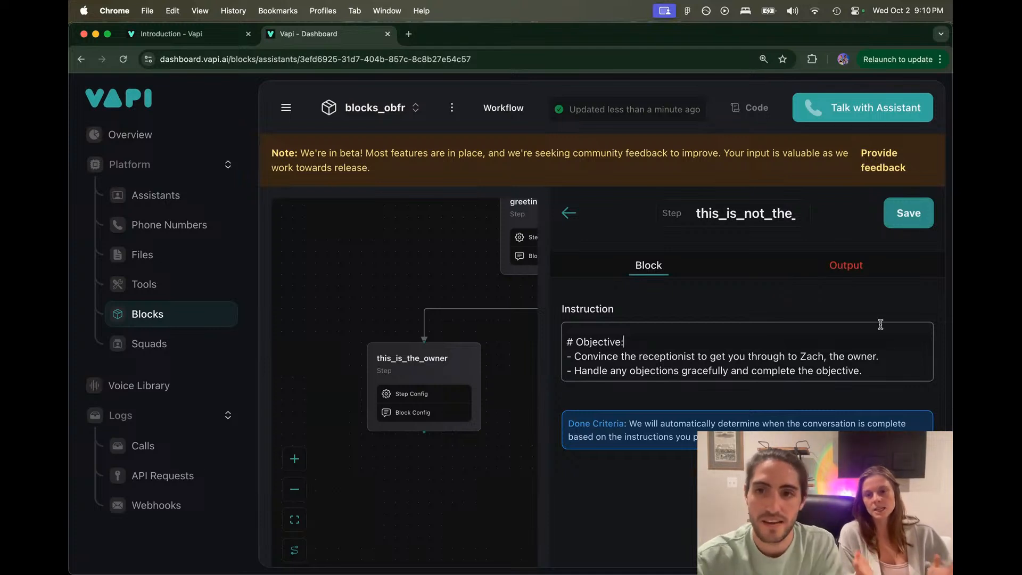
type("owner")
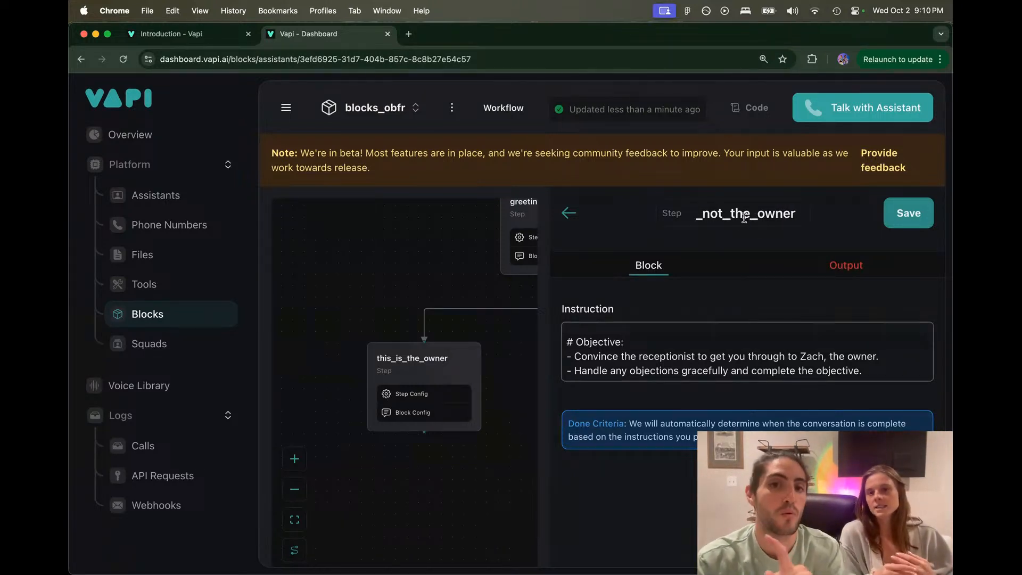
left_click(908, 223)
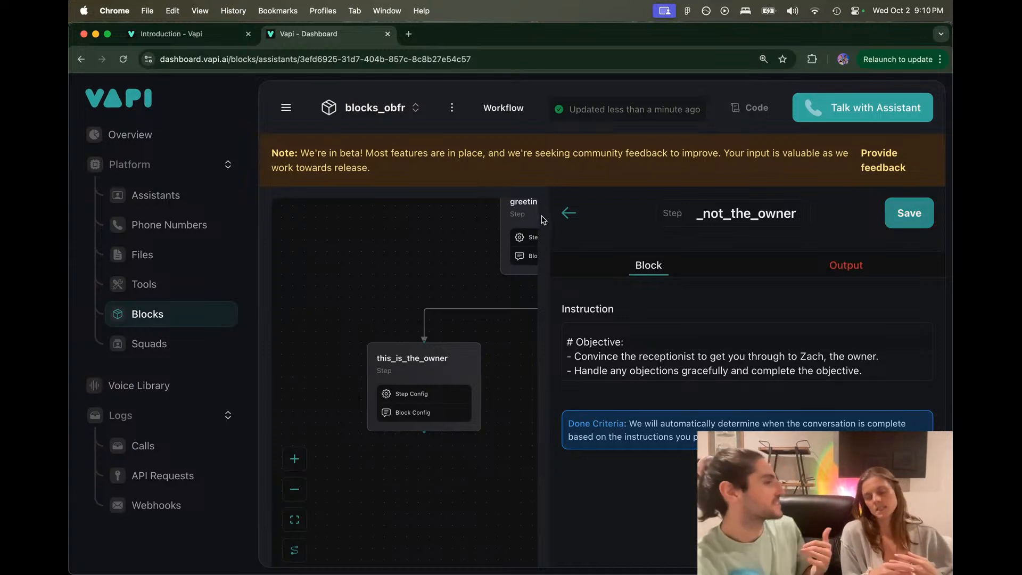
Step: Check the completed step name and the Objective text in the instruction
scroll(680, 349, "up", 3)
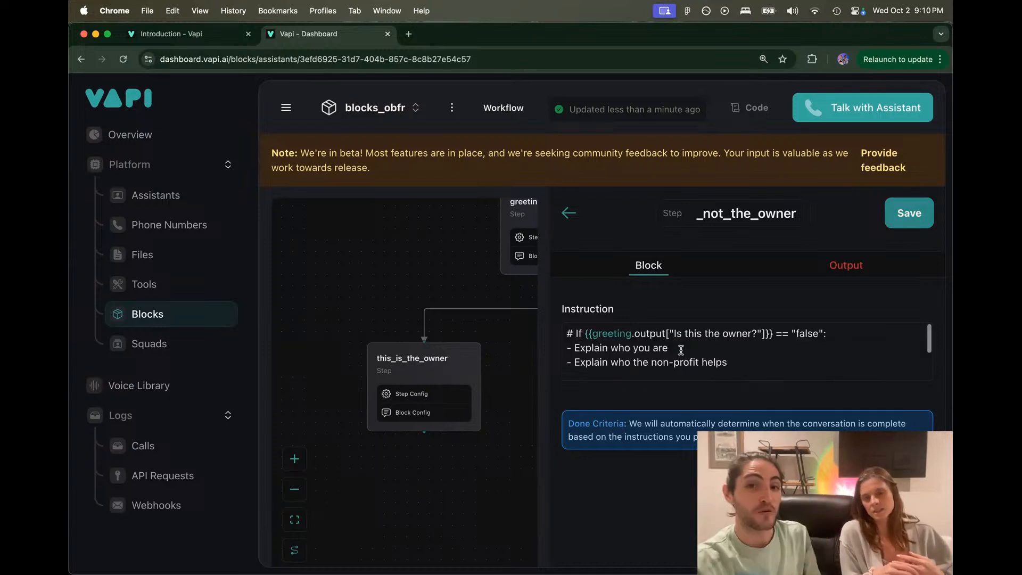
scroll(681, 350, "down", 3)
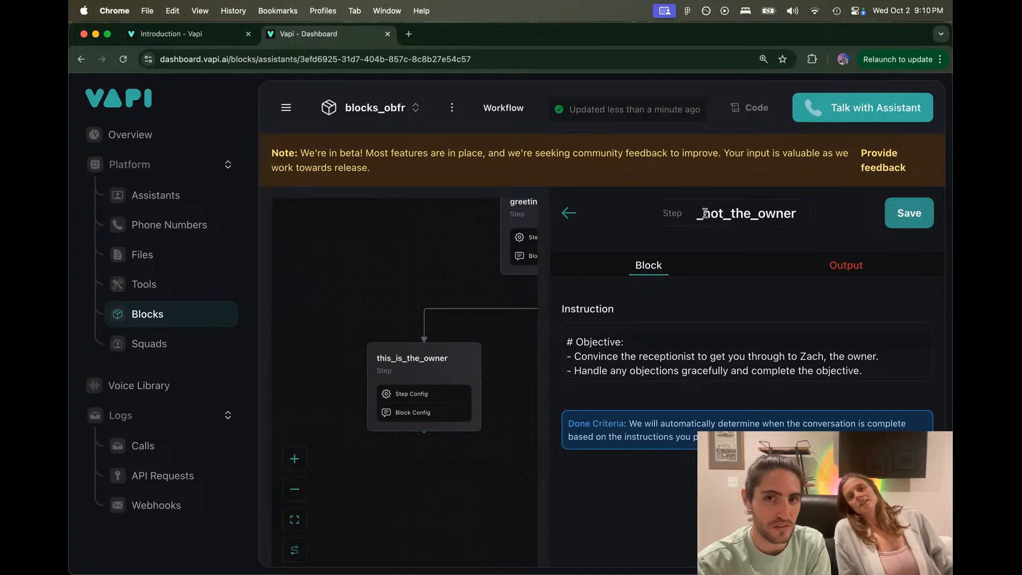
left_click_drag(705, 213, 827, 219)
scroll(779, 215, "left", 2)
scroll(779, 215, "right", 2)
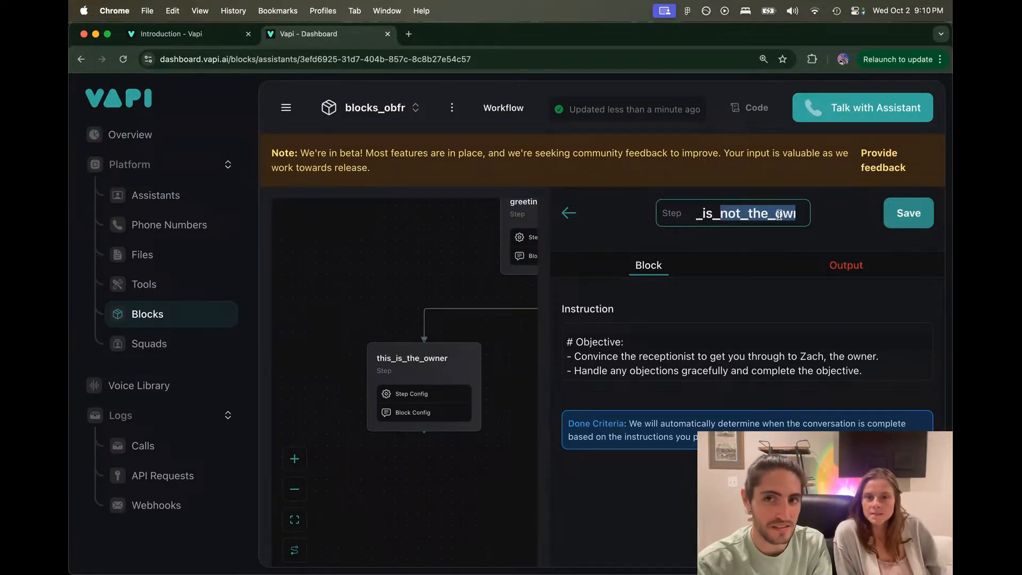
left_click_drag(713, 216, 782, 214)
right_click(493, 346)
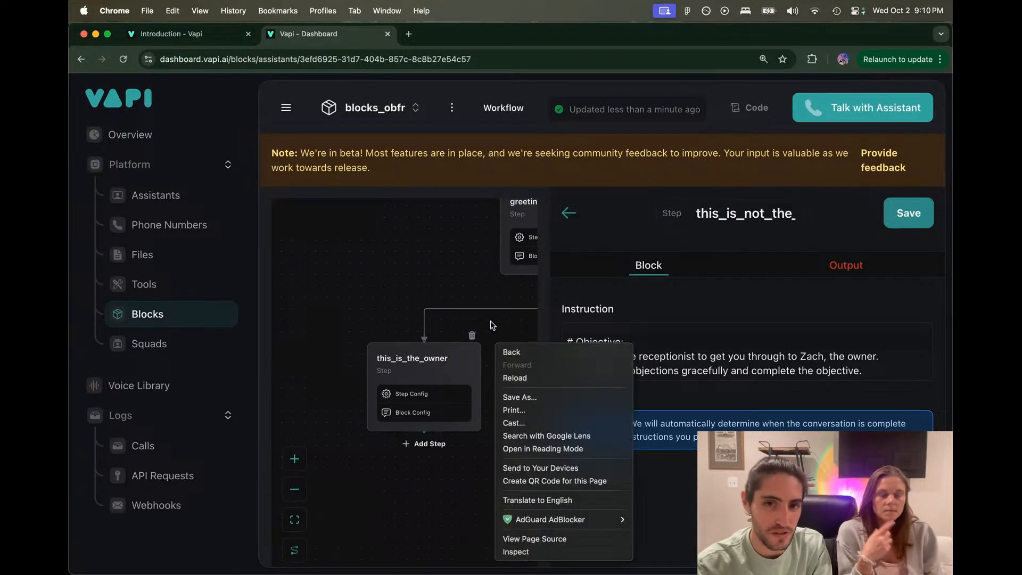
left_click(507, 323)
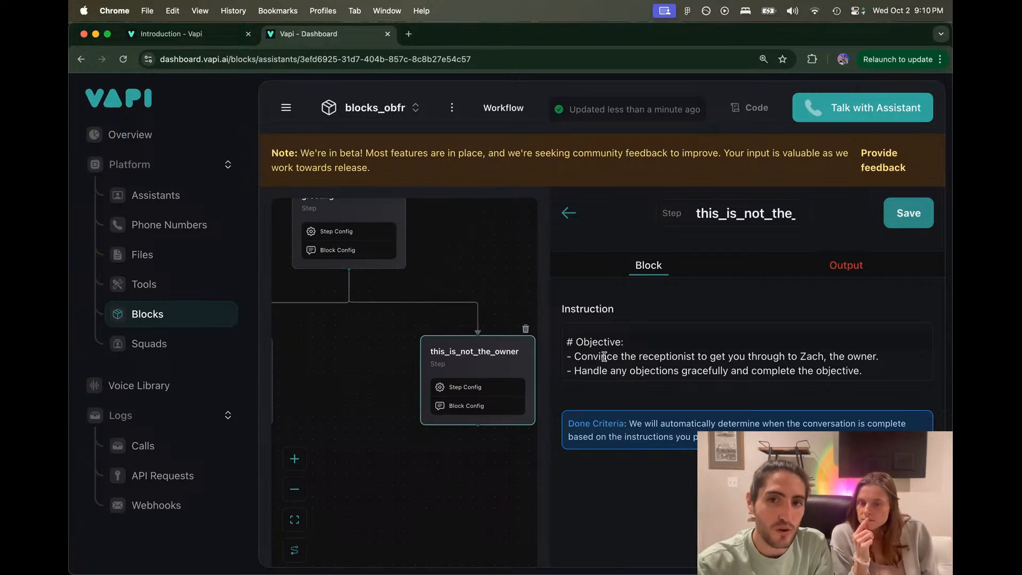
left_click_drag(576, 342, 885, 365)
left_click(885, 365)
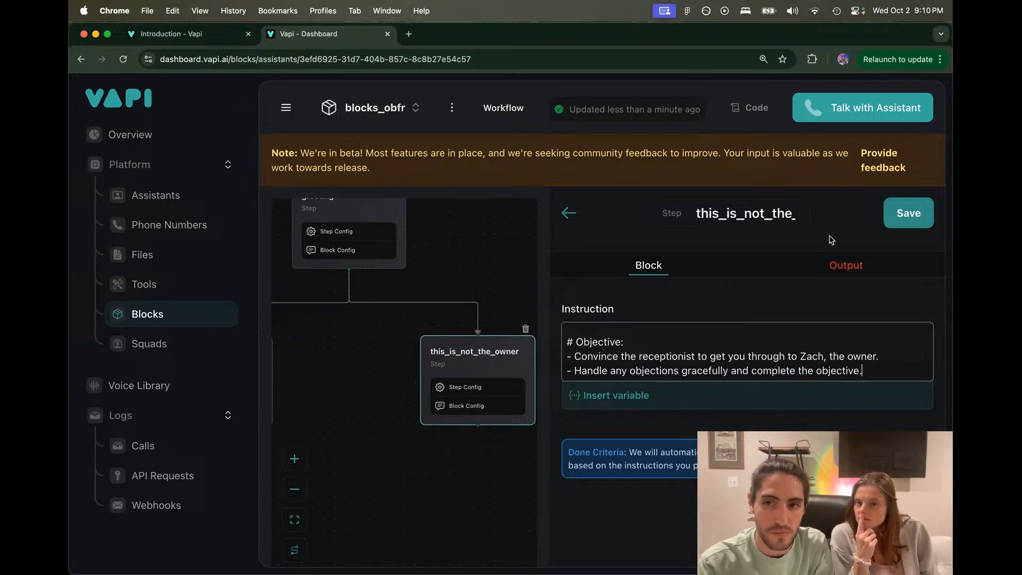
Step: Name the second not-owner output Better_time_to_call and save the this_is_not_the_owner step
left_click(829, 265)
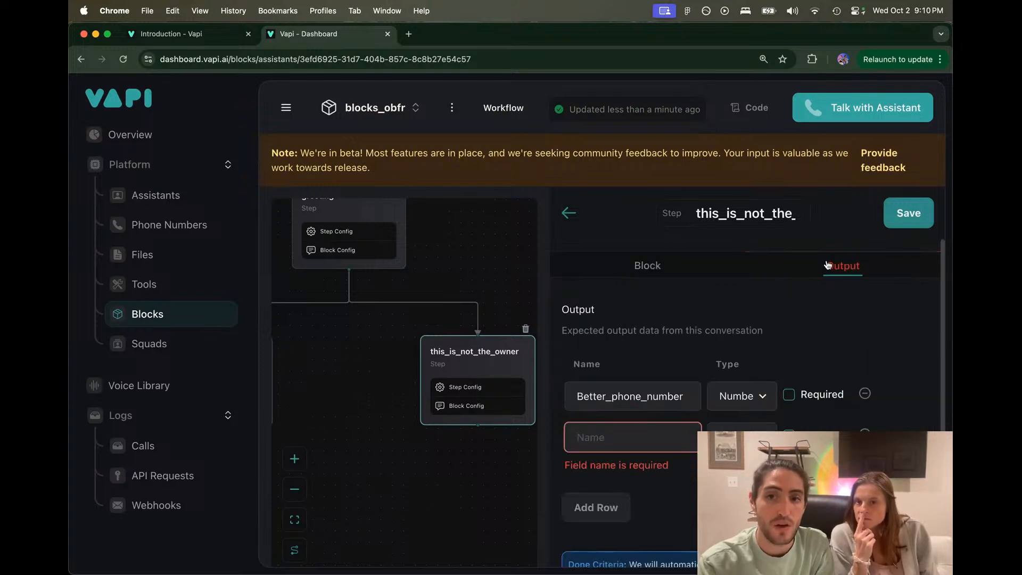
left_click(643, 430)
type("Be")
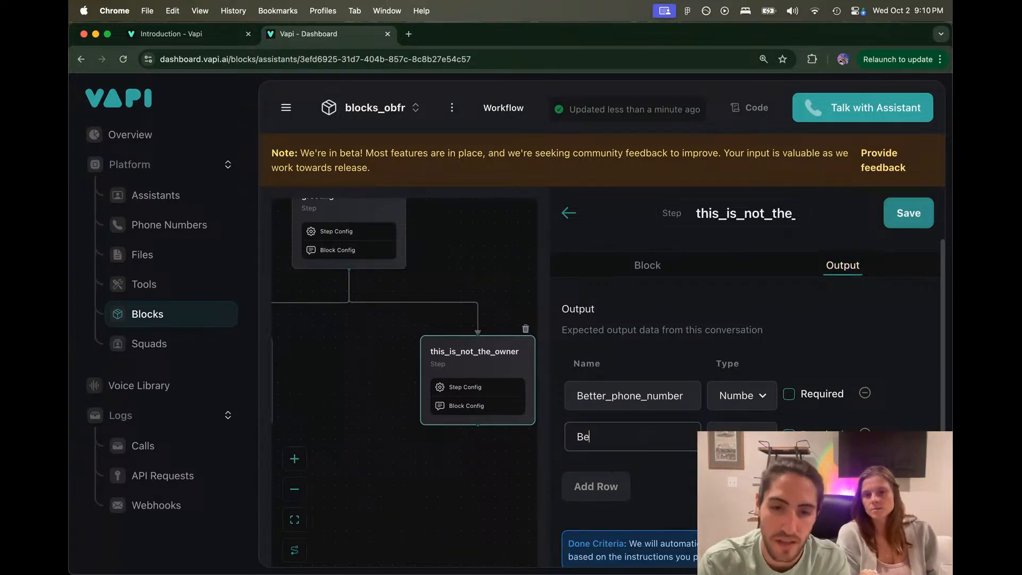
type("tter_time_")
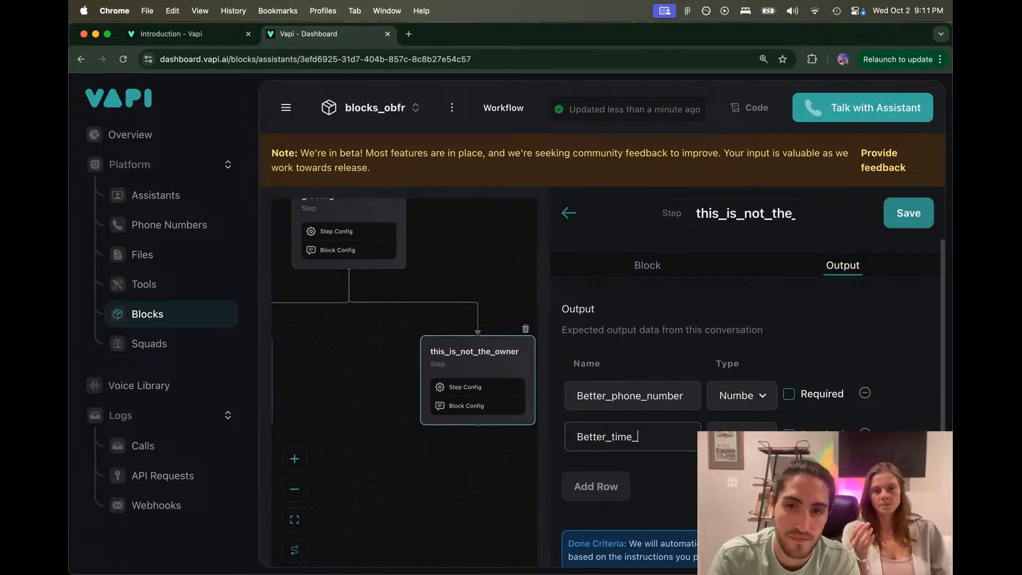
type("to_call")
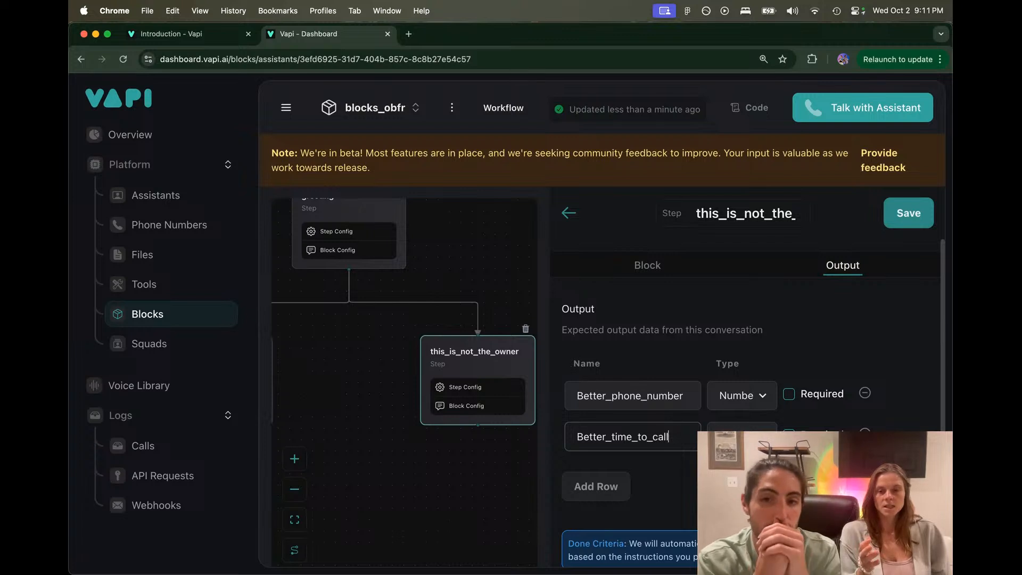
left_click(911, 218)
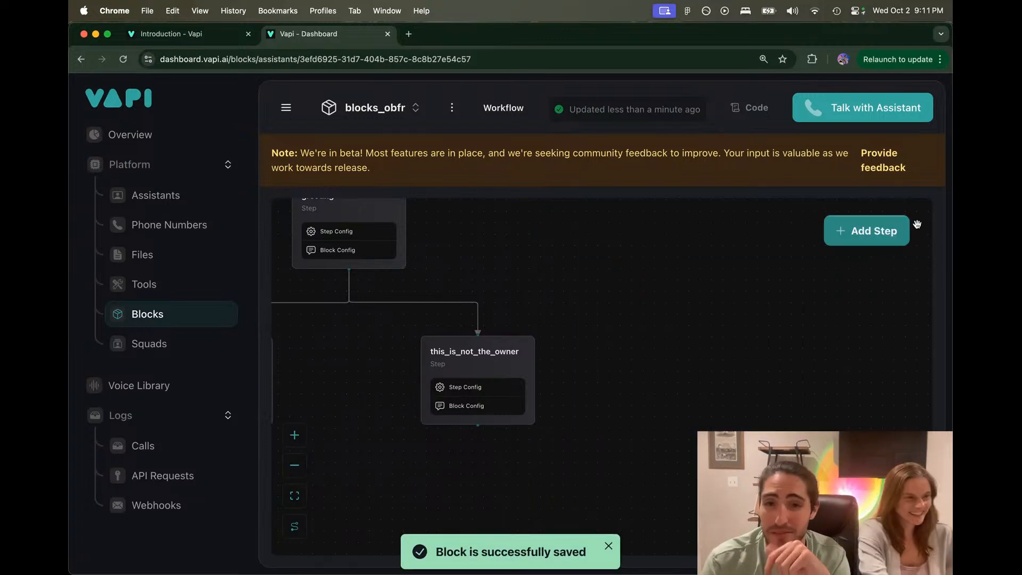
Step: Start a test call with the assistant, then end it
left_click(850, 104)
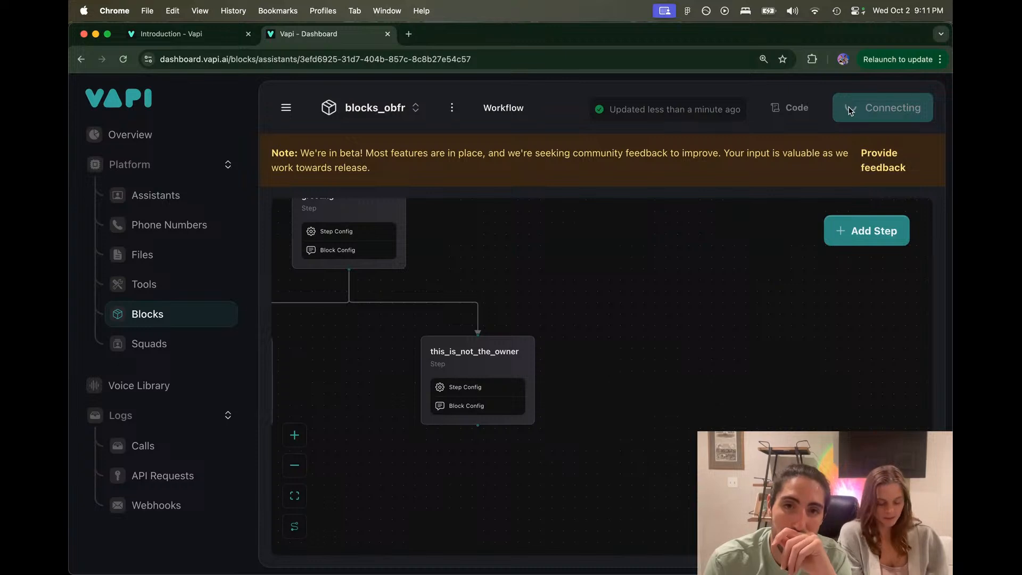
left_click_drag(685, 255, 783, 250)
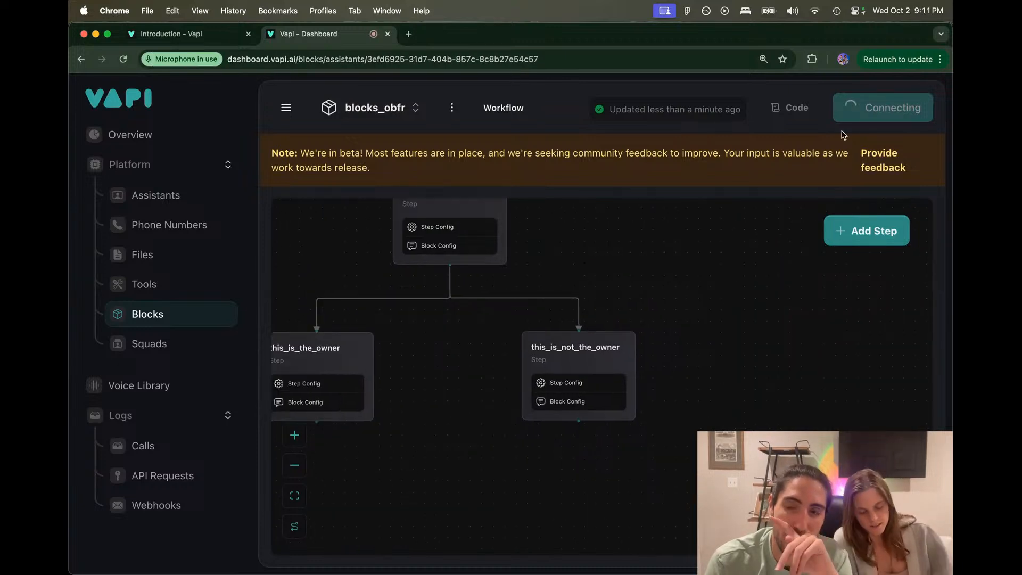
left_click(819, 145)
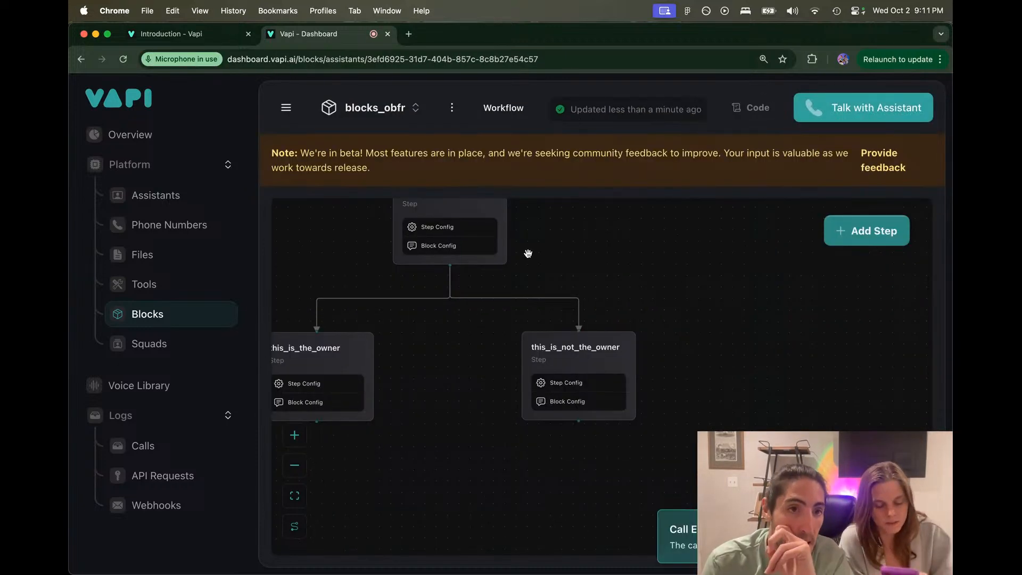
Step: Open the Blocks V1 assistant and review its vapi Blocks model settings
left_click(187, 210)
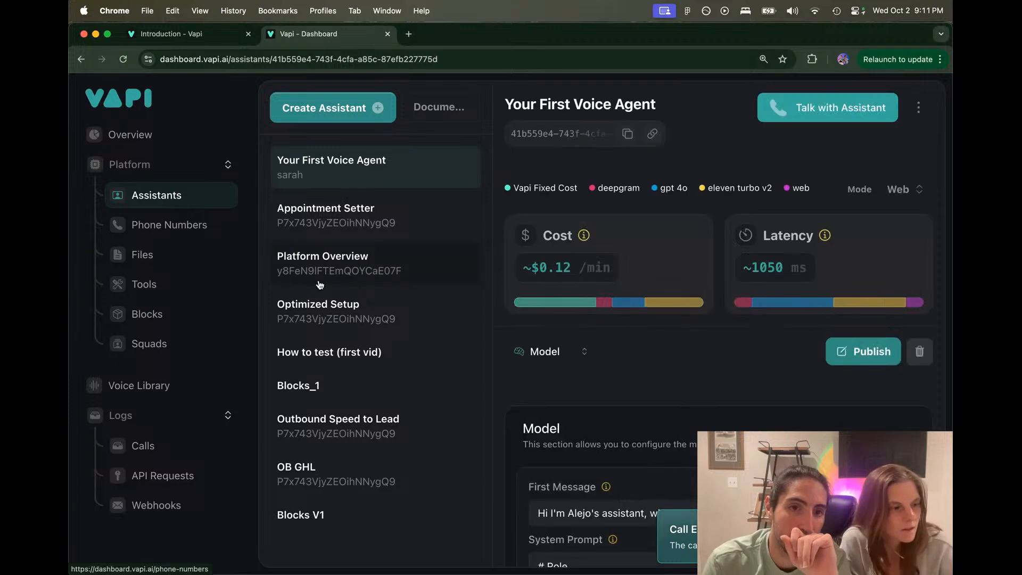
left_click(337, 531)
scroll(337, 531, "down", 2)
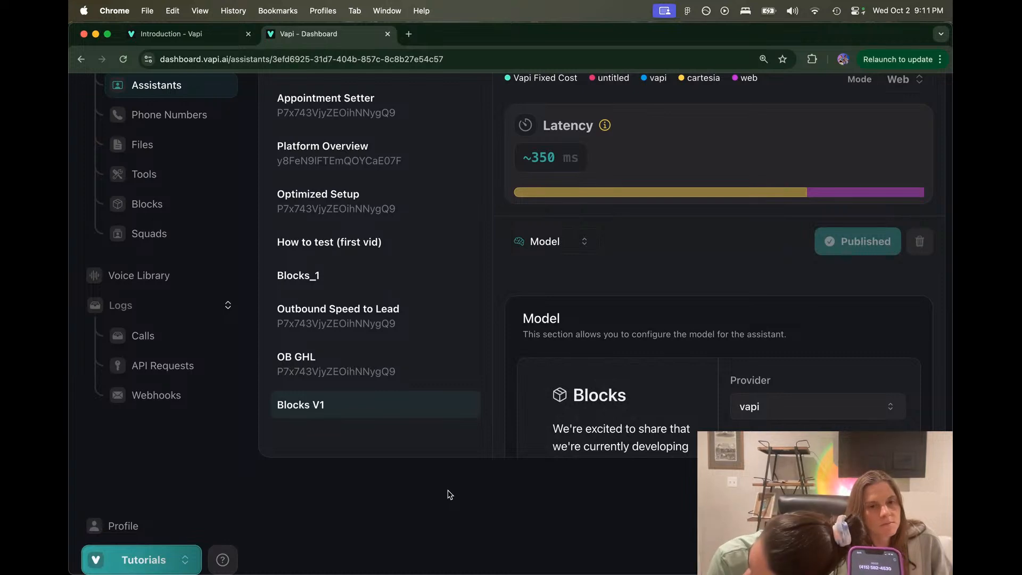
scroll(574, 384, "down", 10)
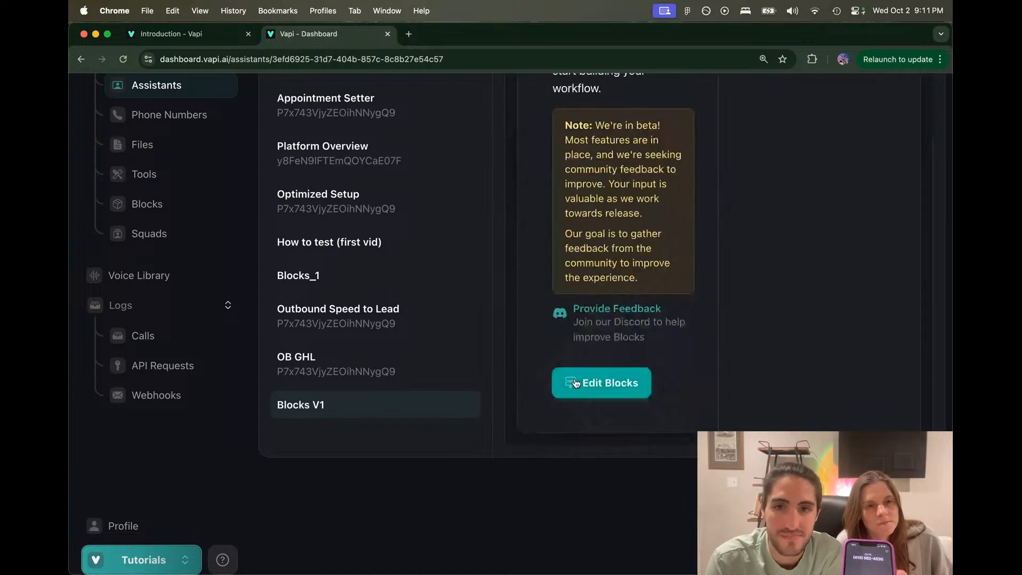
scroll(574, 385, "up", 10)
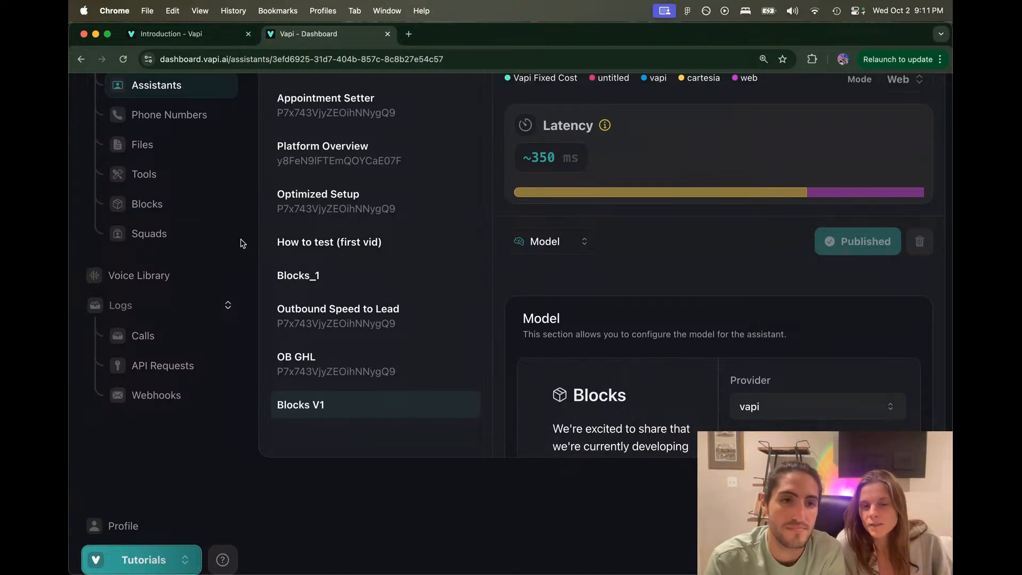
Step: Open the blocks_obfr workflow from the Blocks list and reload the dashboard
left_click(176, 205)
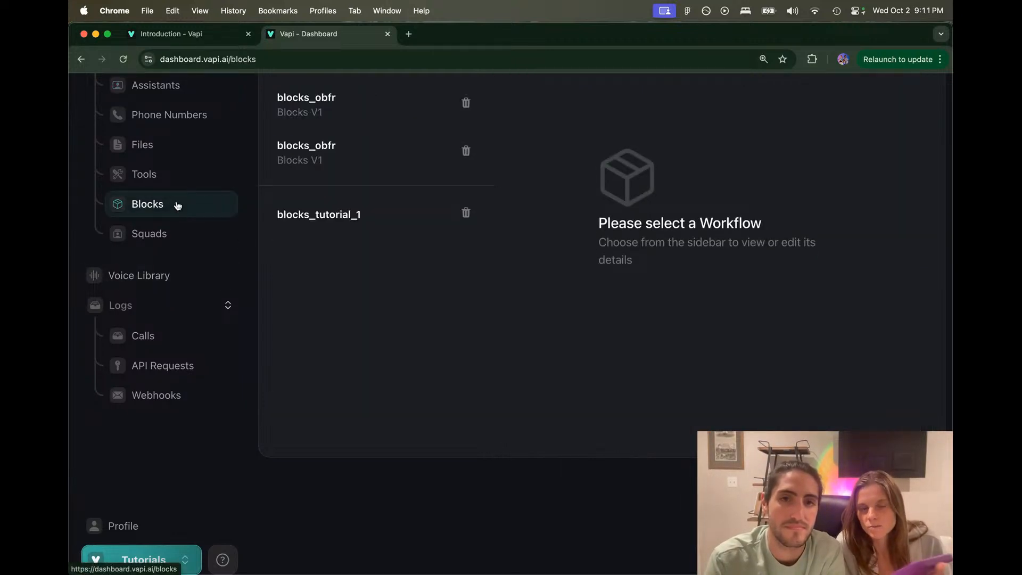
left_click(355, 146)
left_click_drag(496, 187, 456, 224)
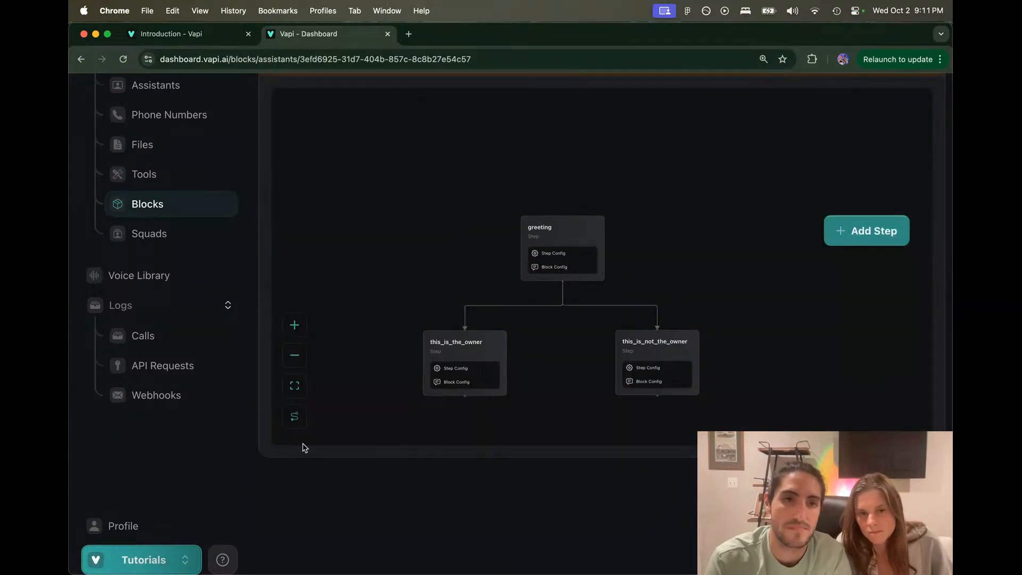
key("super+r")
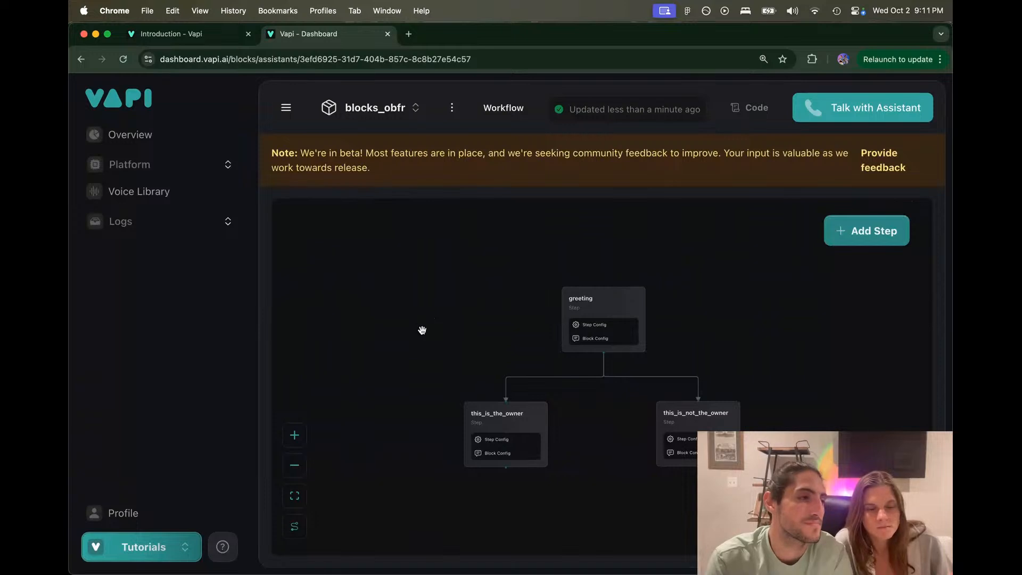
left_click_drag(425, 334, 372, 292)
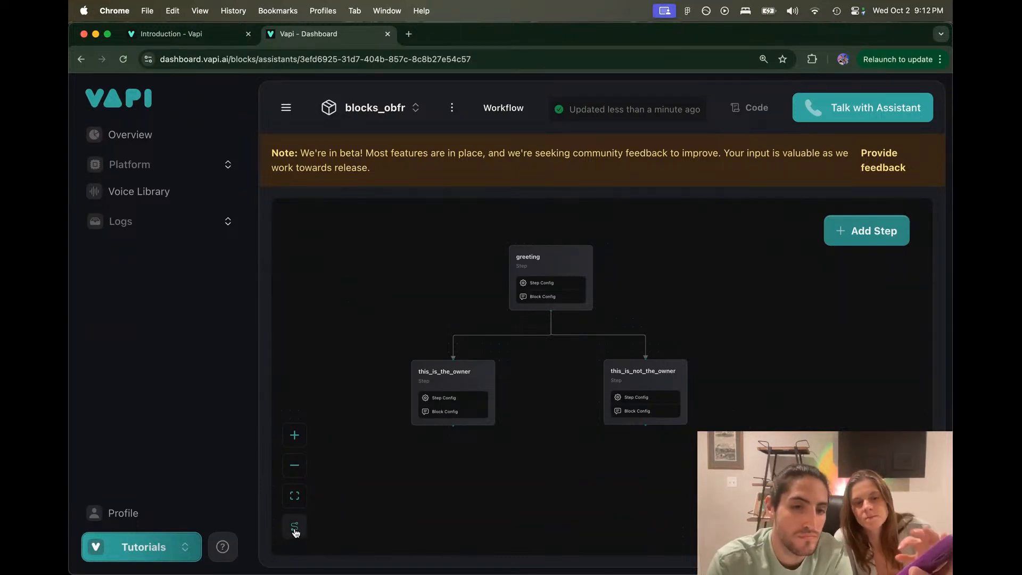
Step: Auto-arrange the workflow and fit greeting and both owner steps in view
left_click(295, 529)
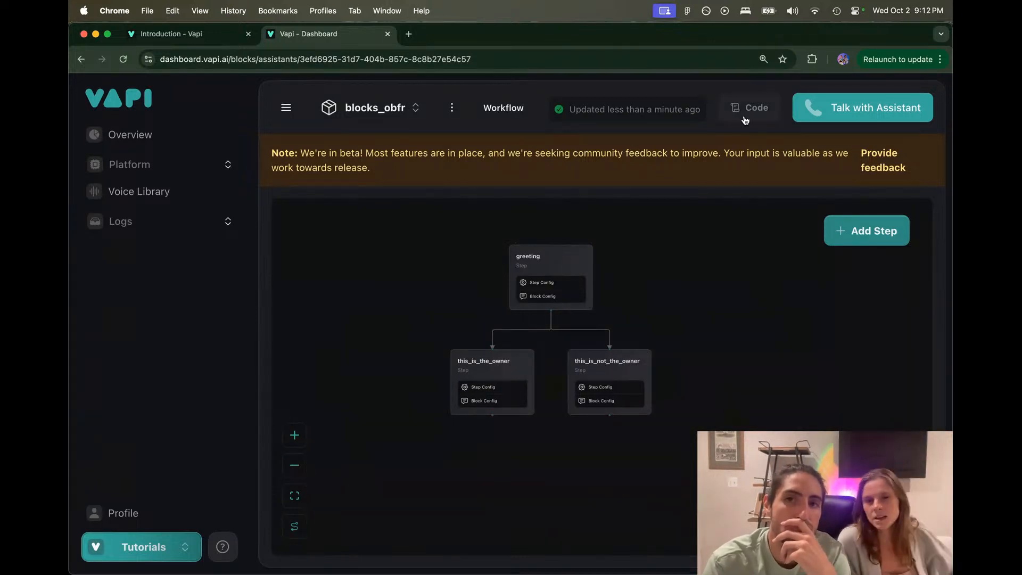
left_click(452, 107)
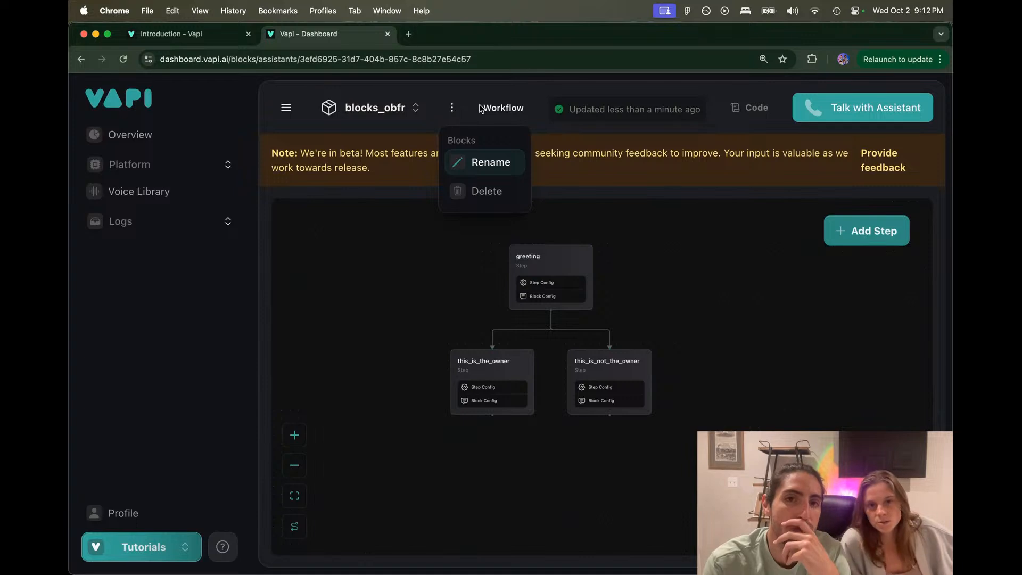
left_click(293, 117)
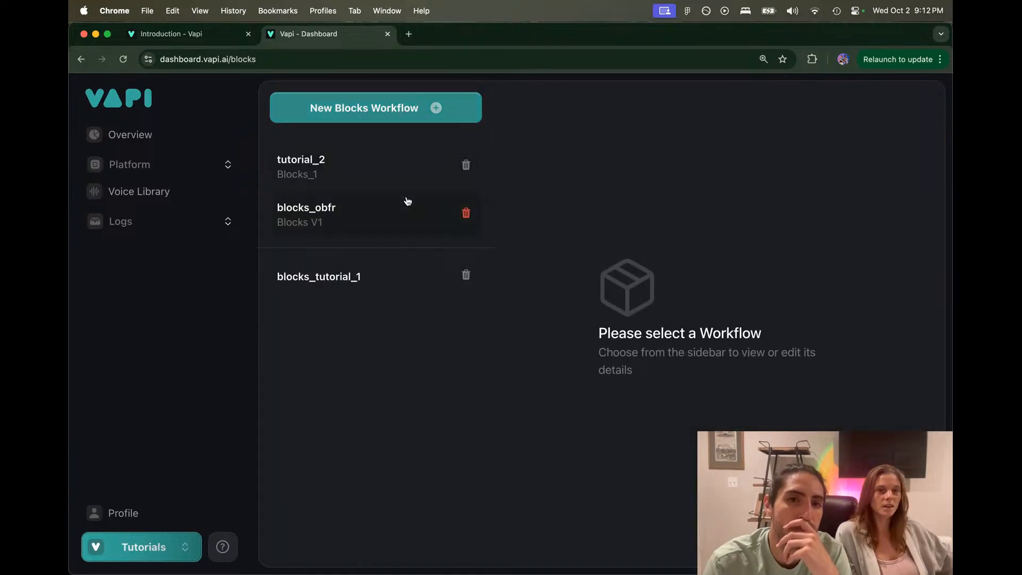
left_click(398, 214)
scroll(585, 357, "up", 5)
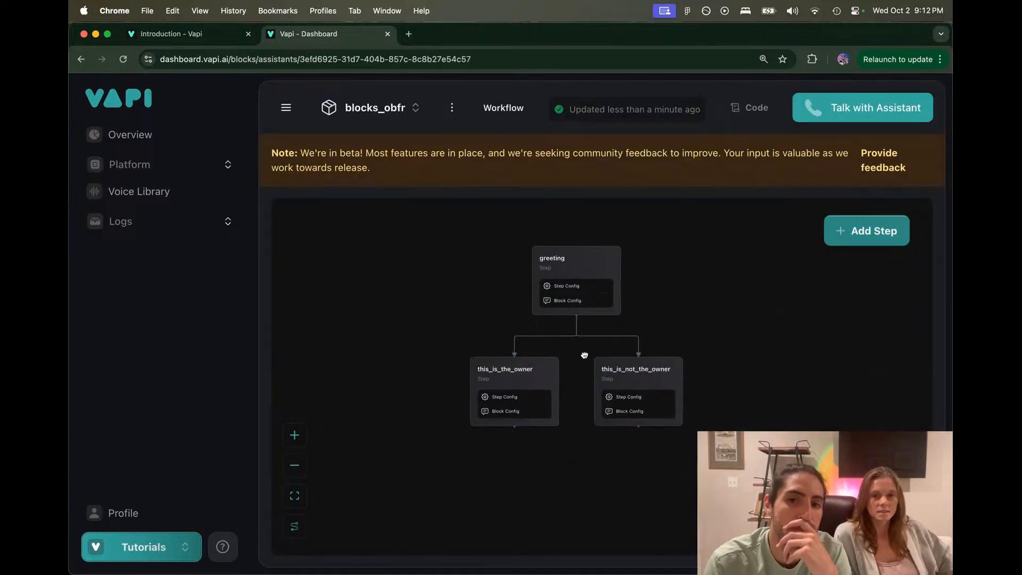
scroll(574, 346, "up", 1)
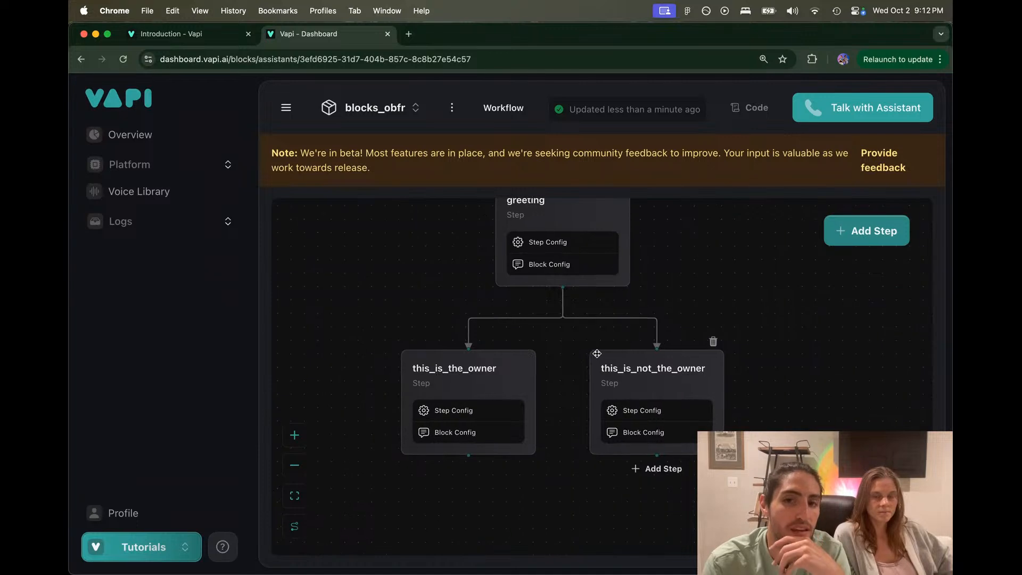
left_click_drag(571, 340, 549, 376)
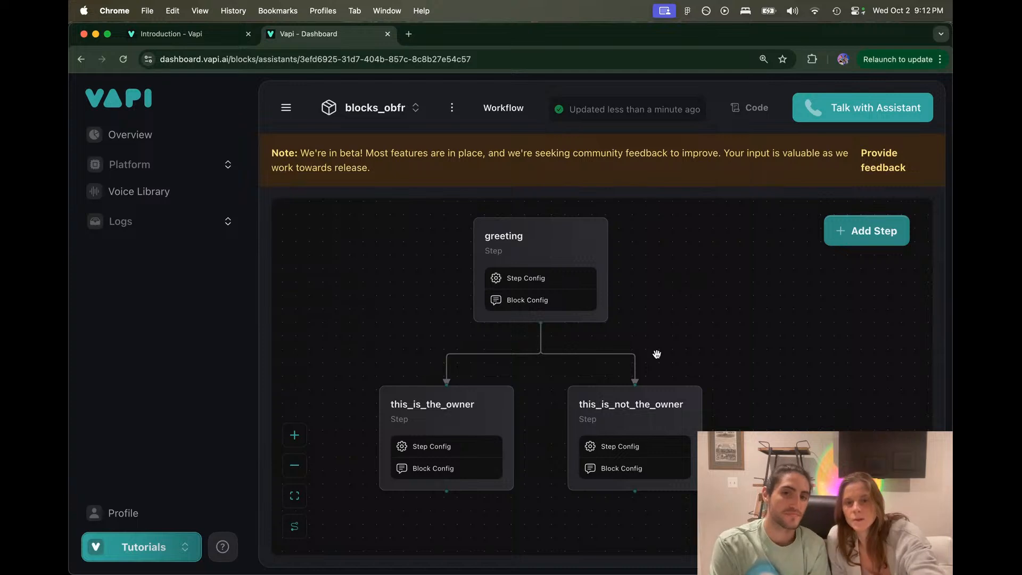
Step: Open the this_is_not_the_owner step's instruction text
left_click(618, 415)
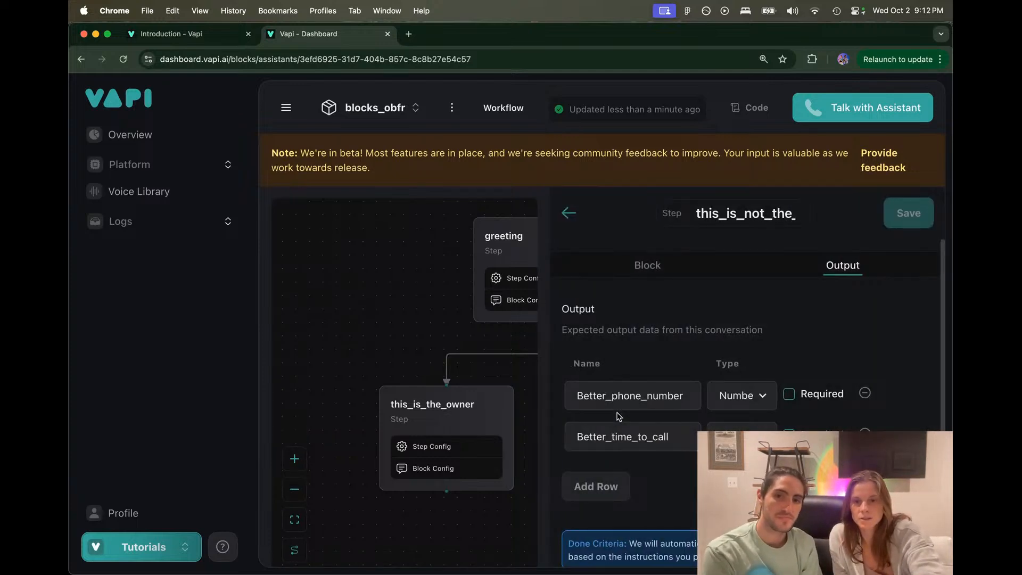
left_click(628, 261)
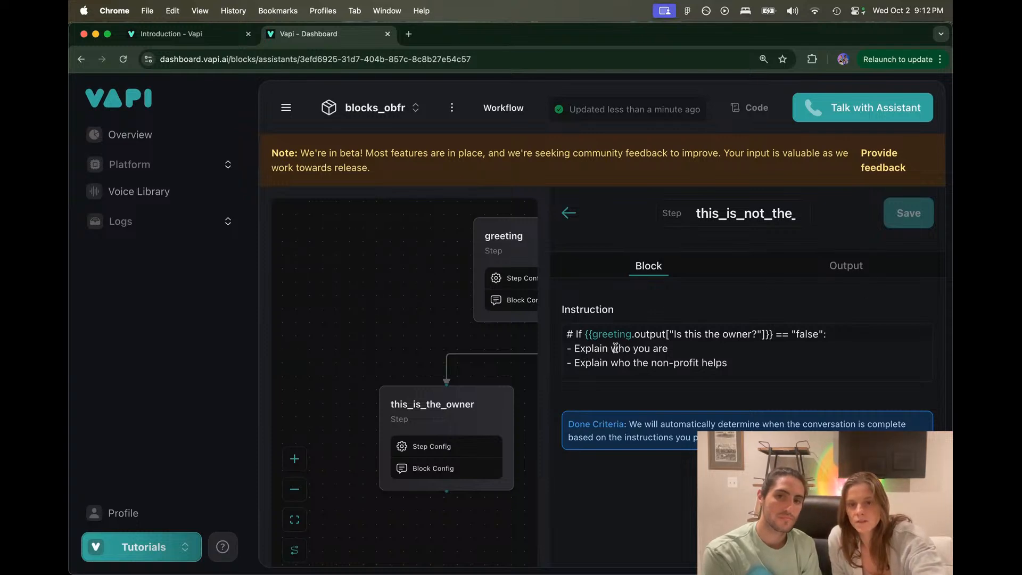
scroll(643, 371, "up", 3)
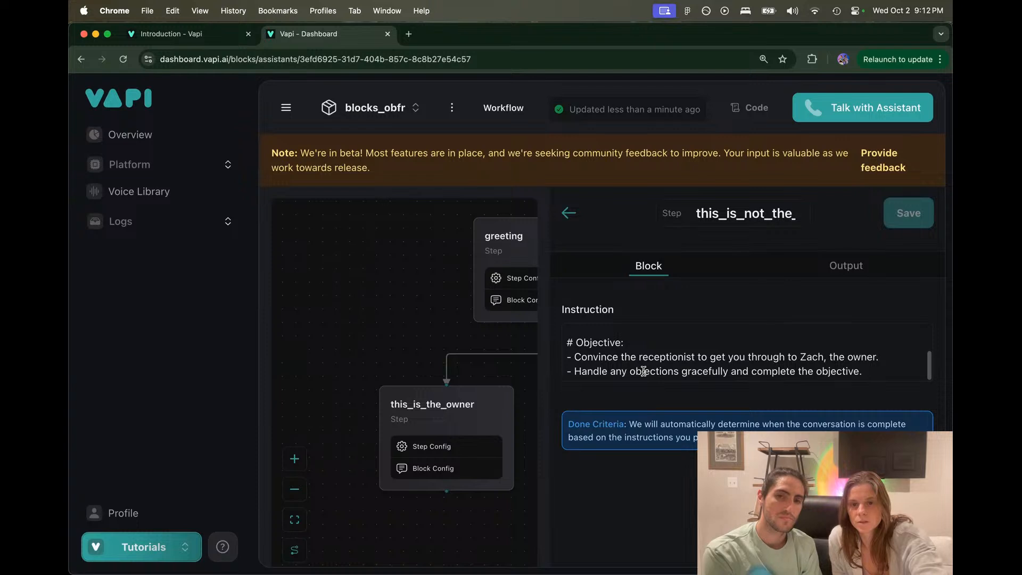
scroll(674, 357, "down", 3)
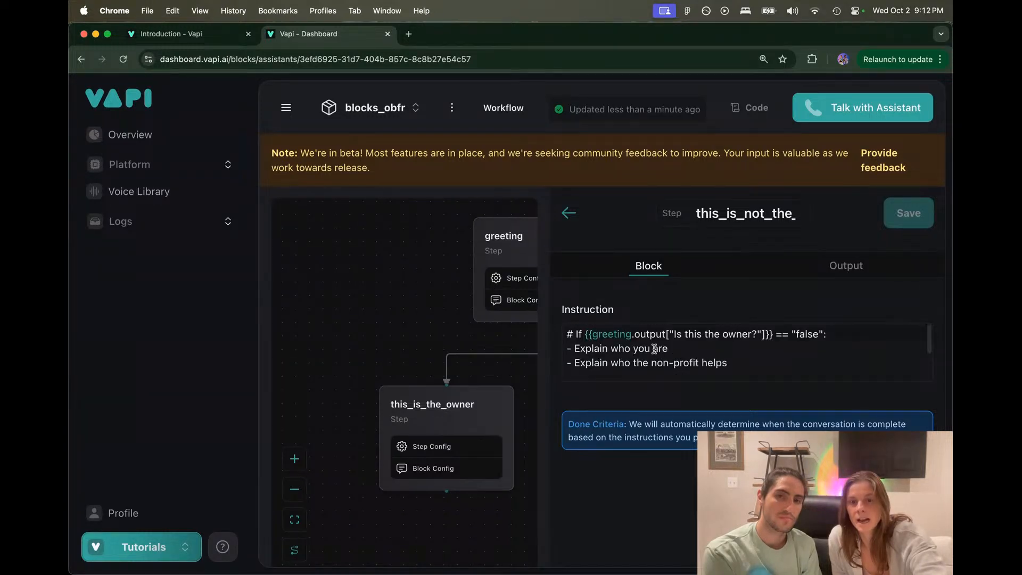
scroll(654, 349, "up", 3)
scroll(654, 349, "down", 3)
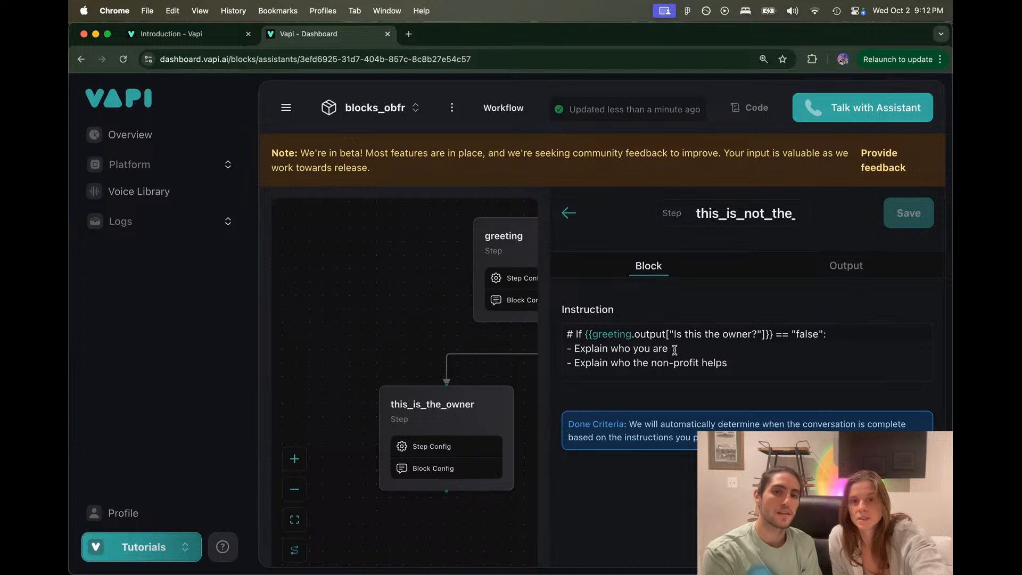
Step: Delete the "- Explain who you are" line from the false-branch instruction
left_click(674, 350)
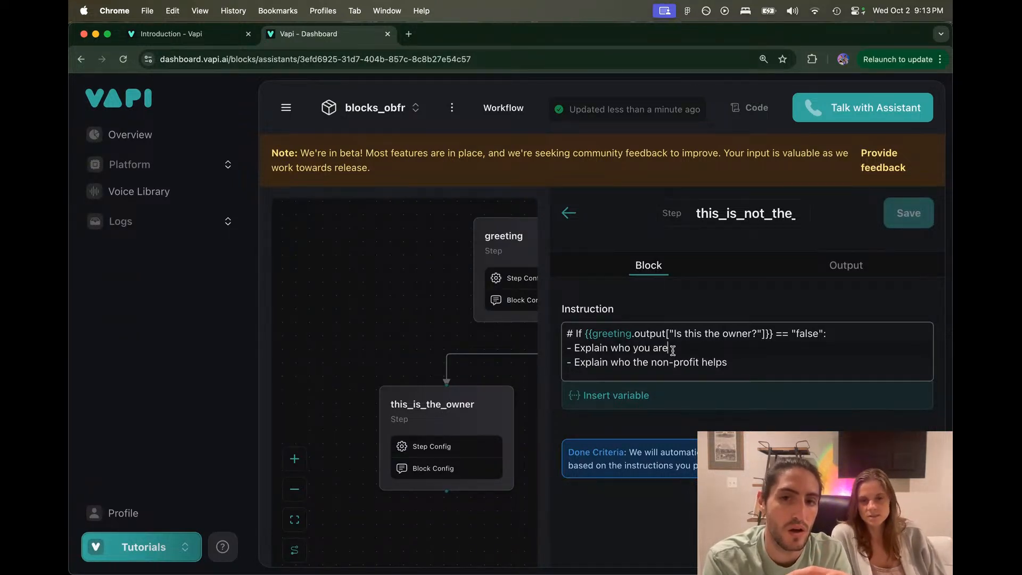
key("super+BackSpace")
key("BackSpace")
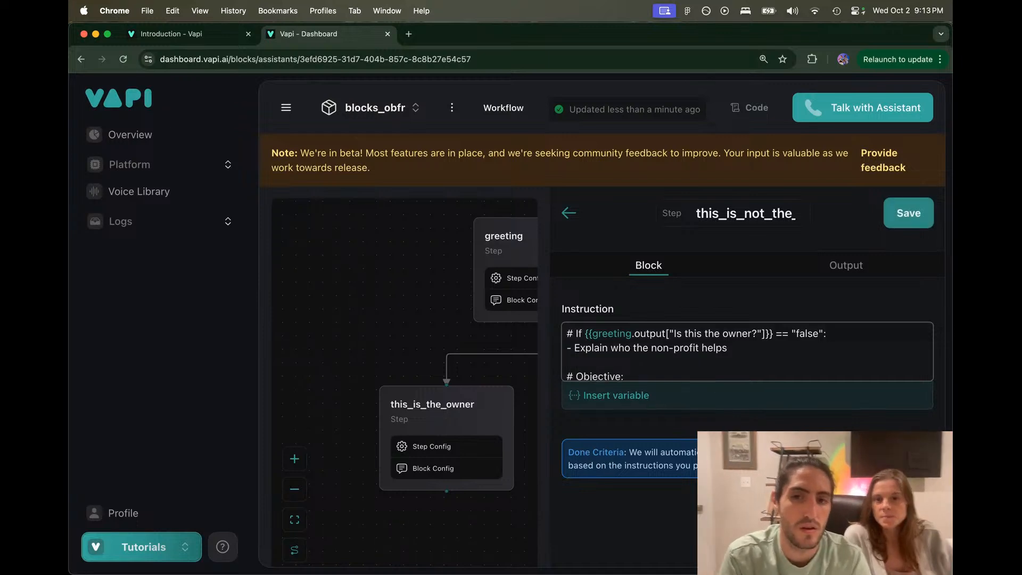
scroll(709, 374, "down", 1)
scroll(709, 375, "down", 1)
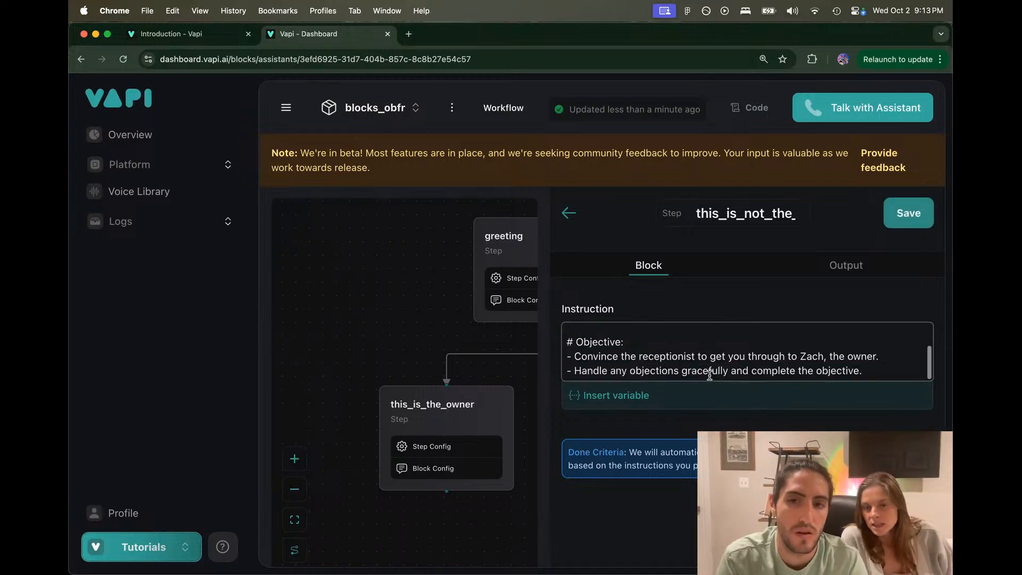
scroll(710, 374, "up", 2)
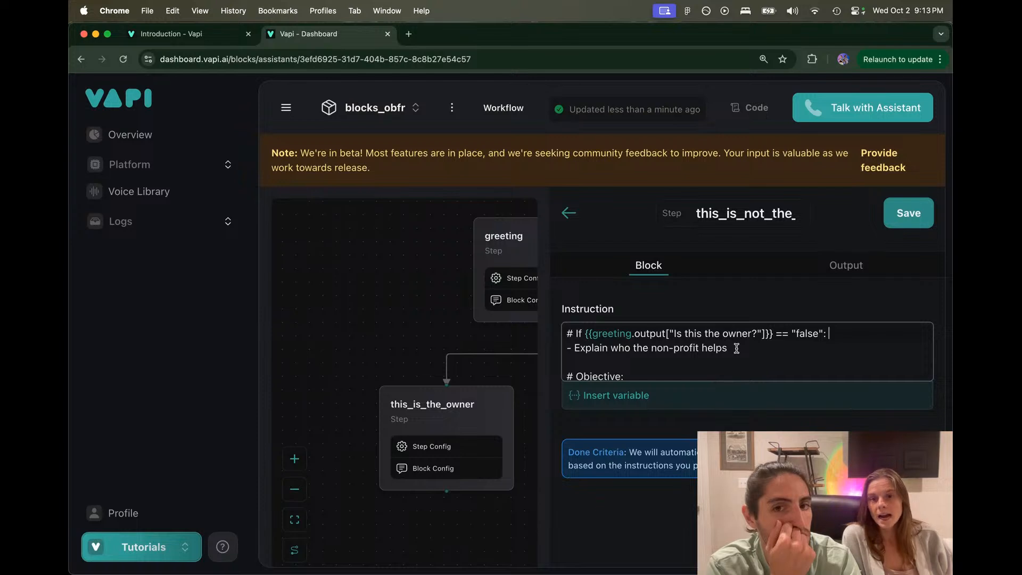
key("super+Tab")
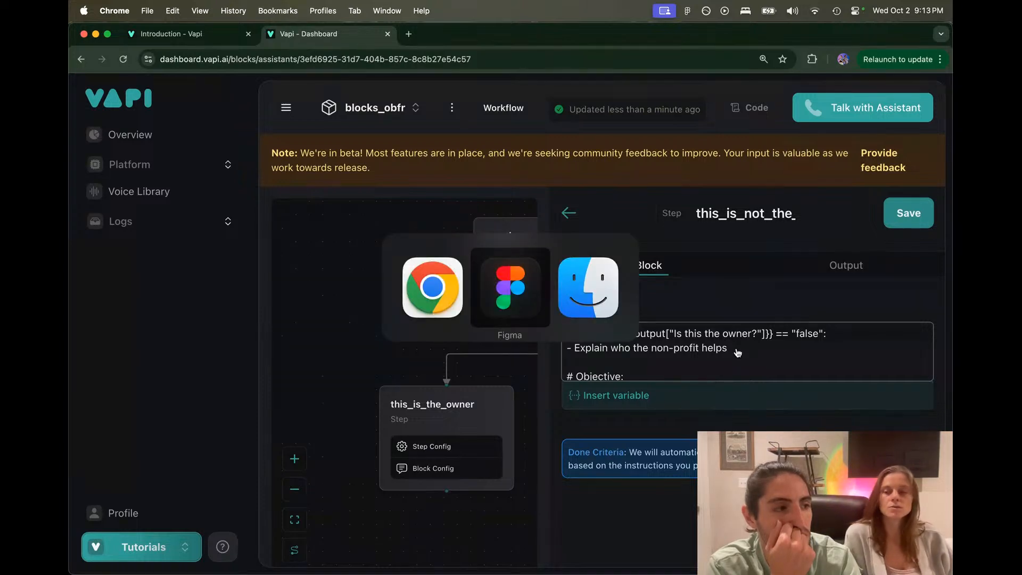
Step: Zoom Figma to the 'Explain who the non-profit helps' box, then return to Vapi
scroll(739, 351, "right", 3)
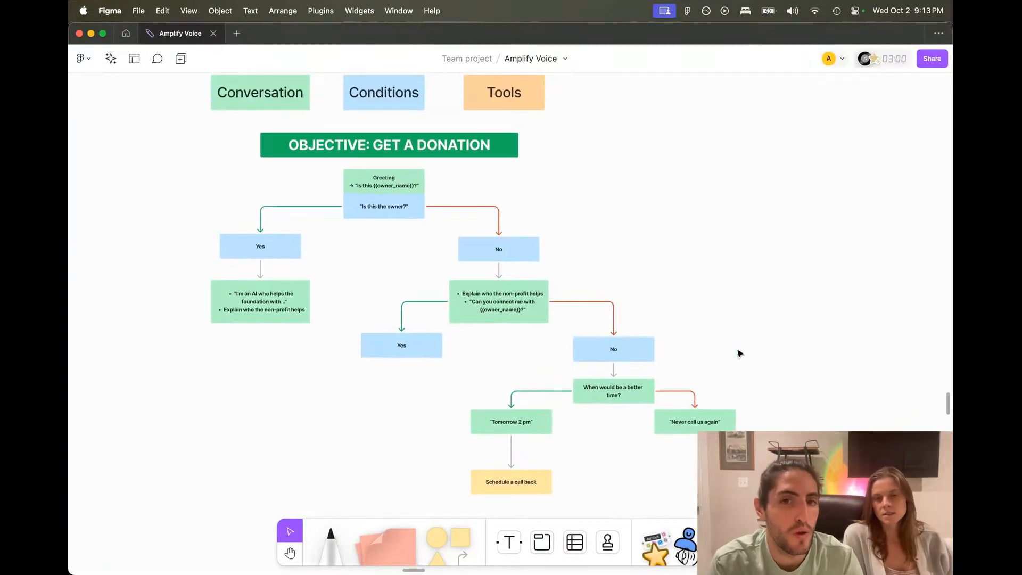
left_click(518, 326)
key("shift+2")
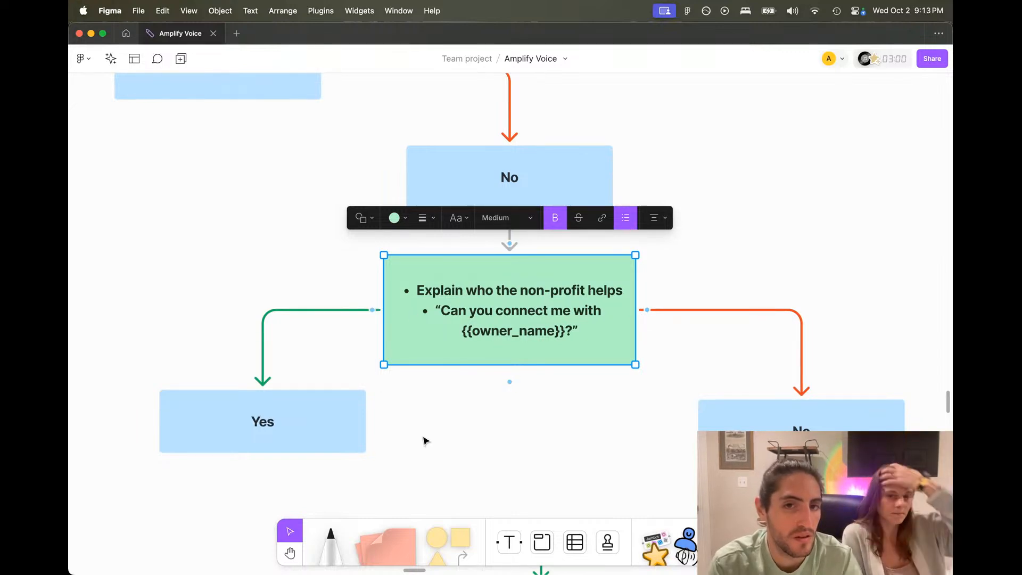
key("super+Tab")
scroll(665, 363, "down", 1)
Step: Add a comma after Zach and append Example: "Could you connect me with Zach" after owner
scroll(665, 362, "down", 2)
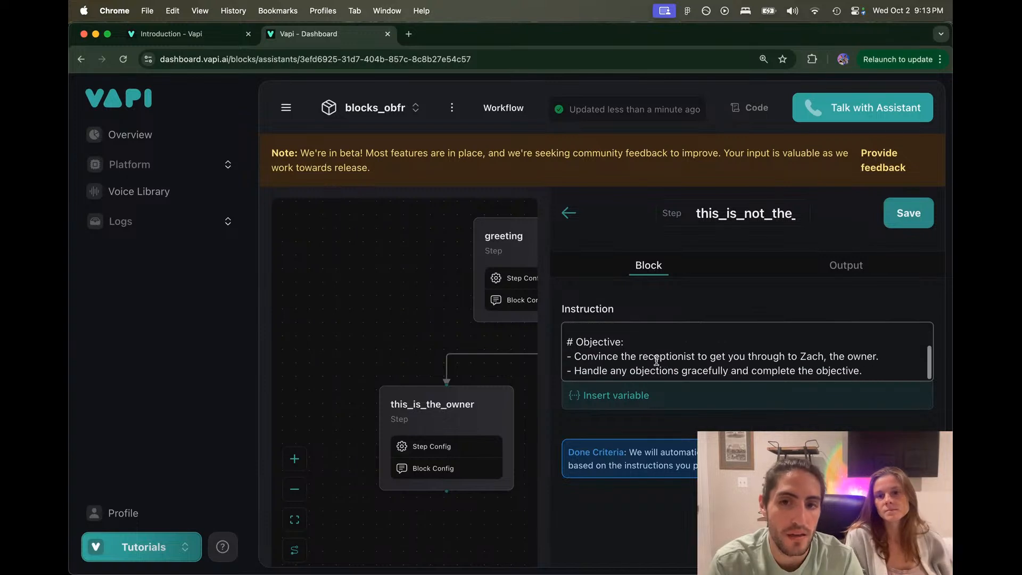
left_click_drag(606, 356, 827, 353)
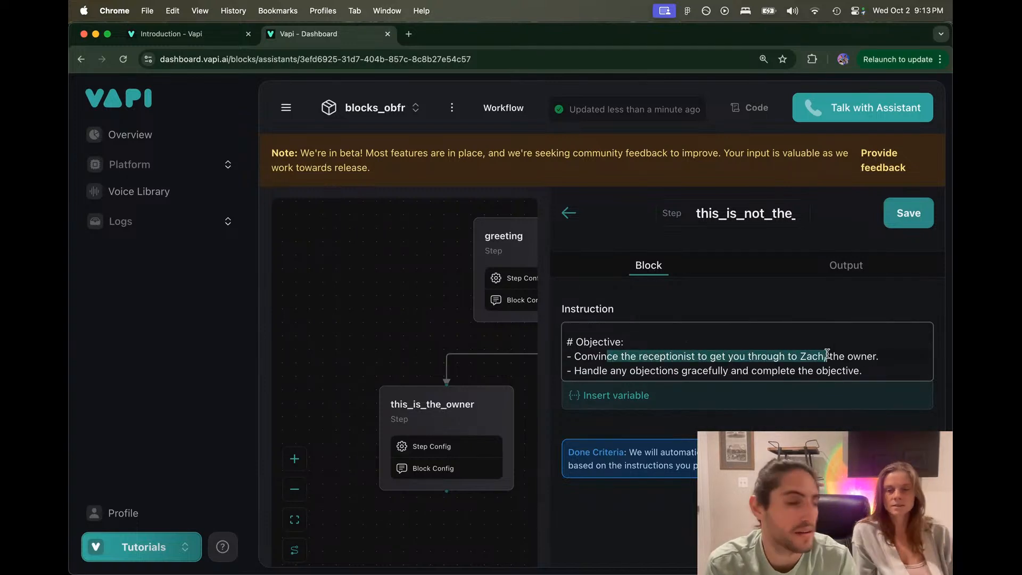
left_click(827, 353)
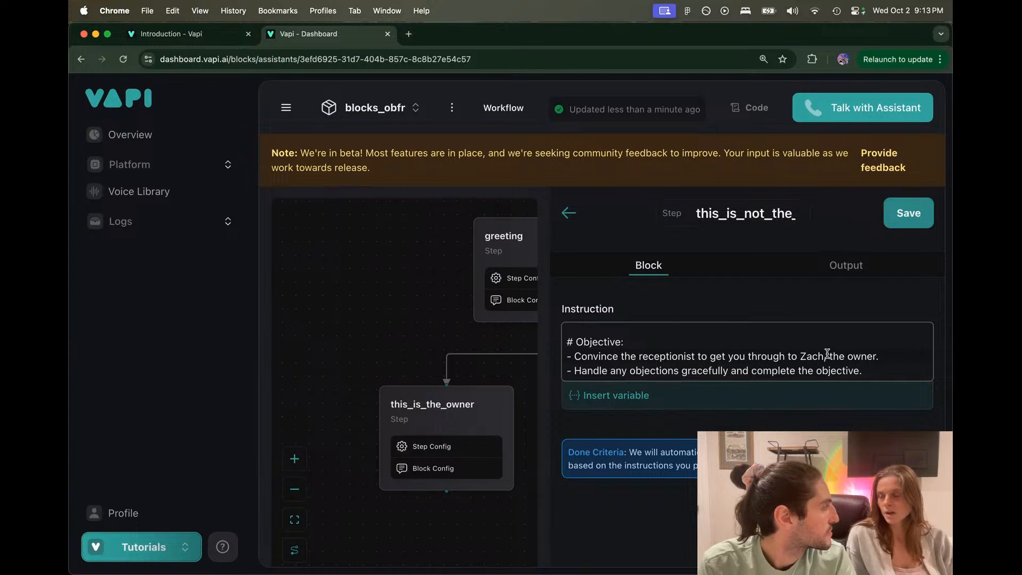
type(",")
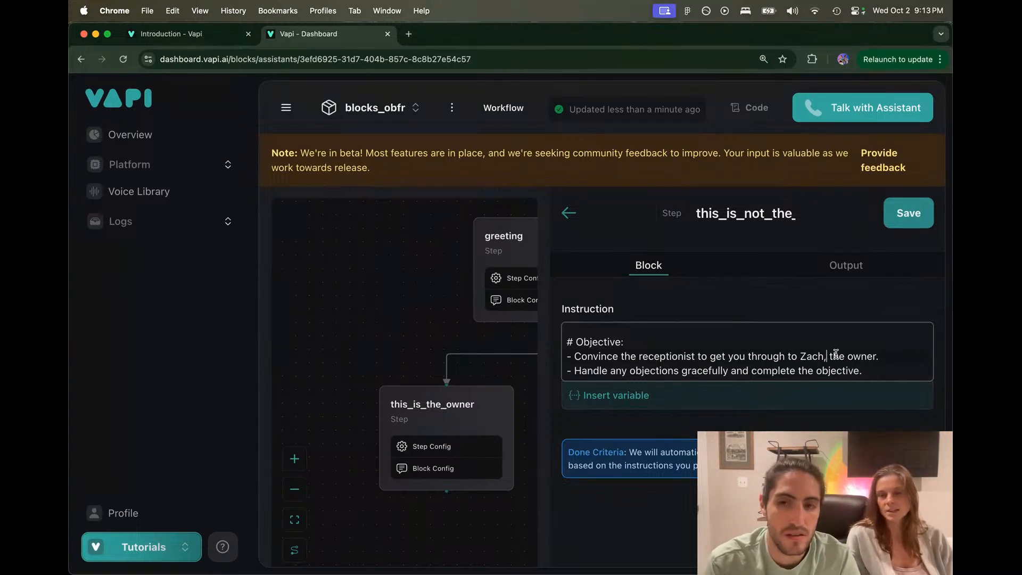
left_click(884, 359)
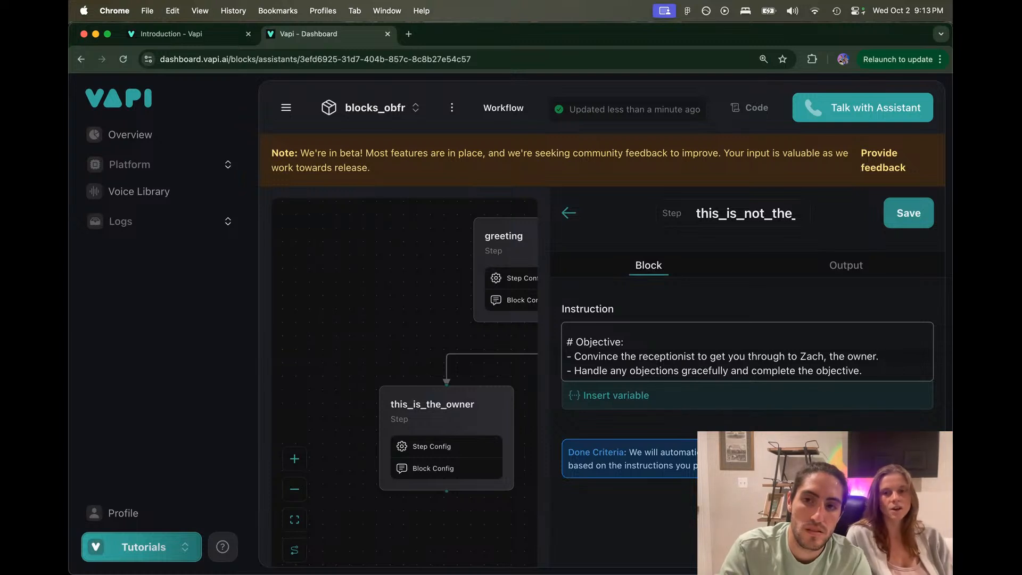
type("Exa")
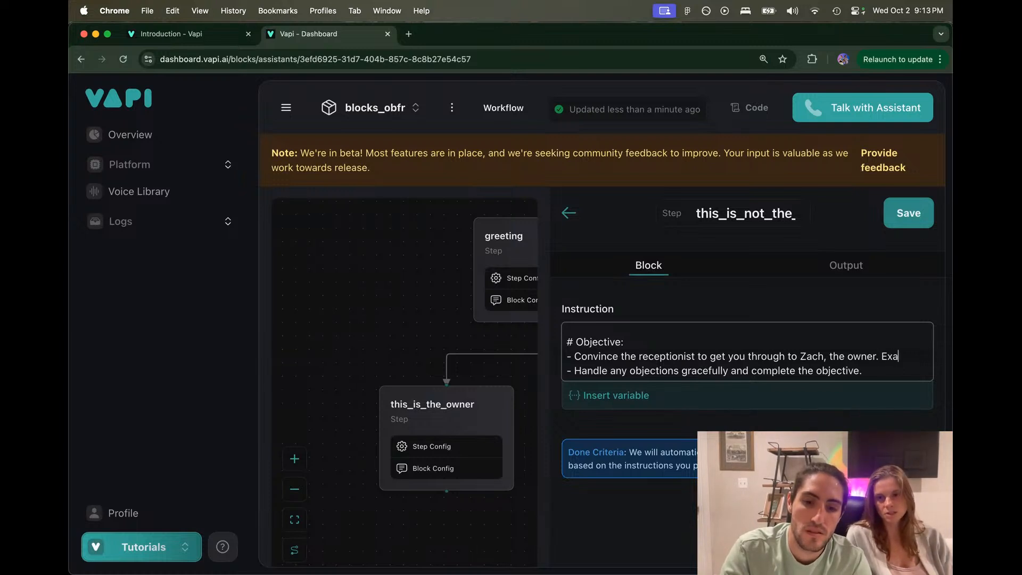
type("mple: \"")
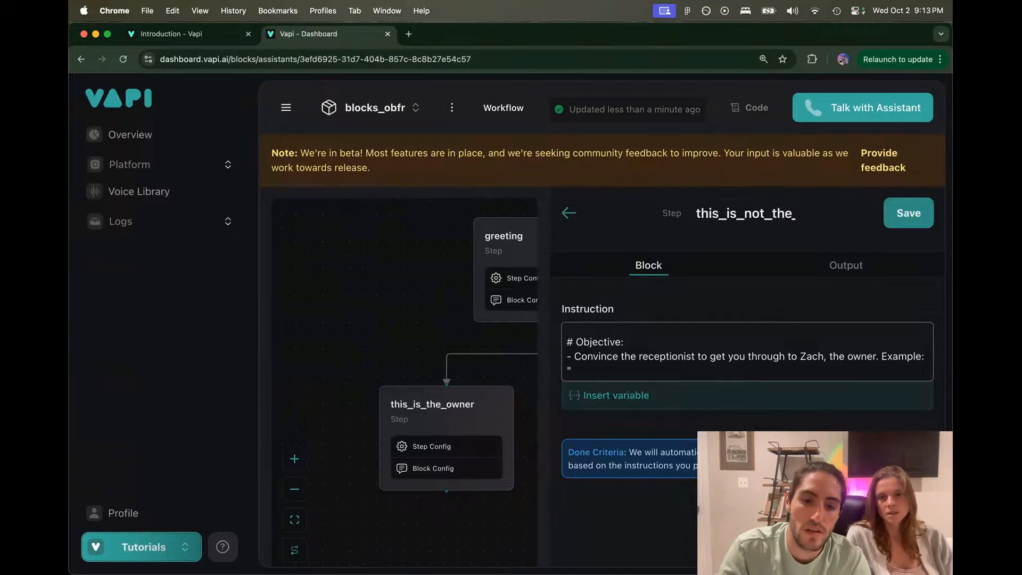
type("Could you co")
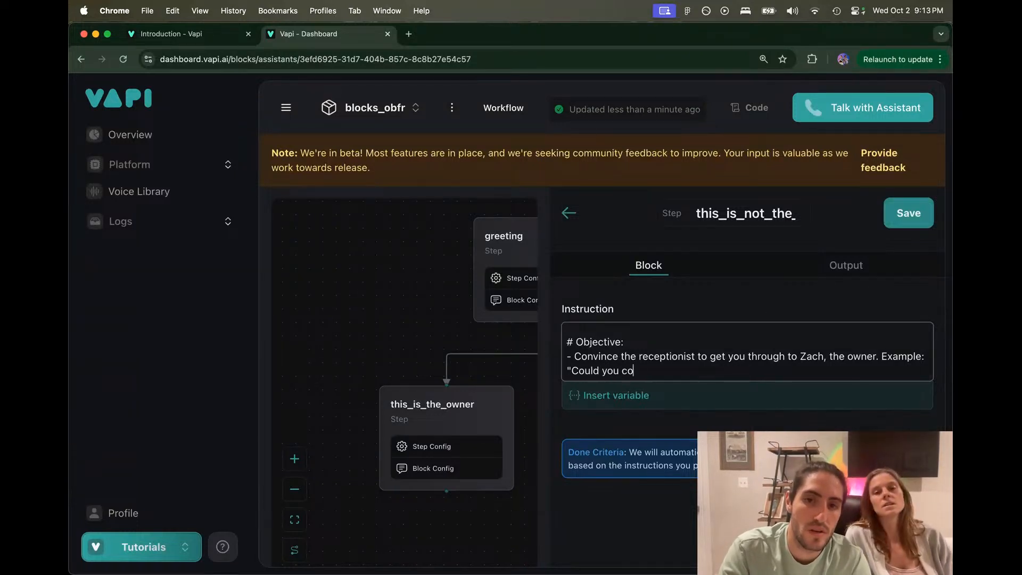
type("nnect me with ")
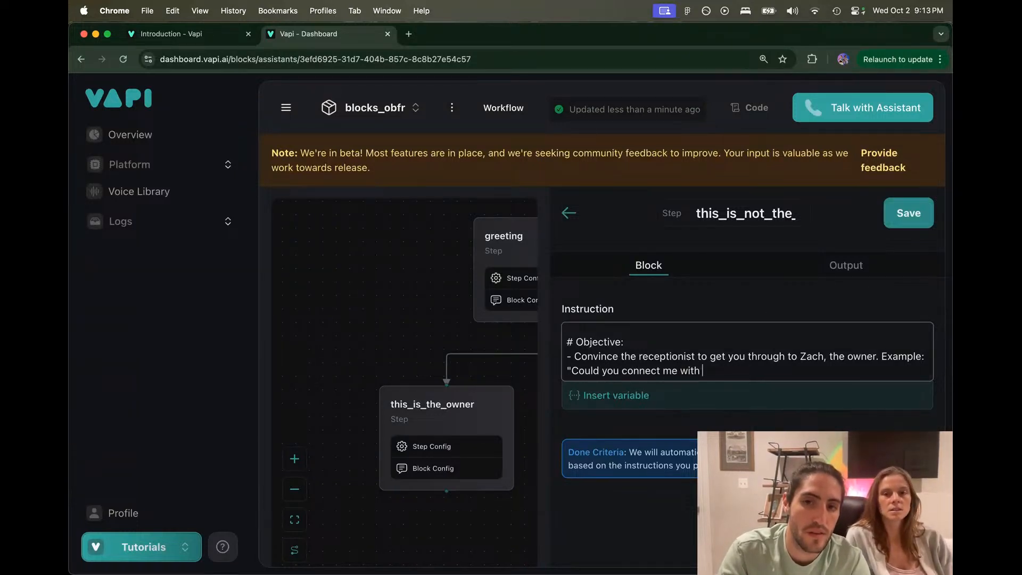
type("Zach\"")
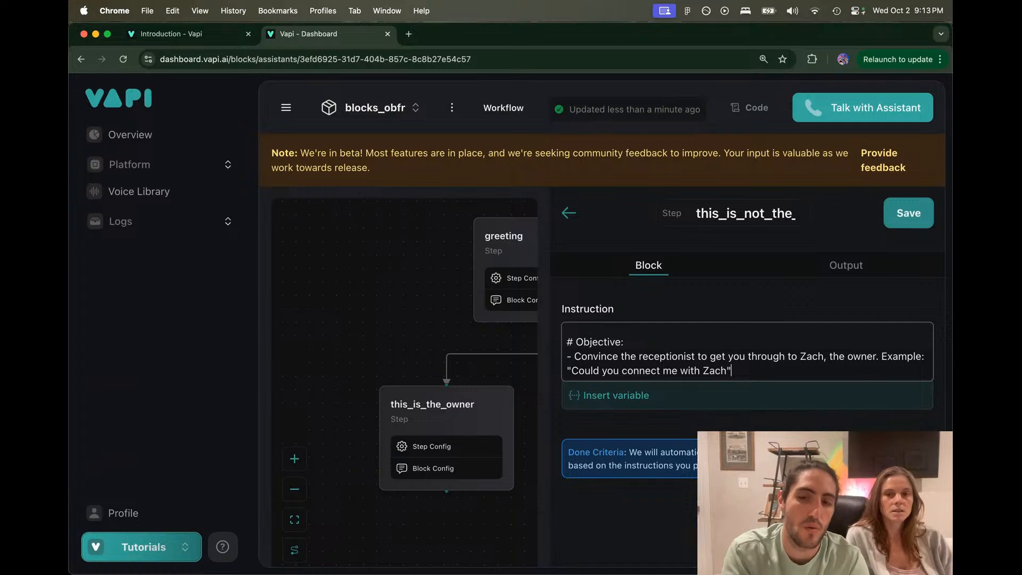
Step: Keep the example without a question mark to stay under 280 characters, then save
scroll(747, 351, "down", 1)
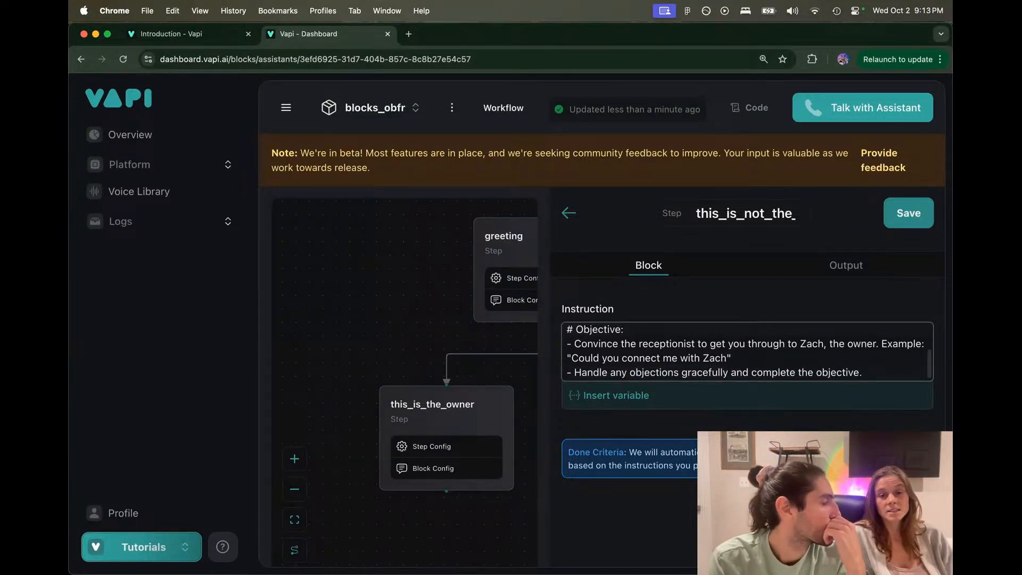
scroll(747, 352, "up", 3)
scroll(747, 351, "down", 3)
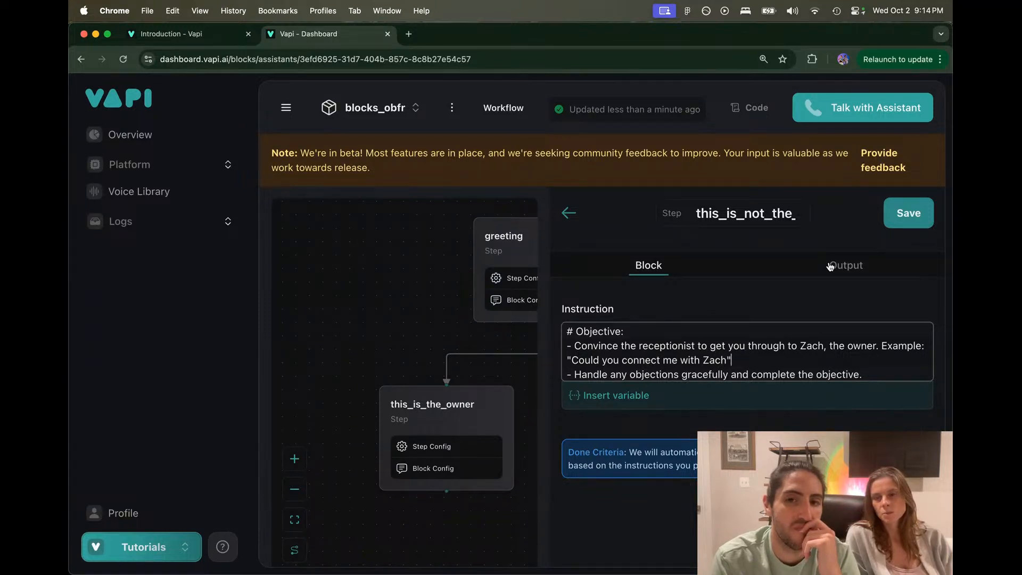
left_click(727, 360)
type("?")
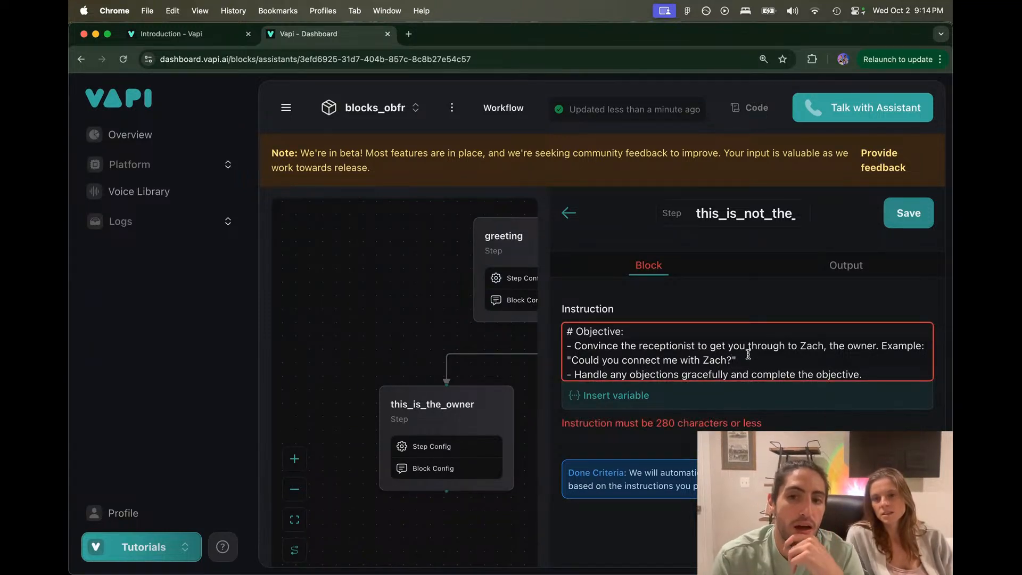
key("BackSpace")
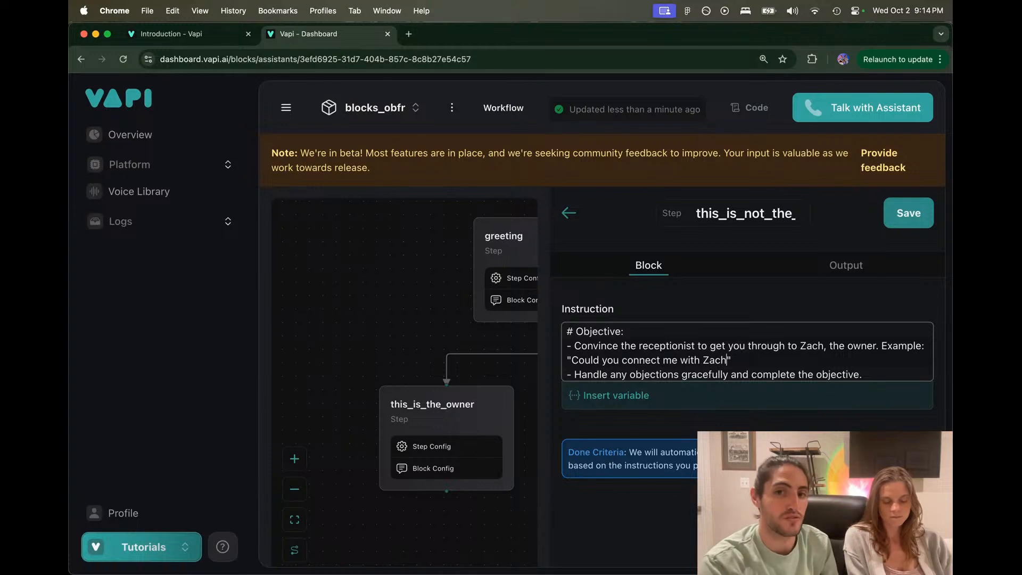
mouse_move(732, 360)
left_mouse_down()
mouse_move(567, 361)
mouse_move(729, 360)
left_mouse_up()
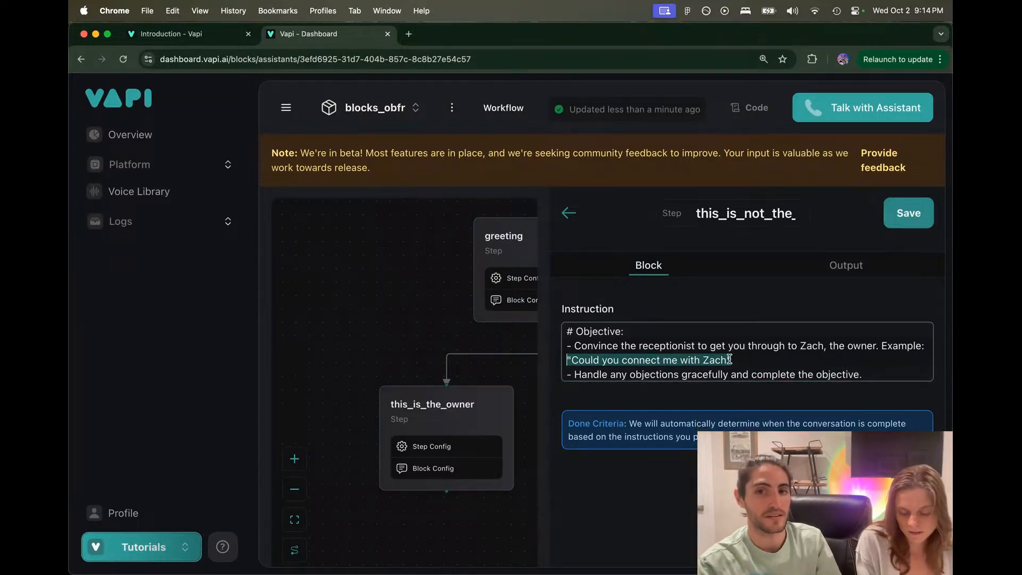
left_click(729, 359)
scroll(726, 358, "up", 2)
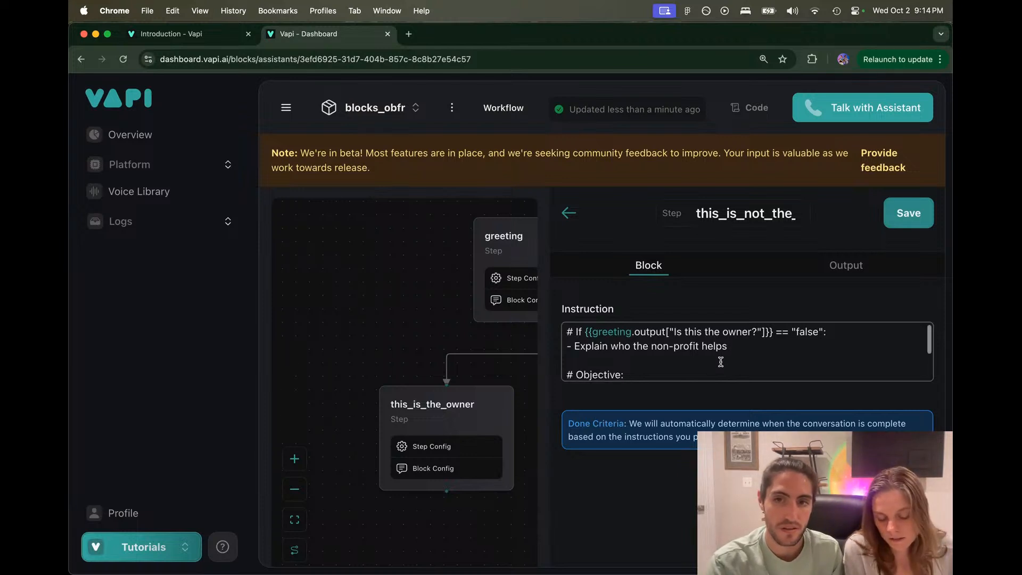
left_click(909, 213)
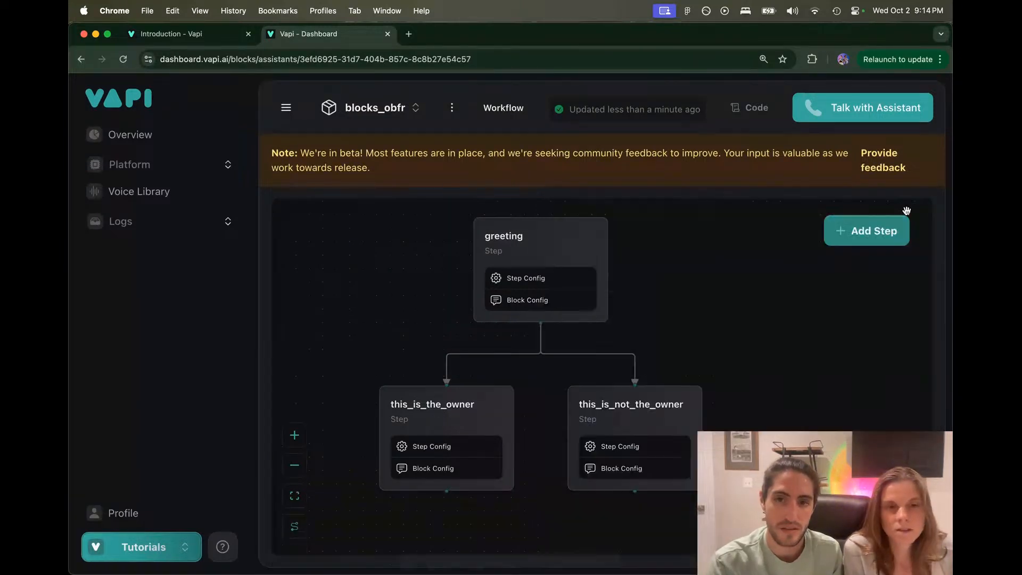
left_click(548, 229)
left_click(639, 263)
scroll(654, 324, "down", 1)
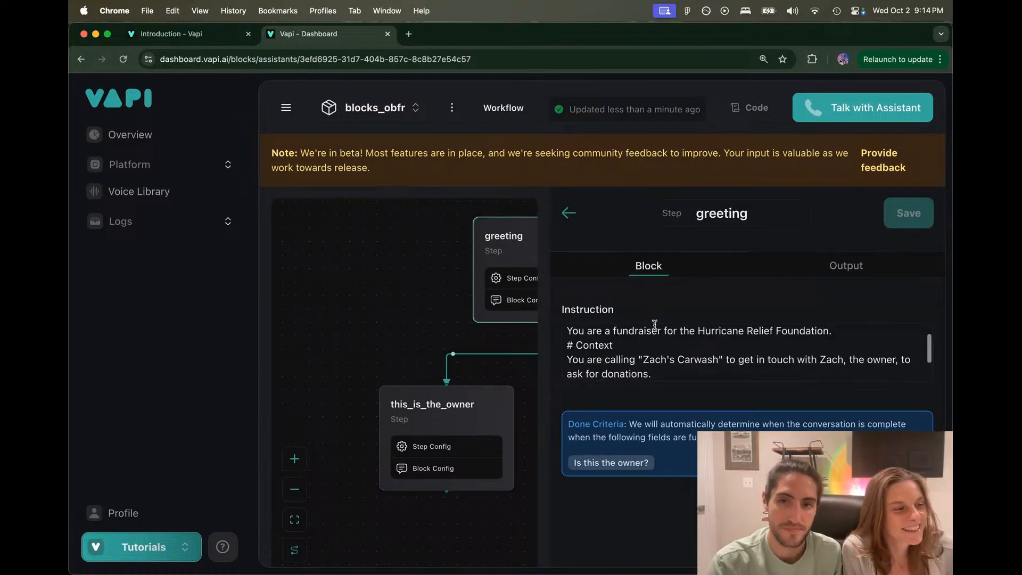
scroll(665, 335, "down", 2)
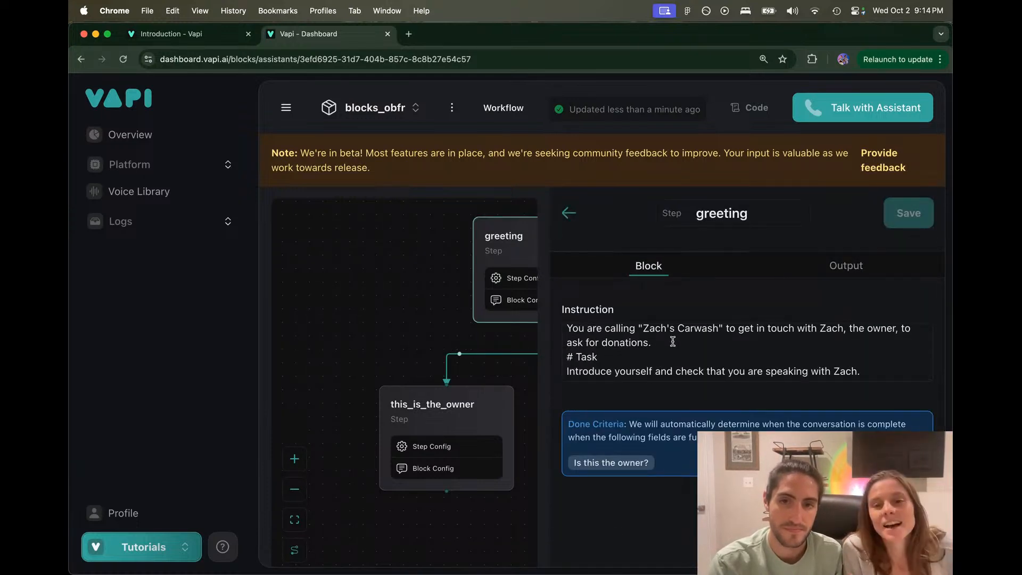
scroll(672, 340, "up", 1)
left_click_drag(651, 359, 568, 330)
scroll(610, 352, "down", 1)
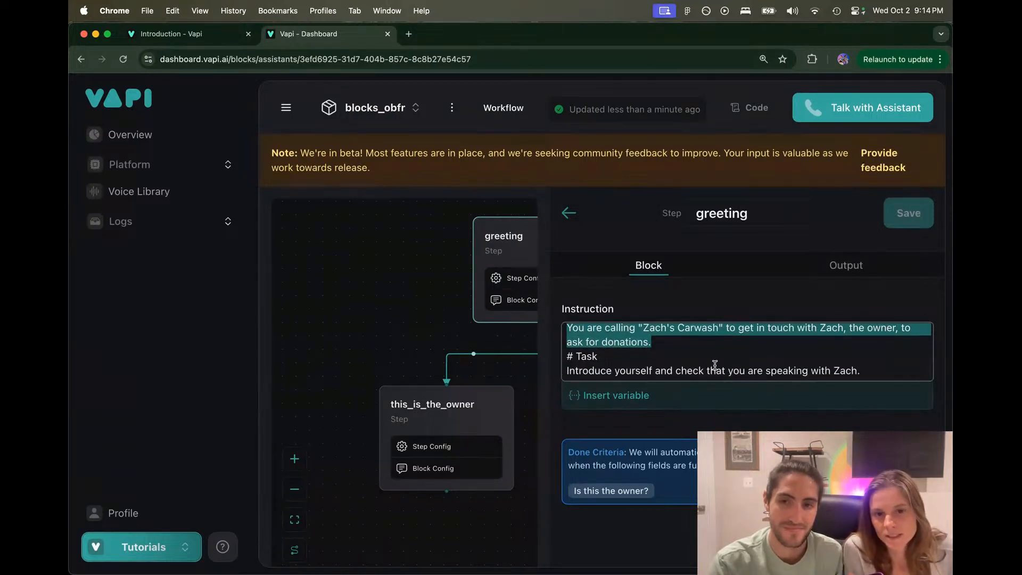
left_click_drag(871, 369, 567, 327)
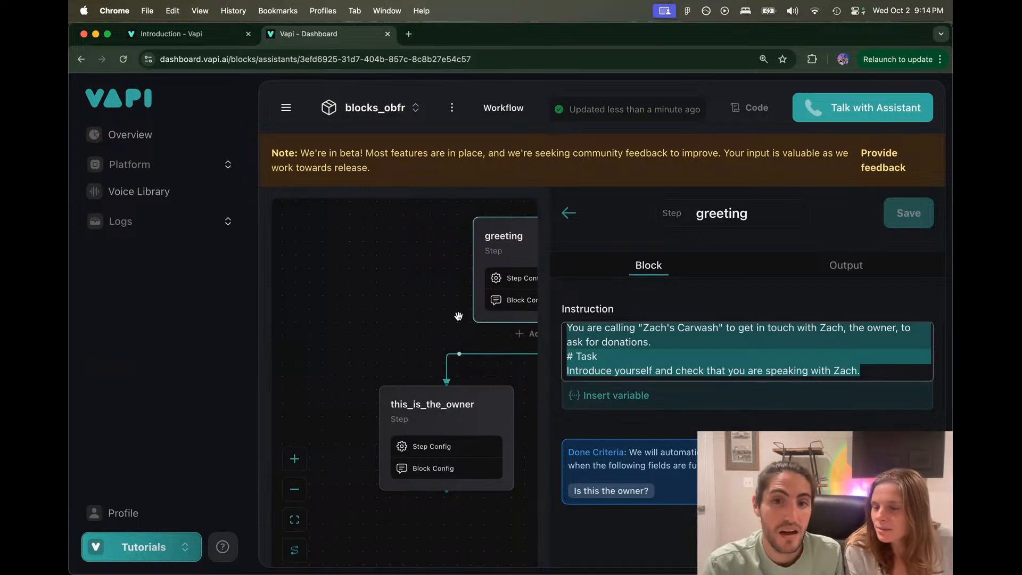
left_click(433, 322)
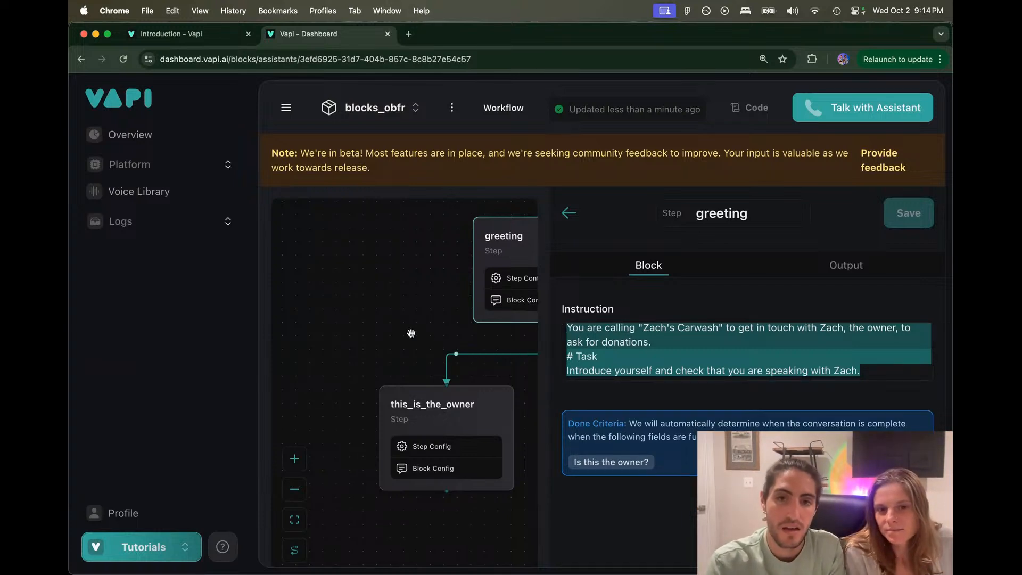
left_click(570, 212)
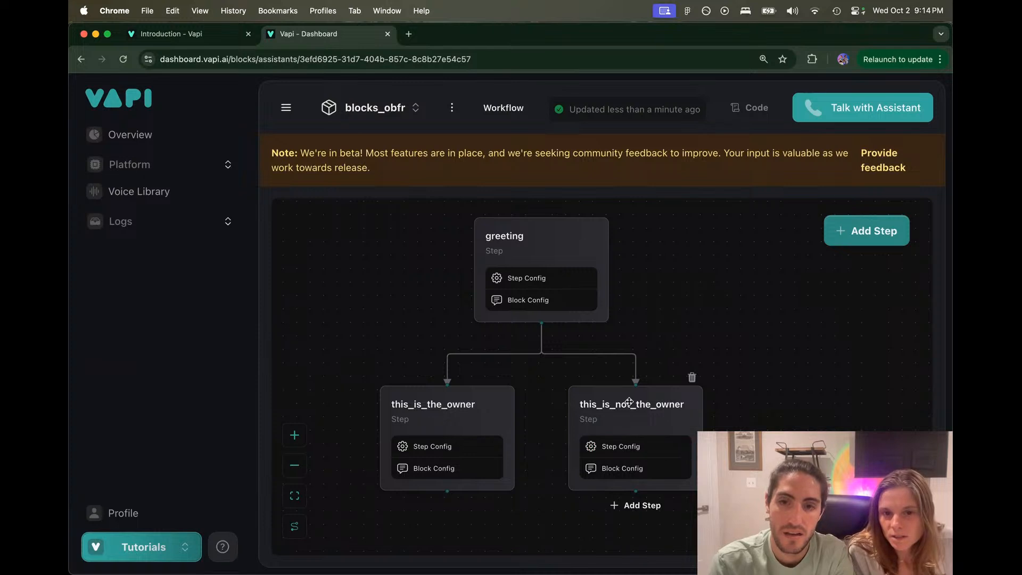
Step: Review the not-owner outputs Better_phone_number and Better_time_to_call, then close the step panel
left_click(686, 383)
left_click(842, 265)
left_click_drag(581, 433, 672, 437)
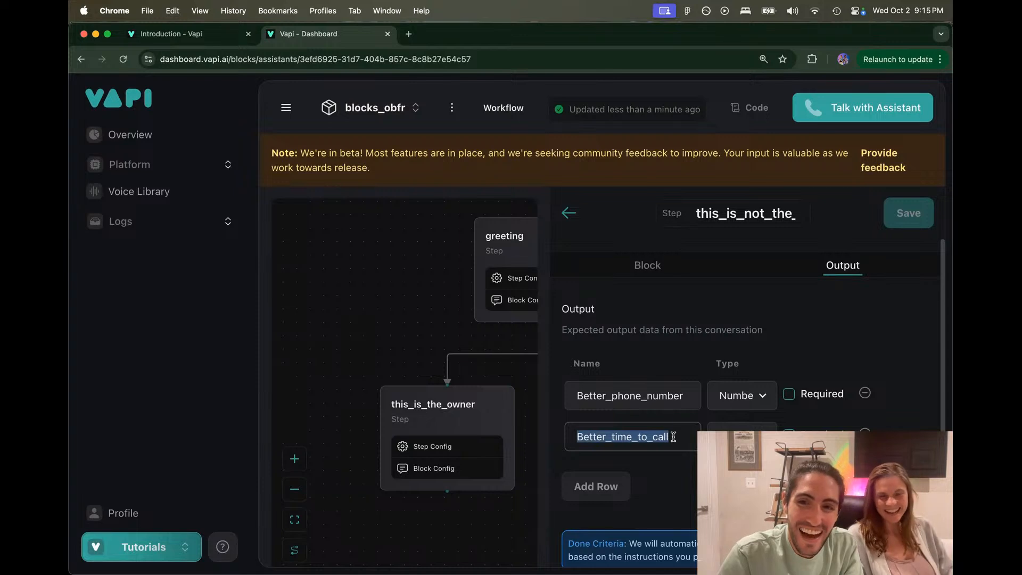
left_click(673, 436)
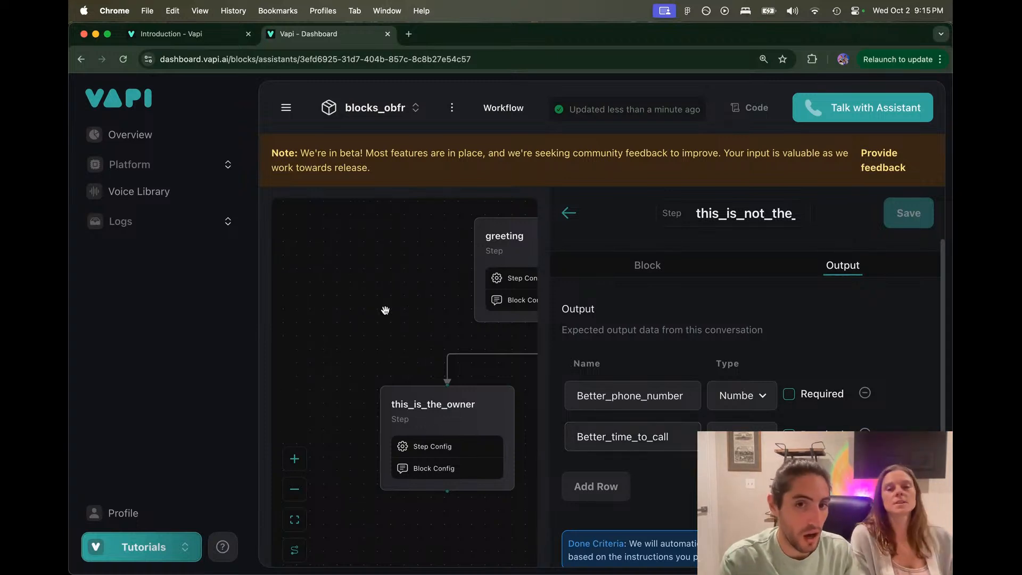
left_click(568, 213)
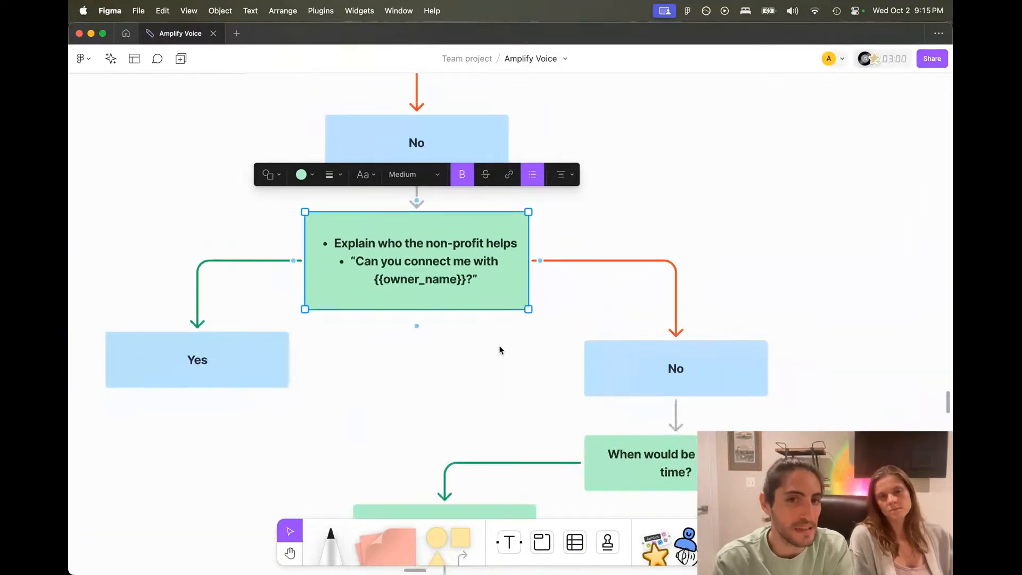
scroll(500, 350, "down", 5)
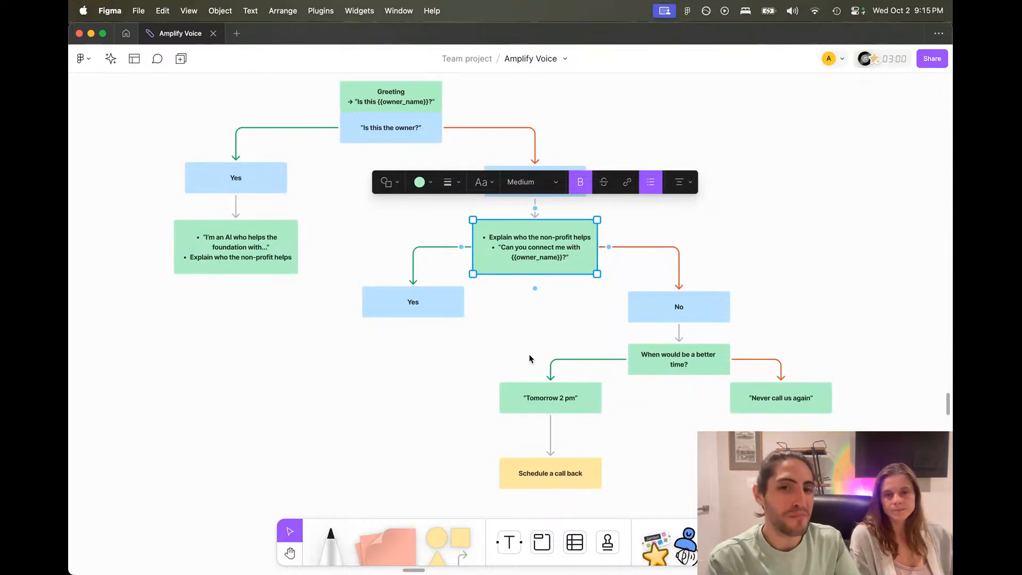
Step: Review the flowchart's Tomorrow 2 pm, Schedule a call back, better-time and Never call us again boxes
left_click(530, 398)
left_click(547, 479)
left_click(692, 357)
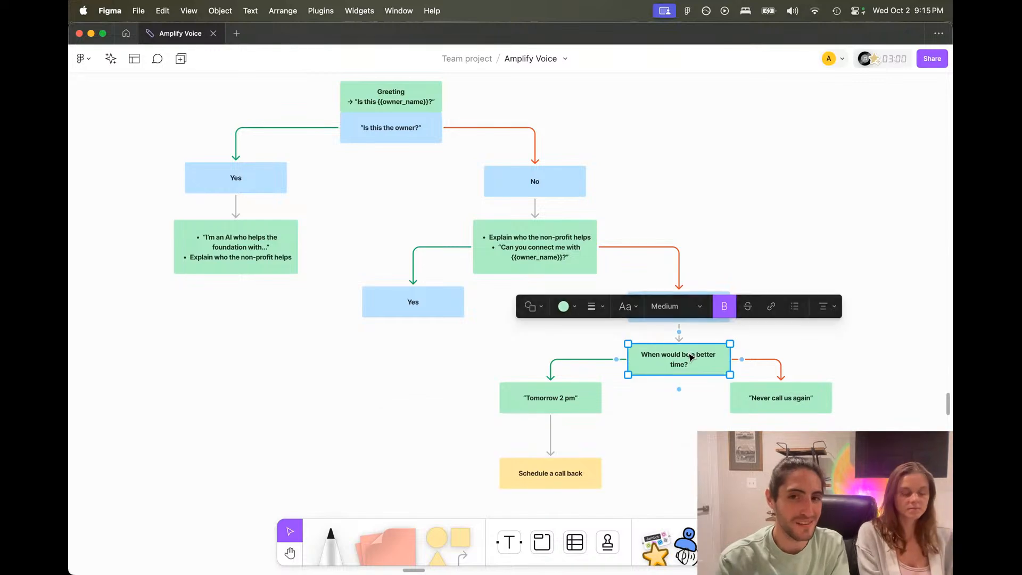
left_click(768, 393)
left_click(863, 282)
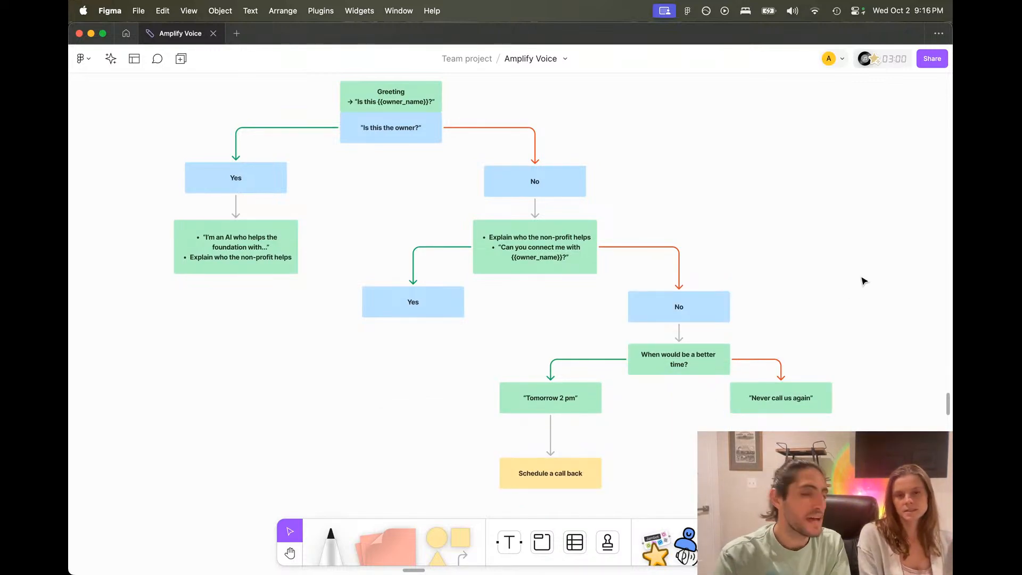
key("super+Tab")
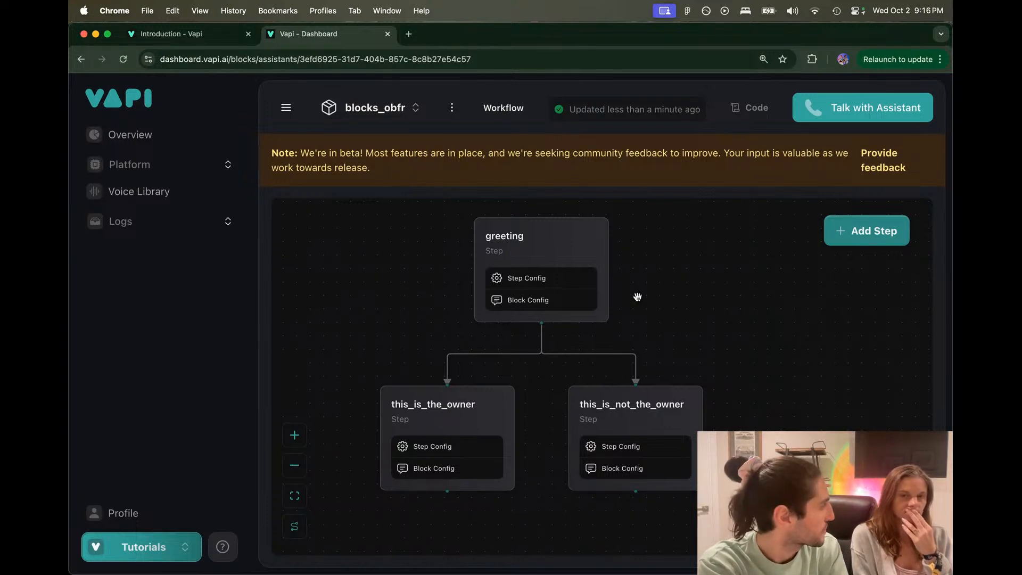
Step: Review the this_is_the_owner instruction's "If you're speaking with the owner" line
left_click(393, 402)
left_click(641, 263)
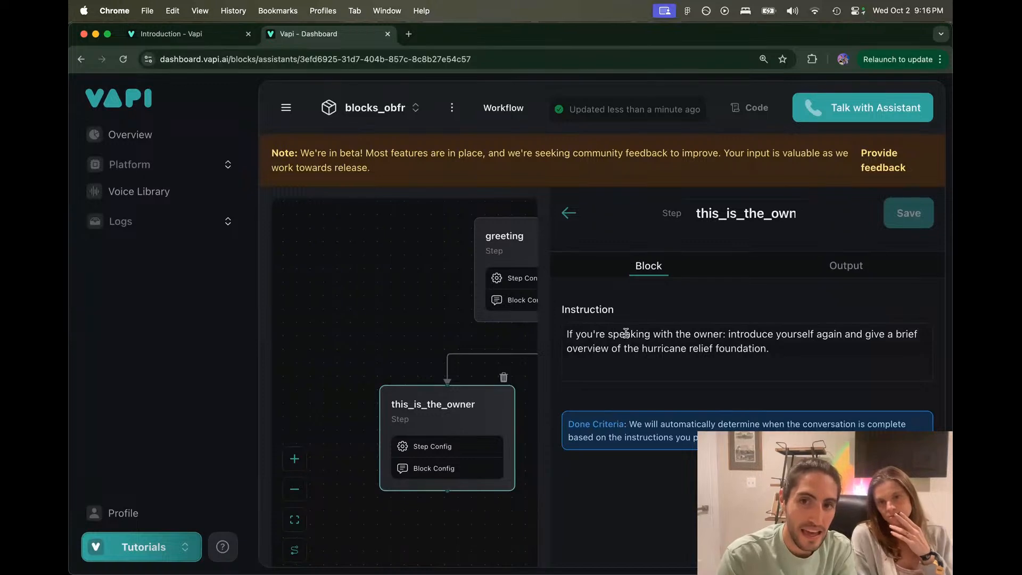
left_click_drag(567, 333, 723, 332)
left_click(428, 334)
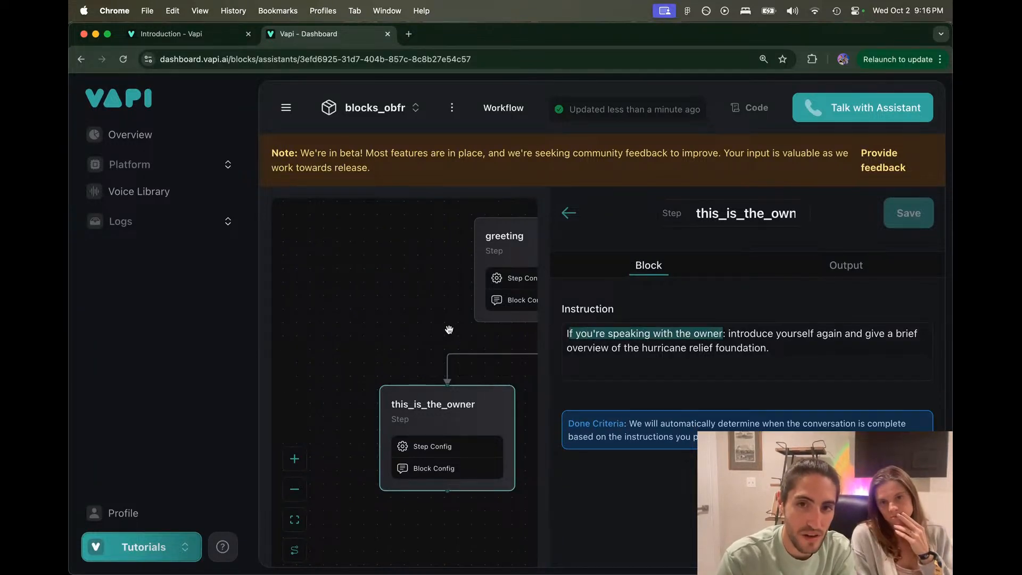
left_click(568, 213)
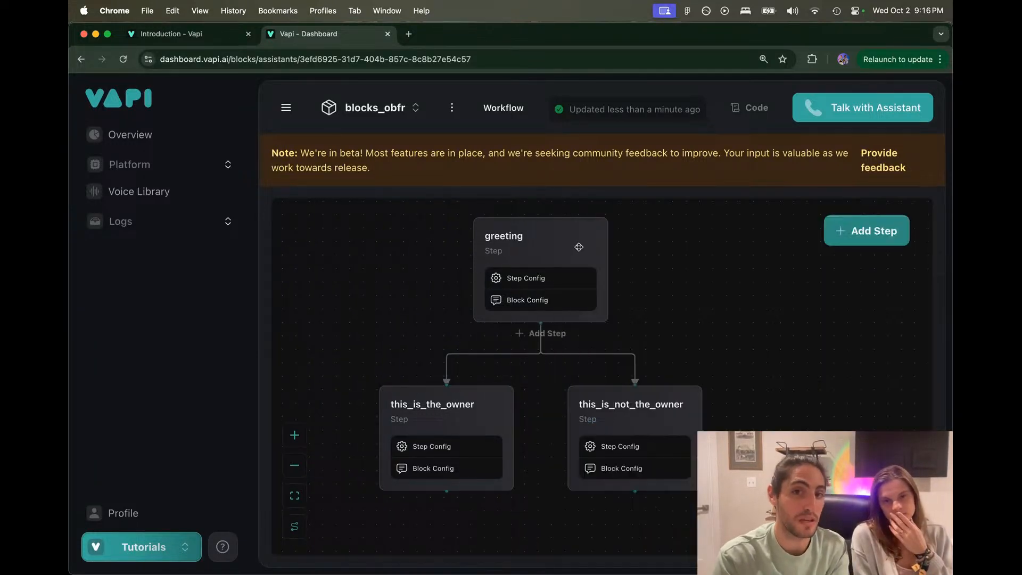
Step: Inspect the not-owner instruction's greeting output expression and the list of available variables
left_click(618, 398)
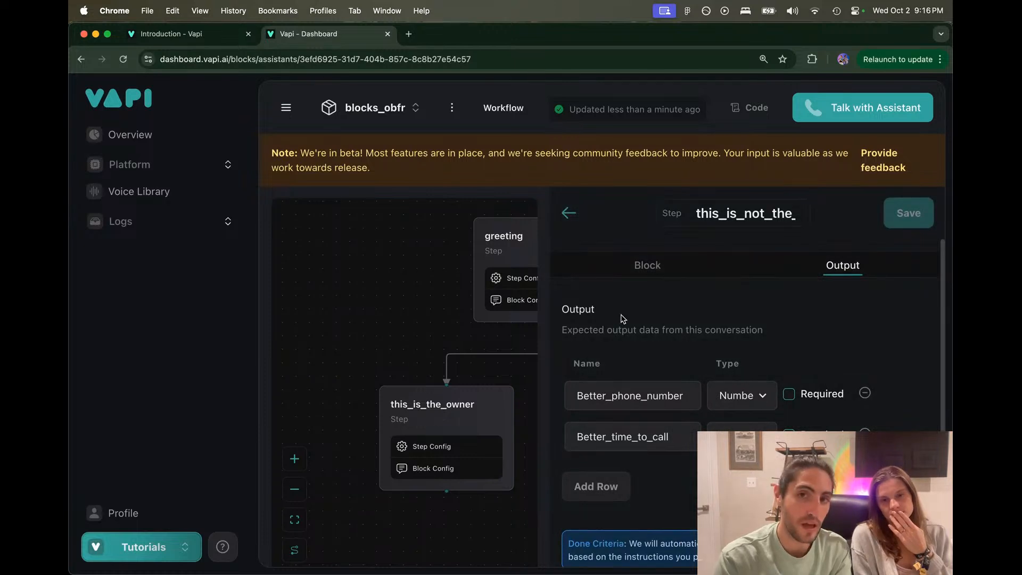
left_click(641, 271)
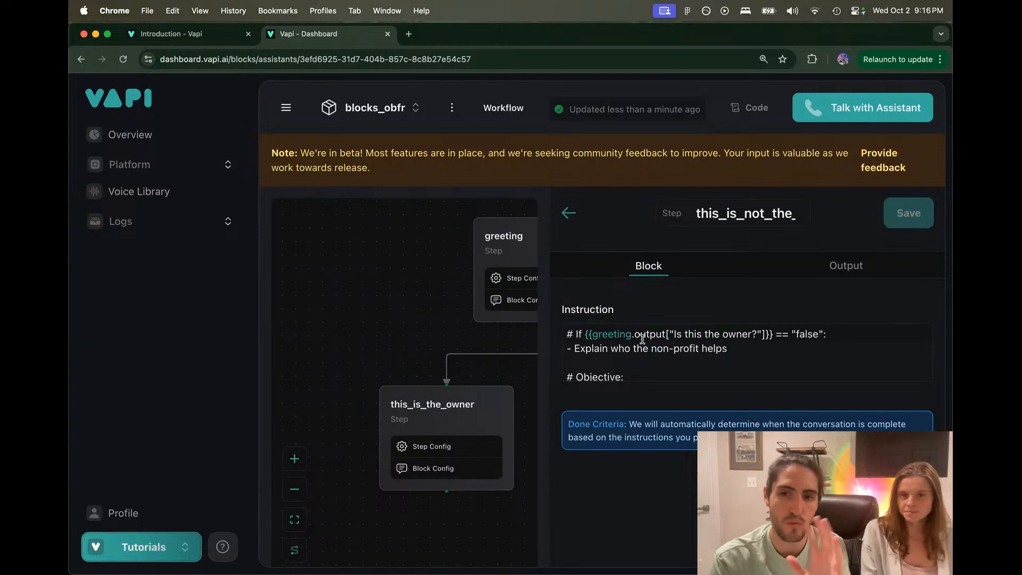
left_click_drag(569, 335, 686, 333)
left_click(623, 341)
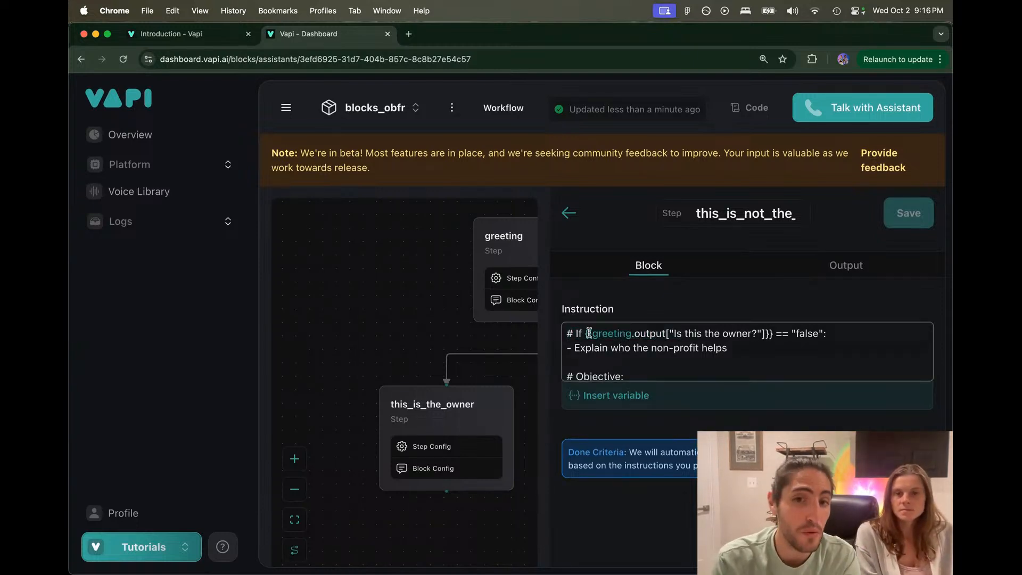
left_click_drag(585, 333, 772, 335)
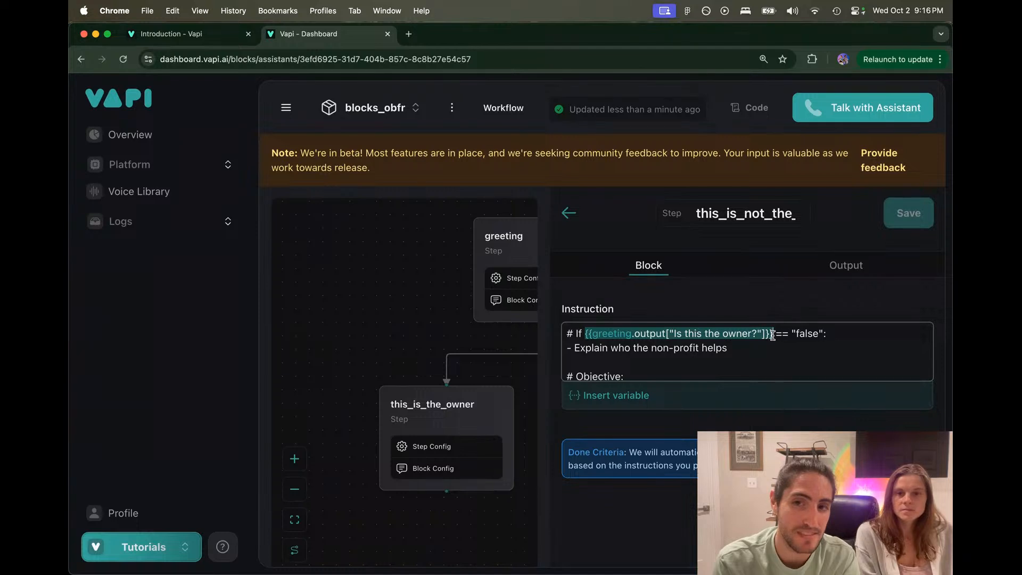
left_click(772, 335)
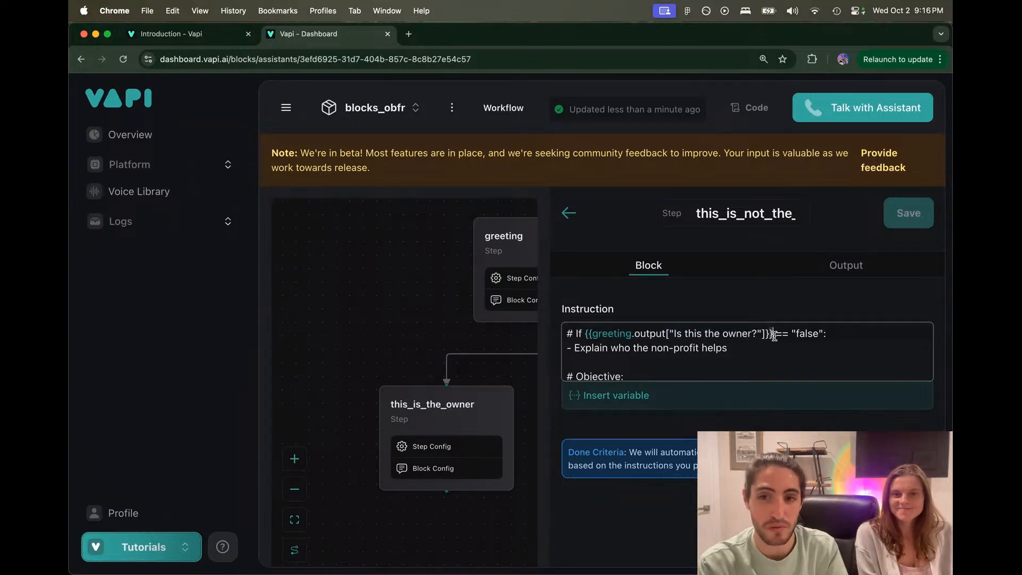
left_click(607, 397)
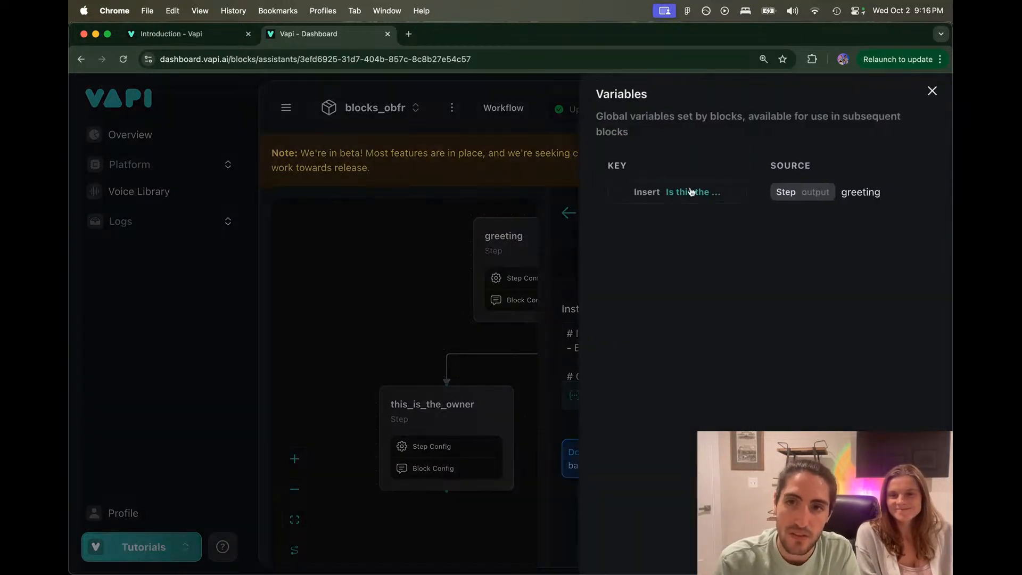
left_click(567, 260)
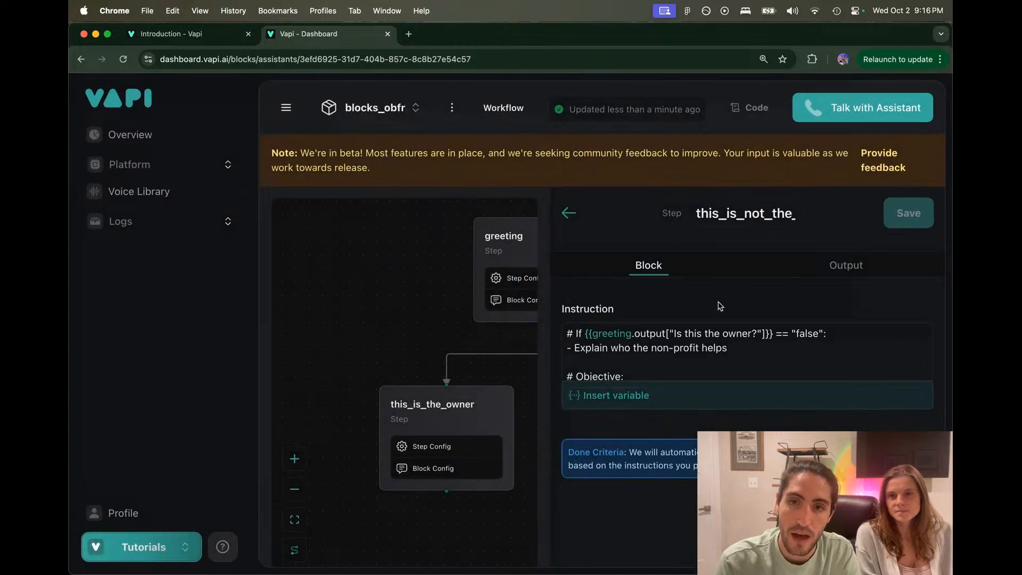
Step: Check the greeting step's 'Is this the owner?' output and the owner step's outputs
left_click(514, 242)
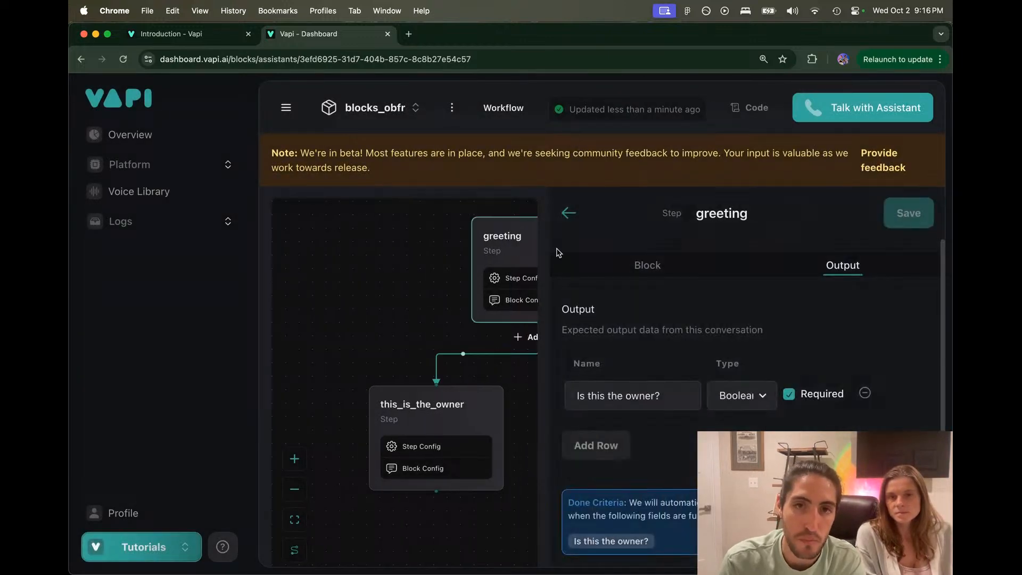
left_click_drag(587, 397, 694, 397)
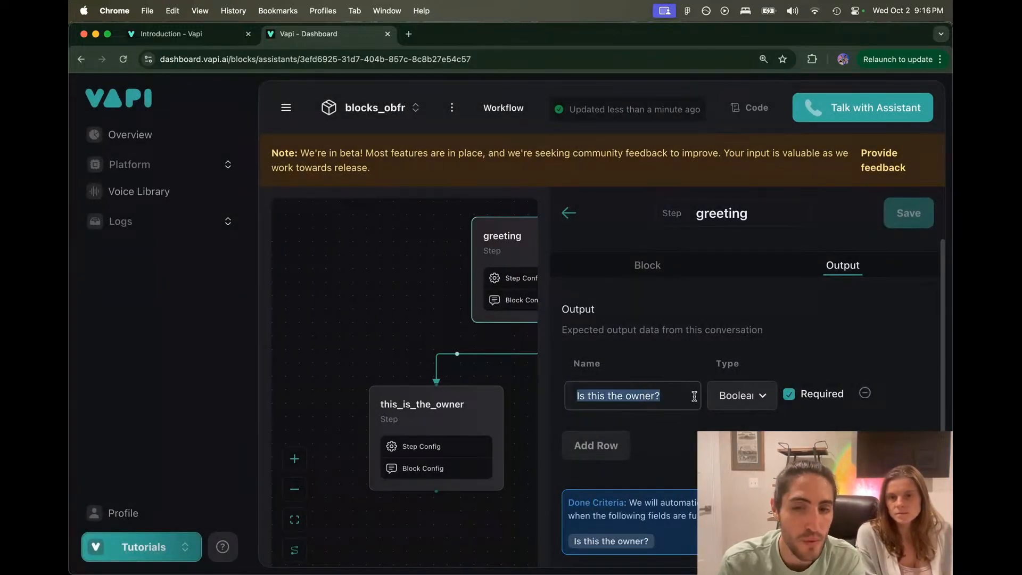
left_click(499, 415)
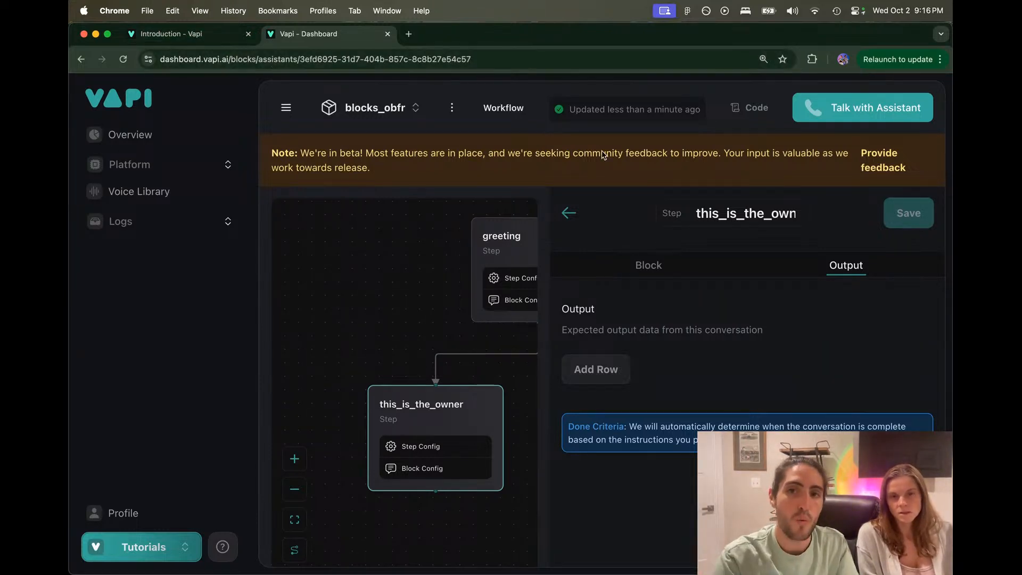
left_click(524, 255)
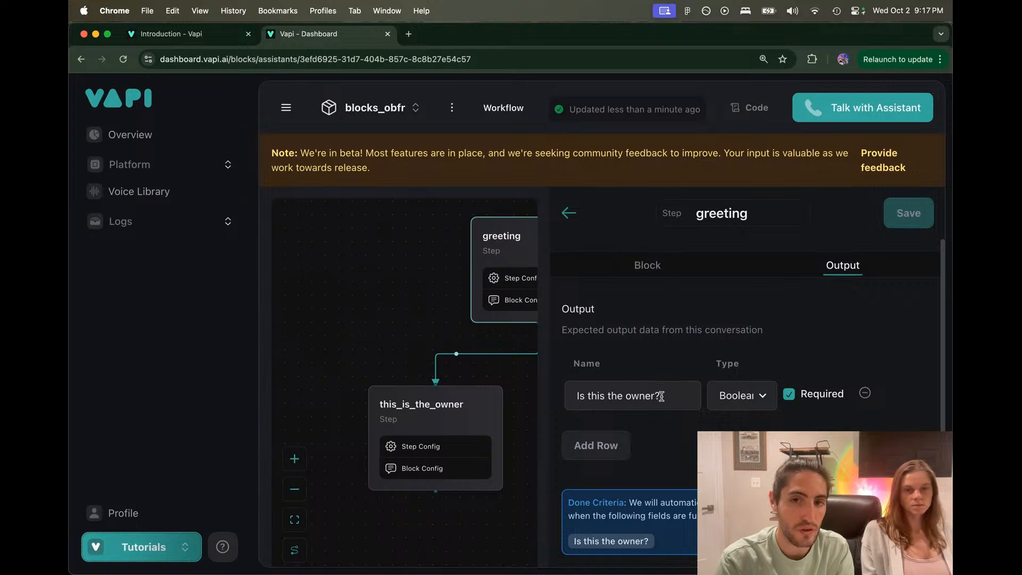
left_click_drag(662, 397, 564, 399)
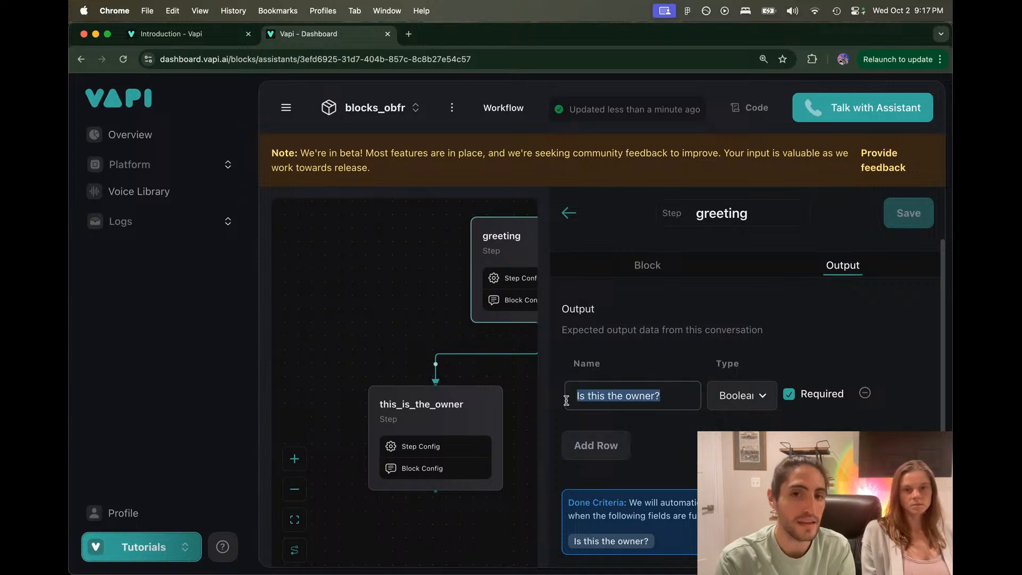
left_click(483, 375)
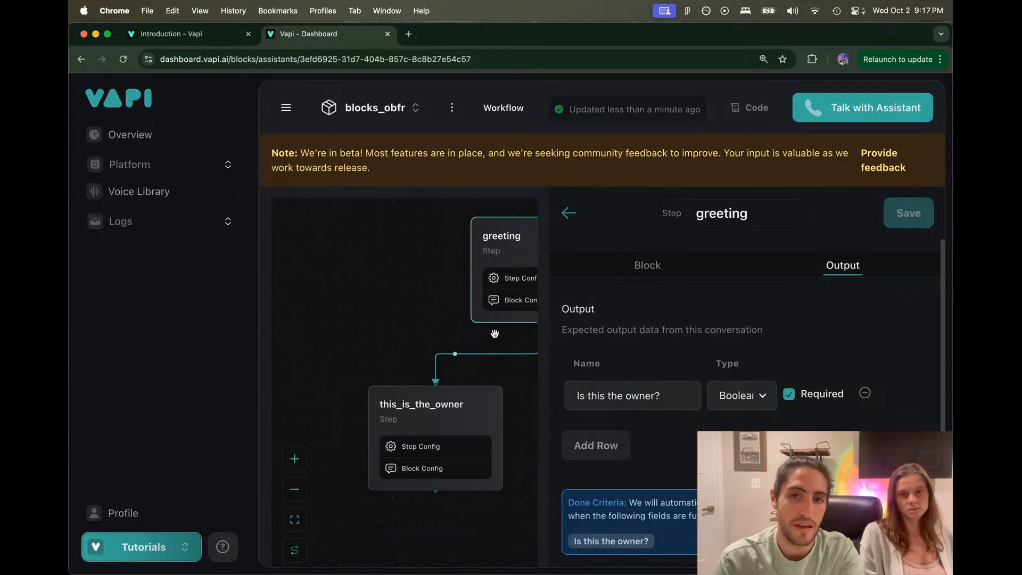
left_click(568, 213)
Step: Reopen the this_is_not_the_owner instruction at its greeting variable expression
left_click(632, 418)
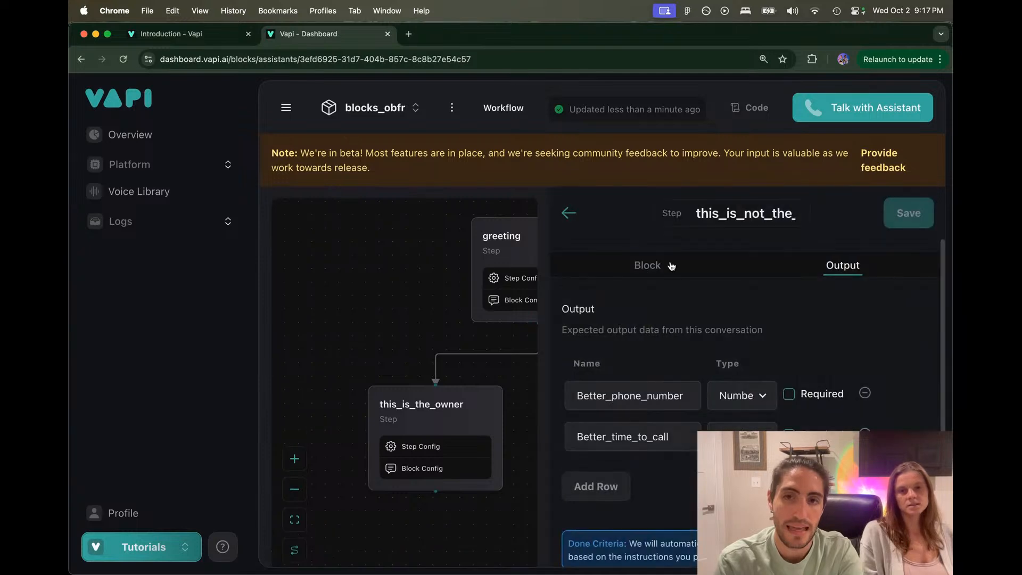
left_click(659, 264)
left_click(585, 332)
left_click_drag(584, 332, 625, 334)
double_click(629, 334)
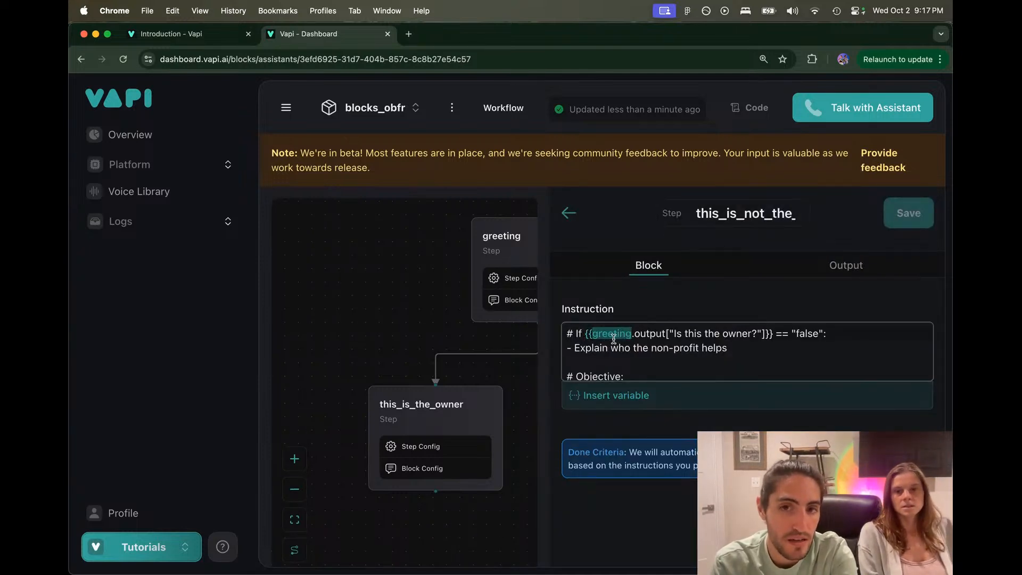
left_click_drag(634, 334, 787, 336)
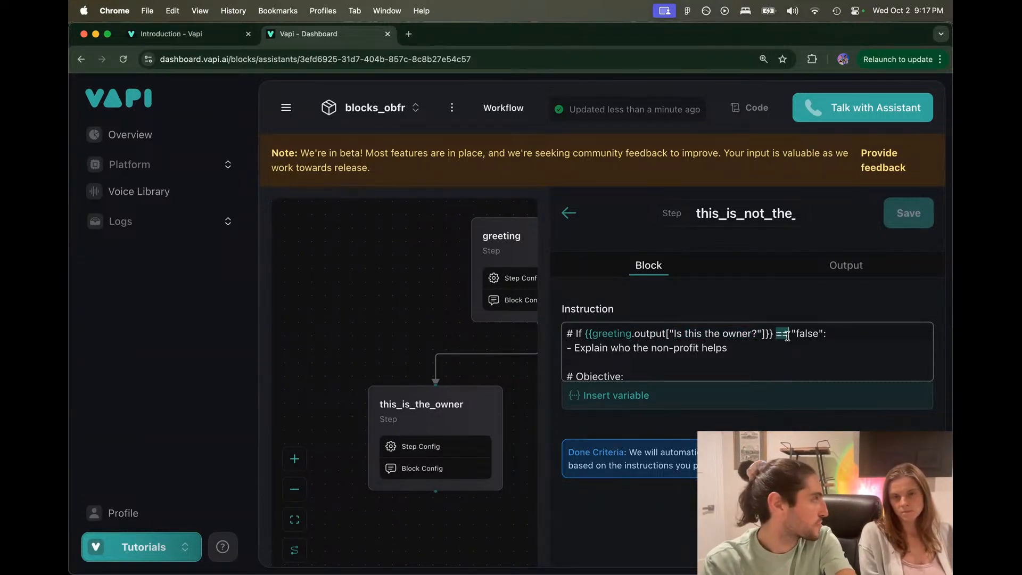
left_click(787, 336)
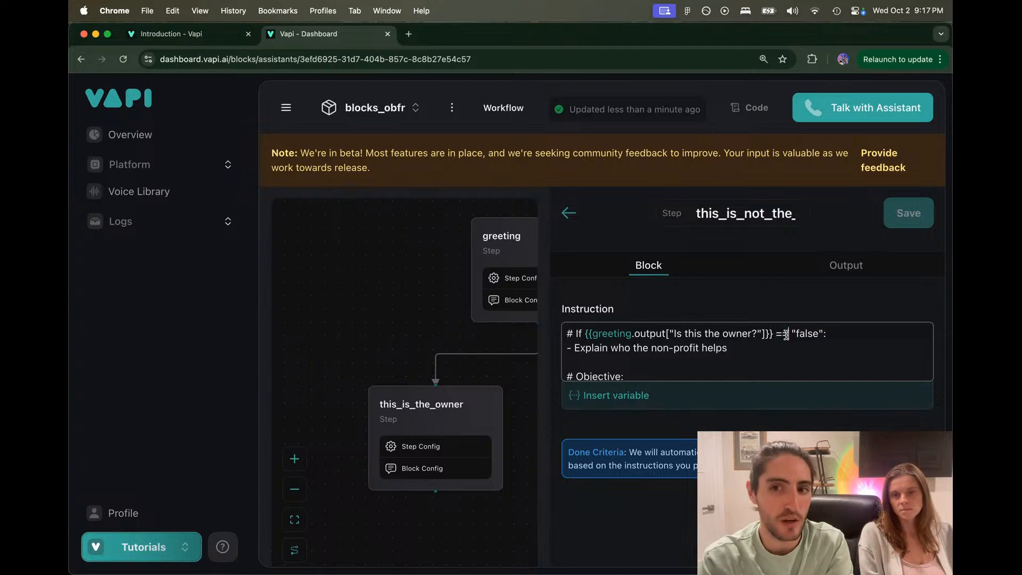
left_click_drag(773, 334, 584, 334)
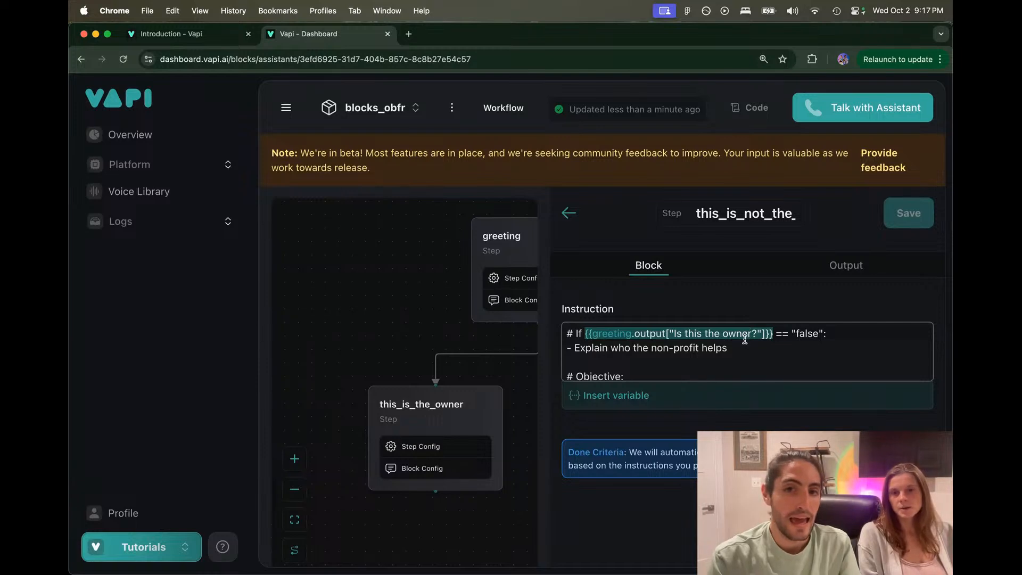
left_click_drag(822, 335, 566, 334)
key("super+c")
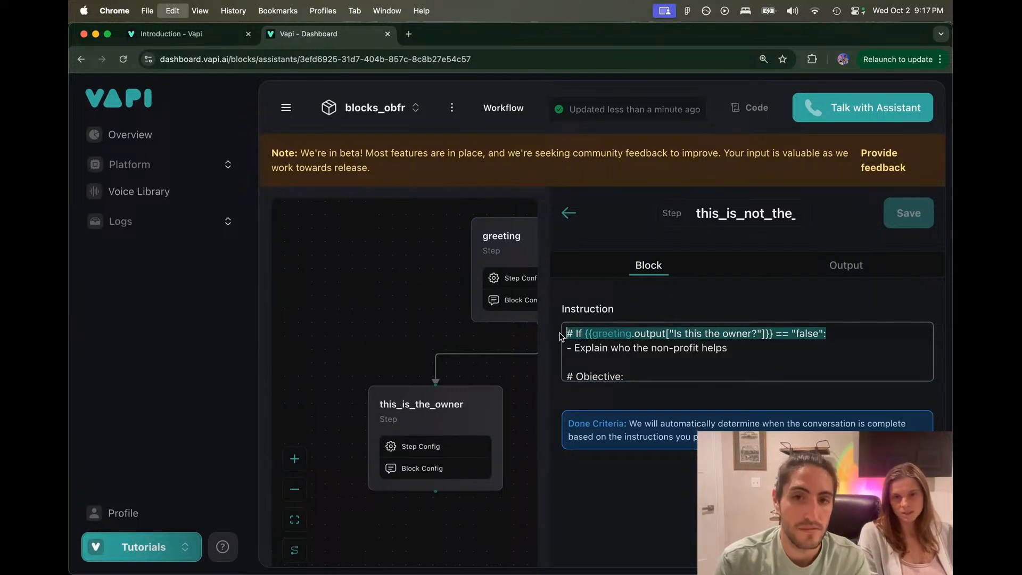
left_click(455, 398)
Step: Replace the owner instruction's old condition phrase with the copied greeting 'Is this the owner?' conditional line
left_click(633, 268)
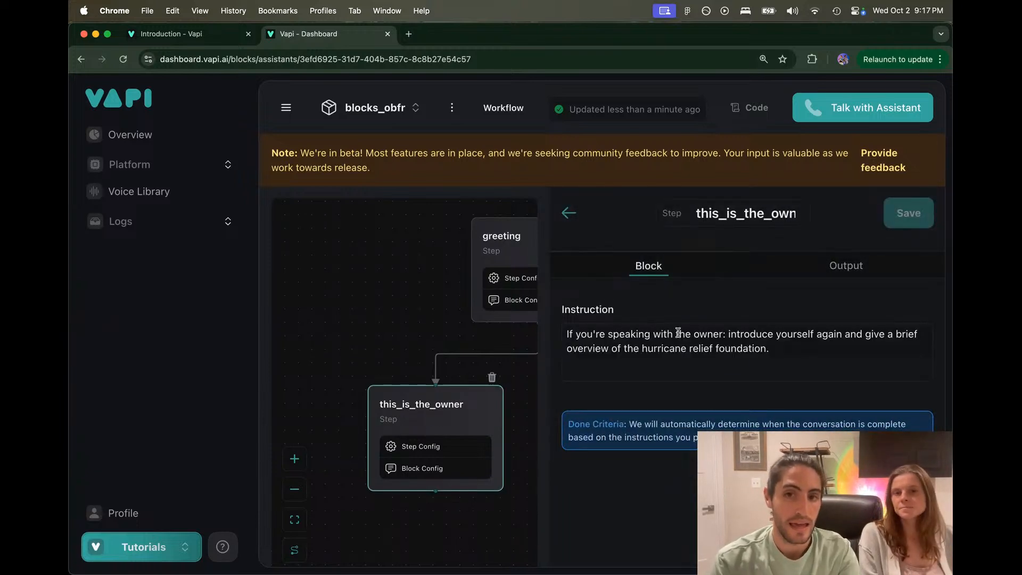
left_click_drag(726, 334, 601, 337)
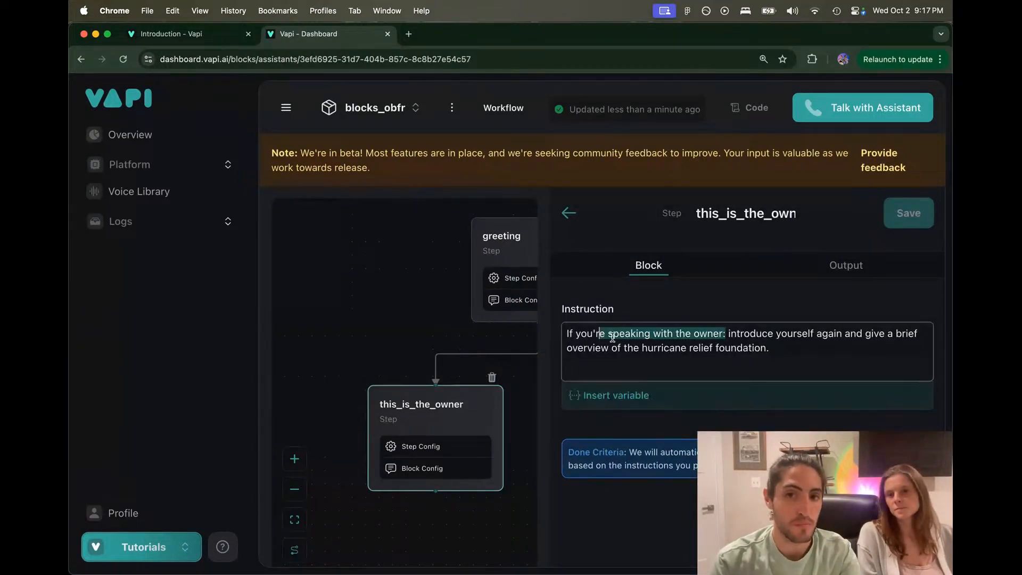
key("BackSpace")
key("BackSpace")
key("BackSpace")
key("BackSpace")
key("BackSpace")
key("BackSpace")
key("BackSpace")
key("BackSpace")
key("BackSpace")
key("Return")
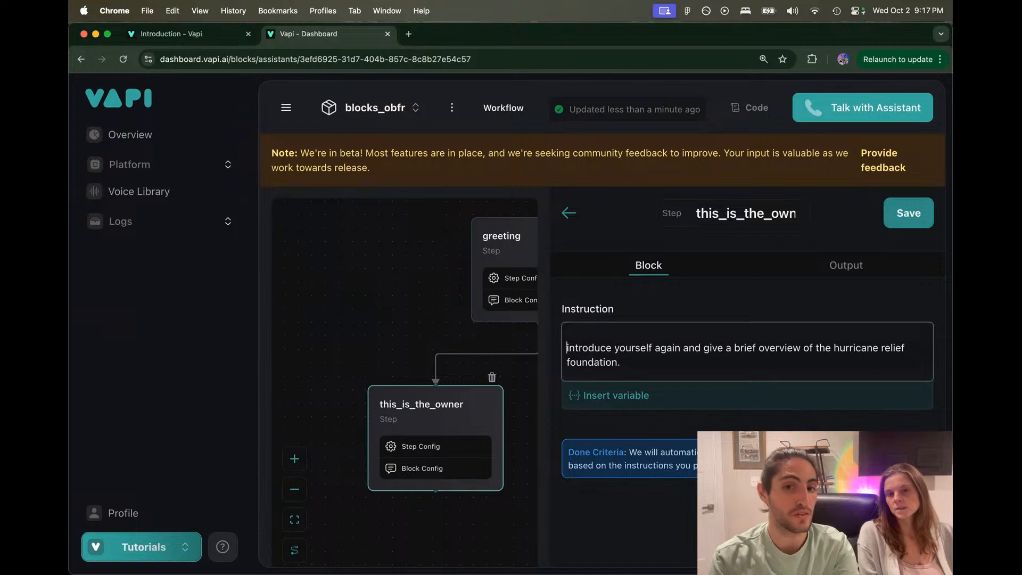
key("Up")
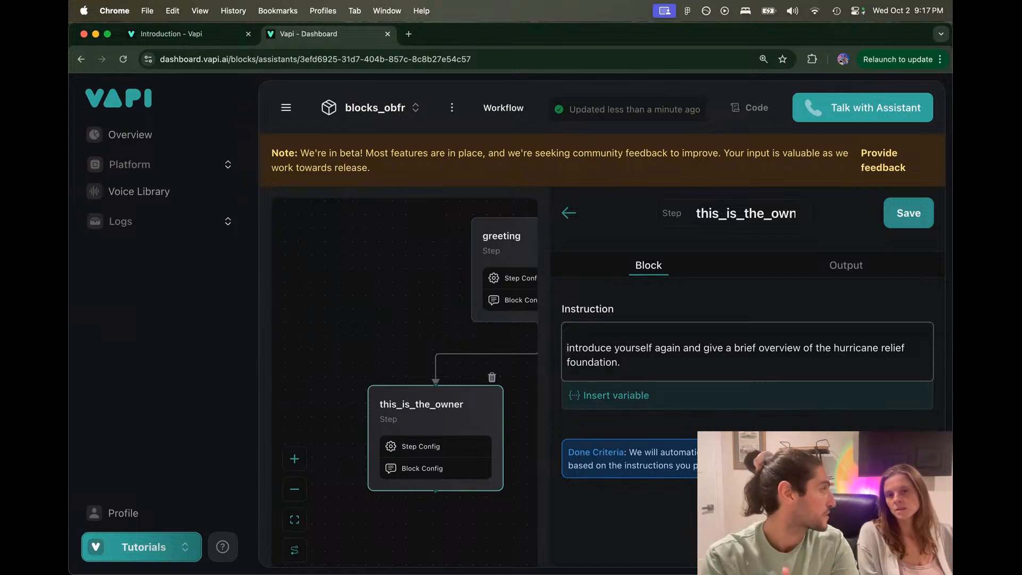
key("super+v")
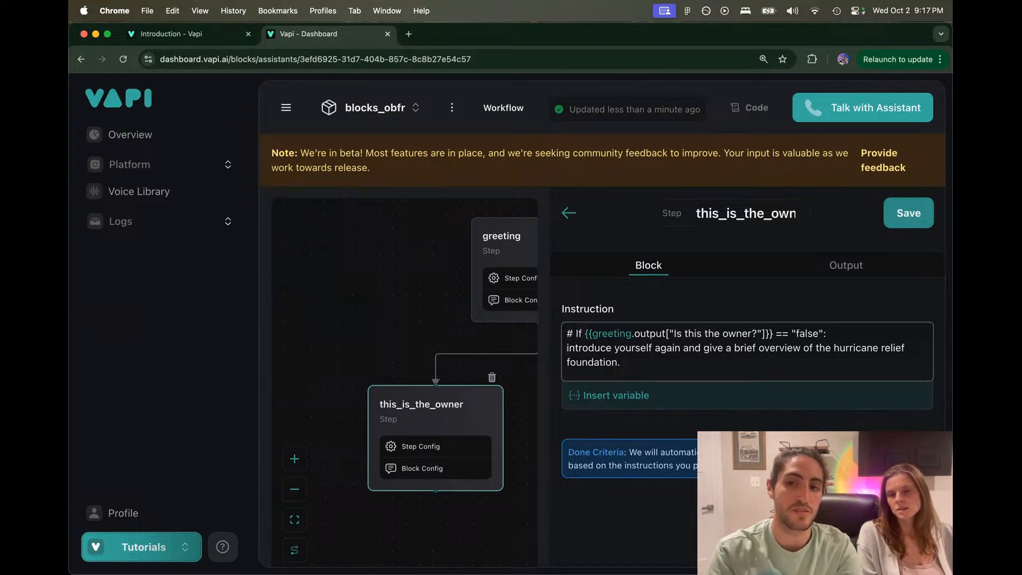
Step: Change the condition value from "false" to "true" and save the this_is_the_owner step
key("alt+BackSpace")
type("true")
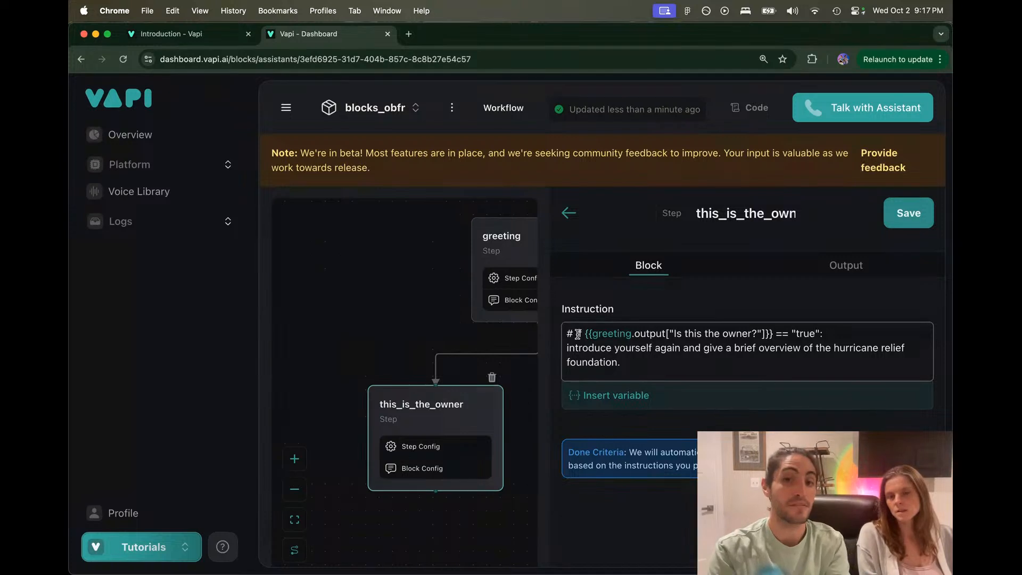
left_click_drag(825, 334, 825, 365)
left_click(827, 369)
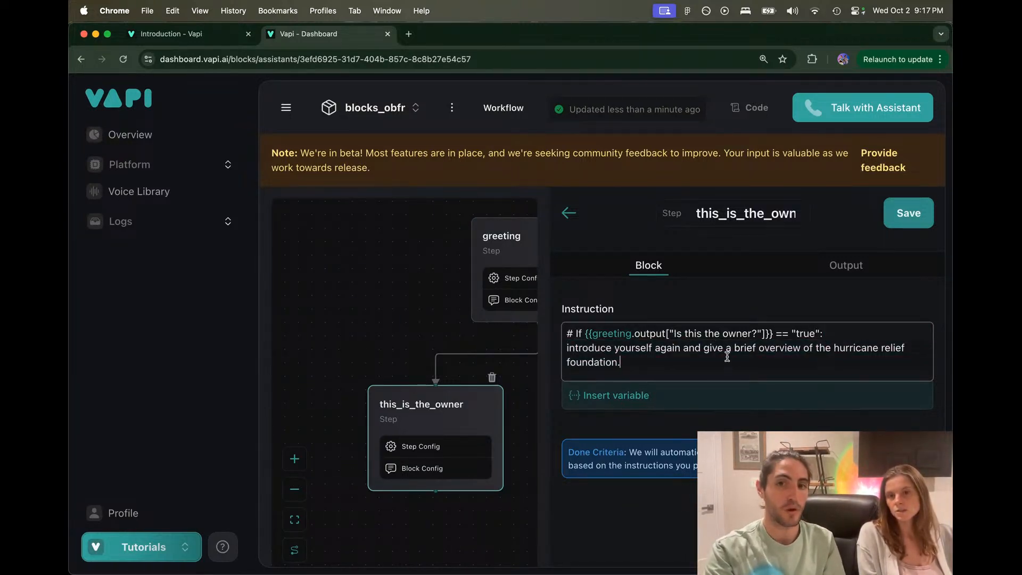
left_click(522, 375)
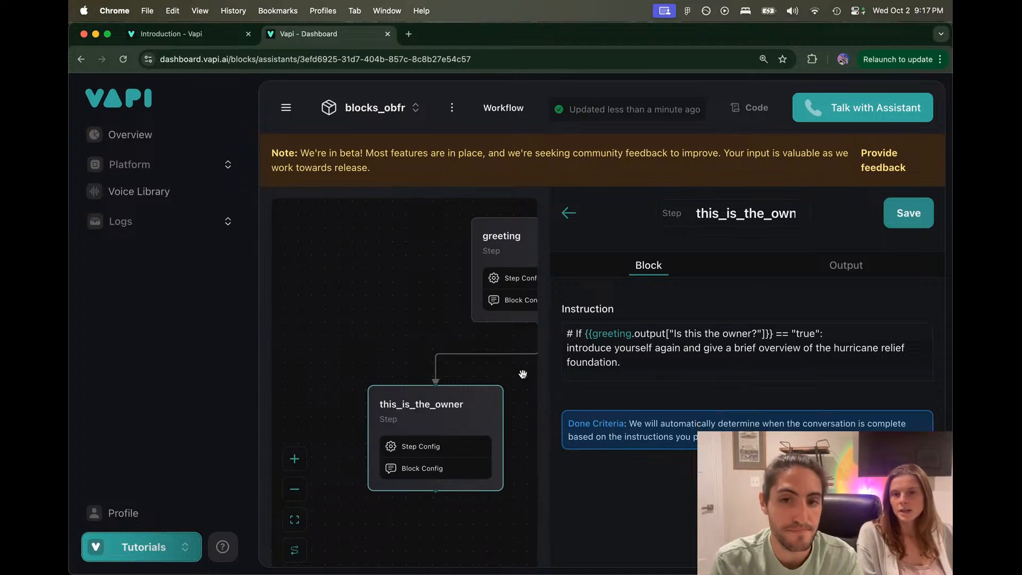
left_click(907, 215)
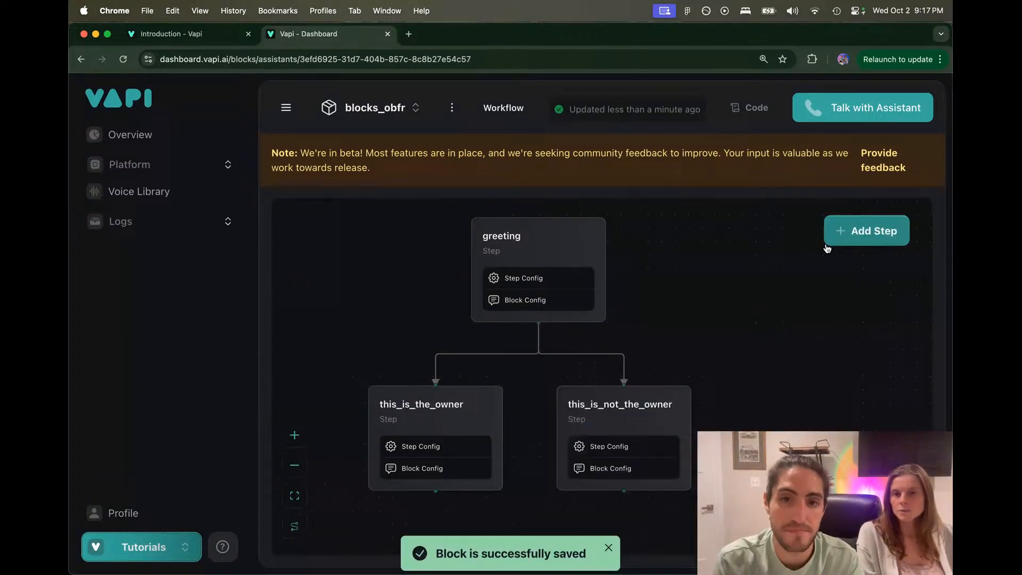
Step: Open the this_is_not_the_owner step and review its instruction text
left_click(623, 418)
left_click(654, 269)
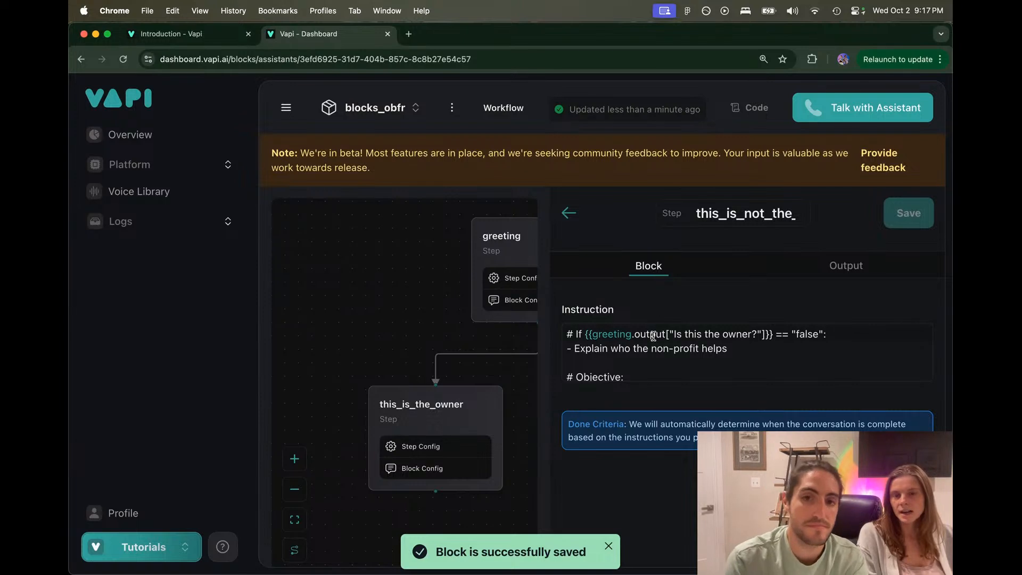
scroll(653, 336, "down", 2)
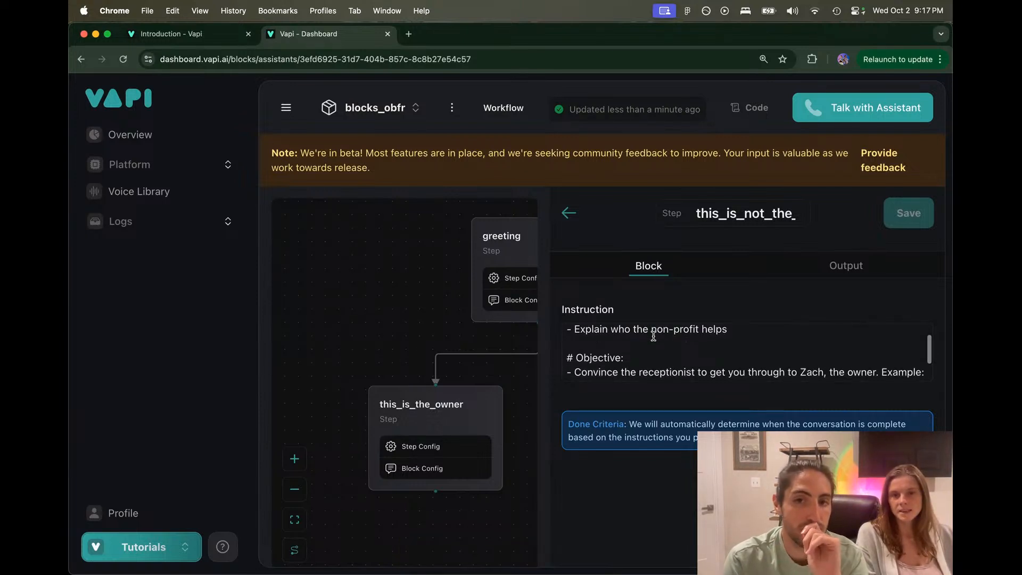
scroll(653, 337, "up", 1)
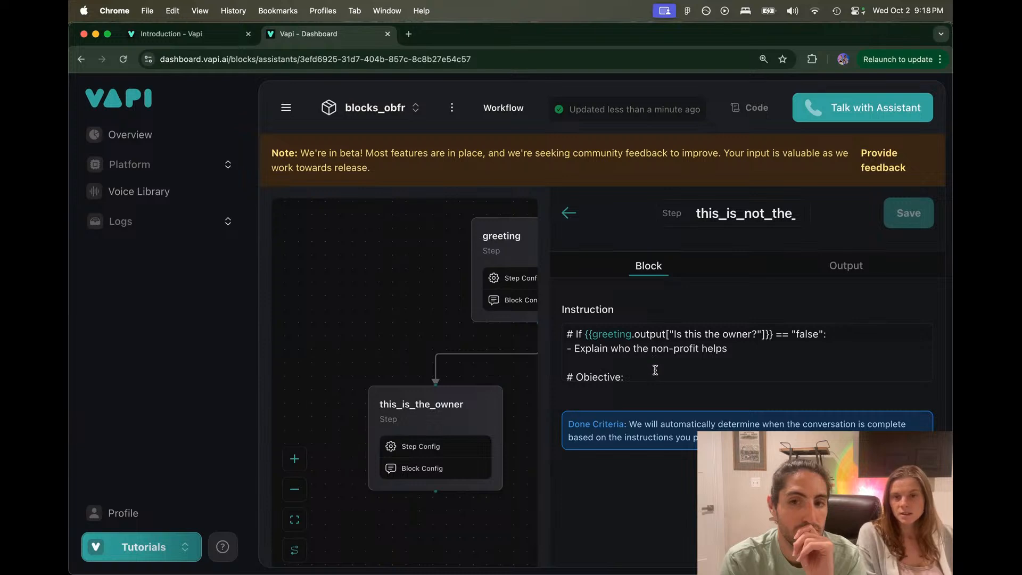
scroll(653, 365, "down", 3)
scroll(655, 370, "up", 3)
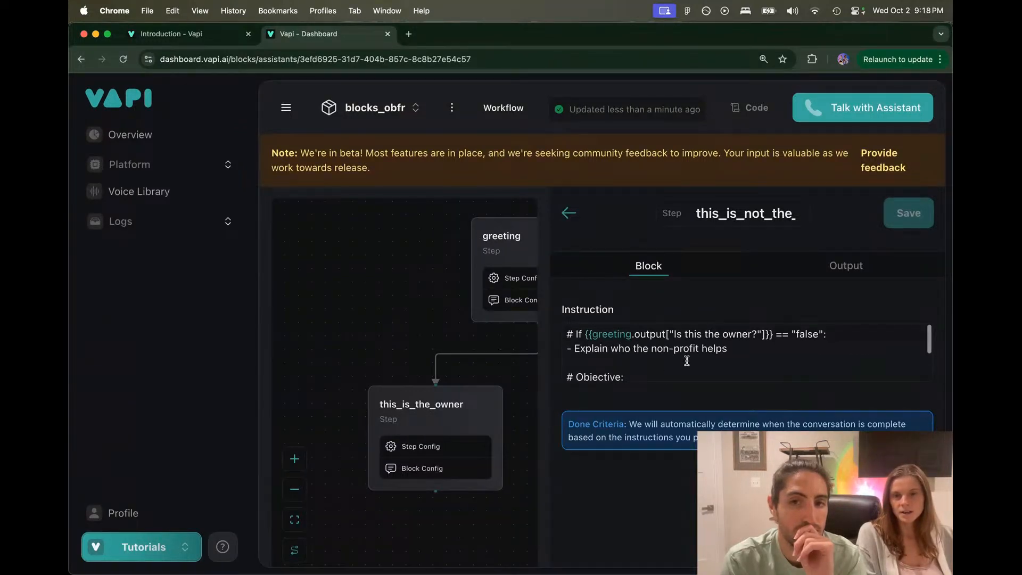
Step: Replace the non-profit line and '# Objective:' heading with a bullet to attempt connecting with the owner by name
triple_click(755, 347)
key("BackSpace")
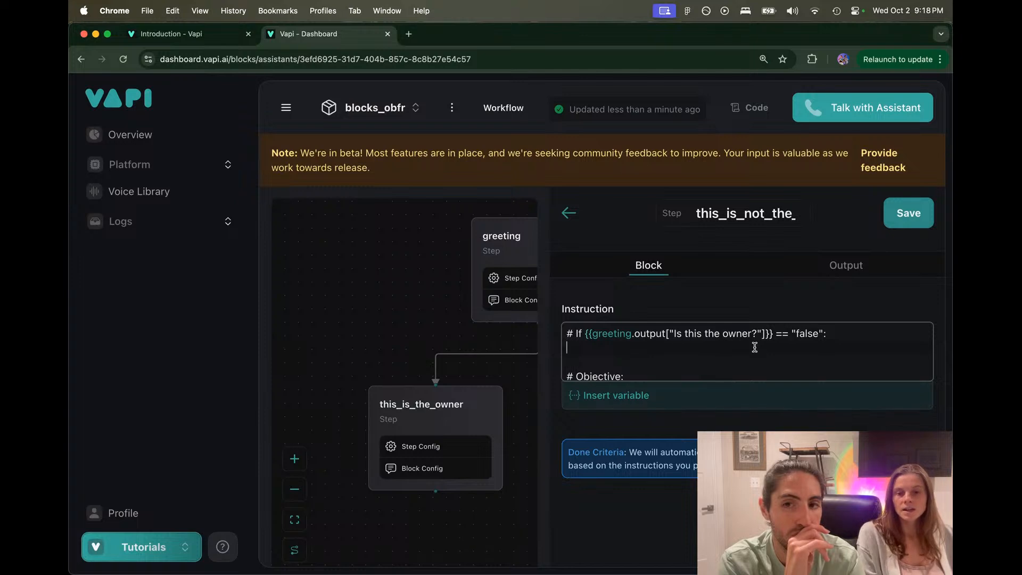
key("BackSpace")
key("BackSpace")
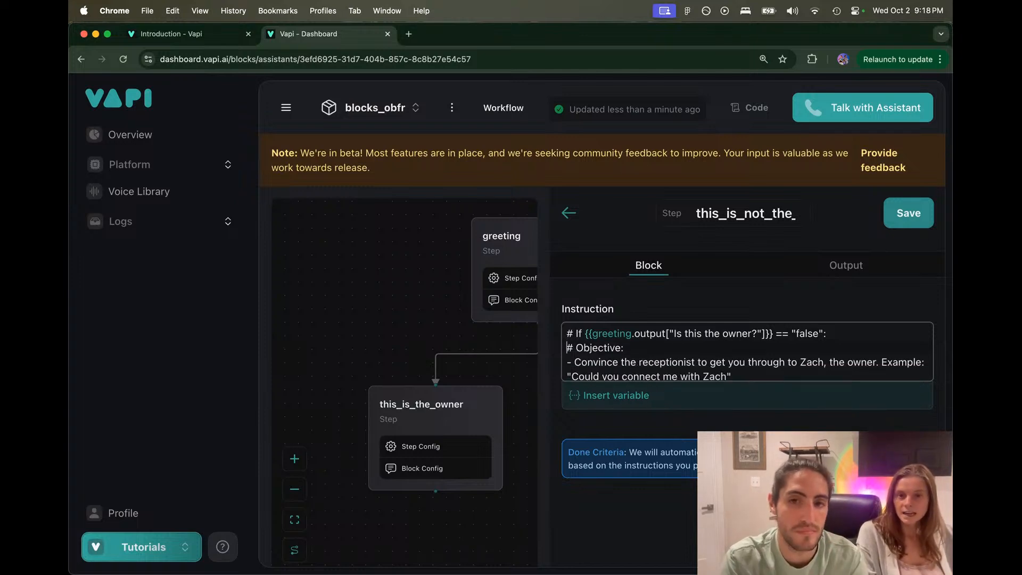
key("shift+End")
key("BackSpace")
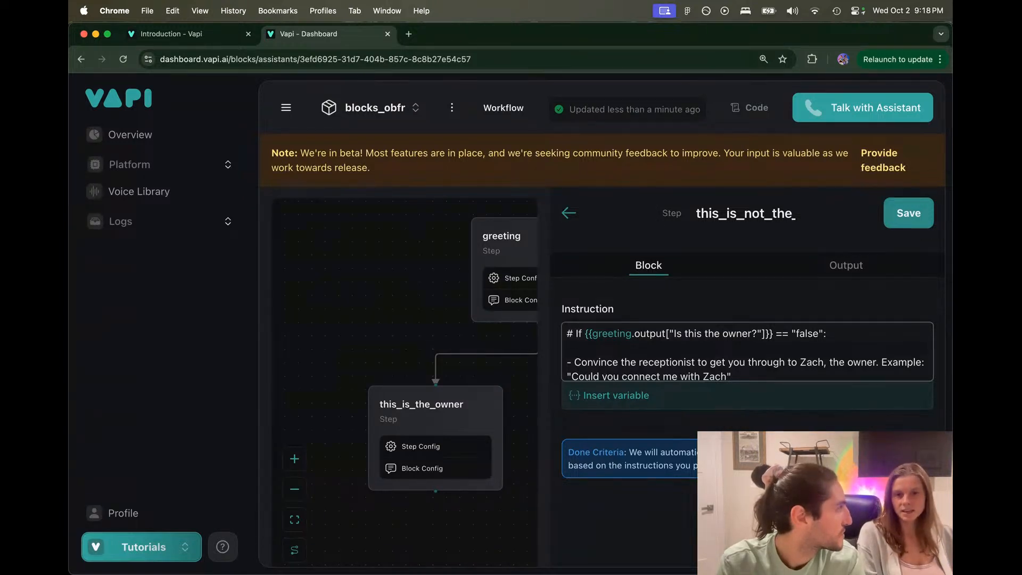
type("- ")
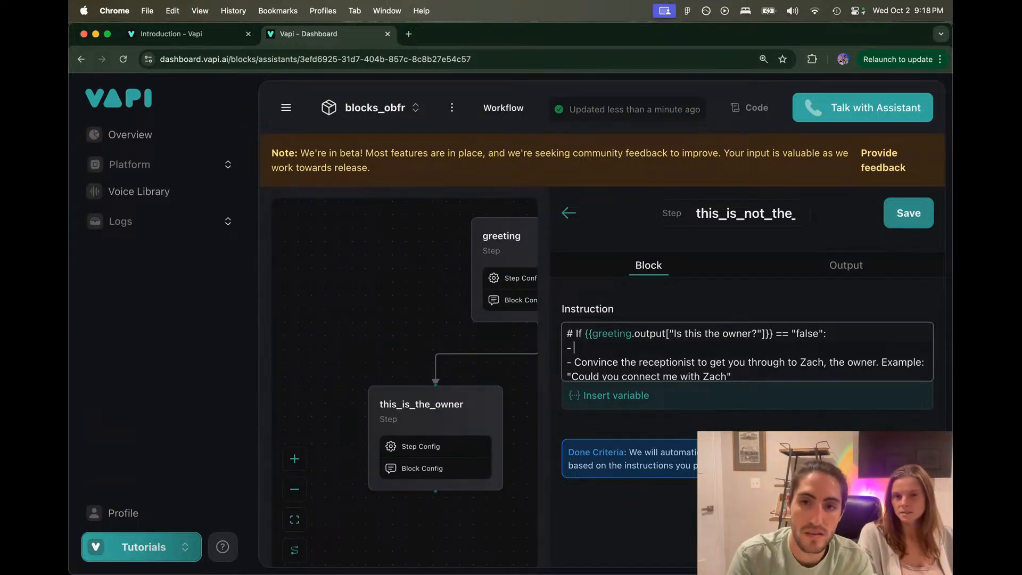
type("Attempt")
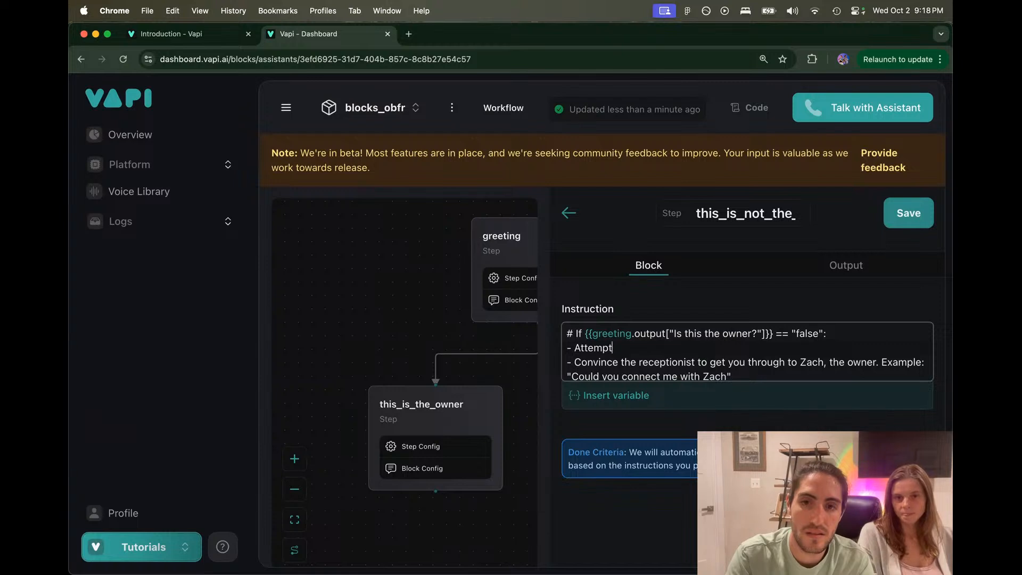
type(" to get con")
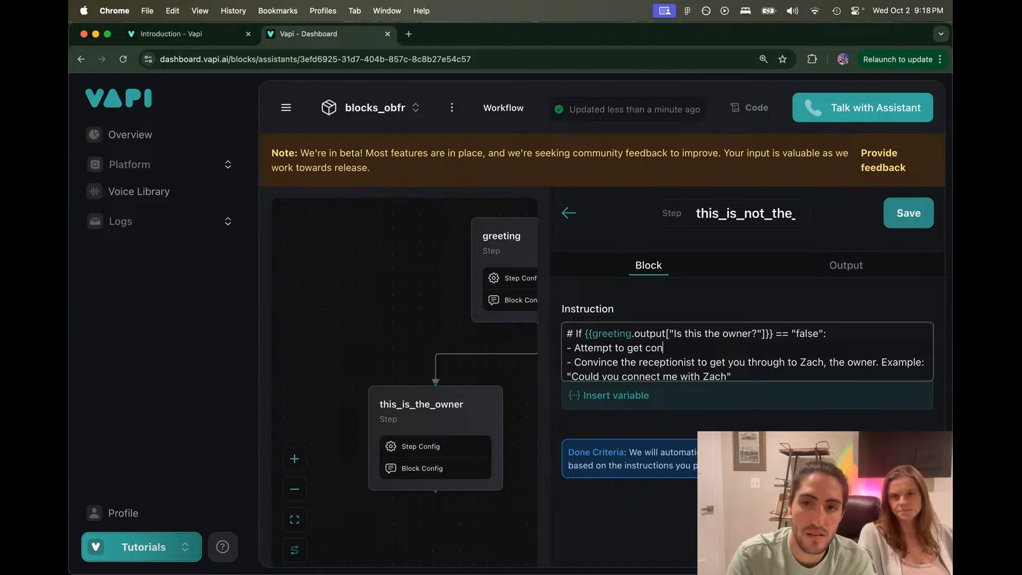
type("nected with Z")
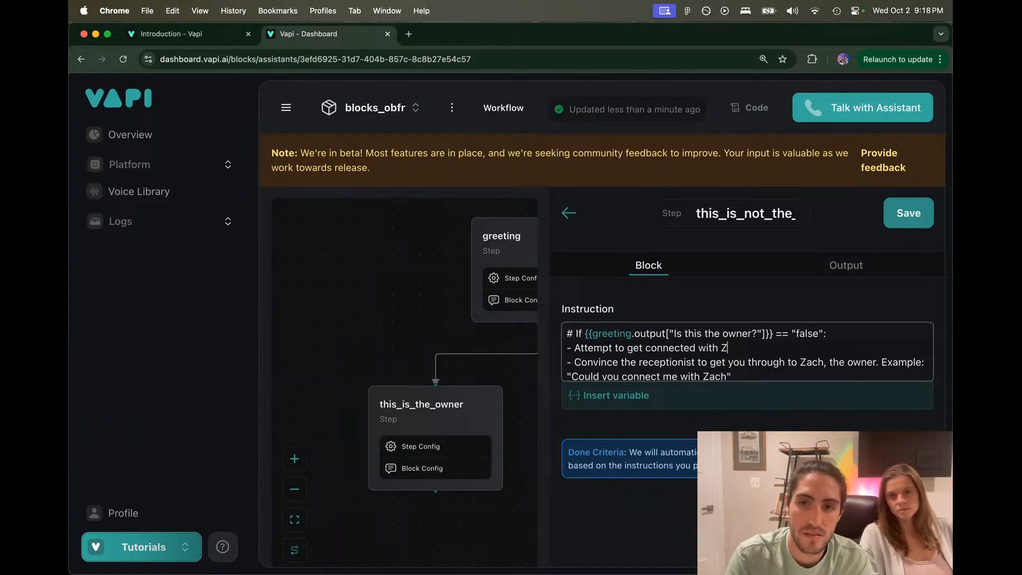
type("ach")
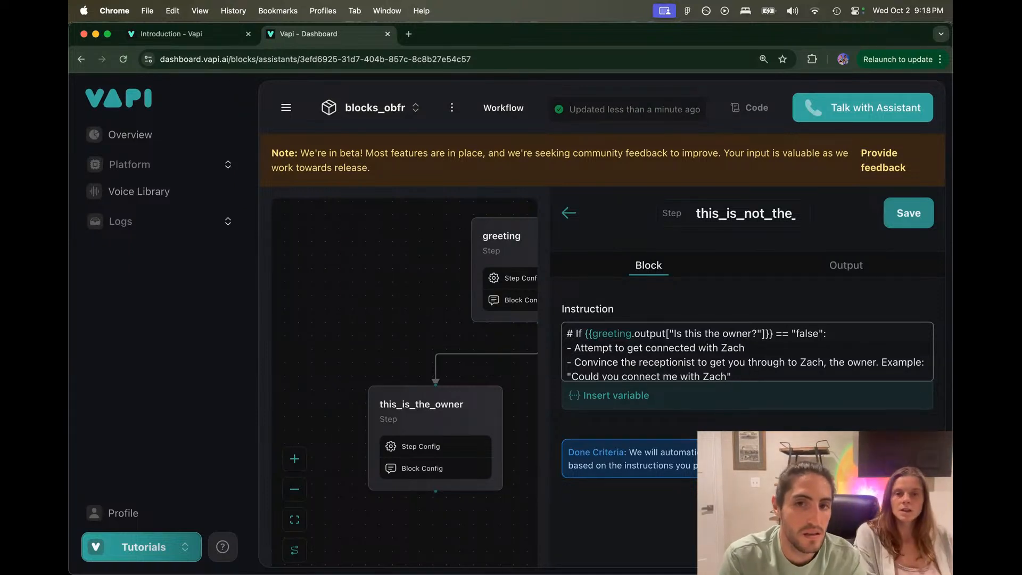
left_click_drag(758, 370, 561, 356)
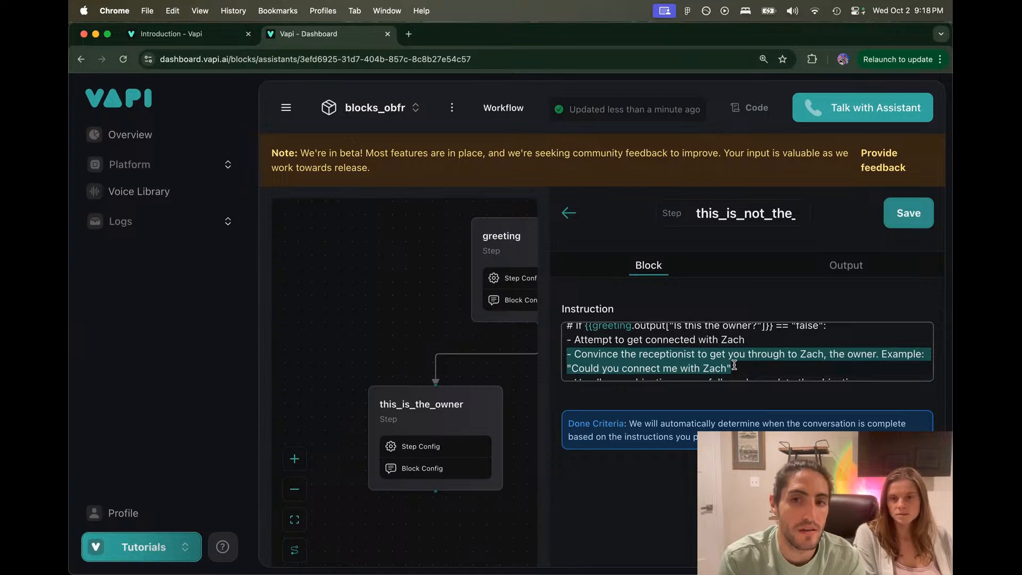
Step: Delete the 'Convince the receptionist' lines and trim the last bullet to 'Handle any objections gracefully.', then switch to Figma
key("BackSpace")
key("BackSpace")
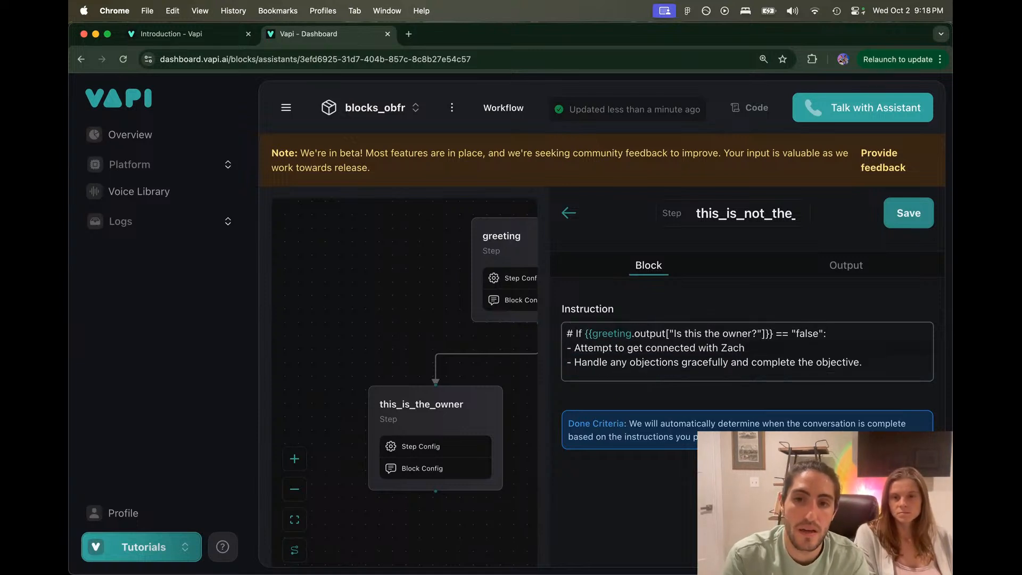
left_click_drag(860, 364, 573, 364)
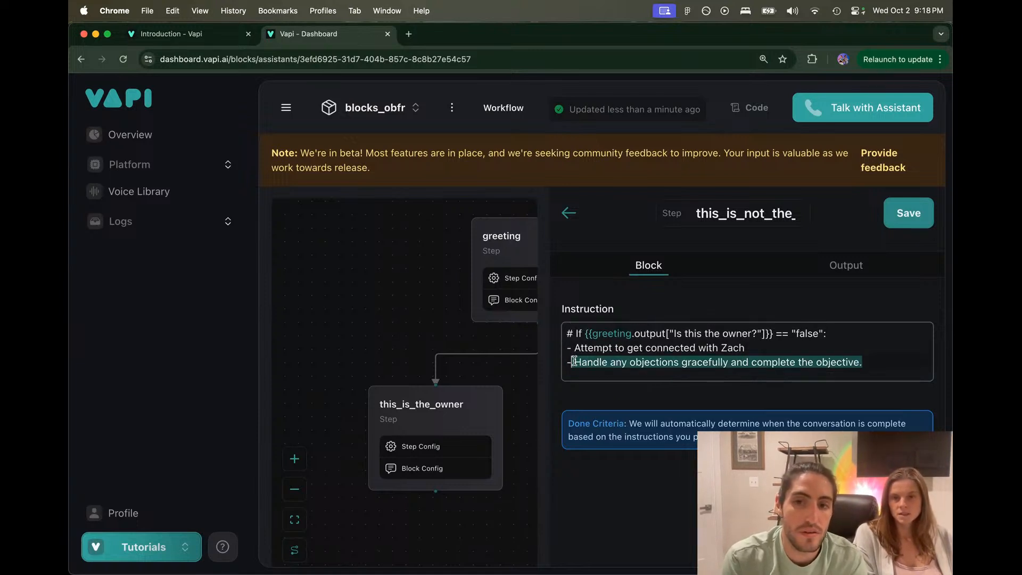
left_click_drag(824, 367, 816, 366)
key("alt+BackSpace")
key("alt+BackSpace")
key("alt+BackSpace")
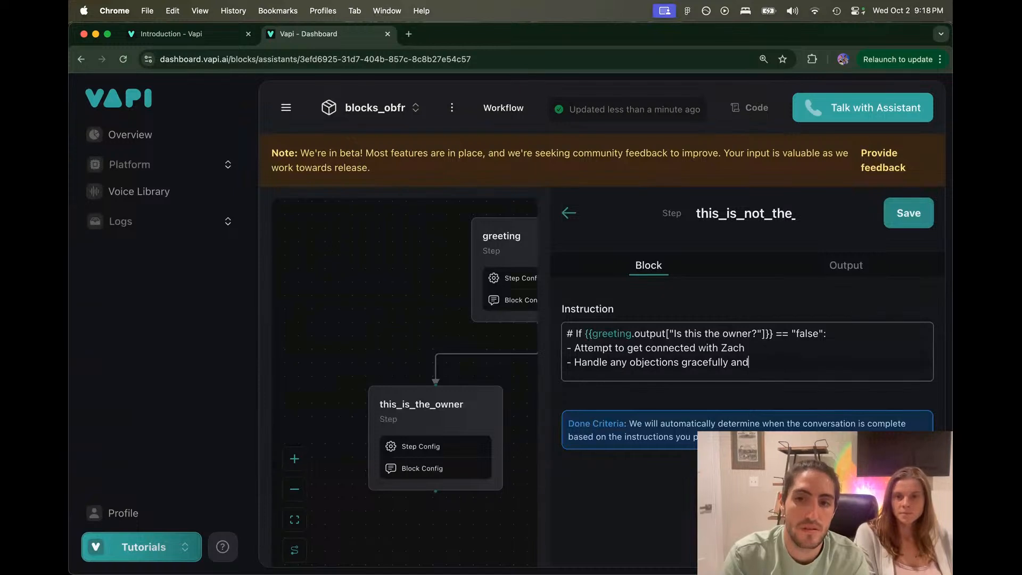
key("alt+BackSpace")
key("BackSpace")
type(".")
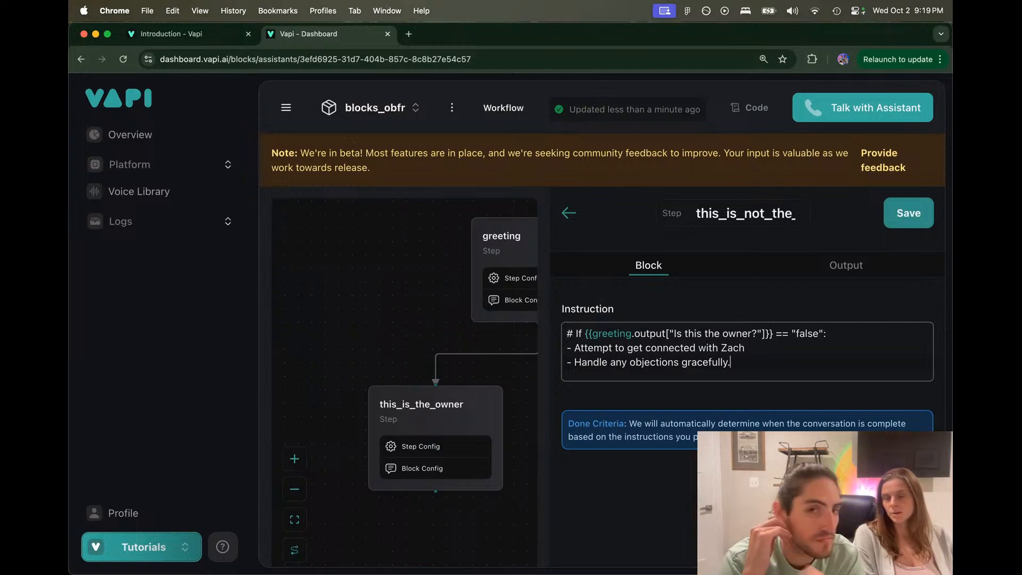
key("super+Tab")
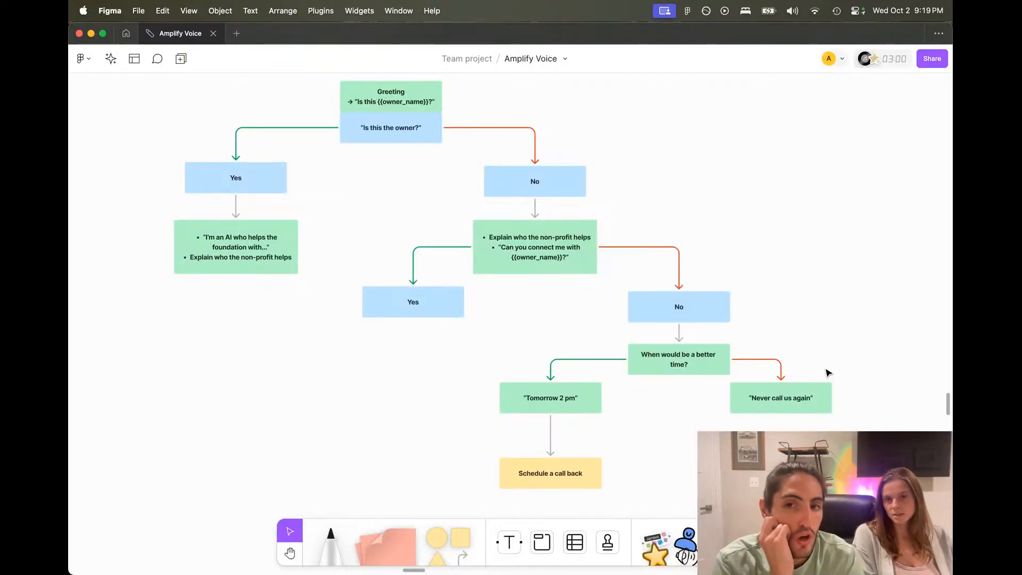
Step: Inspect the No branch's 'When would be a better time?' and 'Explain who the non-profit helps' flowchart nodes
left_click(696, 358)
left_click(532, 242)
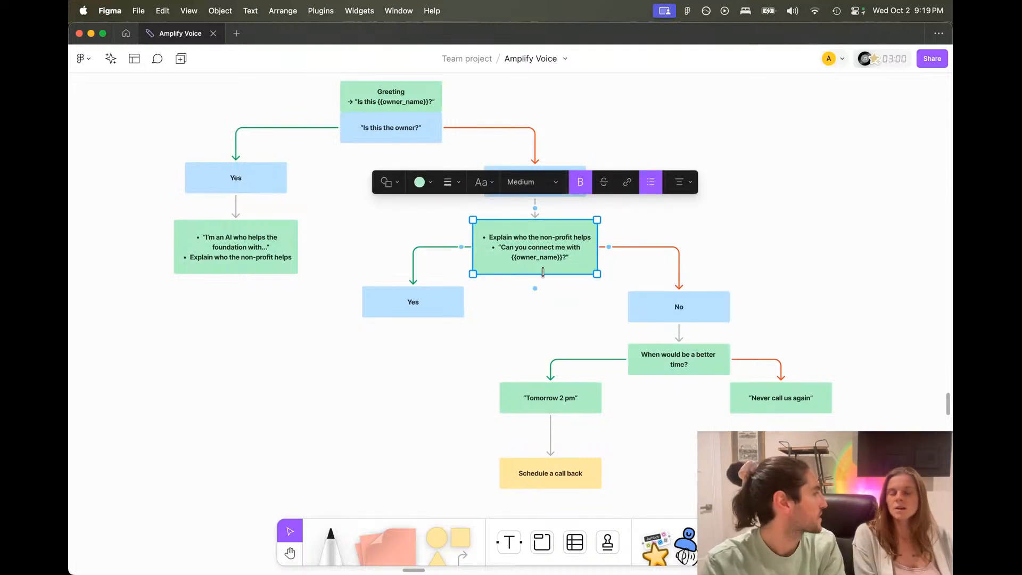
left_click(559, 331)
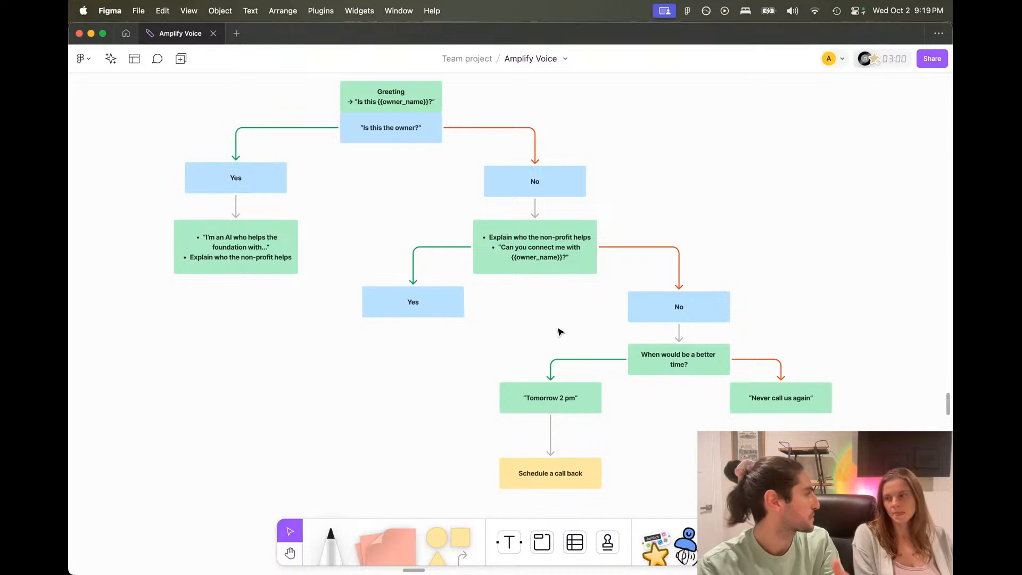
key("super+Tab")
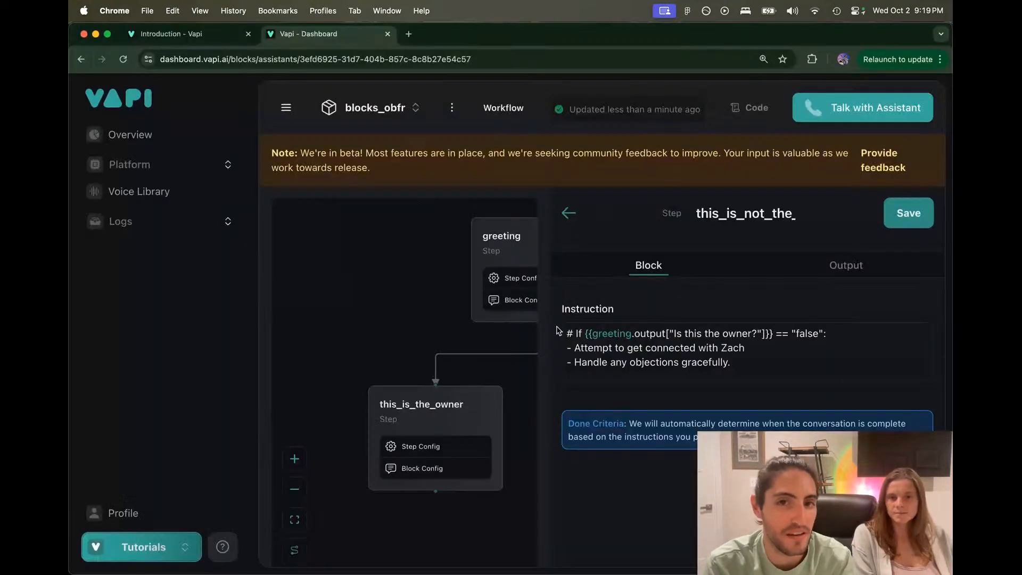
double_click(681, 337)
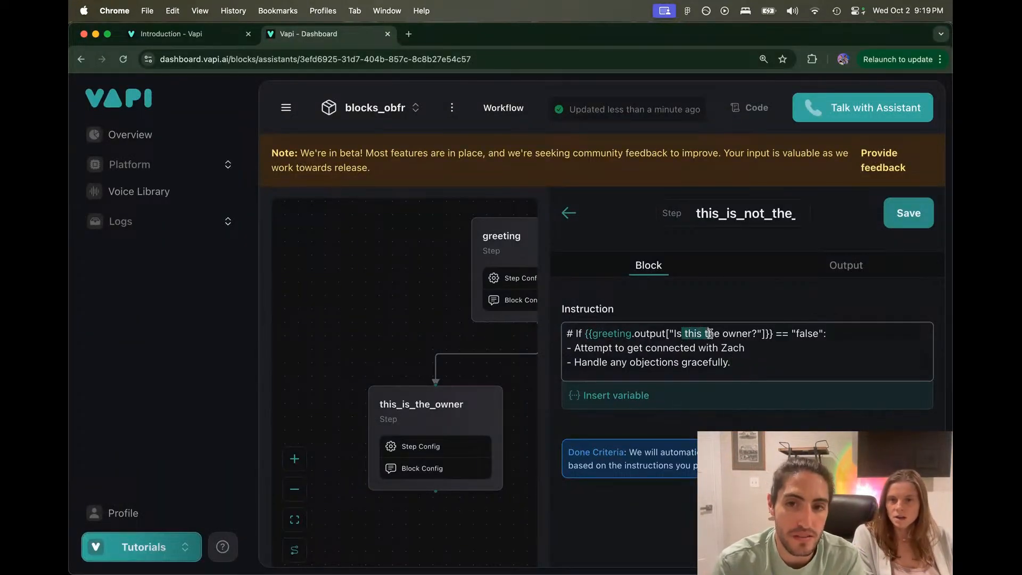
left_click_drag(585, 333, 837, 360)
left_click(832, 333)
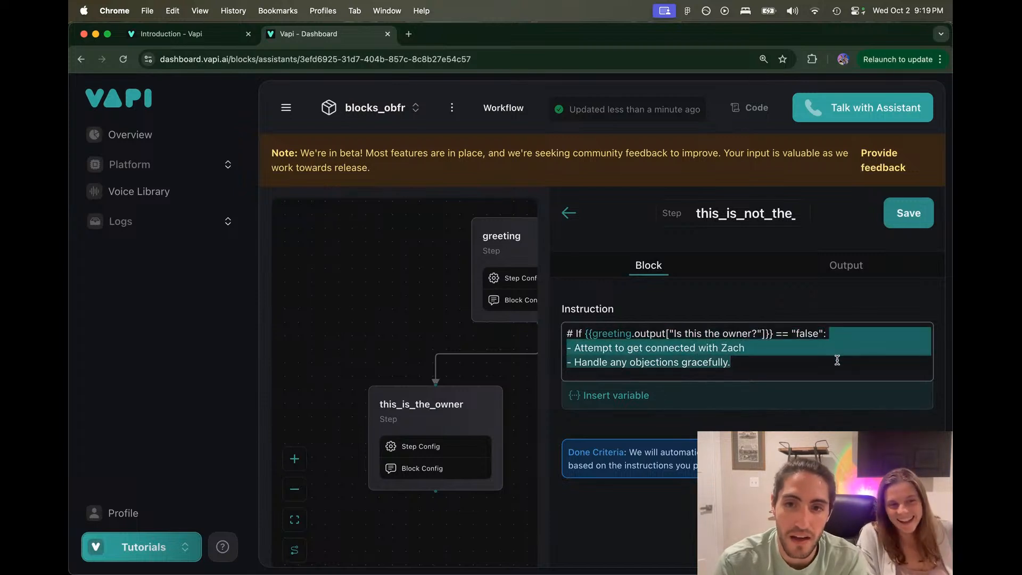
left_click(837, 359)
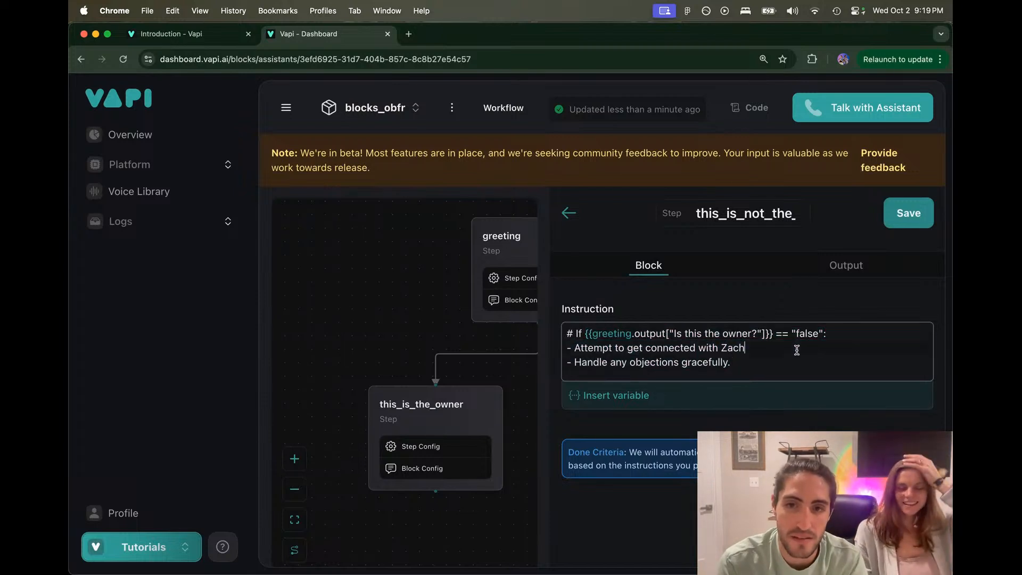
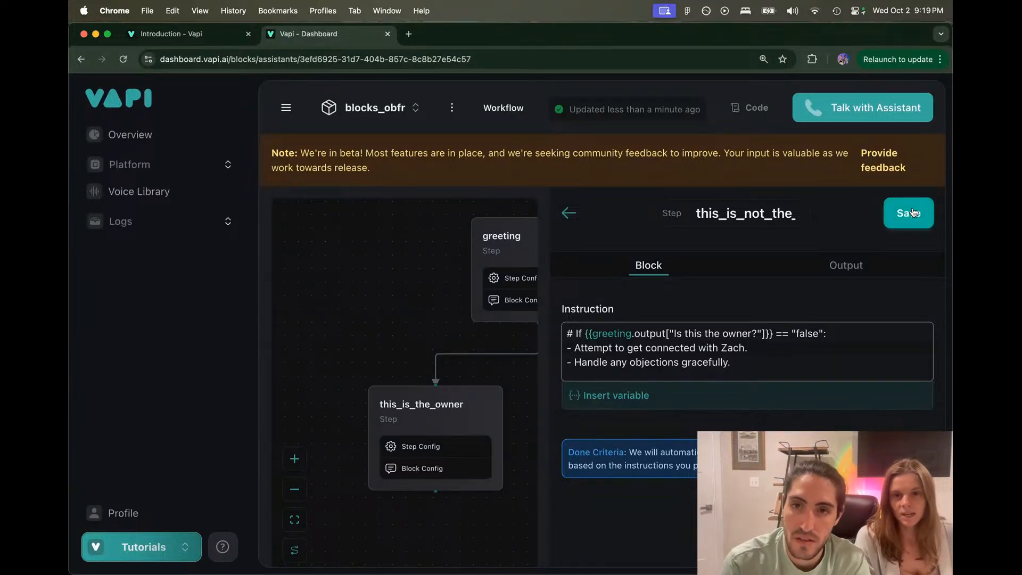
Step: Delete the Better_phone_number and Better_time_to_call output fields, then review the instruction's last lines
left_click(847, 264)
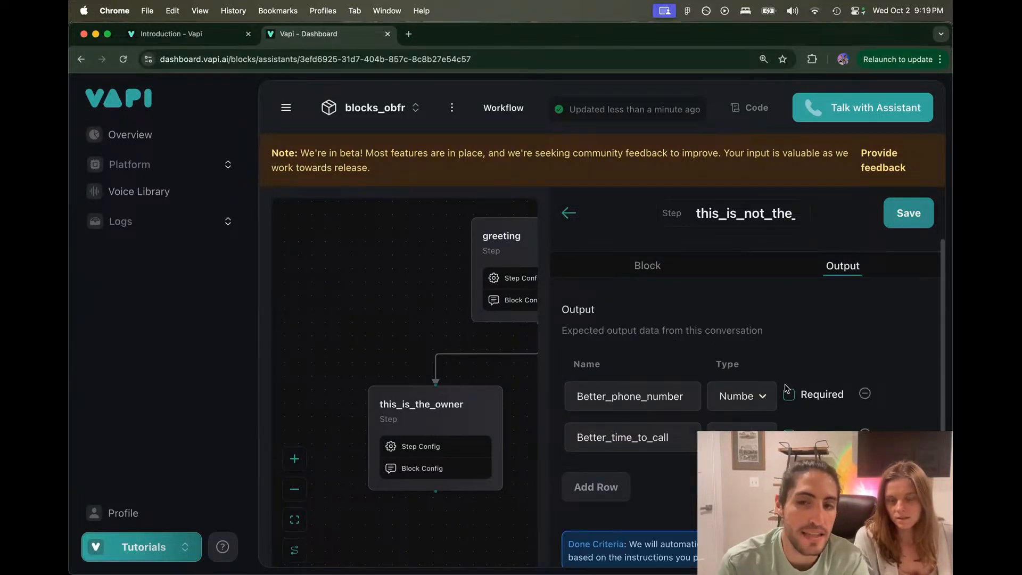
left_click(866, 394)
left_click(866, 394)
left_click(646, 265)
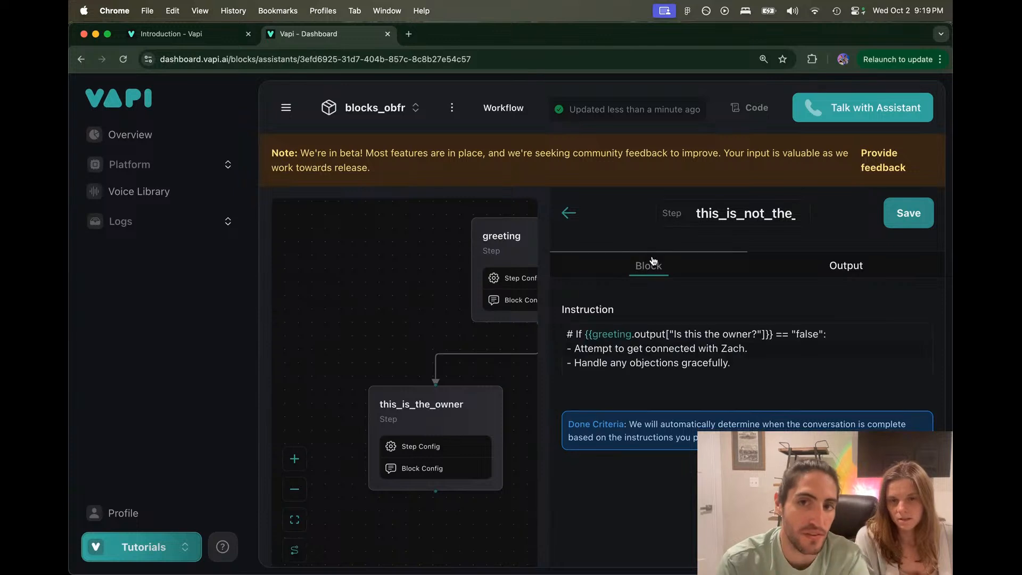
left_click_drag(782, 360, 565, 347)
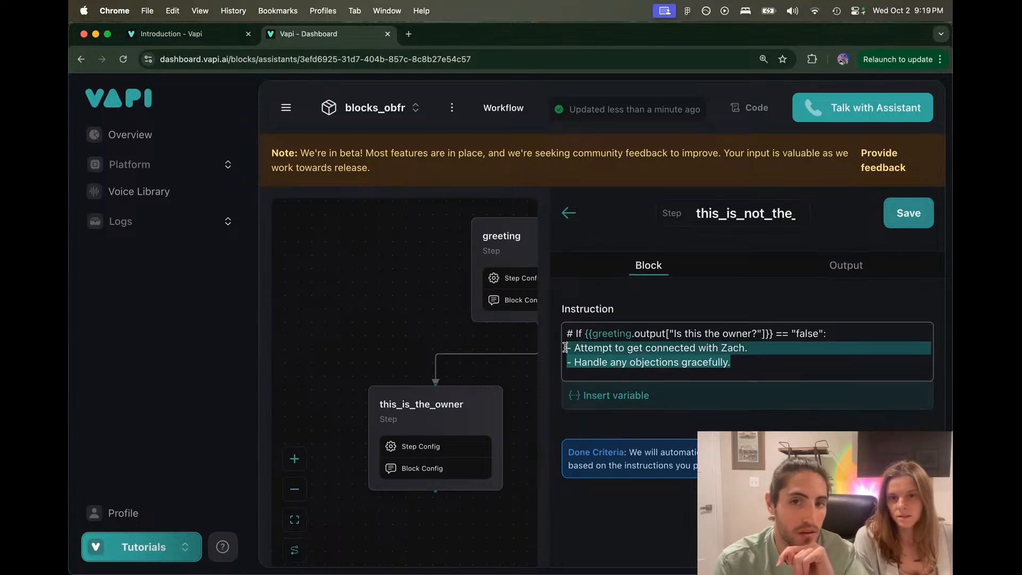
Step: Add a required Boolean output field whose name begins 'Connected wit'
left_click(827, 269)
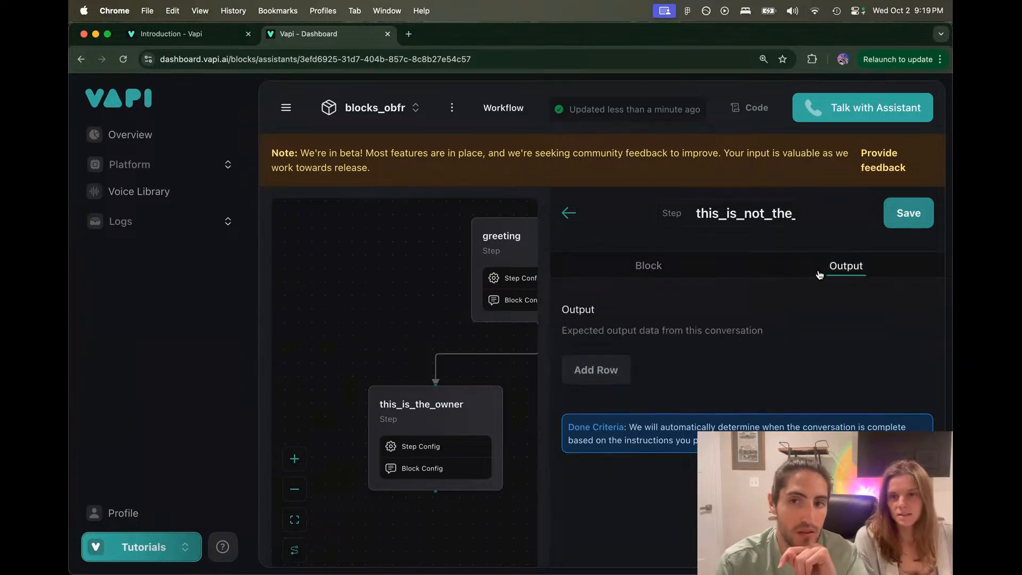
left_click(596, 370)
left_click(607, 391)
type("Connected with Zach?")
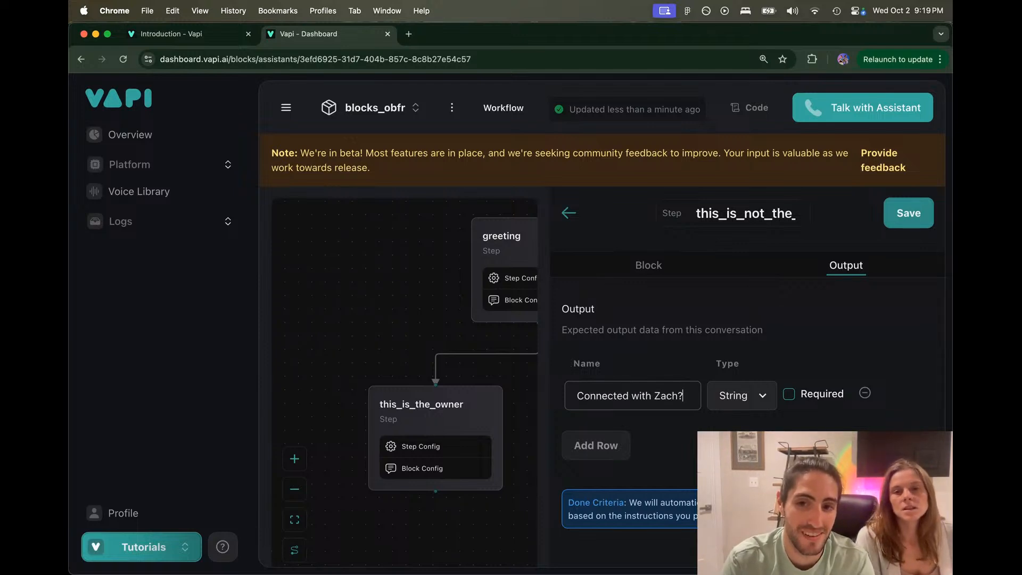
left_click(754, 395)
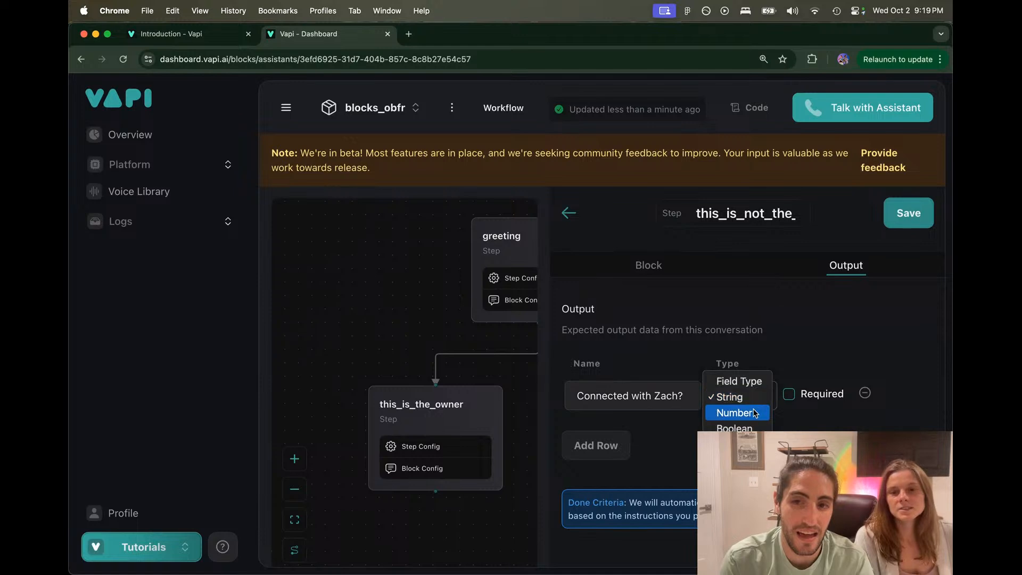
left_click(730, 424)
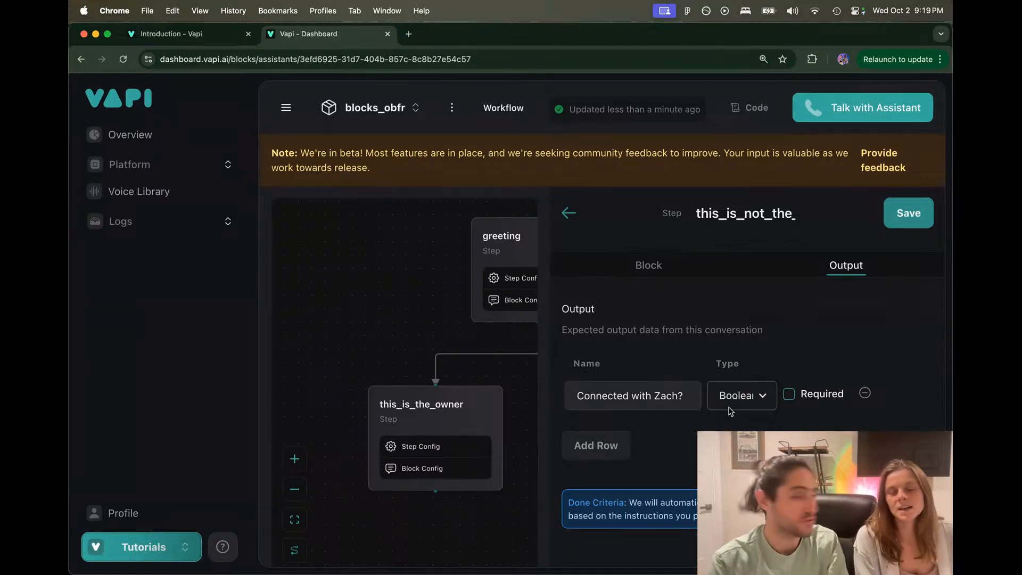
left_click(790, 396)
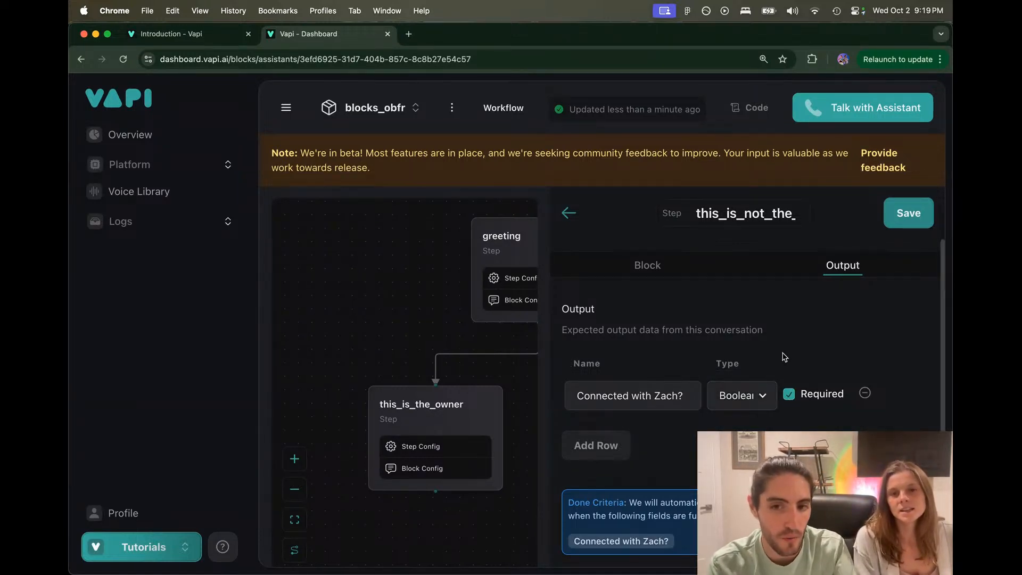
scroll(783, 358, "down", 1)
scroll(782, 359, "up", 1)
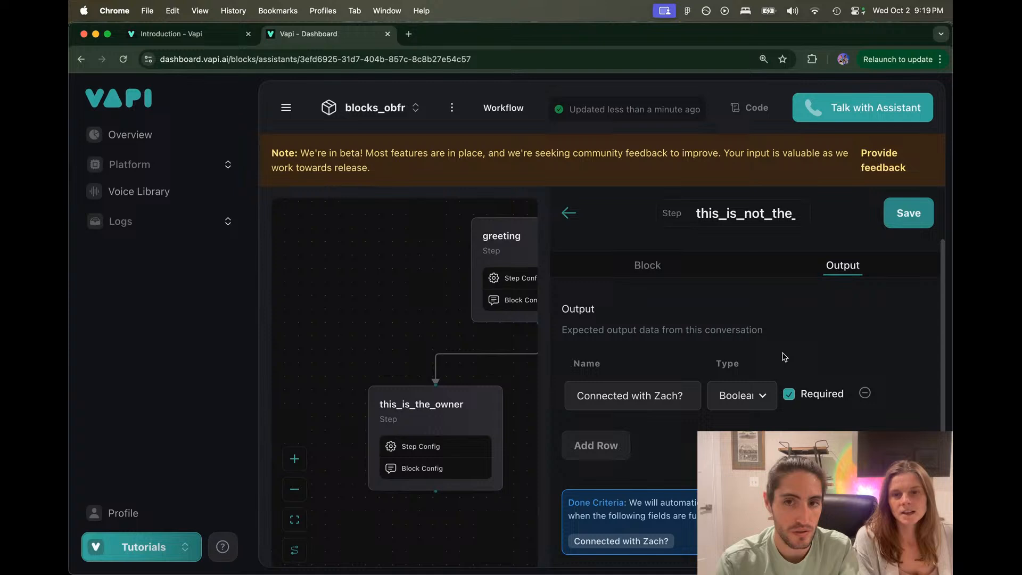
Step: Review the step's instruction text against the new output field's name
left_click(685, 272)
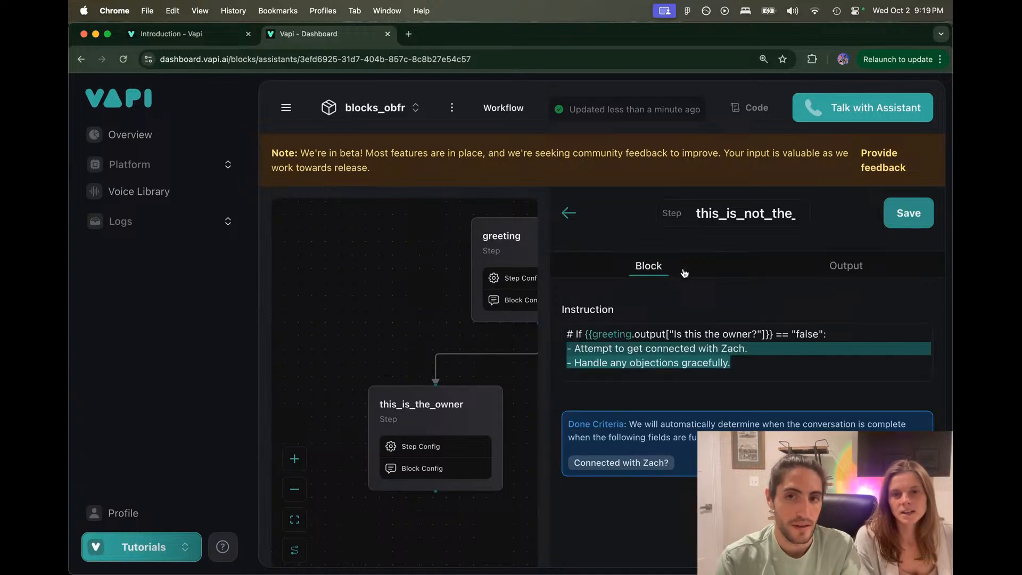
left_click(754, 349)
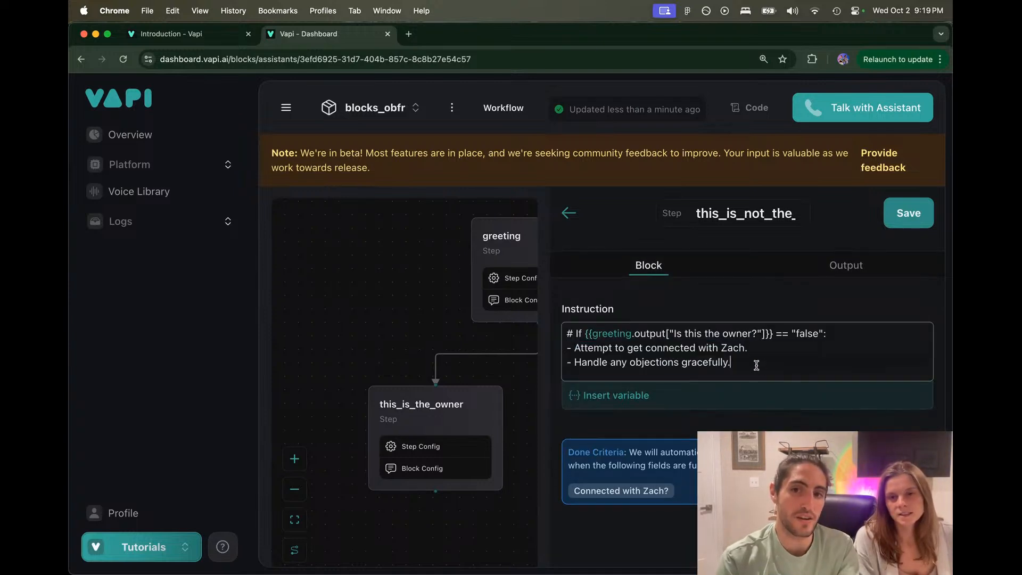
left_click_drag(755, 364, 554, 323)
left_click(663, 335)
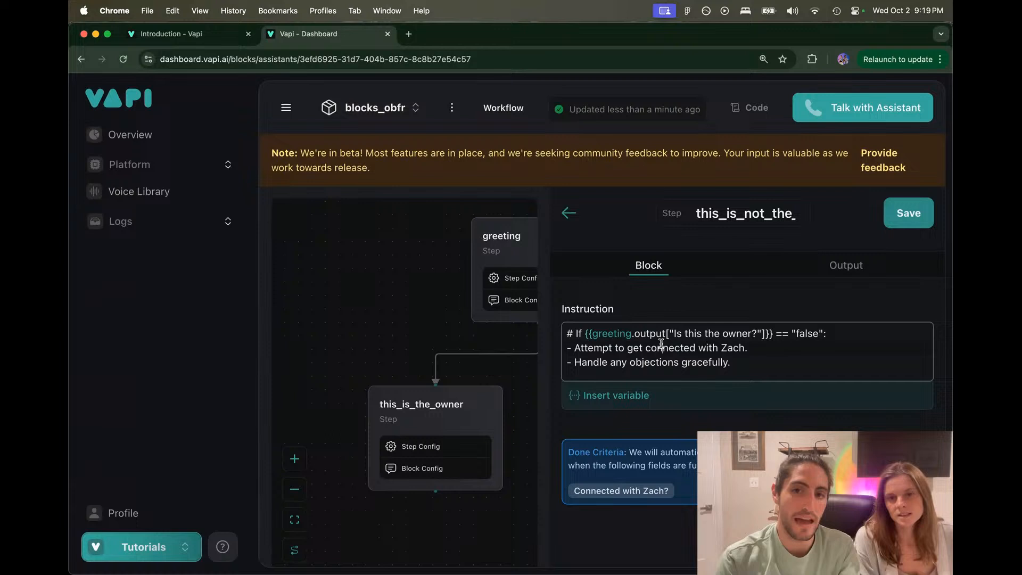
left_click(799, 270)
left_click_drag(579, 395, 708, 394)
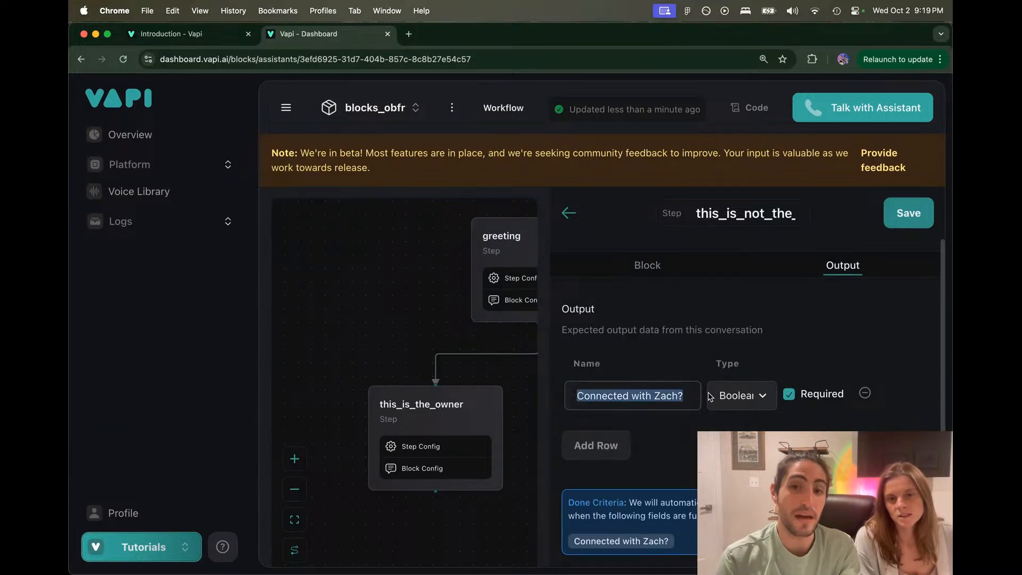
left_click(691, 398)
Step: Check the instruction's greeting-output condition line, then select the whole output name for replacing
left_click(653, 275)
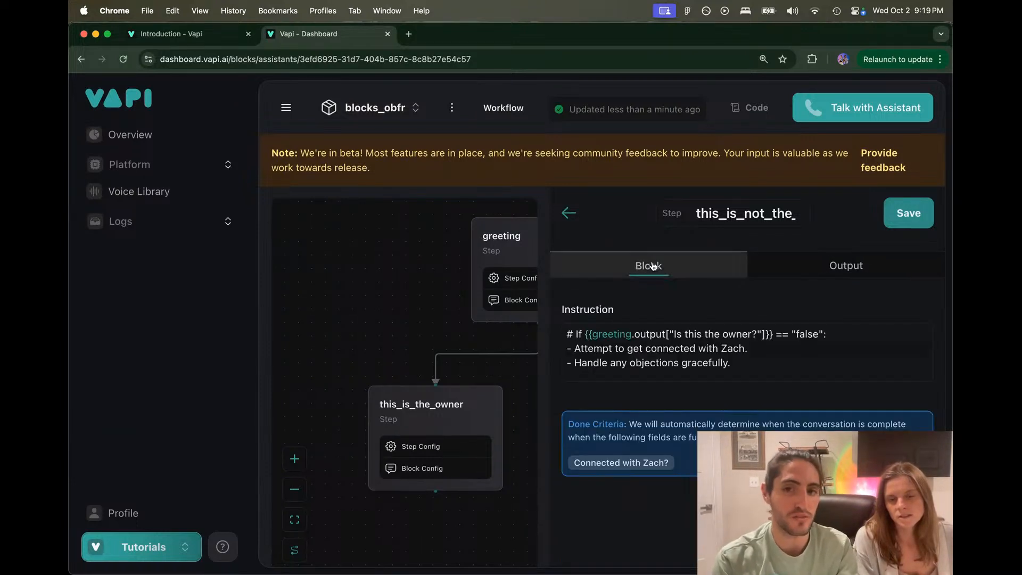
left_click(570, 334)
left_click_drag(570, 333, 627, 337)
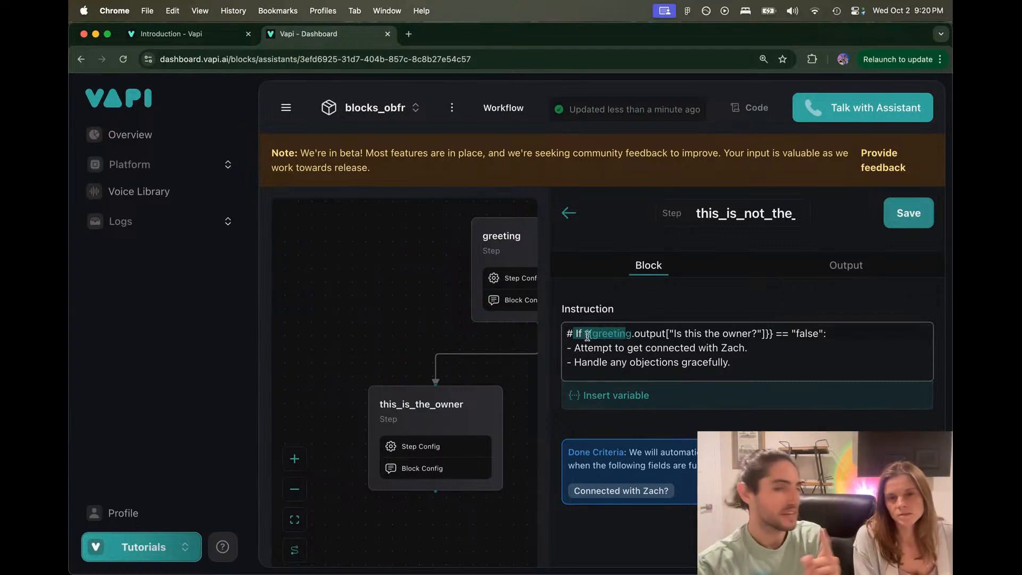
left_click(570, 333)
left_click_drag(569, 333, 836, 334)
left_click(836, 334)
left_click(830, 264)
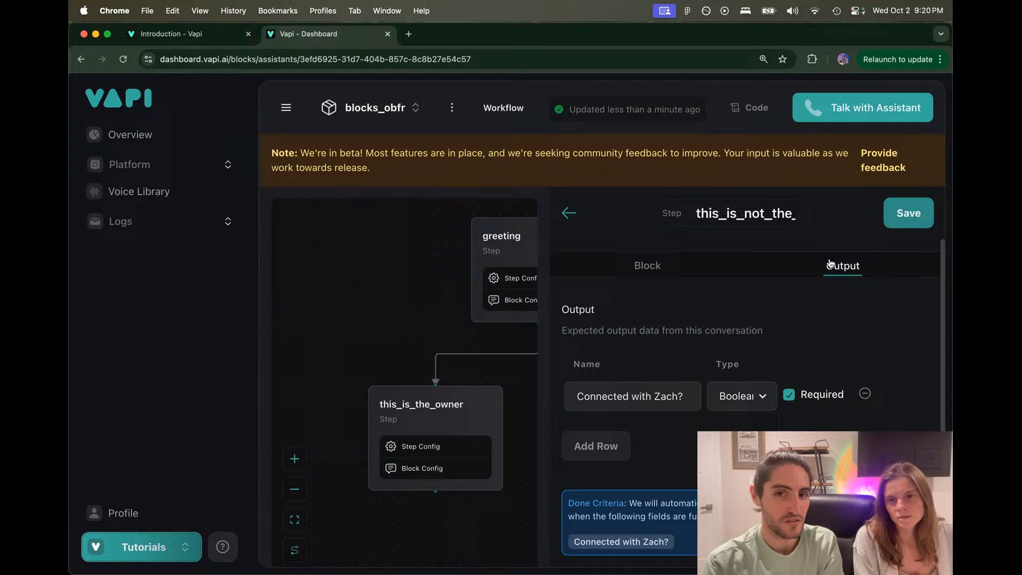
double_click(633, 397)
left_click(639, 396)
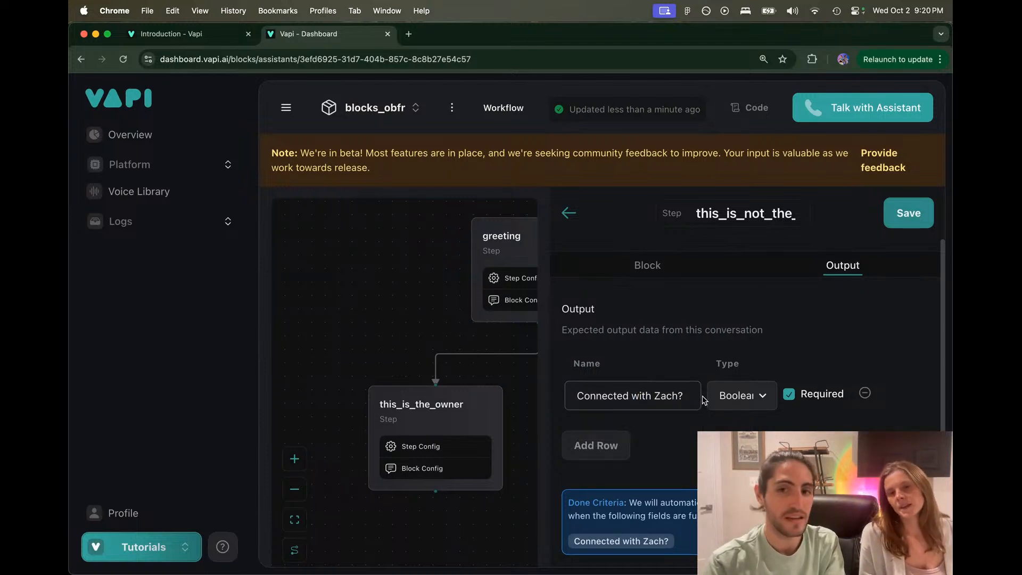
left_click_drag(692, 396, 553, 394)
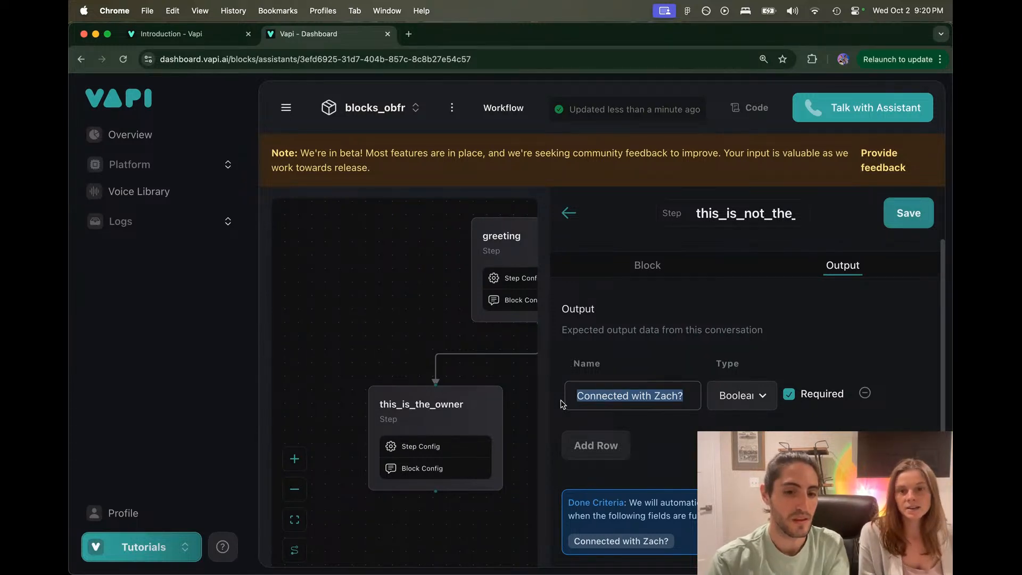
Step: Name the Boolean output 'Successfully transferred to' followed by the owner's name and a question mark
type("Successful")
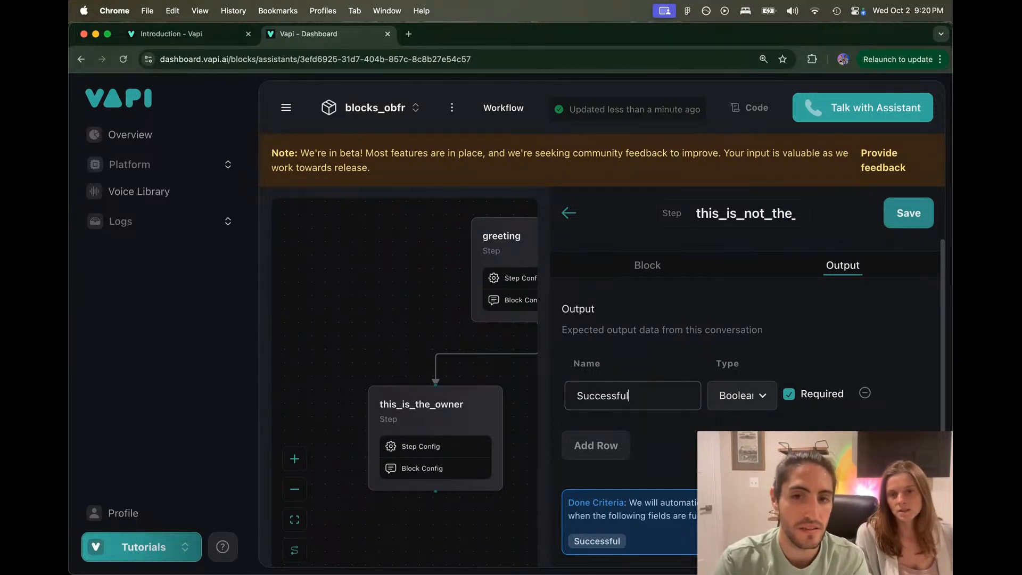
type("ly transferre")
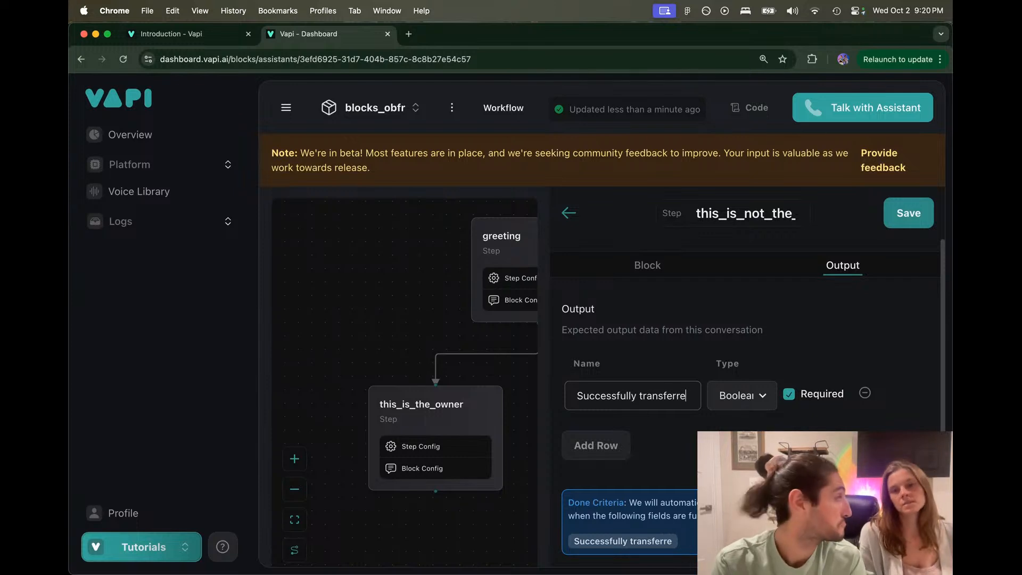
type("d to Zach?")
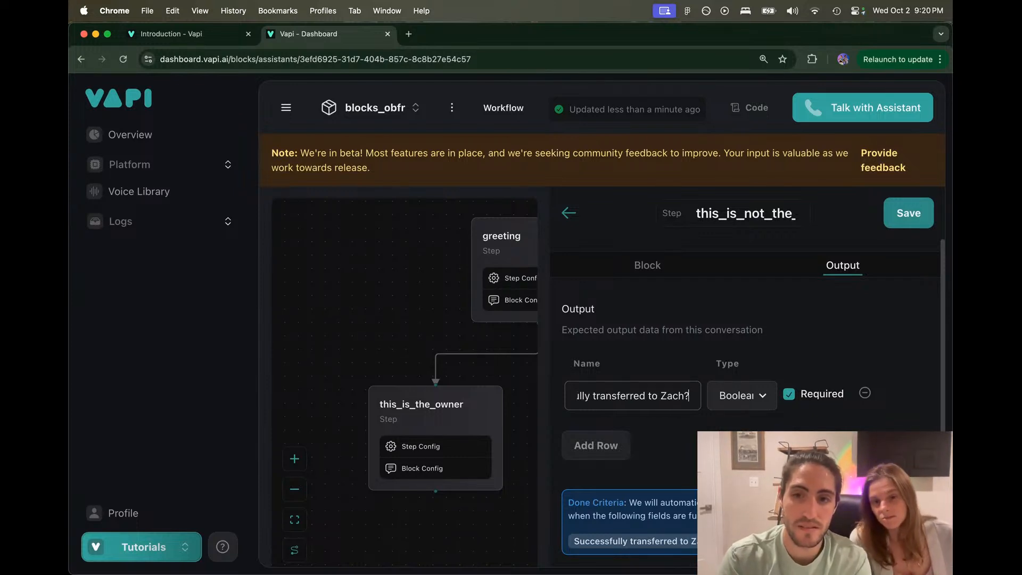
key("BackSpace")
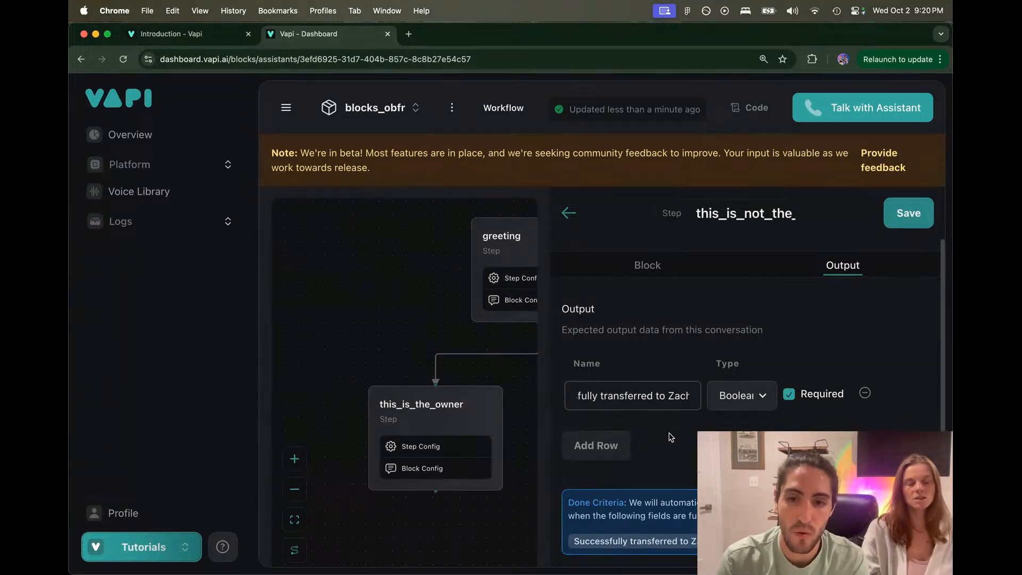
left_click(651, 394)
type("?")
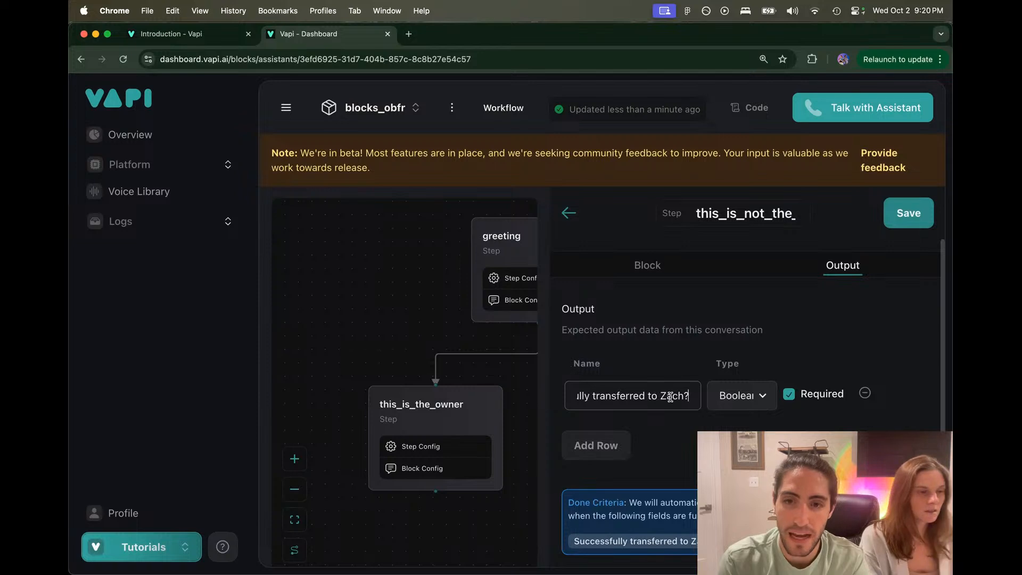
Step: Shorten the output name to 'Transfer to' plus the owner's name and a question mark
left_click_drag(686, 395, 573, 397)
left_click(572, 396)
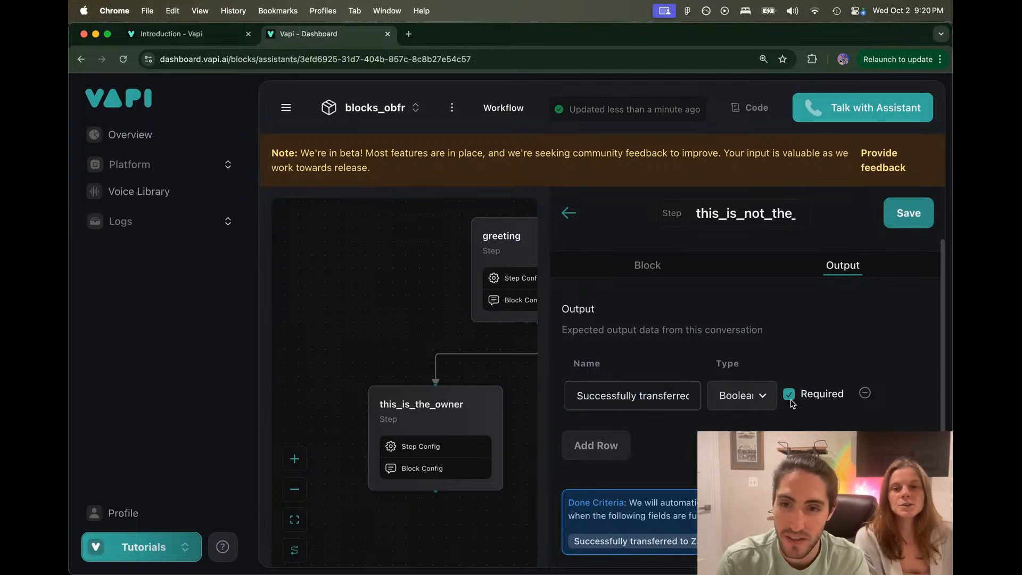
left_click(670, 397)
key("alt+Right")
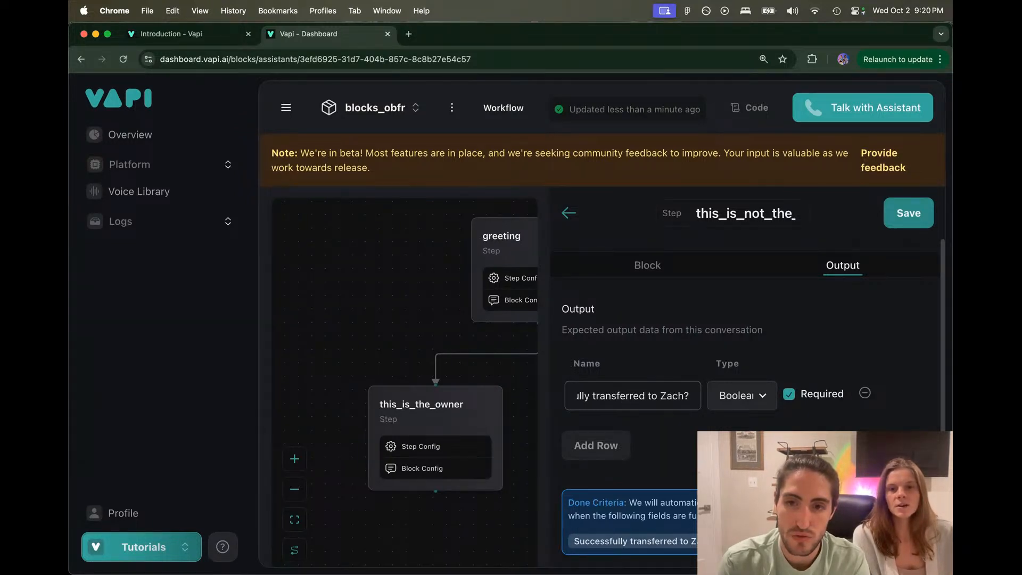
key("super+BackSpace")
type("tran")
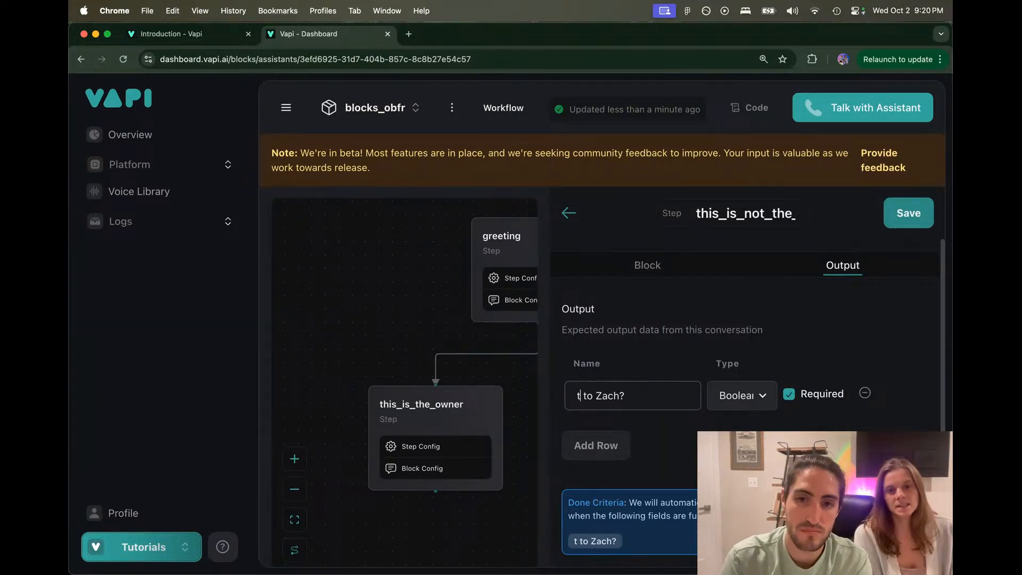
key("BackSpace")
key("BackSpace")
key("BackSpace")
key("BackSpace")
type("Ta")
key("BackSpace")
type("ransfer")
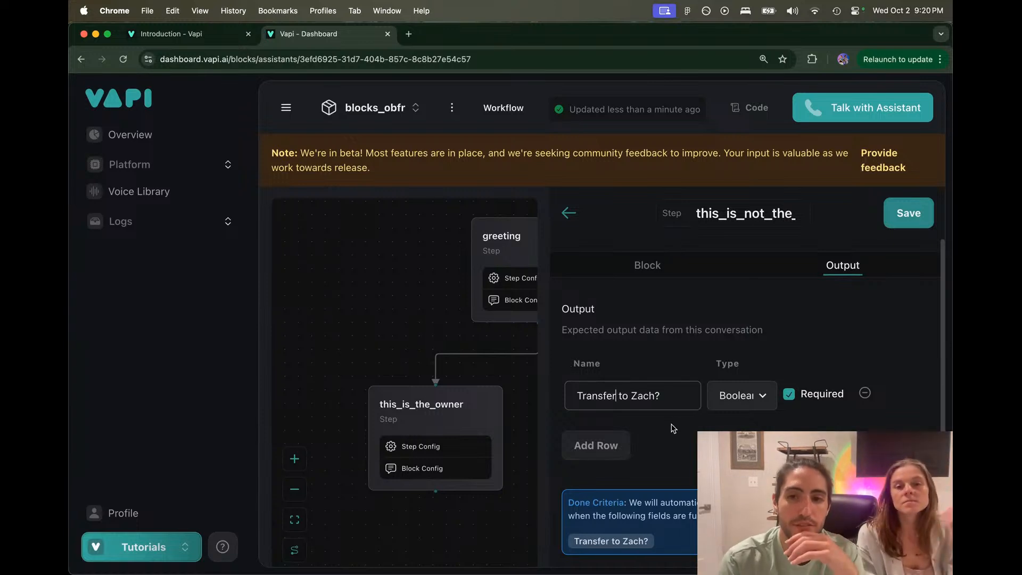
Step: Save the block and pan the canvas to show the owner branches
left_click(898, 224)
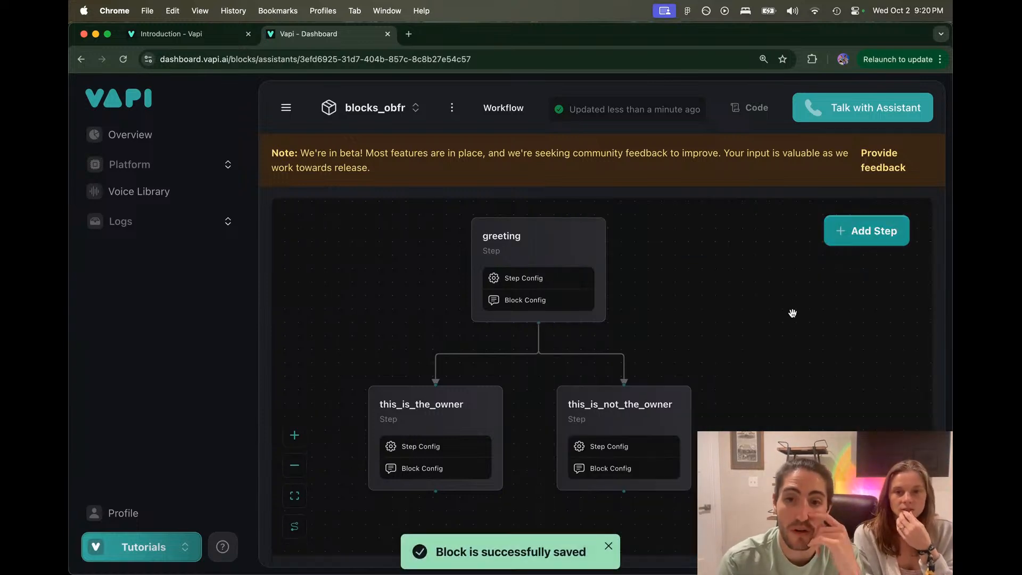
left_click_drag(733, 345, 725, 282)
left_click_drag(720, 384, 741, 298)
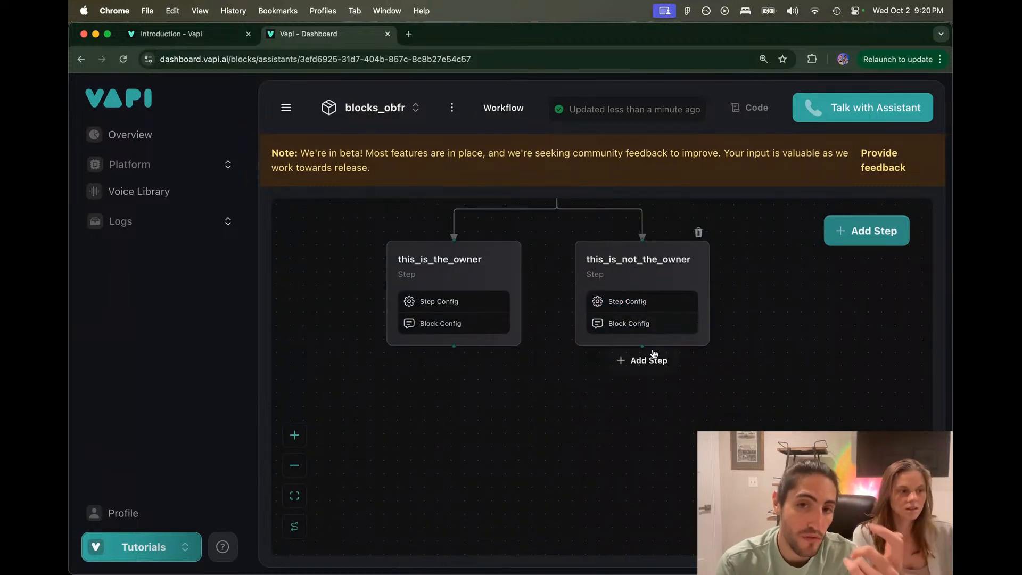
Step: In the Figma flowchart, select the left Yes branch and bullet-point boxes
key("super+Tab")
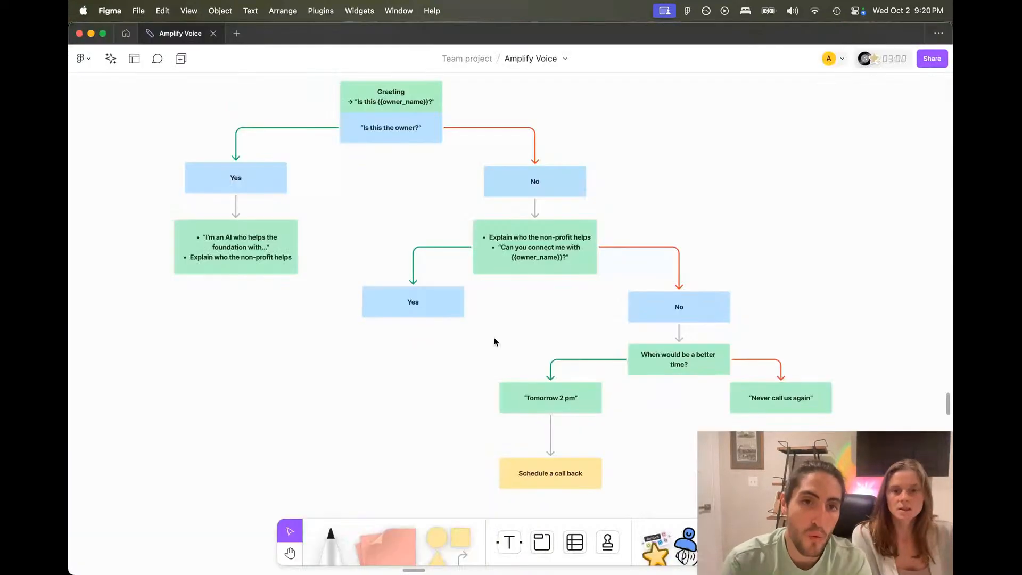
left_click_drag(289, 302, 315, 308)
left_click(174, 93)
left_click(314, 308)
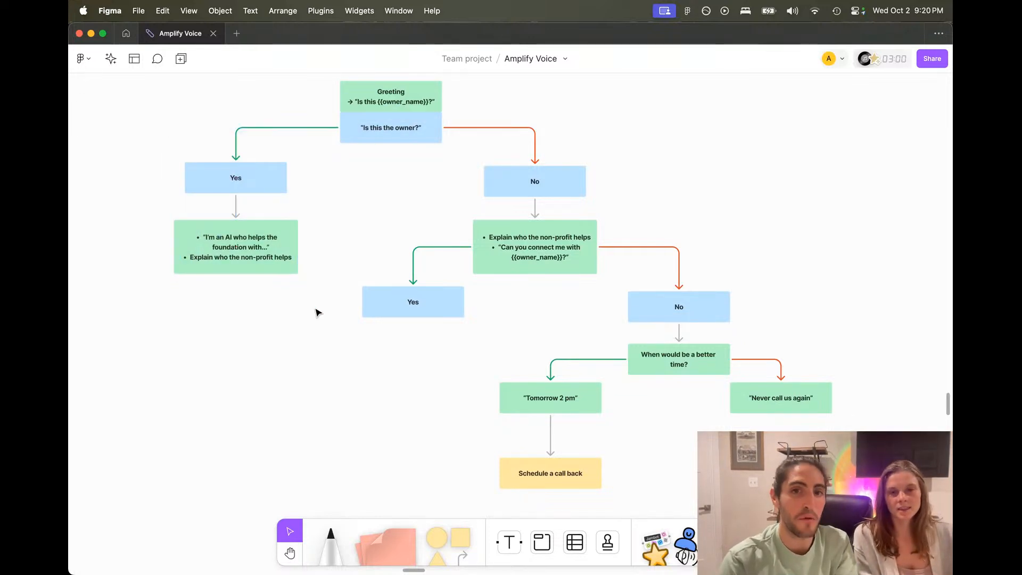
scroll(312, 308, "right", 2)
scroll(312, 308, "down", 1)
scroll(313, 307, "up", 5)
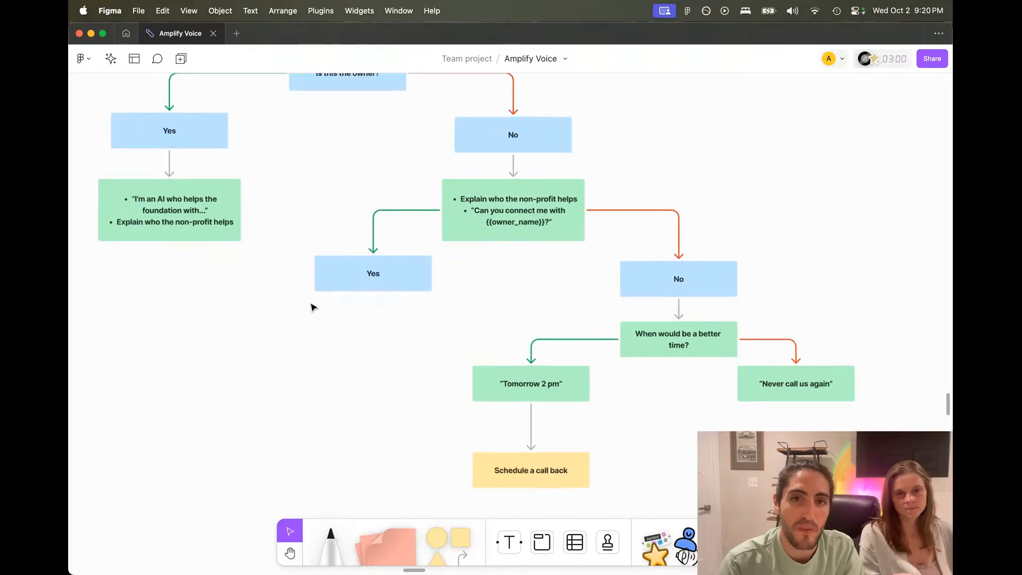
scroll(468, 241, "left", 3)
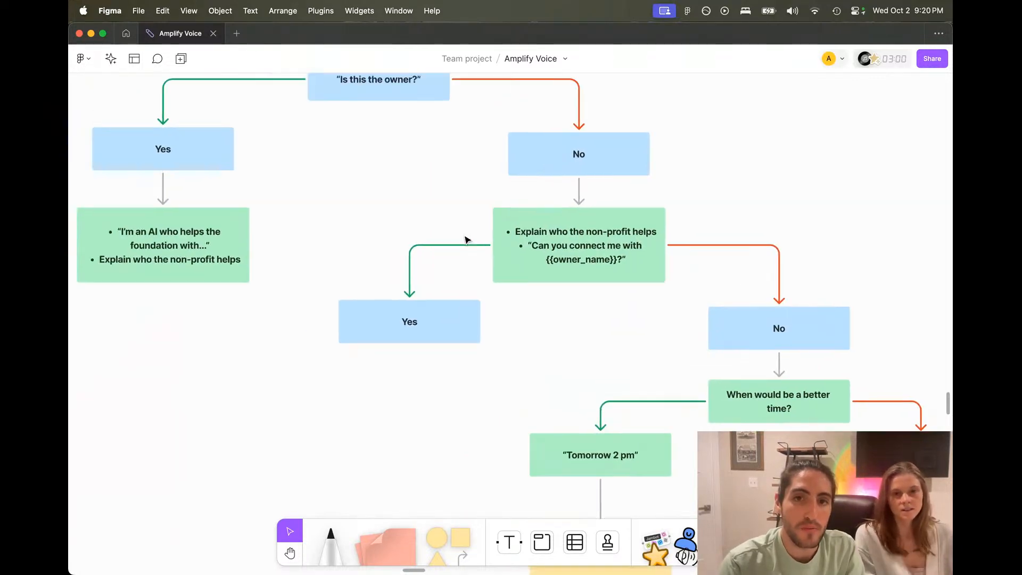
Step: Draw a connector from the Yes box under the non-profit box to the left bullet box
left_click(636, 243)
left_click(497, 297)
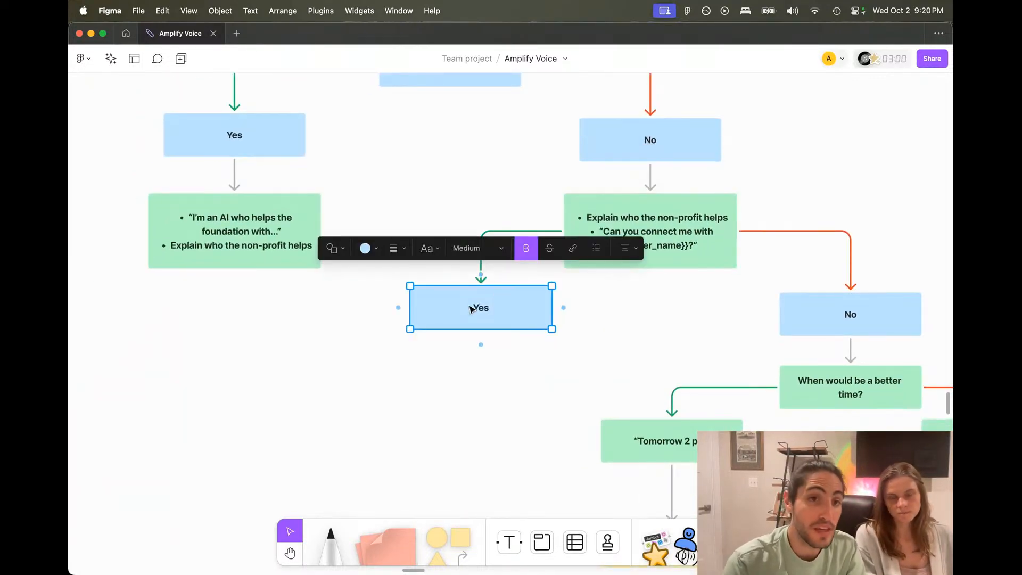
mouse_move(389, 311)
left_click_drag(398, 307, 275, 329)
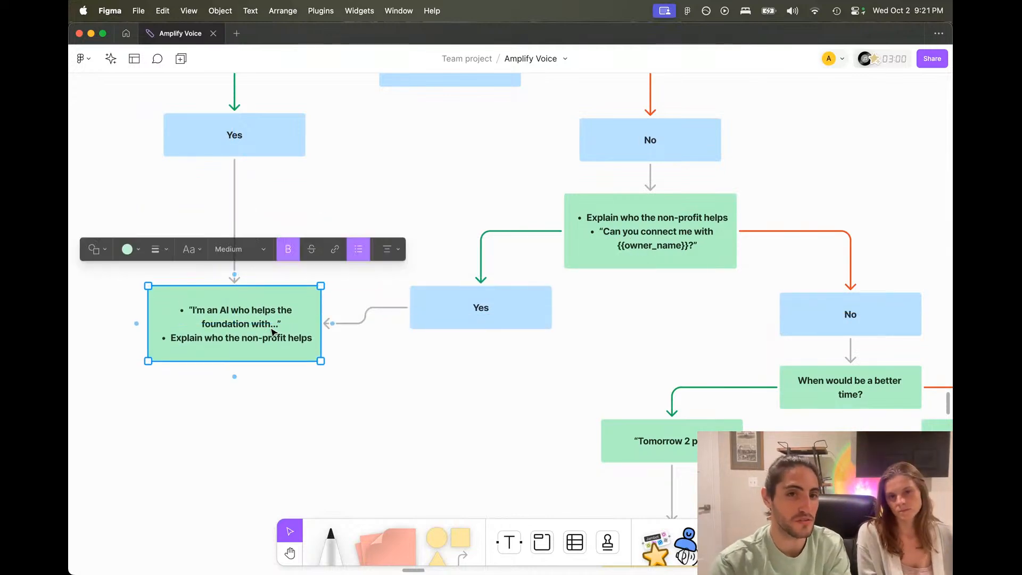
scroll(268, 340, "down", 5)
scroll(266, 345, "up", 5)
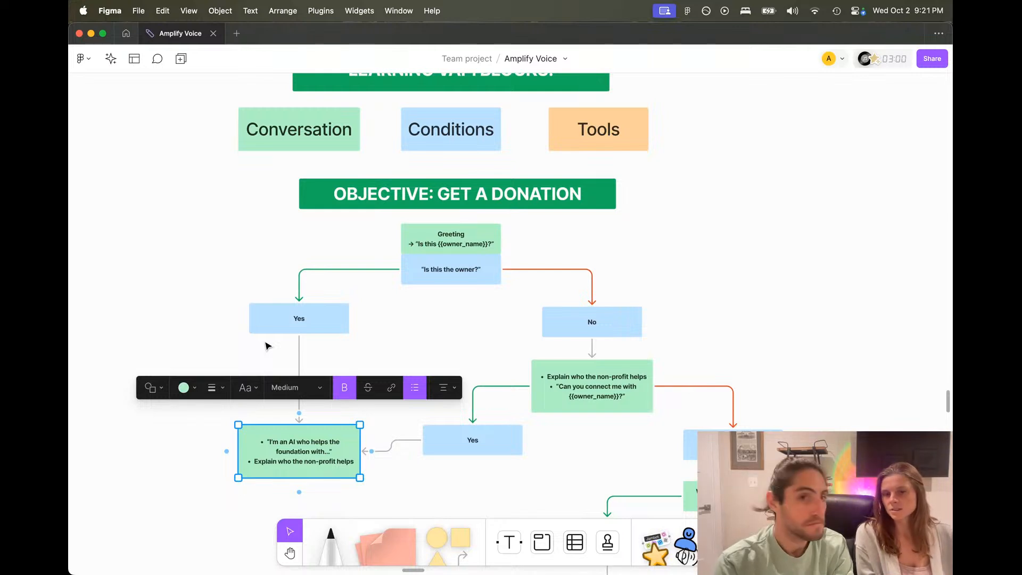
Step: Inspect the Greeting, 'Is this the owner?', No and non-profit explanation boxes
left_click(446, 317)
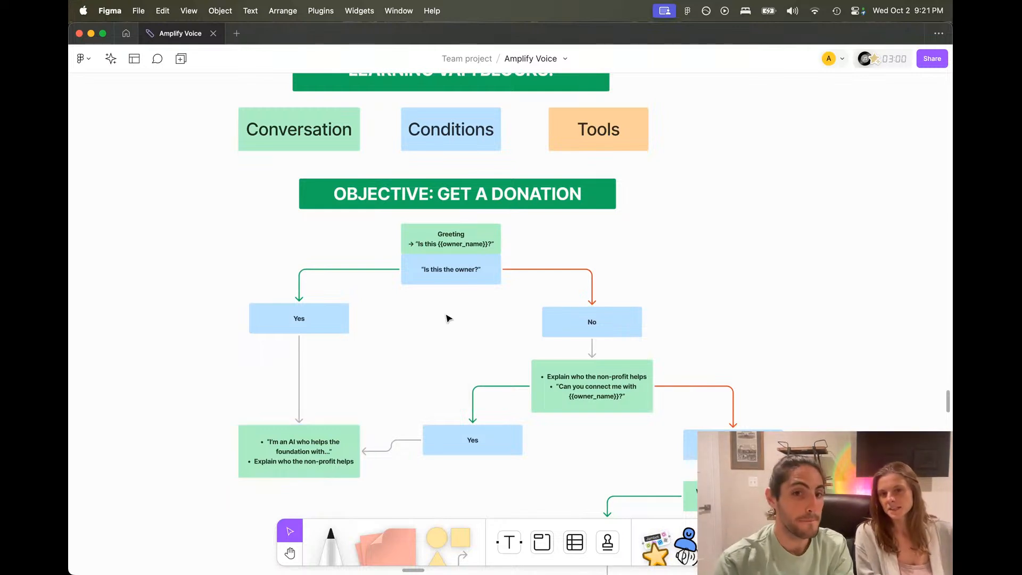
scroll(447, 317, "up", 5)
scroll(447, 317, "down", 2)
left_click(659, 265)
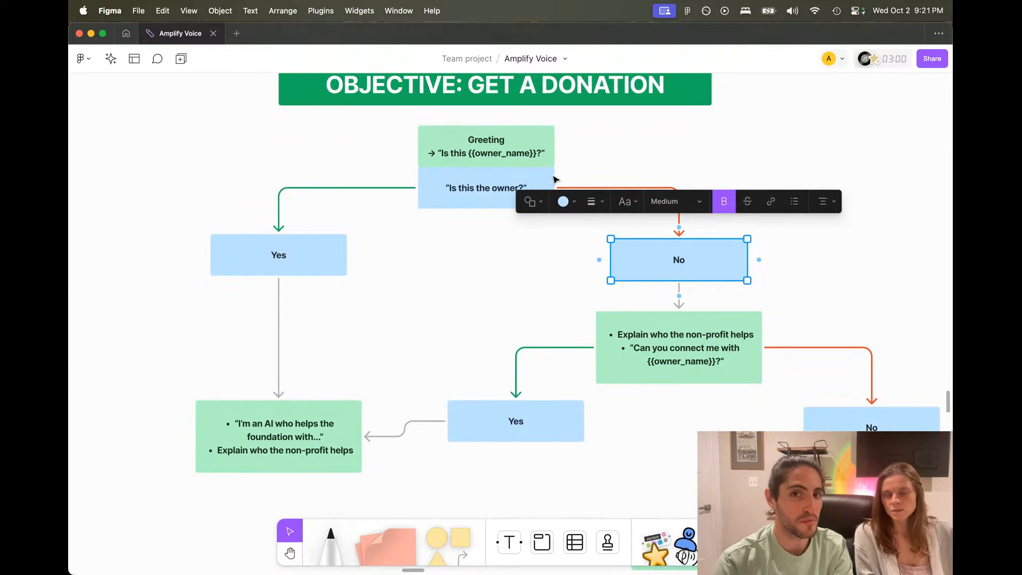
left_click(545, 162)
left_click(510, 205)
left_click(596, 145)
left_click(520, 193)
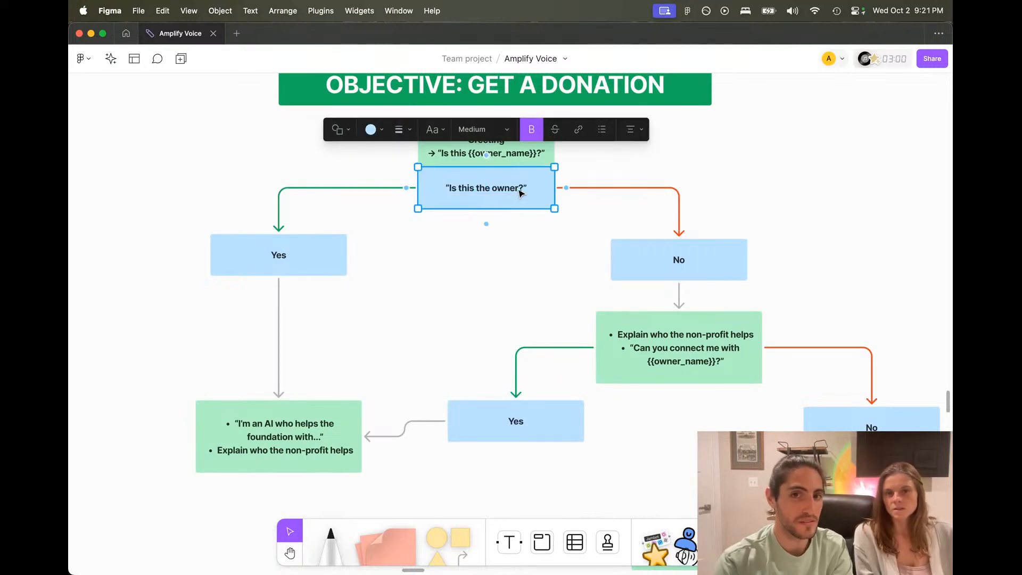
left_click(669, 258)
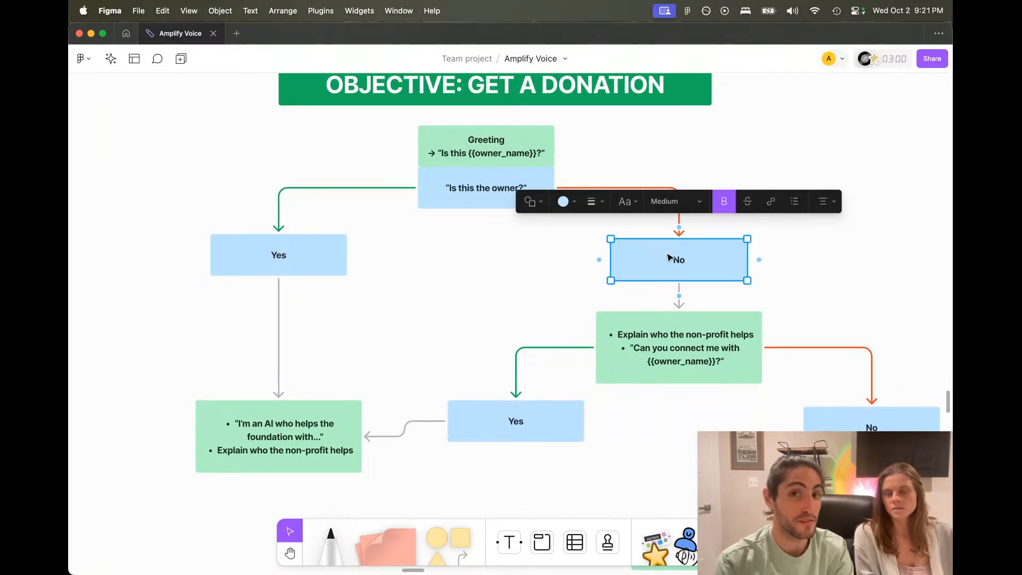
left_click(669, 347)
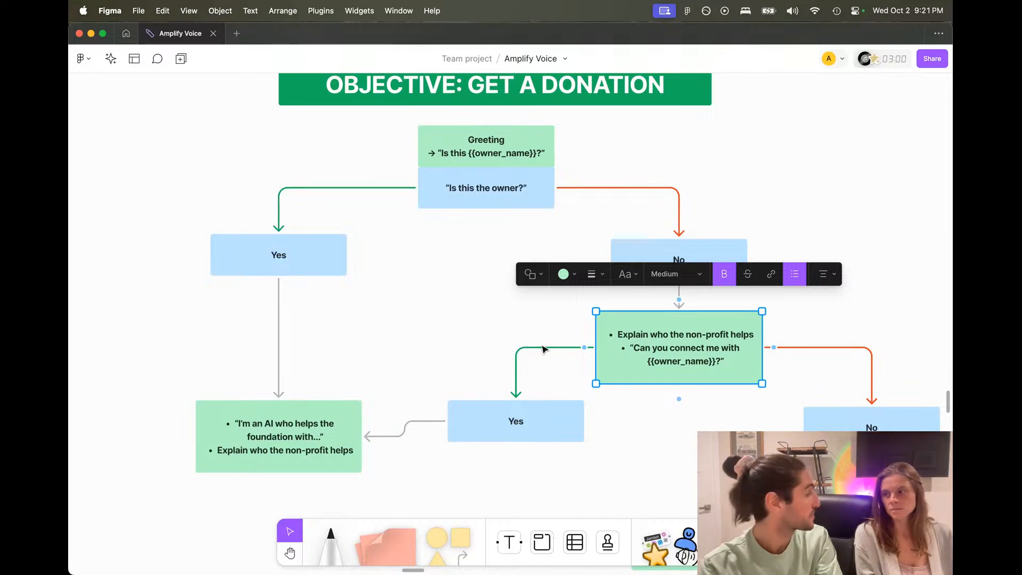
Step: Back in Vapi, move the this_is_not_the_owner step up and to the right
left_click(520, 421)
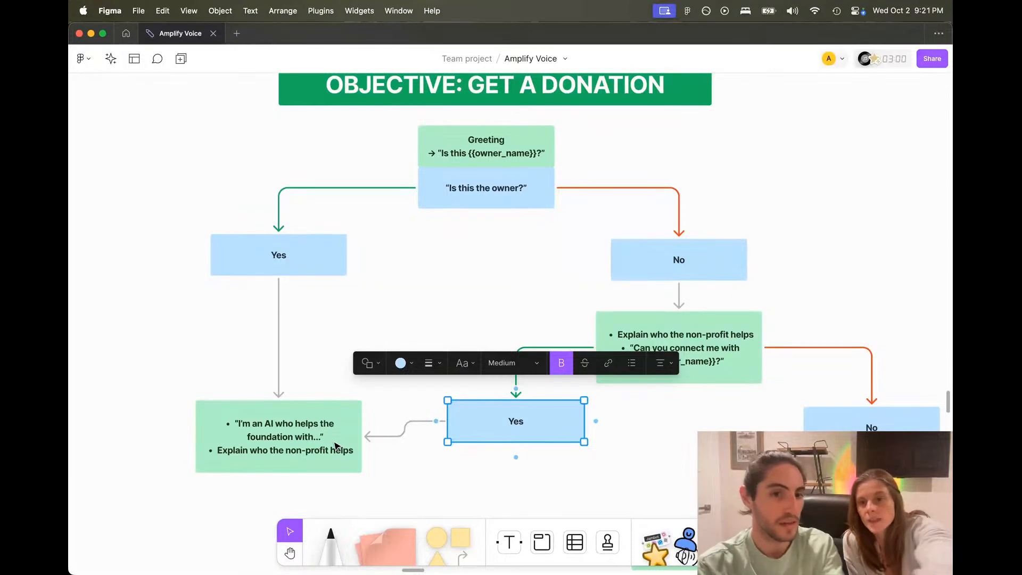
key("super+Tab")
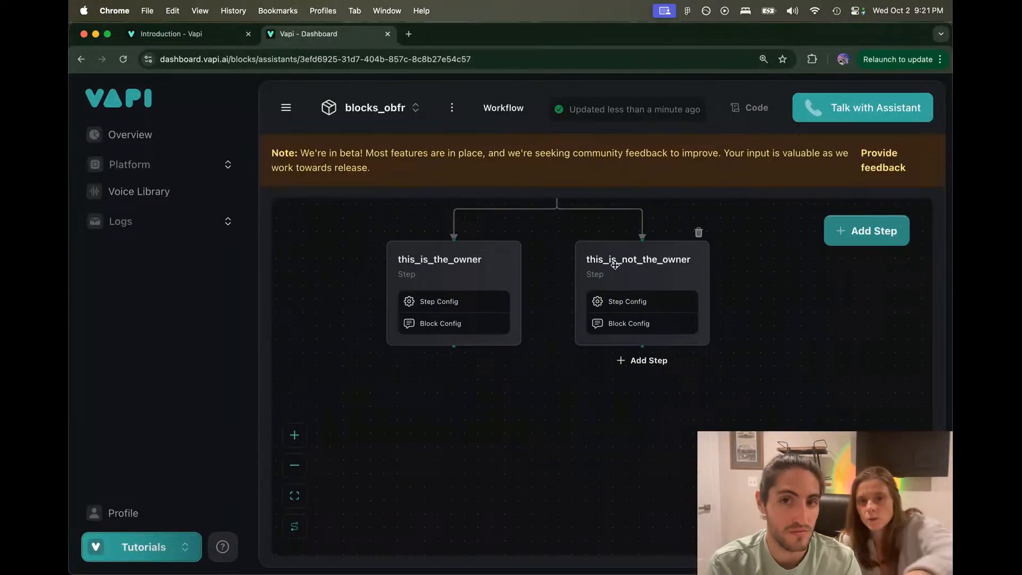
left_click_drag(534, 344, 512, 368)
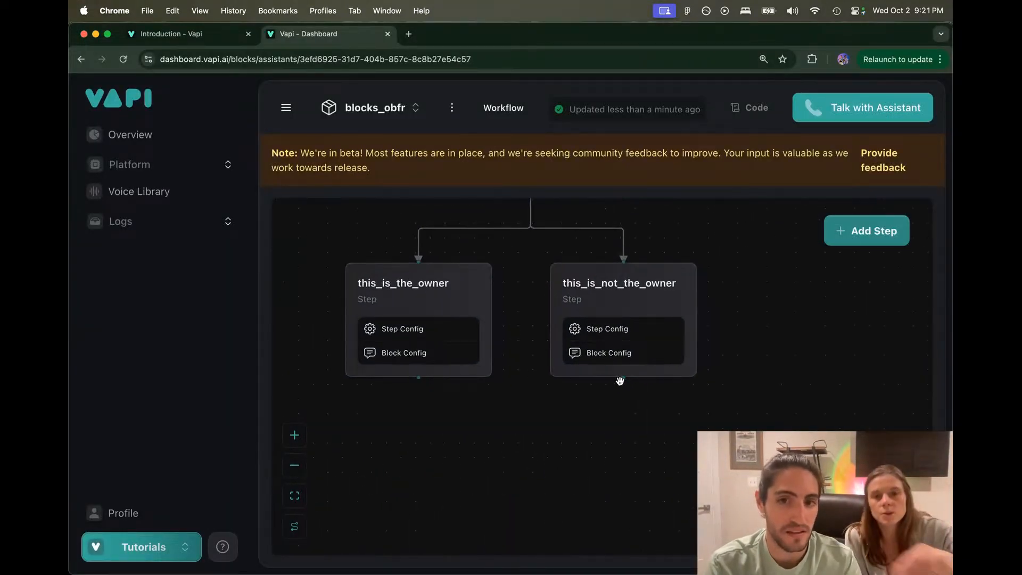
left_click_drag(623, 376, 419, 259)
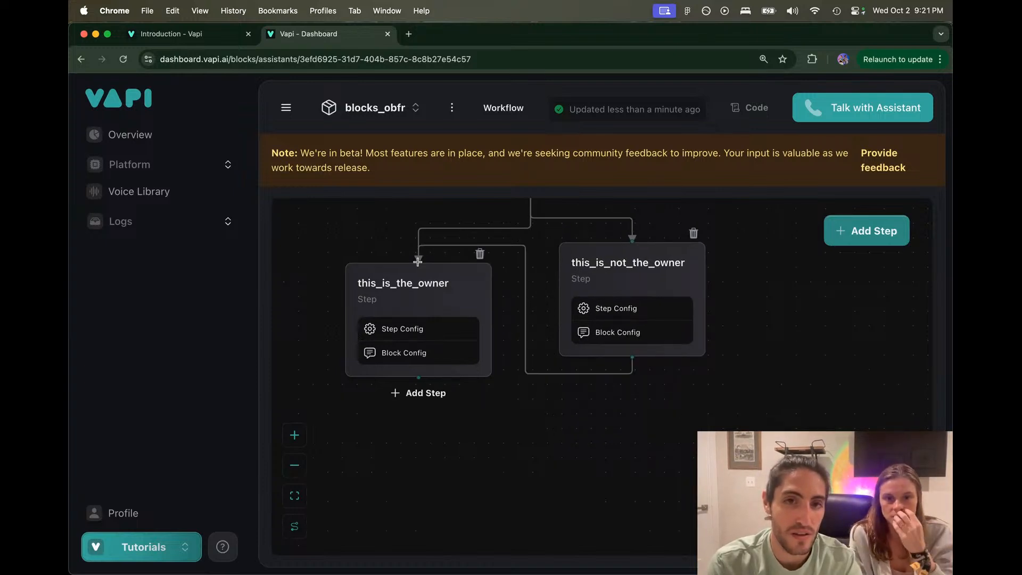
left_click_drag(584, 273, 620, 235)
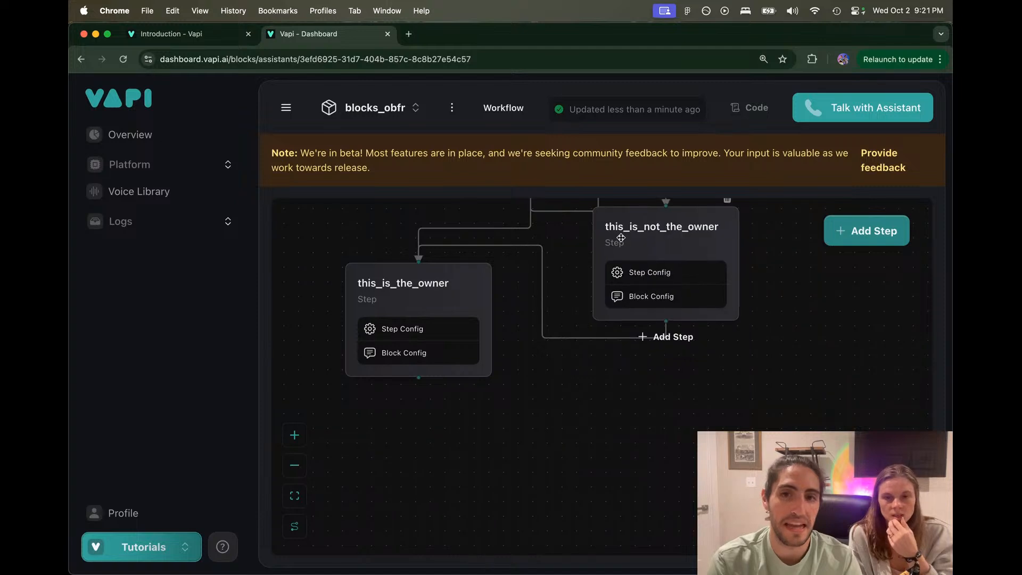
Step: Place greeting on top, this_is_not_the_owner below right, and this_is_the_owner lowest left
scroll(621, 235, "up", 1)
left_click_drag(560, 260, 555, 391)
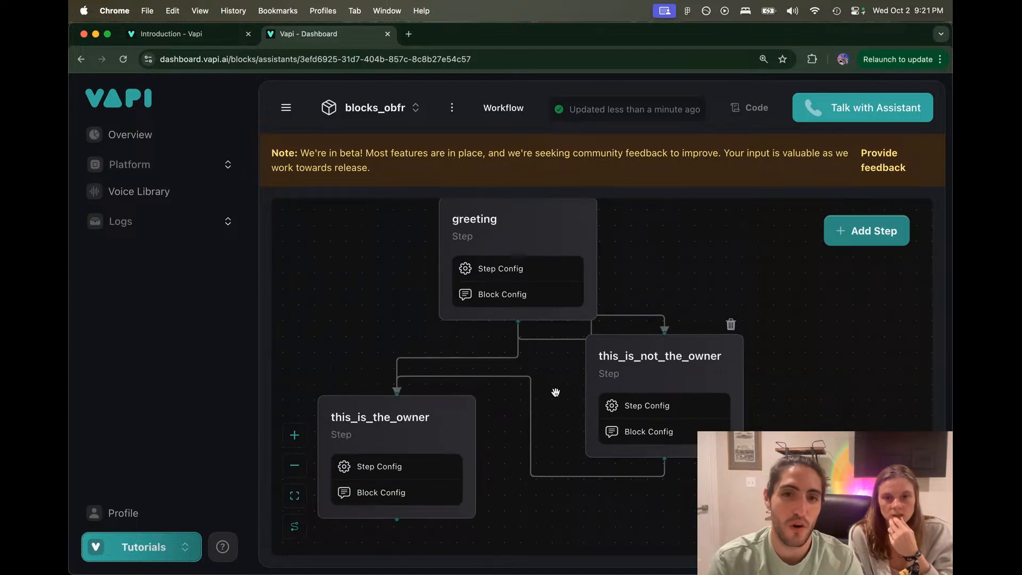
left_click_drag(554, 232, 556, 389)
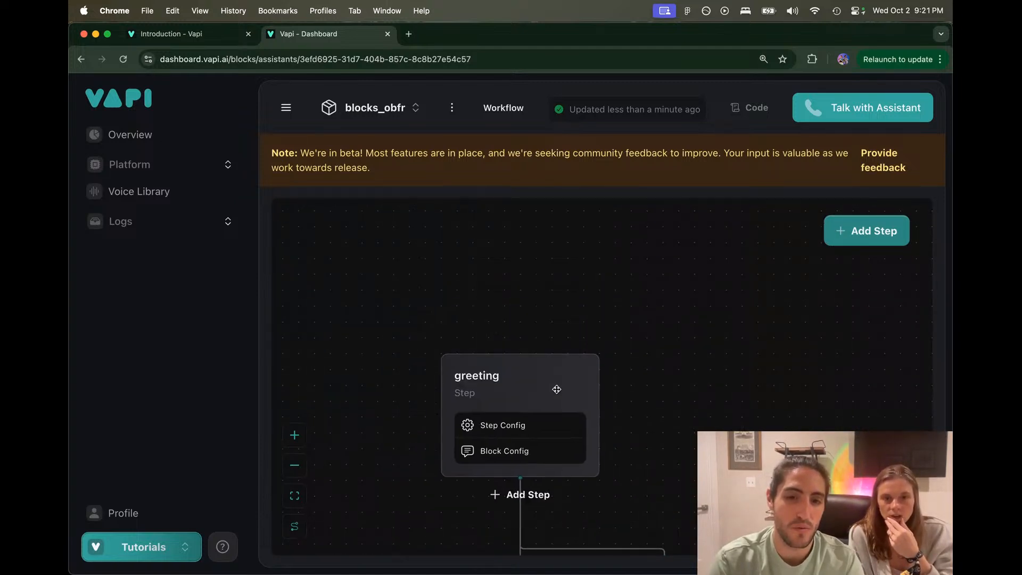
scroll(556, 389, "down", 3)
left_click_drag(662, 379, 662, 282)
left_click_drag(550, 293, 553, 338)
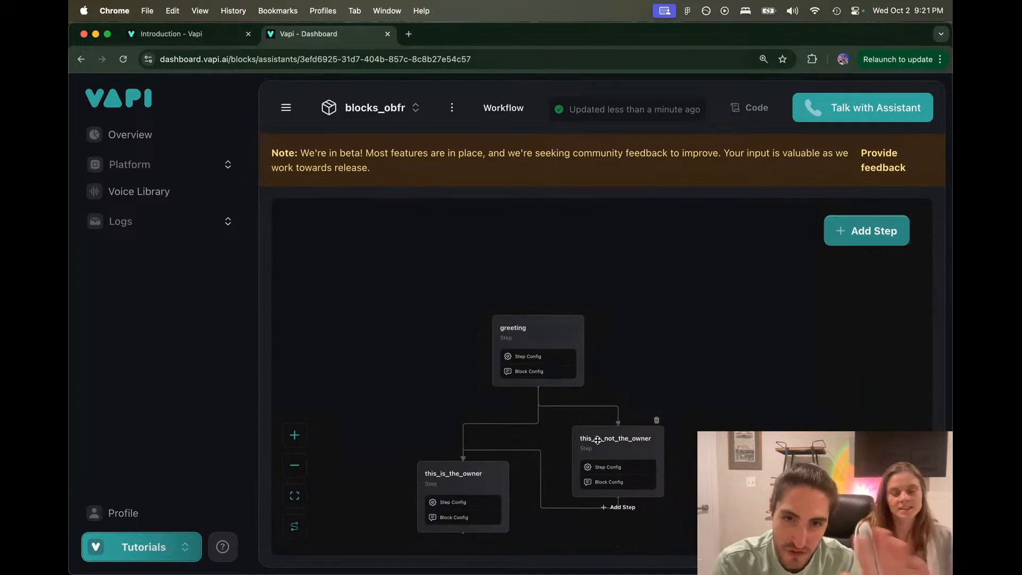
left_click_drag(597, 439, 577, 441)
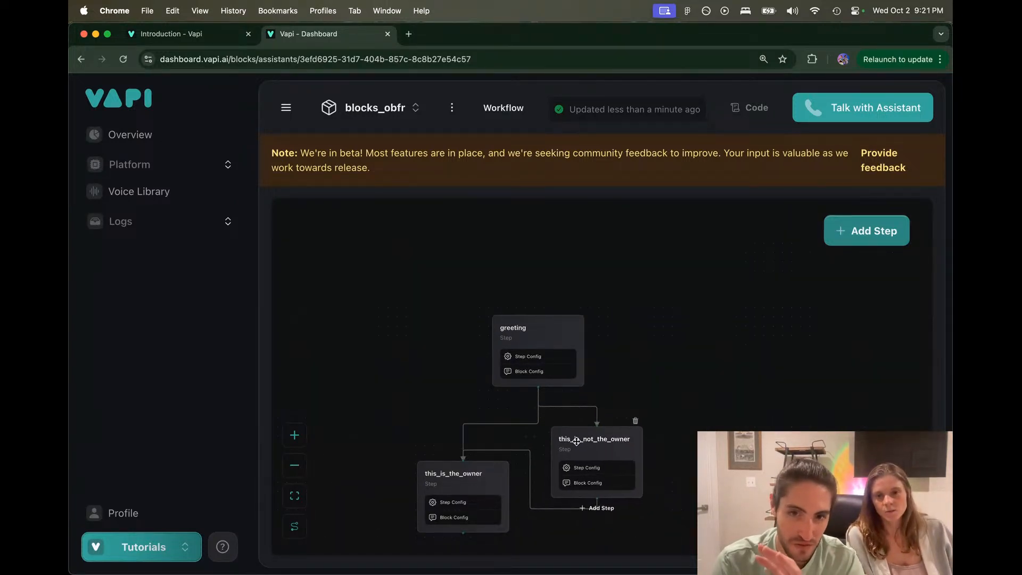
left_click_drag(472, 475, 481, 444)
scroll(484, 344, "up", 2)
scroll(487, 345, "down", 1)
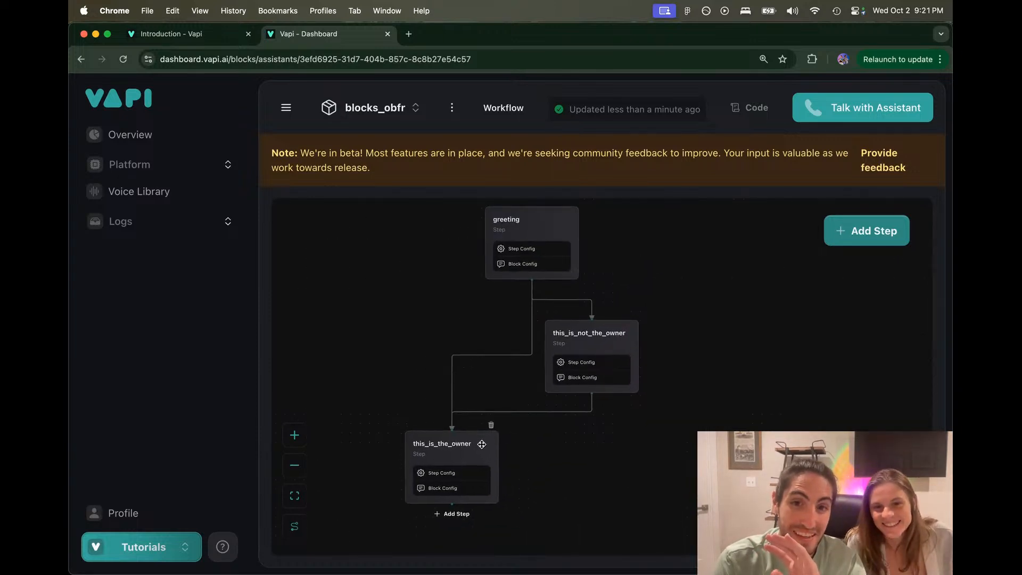
left_click_drag(592, 333, 605, 323)
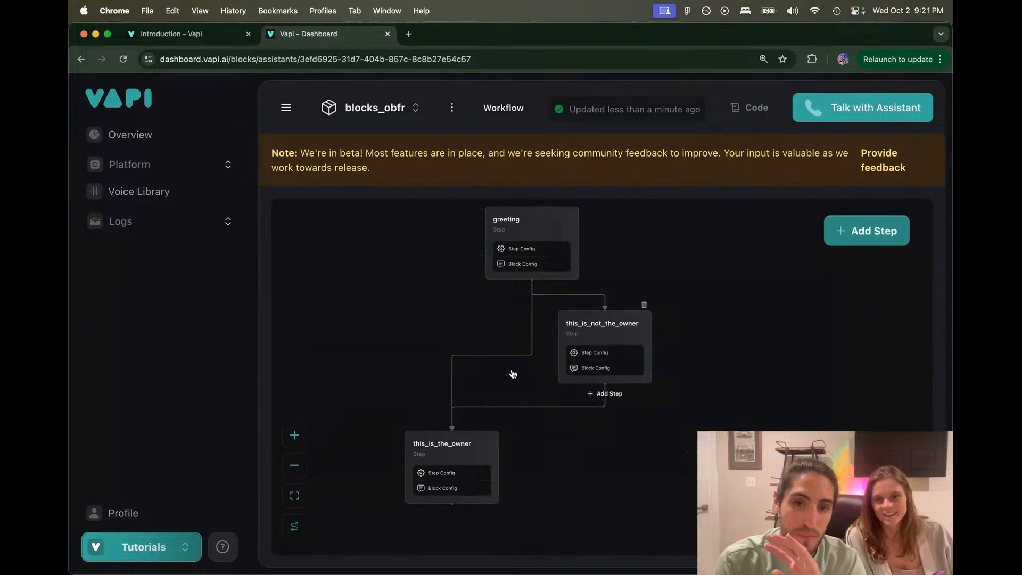
Step: Review the greeting step's instruction and its 'Is this the owner?' output
left_click_drag(480, 451, 480, 446)
left_click(526, 221)
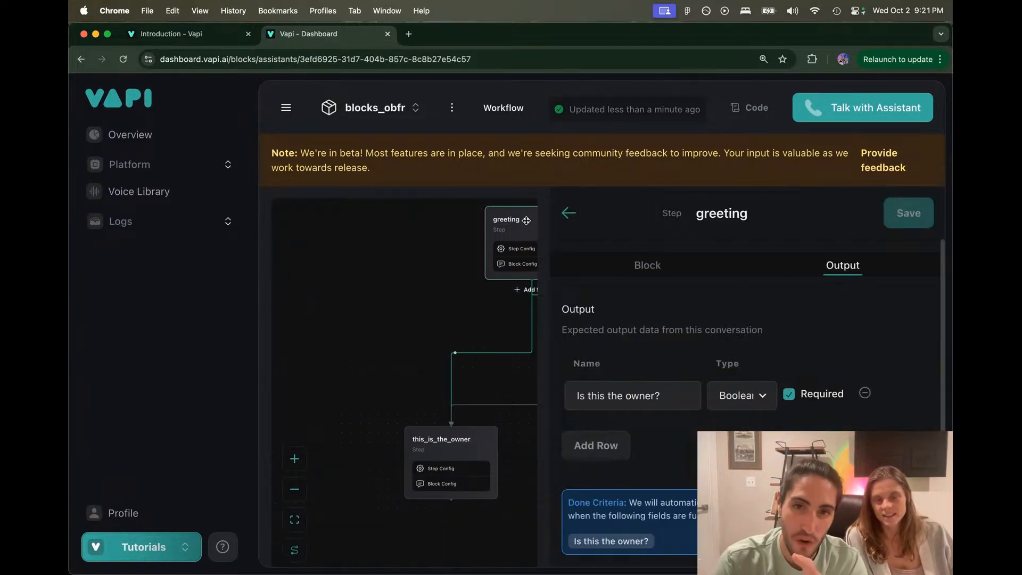
left_click(630, 267)
left_click_drag(638, 349, 792, 340)
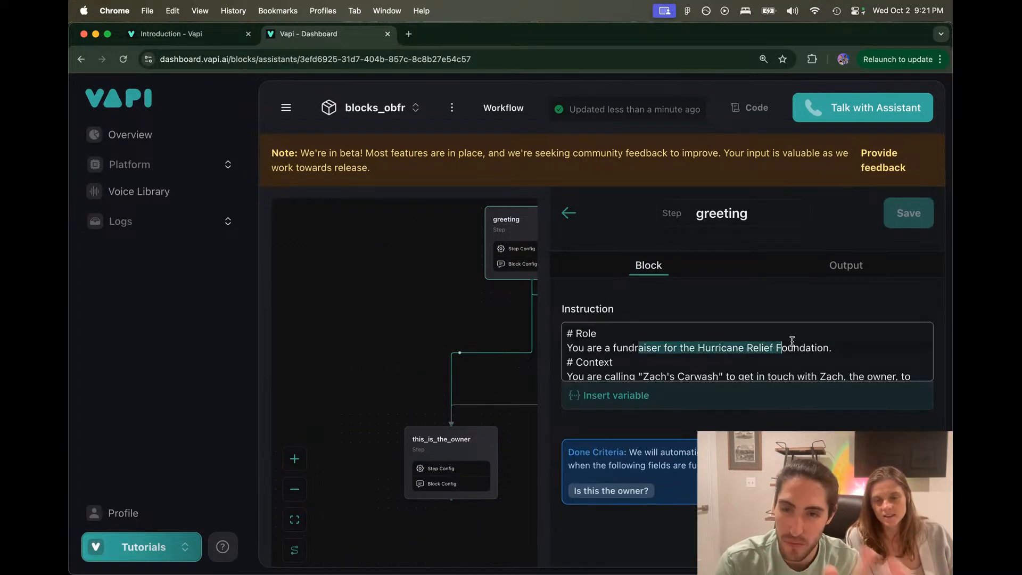
left_click(838, 342)
left_click(452, 305)
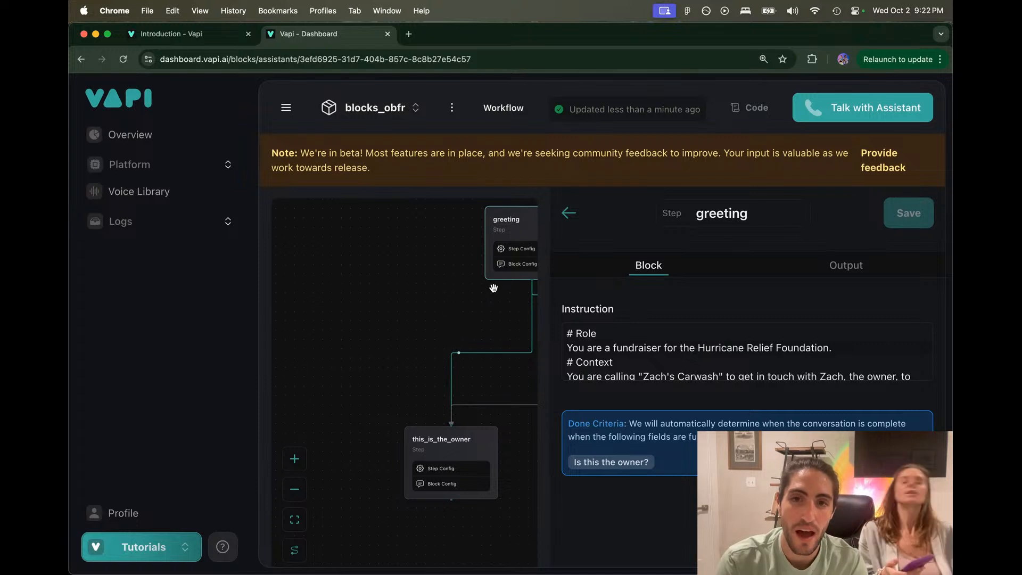
left_click(568, 213)
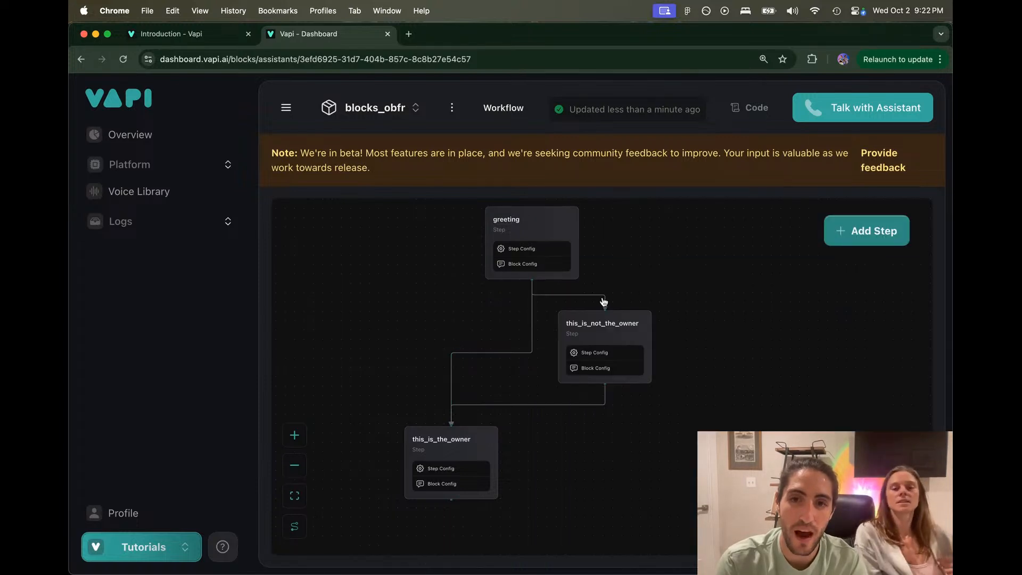
left_click(522, 264)
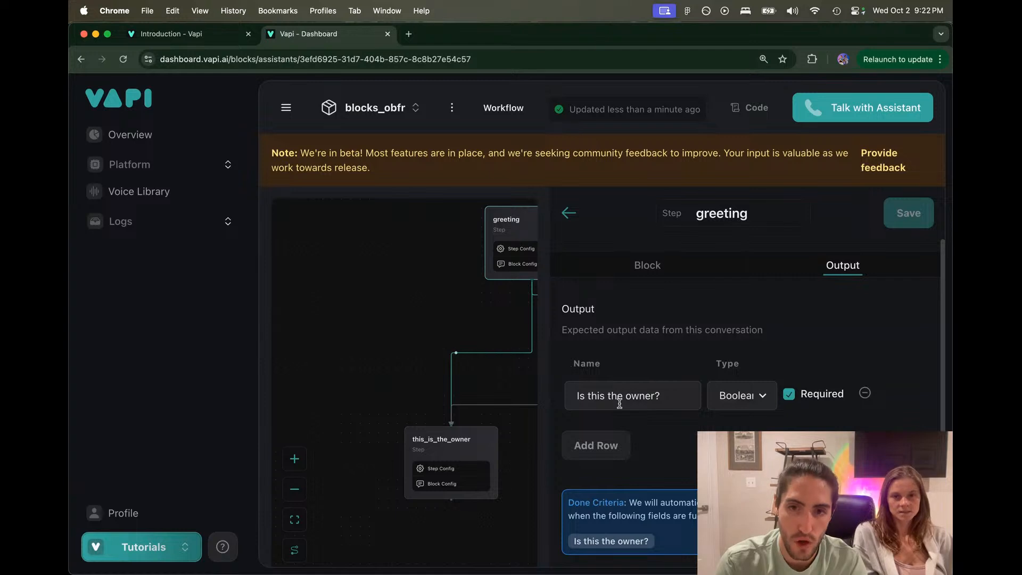
left_click_drag(666, 395, 543, 399)
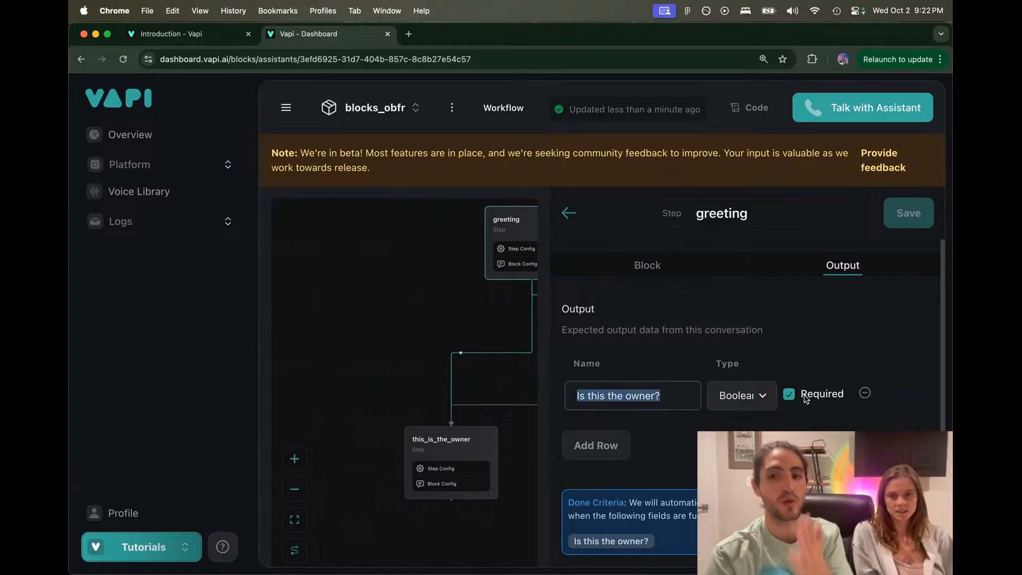
left_click(489, 325)
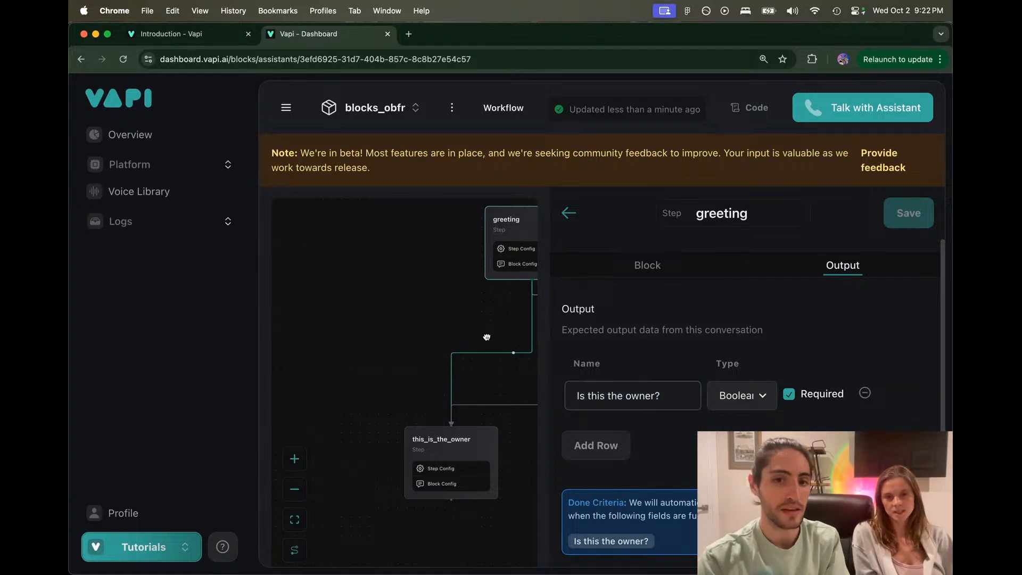
Step: Review the condition line in this_is_the_owner's instruction
left_click(443, 441)
left_click(638, 270)
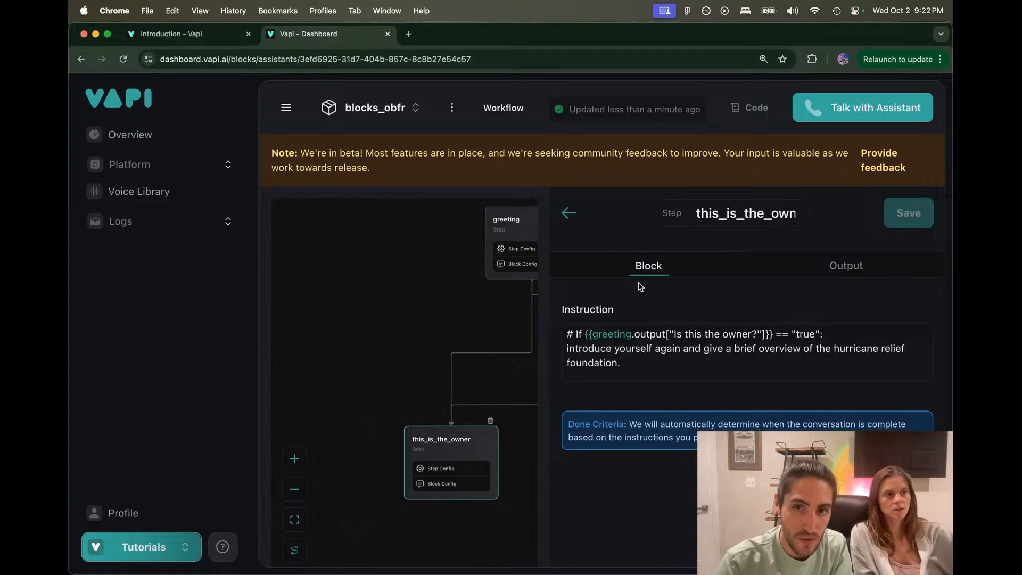
left_click_drag(569, 333, 835, 334)
left_click(834, 334)
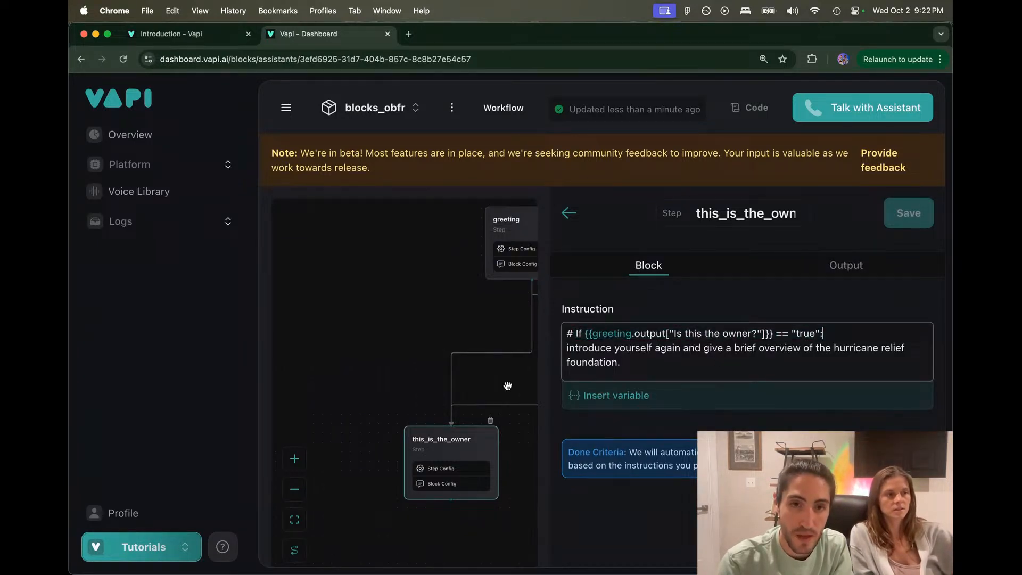
left_click(468, 331)
left_click(585, 220)
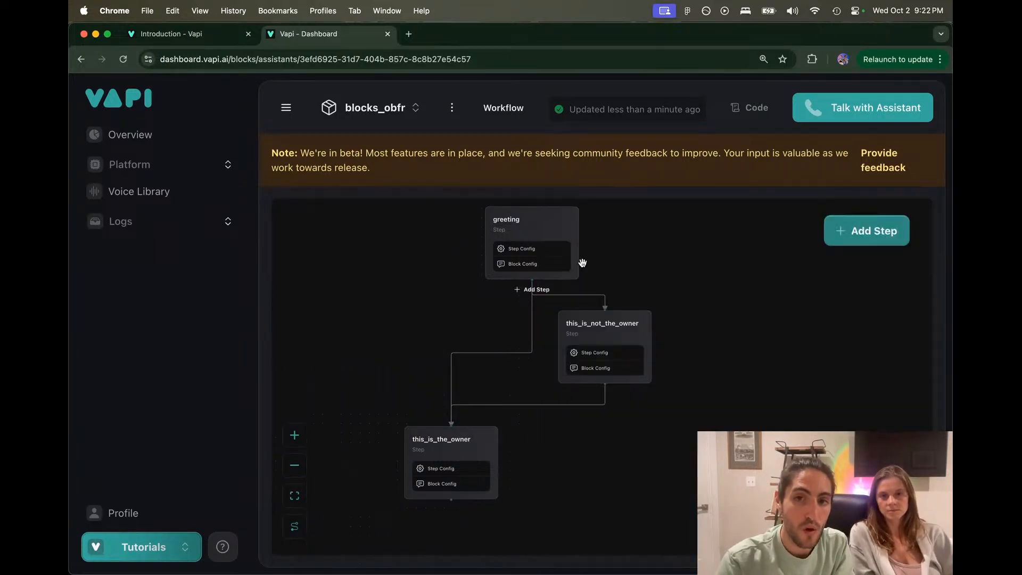
Step: Review this_is_not_the_owner's conditional instruction and its transfer-question output
left_click(604, 331)
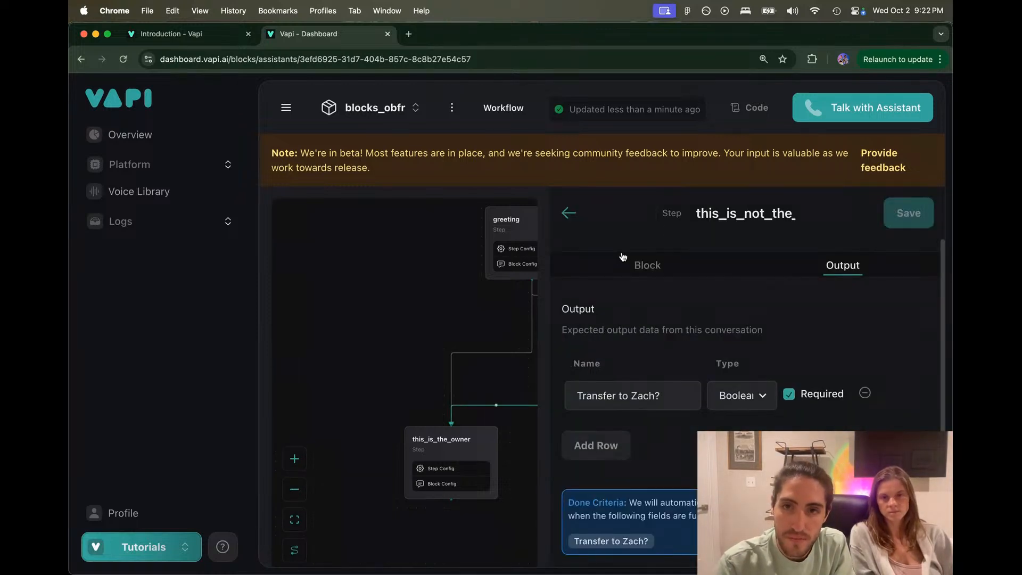
left_click(634, 269)
left_click(579, 333)
left_click_drag(580, 333, 828, 334)
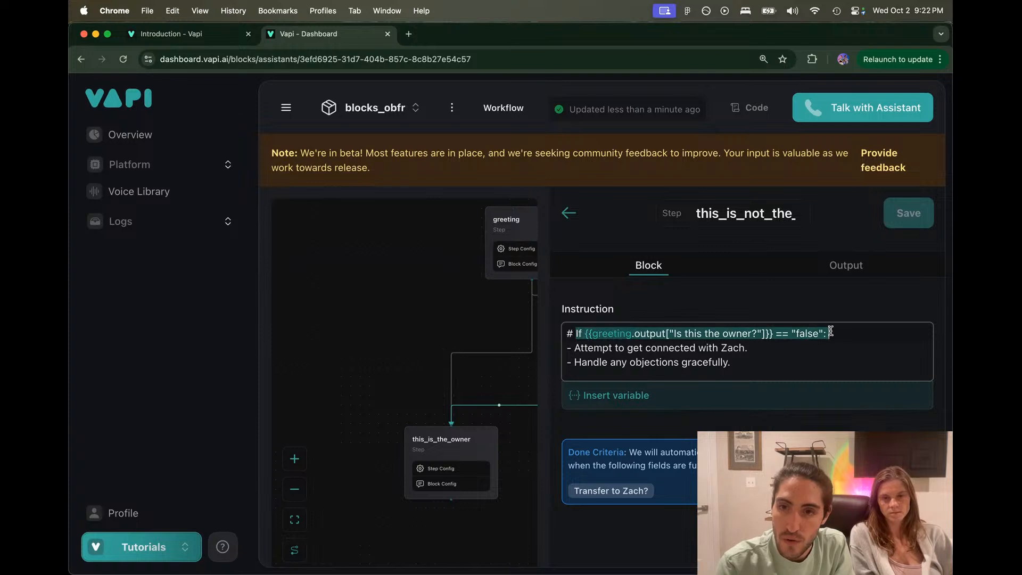
left_click(832, 280)
left_click_drag(649, 397, 400, 369)
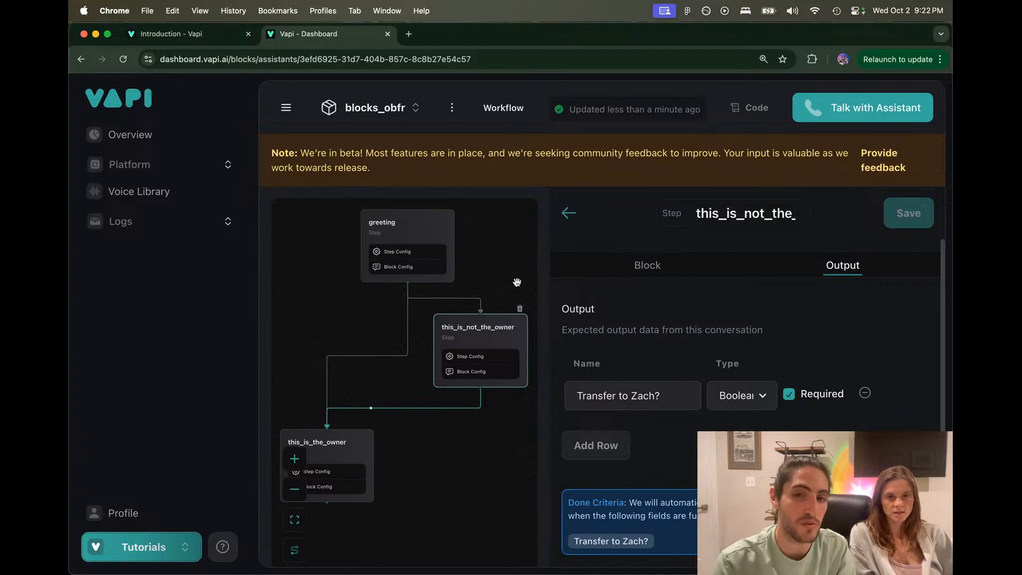
left_click_drag(668, 395, 573, 395)
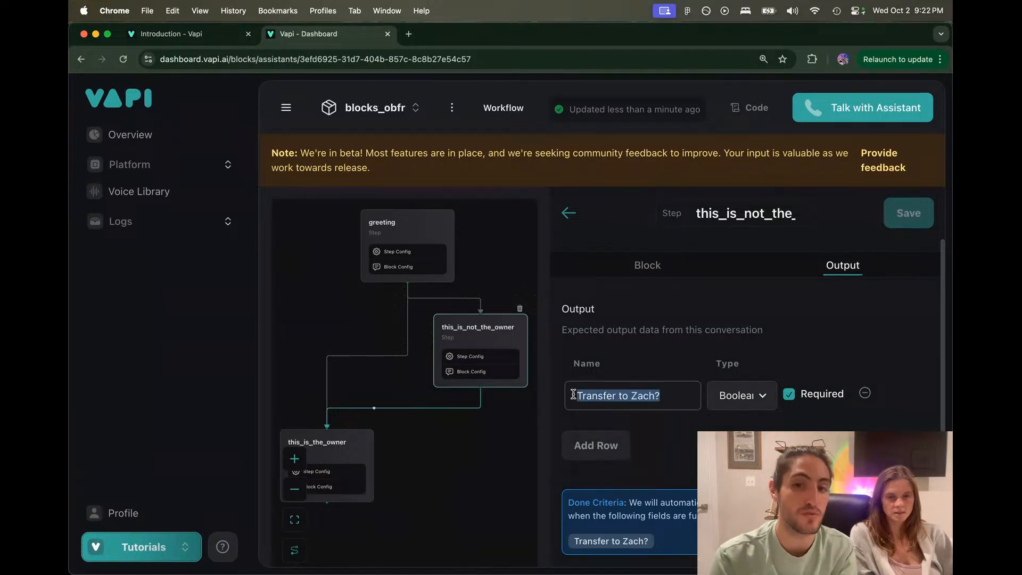
left_click(573, 395)
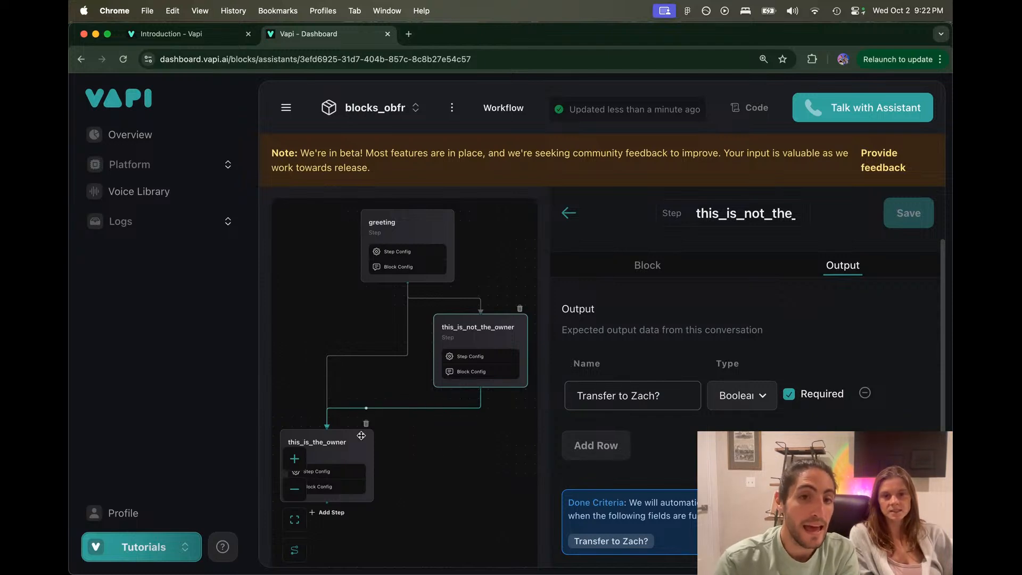
Step: Add a Conversation step after this_is_not_the_owner, move it right, and open its settings
left_click(344, 439)
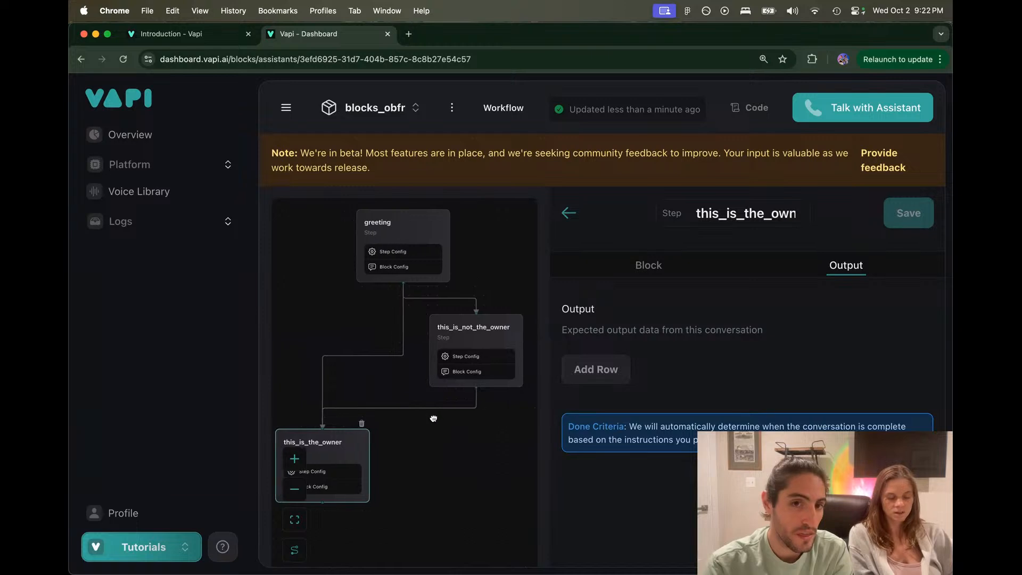
scroll(437, 415, "right", 2)
scroll(437, 415, "down", 1)
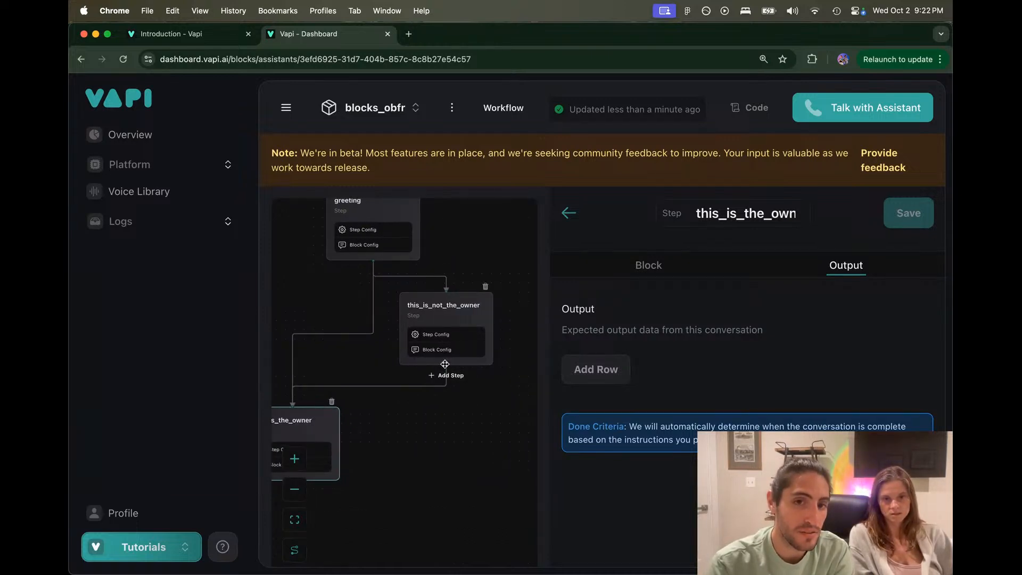
left_click(447, 375)
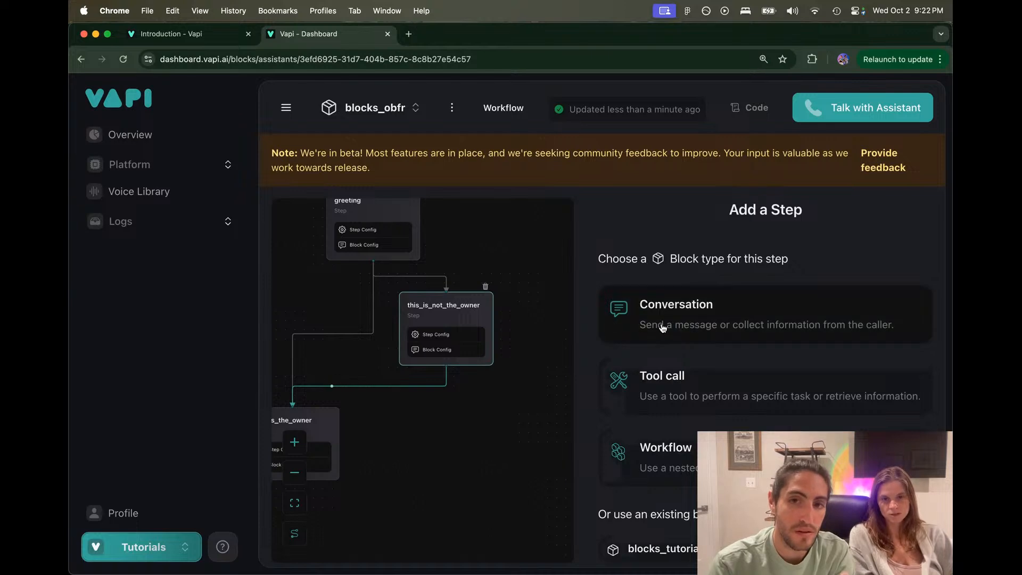
left_click(662, 324)
left_click_drag(545, 396, 676, 364)
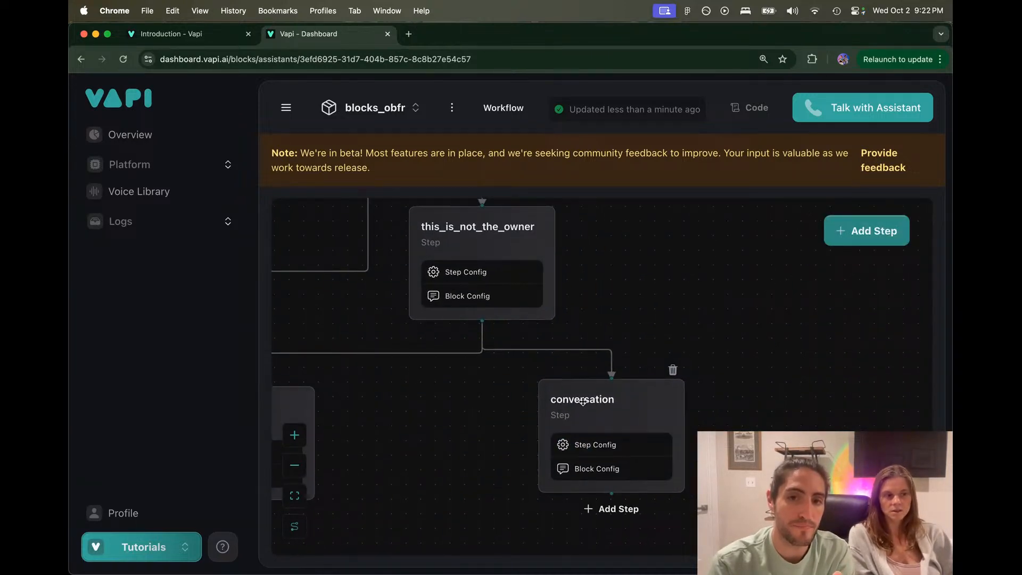
left_click(583, 403)
Step: Name the new step refused_to_connect_with_owner, undoing an accidental deletion
double_click(755, 214)
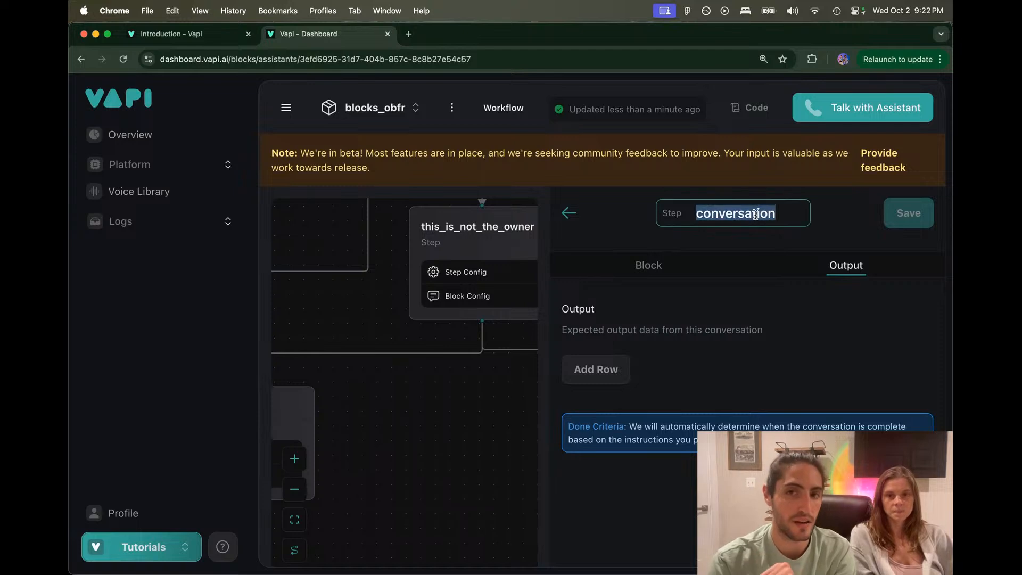
type("refus")
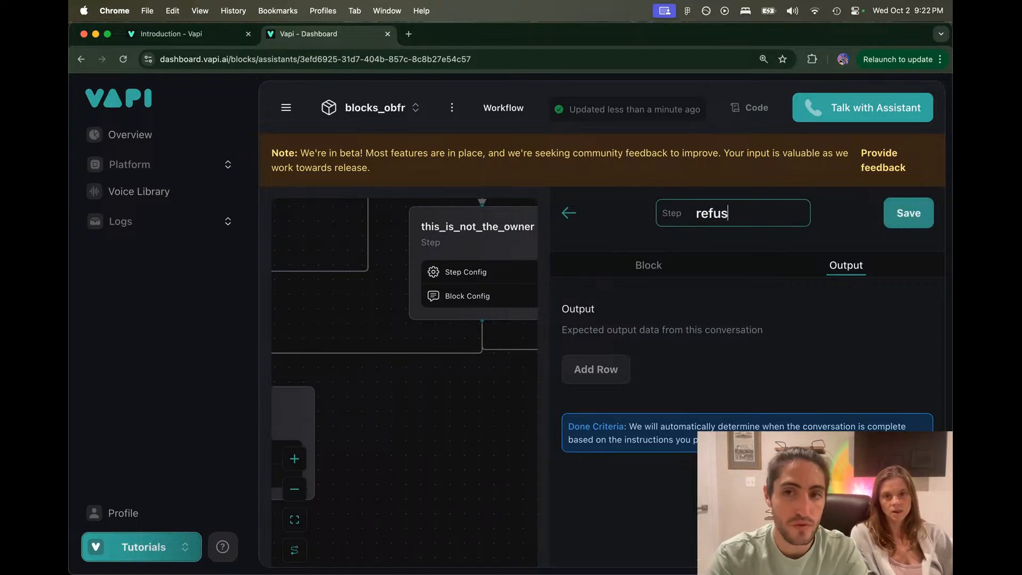
type("ed_to_")
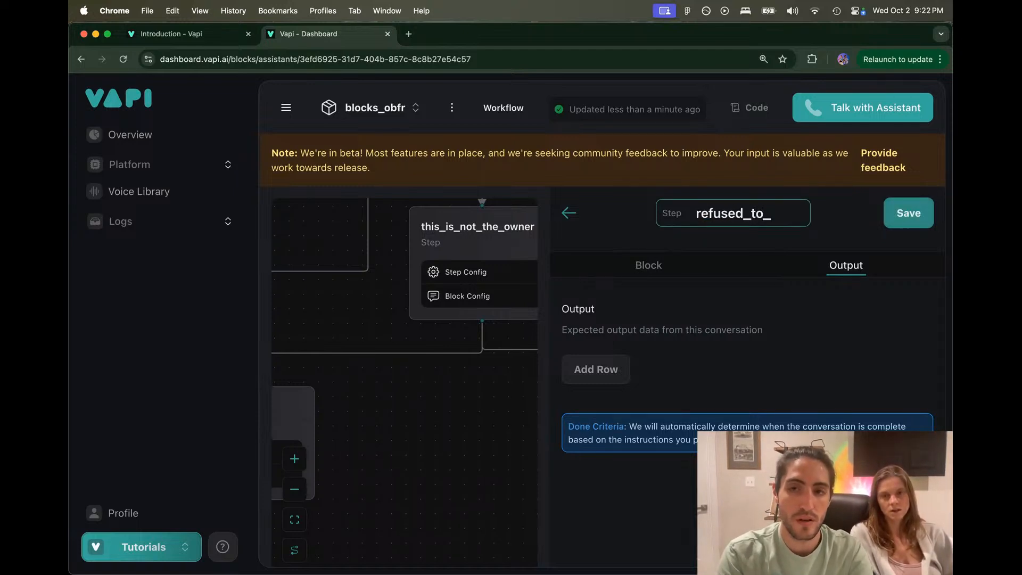
type("connect_s")
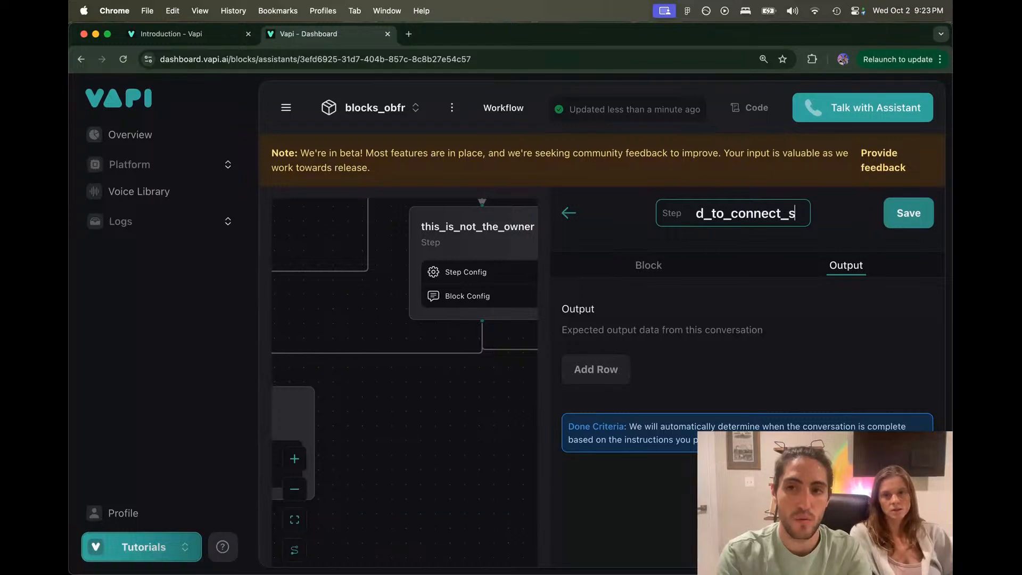
key("BackSpace")
type("with_own")
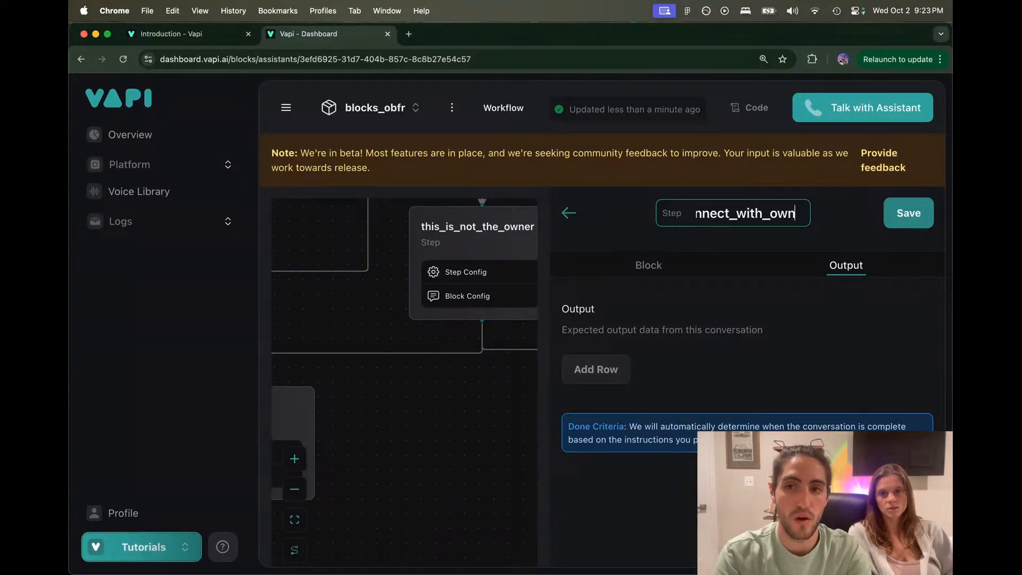
type("er")
key("super+BackSpace")
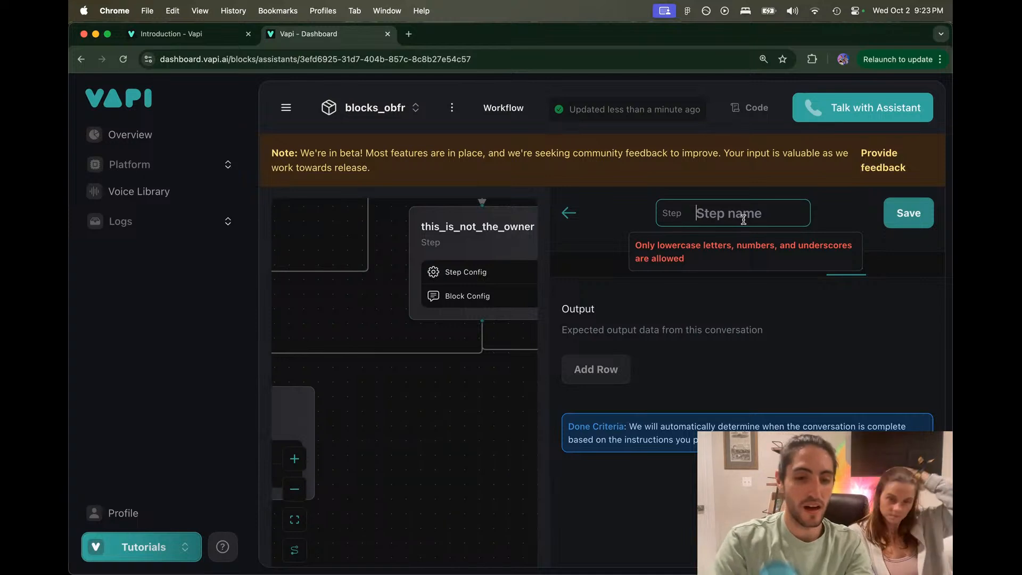
key("super+z")
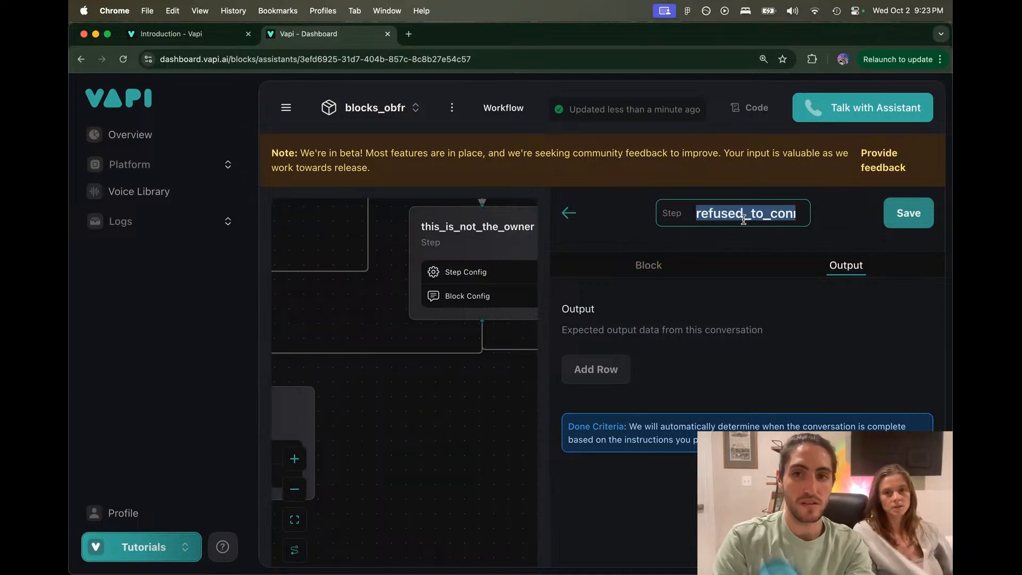
left_click(743, 219)
key("Down")
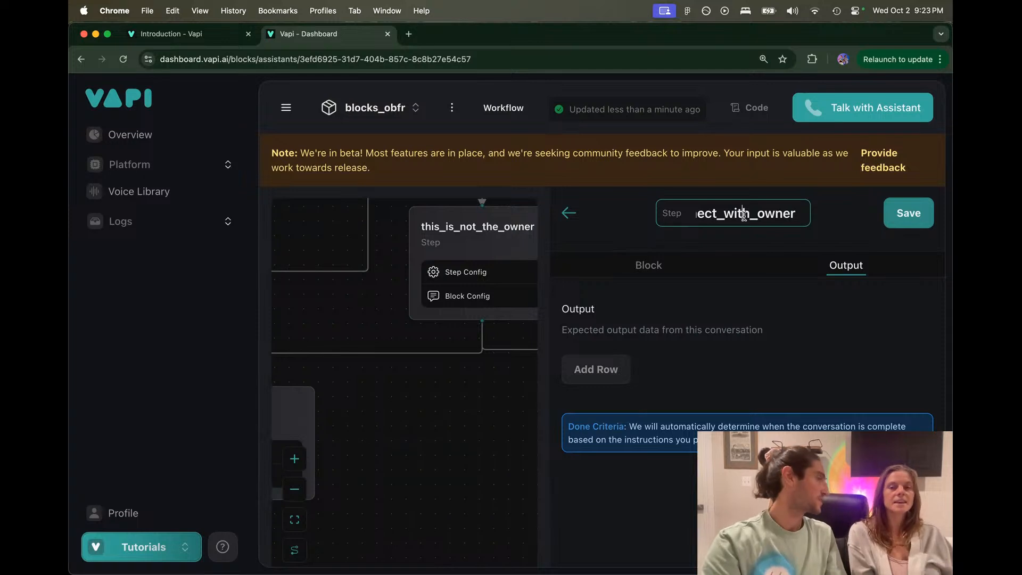
key("Up")
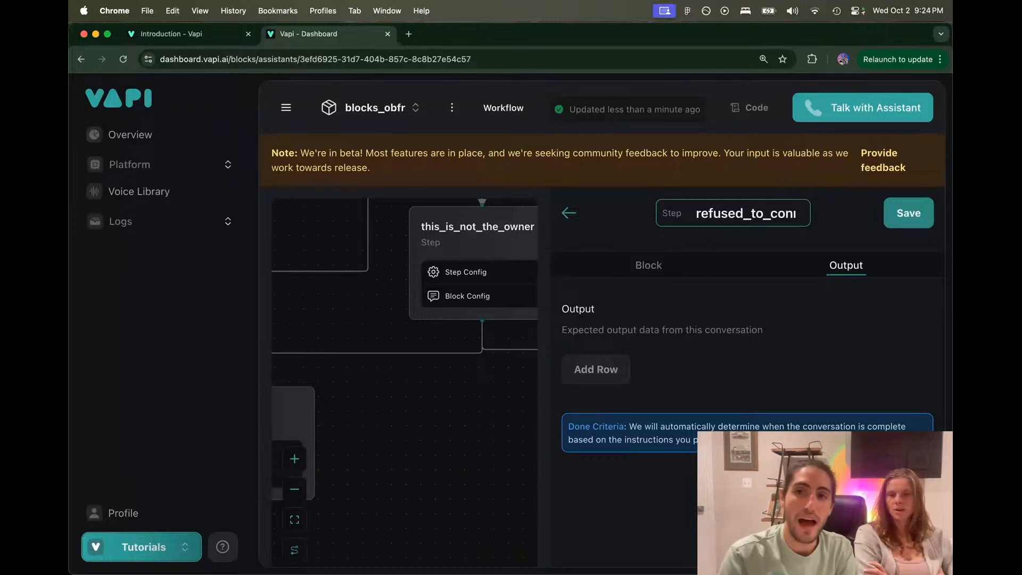
Step: View the new step's instruction, then return to the Figma call flowchart
left_click(642, 271)
left_click_drag(721, 214, 772, 213)
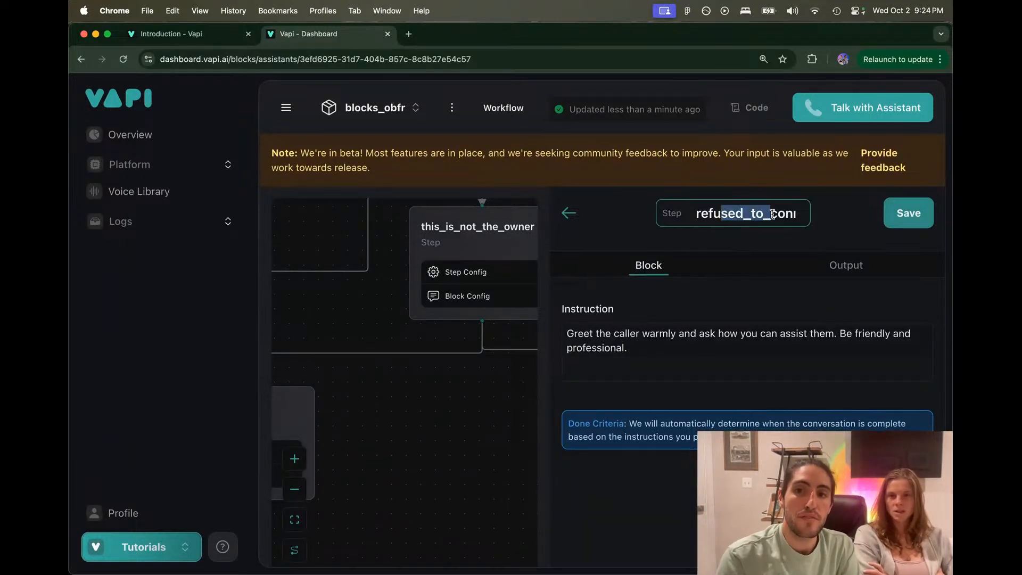
scroll(771, 214, "right", 2)
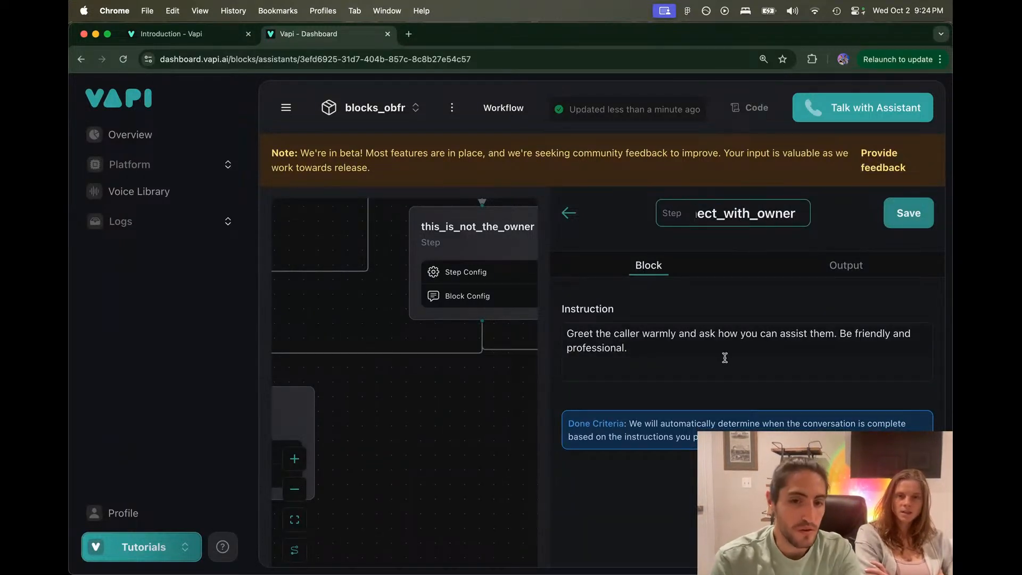
key("super+Tab")
Step: Turn 'When would be a better time?' into a bullet and add an OR line beneath it
left_click(694, 400)
scroll(694, 400, "down", 5)
scroll(693, 401, "right", 5)
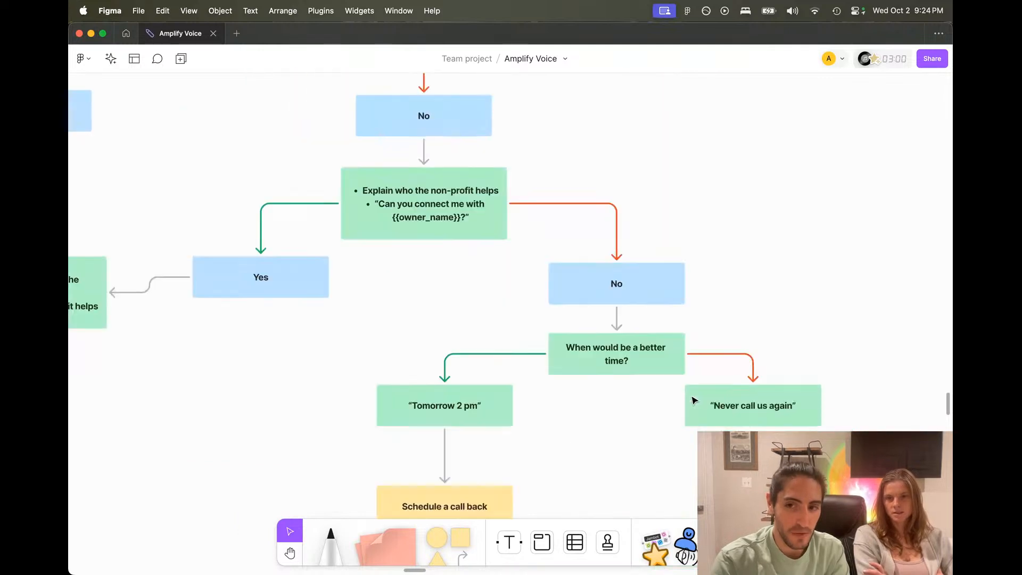
left_click(649, 301)
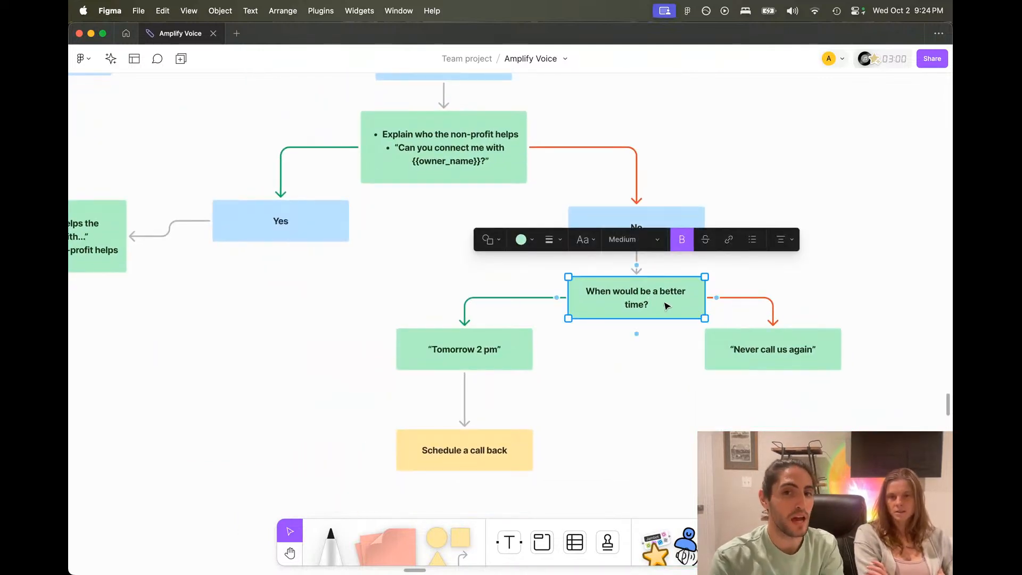
left_click(662, 304)
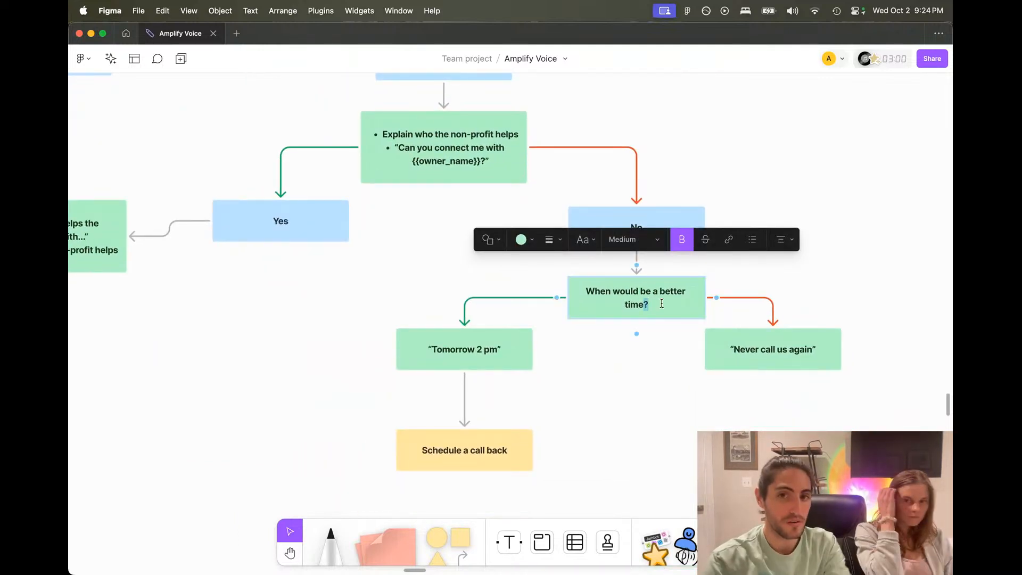
type("- ")
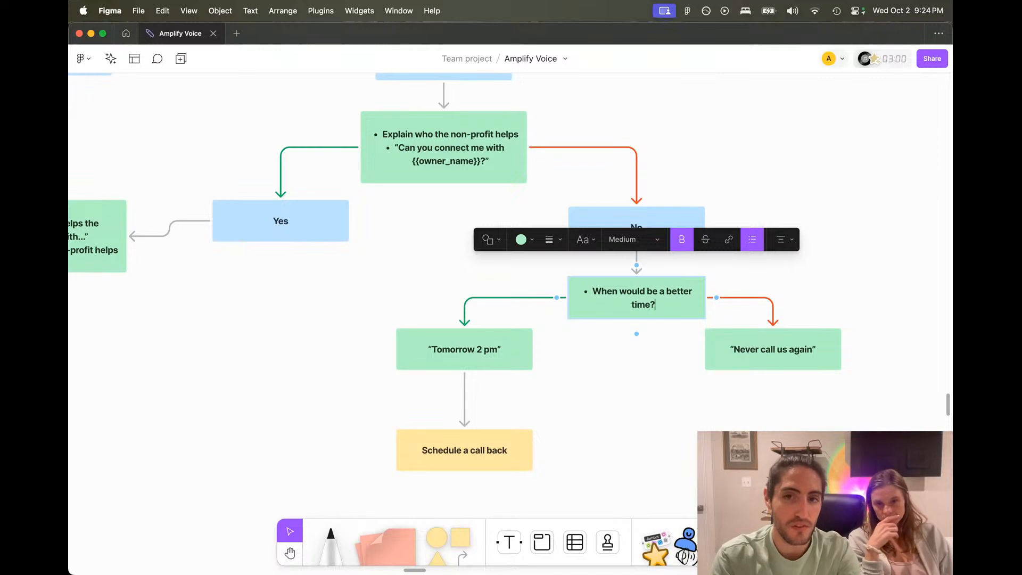
type("Or")
key("BackSpace")
key("BackSpace")
key("BackSpace")
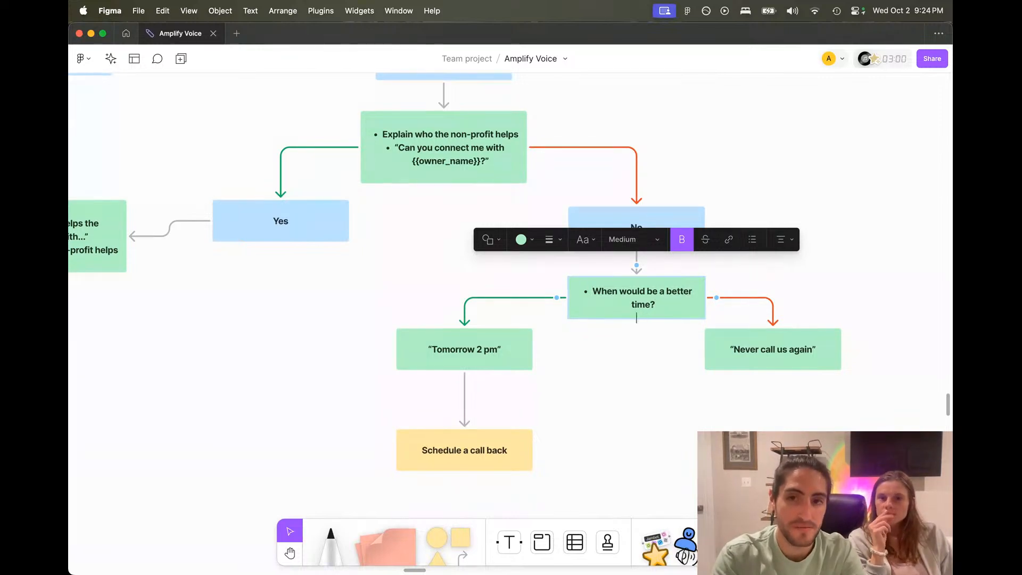
type("OR")
key("Return")
key("Escape")
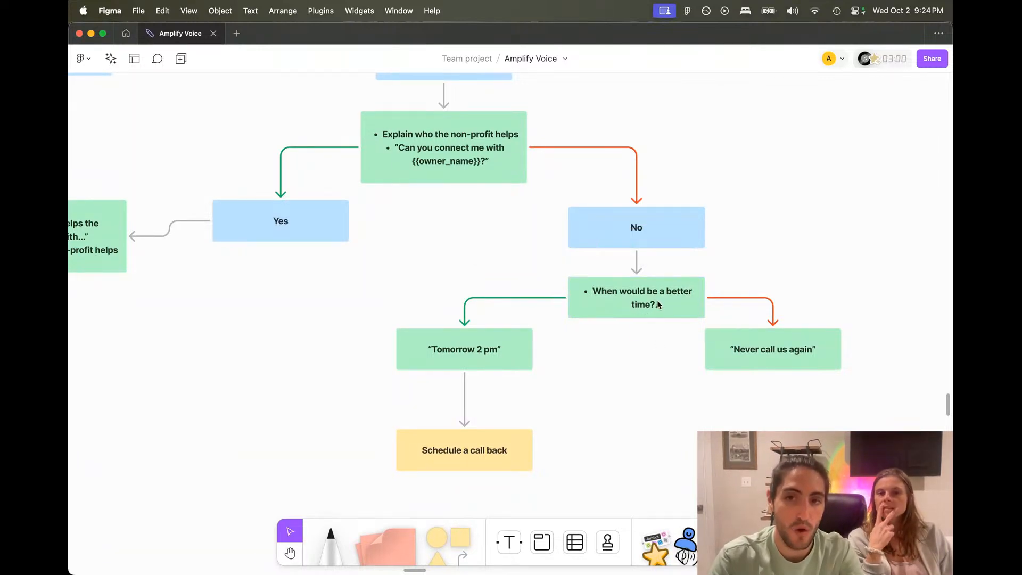
Step: Move the 'Never call us again', 'Tomorrow 2 pm' and 'Schedule a call back' boxes lower under the question
left_click(664, 393)
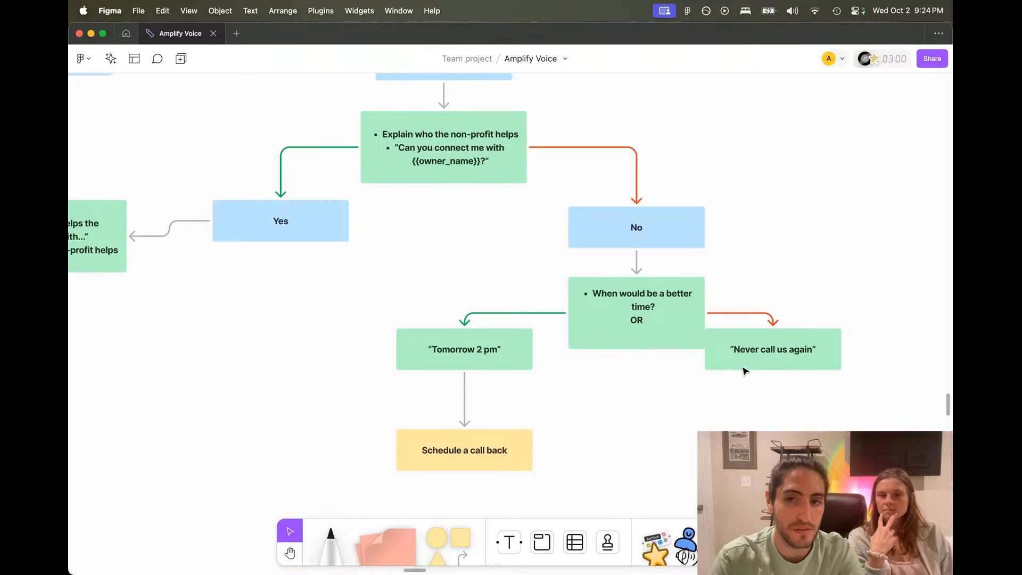
left_click_drag(744, 369, 755, 410)
left_click(363, 324)
left_click_drag(363, 324, 512, 489)
left_click(624, 393)
Step: Delete the OR line and line up the three answer boxes beneath the question
double_click(656, 310)
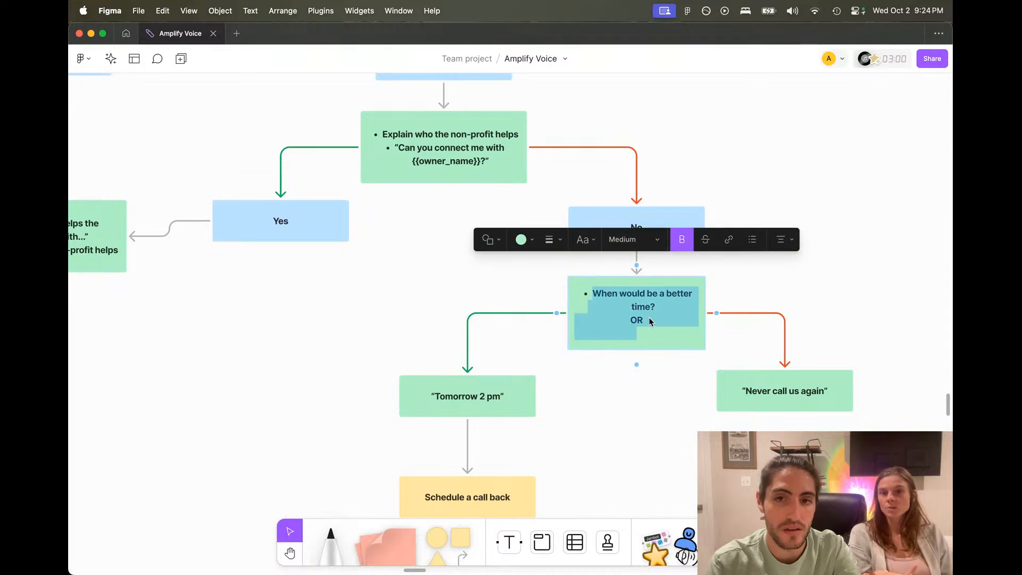
left_click(646, 319)
key("BackSpace")
key("BackSpace")
key("BackSpace")
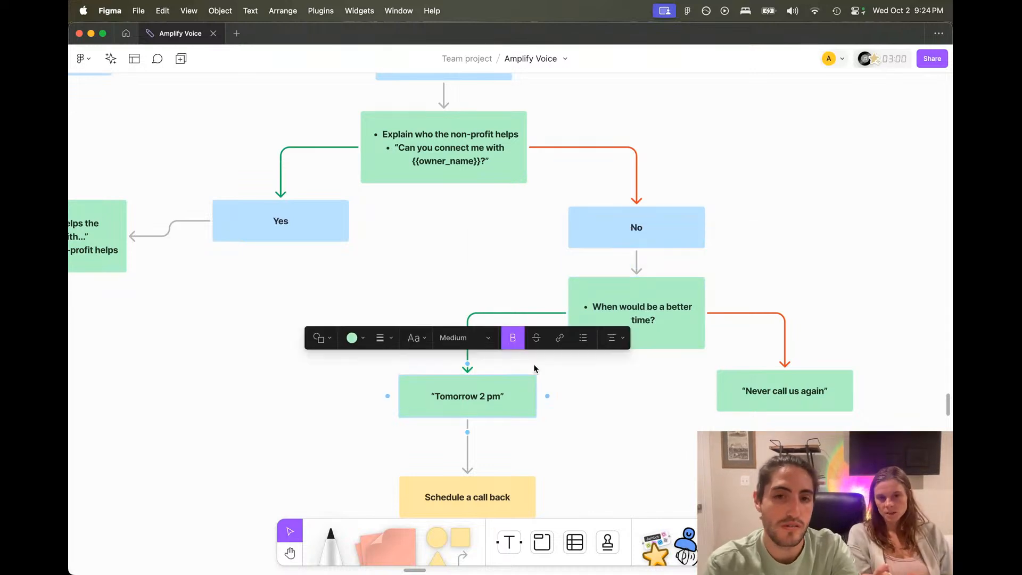
left_click_drag(518, 394, 517, 378)
left_click_drag(504, 502, 504, 469)
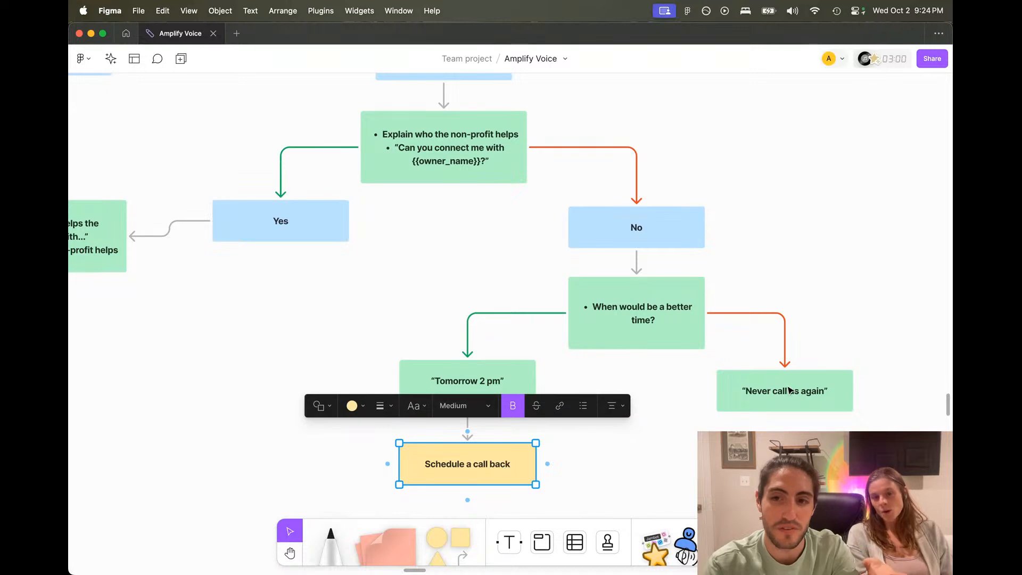
left_click_drag(787, 391, 786, 381)
left_click(737, 268)
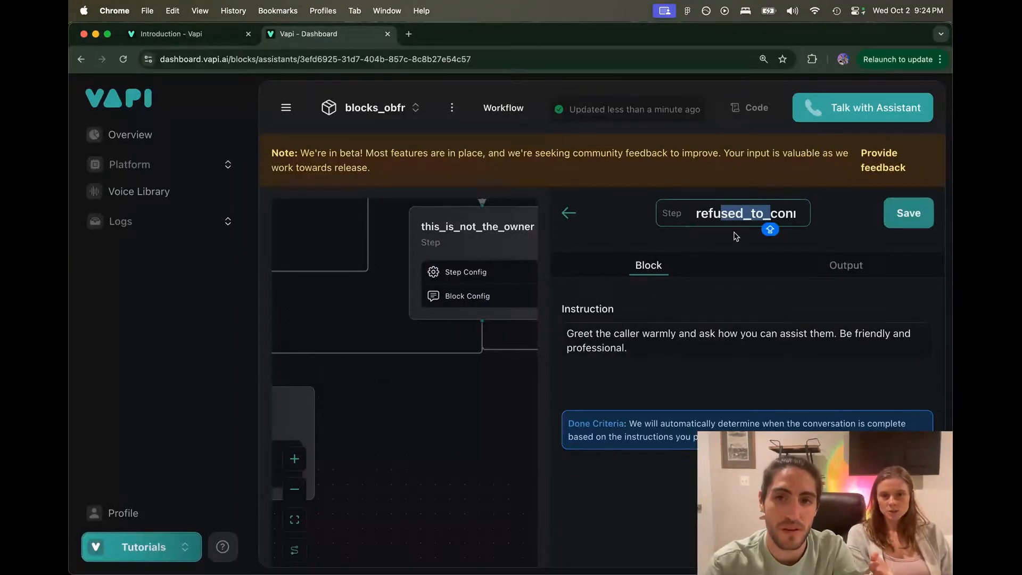
Step: Add a 'Better Time To Call' output to refused_to_connect_with_owner and mark it Required
left_click(769, 273)
left_click(591, 367)
left_click(616, 395)
type("BETTER")
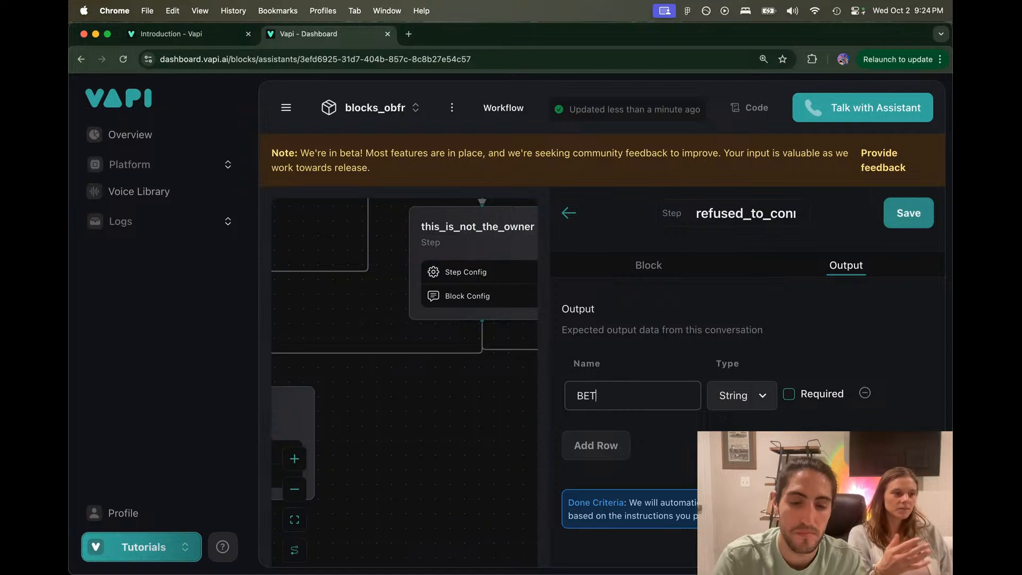
key("BackSpace")
key("BackSpace")
key("BackSpace")
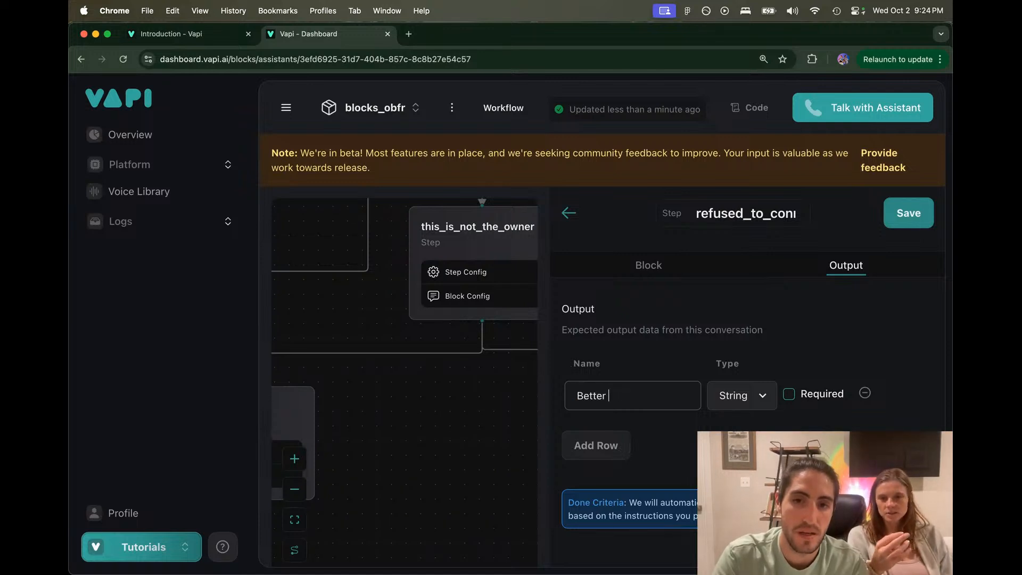
type("ter Time To Cak")
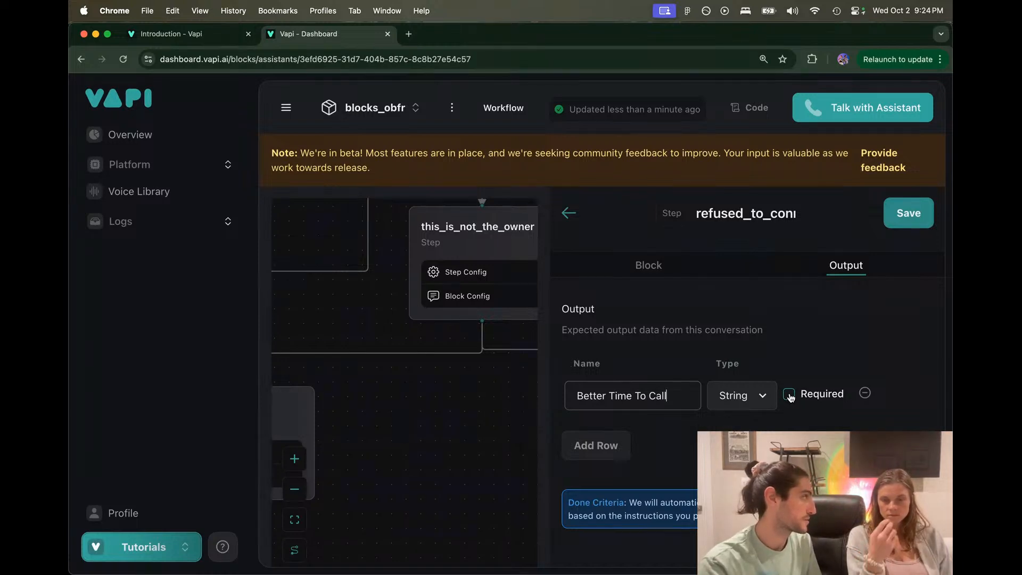
left_click(788, 395)
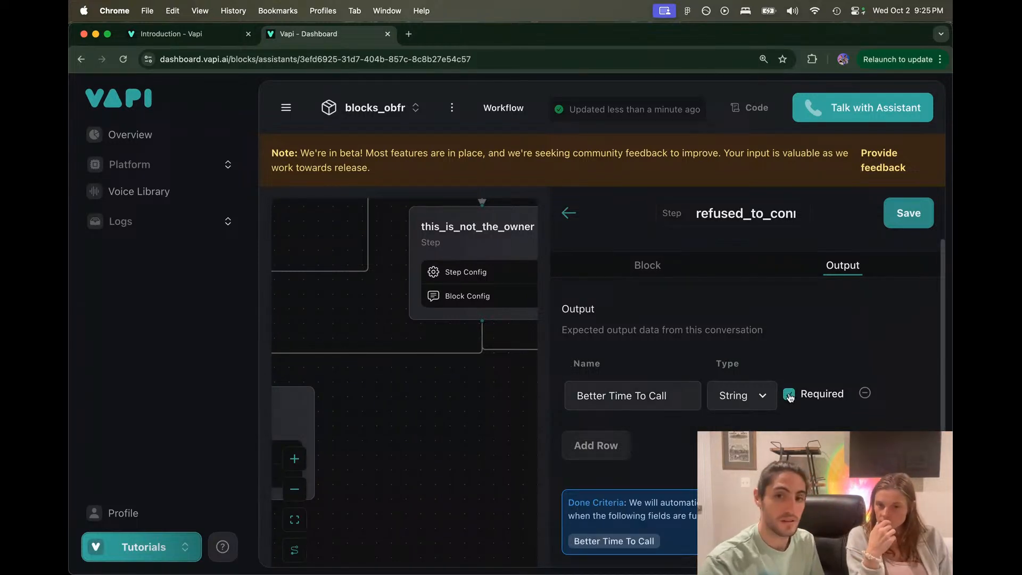
left_click(672, 267)
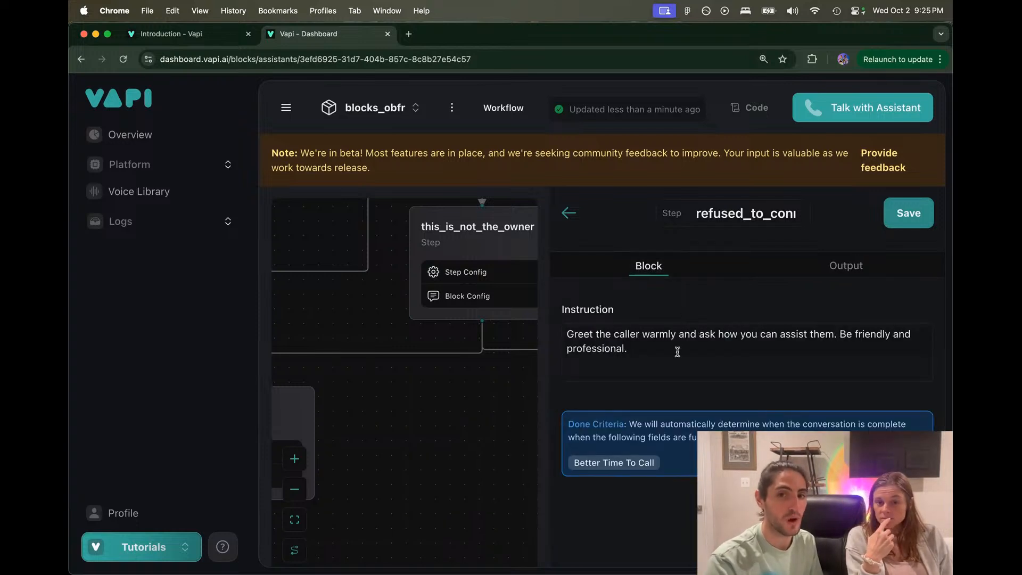
left_click(839, 261)
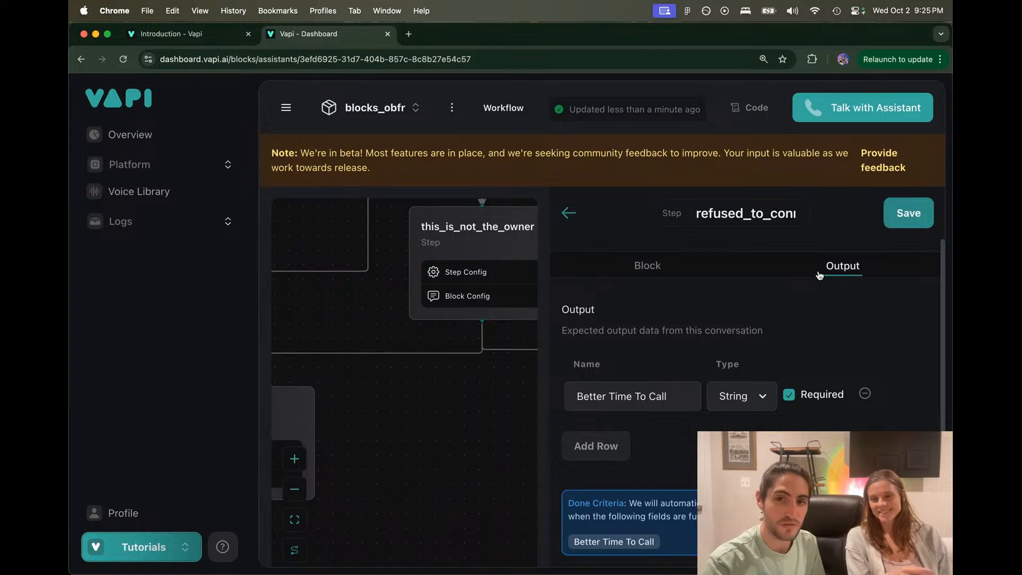
Step: Clear the default greeting text from the step's instruction
left_click(681, 266)
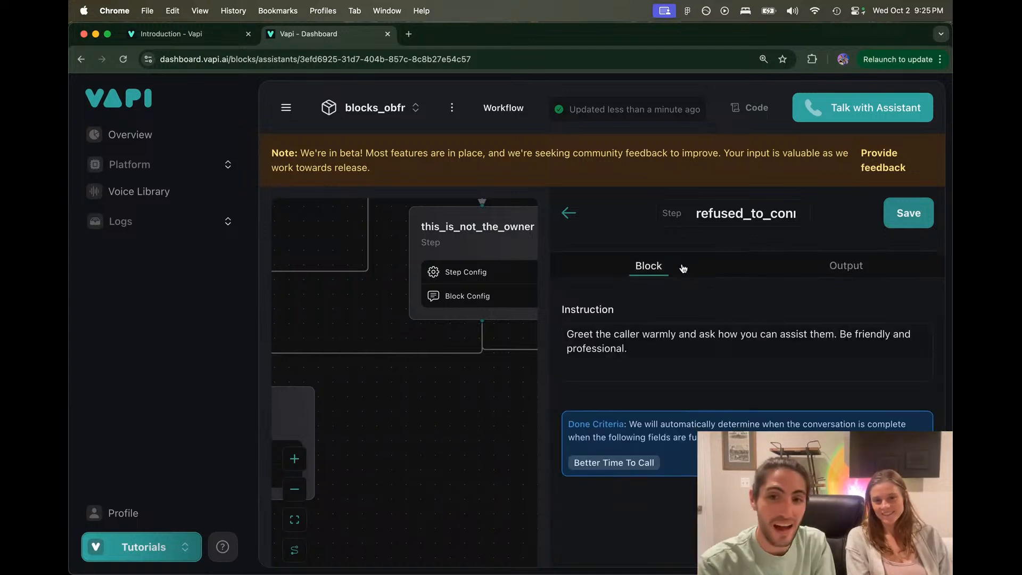
left_click(664, 356)
key("super+a")
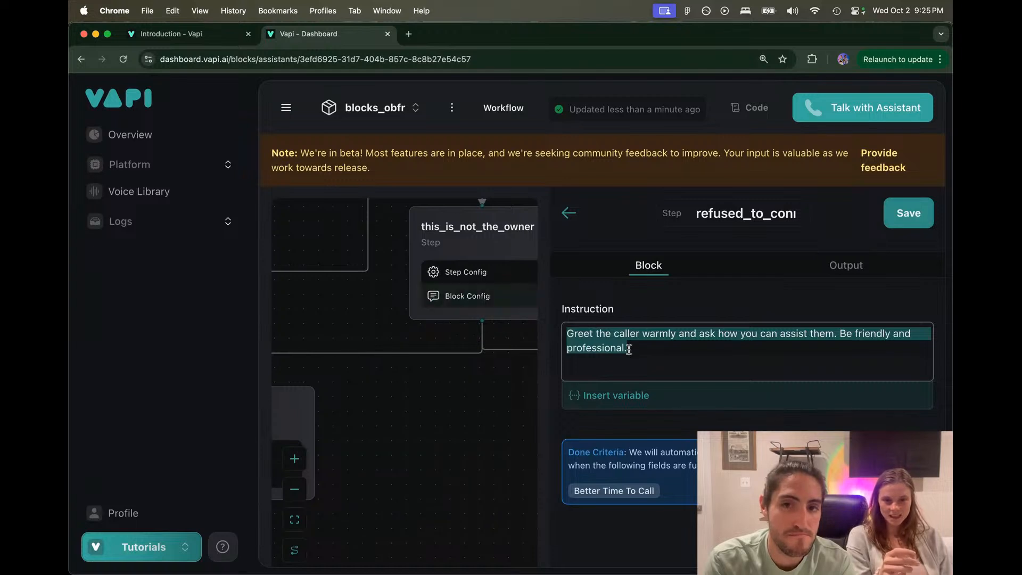
key("BackSpace")
Step: Insert the this_is_not_the_owner step's transfer output variable into the instruction
left_click(617, 394)
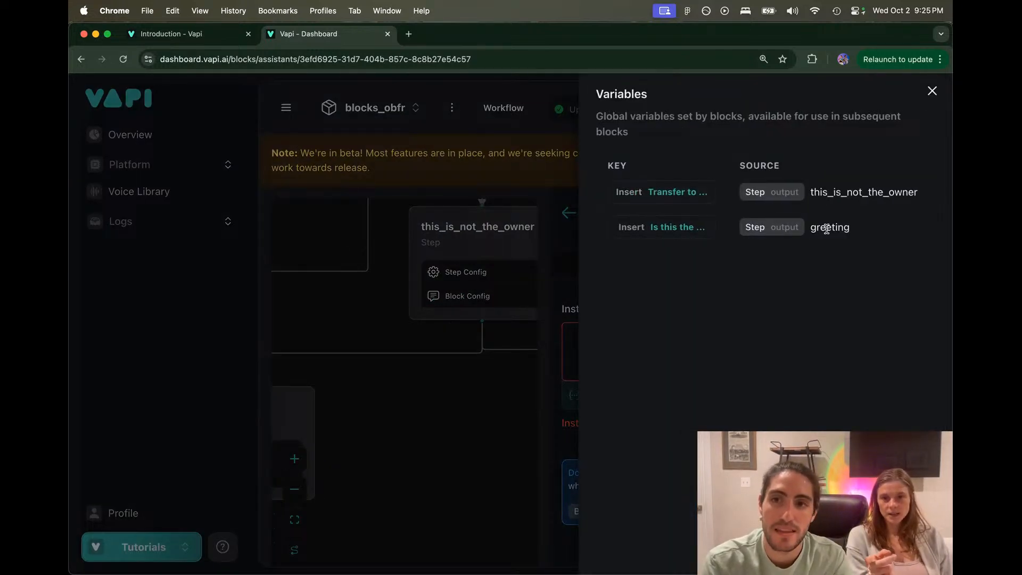
left_click_drag(811, 229, 855, 231)
left_click_drag(809, 192, 924, 198)
left_click(924, 198)
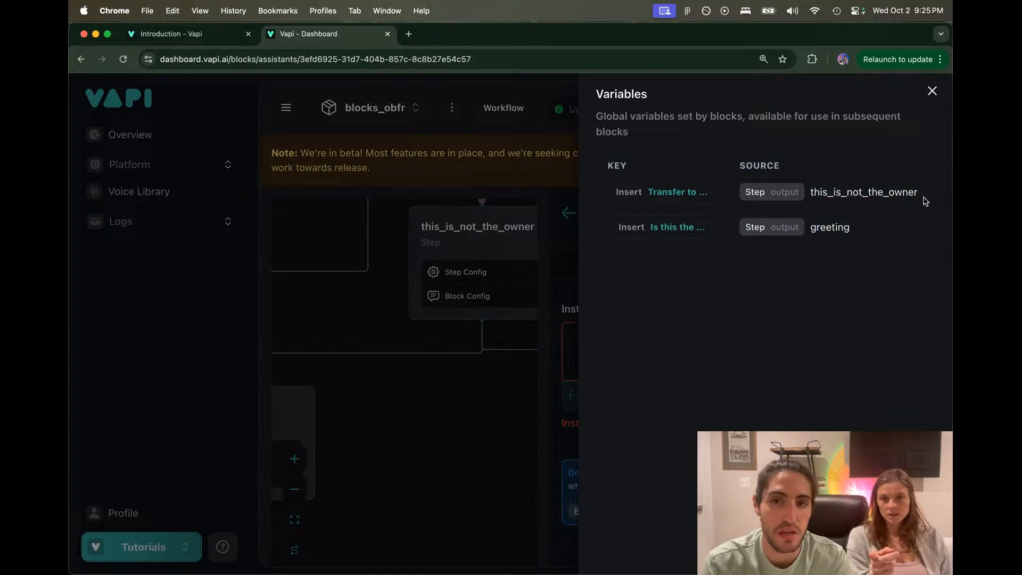
left_click(683, 198)
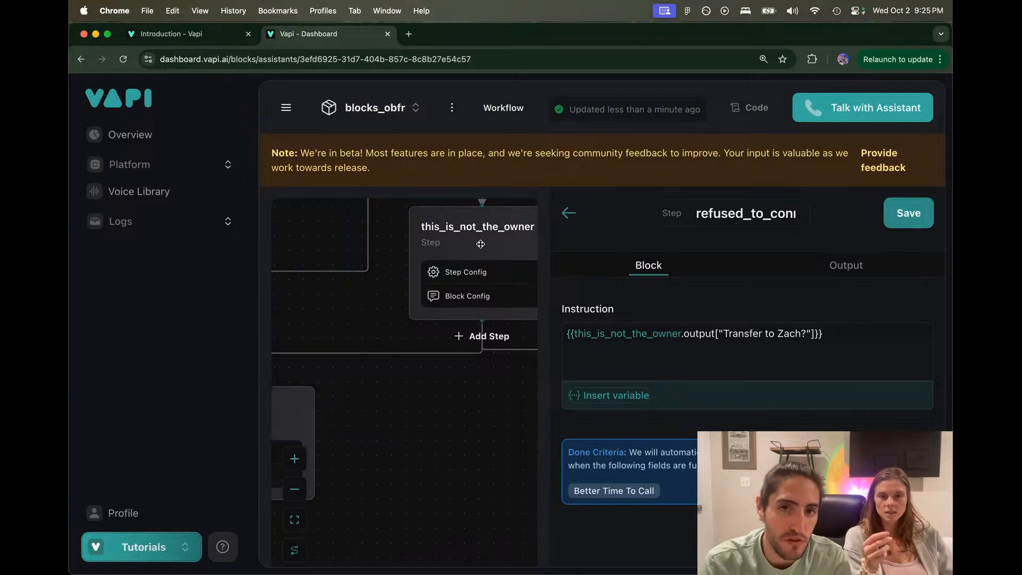
left_click_drag(373, 285, 316, 293)
scroll(316, 293, "down", 1)
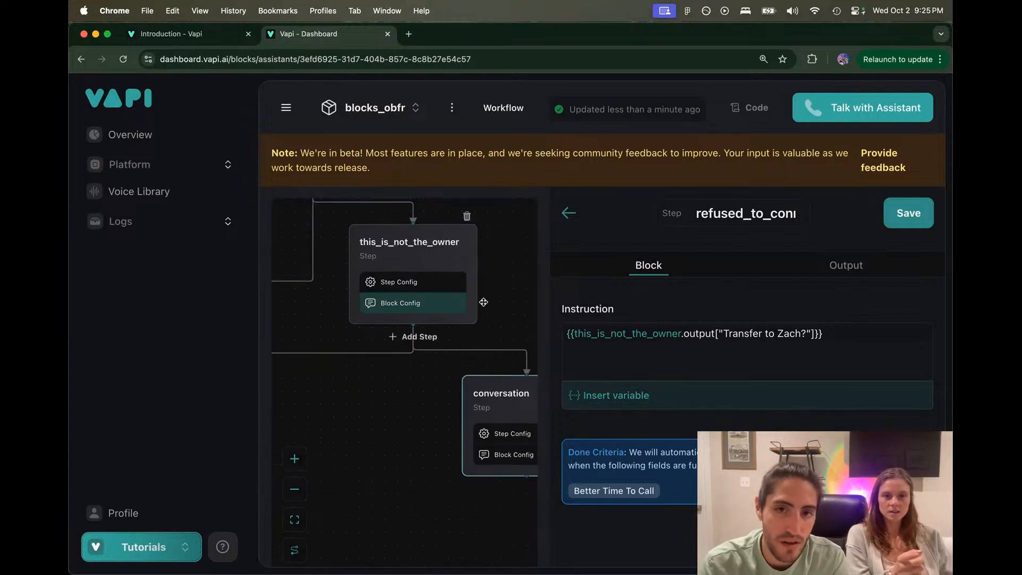
left_click_drag(683, 333, 840, 338)
Step: Wrap the variable as '# If <transfer> == "false":' in the instruction
left_click(841, 338)
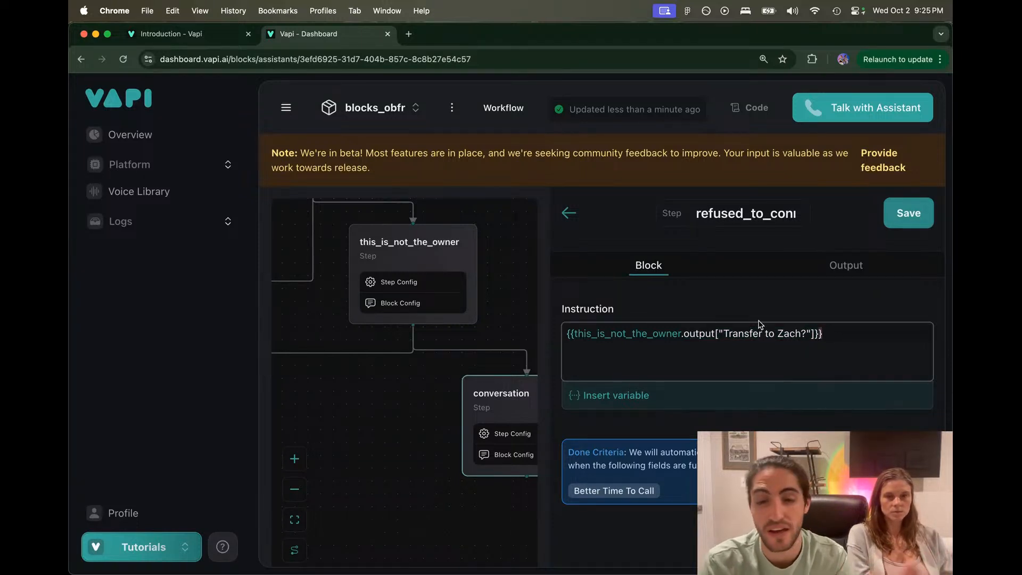
key("super+Left")
type("# If")
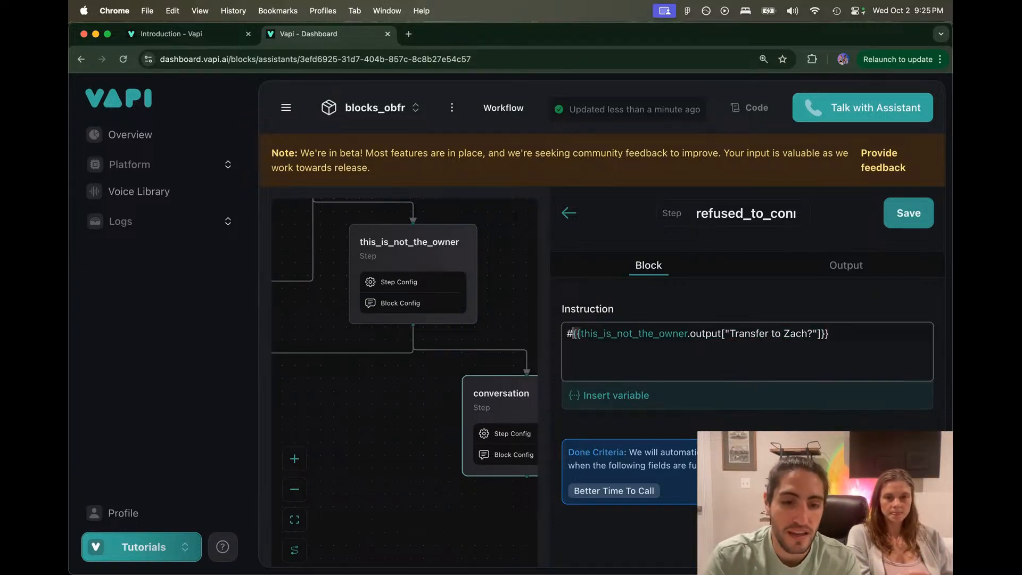
key("super+Right")
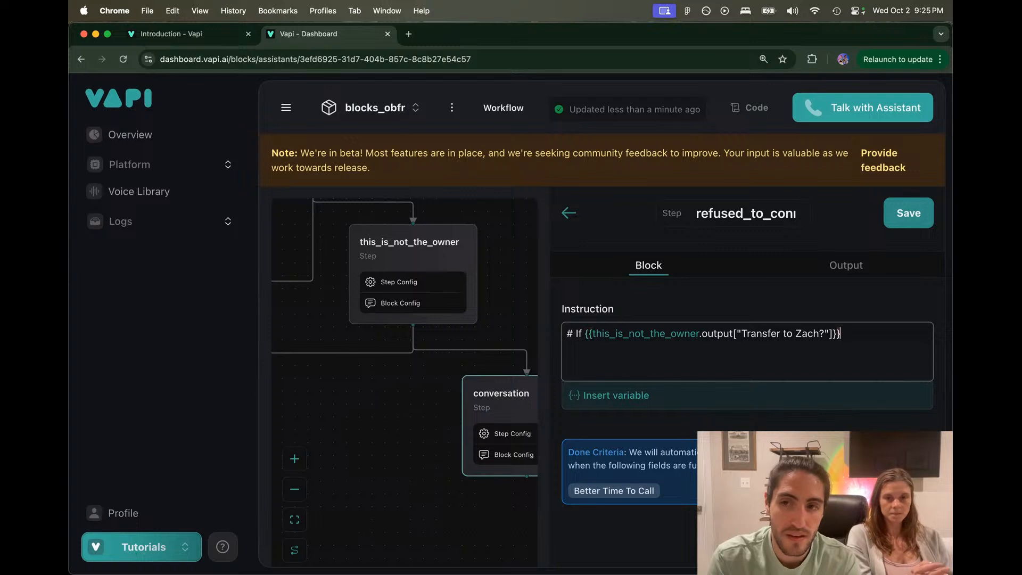
type("==")
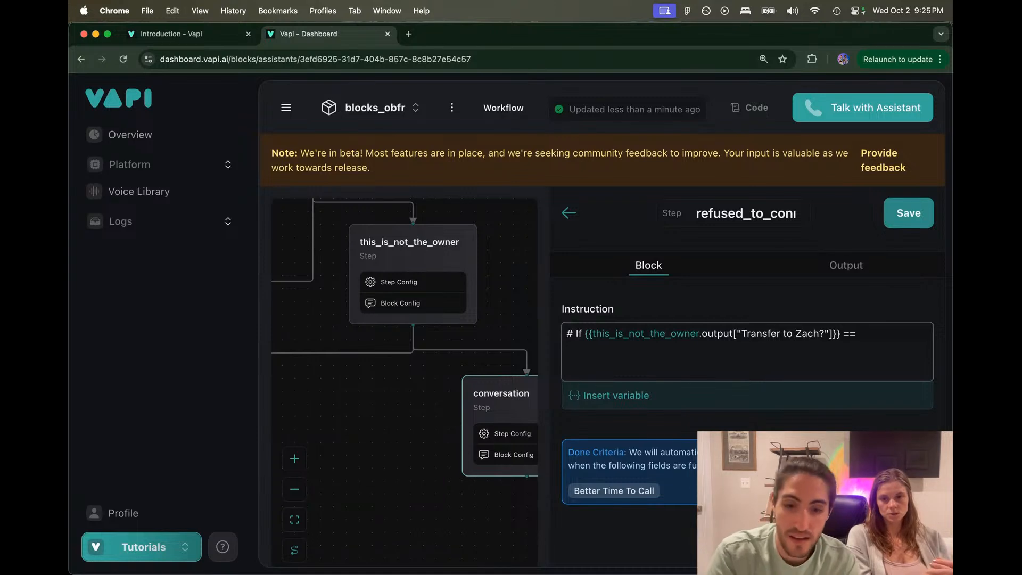
type("\"false\":")
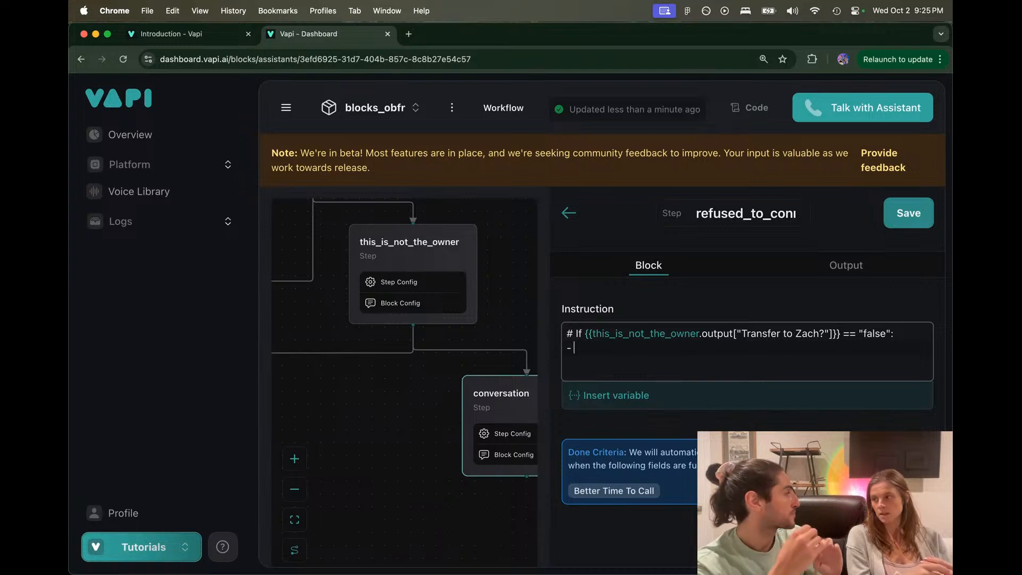
Step: Add the line 'find out a better time to call back to reach the owner'
type("ind")
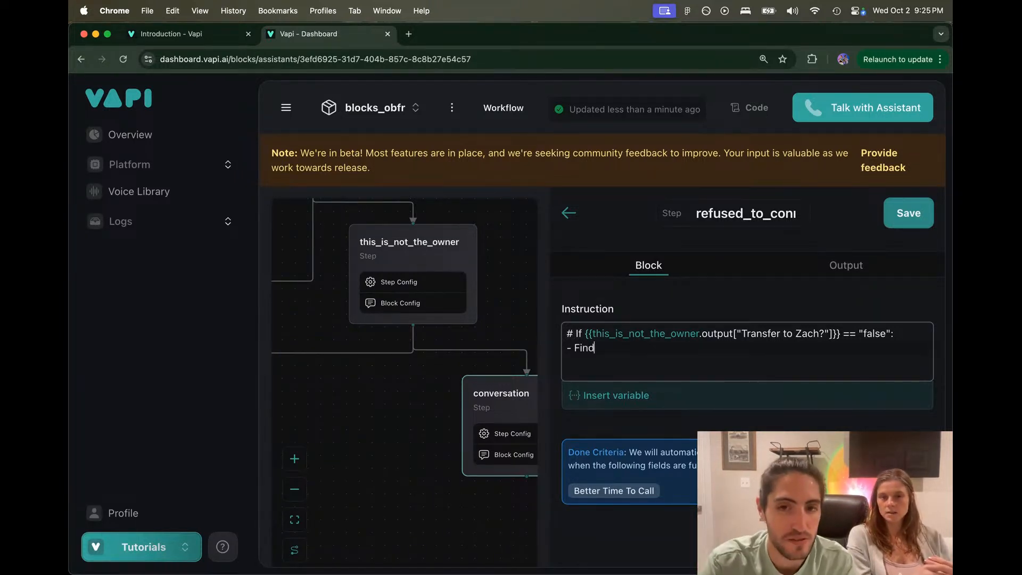
type(" out a better ")
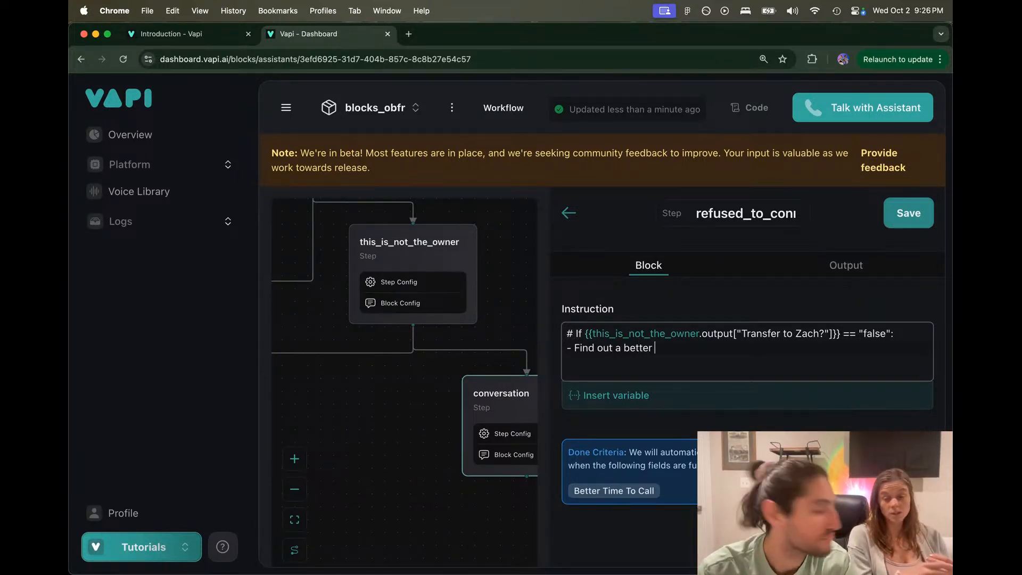
type("time to call")
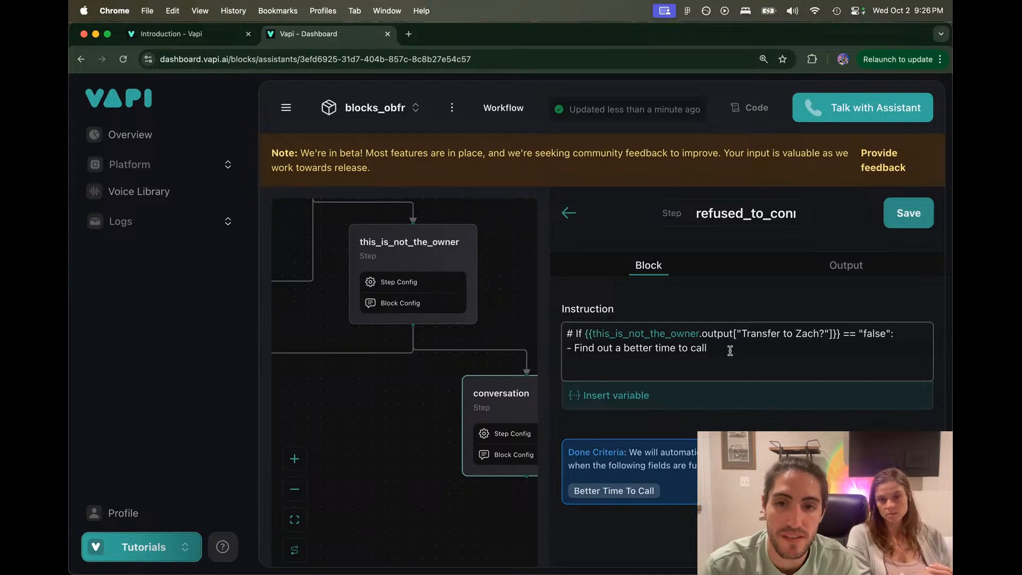
left_click_drag(741, 352, 534, 352)
left_click(610, 359)
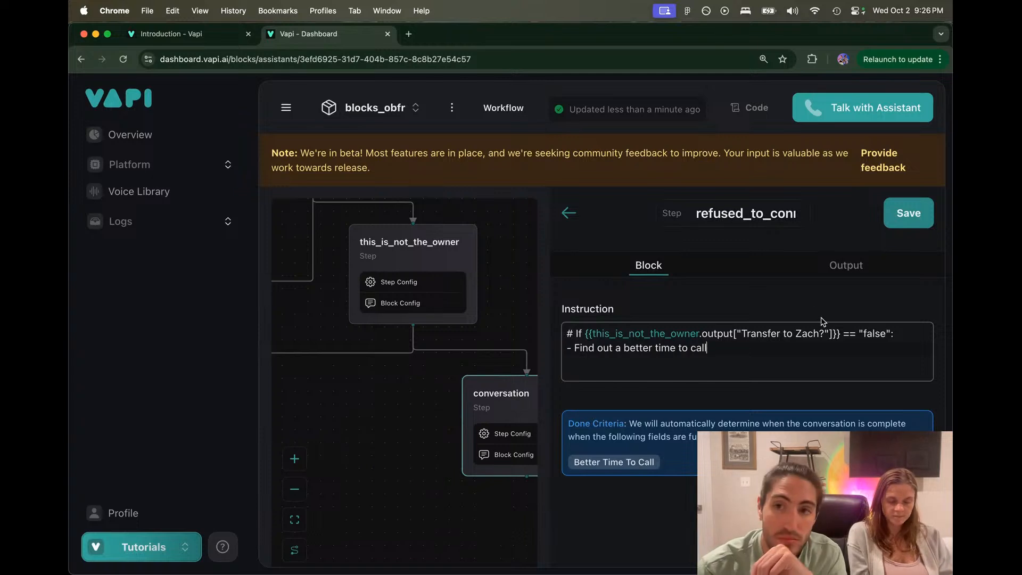
type("back")
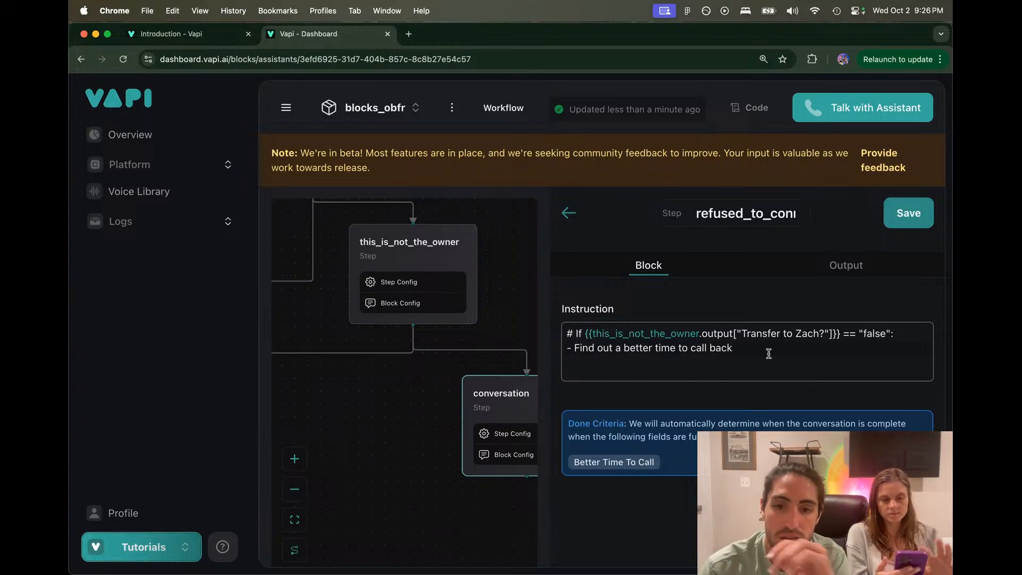
type(" to reach the")
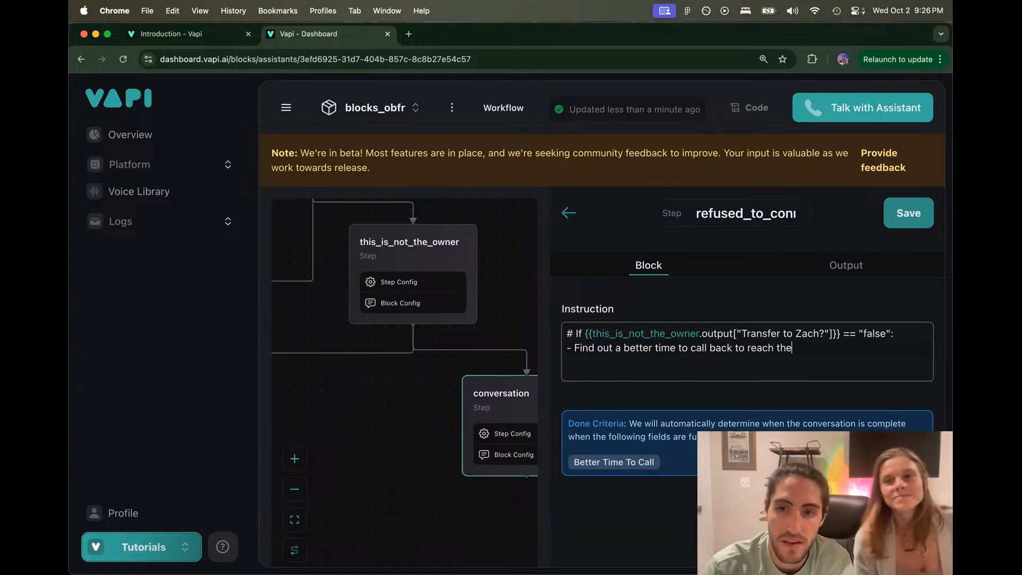
type(" owner")
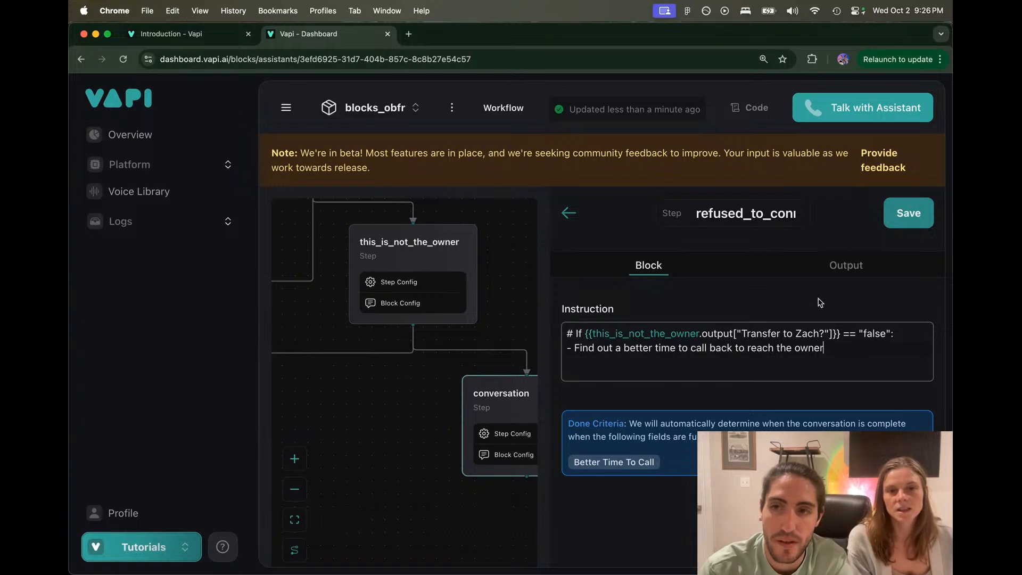
left_click(877, 260)
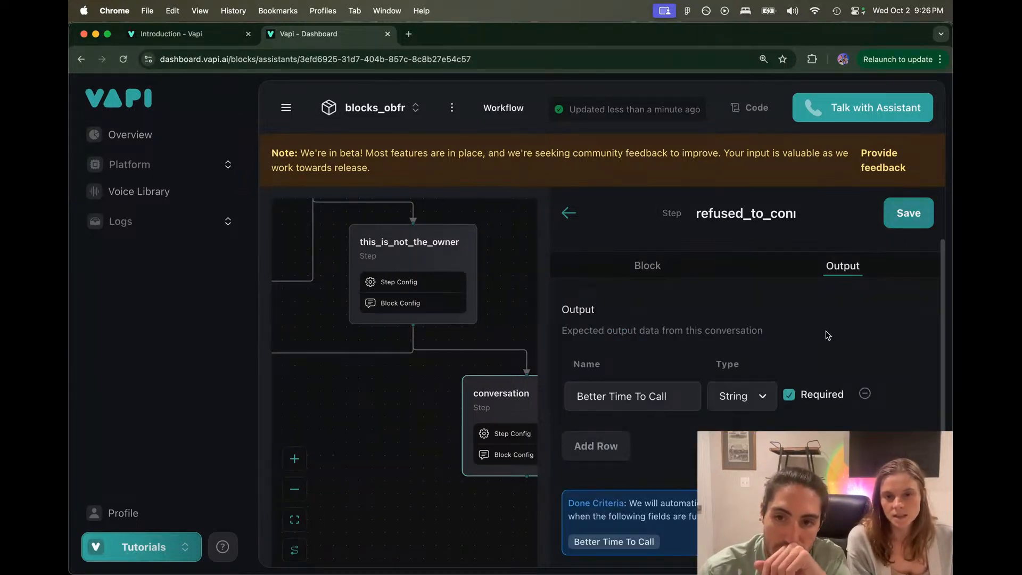
Step: Save the step, move the refused_to_connect_with_owner node lower, then return to the Figma flowchart
left_click(908, 213)
left_click_drag(687, 363, 872, 364)
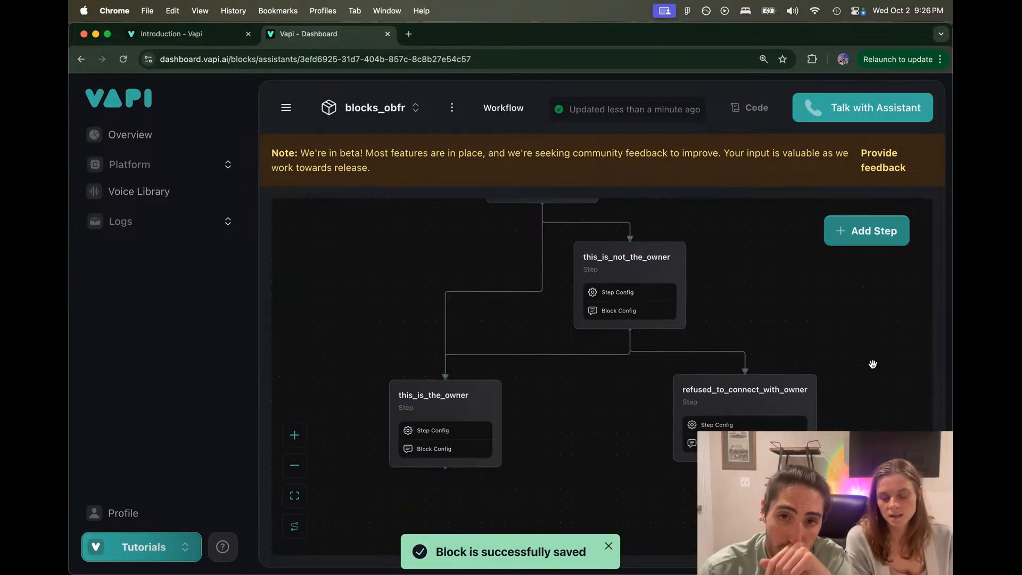
left_click_drag(810, 326, 807, 394)
scroll(807, 394, "down", 2)
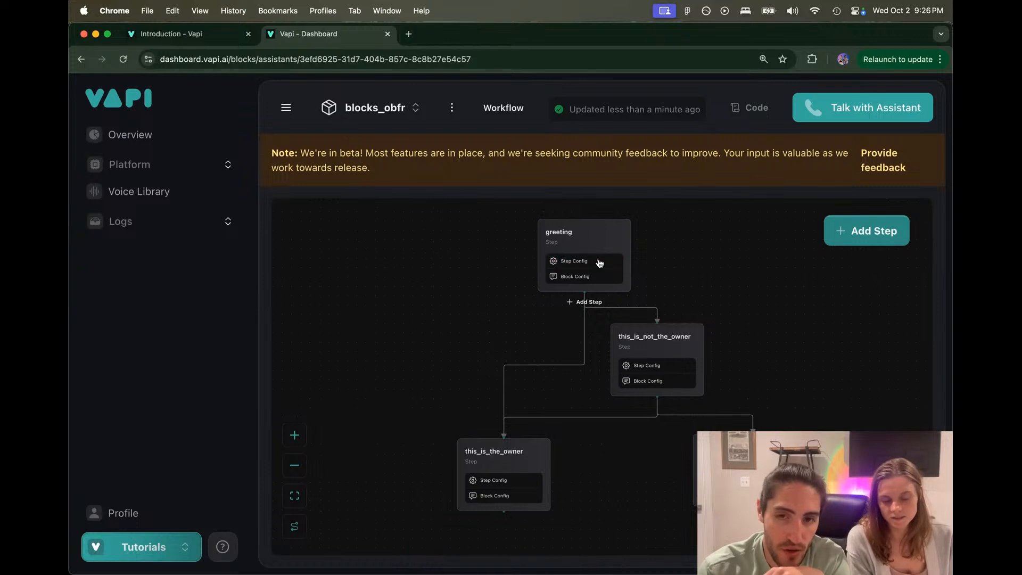
left_click_drag(607, 443, 536, 399)
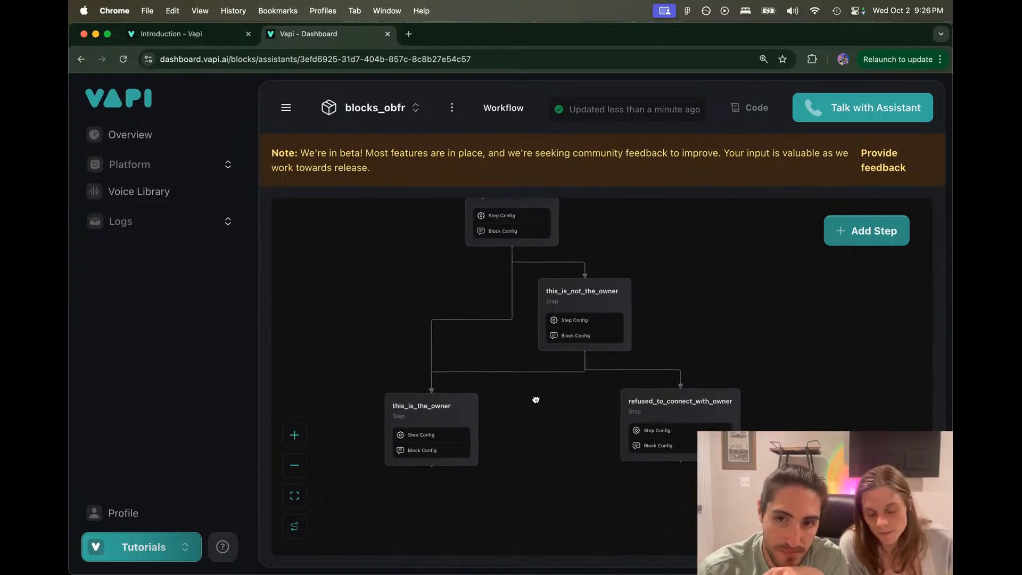
left_click_drag(675, 398, 683, 438)
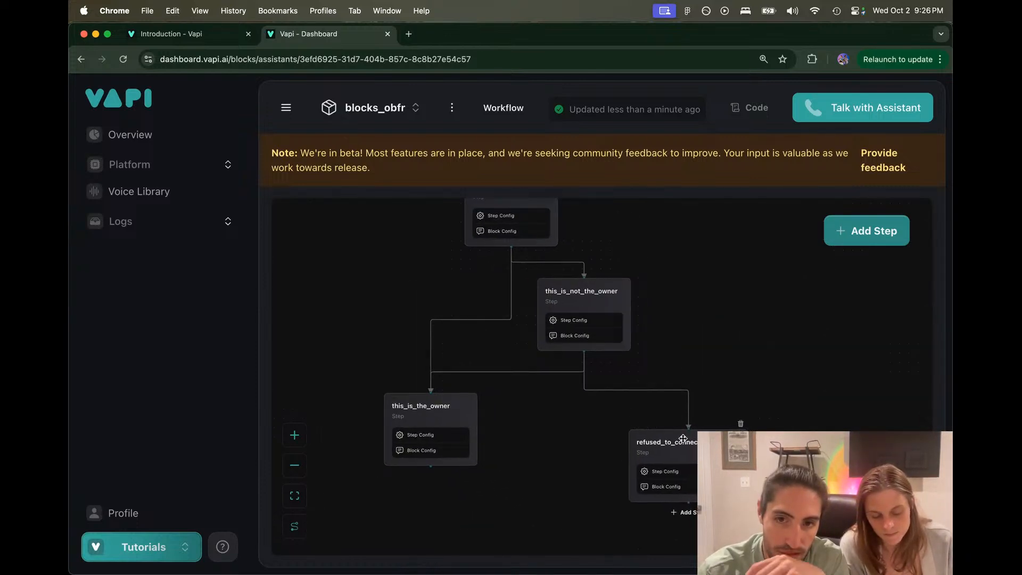
left_click_drag(710, 380, 699, 314)
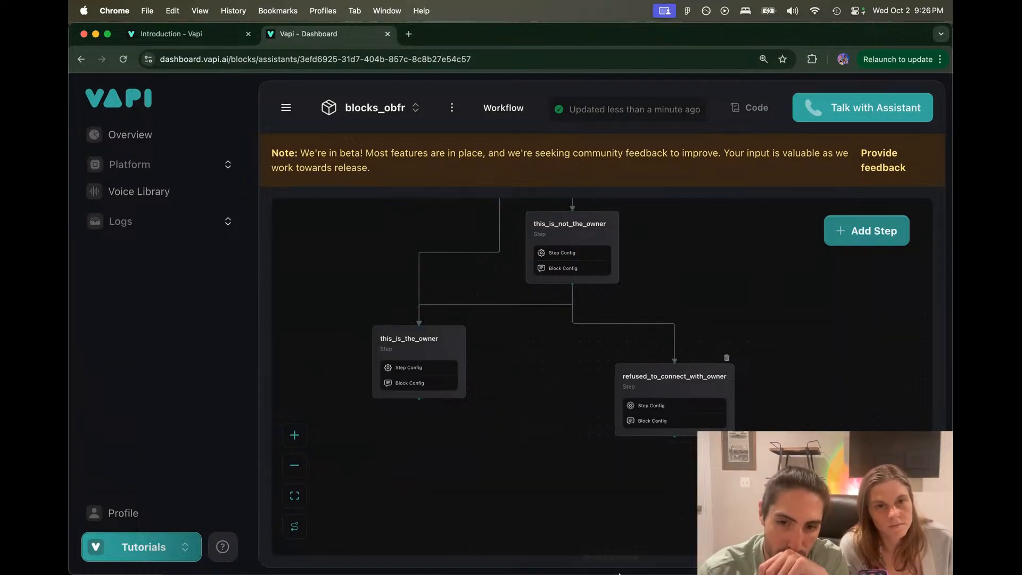
left_click(568, 554)
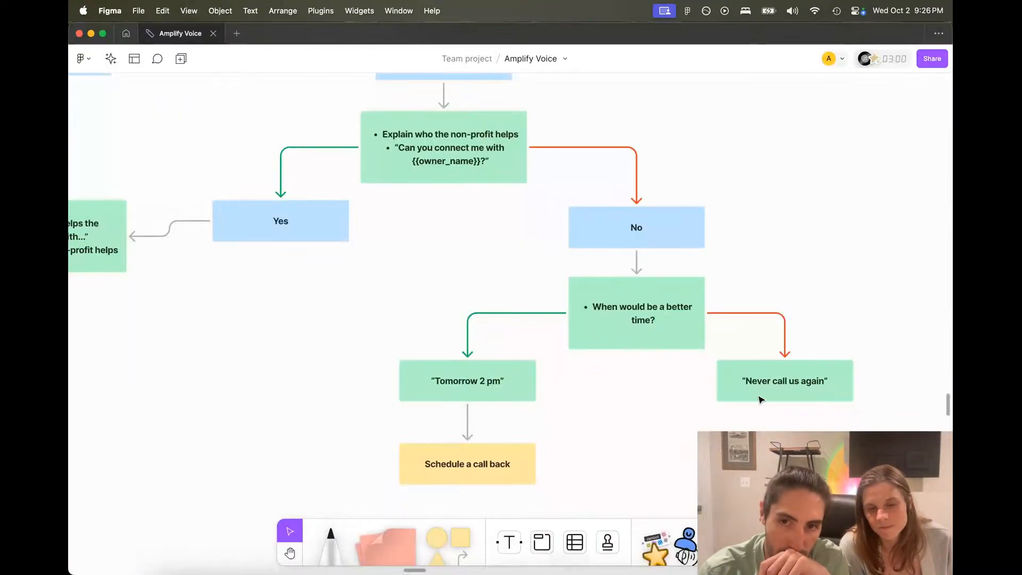
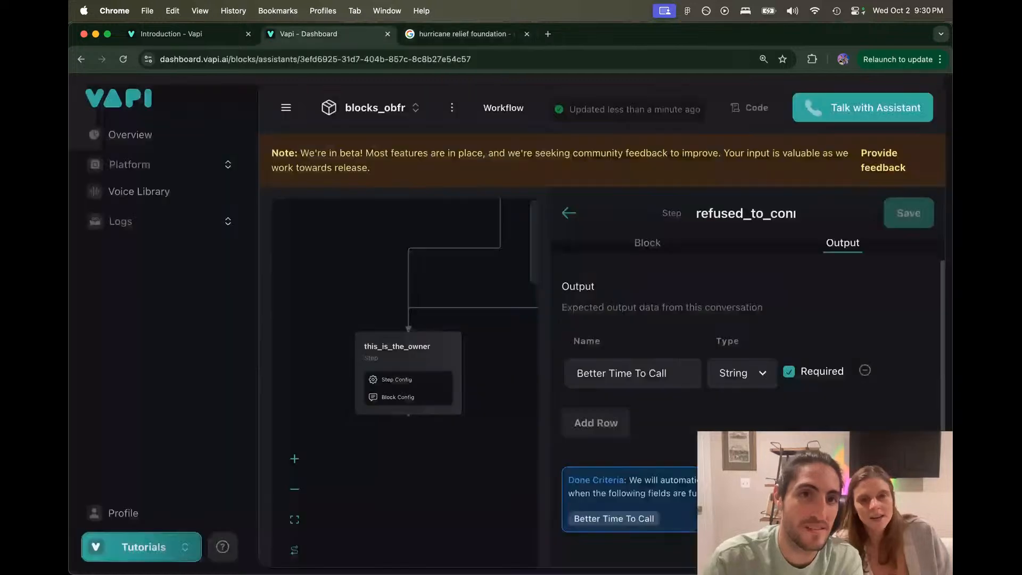
Step: Switch back to the Vapi workflow editor tab
key("ctrl+shift+Tab")
Step: Search Google for the exact phrase "hurricane relief foundation" and browse the results
key("ctrl+Tab")
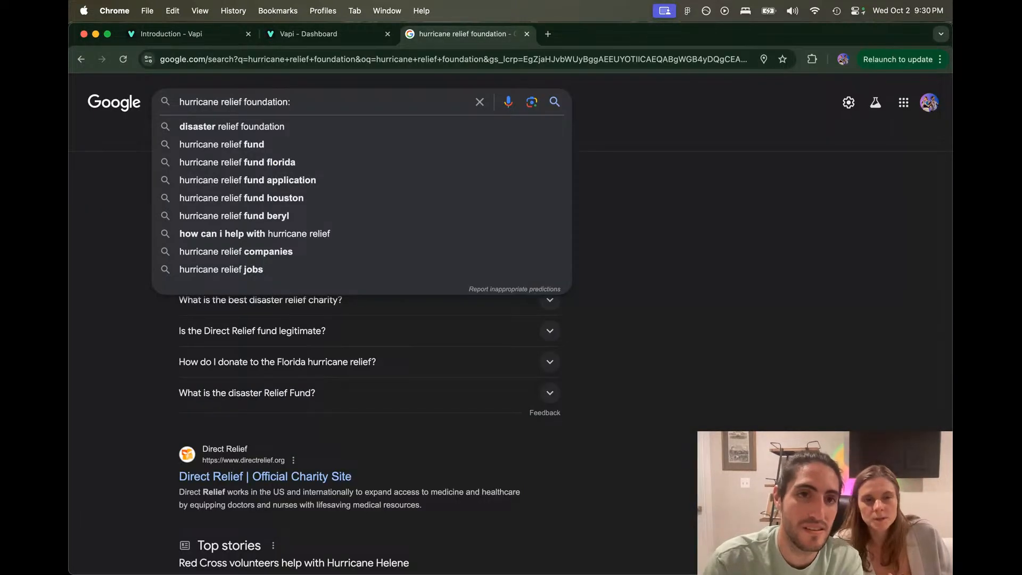
type("\"")
key("super+Left")
type("\"")
key("Return")
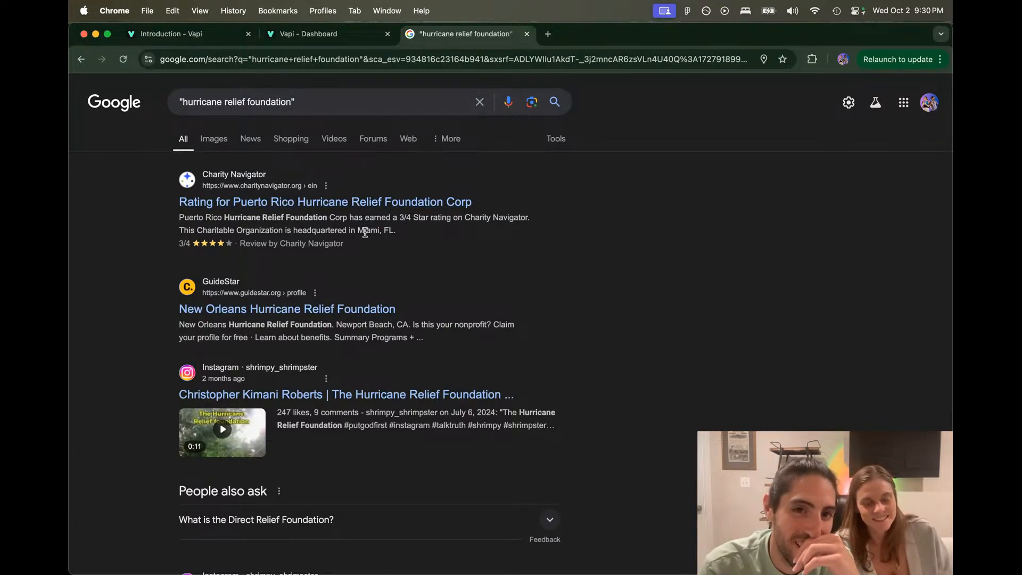
scroll(365, 230, "down", 1)
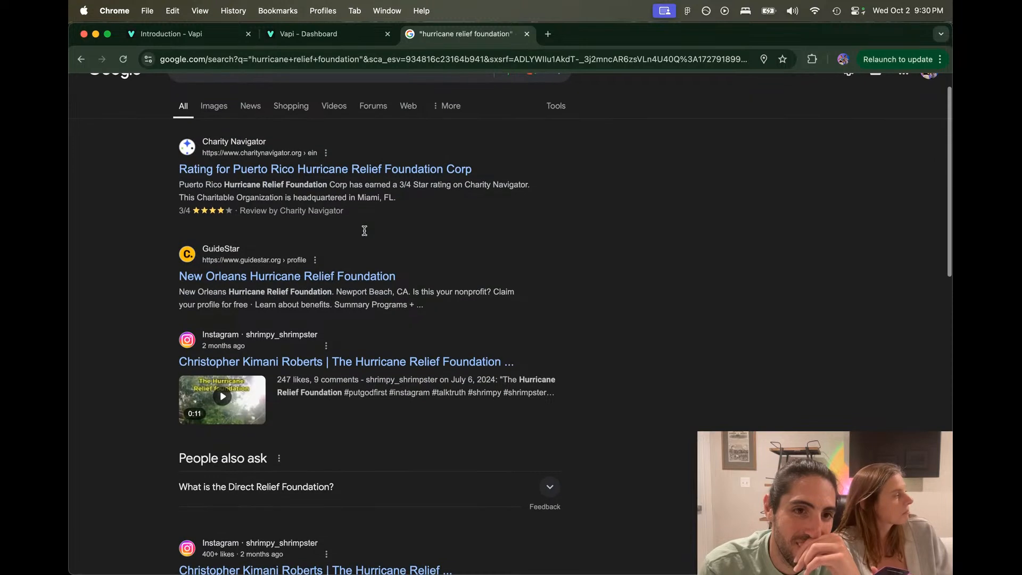
scroll(365, 231, "down", 1)
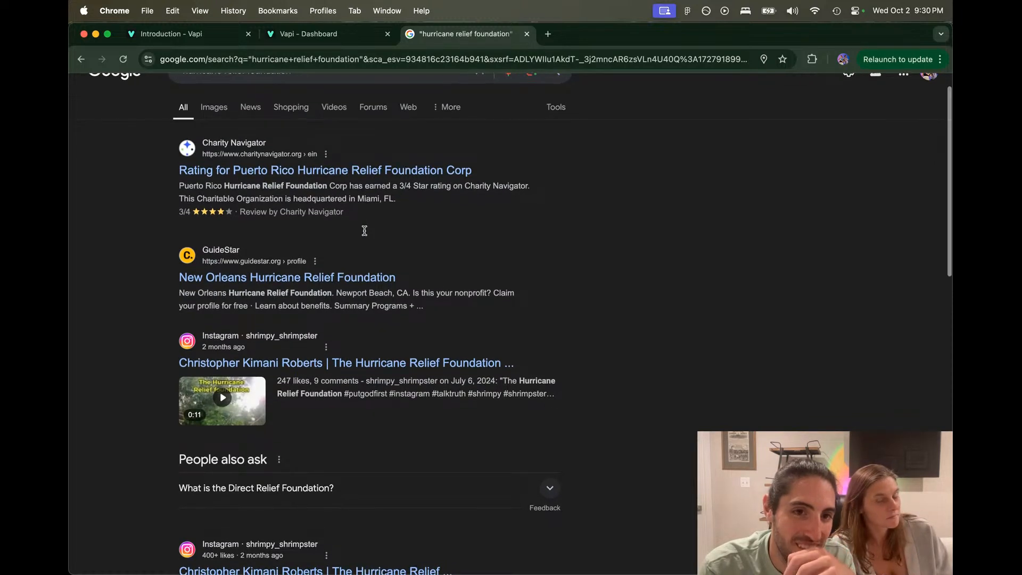
scroll(365, 230, "up", 2)
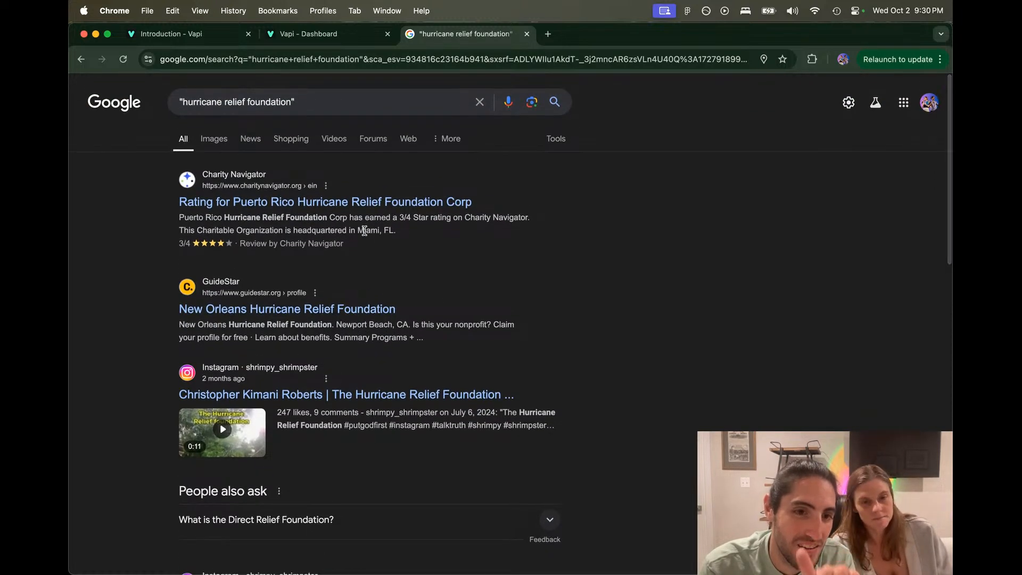
scroll(365, 230, "down", 4)
scroll(364, 230, "up", 4)
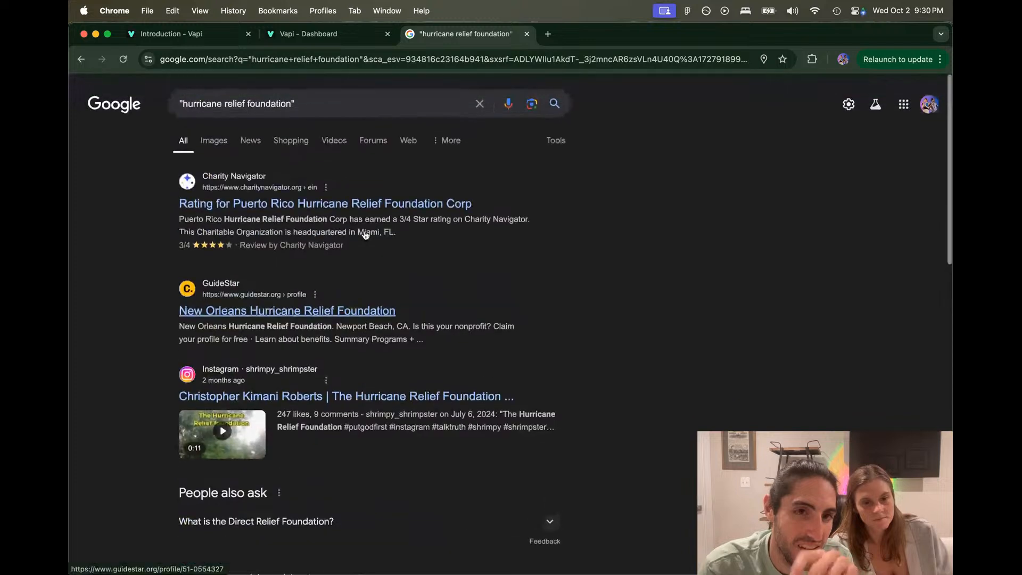
left_click(527, 34)
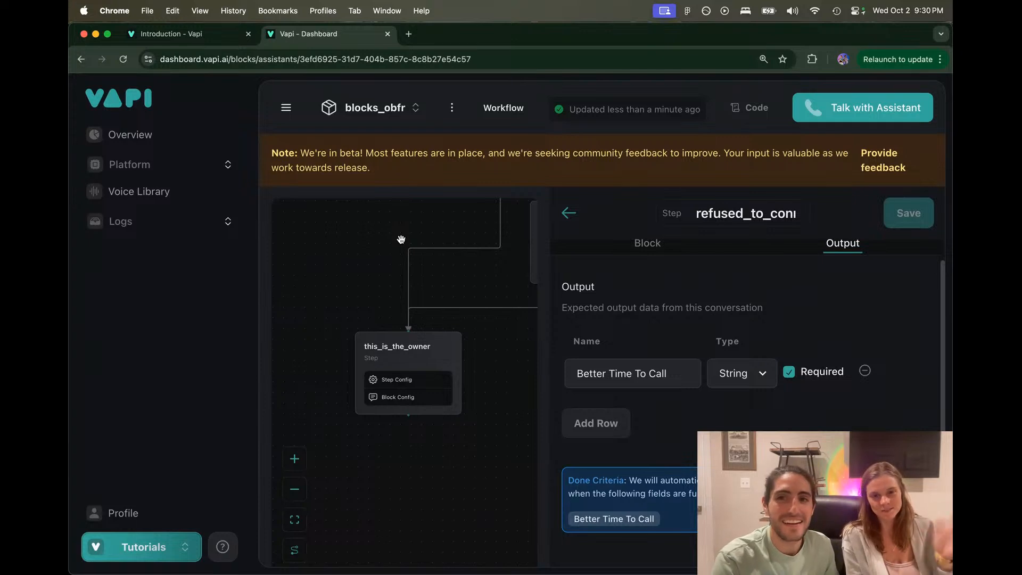
left_click_drag(378, 171, 269, 154)
left_click(270, 156)
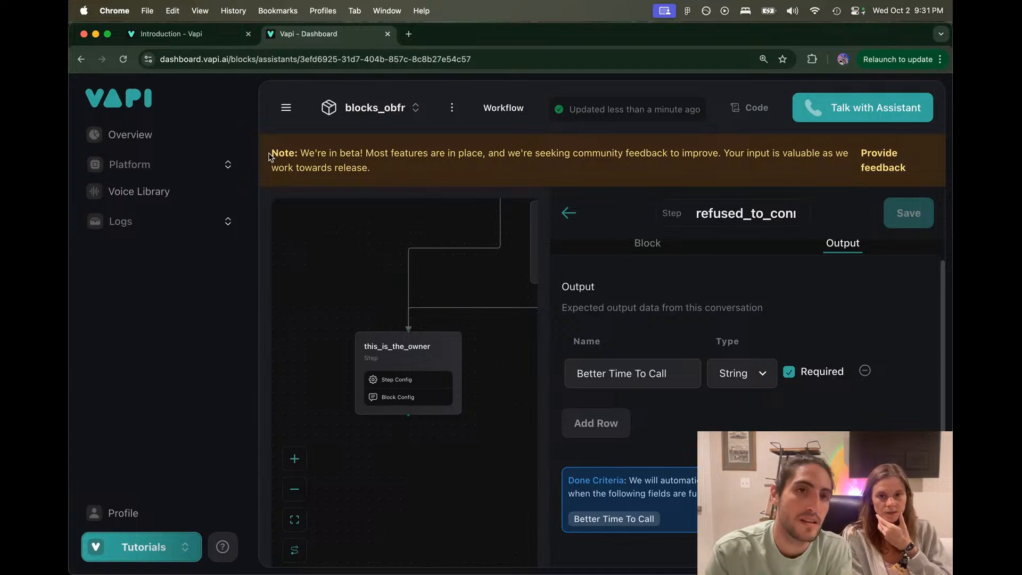
Step: Open the Steps page under Blocks in the Vapi docs
key("ctrl+Tab")
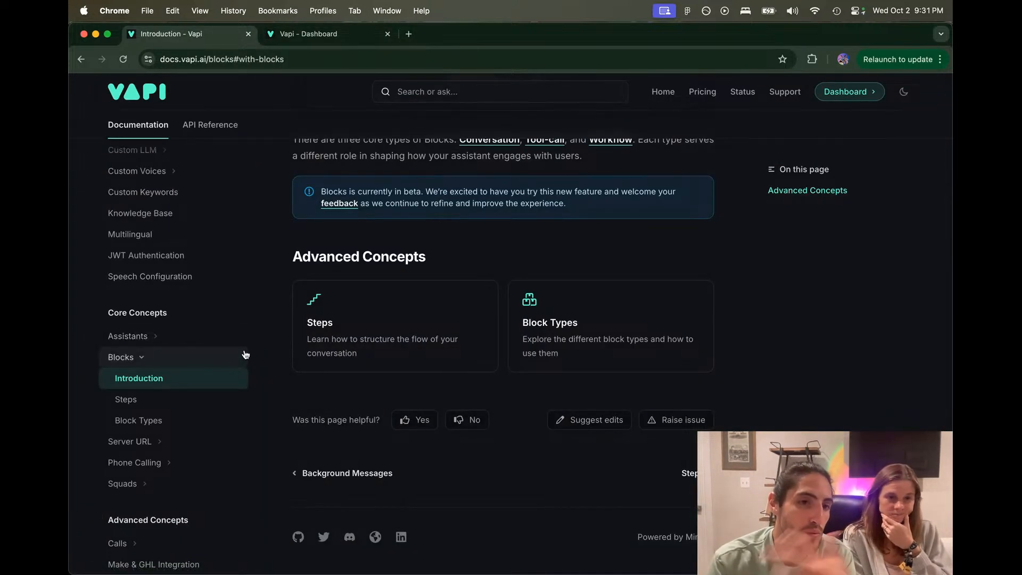
scroll(251, 353, "down", 5)
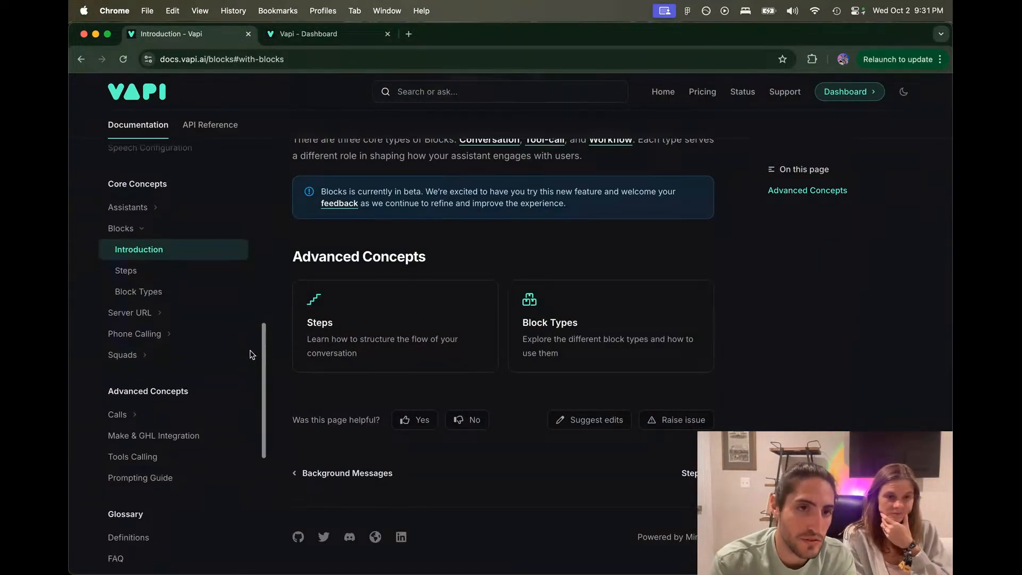
scroll(251, 355, "up", 2)
scroll(252, 354, "up", 1)
left_click(171, 345)
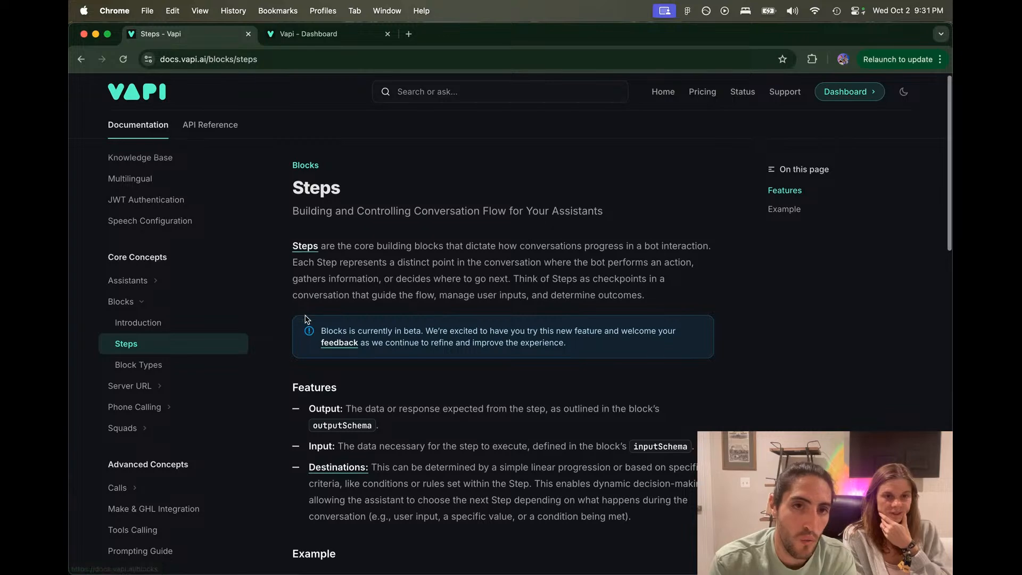
scroll(305, 315, "down", 5)
scroll(305, 315, "down", 8)
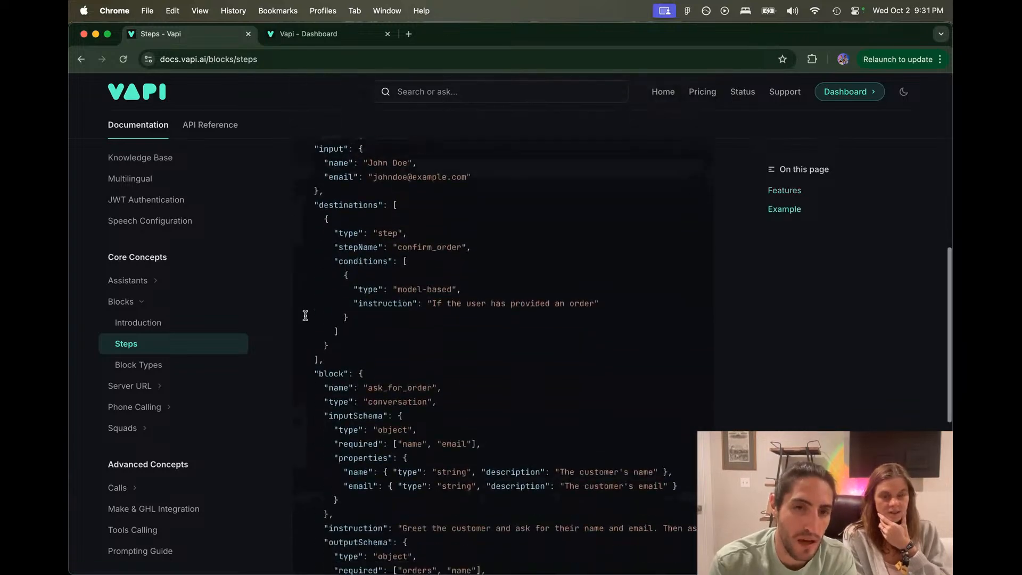
scroll(290, 396, "down", 5)
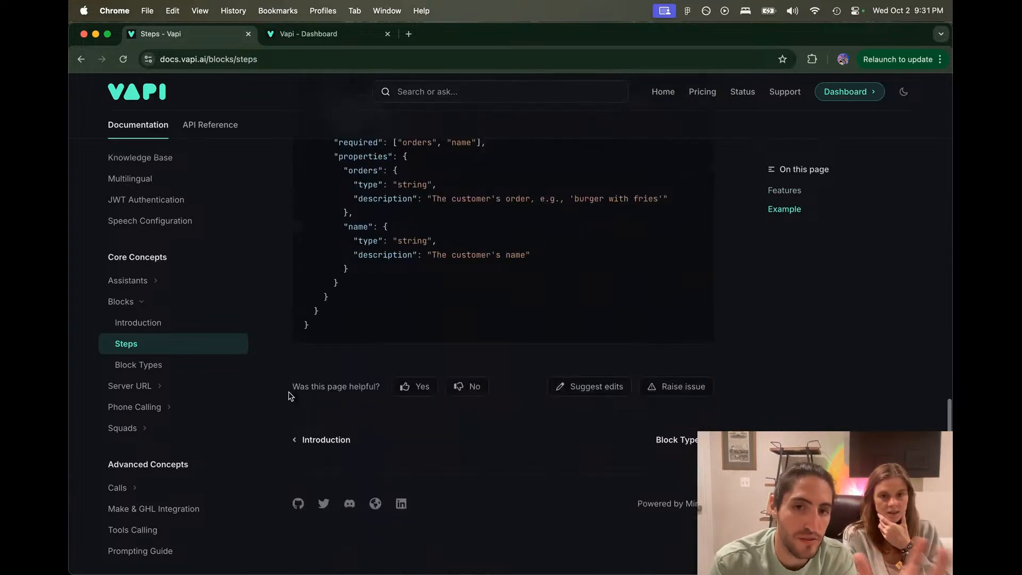
scroll(290, 396, "up", 15)
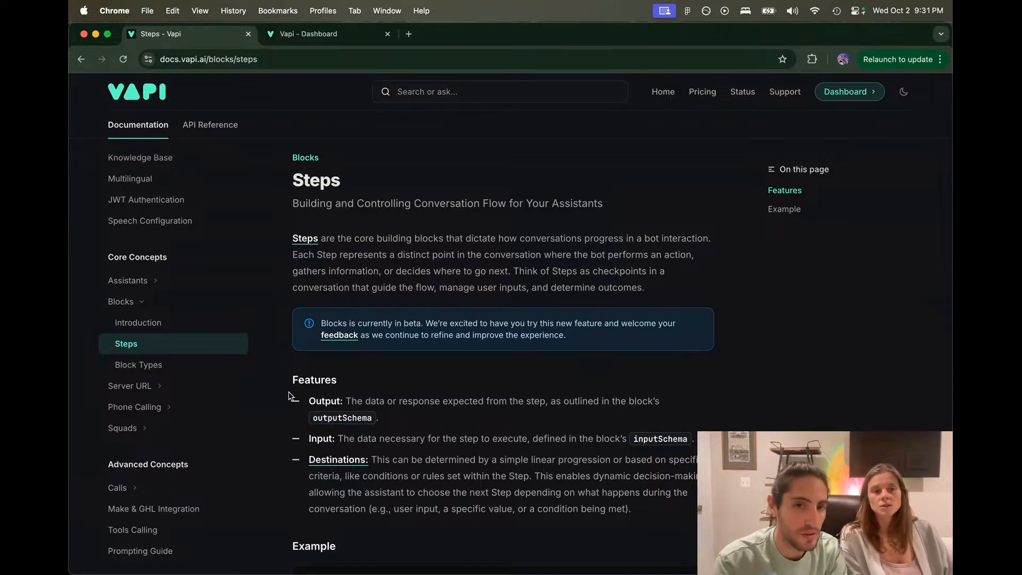
Step: Read through the Steps example JSON down to the ask_for_order outputSchema
scroll(297, 388, "down", 3)
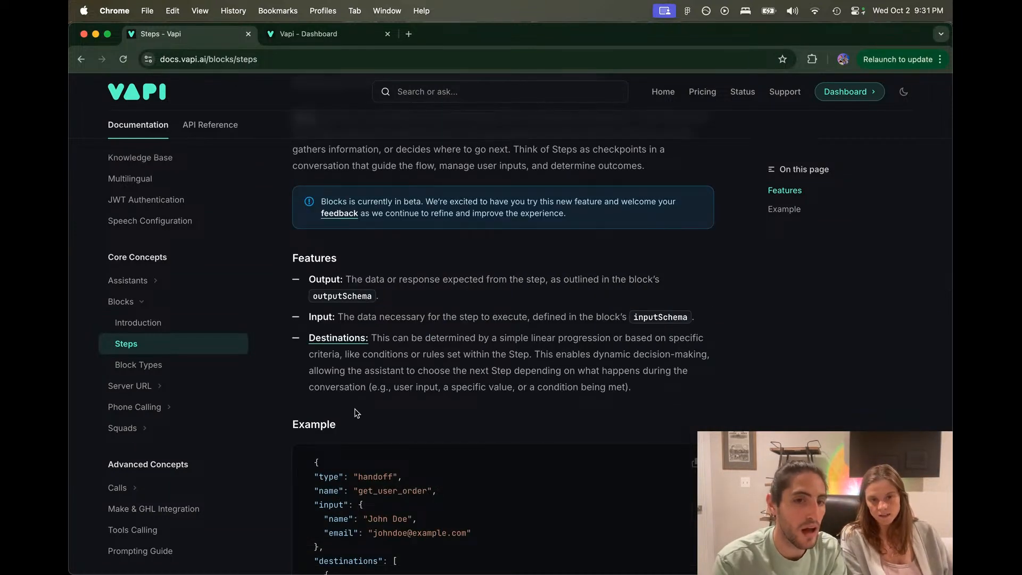
scroll(357, 413, "down", 4)
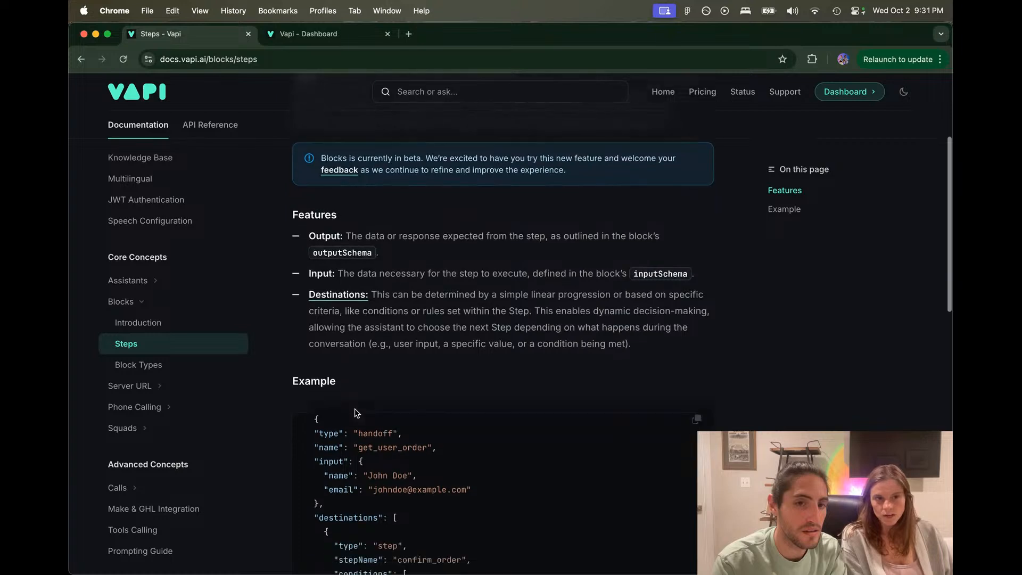
scroll(355, 409, "down", 4)
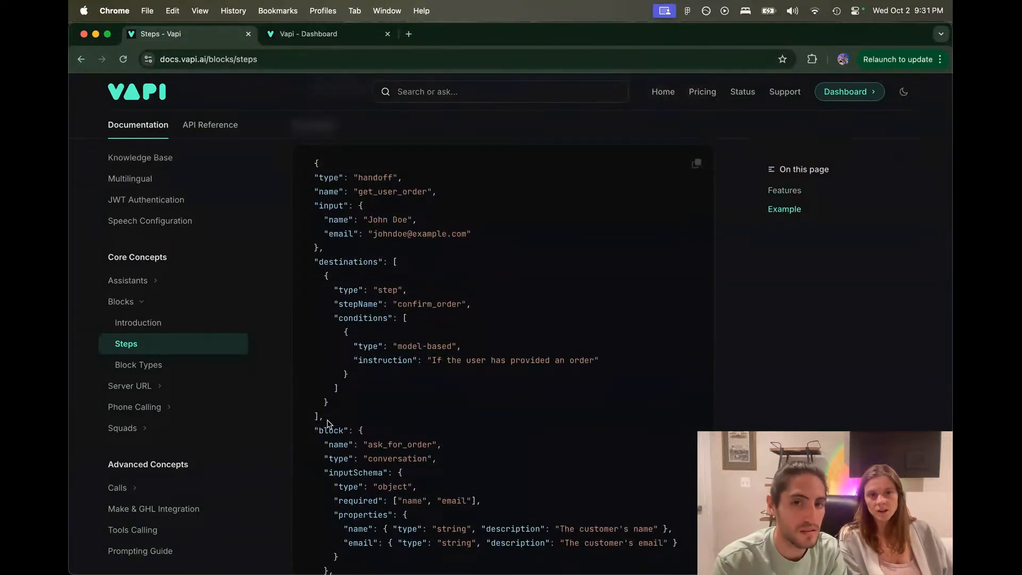
scroll(328, 423, "down", 2)
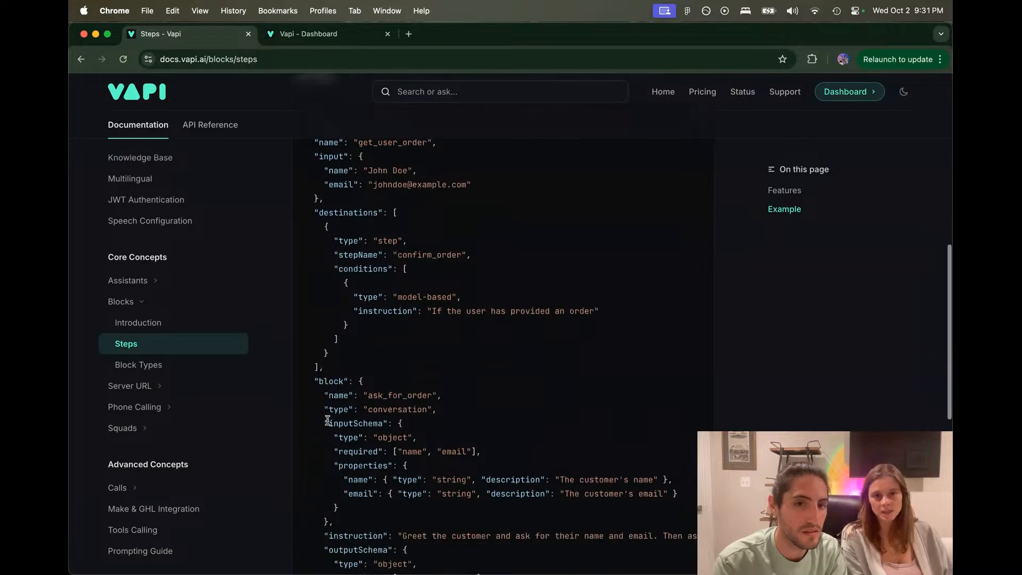
scroll(319, 441, "down", 3)
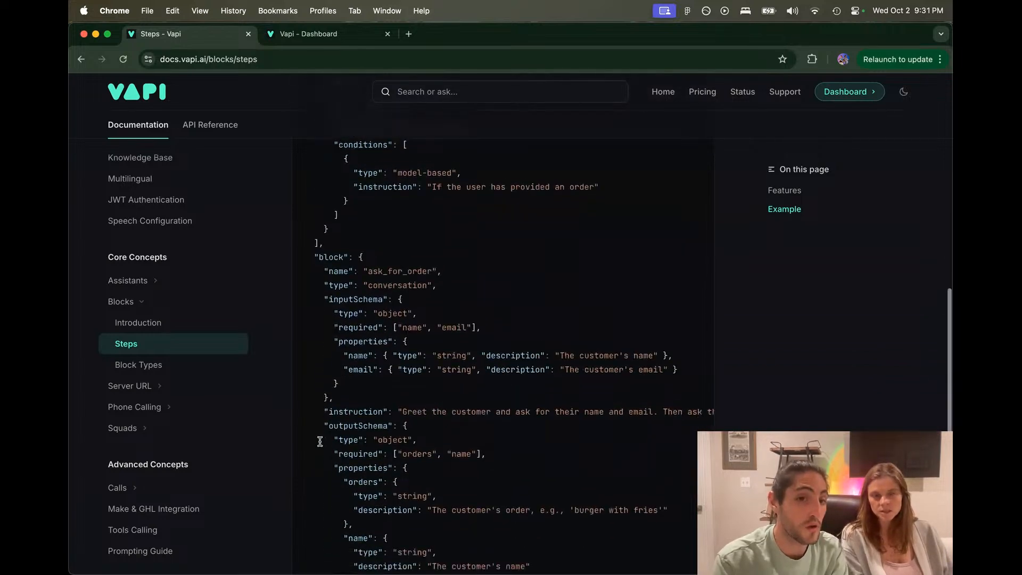
scroll(320, 441, "down", 3)
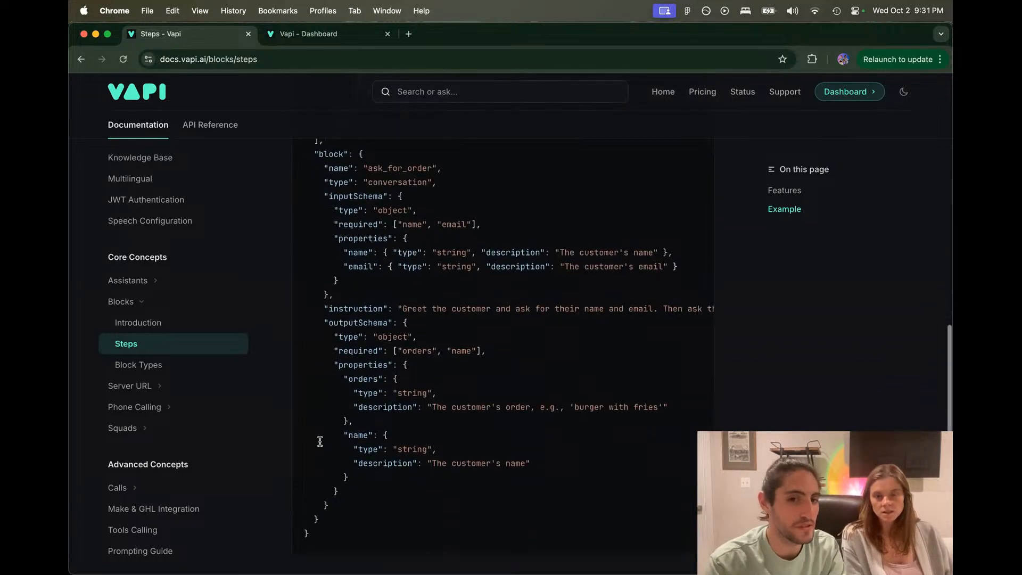
scroll(320, 441, "down", 1)
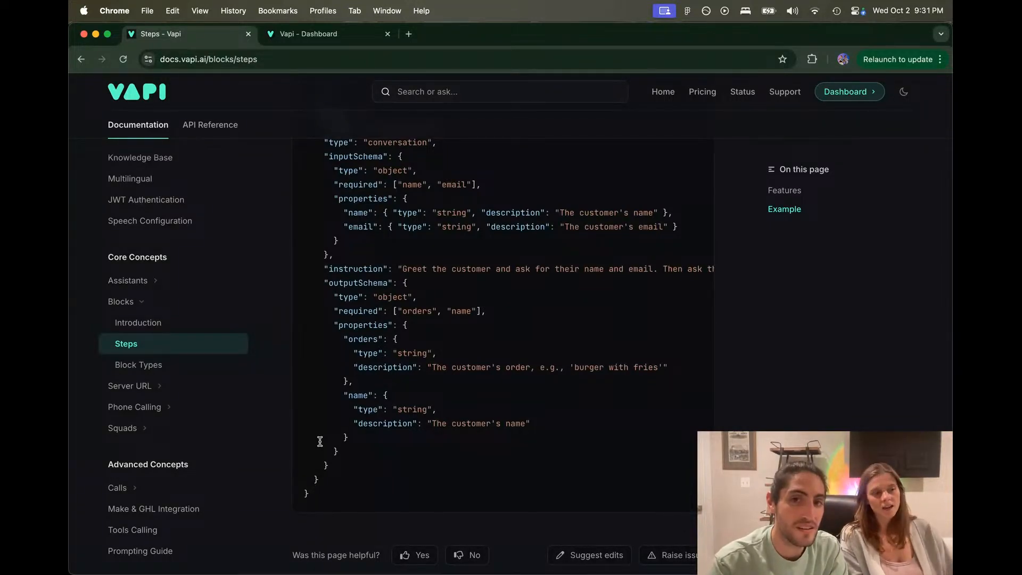
scroll(320, 441, "up", 3)
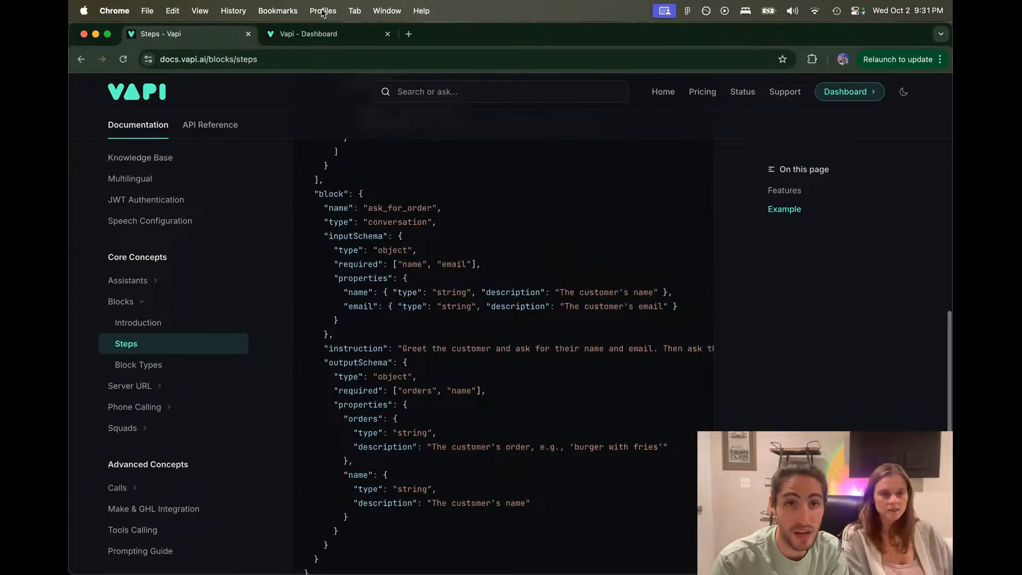
left_click(316, 37)
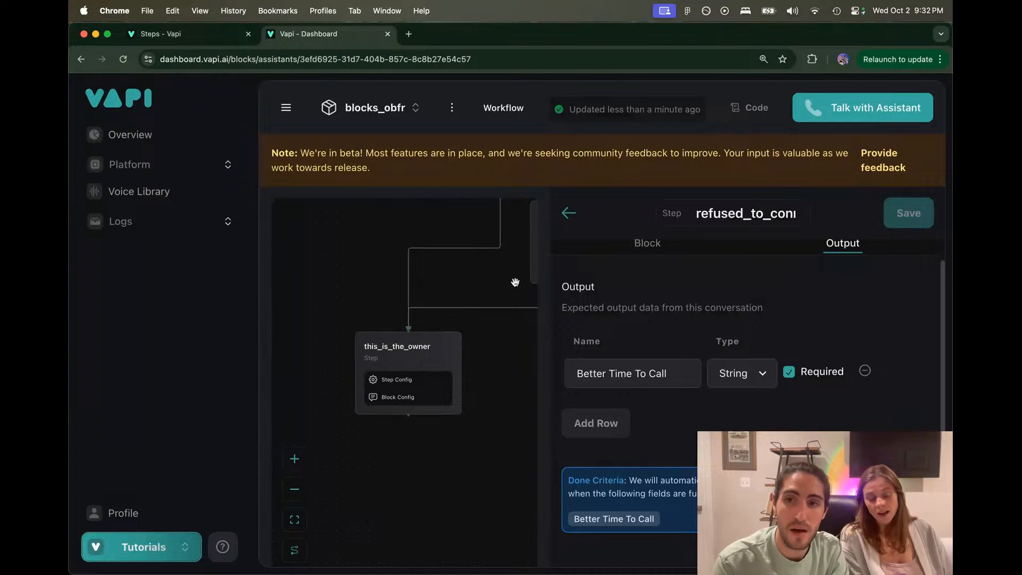
left_click(206, 36)
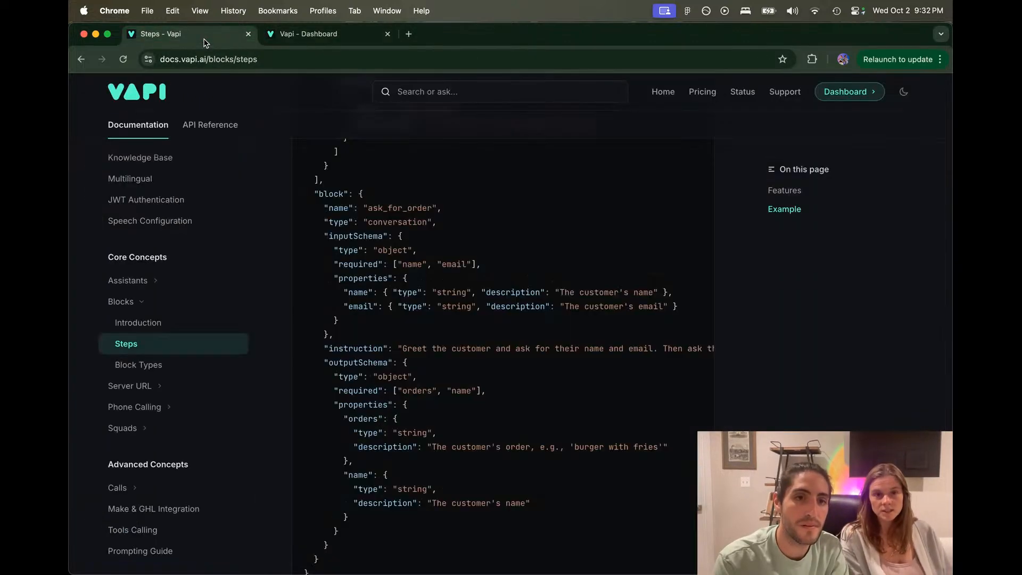
left_click(193, 367)
scroll(388, 330, "down", 5)
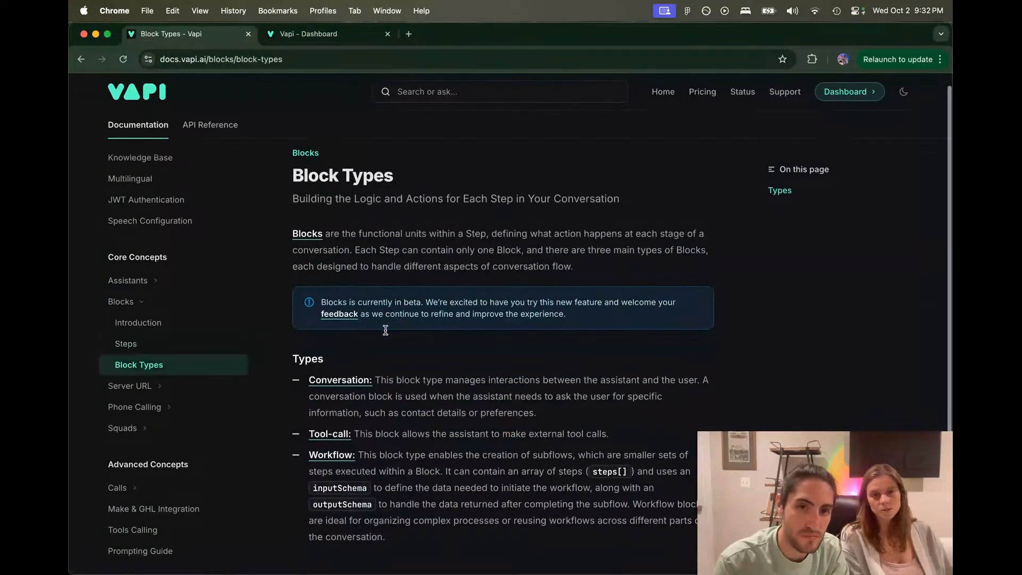
scroll(387, 332, "up", 3)
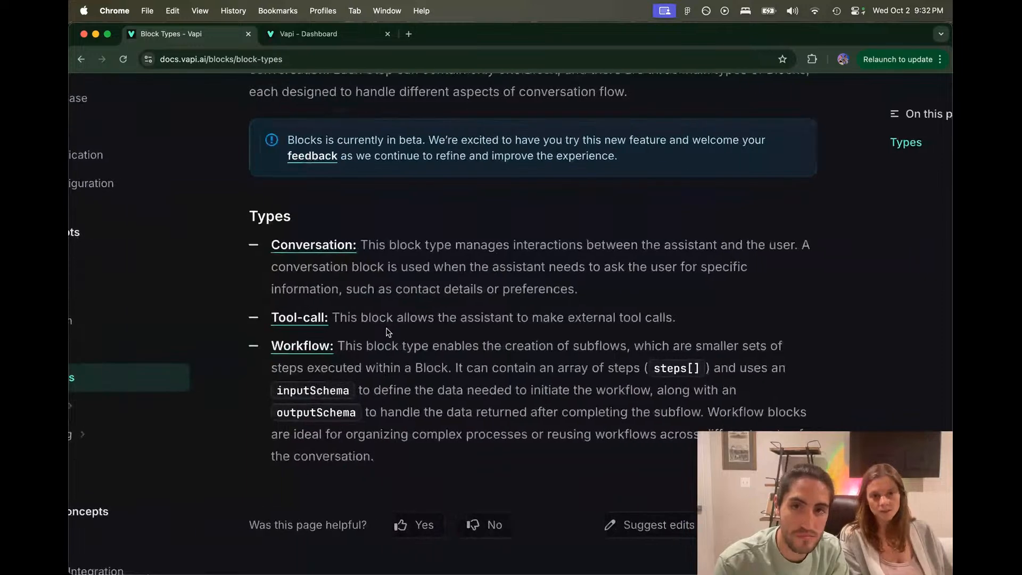
scroll(388, 331, "up", 5)
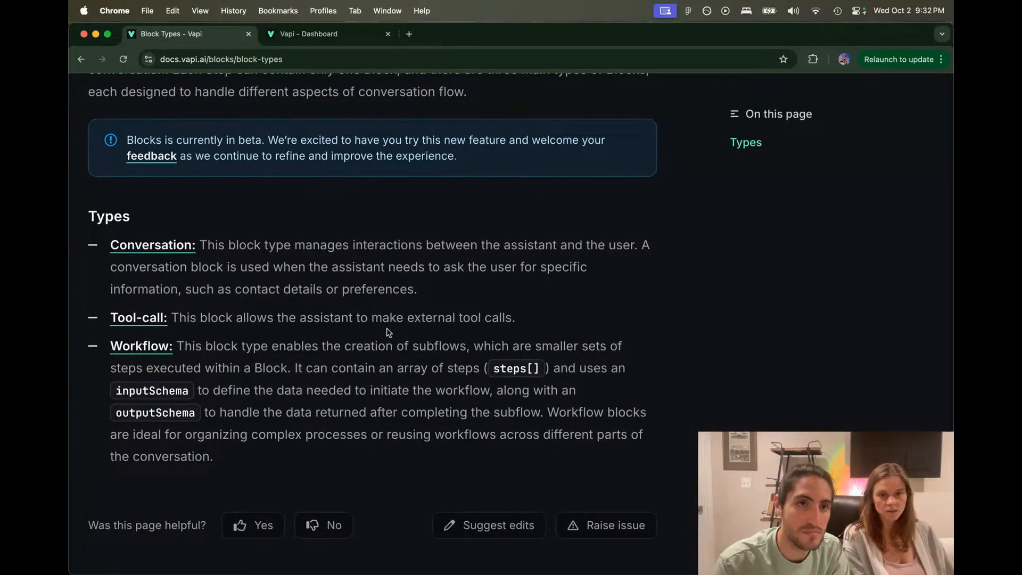
scroll(387, 332, "up", 3)
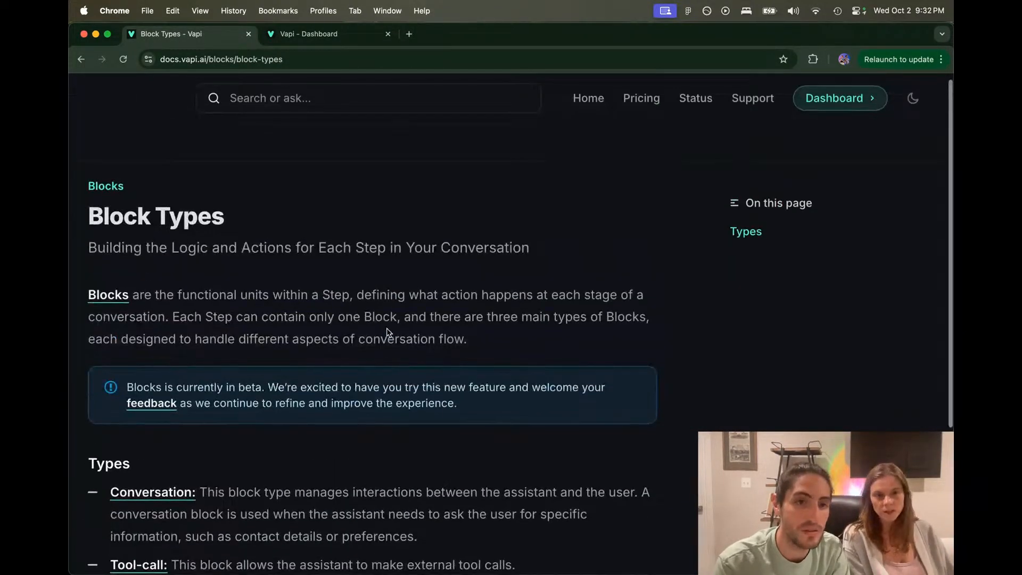
scroll(387, 332, "down", 5)
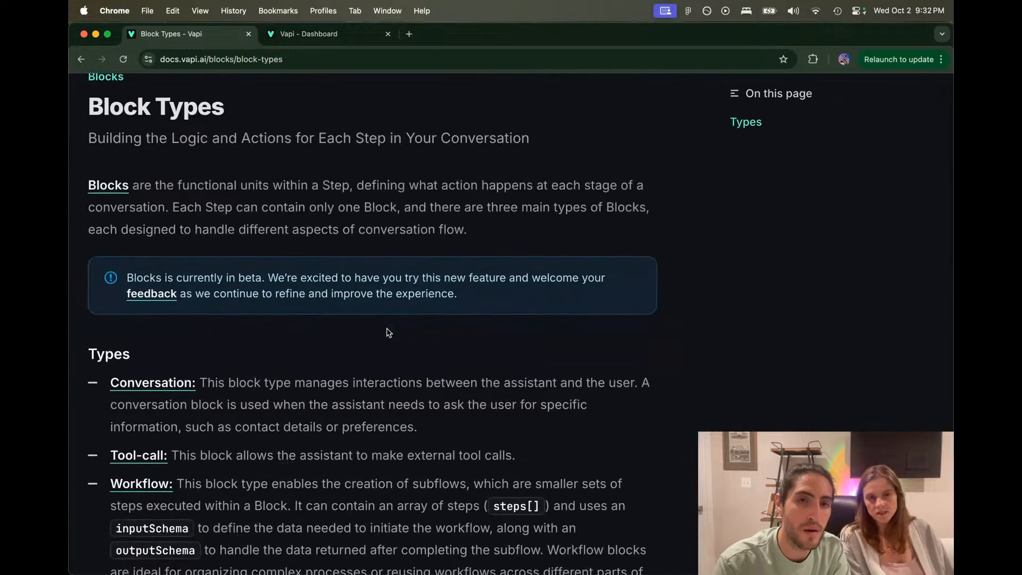
scroll(388, 333, "down", 3)
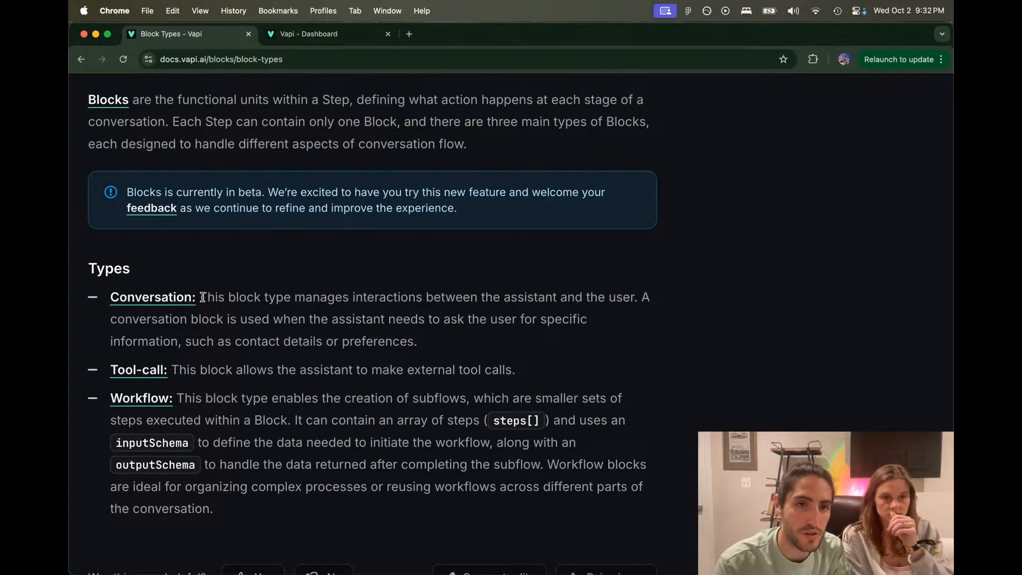
left_click_drag(203, 297, 446, 341)
left_click(447, 341)
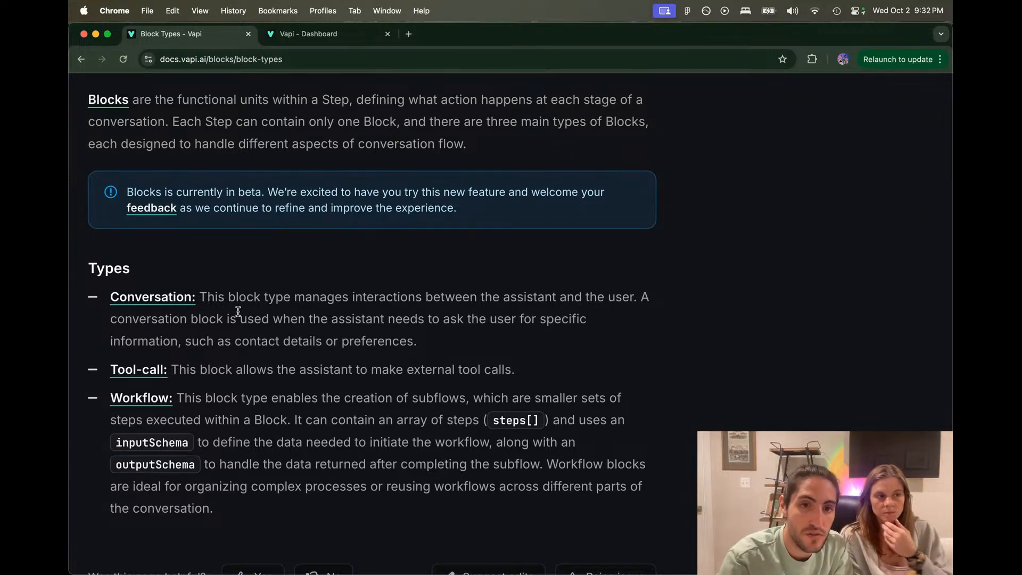
left_click_drag(237, 314, 620, 319)
left_click(621, 320)
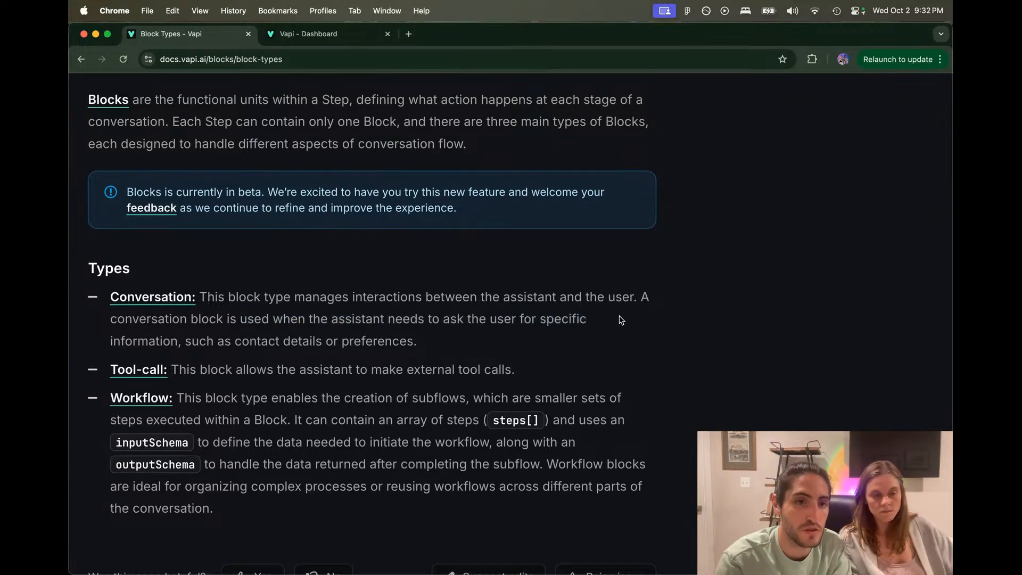
left_click_drag(419, 343, 394, 318)
left_click(383, 318)
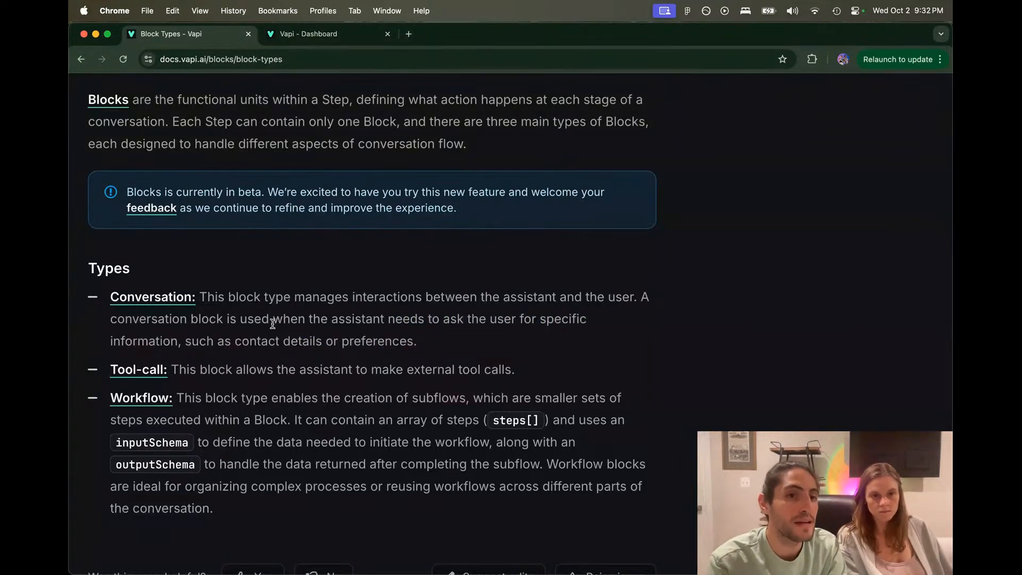
left_click_drag(254, 319, 465, 319)
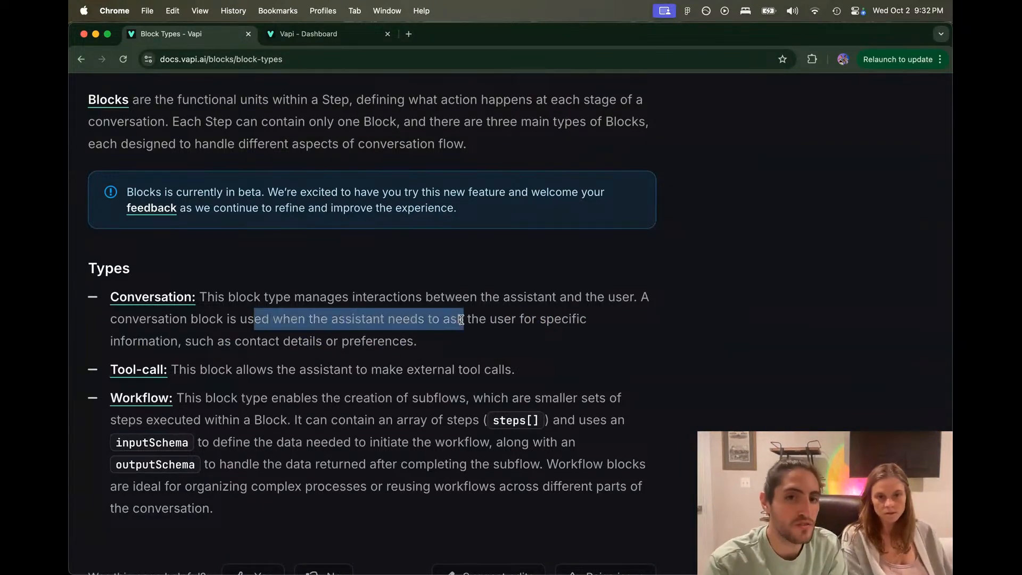
left_click_drag(539, 319, 174, 341)
left_click(176, 338)
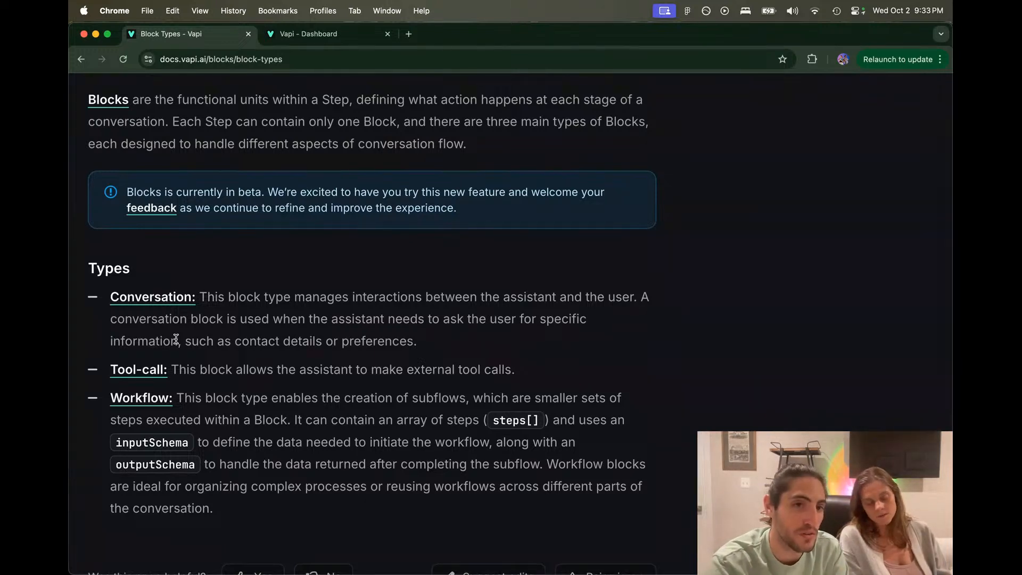
left_click_drag(259, 397, 468, 393)
left_click_drag(160, 420, 322, 419)
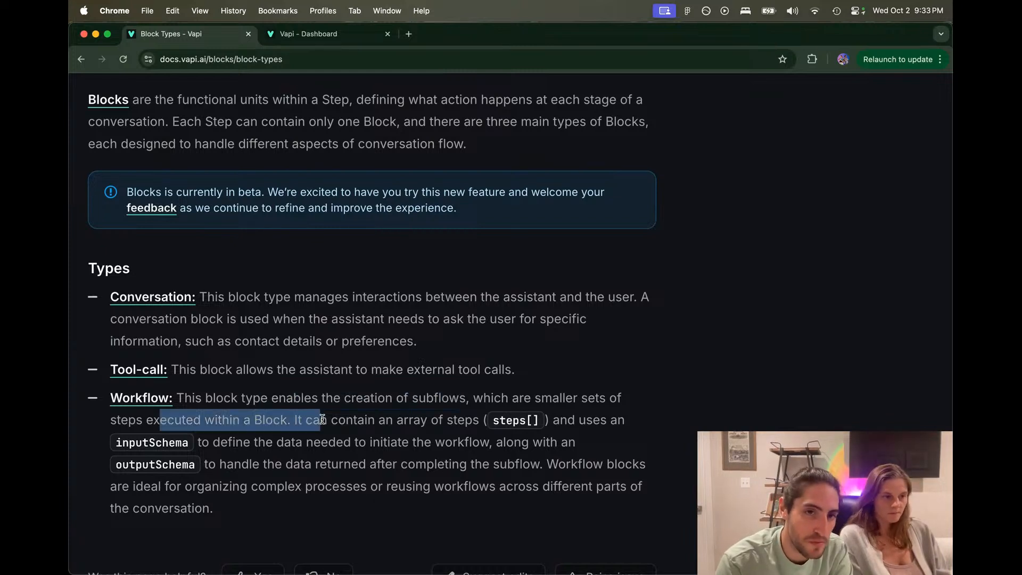
left_click(348, 422)
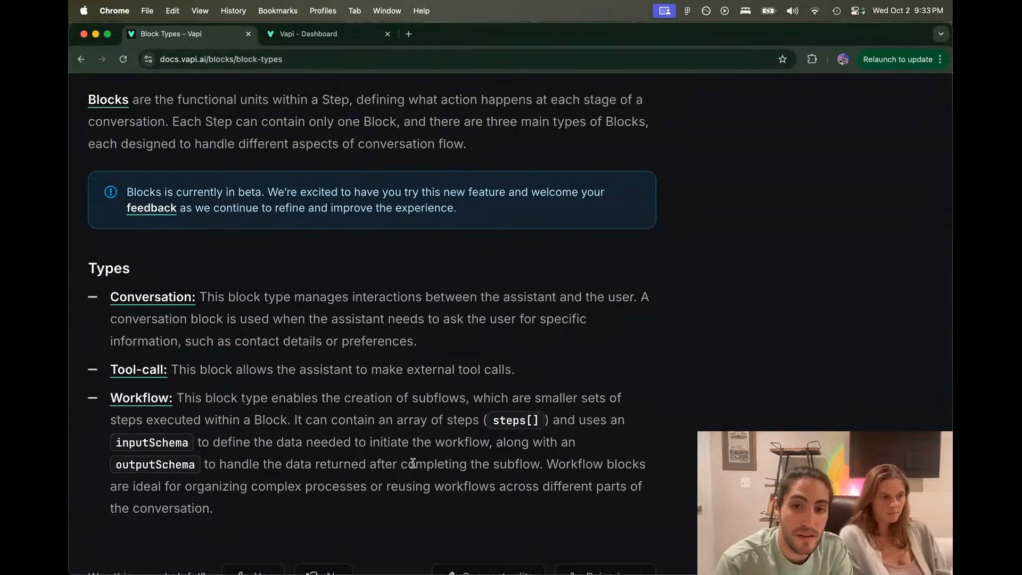
left_click_drag(548, 465, 589, 500)
left_click(317, 488)
left_click(584, 505)
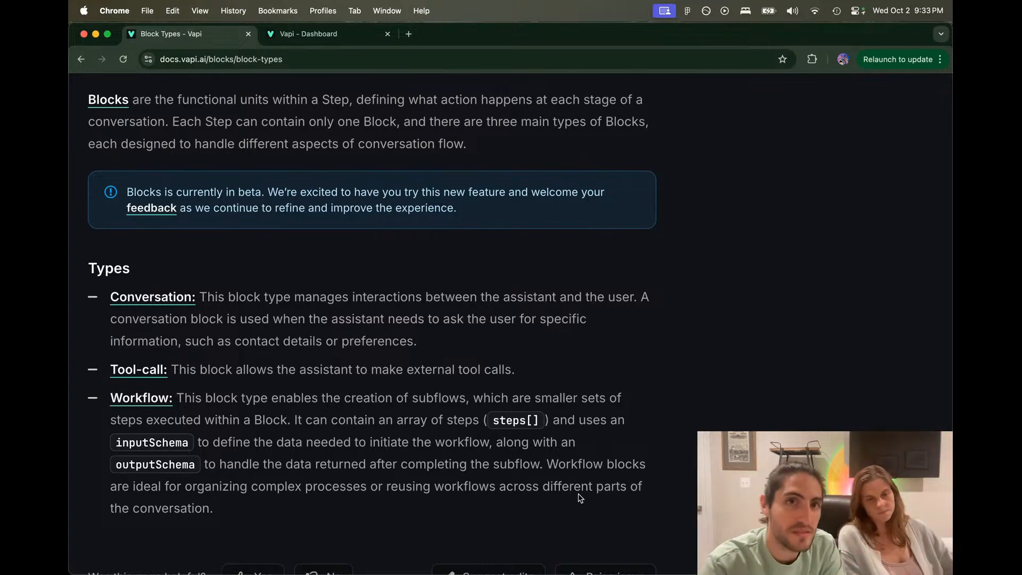
Step: Close the step panel and pan the blocks_obfr canvas to show greeting and both owner steps
left_click(324, 34)
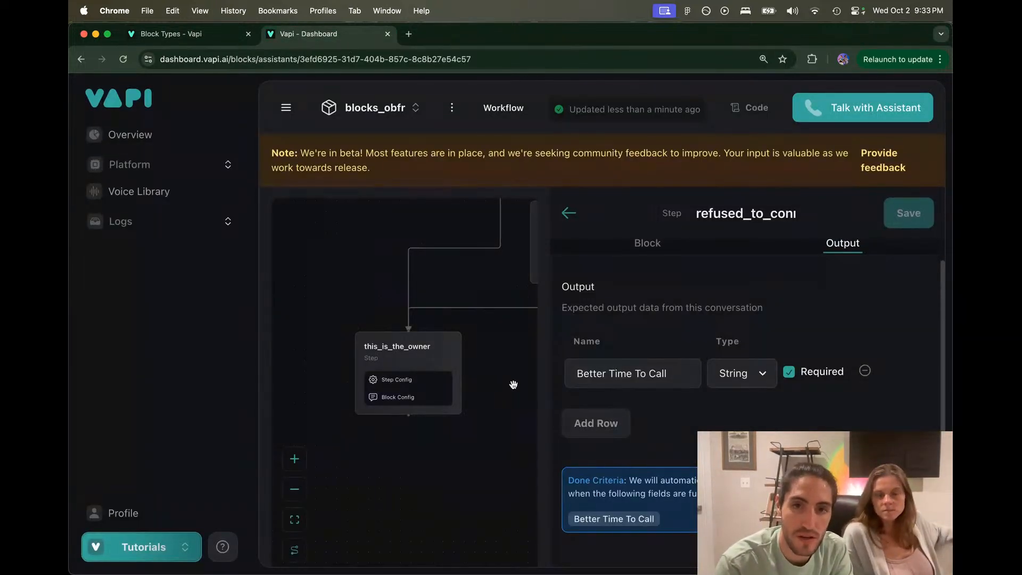
left_click(564, 213)
left_click_drag(531, 361, 506, 431)
left_click_drag(493, 346, 473, 372)
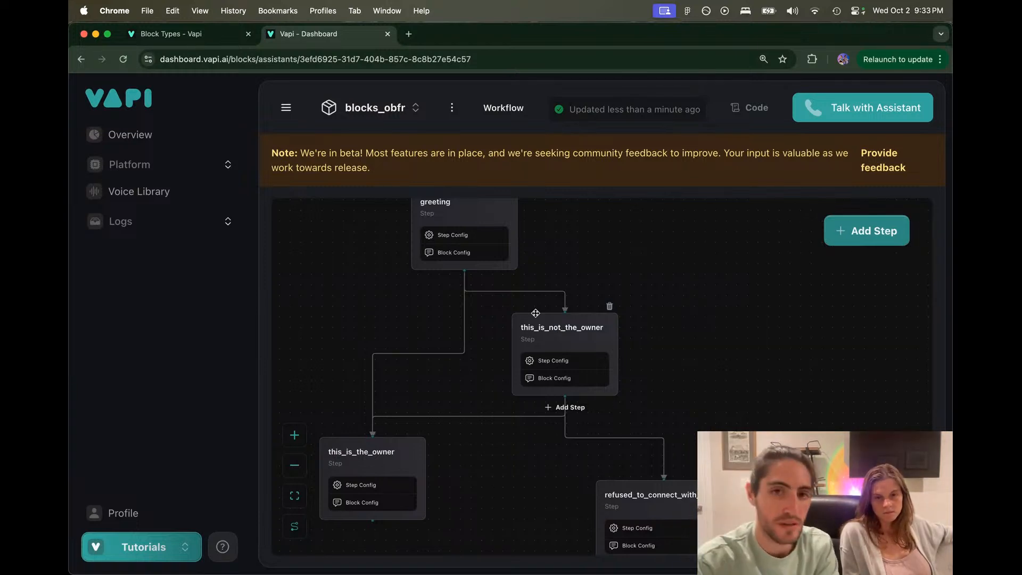
Step: Add a nested Workflow step, workflow_FyFR, after greeting and arrange the nodes, then bring up Figma
left_click(470, 281)
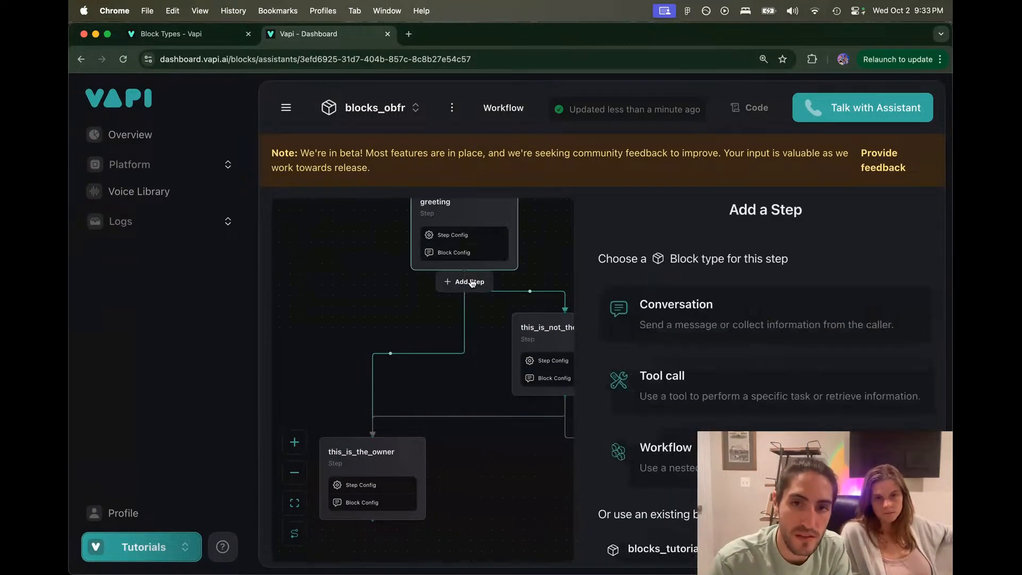
left_click(653, 471)
left_click_drag(526, 395, 798, 281)
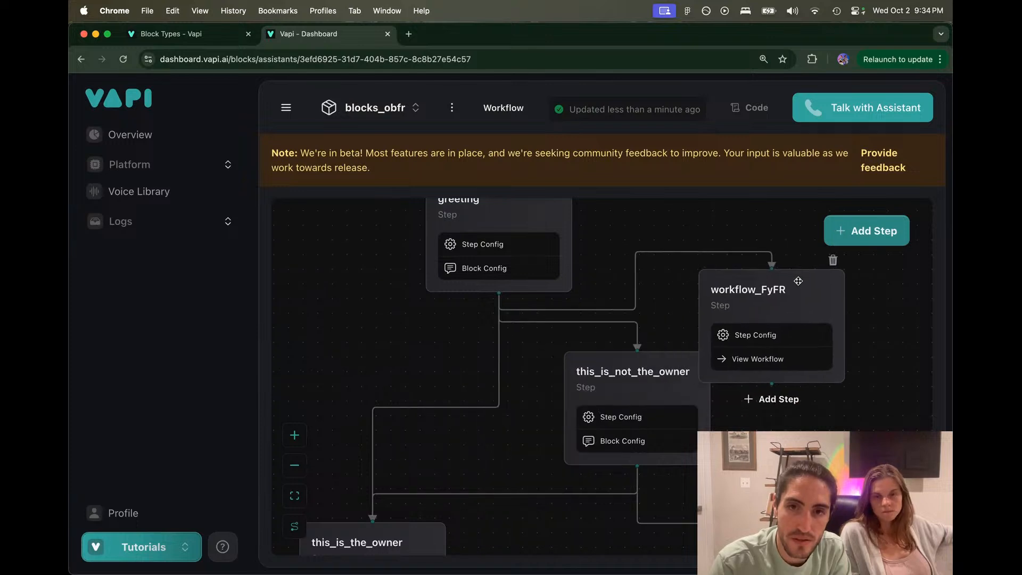
left_click_drag(654, 370, 647, 424)
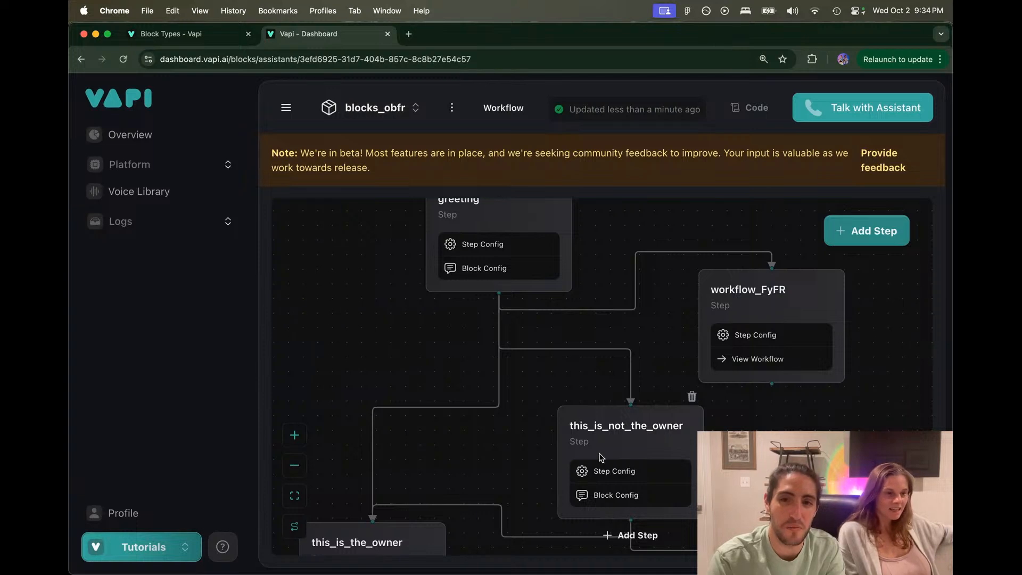
left_click(565, 558)
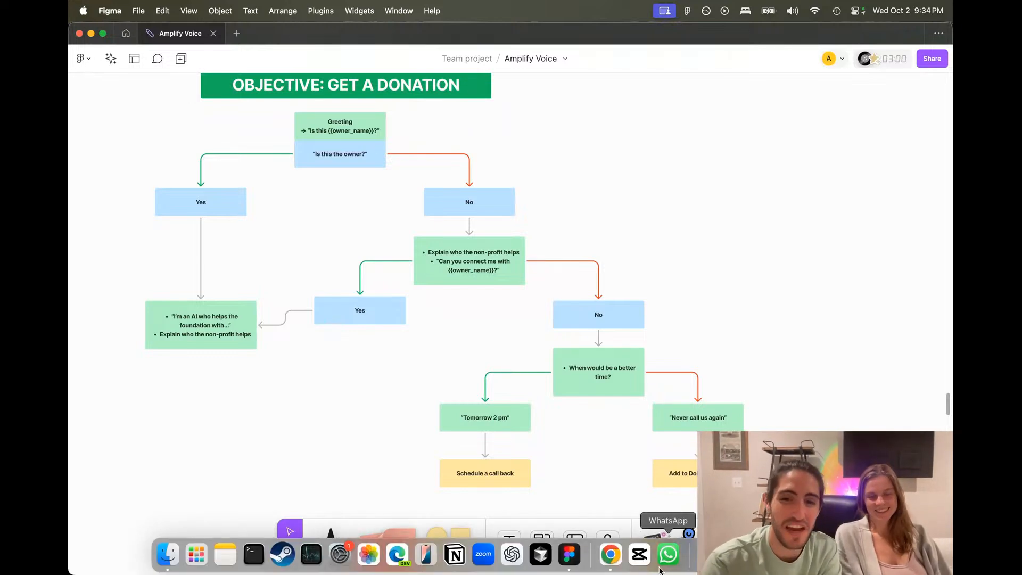
Step: Choose Wait on the unresponsive Chrome page, then return to the Block Types docs
key("ctrl+Up")
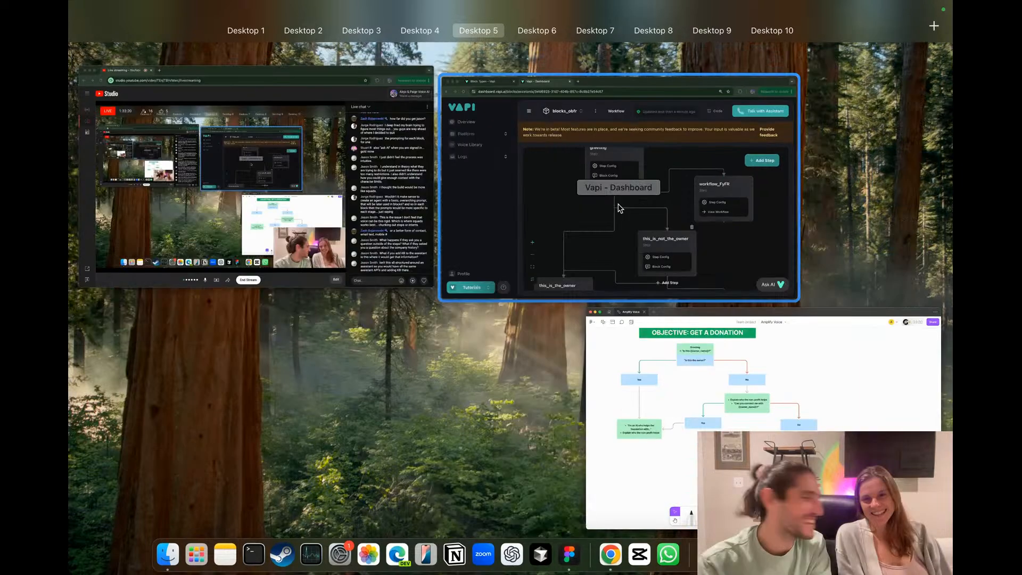
left_click(615, 205)
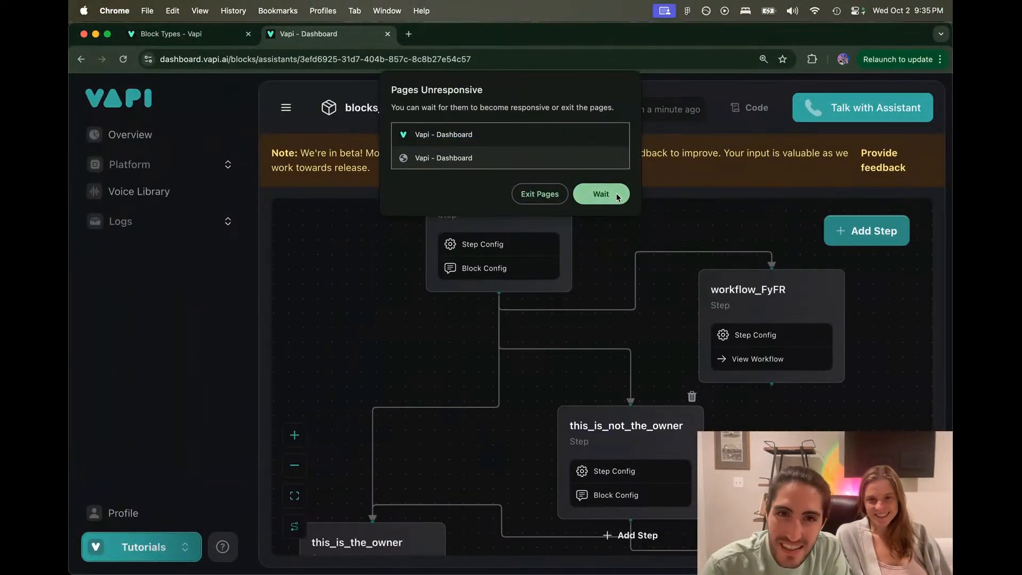
left_click(615, 195)
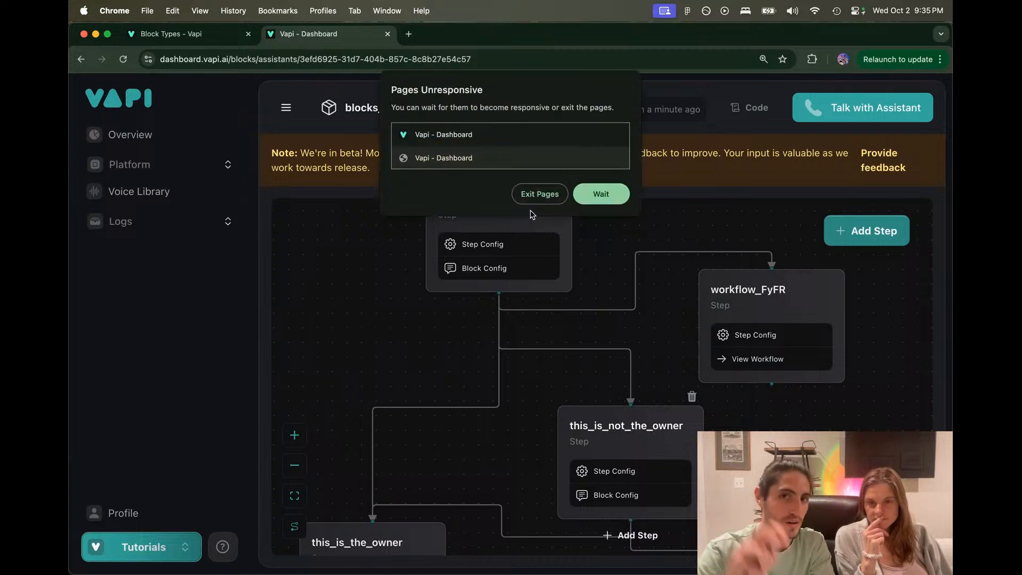
left_click(591, 194)
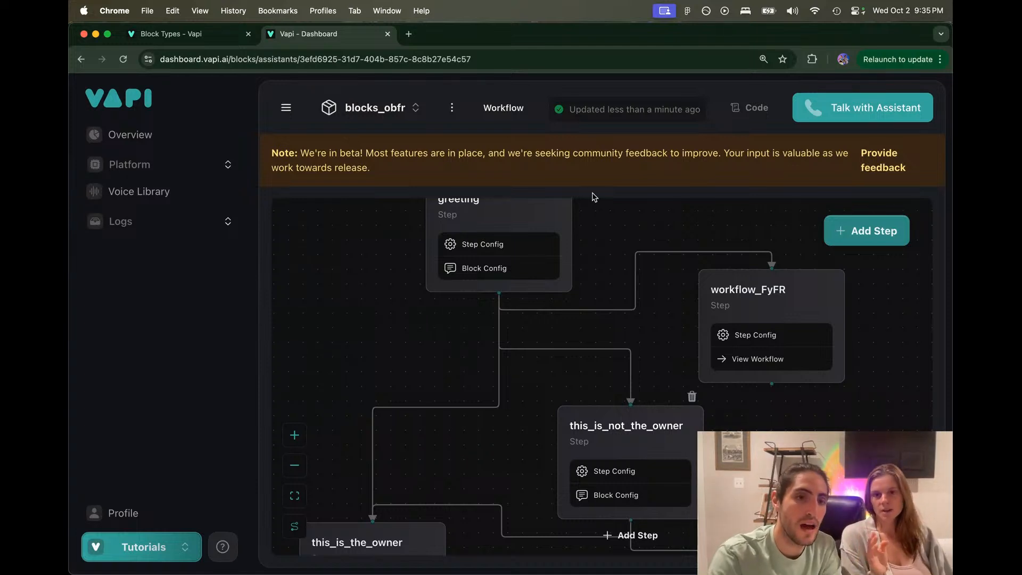
key("ctrl+shift+Tab")
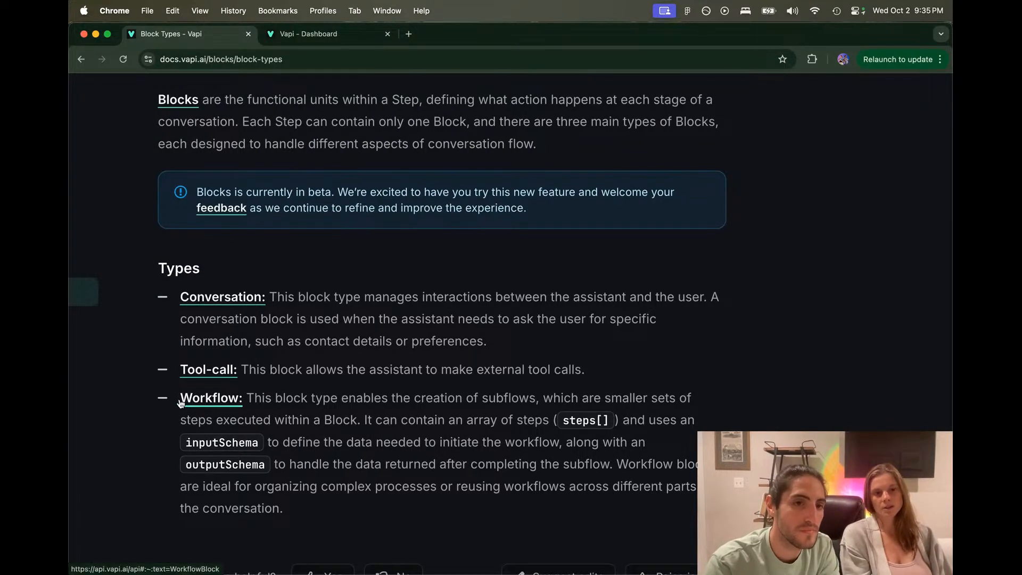
Step: Open the Workflow block reference in Swagger UI and expand the WorkflowBlock schema
left_click(234, 399)
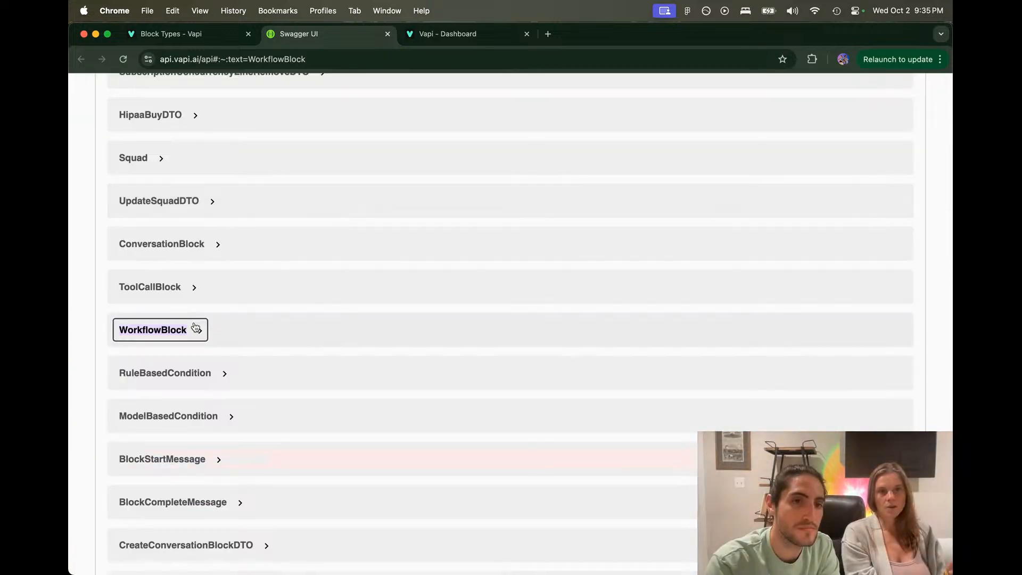
left_click(194, 329)
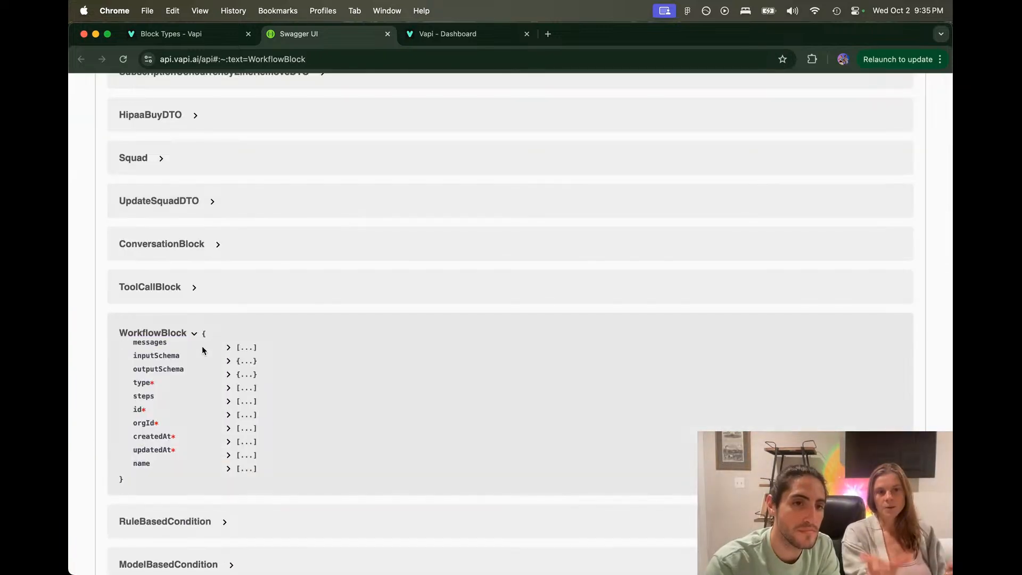
double_click(297, 58)
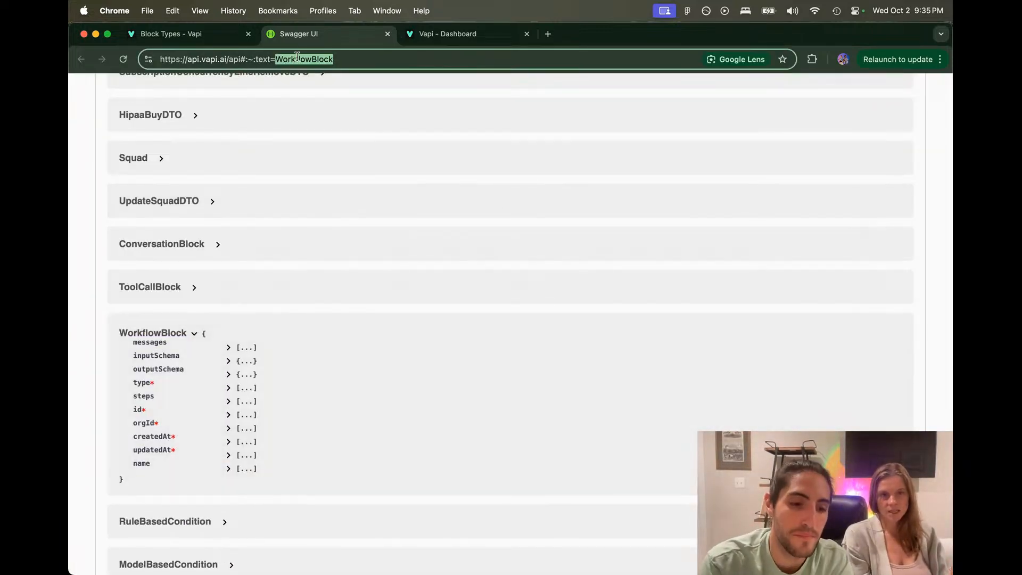
key("super+a")
key("super+grave")
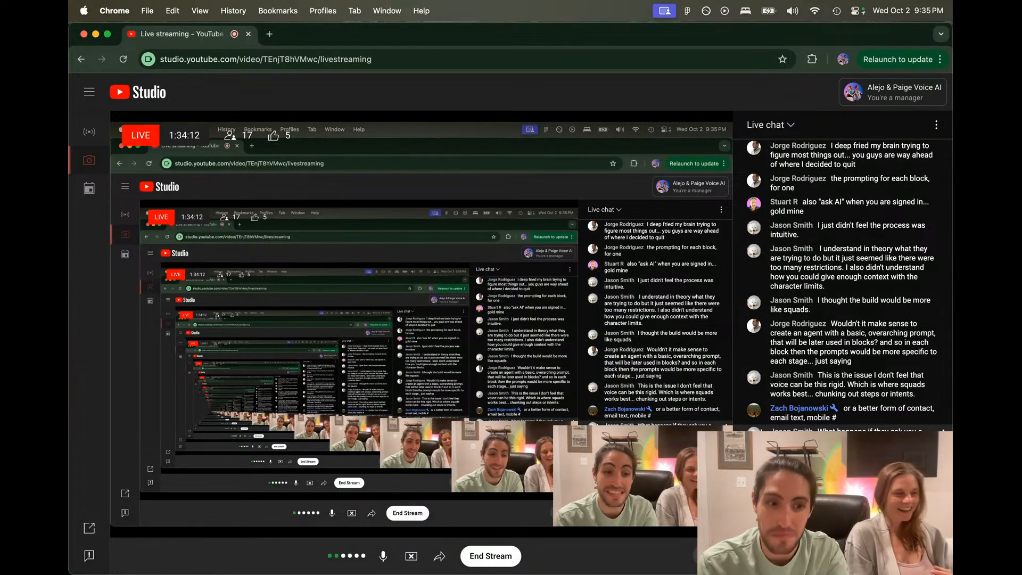
key("super+grave")
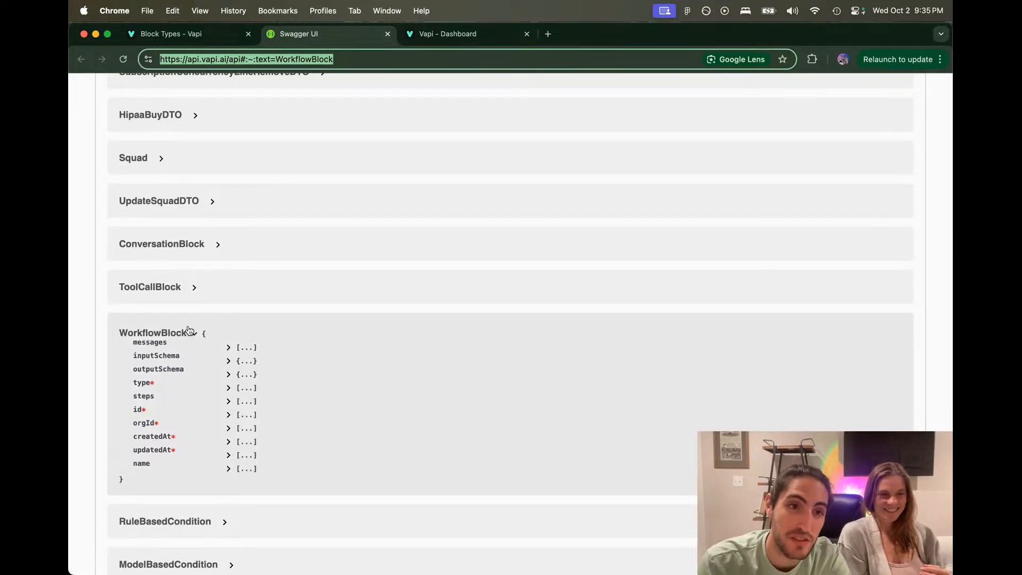
Step: Expand the ConversationBlock and ToolCallBlock schemas for comparison, then return to Block Types
left_click(182, 247)
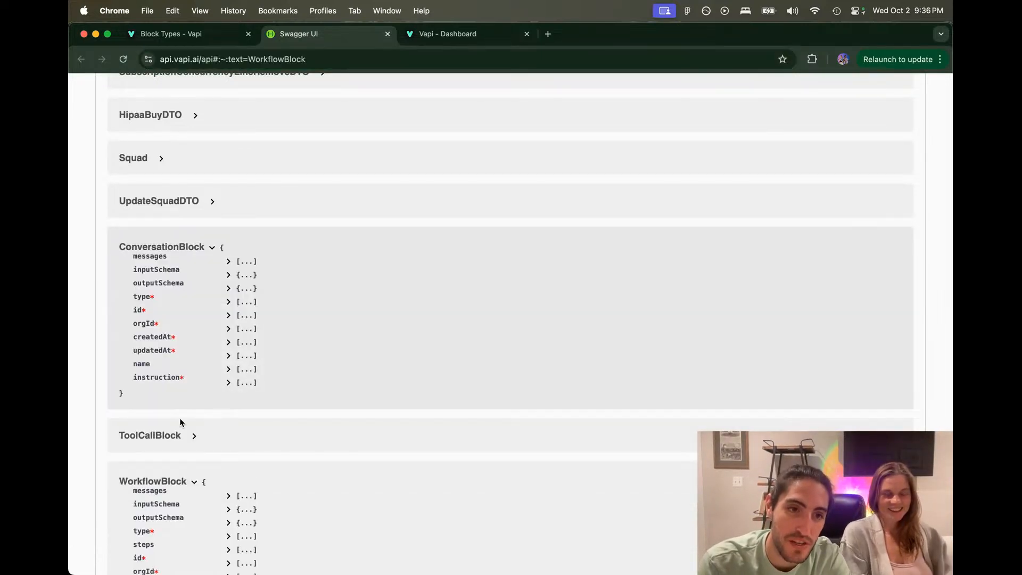
left_click(170, 433)
scroll(176, 439, "down", 5)
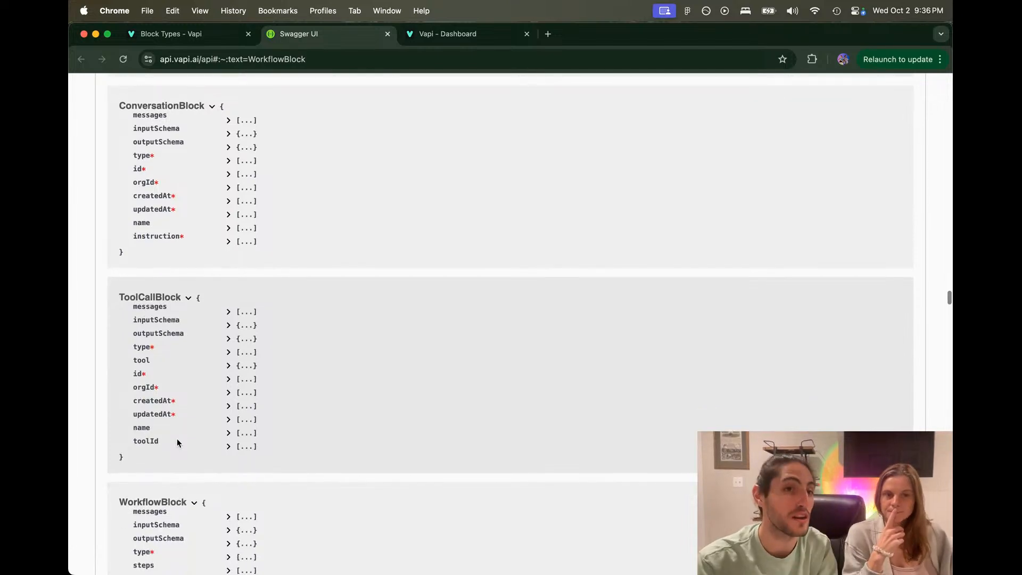
scroll(177, 439, "up", 4)
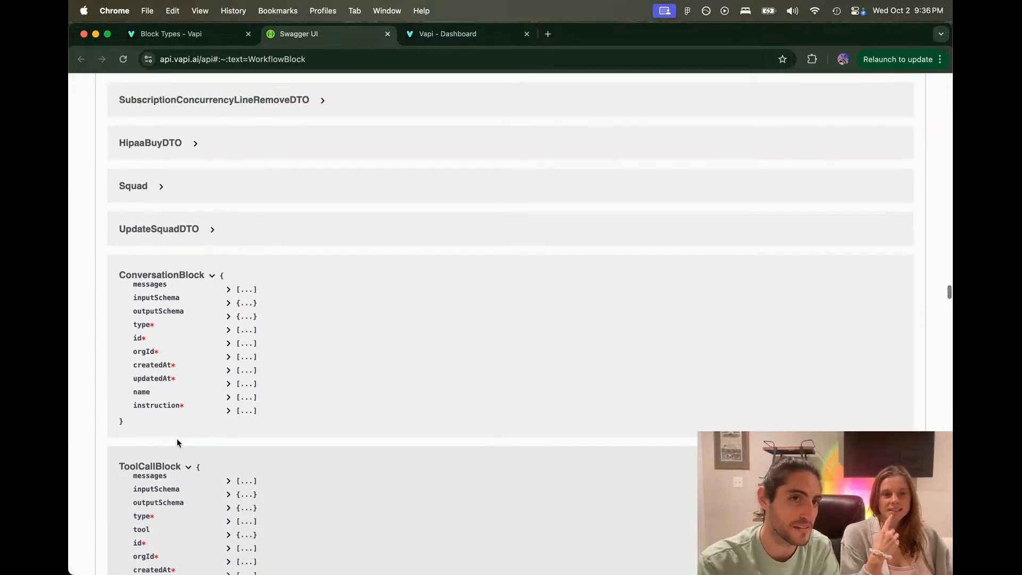
scroll(177, 442, "down", 1)
left_click(175, 34)
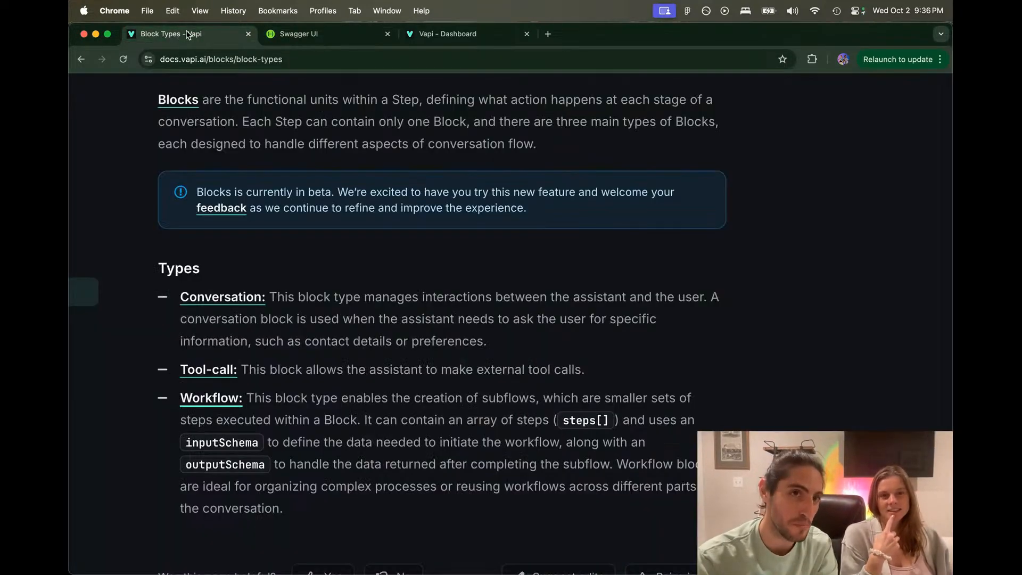
Step: Reload the blank Vapi dashboard page, then switch to the Figma flowchart
left_click(489, 35)
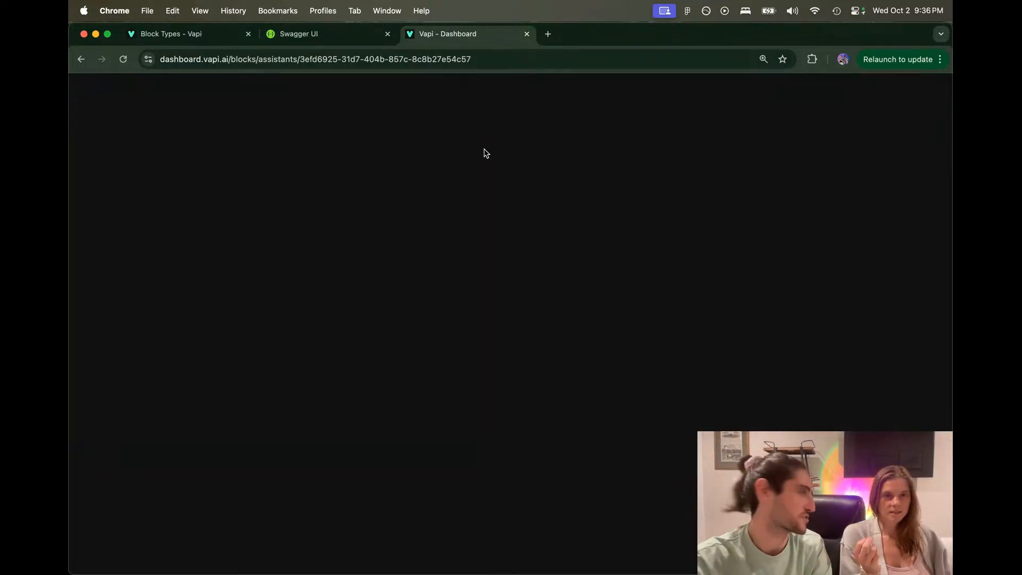
left_click(490, 62)
key("Return")
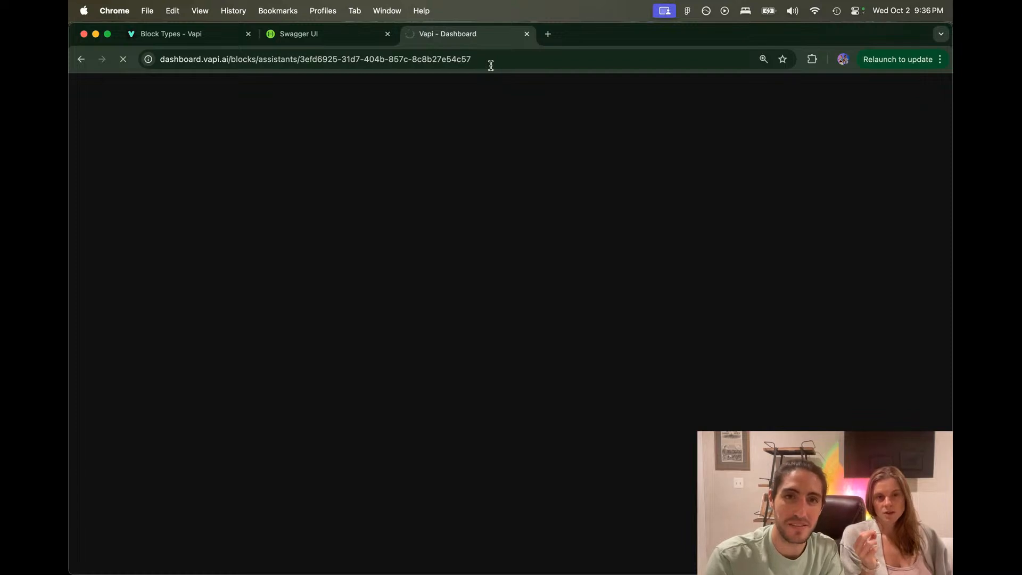
key("super+Tab")
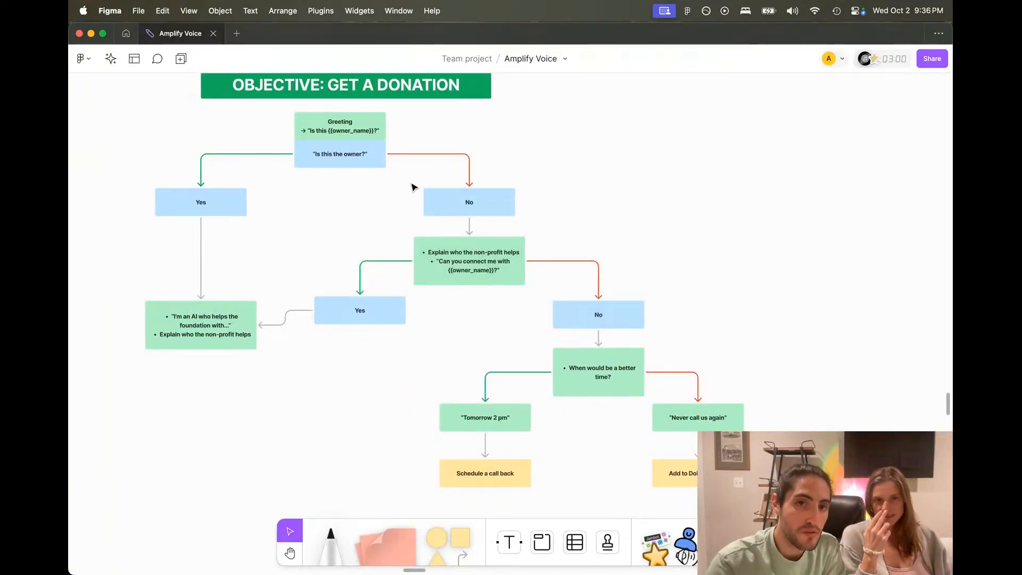
left_click_drag(430, 170, 750, 487)
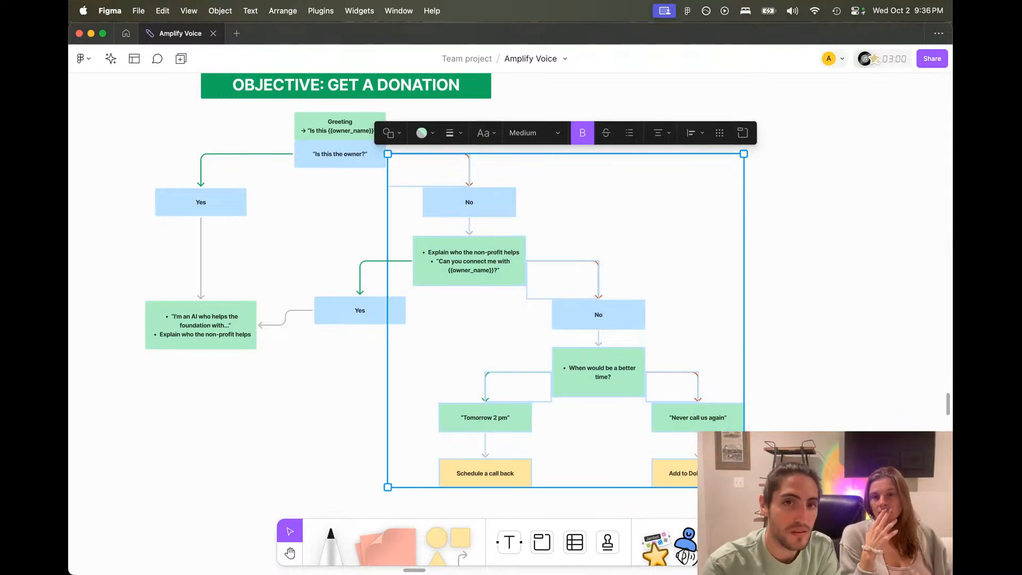
key("Escape")
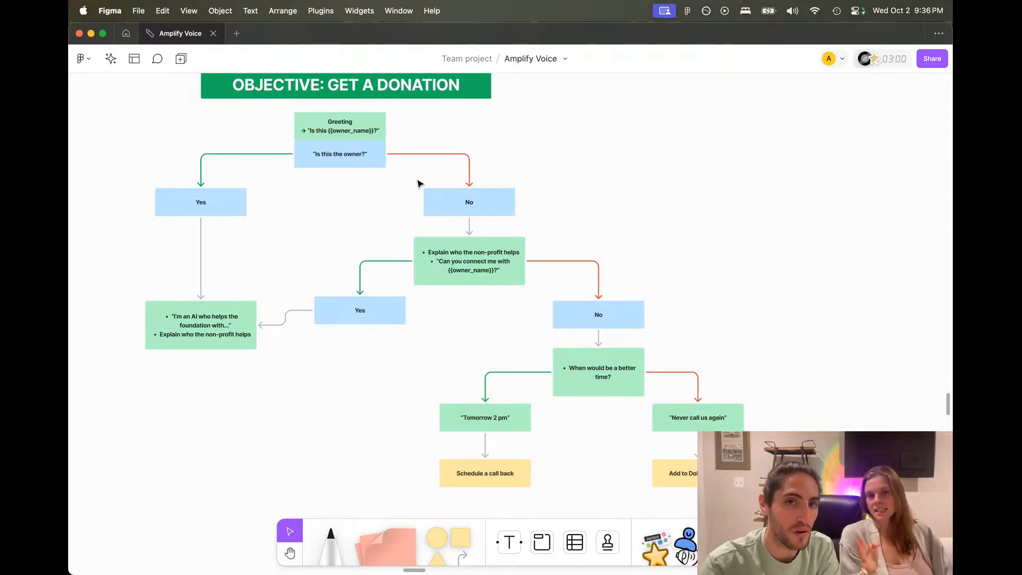
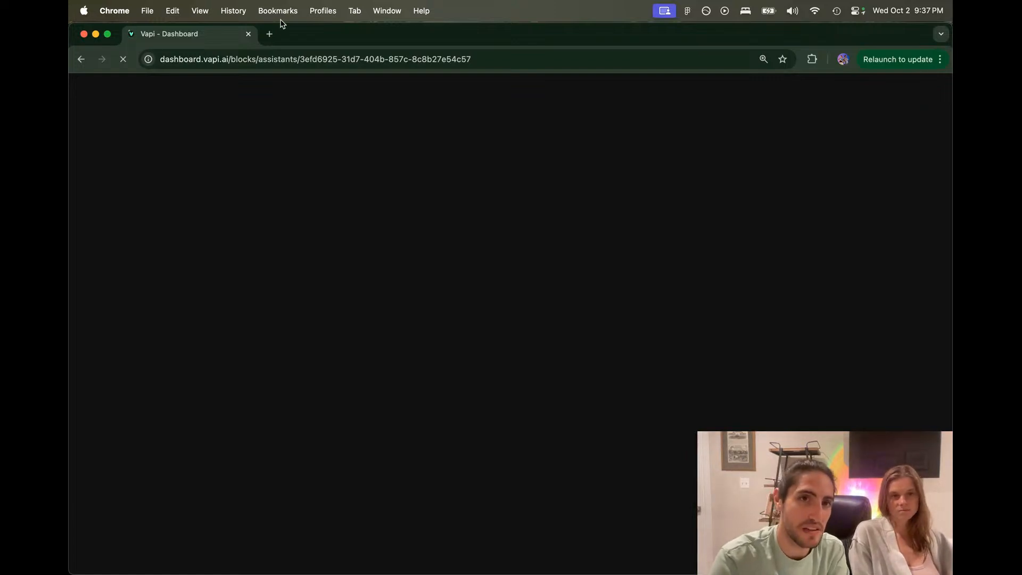
Step: Reload dashboard.vapi.ai in a fresh tab and close the crashed tab
left_click(270, 34)
type("dashb")
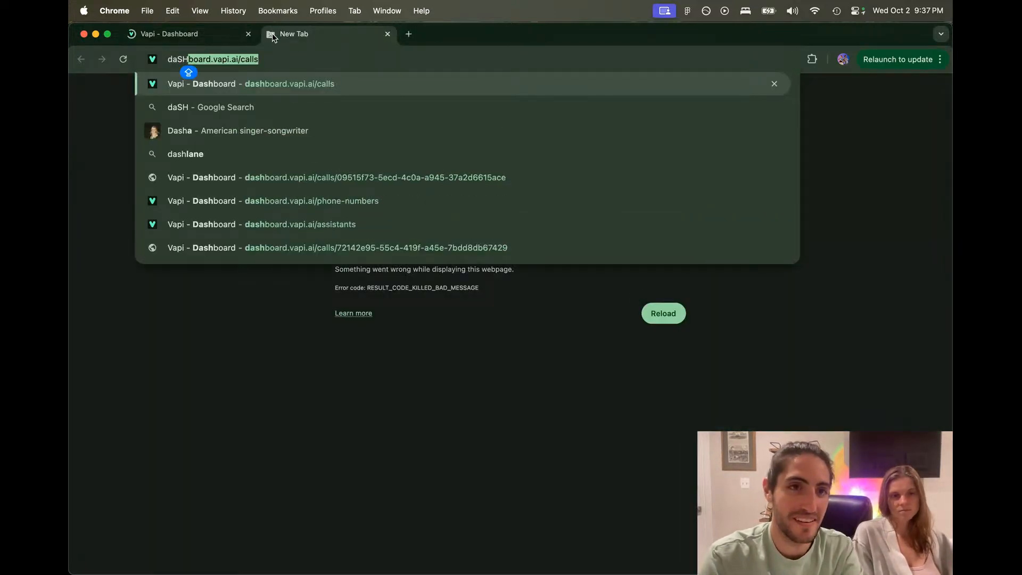
key("Return")
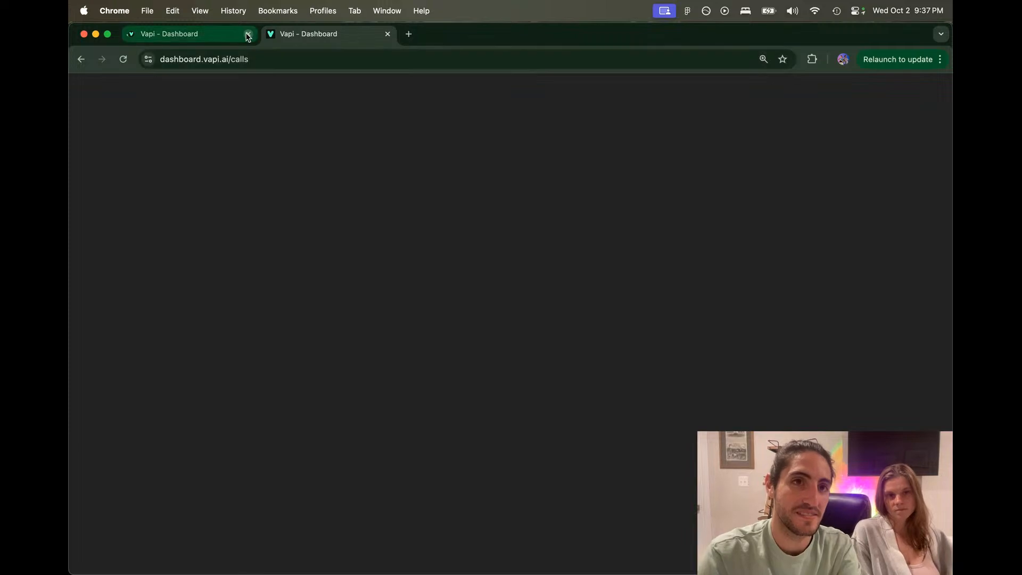
key("super+w")
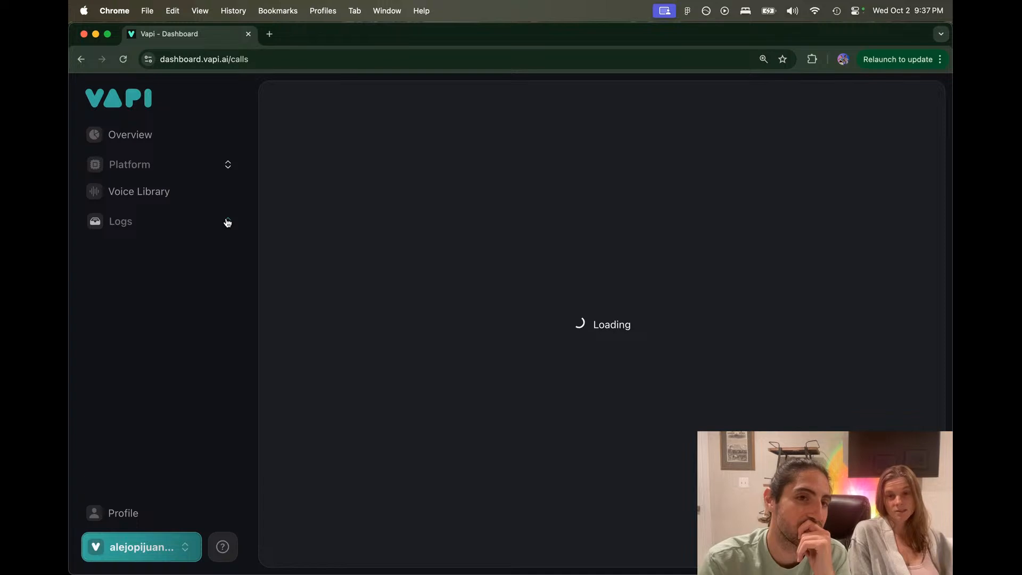
Step: Go to Platform > Blocks and switch to the Tutorials organization
left_click(169, 166)
left_click(168, 321)
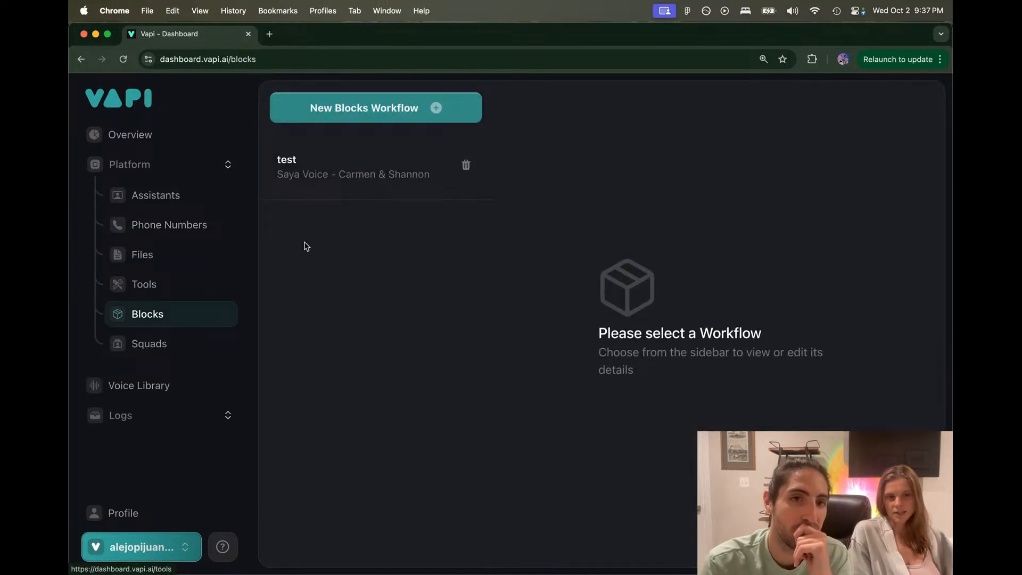
left_click(141, 546)
mouse_move(261, 281)
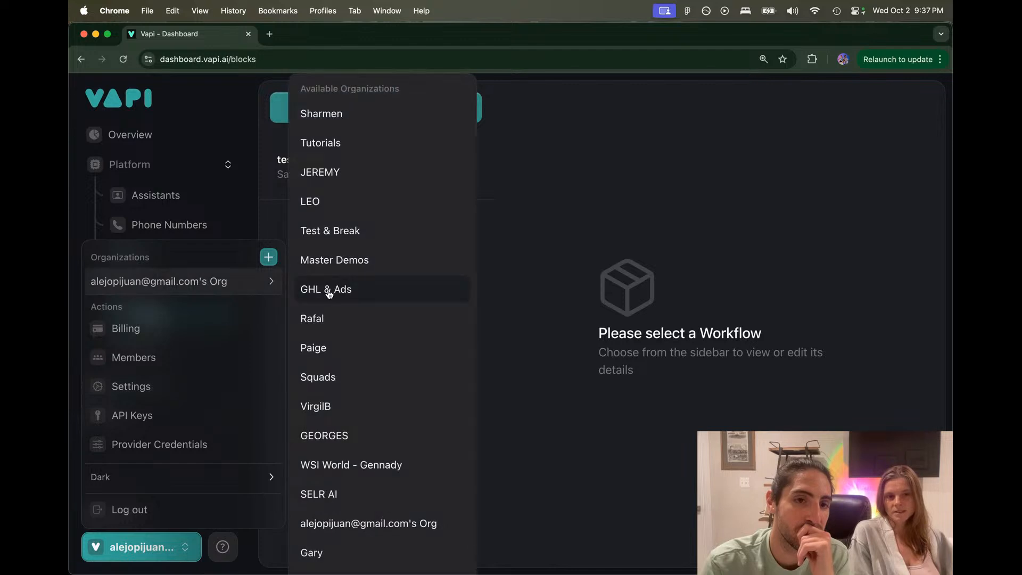
left_click(346, 143)
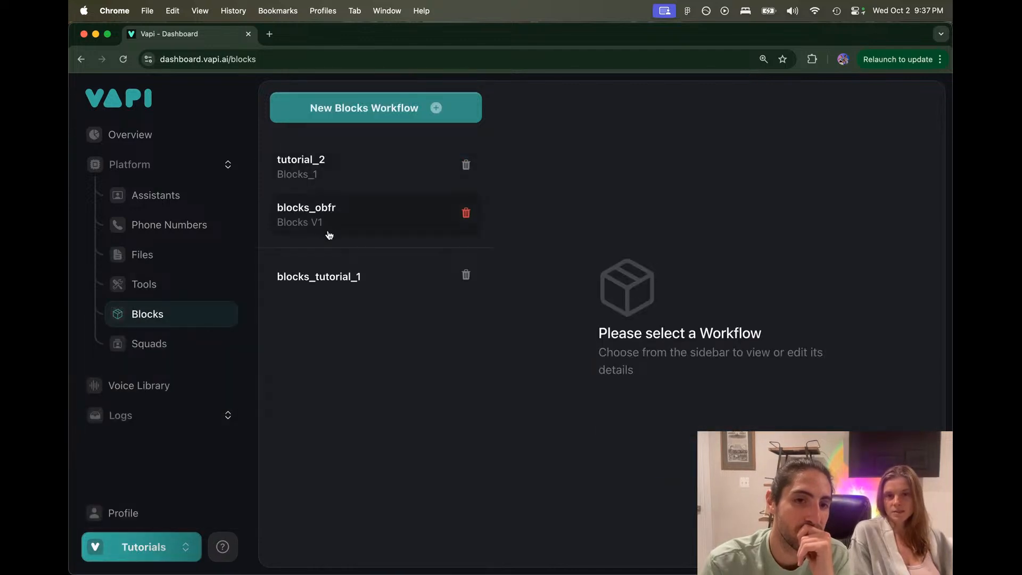
Step: Open blocks_obfr and review its JSON code, highlighting the greeting step's type and name
left_click(323, 207)
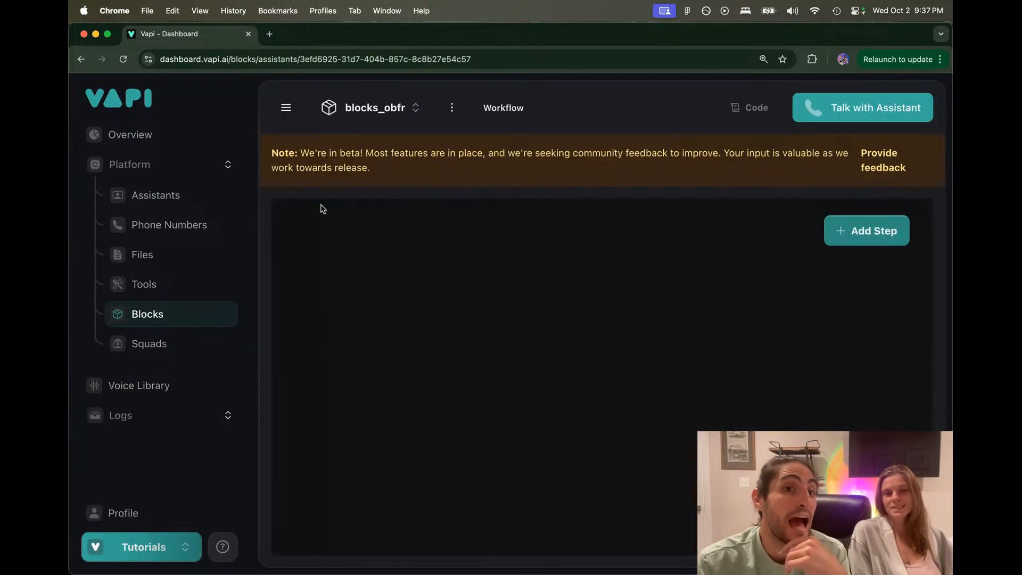
left_click(748, 107)
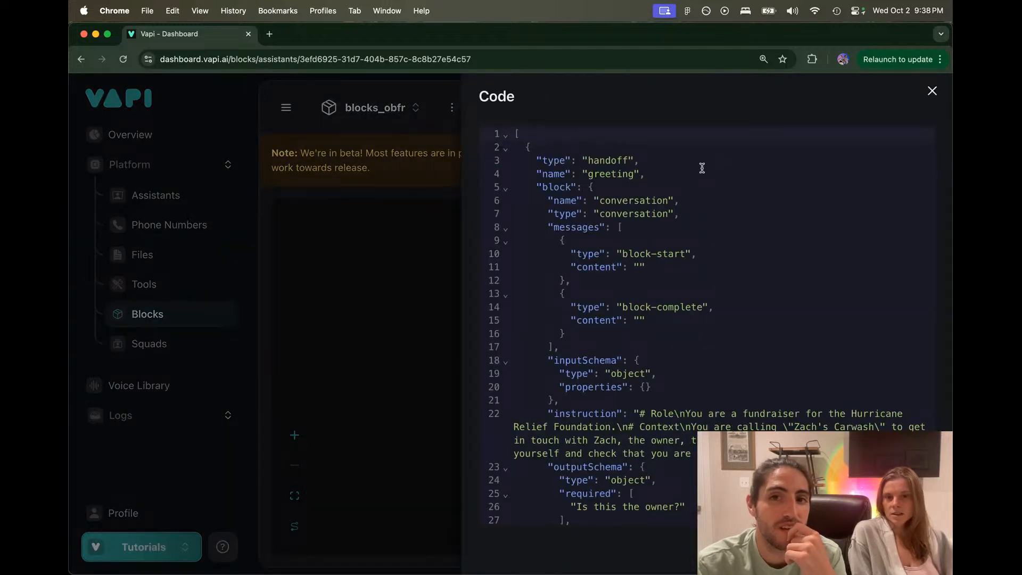
scroll(699, 162, "down", 20)
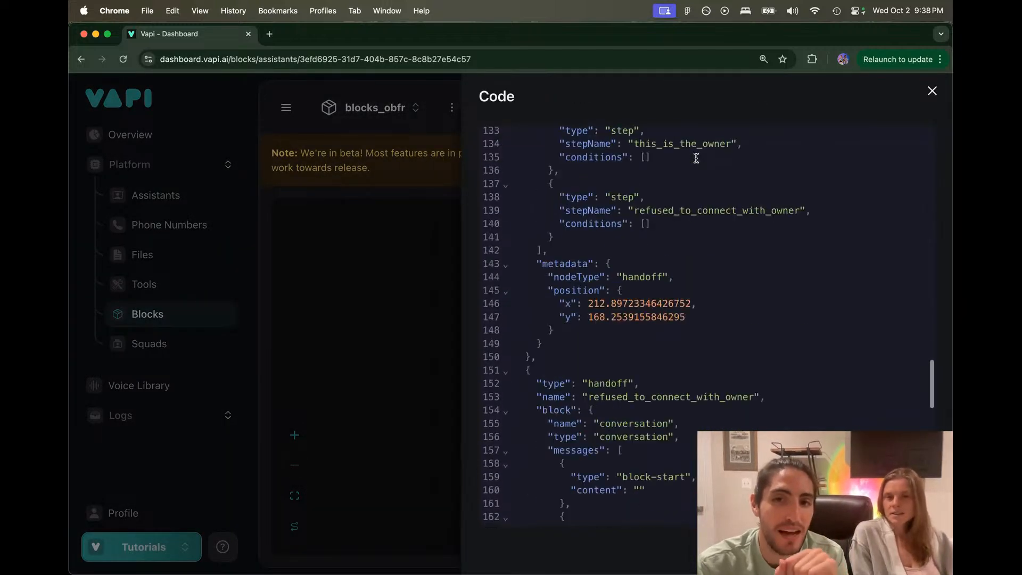
scroll(696, 158, "down", 12)
key("ctrl+Up")
key("ctrl+Up")
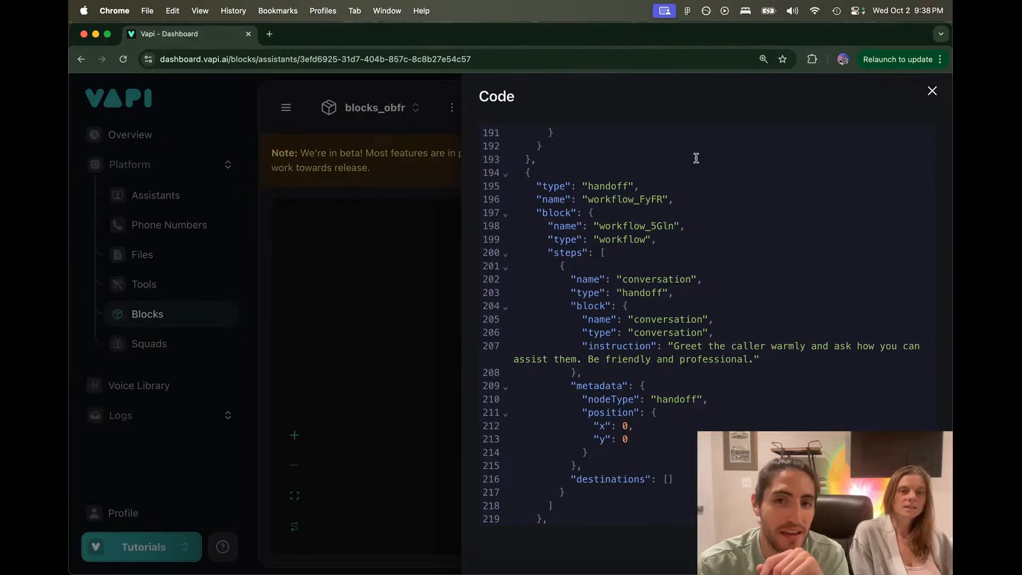
scroll(687, 209, "down", 3)
scroll(686, 209, "up", 9)
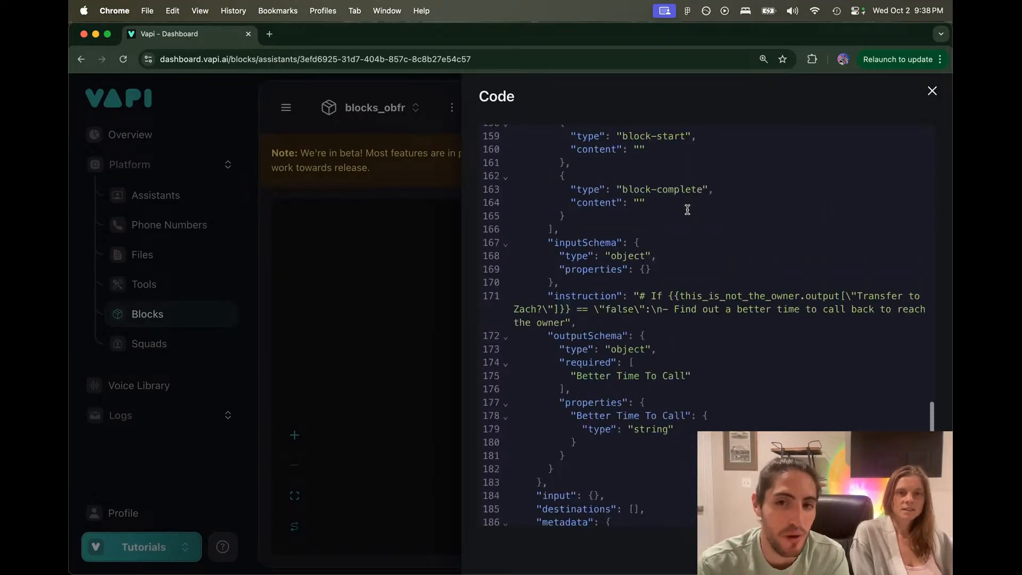
scroll(687, 209, "up", 20)
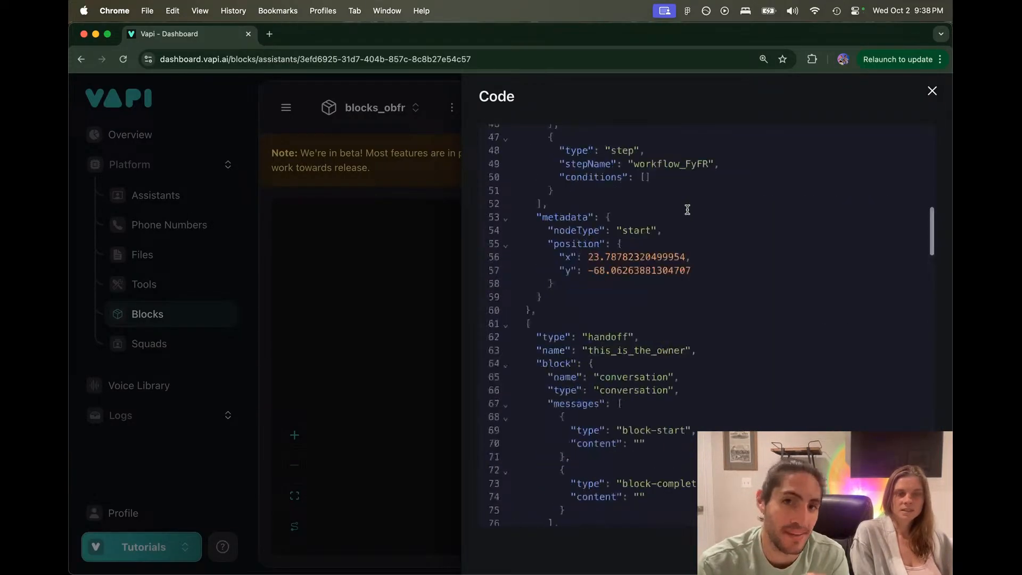
scroll(687, 209, "up", 10)
left_click_drag(675, 181, 572, 161)
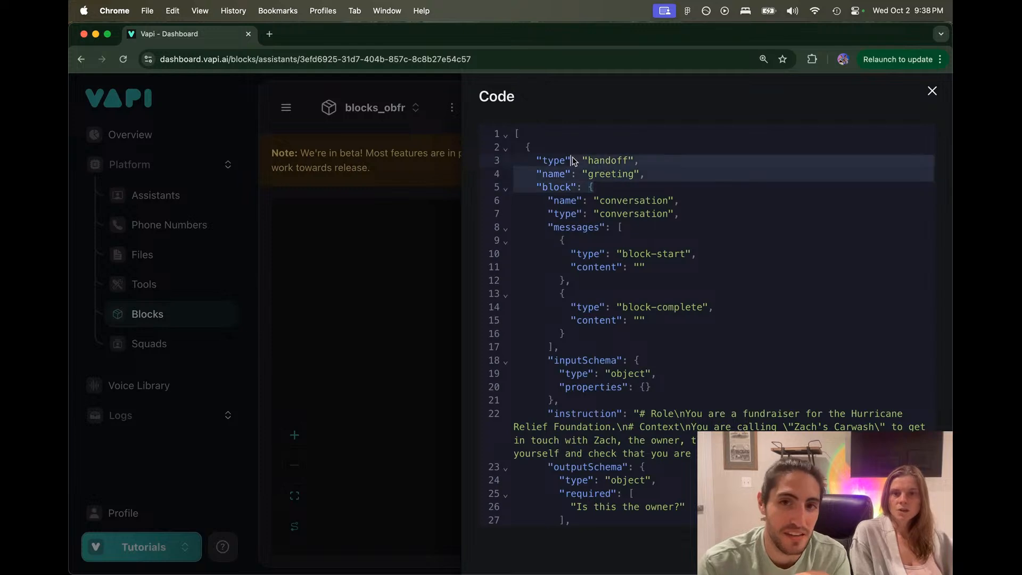
left_click(432, 253)
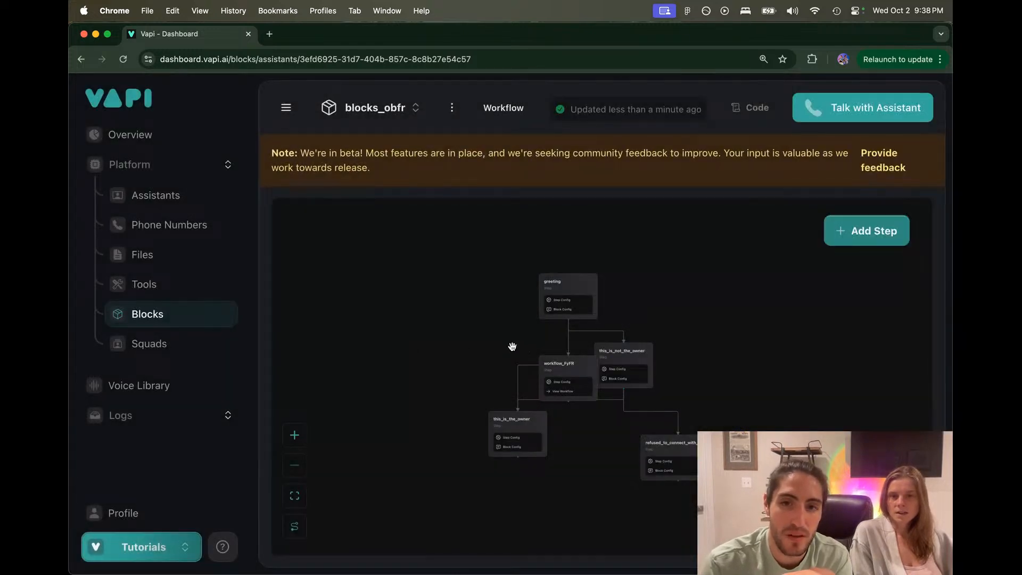
Step: Drag the workflow_FyFR step to the lower left of greeting
left_click_drag(512, 346, 483, 340)
mouse_move(607, 347)
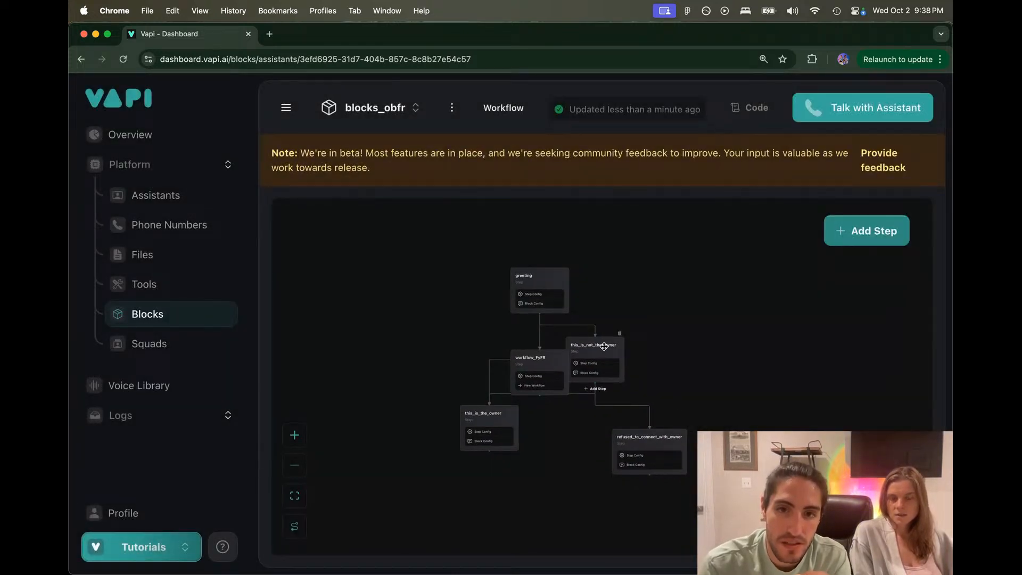
left_click_drag(535, 361, 677, 314)
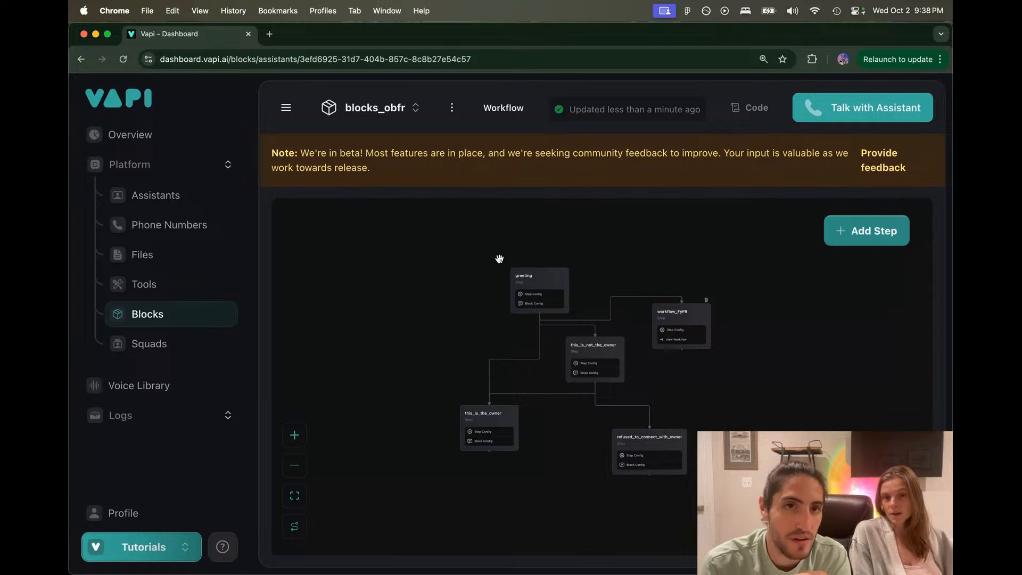
scroll(666, 337, "up", 3)
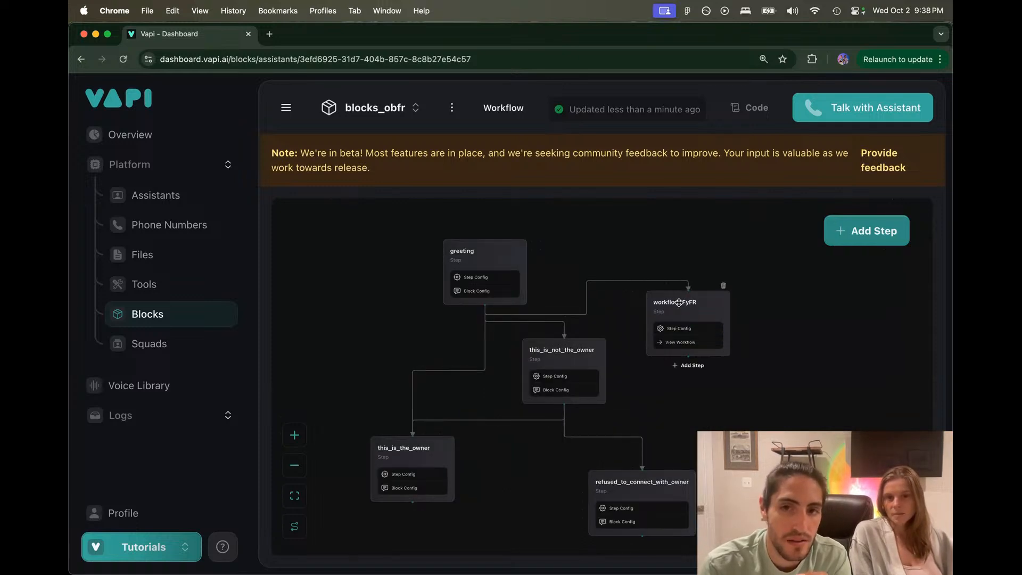
left_click_drag(672, 319, 318, 392)
Step: Inspect the criteria on the greeting to workflow_FyFR connection
left_click(426, 333)
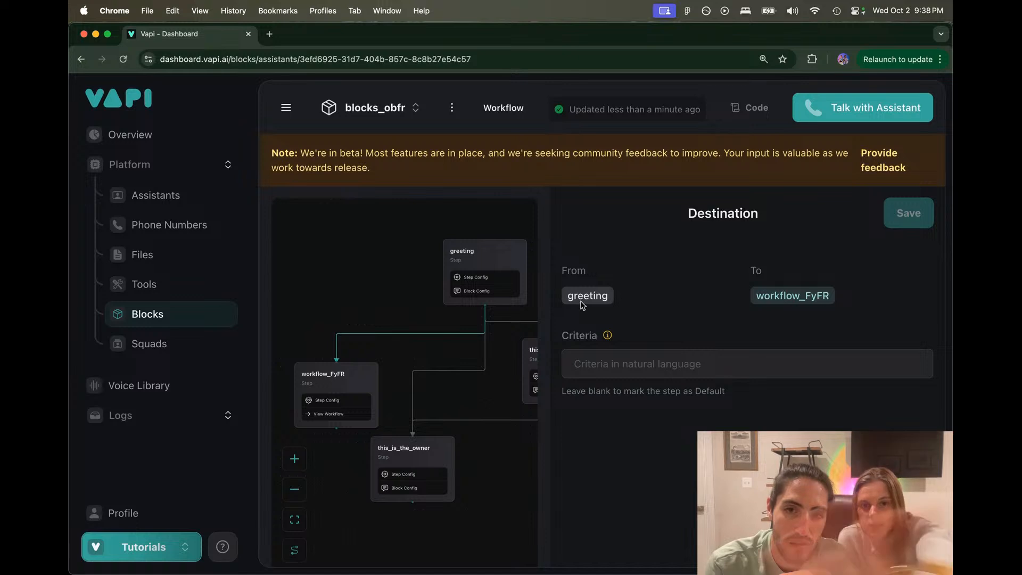
left_click(426, 309)
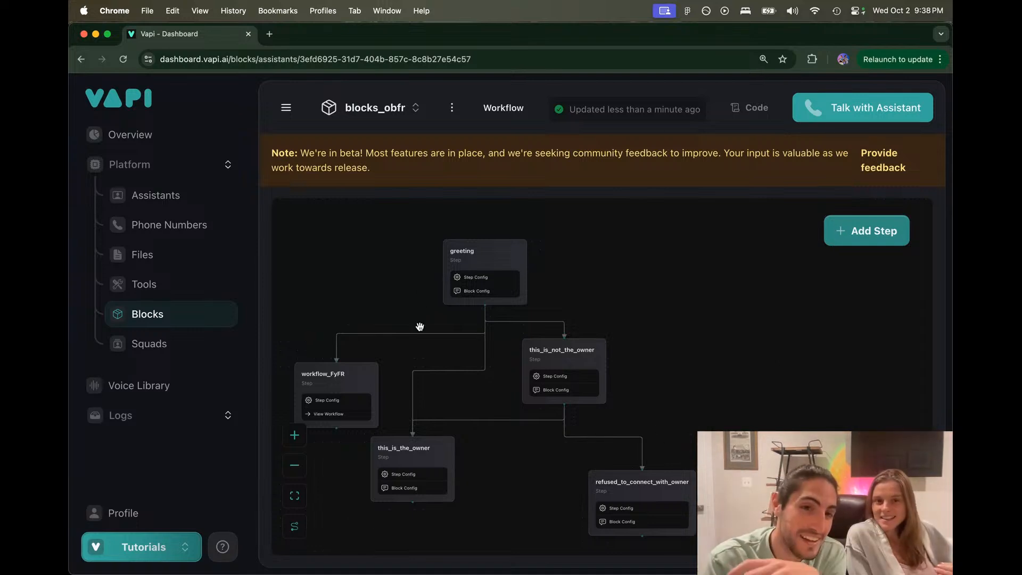
mouse_move(352, 377)
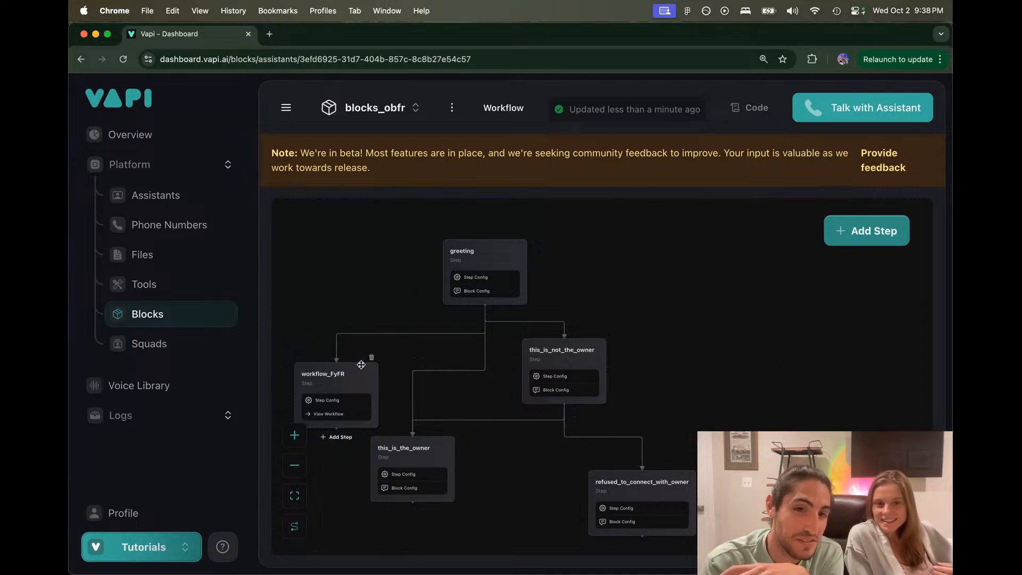
scroll(472, 336, "up", 3)
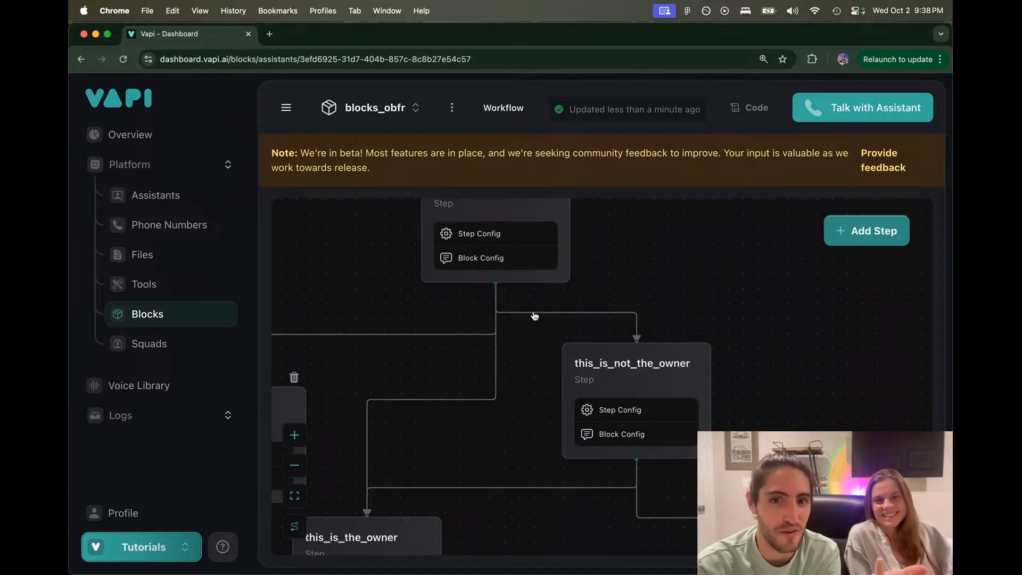
Step: Check the greeting to this_is_not_the_owner connection's criteria, then open that step's settings
left_click(534, 315)
left_click(650, 352)
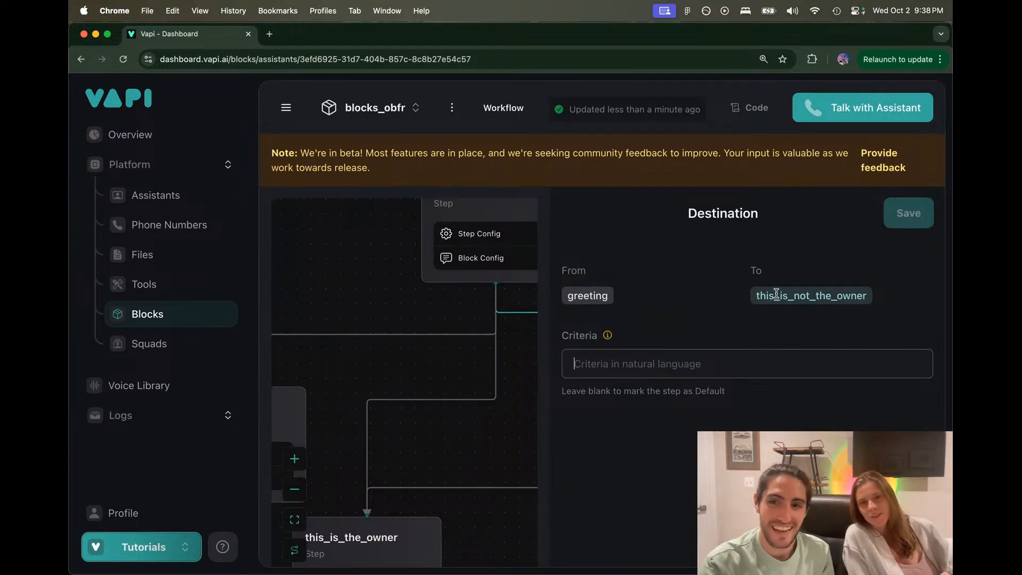
left_click(512, 363)
left_click(550, 315)
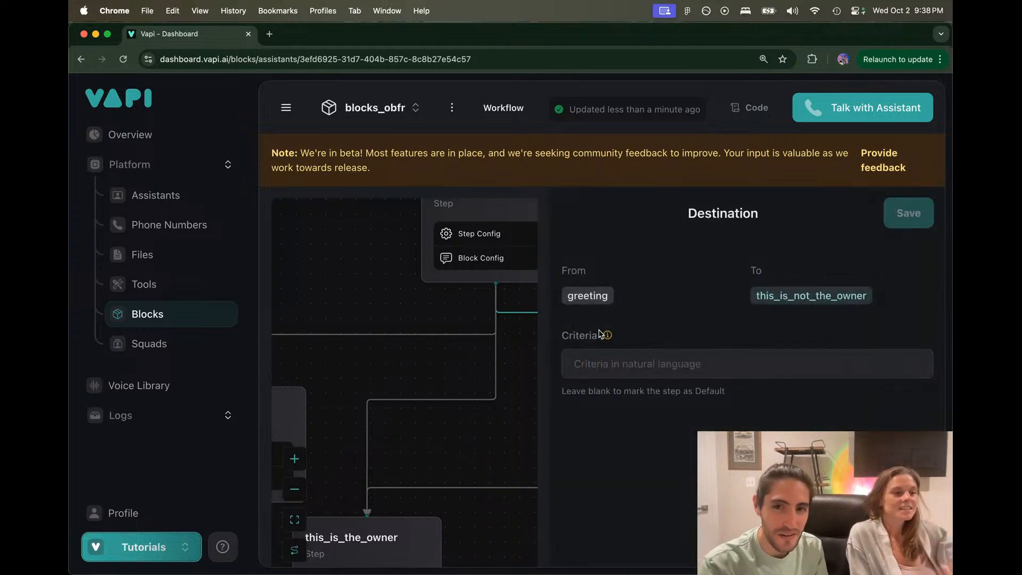
left_click(523, 360)
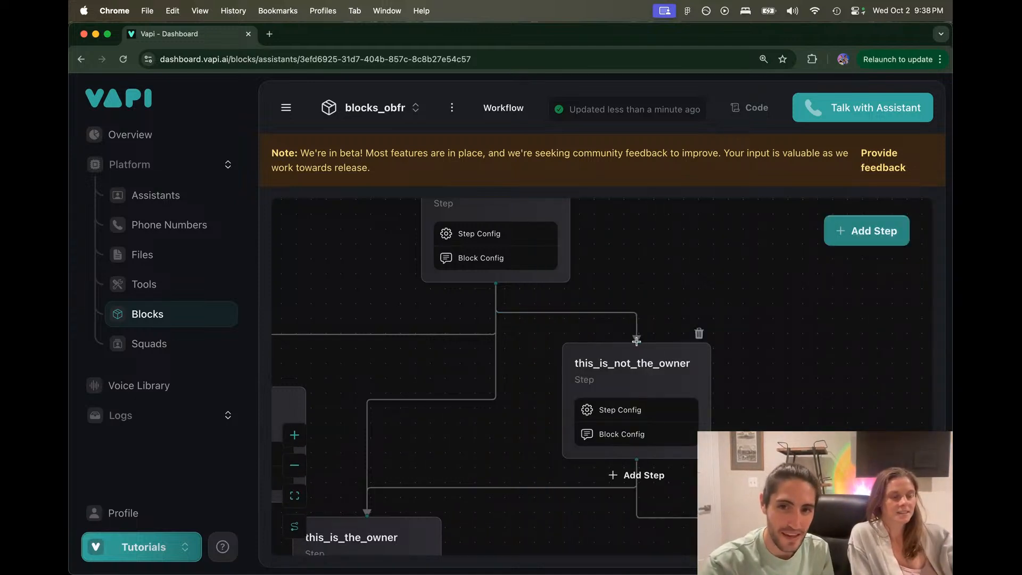
left_click(591, 313)
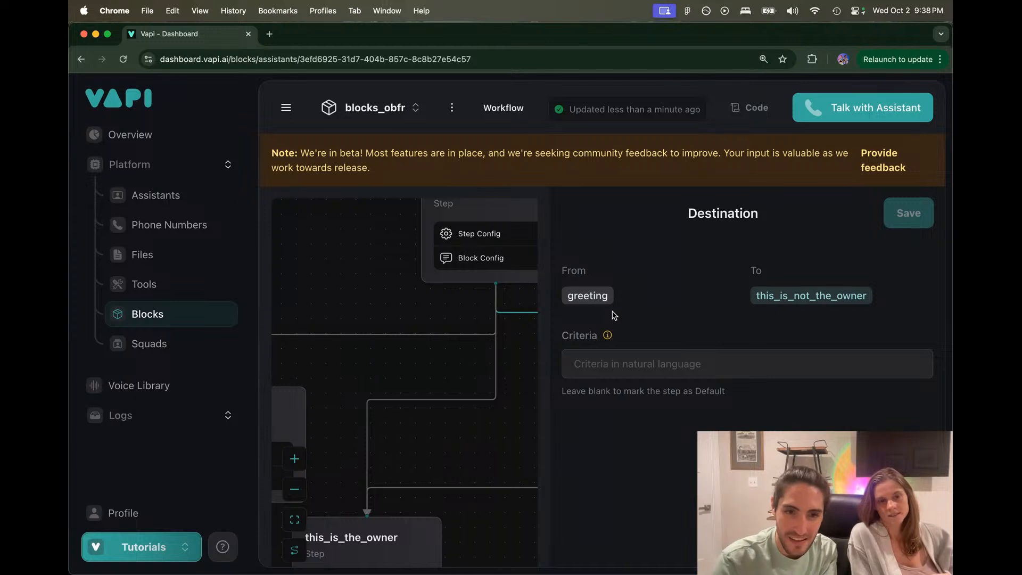
left_click(497, 391)
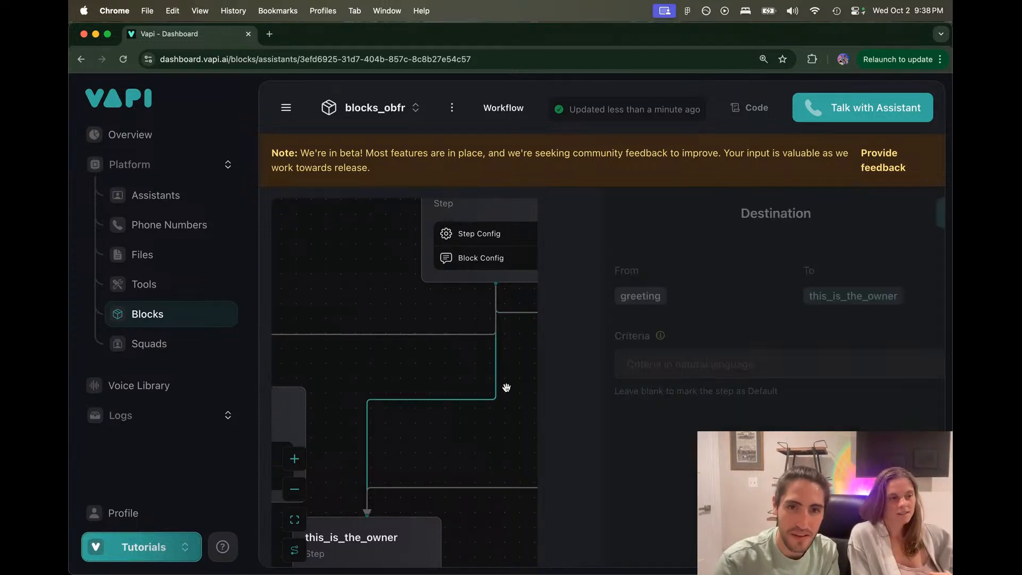
left_click_drag(583, 395, 586, 348)
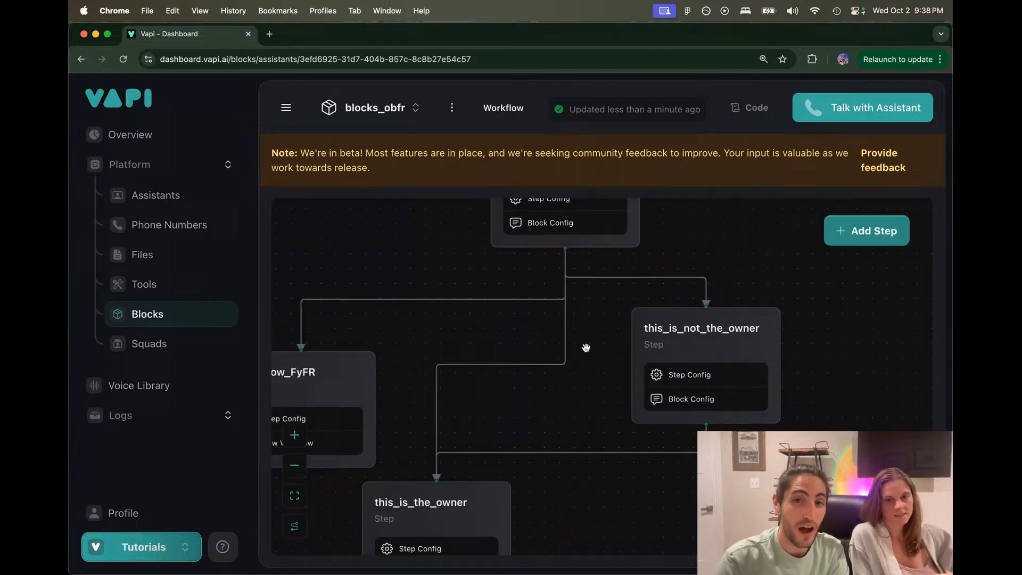
left_click(660, 331)
Step: Remove the owner condition line from this_is_not_the_owner's instruction and save the step
scroll(653, 381, "down", 1)
left_click(659, 251)
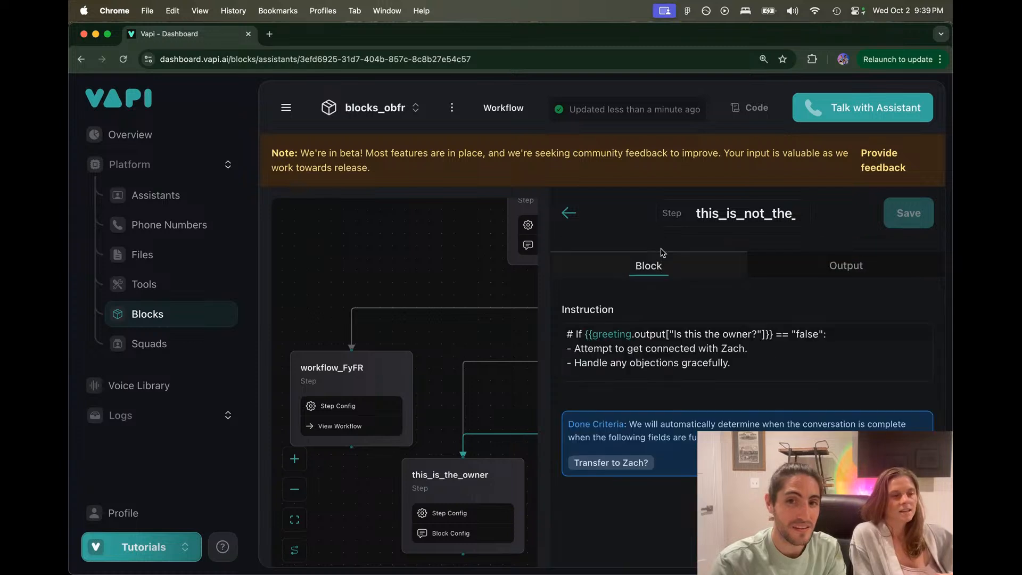
left_click_drag(849, 335, 565, 333)
key("super+c")
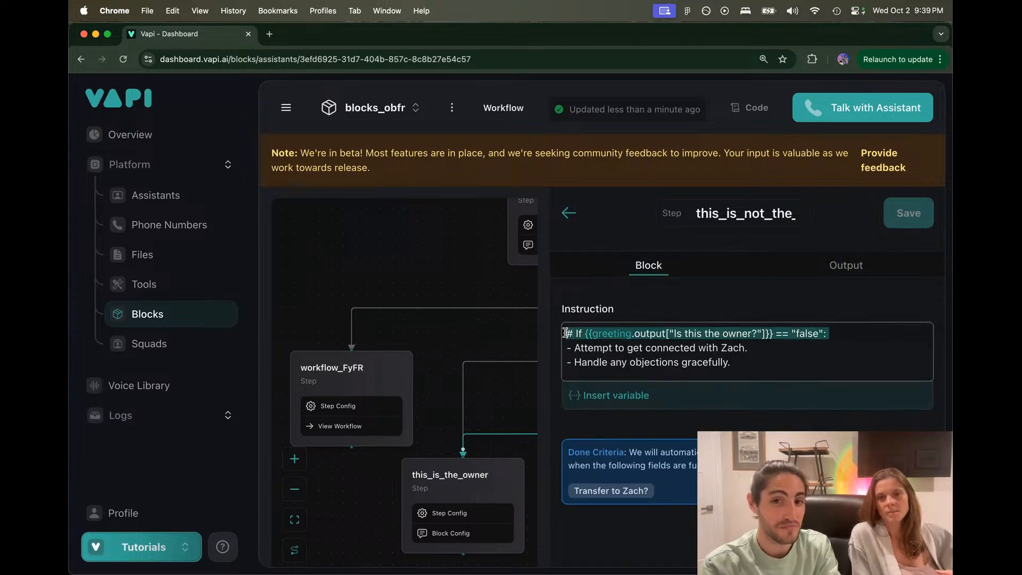
key("BackSpace")
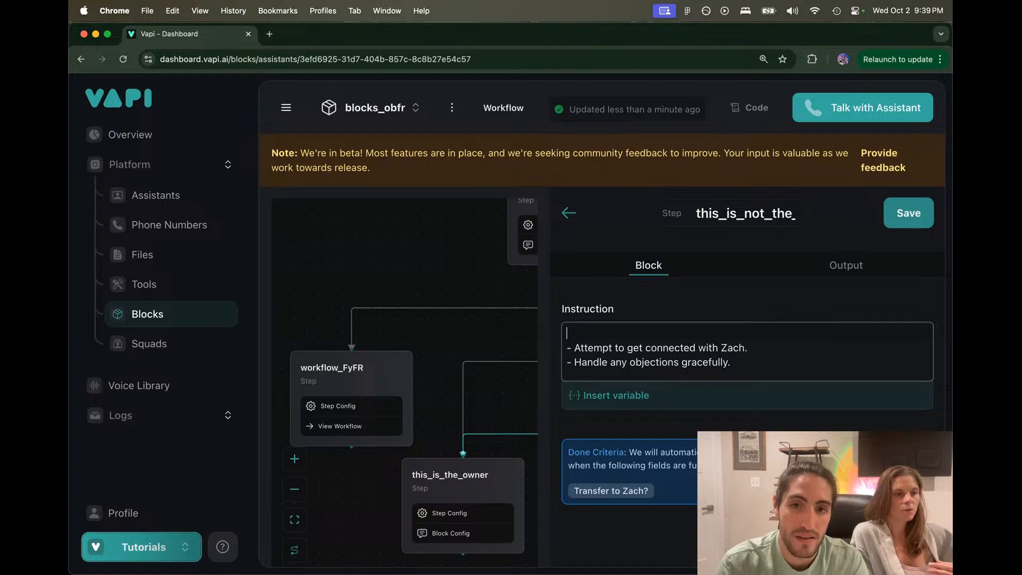
key("Delete")
left_click(892, 218)
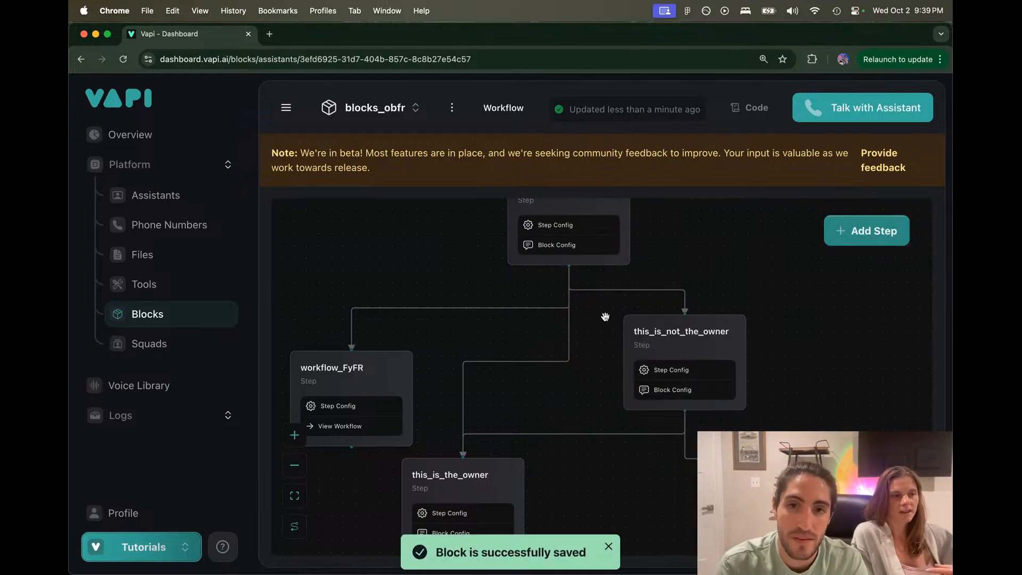
Step: Paste the 'Is this the owner?' == "false" condition into the greeting route's criteria and save
left_click(621, 290)
left_click(659, 366)
key("super+v")
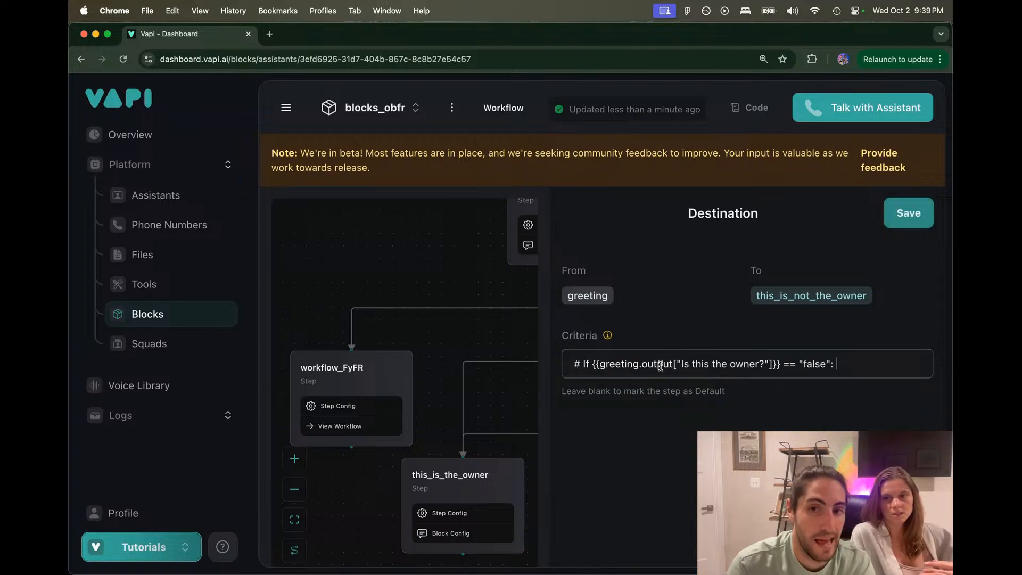
left_click(900, 218)
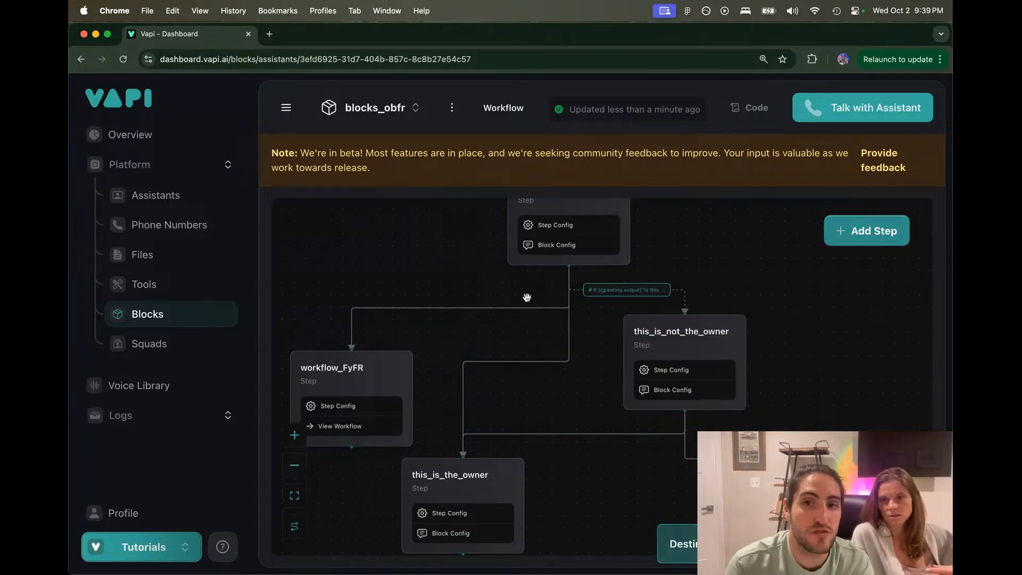
Step: In the Blocks V1 assistant's Voice settings, set the provider to 11labs
left_click(179, 201)
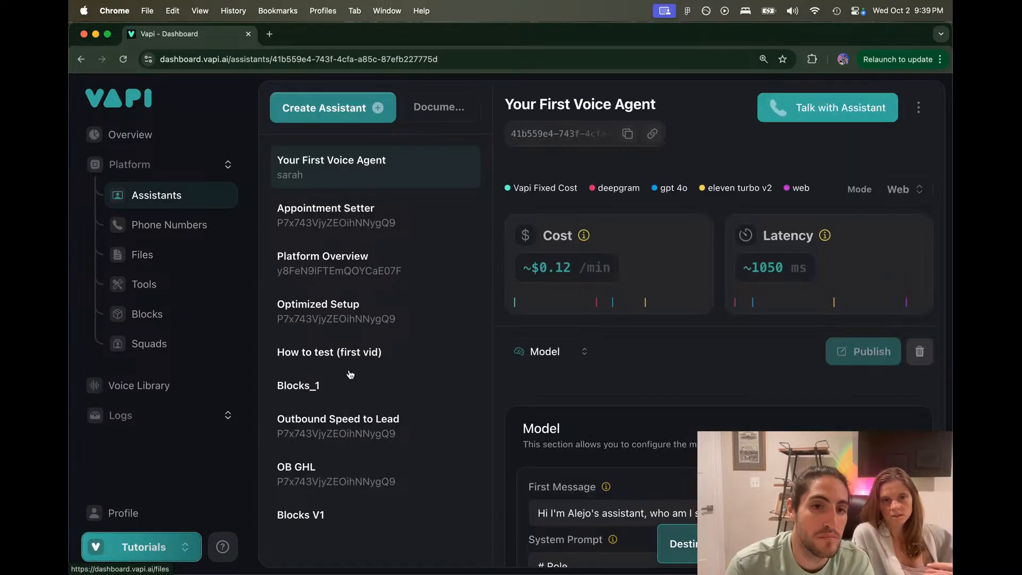
scroll(622, 395, "down", 4)
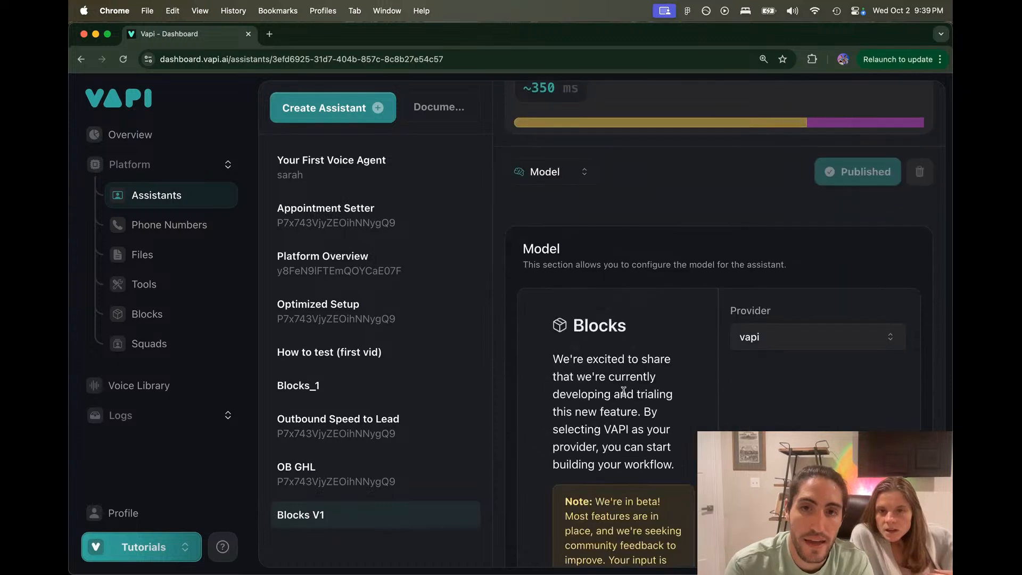
left_click(584, 173)
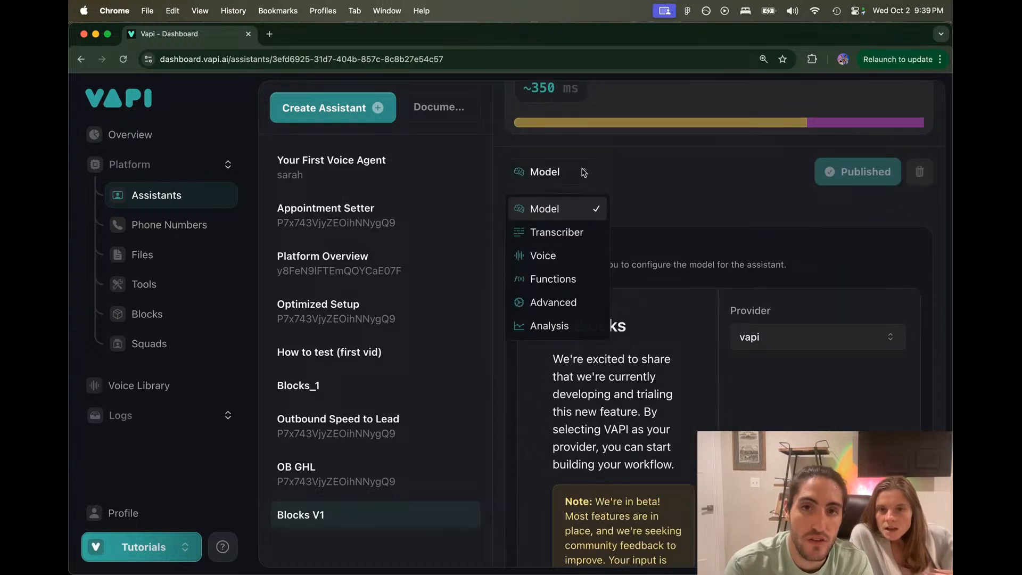
left_click(563, 265)
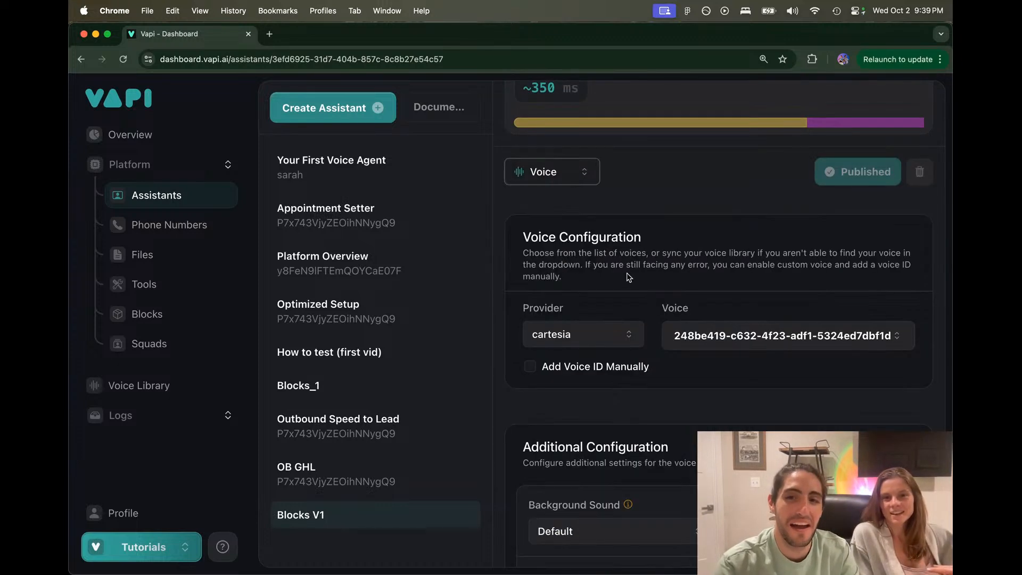
scroll(641, 279, "down", 1)
left_click(580, 306)
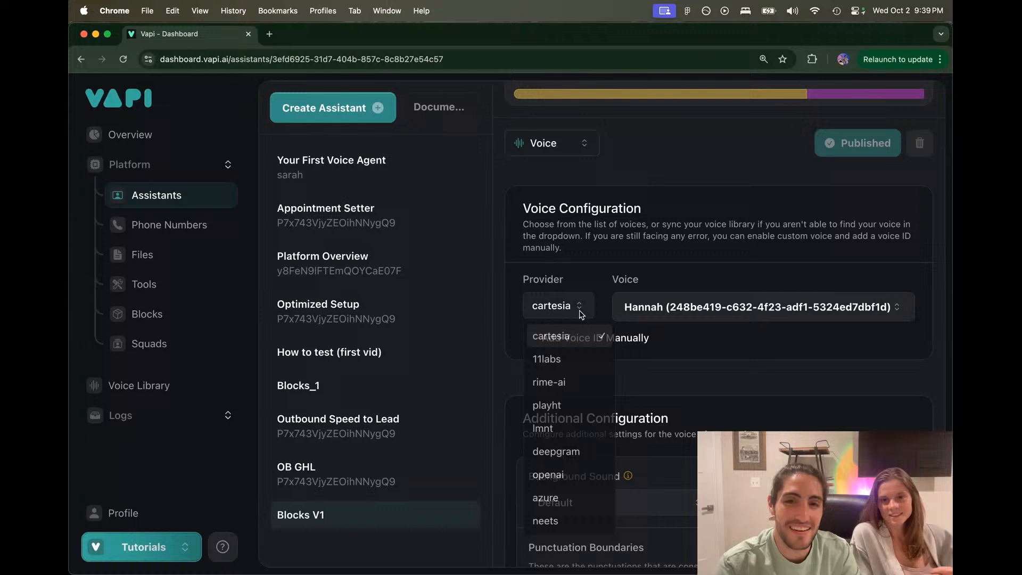
left_click(572, 358)
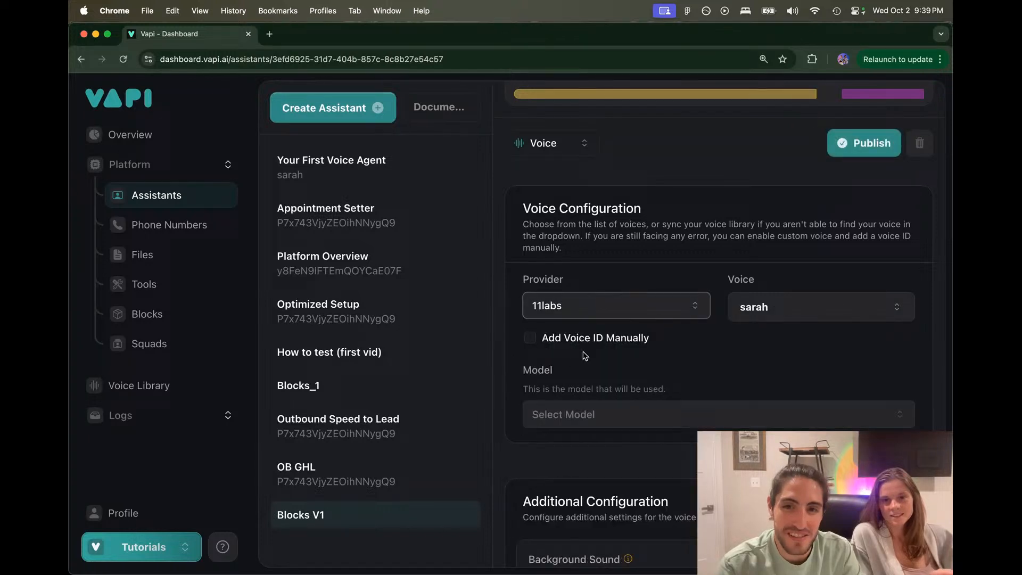
Step: Choose the Archer voice with the Eleven Turbo V2 model
left_click(770, 304)
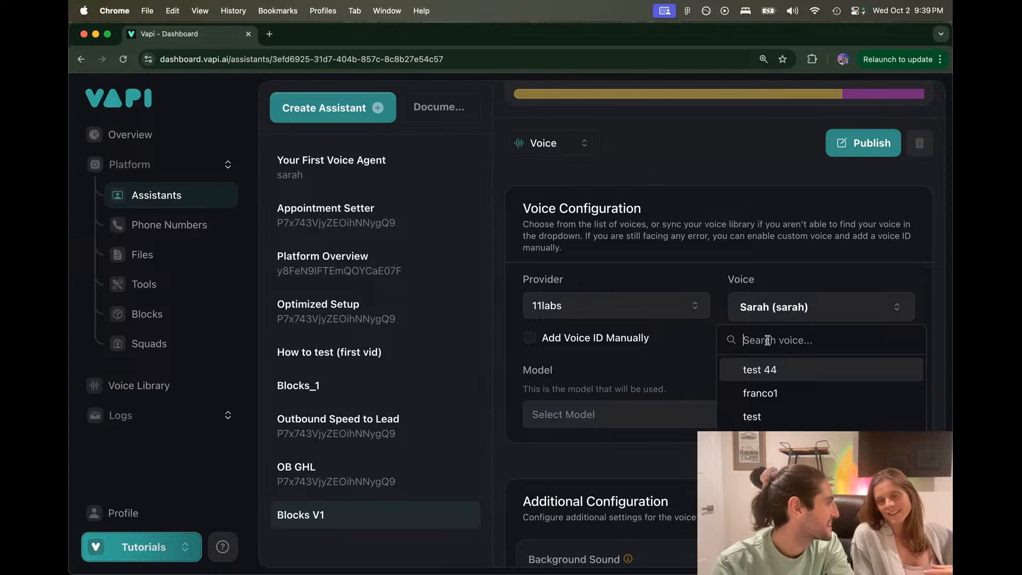
type("archer")
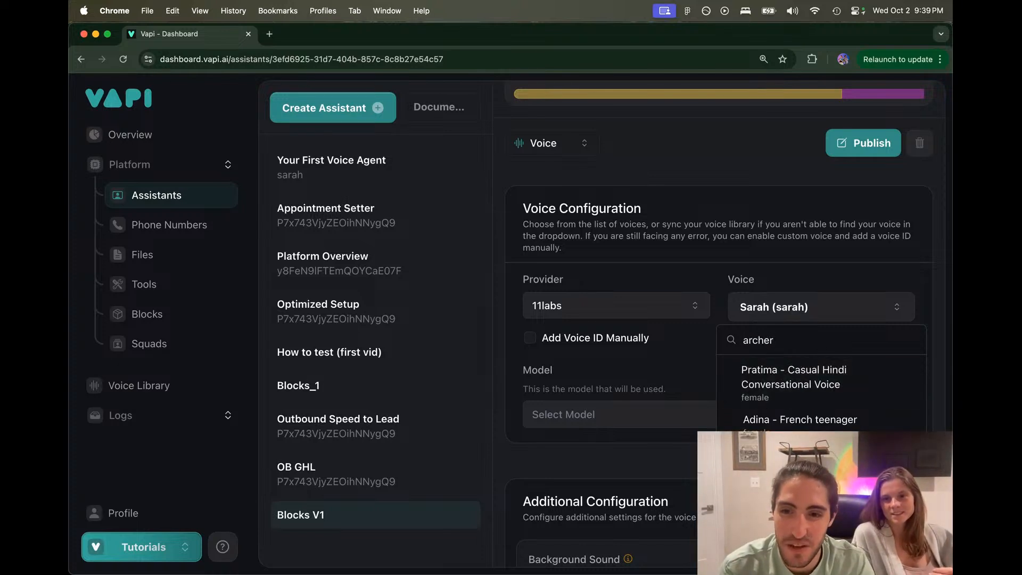
scroll(821, 442, "down", 10)
scroll(821, 404, "down", 2)
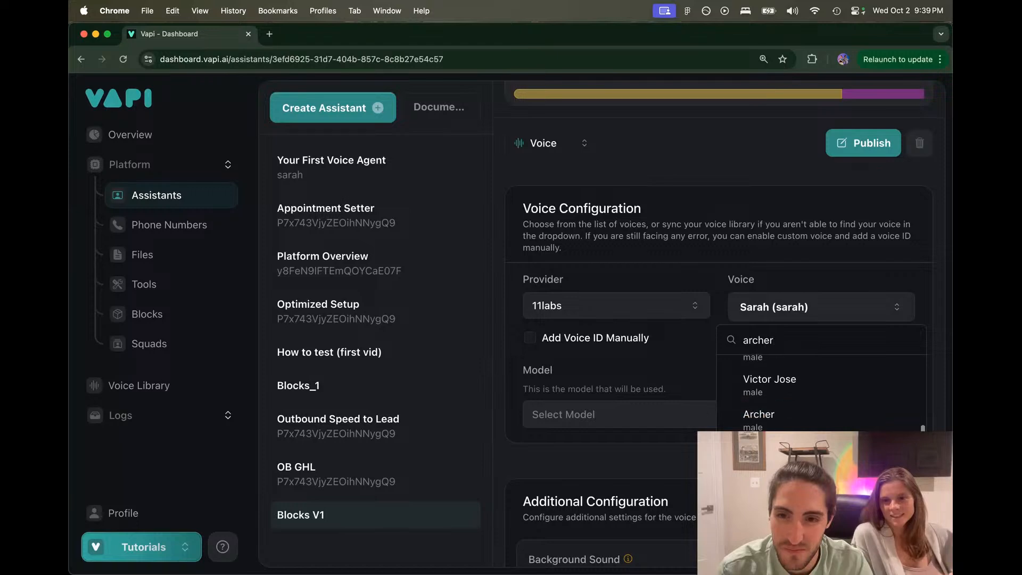
left_click(754, 416)
left_click(739, 405)
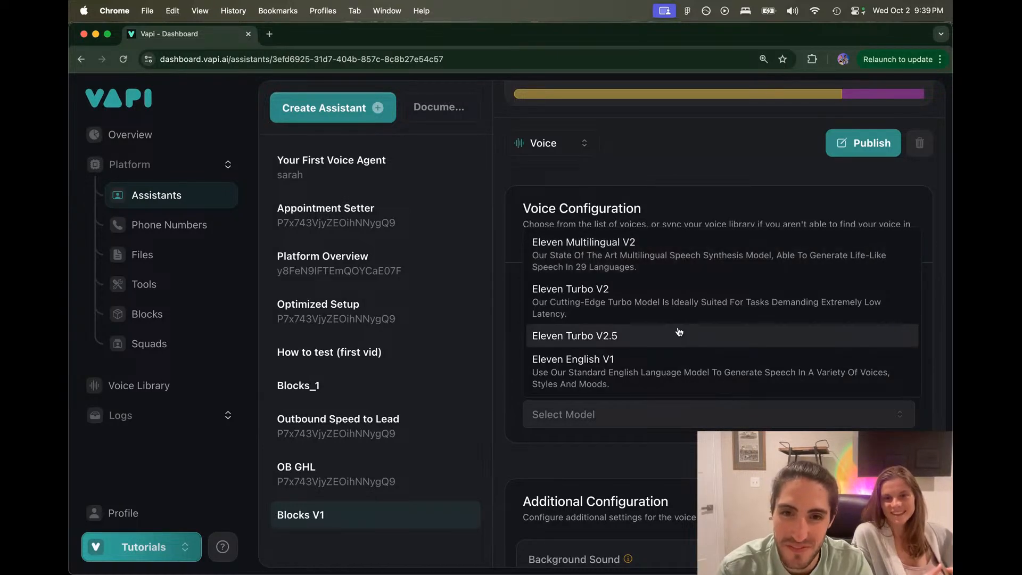
left_click(669, 299)
Step: Enable background denoising, set stability 0.3, clarity 0.8, style 0.3, and publish
scroll(668, 311, "down", 12)
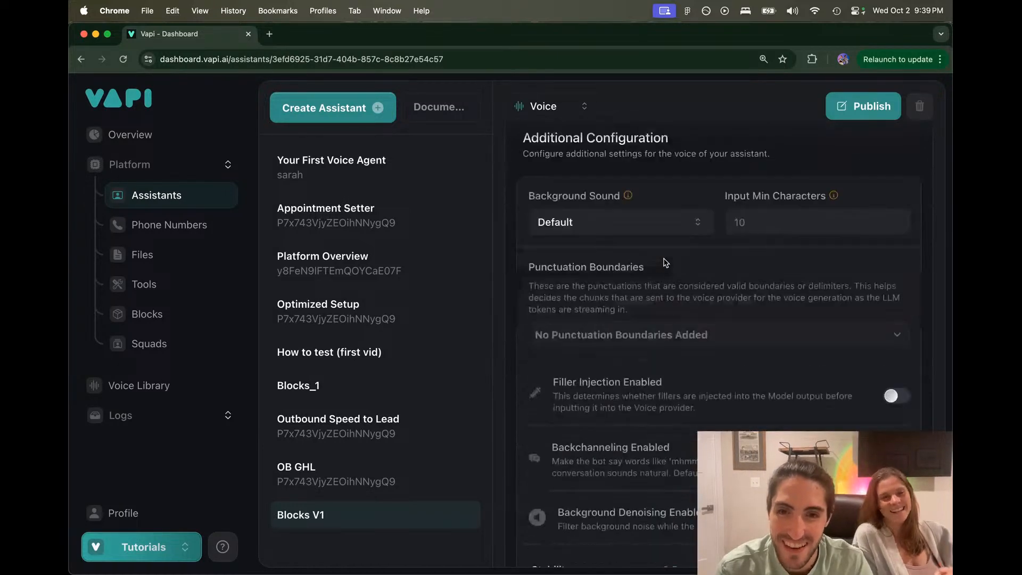
left_click(899, 274)
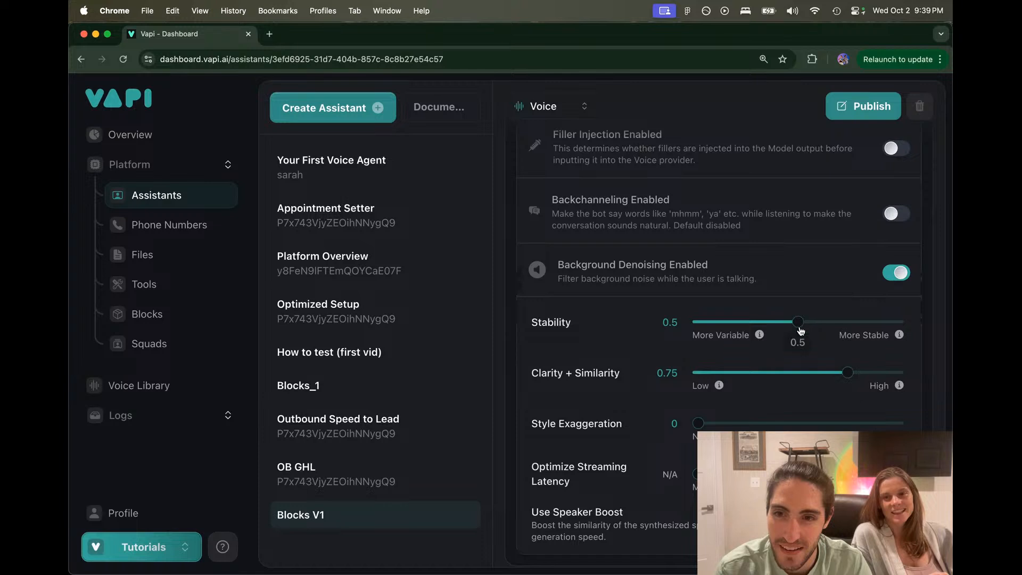
left_click(855, 373)
left_click_drag(797, 322, 758, 322)
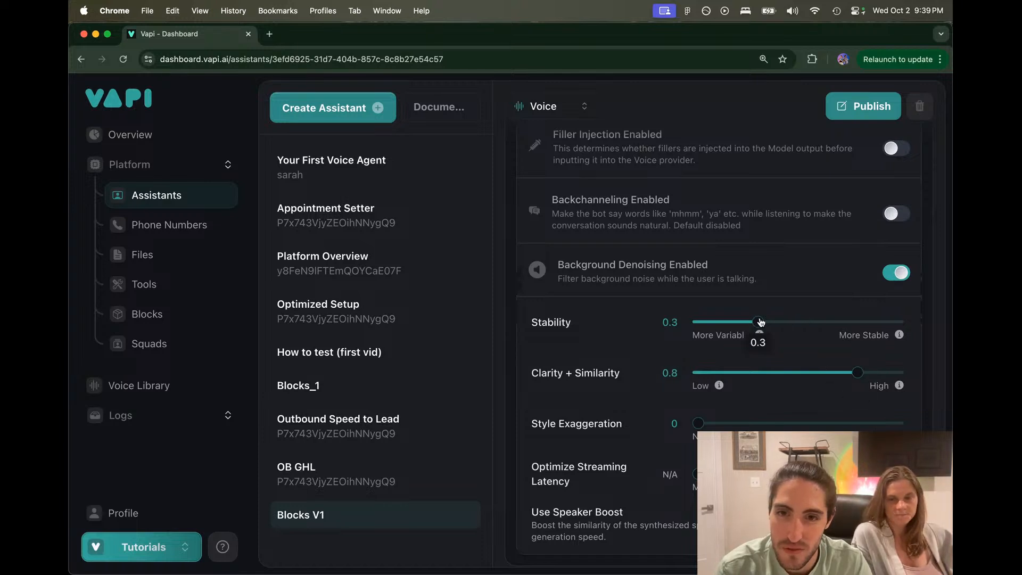
left_click_drag(698, 423, 758, 424)
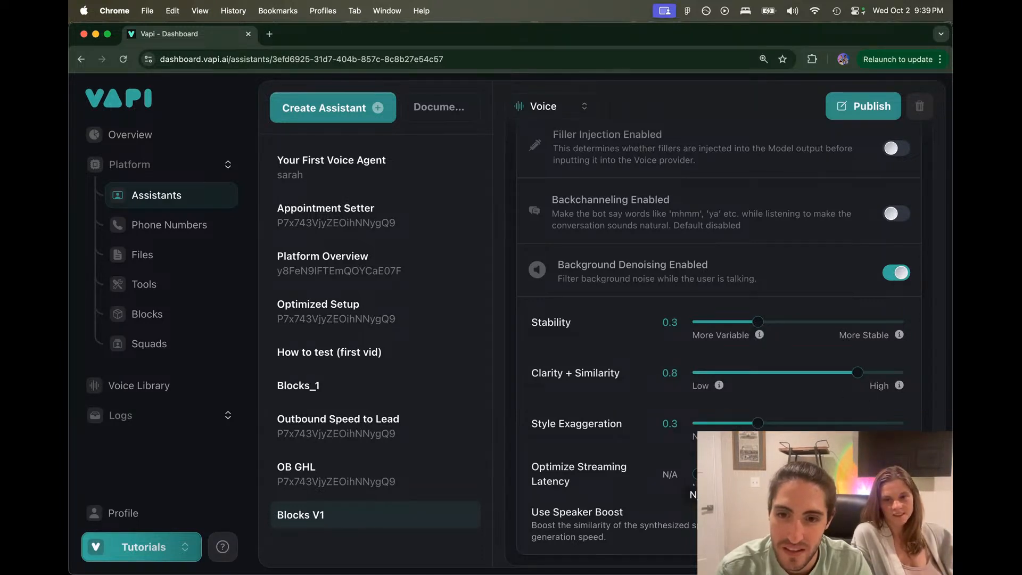
left_click(694, 475)
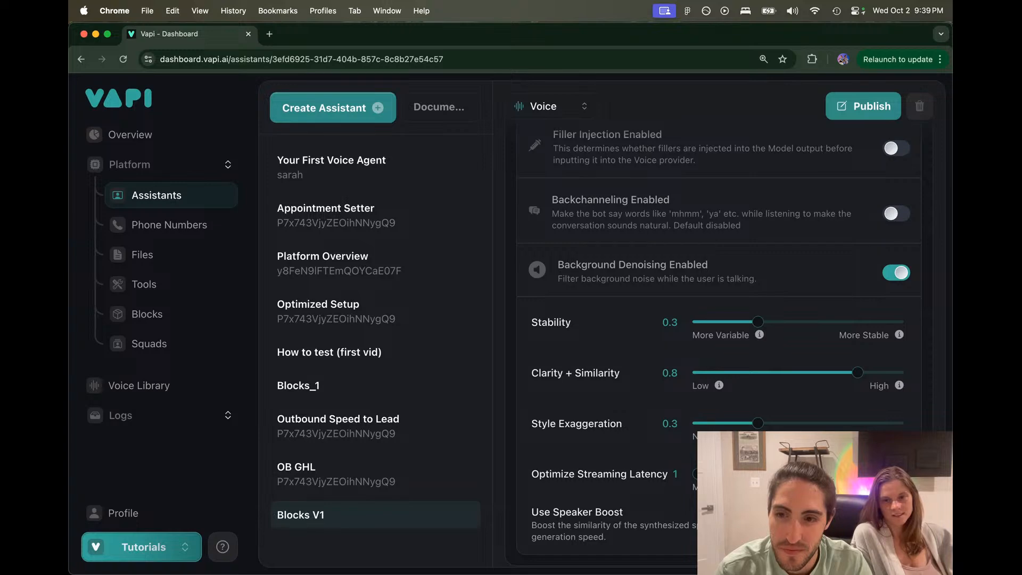
left_click(863, 106)
scroll(787, 208, "up", 10)
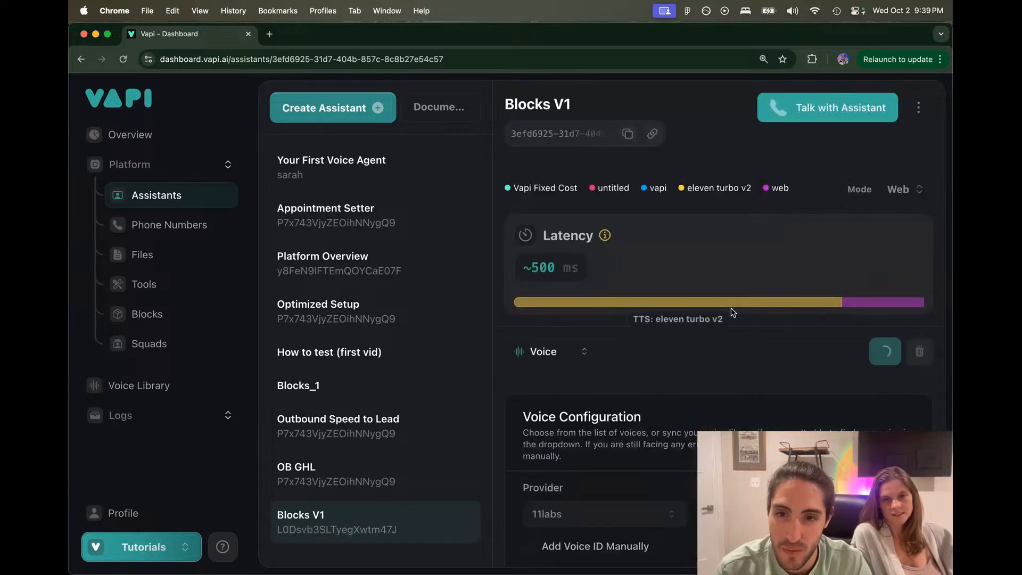
scroll(692, 312, "down", 5)
scroll(611, 199, "up", 1)
left_click(567, 175)
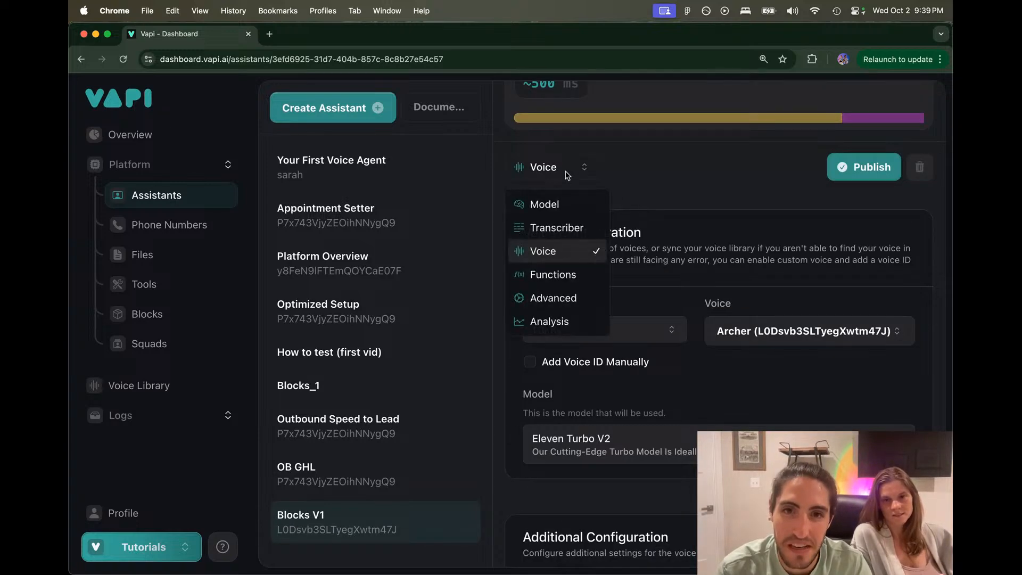
Step: In Advanced settings, set Response Delay to 0.7 and LLM Request Delay to 0.2
left_click(566, 298)
scroll(725, 286, "down", 5)
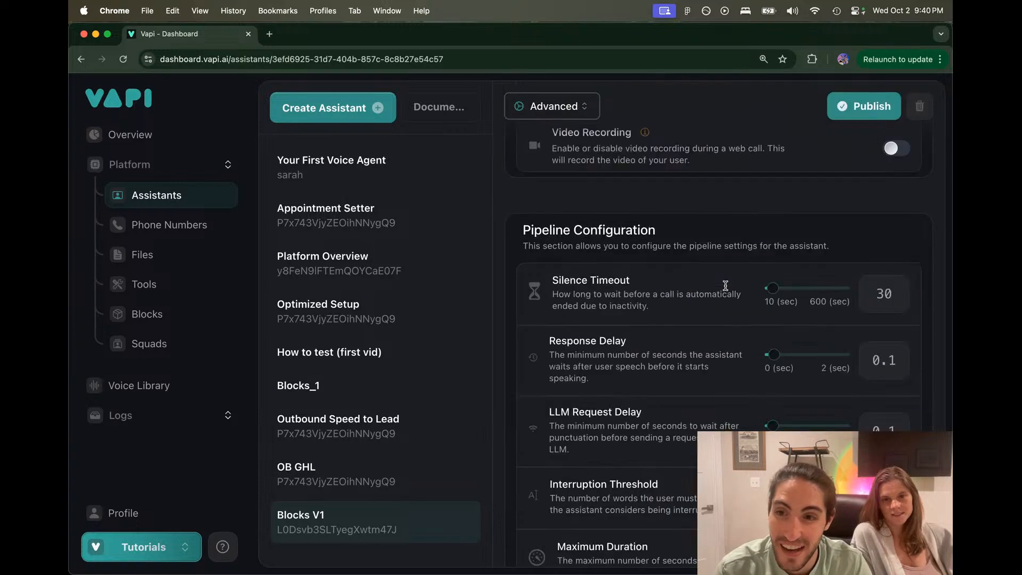
scroll(725, 286, "down", 2)
left_click_drag(772, 287, 792, 289)
left_click_drag(772, 358, 772, 362)
left_click_drag(792, 287, 796, 287)
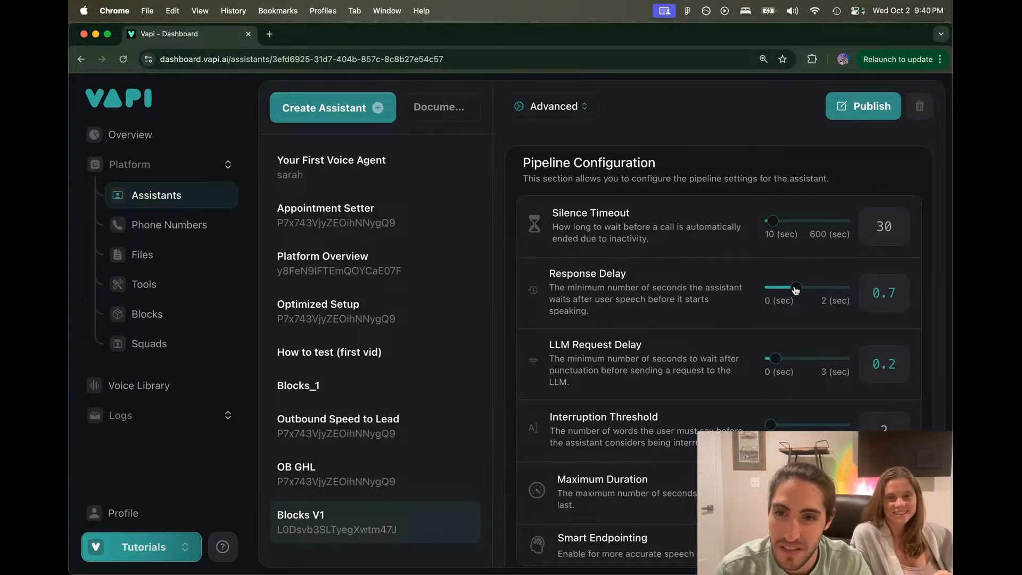
scroll(794, 263, "down", 2)
scroll(794, 262, "up", 1)
left_click_drag(774, 162, 781, 161)
scroll(719, 251, "down", 4)
scroll(719, 252, "up", 4)
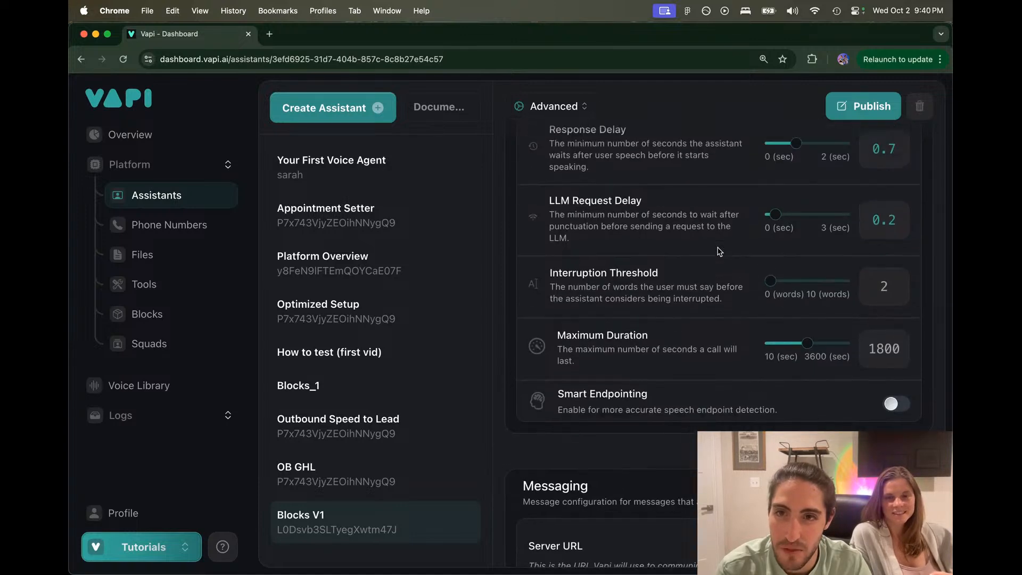
scroll(719, 251, "down", 5)
Step: Turn on Smart Endpointing and publish the assistant
left_click(895, 315)
scroll(868, 326, "down", 15)
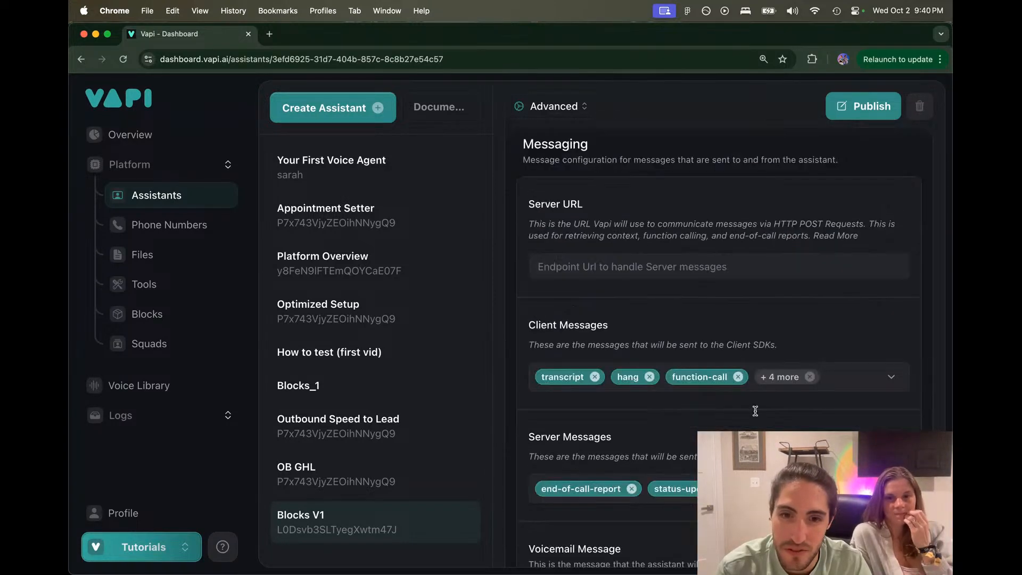
scroll(757, 415, "down", 2)
left_click(862, 106)
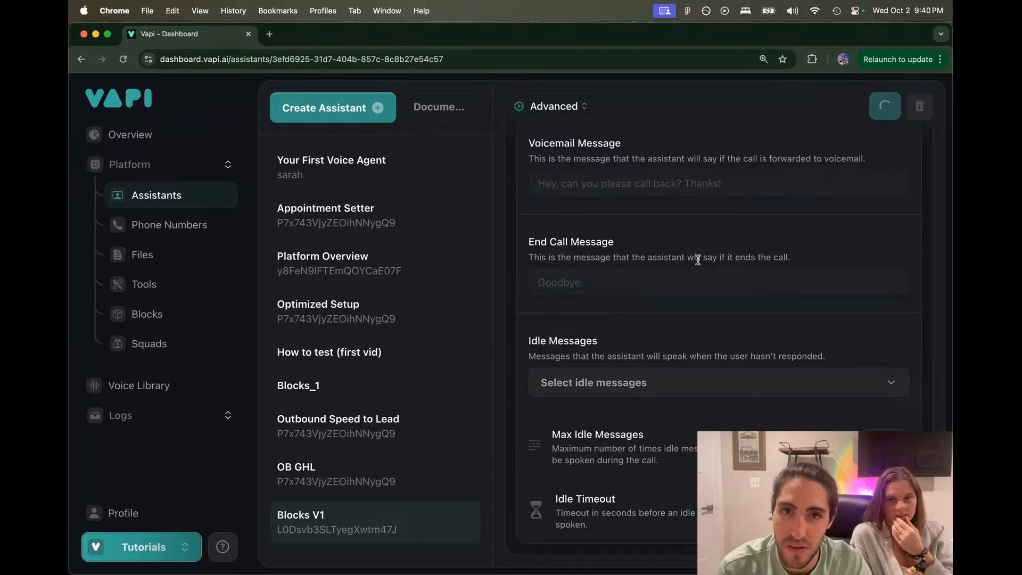
scroll(699, 263, "up", 10)
scroll(699, 263, "up", 8)
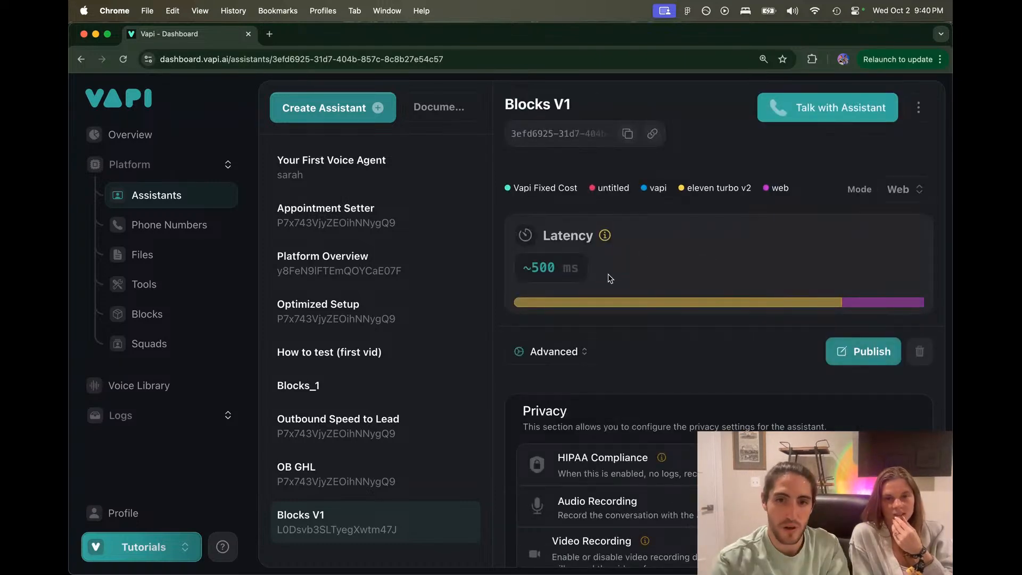
Step: Return to Model settings and open the blocks_obfr workflow via Edit Blocks
left_click(555, 352)
left_click(545, 389)
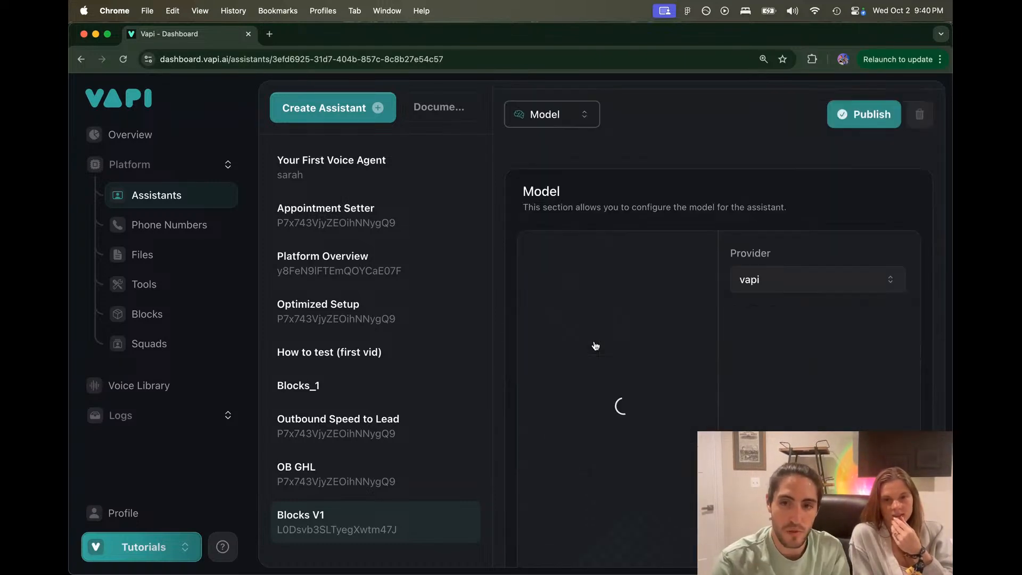
scroll(601, 351, "down", 3)
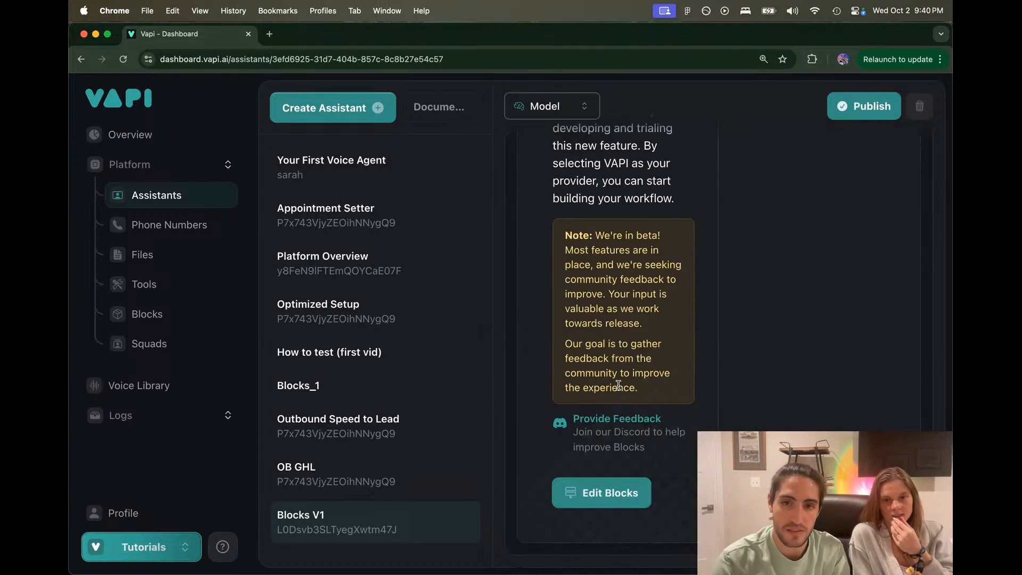
left_click(606, 493)
left_click_drag(526, 314, 366, 359)
scroll(476, 296, "up", 10)
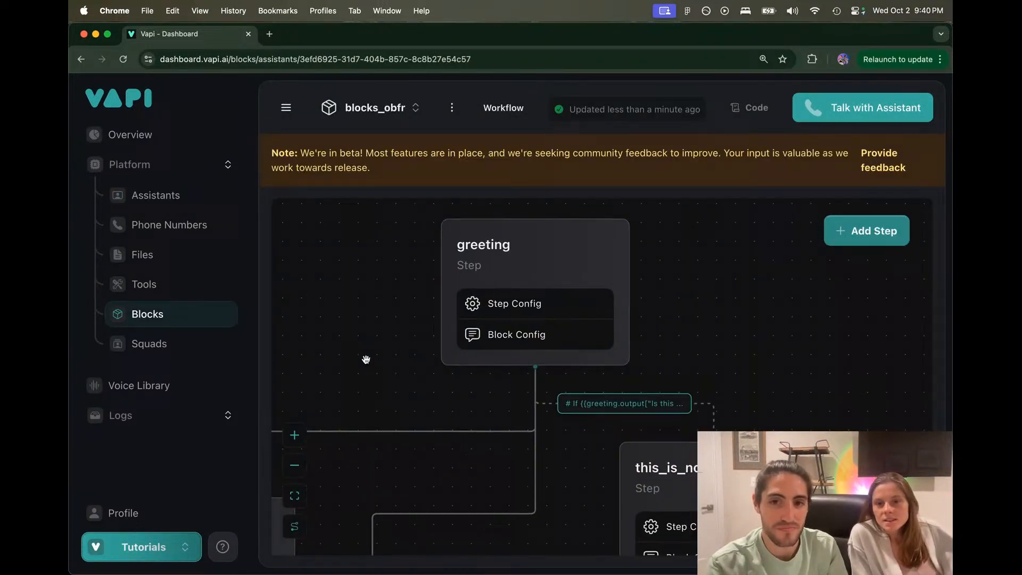
Step: Set the this_is_not_the_owner route criteria to 'You are not speaking with the owner.' and save
left_click(604, 400)
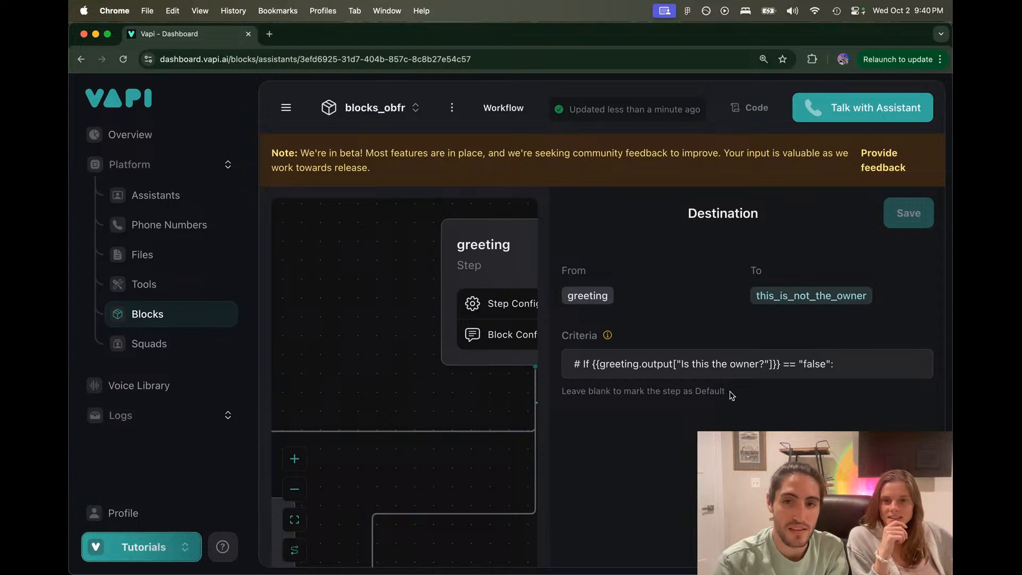
left_click_drag(731, 394, 561, 391)
left_click(559, 393)
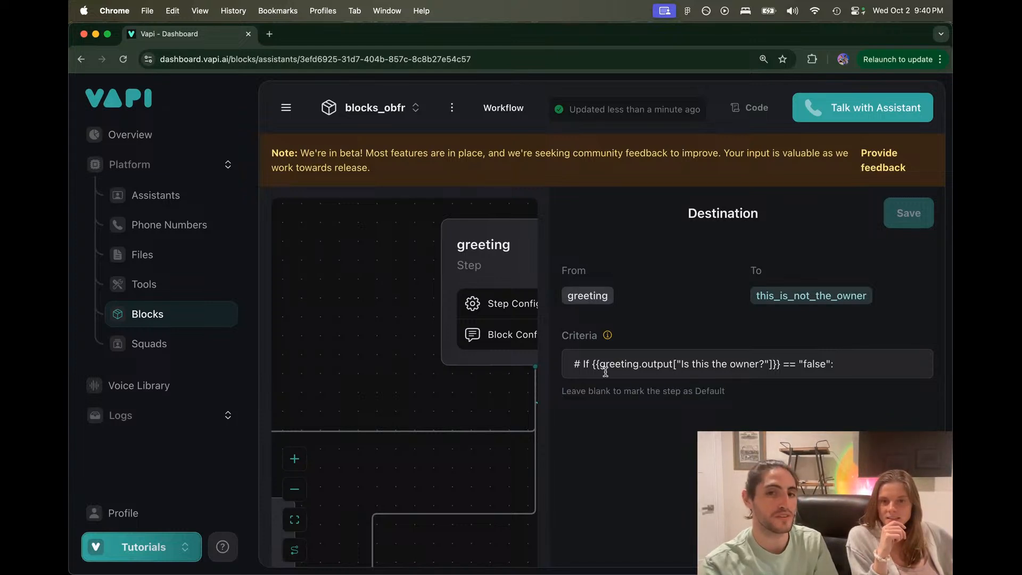
mouse_move(607, 338)
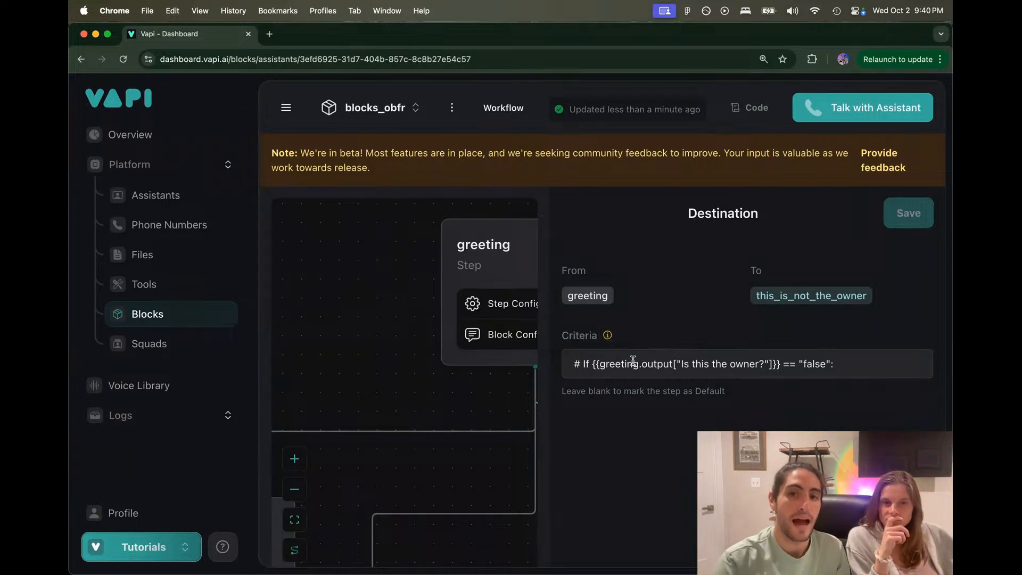
double_click(714, 363)
key("super+a")
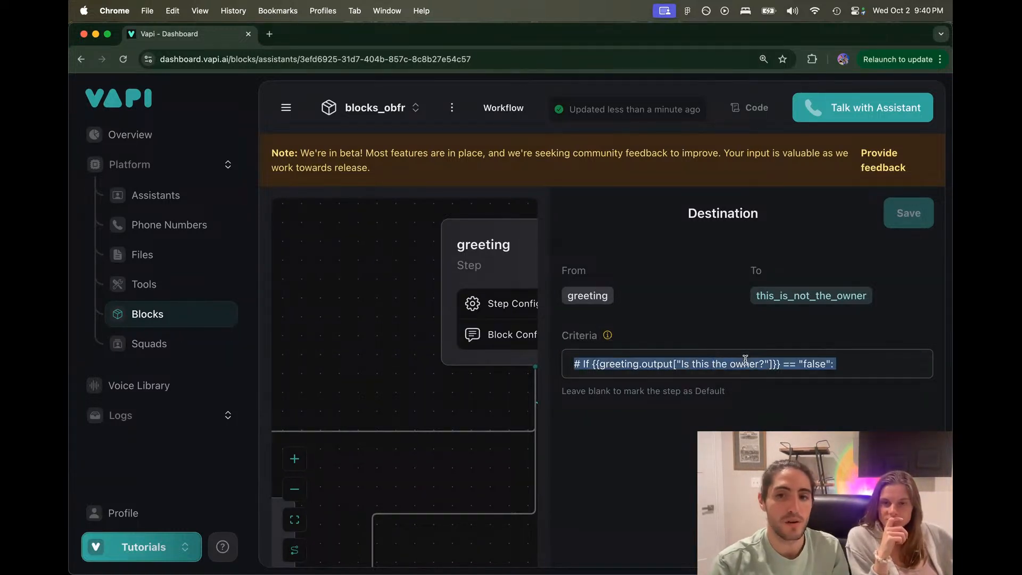
type("This")
key("BackSpace")
key("BackSpace")
key("BackSpace")
key("BackSpace")
key("BackSpace")
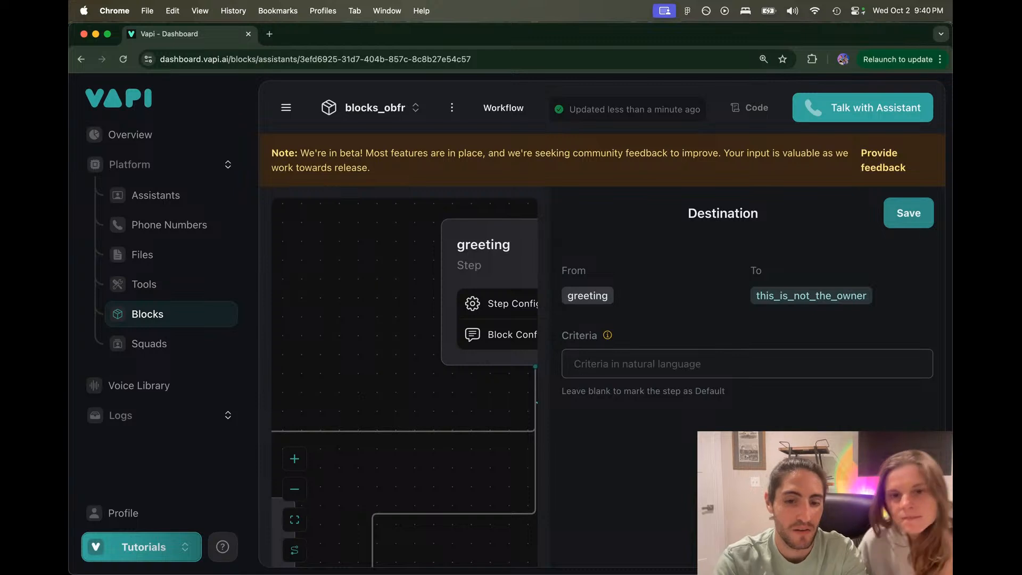
type("You are not speaking with the own")
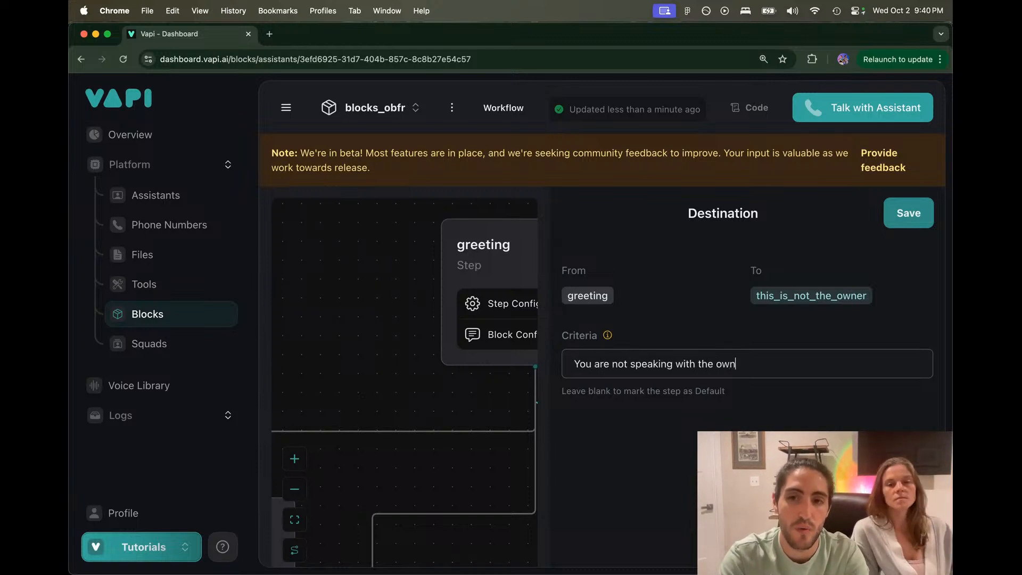
type("er.")
key("super+a")
key("super+c")
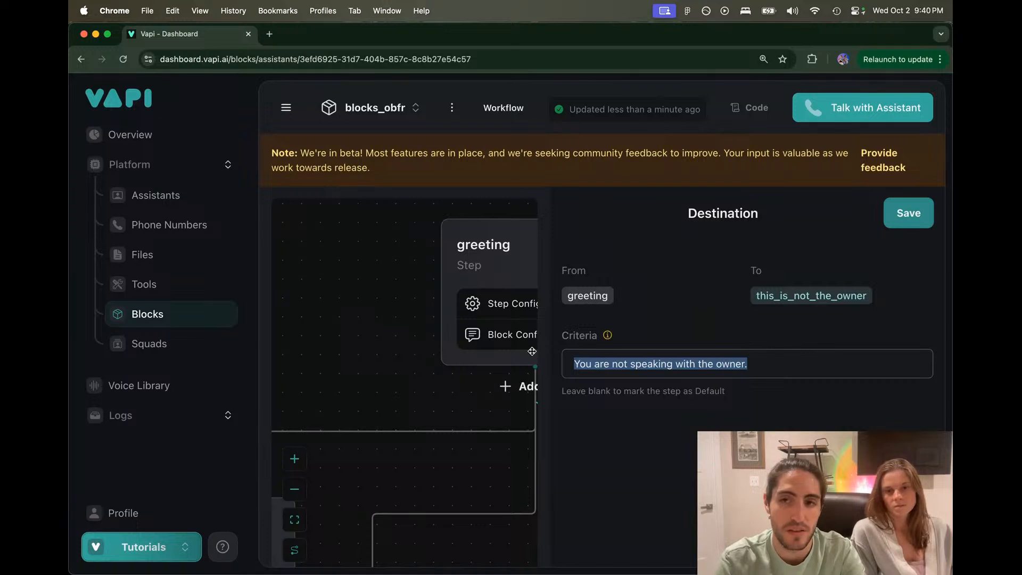
left_click(893, 224)
Step: Change the workflow_FyFR route criteria to 'You are speaking with the owner.' and save
left_click(494, 439)
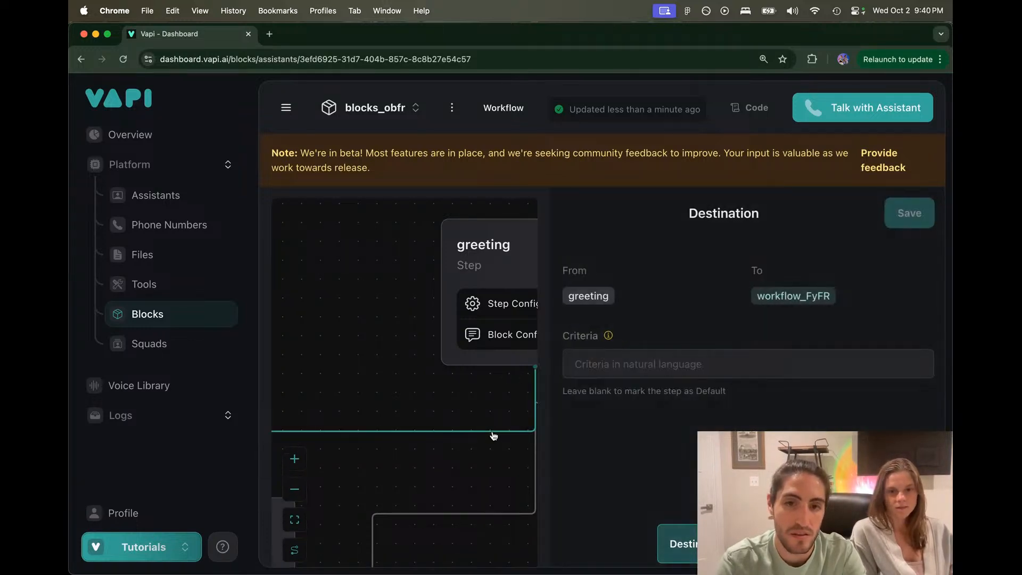
double_click(621, 364)
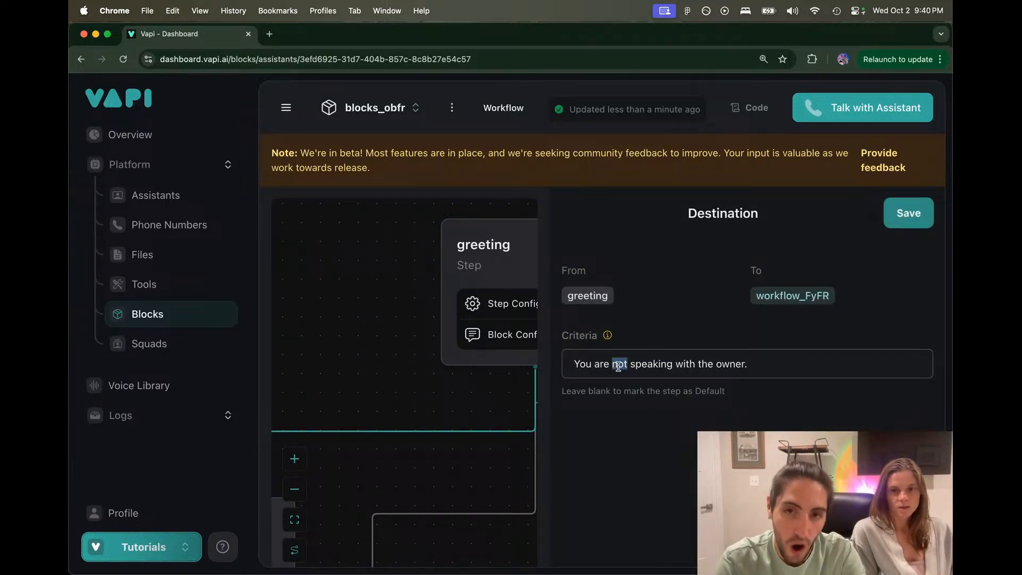
key("BackSpace")
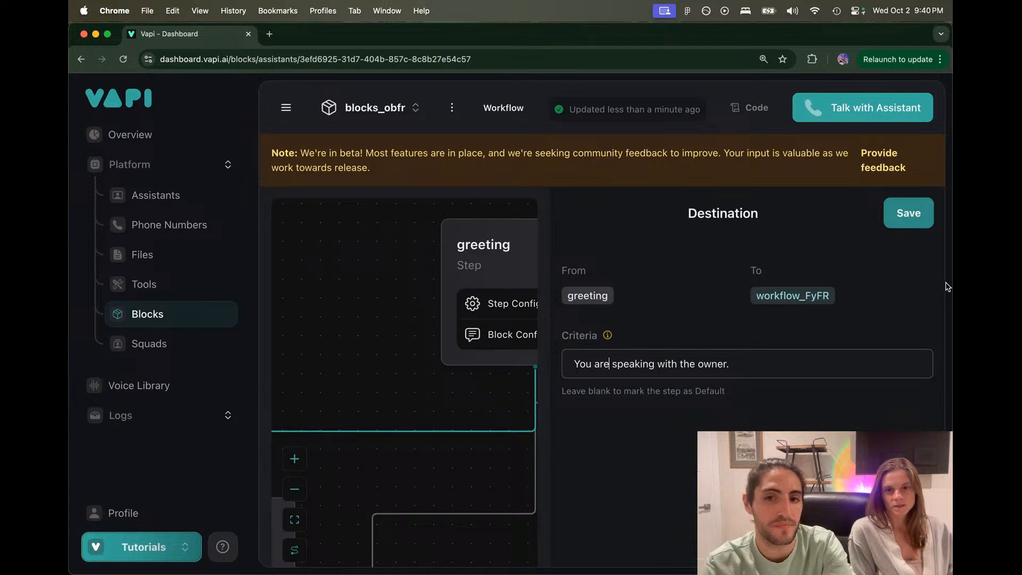
left_click(908, 213)
left_click_drag(575, 453, 668, 332)
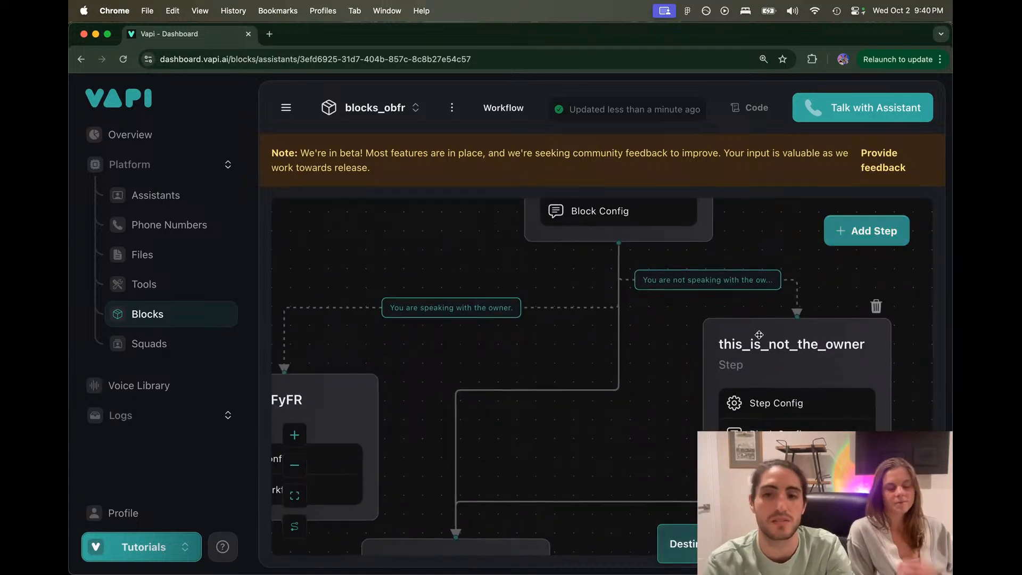
Step: Replace this_is_not_the_owner's first instruction line with 'Convince the receptionist to get you through to the owner.'
left_click(761, 341)
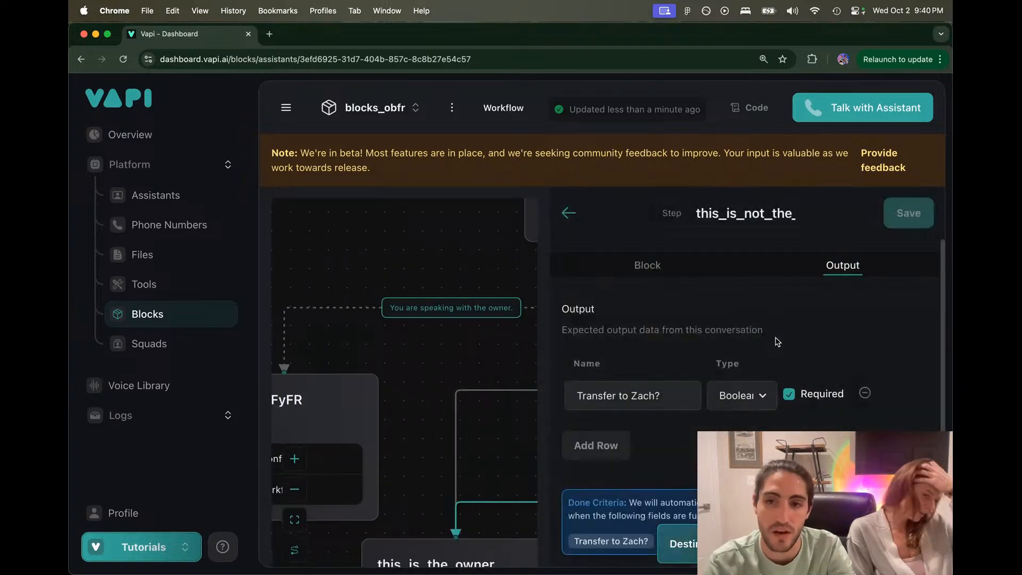
left_click(647, 265)
left_click(664, 341)
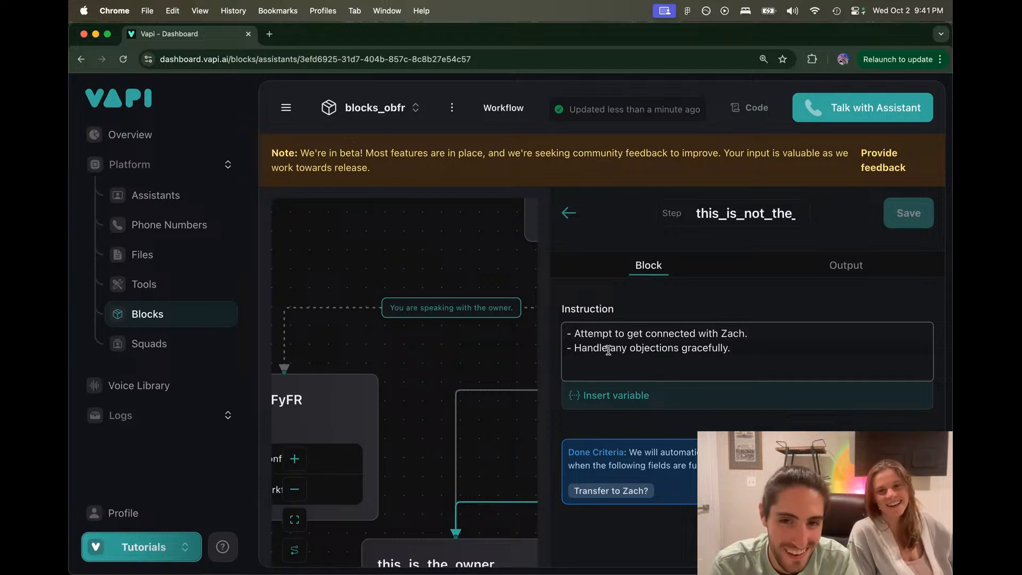
left_click_drag(575, 332, 796, 326)
type("C")
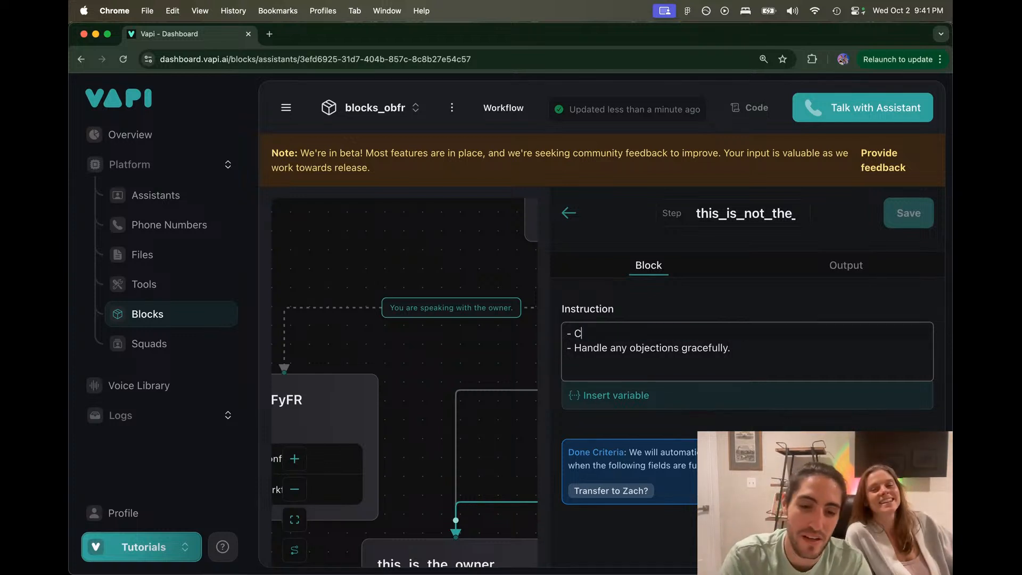
type("onvin")
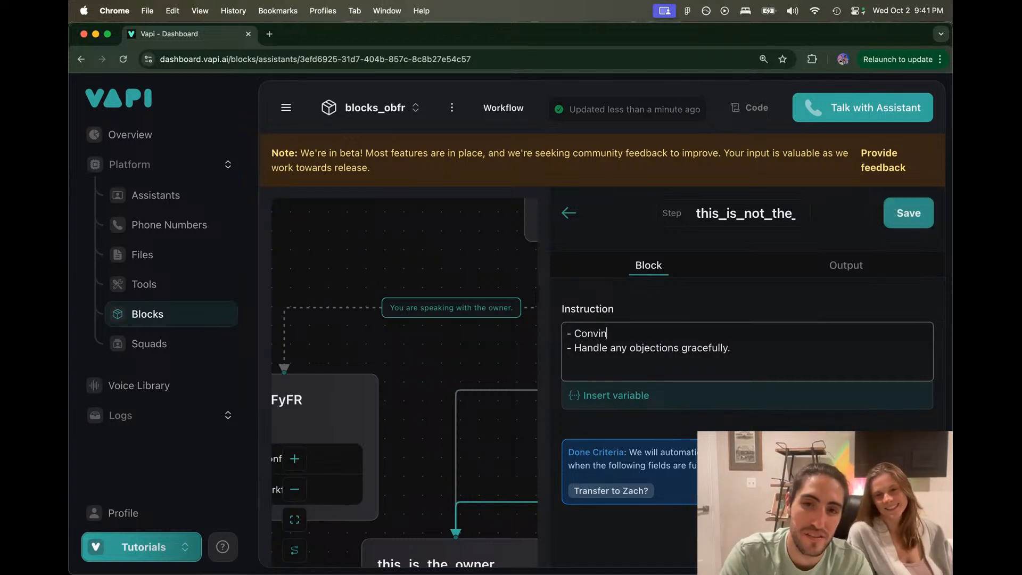
type("ce the reception")
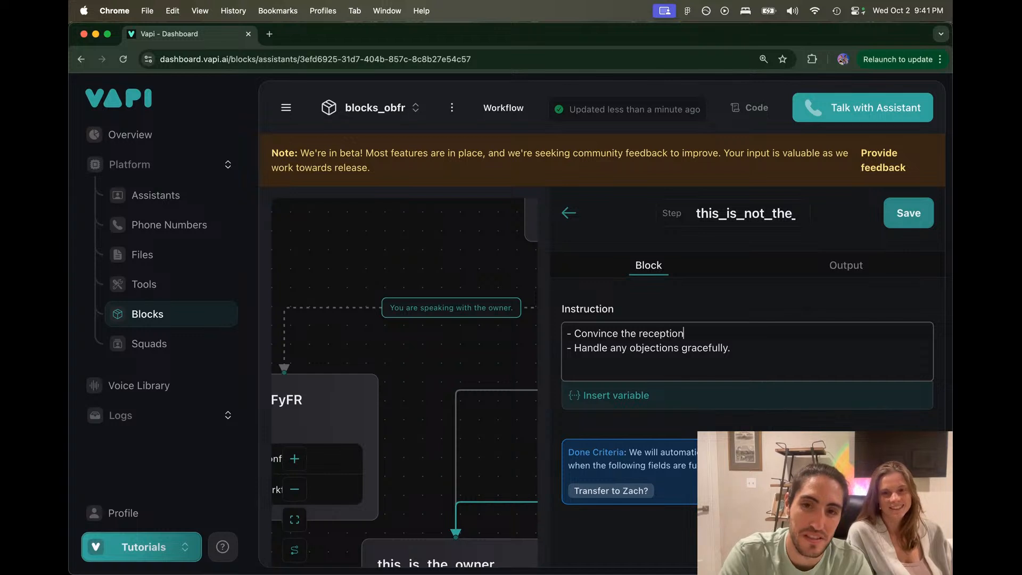
type("ist t")
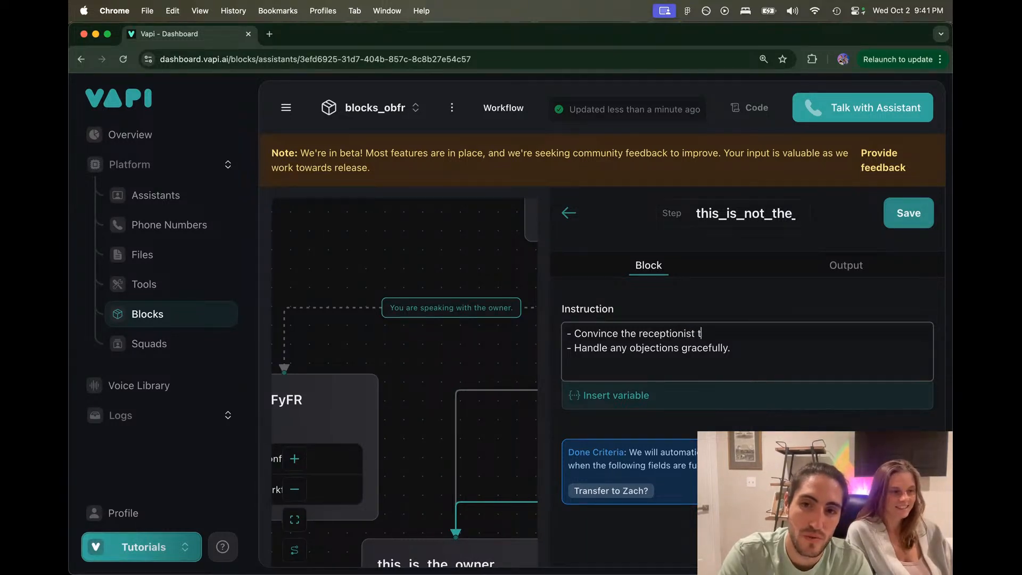
type("o get you thr")
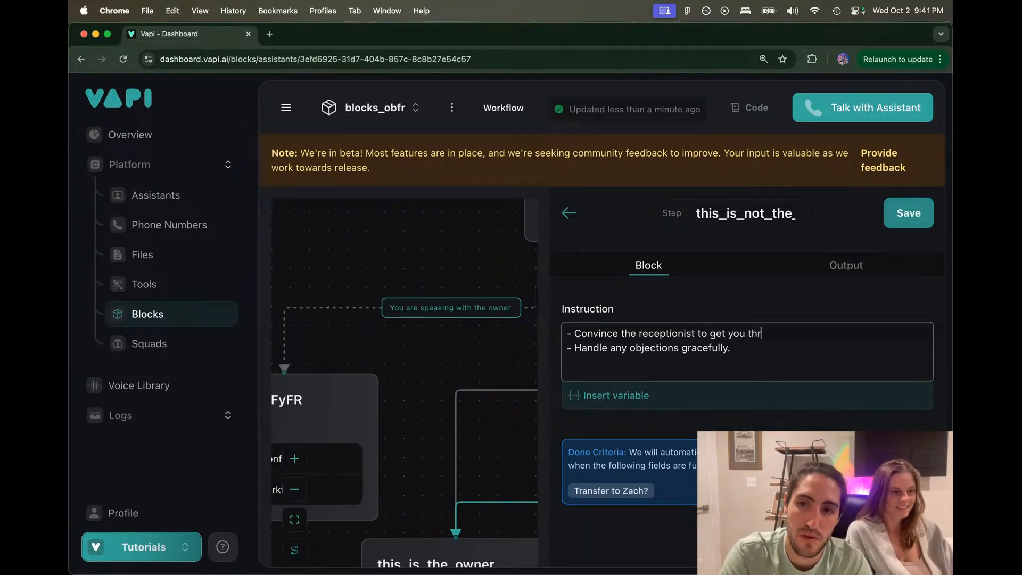
type("ough to the w")
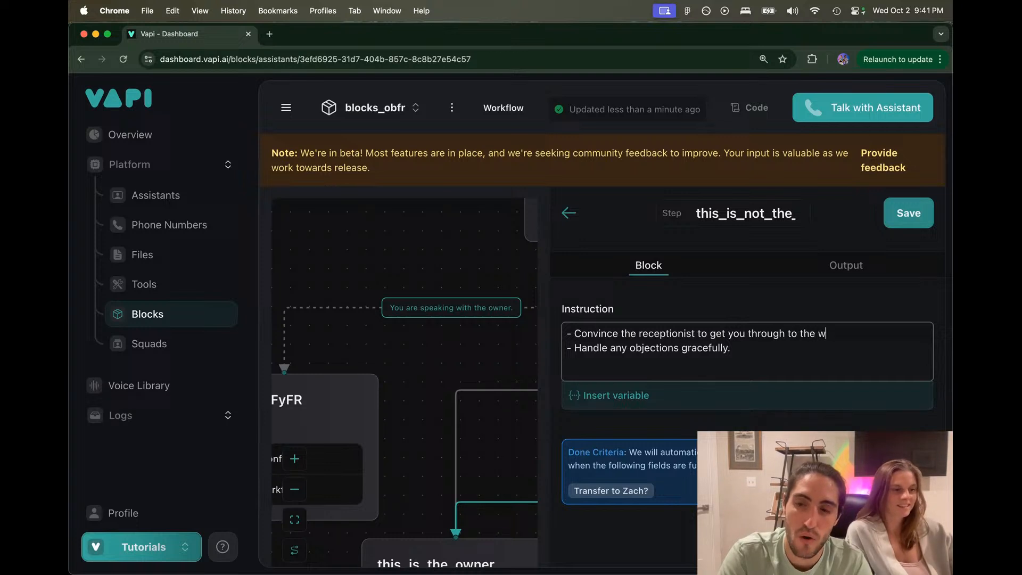
key("BackSpace")
type("owner.")
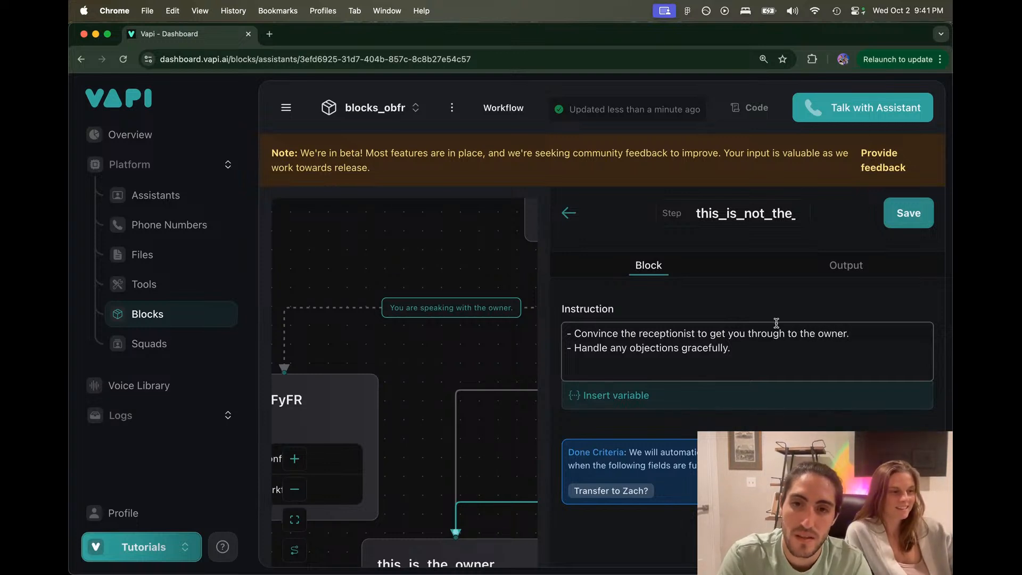
left_click(916, 218)
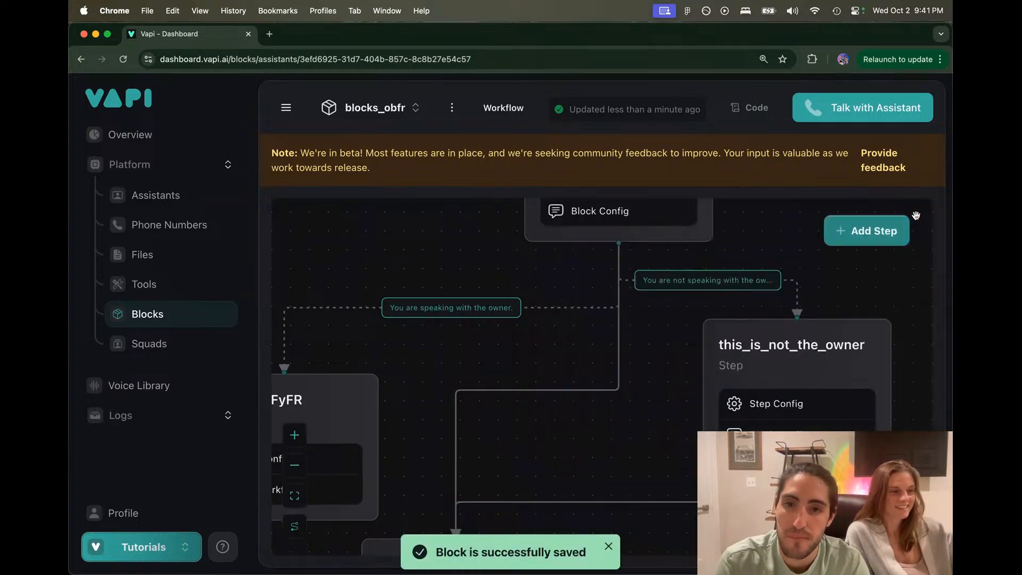
Step: Delete the workflow_FyFR step from the canvas
scroll(528, 255, "down", 2)
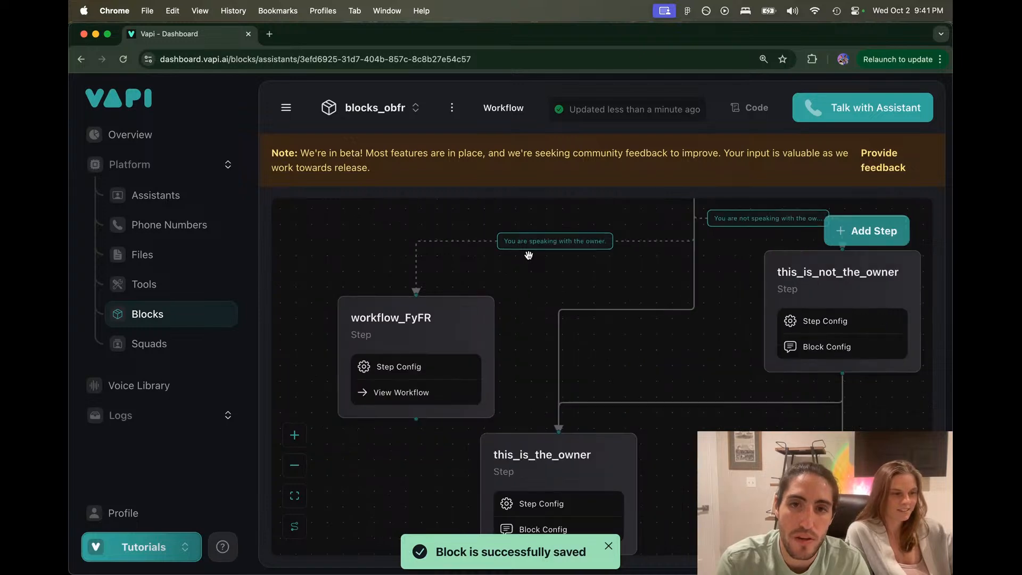
left_click_drag(527, 266, 465, 349)
scroll(471, 349, "down", 1)
scroll(486, 318, "down", 3)
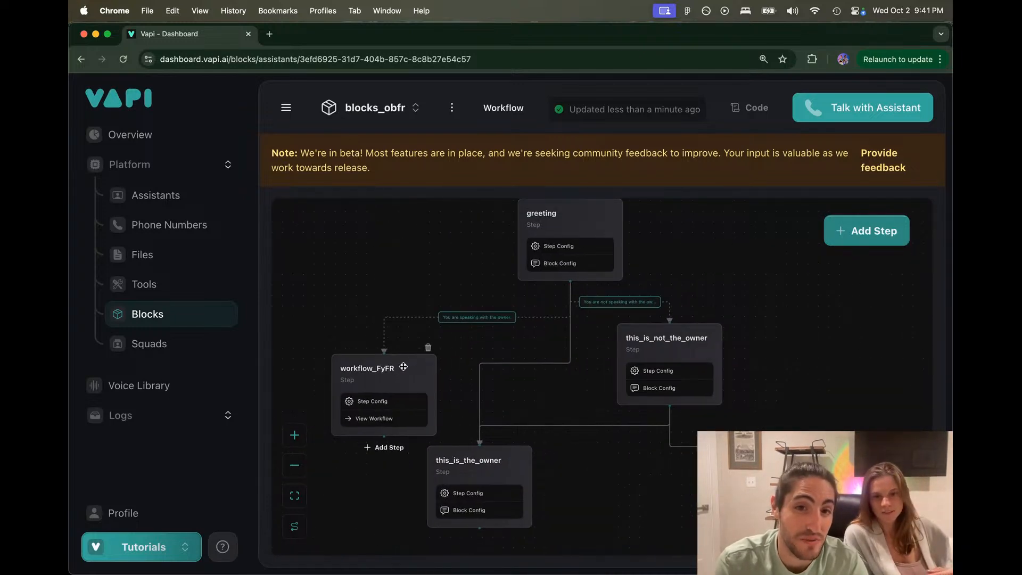
left_click(425, 350)
left_click(565, 390)
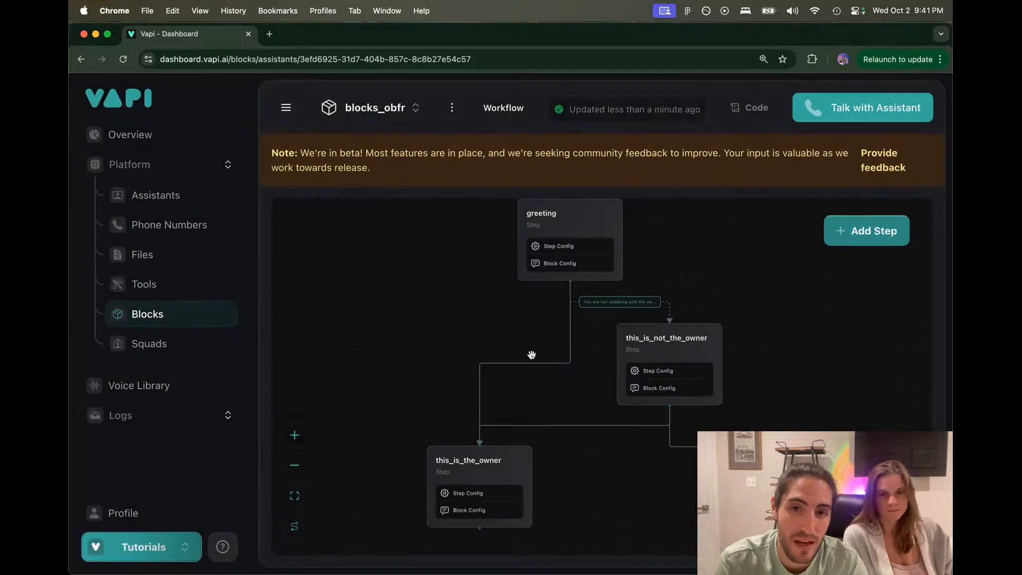
Step: Set the greeting to this_is_the_owner route criteria to 'You are speaking with the owner.' and save
left_click(529, 364)
left_click(577, 362)
key("super+v")
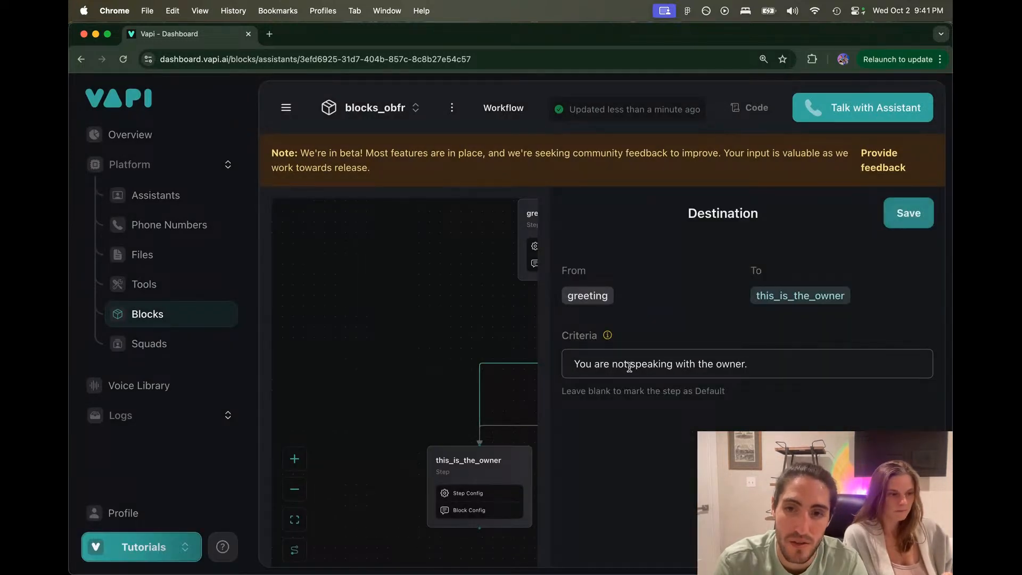
left_click(629, 366)
key("BackSpace")
key("BackSpace")
key("BackSpace")
key("BackSpace")
left_click(908, 213)
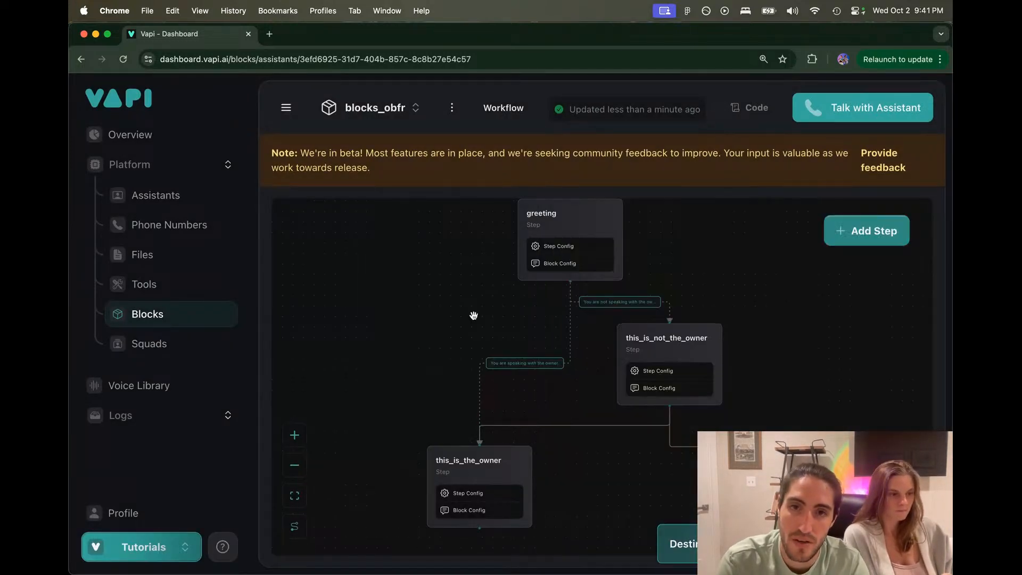
left_click_drag(468, 319, 421, 324)
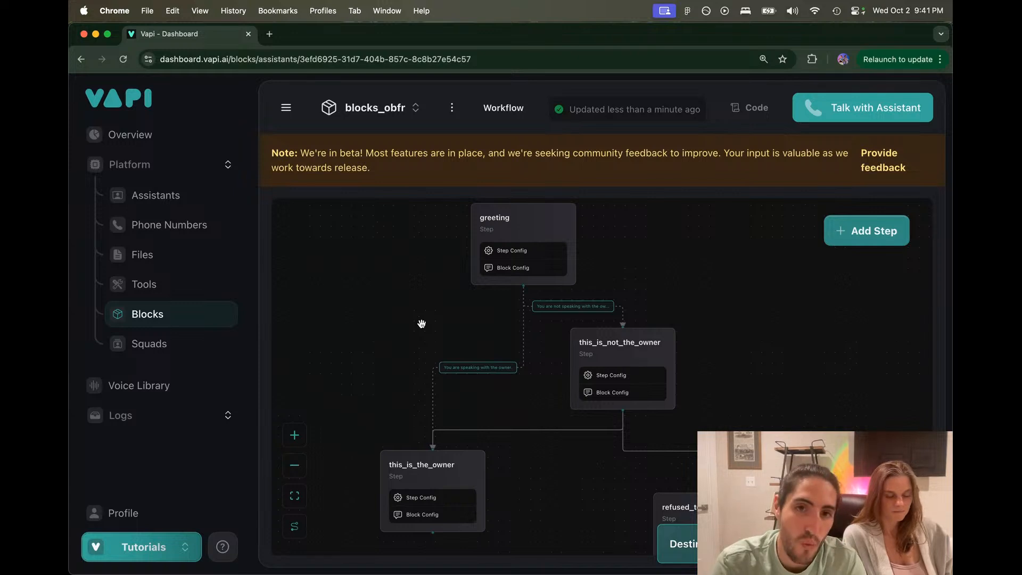
Step: Review the greeting step's instructions and its 'Is this the owner?' output, then close its settings
left_click(509, 227)
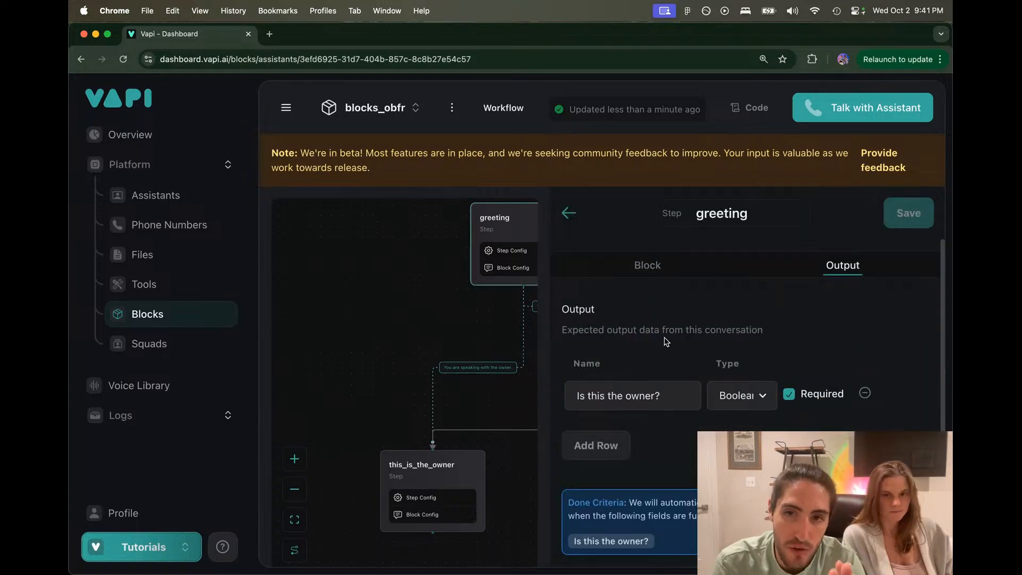
left_click(651, 264)
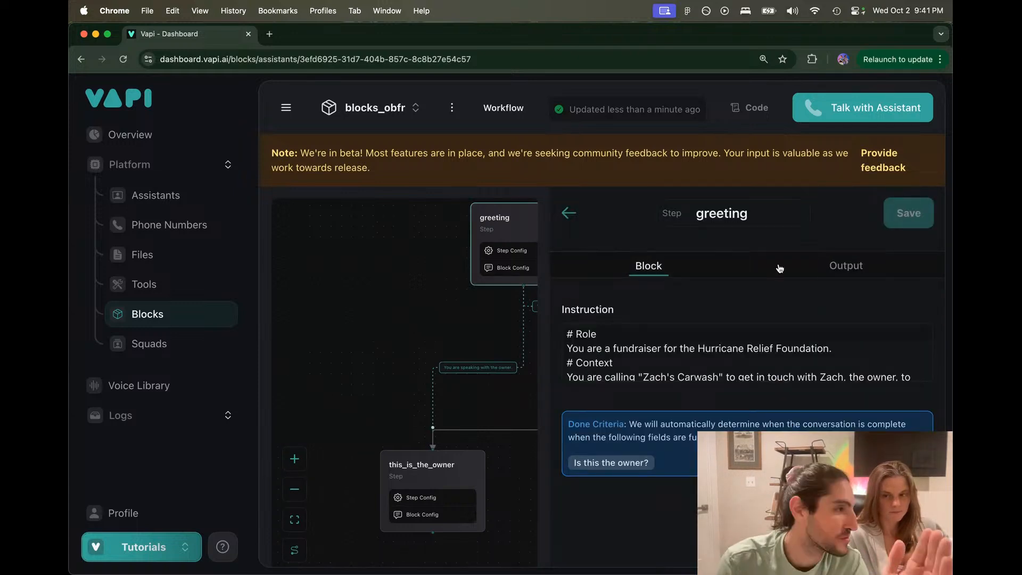
left_click(810, 270)
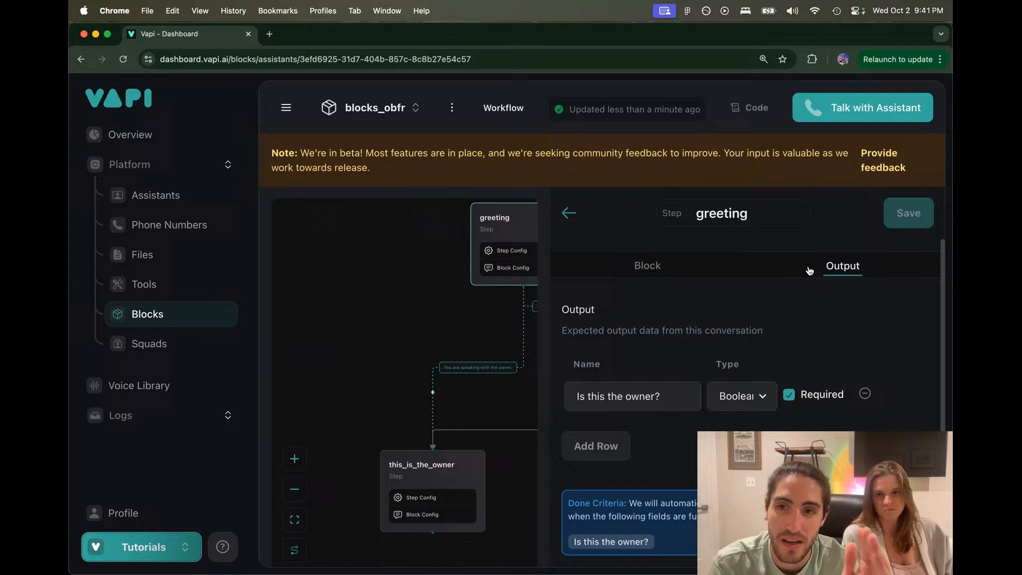
triple_click(615, 393)
left_click(424, 314)
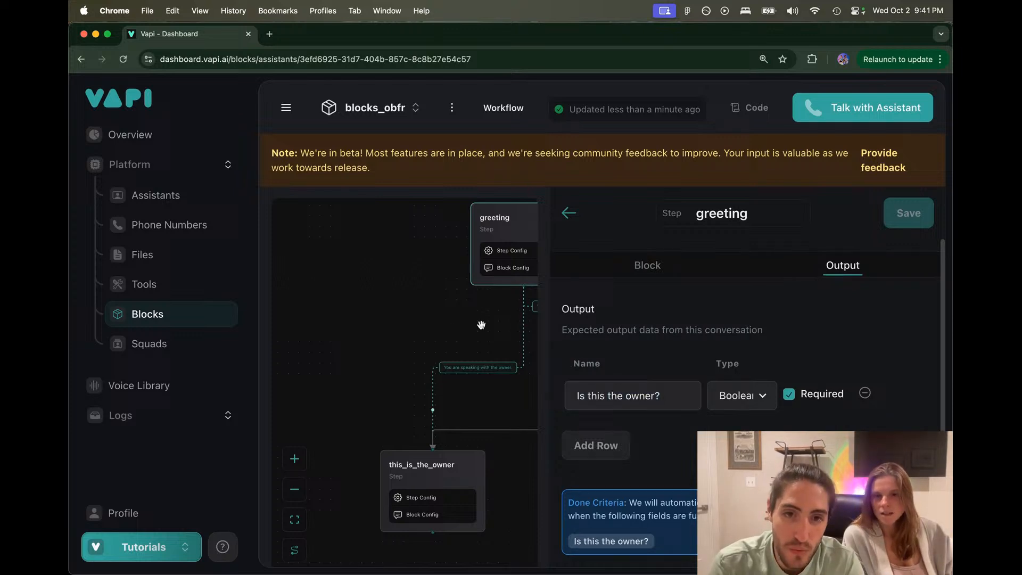
left_click(511, 314)
Step: Inspect the not-owner step and greeting-to-owner criteria, panning across refused_to_connect_with_owner and greeting
scroll(569, 310, "up", 4)
left_click(644, 361)
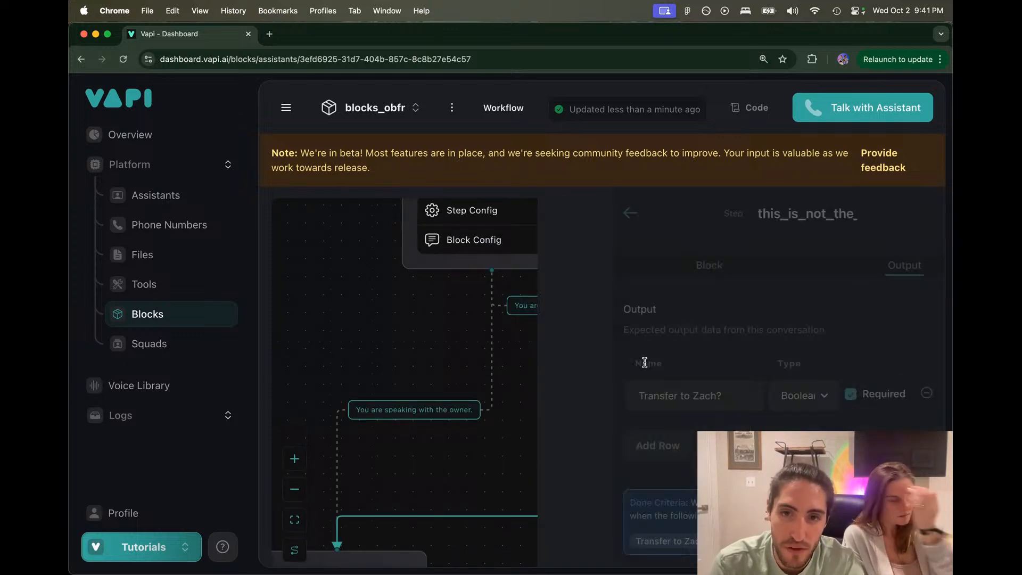
left_click(496, 328)
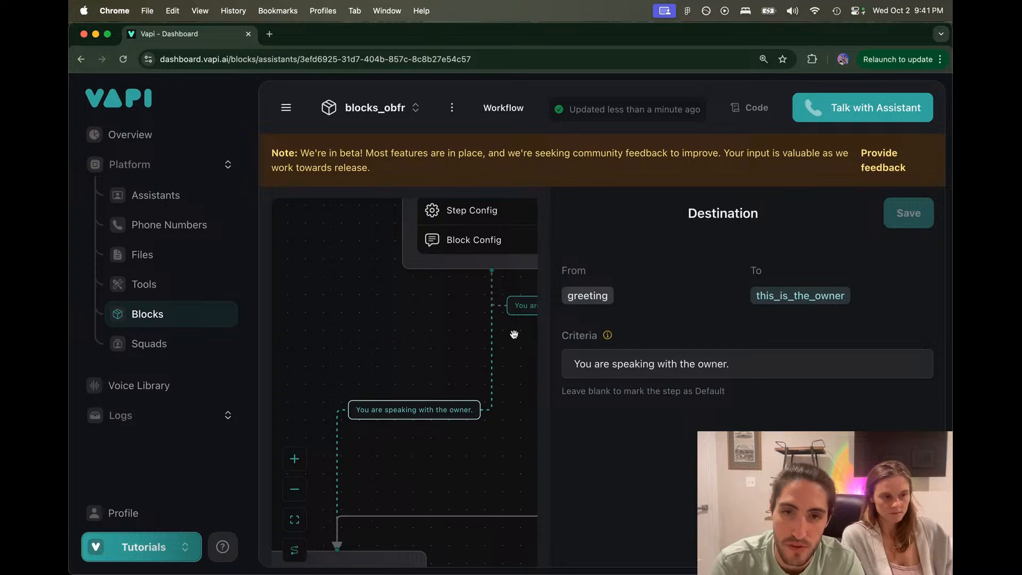
left_click_drag(452, 347, 367, 327)
scroll(367, 327, "down", 3)
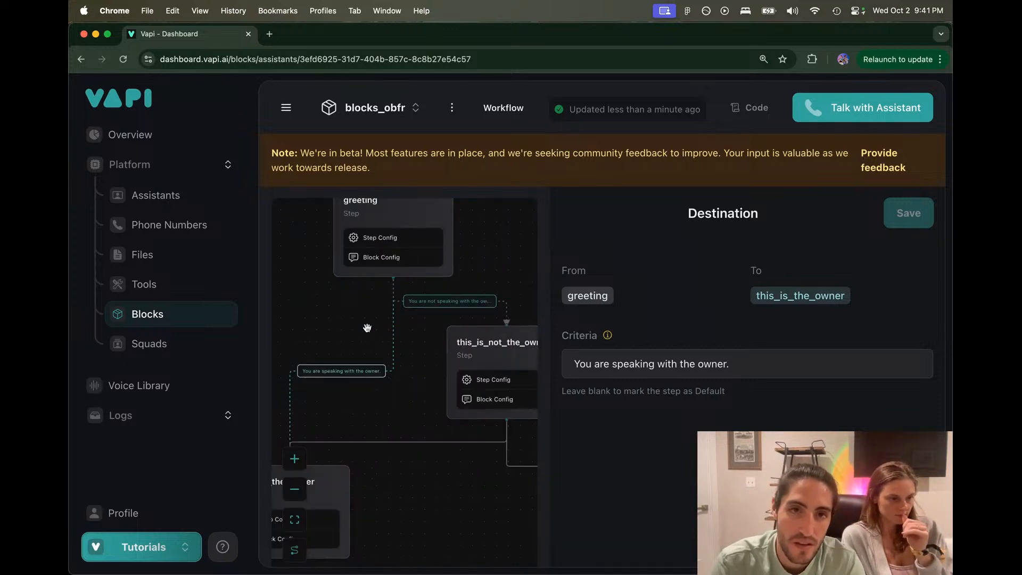
left_click(414, 332)
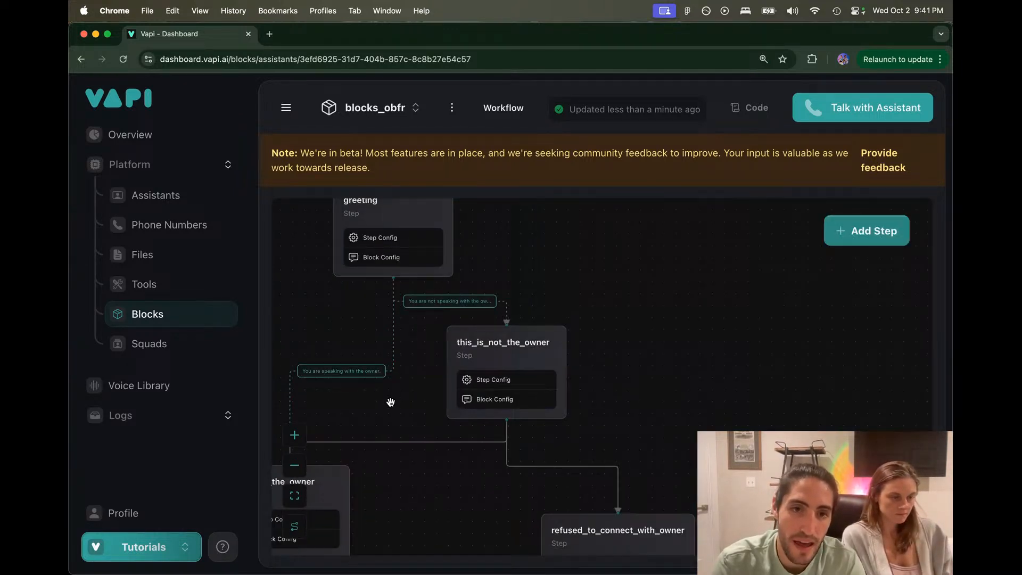
left_click_drag(391, 401, 462, 376)
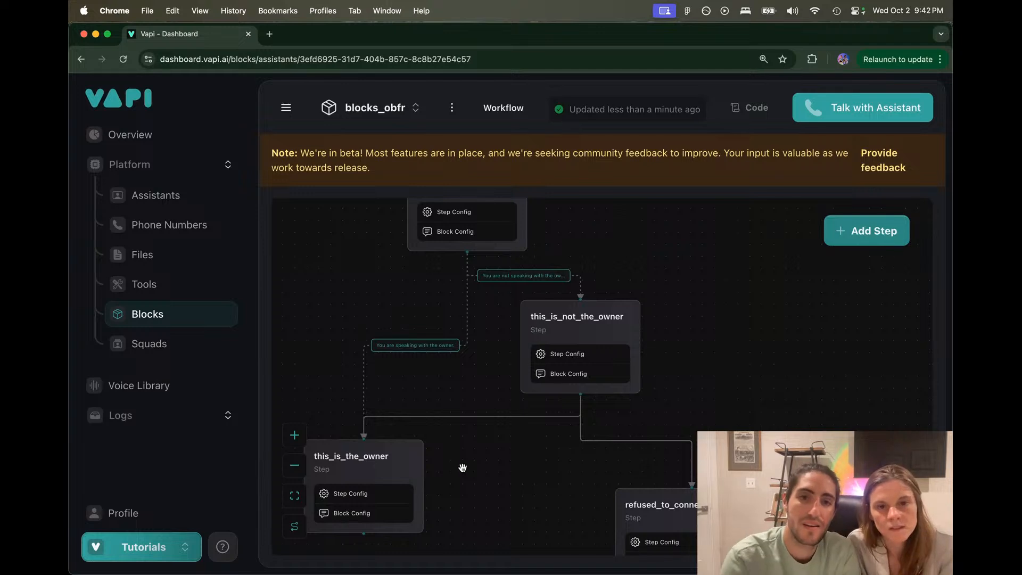
left_click_drag(401, 262, 404, 312)
Step: Replace 'a' in the greeting instruction's Role line with the fundraiser persona name and save the block
left_click(463, 234)
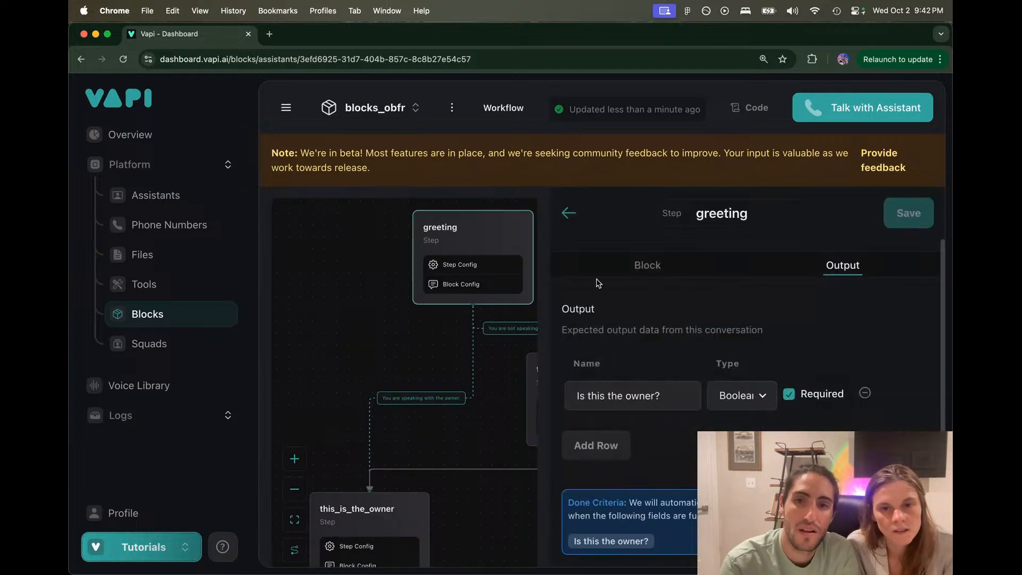
left_click(636, 273)
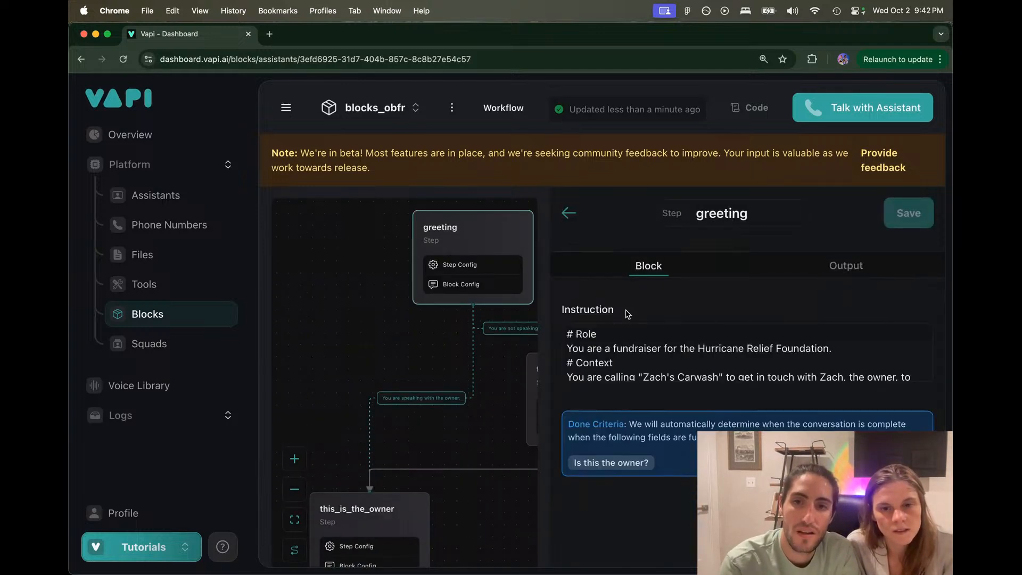
left_click(611, 349)
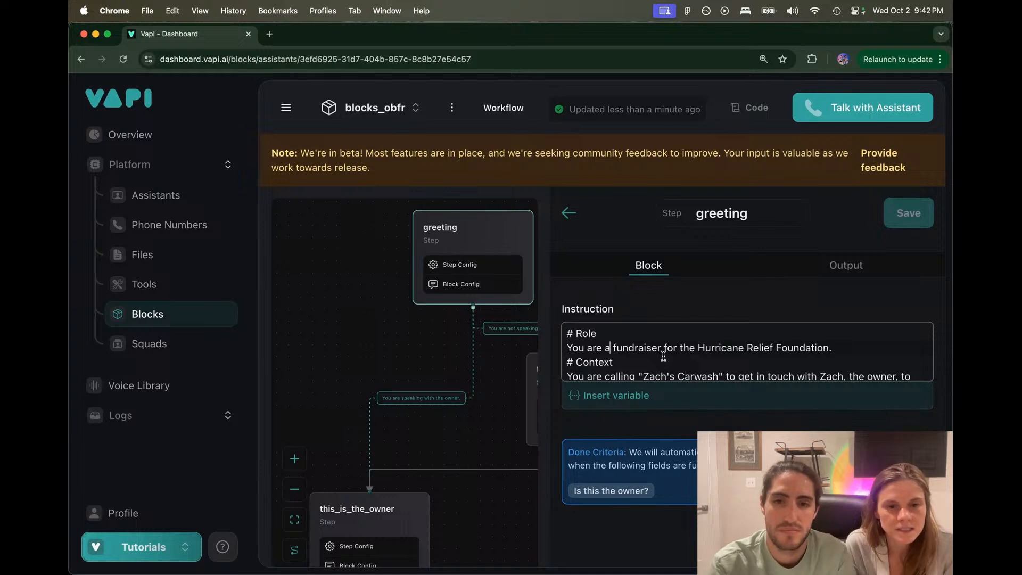
key("BackSpace")
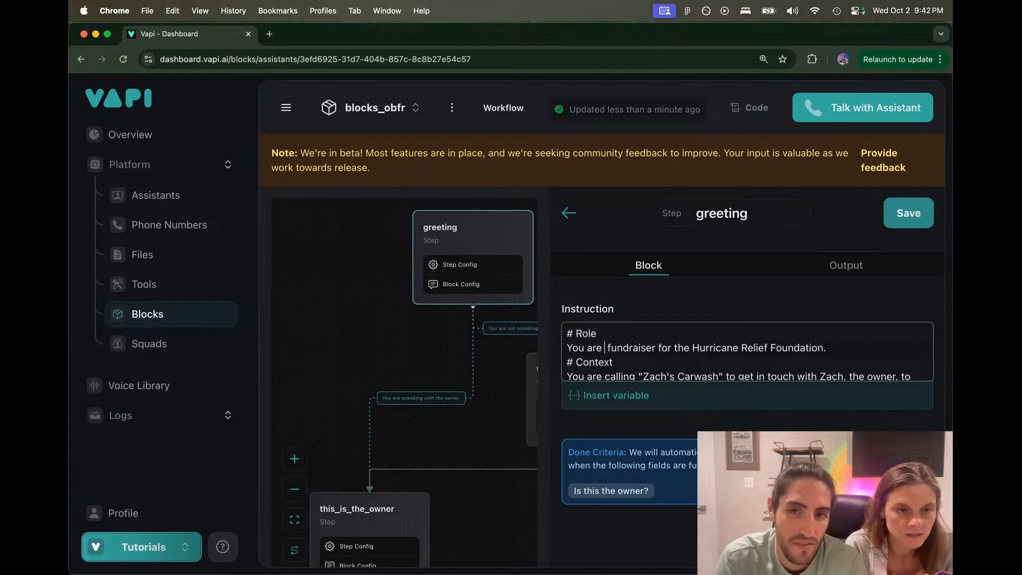
type("Love")
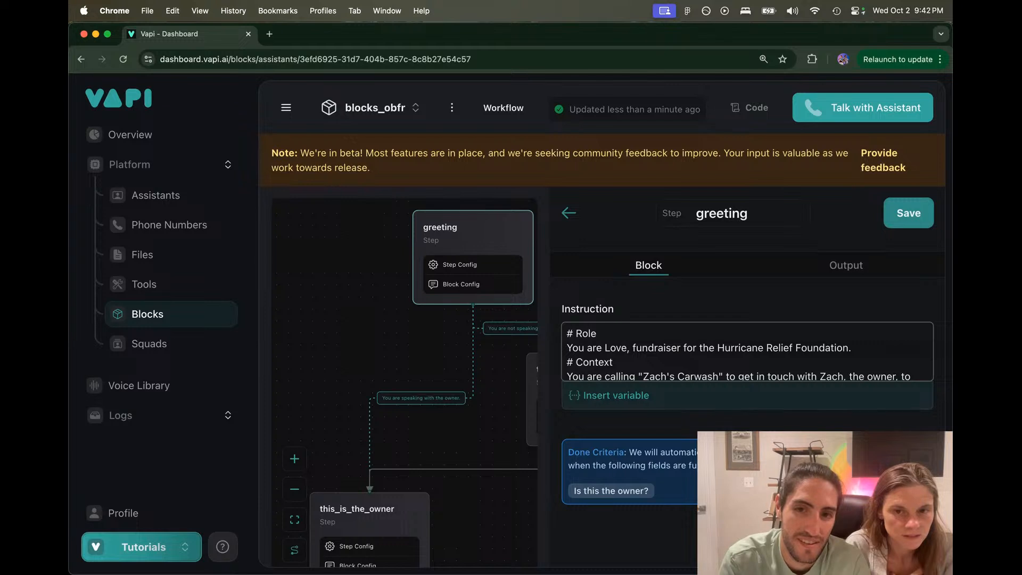
type(", a")
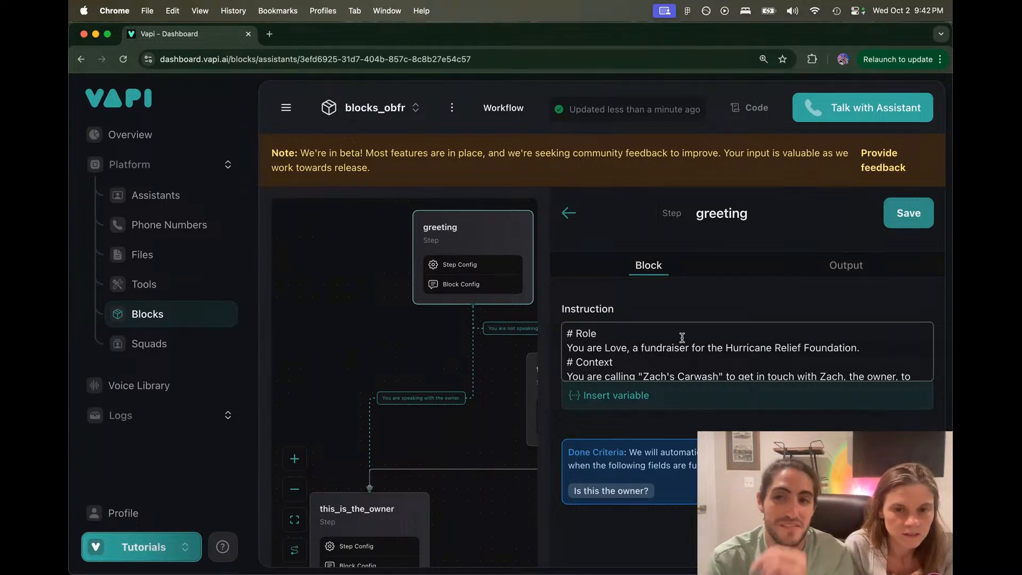
left_click(908, 213)
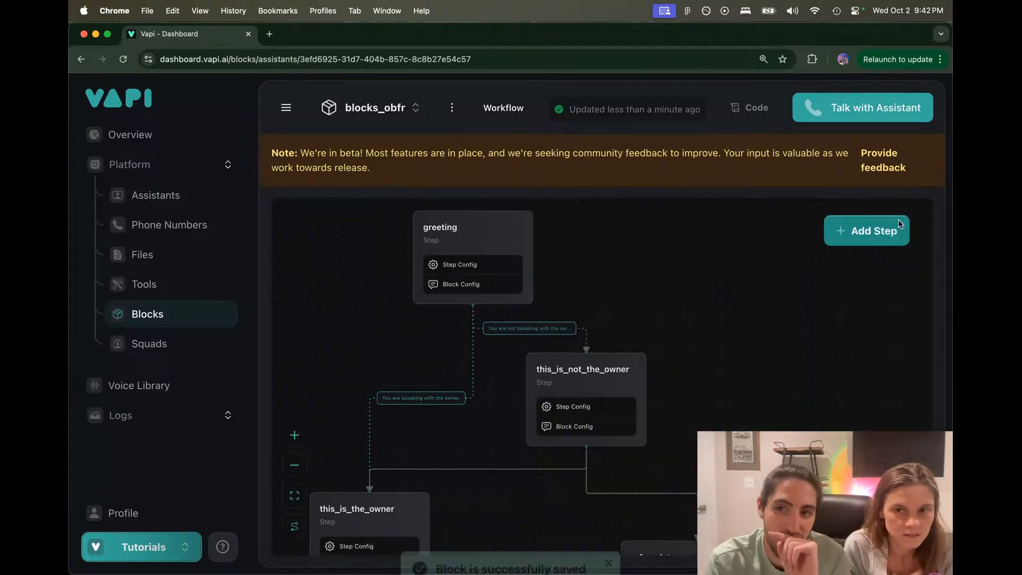
left_click(866, 229)
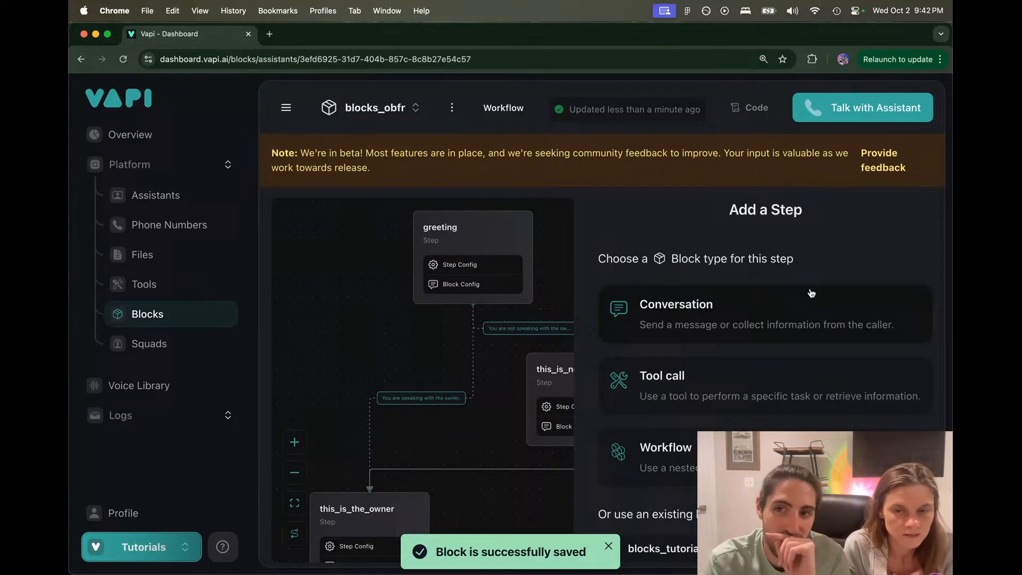
left_click(567, 278)
left_click_drag(570, 285, 579, 277)
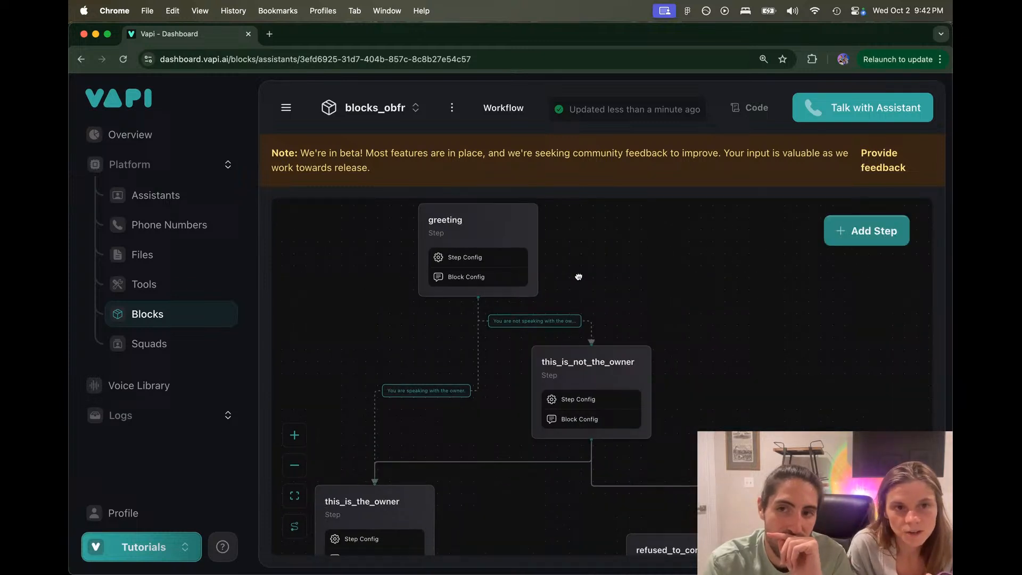
left_click(520, 229)
left_click(650, 265)
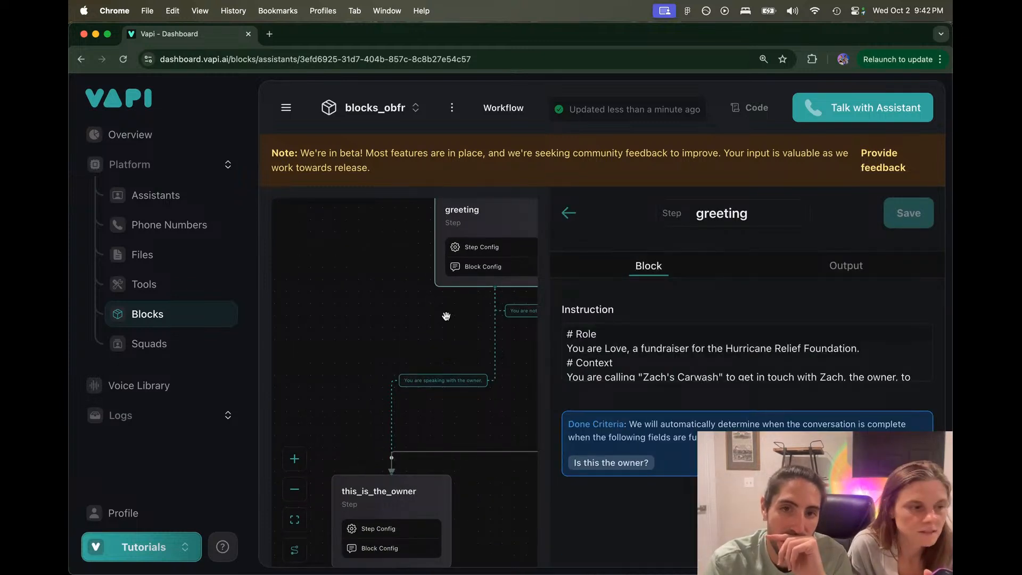
left_click(567, 213)
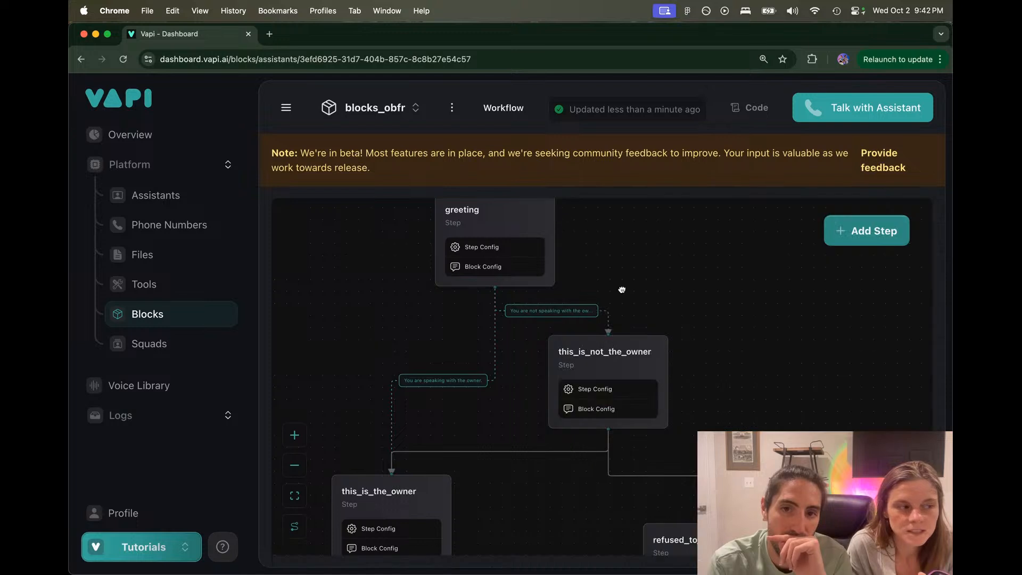
left_click(591, 296)
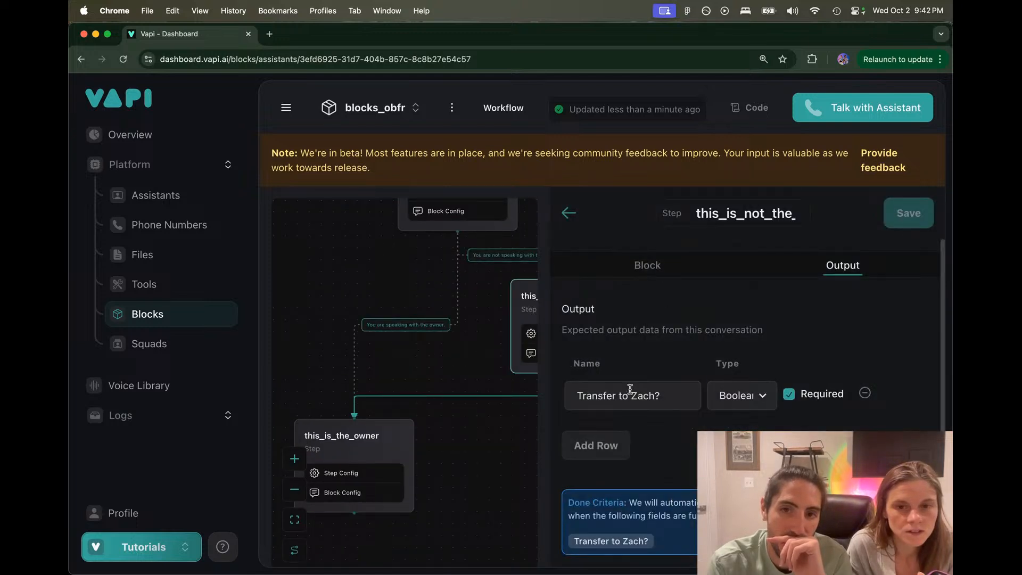
left_click_drag(665, 395, 564, 395)
left_click(503, 434)
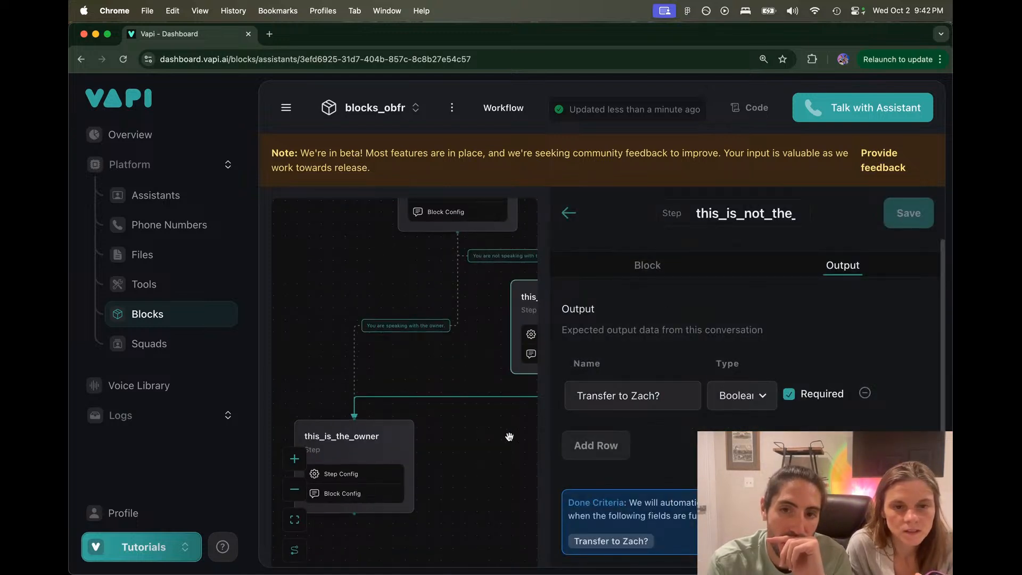
left_click(568, 213)
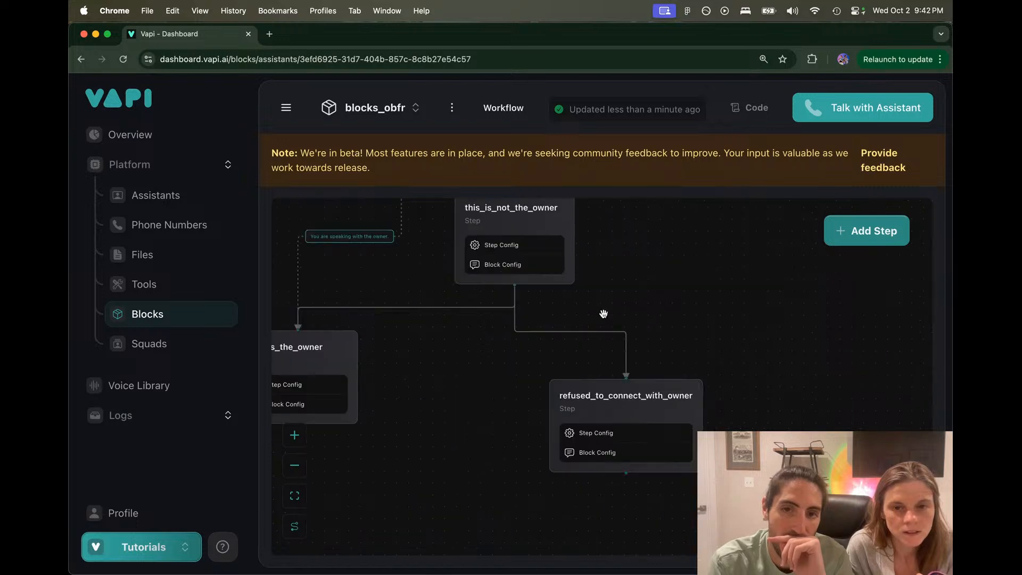
left_click(612, 413)
left_click(636, 266)
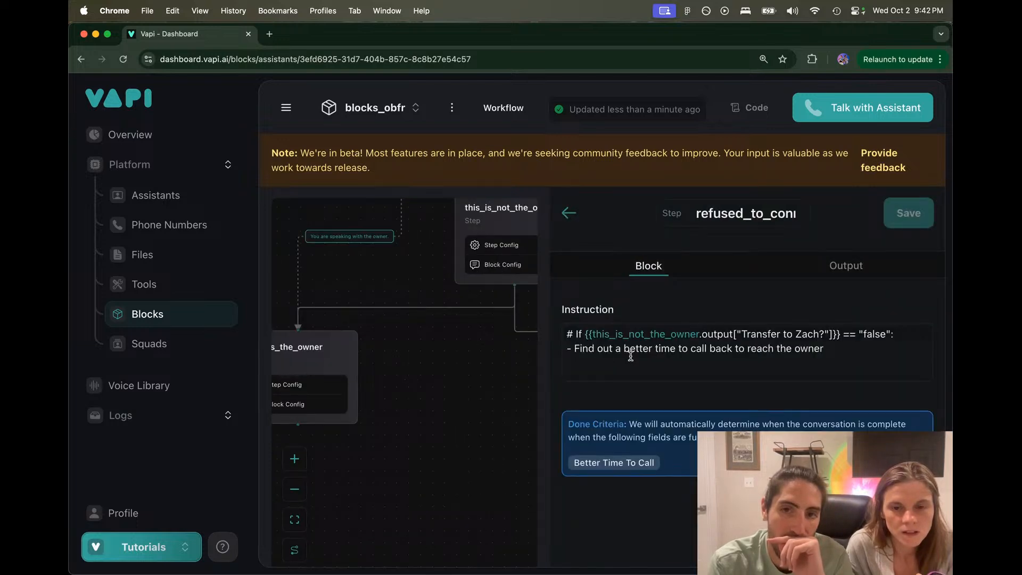
left_click_drag(579, 349, 839, 350)
left_click(842, 351)
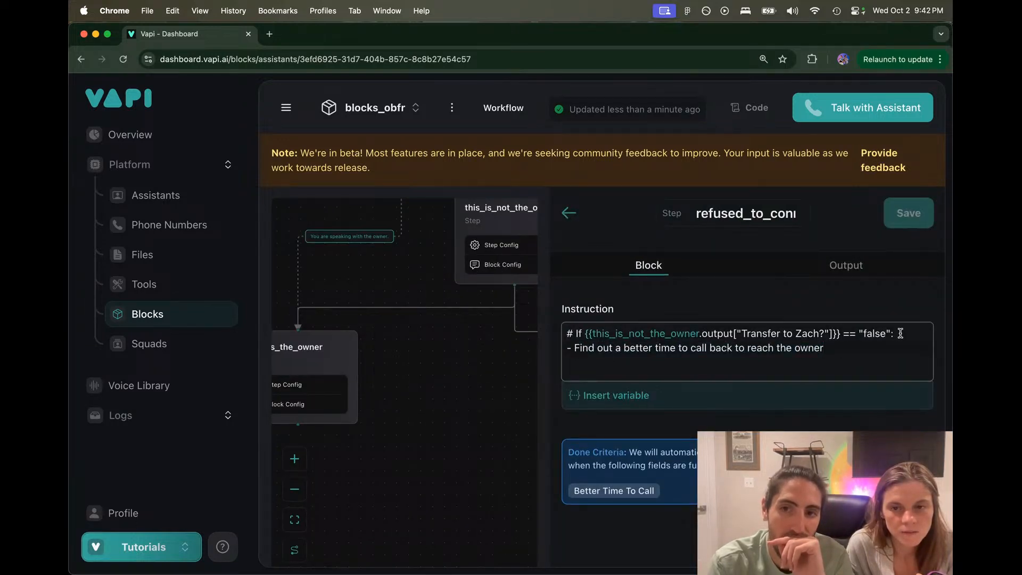
left_click_drag(898, 333, 575, 333)
left_click(437, 372)
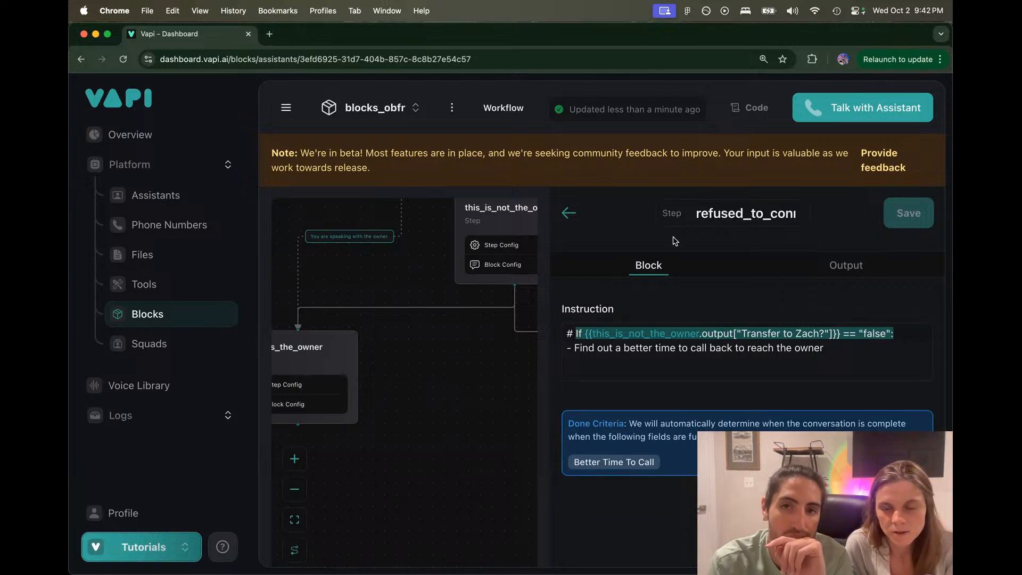
left_click(583, 213)
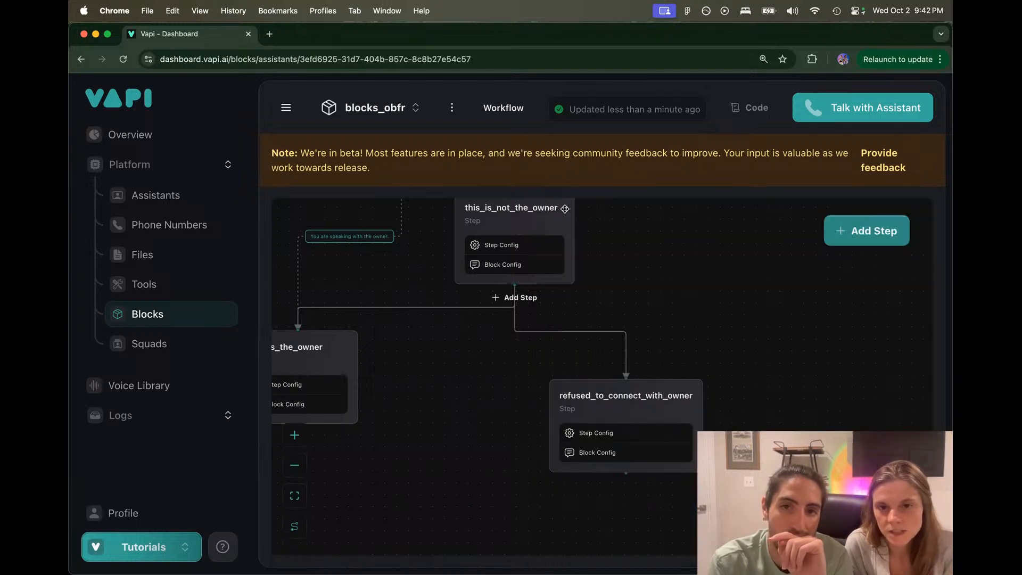
Step: Set the route to refused_to_connect_with_owner to 'The user refuses to connect you with the owner' and save
left_click(468, 308)
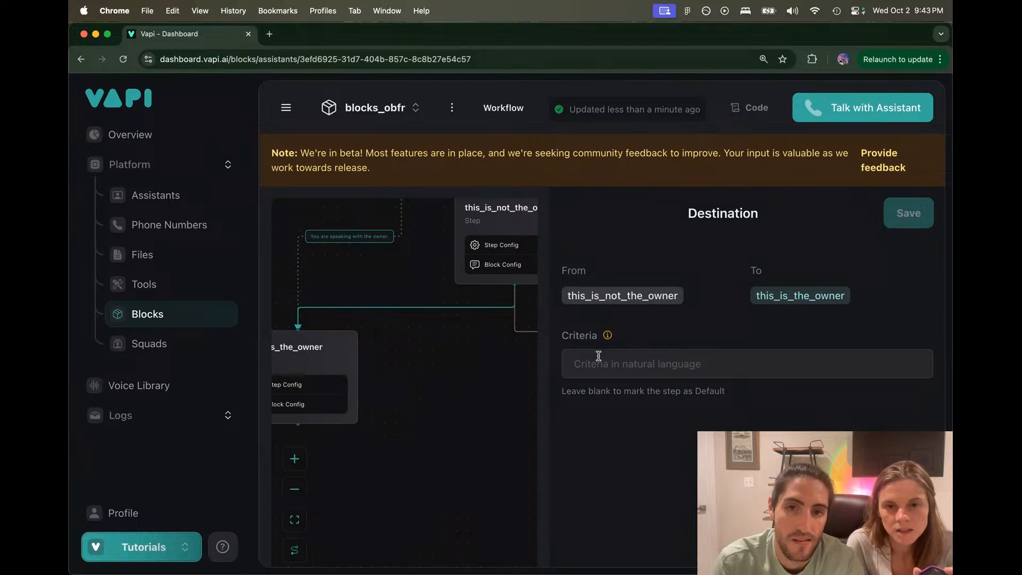
left_click(451, 375)
left_click(542, 334)
left_click(616, 370)
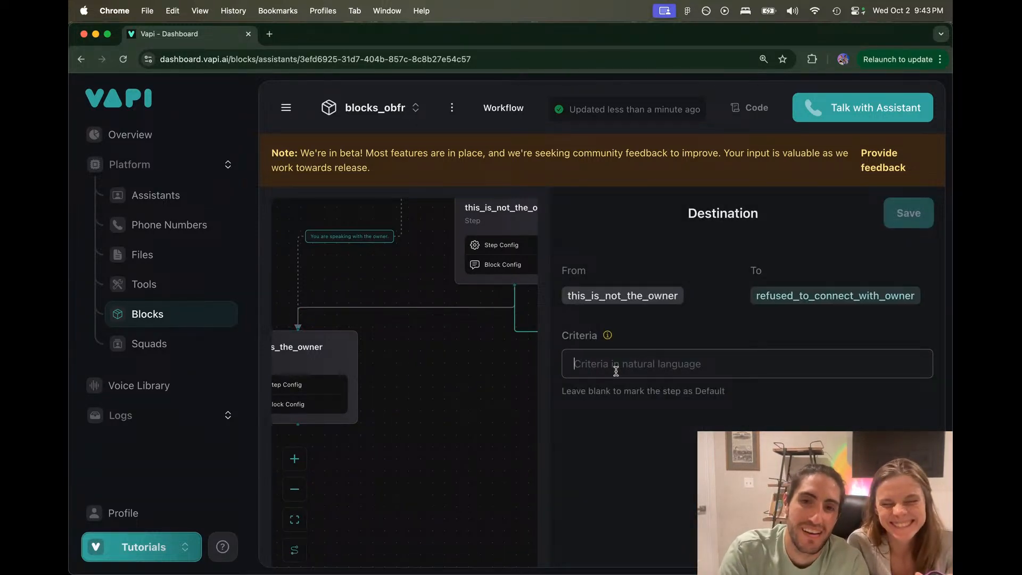
mouse_move(608, 335)
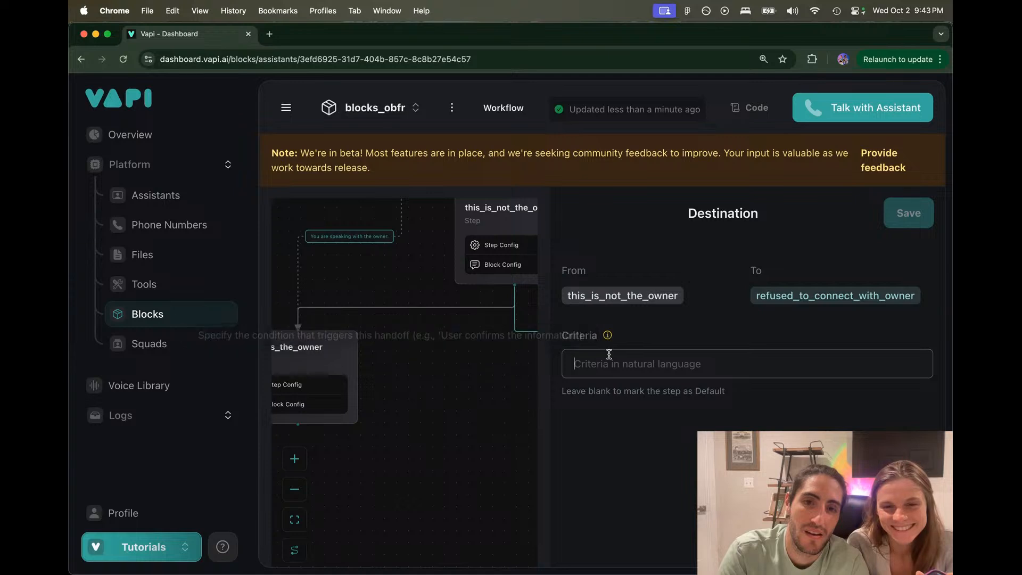
type("You")
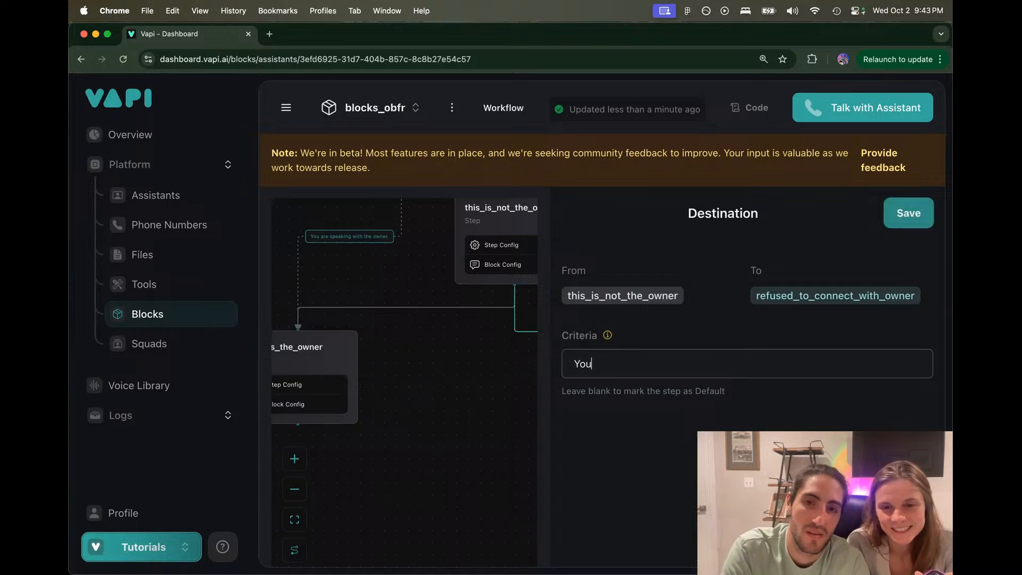
type(" are n")
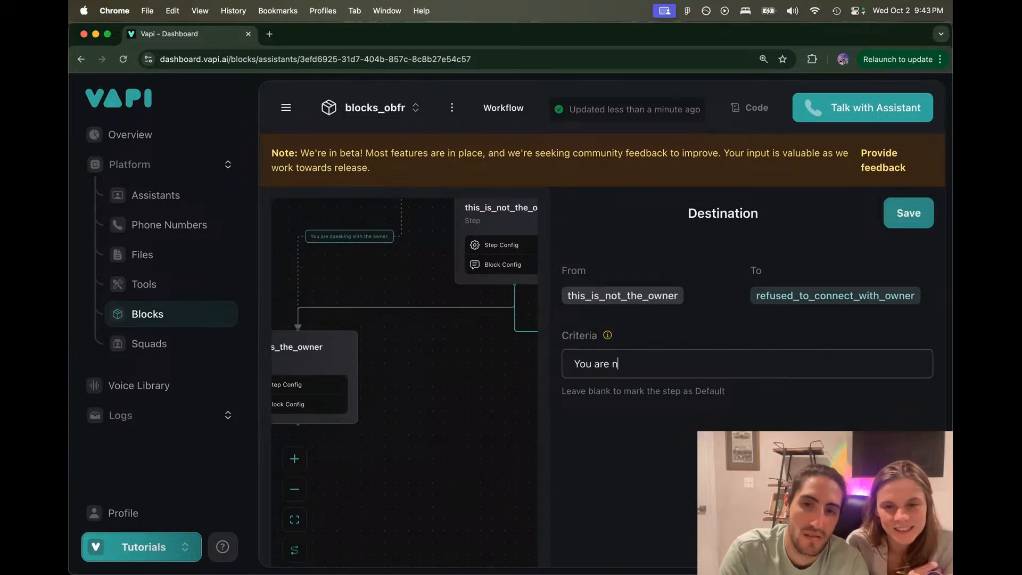
type("ot transferred")
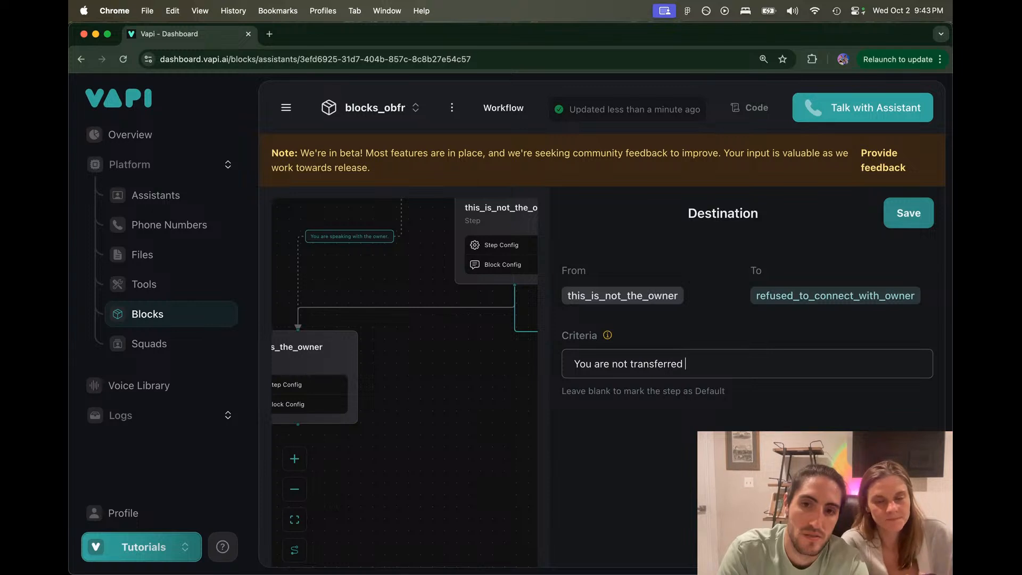
type(" to the owner")
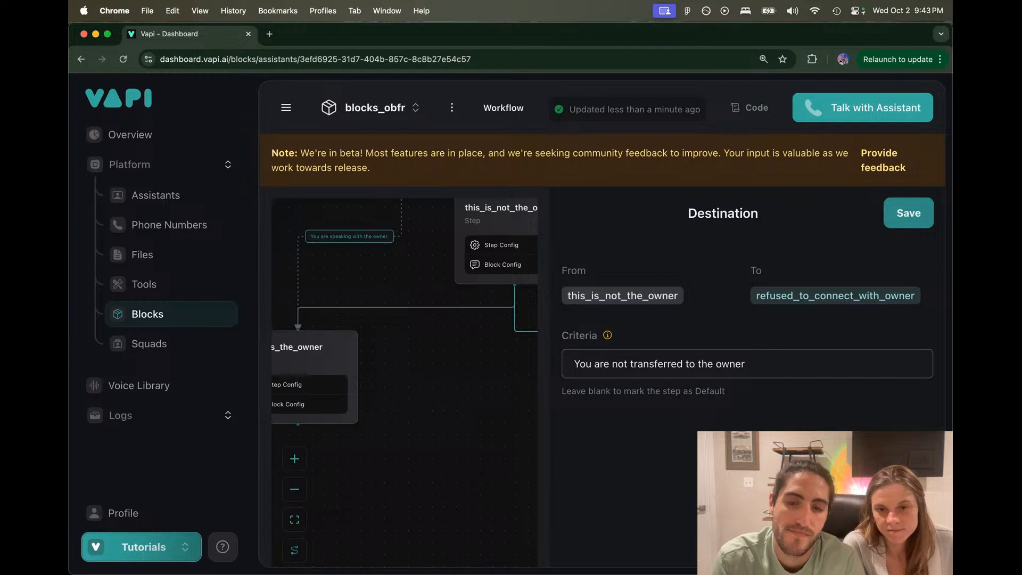
key("super+a")
key("BackSpace")
type("The ")
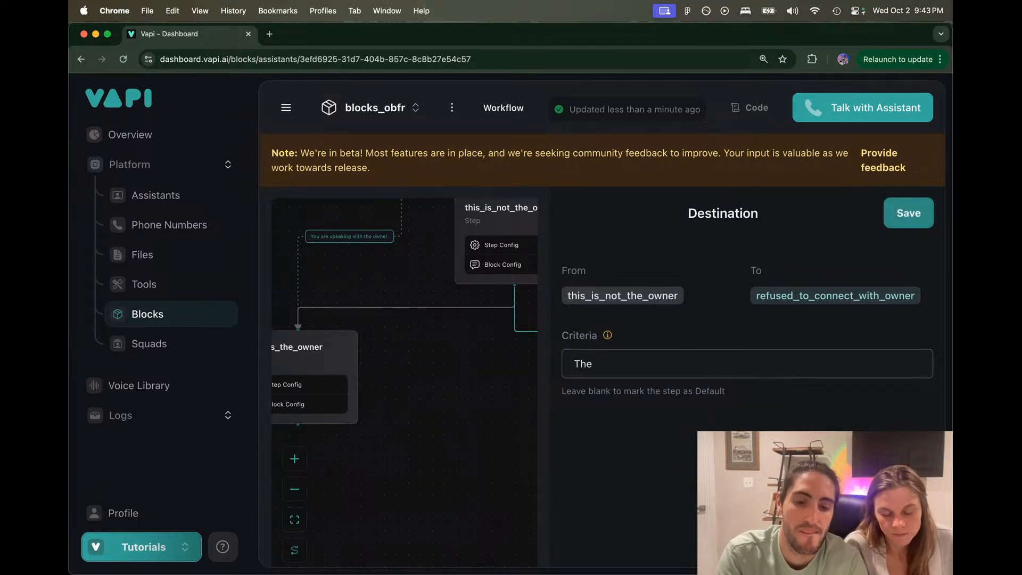
type("user refuses to")
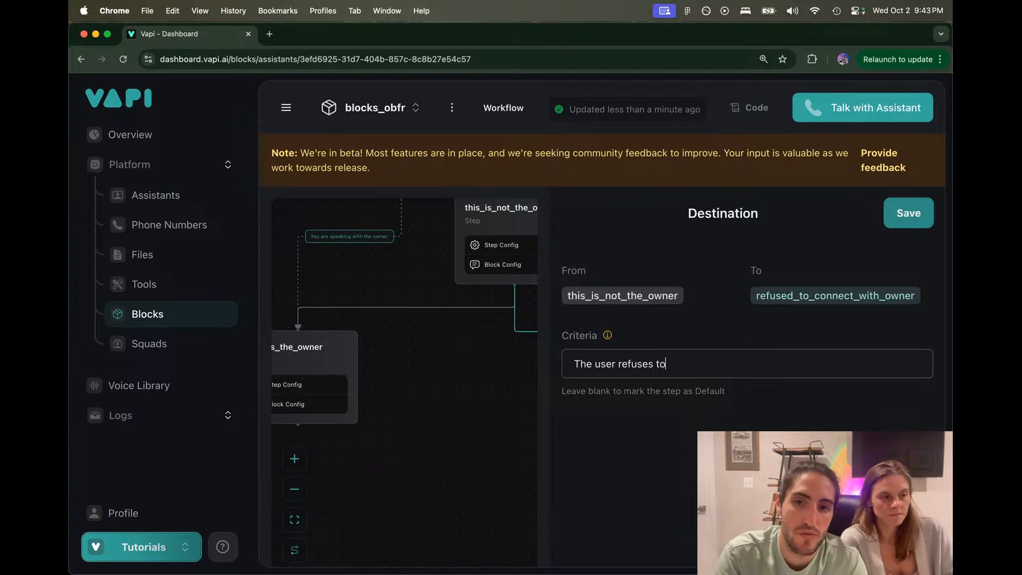
type(" connect you with the owner")
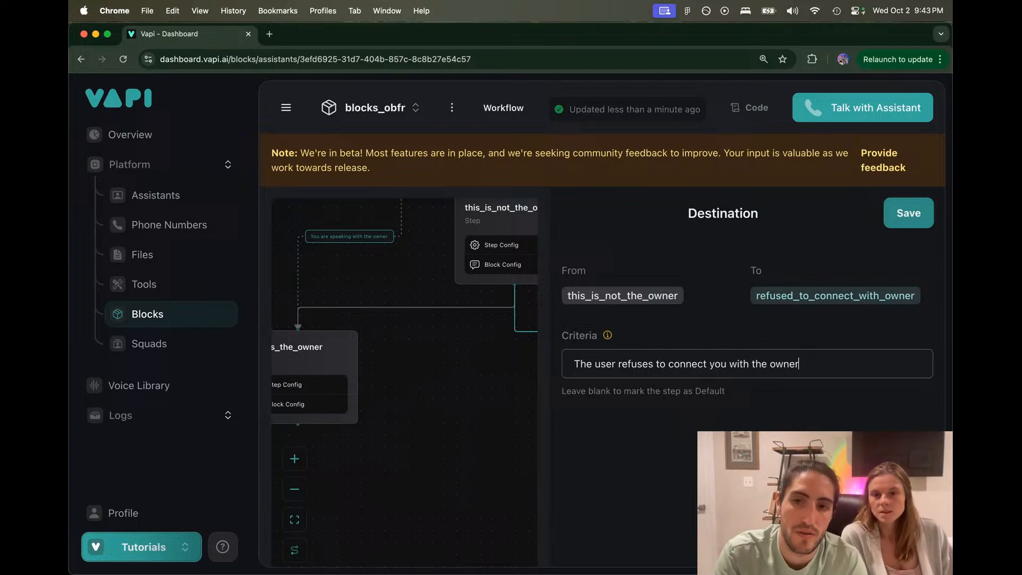
key("super+a")
key("super+c")
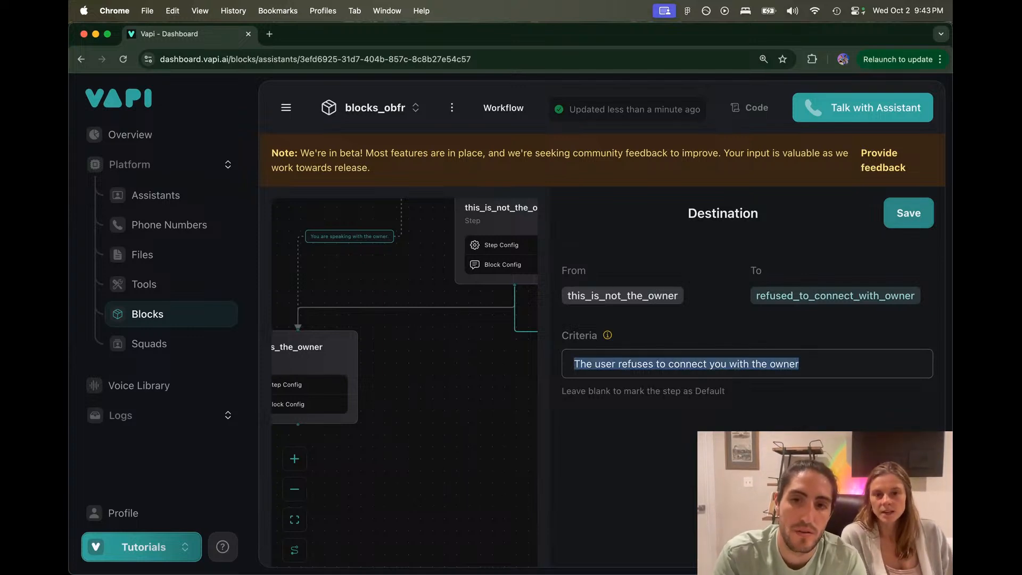
left_click(907, 214)
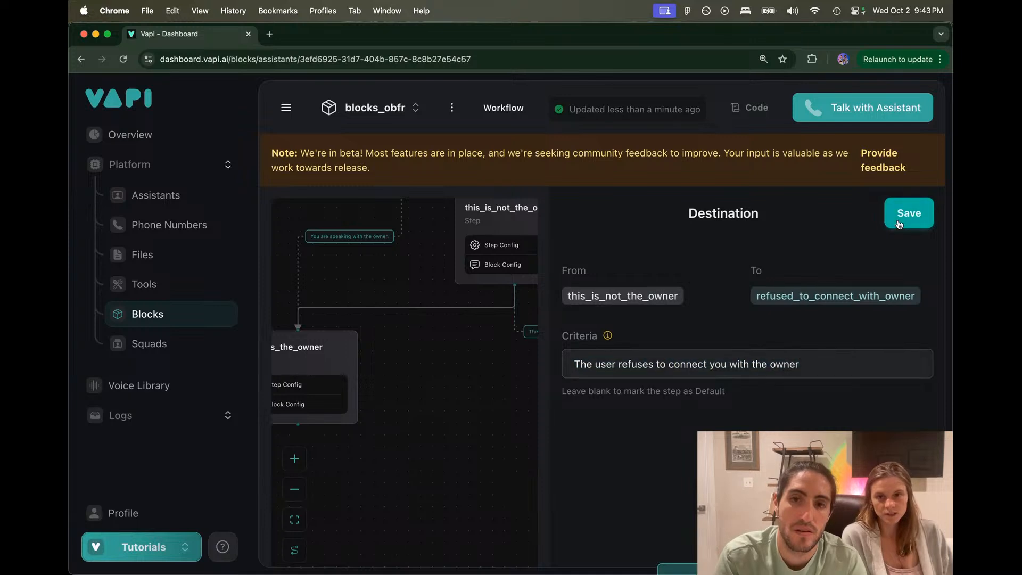
Step: Set the route into this_is_the_owner to 'The user successfully connects you with the owner.' and save
left_click(449, 308)
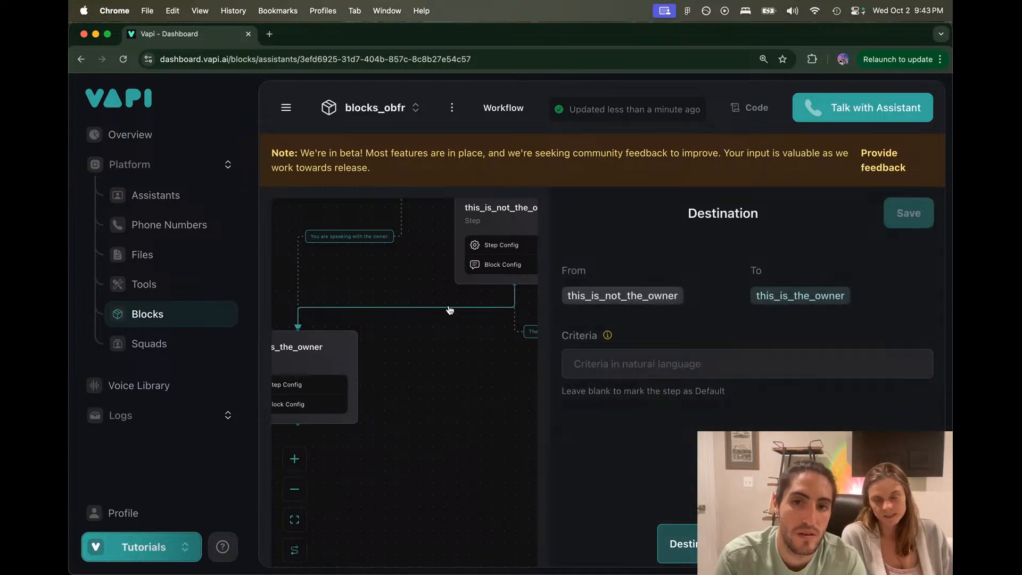
left_click(628, 364)
key("super+v")
double_click(636, 363)
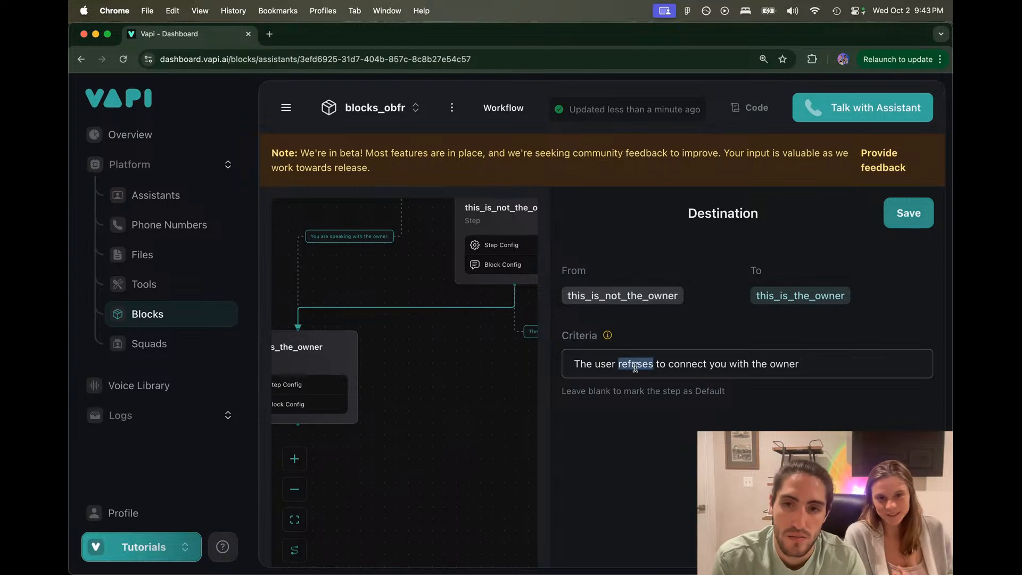
key("BackSpace")
key("Delete")
key("Delete")
key("Delete")
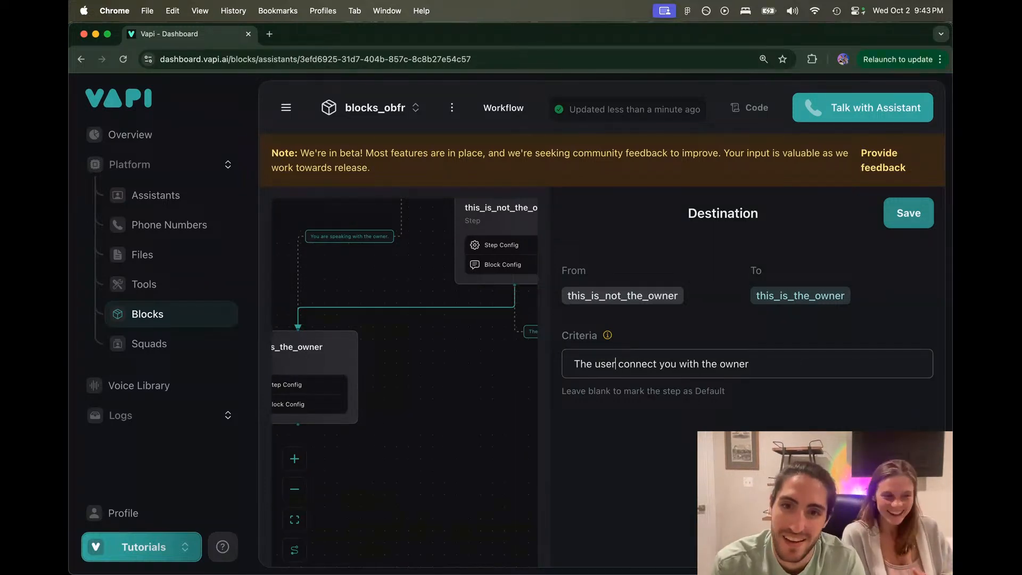
type("successfu")
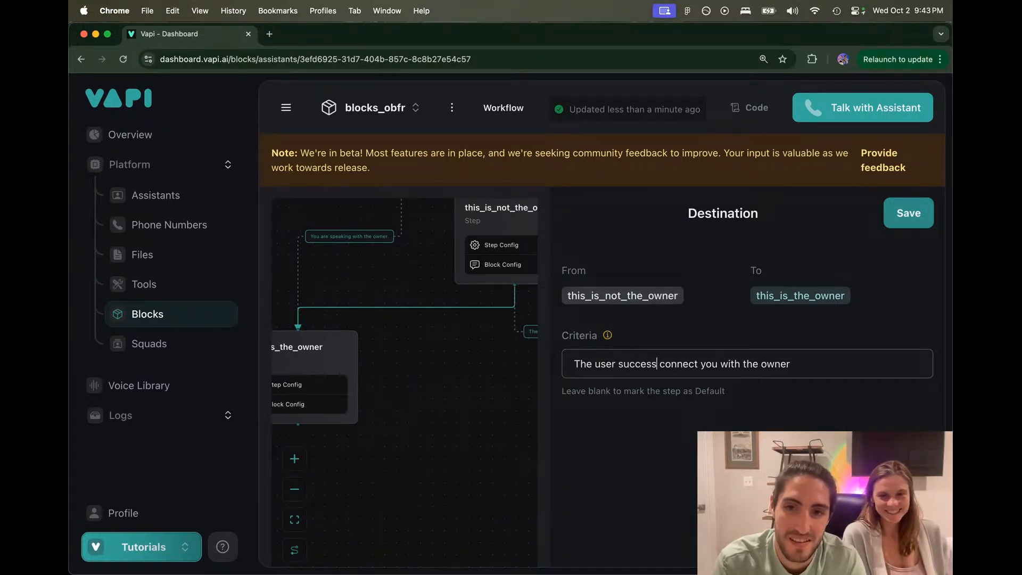
type("lly")
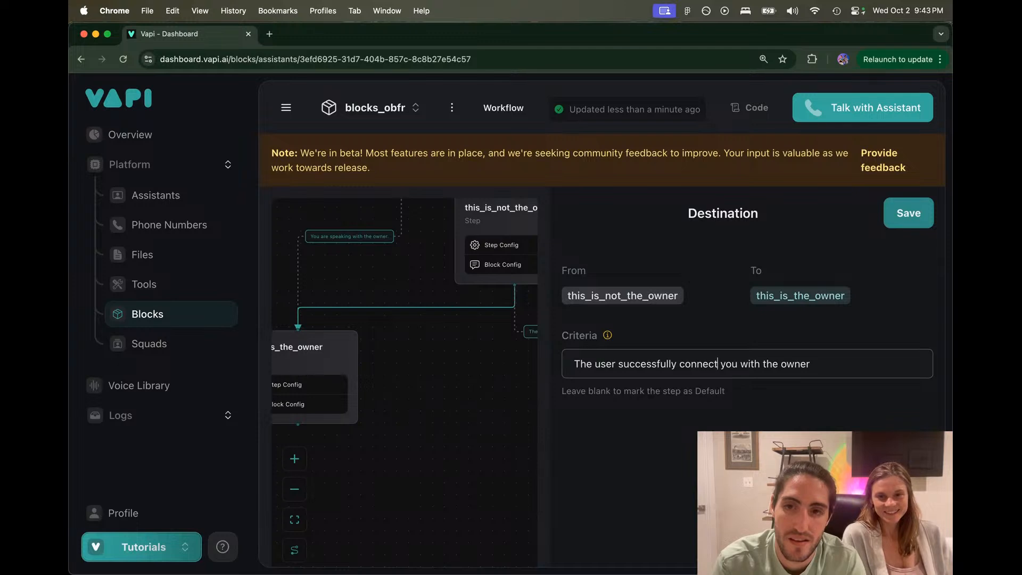
type("s")
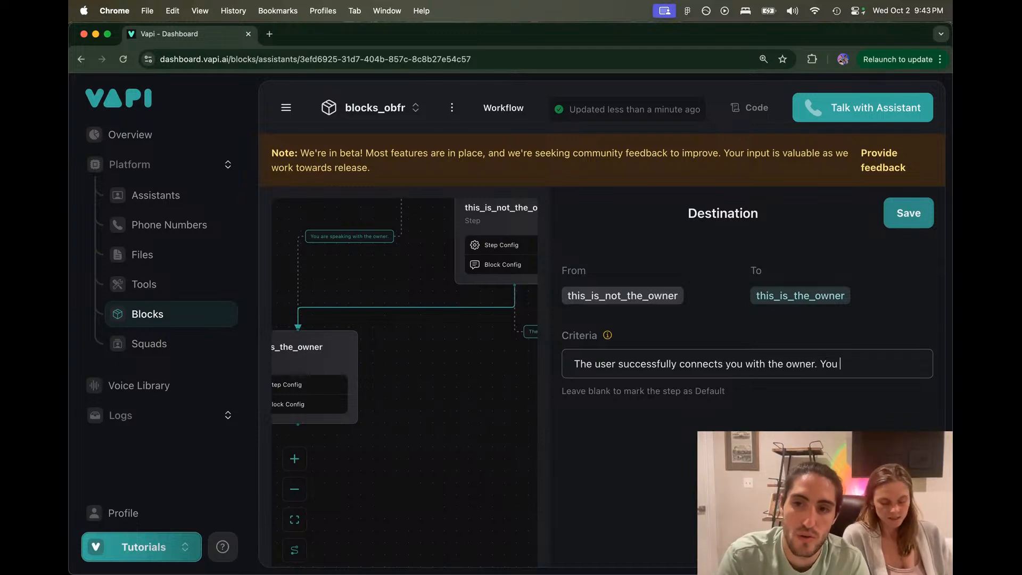
type(" should now be")
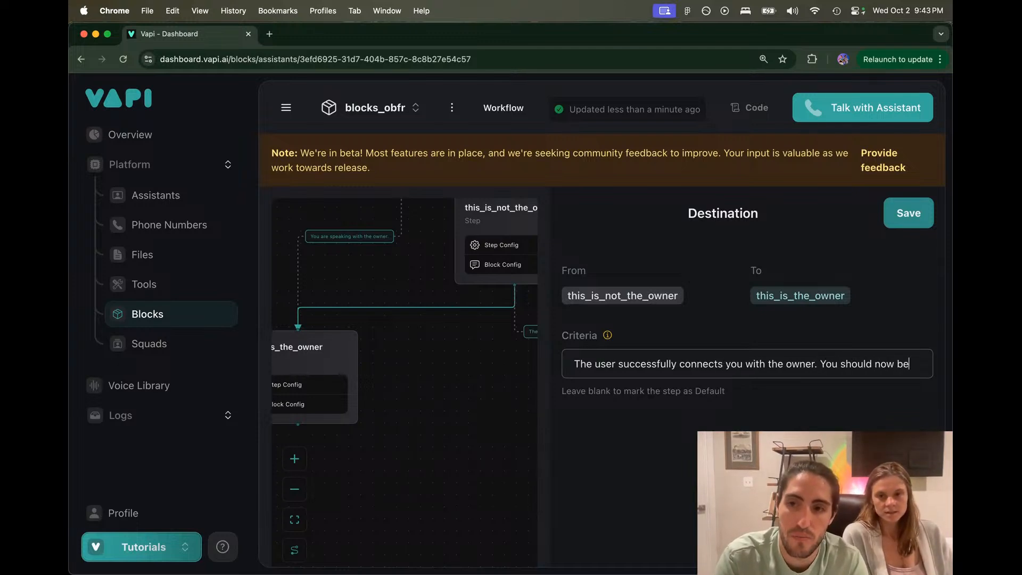
type(" speaking with")
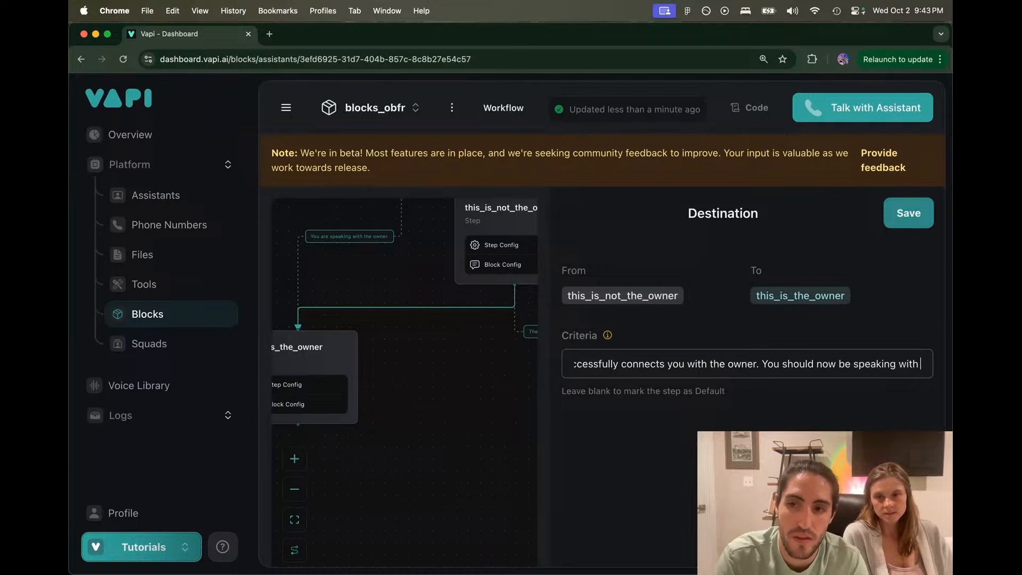
type(" the owner.")
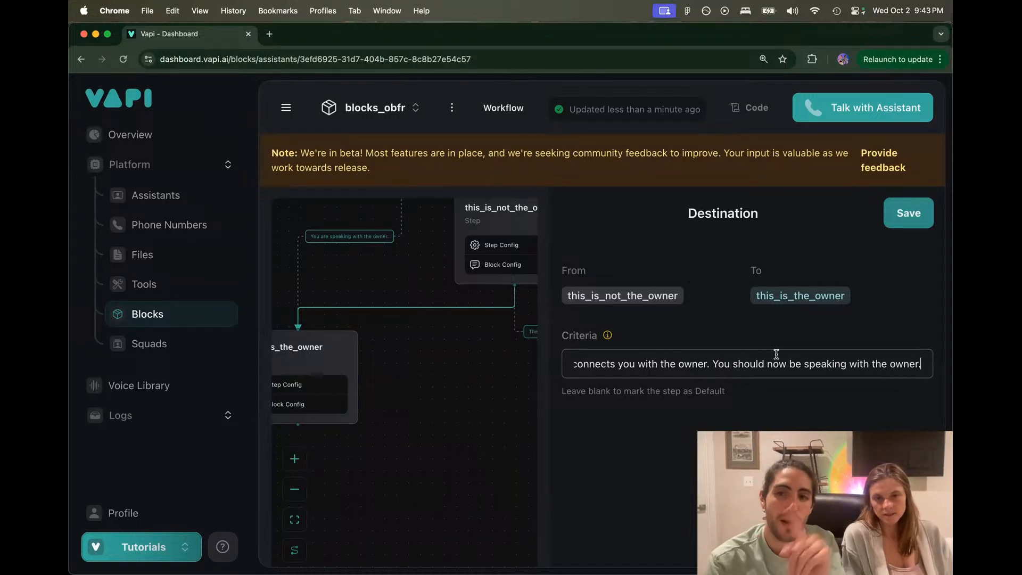
scroll(662, 365, "left", 2)
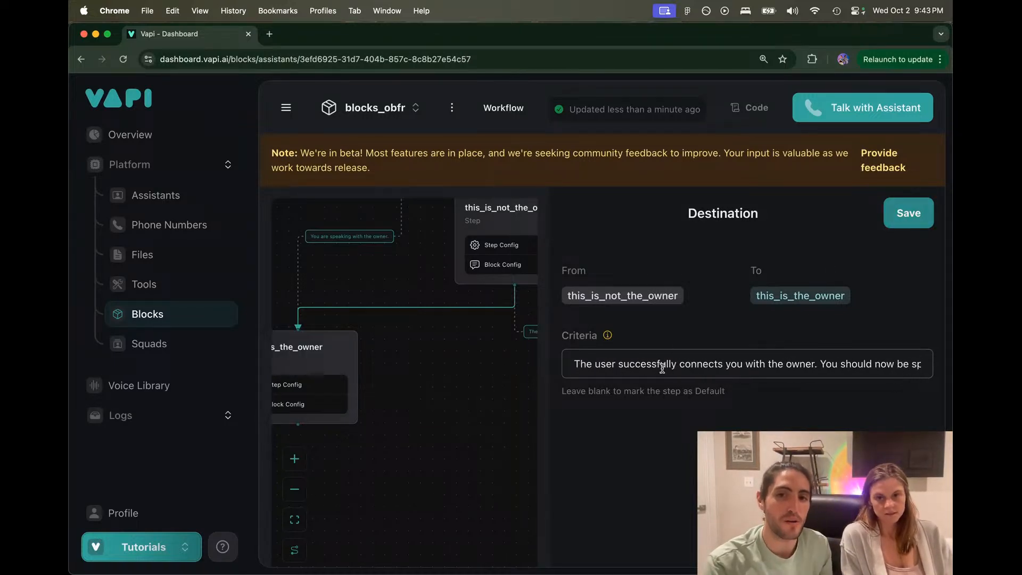
left_click_drag(574, 365, 945, 373)
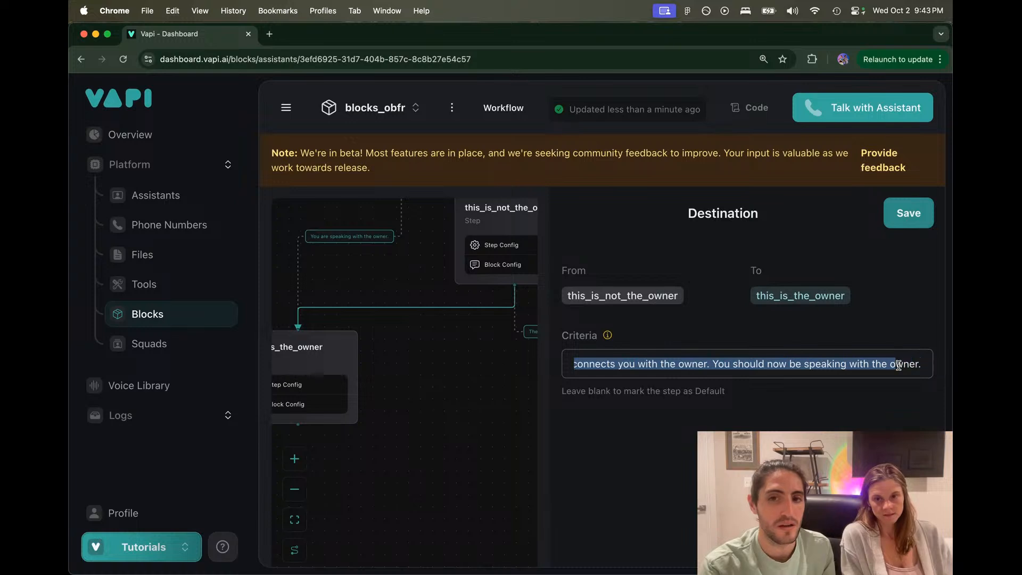
left_click(612, 365)
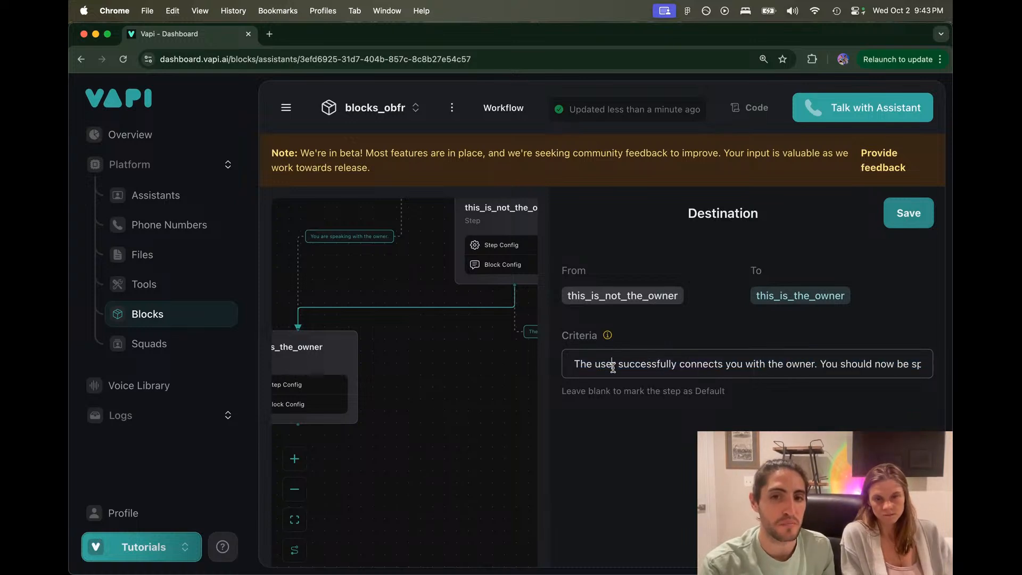
left_click_drag(612, 368, 732, 361)
scroll(730, 362, "right", 3)
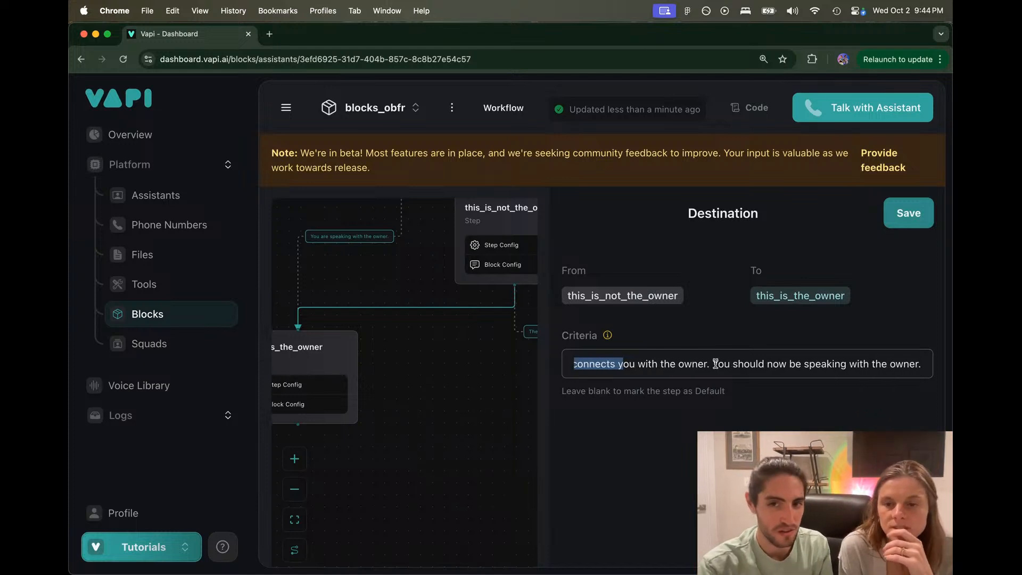
left_click_drag(713, 364, 930, 362)
left_click(931, 362)
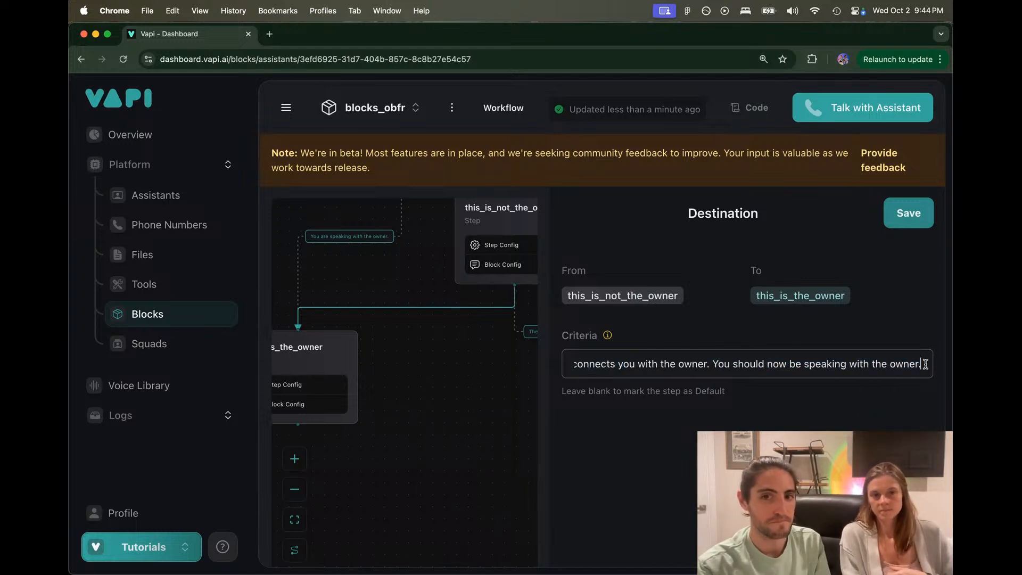
left_click(908, 215)
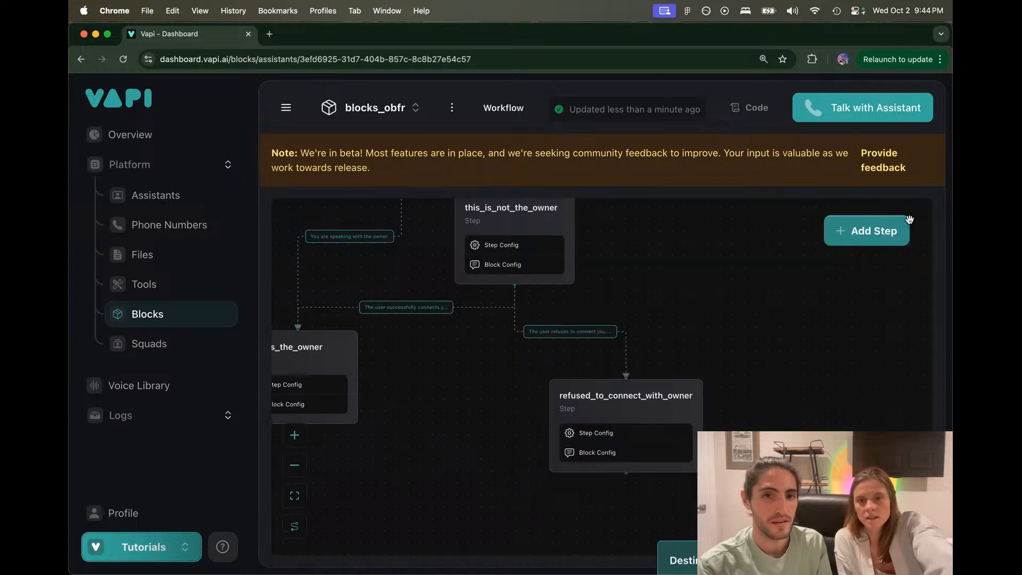
Step: Drop this_is_the_owner's owner-condition line, split the rest into two '- ' bullets, and save
scroll(479, 374, "left", 4)
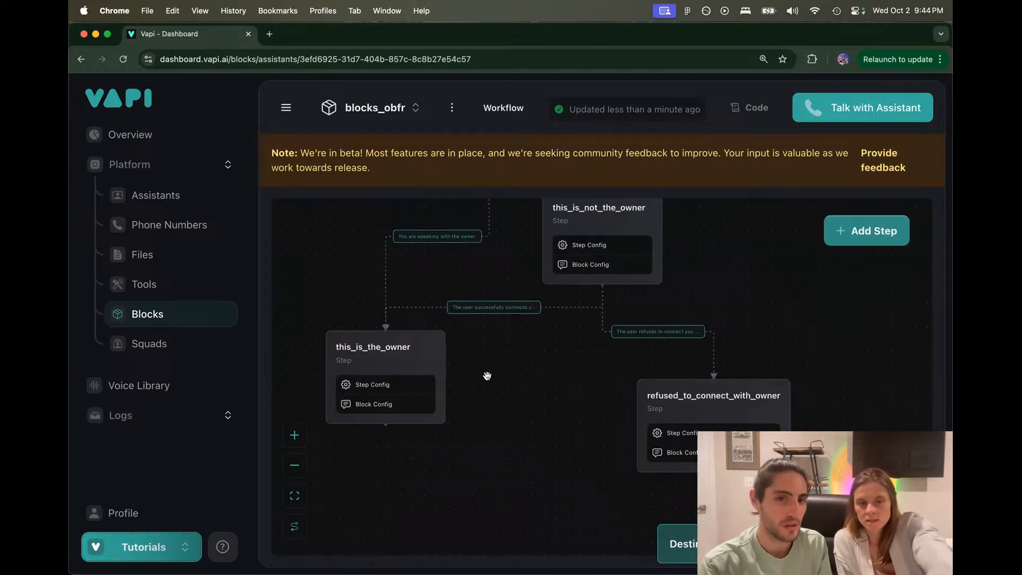
left_click(383, 358)
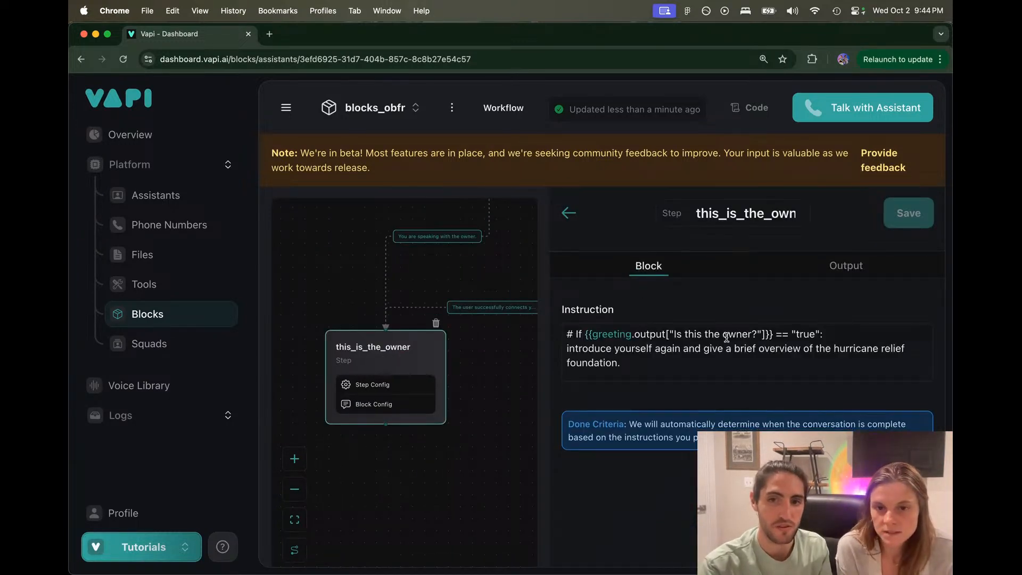
left_click_drag(834, 331, 567, 334)
type("#")
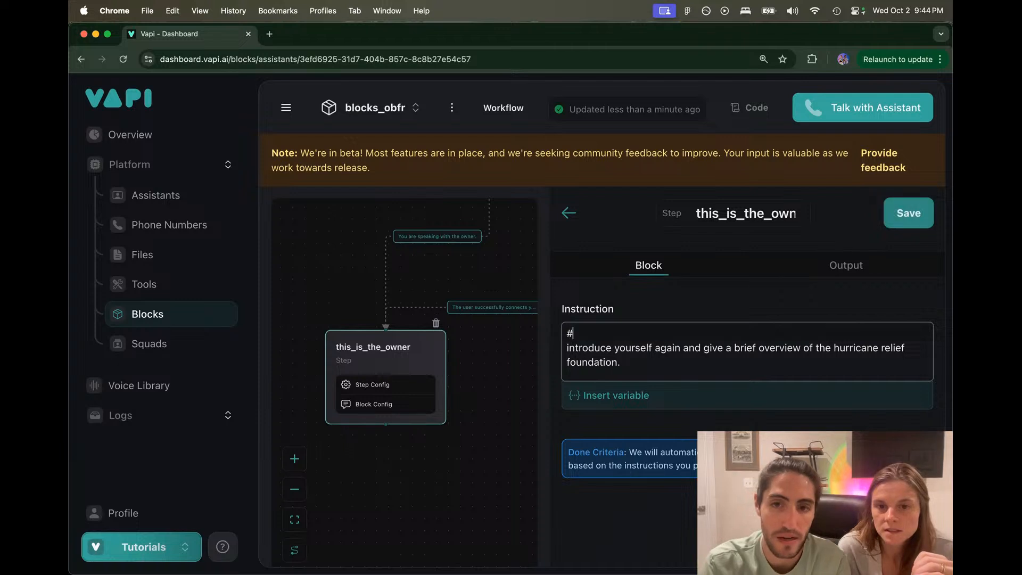
key("Delete")
type("-")
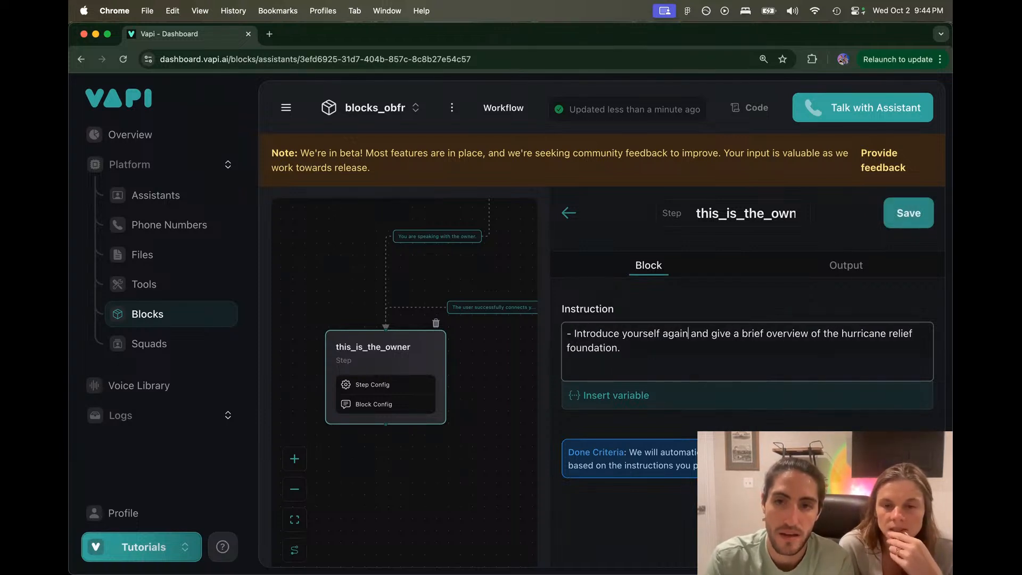
key("BackSpace")
key("BackSpace")
key("BackSpace")
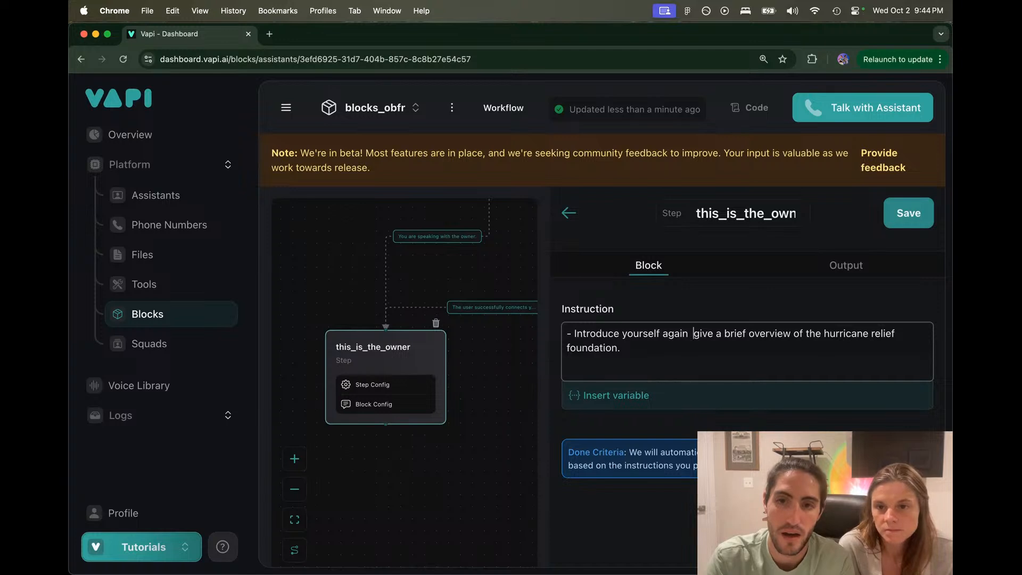
key("Return")
type("-")
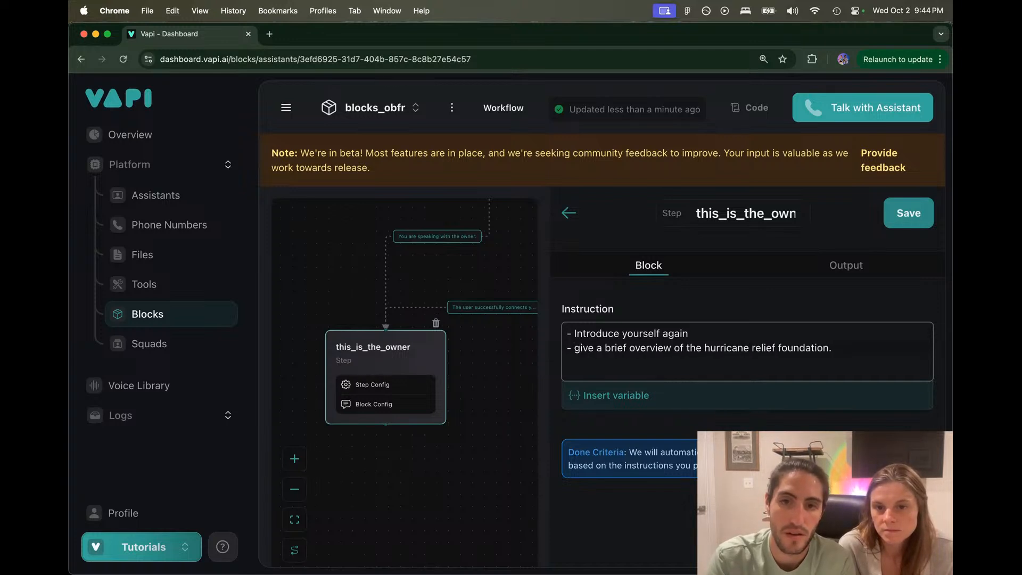
key("BackSpace")
type("G")
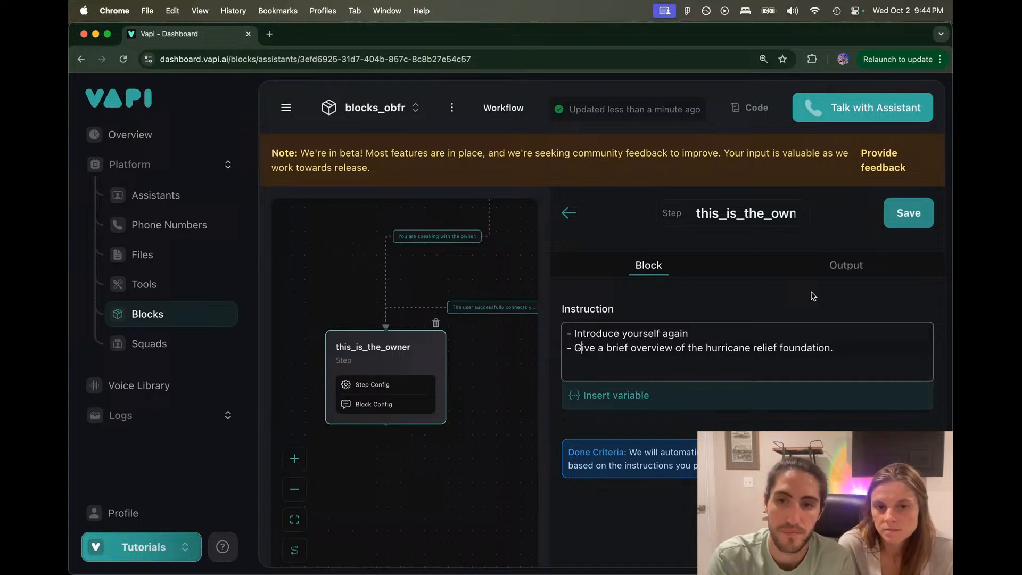
left_click(907, 214)
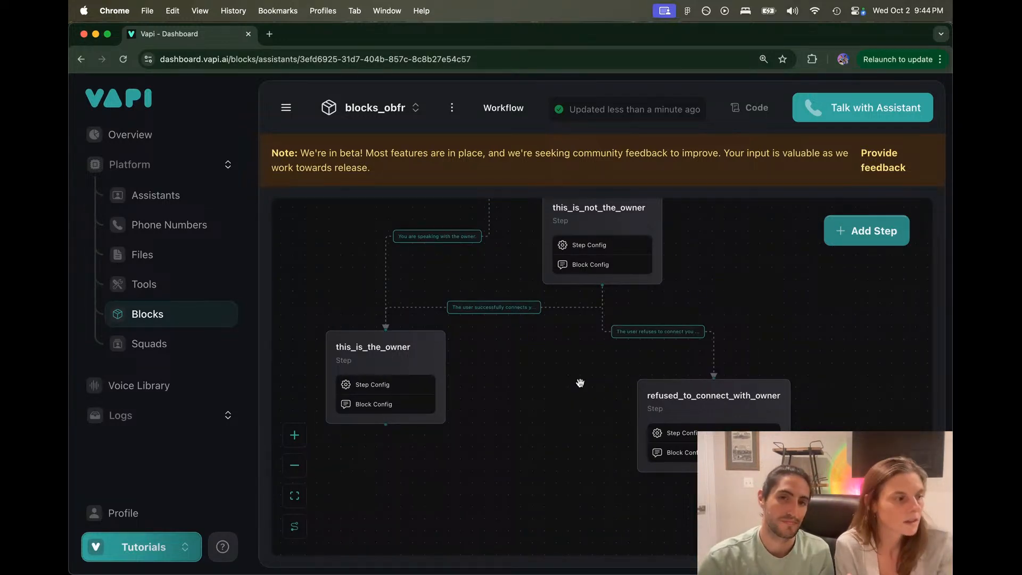
left_click(394, 330)
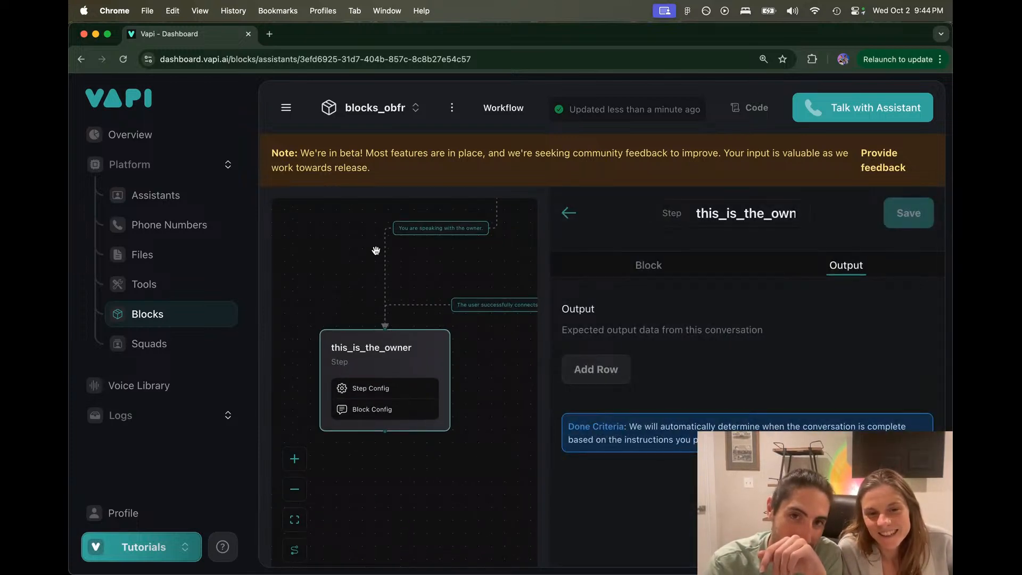
left_click(565, 215)
left_click_drag(504, 245, 474, 372)
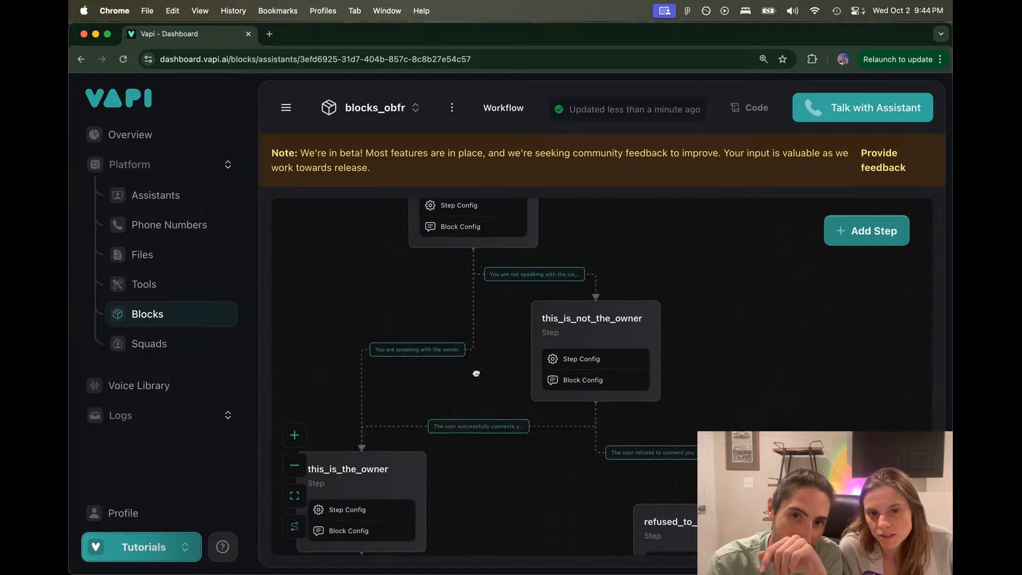
left_click(493, 246)
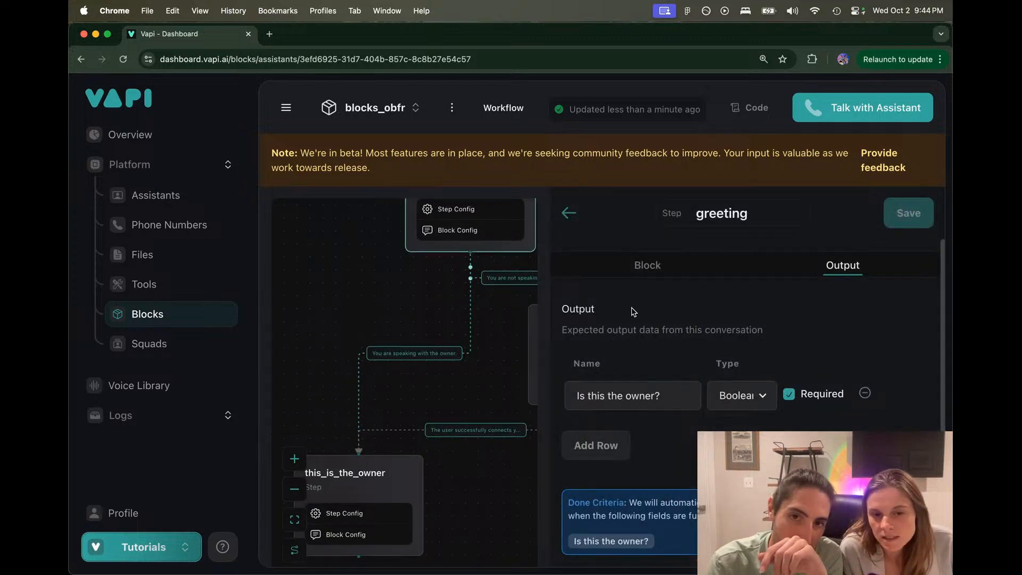
left_click(636, 273)
left_click_drag(572, 347, 884, 345)
scroll(884, 345, "down", 1)
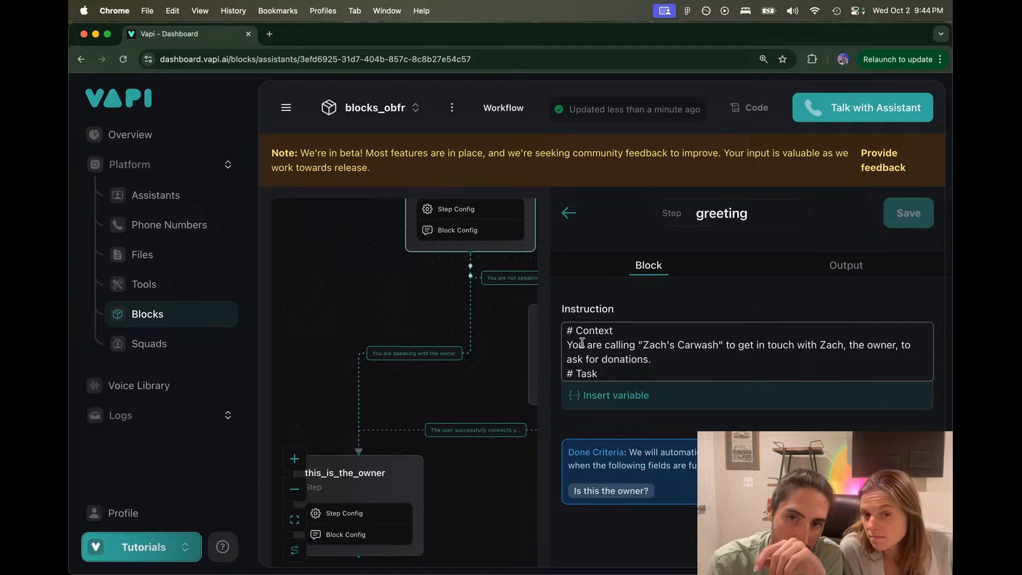
left_click_drag(567, 344, 865, 362)
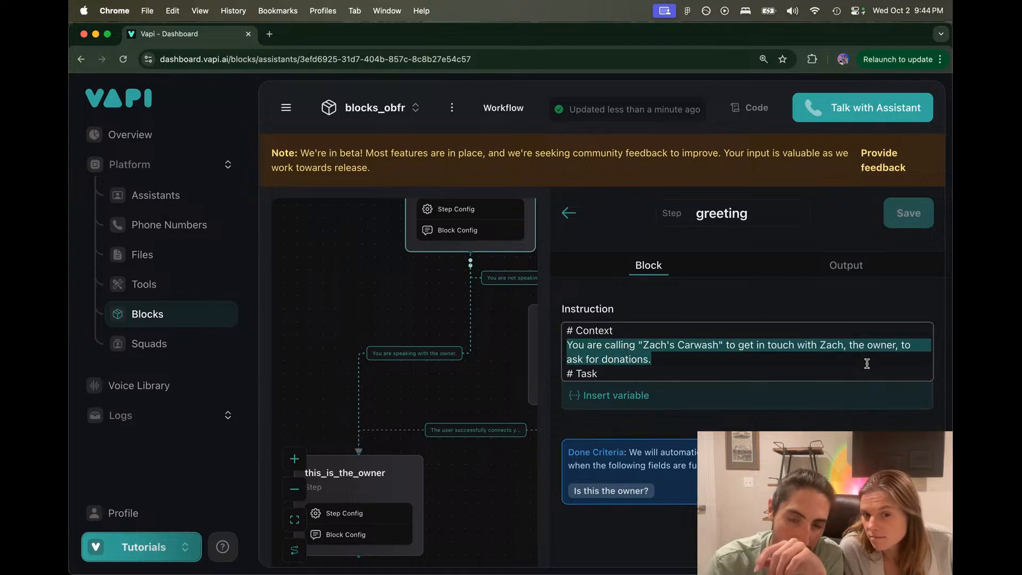
left_click(866, 363)
scroll(867, 363, "down", 1)
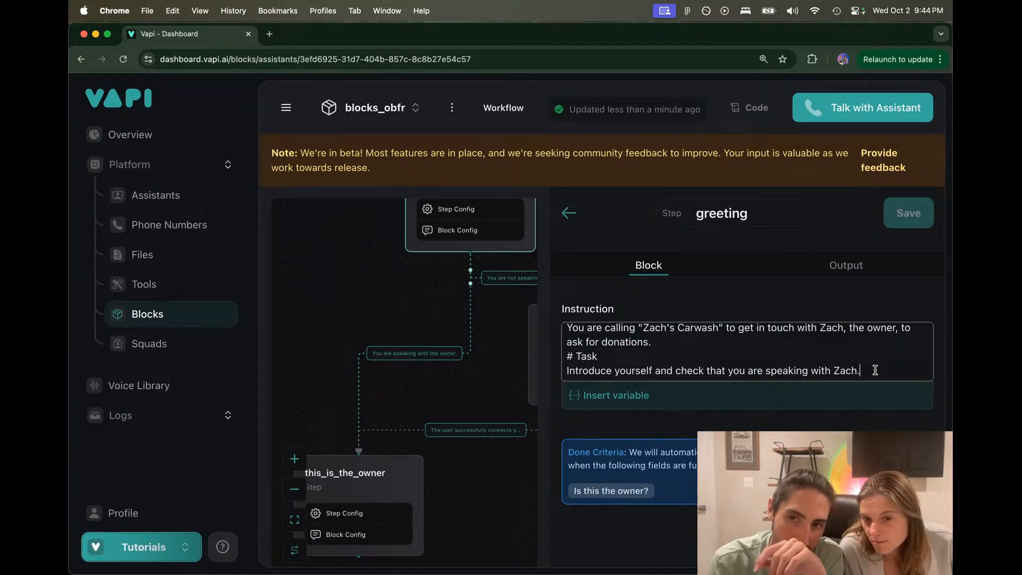
left_click_drag(872, 367, 635, 363)
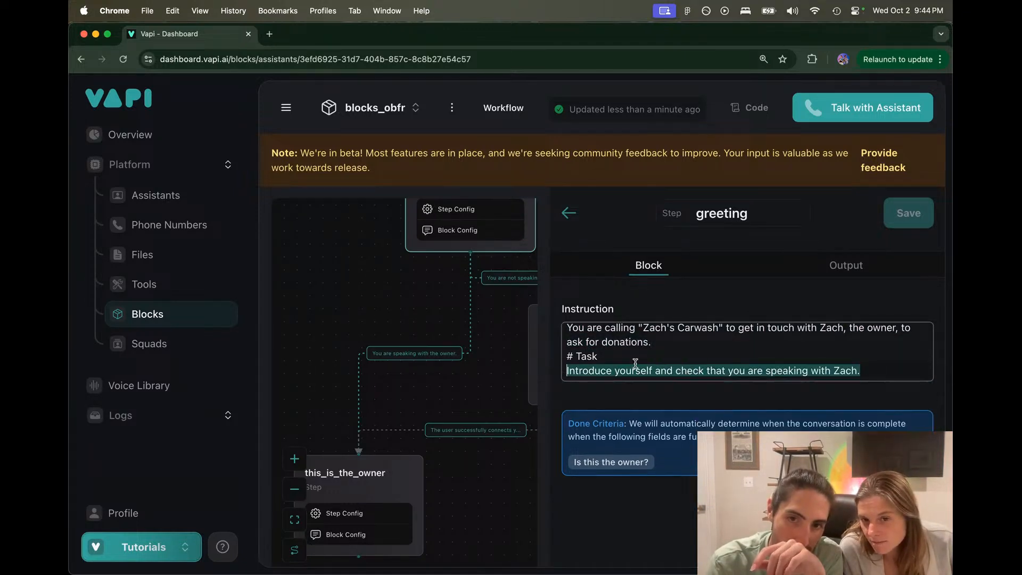
left_click(737, 356)
scroll(586, 353, "up", 1)
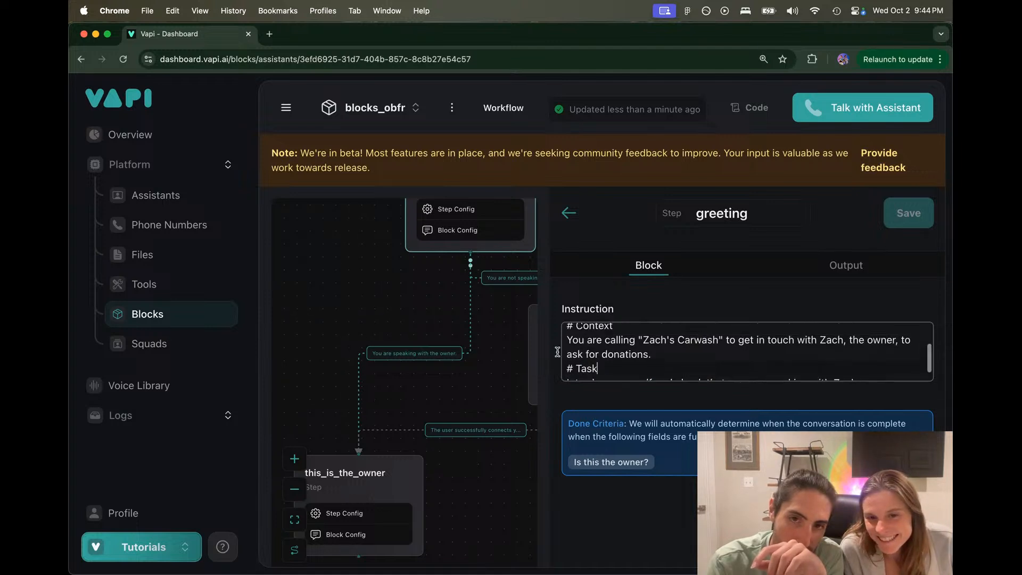
left_click(501, 344)
left_click(567, 213)
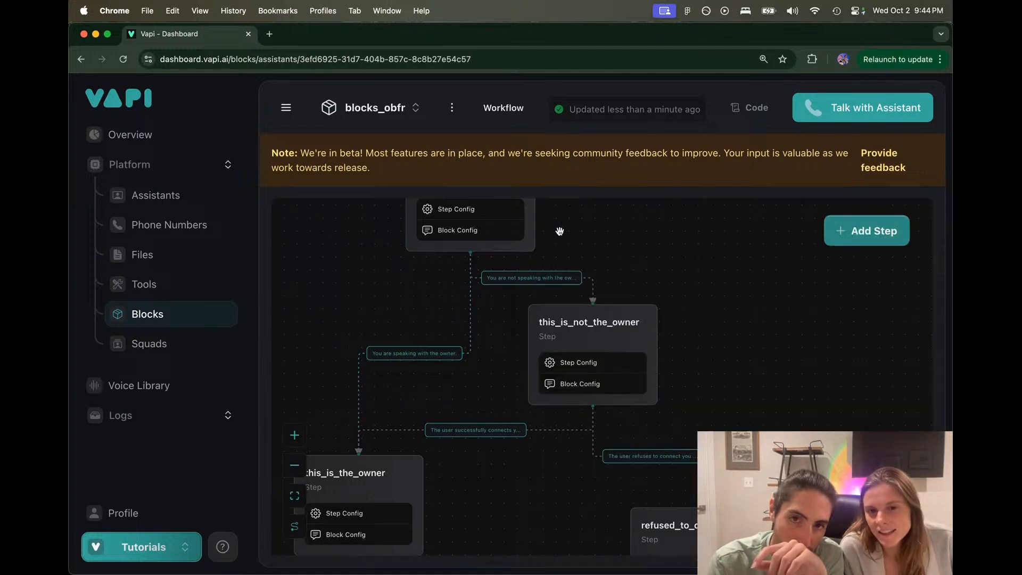
Step: Replace 'receptionist' with 'user' in this_is_not_the_owner's instruction, save, and close the step panel
left_click(565, 333)
left_click(647, 265)
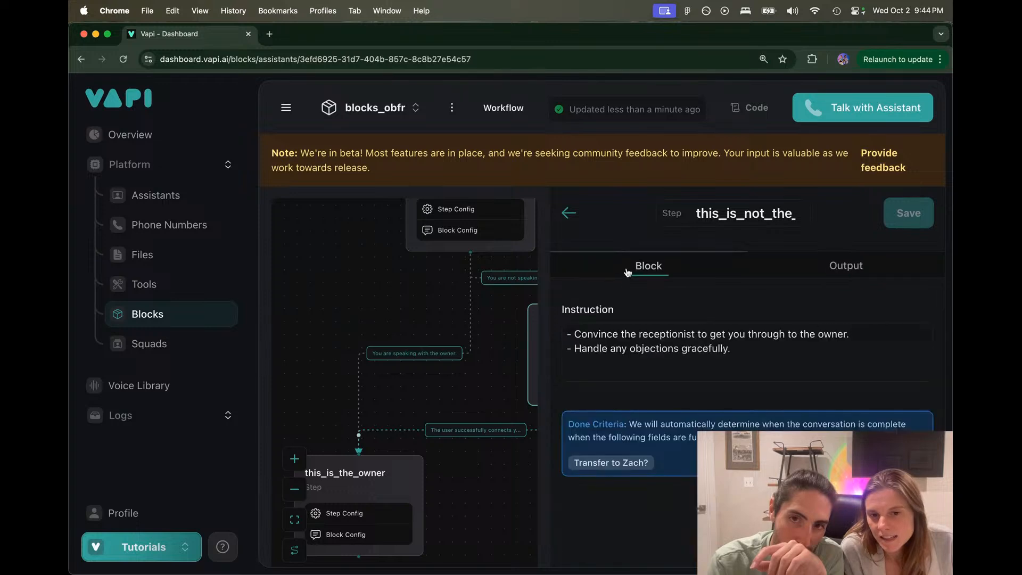
left_click_drag(569, 335, 748, 344)
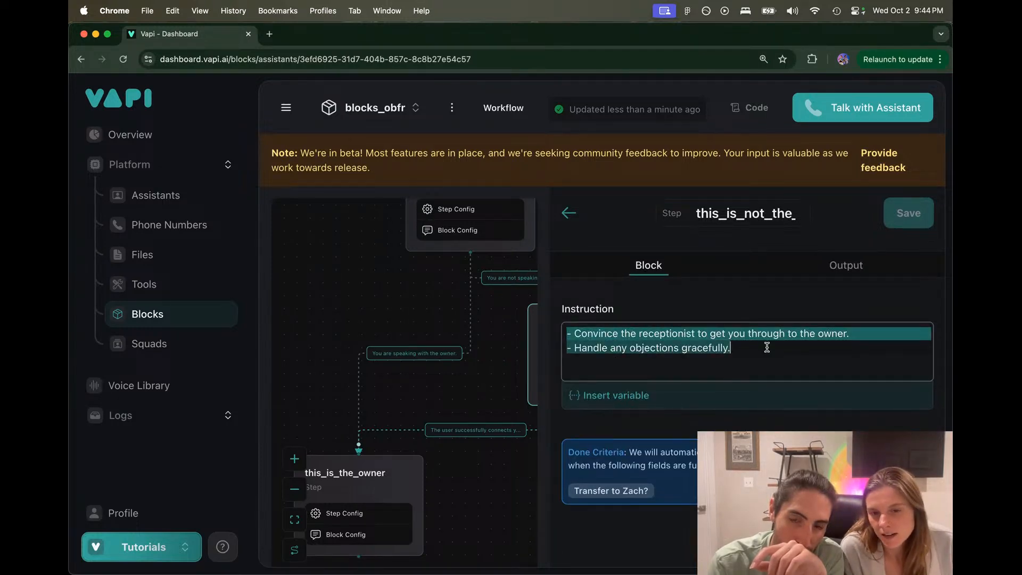
left_click(767, 345)
double_click(666, 330)
type("user")
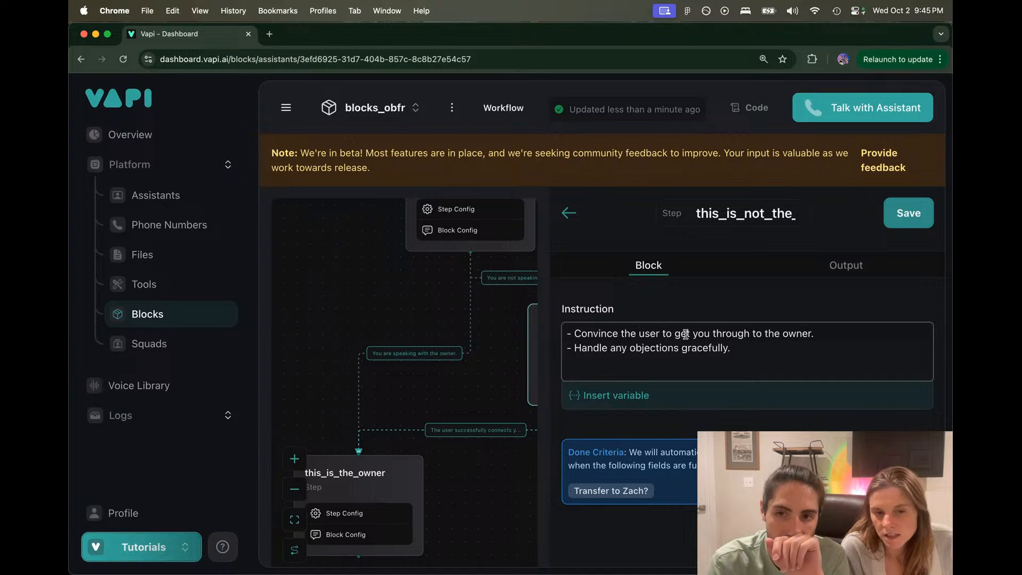
left_click(909, 212)
left_click(589, 319)
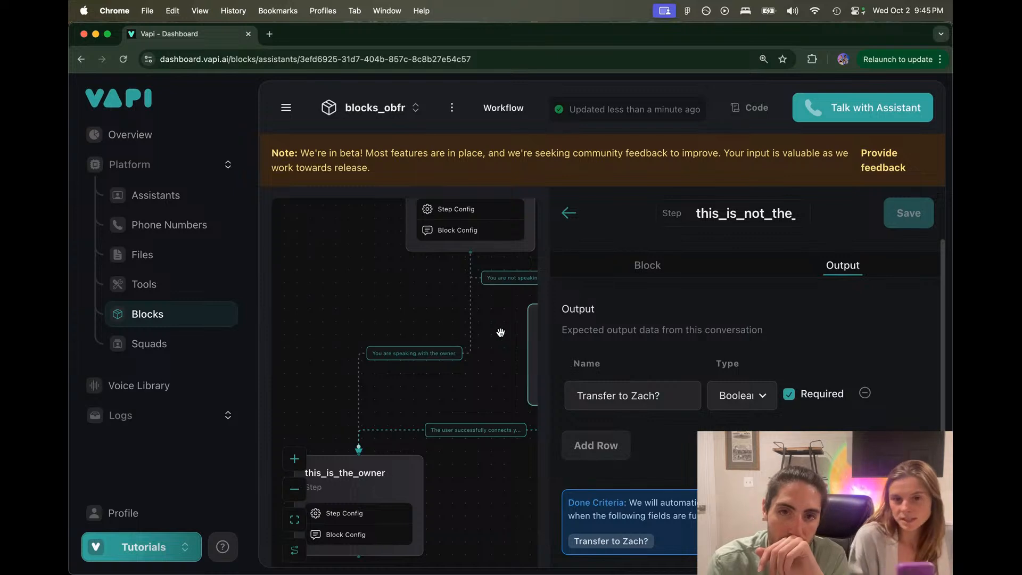
left_click(569, 213)
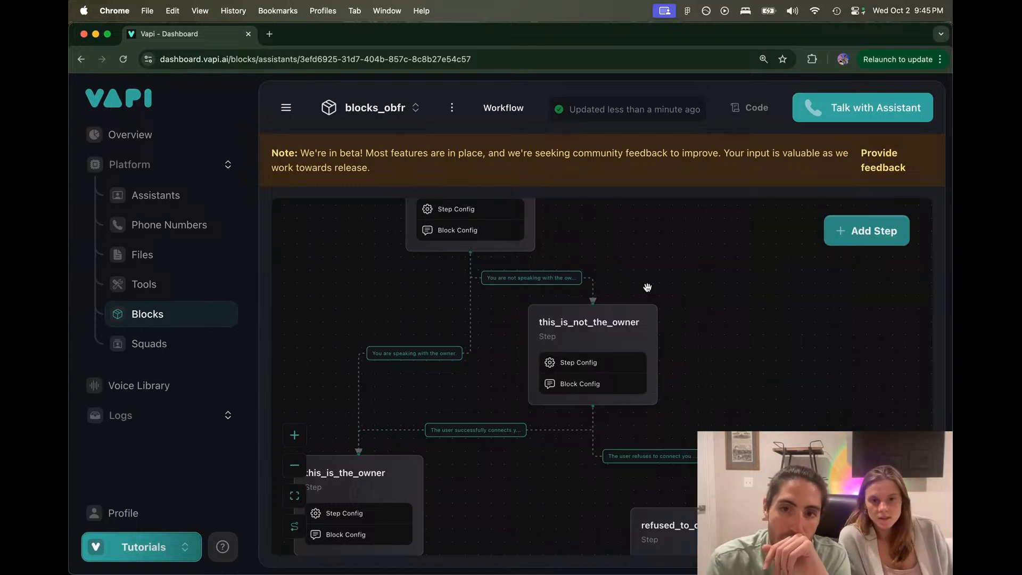
Step: Check the refusal and successful-connection route criteria in the lower part of the workflow
left_click_drag(647, 288, 637, 235)
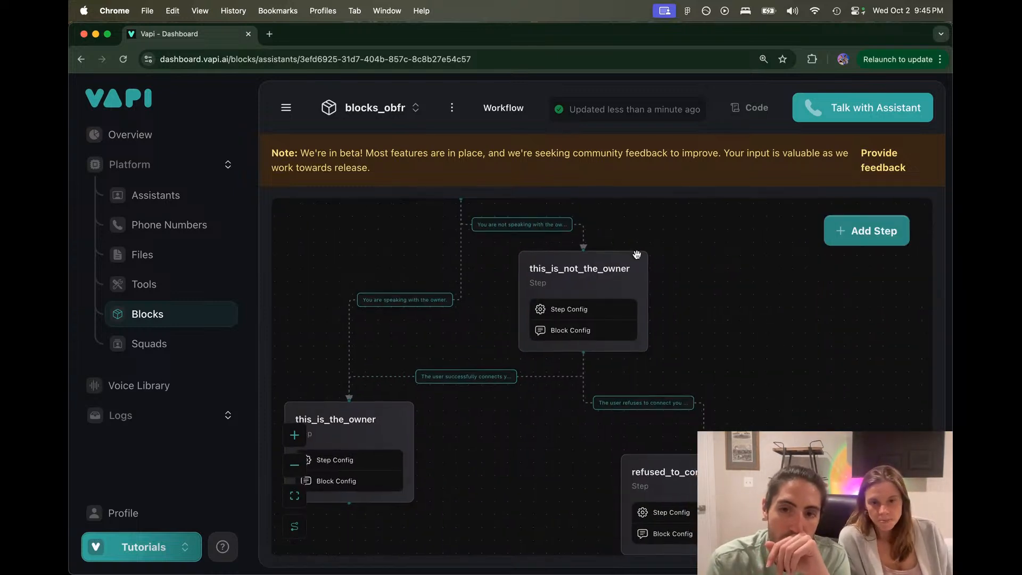
left_click(630, 405)
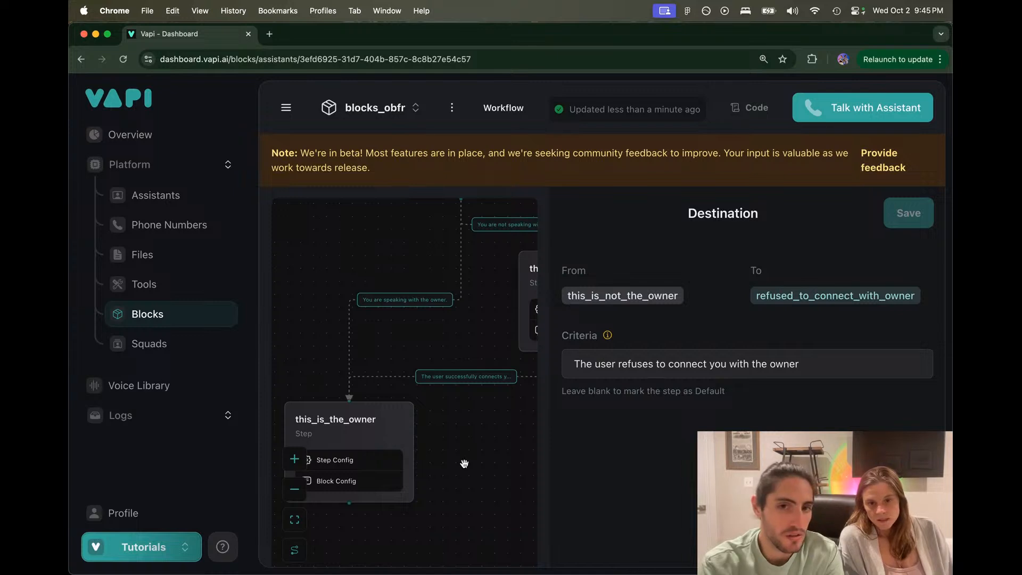
left_click(500, 262)
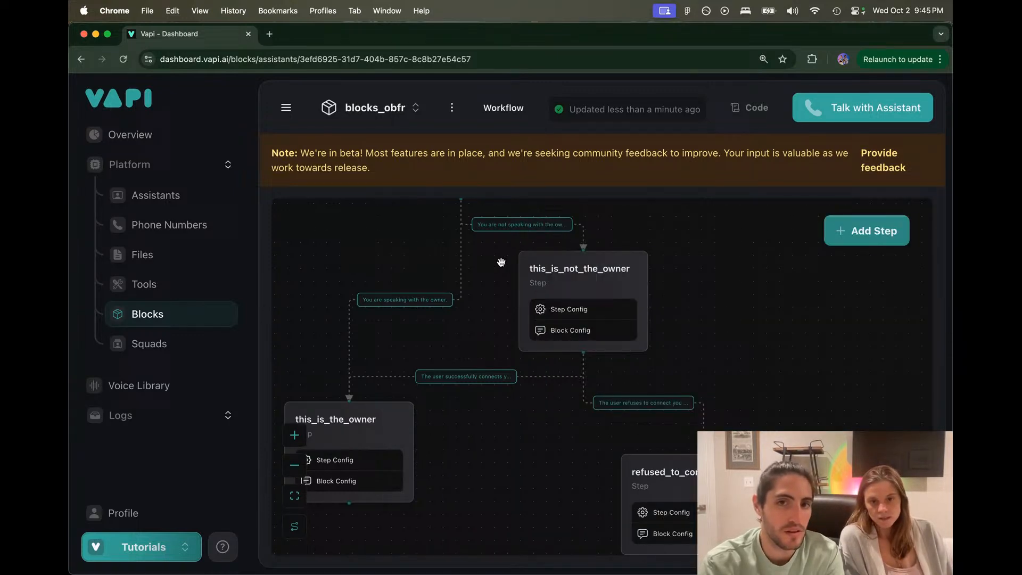
left_click(537, 228)
left_click(549, 262)
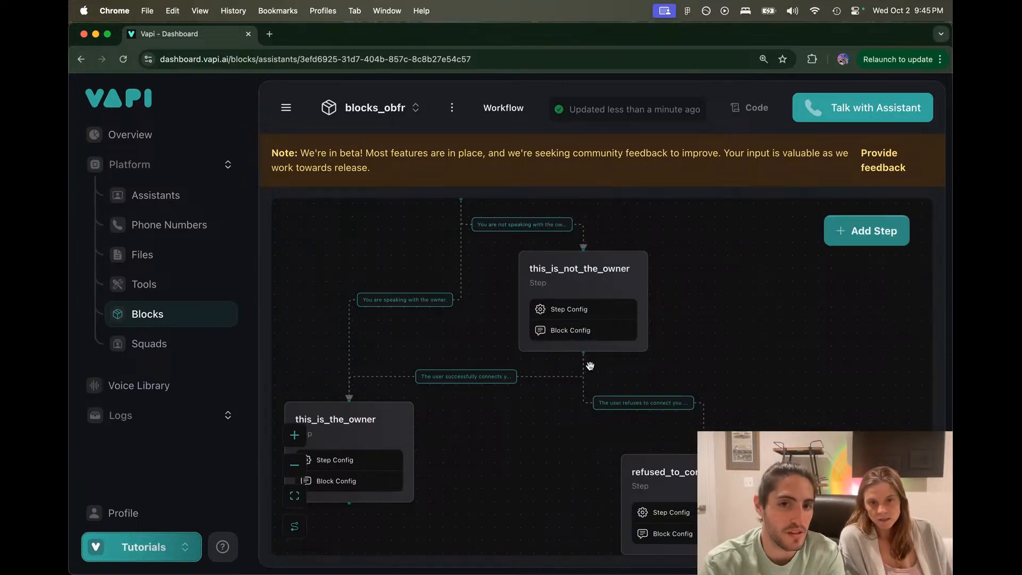
left_click(641, 402)
left_click_drag(577, 366, 813, 370)
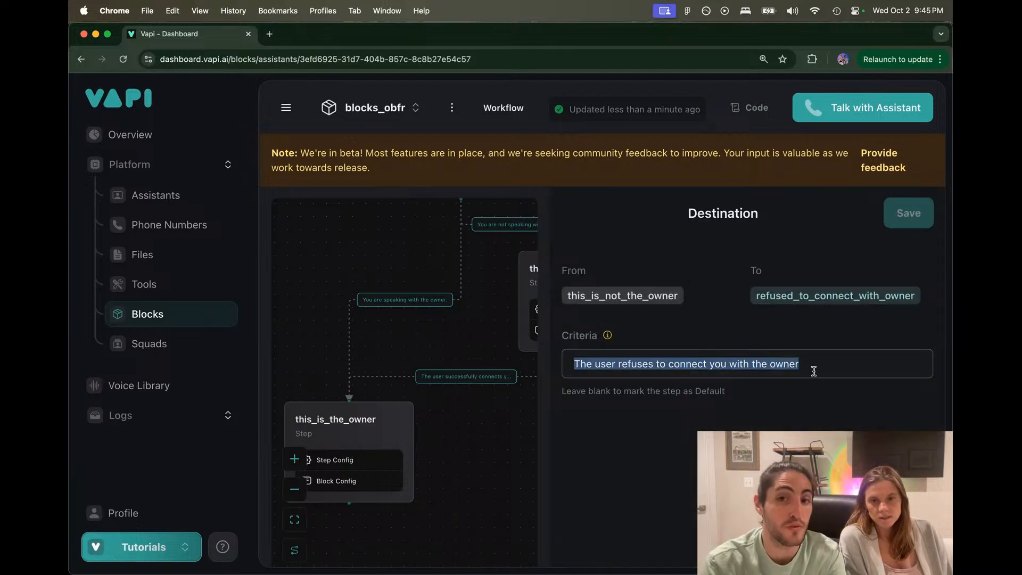
left_click(688, 438)
left_click(522, 445)
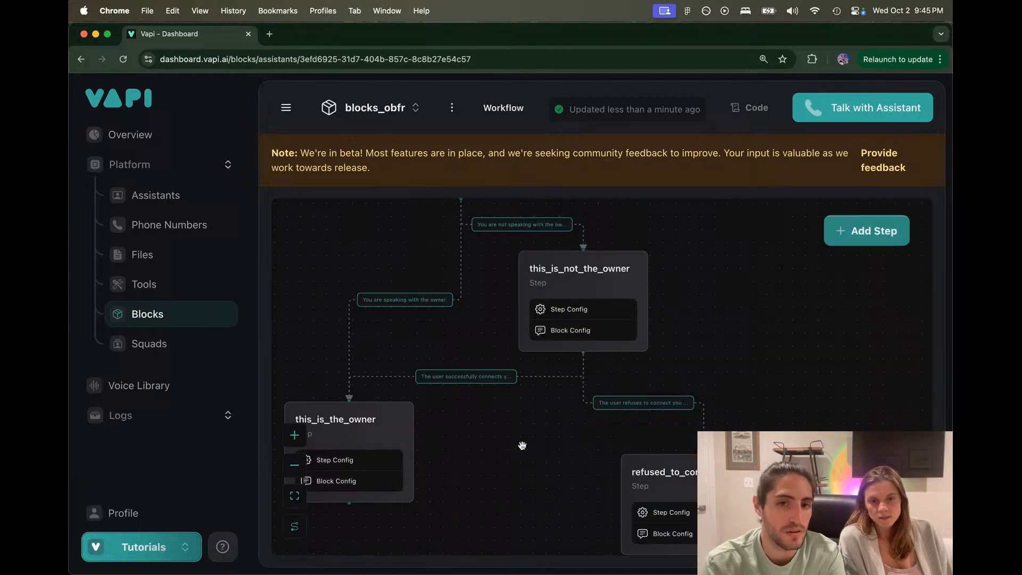
left_click(476, 379)
left_click_drag(611, 365, 791, 358)
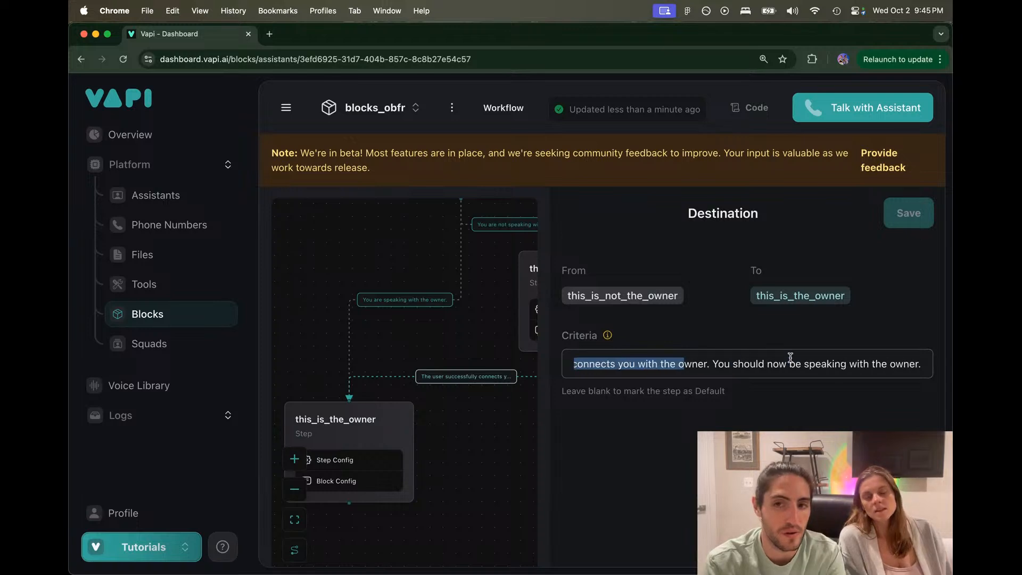
left_click(790, 357)
left_click(506, 420)
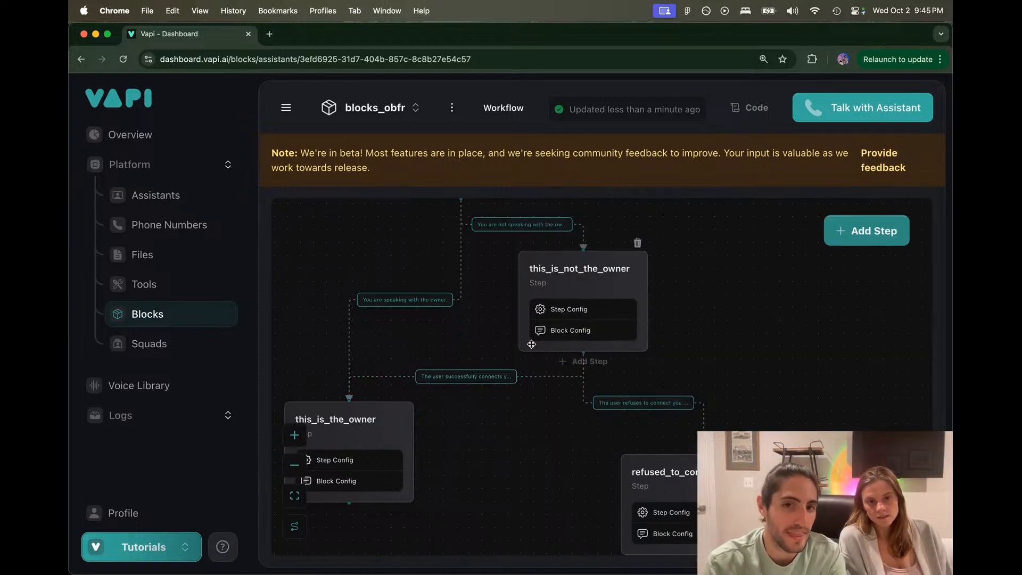
Step: Revisit the greeting and this_is_not_the_owner steps and re-read the successful-connection criteria
left_click_drag(502, 308, 525, 410)
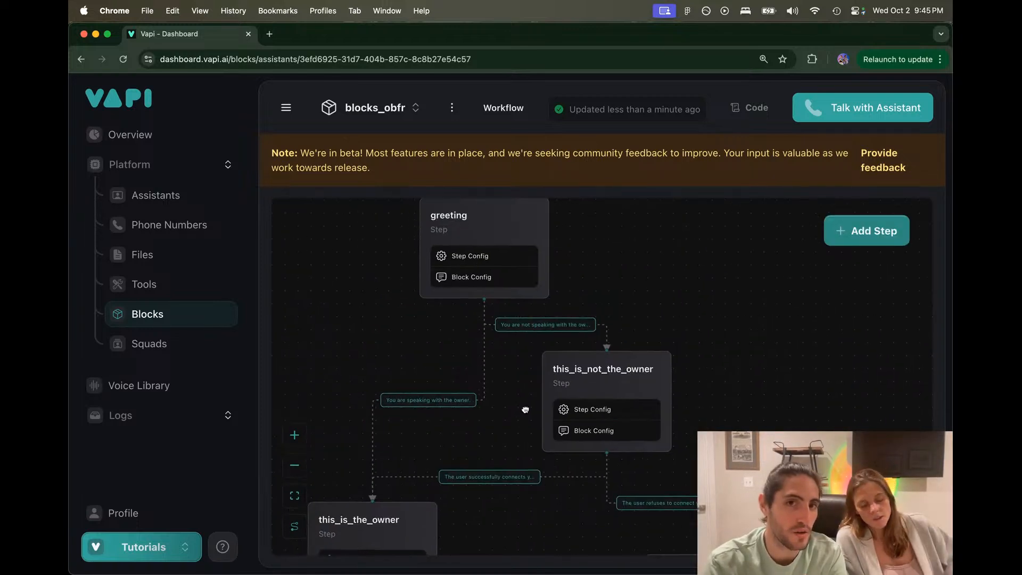
left_click_drag(498, 362, 502, 365)
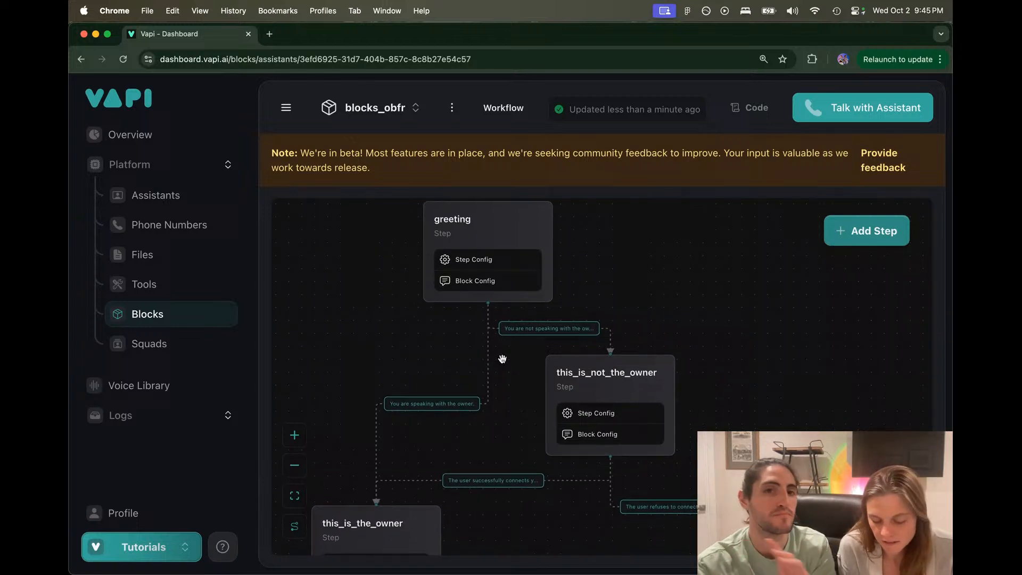
left_click(486, 224)
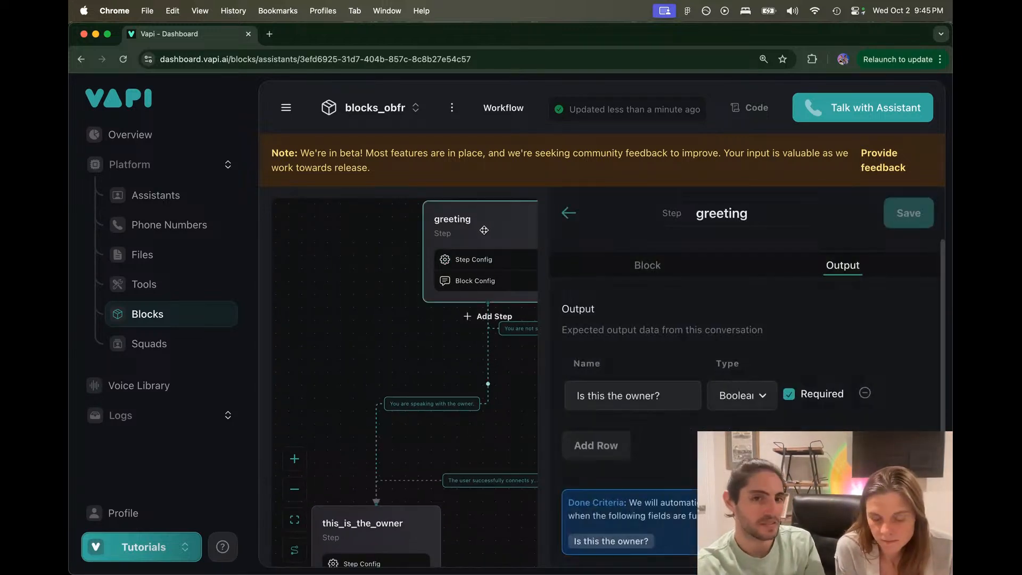
scroll(482, 234, "right", 3)
left_click(479, 327)
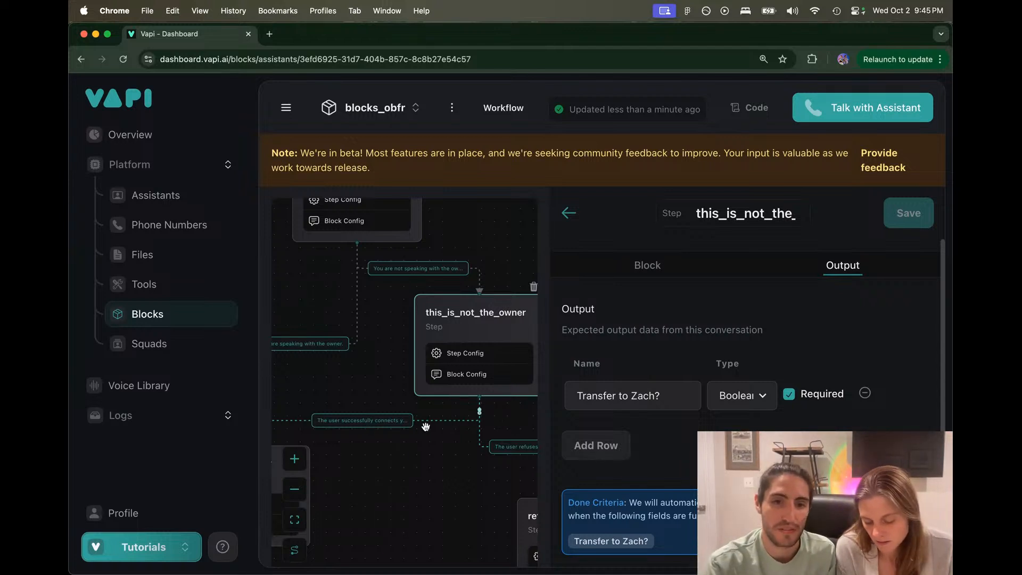
left_click(363, 422)
left_click_drag(584, 371, 873, 362)
left_click(873, 362)
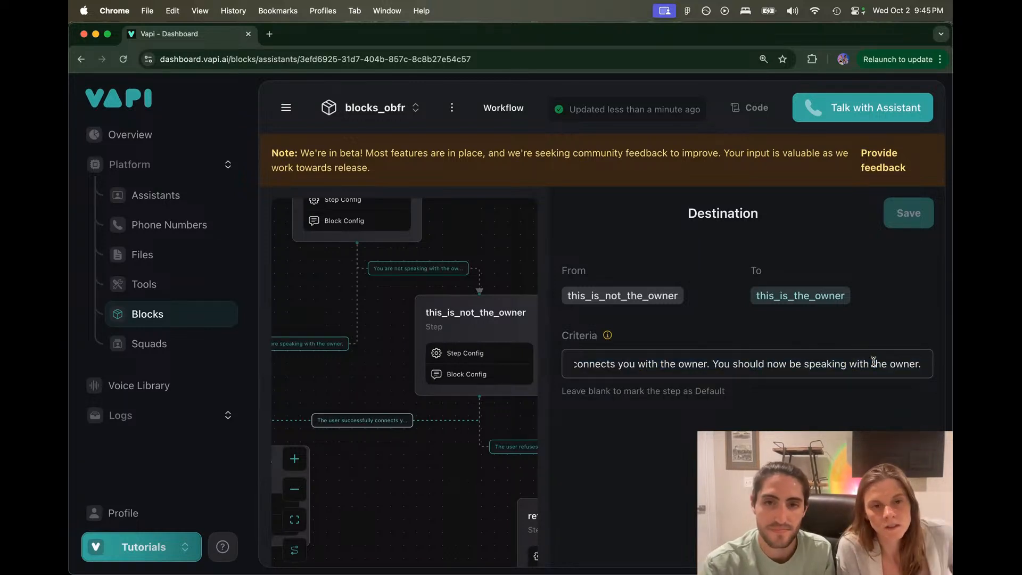
scroll(649, 365, "left", 2)
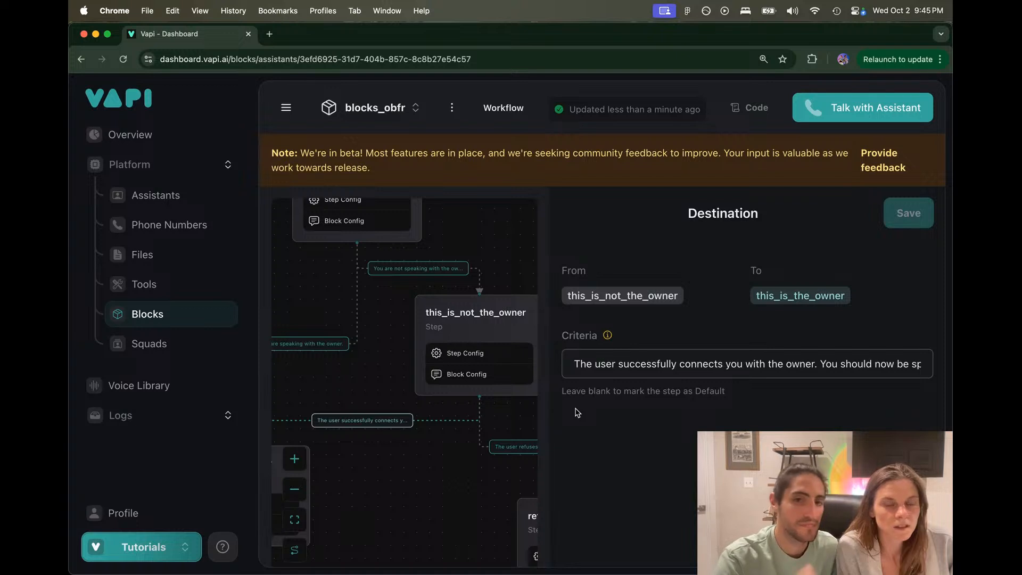
left_click(458, 456)
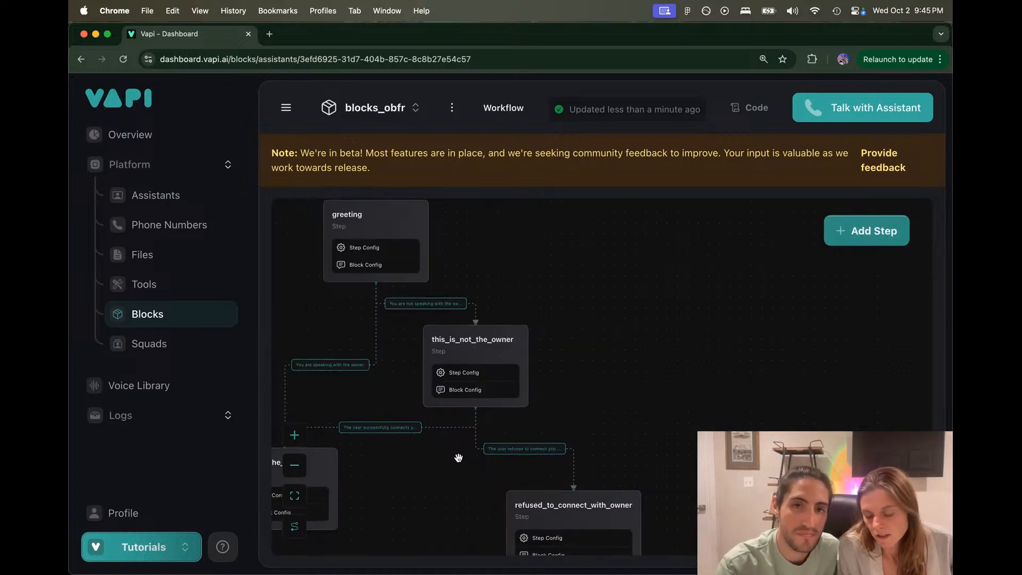
Step: Open the greeting-to-this_is_not_the_owner route, whose criteria read 'You are not speaking with the owner.'
left_click_drag(458, 458, 528, 457)
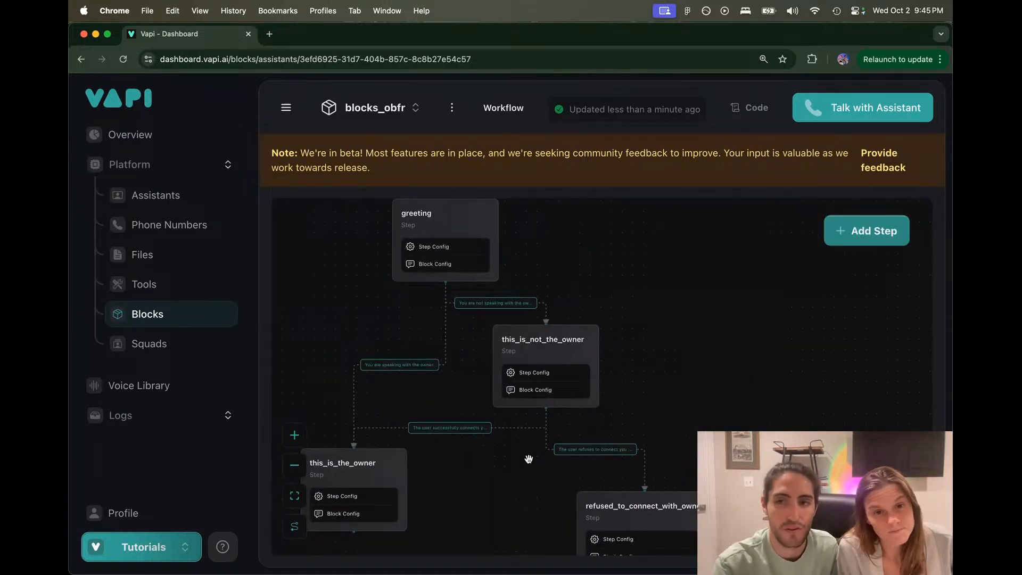
scroll(528, 460, "down", 1)
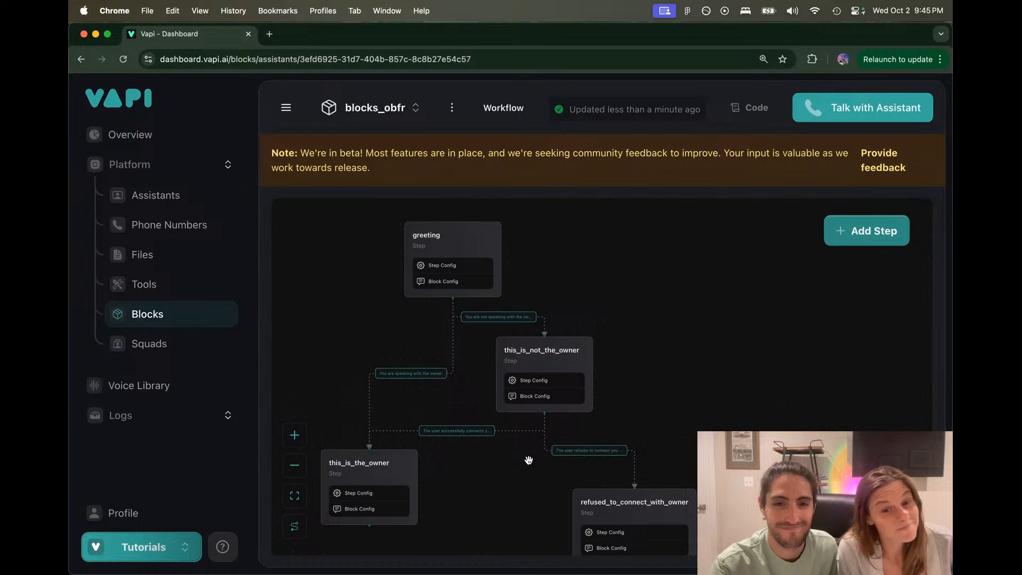
scroll(529, 459, "up", 1)
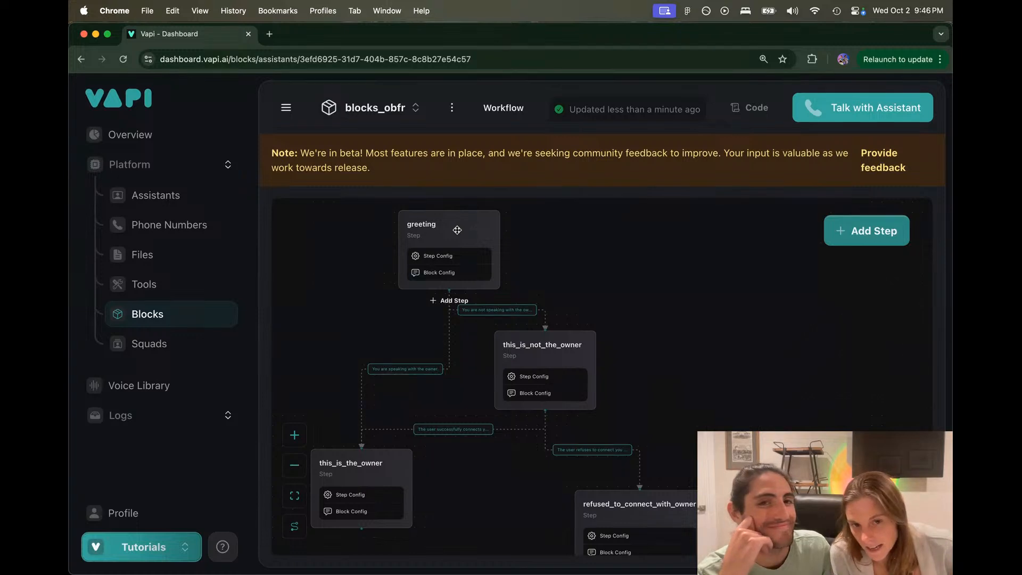
left_click(498, 310)
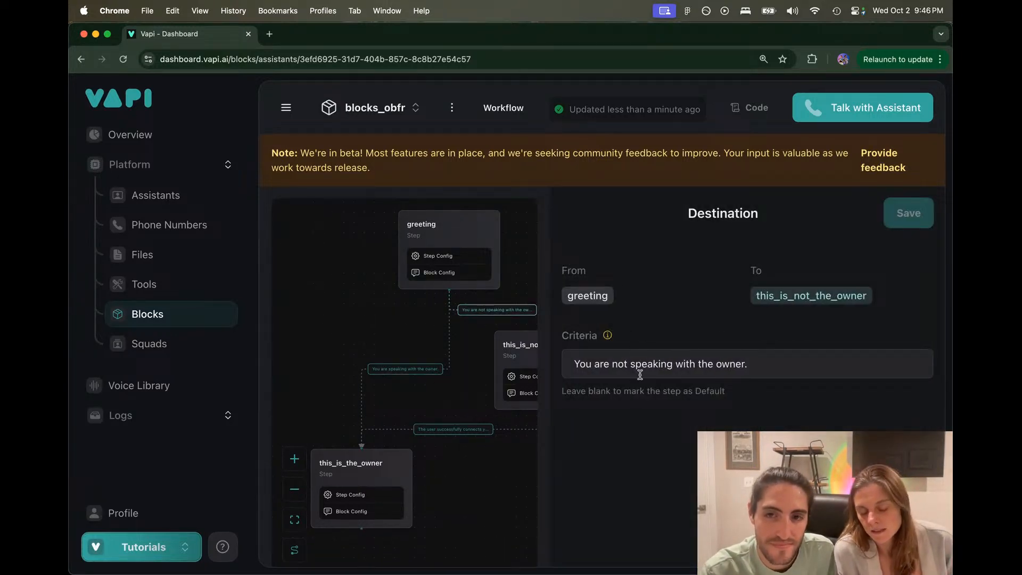
Step: Review this_is_not_the_owner's two instruction lines and its successfully-connects route criteria
left_click(468, 390)
left_click(549, 359)
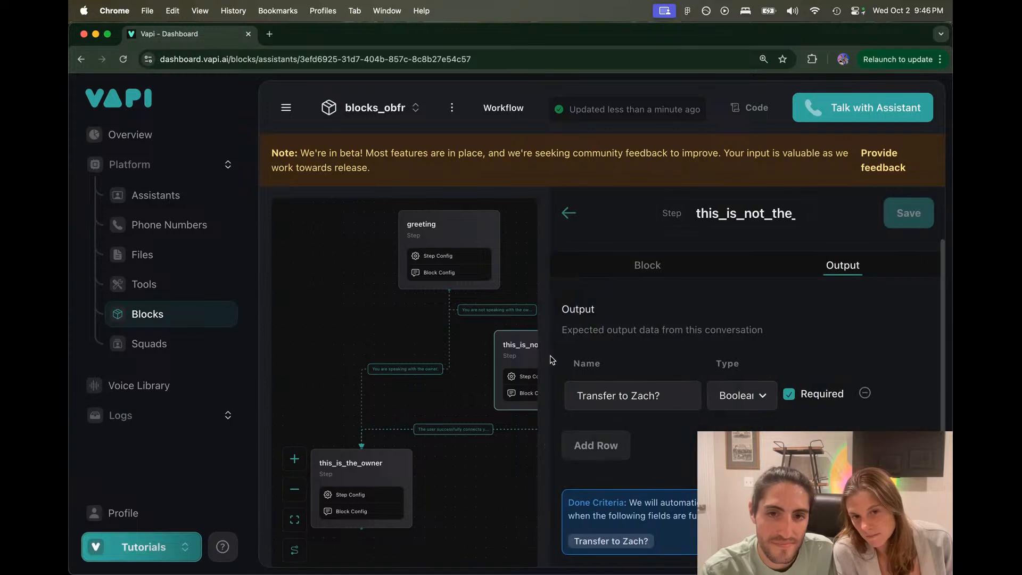
left_click(655, 263)
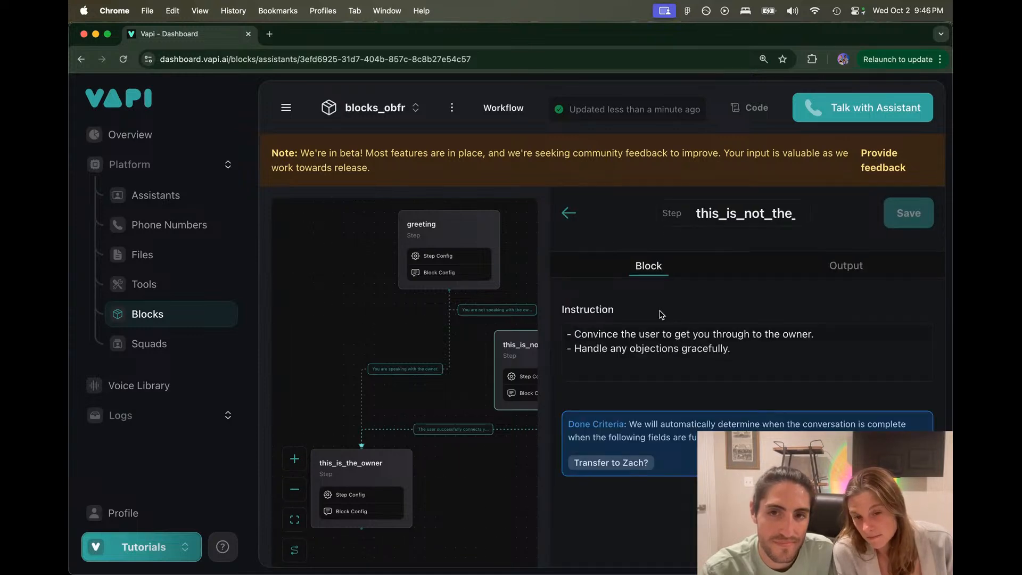
left_click_drag(468, 377, 438, 332)
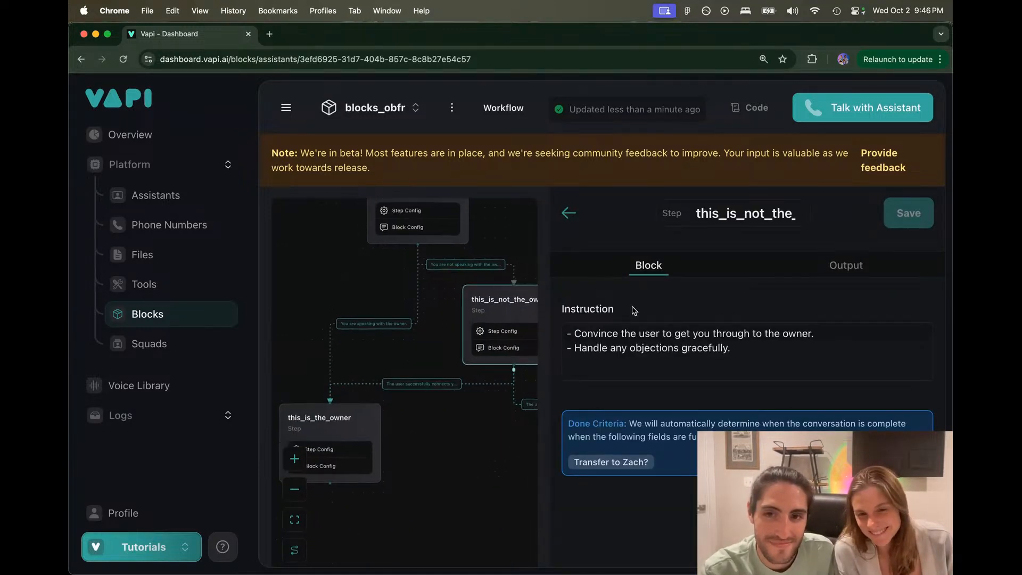
left_click_drag(565, 333, 767, 352)
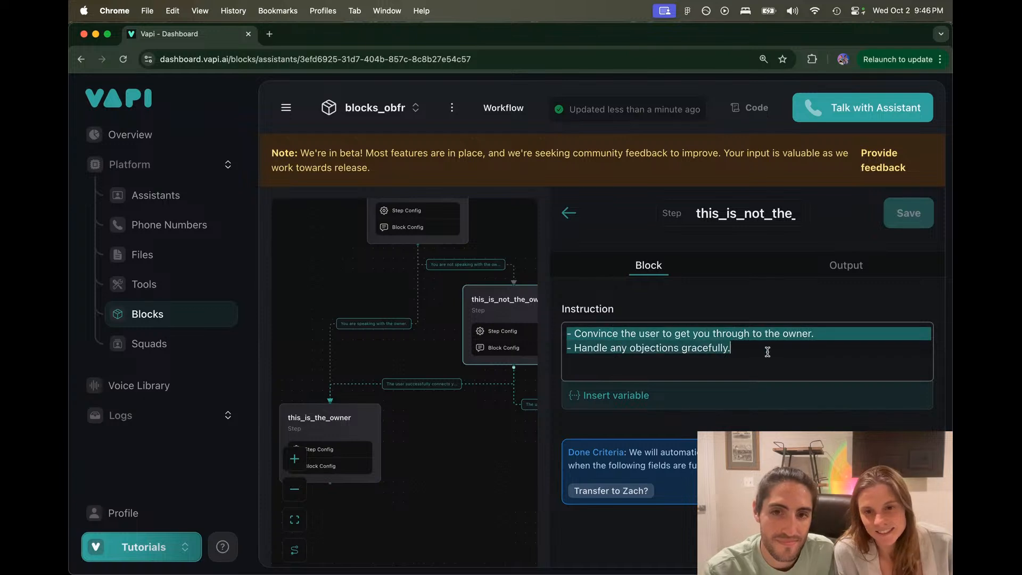
left_click(766, 351)
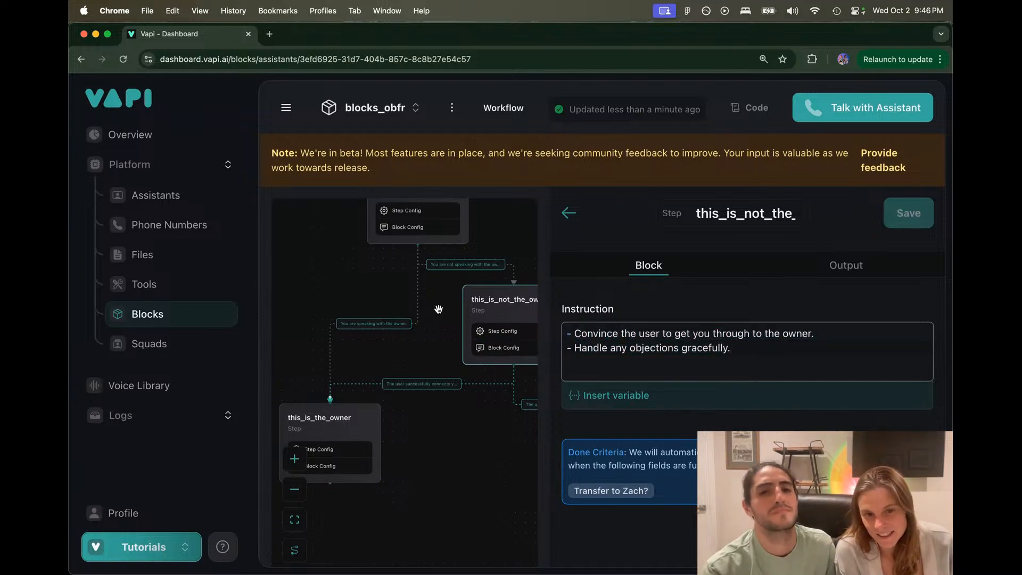
left_click(431, 325)
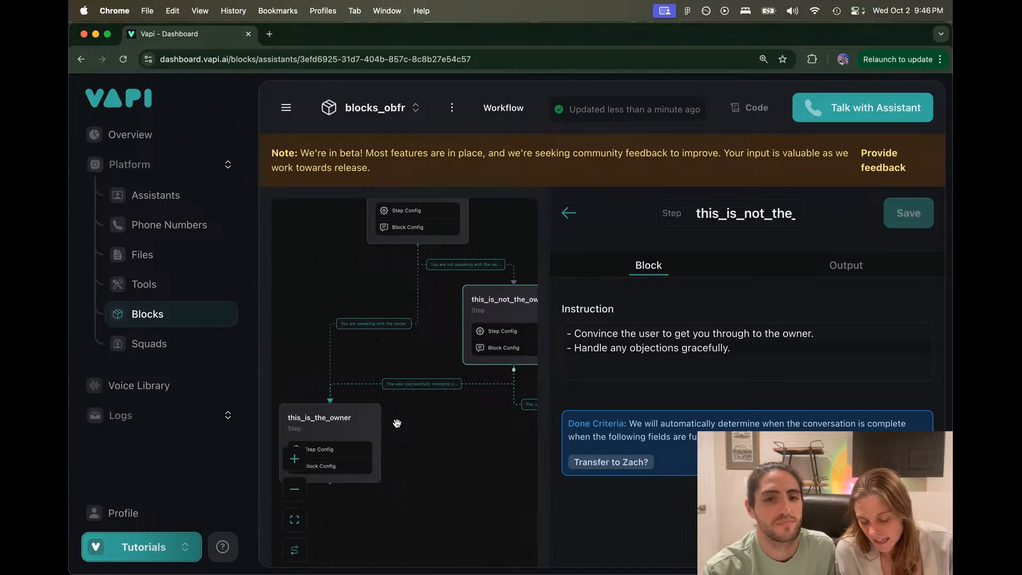
mouse_move(350, 423)
left_click(420, 384)
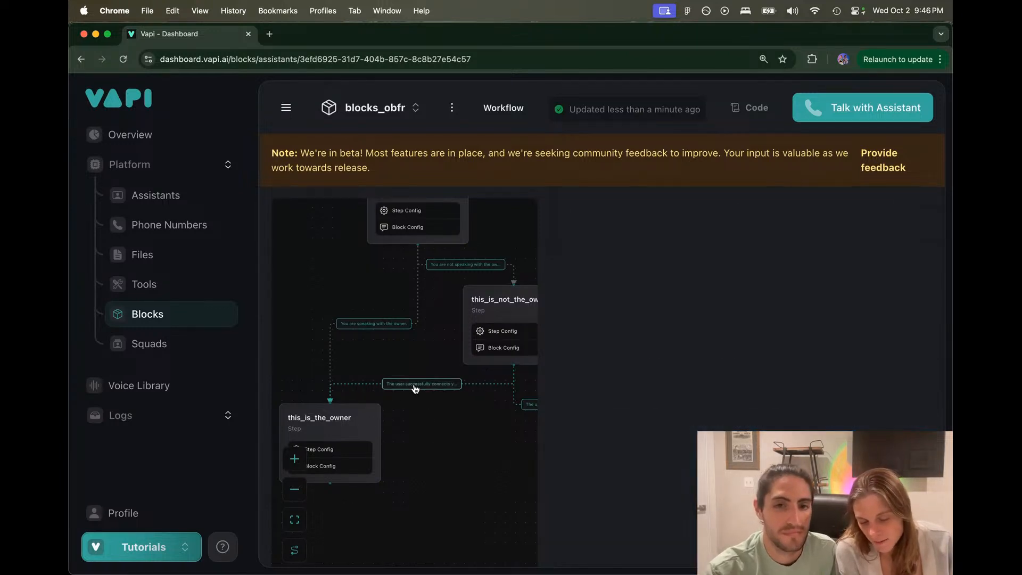
left_click_drag(576, 363, 931, 363)
left_click(881, 363)
Step: Show this_is_the_owner's hurricane relief foundation instruction and check its expected output
left_click(349, 415)
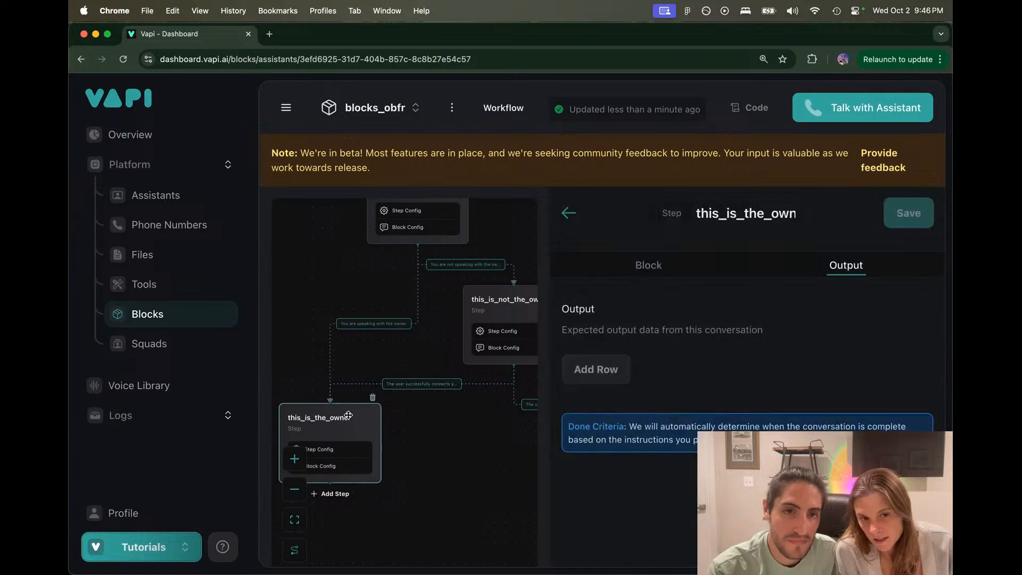
mouse_move(563, 337)
left_mouse_down()
mouse_move(710, 333)
mouse_move(713, 349)
mouse_move(814, 346)
mouse_move(558, 337)
left_mouse_up()
left_click(864, 348)
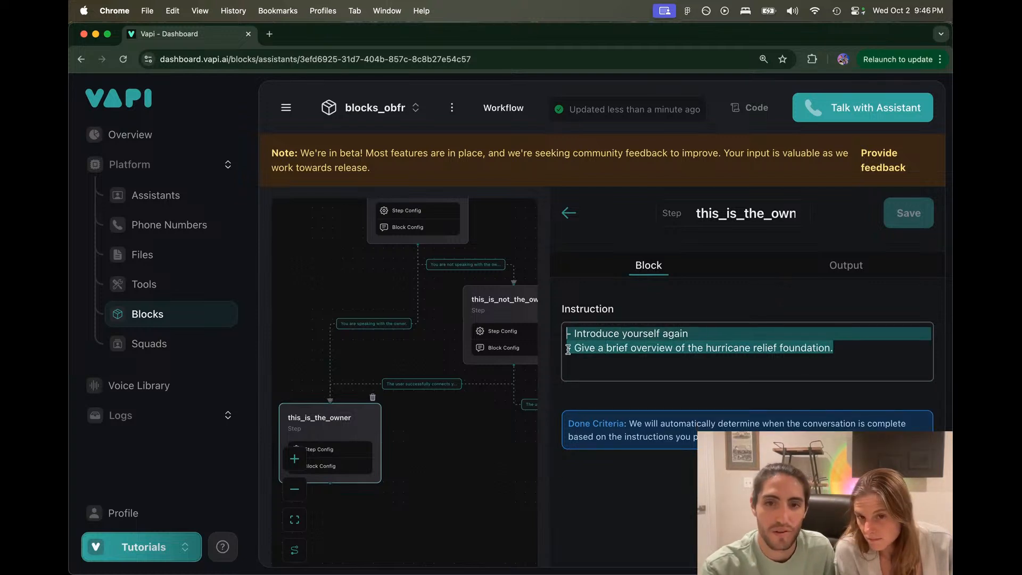
left_click(585, 350)
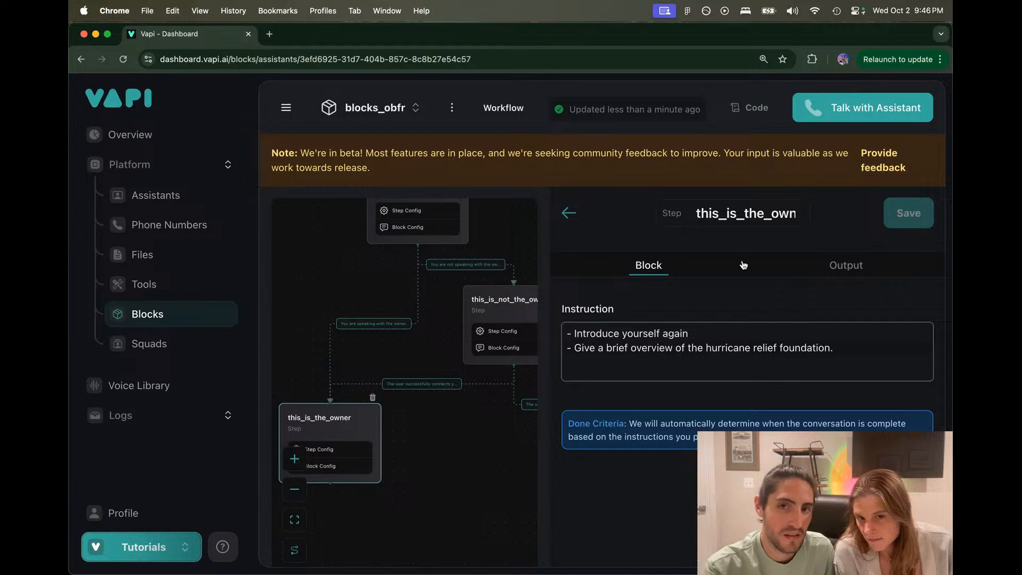
left_click(814, 265)
left_click(677, 271)
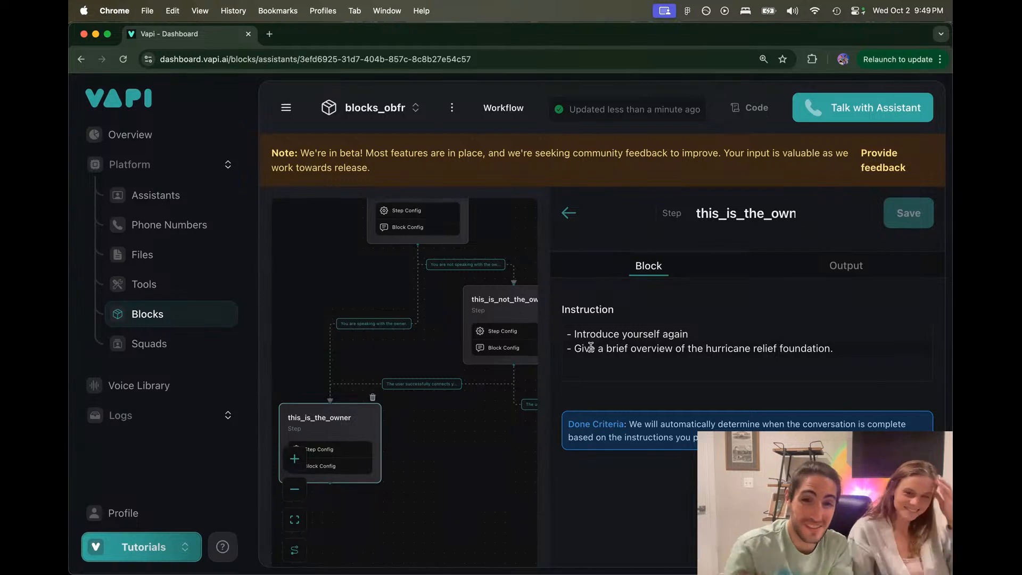
Step: Close the step panel and pan to show greeting, both branches, and this_is_the_owner with below
scroll(481, 436, "down", 2)
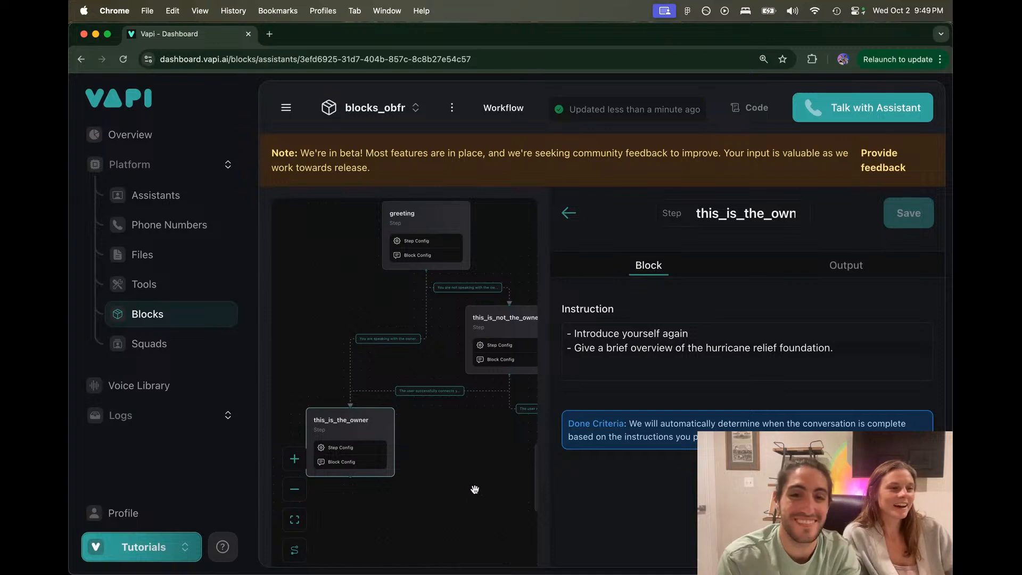
left_click(568, 214)
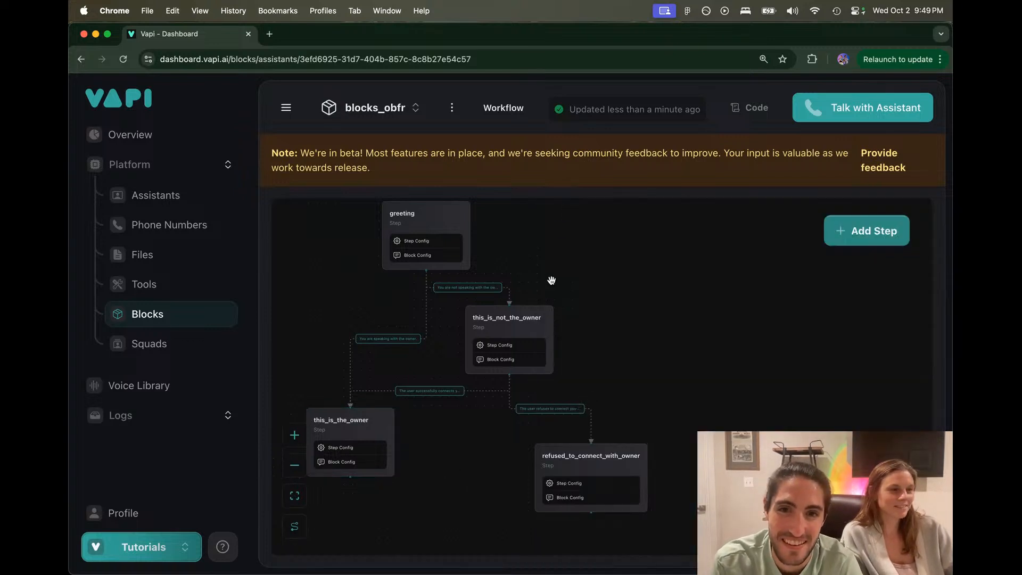
left_click_drag(554, 278, 665, 242)
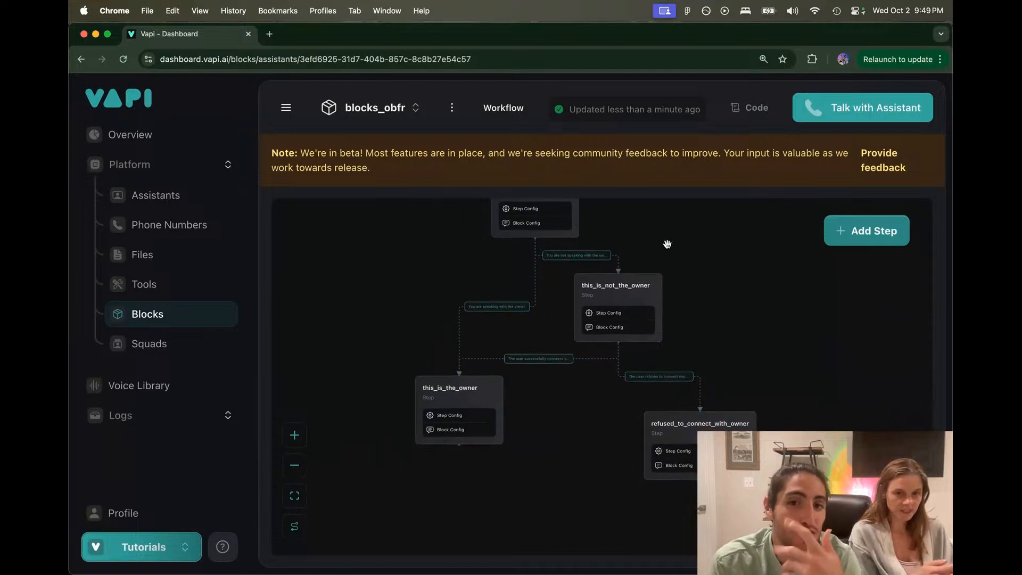
left_click_drag(517, 429, 519, 392)
scroll(520, 393, "up", 2)
scroll(520, 394, "down", 2)
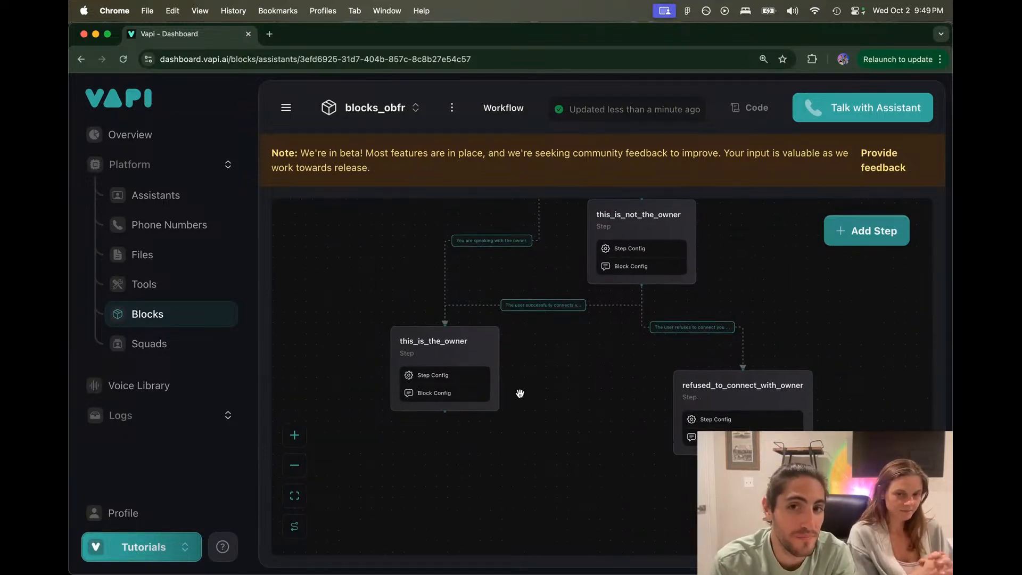
left_click_drag(540, 378, 534, 434)
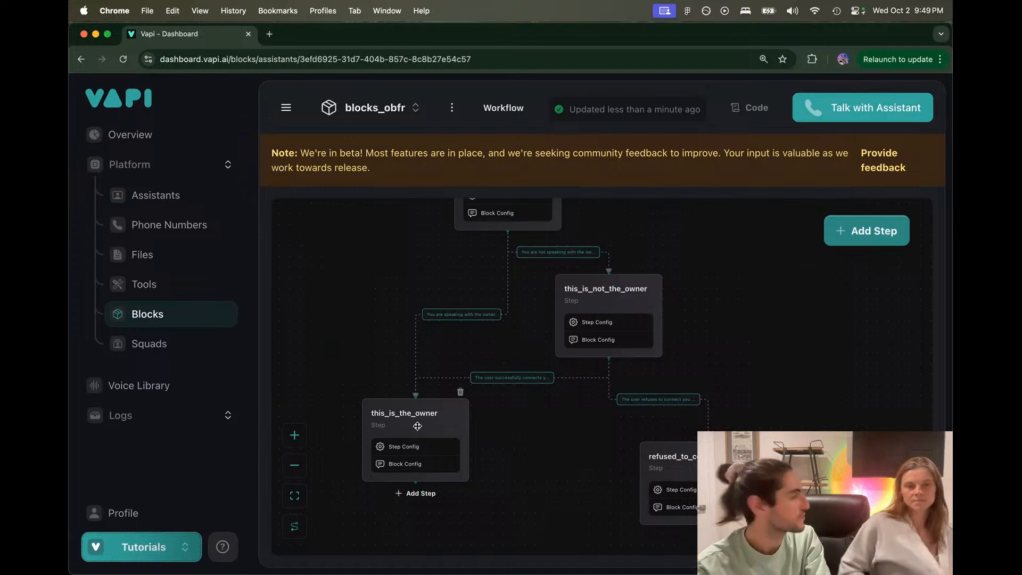
Step: Add a Tool call step under this_is_the_owner with route criteria 'The owner is ready to donate.'
left_click(411, 493)
left_click(650, 381)
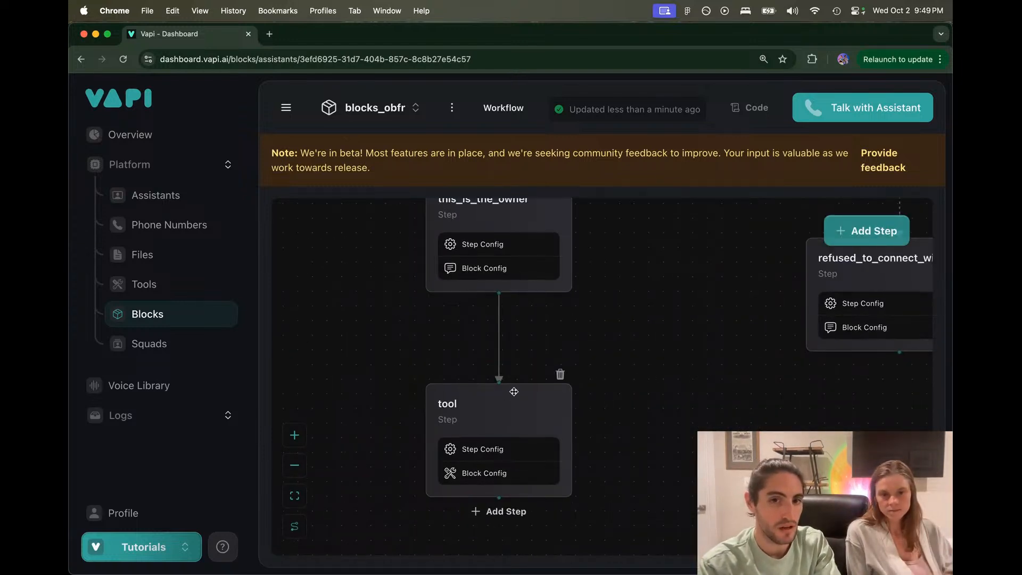
left_click(500, 360)
left_click(621, 369)
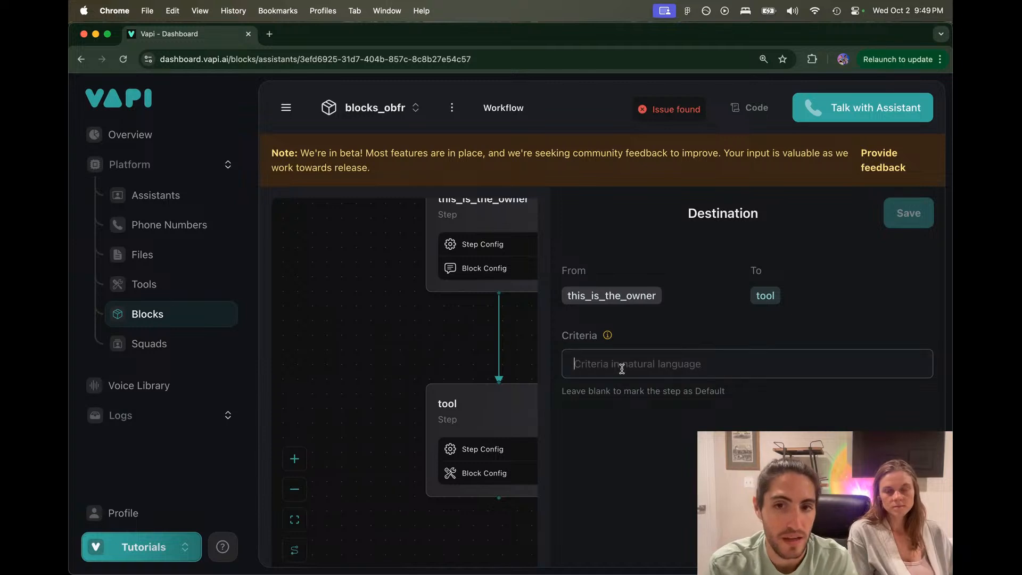
type("The owner is ")
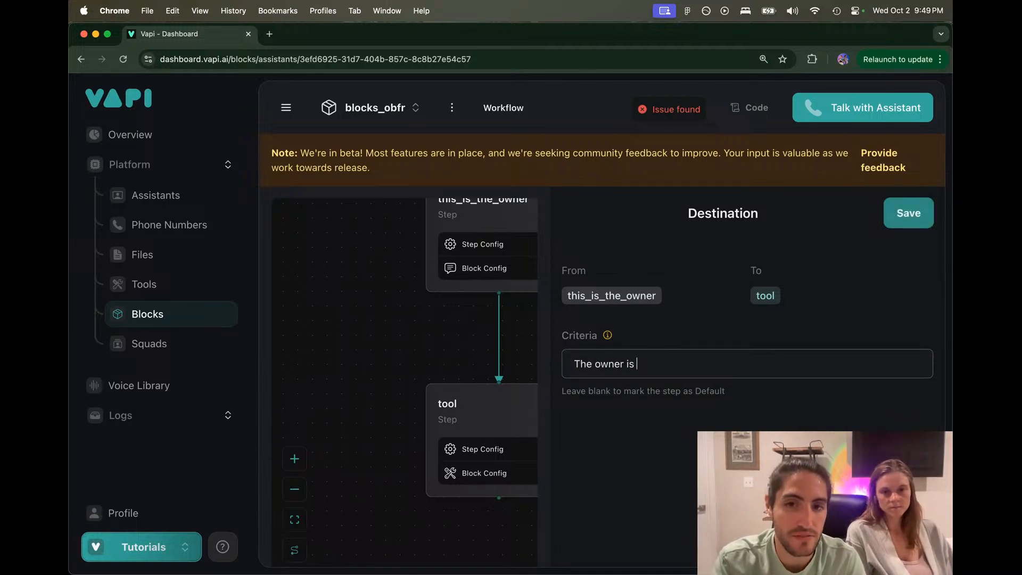
type("rady")
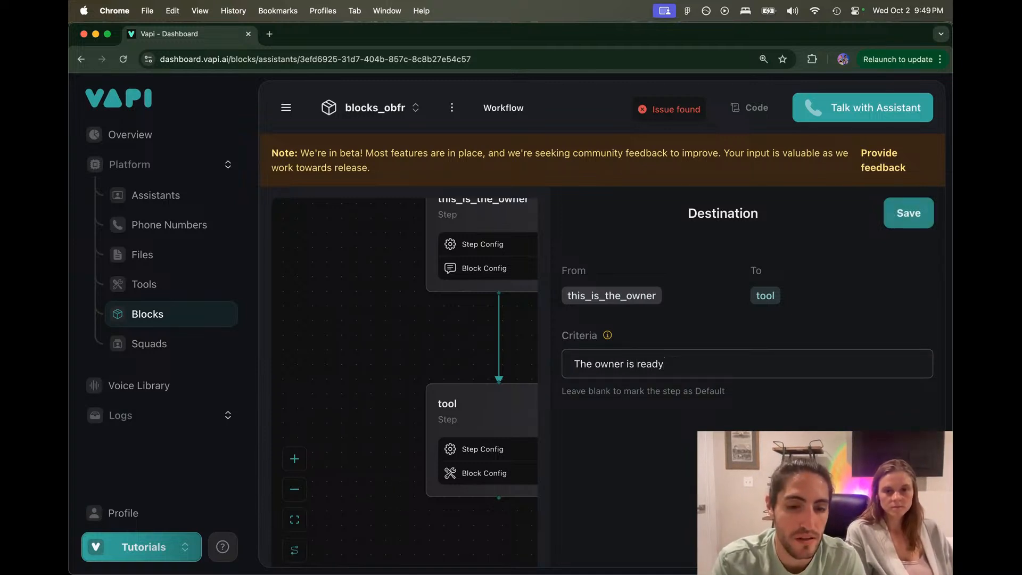
type(" to donate")
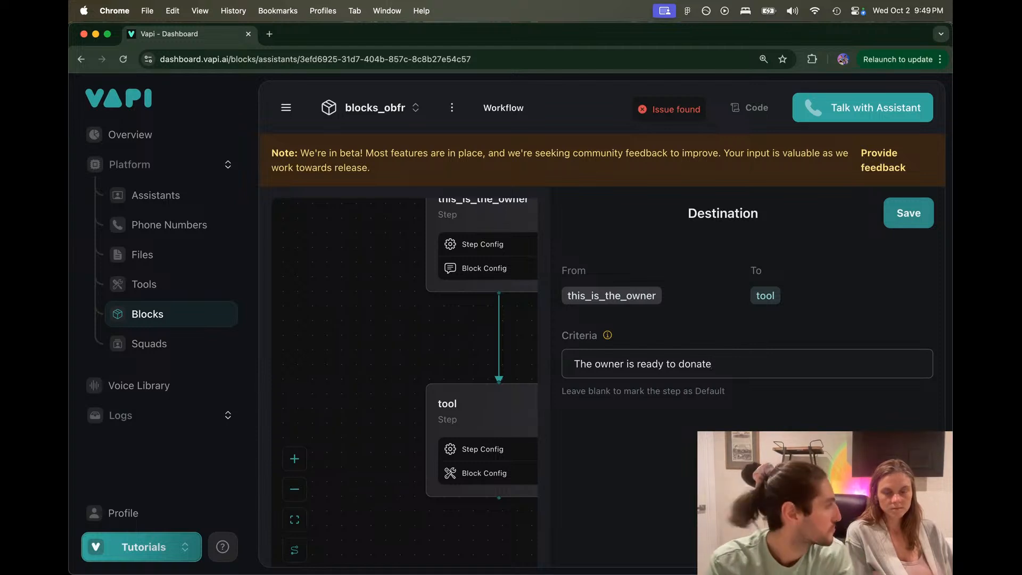
type(".")
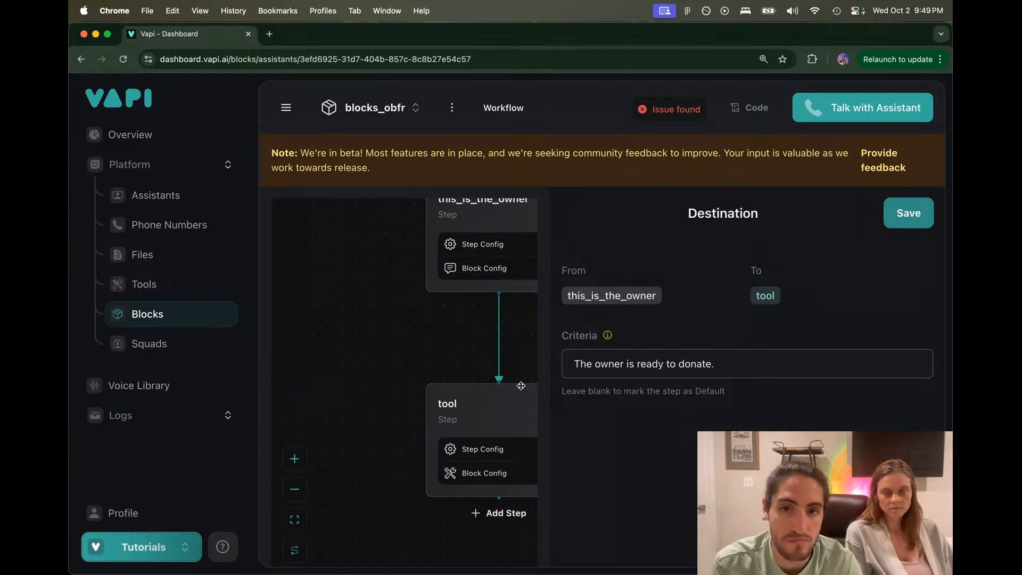
Step: Inspect the new tool step's request URL, expected response and post body inputs
left_click(494, 396)
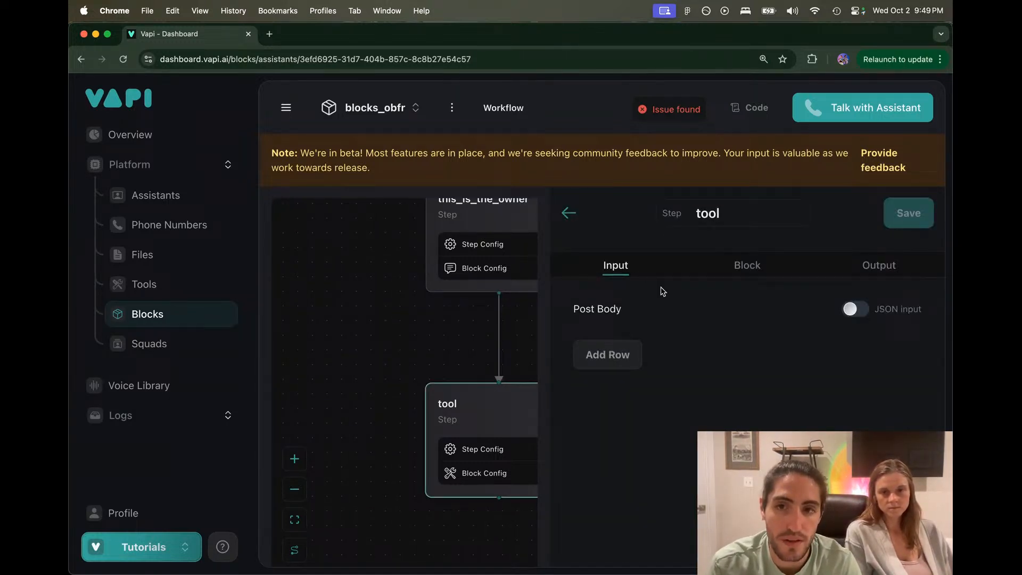
left_click(728, 263)
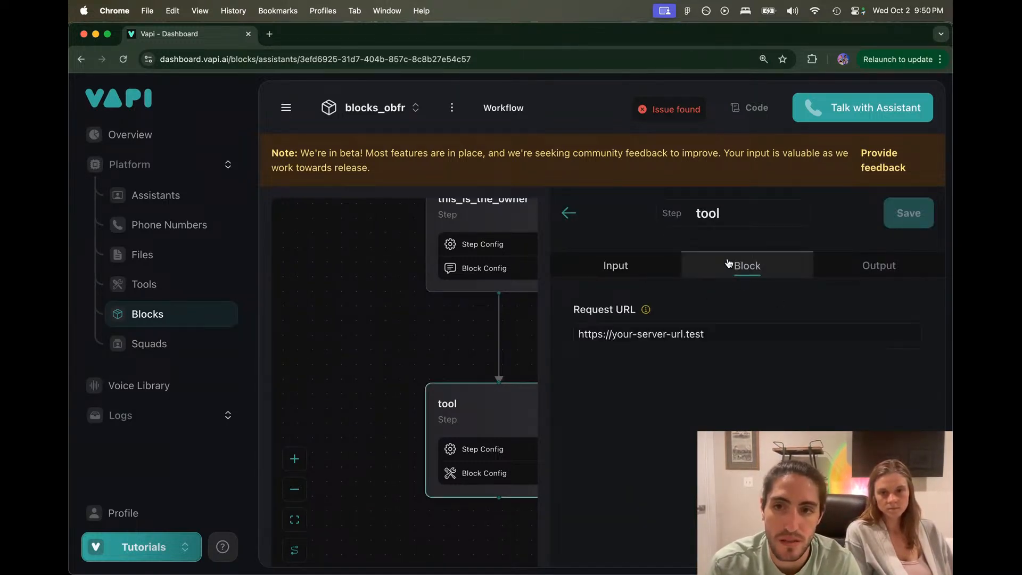
left_click(716, 330)
left_click(853, 268)
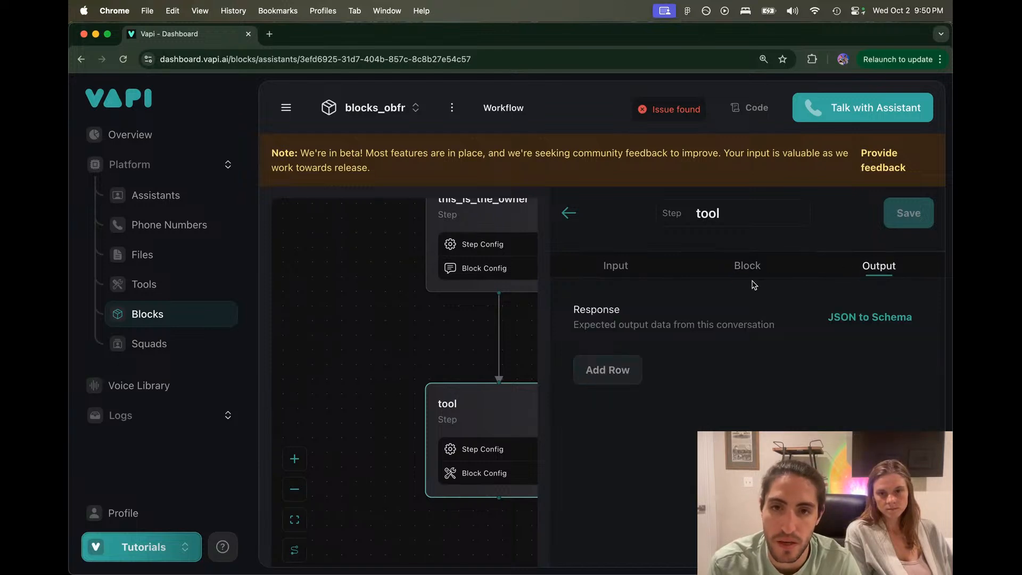
left_click_drag(580, 304, 781, 328)
left_click(616, 265)
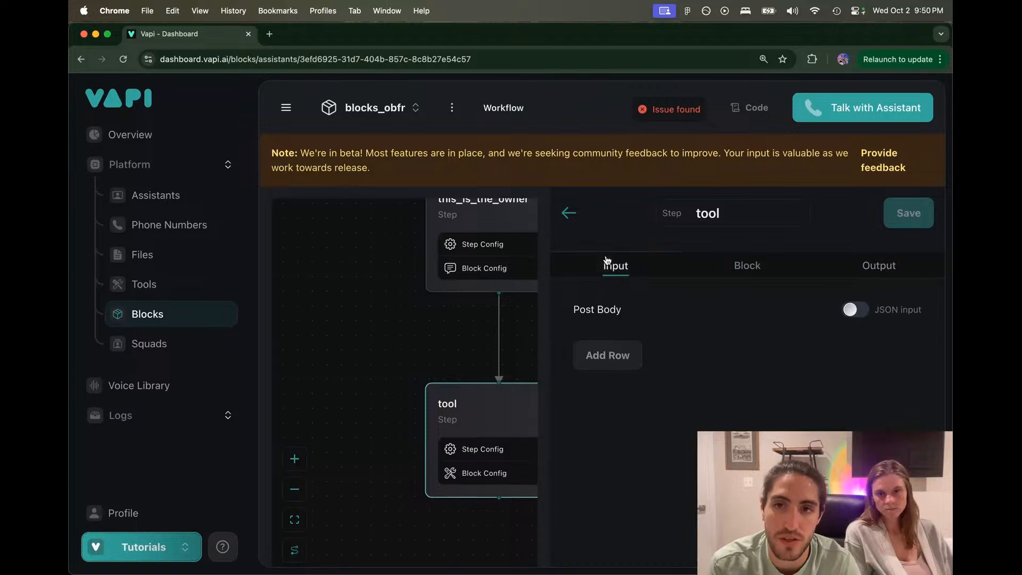
mouse_move(663, 112)
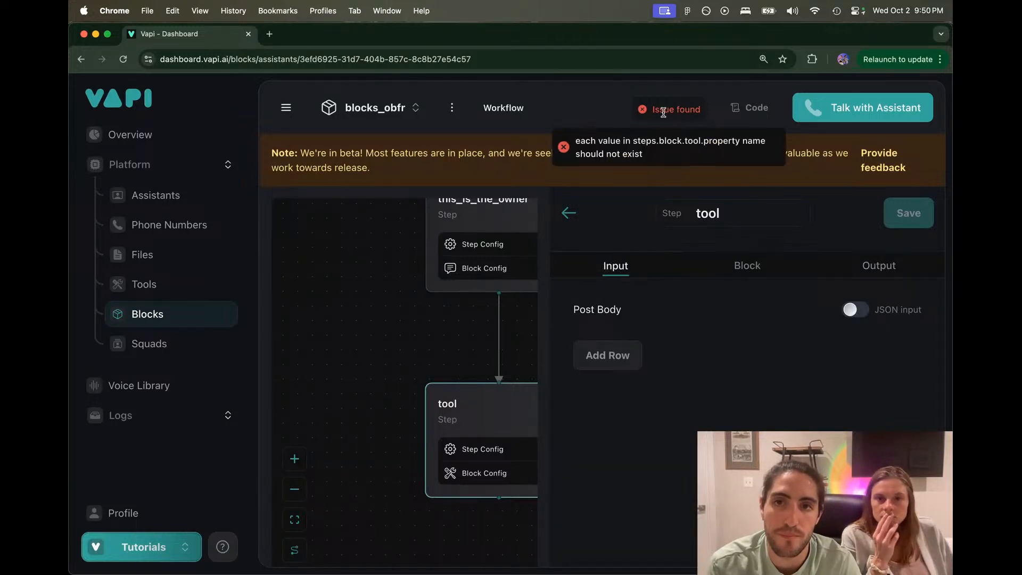
Step: Open Make.com in a new browser tab
left_click(269, 33)
type("mak")
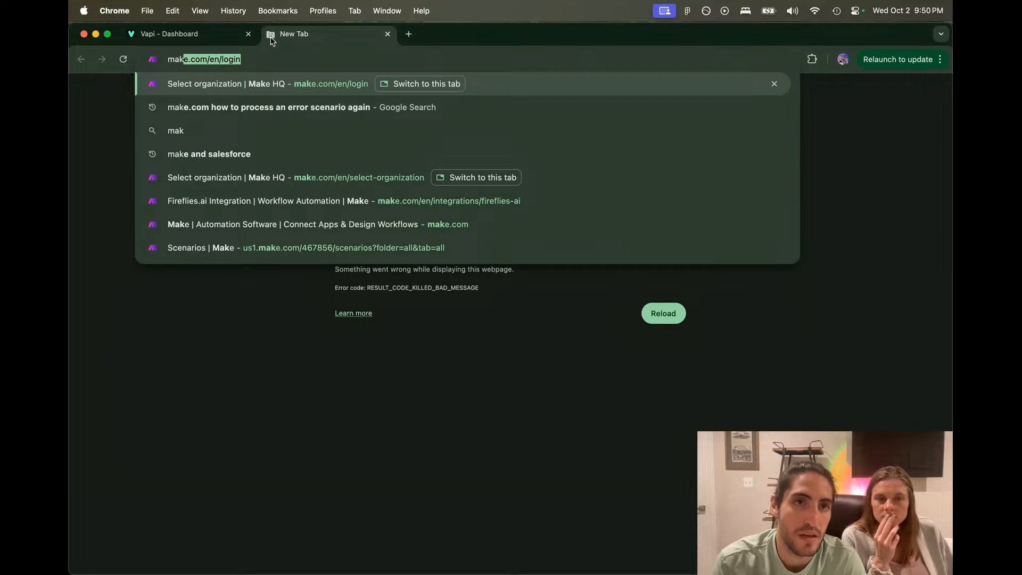
key("Return")
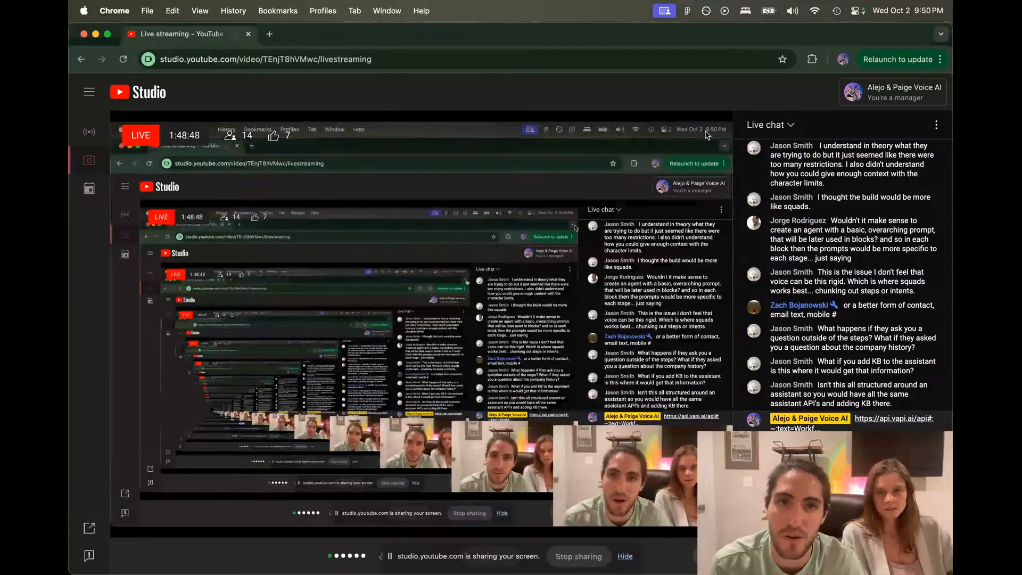
key("super+grave")
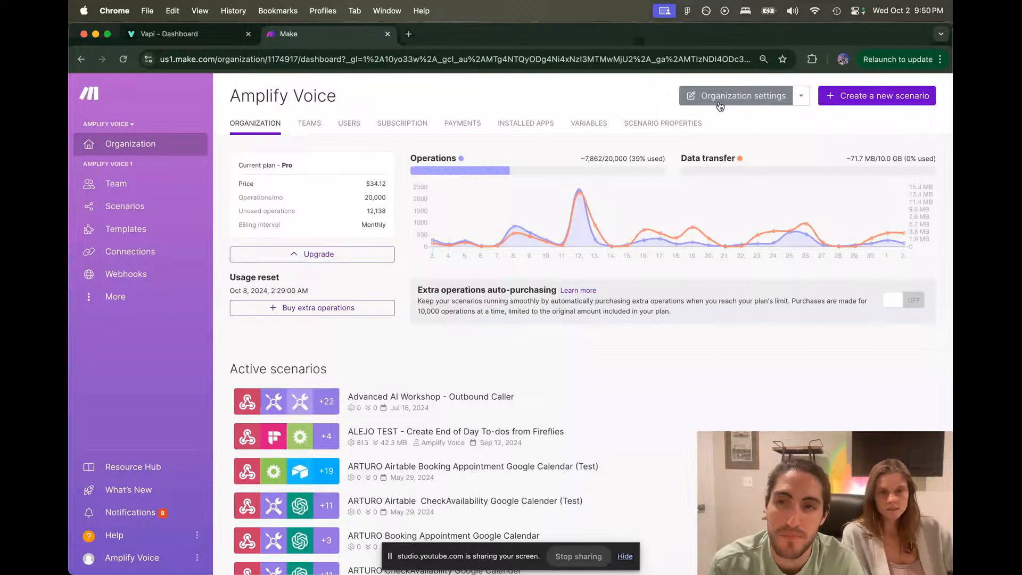
Step: Create a new Make scenario and choose the Webhooks app, briefly checking the Vapi workflow
left_click(873, 95)
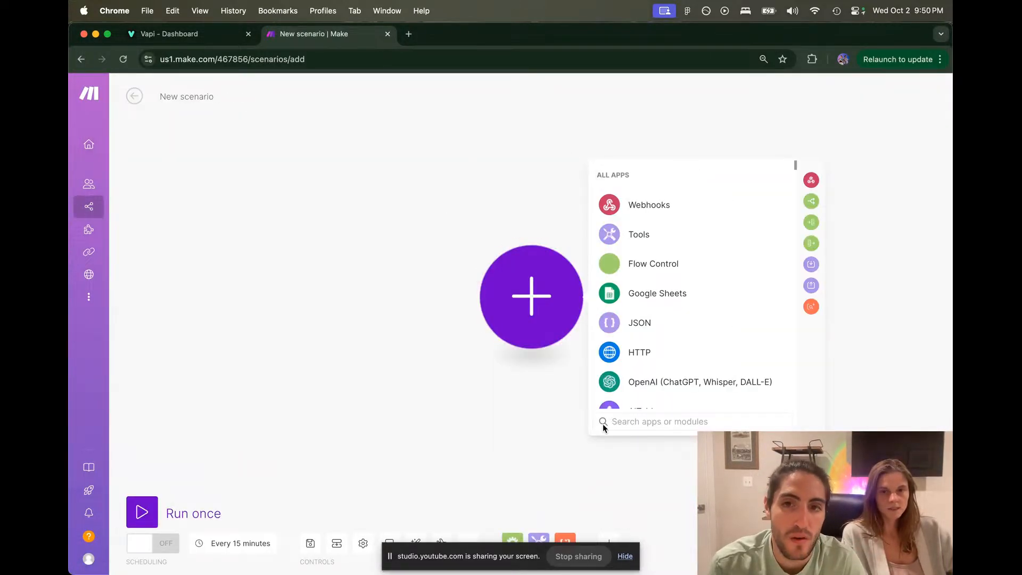
left_click(609, 205)
key("ctrl+shift+Tab")
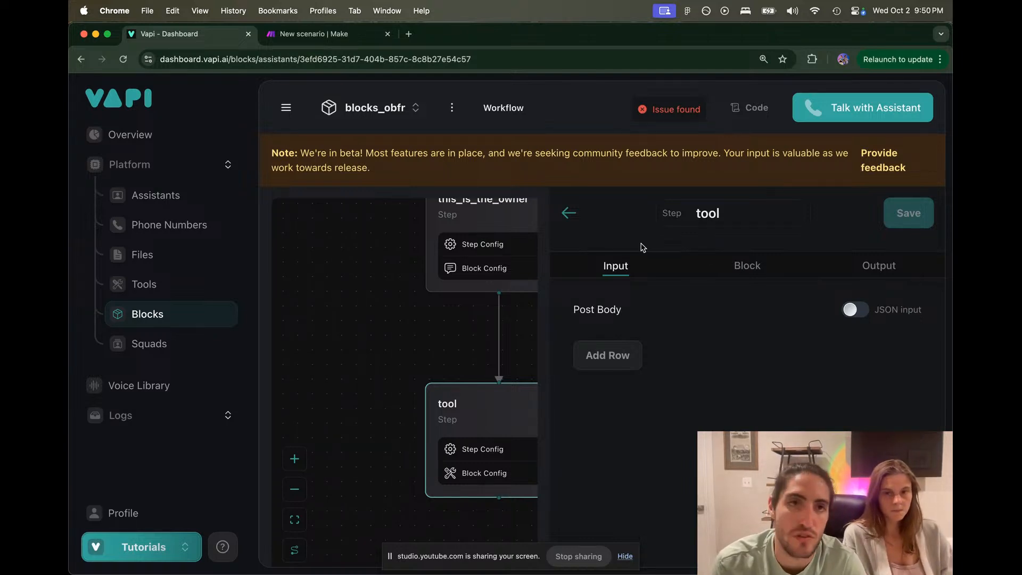
key("ctrl+Tab")
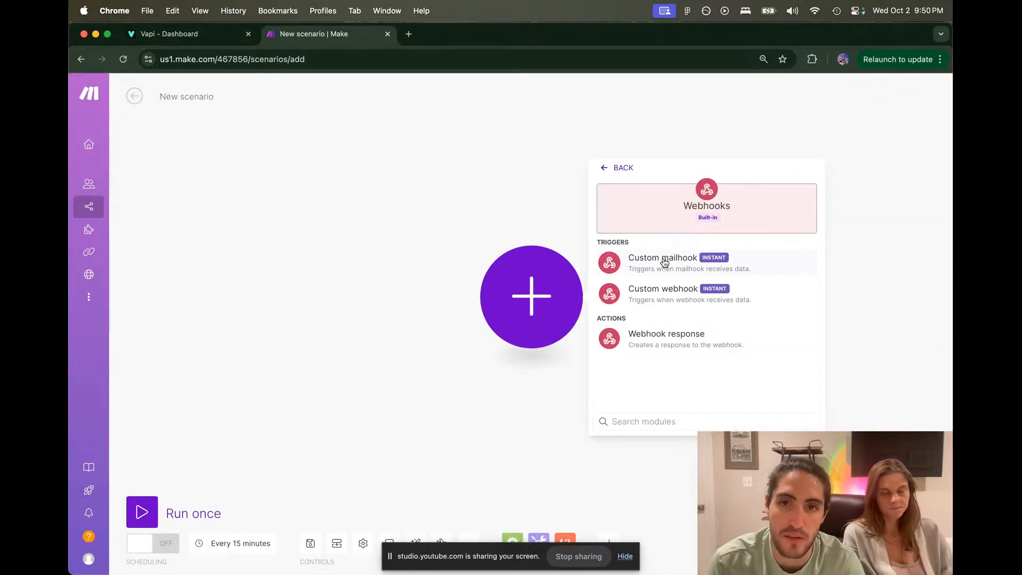
Step: Add a Custom webhook trigger to the Make scenario and begin creating a new webhook
left_click(664, 293)
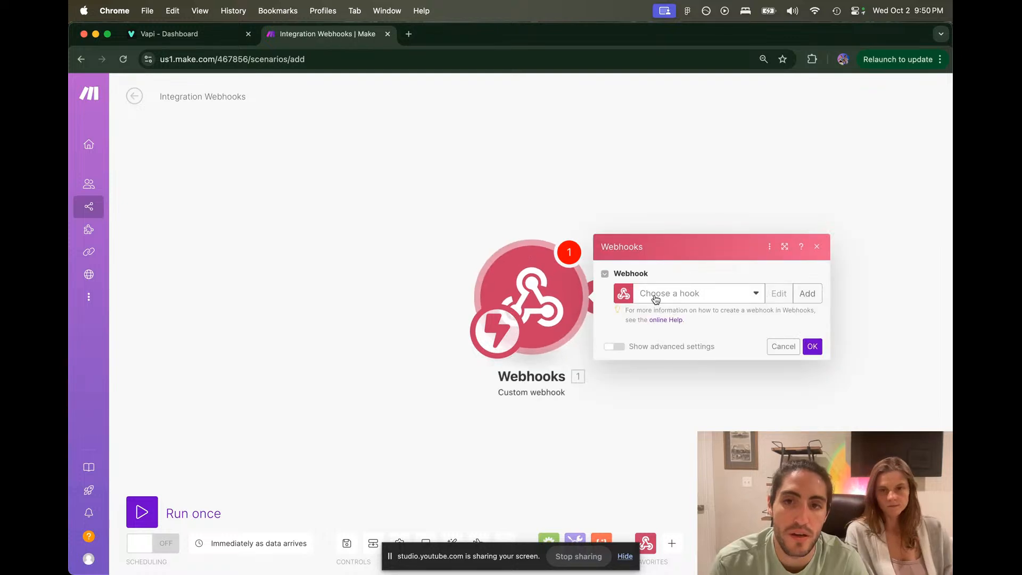
left_click(661, 293)
left_click(808, 292)
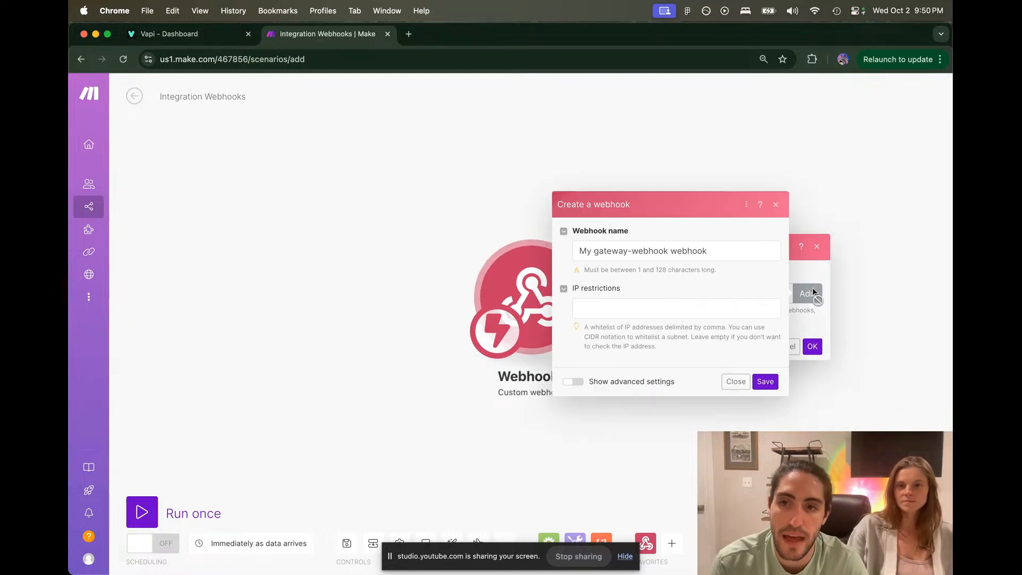
Step: Name the new webhook 'VAPI BLOCKS - TUTORIAL DELETE', save it, and copy its address
triple_click(641, 253)
type("Blocks")
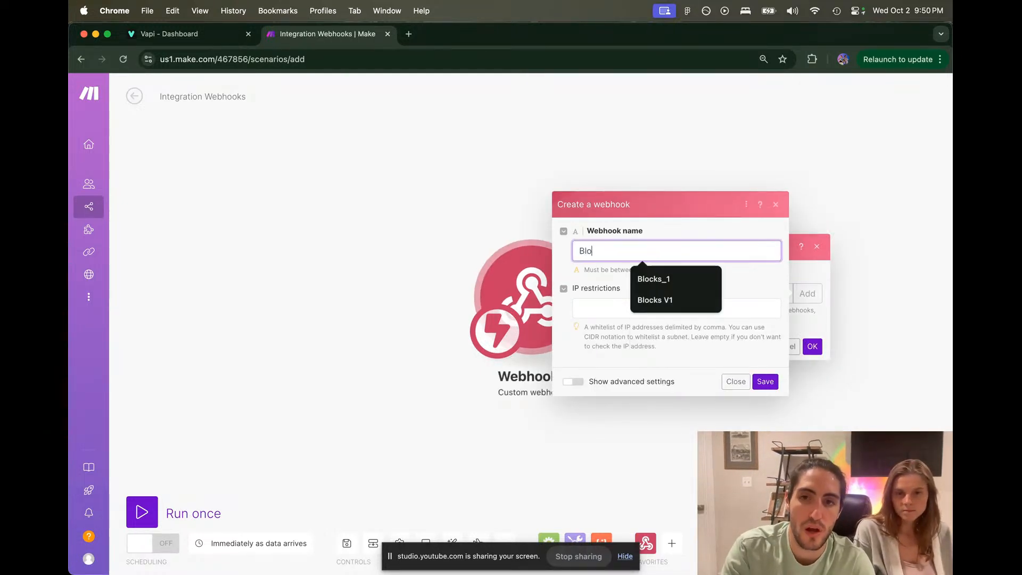
key("BackSpace")
key("BackSpace")
key("BackSpace")
key("BackSpace")
key("BackSpace")
key("BackSpace")
key("BackSpace")
type("V")
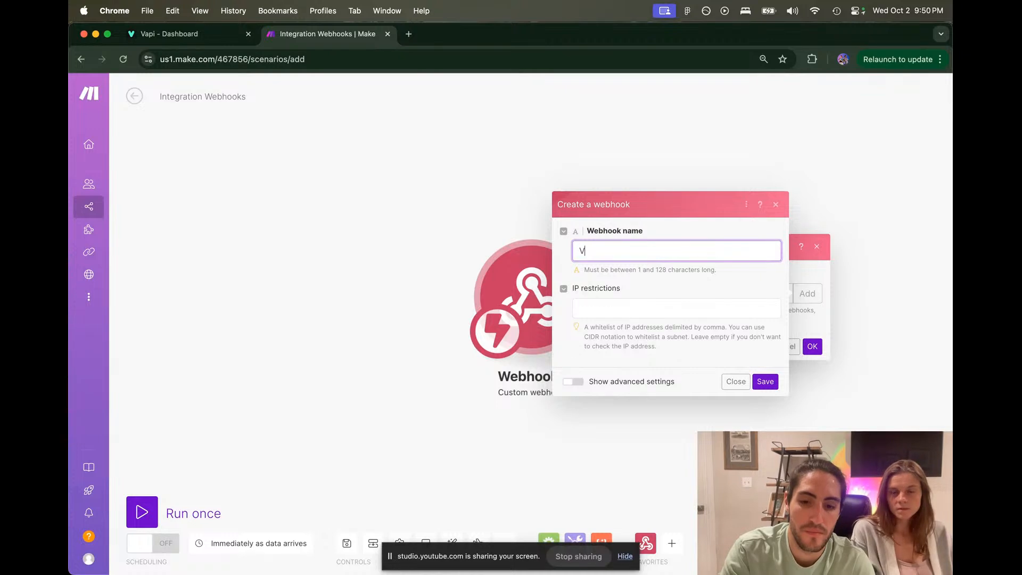
type("API BLOCKS - T")
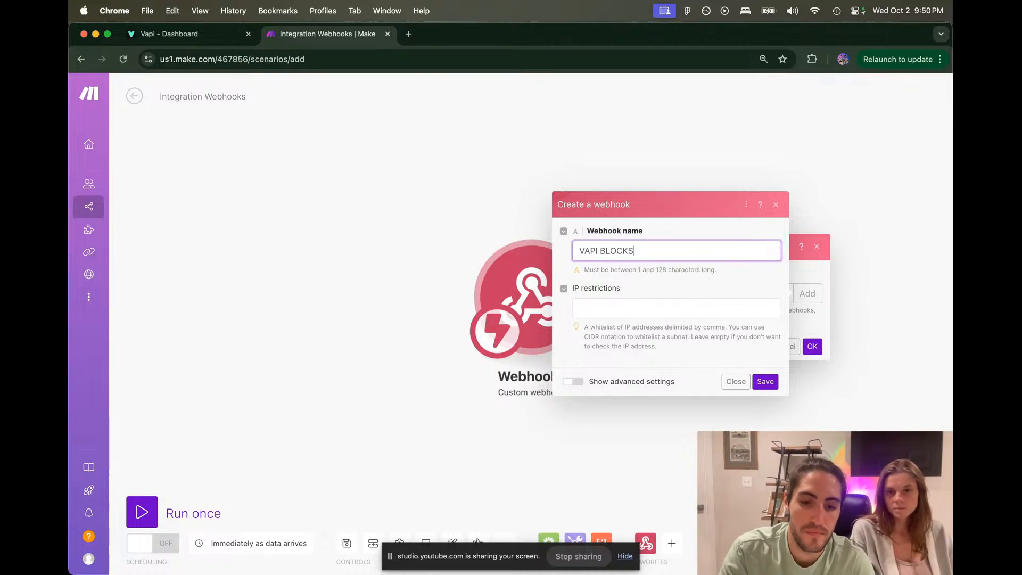
key("BackSpace")
key("BackSpace")
type("TOR")
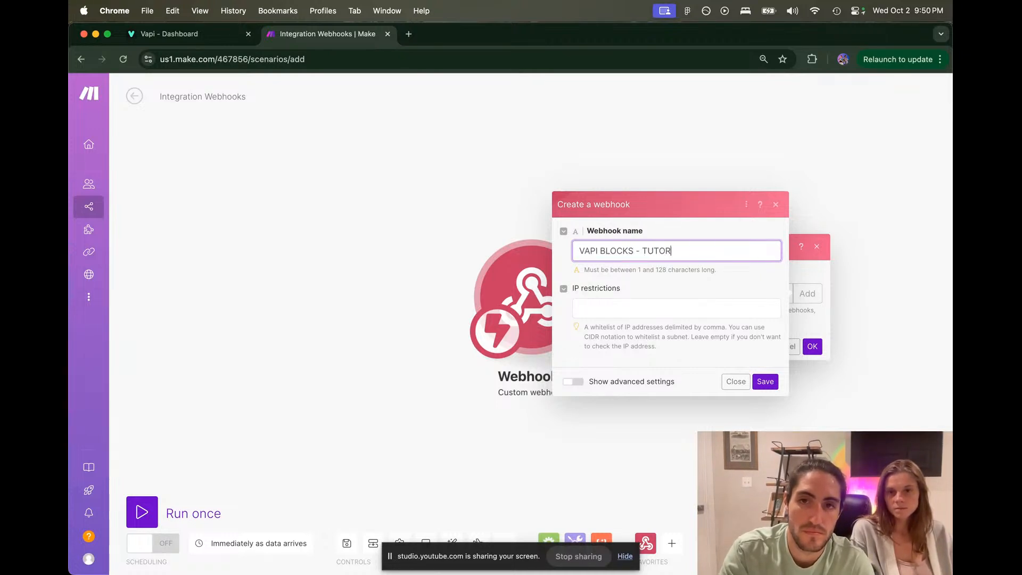
type("IAL")
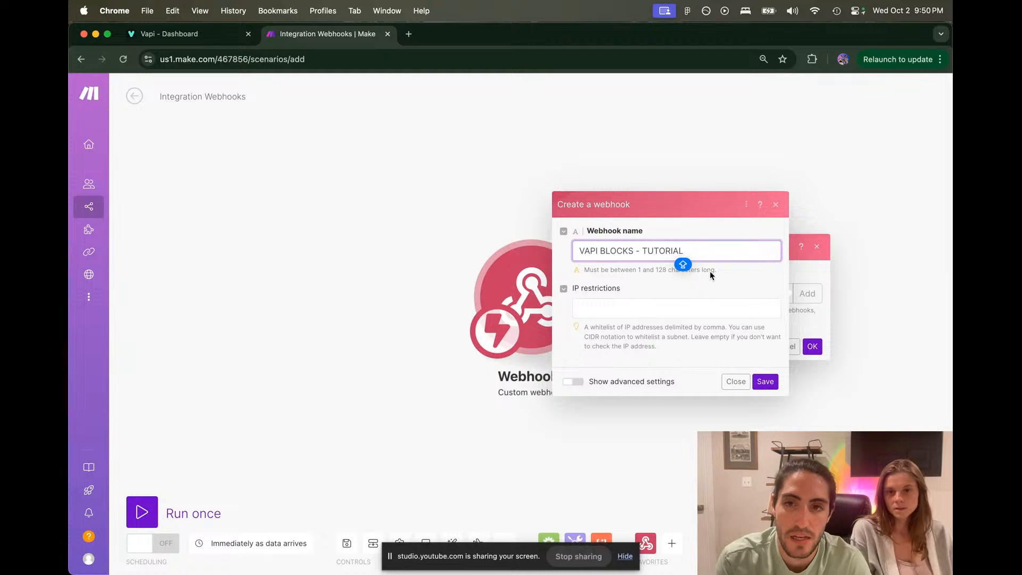
type(" DELETE")
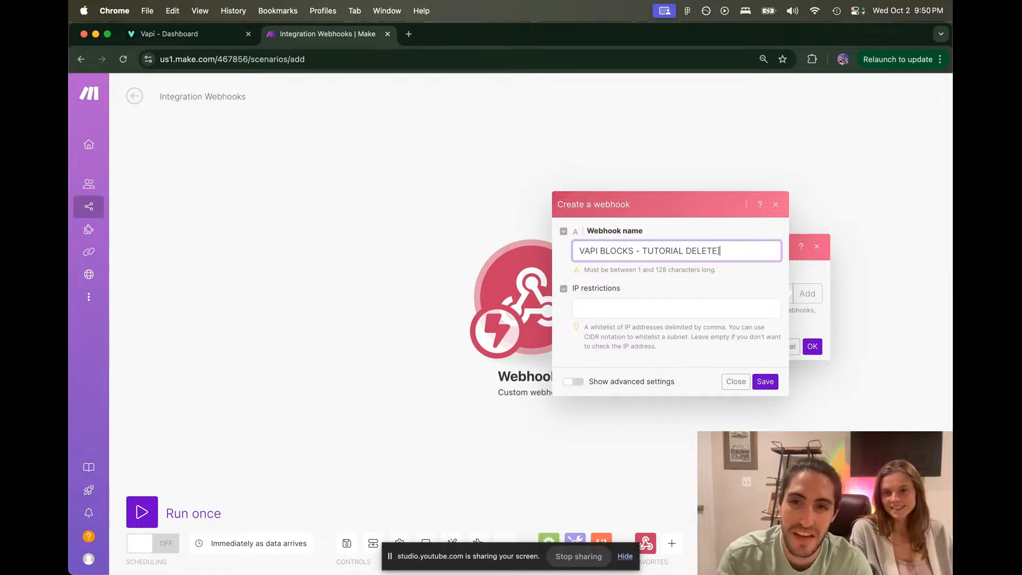
type("[")
left_click(764, 381)
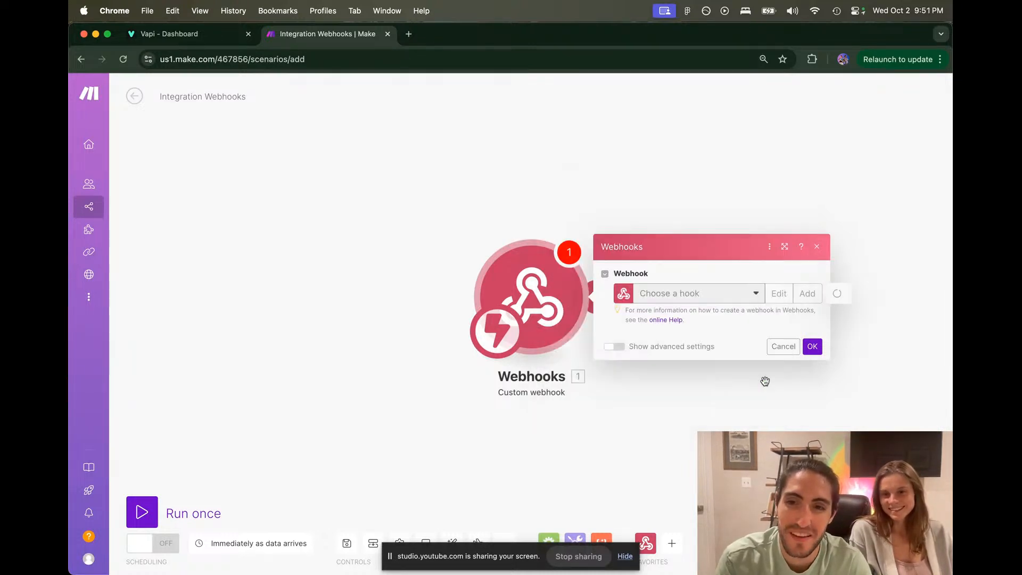
left_click(741, 332)
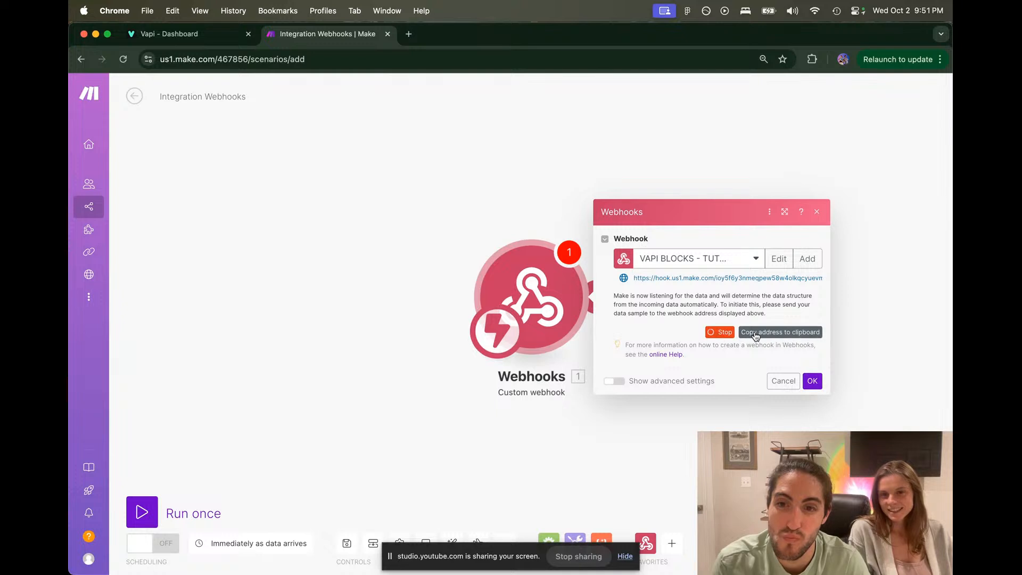
Step: Replace the Vapi tool step's placeholder Request URL with the copied Make webhook address
key("ctrl+shift+Tab")
left_click(728, 276)
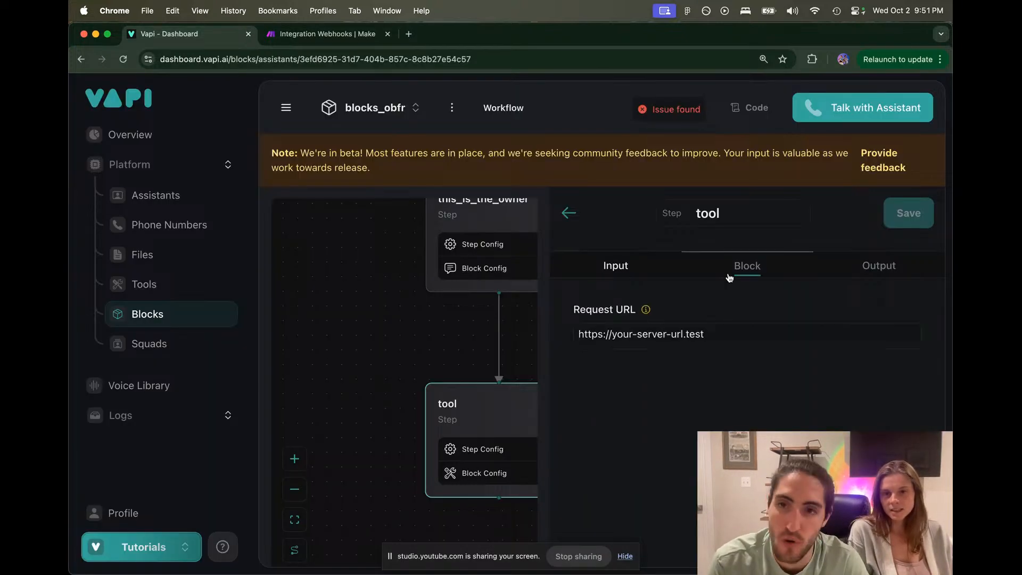
triple_click(652, 331)
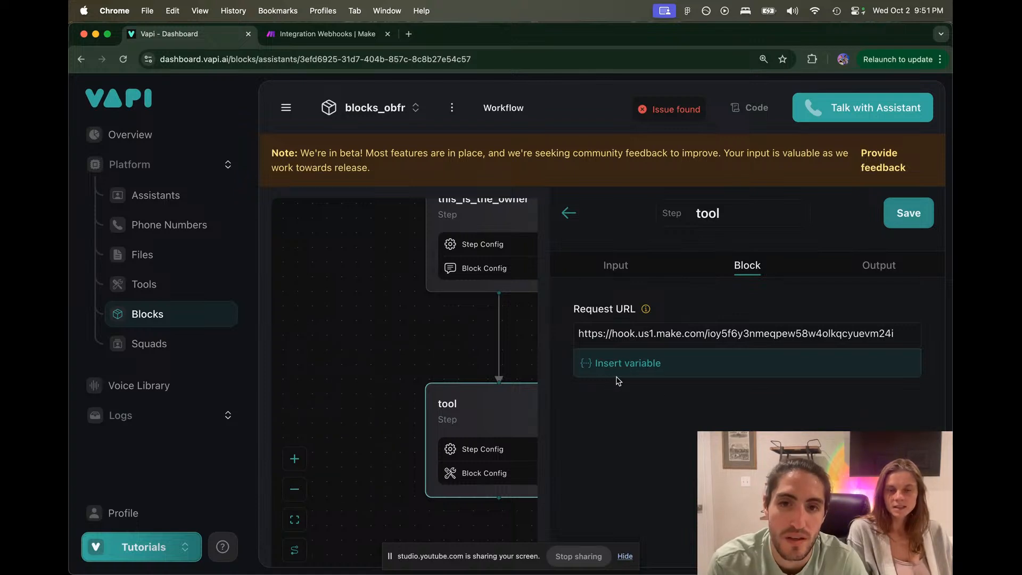
key("ctrl+Tab")
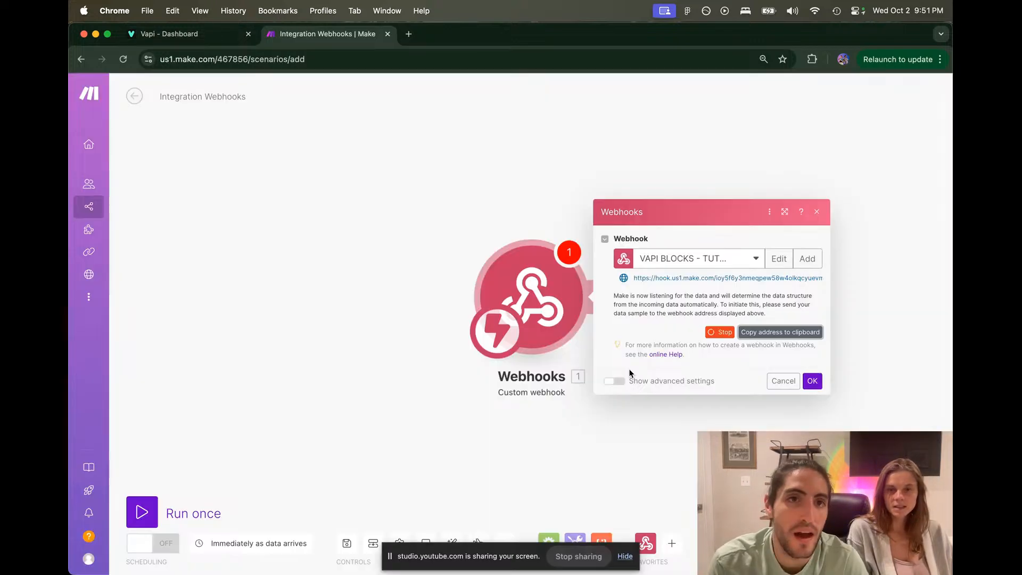
Step: Confirm the webhook trigger and add Twilio's Create a Message module after it
left_click(812, 380)
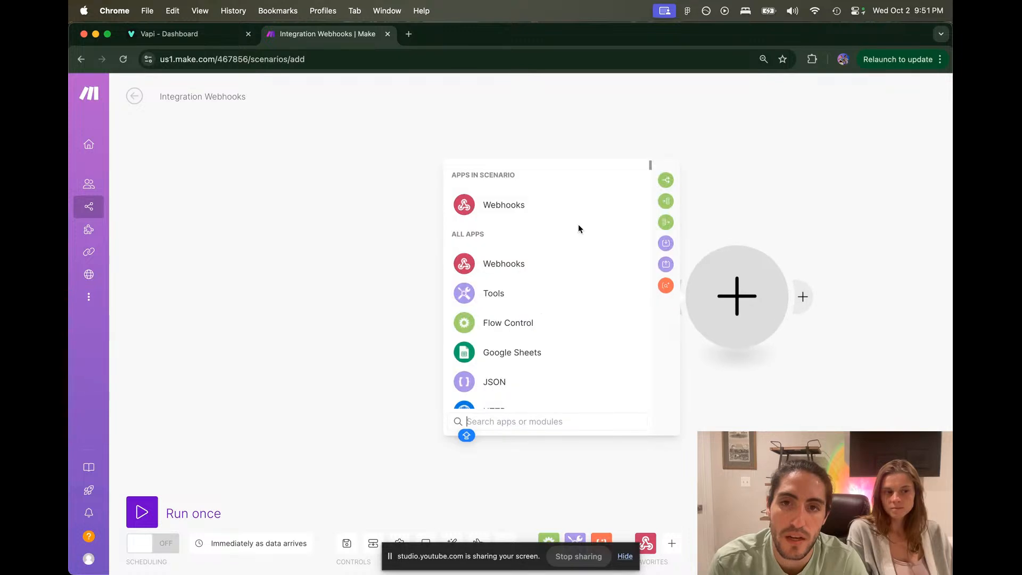
type("TWIL")
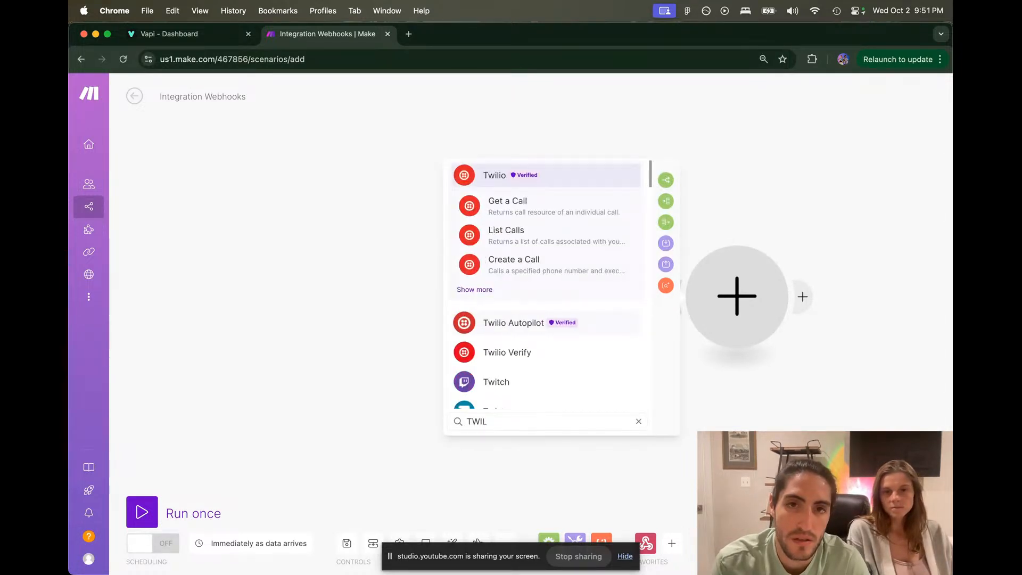
key("Return")
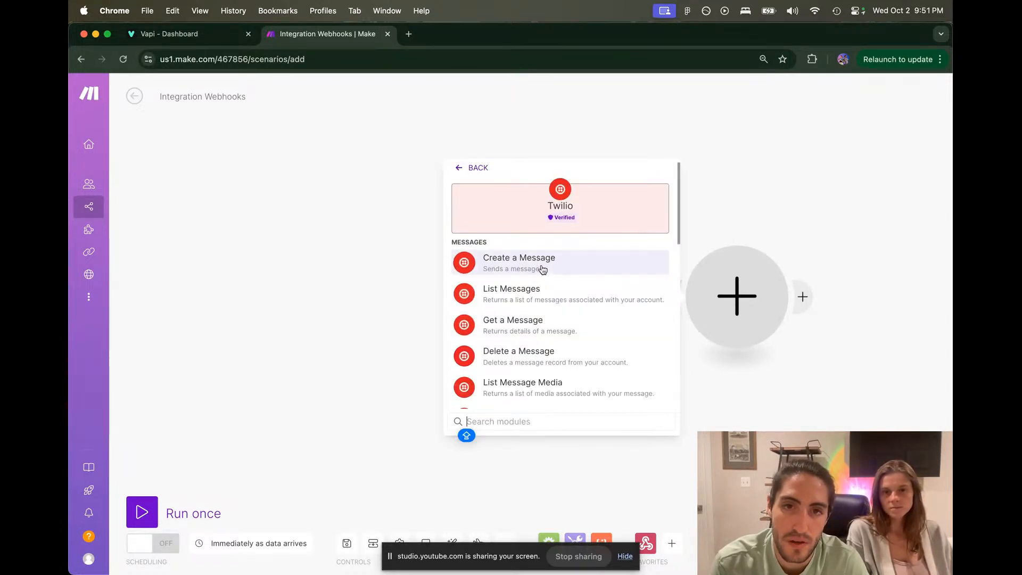
scroll(538, 345, "down", 10)
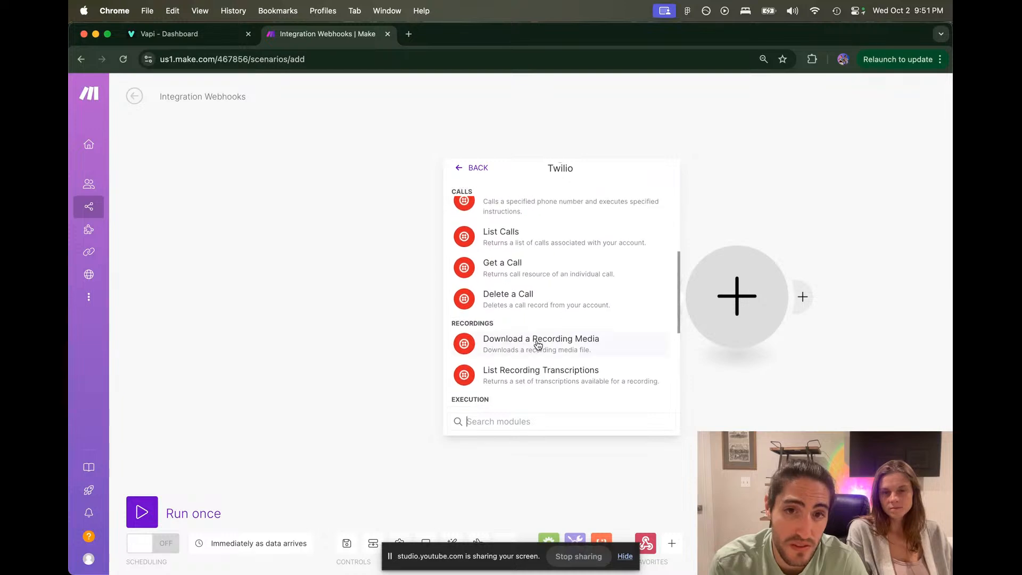
scroll(538, 346, "down", 3)
type("MESS")
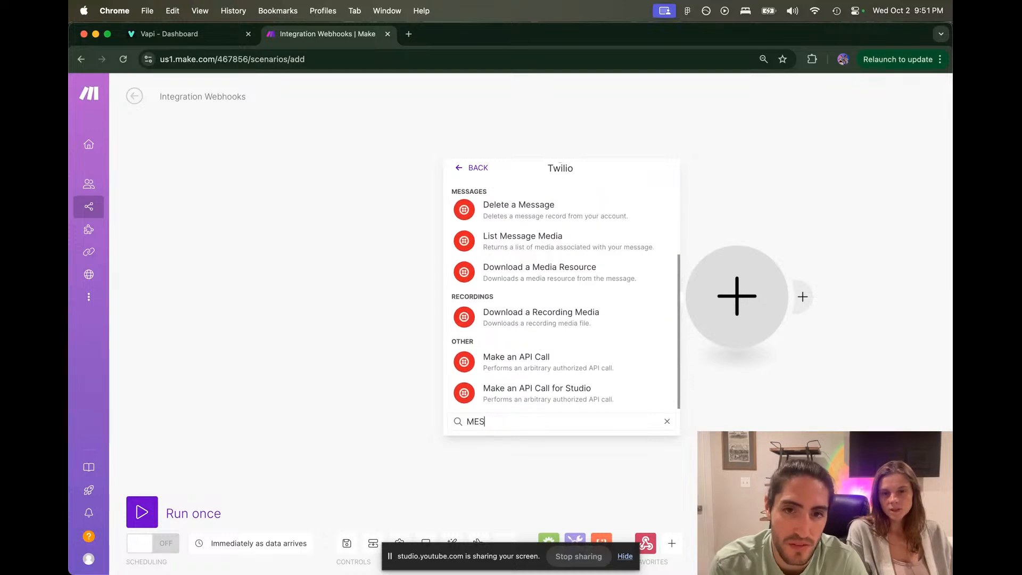
scroll(548, 298, "up", 5)
left_click(560, 260)
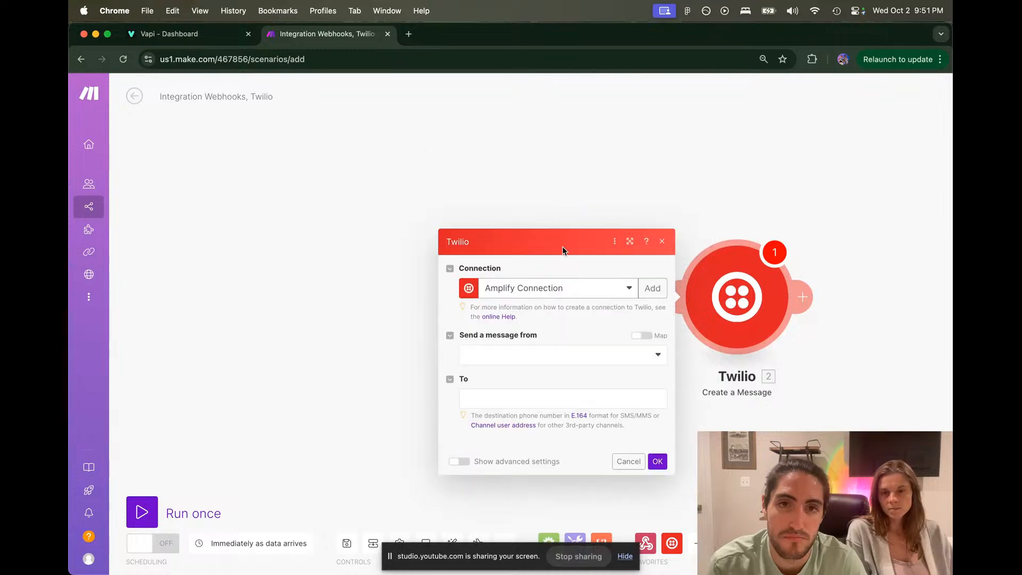
Step: Set the Twilio message to be sent from a phone number
left_click(544, 283)
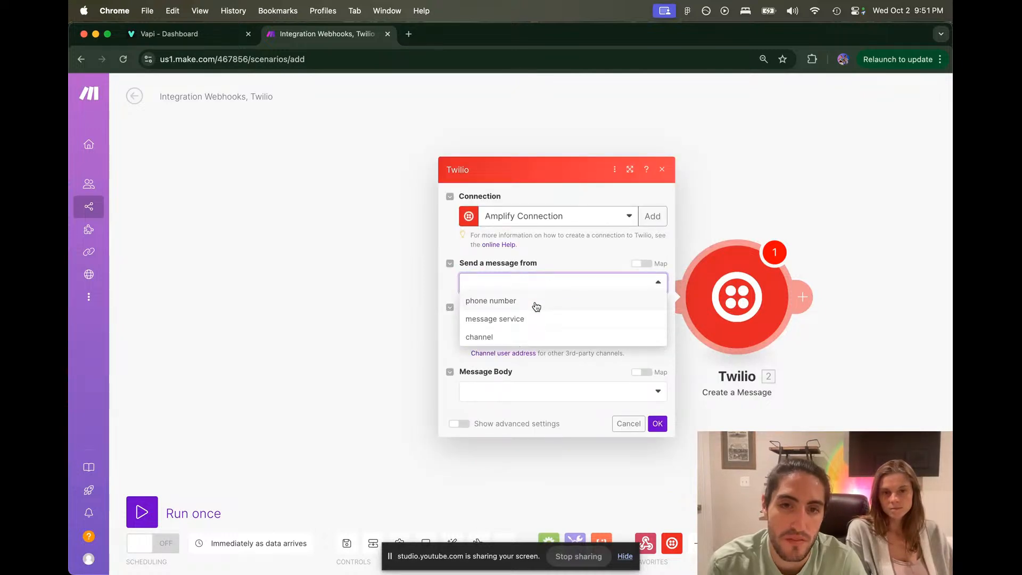
left_click(536, 305)
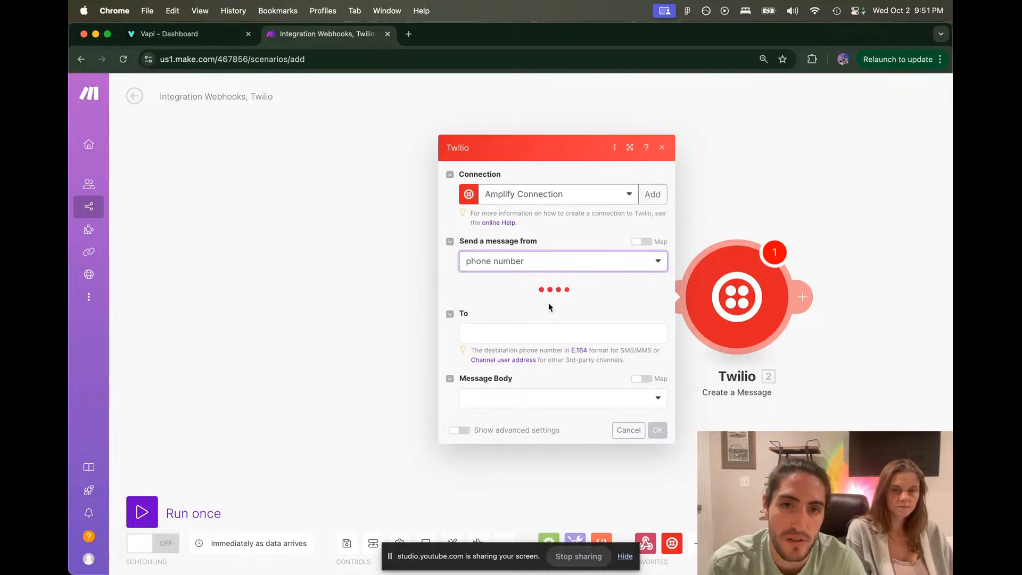
left_click(550, 310)
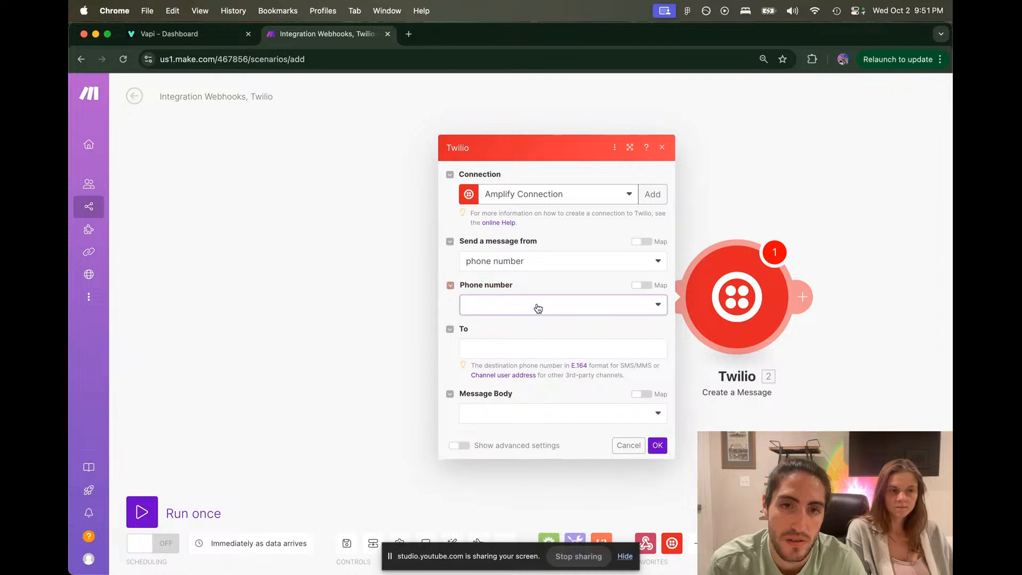
Step: Choose the account's sending phone number and enter the recipient's phone number
left_click(538, 329)
left_click(536, 349)
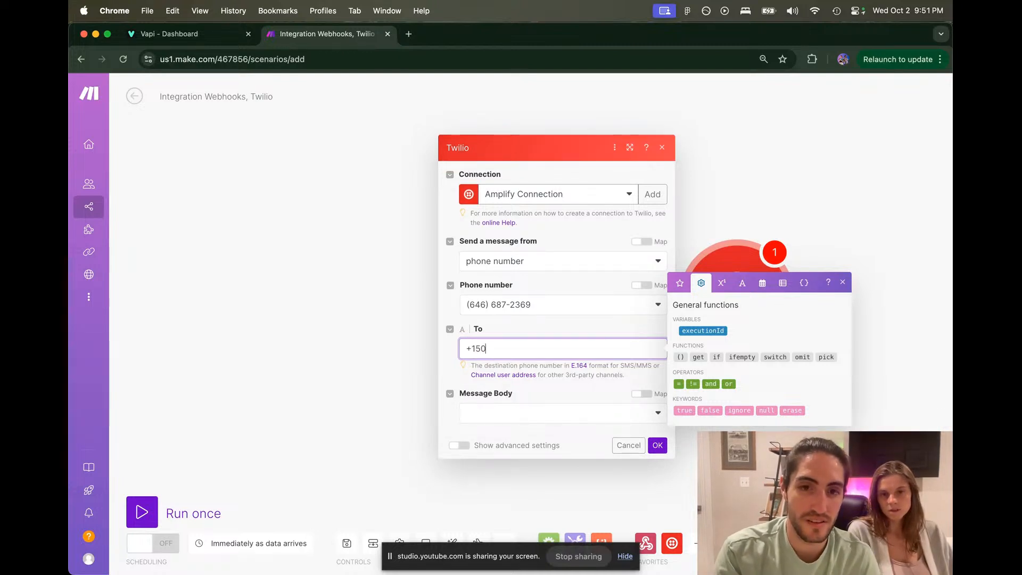
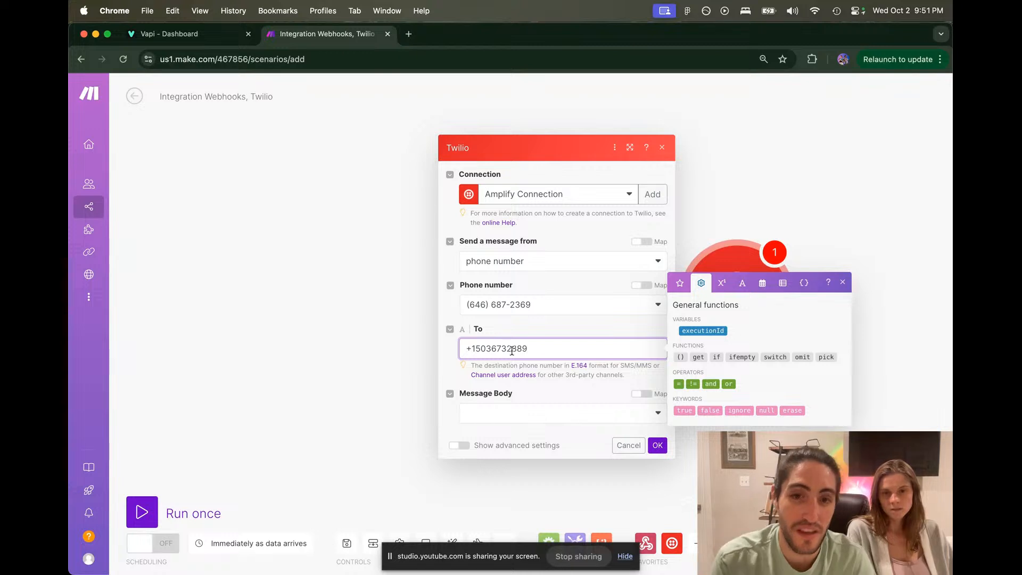
left_click_drag(491, 348, 509, 347)
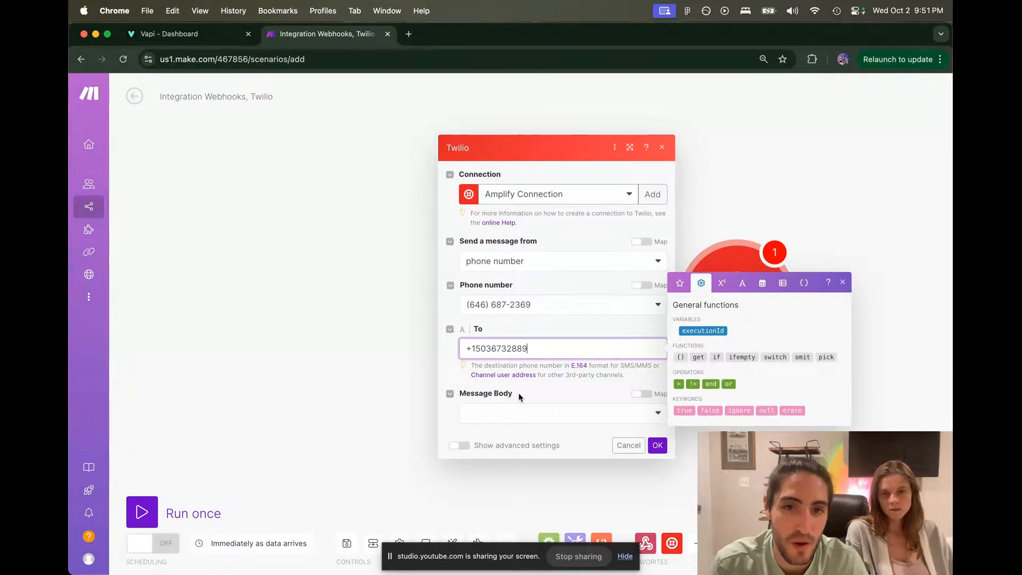
Step: Write a custom body: 'Here's the secure payment link and more info about foundation:' plus the donate link
left_click(515, 413)
left_click(514, 432)
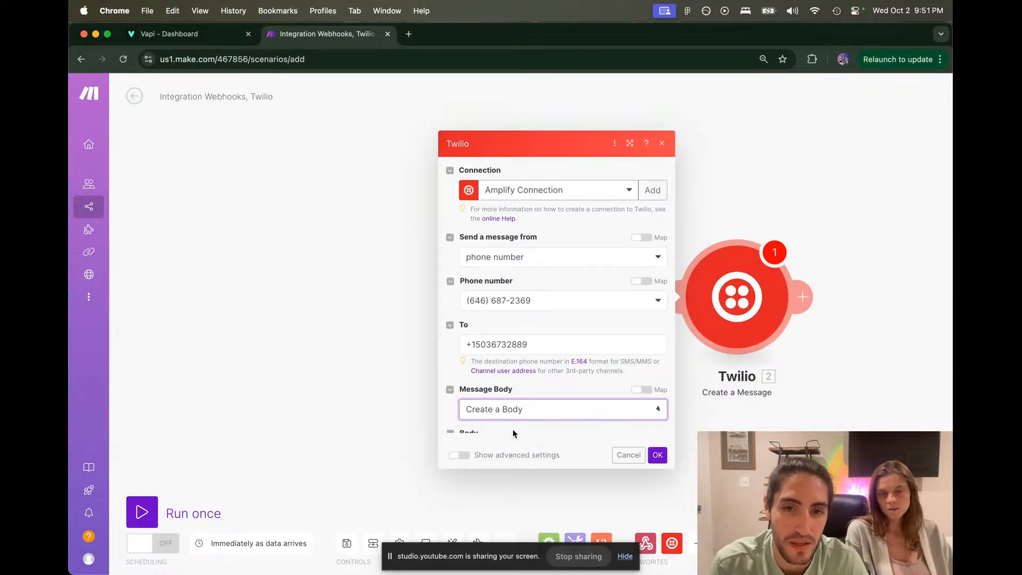
left_click(525, 422)
type("Here's th")
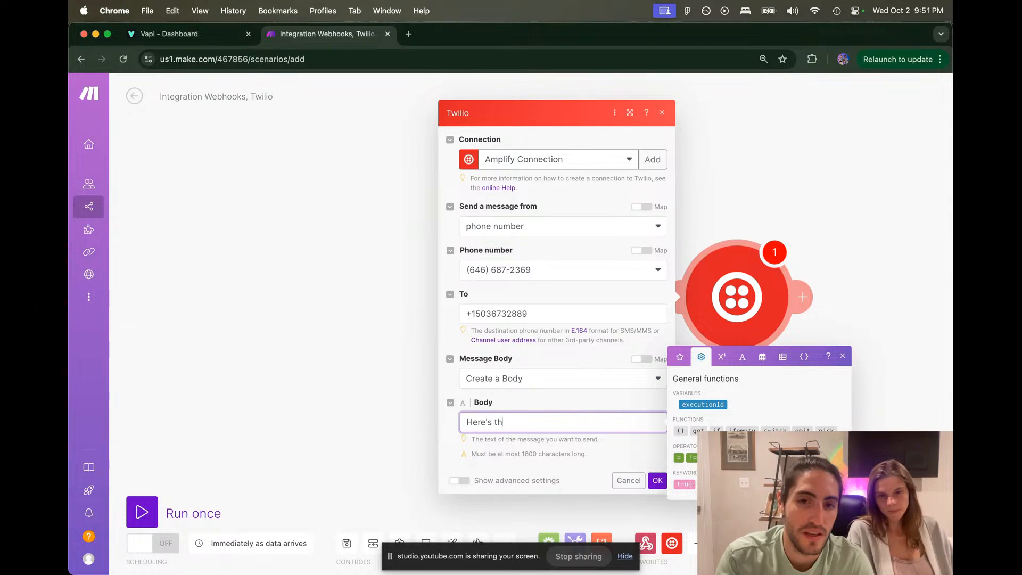
type("e secure payment link")
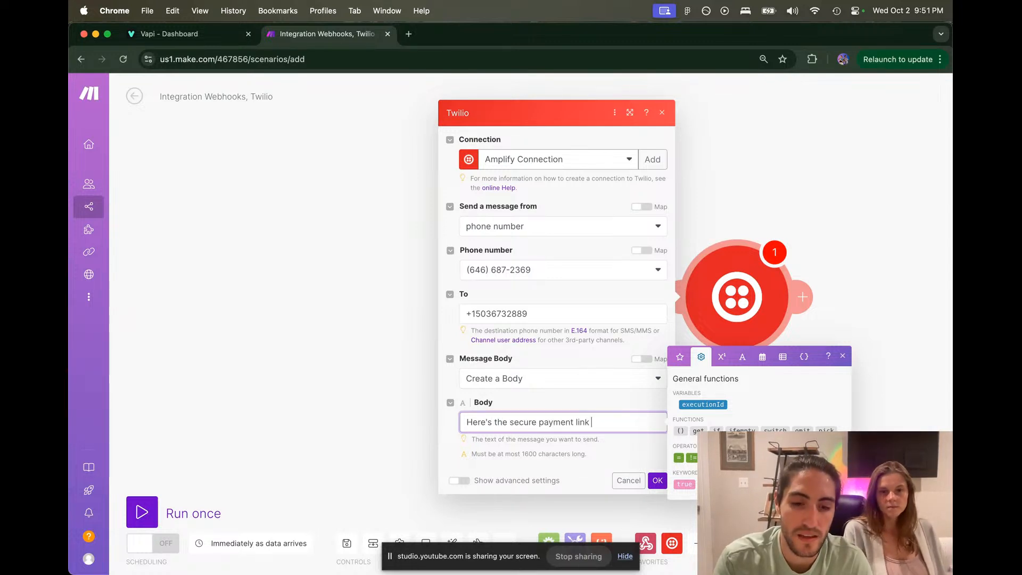
type(" and mor")
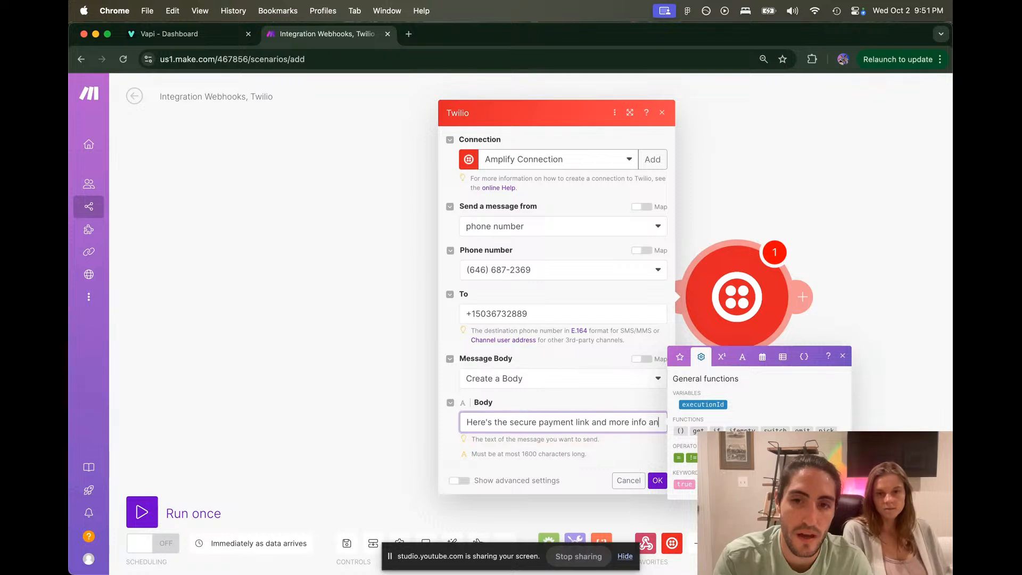
type("e info about the H")
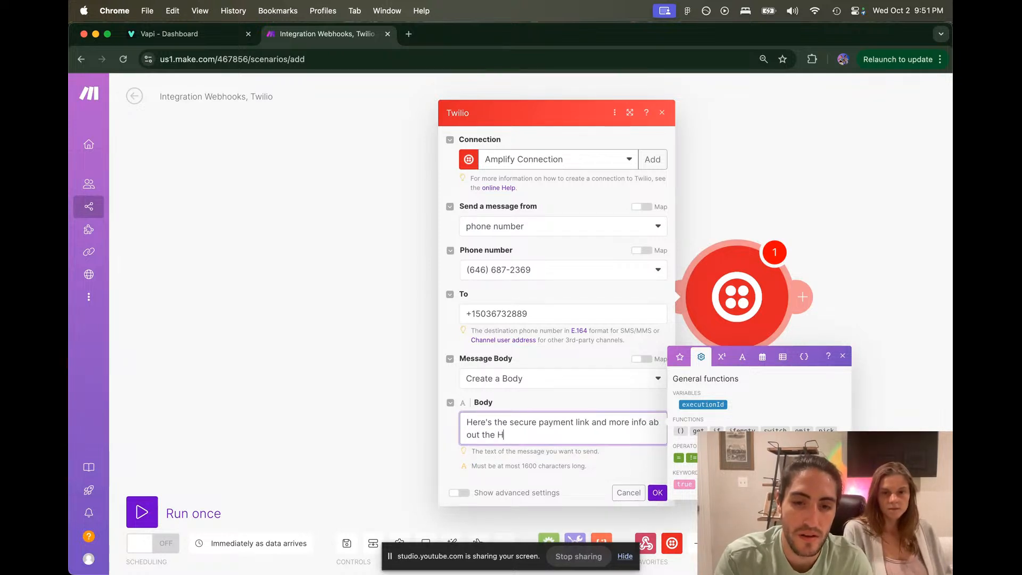
key("BackSpace")
key("BackSpace")
key("BackSpace")
key("BackSpace")
key("BackSpace")
type("founda")
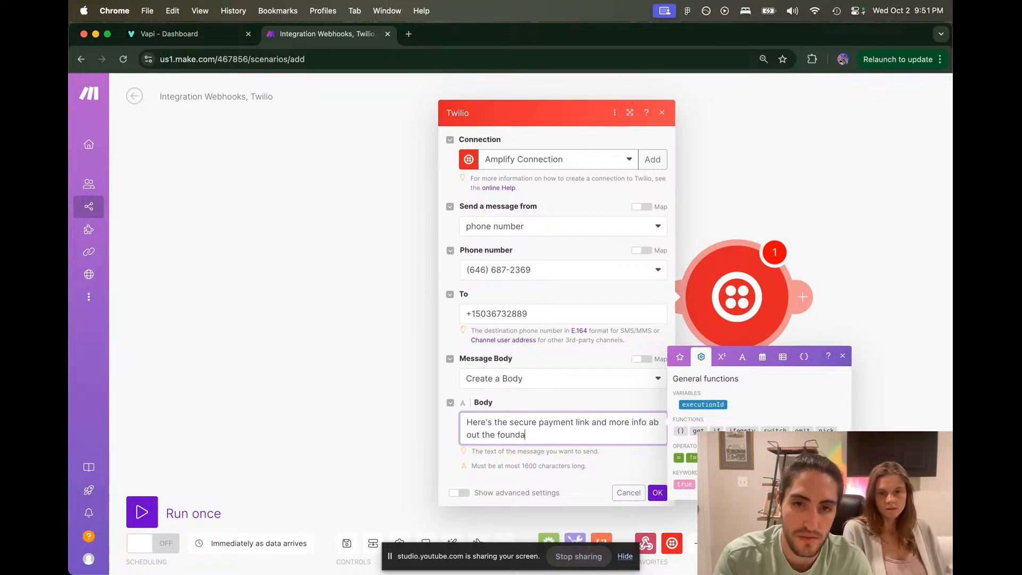
type("tion")
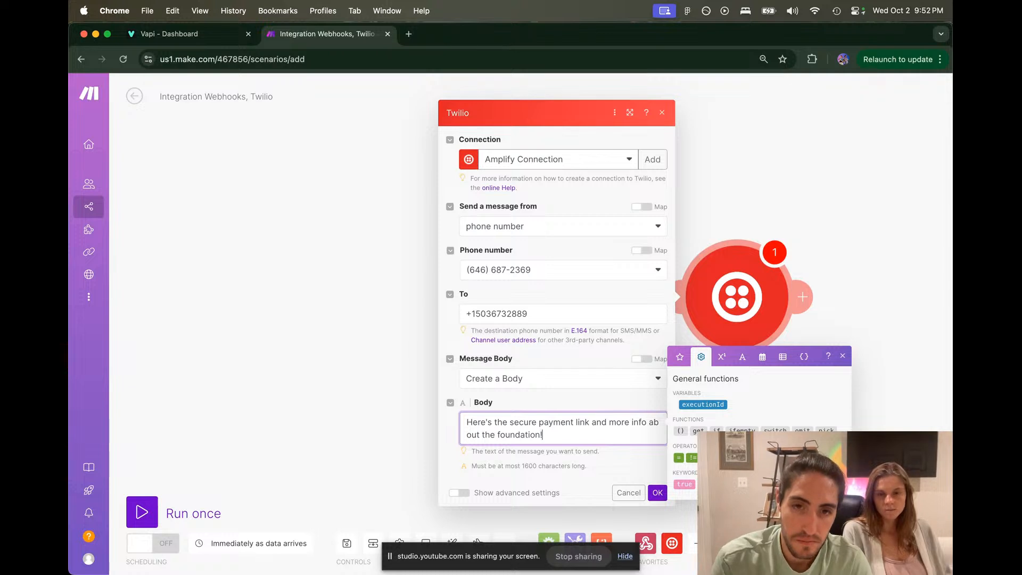
type(":")
key("Return")
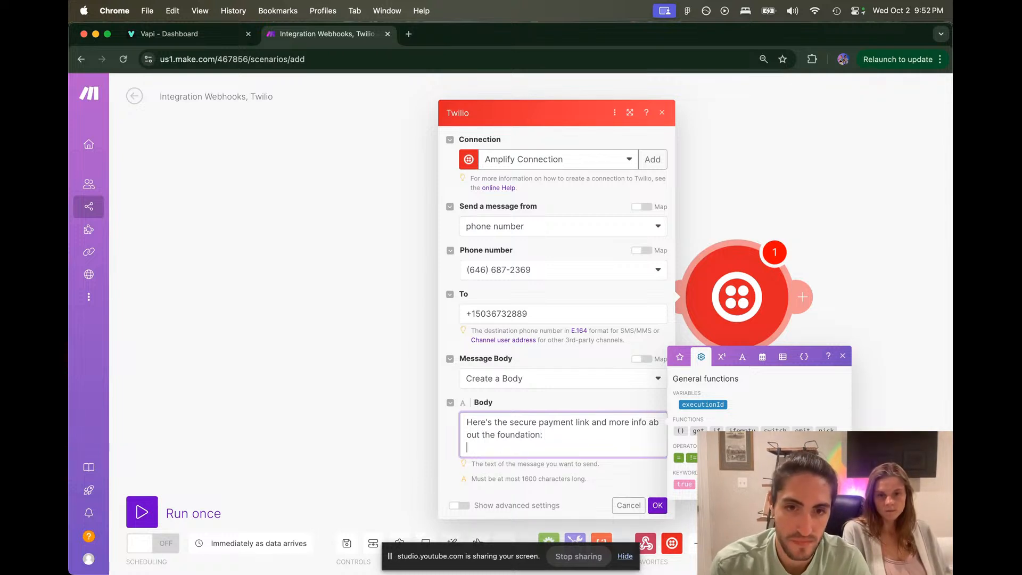
type("example.com./")
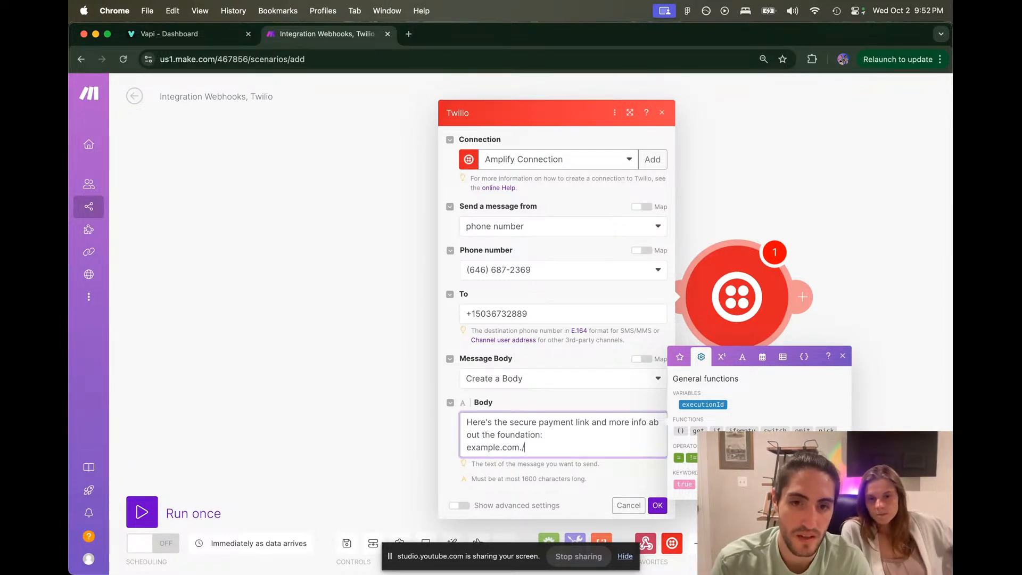
key("BackSpace")
key("BackSpace")
type("/donate")
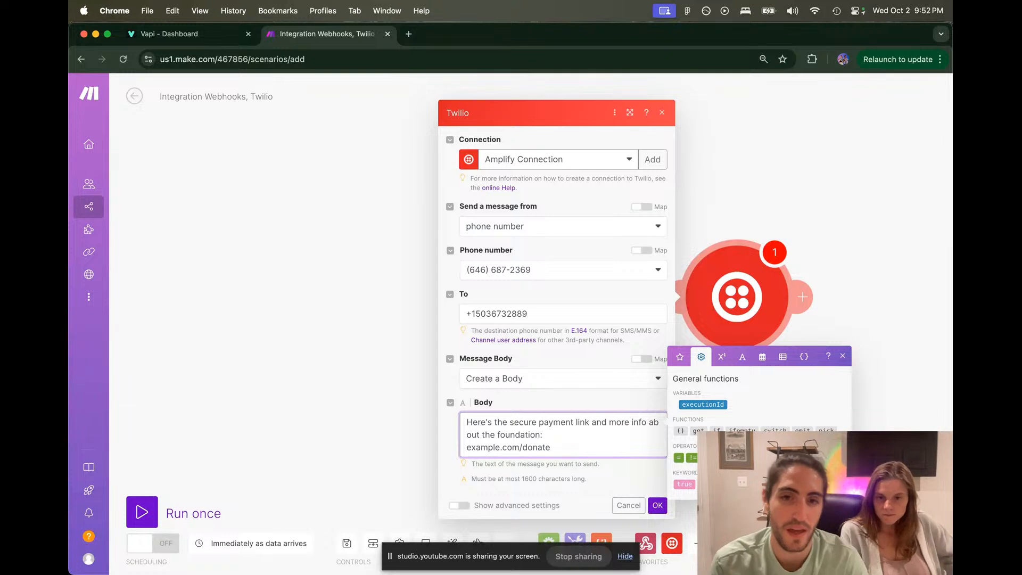
type("https://")
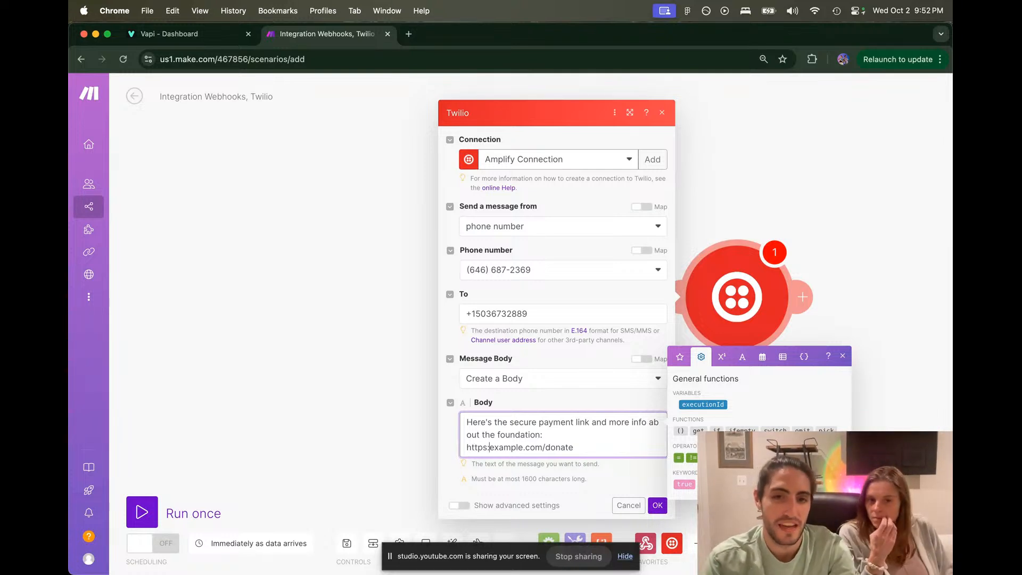
key("Return")
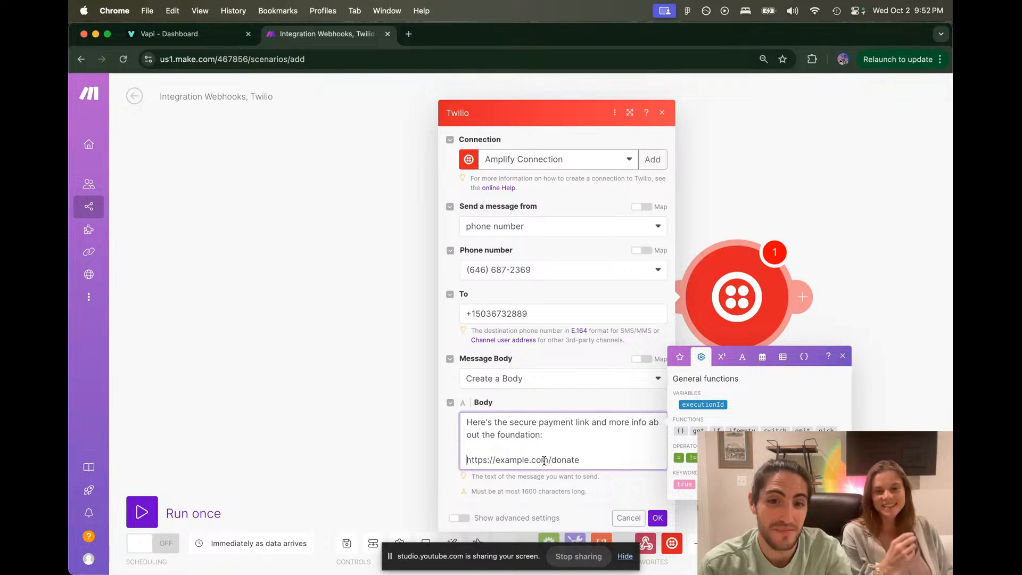
Step: Copy the example.com donate address and load it in a new browser tab
left_click_drag(543, 460, 435, 460)
key("super+c")
key("super+t")
key("super+v")
key("Return")
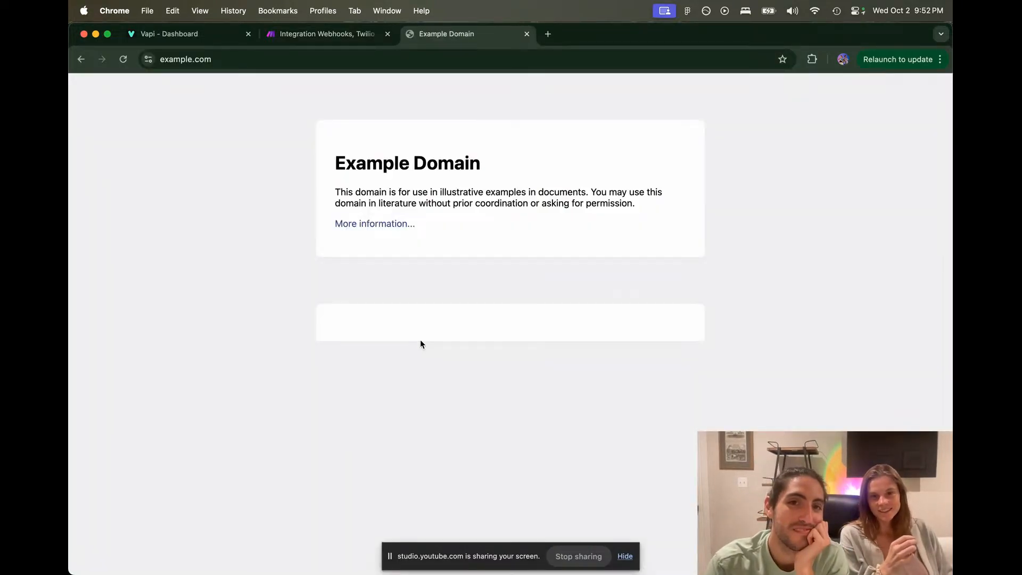
Step: Close the Example Domain test tab, confirm the Twilio settings, and add a module after Twilio
left_click(399, 225)
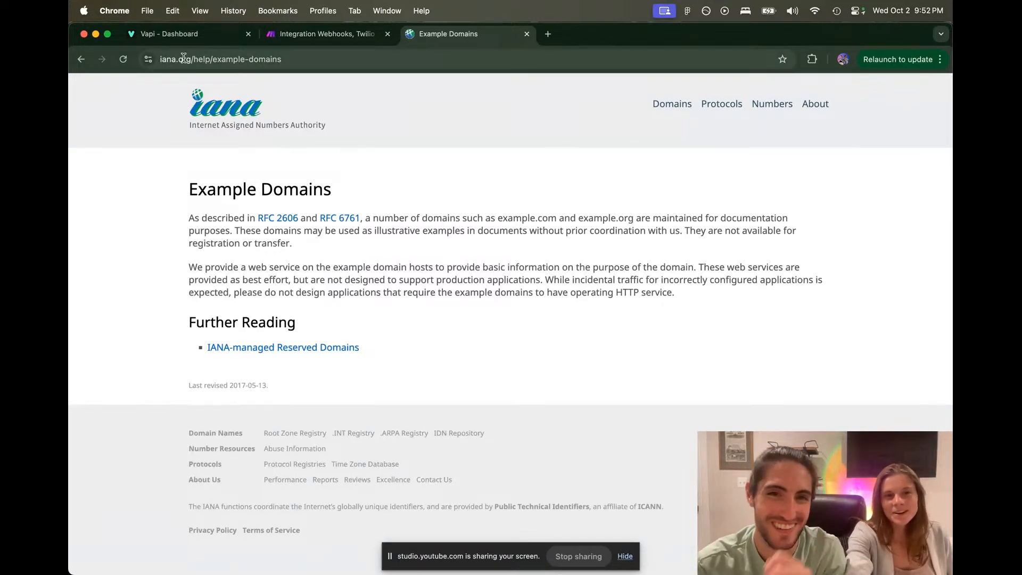
left_click(526, 33)
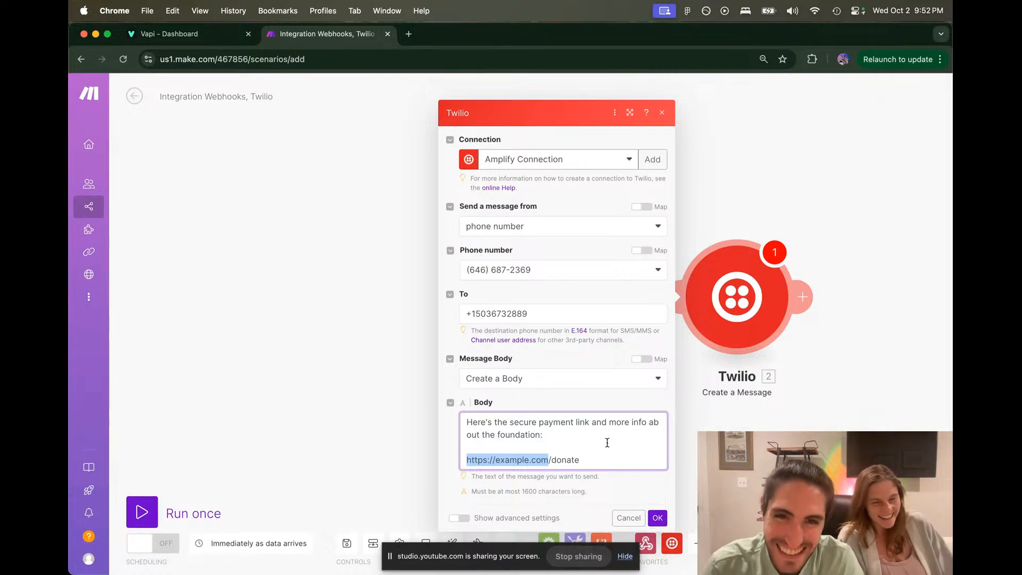
left_click(656, 516)
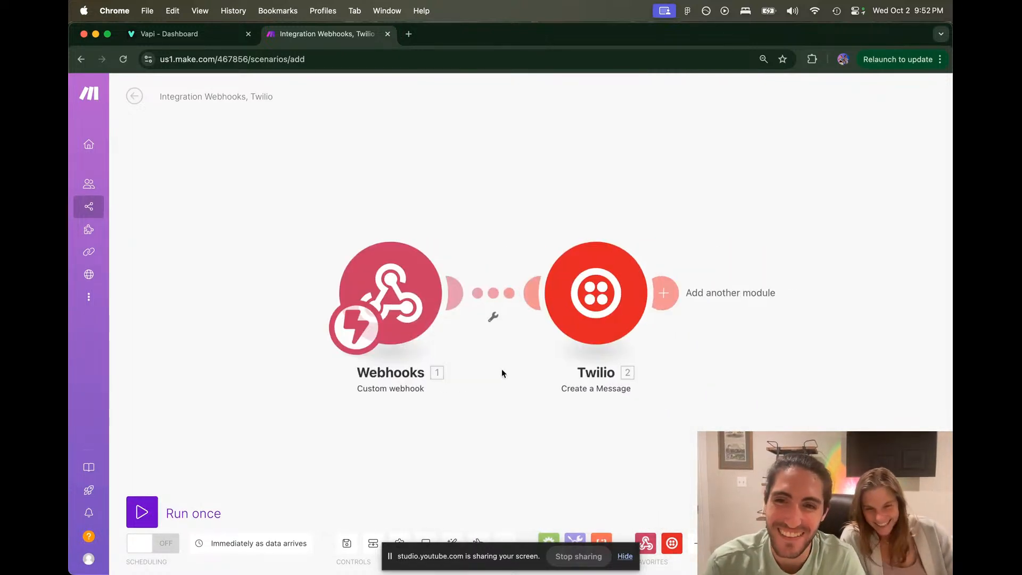
left_click(632, 293)
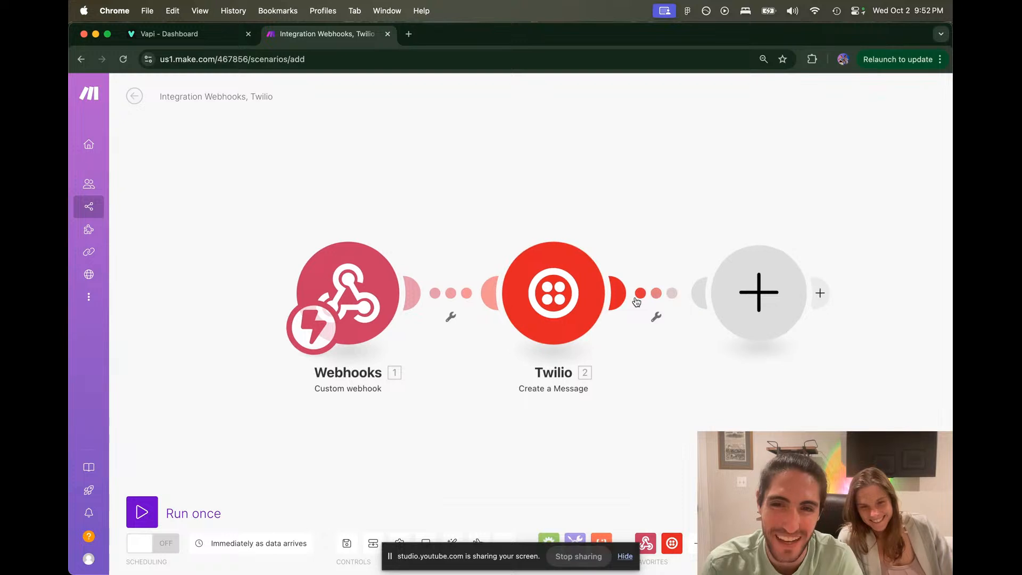
Step: Add a Webhooks response module with body 'Text message sent succesfully'
left_click(549, 210)
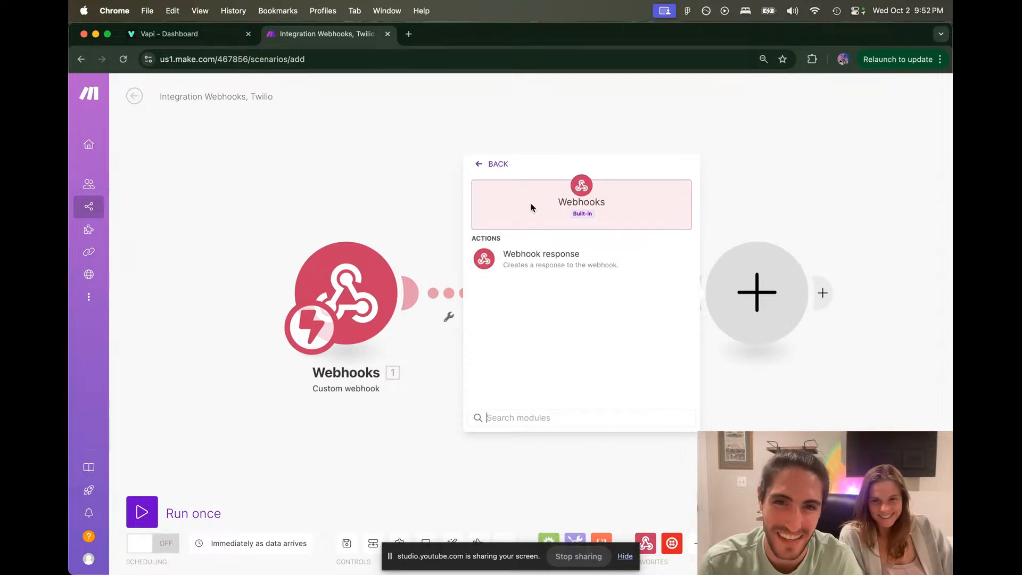
left_click(543, 266)
left_click(526, 328)
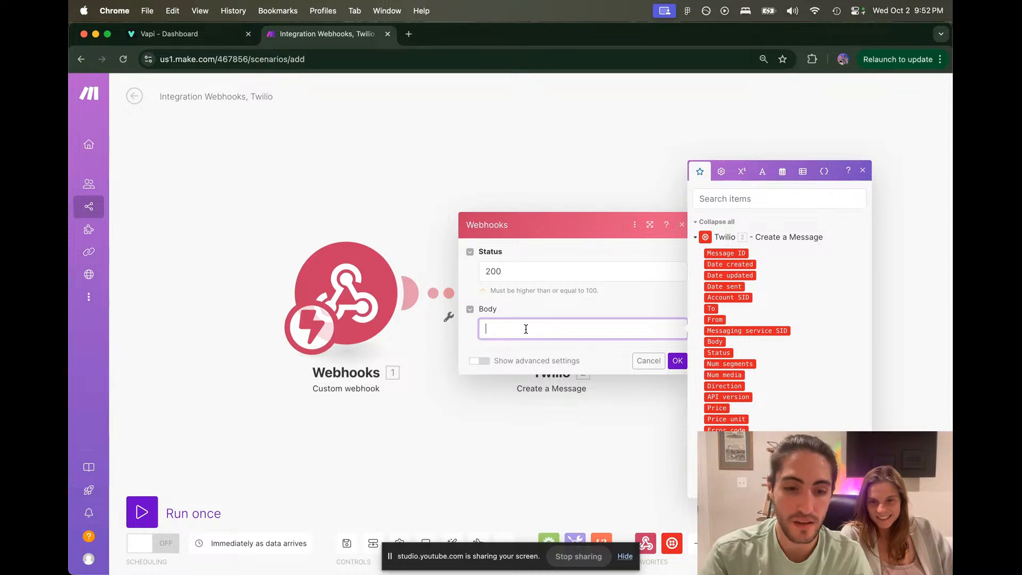
type("Text message se")
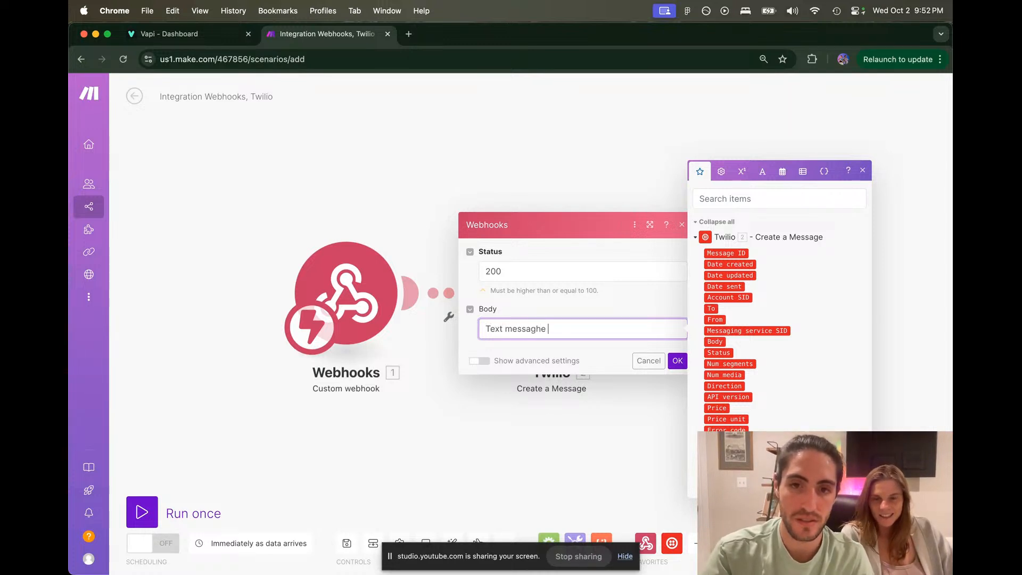
type("nt suc")
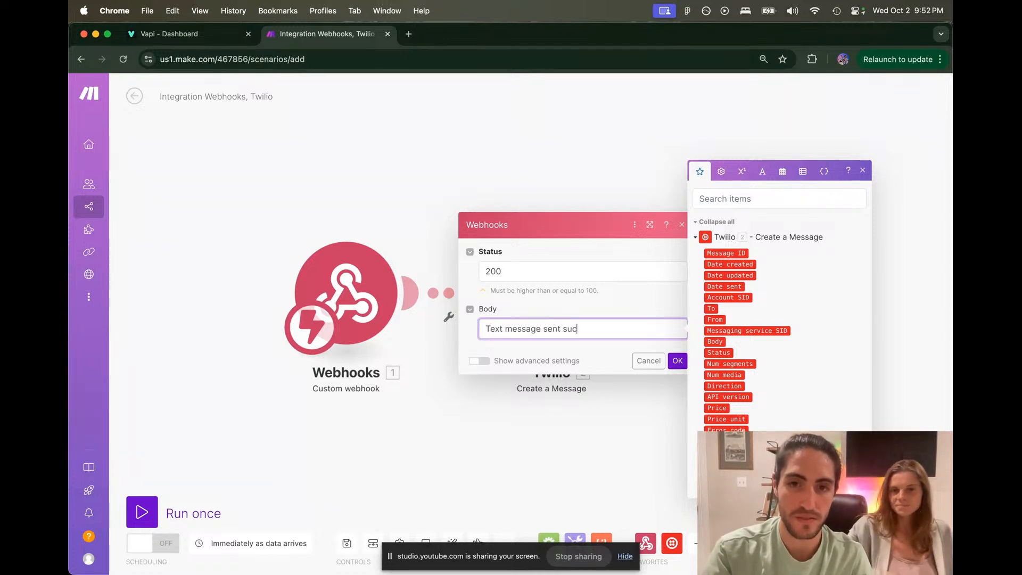
type("cesfully")
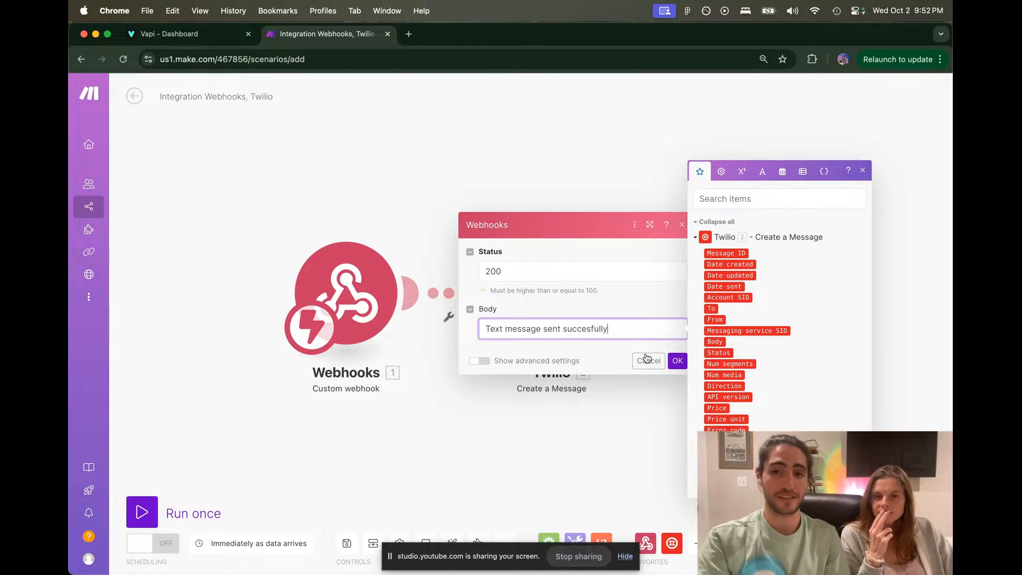
left_click(677, 361)
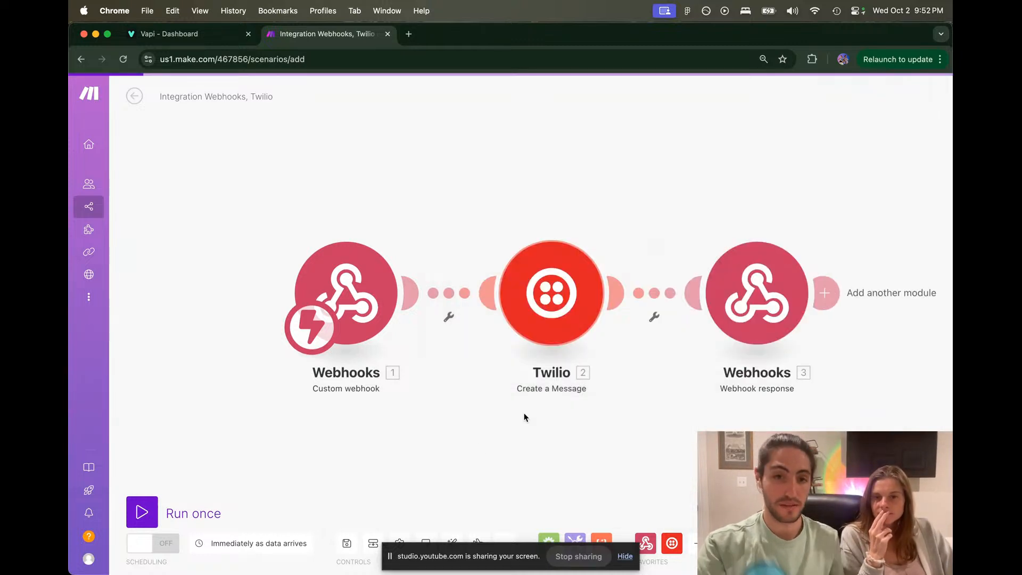
Step: Save the scenario, switch it on, and rename it 'VAPI BLOCKS - TUTORIAL [DELETE]'
left_click(342, 548)
left_click(151, 542)
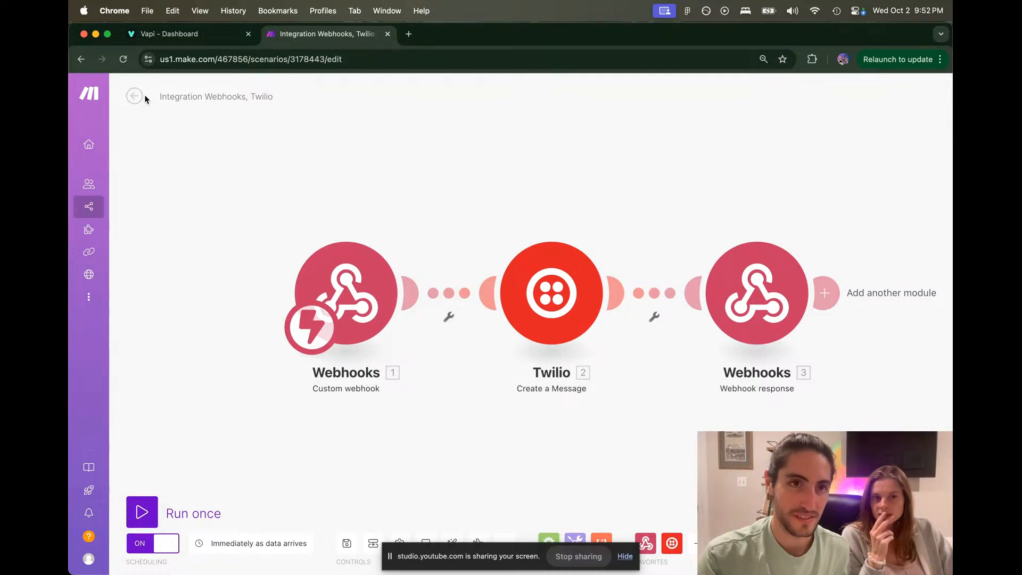
triple_click(188, 98)
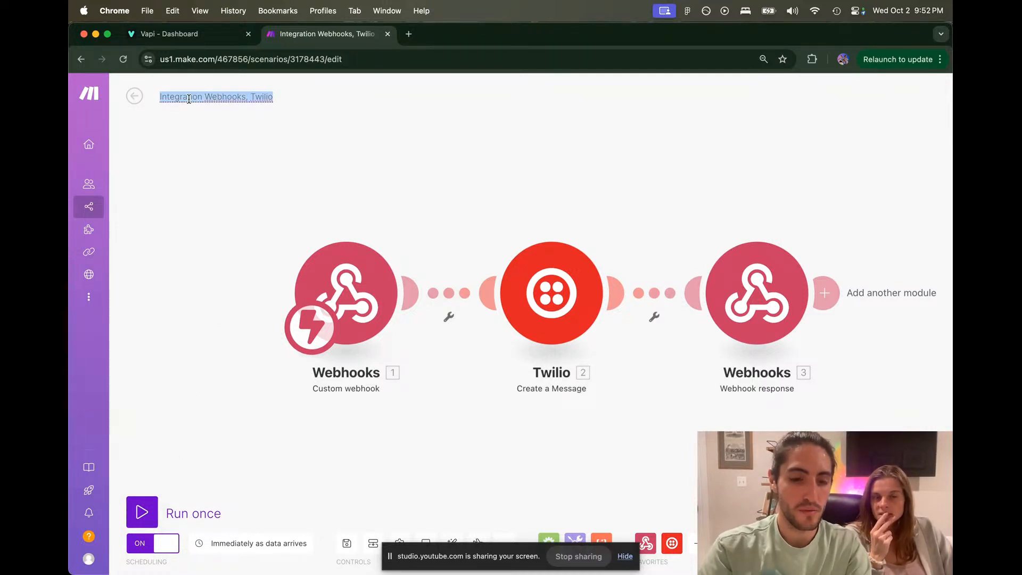
type("VAPI BLOCK")
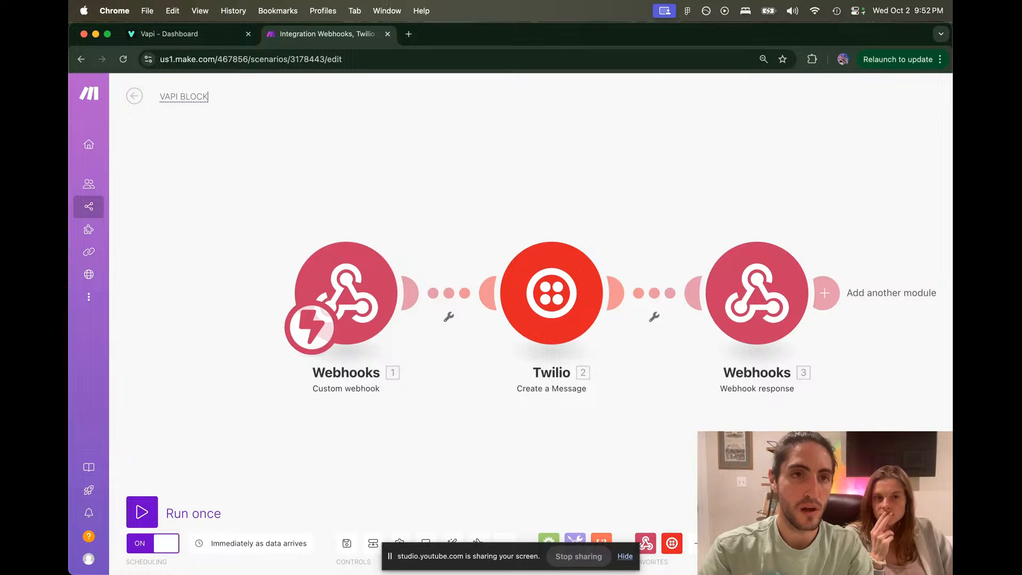
type("S - TUTOR")
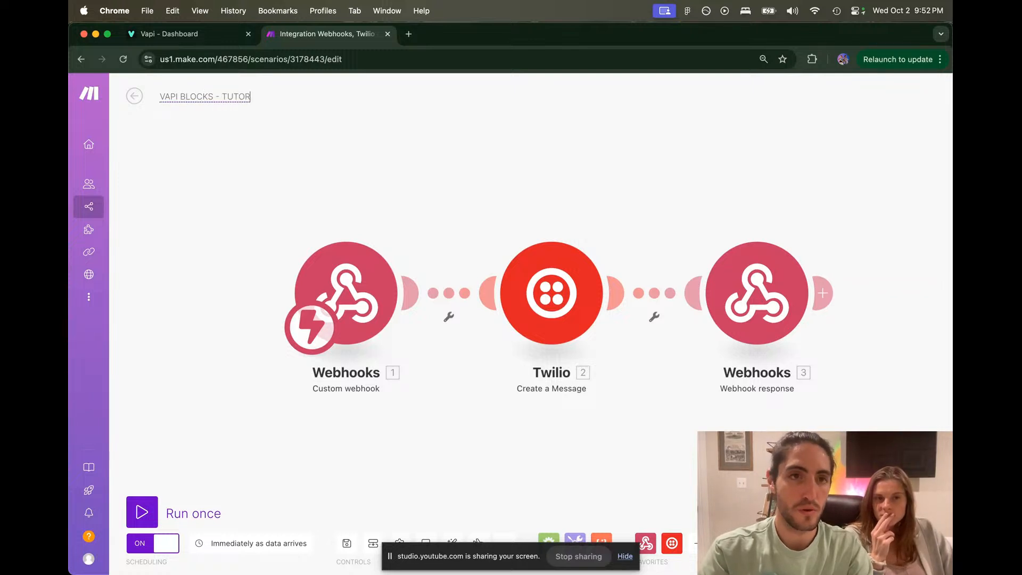
type("IAL [DELETE")
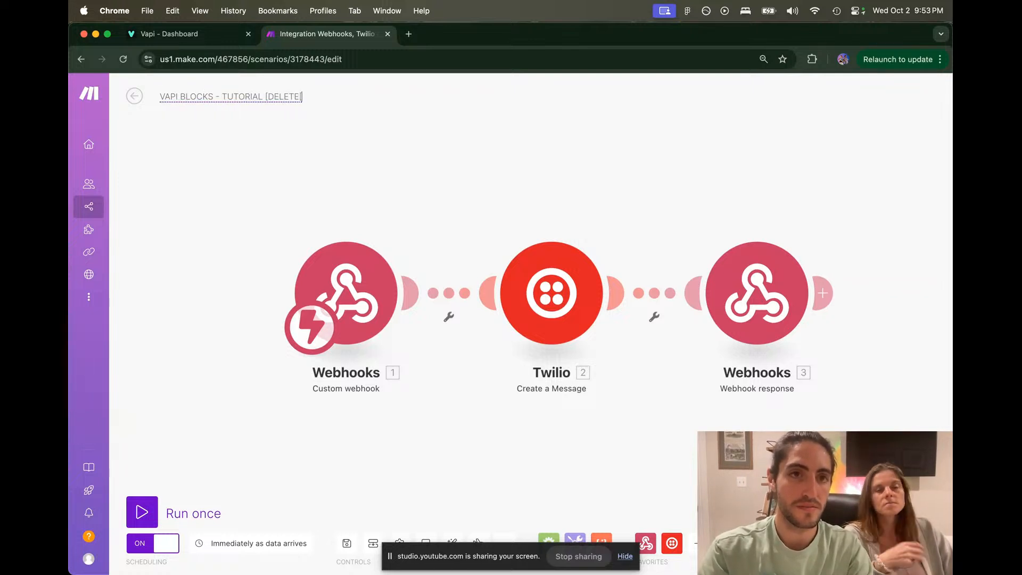
type("]")
key("Return")
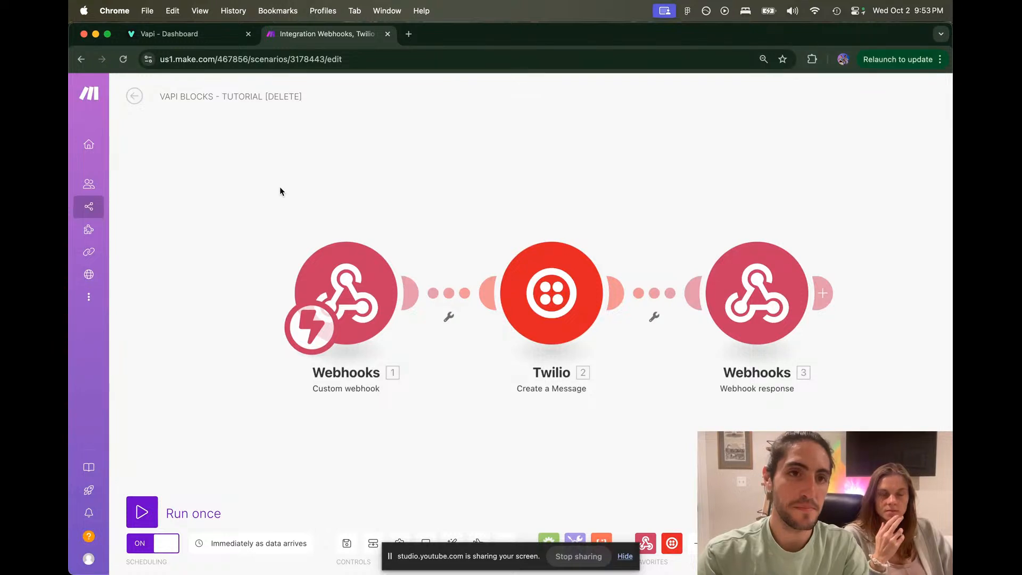
left_click(347, 544)
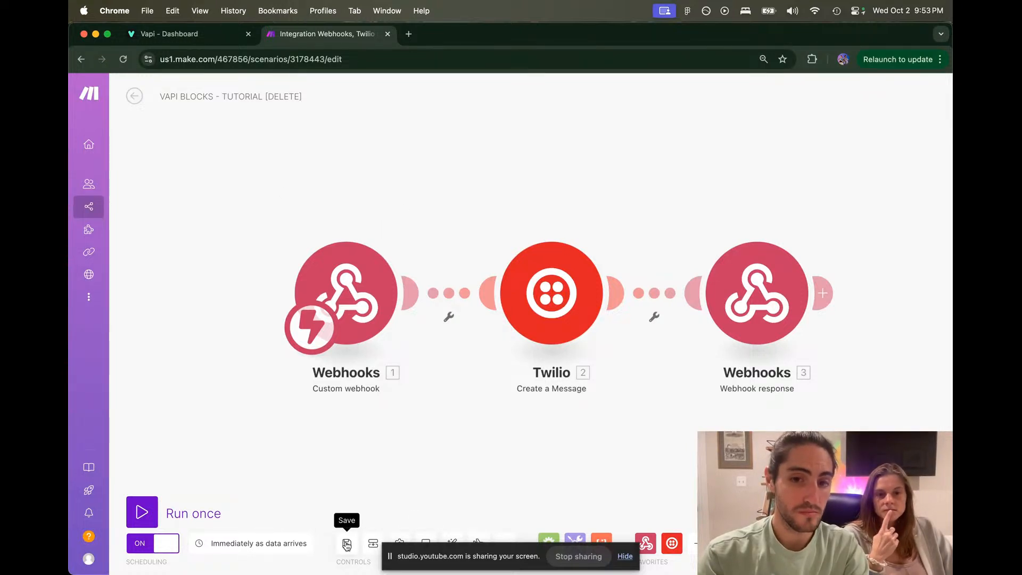
key("ctrl+Tab")
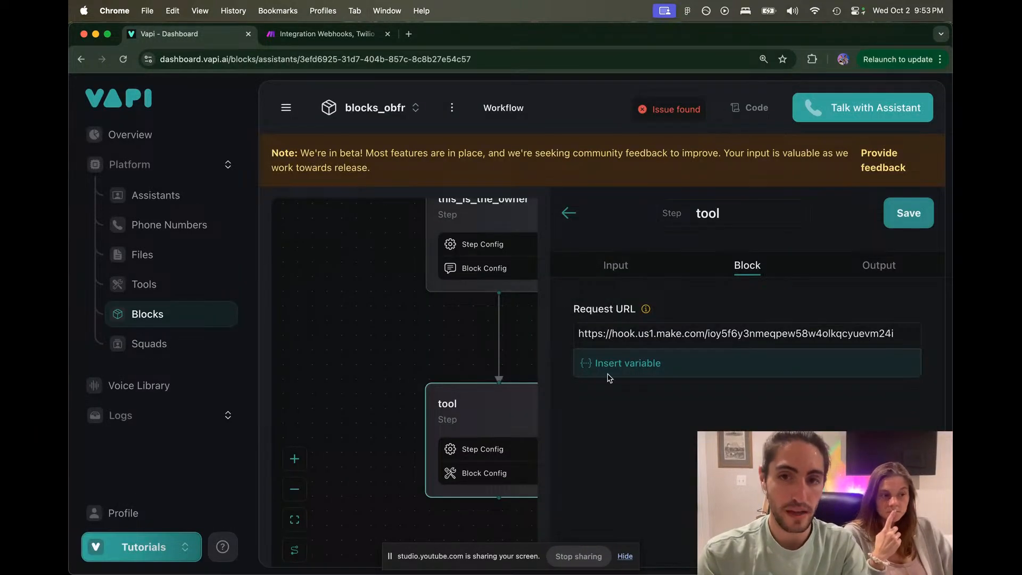
Step: Rename the Vapi tool step from 'tool' to send_payment_link
left_click(612, 264)
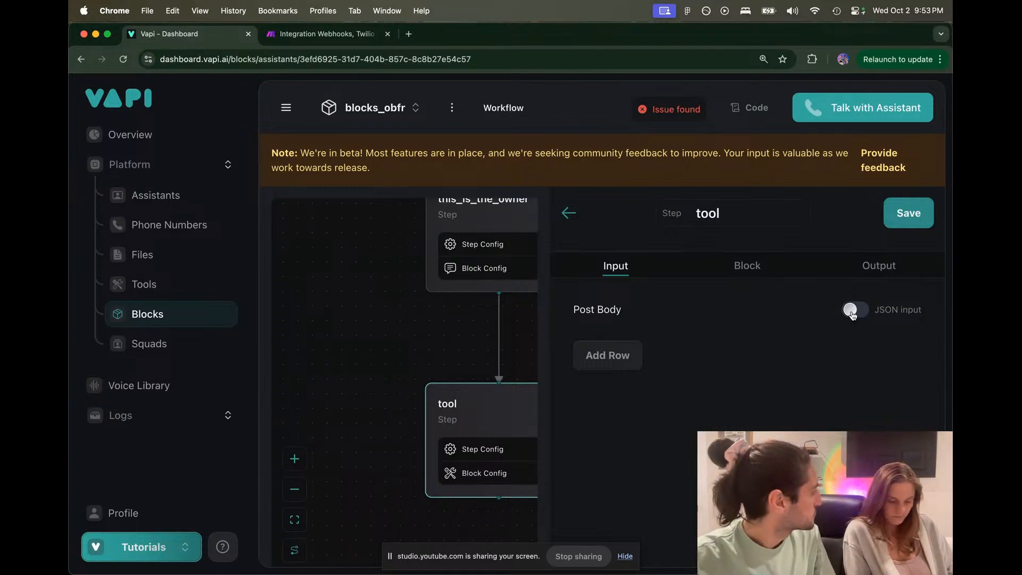
left_click(877, 269)
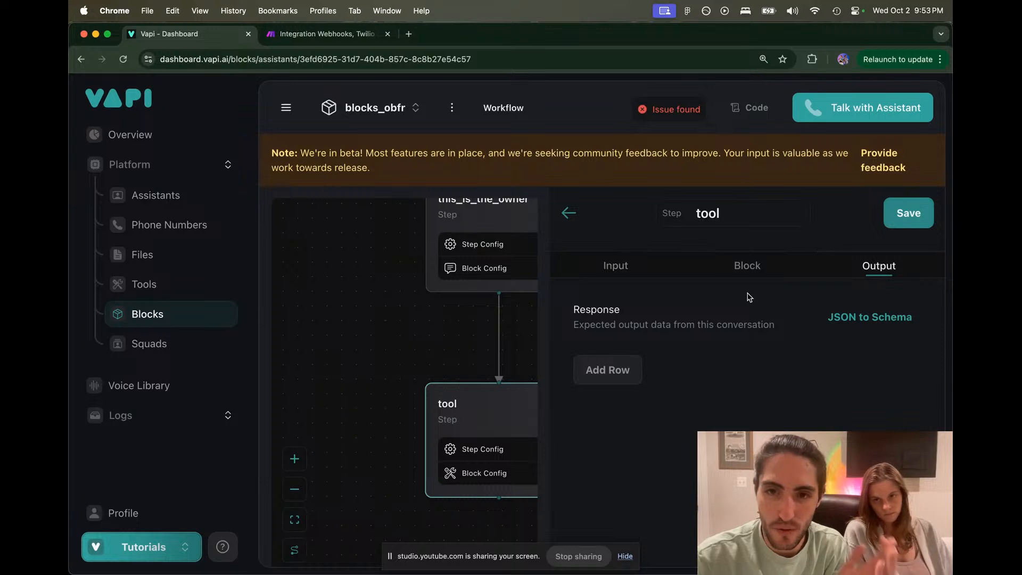
left_click(738, 215)
key("Caps_Lock")
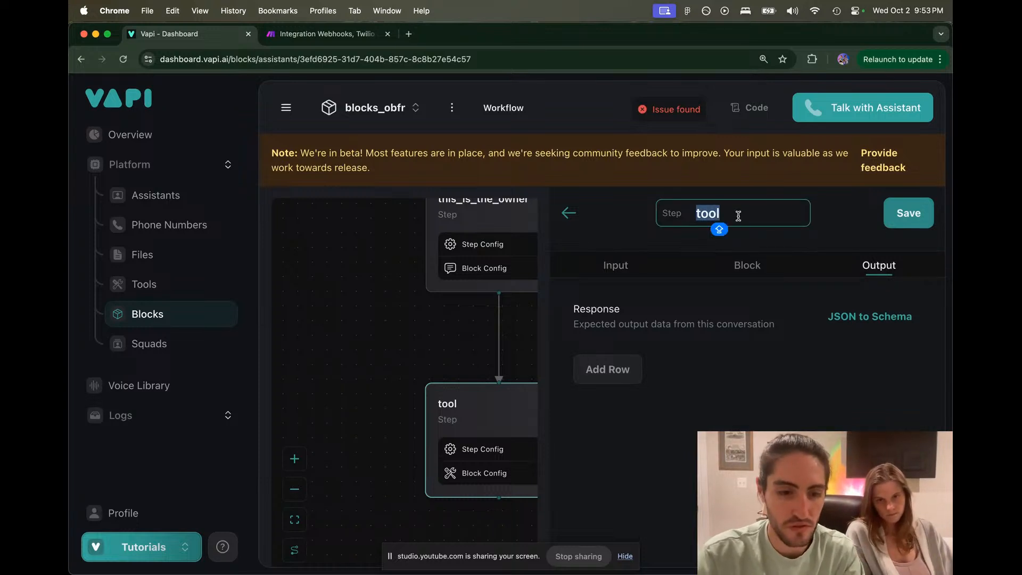
type("send_pay")
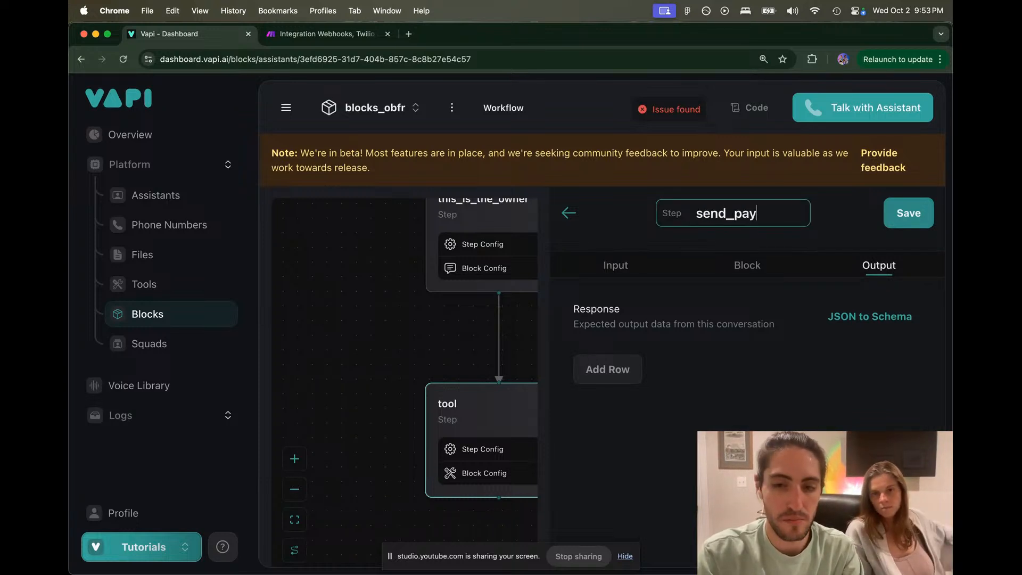
type("ment_link")
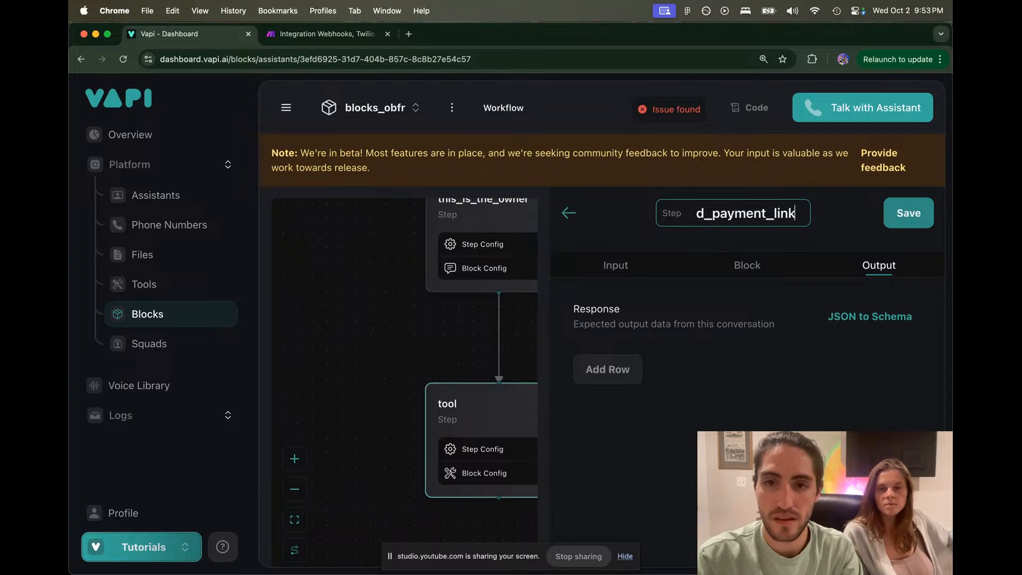
Step: Review the step's Response description and input settings, then save the send_payment_link step
left_click_drag(624, 325, 769, 327)
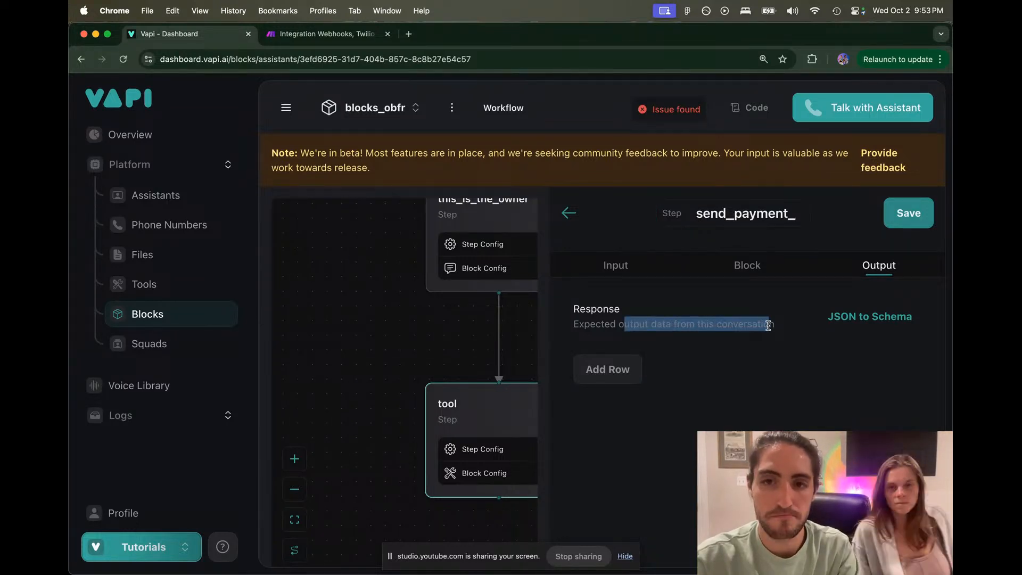
left_click_drag(632, 326, 560, 328)
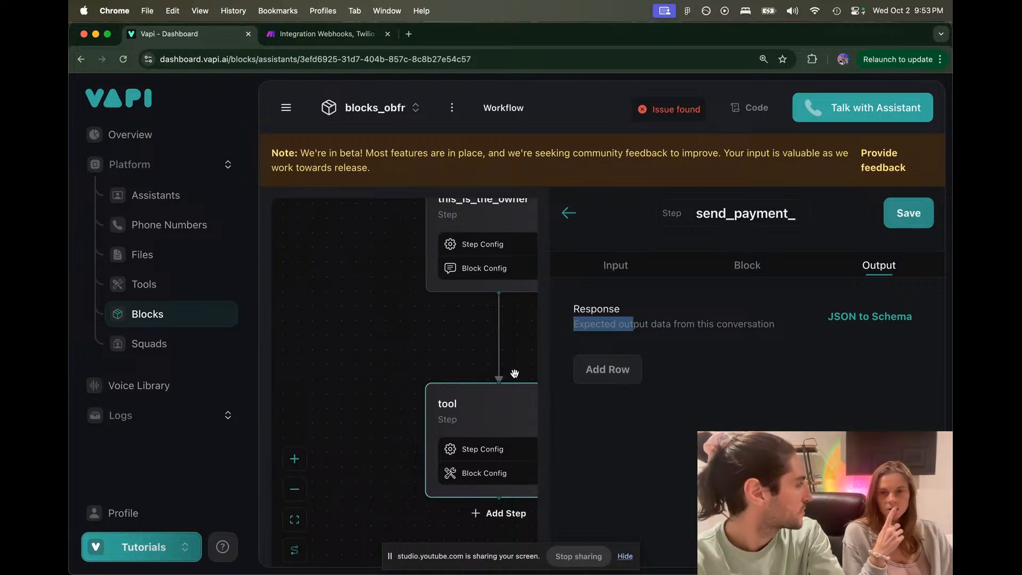
left_click(330, 34)
left_click(205, 38)
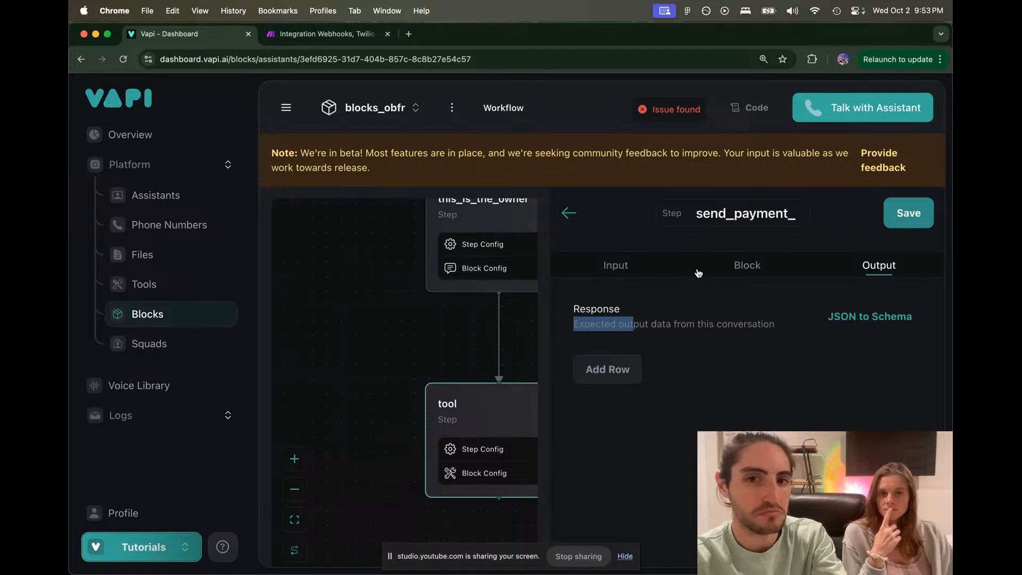
left_click(699, 302)
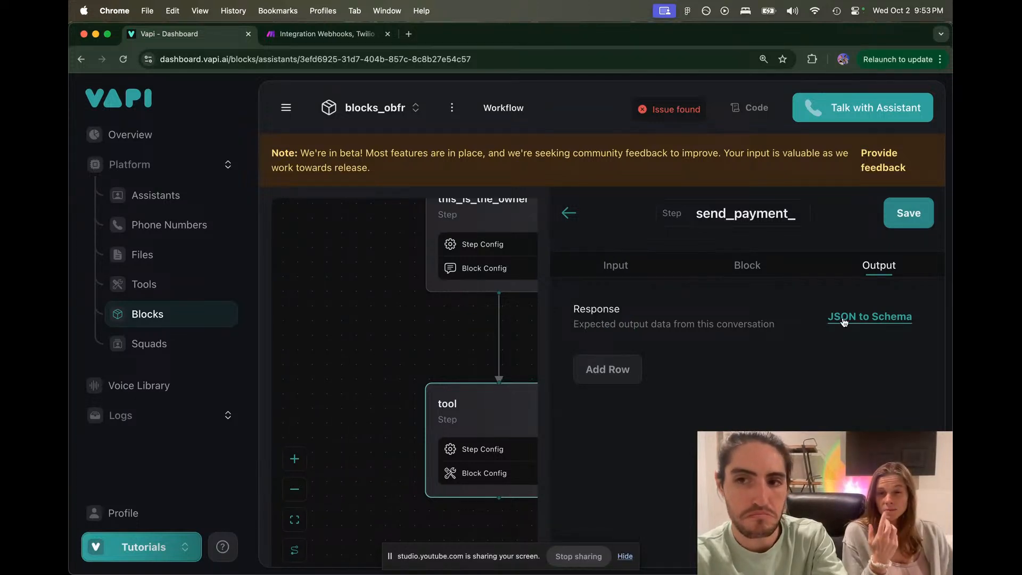
left_click_drag(663, 324, 711, 300)
left_click(764, 324)
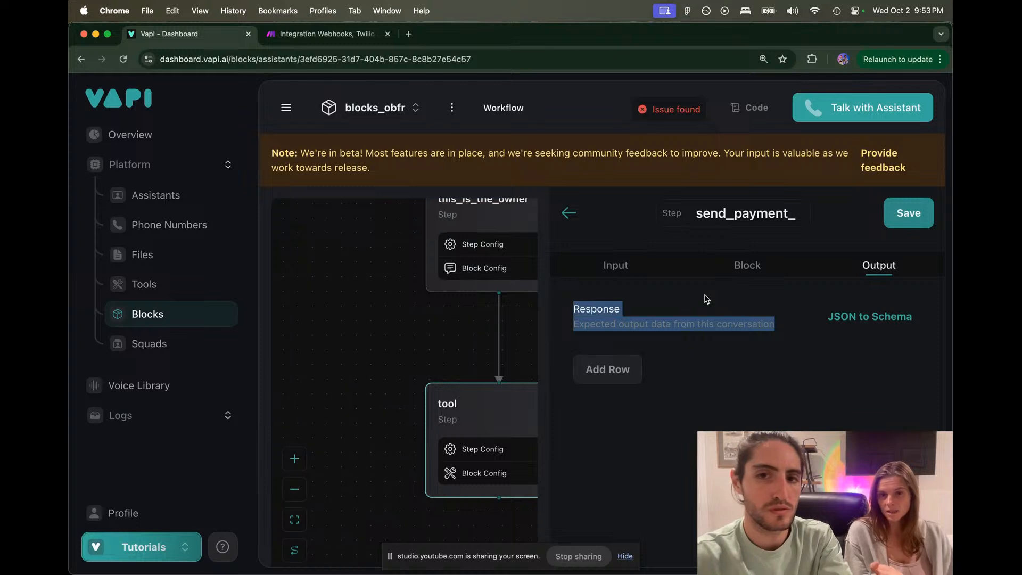
left_click(712, 299)
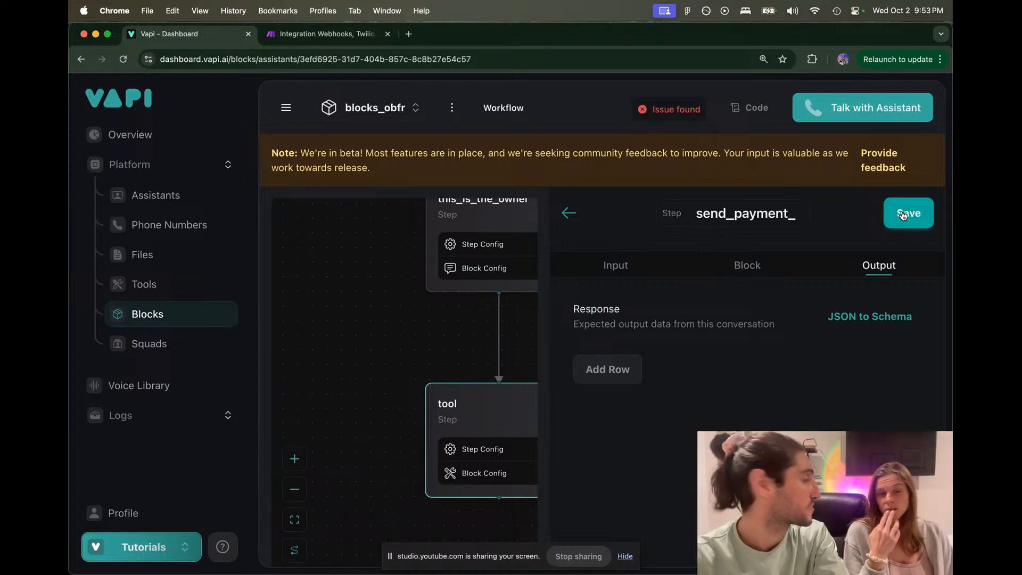
left_click(613, 266)
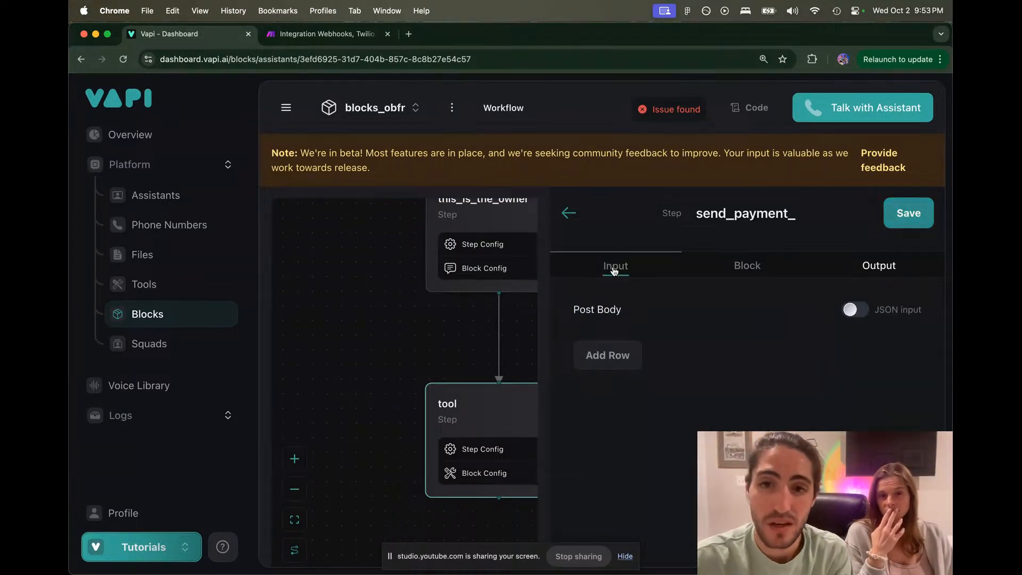
left_click(899, 212)
left_click_drag(759, 273, 702, 205)
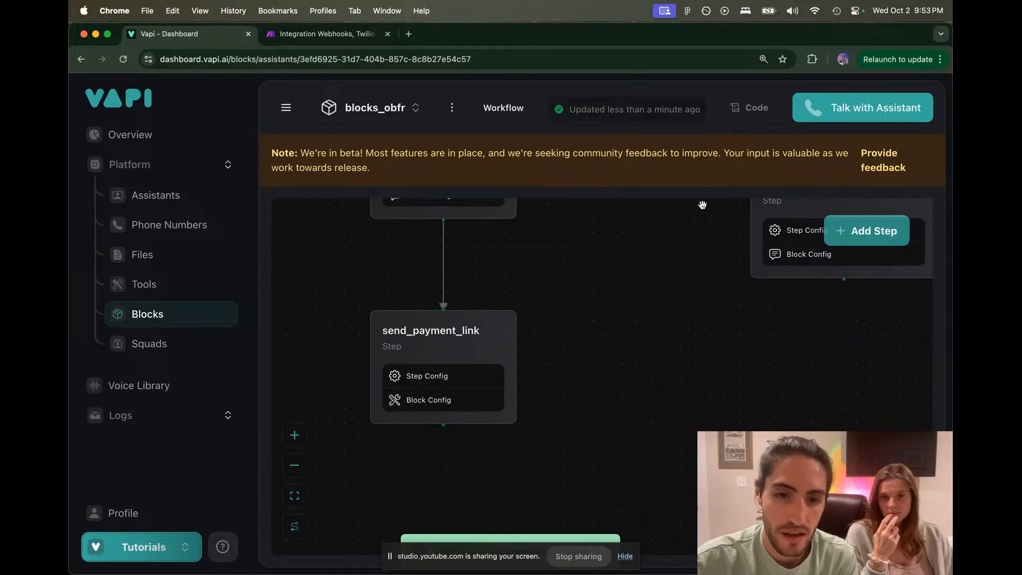
Step: Inspect the send_payment_link step's settings, toggling JSON input on and back off
left_click_drag(581, 407, 580, 480)
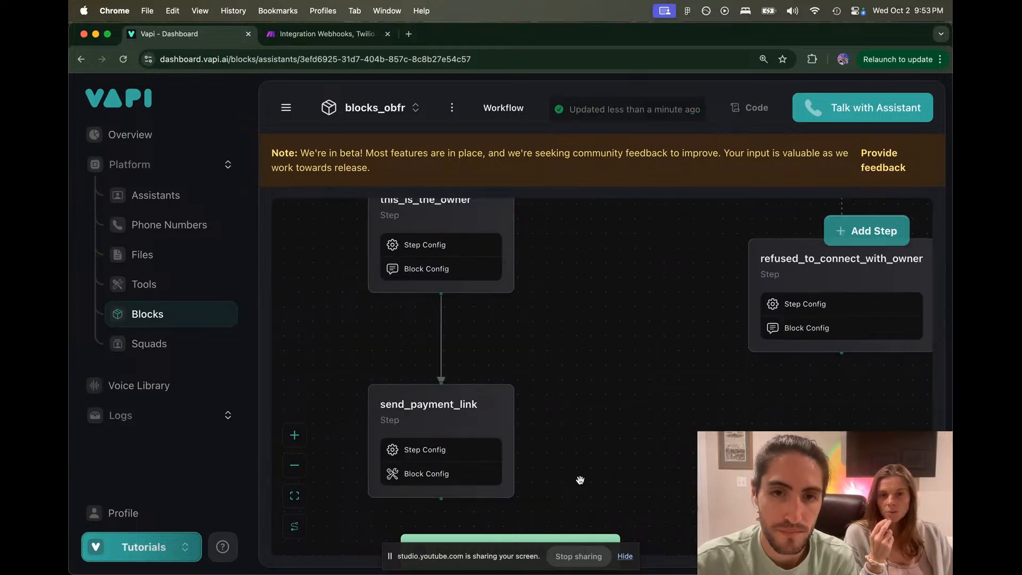
scroll(580, 480, "down", 3)
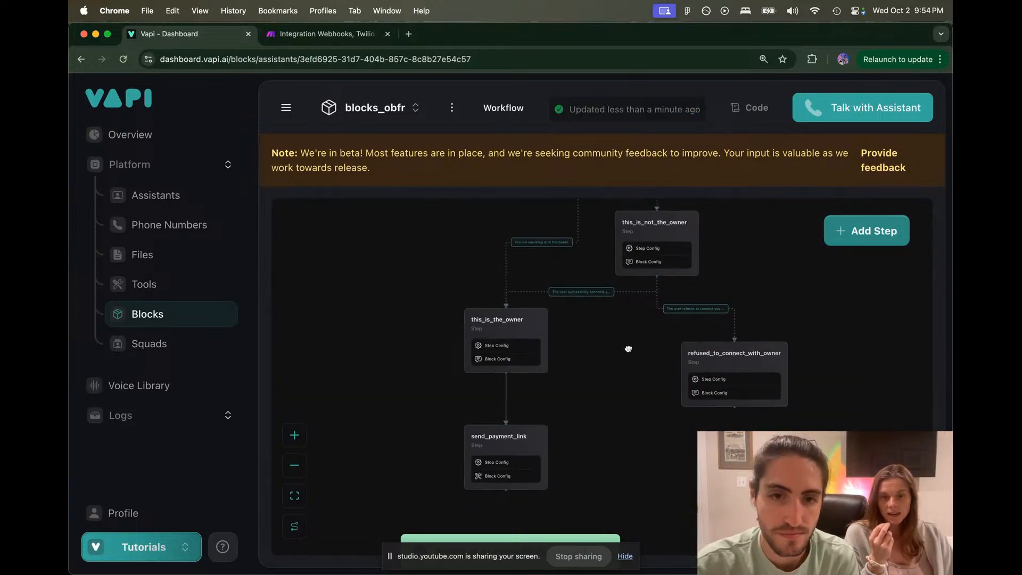
left_click(499, 442)
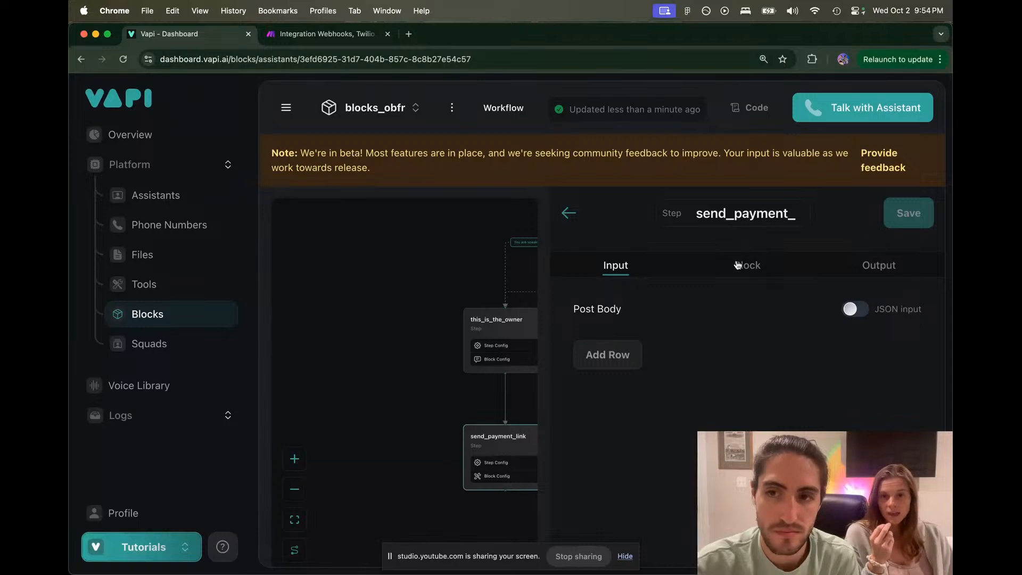
left_click(852, 308)
left_click(852, 308)
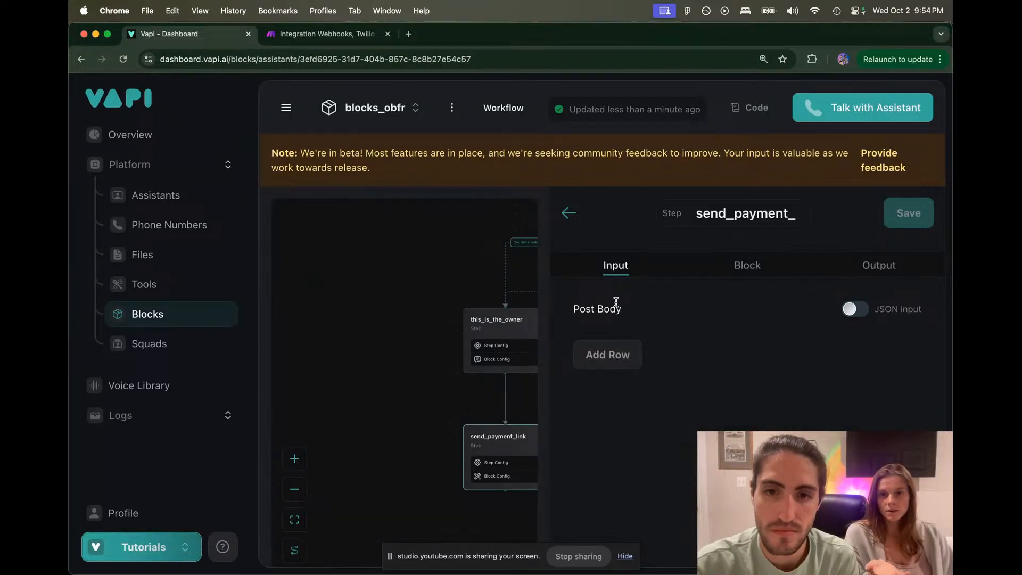
left_click(568, 213)
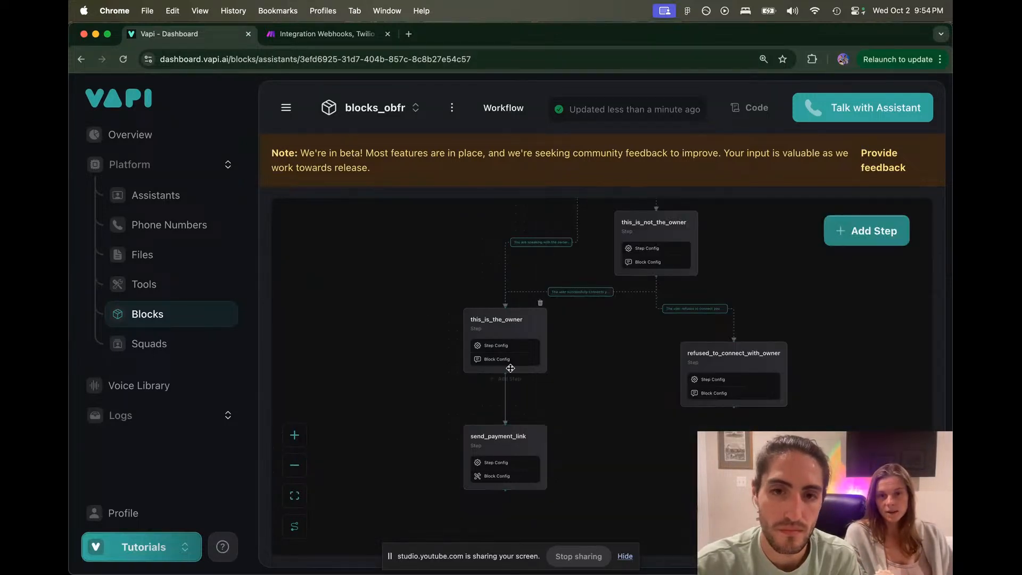
Step: Give the this_is_the_owner → send_payment_link connection the criteria 'If the owner is ready to donate.'
left_click(503, 414)
left_click(627, 363)
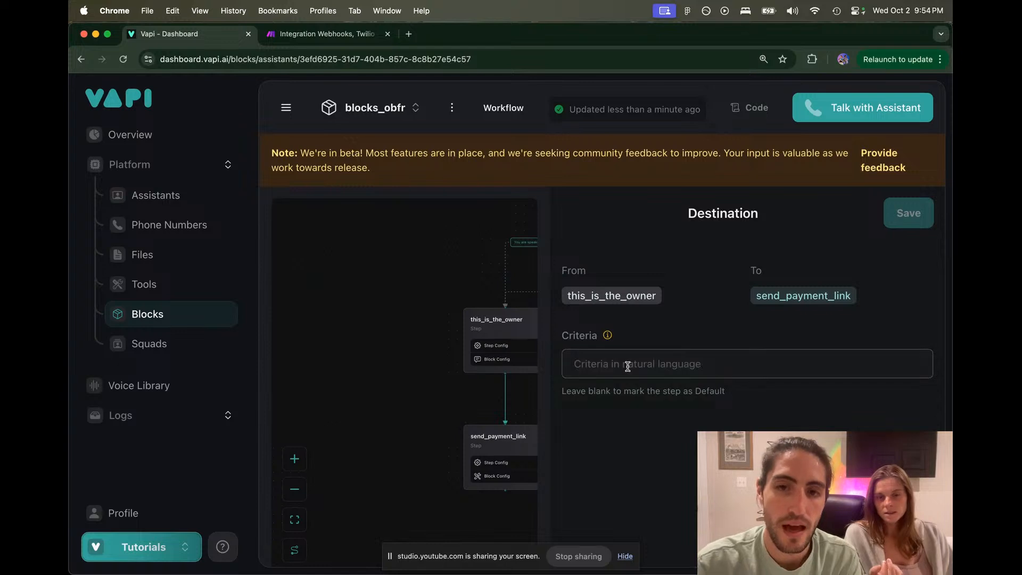
type("If they")
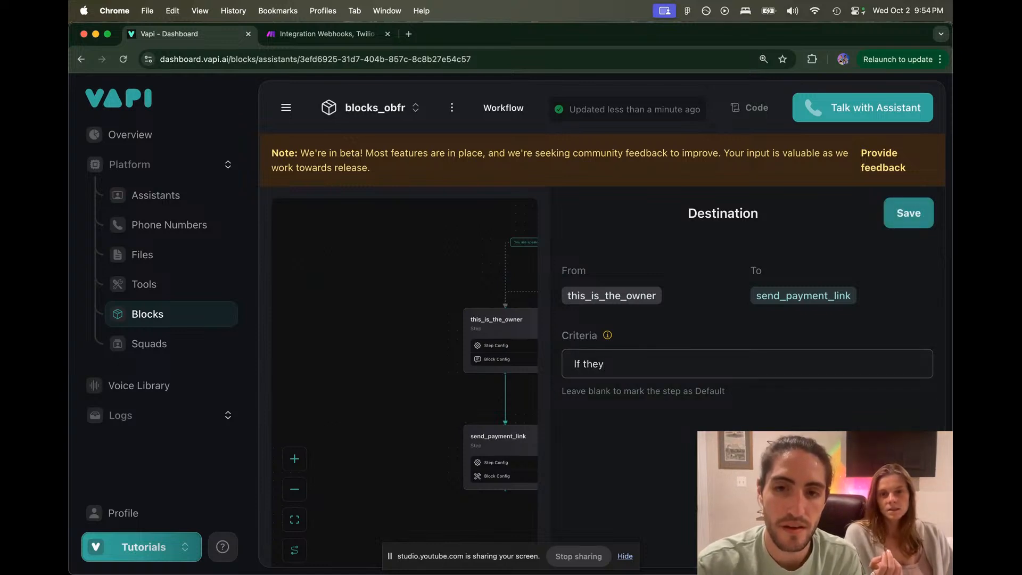
key("BackSpace")
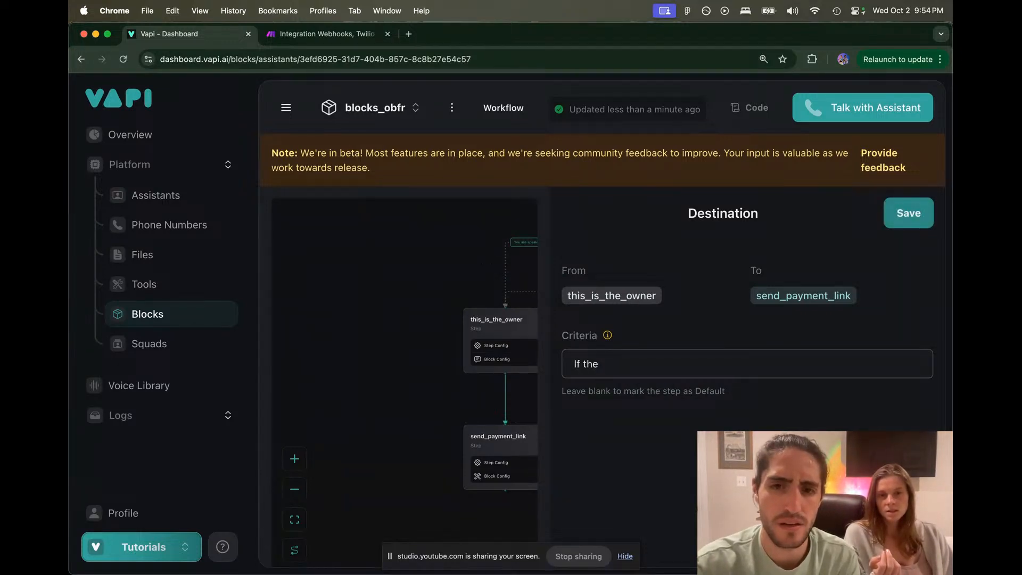
type("onw")
key("BackSpace")
key("BackSpace")
key("BackSpace")
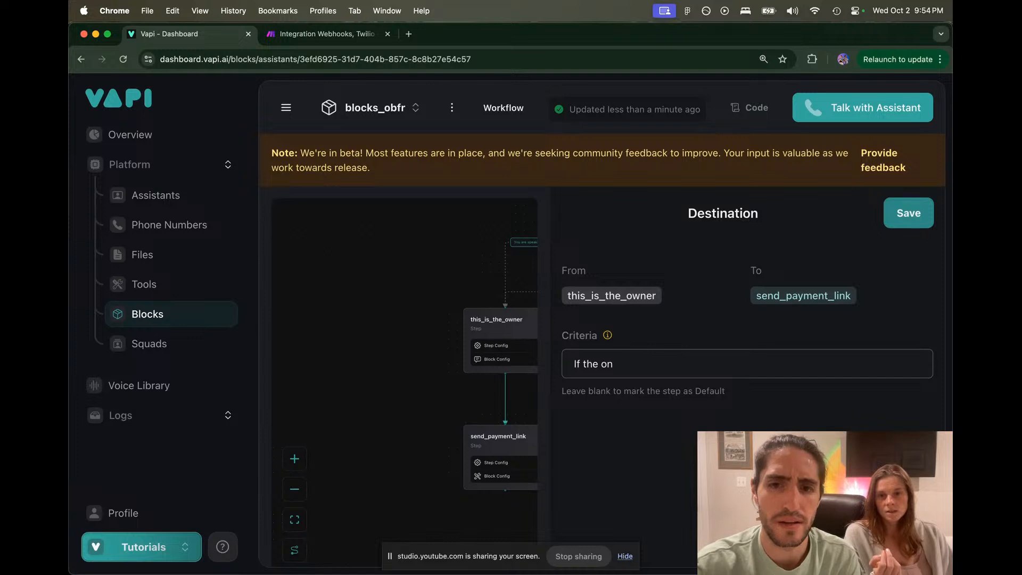
type("wner is ")
type("read ")
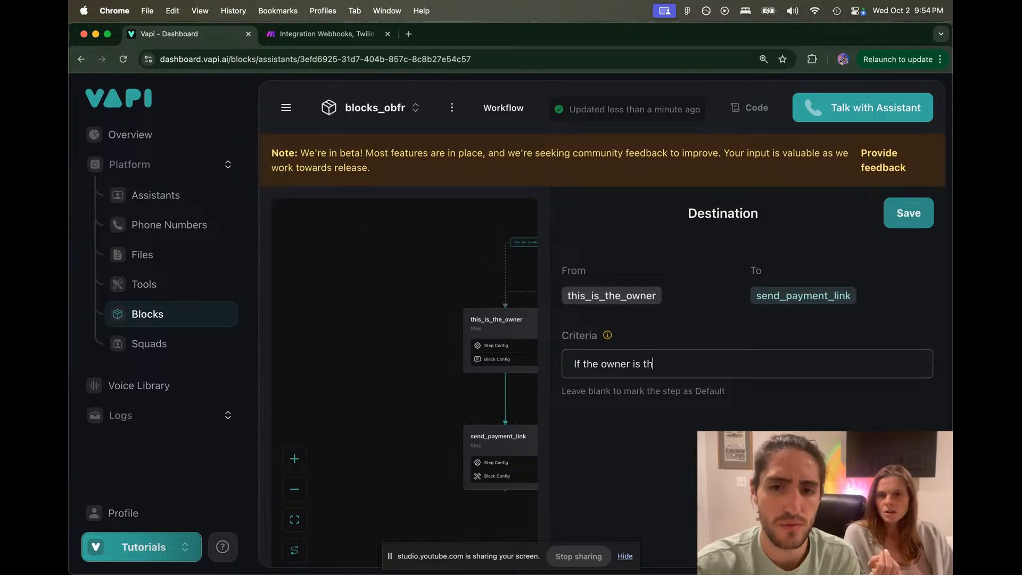
type("y t")
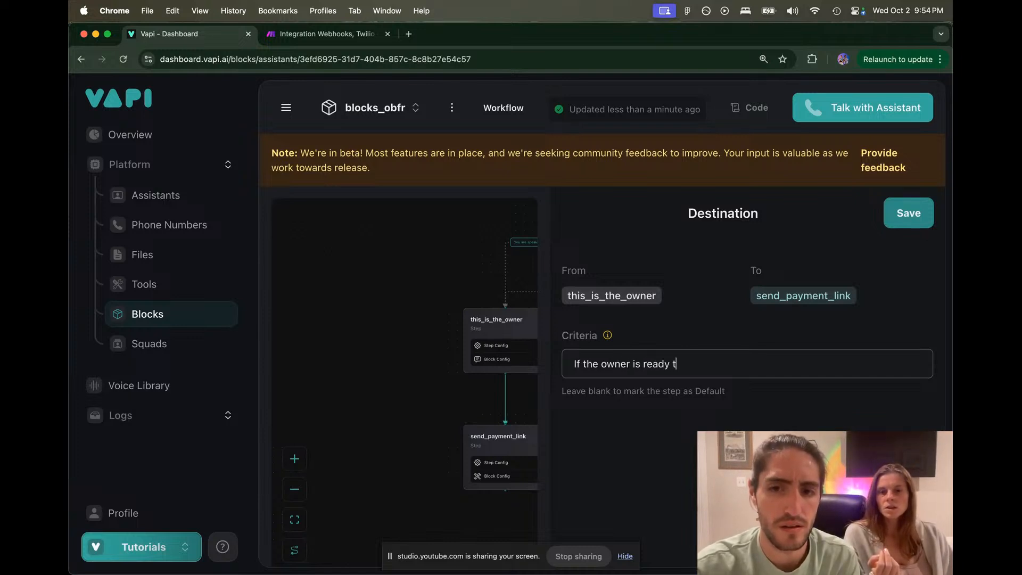
type("o donate.")
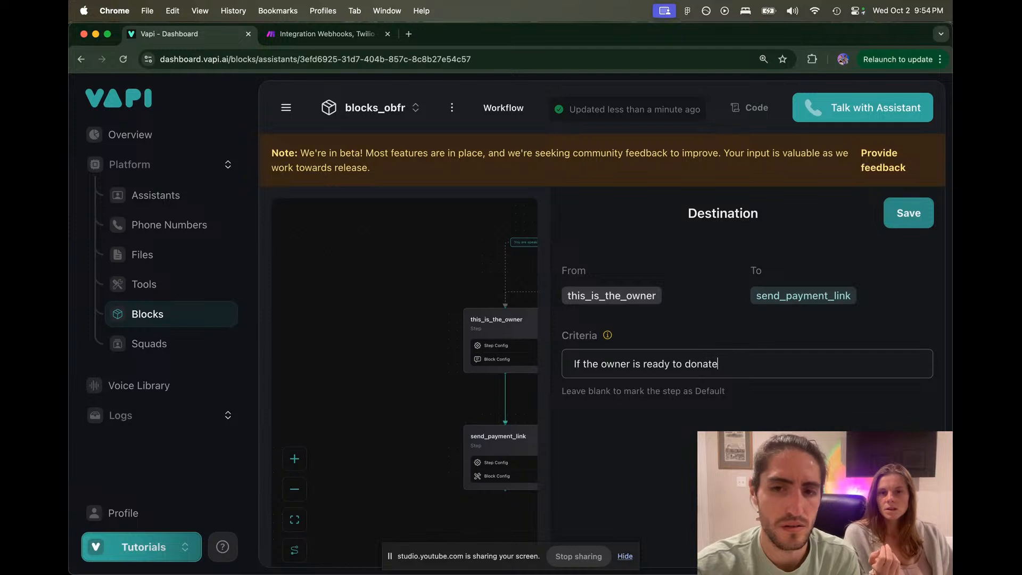
left_click(908, 214)
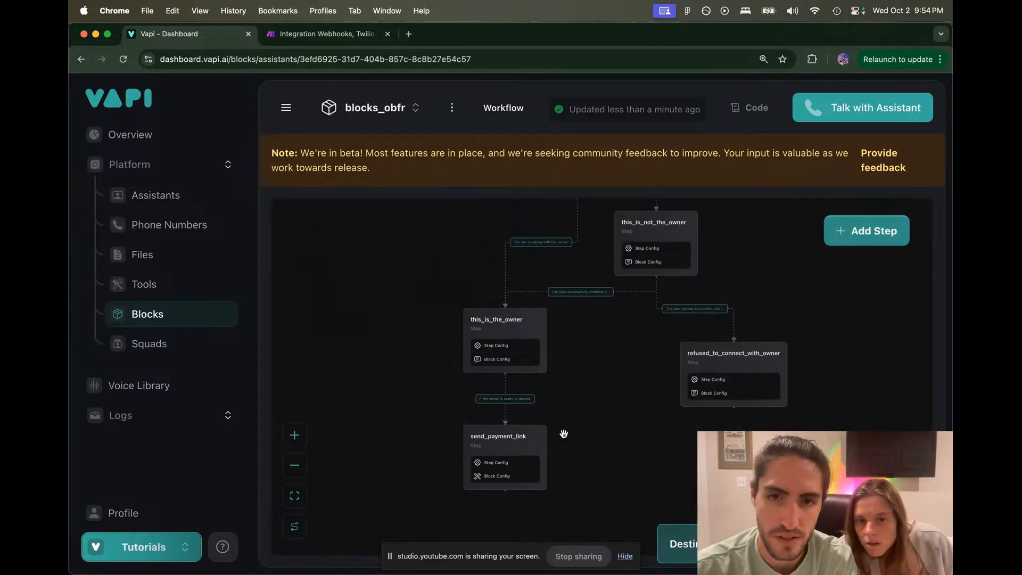
scroll(559, 431, "up", 5)
left_click_drag(559, 431, 551, 427)
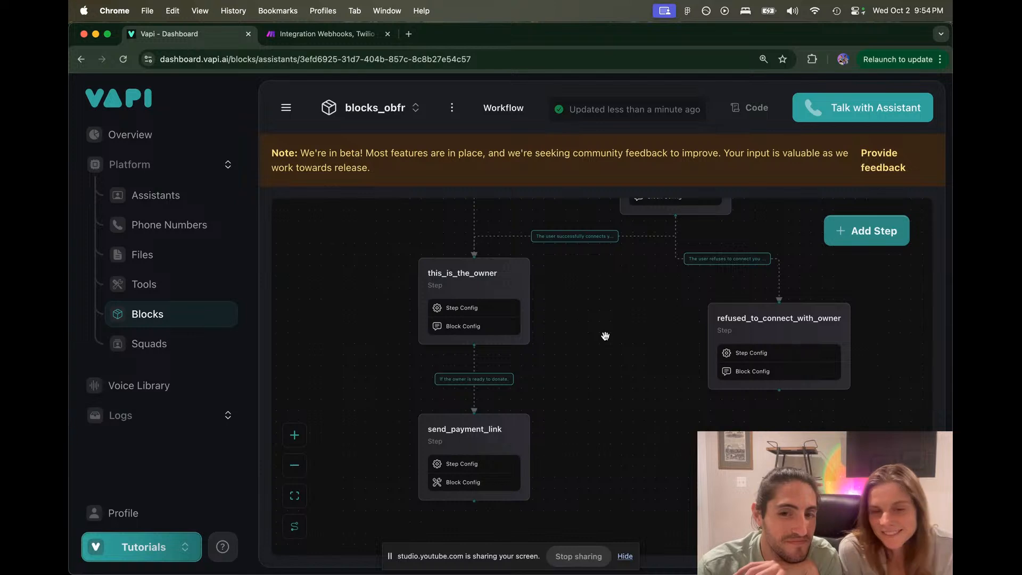
left_click(626, 557)
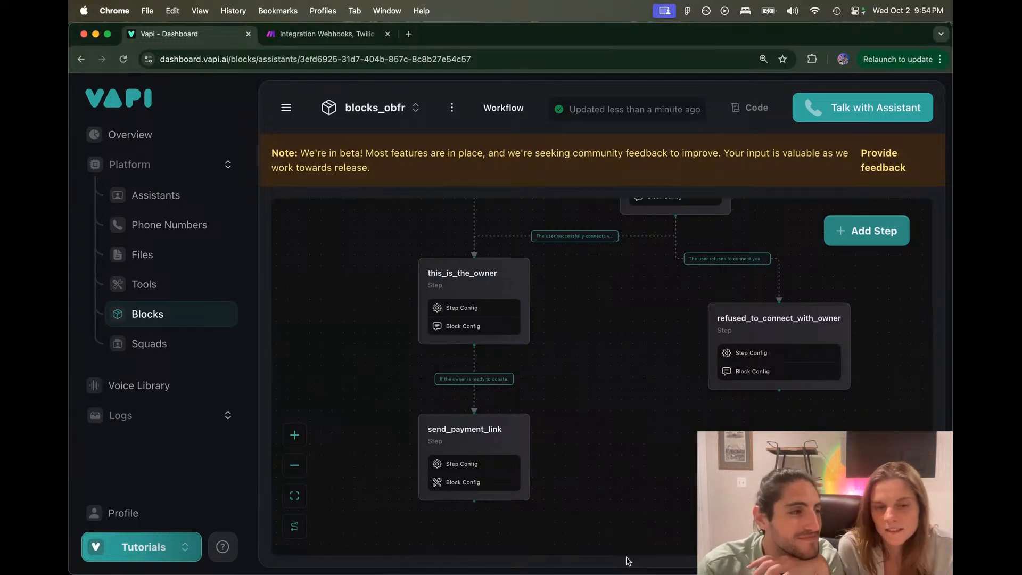
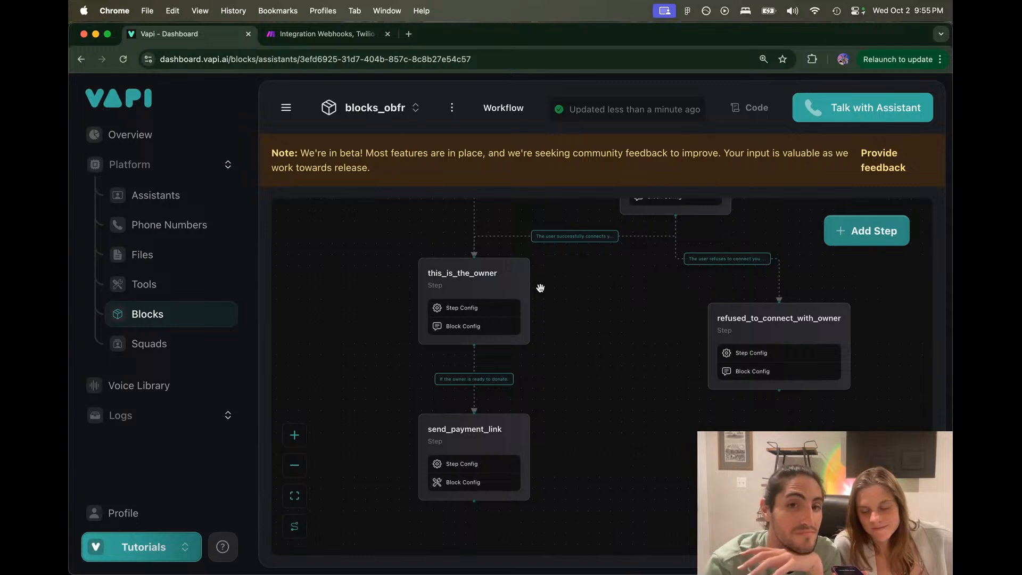
Step: Review the this_is_the_owner step's instruction text on its Block tab
left_click(473, 276)
left_click(648, 265)
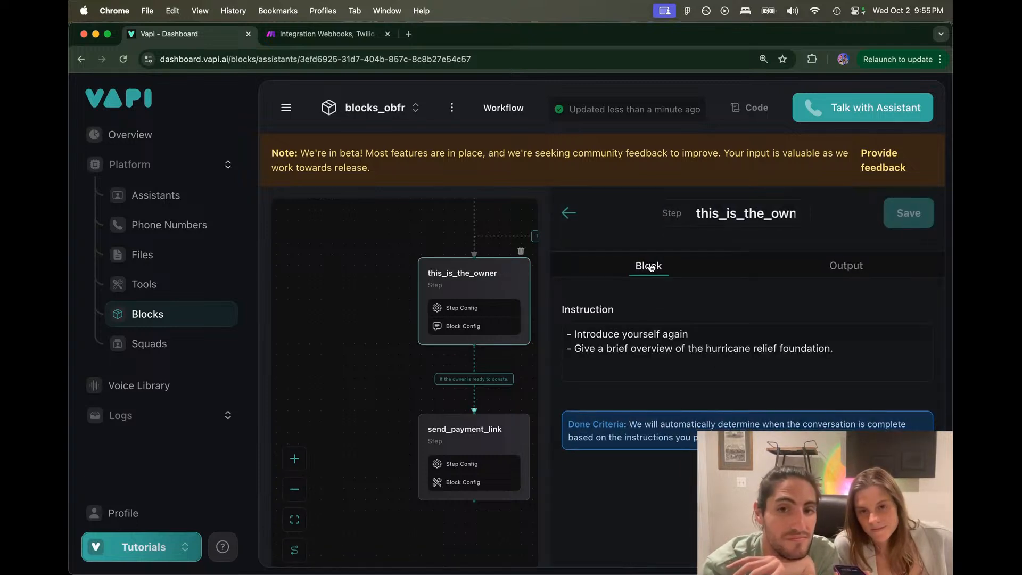
left_click(568, 334)
key("super+a")
left_click(815, 369)
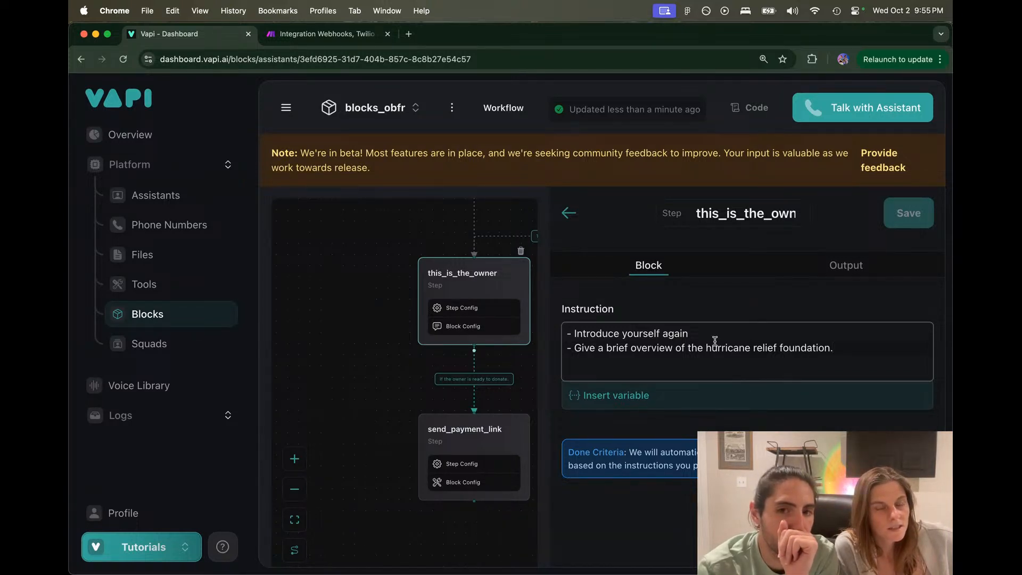
left_click(735, 309)
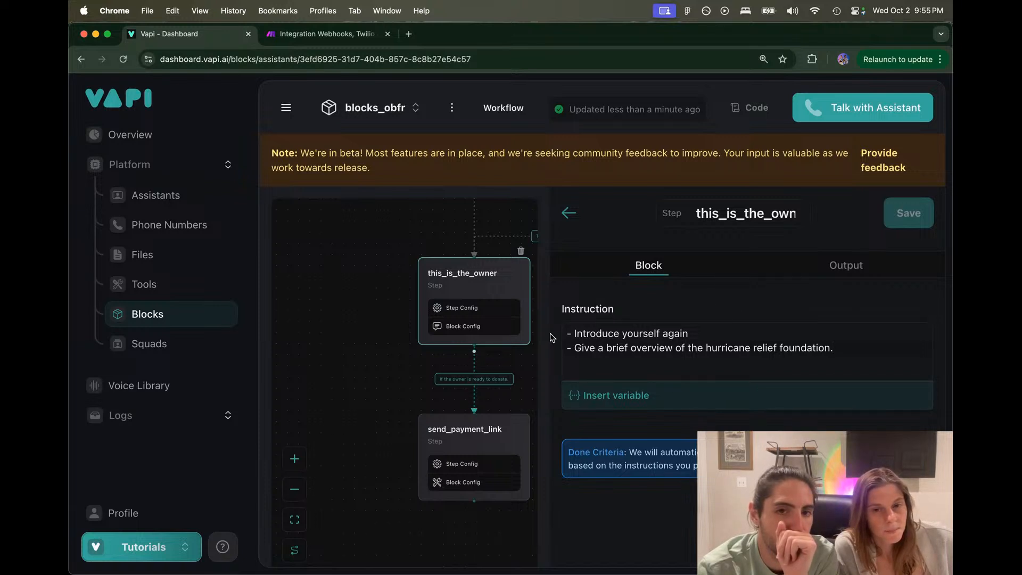
left_click(170, 547)
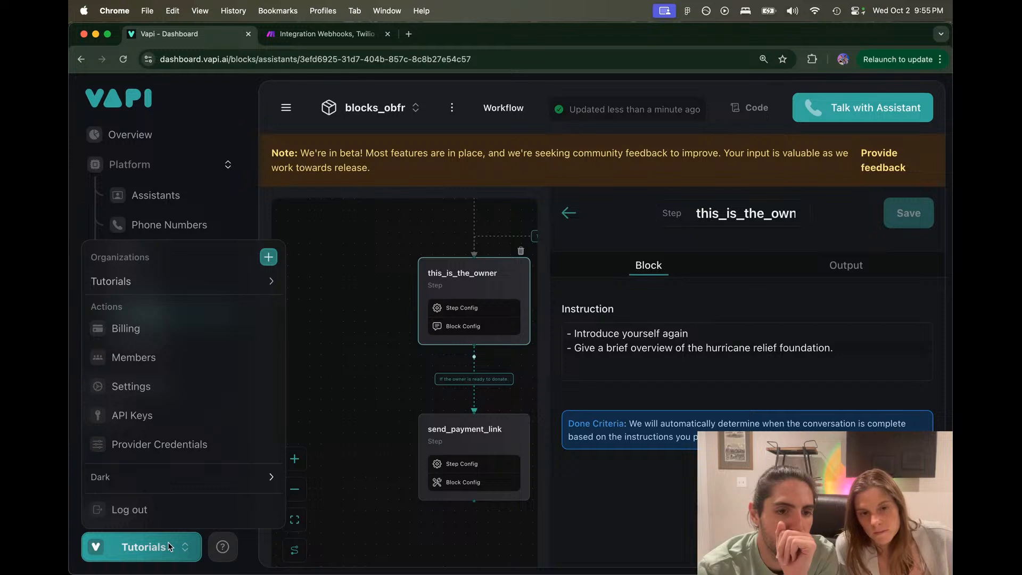
left_click(170, 546)
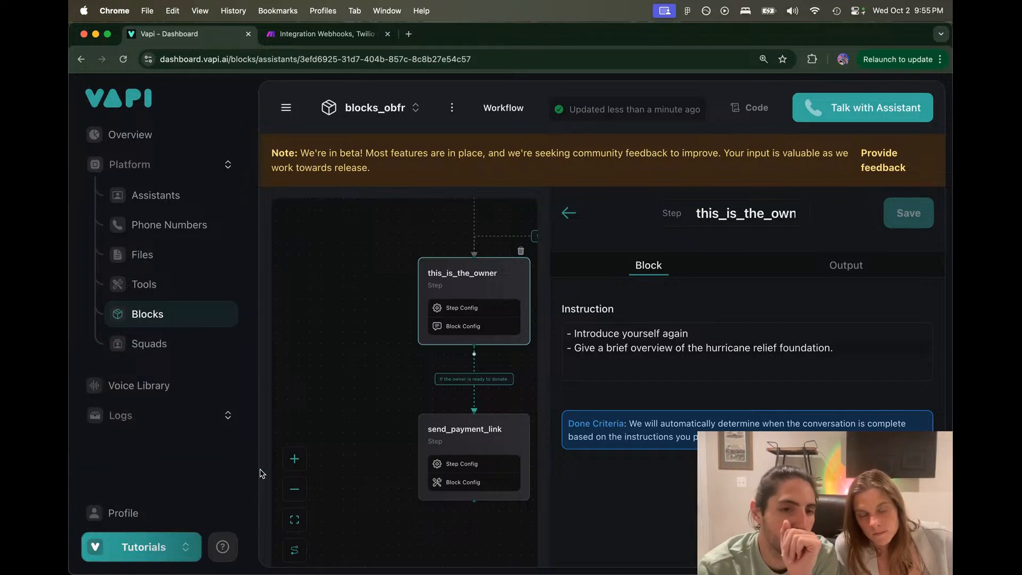
Step: Check the owner-to-payment transition criteria about the owner being ready to donate
left_click(478, 381)
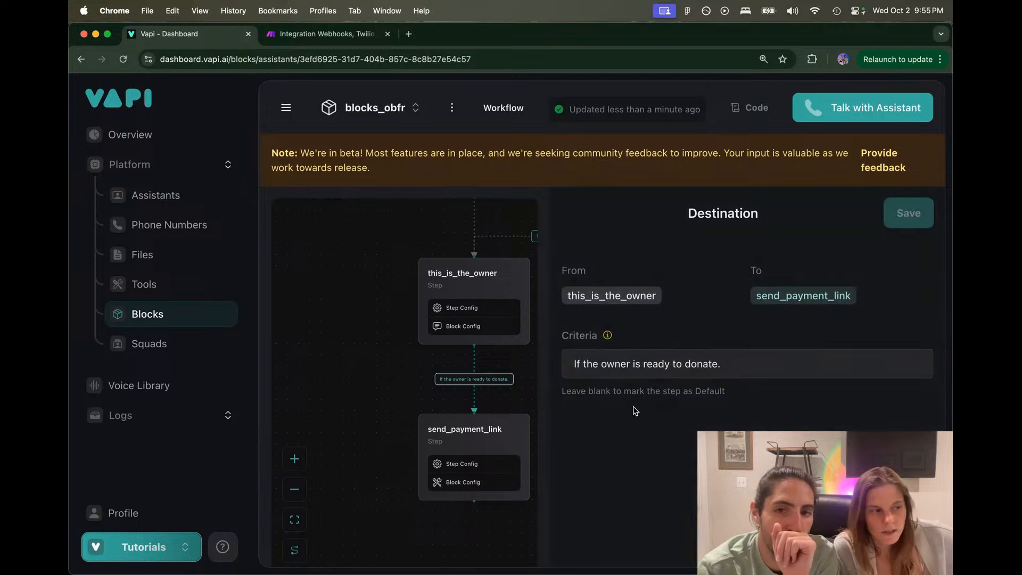
left_click_drag(573, 363, 714, 369)
left_click(738, 365)
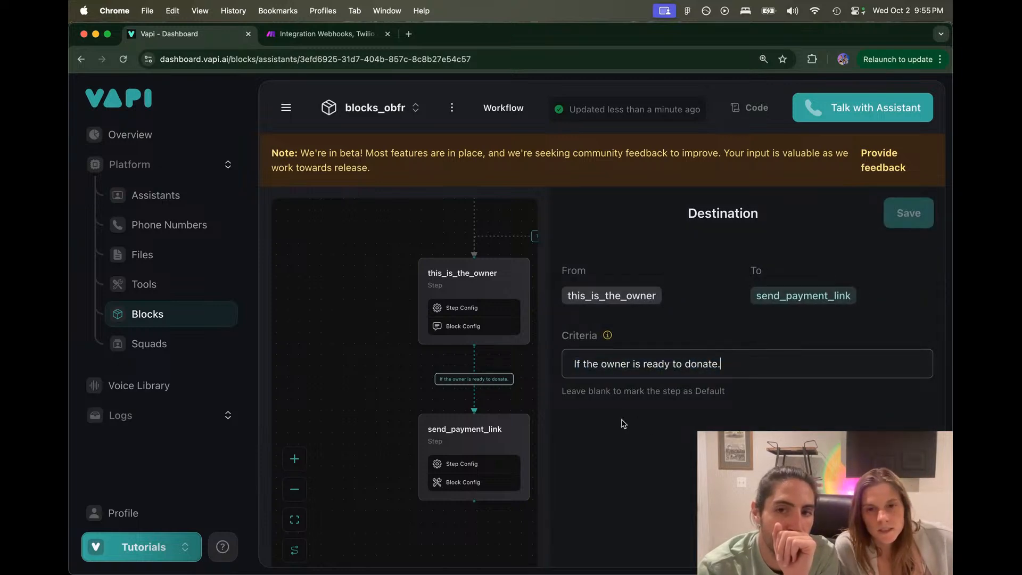
Step: View send_payment_link's webhook request URL, then open the VAPI BLOCKS - TUTORIAL [DELETE] scenario in Make
left_click(468, 426)
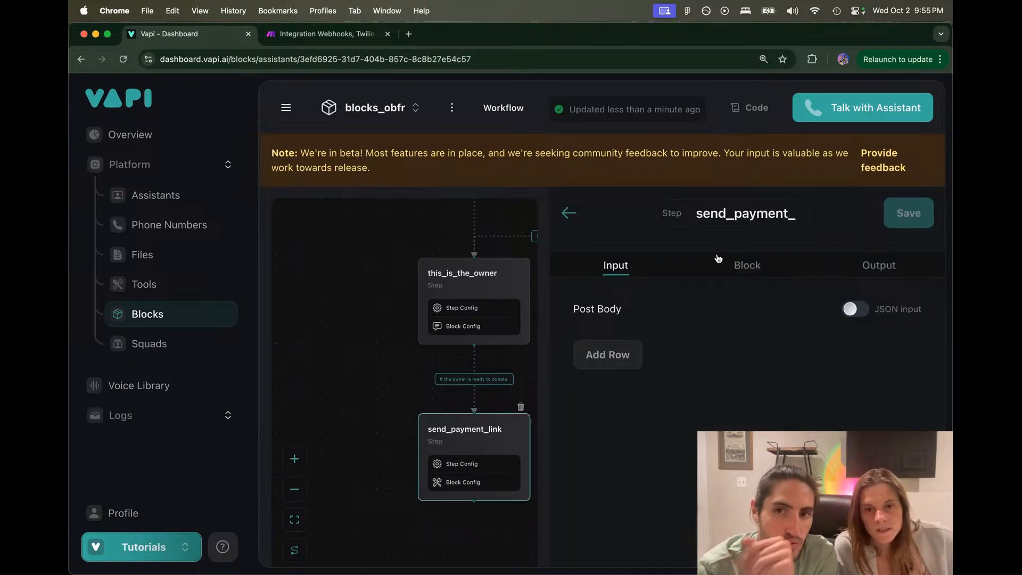
left_click(716, 272)
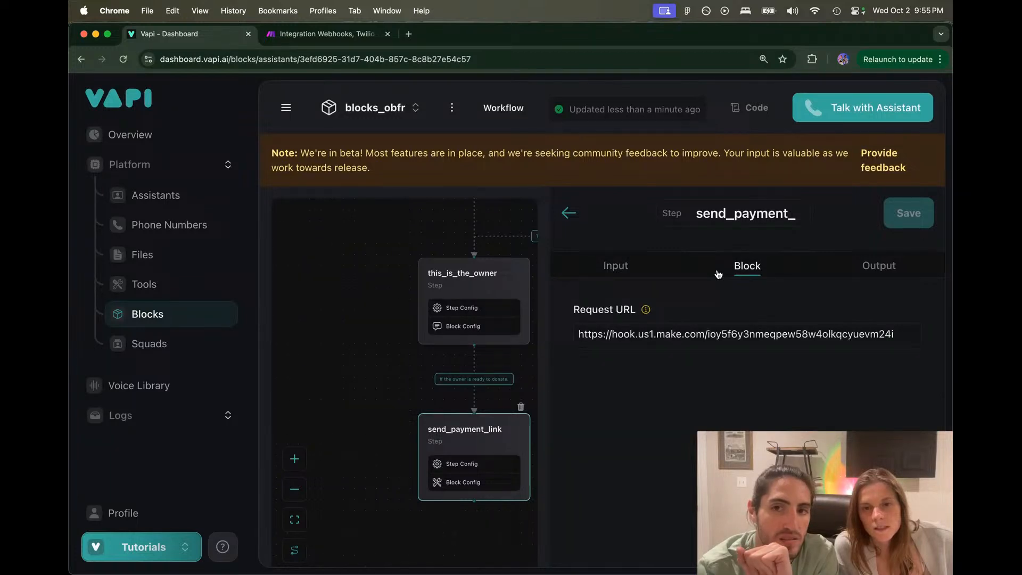
left_click(325, 39)
left_click(133, 97)
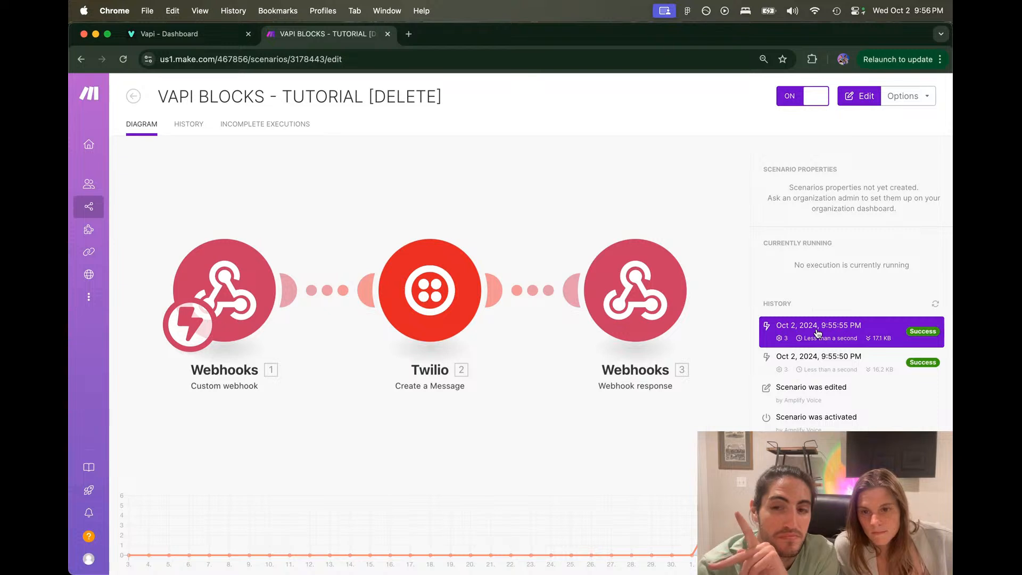
Step: Inspect the Twilio message output bundles from the 9:55:55 PM run, including Subresource URIs
left_click(818, 333)
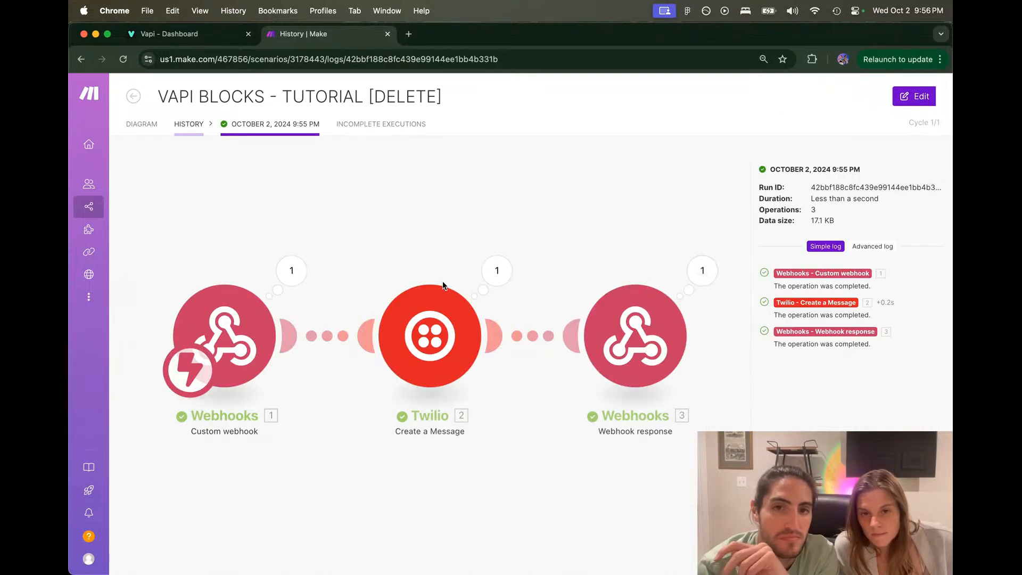
left_click(500, 271)
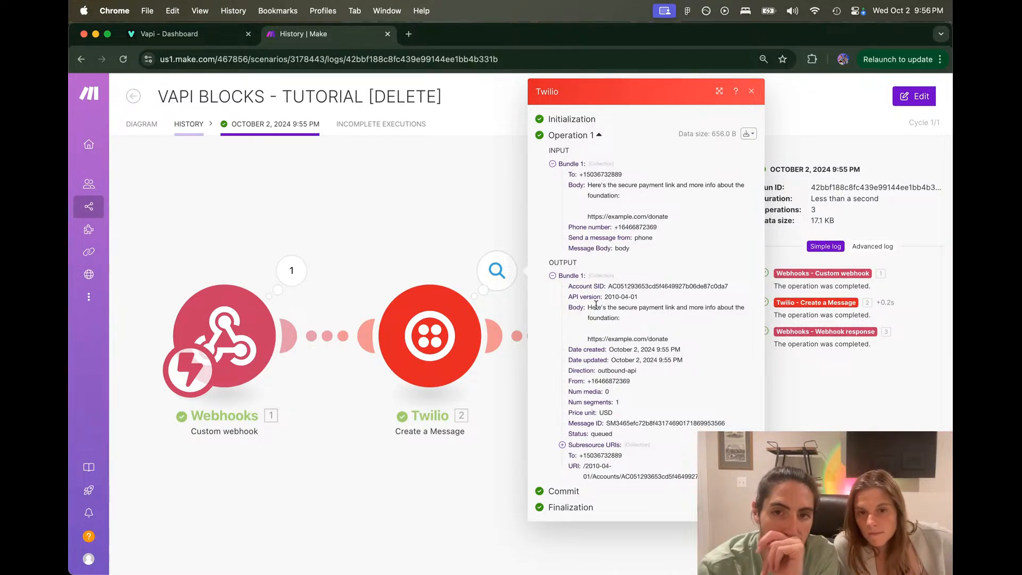
left_click_drag(568, 287, 726, 425)
left_click(645, 428)
left_click(748, 428)
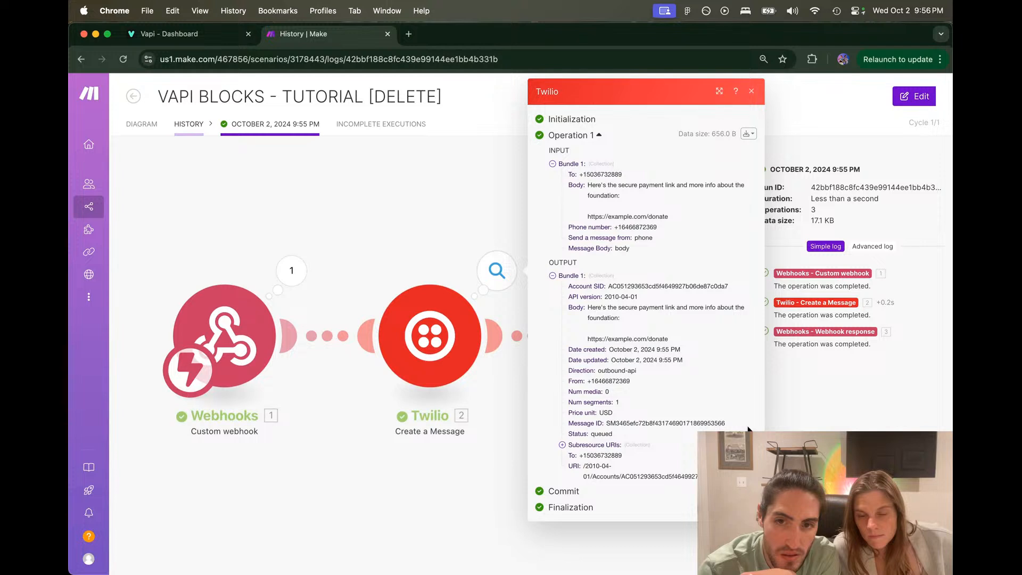
left_click(584, 445)
left_click(584, 445)
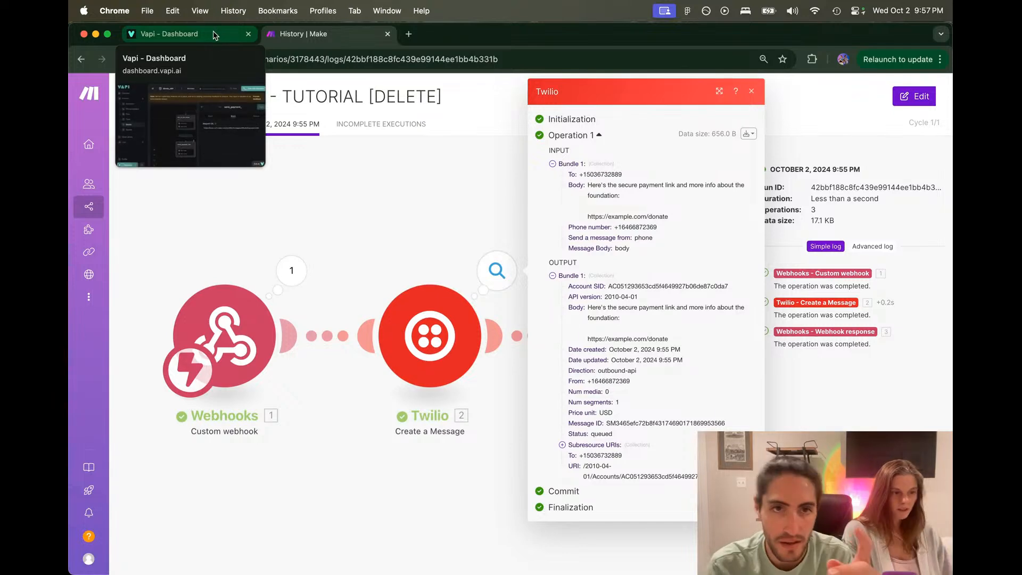
Step: Go back to the scenario diagram and return to the Vapi workflow
left_click(135, 96)
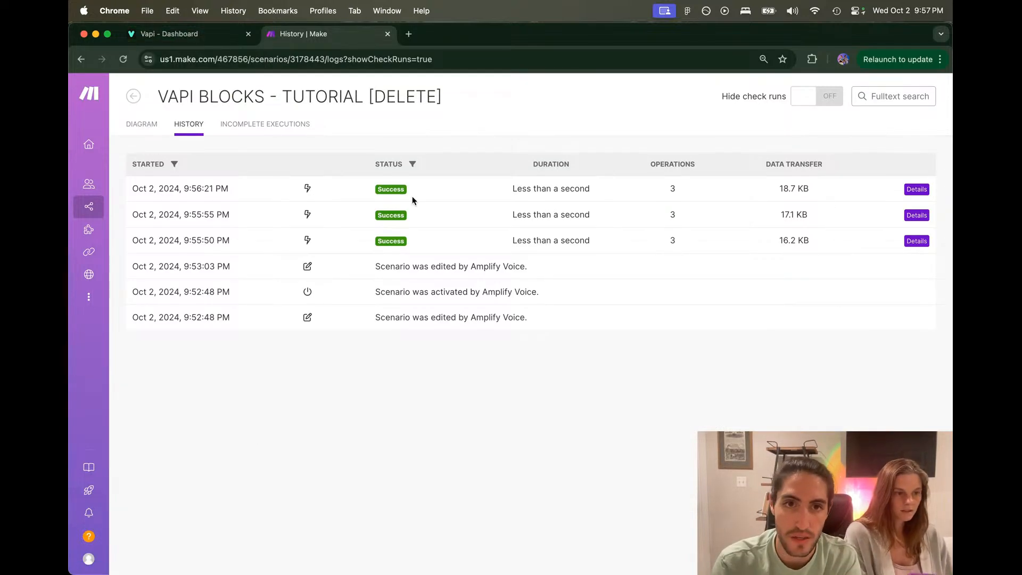
left_click(135, 123)
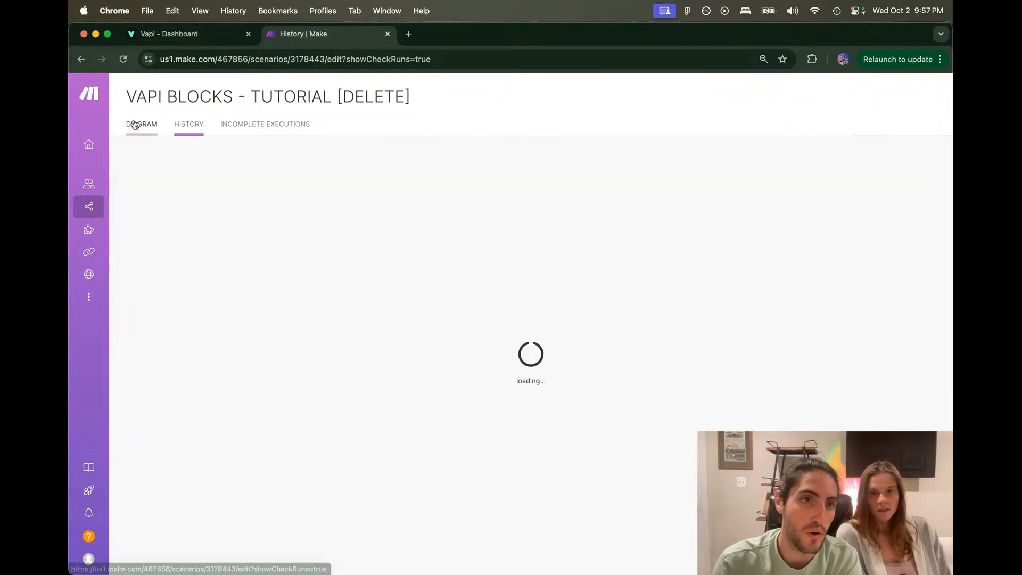
left_click(169, 34)
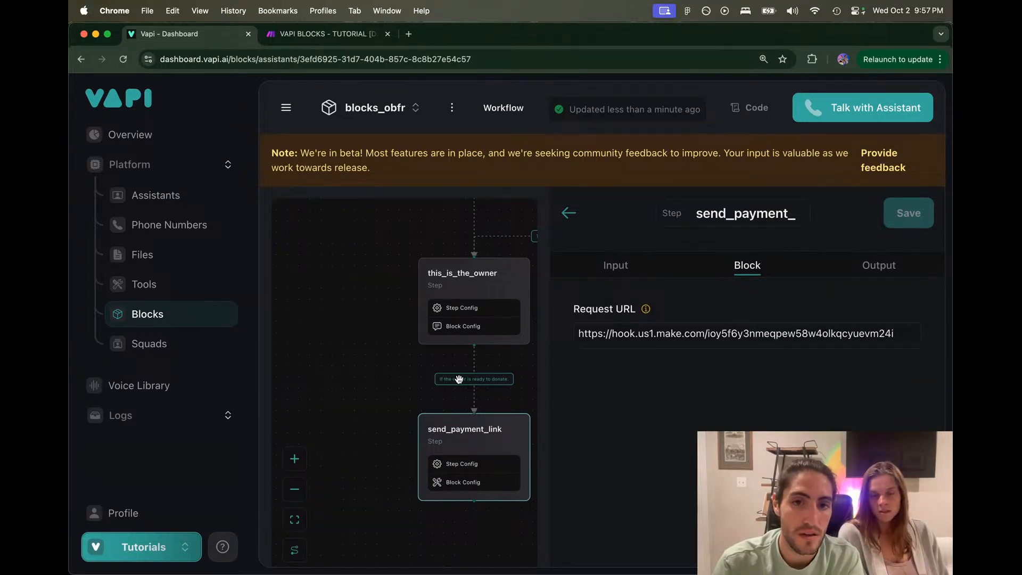
Step: Add a Number-type 'Amount' field to send_payment_link's post body, leaving its value empty
left_click_drag(387, 366, 372, 370)
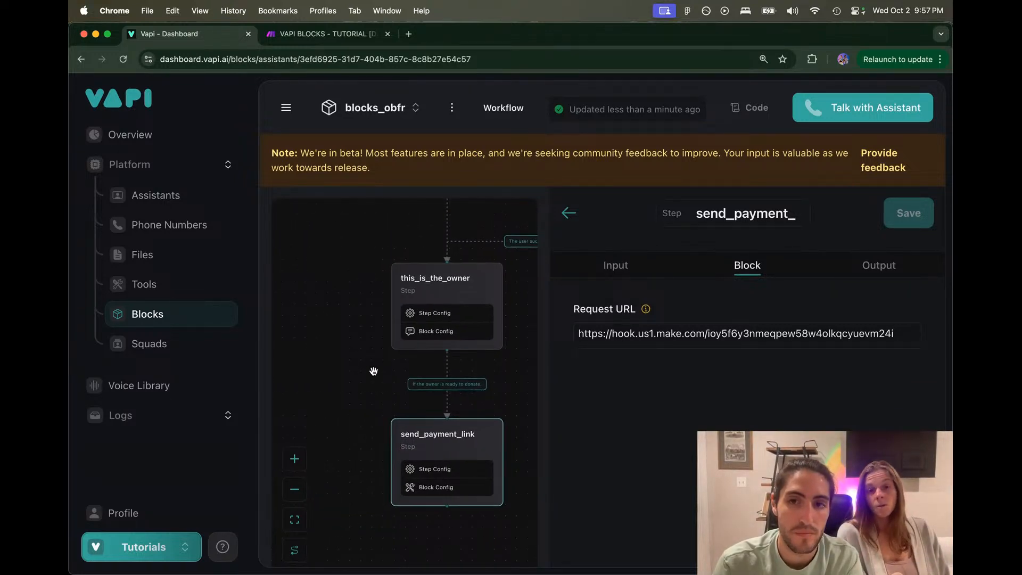
left_click(628, 272)
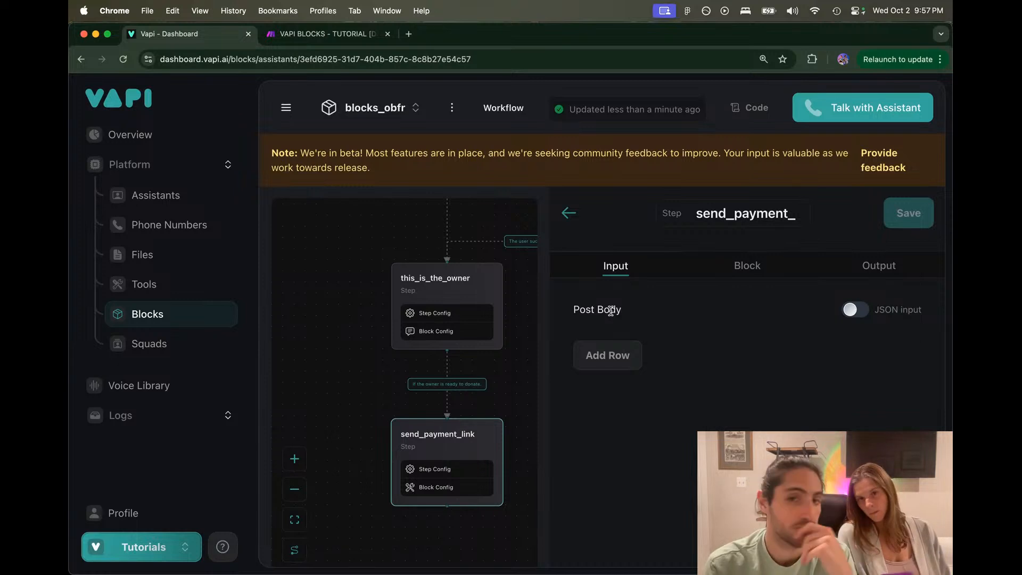
left_click(611, 351)
left_click(621, 381)
type("Amount")
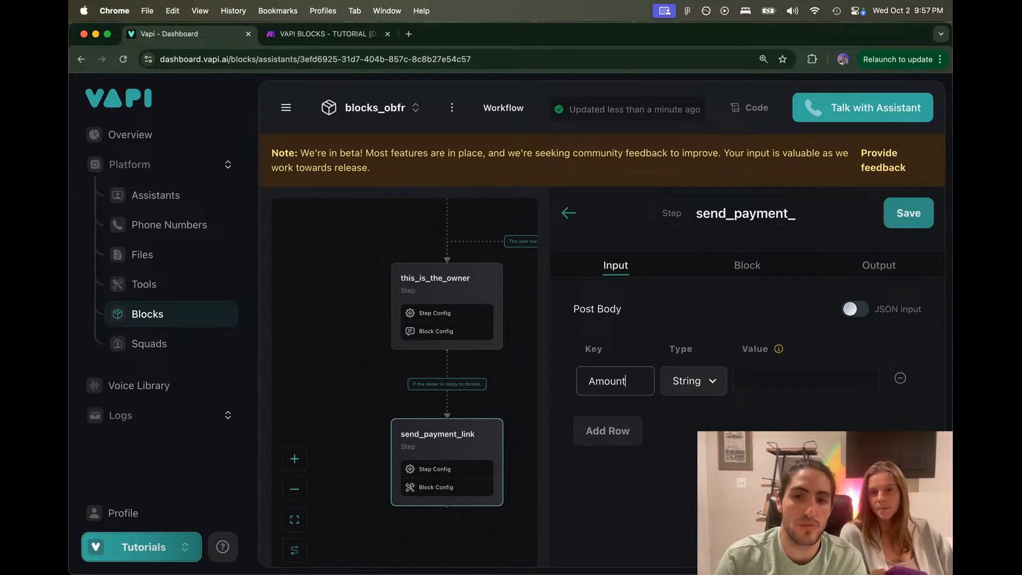
left_click(690, 381)
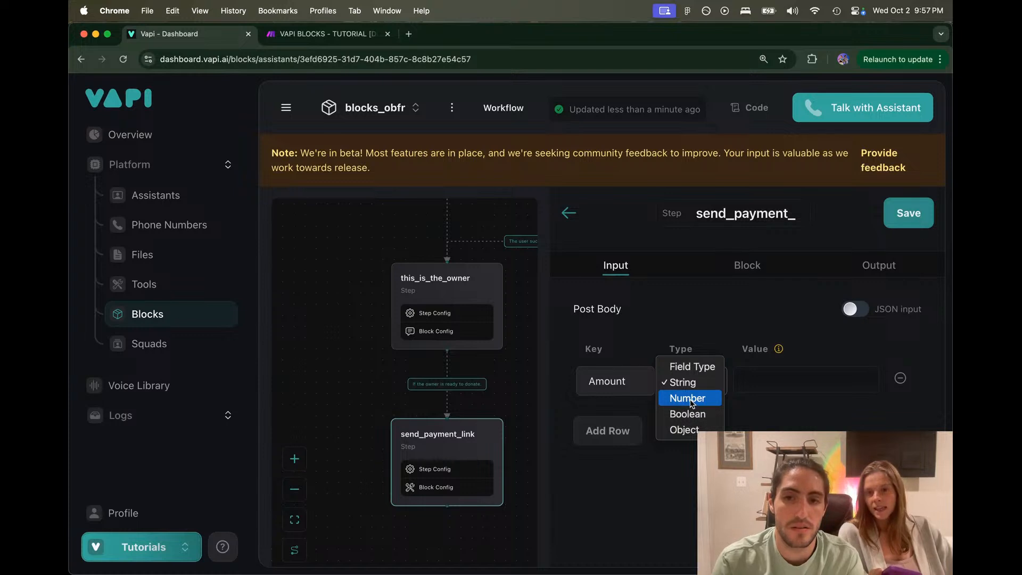
left_click(688, 399)
left_click(761, 383)
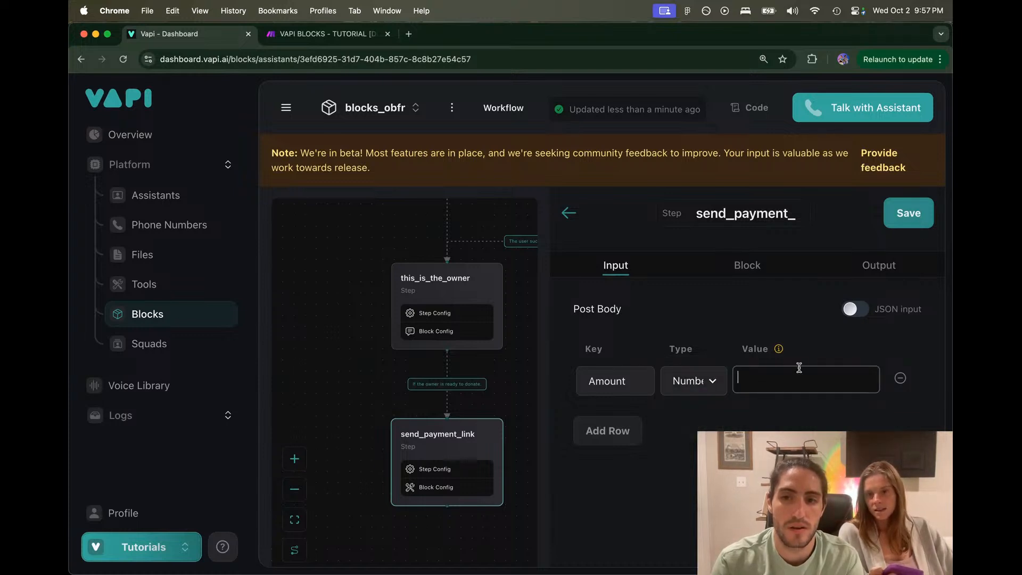
mouse_move(778, 349)
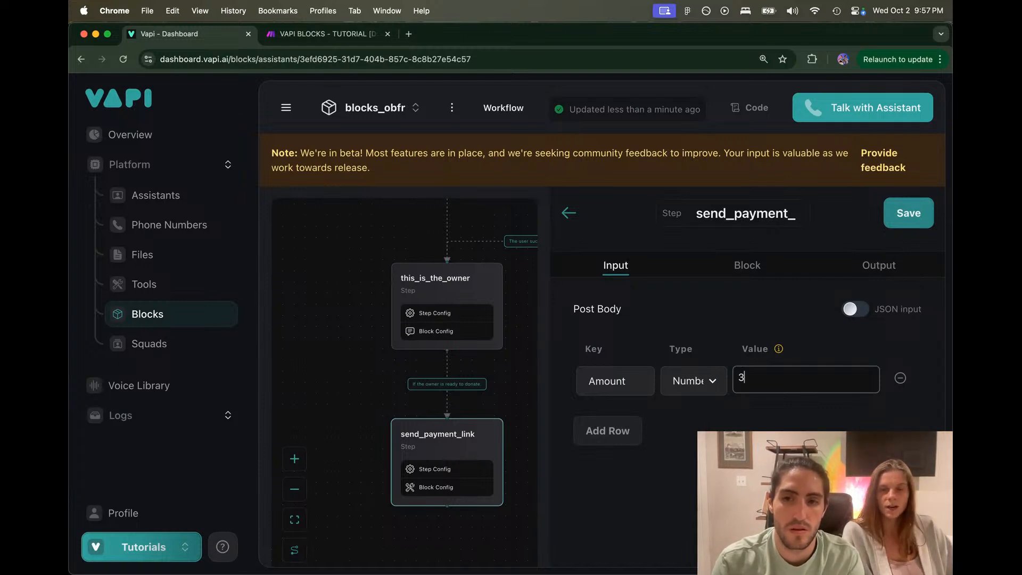
type("5")
key("BackSpace")
key("BackSpace")
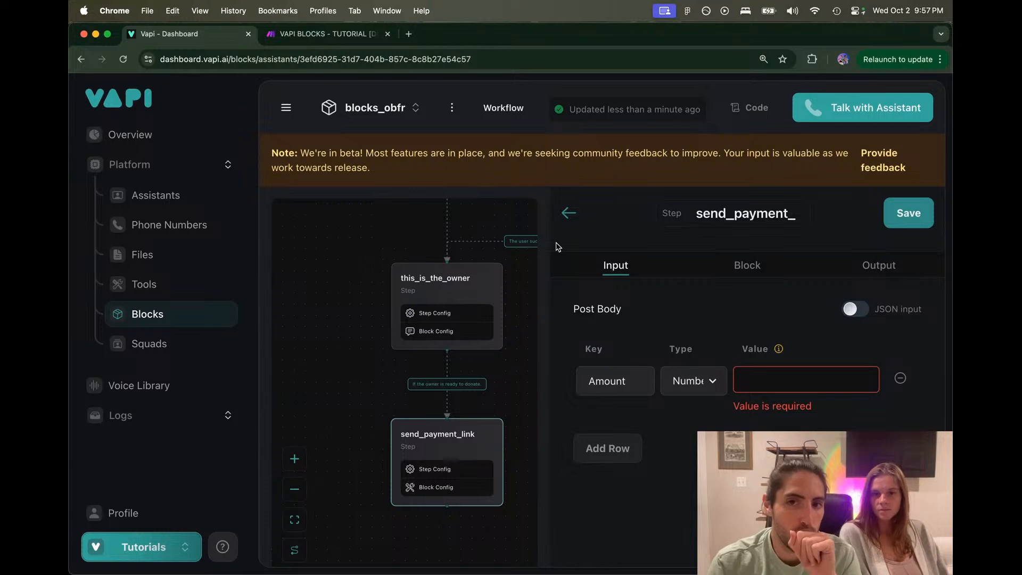
Step: Close the settings, move the send_payment_link step up and right, and reopen it
left_click(568, 212)
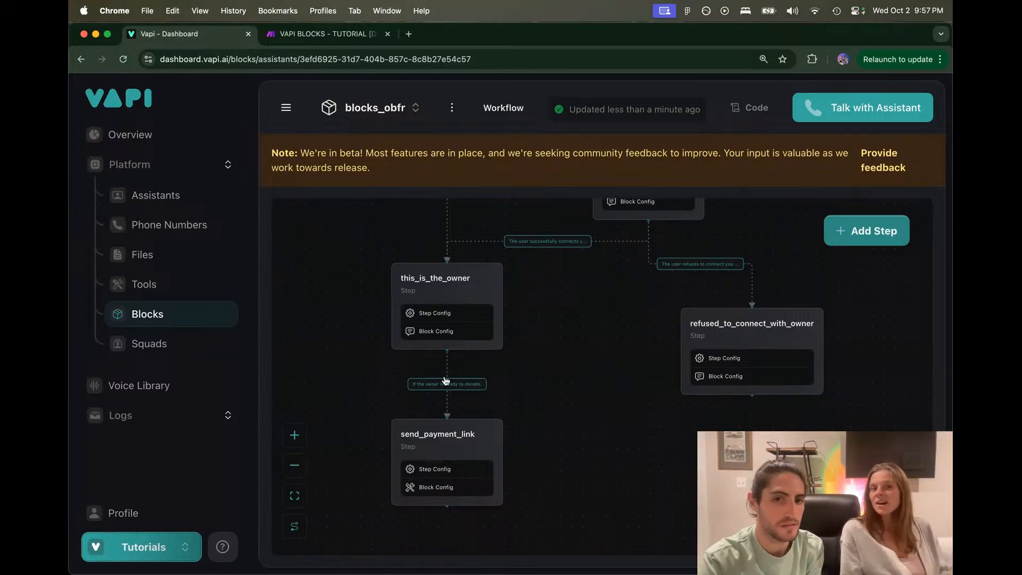
scroll(447, 383, "up", 5)
left_click_drag(432, 357, 466, 268)
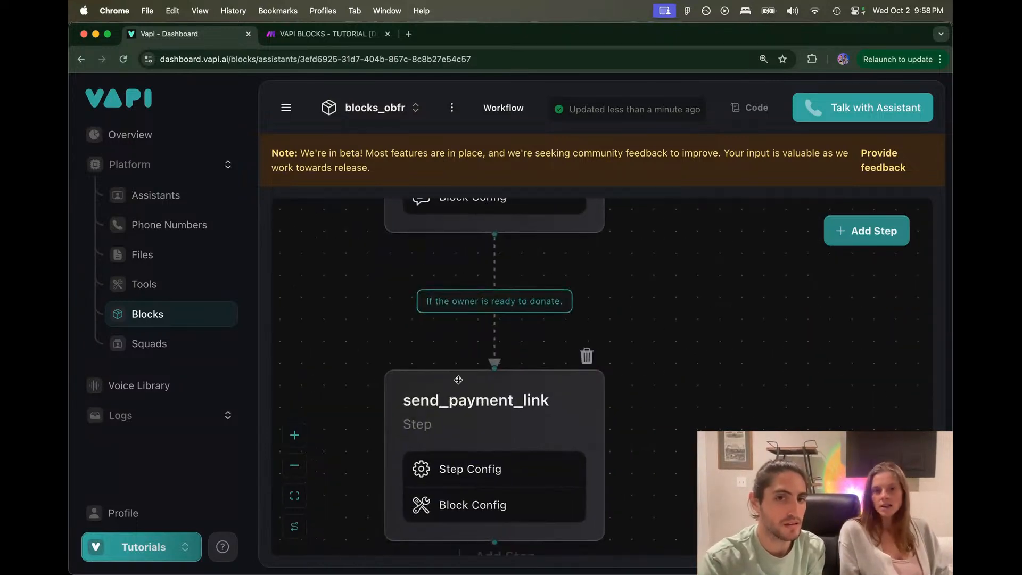
left_click_drag(429, 352, 441, 298)
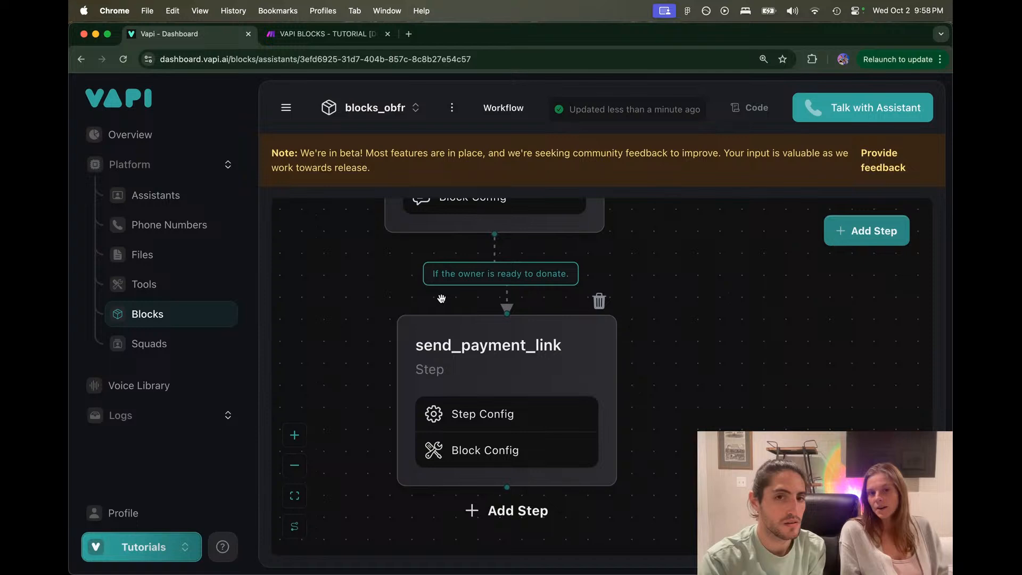
left_click(459, 342)
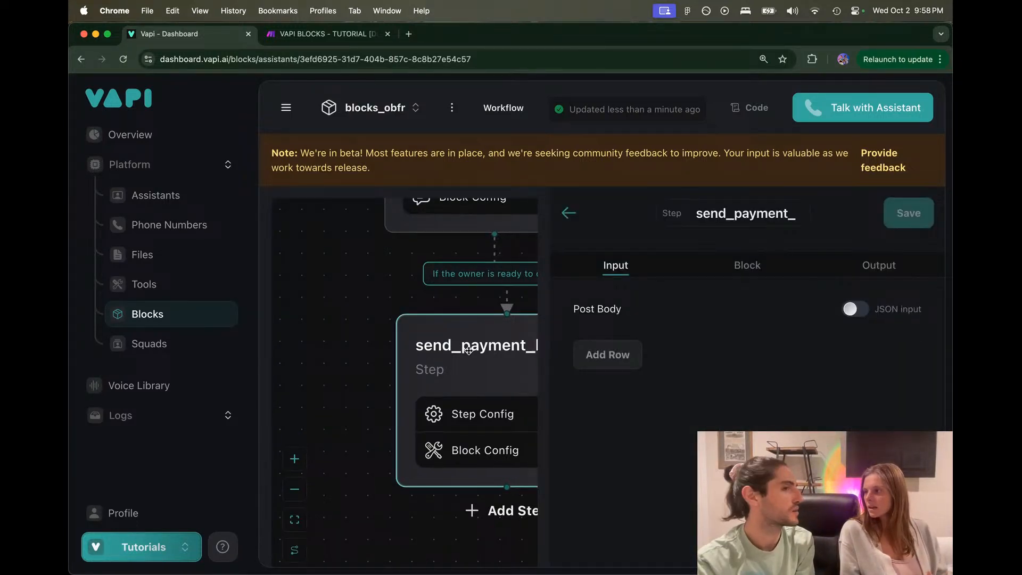
left_click(329, 34)
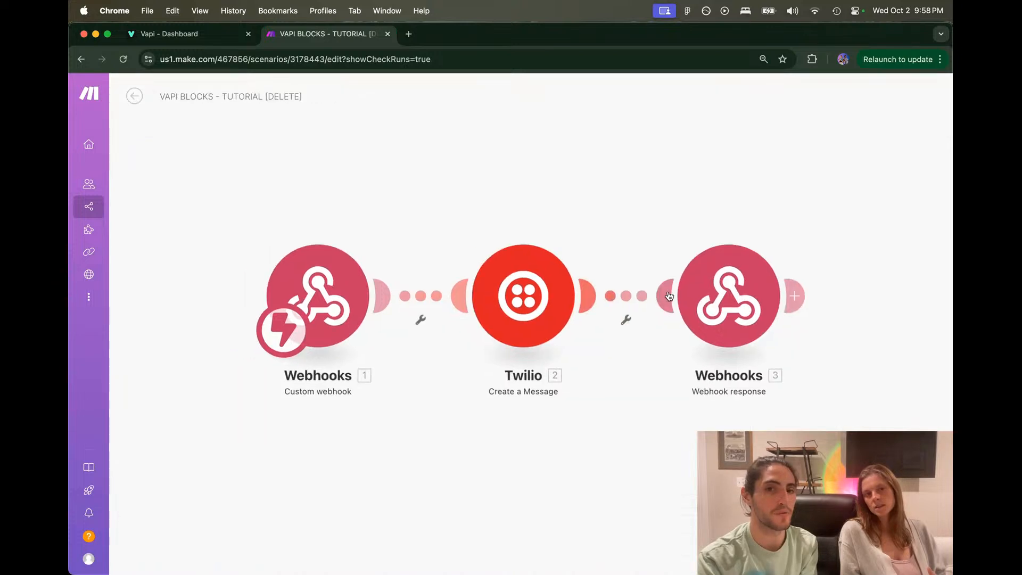
Step: Check the Make webhook response module, then review send_payment_link's output response and inputs in Vapi
left_click(708, 302)
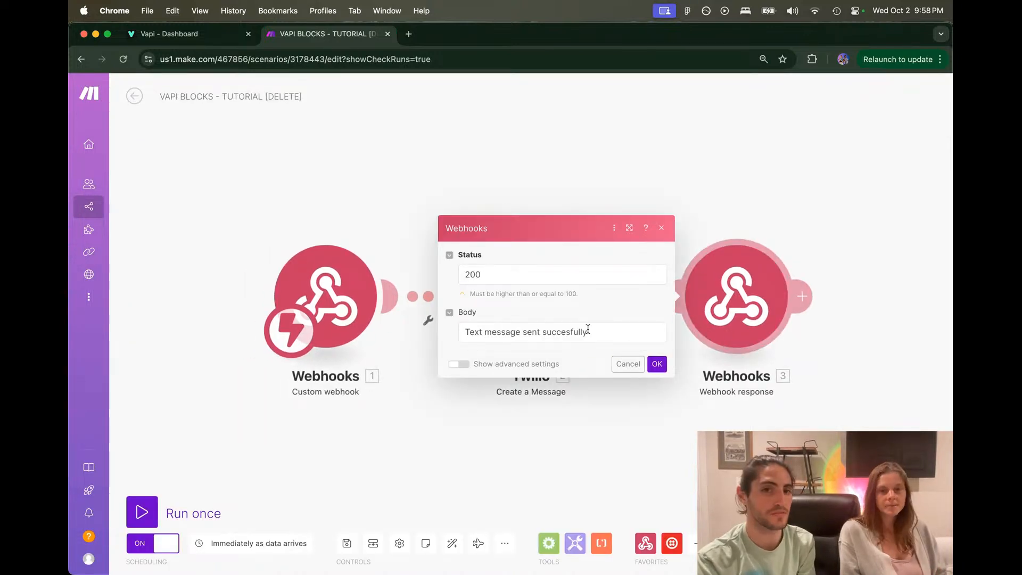
left_click(408, 34)
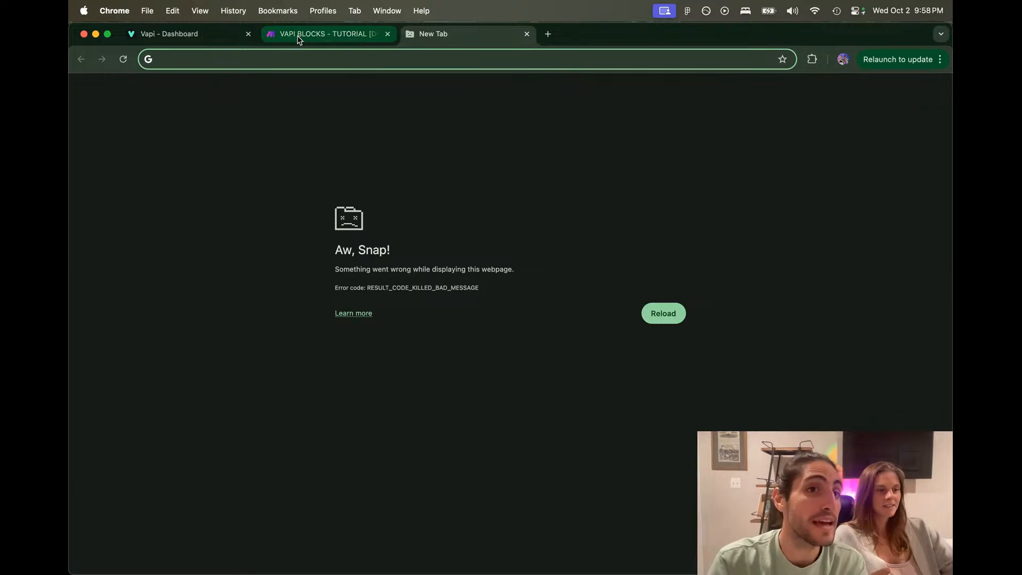
left_click(192, 34)
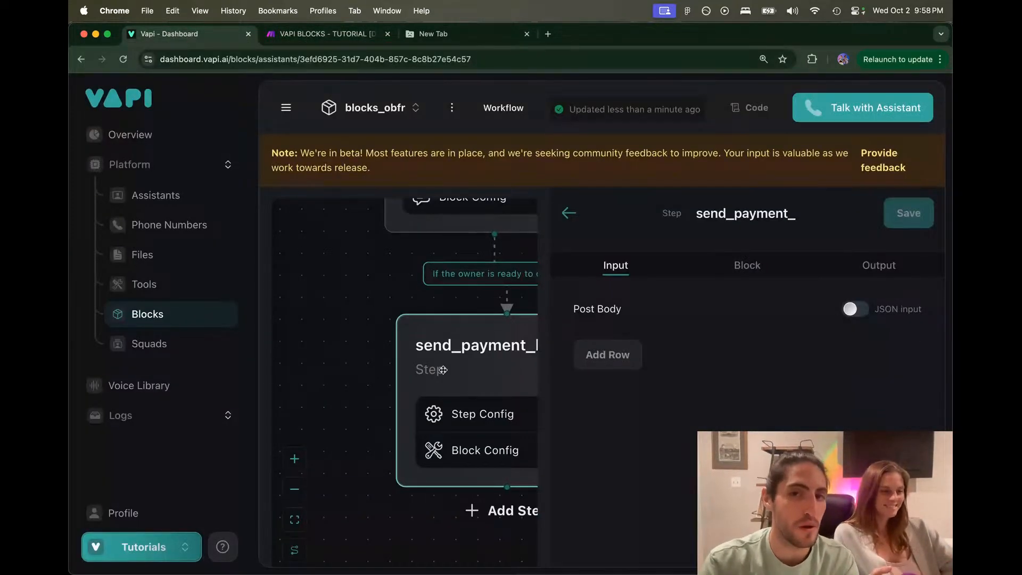
left_click(747, 265)
left_click(861, 268)
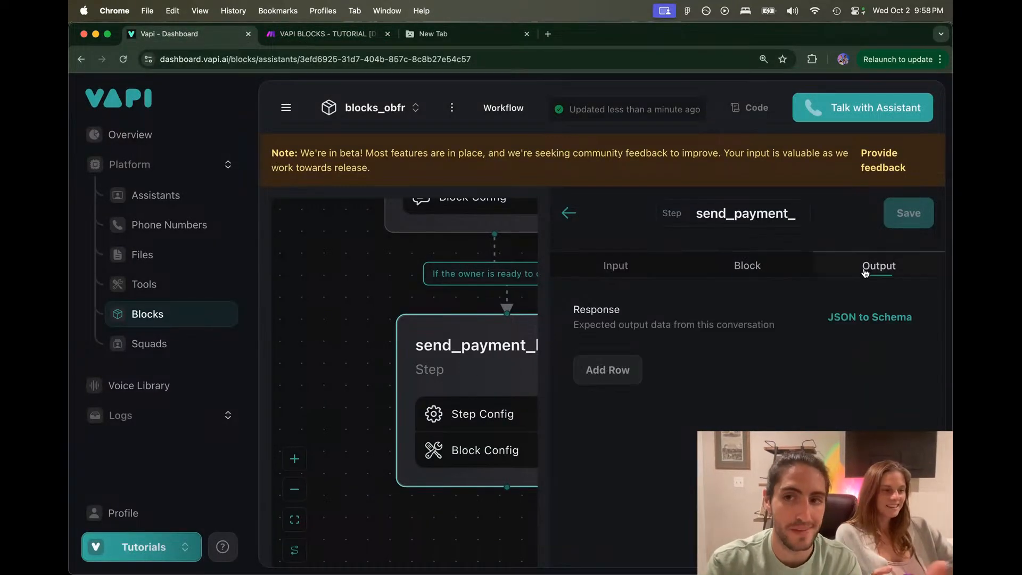
left_click(648, 271)
Step: Review the webhook response body (status 200, message sent) and close its settings
left_click(463, 34)
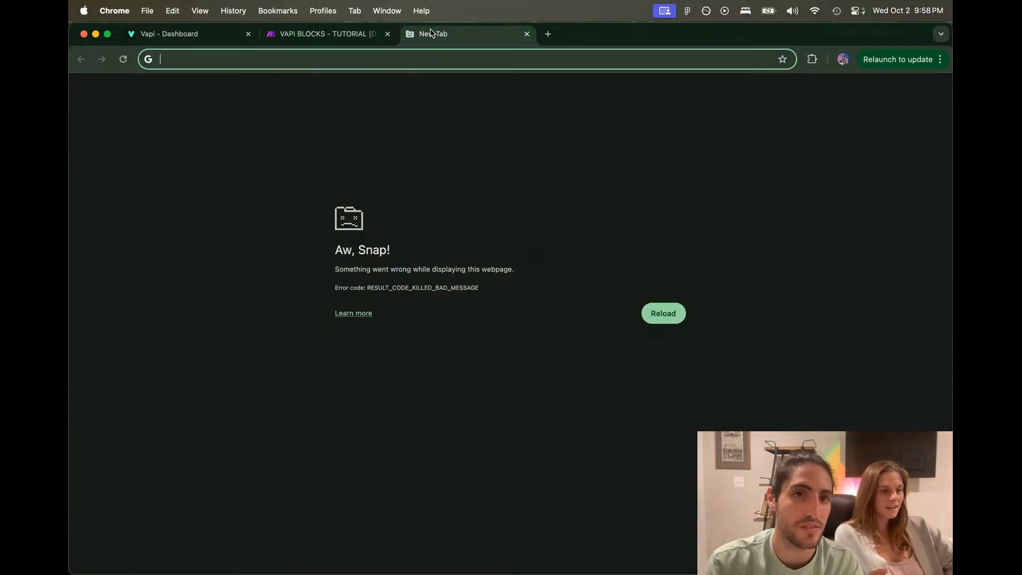
left_click(337, 33)
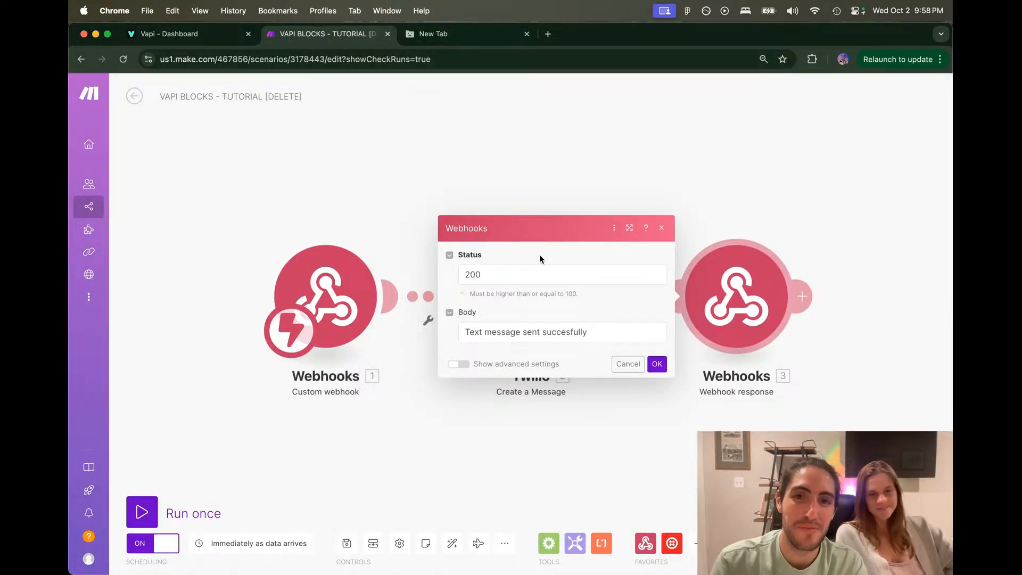
triple_click(525, 330)
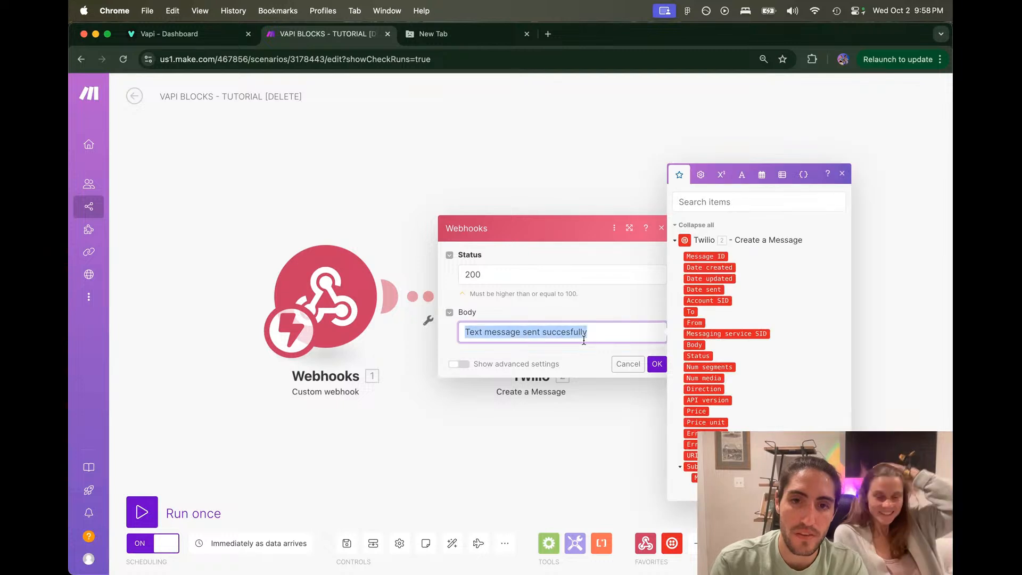
left_click(595, 334)
left_click(515, 116)
left_click(452, 43)
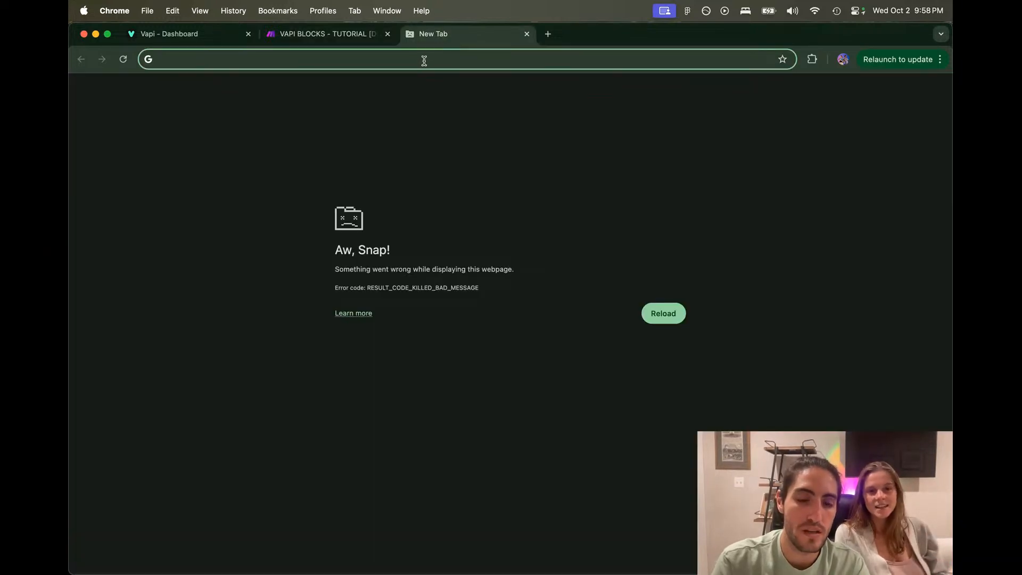
Step: Search Google for 'openai documentation tools' and open the OpenAI API Reference result
type("openai d")
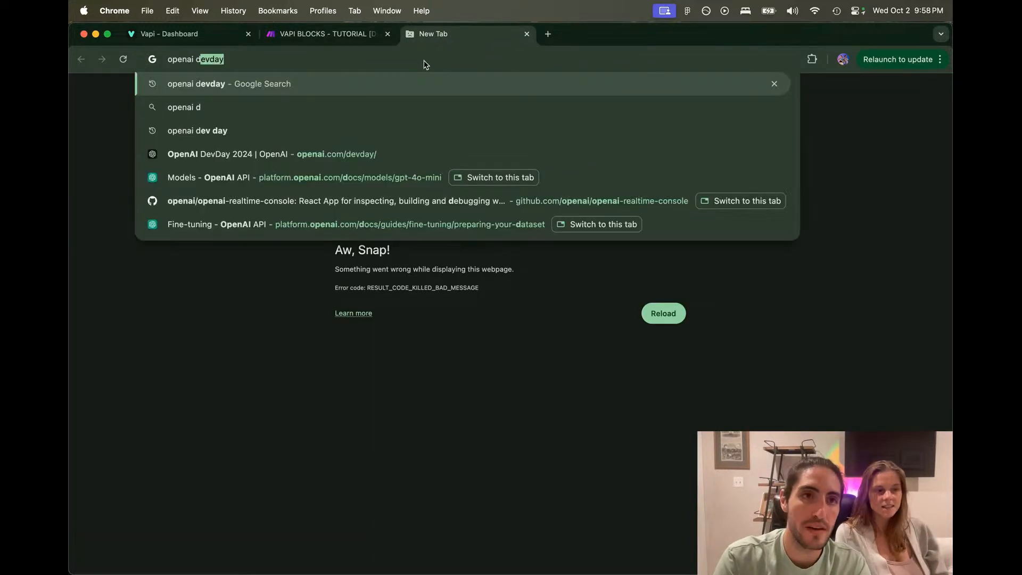
type("ocumentation tools")
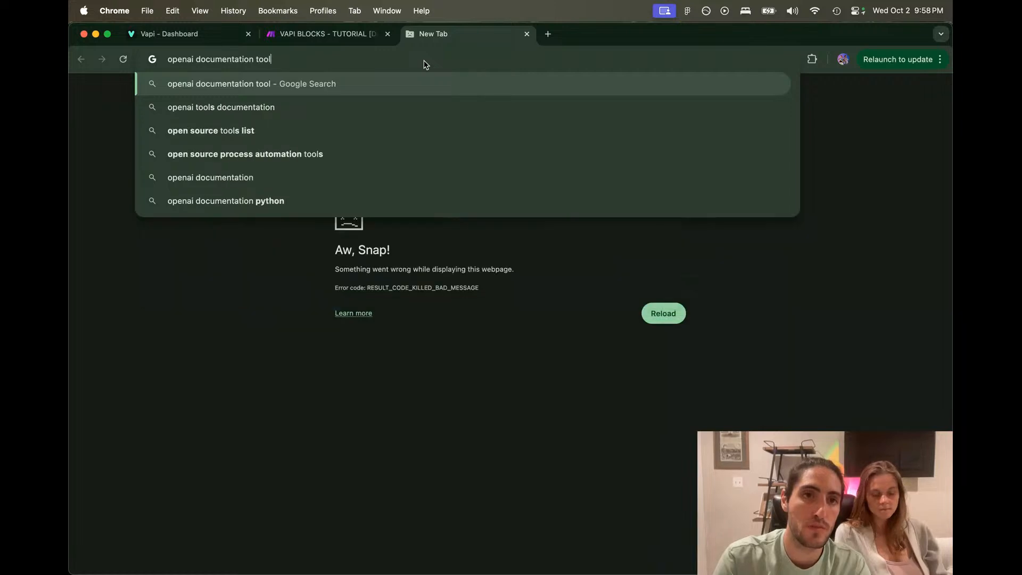
key("Return")
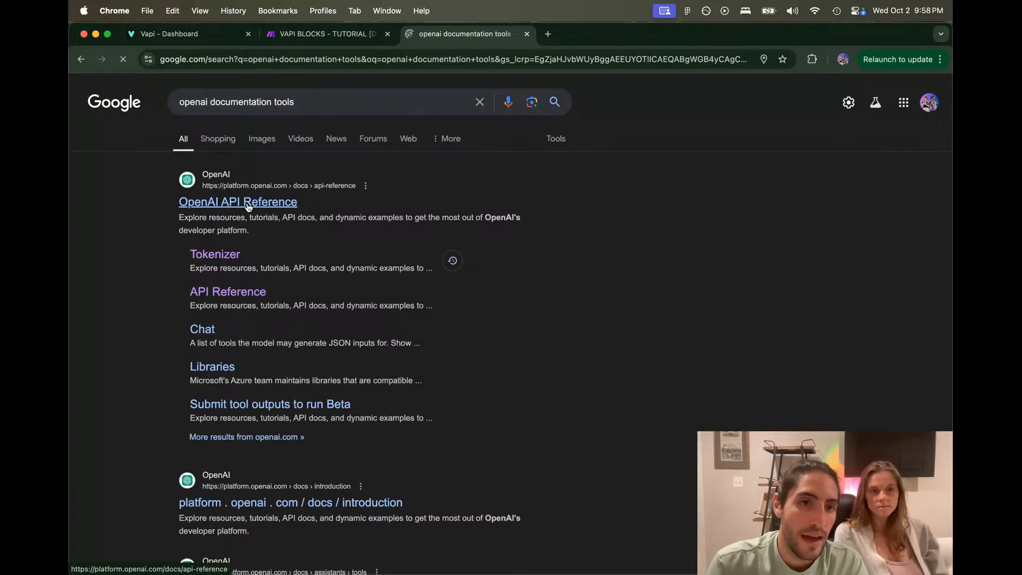
left_click(249, 202)
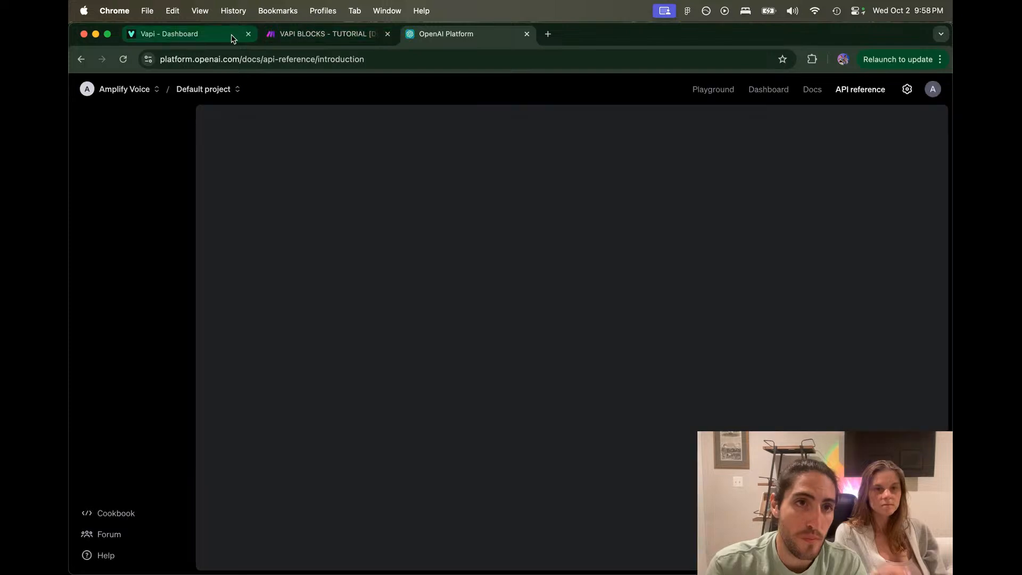
Step: Load docs.vapi.ai in new browser tabs
key("super+t")
type("docs")
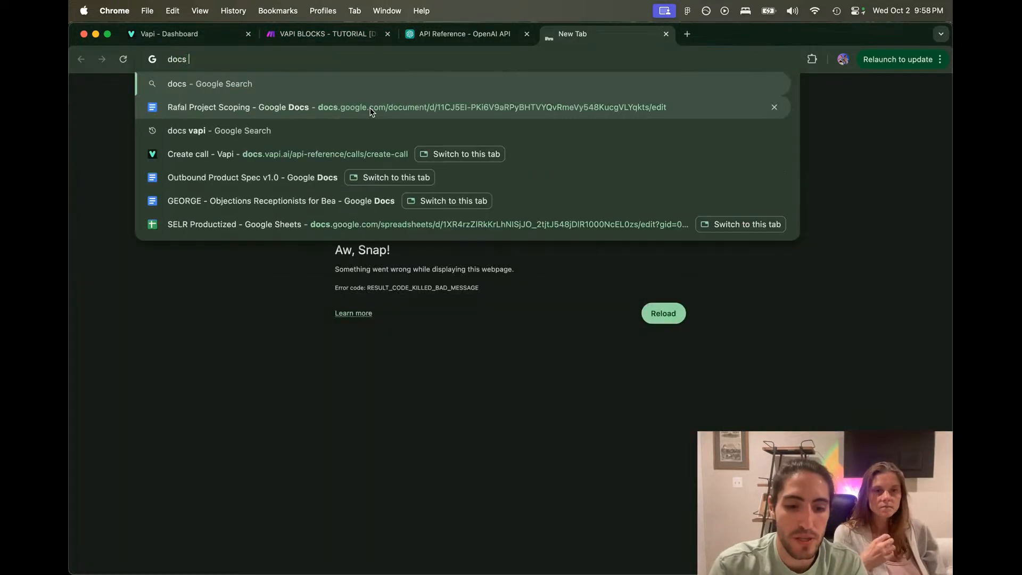
type(".va")
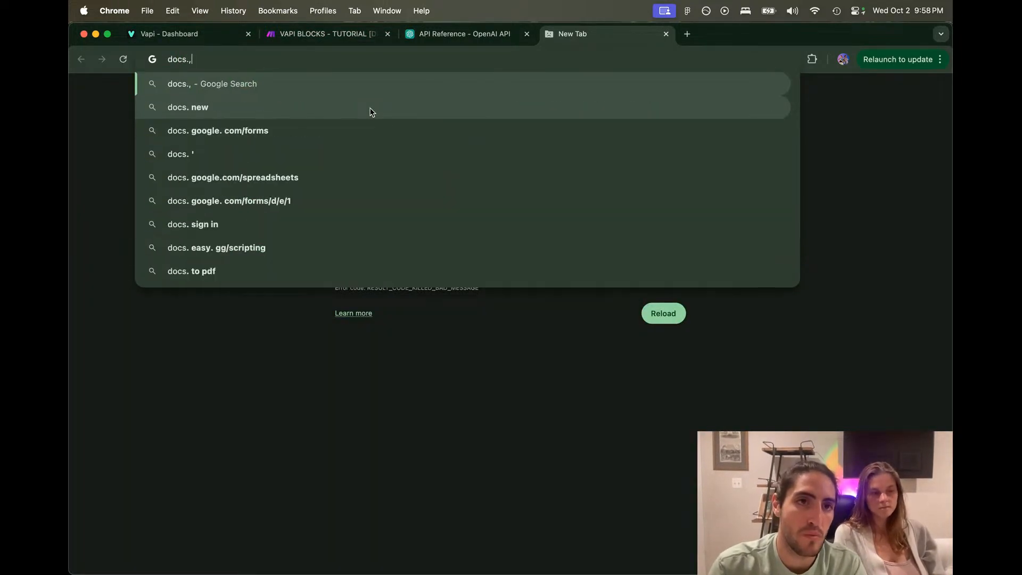
key("Return")
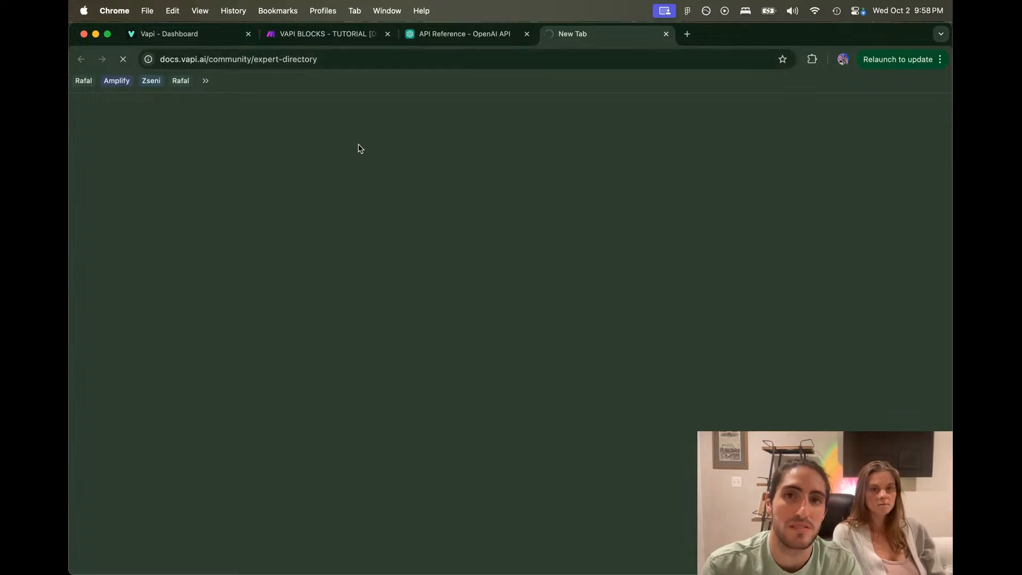
key("super+t")
type("docs")
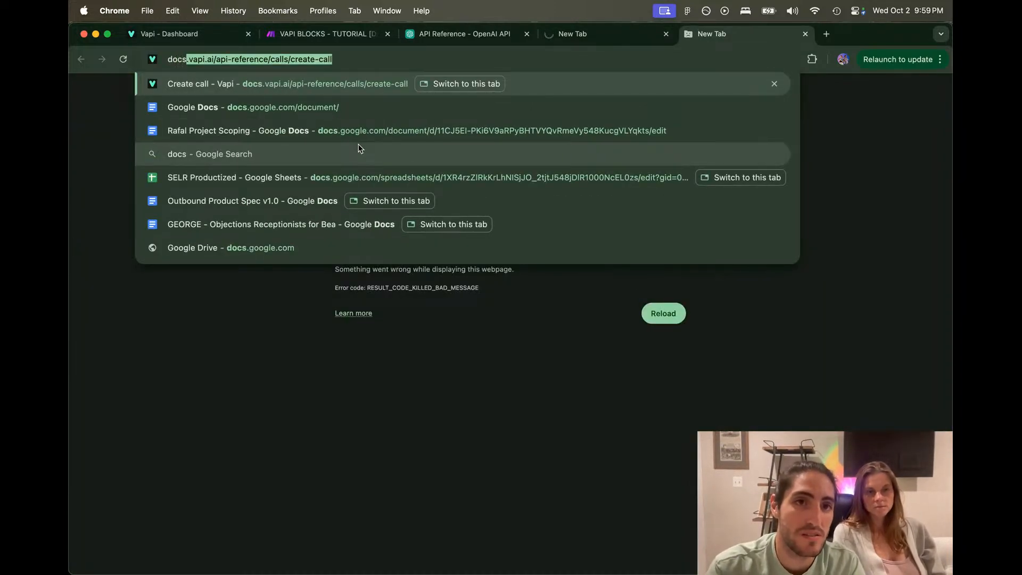
key("Return")
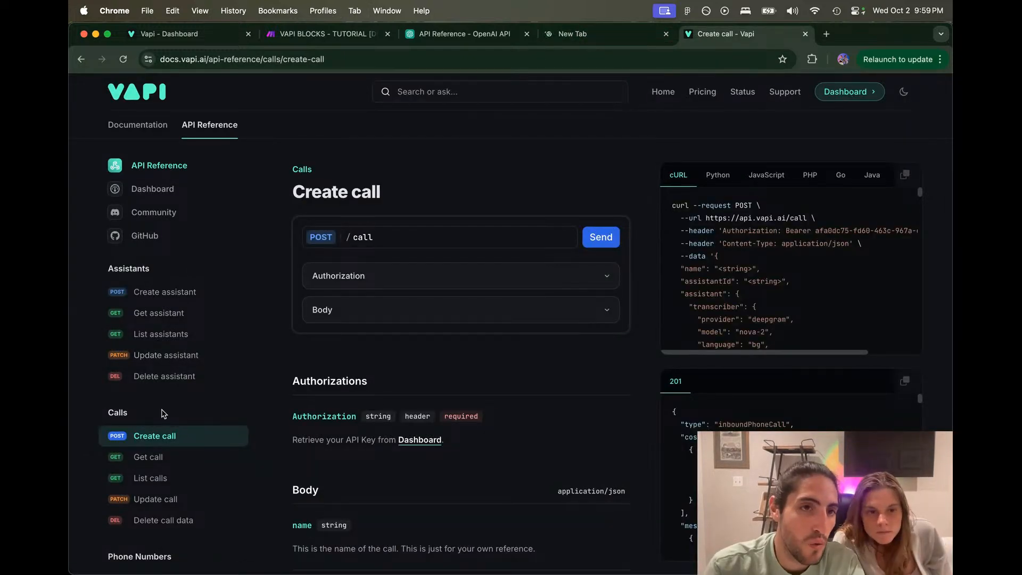
Step: Navigate the API Reference sidebar to Tools > List tools and restore normal zoom
left_click(142, 127)
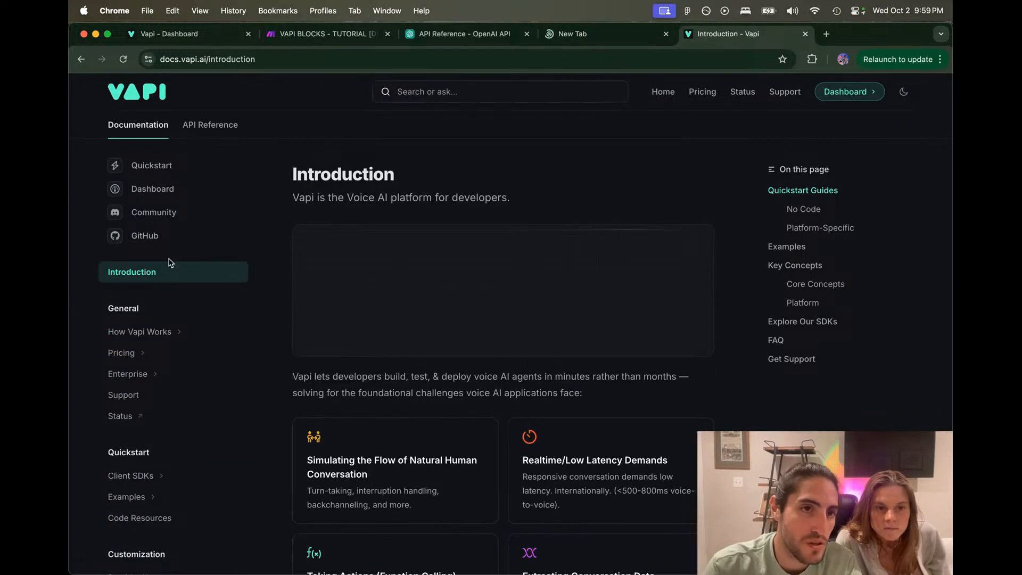
scroll(170, 262, "down", 5)
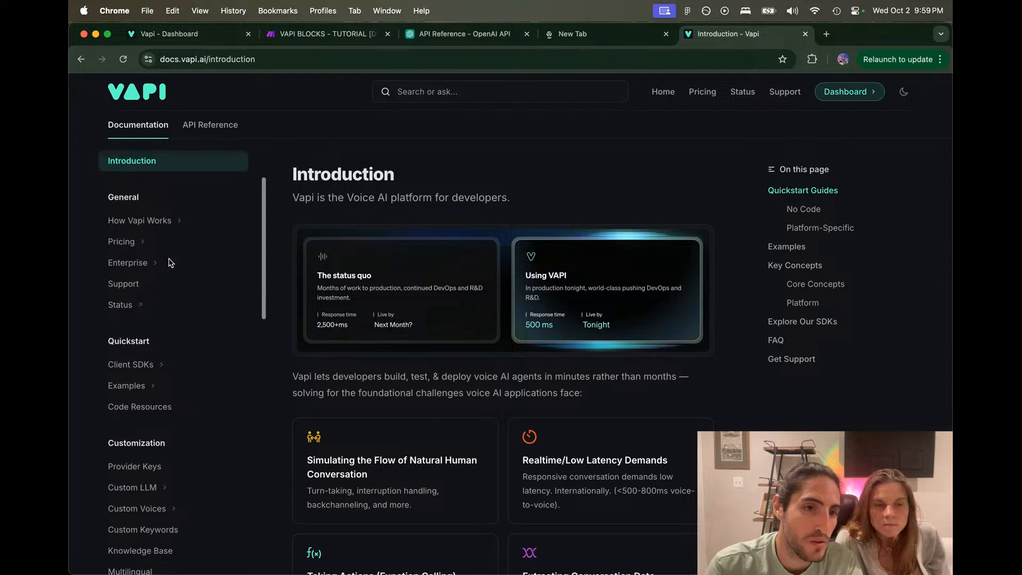
left_click(205, 125)
scroll(156, 312, "down", 4)
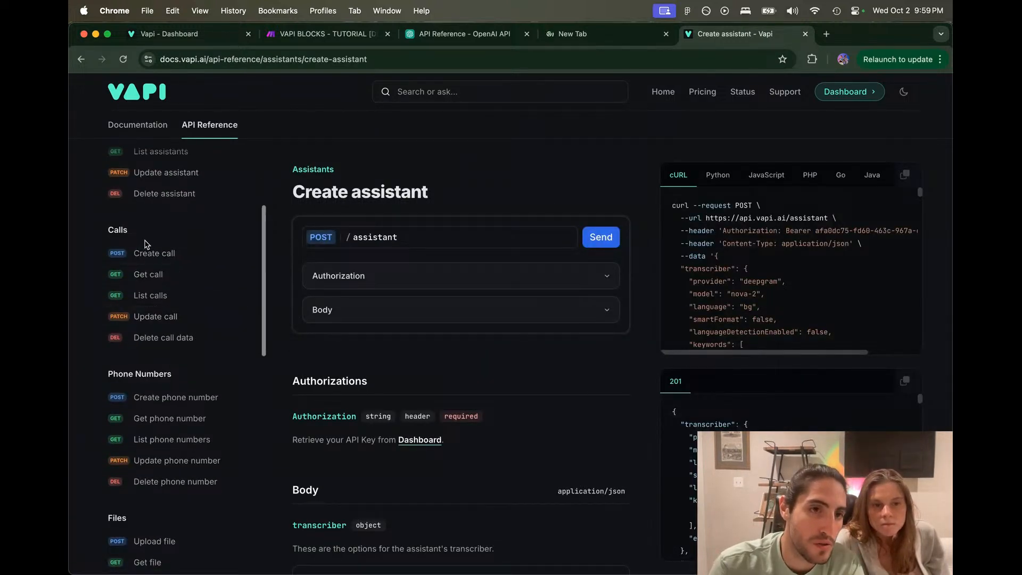
scroll(142, 384, "down", 5)
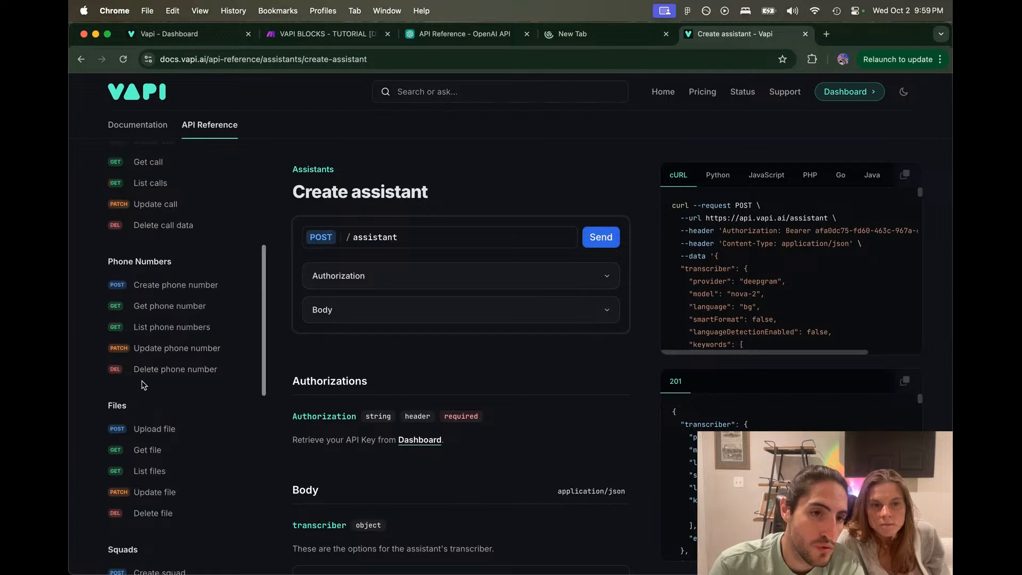
scroll(142, 383, "down", 6)
scroll(143, 379, "up", 3)
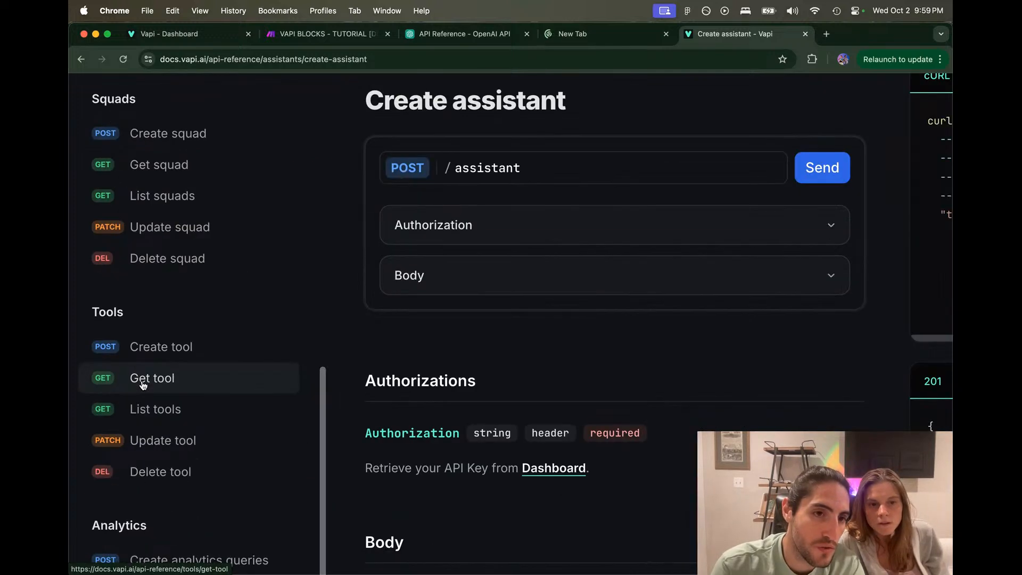
left_click(169, 352)
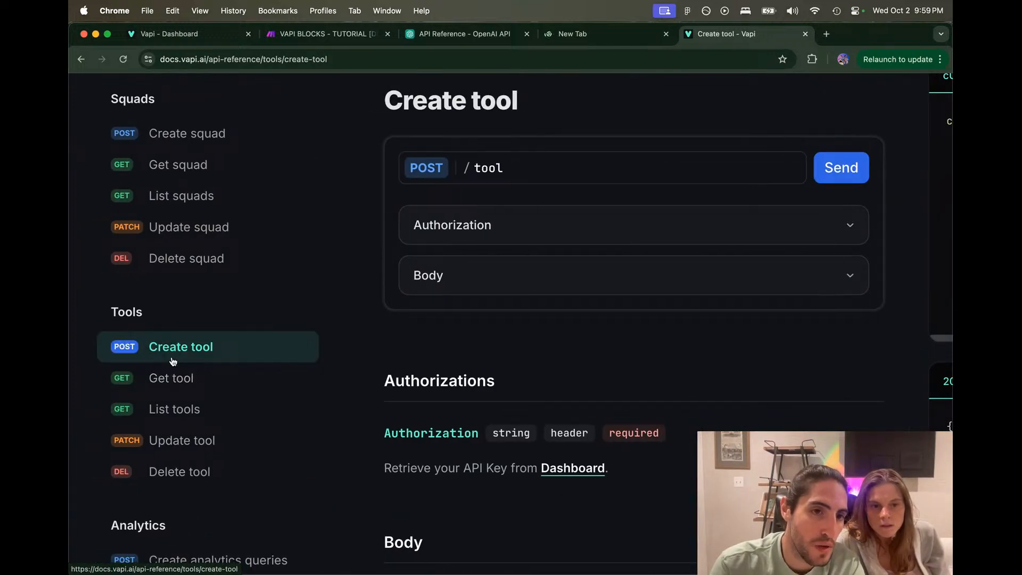
left_click(184, 409)
key("super+minus")
key("super+minus")
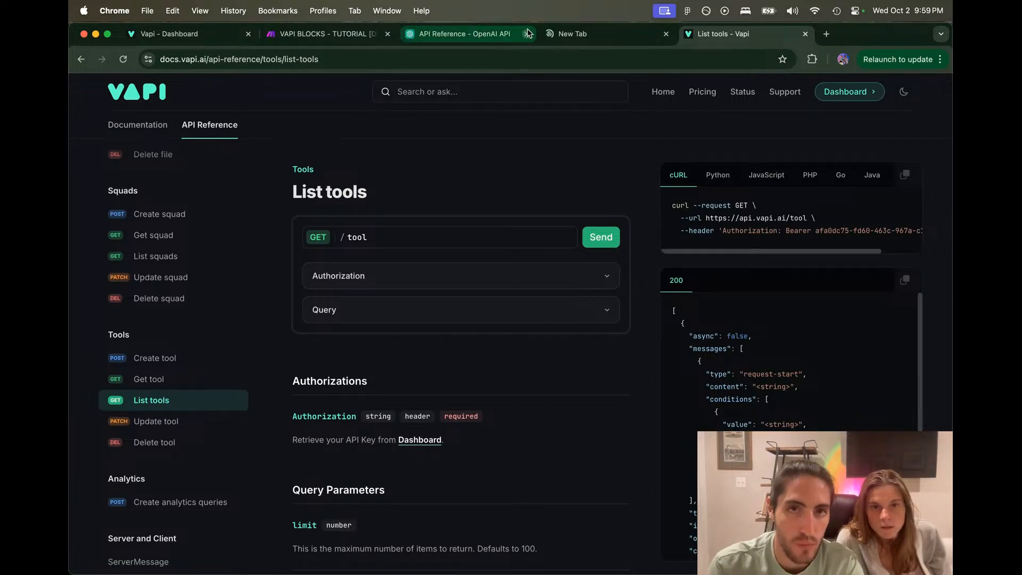
Step: Search the OpenAI docs for 'tool' and open the Function calling guide
left_click(491, 36)
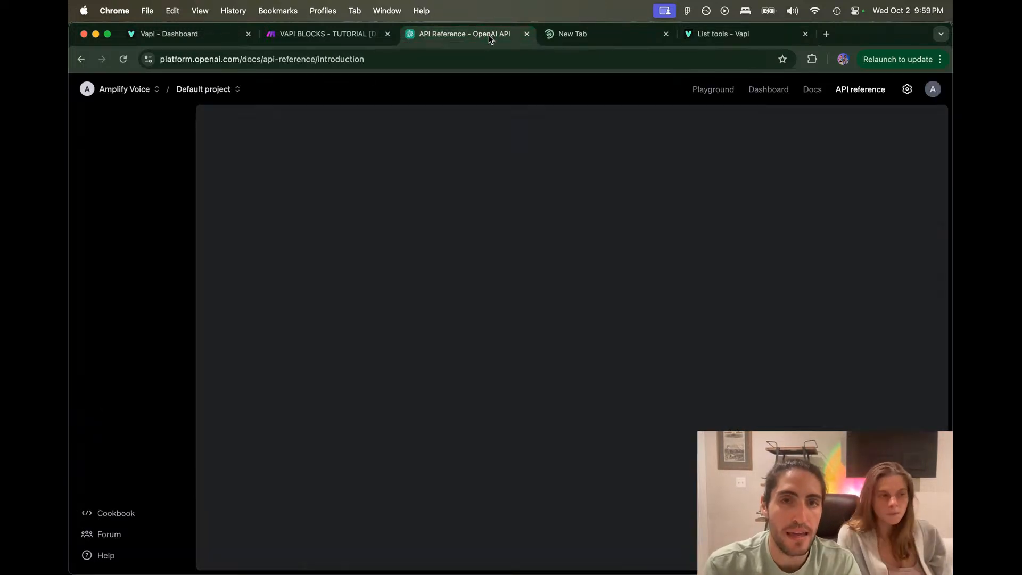
scroll(406, 286, "down", 5)
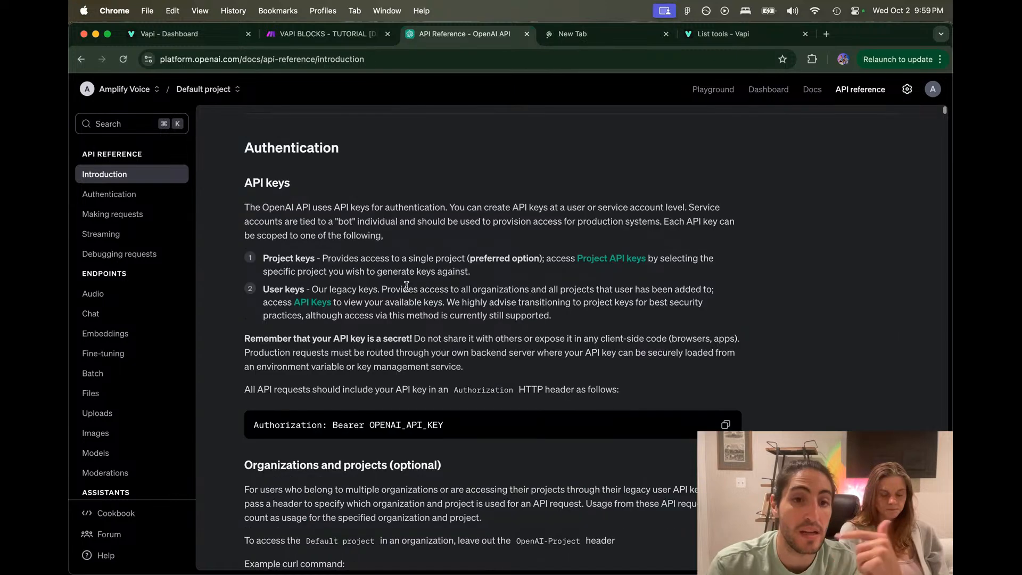
key("super+k")
type("tool")
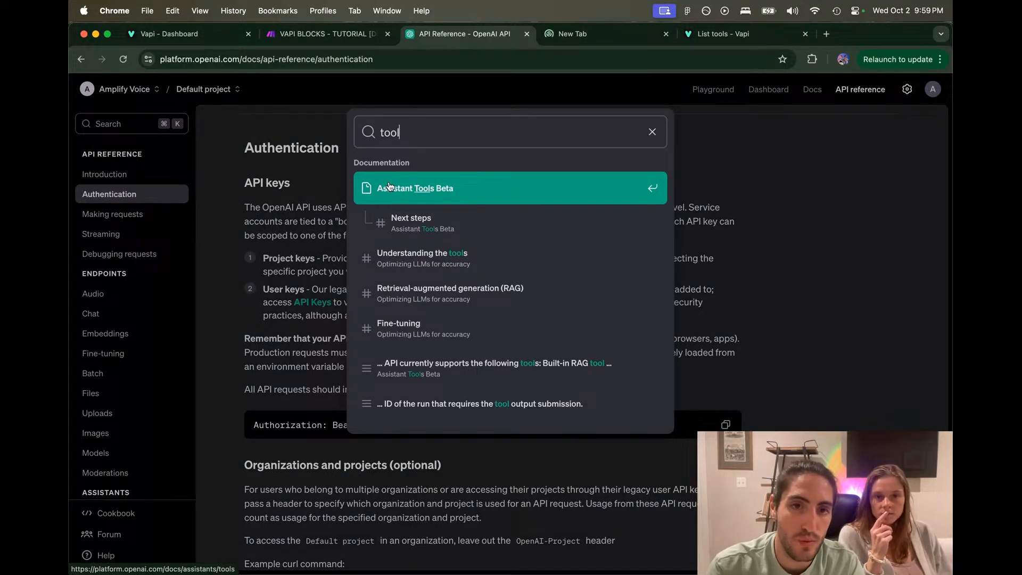
left_click(426, 200)
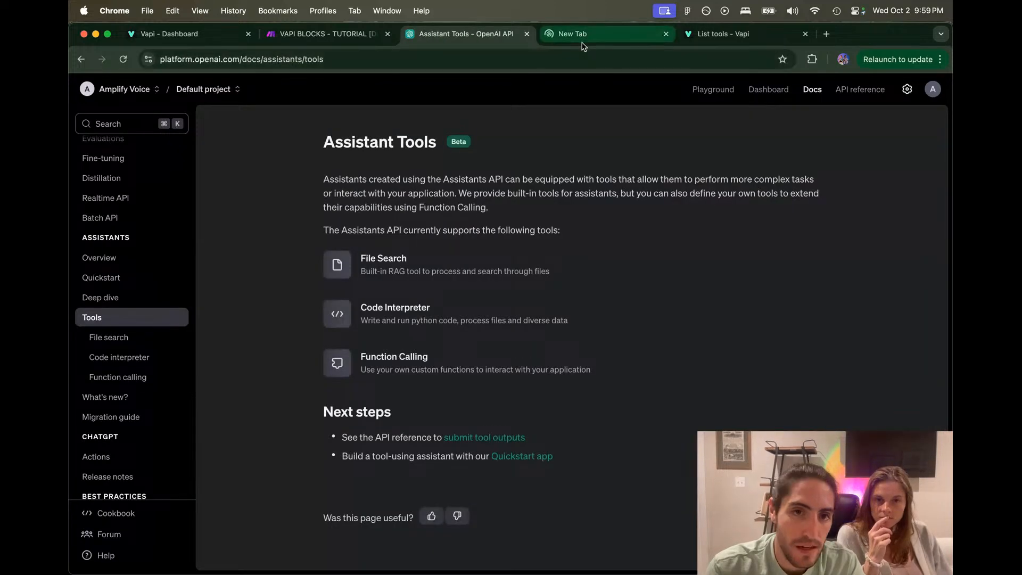
left_click(392, 361)
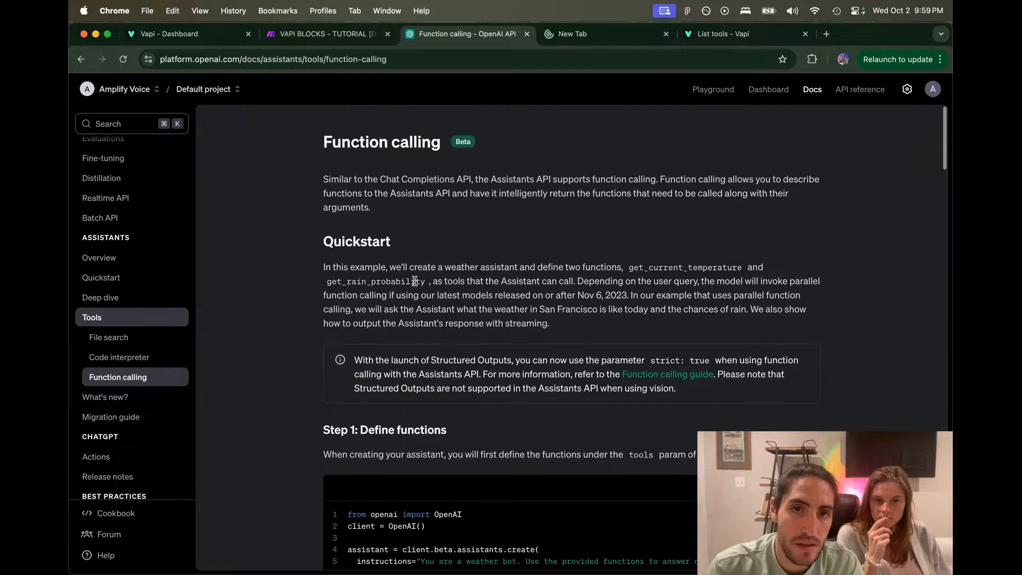
double_click(462, 146)
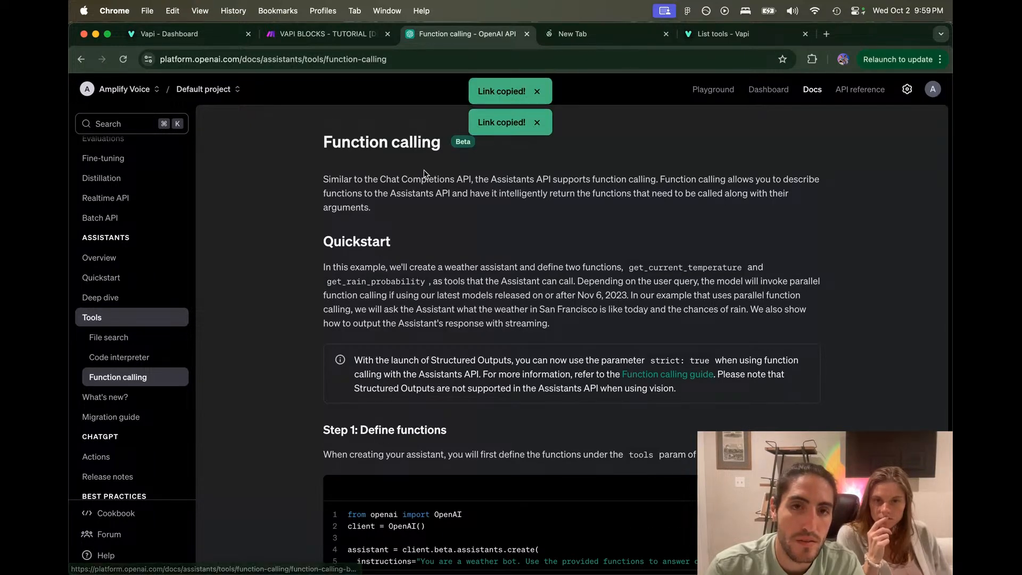
Step: Read through the function definition code examples and tool_calls guidance down to Structured Outputs
left_click_drag(386, 179, 594, 190)
left_click(598, 190)
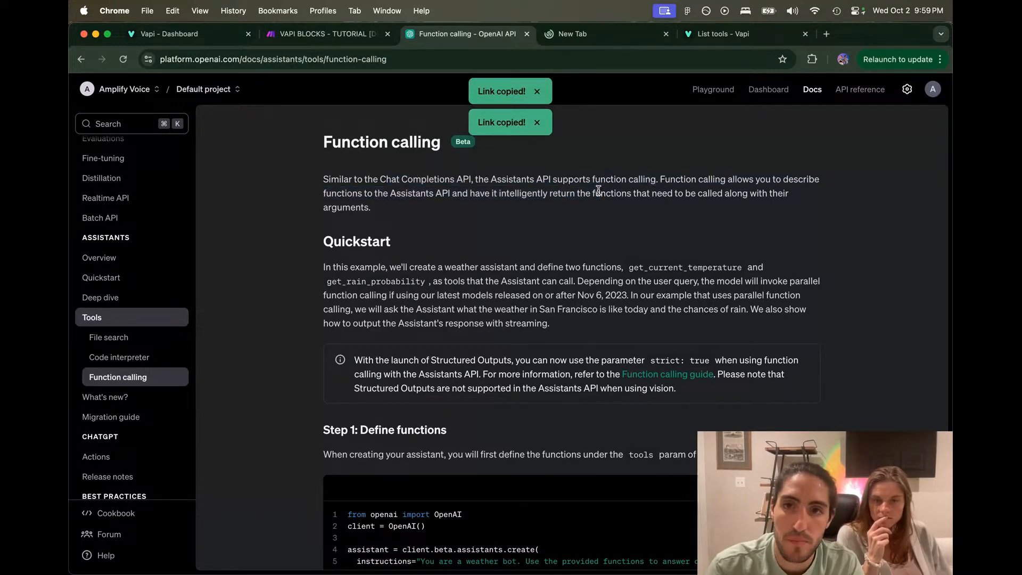
scroll(598, 190, "down", 6)
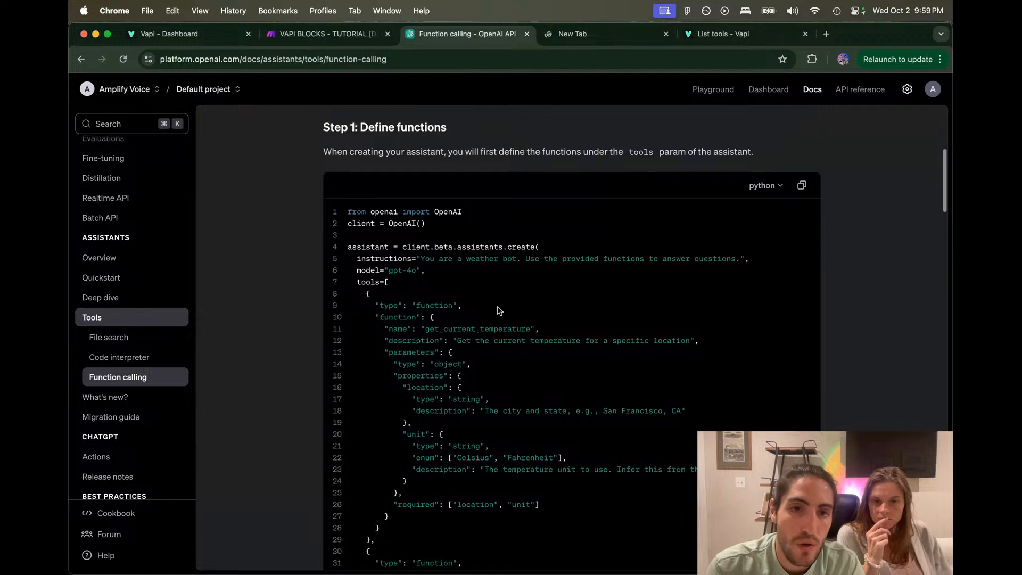
left_click_drag(418, 271, 570, 433)
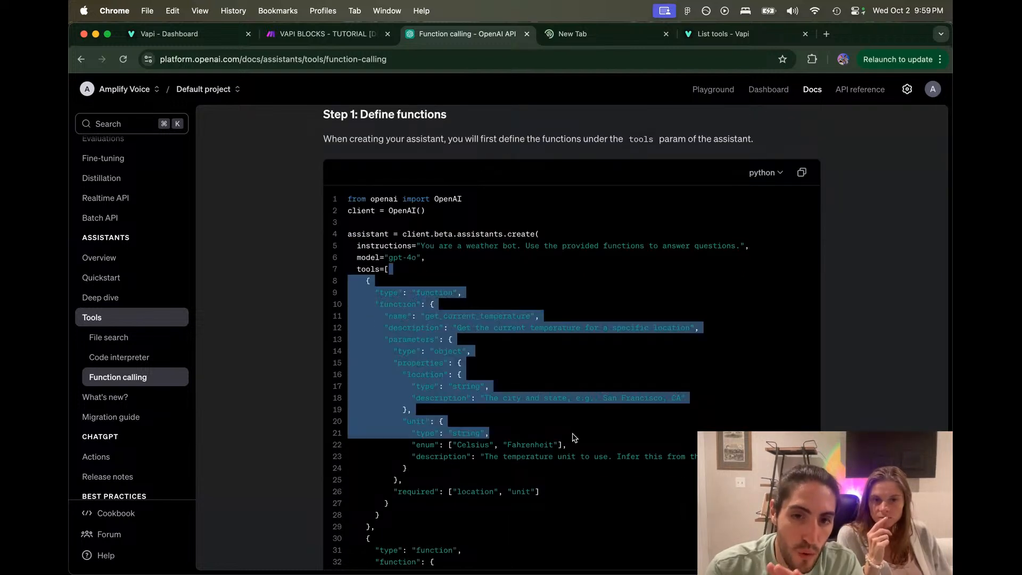
left_click(569, 431)
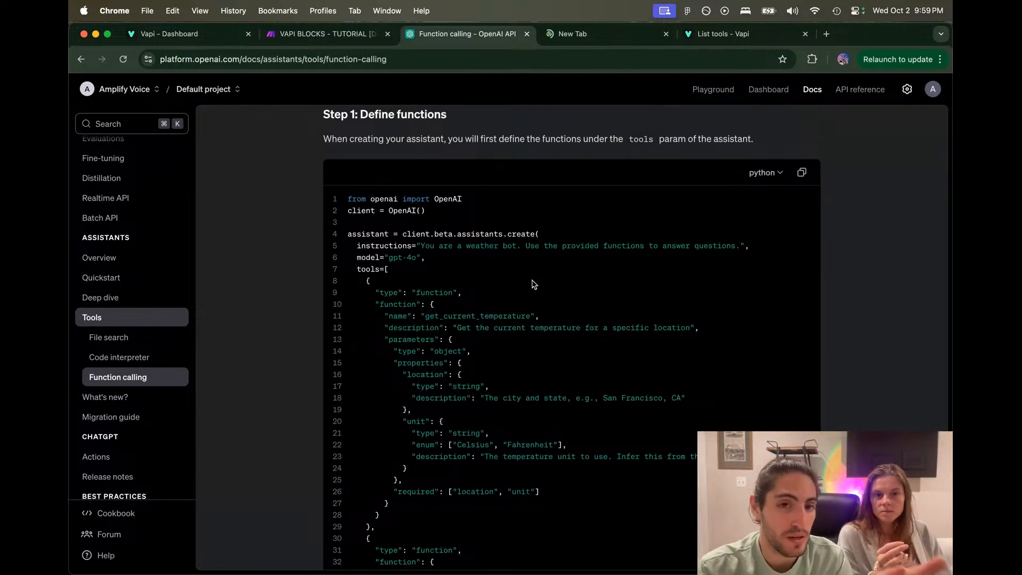
scroll(534, 284, "down", 1)
left_click_drag(522, 234, 635, 463)
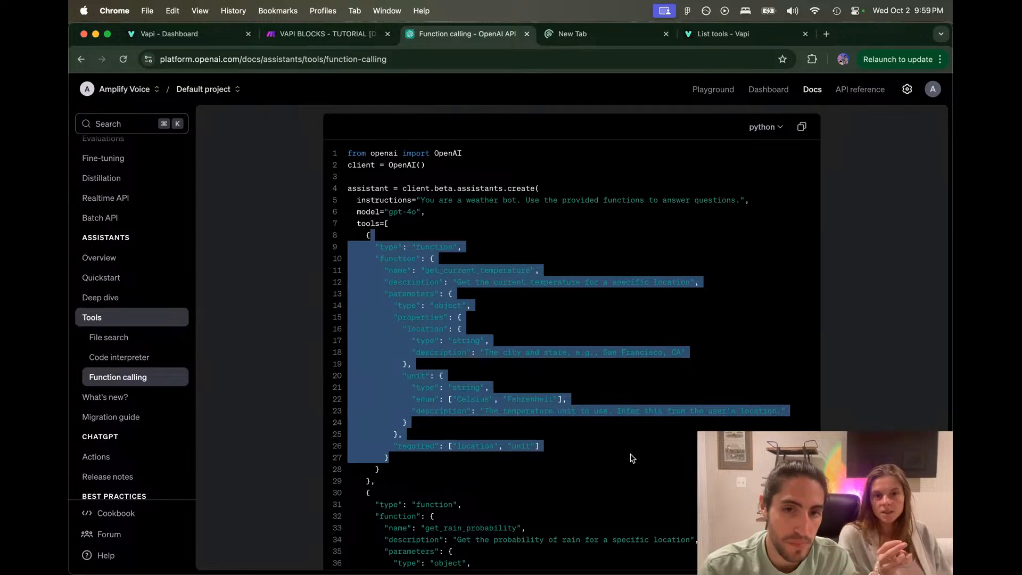
left_click(632, 457)
scroll(631, 456, "down", 10)
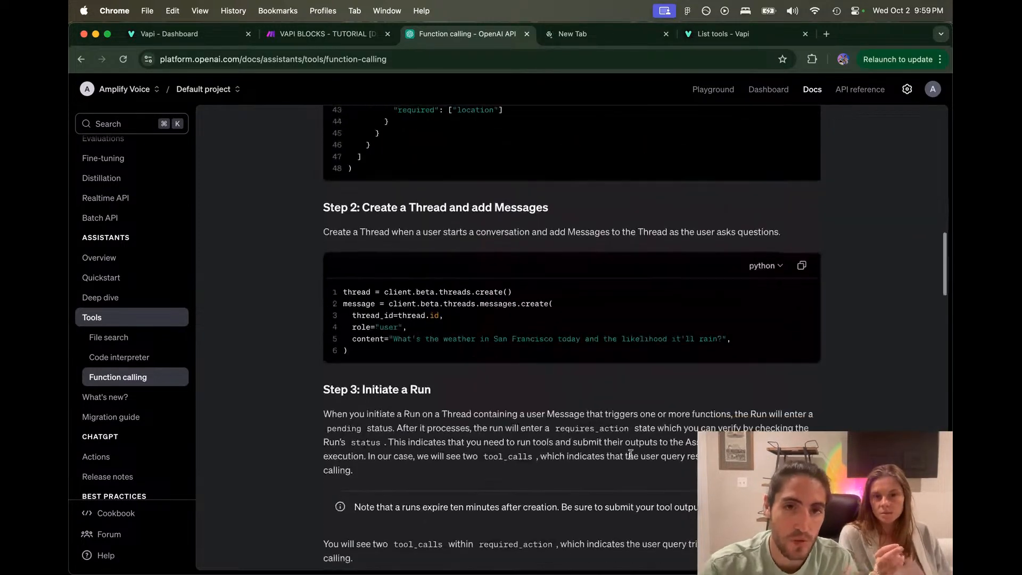
scroll(630, 454, "down", 5)
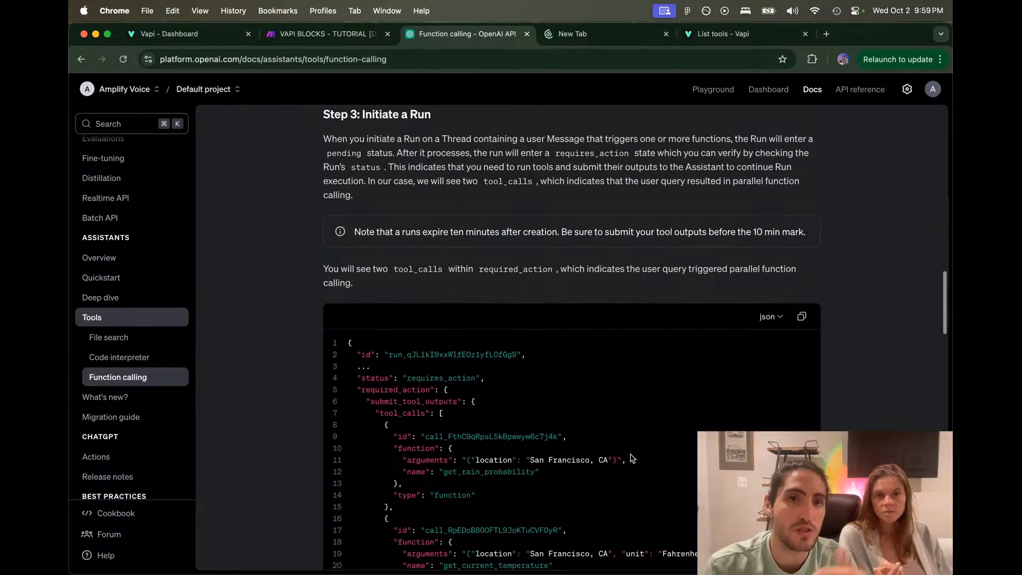
scroll(452, 239, "down", 1)
left_click_drag(355, 228, 614, 228)
left_click(607, 229)
scroll(611, 230, "down", 3)
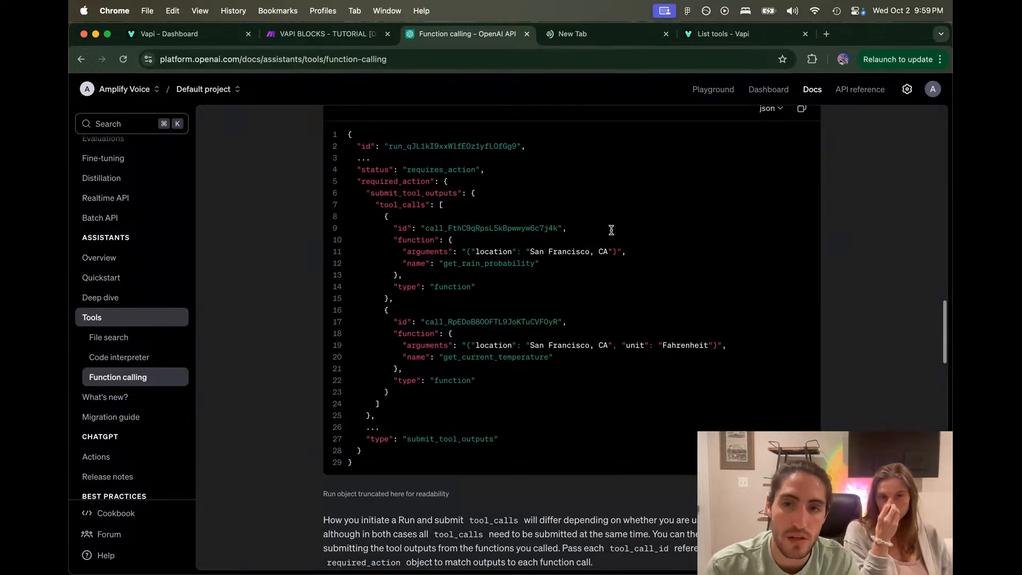
scroll(611, 230, "down", 7)
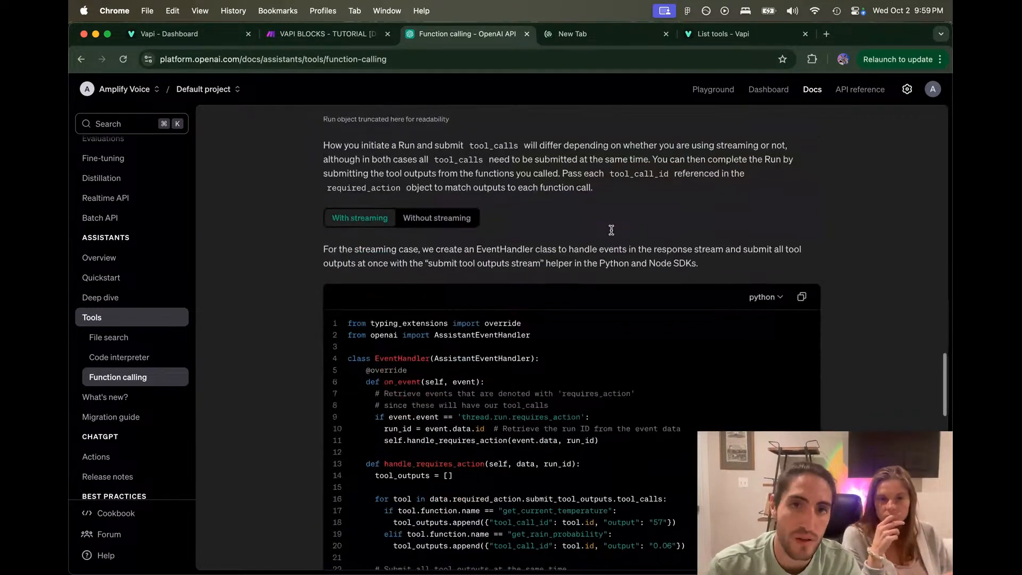
left_click_drag(450, 145, 599, 169)
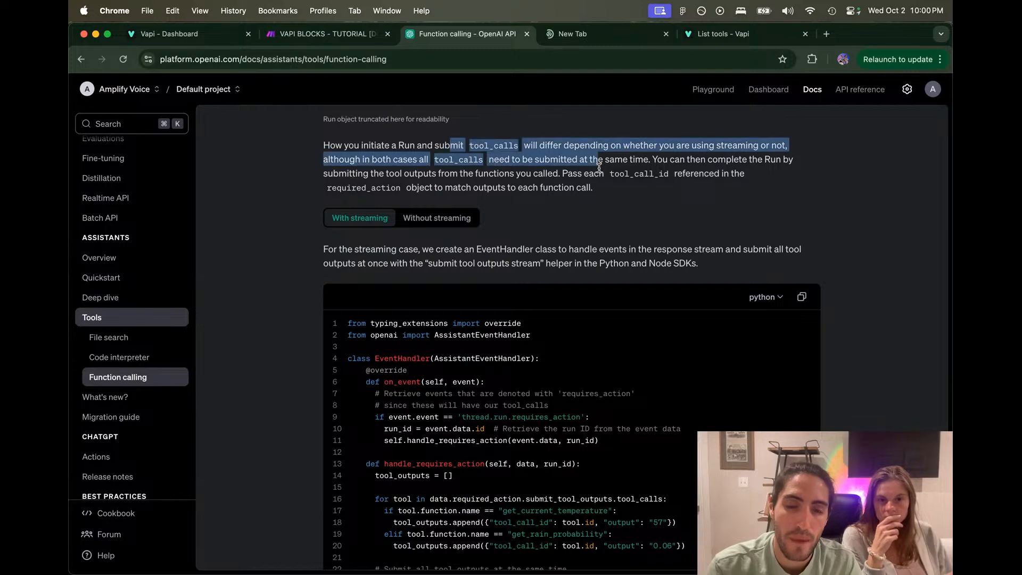
scroll(599, 168, "down", 4)
scroll(600, 172, "down", 15)
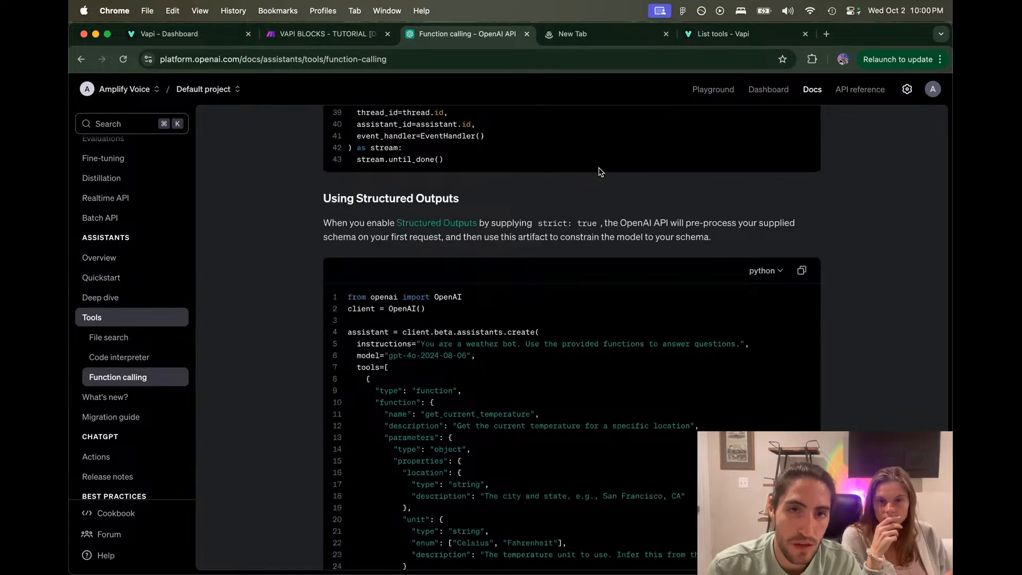
scroll(507, 189, "down", 2)
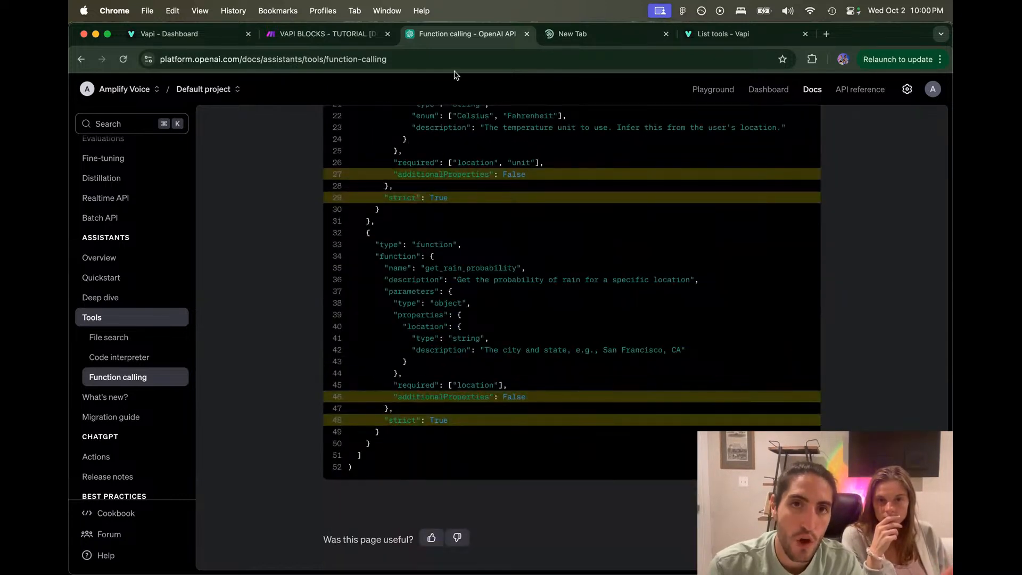
left_click(737, 36)
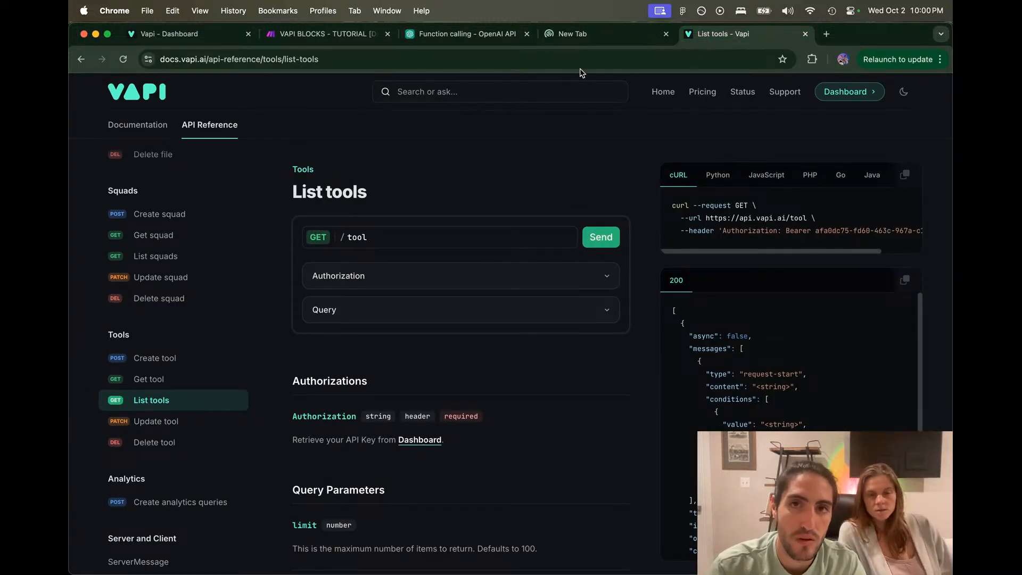
Step: Google 'openai tools required response format', briefly launching the ChatGPT app
left_click(826, 35)
type("openai tools ")
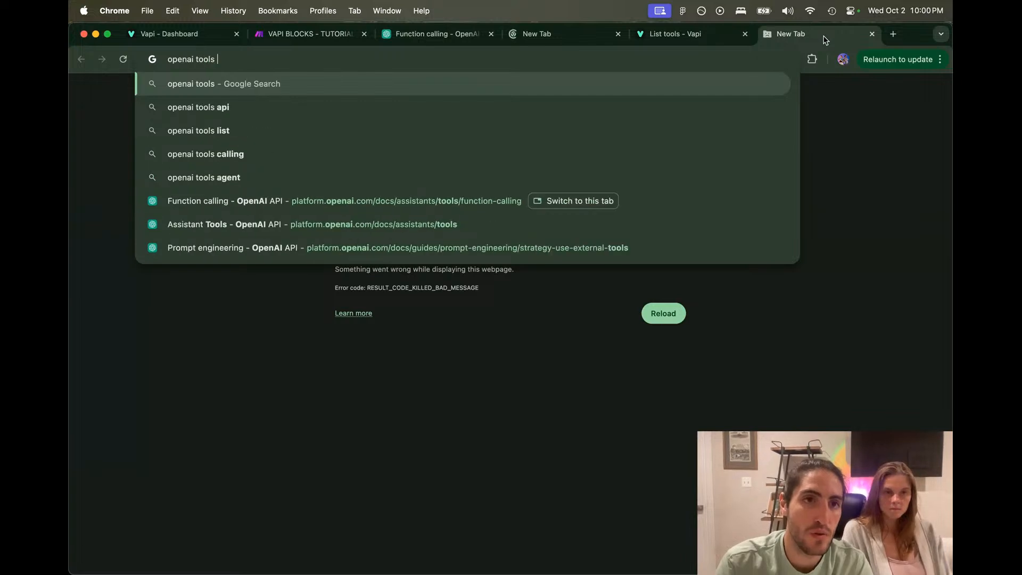
type("required res")
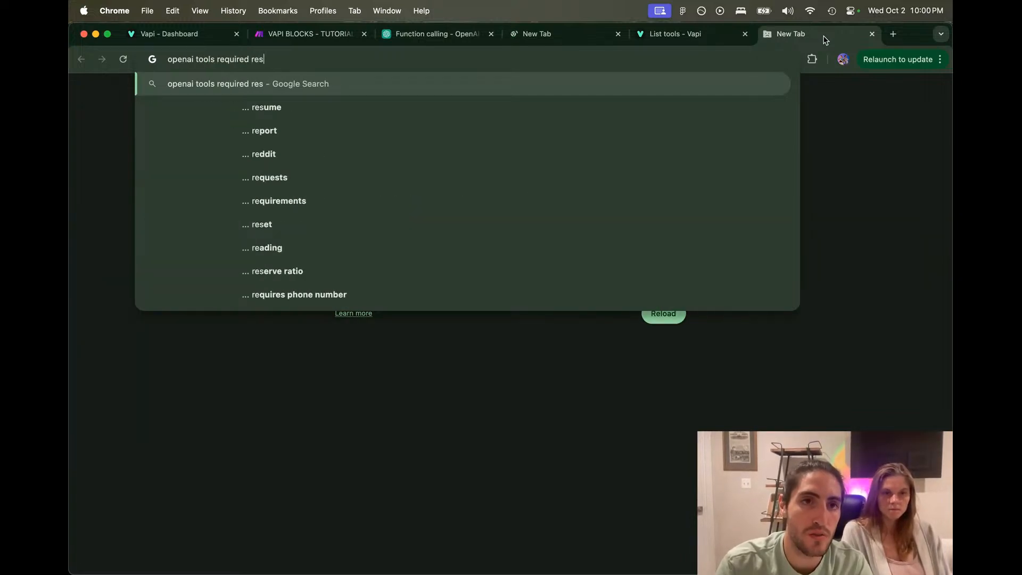
type("ponse format")
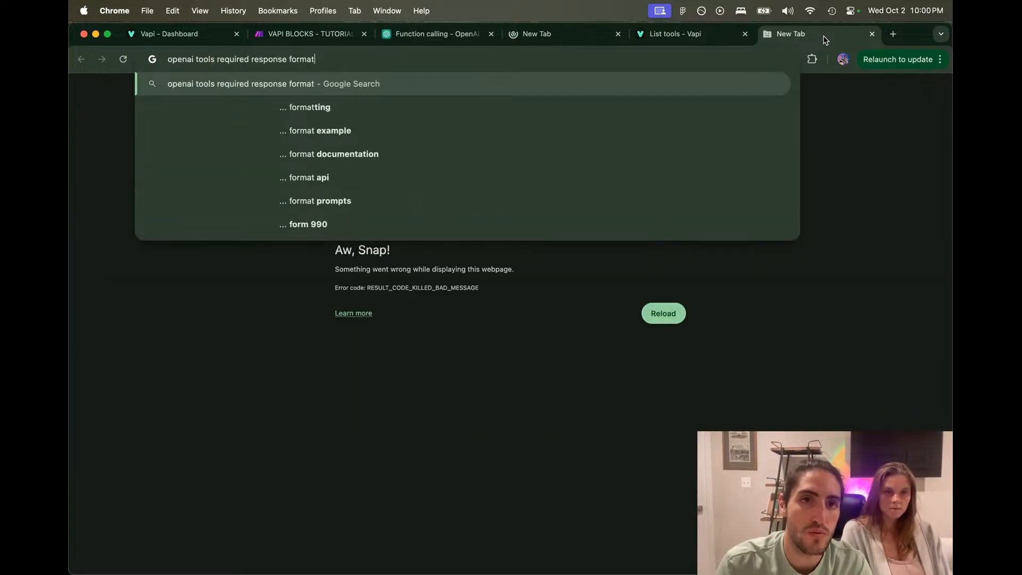
key("super+a")
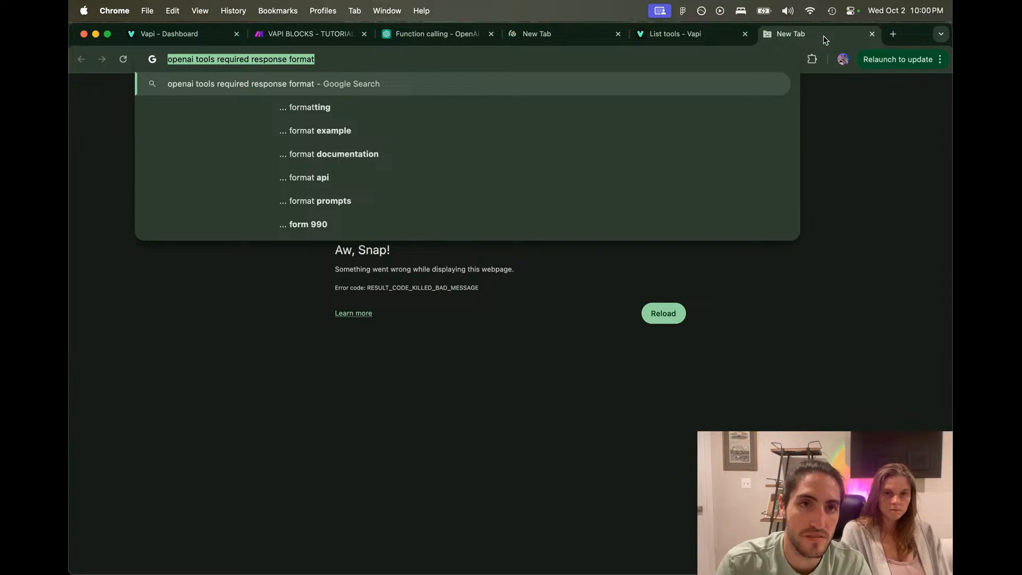
key("super+space")
type("chat")
key("Return")
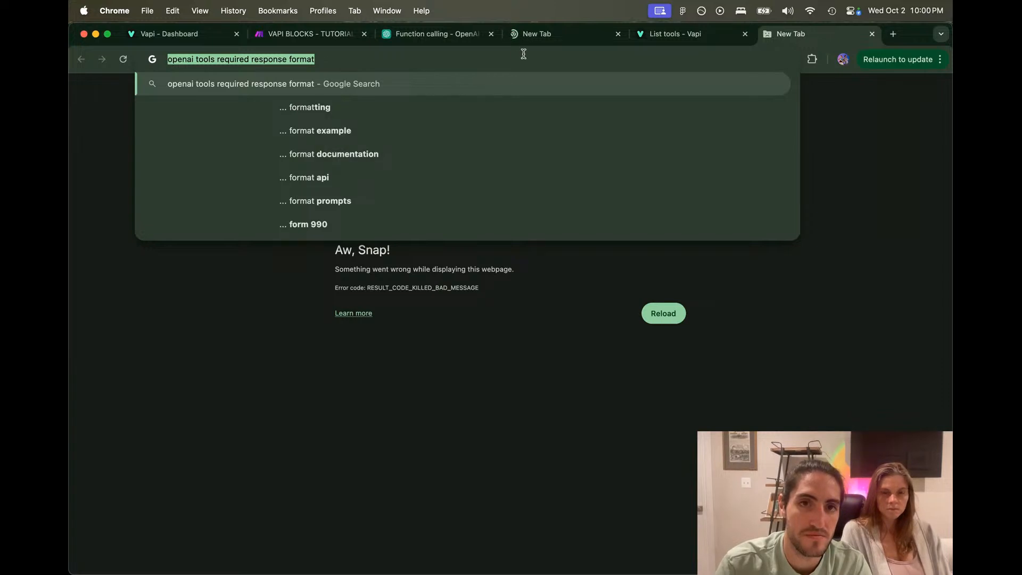
key("Return")
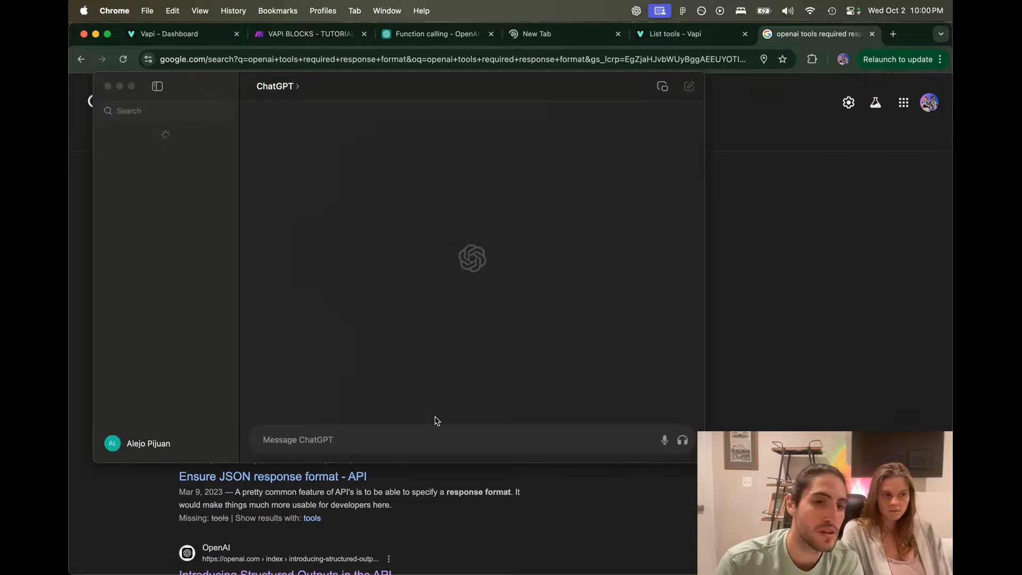
Step: Open and read the 'Ensure JSON response format' community forum thread
left_click(455, 485)
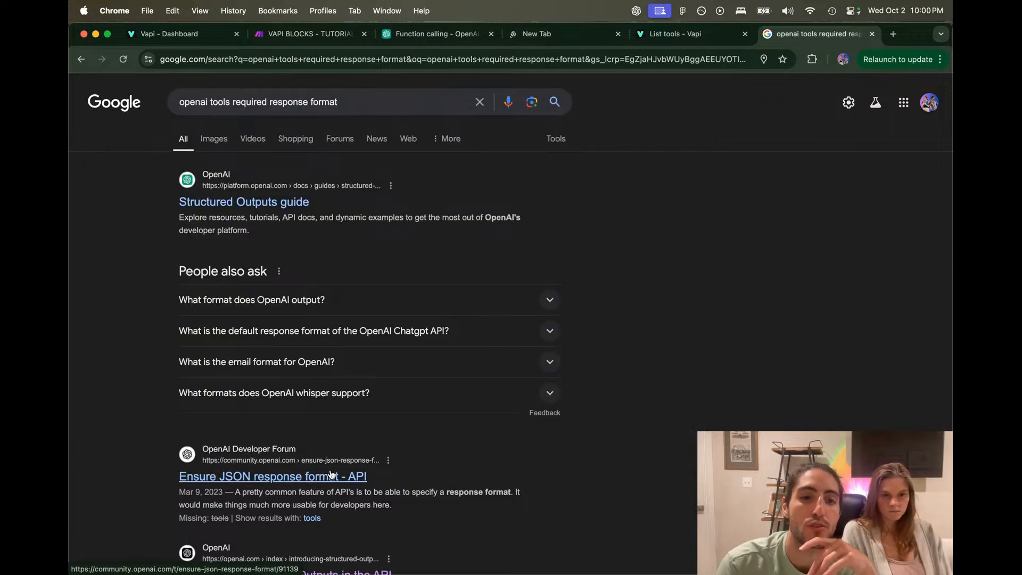
left_click(351, 480)
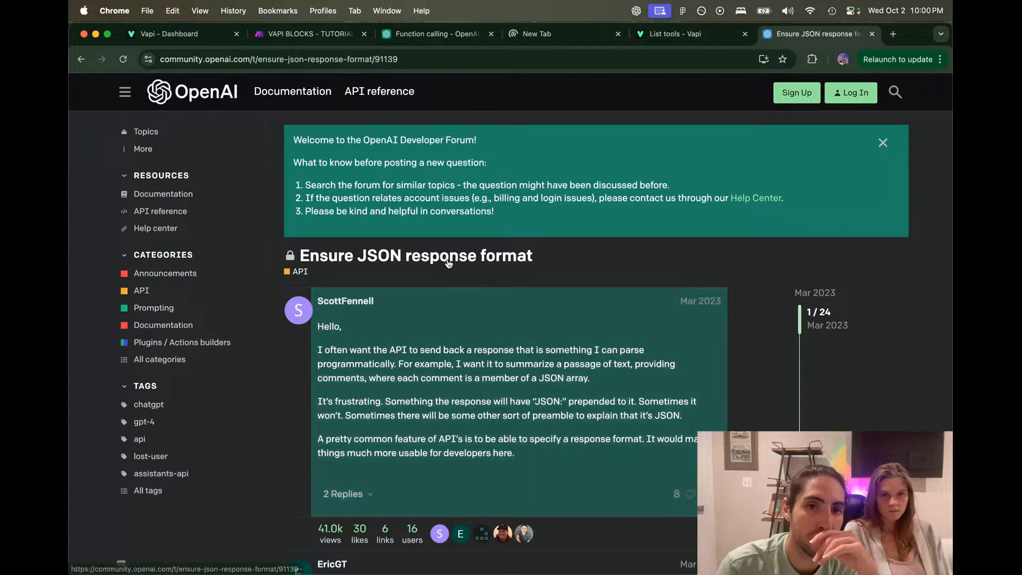
scroll(448, 263, "down", 10)
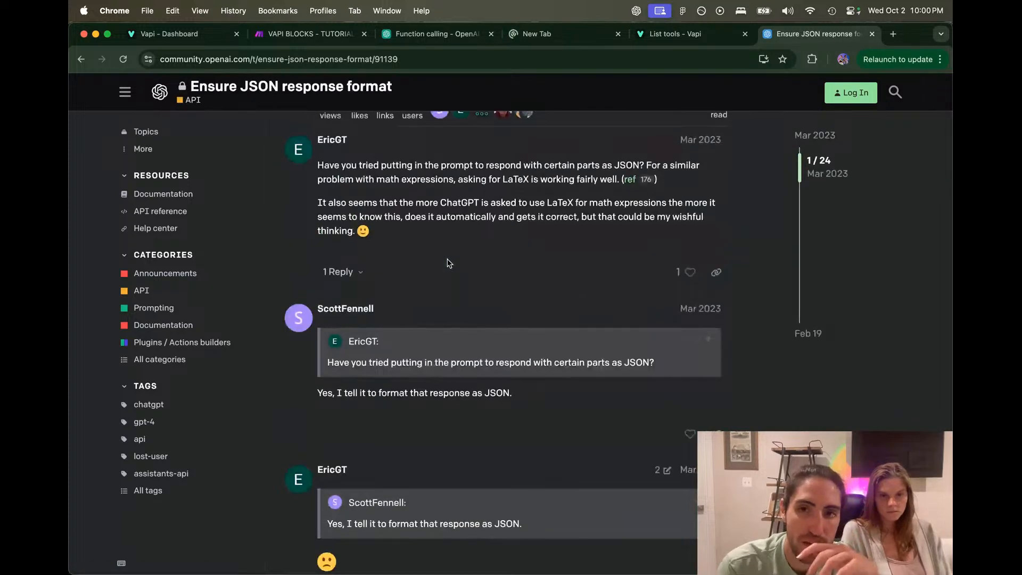
scroll(448, 263, "down", 15)
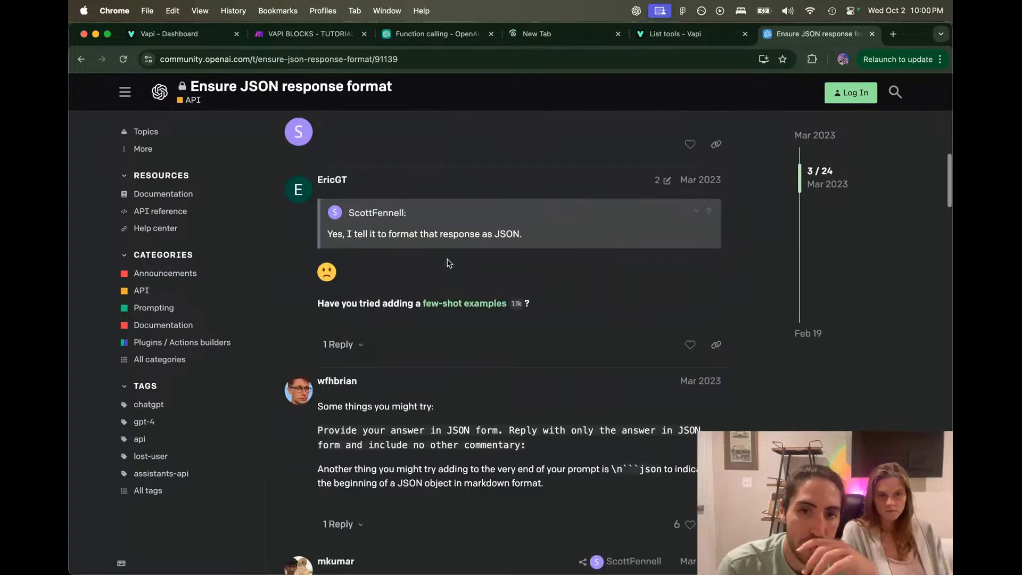
scroll(452, 382, "down", 12)
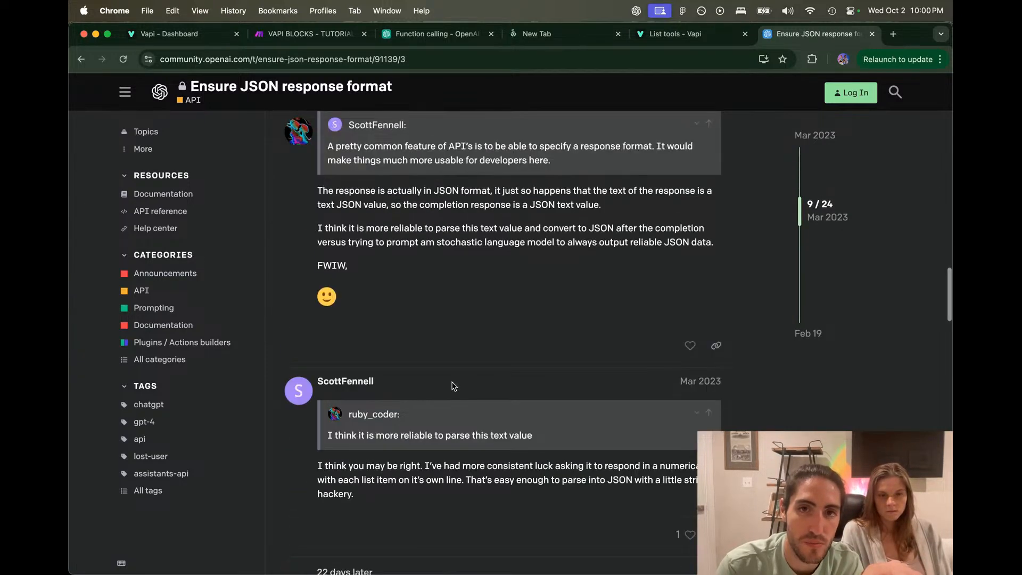
scroll(453, 386, "down", 8)
scroll(452, 386, "down", 10)
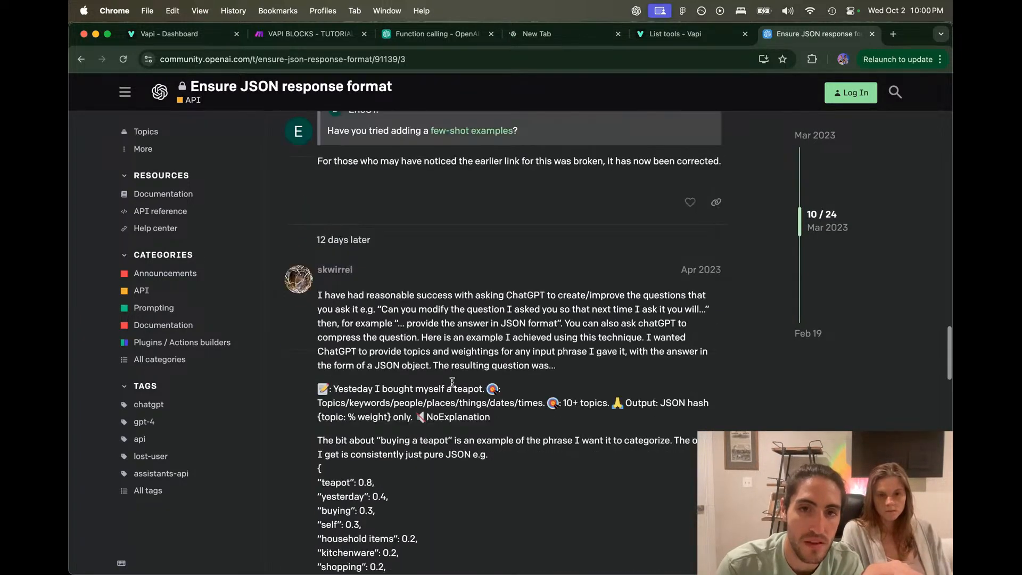
scroll(398, 355, "down", 4)
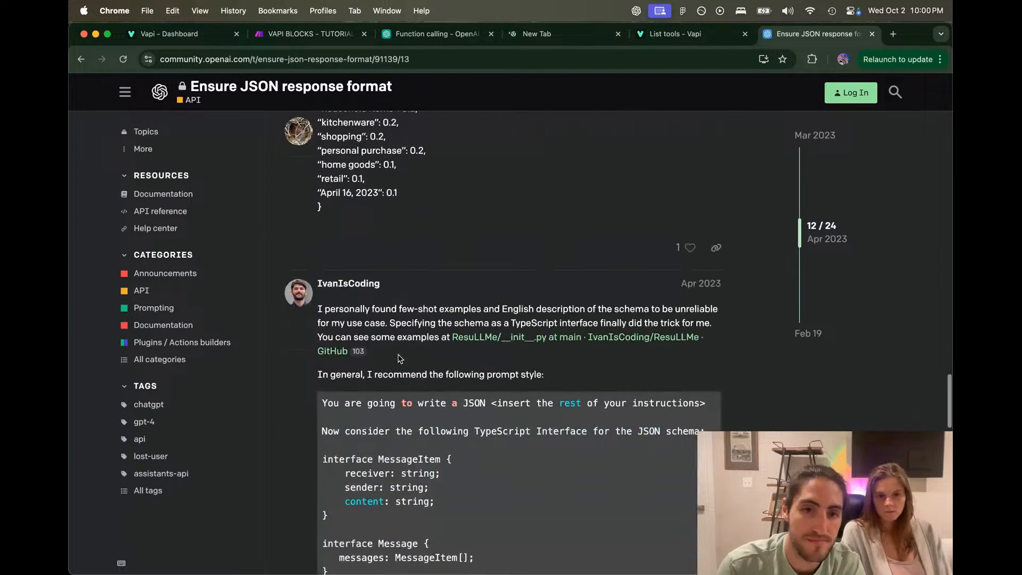
key("ctrl+shift+Tab")
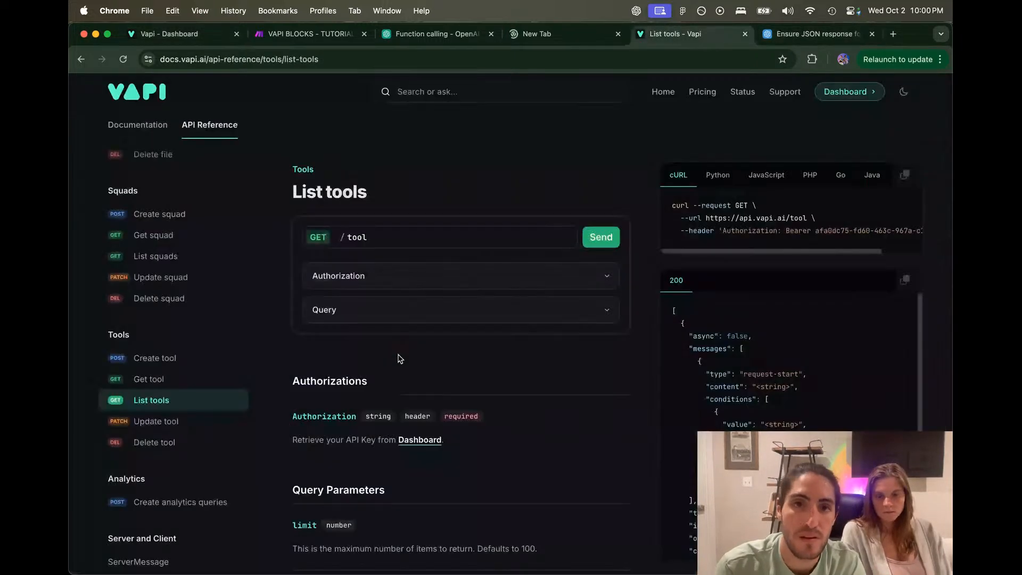
Step: Find and open the Tools Calling guide in Vapi Docs
scroll(379, 353, "down", 20)
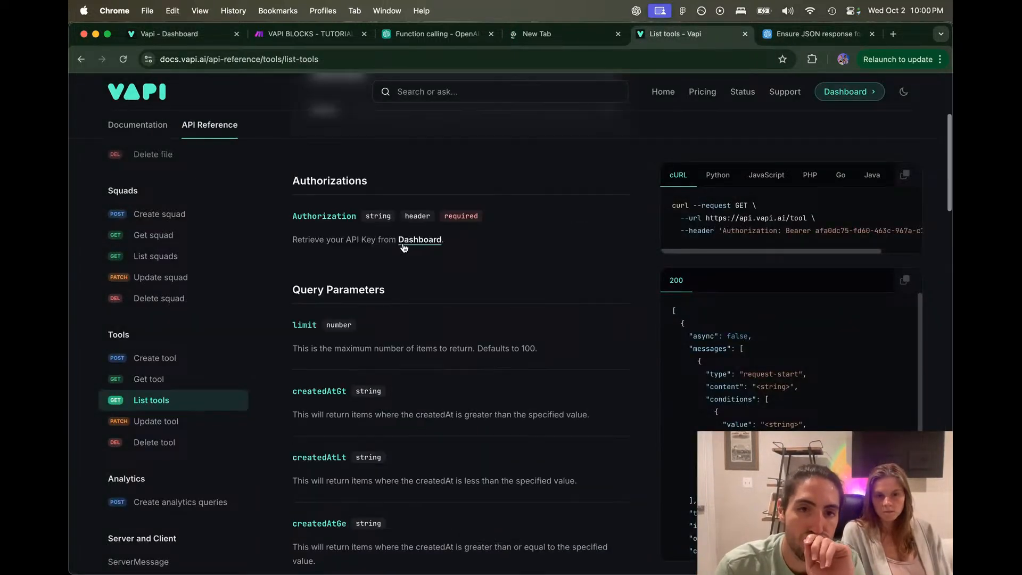
left_click(145, 127)
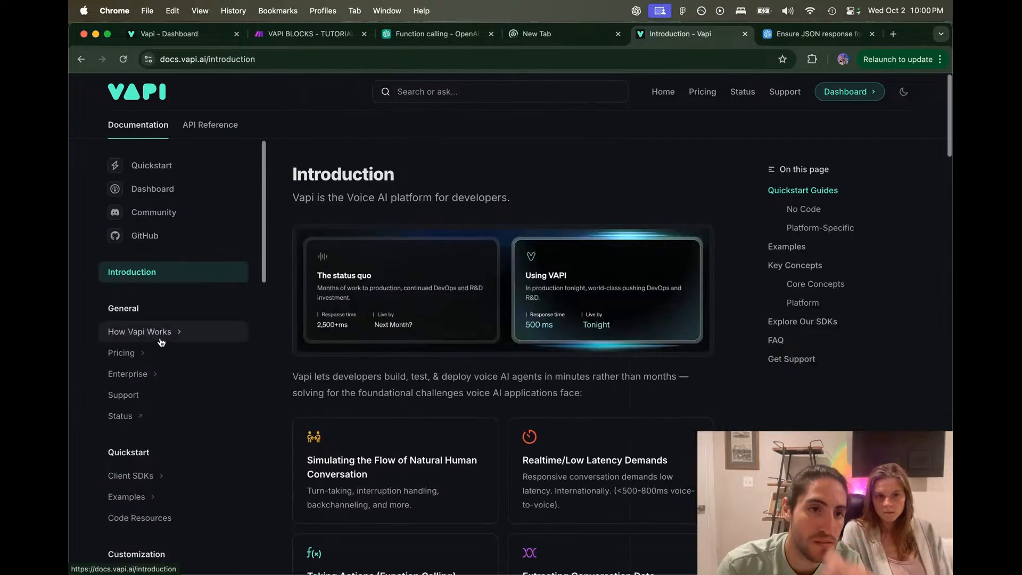
key("super+f")
type("tool")
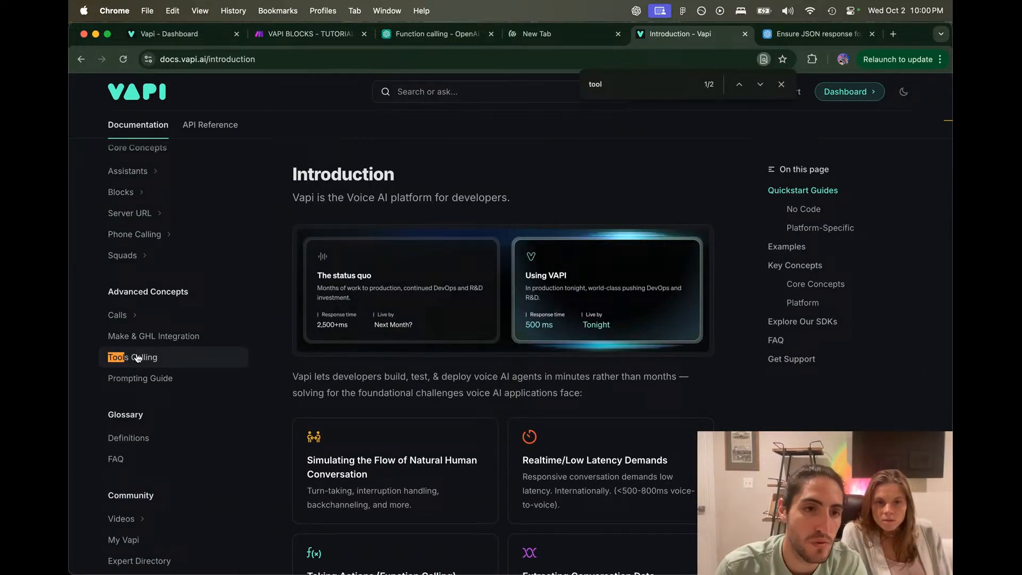
left_click(138, 358)
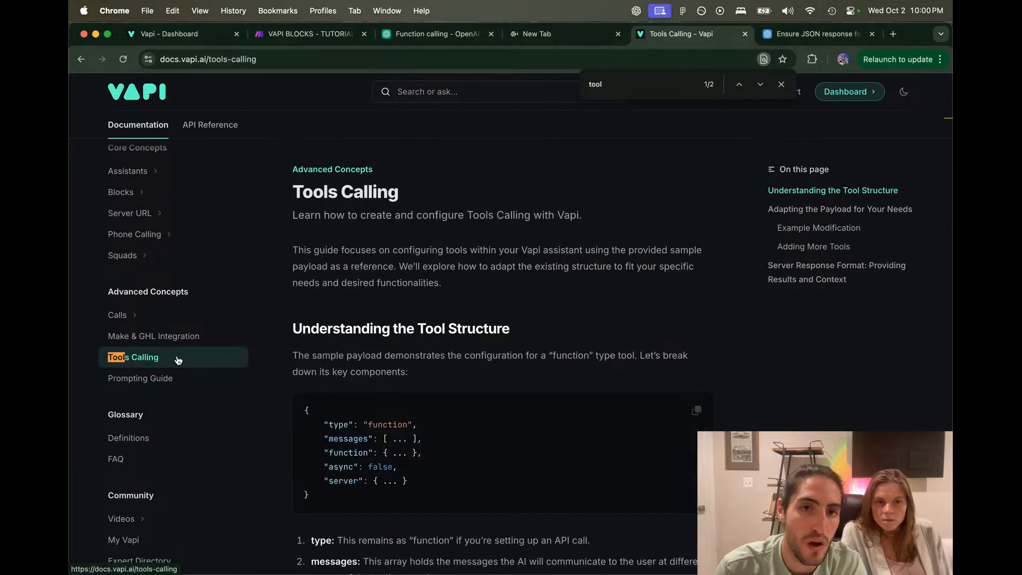
Step: Read the tool structure section and sample tool payload JSON
scroll(328, 268, "down", 2)
left_click_drag(328, 269, 468, 306)
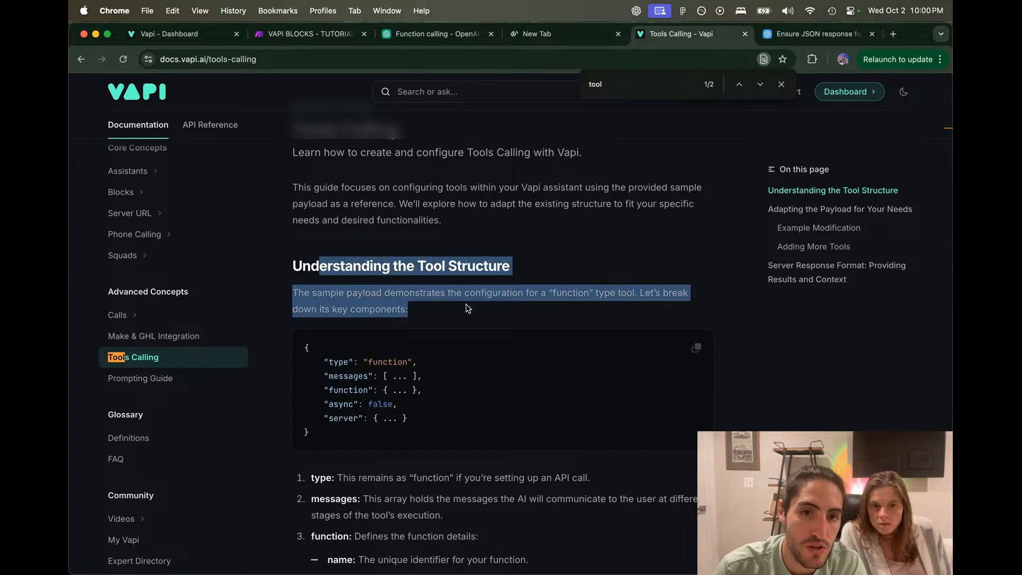
left_click(468, 305)
left_click_drag(411, 433, 399, 327)
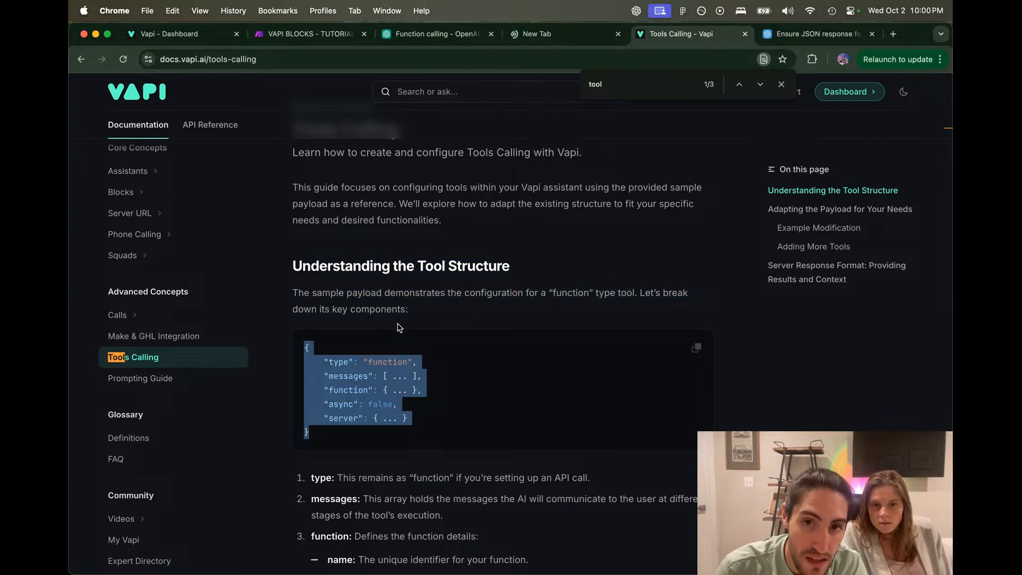
scroll(399, 327, "down", 4)
scroll(398, 324, "down", 6)
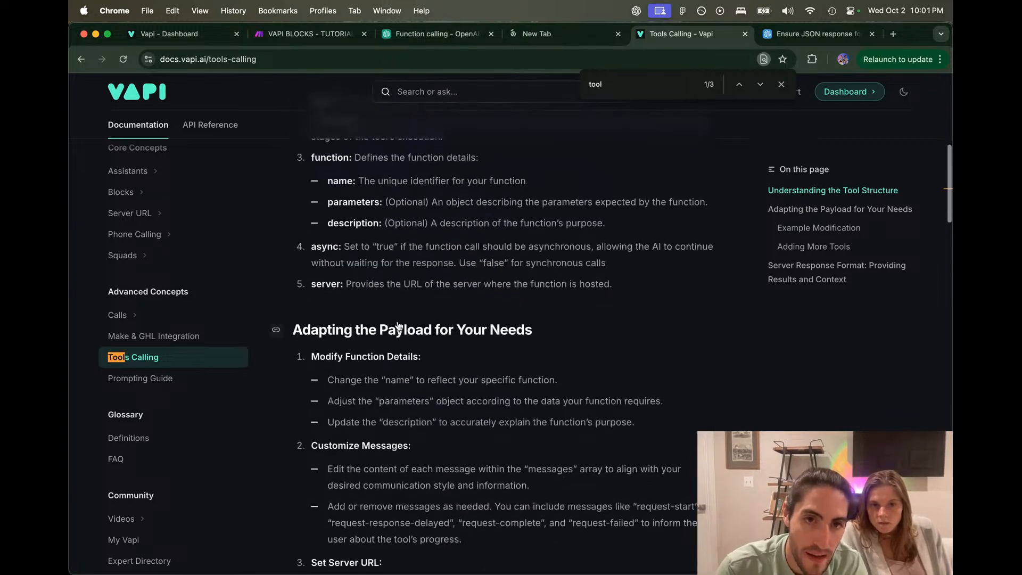
scroll(400, 315, "down", 2)
scroll(400, 303, "down", 7)
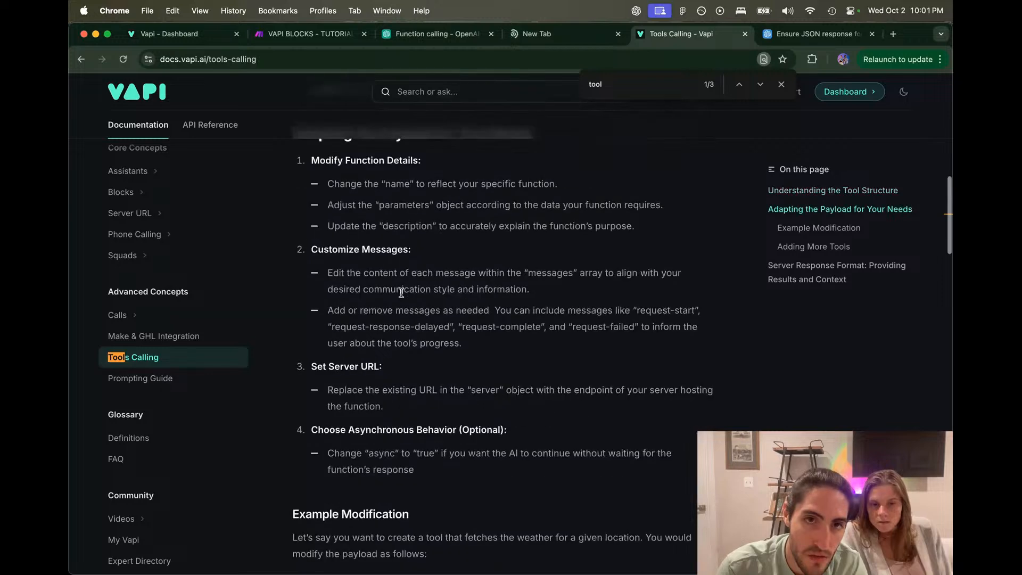
scroll(402, 294, "down", 6)
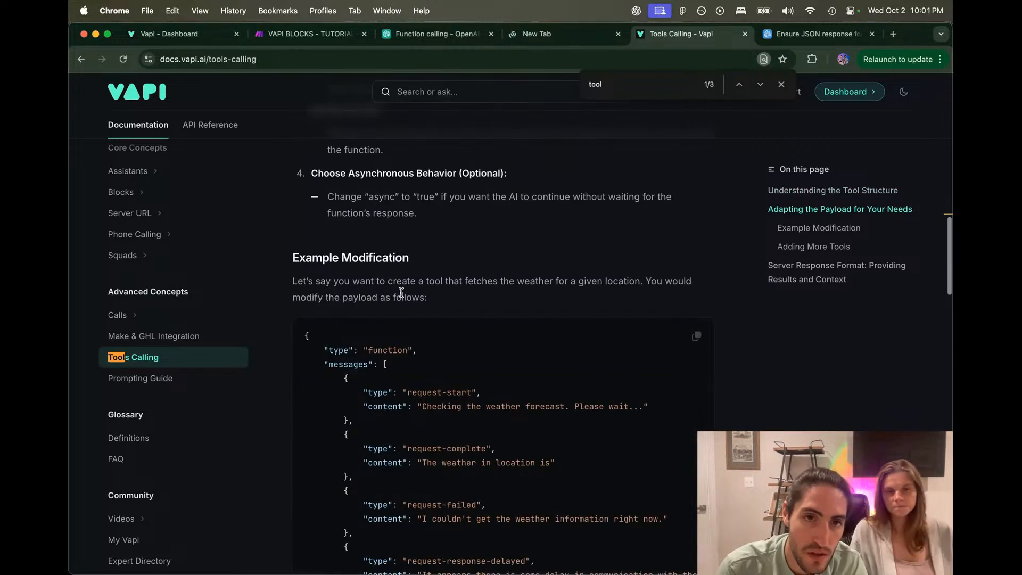
scroll(402, 296, "down", 12)
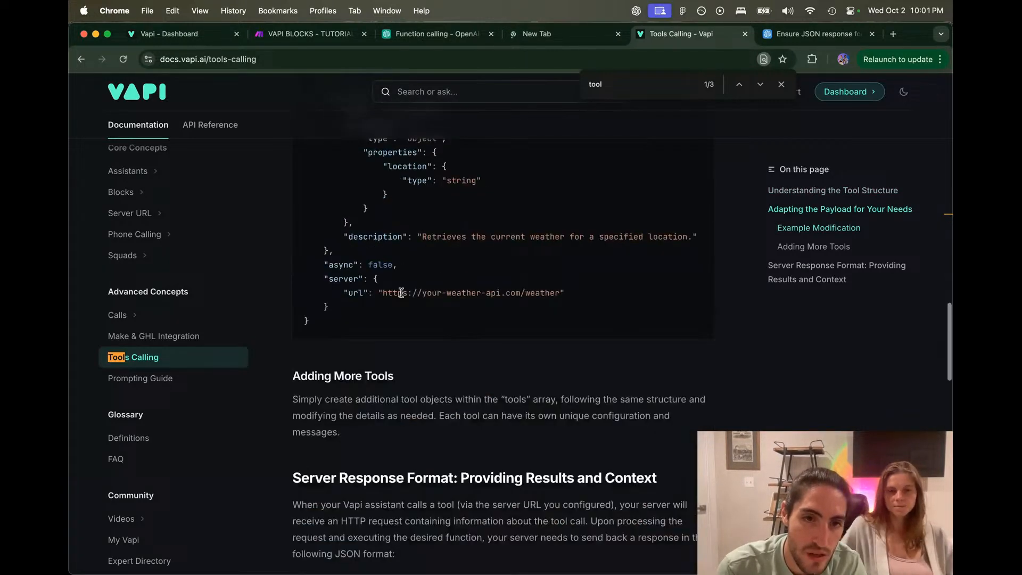
Step: Copy the Server Response Format JSON example and open Make's webhook response settings
left_click_drag(388, 296, 667, 336)
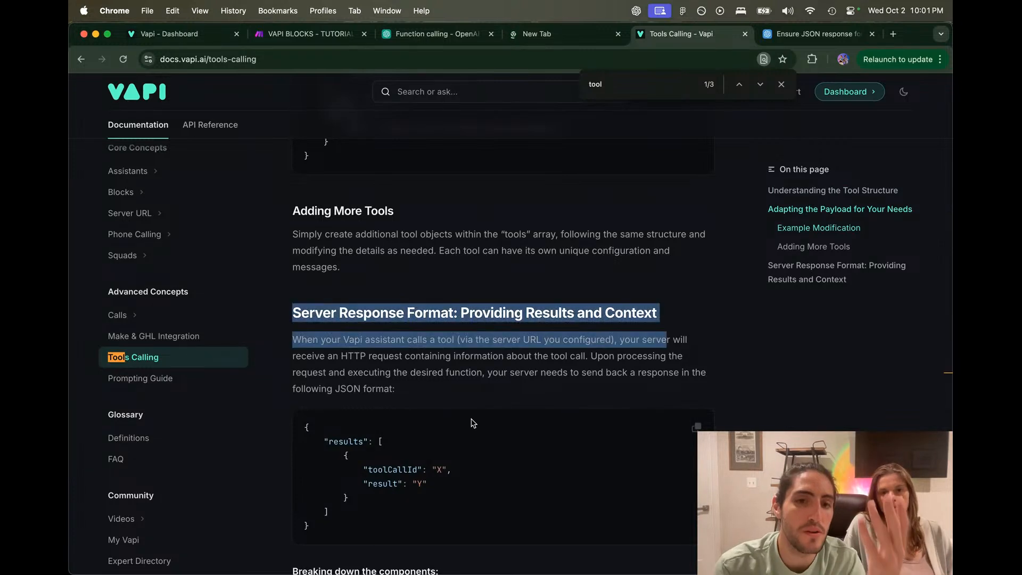
scroll(472, 423, "down", 2)
left_click(695, 342)
left_click(298, 341)
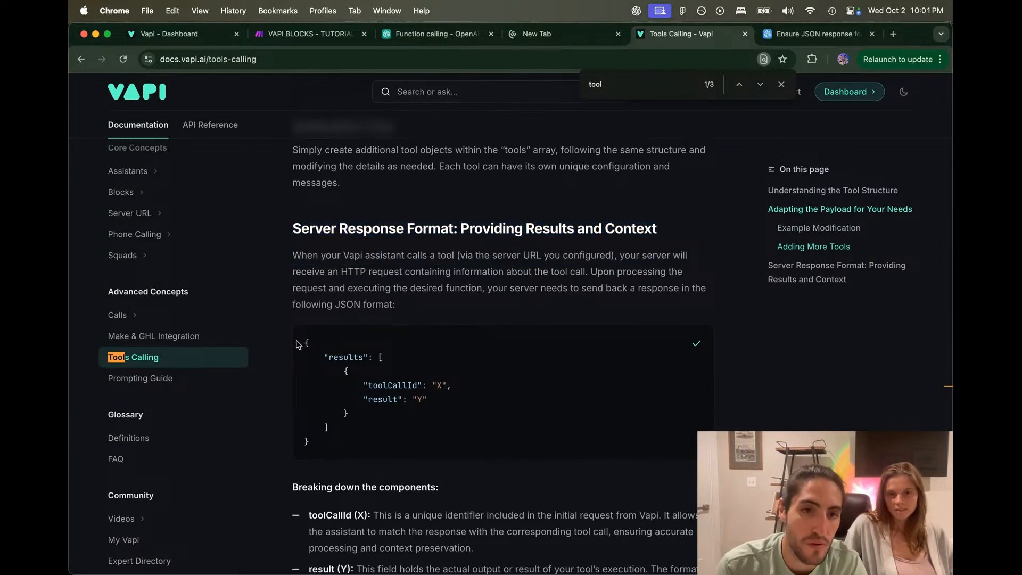
left_click_drag(298, 340, 460, 447)
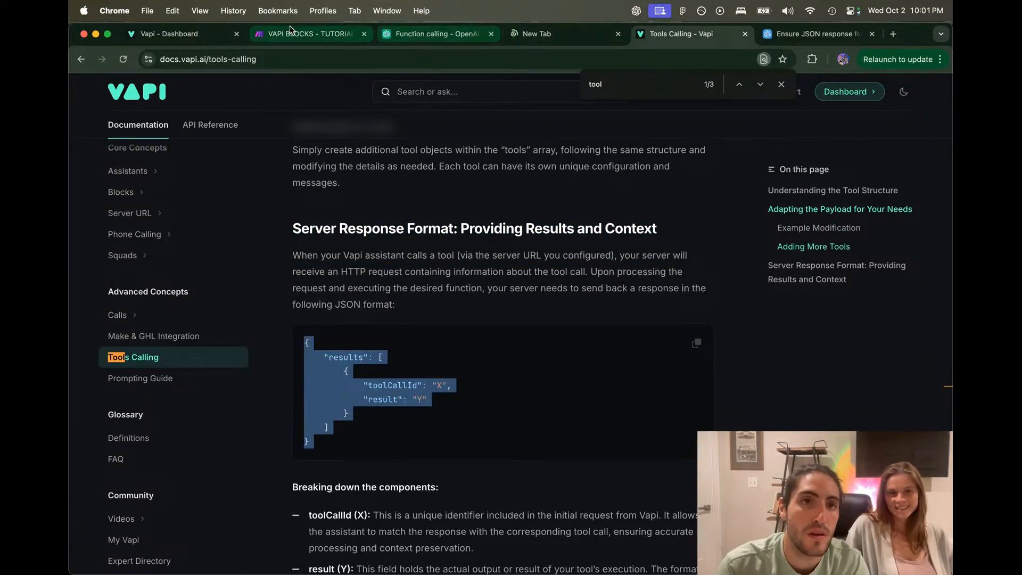
left_click(289, 32)
left_click(697, 301)
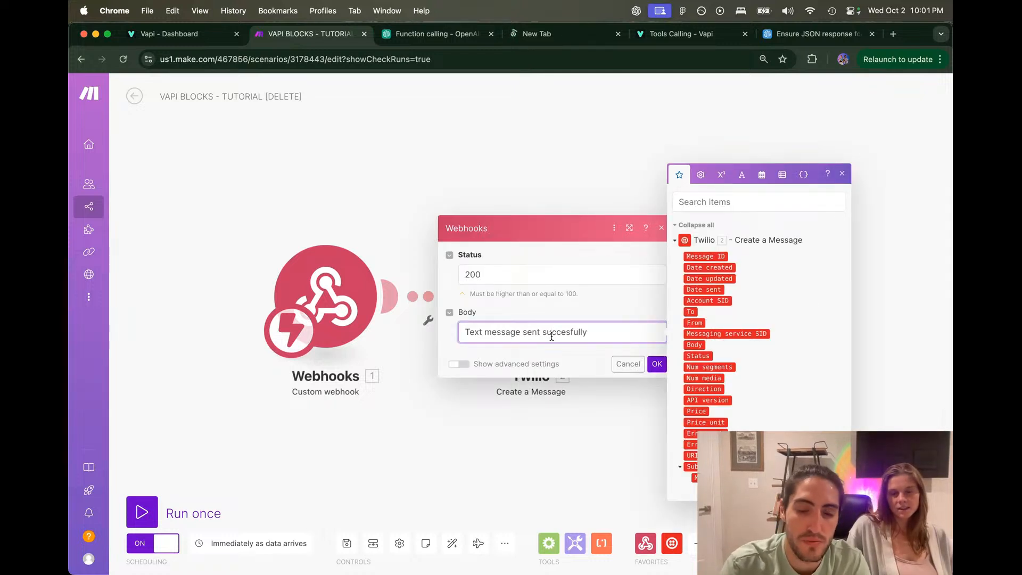
Step: Paste the Vapi results JSON into the response body and delete the old text message line
key("super+v")
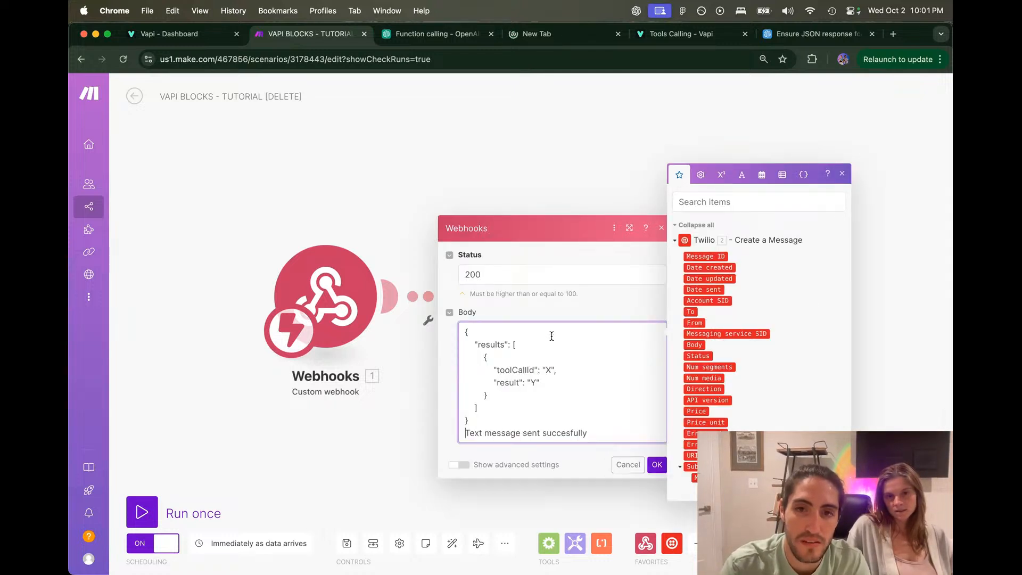
left_click_drag(464, 434, 611, 431)
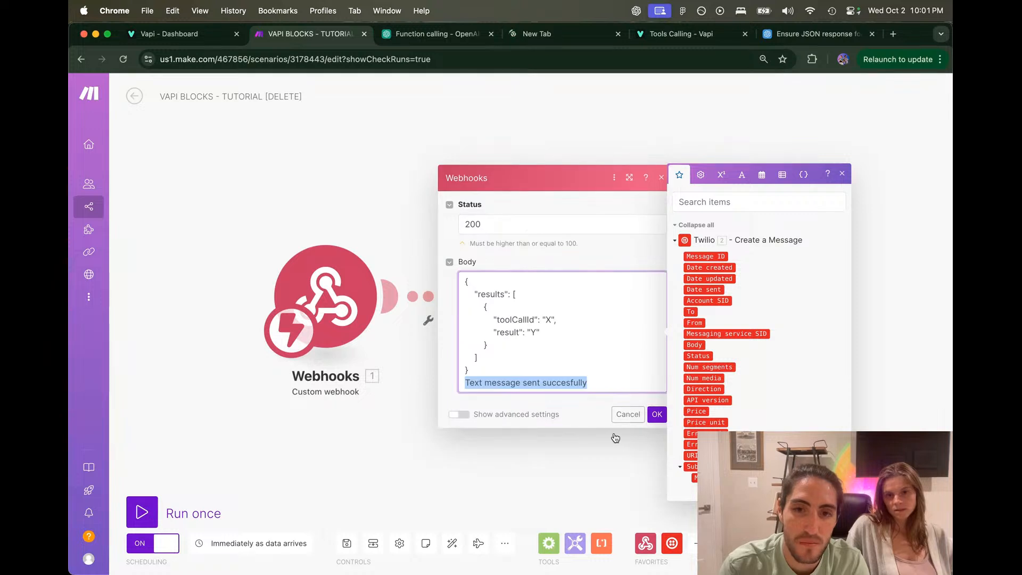
key("BackSpace")
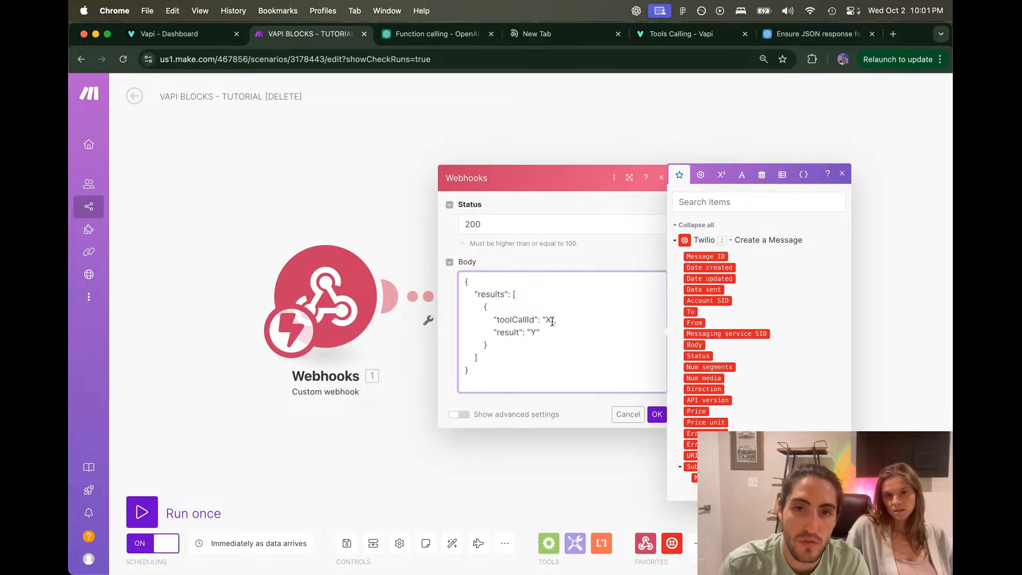
Step: Set the result to 'Text message sent succesfully' and empty the toolCallId value
left_click(534, 335)
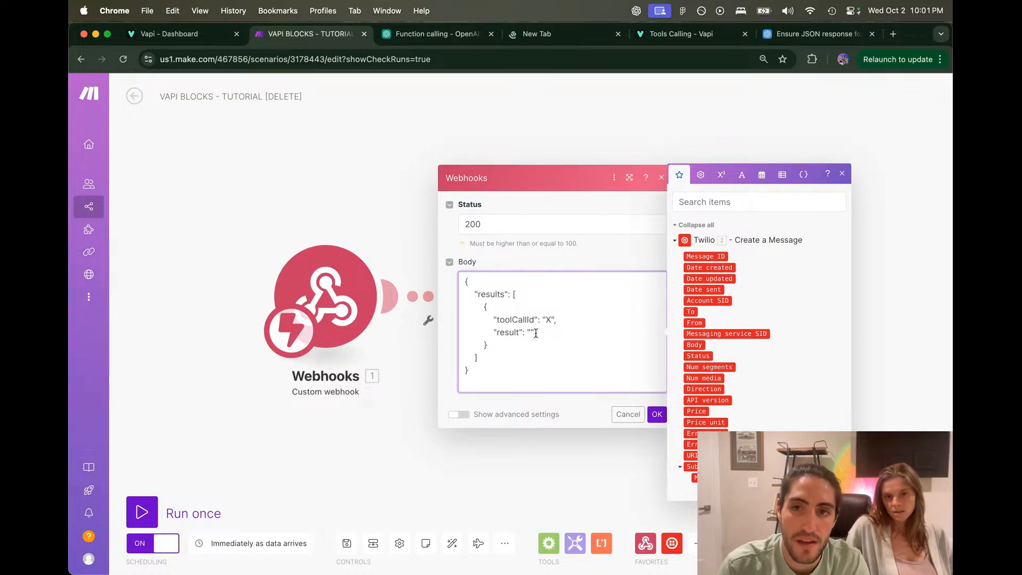
key("super+v")
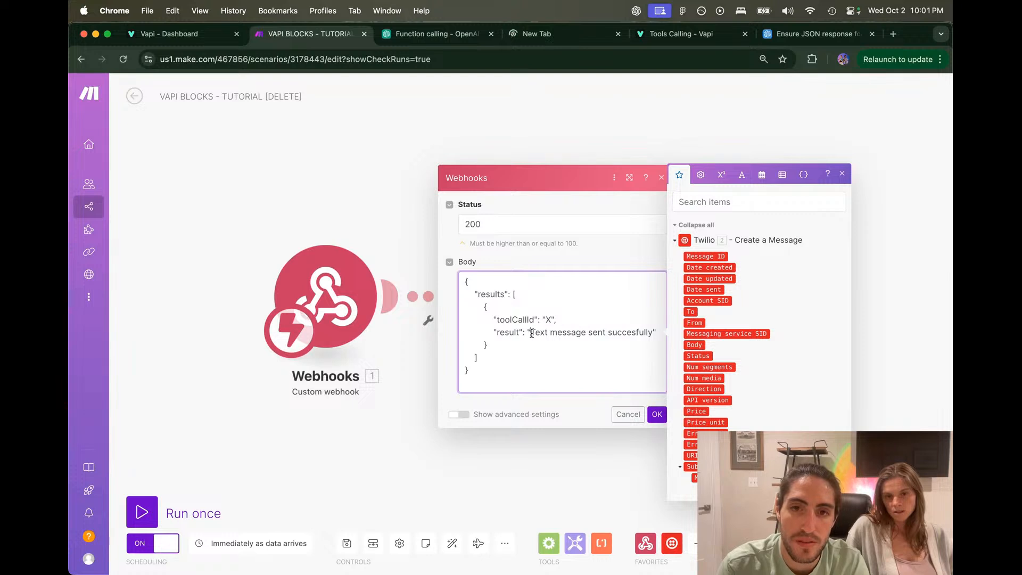
left_click_drag(531, 333, 650, 333)
left_click(649, 333)
left_click(552, 320)
key("BackSpace")
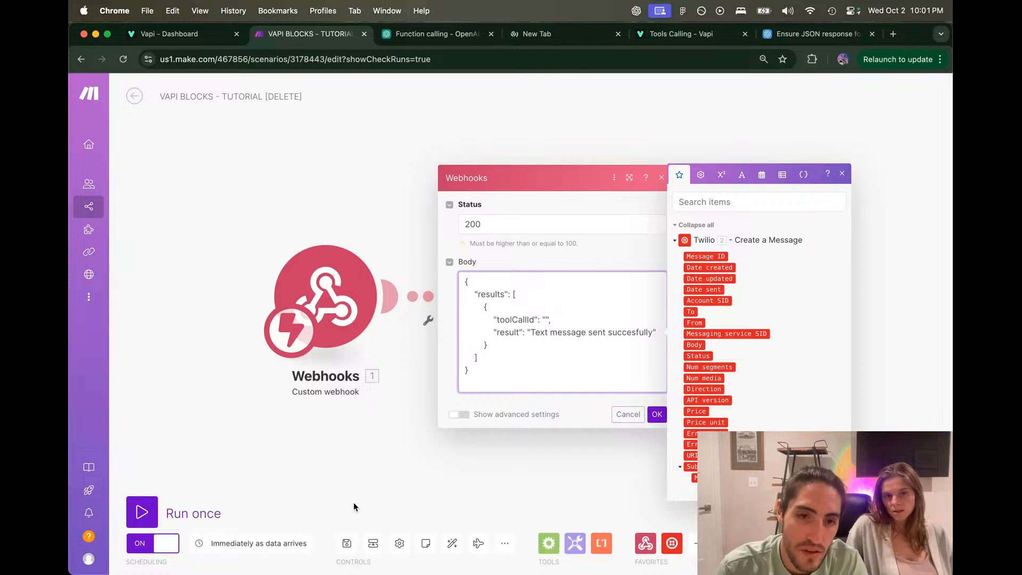
left_click(349, 543)
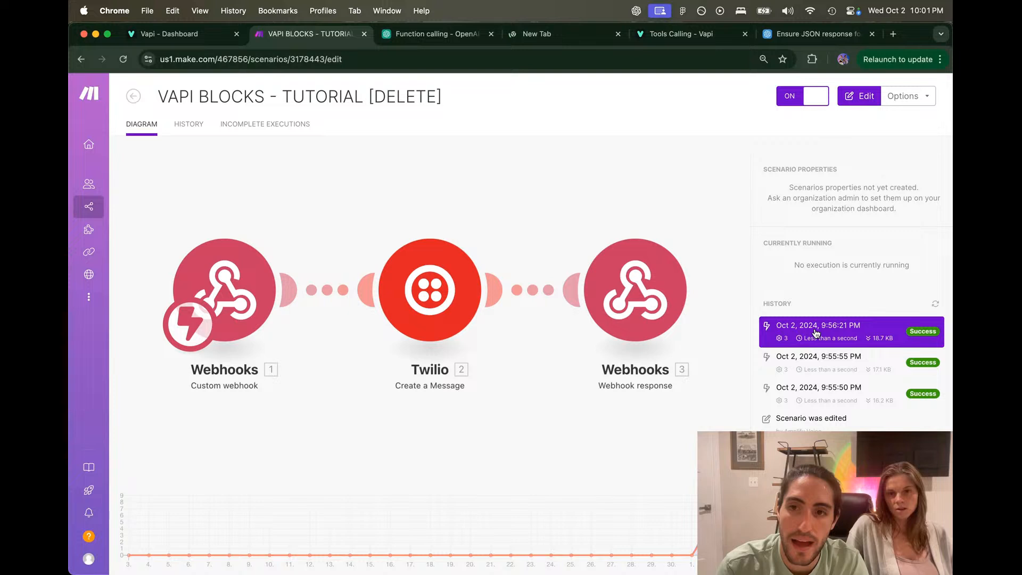
Step: Inspect the latest run's Webhooks 1 output, expanding toolCalls to read the tool call id
left_click(830, 327)
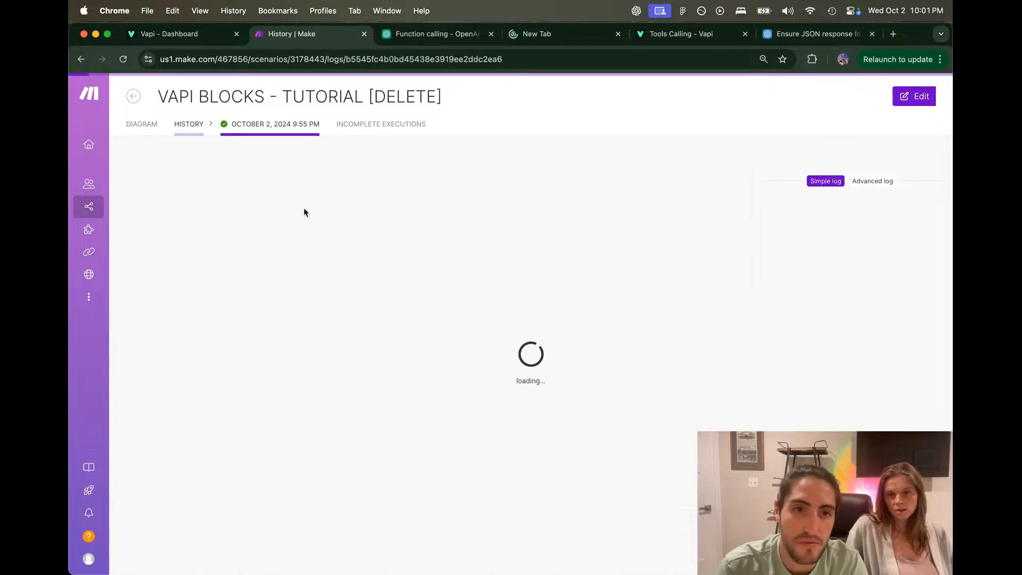
left_click(289, 271)
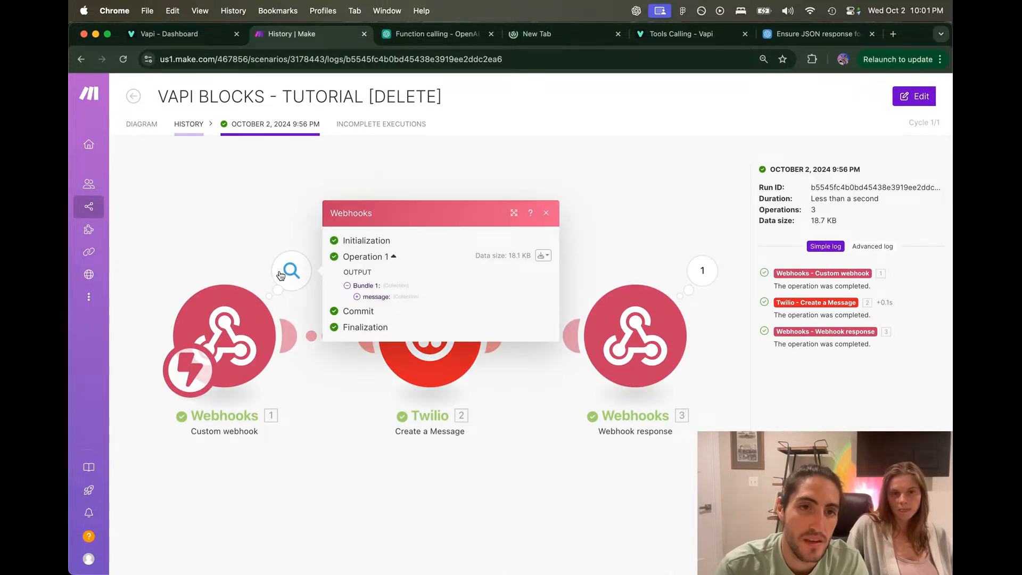
left_click(368, 298)
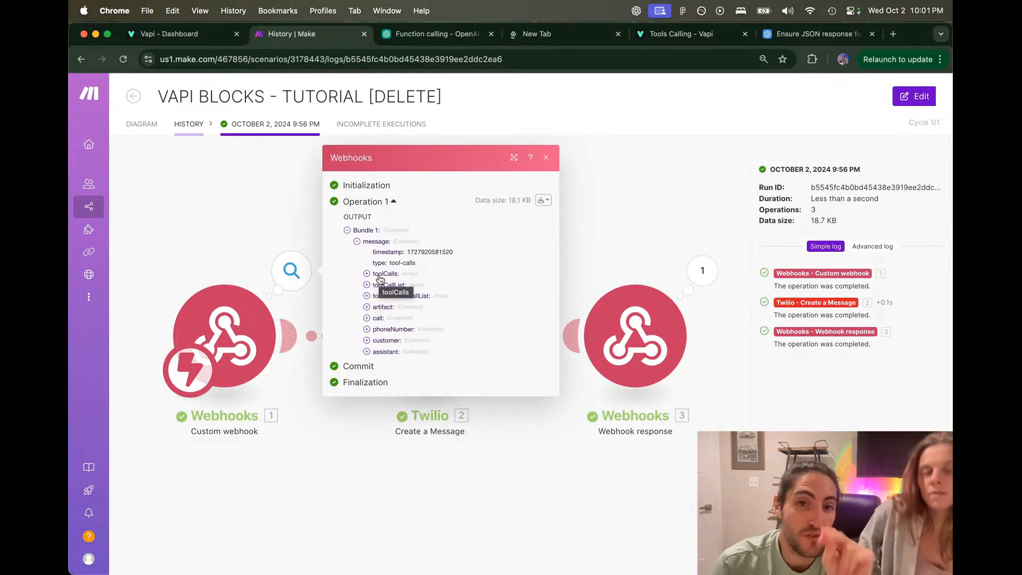
left_click(380, 275)
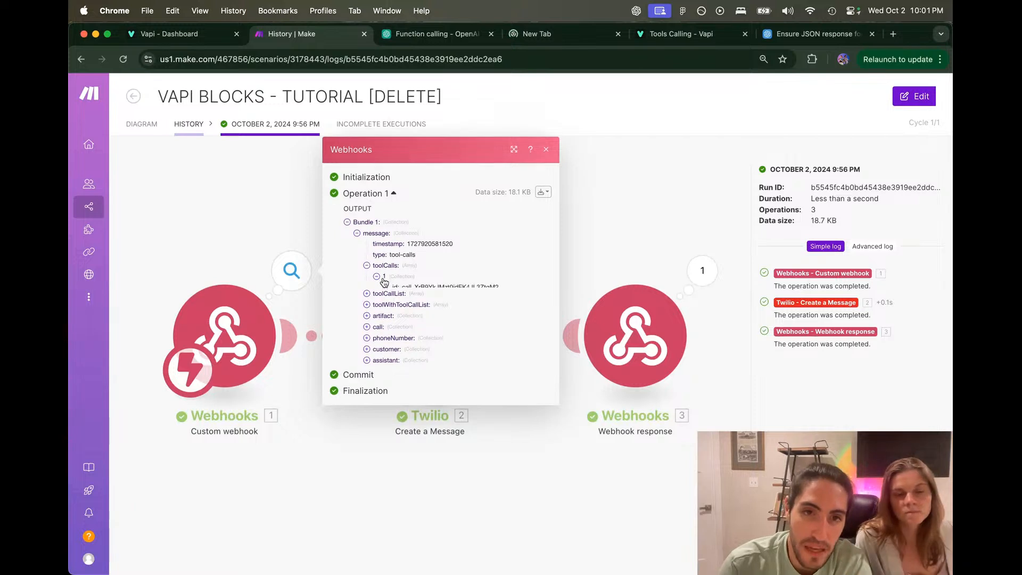
left_click(380, 280)
left_click_drag(402, 273, 521, 274)
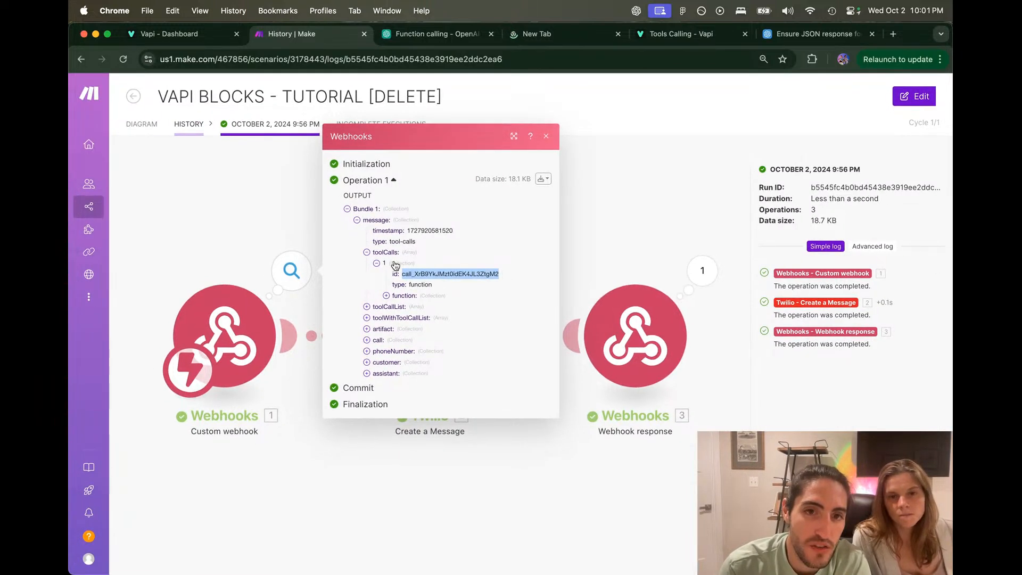
left_click(404, 274)
left_click_drag(403, 276, 501, 276)
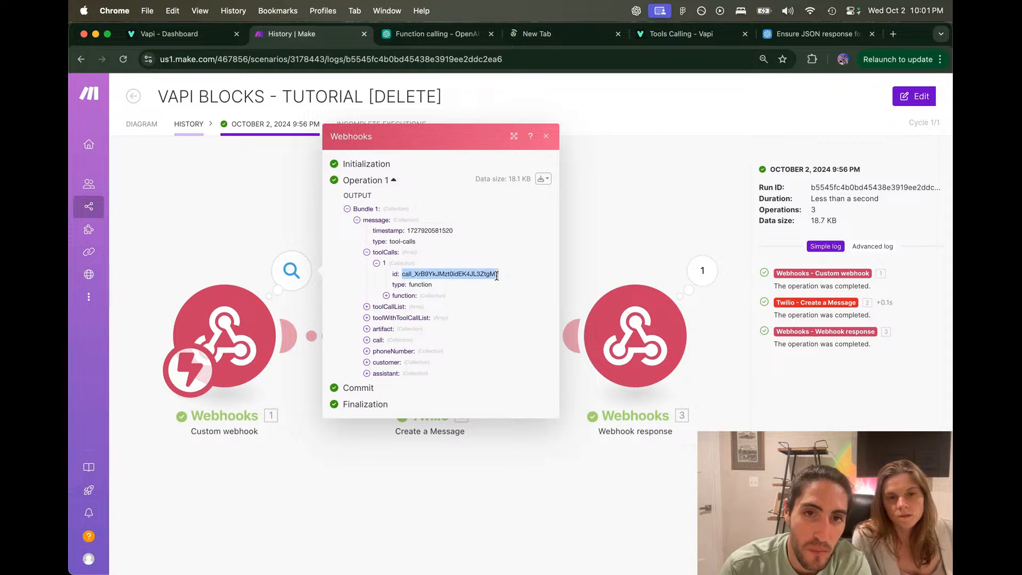
left_click(394, 274)
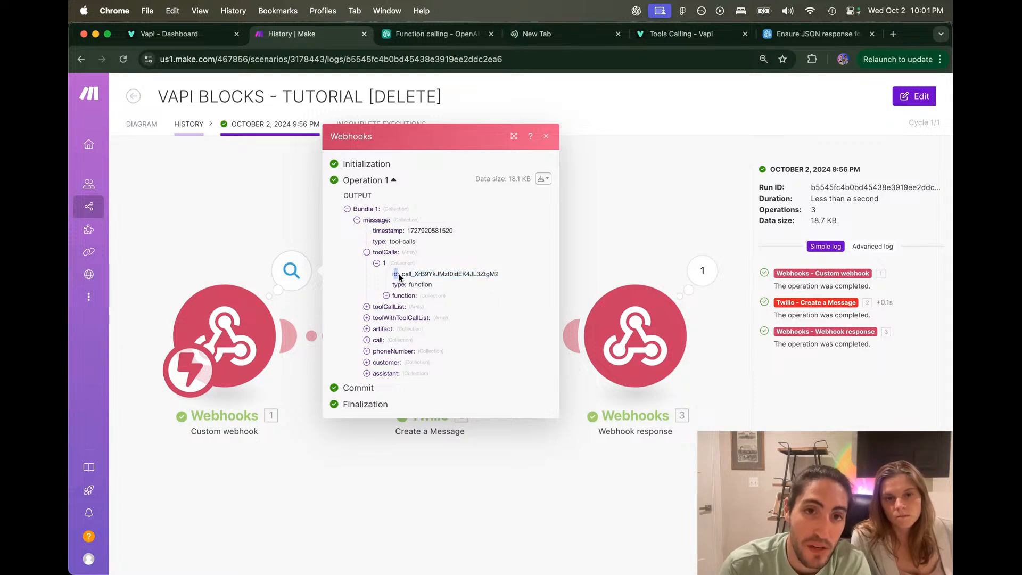
left_click_drag(402, 274, 501, 274)
left_click(509, 274)
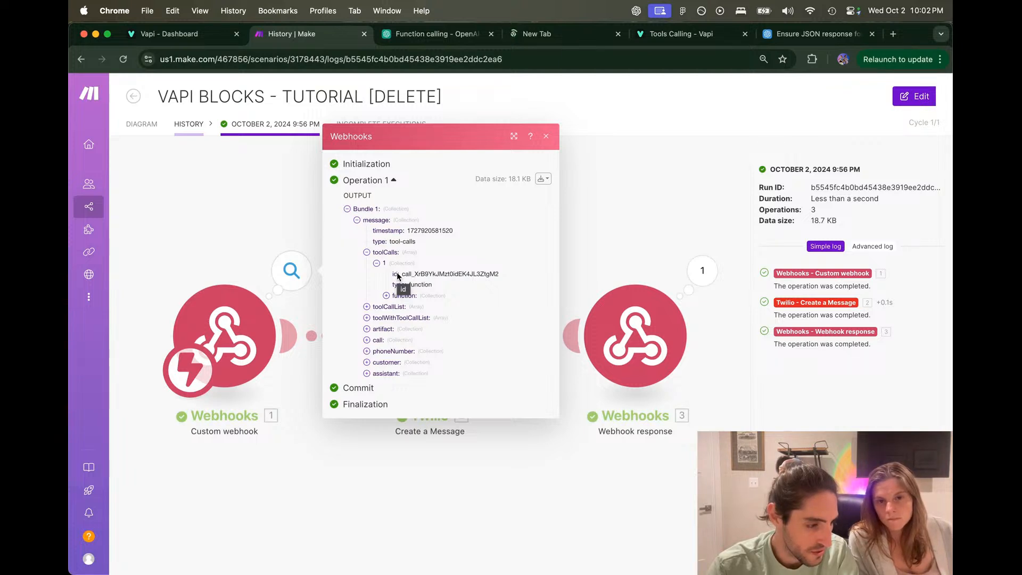
Step: Back in the diagram, set Webhooks 1 listening to redetermine its data structure
left_click(634, 206)
left_click(136, 121)
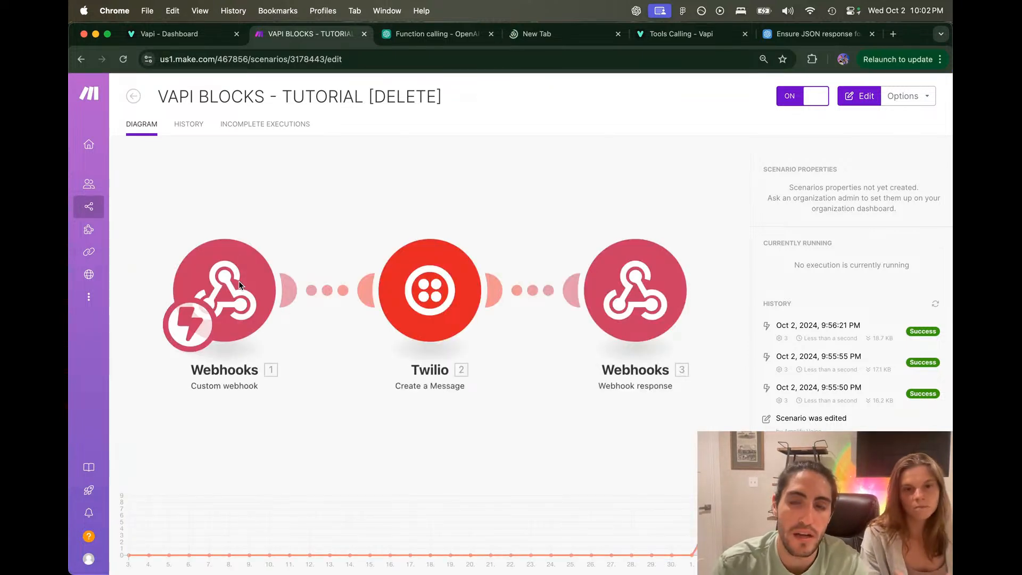
left_click(238, 279)
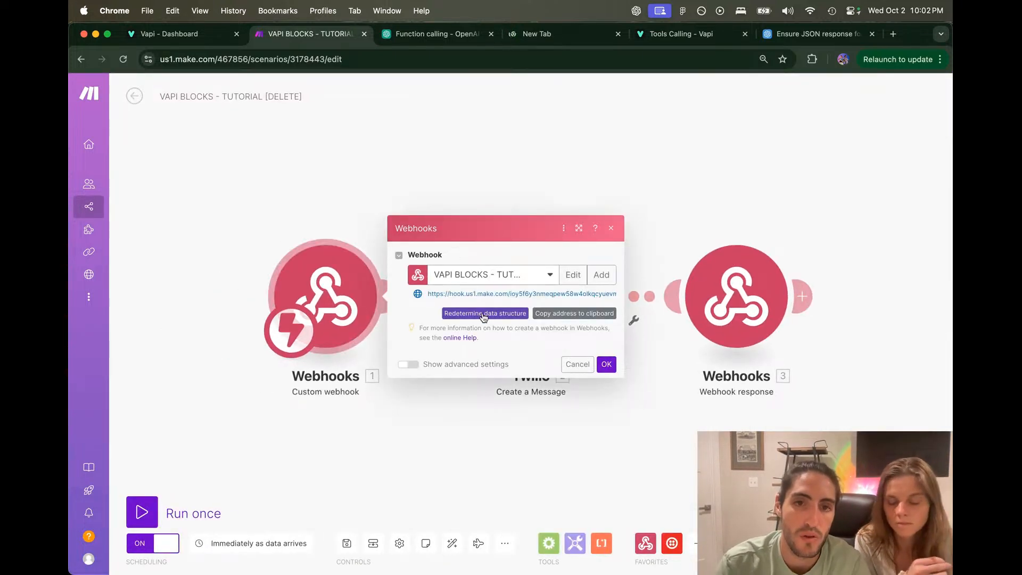
left_click(483, 313)
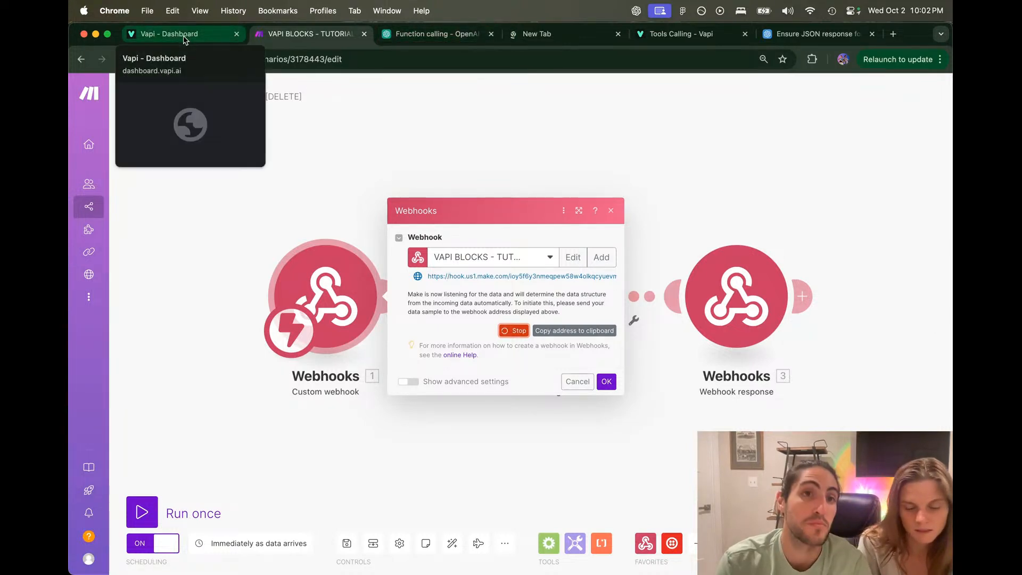
Step: Review send_payment_link's Block, Output and JSON to Schema views, ending on its empty-body Input settings
left_click(229, 38)
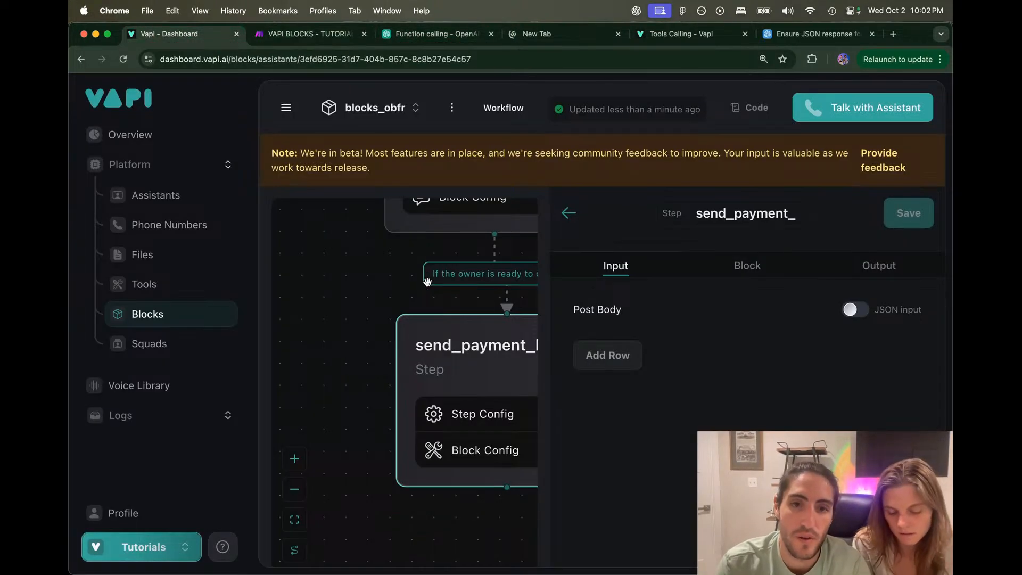
left_click(740, 267)
left_click(849, 269)
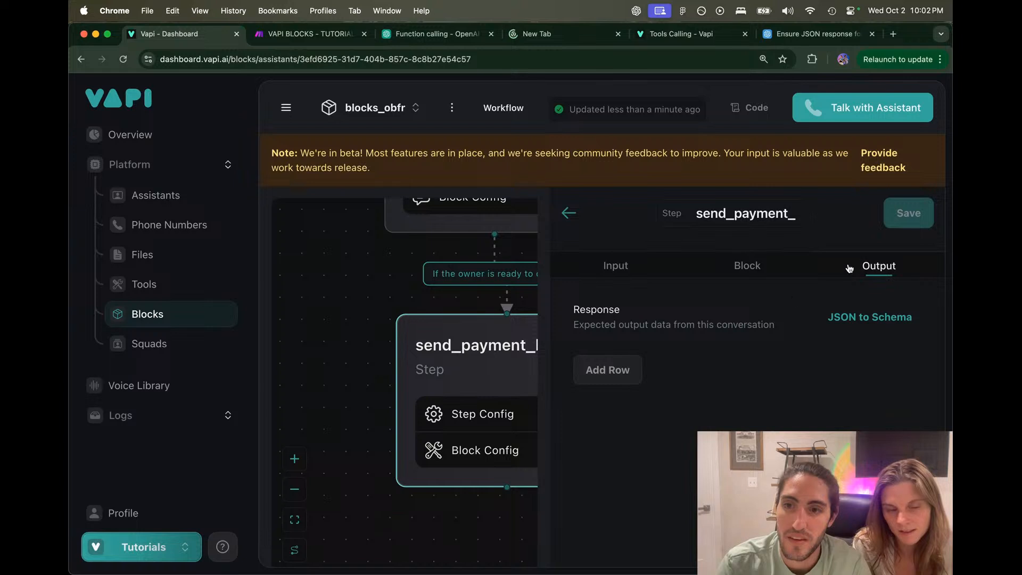
left_click(674, 273)
left_click(892, 272)
left_click(879, 317)
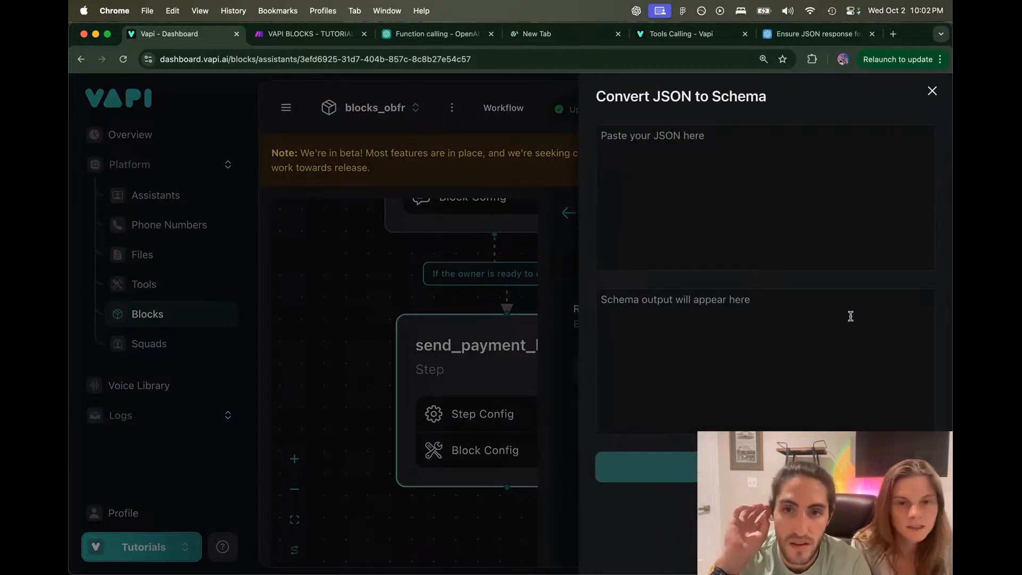
key("Escape")
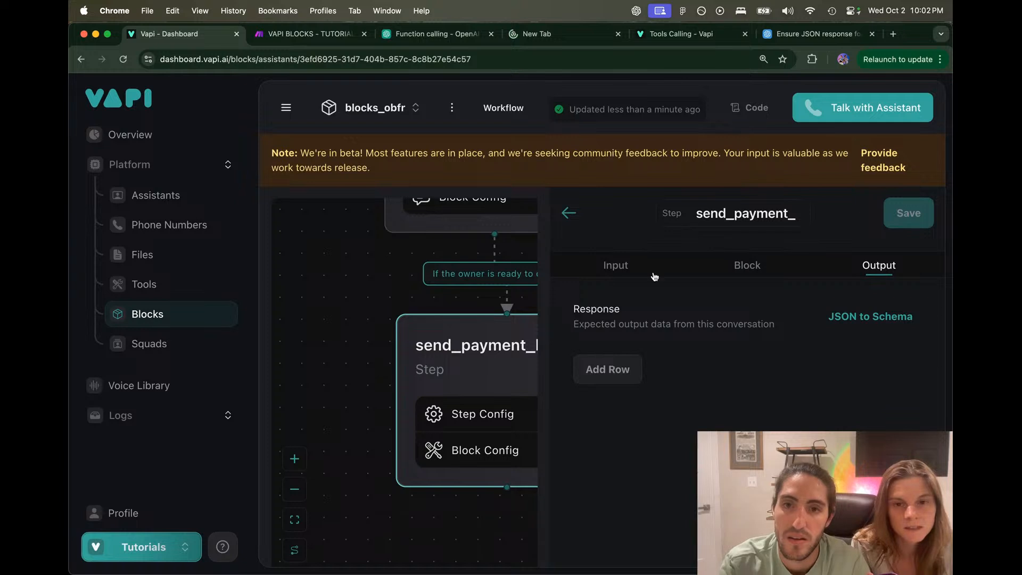
left_click(616, 269)
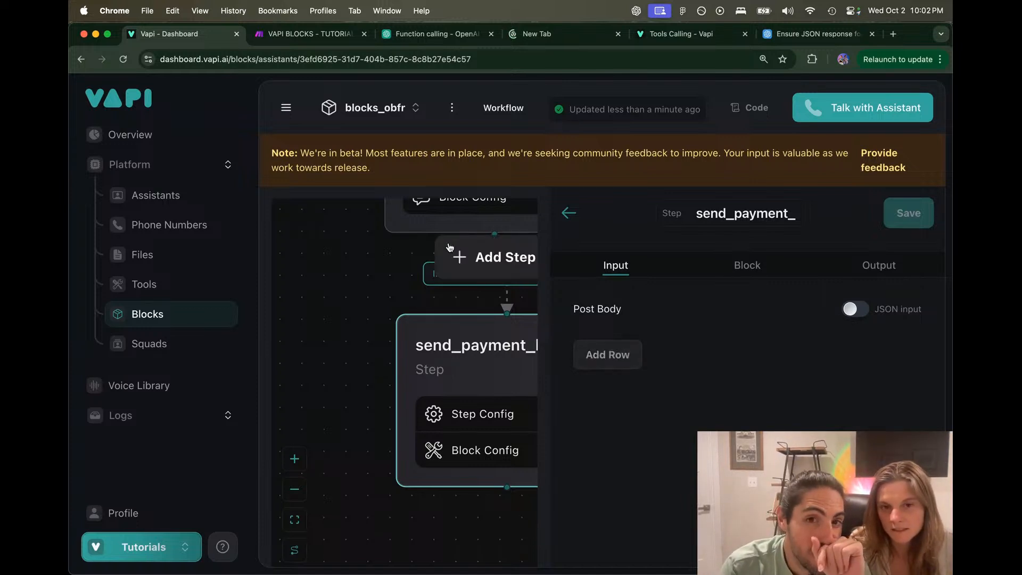
Step: Close the New Tab and 'Ensure JSON response' tabs, returning to OpenAI's Function calling guide
left_click_drag(449, 248, 416, 258)
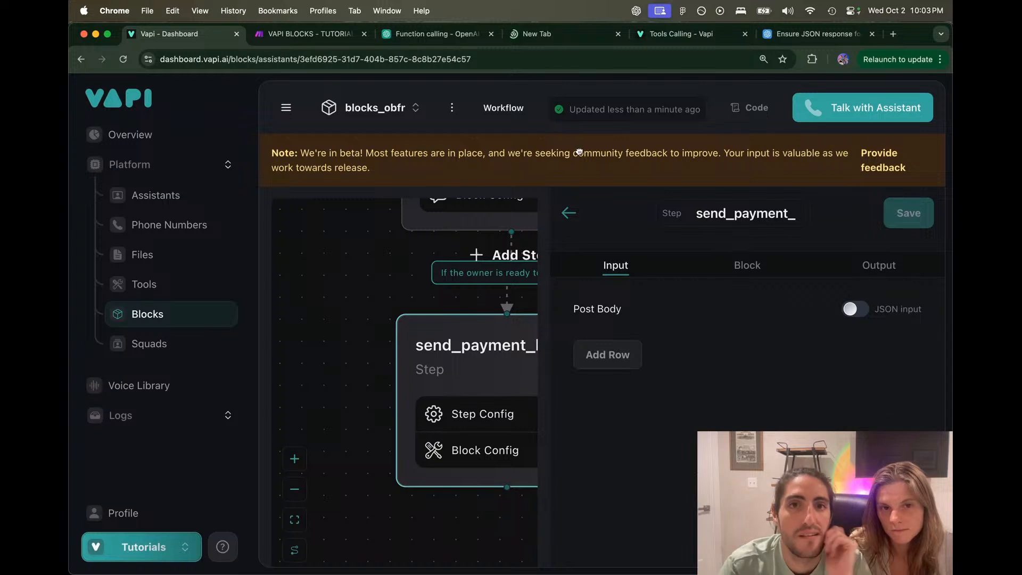
left_click(617, 34)
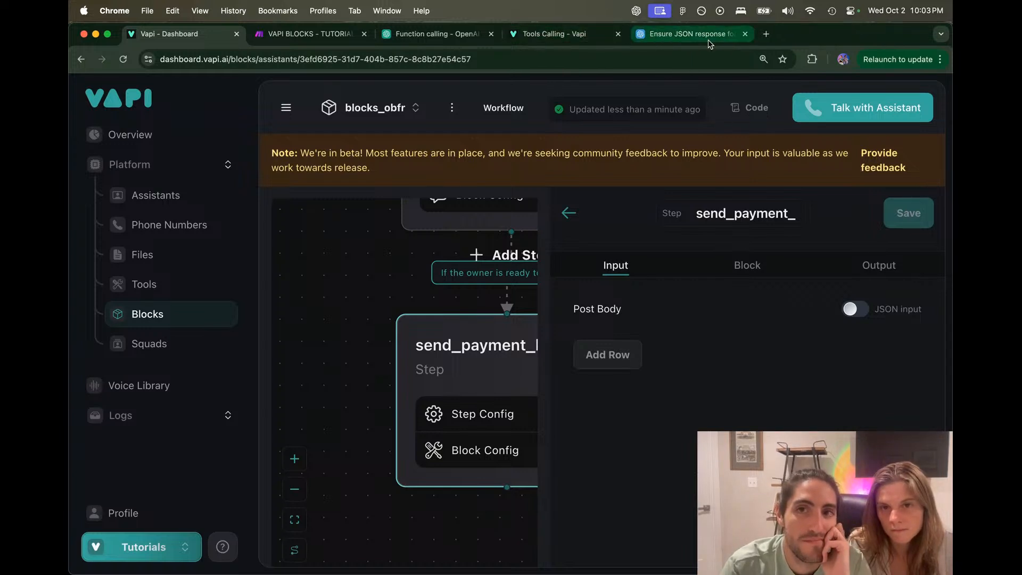
left_click(745, 34)
left_click(503, 38)
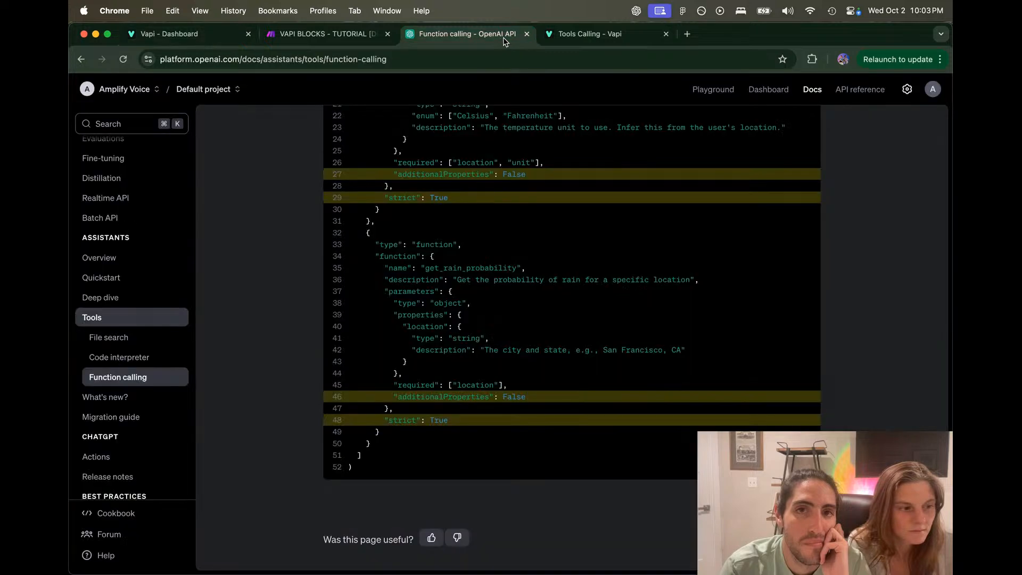
Step: Close the Function calling docs and reopen the Make scenario's Webhooks, Twilio, Webhooks diagram
left_click(527, 34)
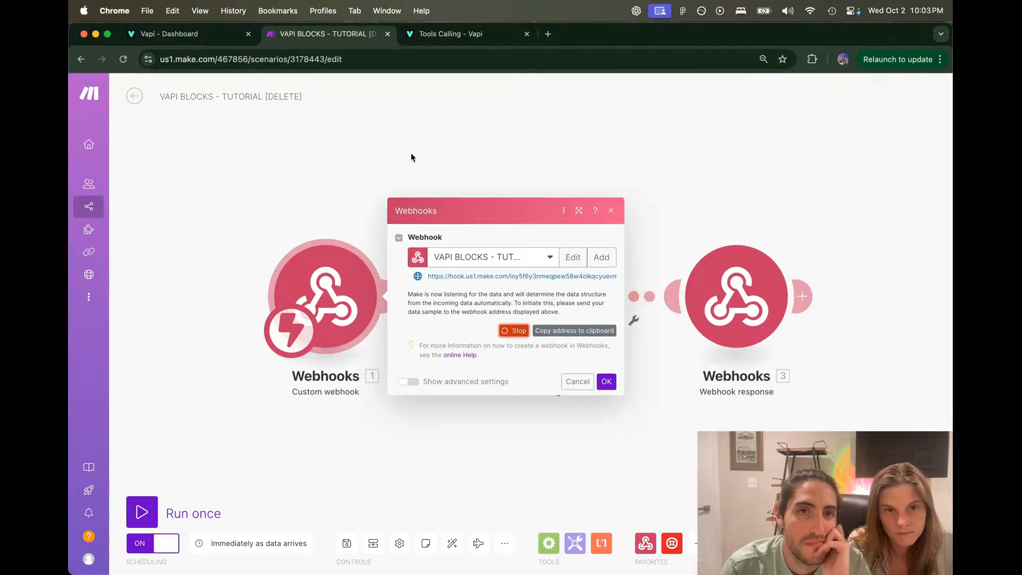
left_click(215, 37)
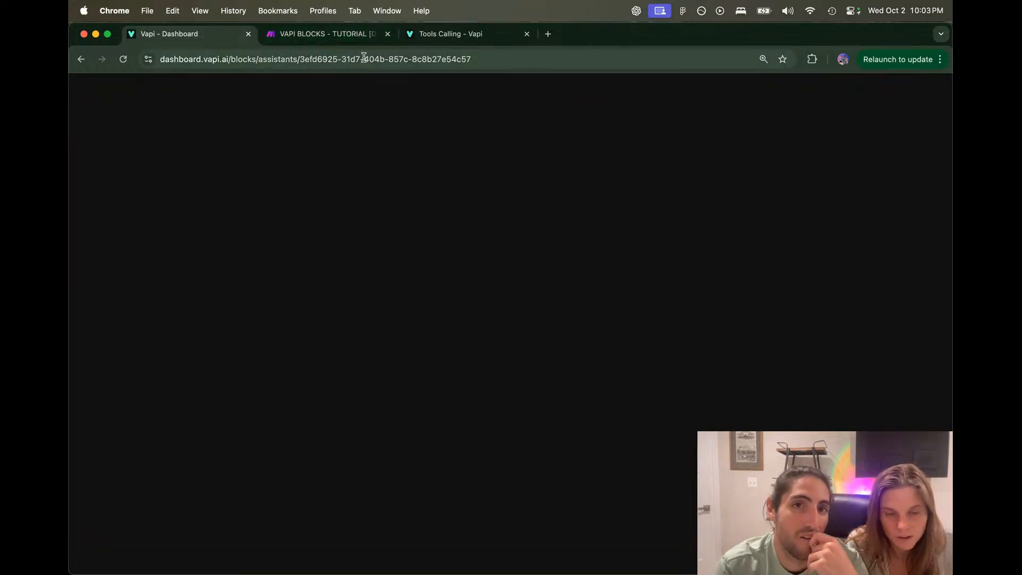
mouse_move(463, 573)
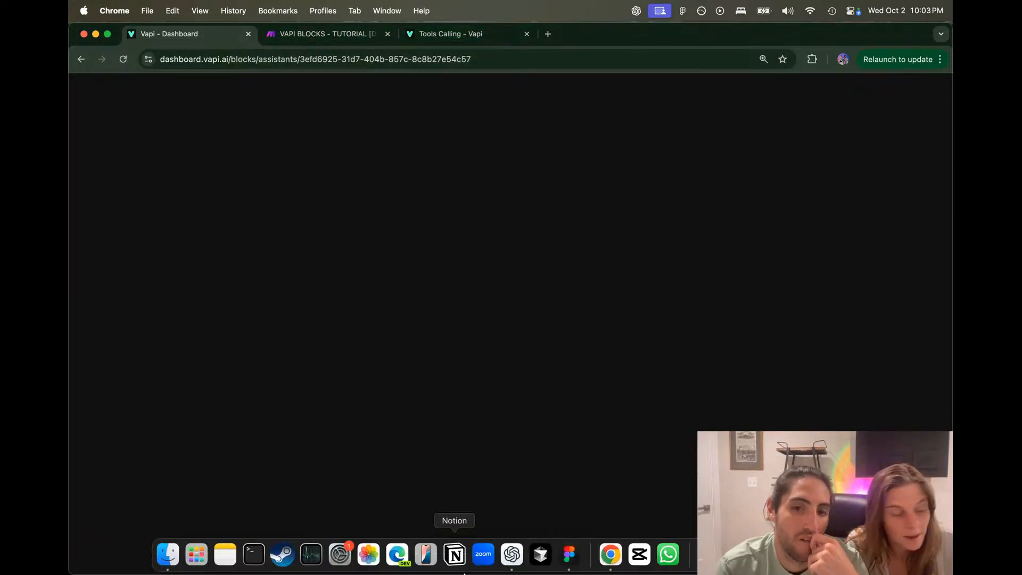
left_click(337, 33)
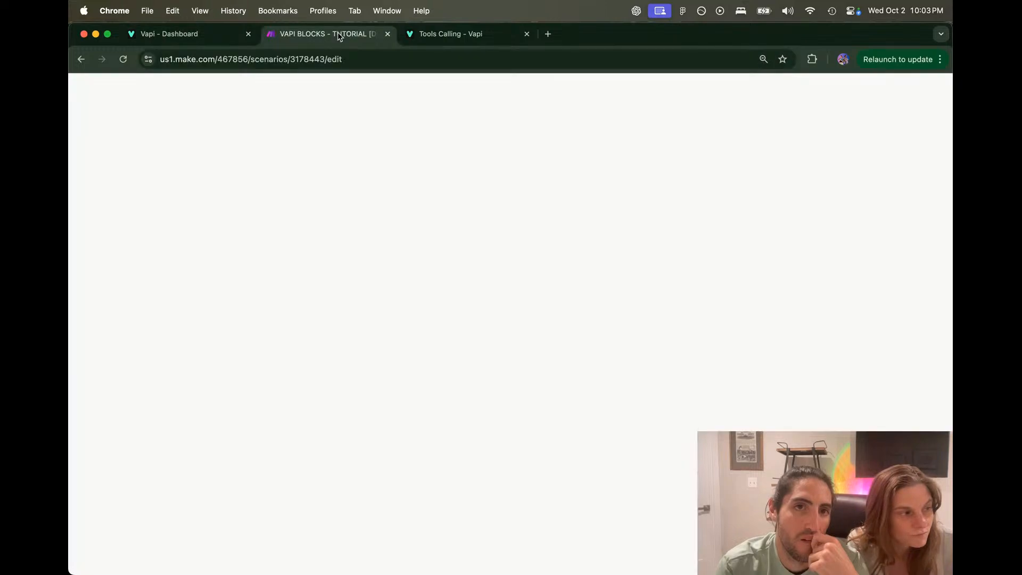
left_click(135, 96)
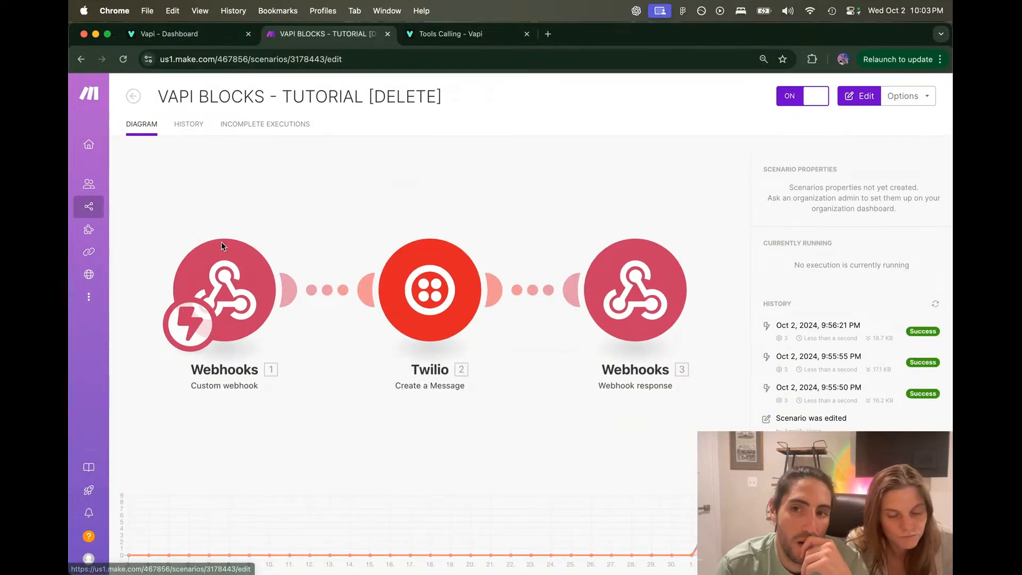
left_click(248, 272)
Step: Review the custom webhook, Twilio message and webhook response module settings
left_click(332, 297)
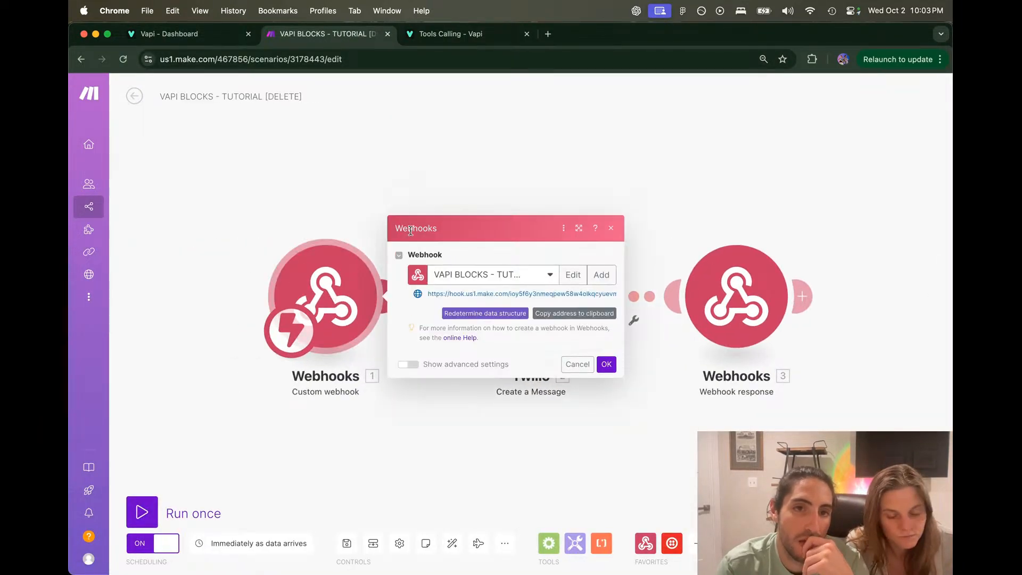
left_click(431, 178)
left_click(551, 280)
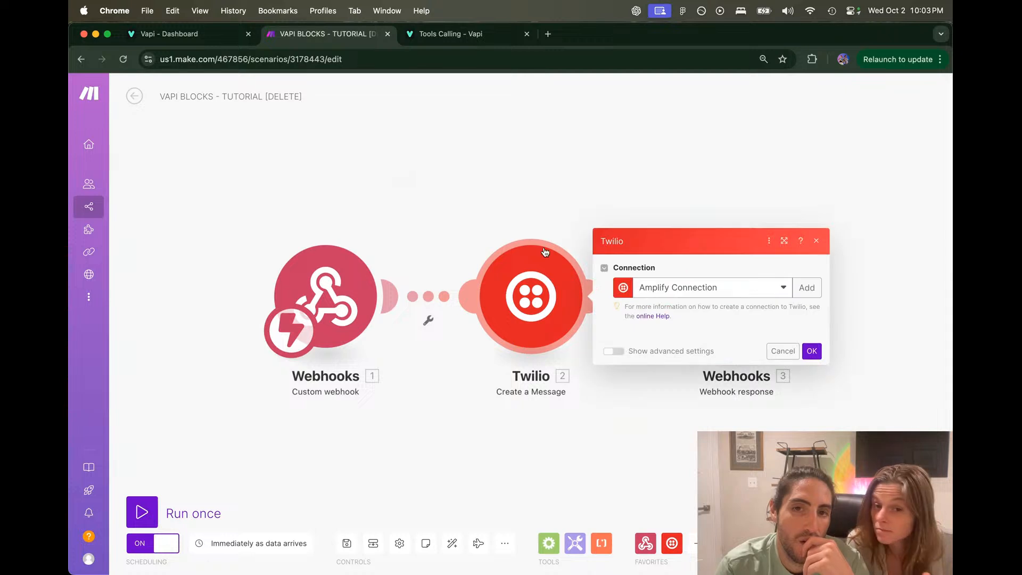
left_click(522, 182)
left_click(729, 298)
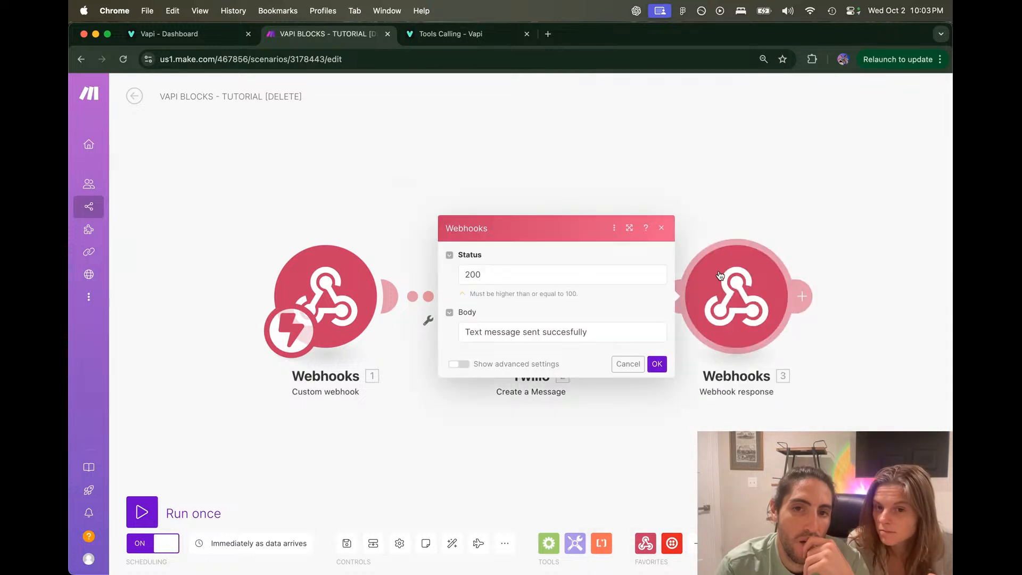
left_click(362, 221)
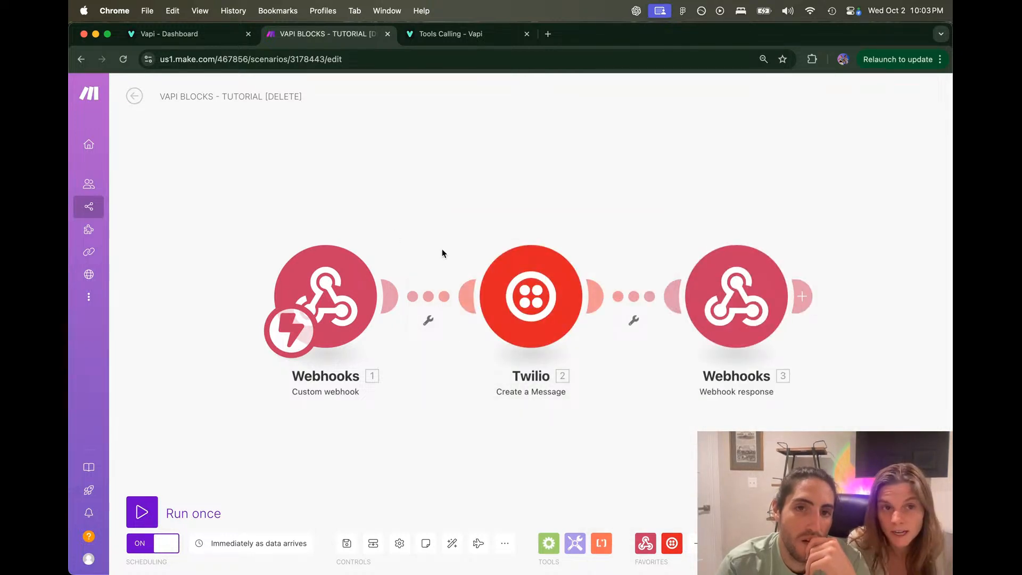
left_click(701, 291)
left_click(603, 337)
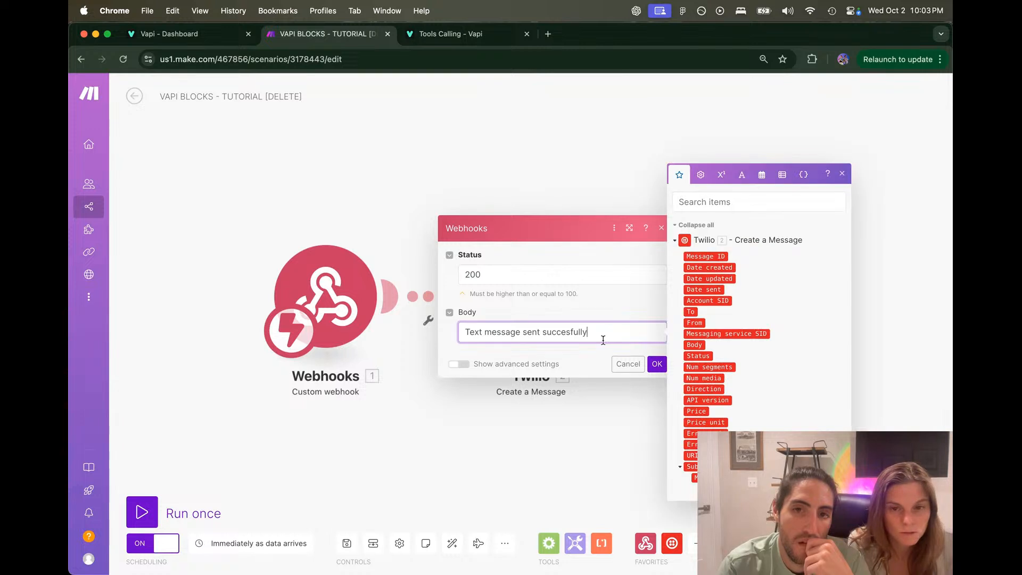
left_click(548, 184)
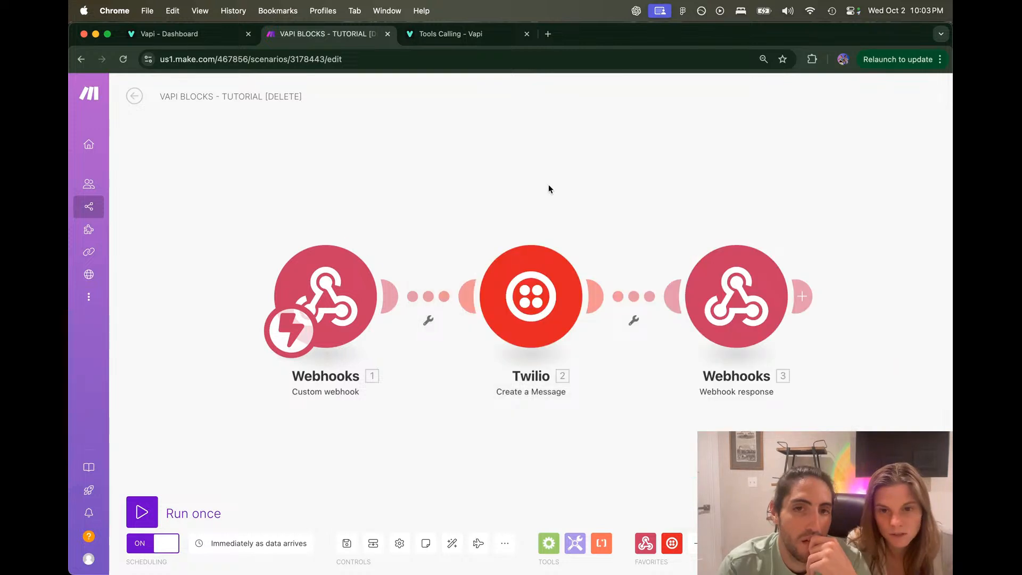
Step: Have the custom webhook redetermine its data structure, confirm, and bring up the status-200 webhook response
left_click(364, 277)
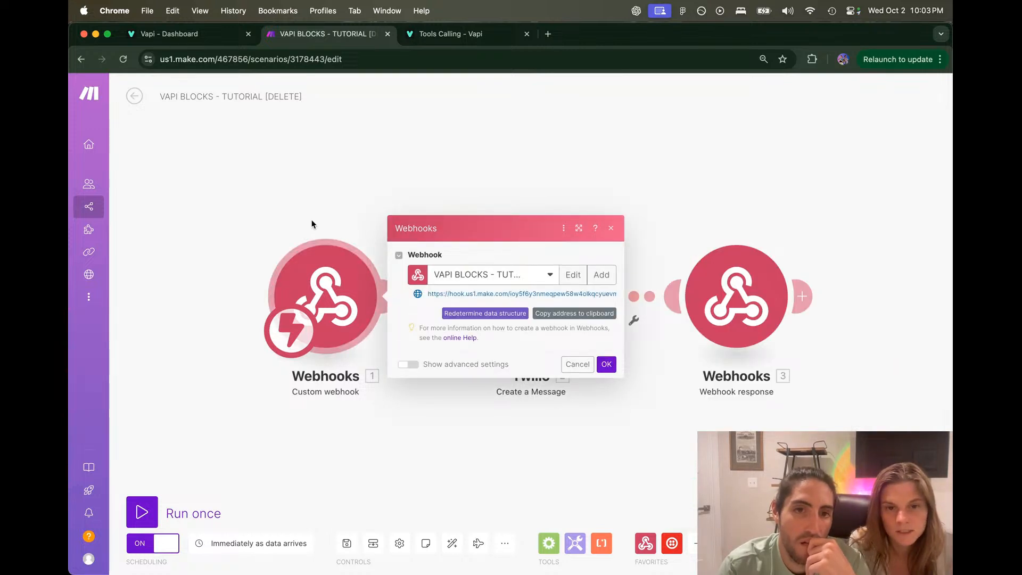
left_click(487, 314)
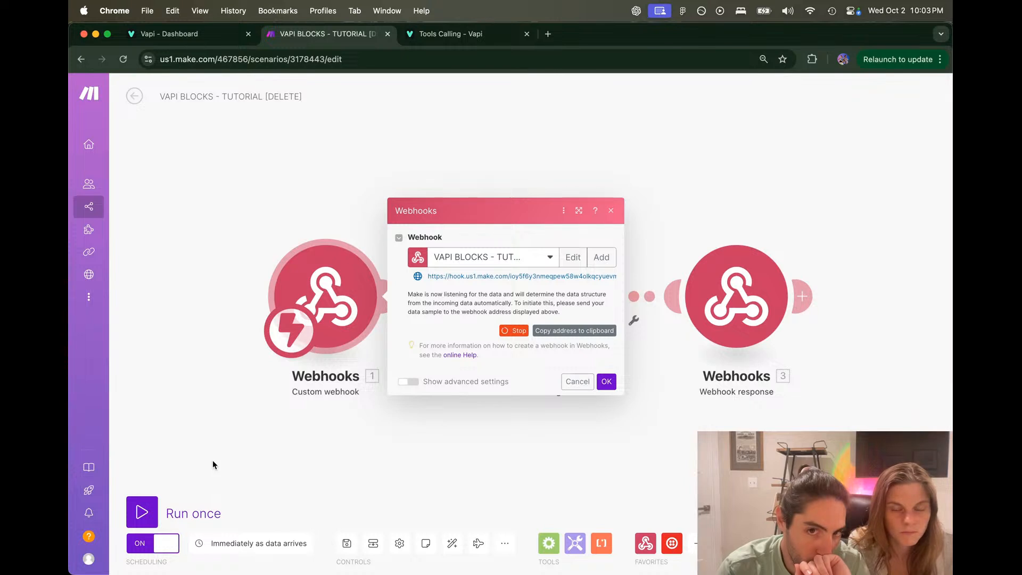
left_click_drag(458, 314, 528, 313)
left_click(528, 313)
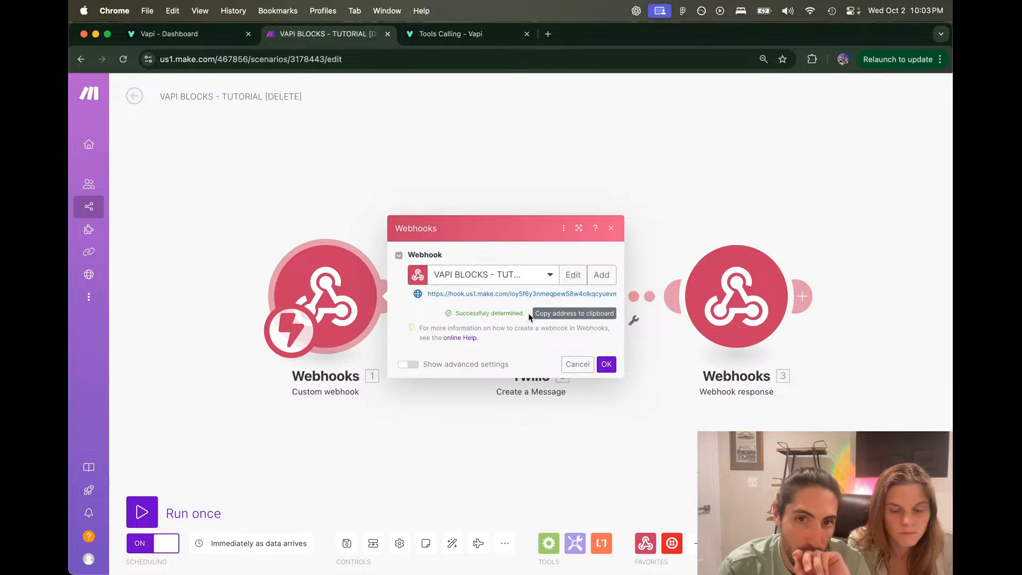
left_click(607, 364)
left_click(736, 298)
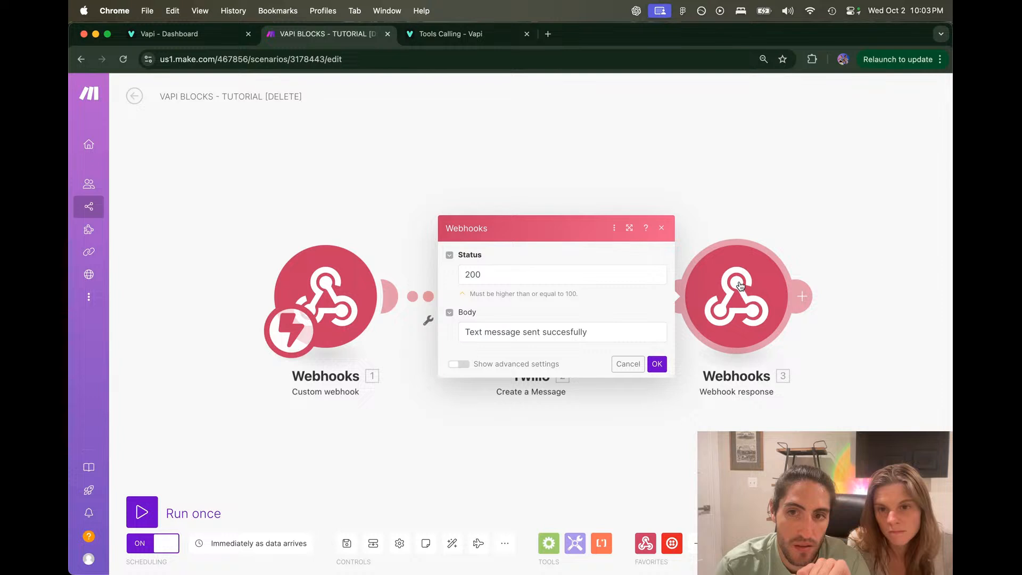
Step: Copy the sample JSON response format from the Vapi tool calling docs
left_click(624, 327)
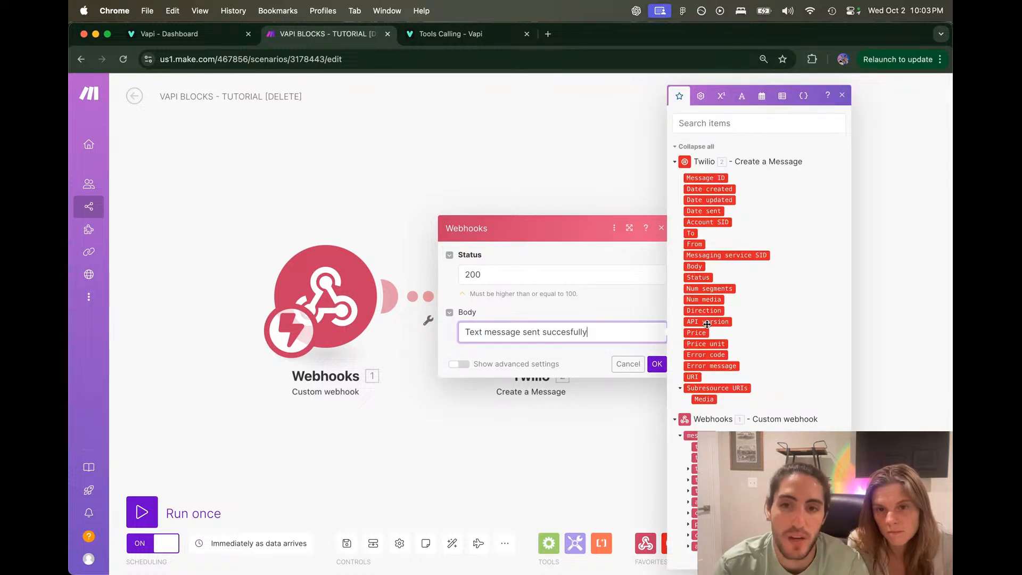
left_click(693, 466)
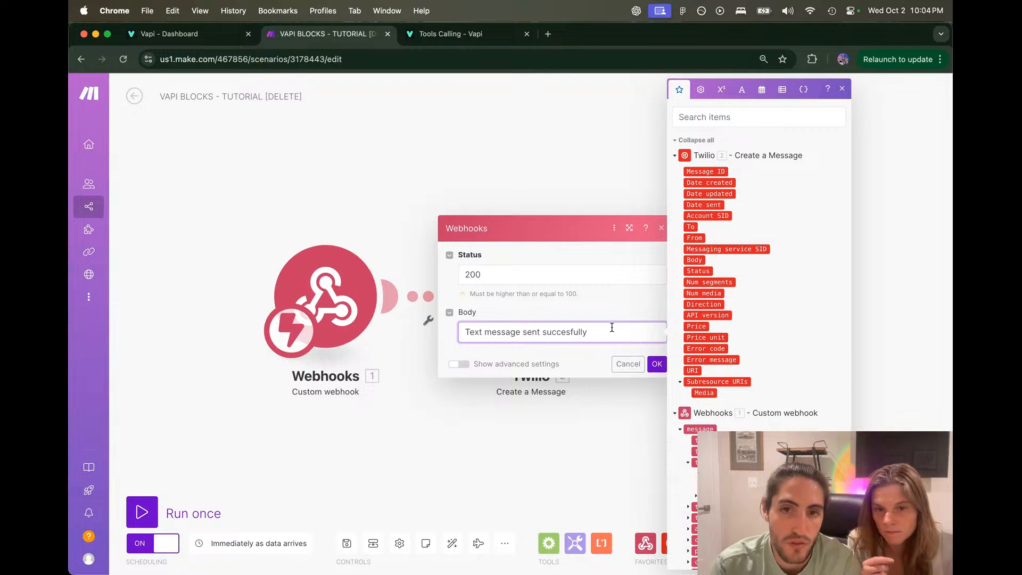
type("Text message sent succesfully")
key("super+z")
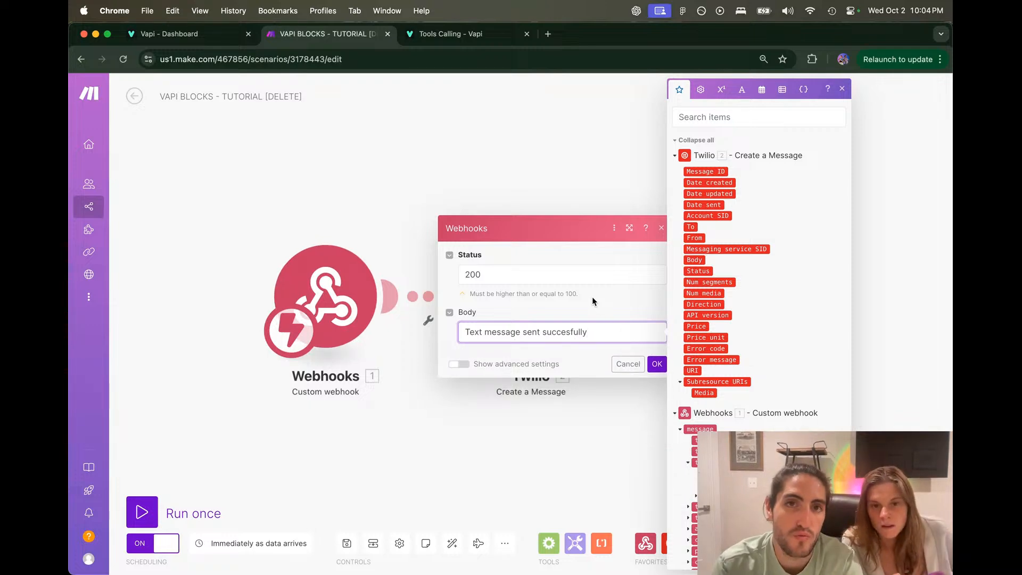
key("ctrl+Tab")
left_click(695, 344)
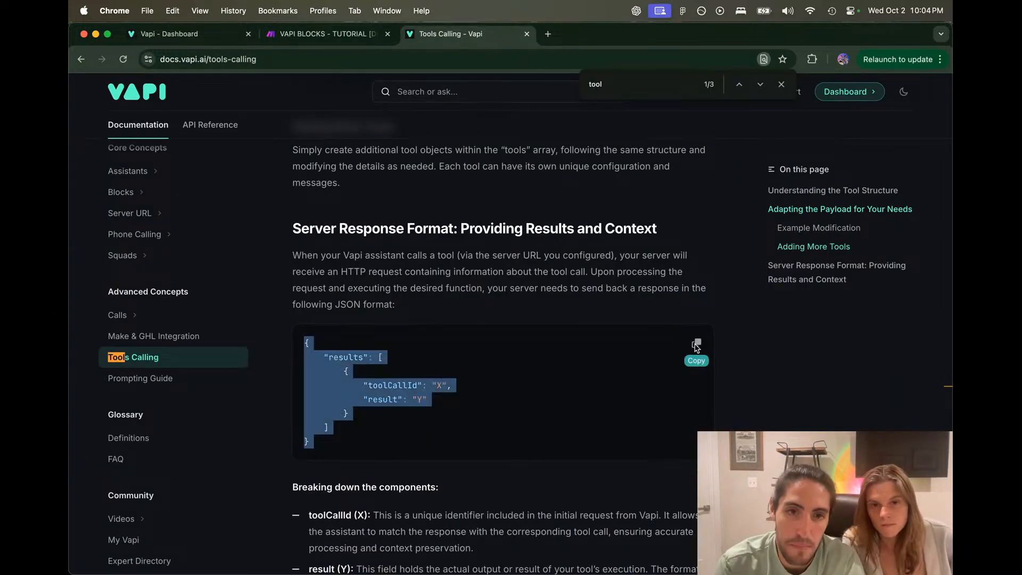
key("ctrl+shift+Tab")
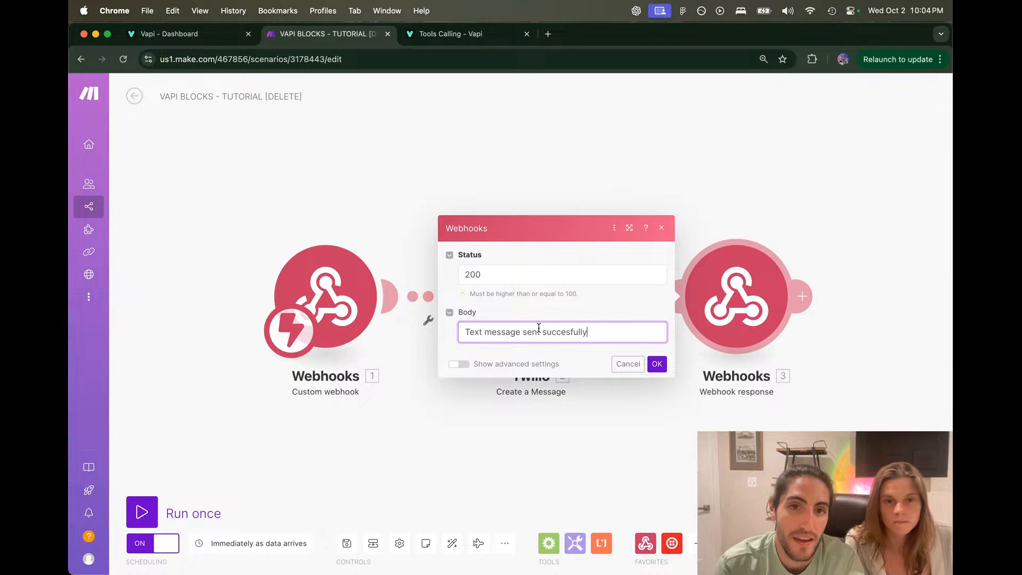
Step: Paste the results template into the body with result 'Text message sent succesfully' and empty toolCallId
left_click(467, 335)
key("super+v")
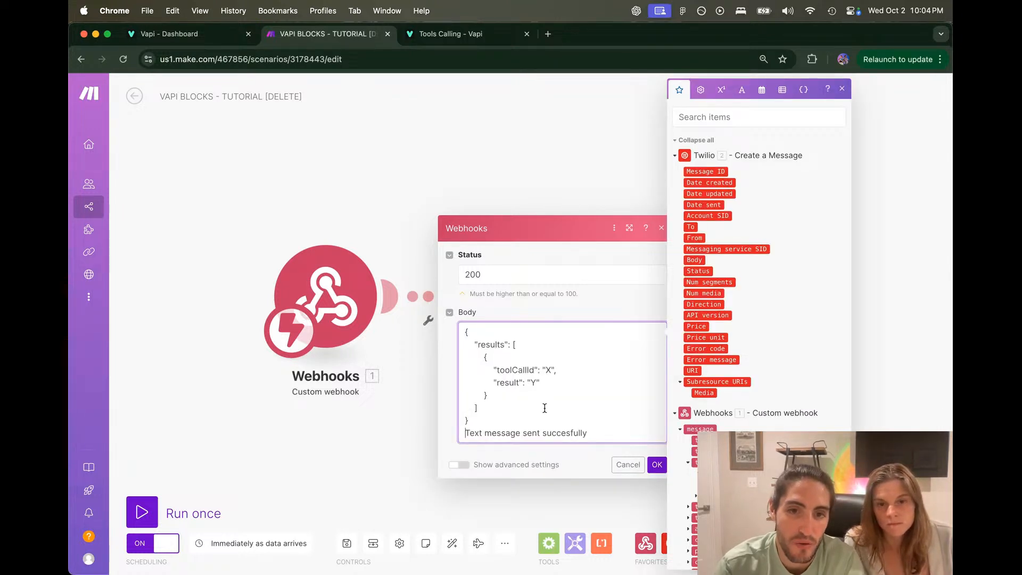
key("shift+super+Right")
key("super+x")
left_click(537, 383)
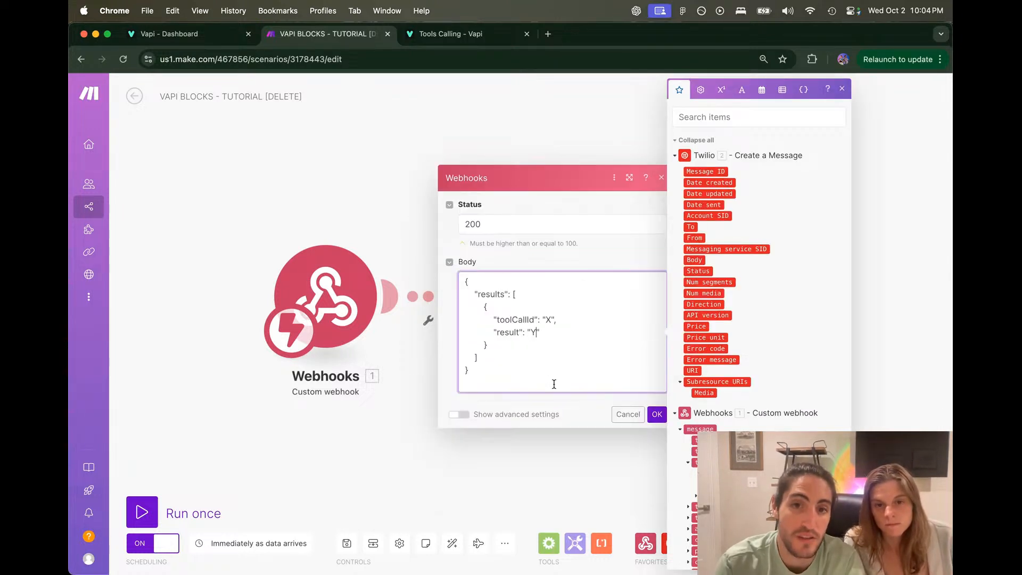
key("BackSpace")
key("super+v")
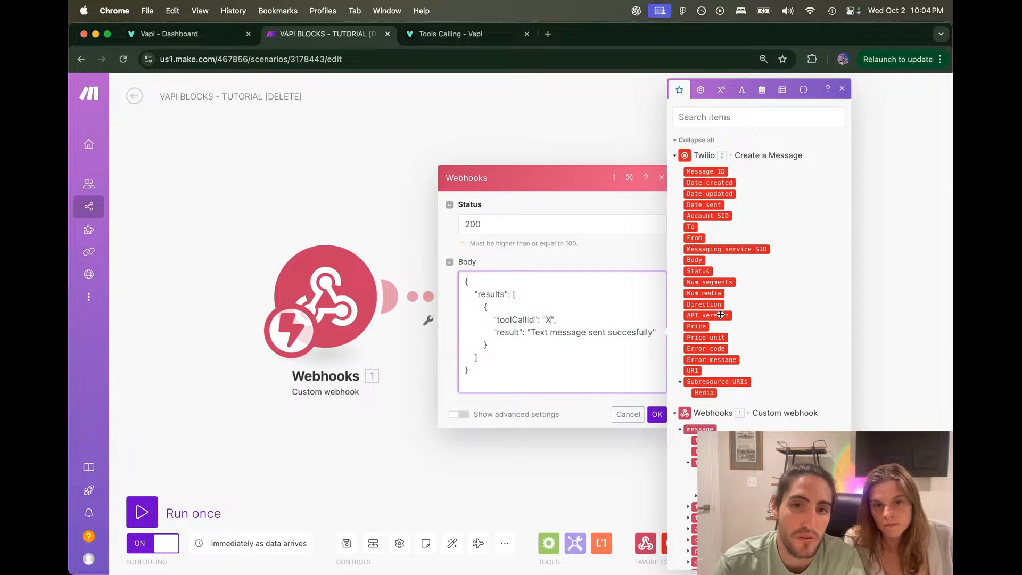
key("BackSpace")
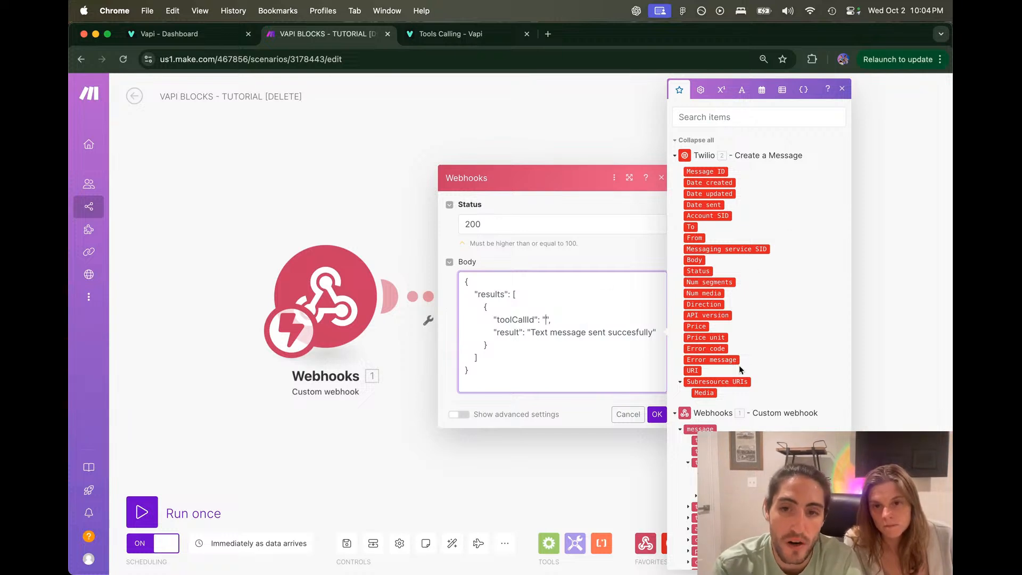
Step: Map toolCallId to the custom webhook's 1. message.toolCalls[]: id, cross-checking the Vapi docs
scroll(739, 369, "down", 1)
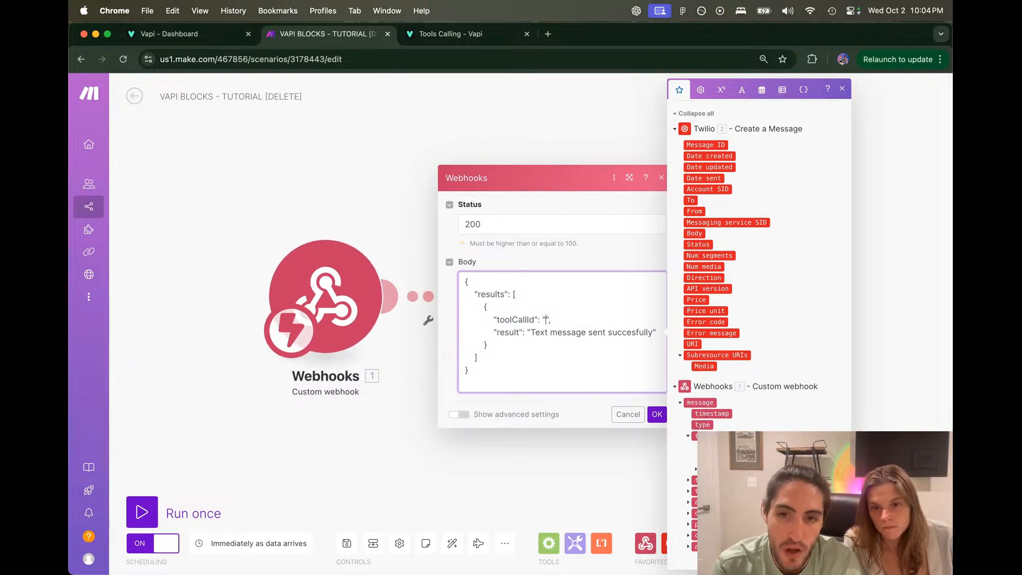
left_click(705, 447)
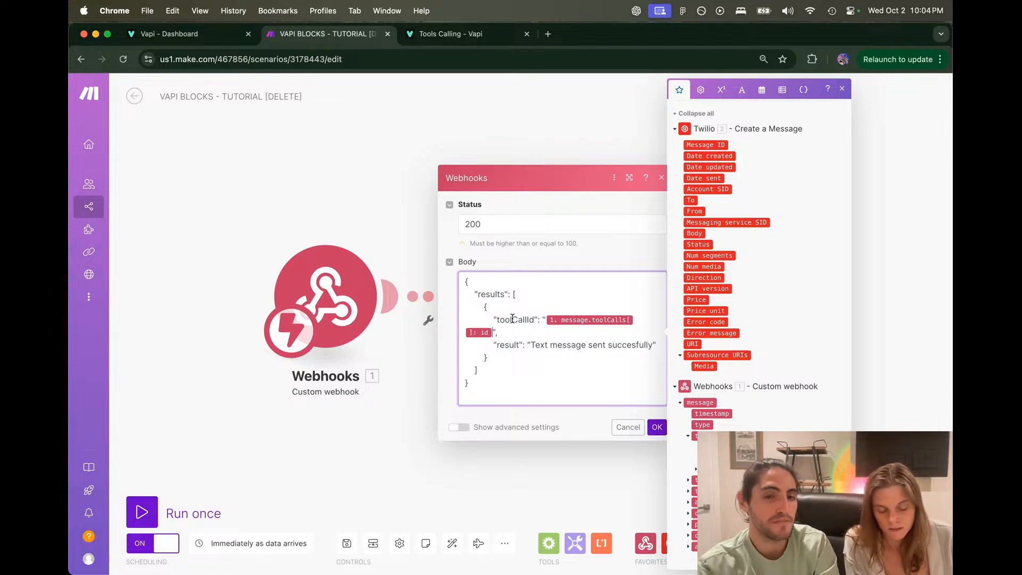
double_click(512, 319)
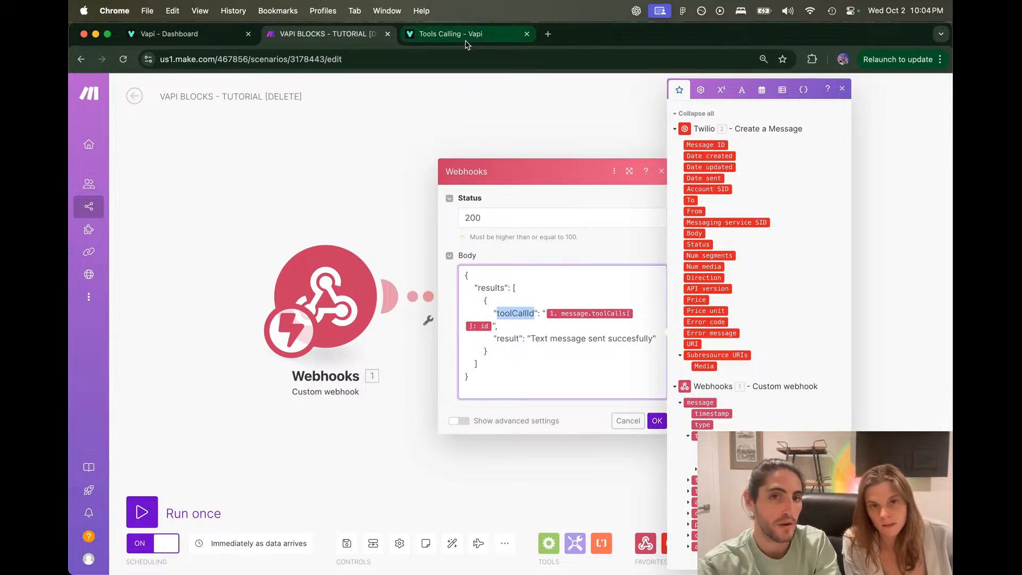
left_click(458, 34)
left_click_drag(307, 341, 407, 449)
left_click(385, 387)
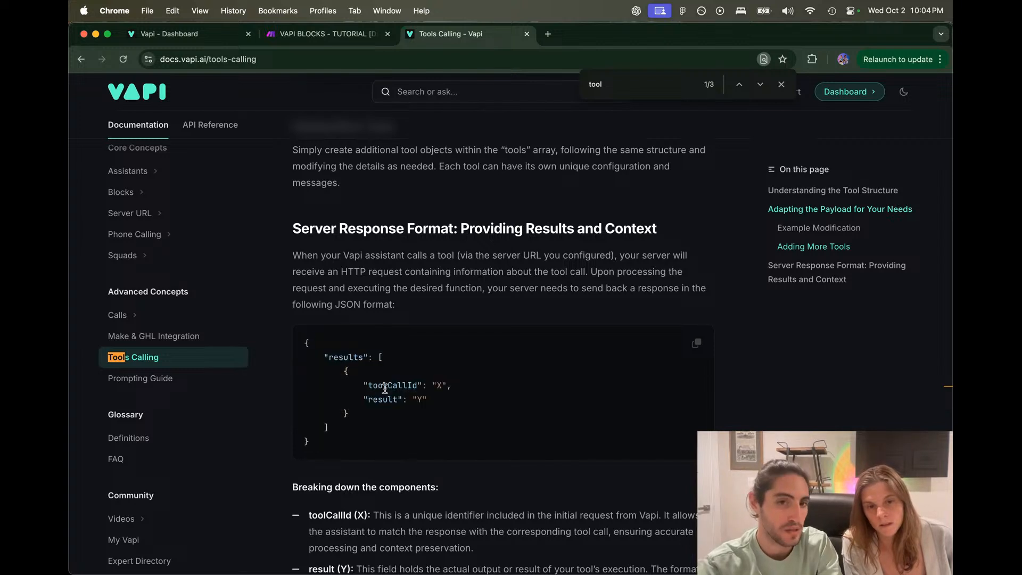
key("Escape")
left_click(336, 35)
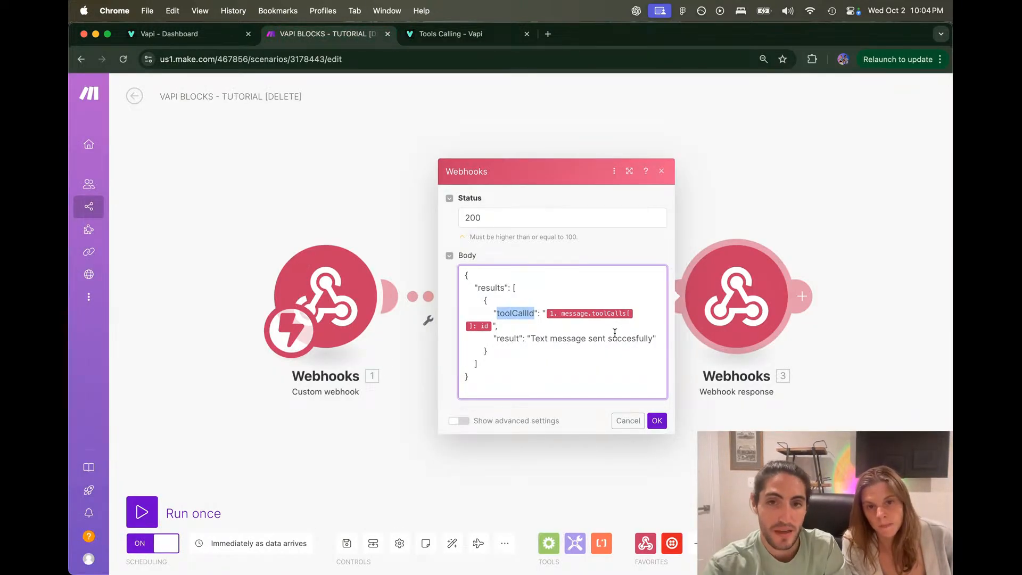
left_click(615, 328)
Step: Save the Make webhook response settings and reload the frozen Vapi dashboard
left_click(657, 420)
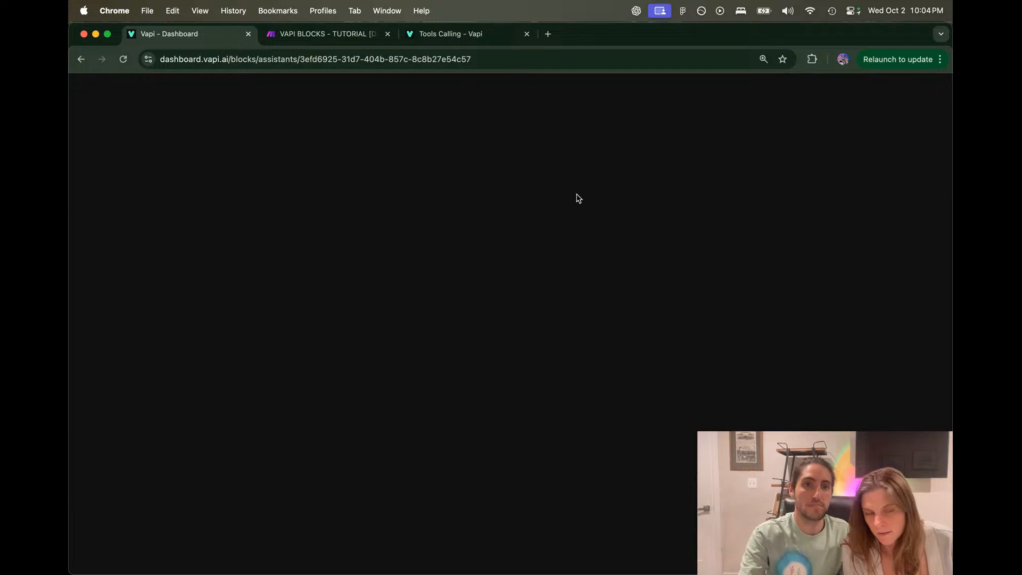
left_click(123, 59)
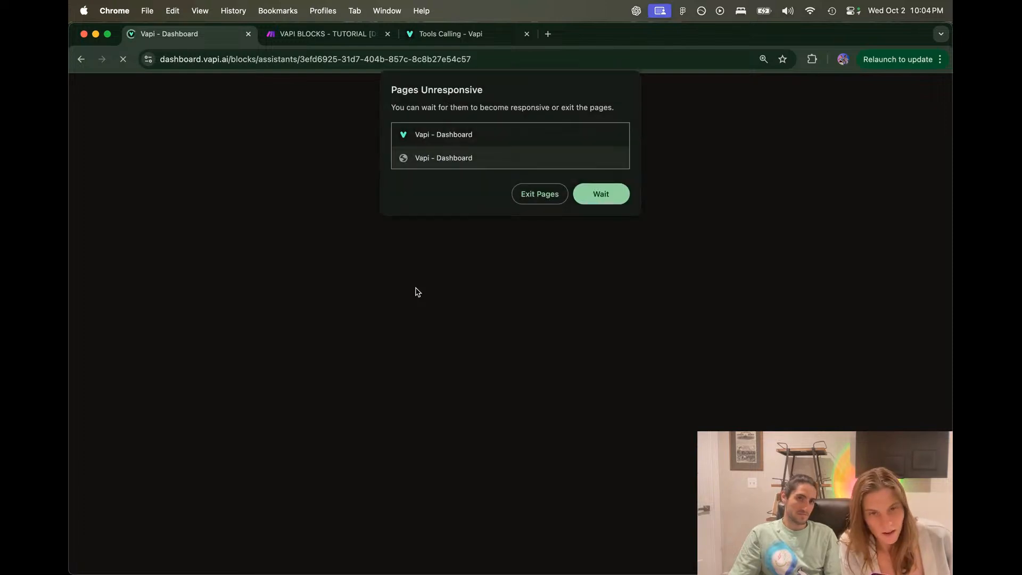
left_click(606, 200)
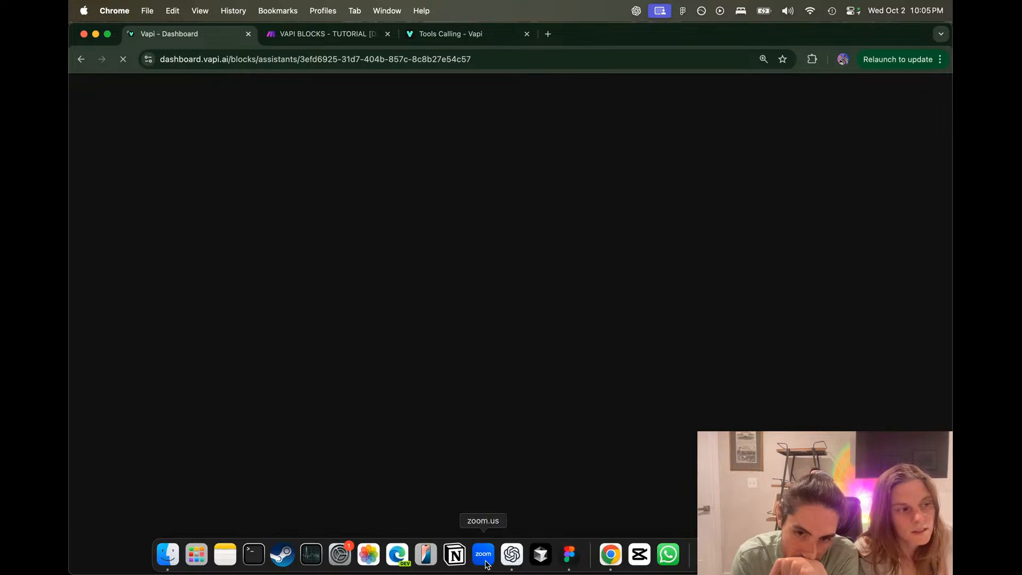
Step: Quit ChatGPT and Figma from the Dock to free up resources
right_click(509, 558)
left_click(559, 514)
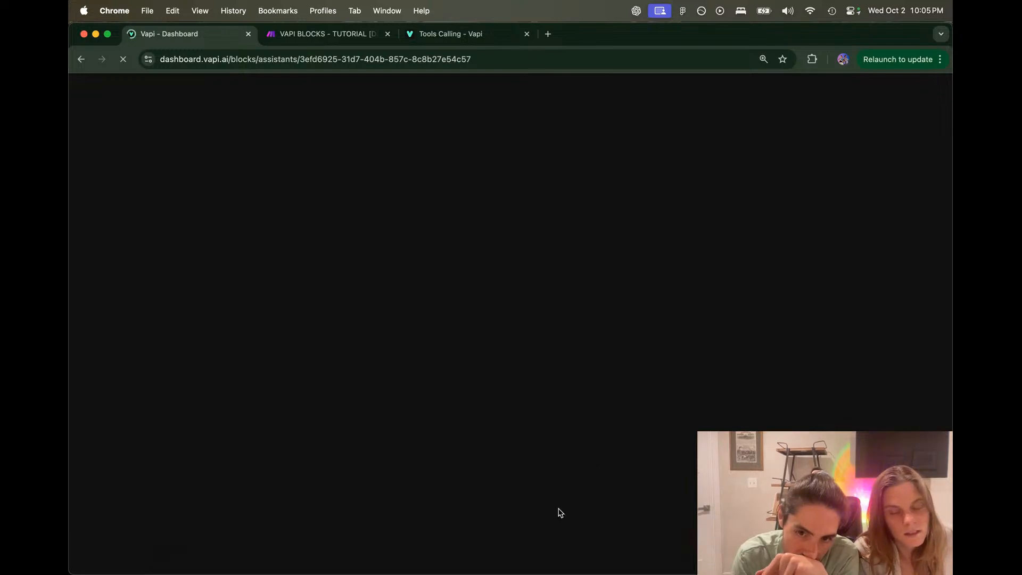
mouse_move(555, 574)
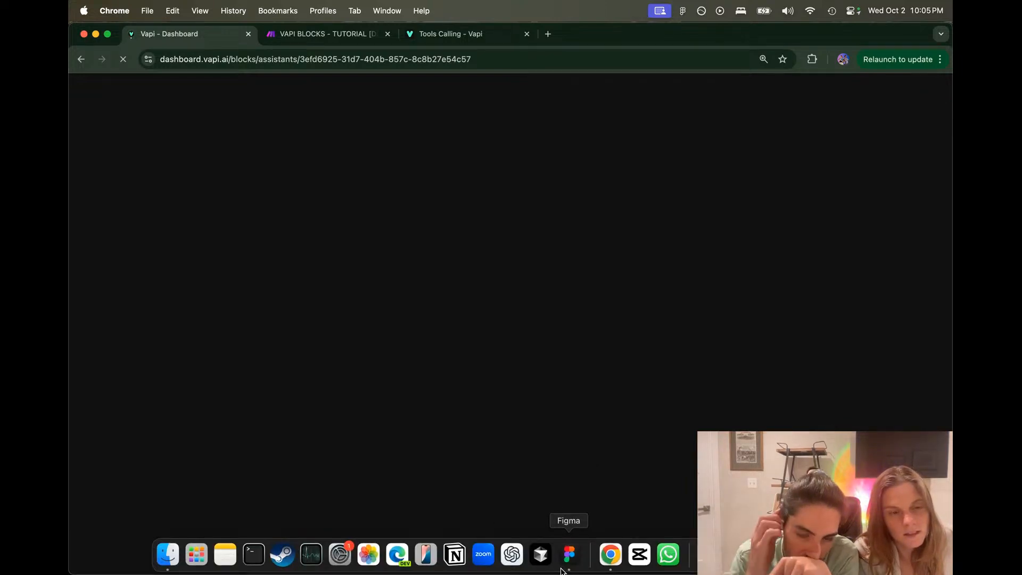
right_click(567, 556)
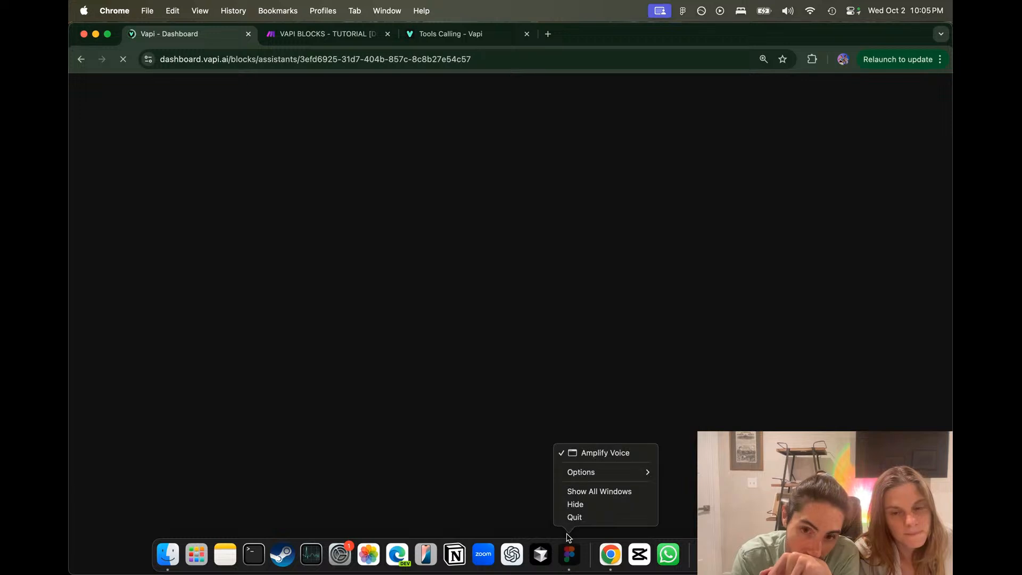
left_click(574, 517)
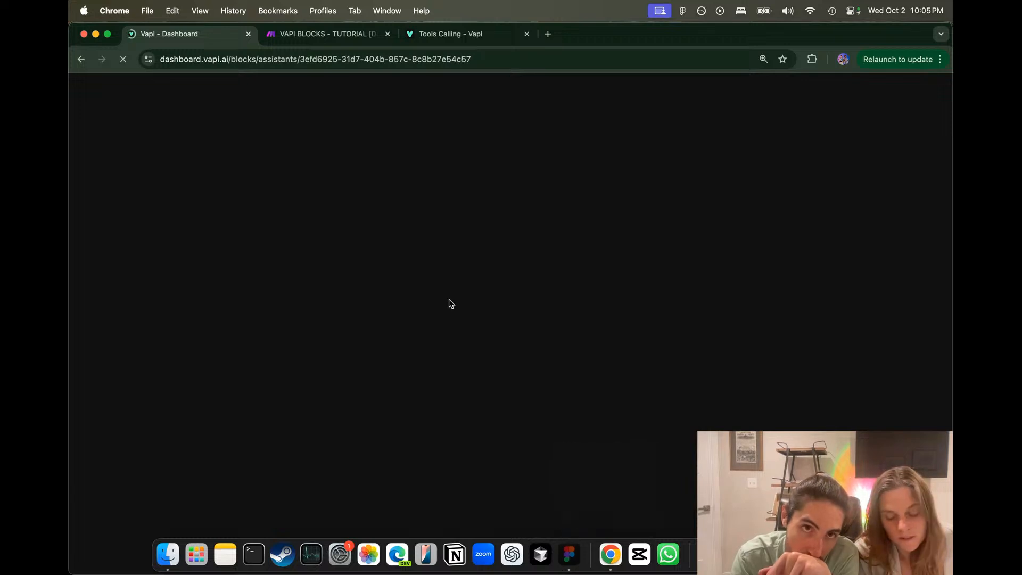
Step: Load the Vapi dashboard address in a fresh tab and close the frozen one
left_click(421, 52)
left_click(600, 193)
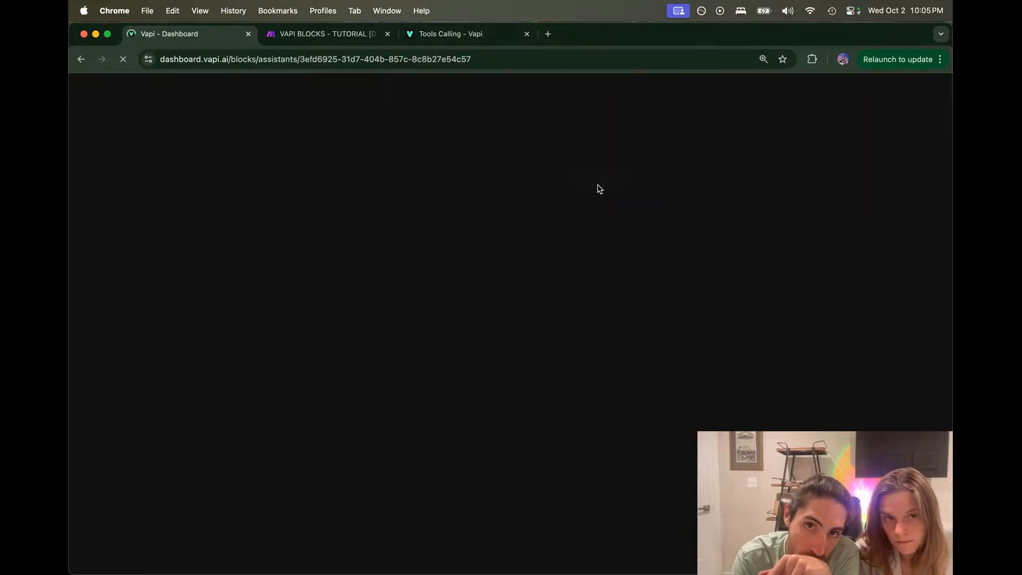
left_click(548, 33)
key("super+v")
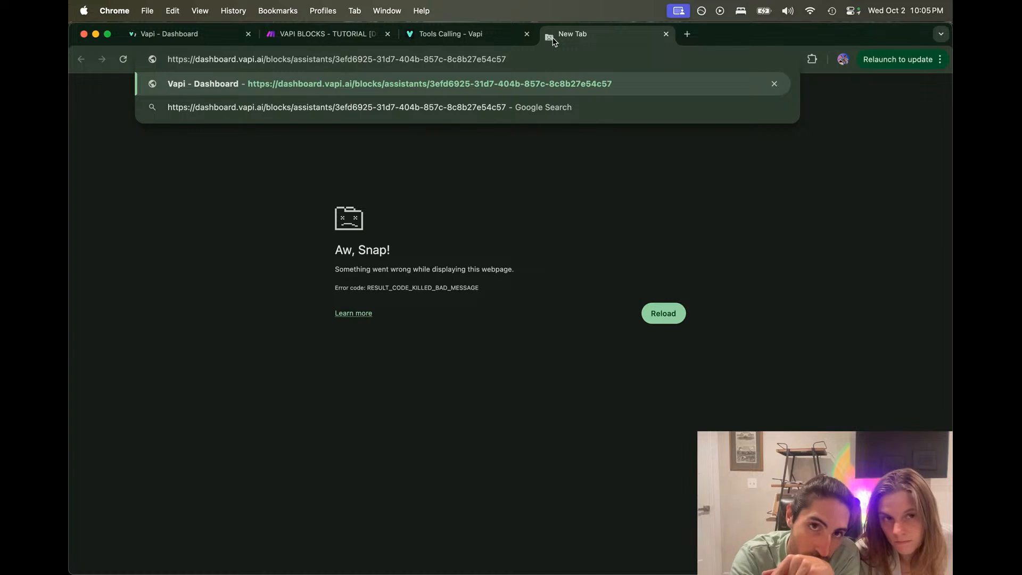
key("Return")
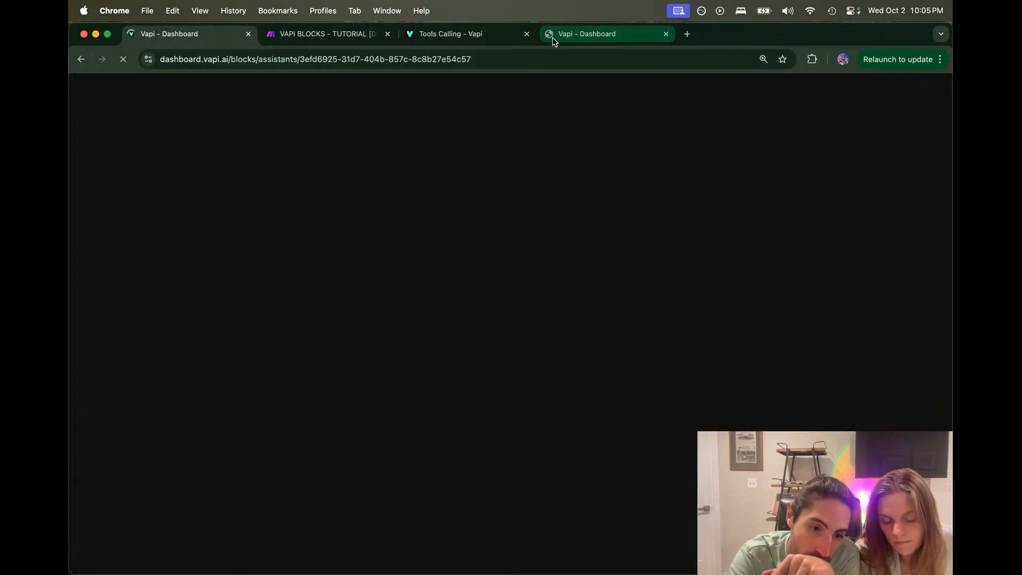
key("super+w")
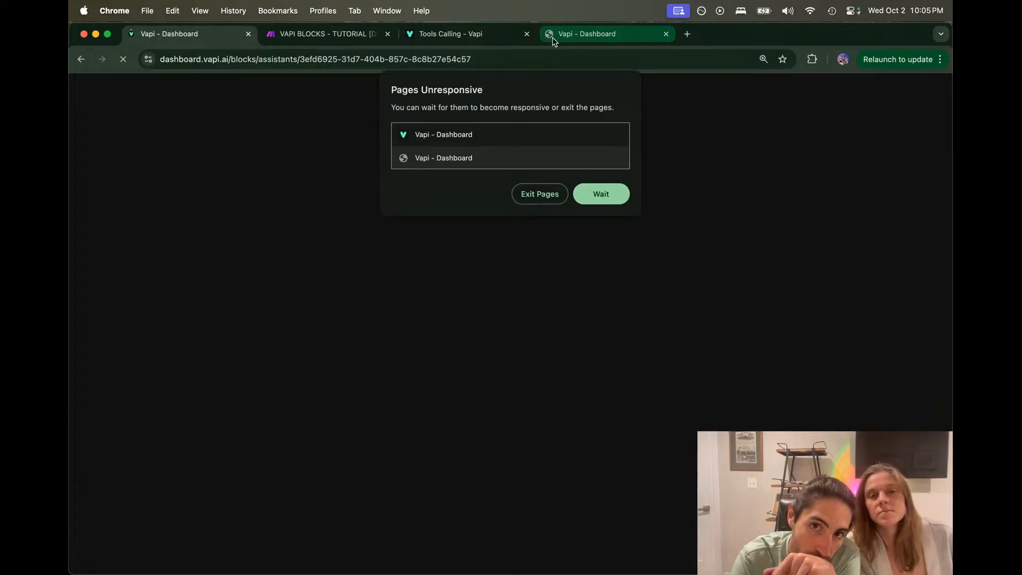
left_click(599, 199)
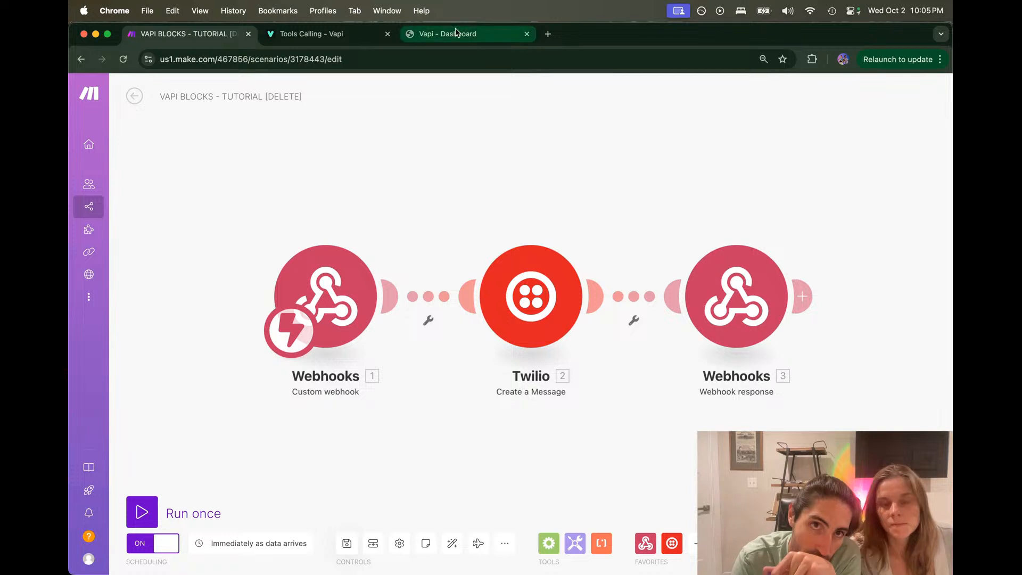
left_click(490, 36)
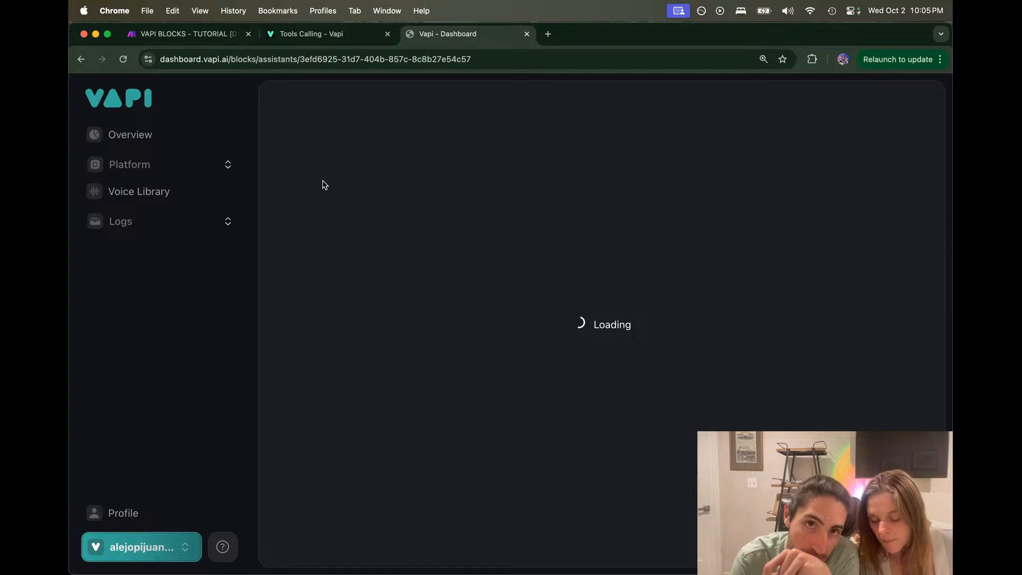
Step: Go to the dashboard's Platform > Tools page, which lists no tools
left_click(206, 166)
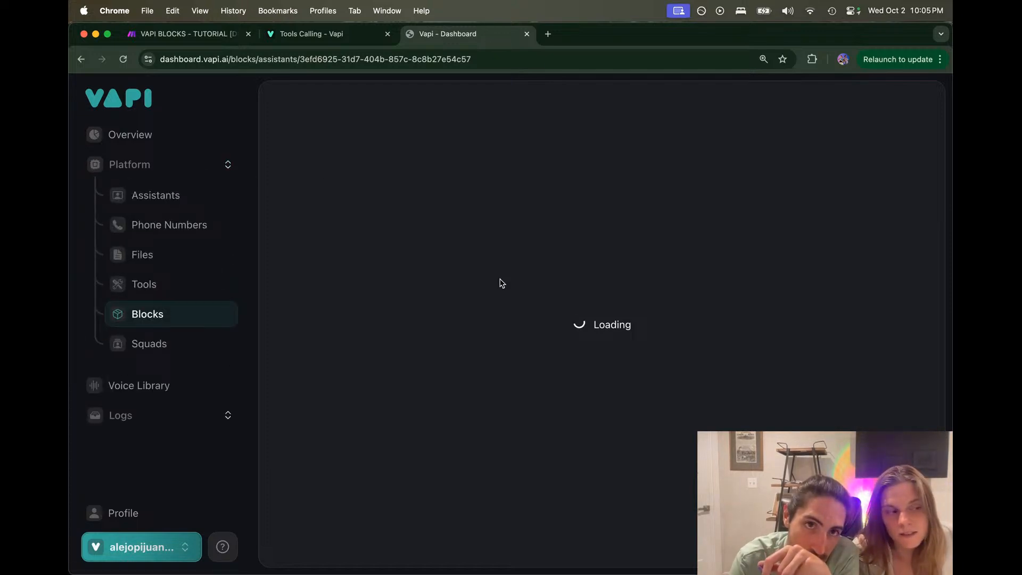
left_click(212, 34)
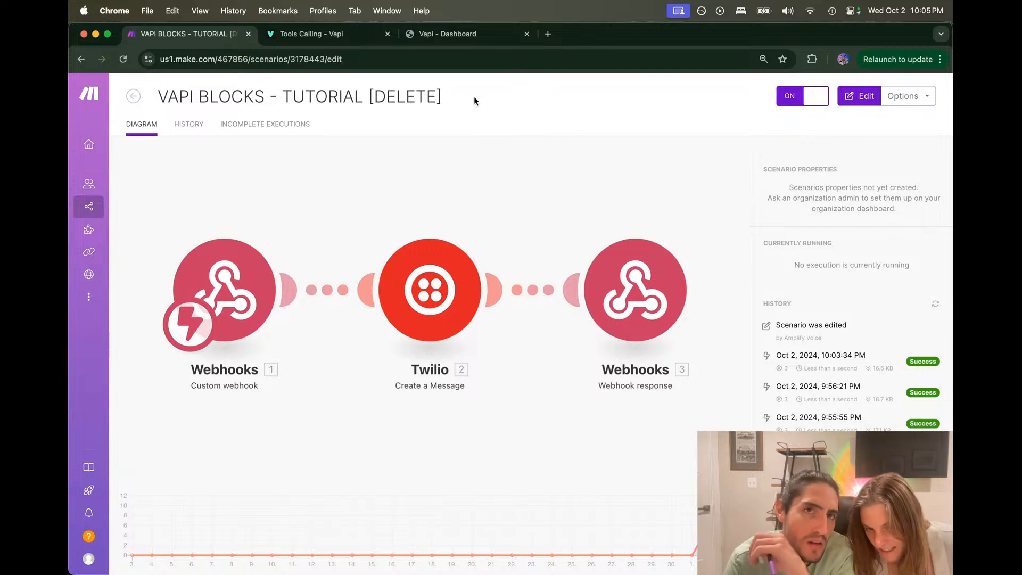
left_click(340, 33)
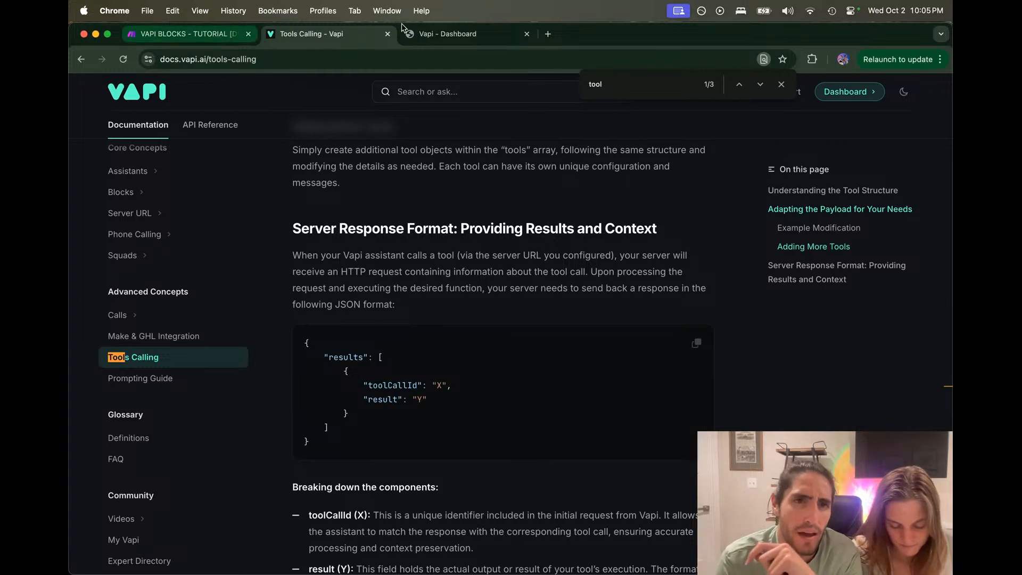
left_click(426, 34)
left_click(174, 284)
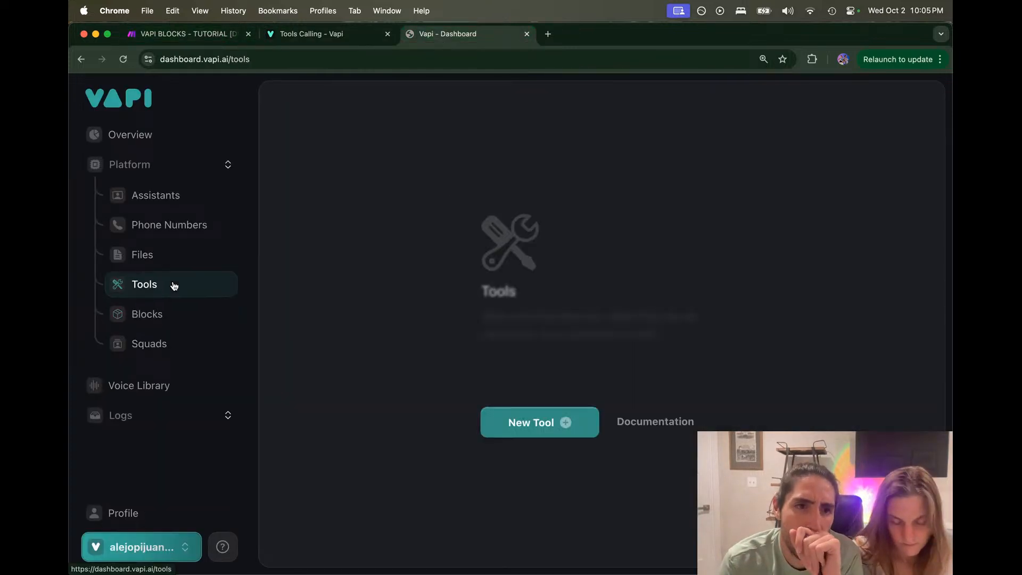
Step: Switch to the Tutorials organization, open blocks_obfr, and select the this_is_the_owner step
left_click(178, 315)
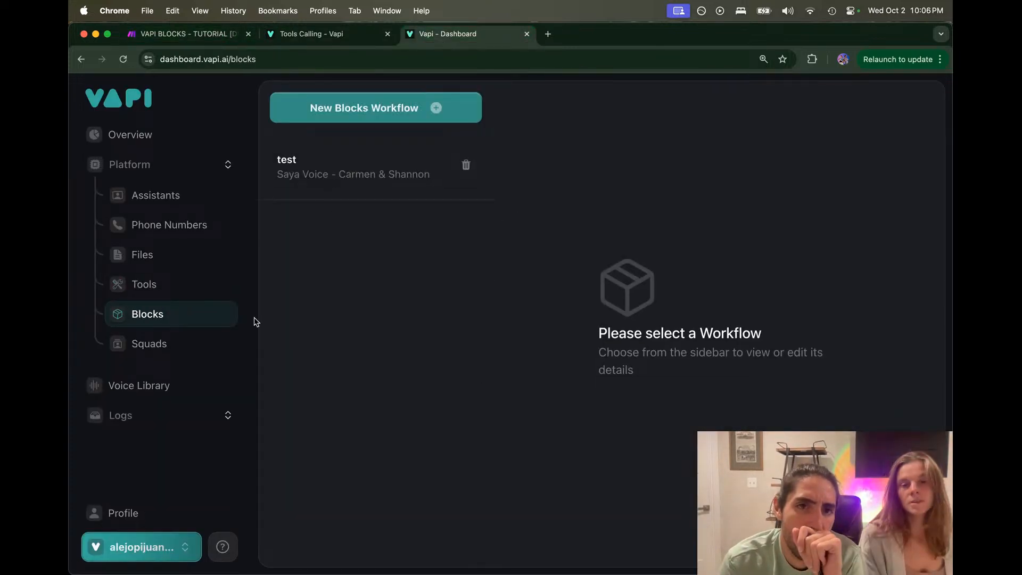
left_click(160, 547)
mouse_move(205, 277)
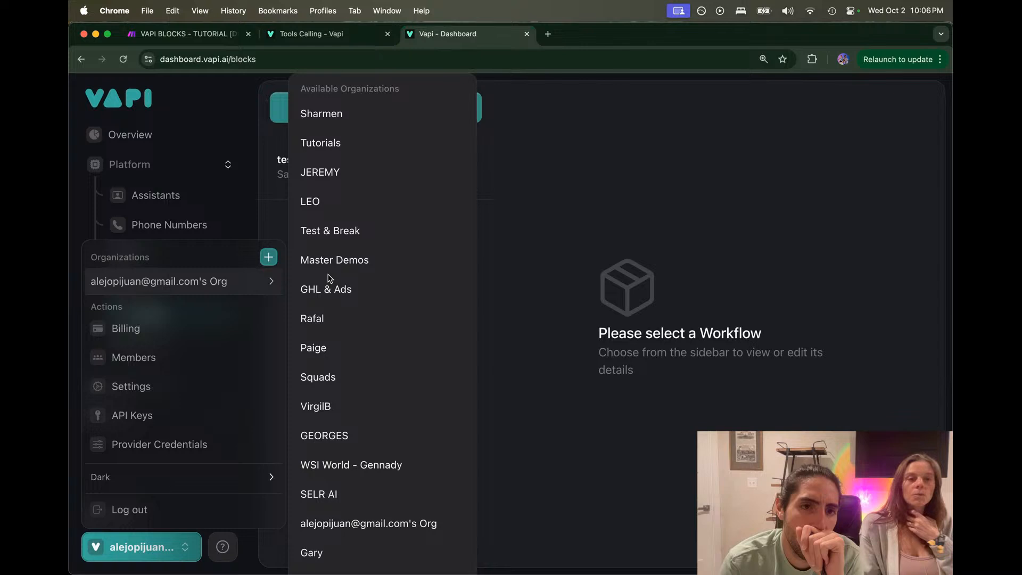
left_click(367, 145)
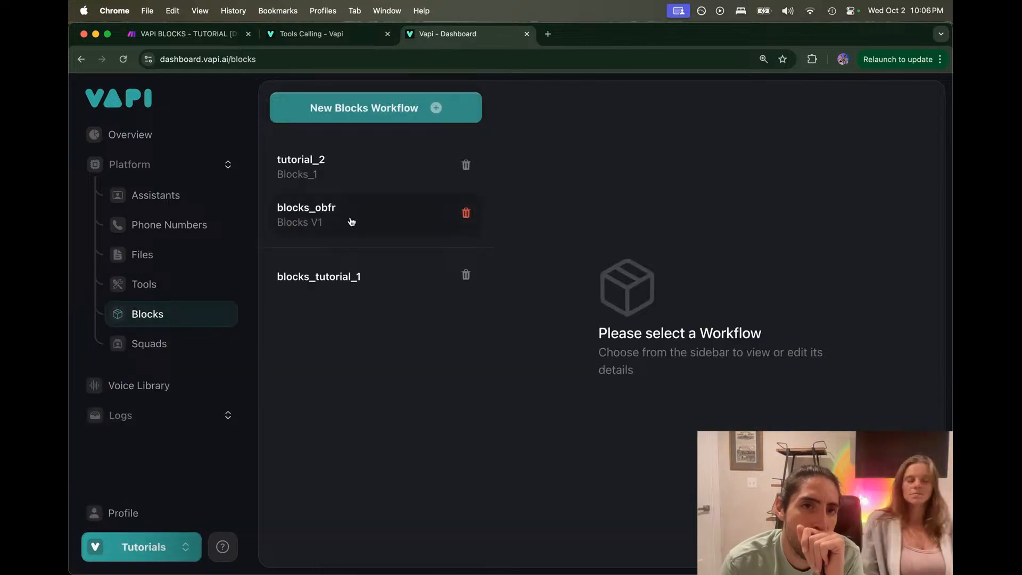
left_click(351, 222)
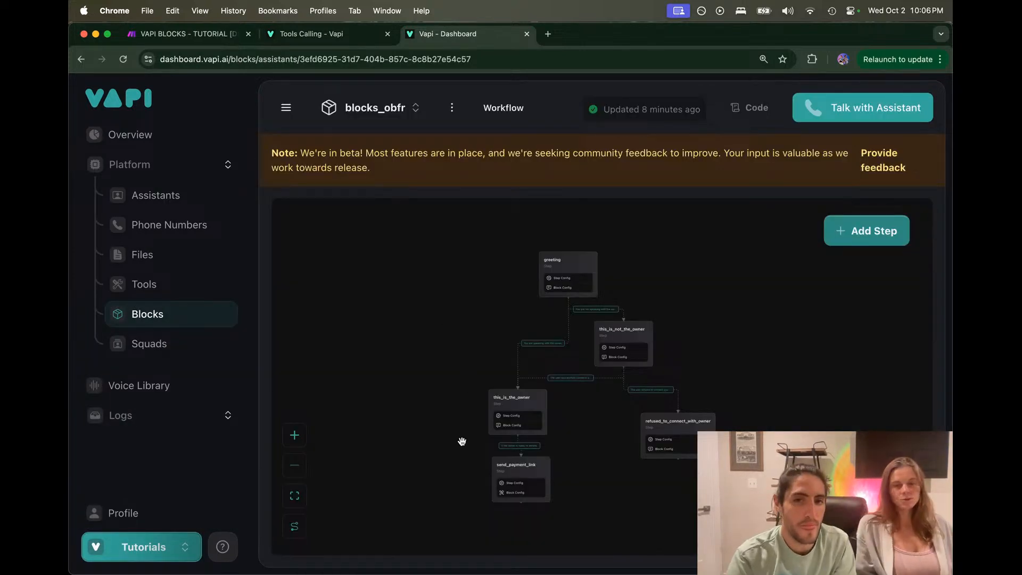
scroll(462, 441, "up", 5)
scroll(484, 343, "down", 3)
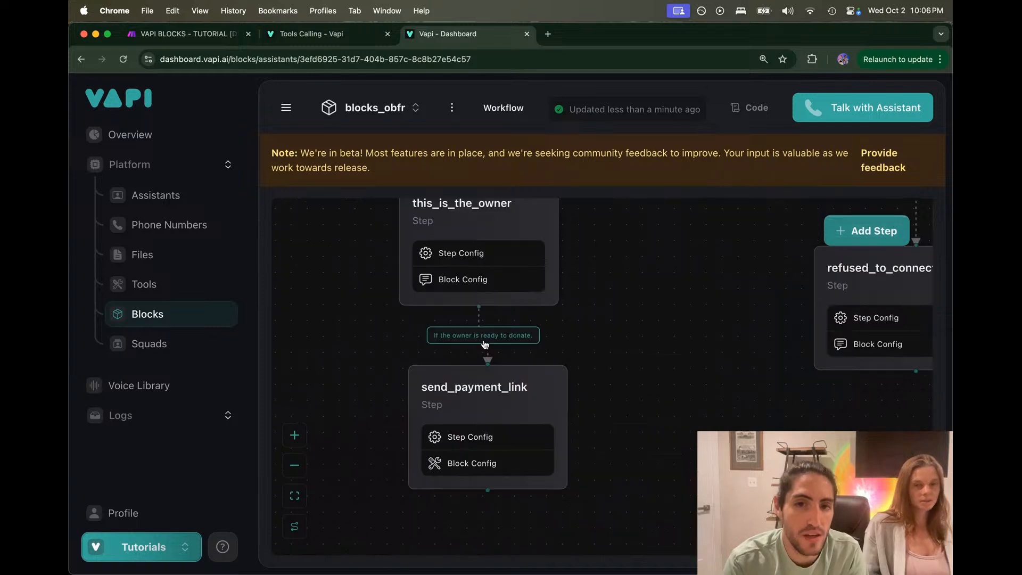
left_click_drag(589, 281, 575, 302)
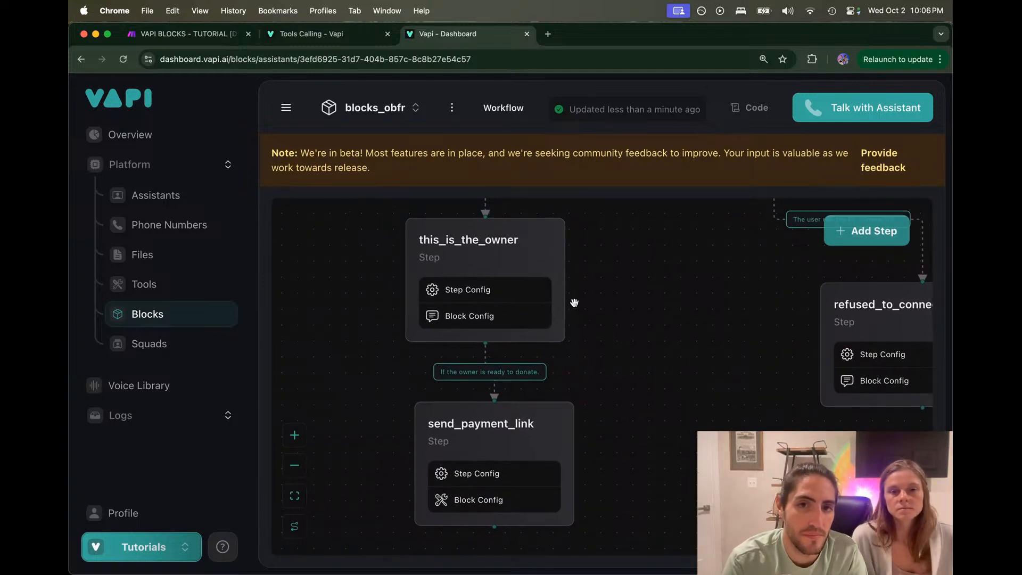
left_click(556, 301)
Step: Check the this_is_the_owner step's instruction text on the Block tab
left_click(648, 266)
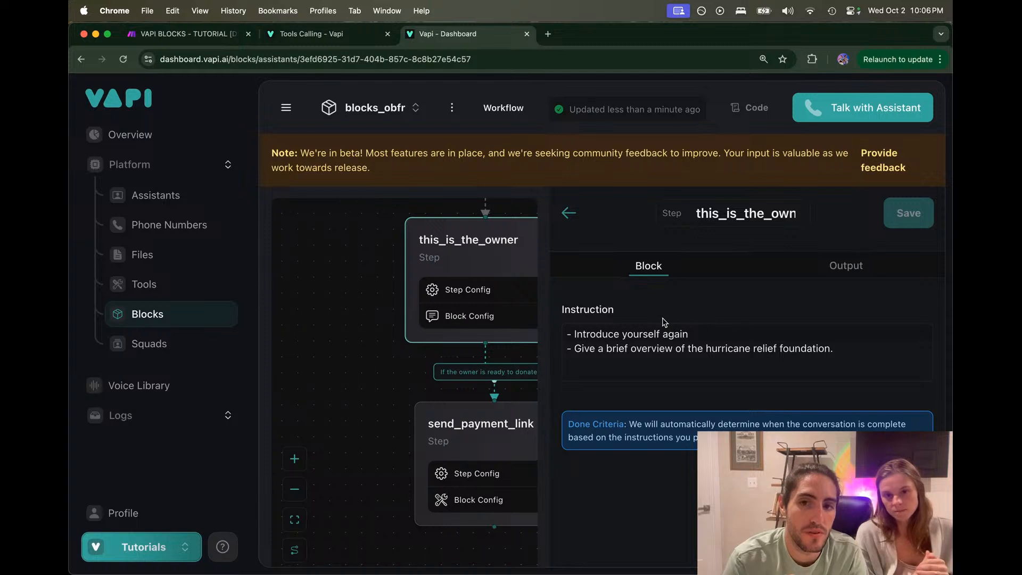
left_click(681, 328)
left_click(814, 282)
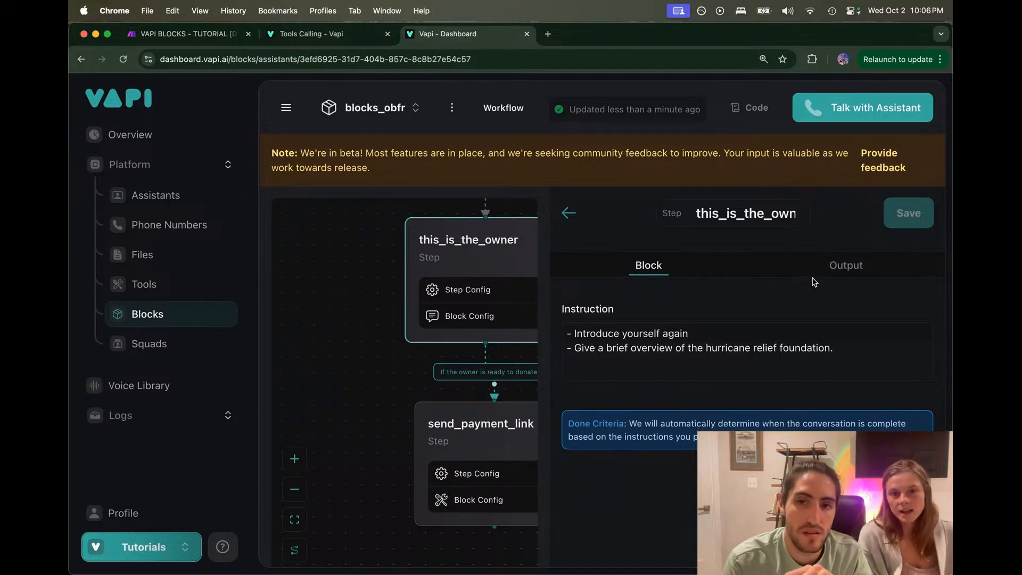
Step: Add a String output field named 'Donation amount' to the step
left_click(808, 263)
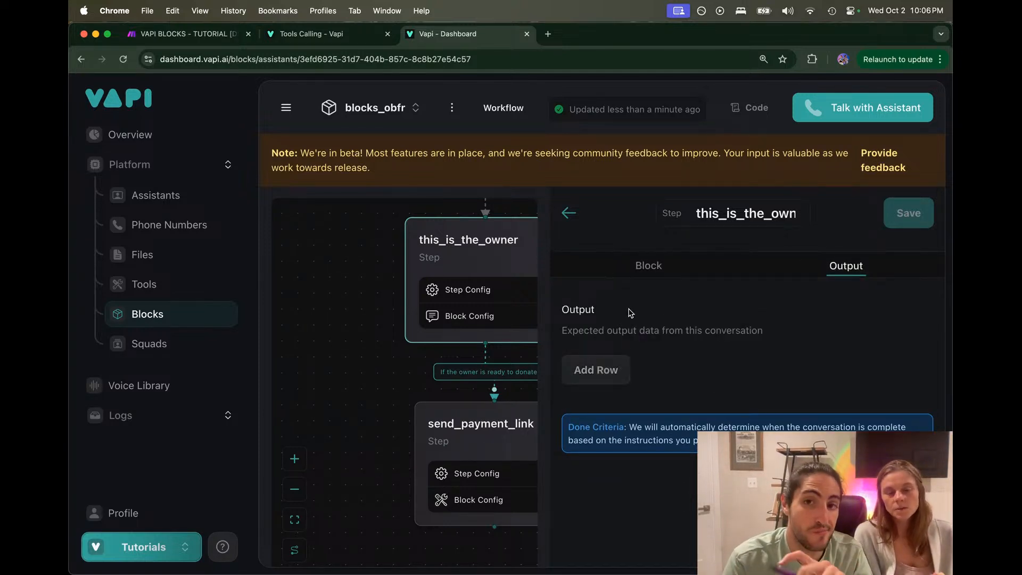
left_click(607, 369)
left_click(615, 390)
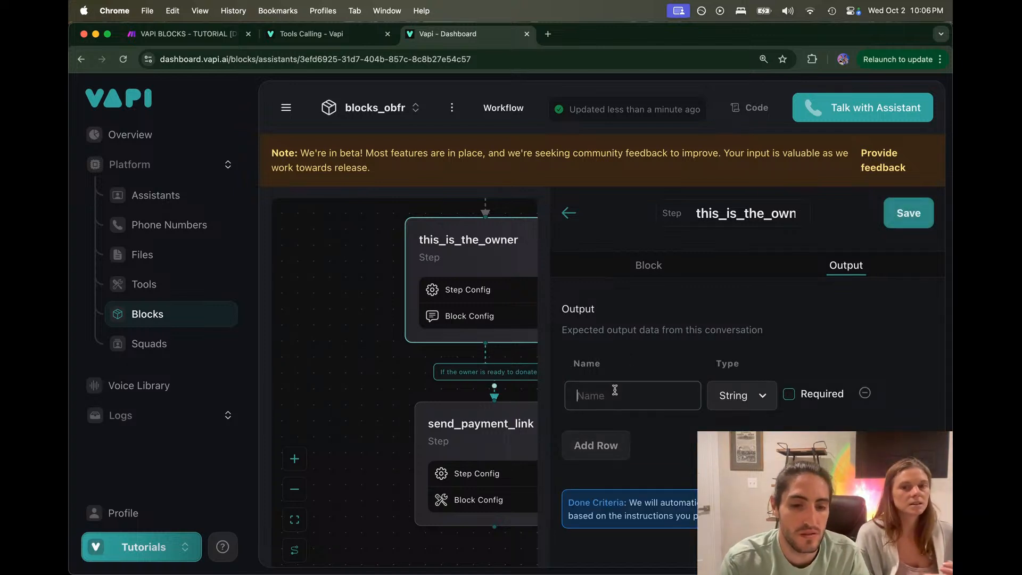
type("Donation amou")
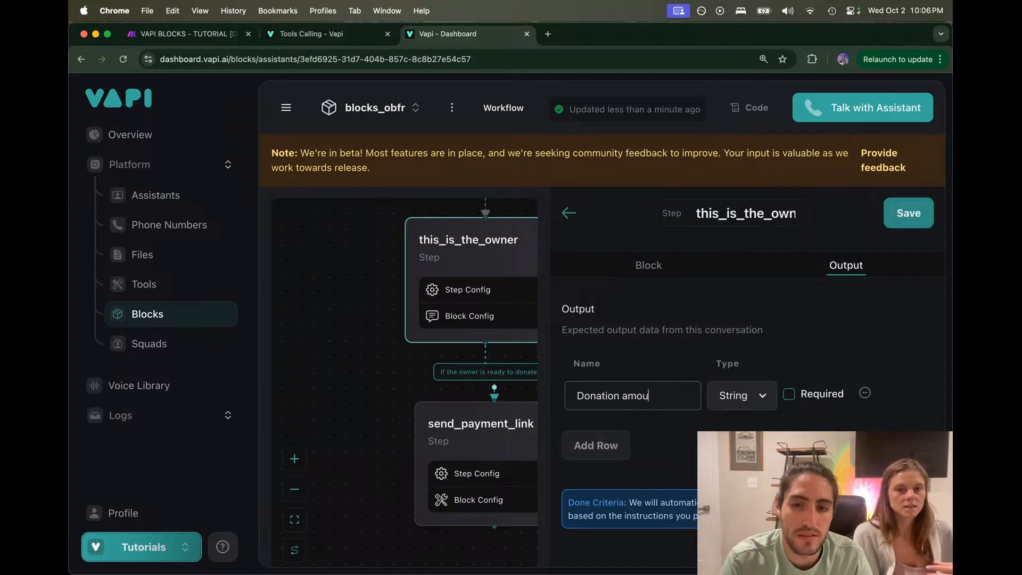
type("nt")
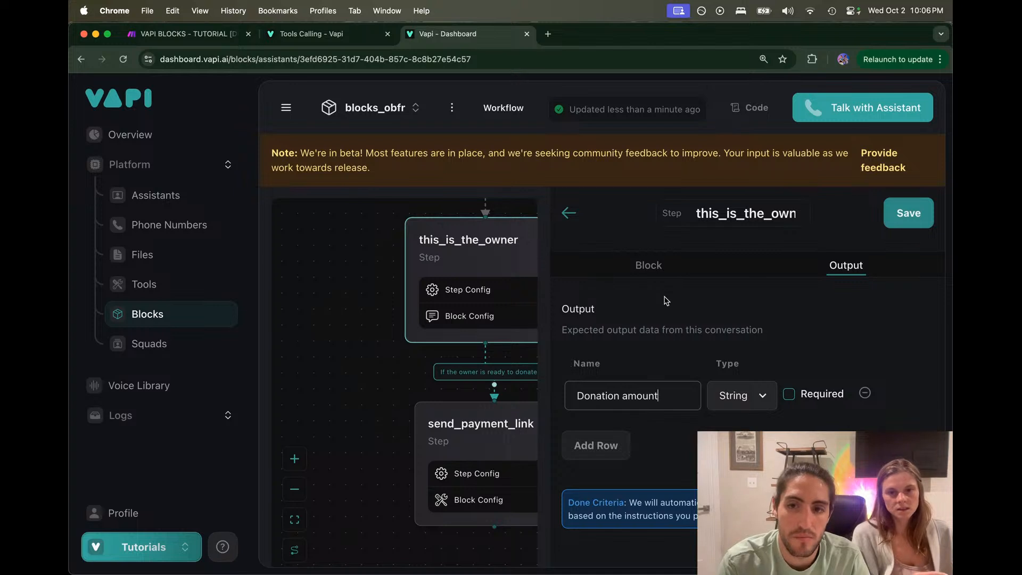
left_click(648, 265)
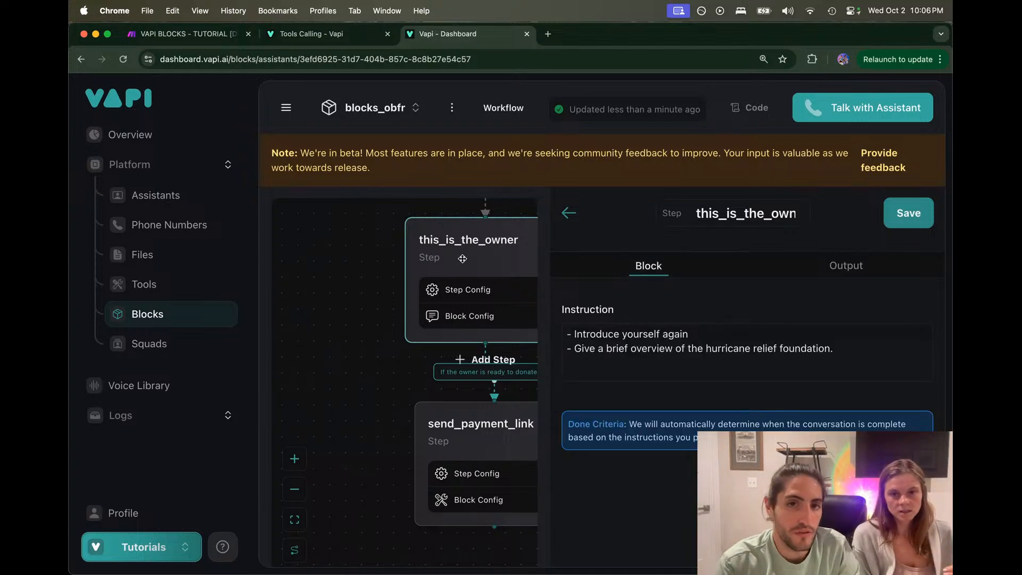
scroll(462, 258, "right", 2)
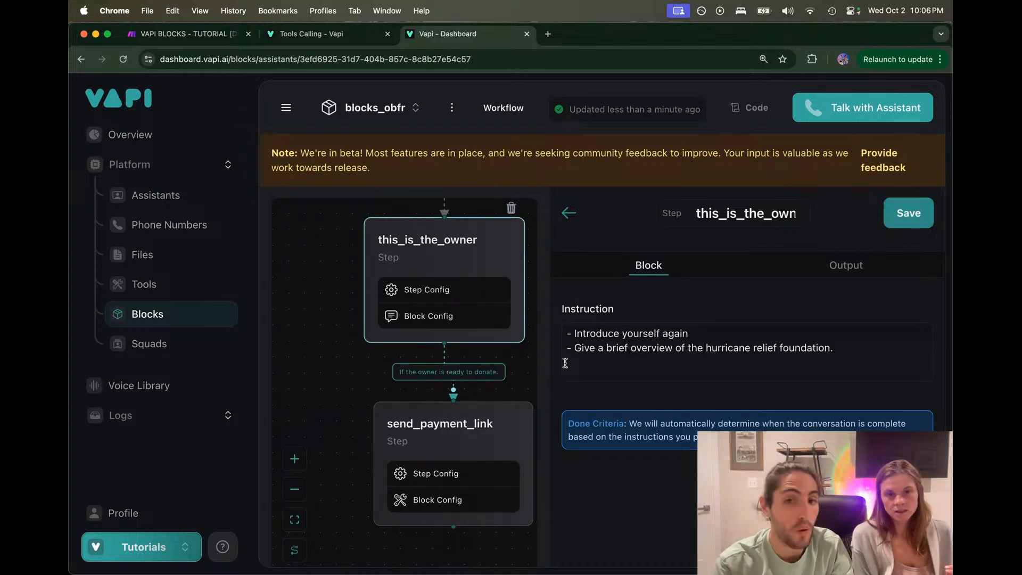
Step: Add a new instruction line after the foundation line reading '- Convince them to donate'
left_click_drag(568, 335, 864, 354)
left_click(660, 358)
left_click(864, 354)
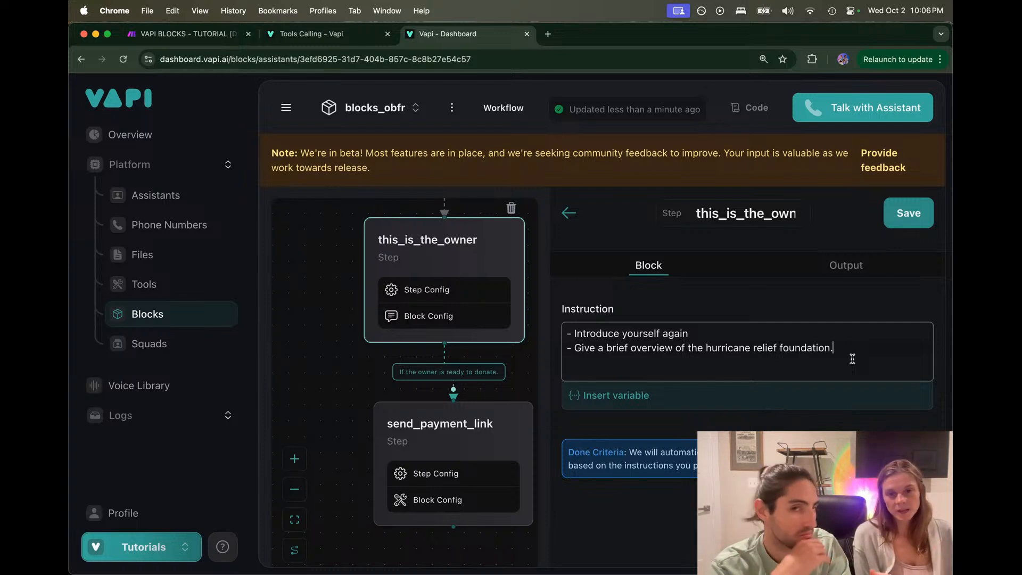
key("Return")
type("- ")
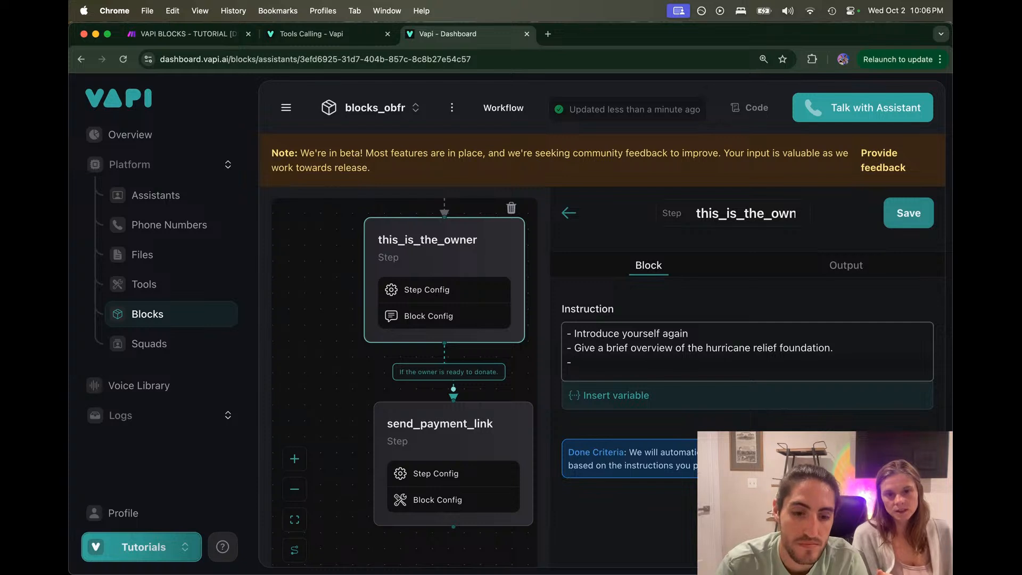
type("Convince ")
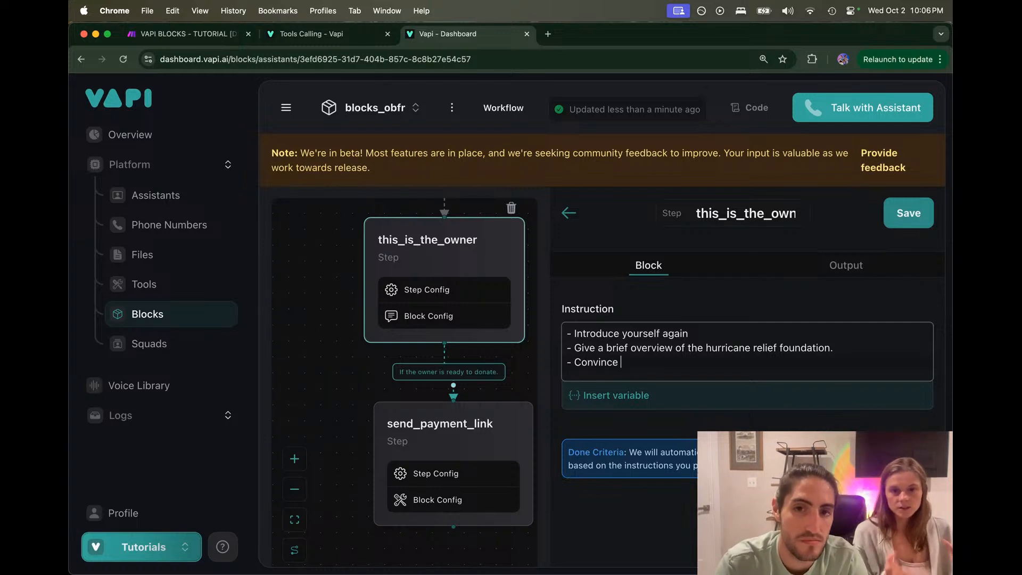
type("them to donate")
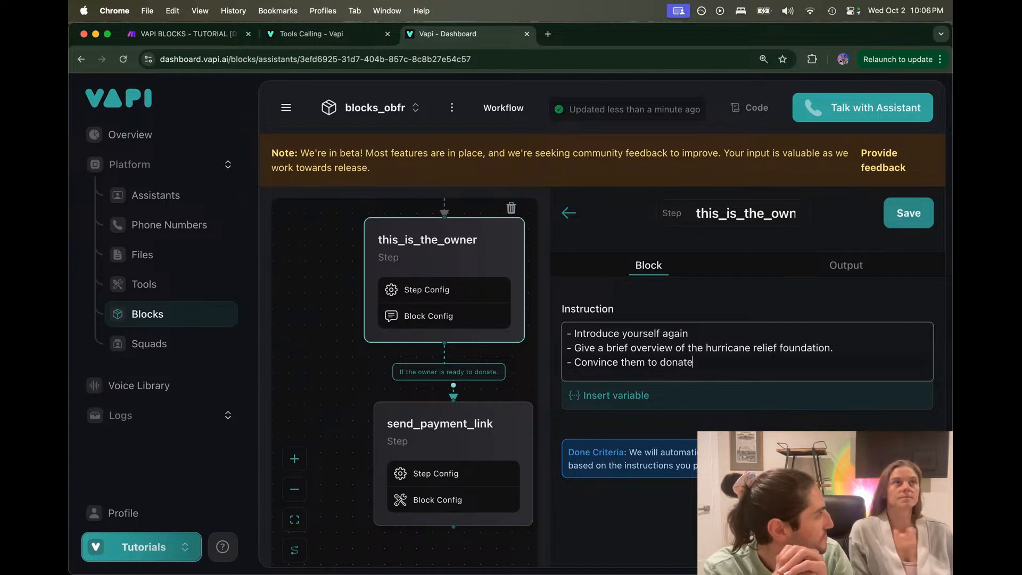
Step: Reword that line to 'Be compelling on the benefits of the organization and ask for a donation', fixing the typo
key("super+Left")
key("alt+Right")
key("alt+Right")
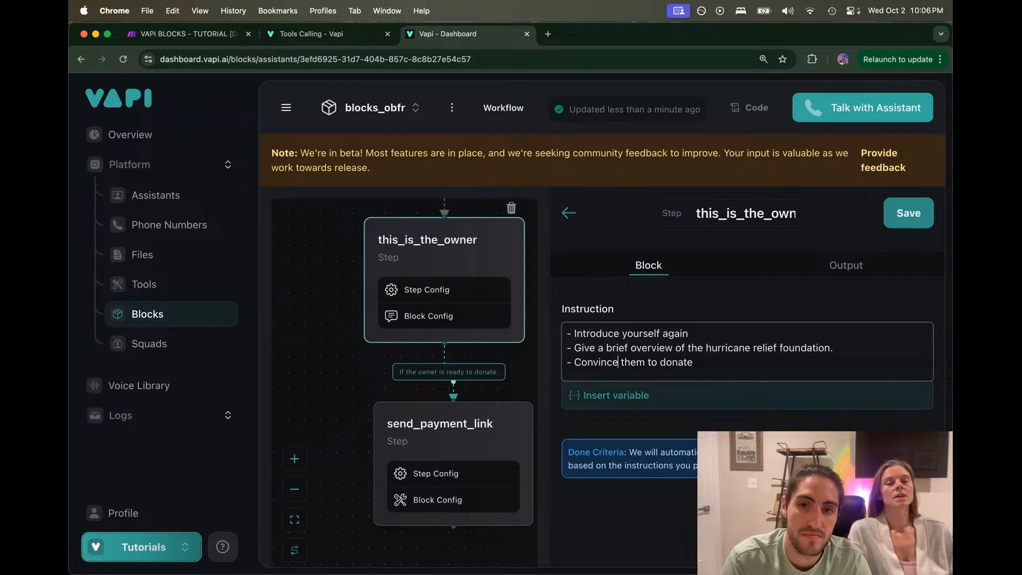
key("alt+BackSpace")
type("Be compeling")
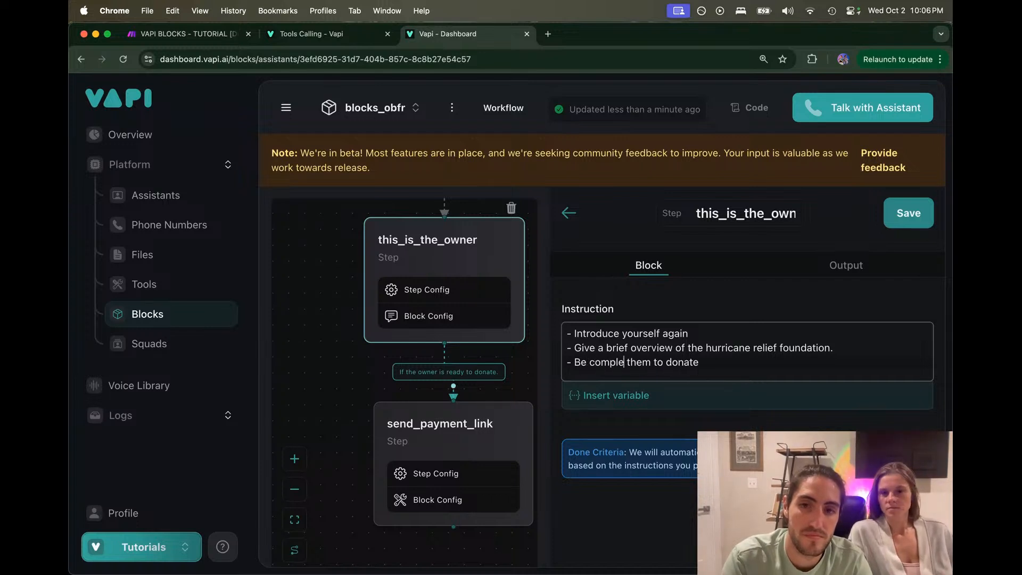
type(" on the be")
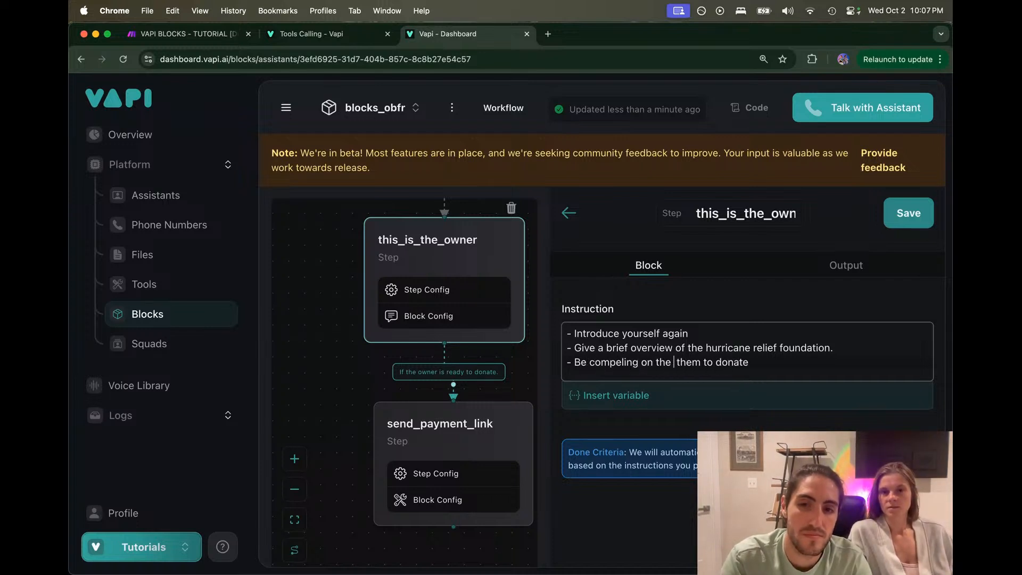
type("nefits of the or")
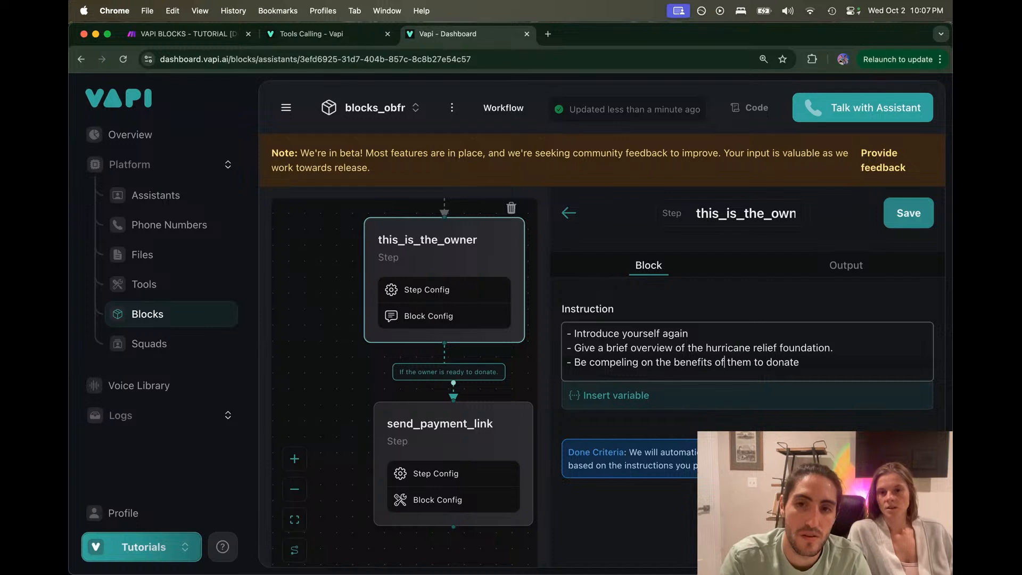
type("ganization")
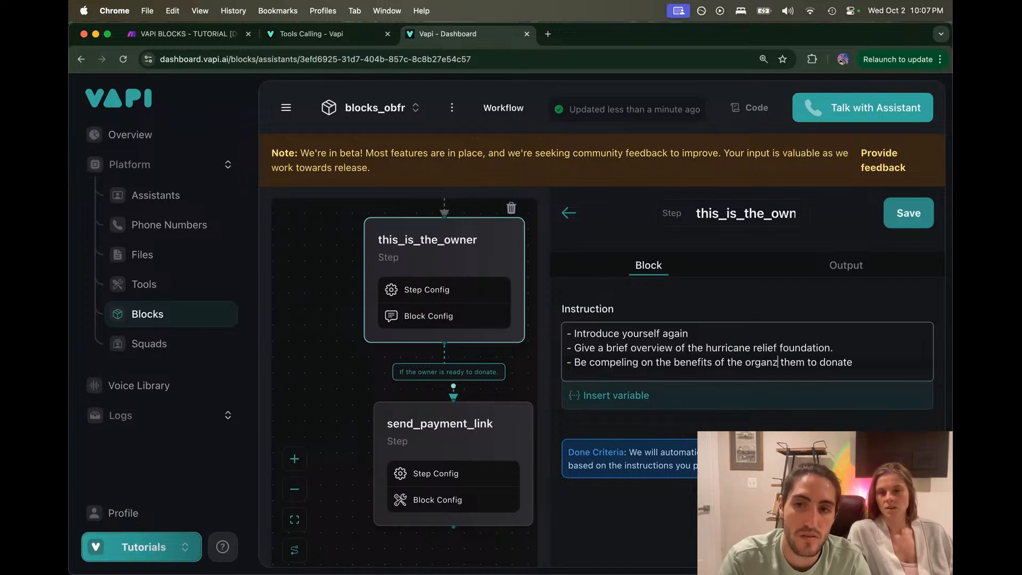
type(" and ask for")
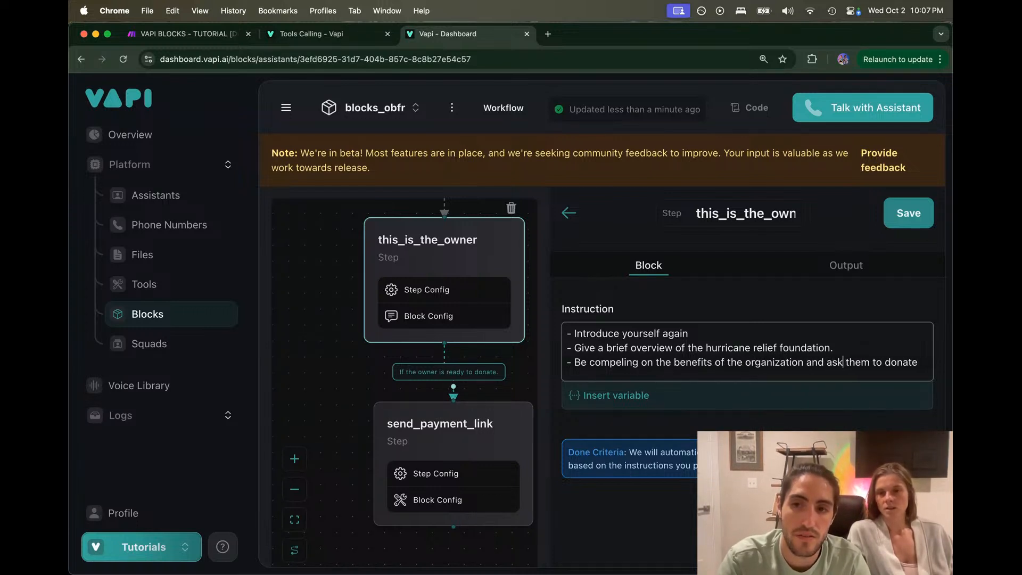
type(" a donation")
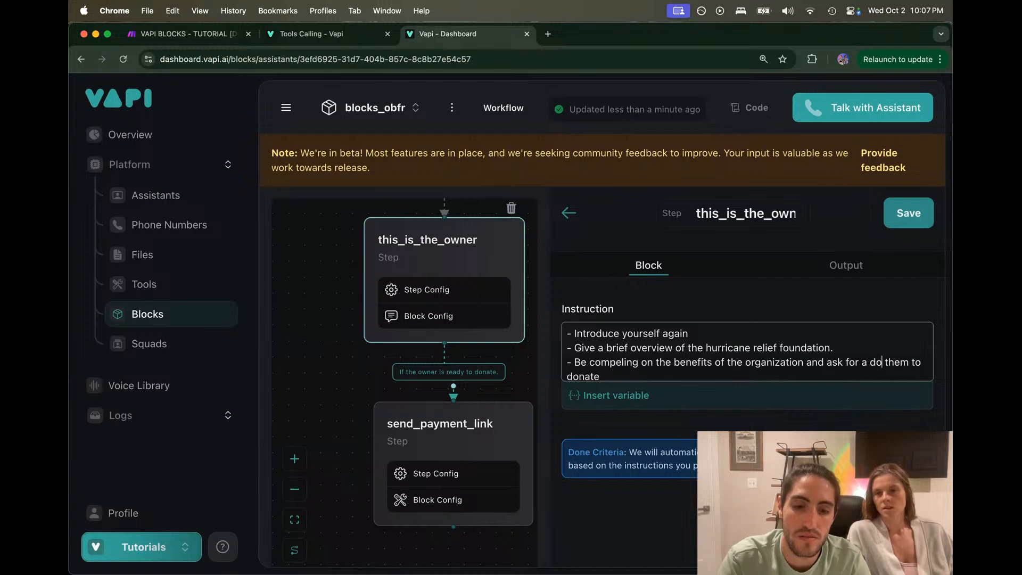
key("shift+Down")
key("BackSpace")
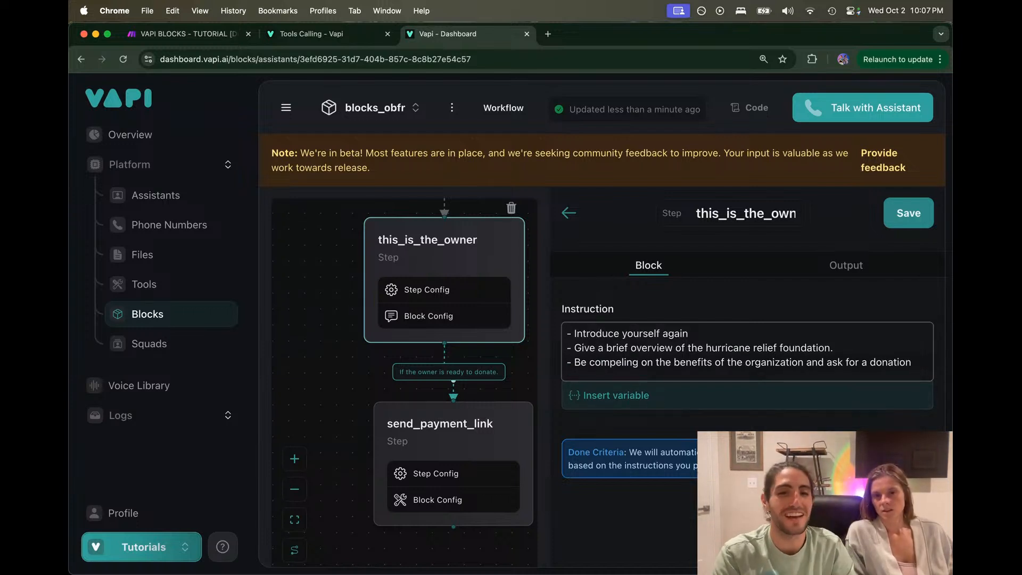
left_click(620, 362)
type("l")
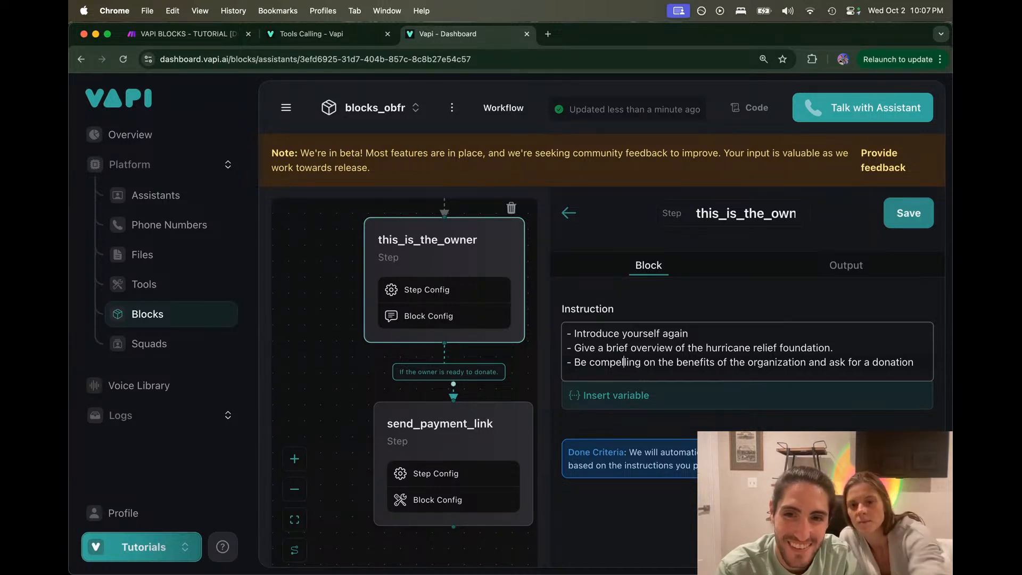
Step: Check the step's Output fields and save the this_is_the_owner step
left_click(823, 266)
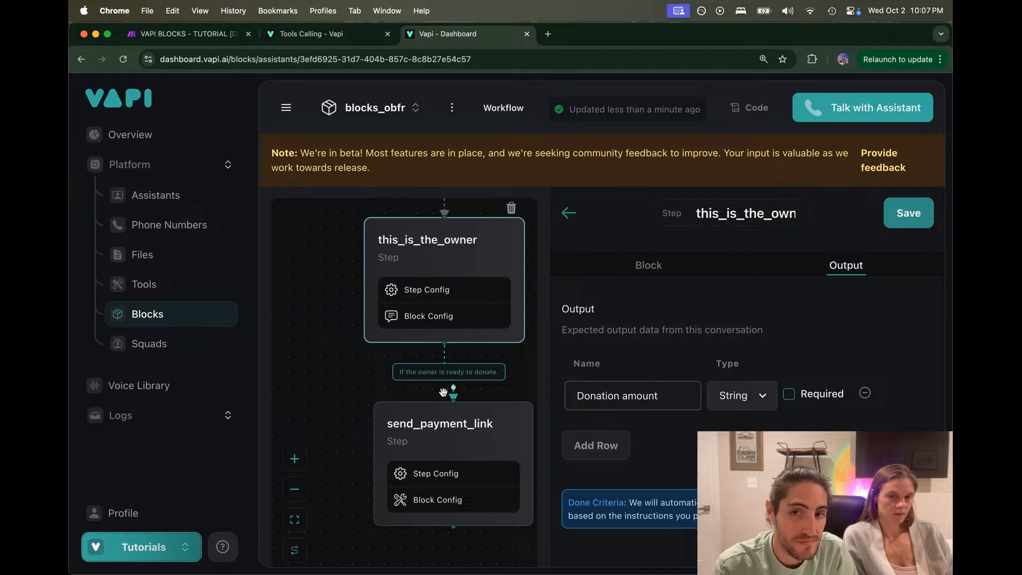
scroll(516, 352, "down", 3)
left_click_drag(516, 353, 380, 410)
scroll(380, 409, "down", 3)
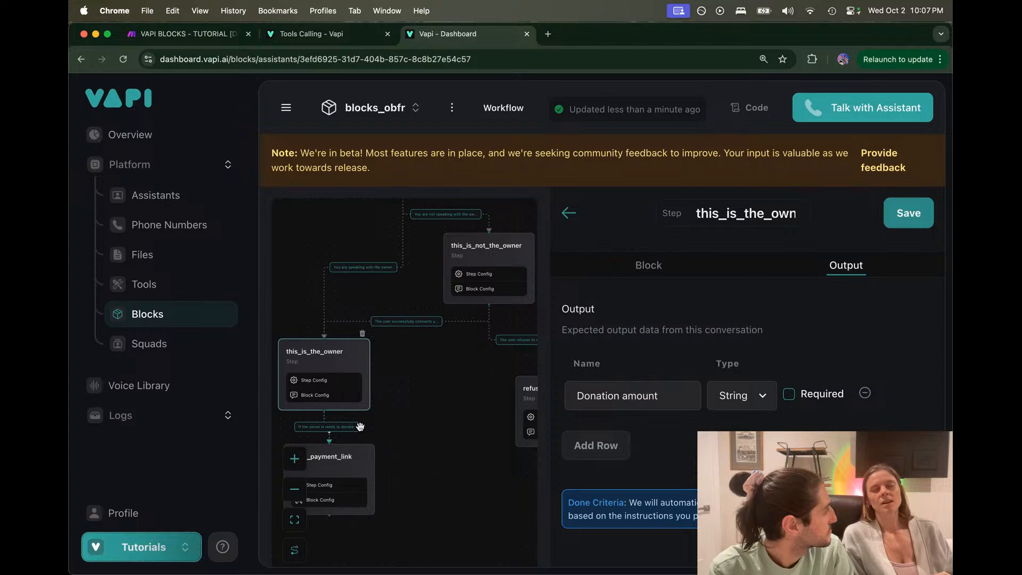
left_click(912, 213)
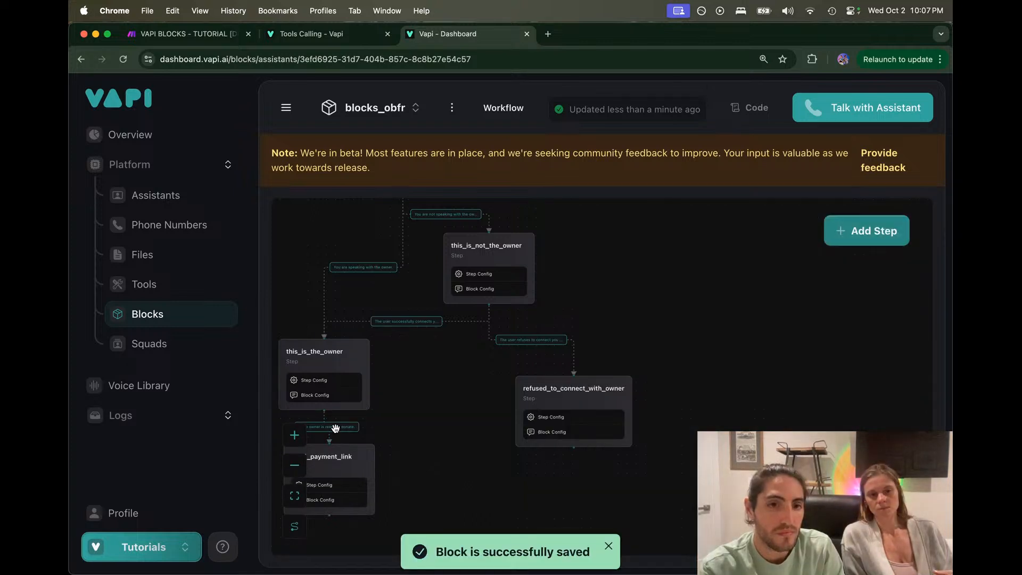
Step: Review the ready-to-donate criteria on the transition to send_payment_link, leaving it unchanged
left_click(322, 428)
left_click(723, 367)
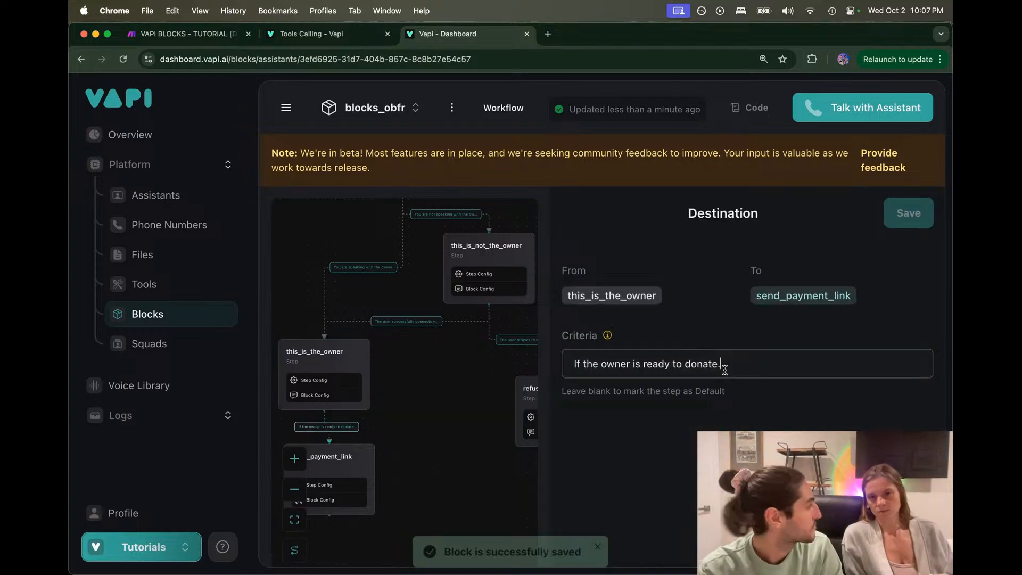
mouse_move(723, 370)
left_mouse_down()
mouse_move(572, 366)
mouse_move(740, 365)
left_mouse_up()
left_click(571, 366)
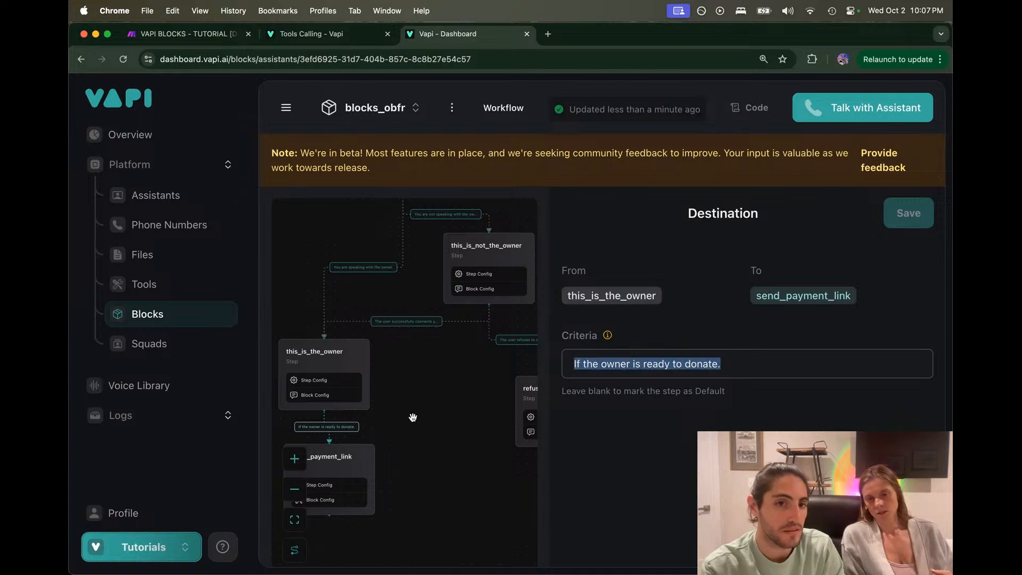
left_click(472, 395)
scroll(472, 394, "up", 5)
left_click_drag(474, 394, 537, 355)
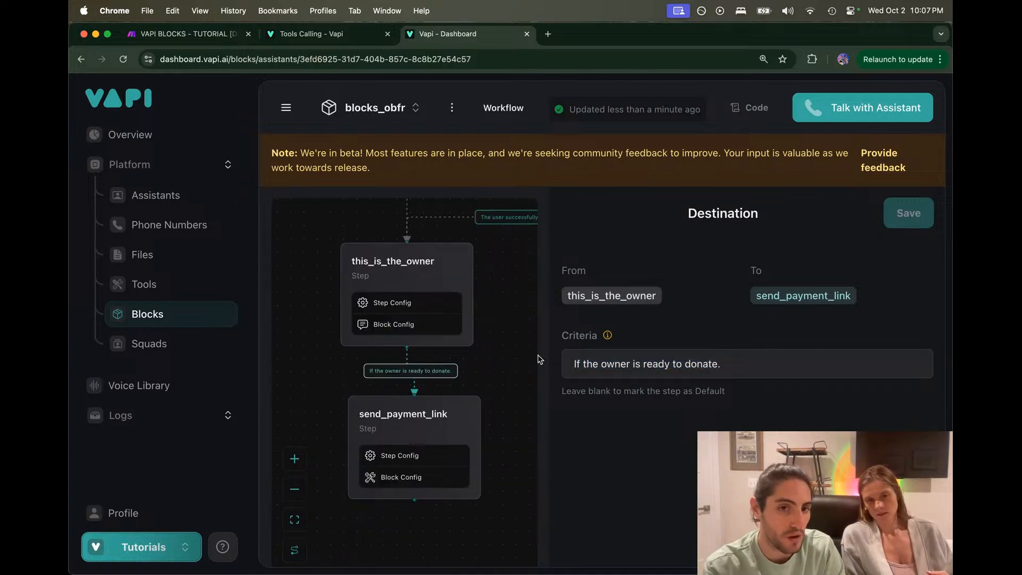
Step: Recheck this_is_the_owner's Donation amount output, its instructions and the donate transition
left_click(422, 306)
left_click(653, 259)
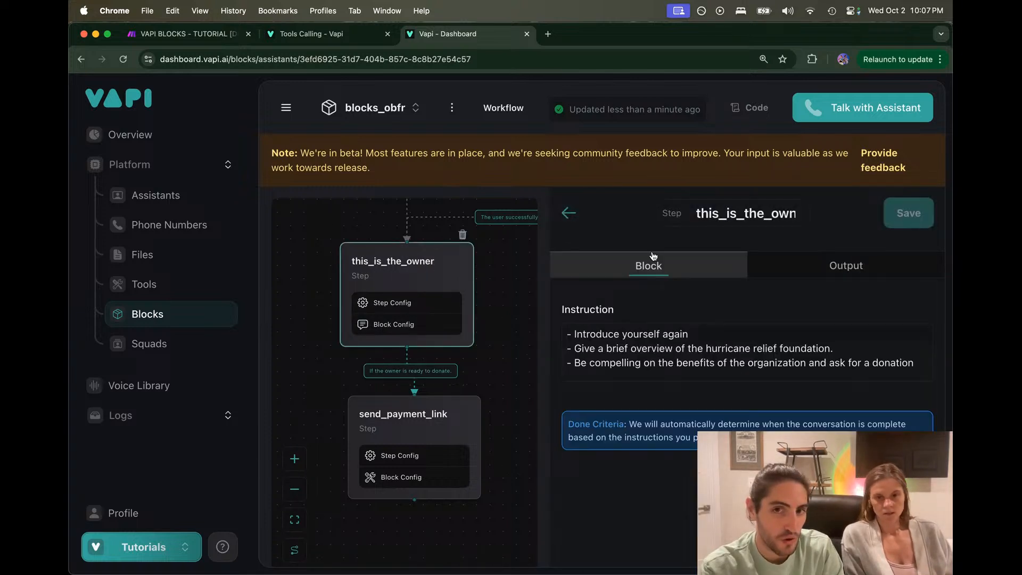
left_click(804, 262)
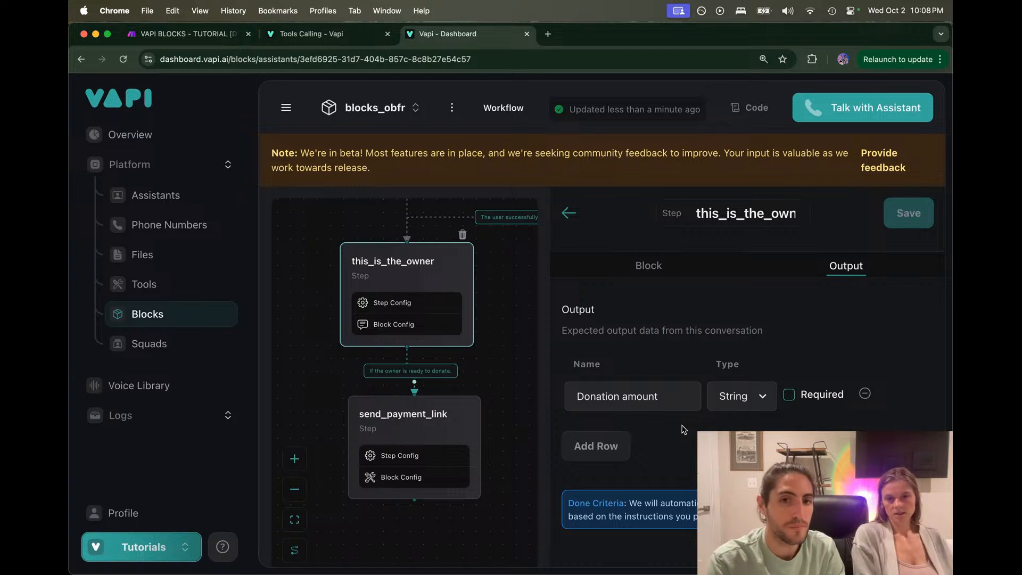
mouse_move(407, 336)
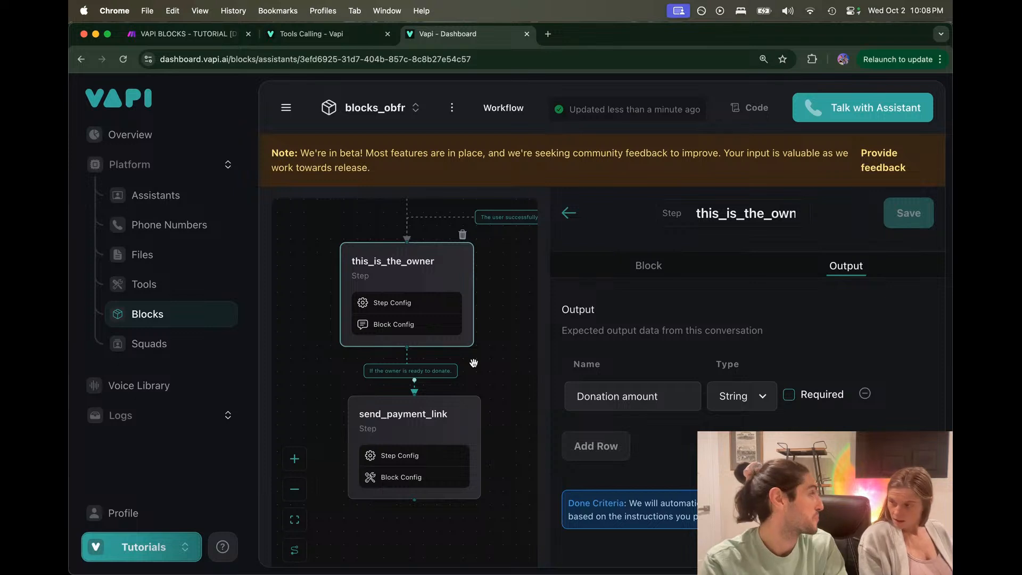
left_click(638, 266)
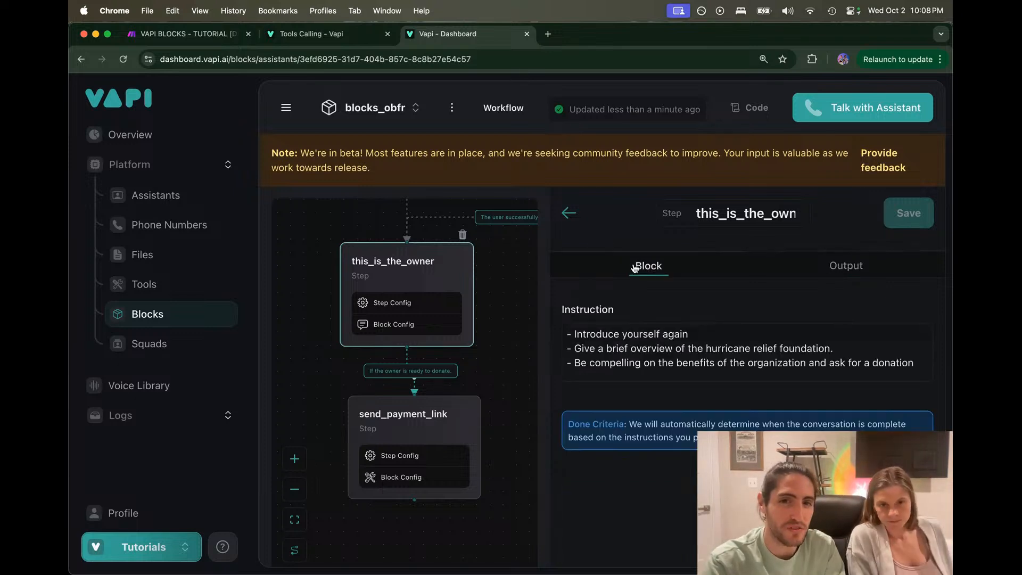
left_click(815, 263)
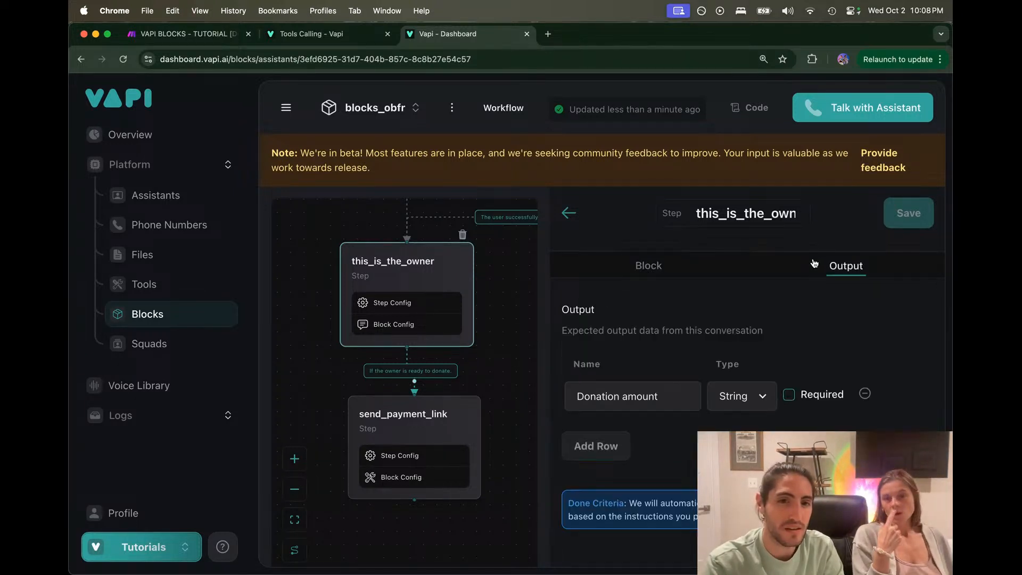
left_click(431, 372)
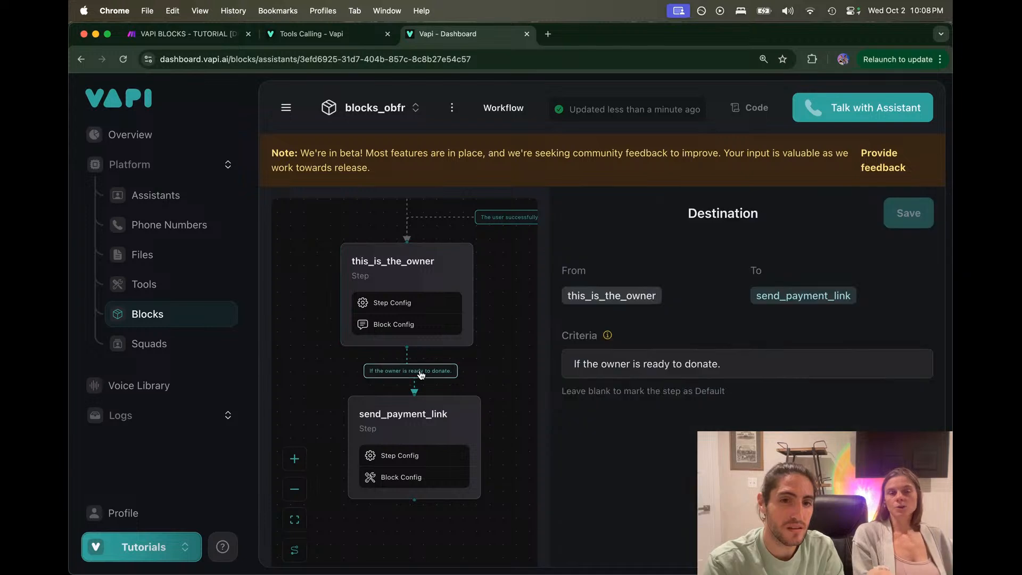
left_click(441, 270)
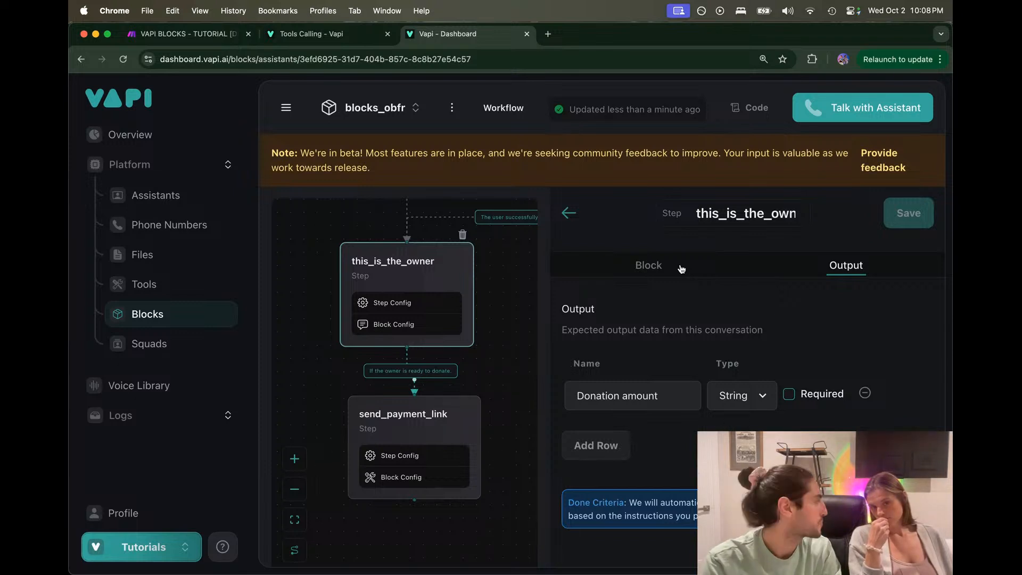
Step: Recentre on this_is_the_owner and send_payment_link, recheck the donate criteria and Donation amount output, then close the panel
scroll(513, 331, "down", 5)
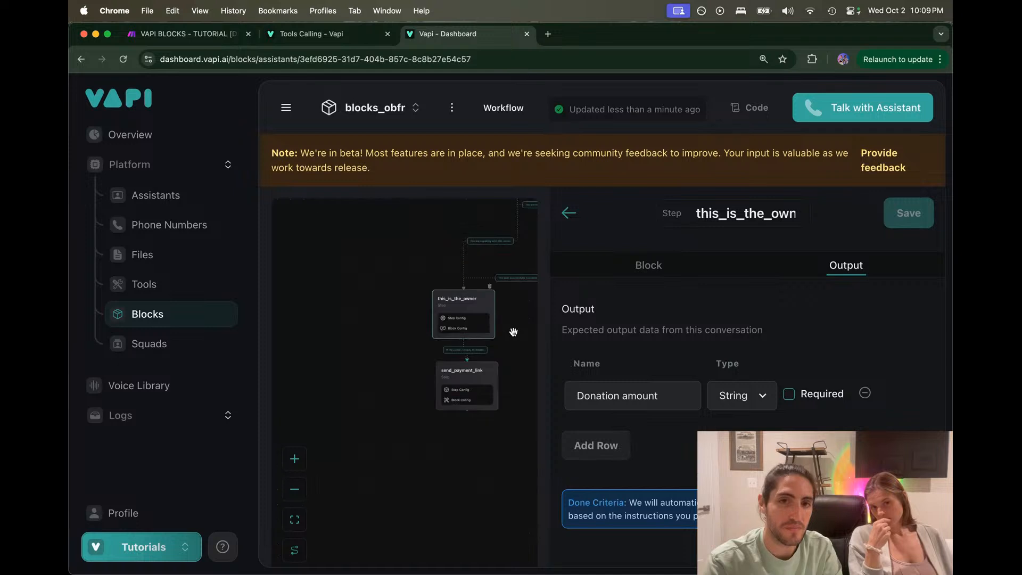
left_click_drag(375, 398, 375, 396)
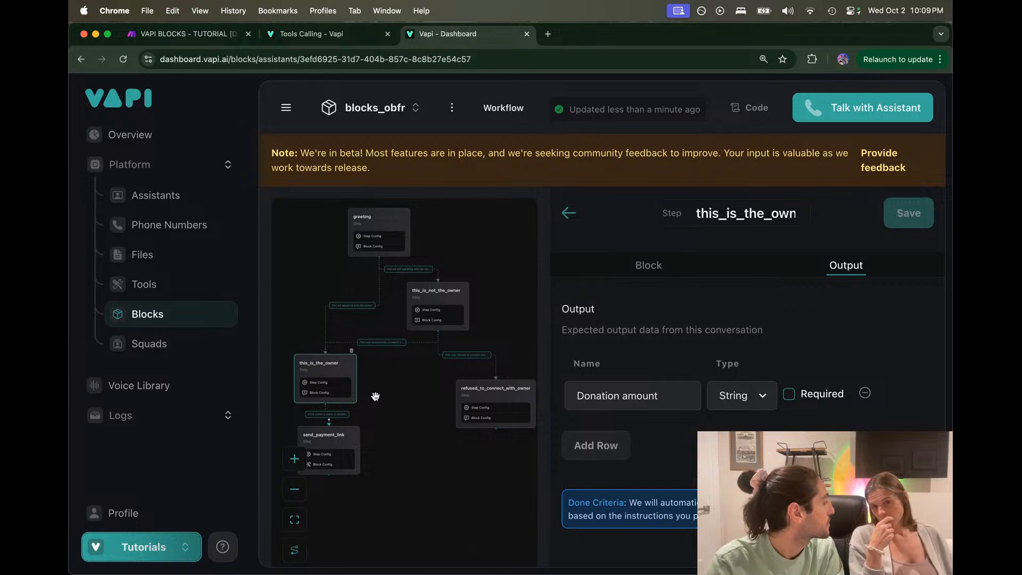
scroll(375, 397, "up", 5)
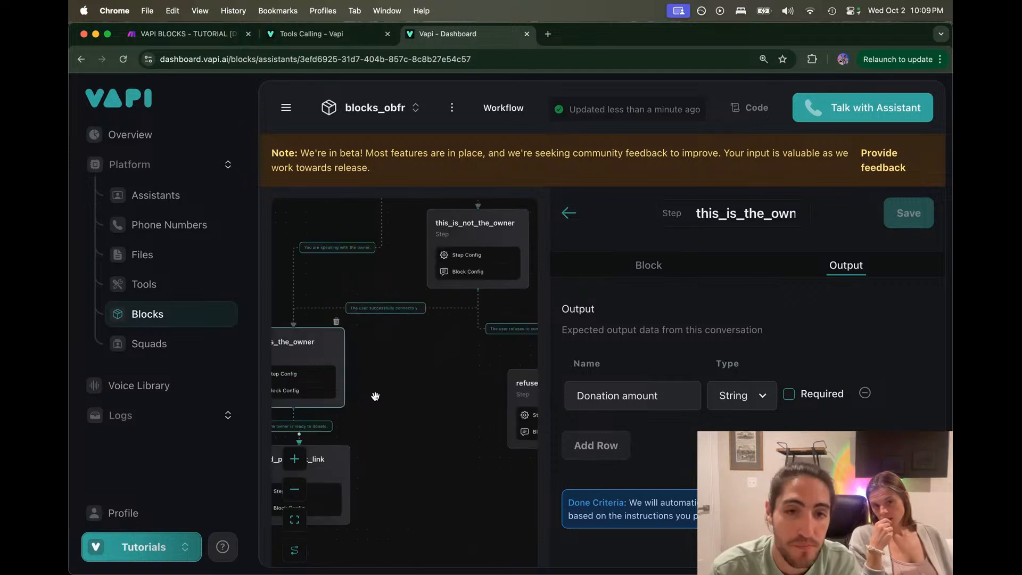
left_click_drag(471, 349, 556, 301)
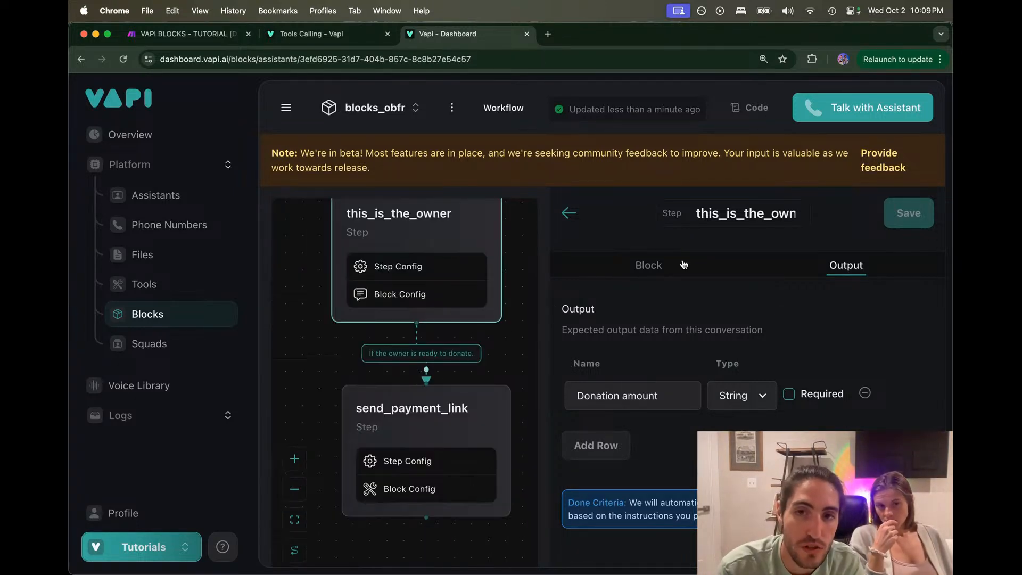
left_click(595, 272)
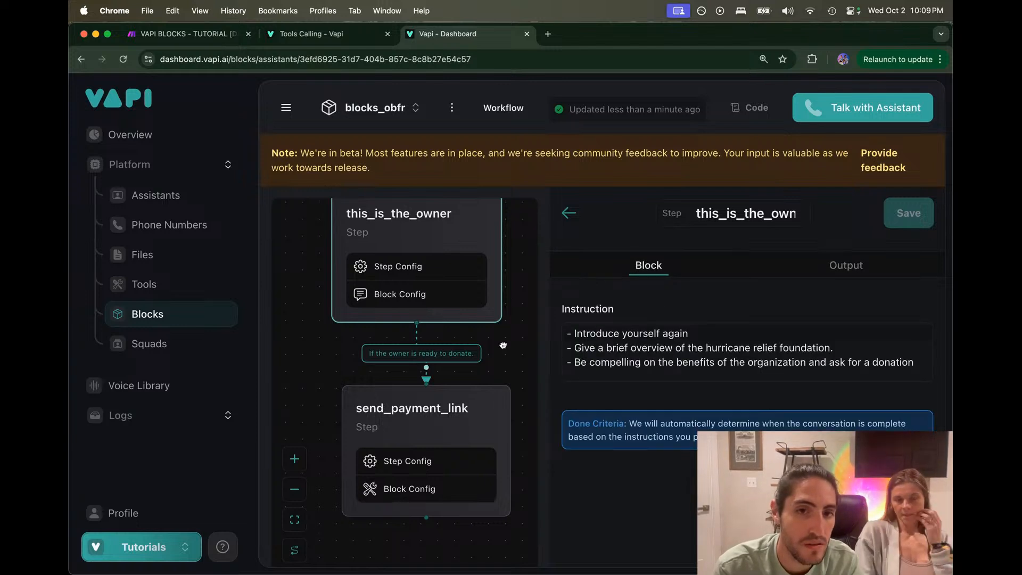
left_click_drag(503, 343, 493, 349)
left_click_drag(453, 415, 447, 456)
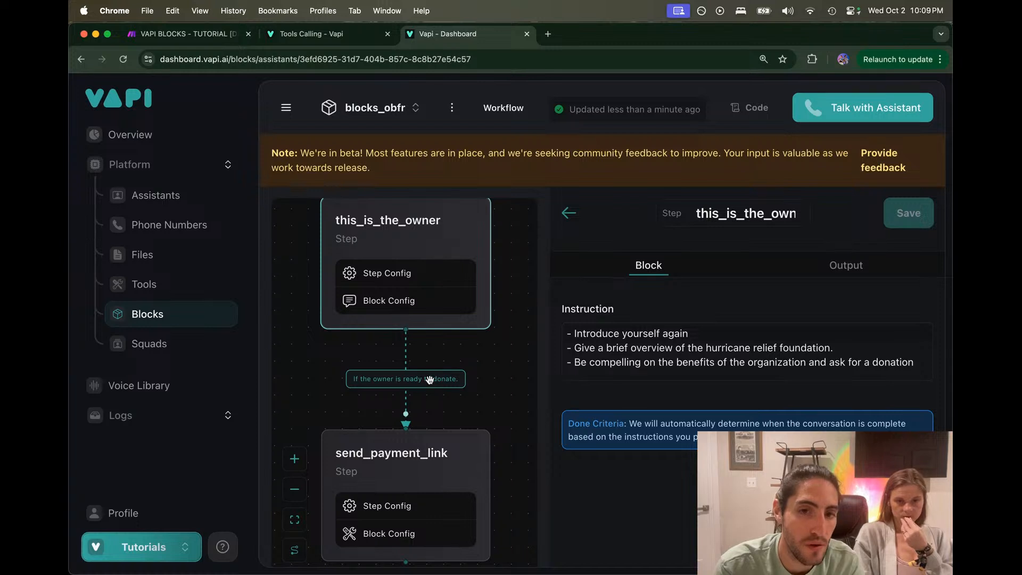
left_click(408, 380)
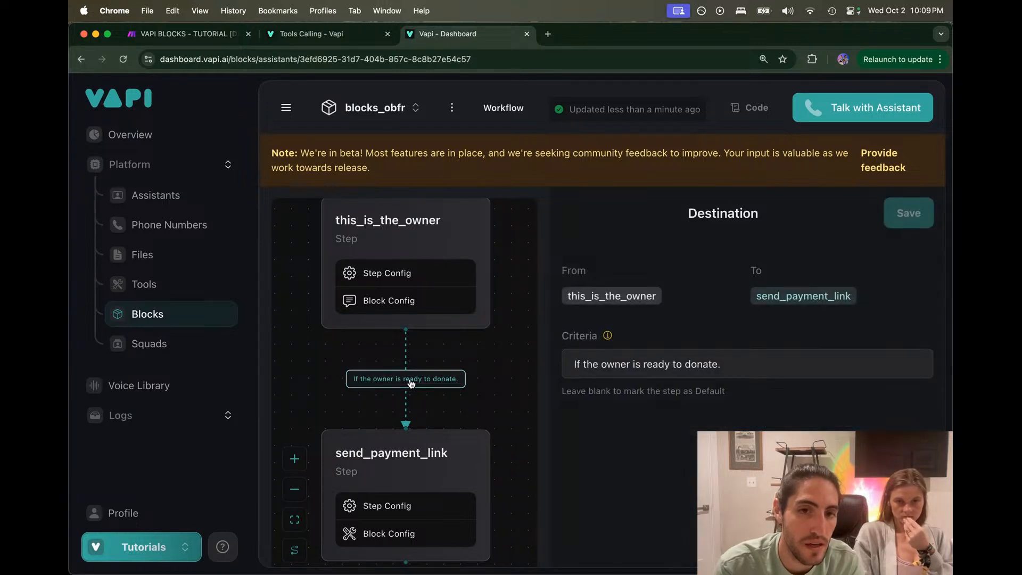
left_click(444, 326)
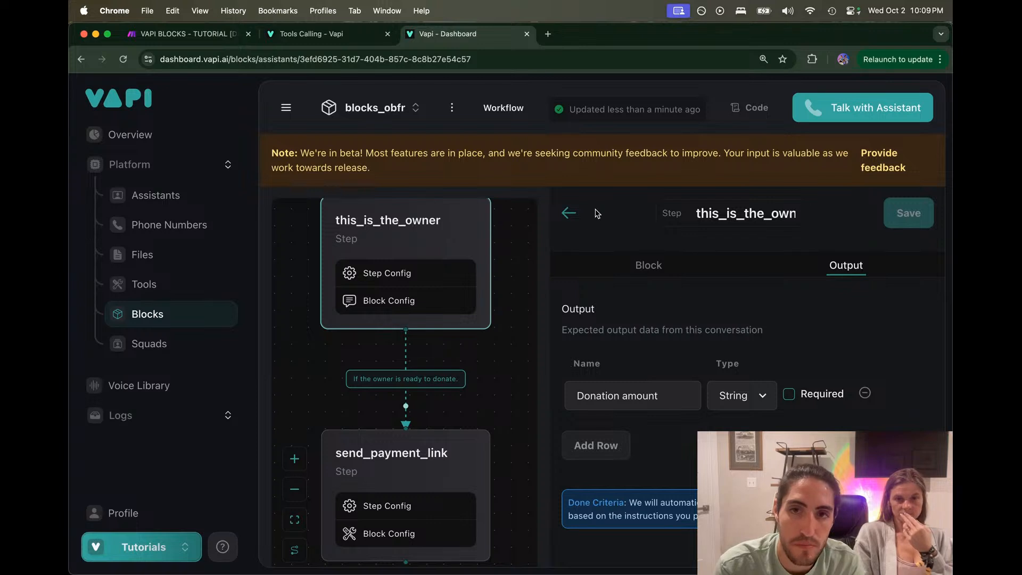
left_click(569, 213)
Step: Add a Conversation step after this_is_the_owner and close the Tools Calling - Vapi docs tab
mouse_move(400, 336)
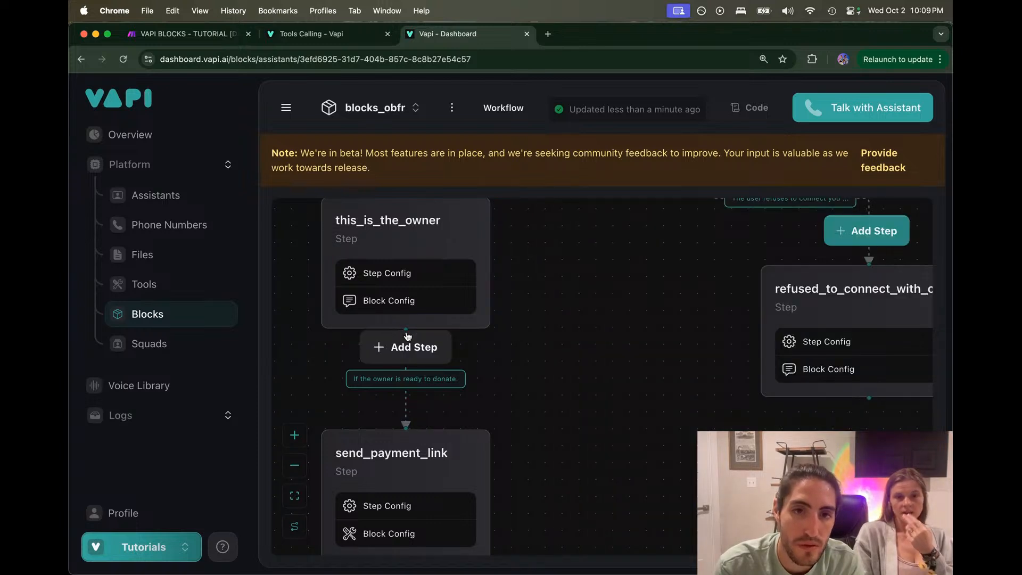
left_click(421, 349)
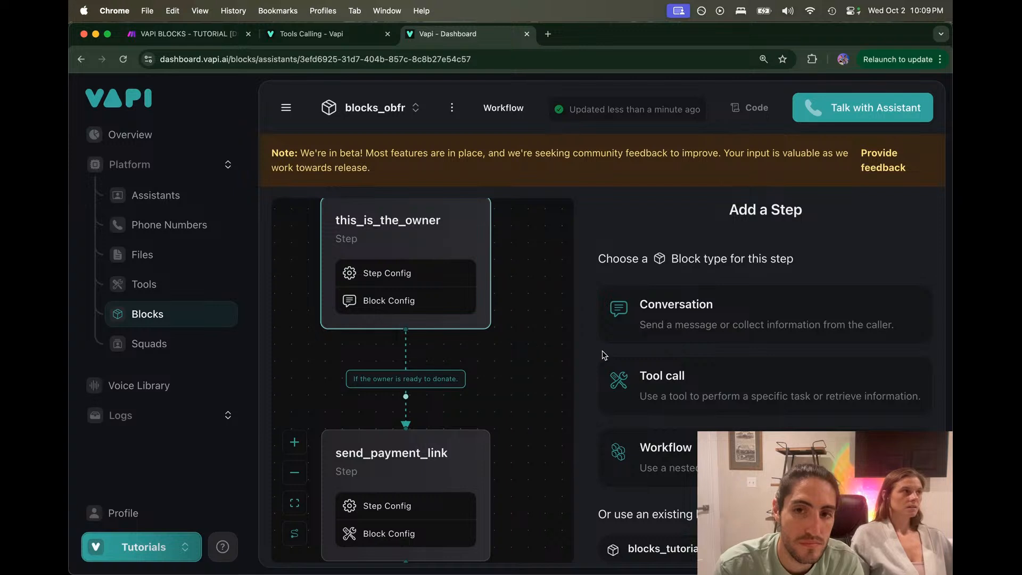
left_click(686, 329)
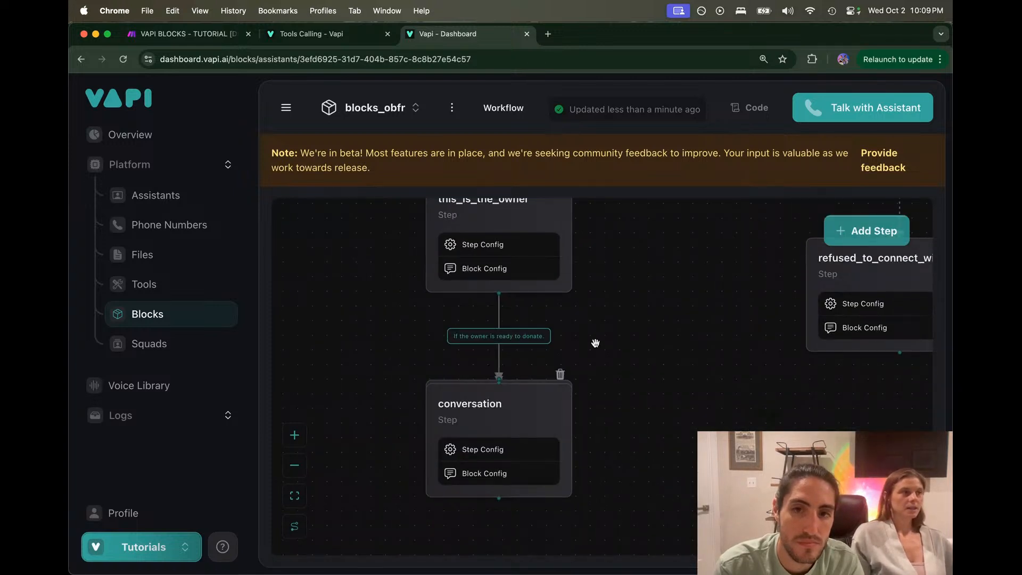
mouse_move(532, 412)
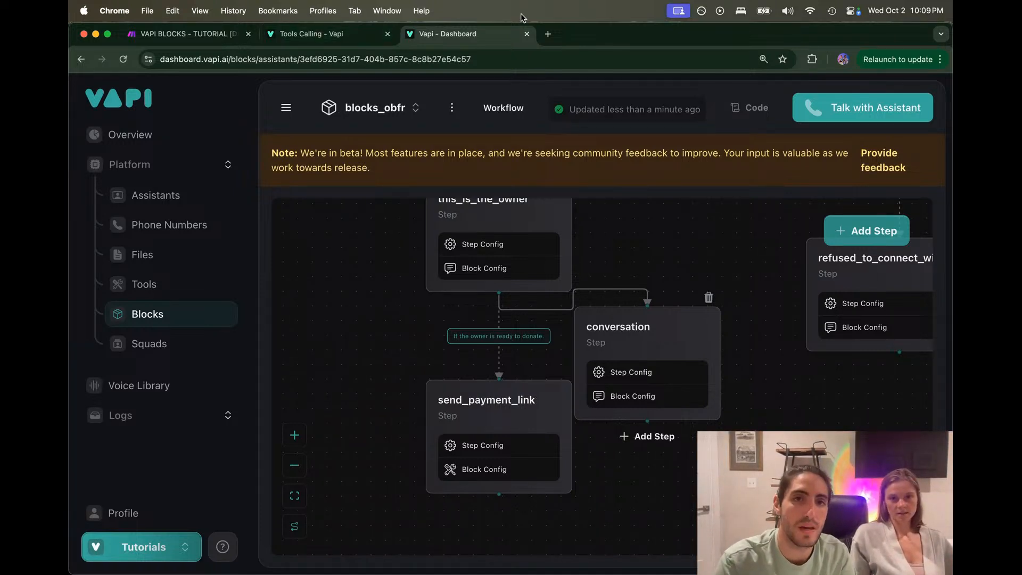
left_click(387, 34)
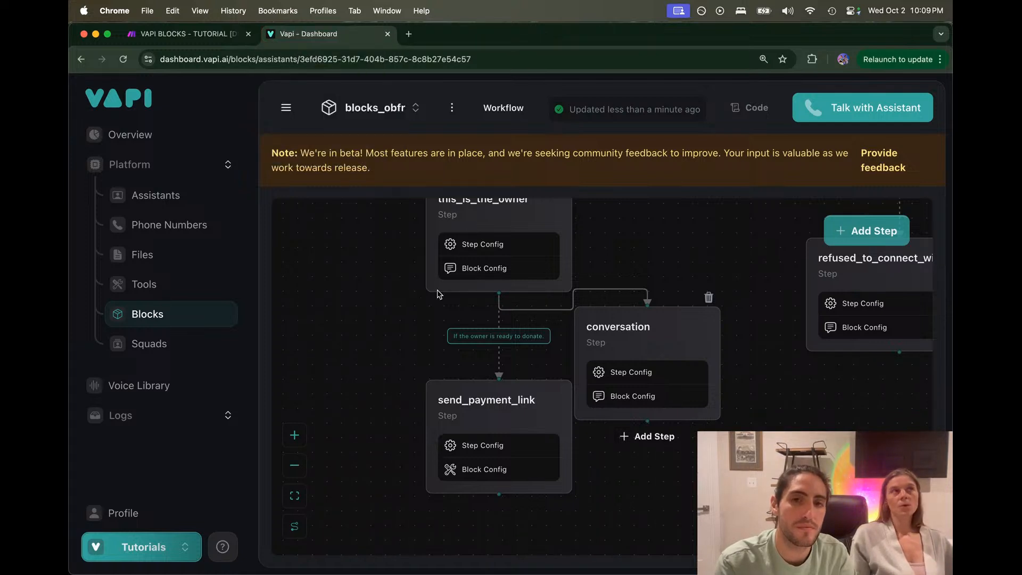
Step: Glance over Make's VAPI BLOCKS - TUTORIAL [DELETE] scenario and All scenarios, then return to Vapi - Dashboard
left_click(192, 34)
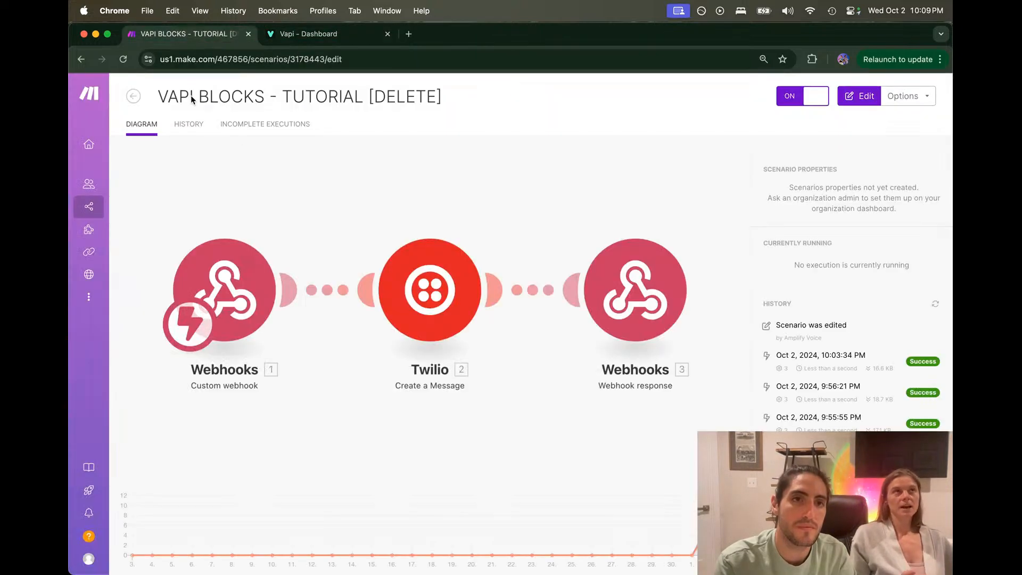
left_click(133, 98)
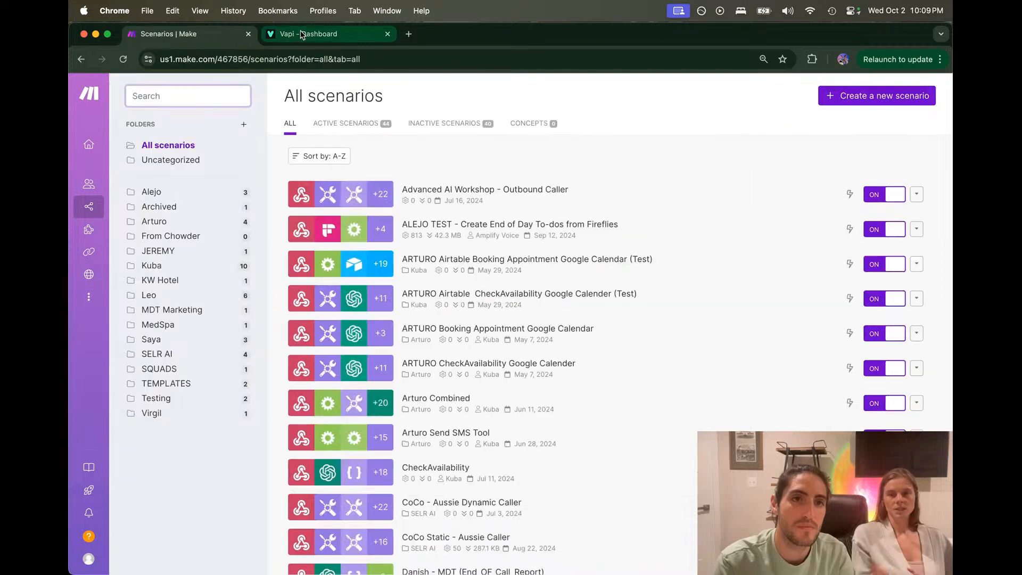
left_click(82, 59)
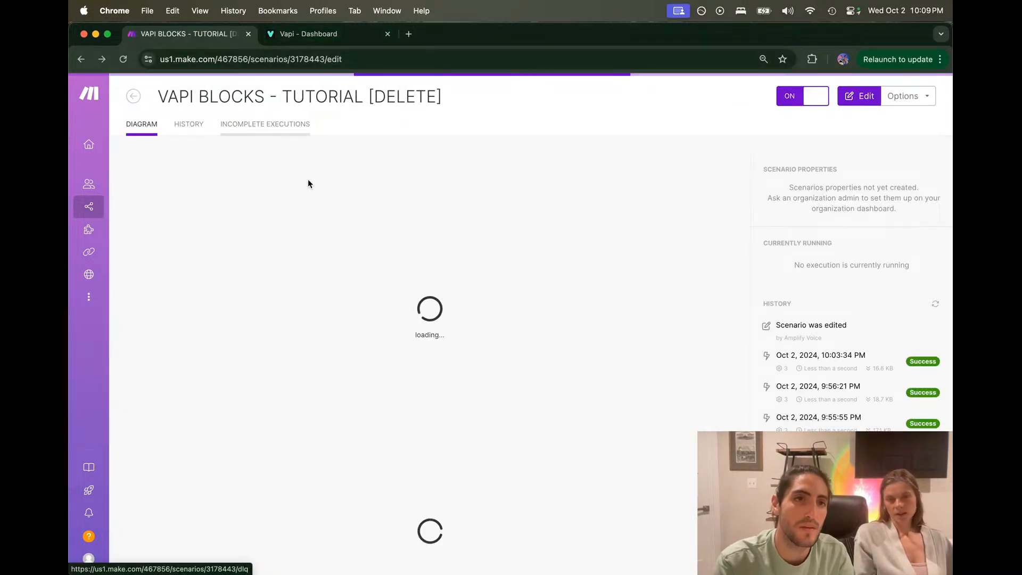
mouse_move(361, 33)
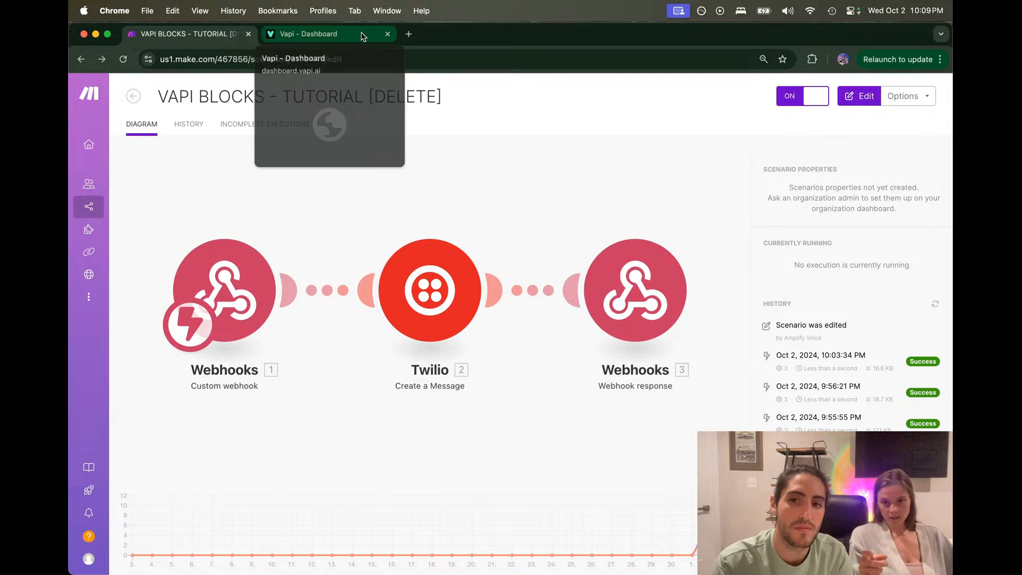
left_click(361, 34)
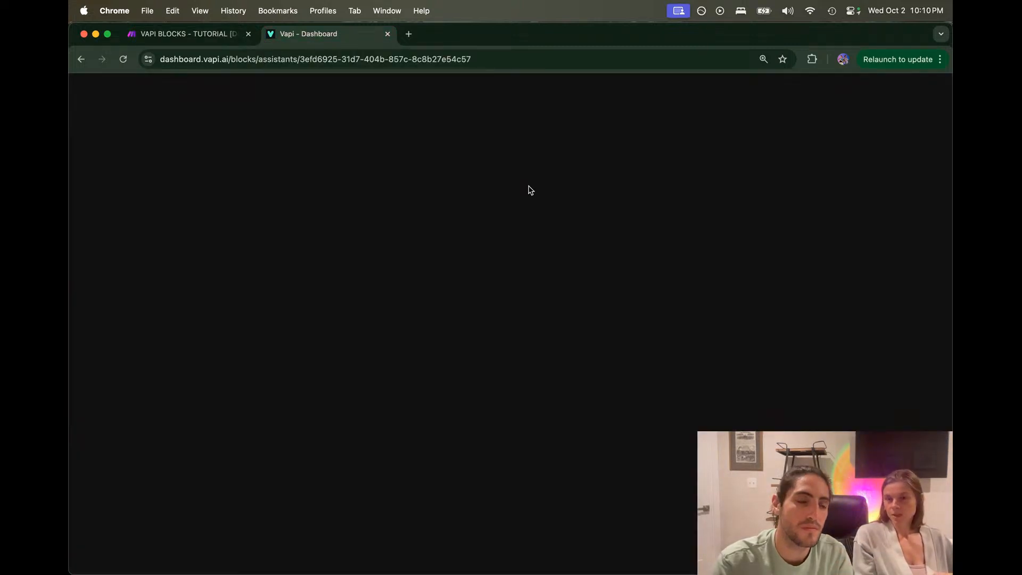
Step: Reload the workflow page in a new tab using its copied URL and close the stalled tab
left_click(491, 55)
double_click(494, 55)
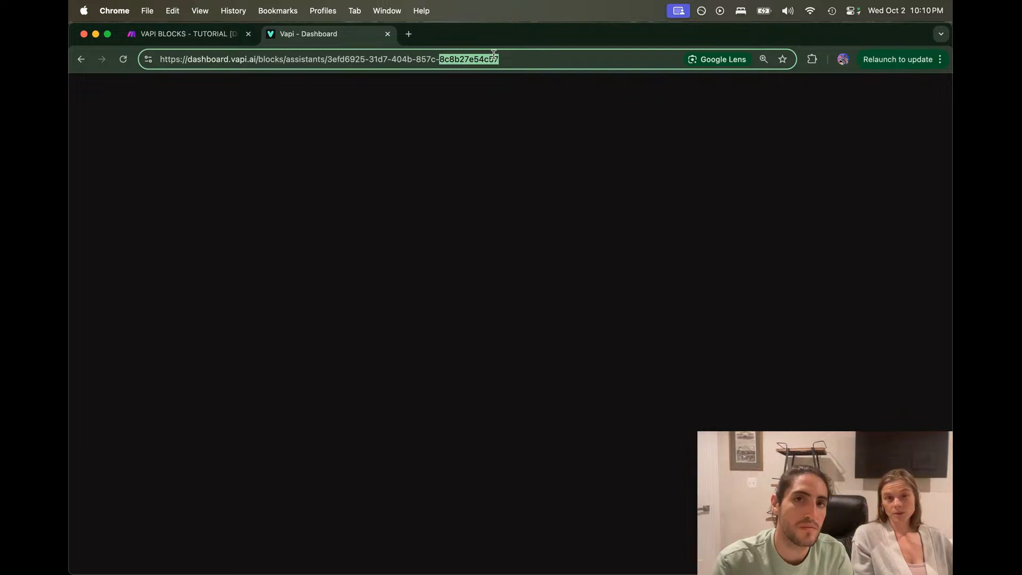
triple_click(494, 55)
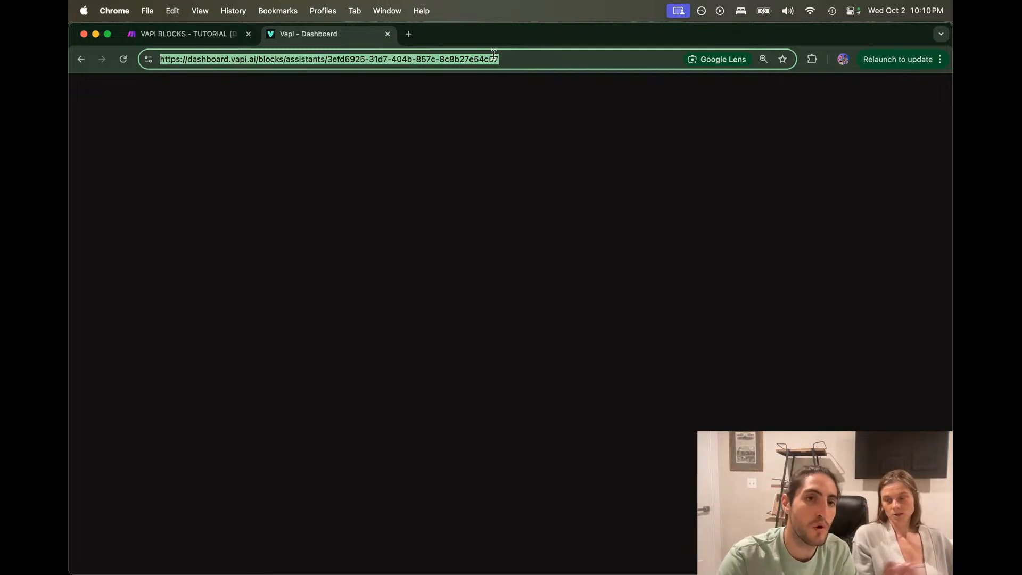
key("super+c")
key("super+t")
key("super+v")
key("Return")
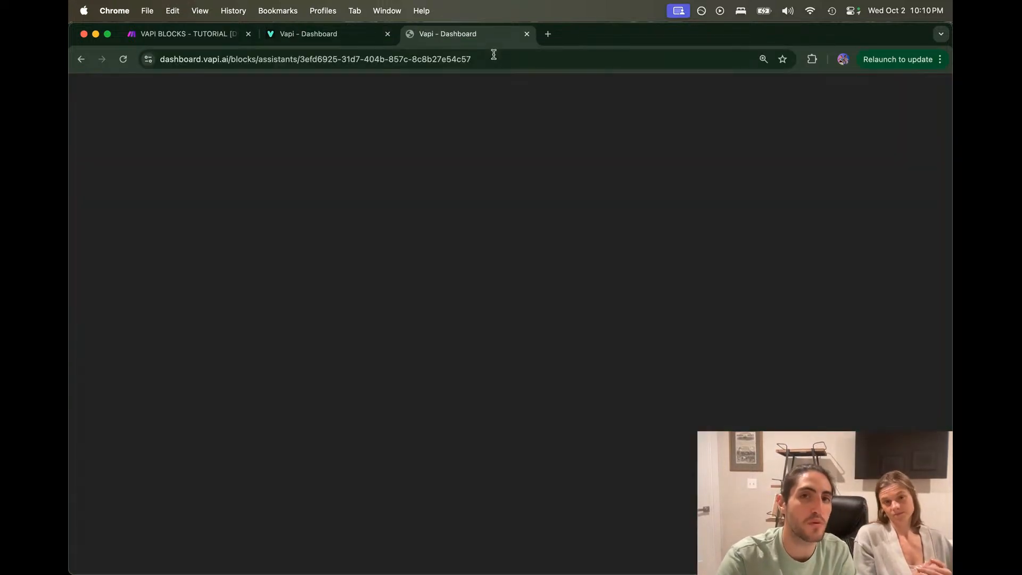
left_click(360, 37)
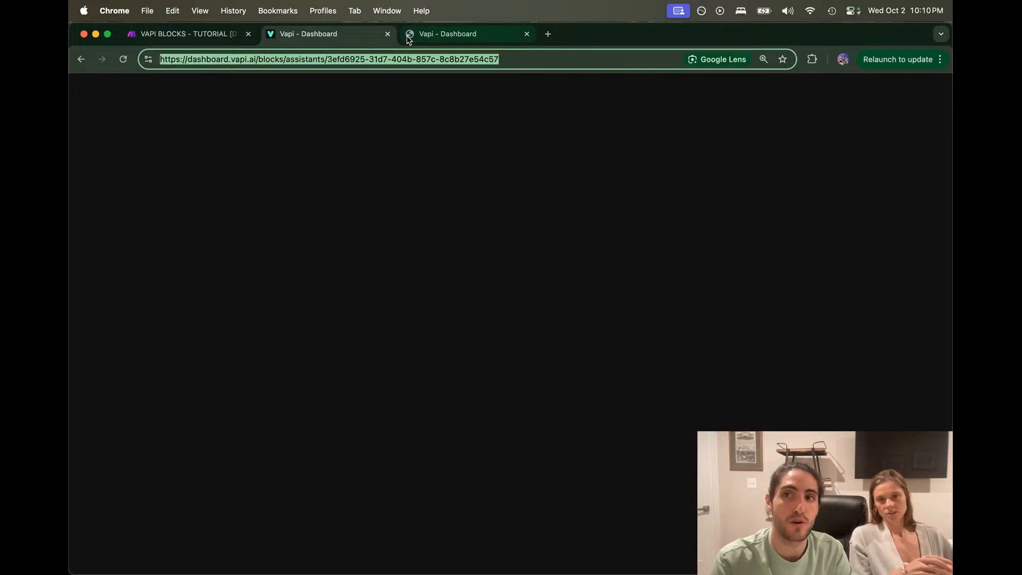
key("super+w")
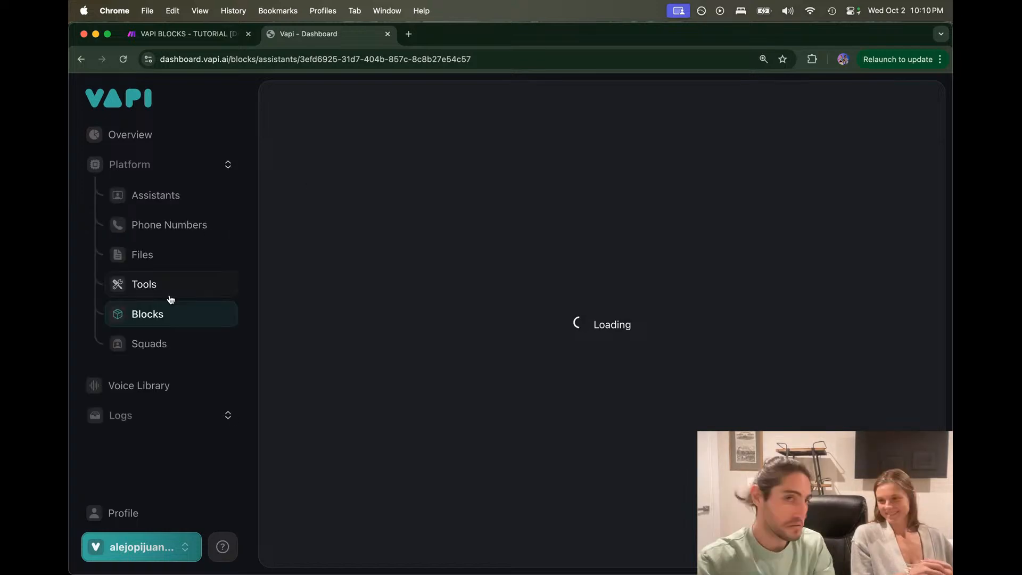
Step: Go through Tools to Blocks, choose the Tutorials organization and open blocks_obfr
left_click(169, 294)
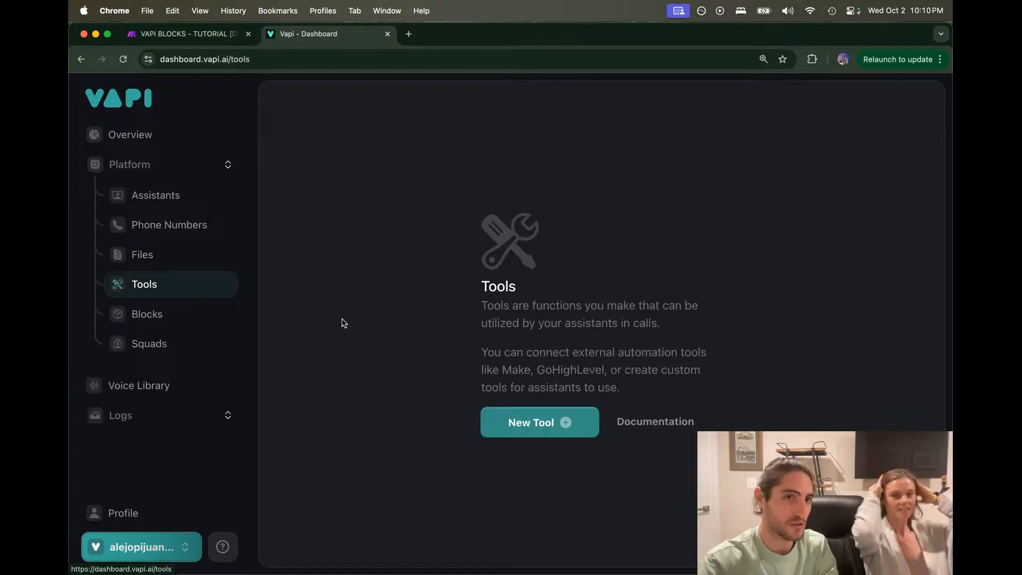
left_click(168, 313)
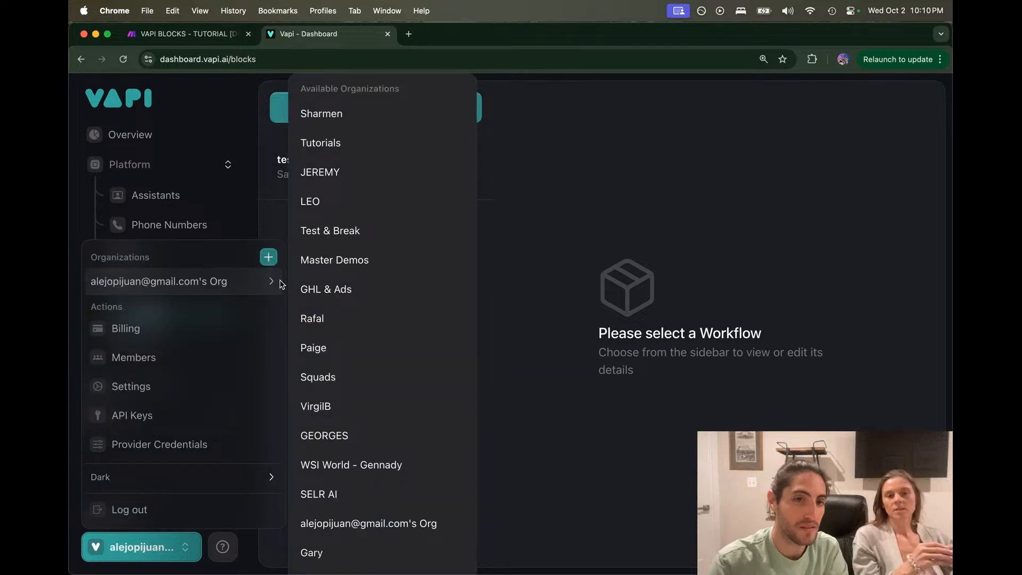
left_click(348, 145)
left_click(330, 204)
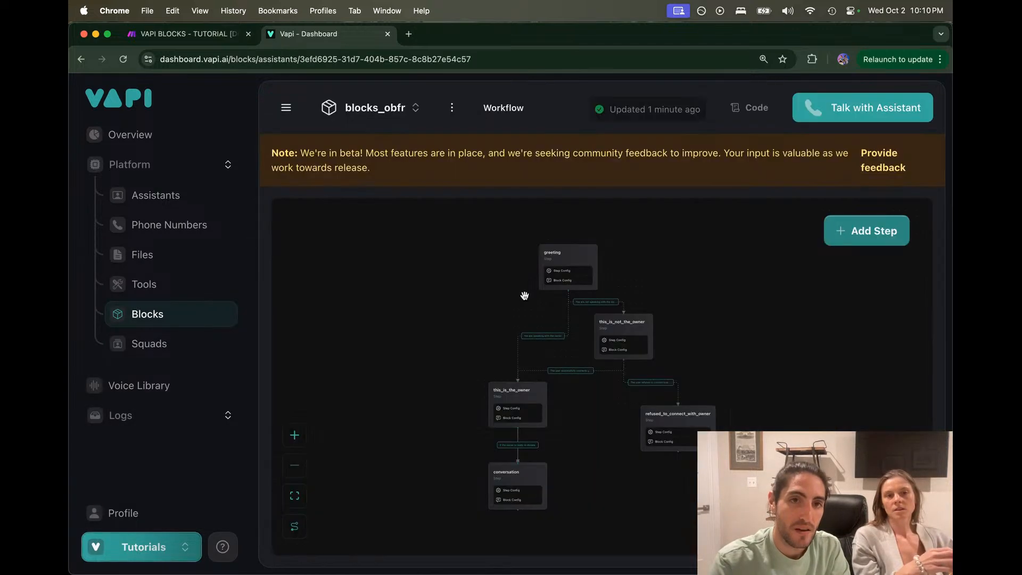
Step: Drag the conversation step to sit right of this_is_the_owner
left_click_drag(504, 338, 449, 276)
scroll(450, 277, "up", 5)
scroll(450, 276, "down", 5)
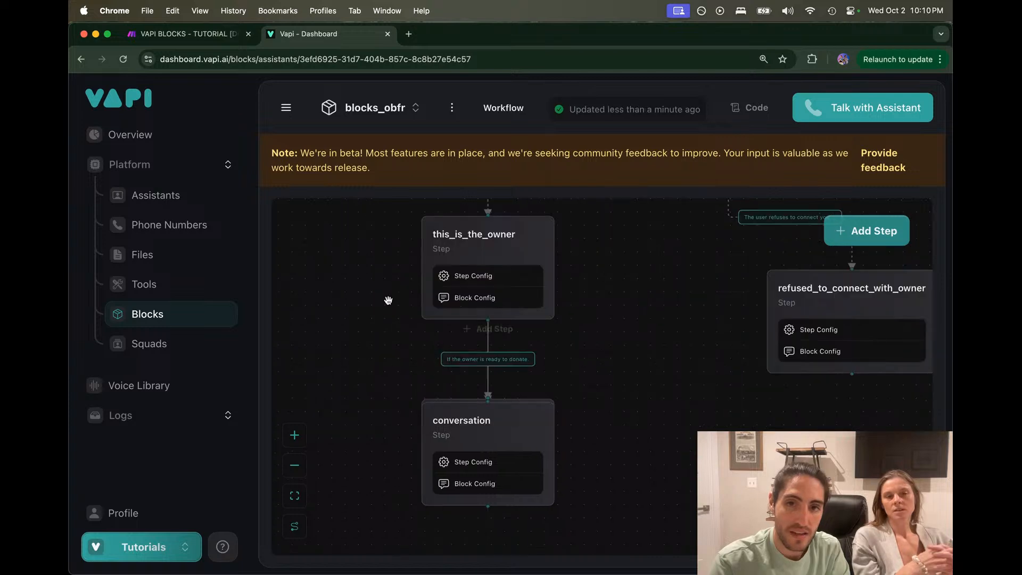
scroll(452, 372, "down", 1)
left_click_drag(505, 413, 635, 333)
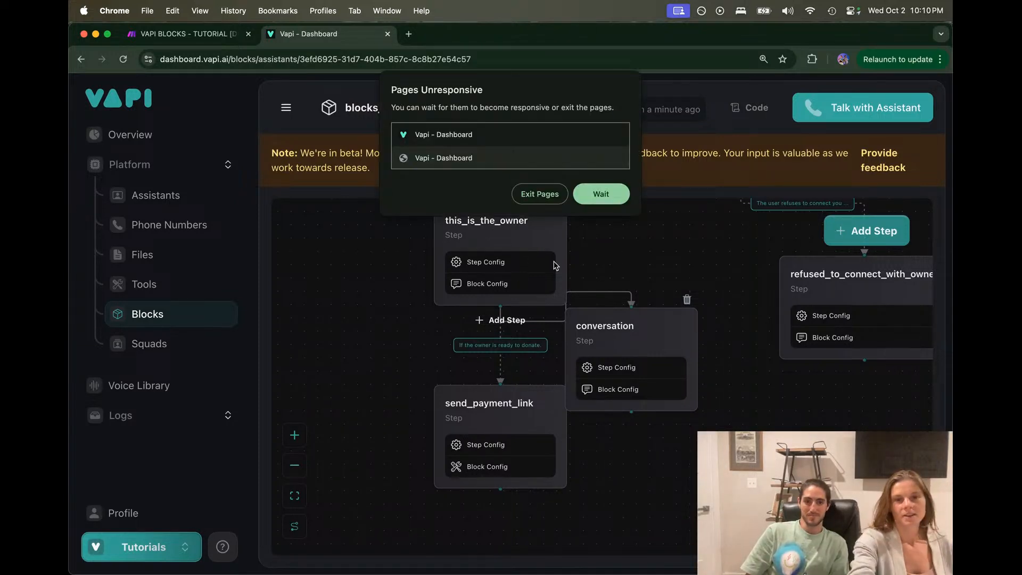
Step: Choose Wait on Chrome's Pages Unresponsive warning so the workflow stays open
left_click(601, 201)
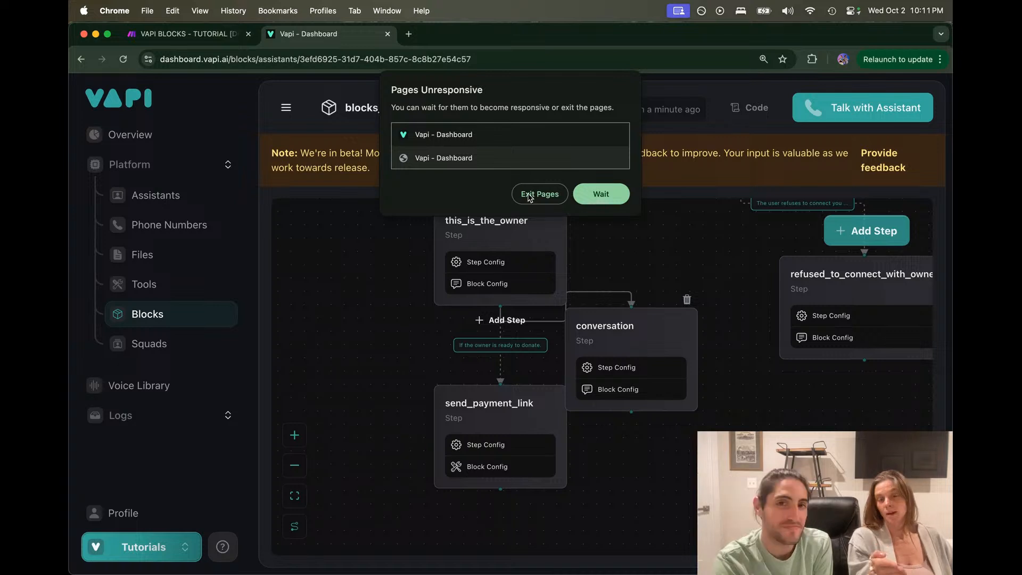
left_click(586, 192)
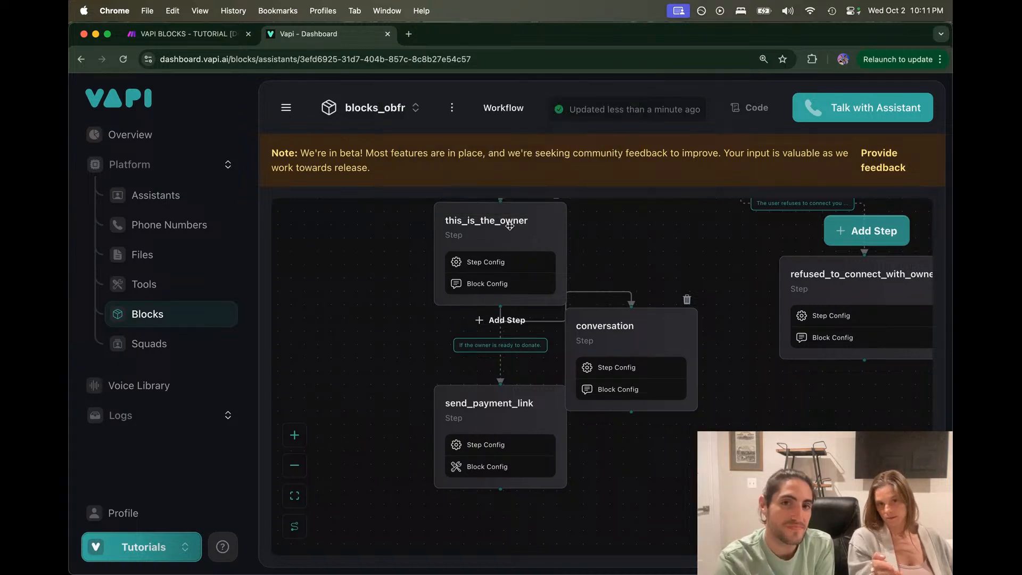
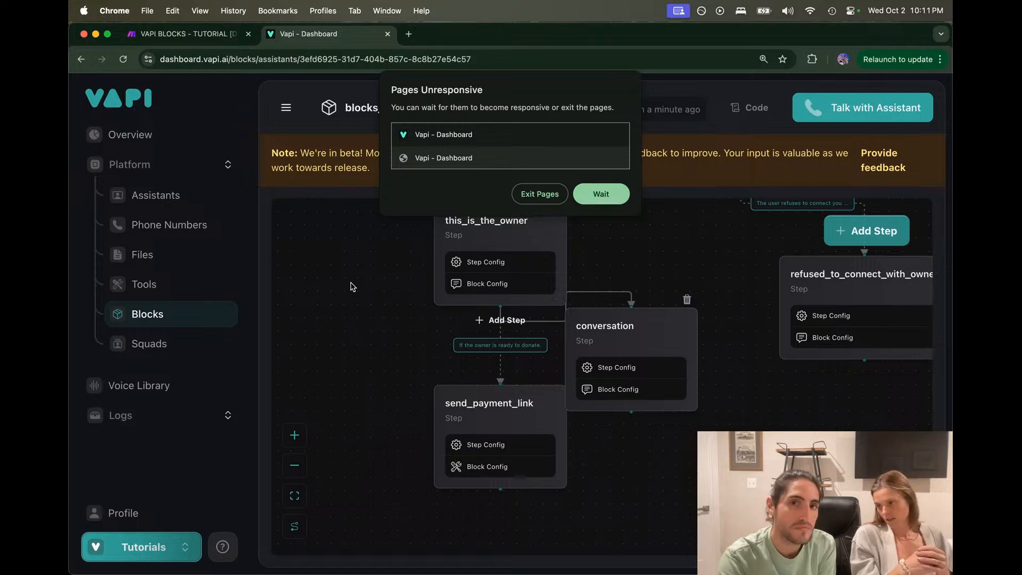
Step: Keep waiting on the unresponsive-page warning, then select the dashboard page address
left_click(596, 195)
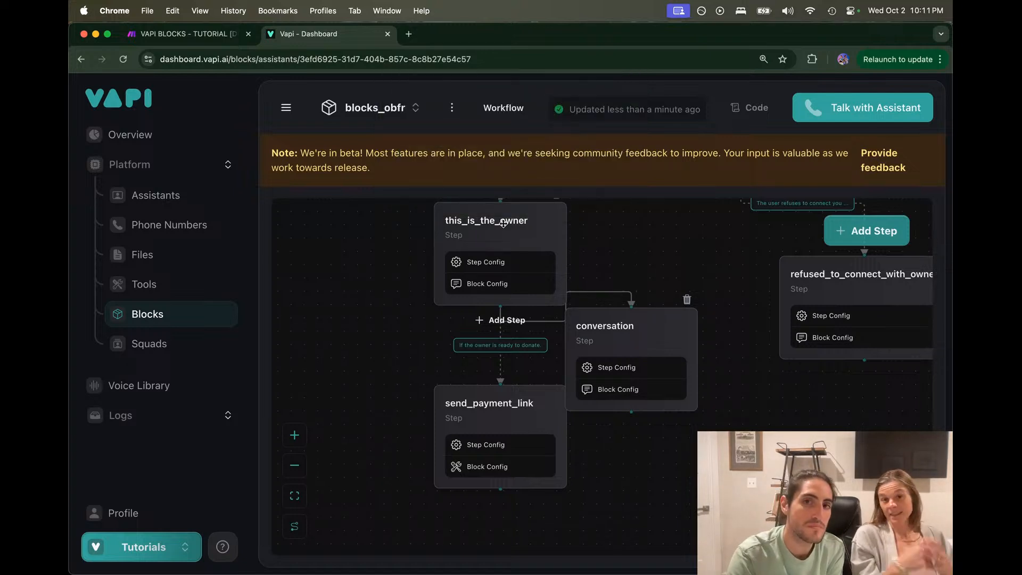
left_click(434, 65)
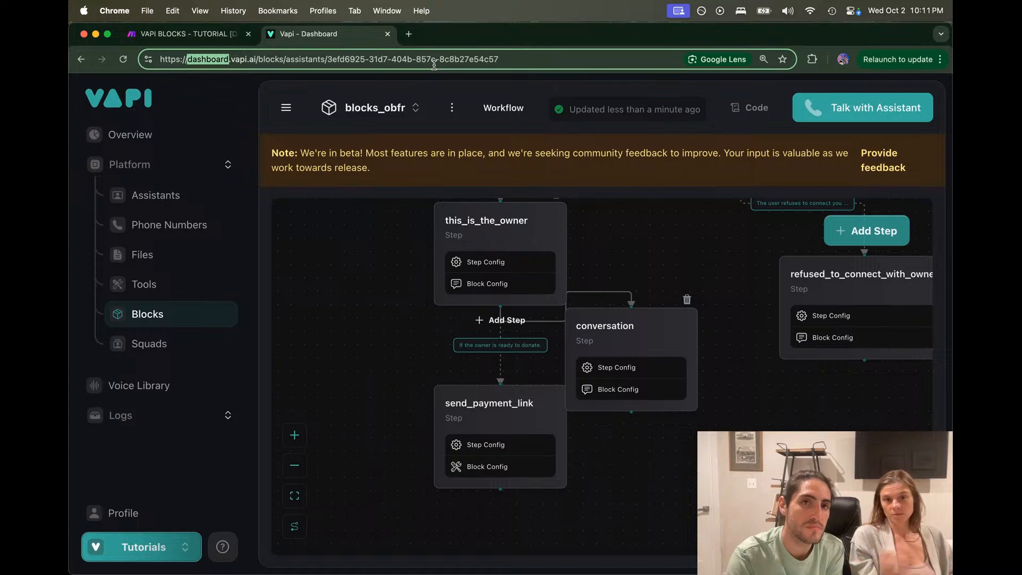
Step: Reload the blocks_obfr workflow in a new tab, close the old tabs, and choose the Tutorials organization
key("super+t")
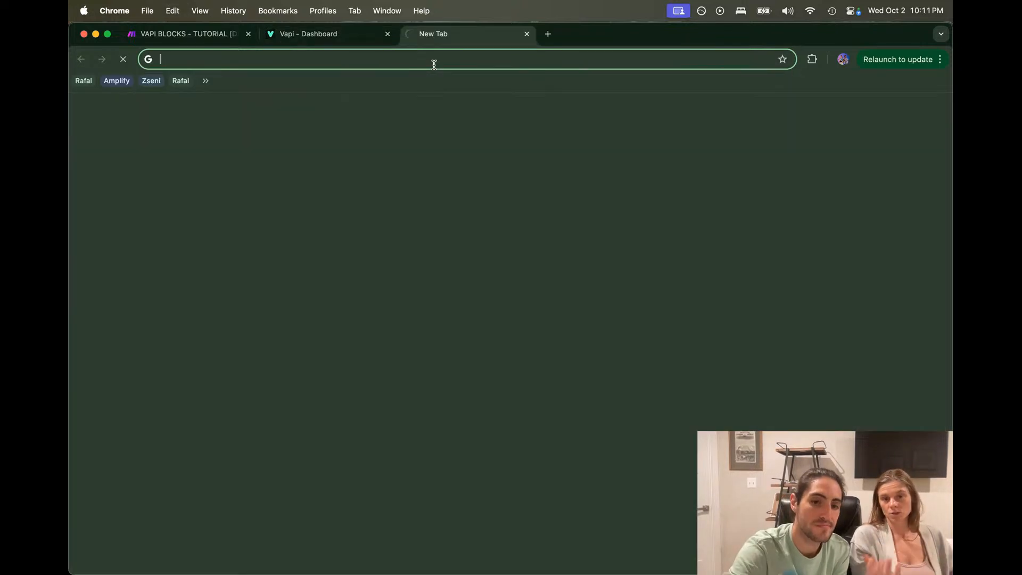
key("Return")
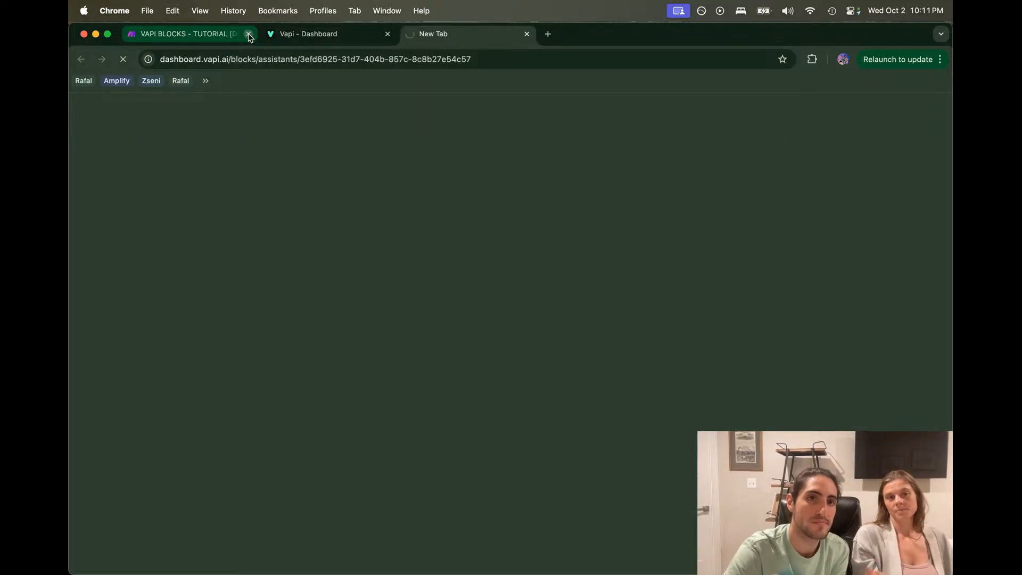
left_click(248, 33)
left_click(250, 35)
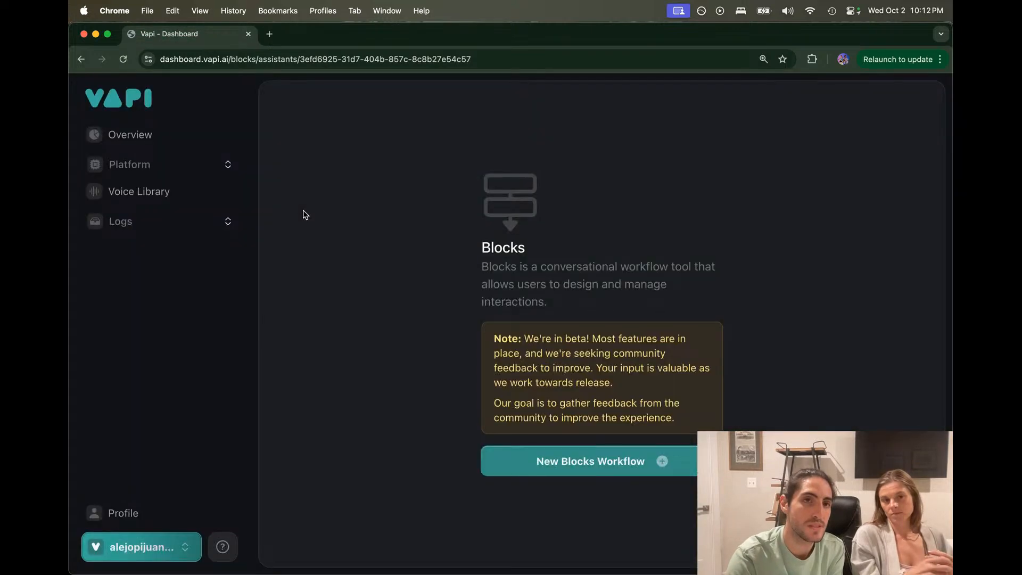
left_click(176, 535)
mouse_move(181, 281)
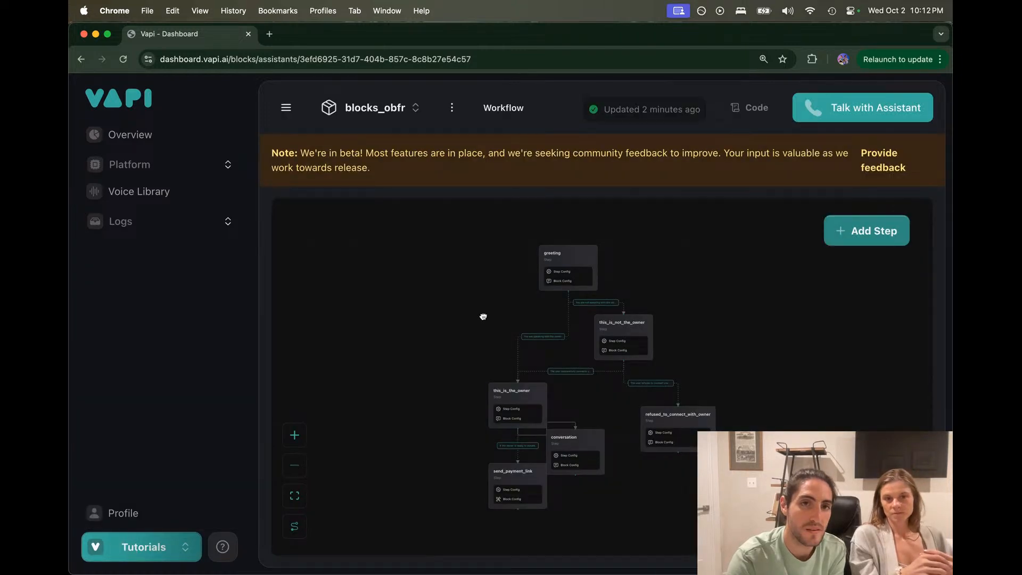
Step: Delete the conversation step so this_is_the_owner links straight to send_payment_link
left_click_drag(481, 317, 451, 275)
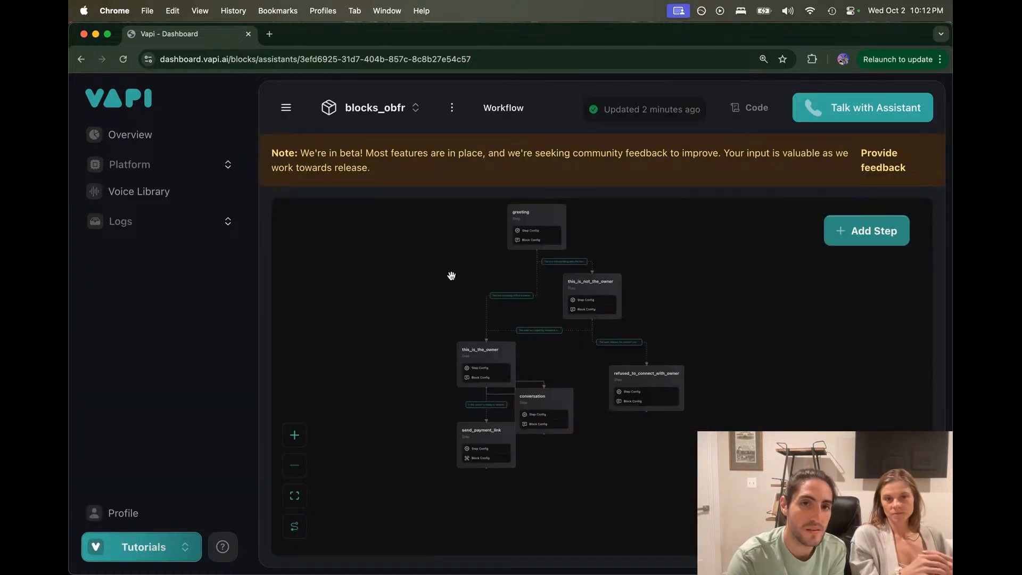
left_click(568, 387)
left_click(570, 390)
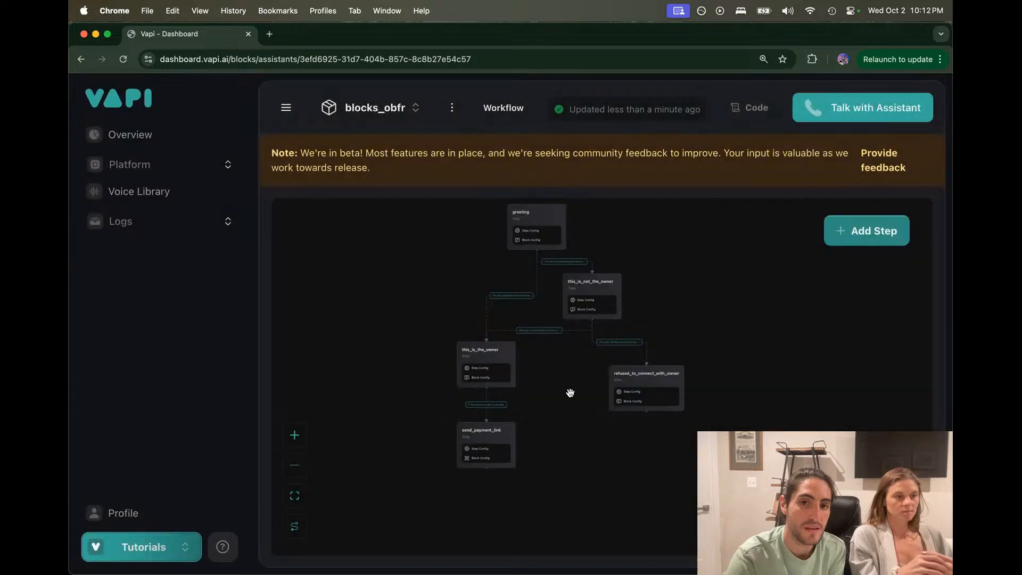
scroll(528, 395, "up", 2)
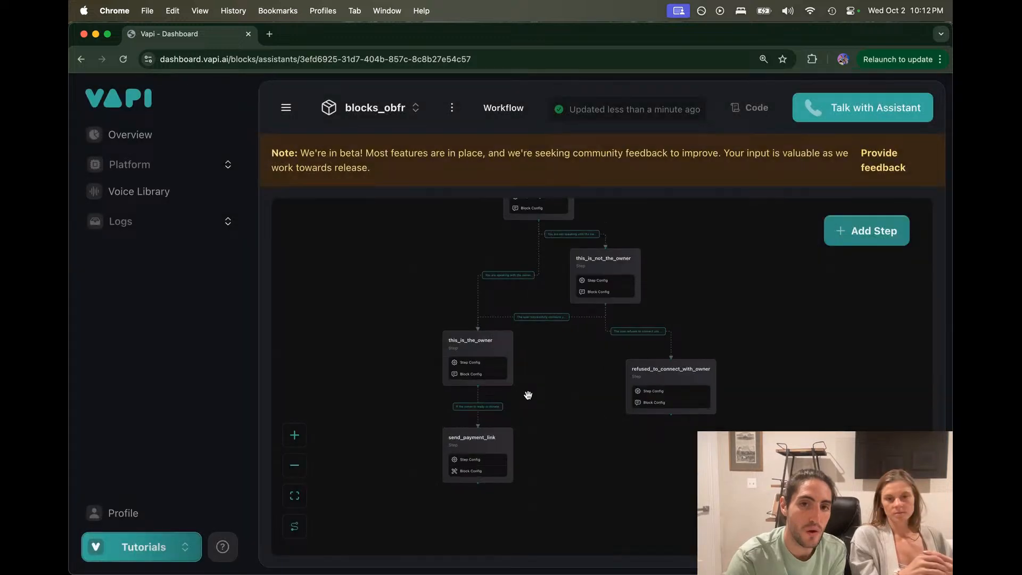
scroll(528, 395, "up", 2)
left_click(473, 325)
Step: Replace the donation request with 'explain the donation tier options' and '-Ask if the owner is able to offer any level of support'
left_click(619, 271)
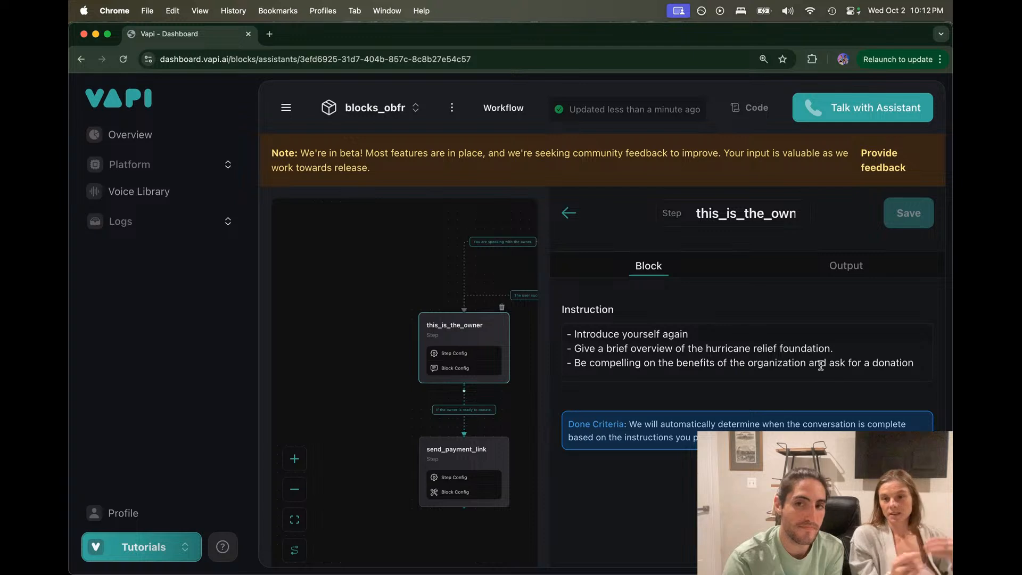
left_click_drag(828, 362, 921, 362)
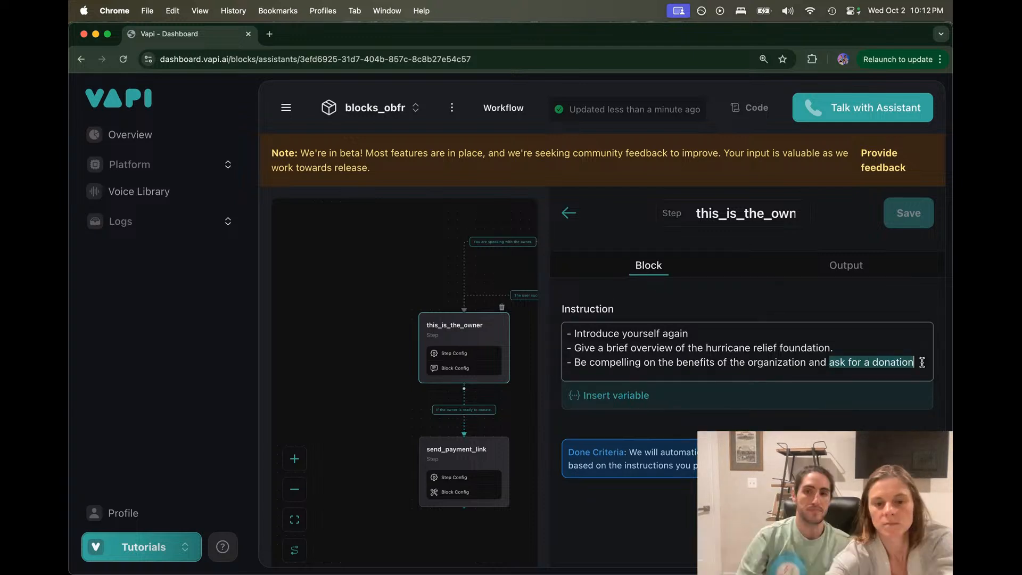
type("explai")
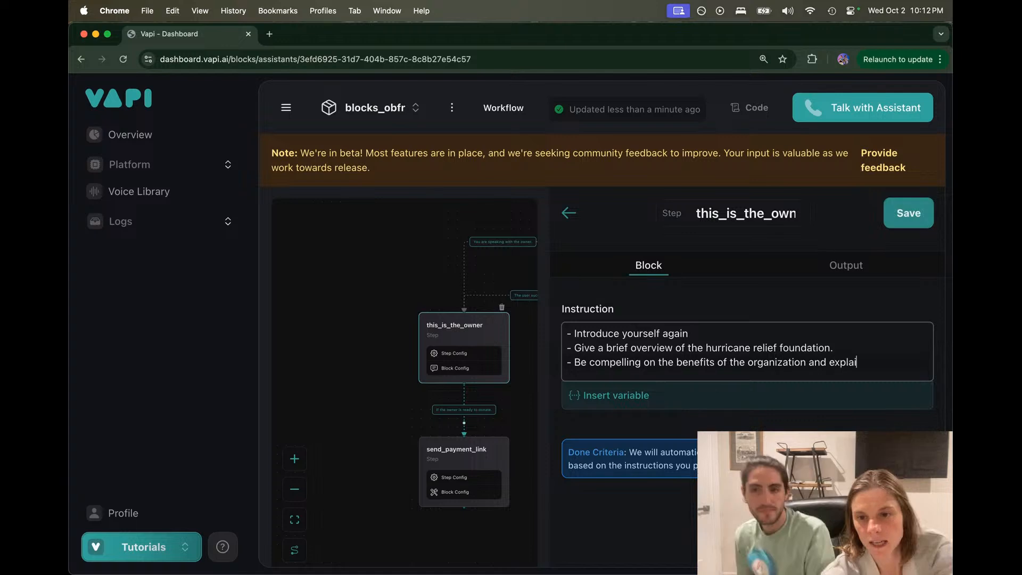
type("n the donation tier")
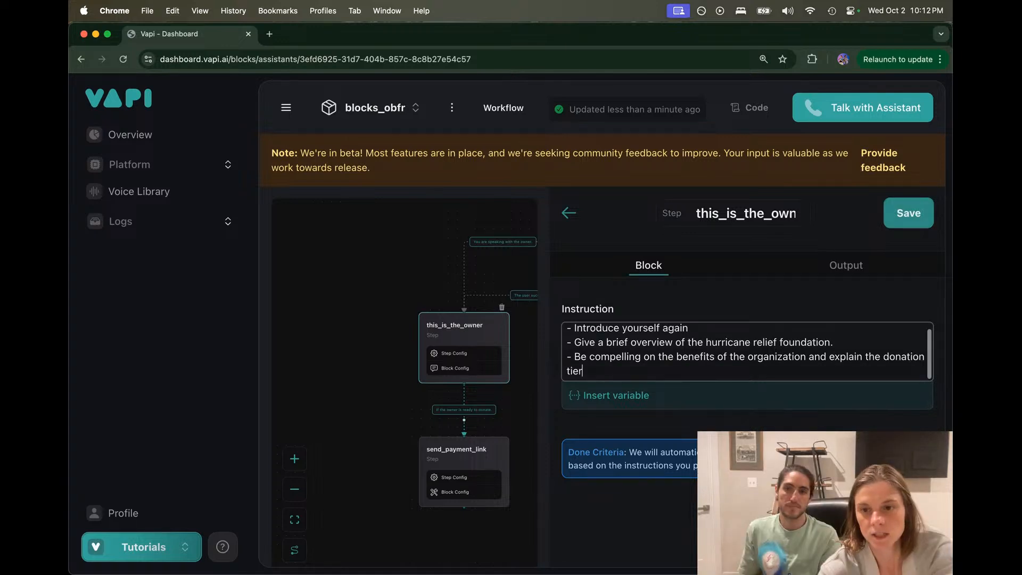
type(" o[tio")
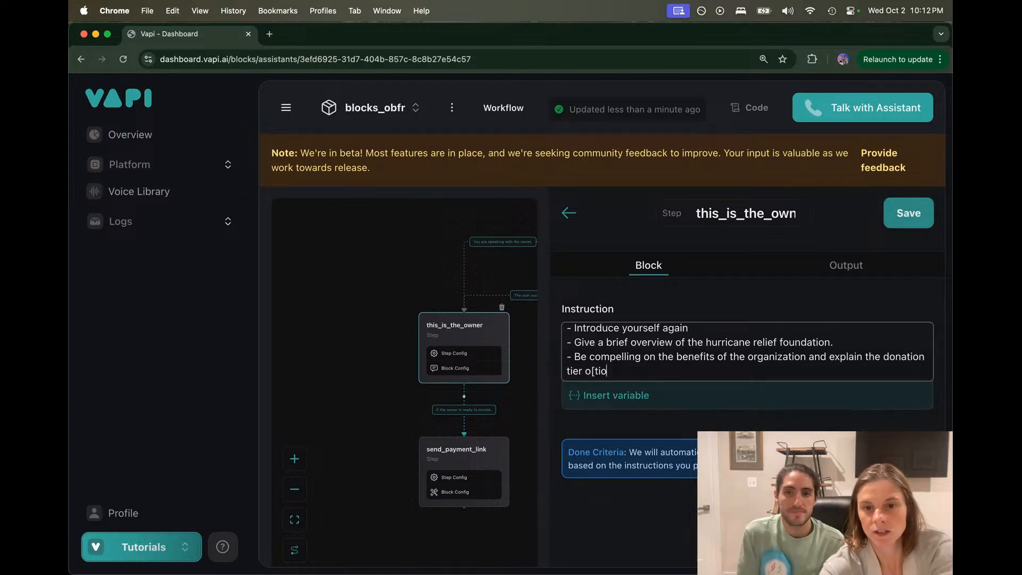
key("BackSpace")
key("BackSpace")
key("BackSpace")
key("BackSpace")
type("ptions")
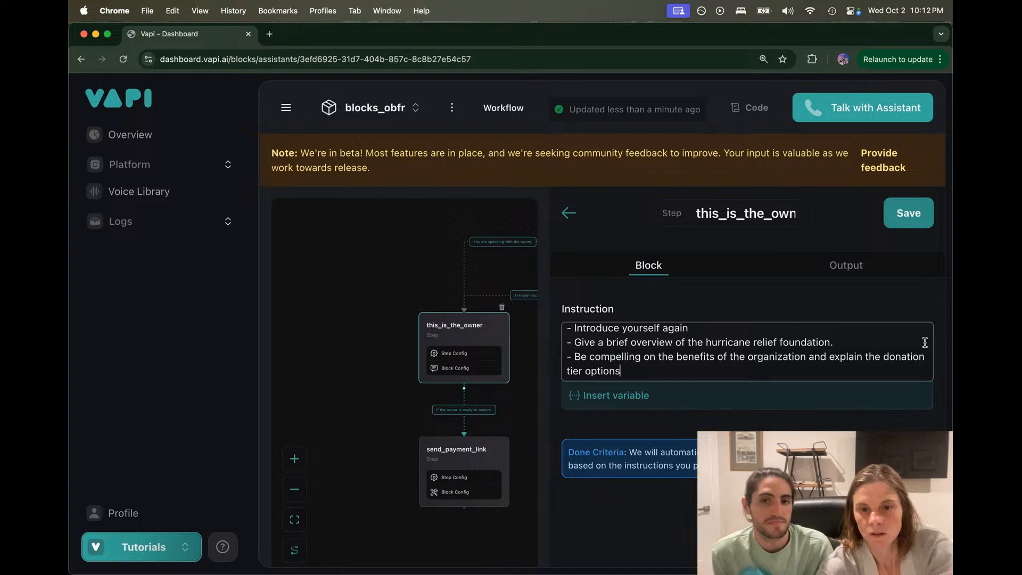
key("Return")
type("-Ask")
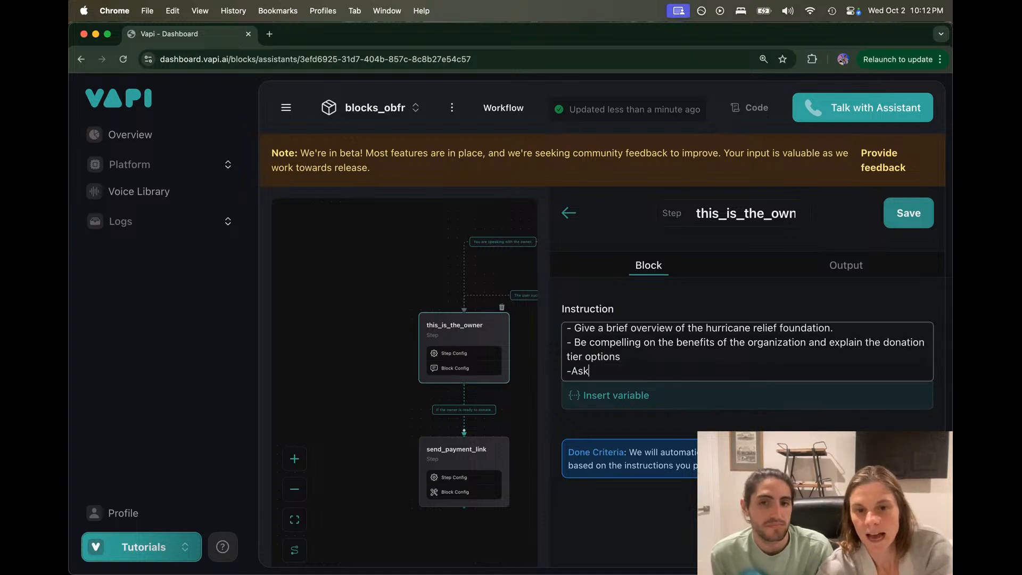
type(" if the ")
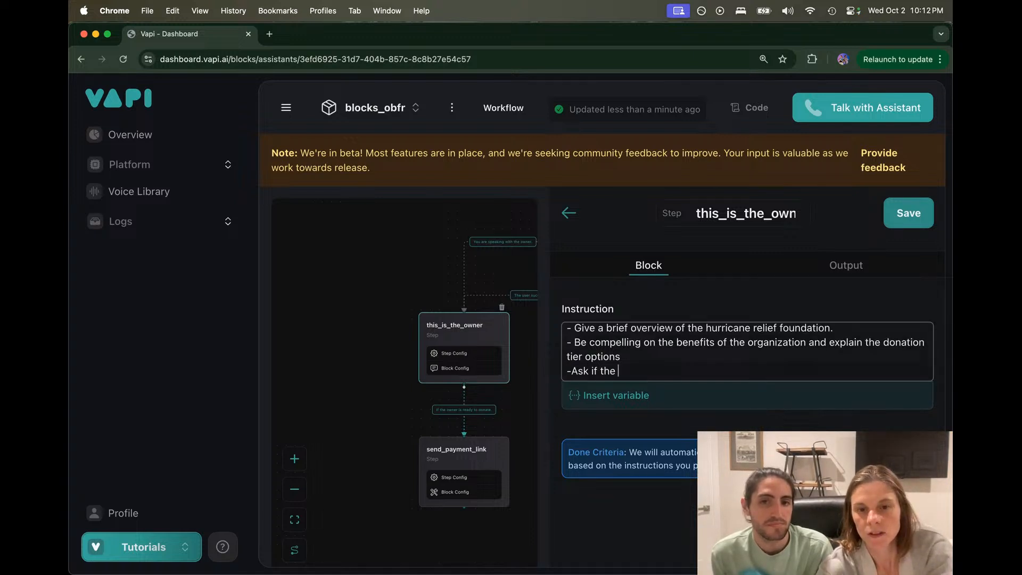
type("owner is ")
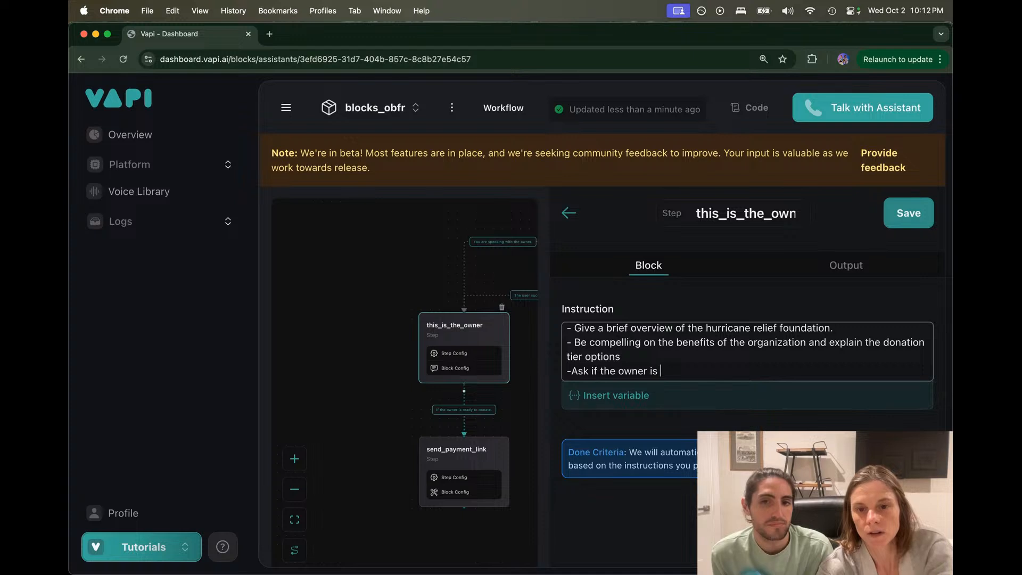
type("able to ofe")
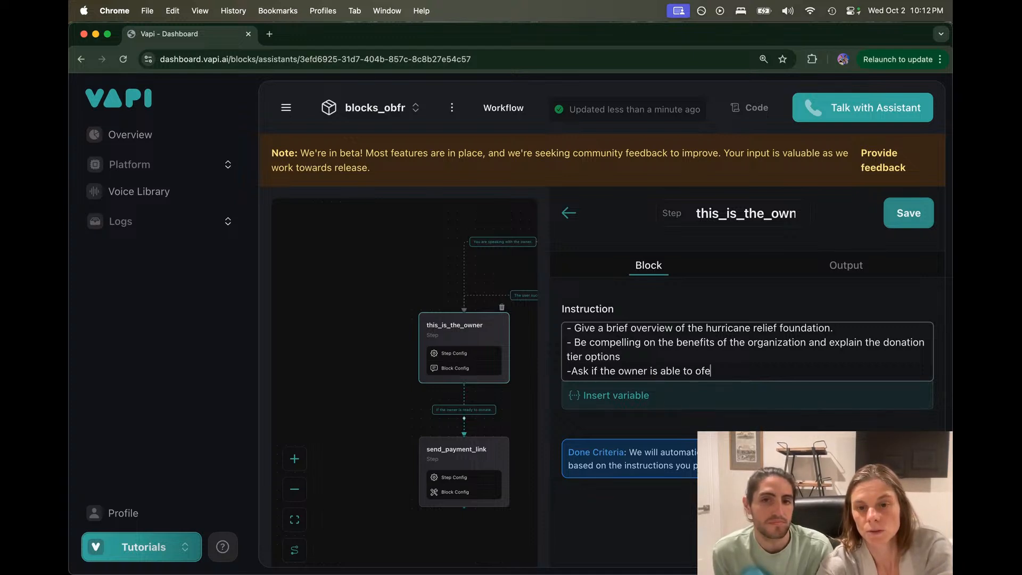
key("BackSpace")
type("fer ")
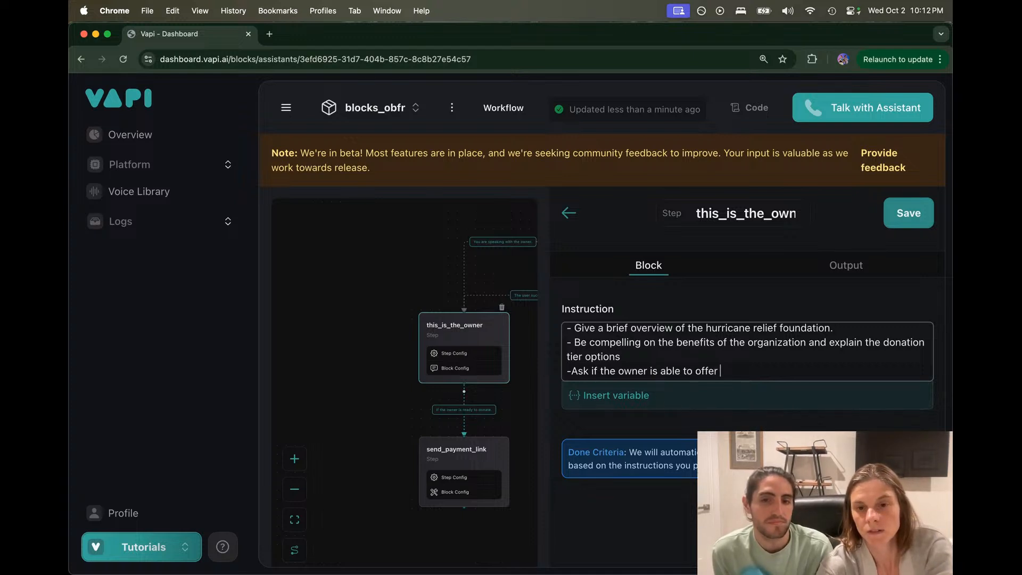
type("any level of ")
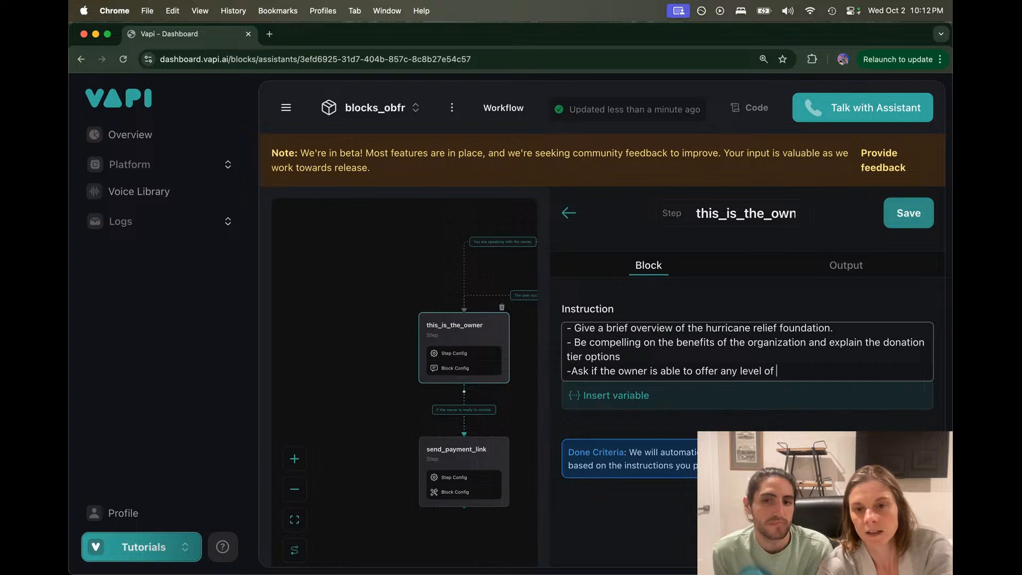
type("support")
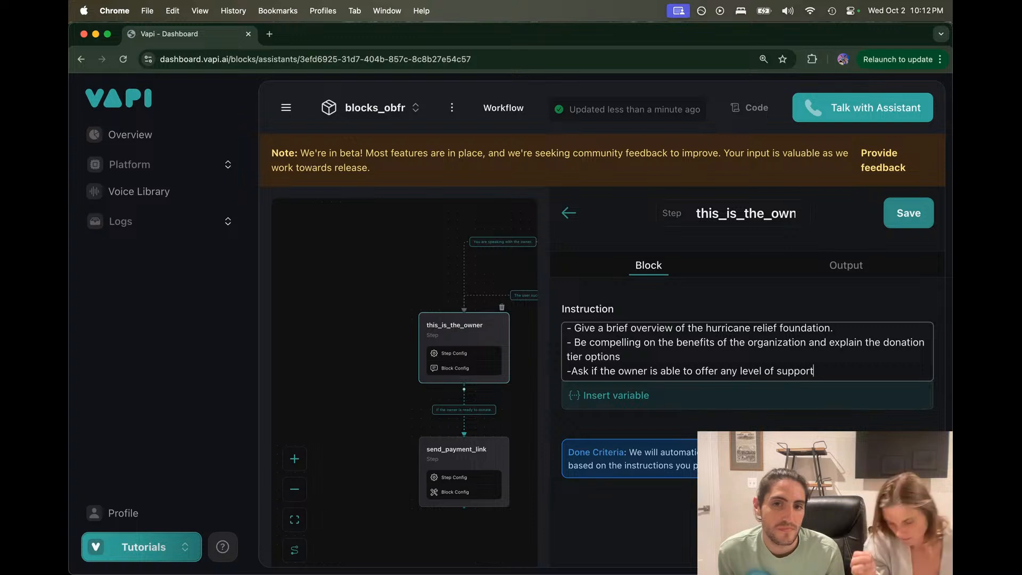
Step: Rewrite the last instruction line as '-Ask the amount that the owner will donate.'
key("BackSpace")
key("BackSpace")
key("BackSpace")
key("BackSpace")
key("BackSpace")
key("BackSpace")
key("BackSpace")
key("BackSpace")
key("BackSpace")
key("BackSpace")
key("BackSpace")
key("BackSpace")
key("BackSpace")
key("BackSpace")
key("BackSpace")
key("BackSpace")
key("BackSpace")
key("BackSpace")
key("BackSpace")
key("BackSpace")
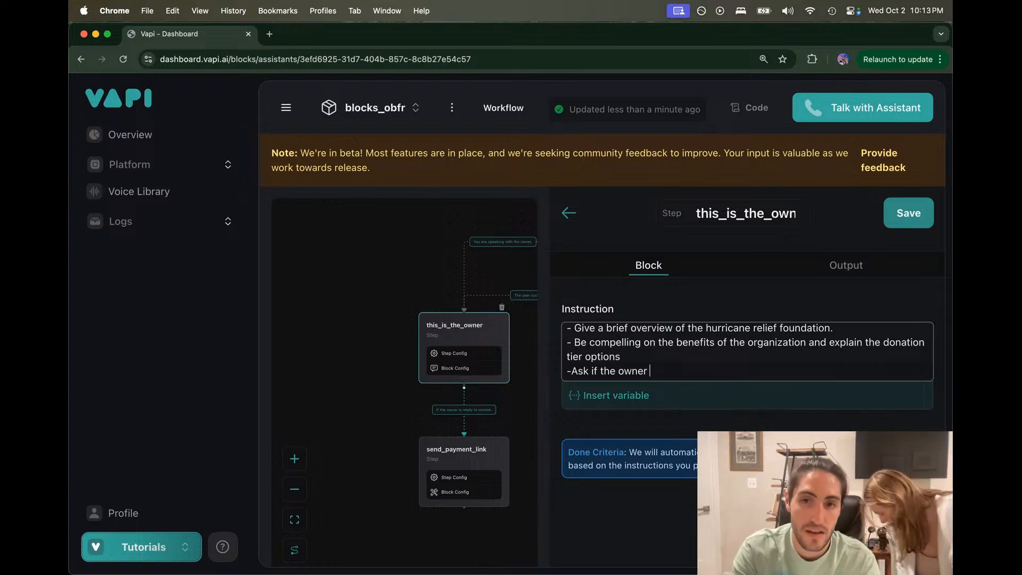
key("BackSpace")
key("BackSpace")
key("BackSpace")
key("BackSpace")
key("BackSpace")
key("BackSpace")
key("BackSpace")
key("BackSpace")
key("BackSpace")
key("BackSpace")
key("BackSpace")
key("BackSpace")
key("BackSpace")
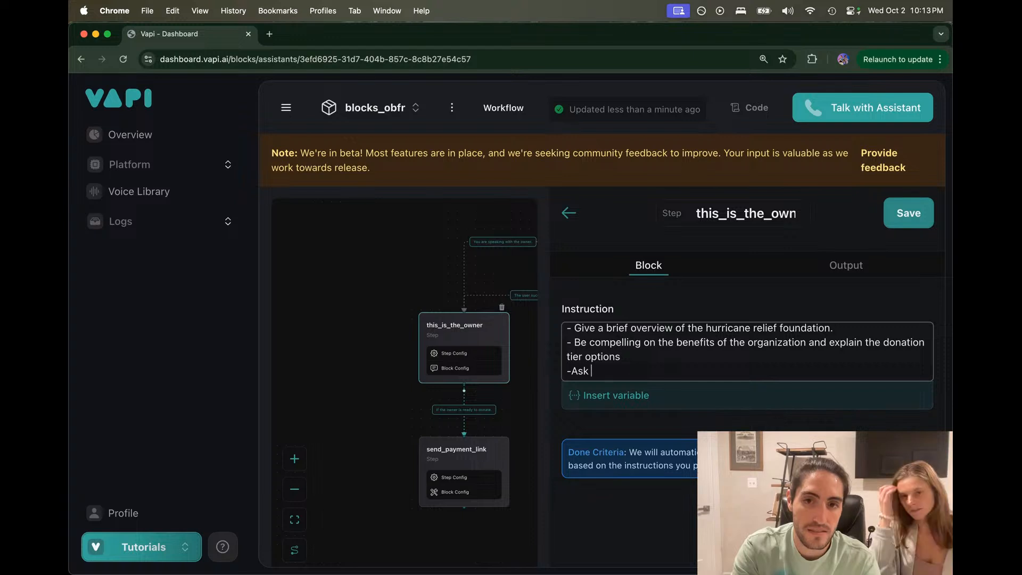
type("if the owner will d")
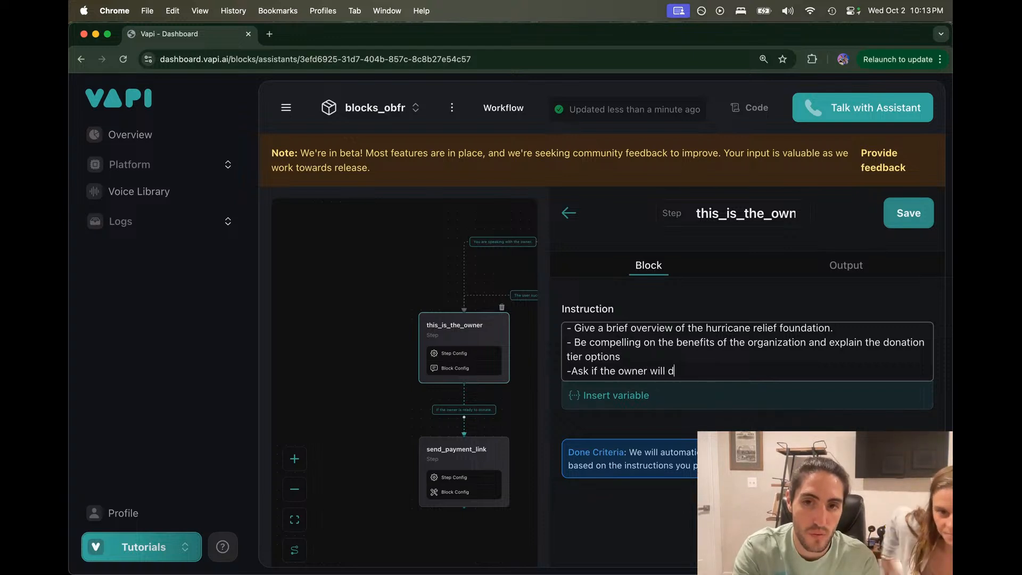
type("onate.")
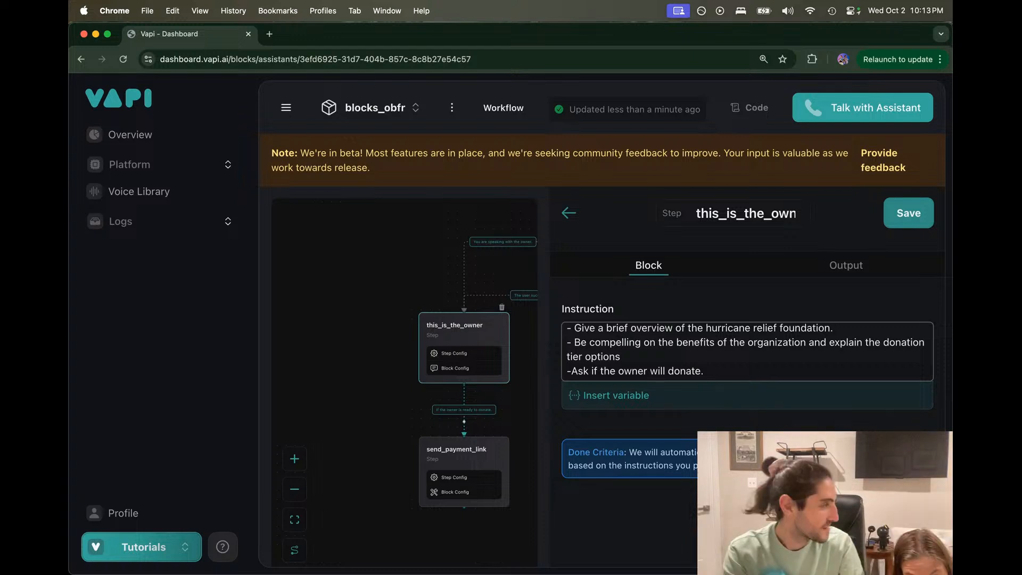
key("alt+Left")
key("alt+Left")
key("alt+Left")
key("alt+Left")
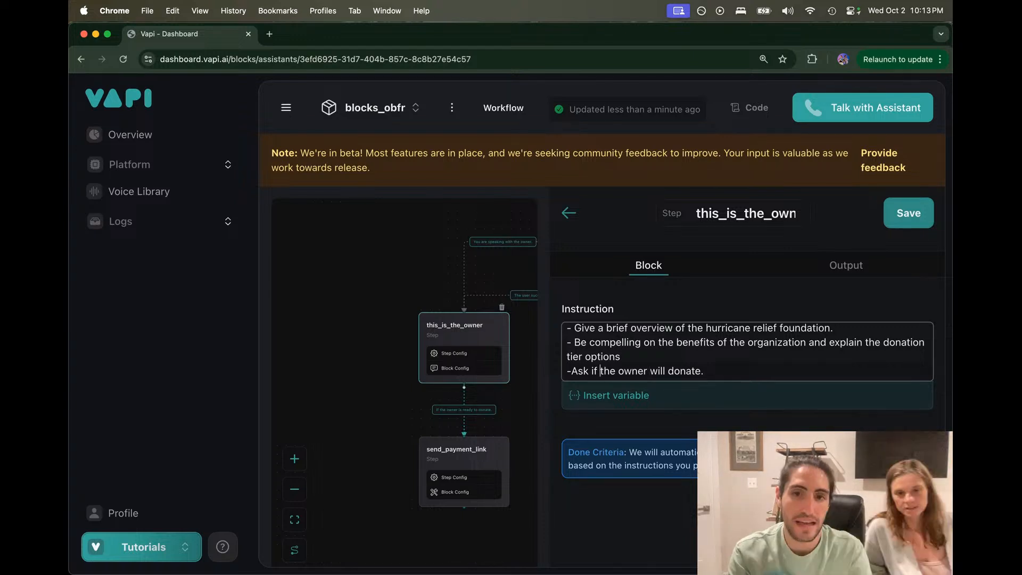
key("BackSpace")
key("BackSpace")
key("BackSpace")
key("alt+Right")
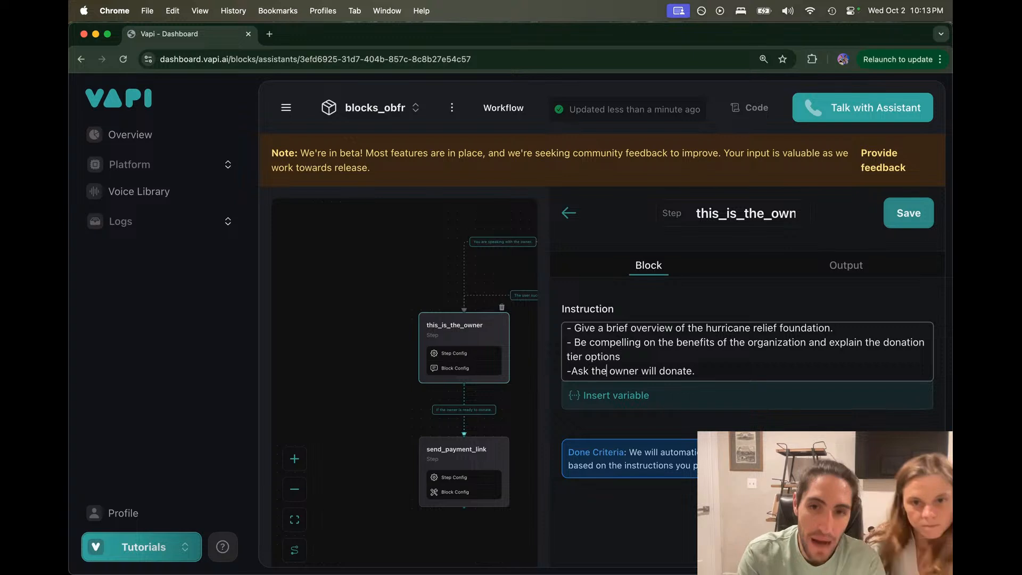
type("amount that th")
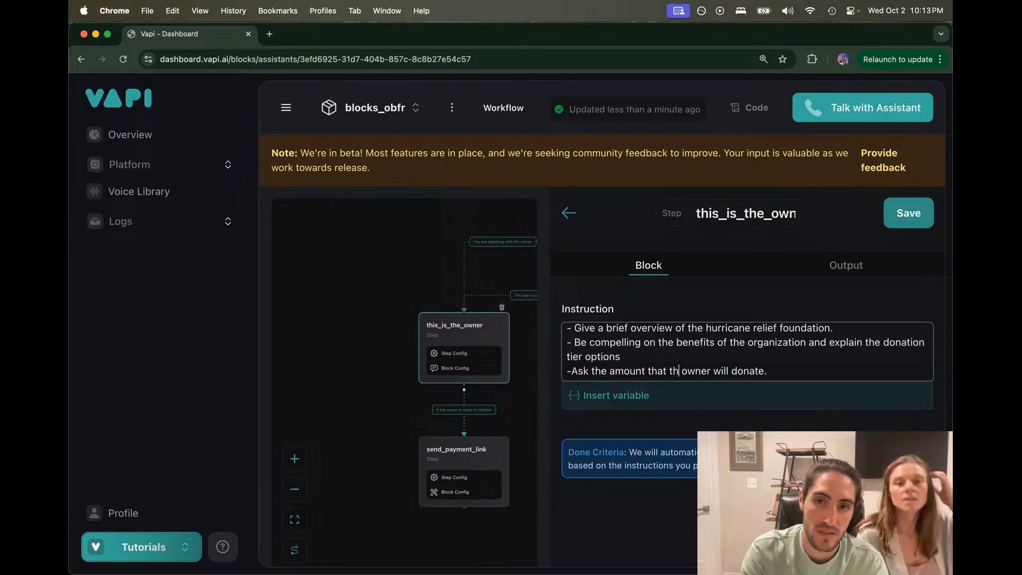
type("e")
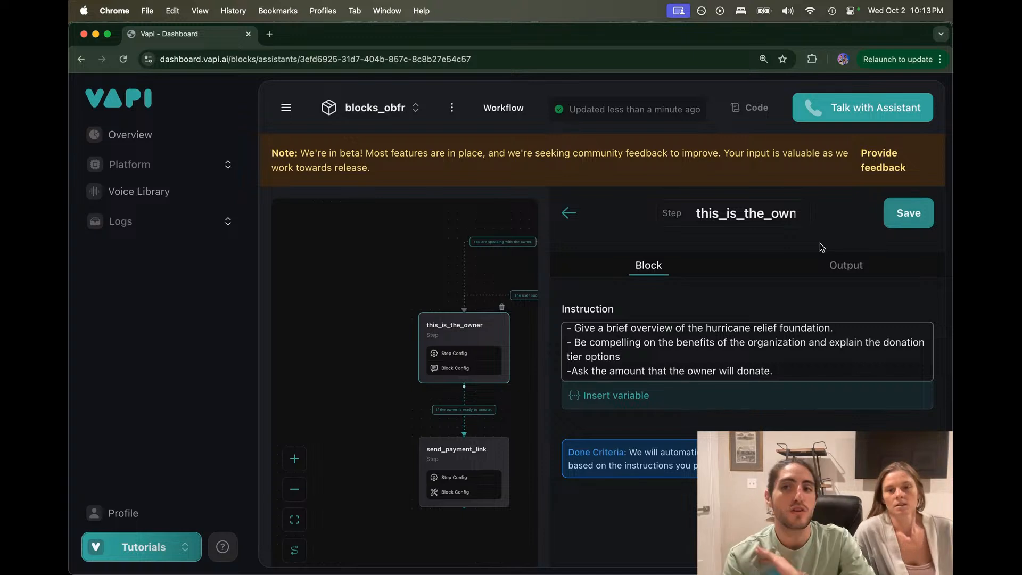
mouse_move(548, 569)
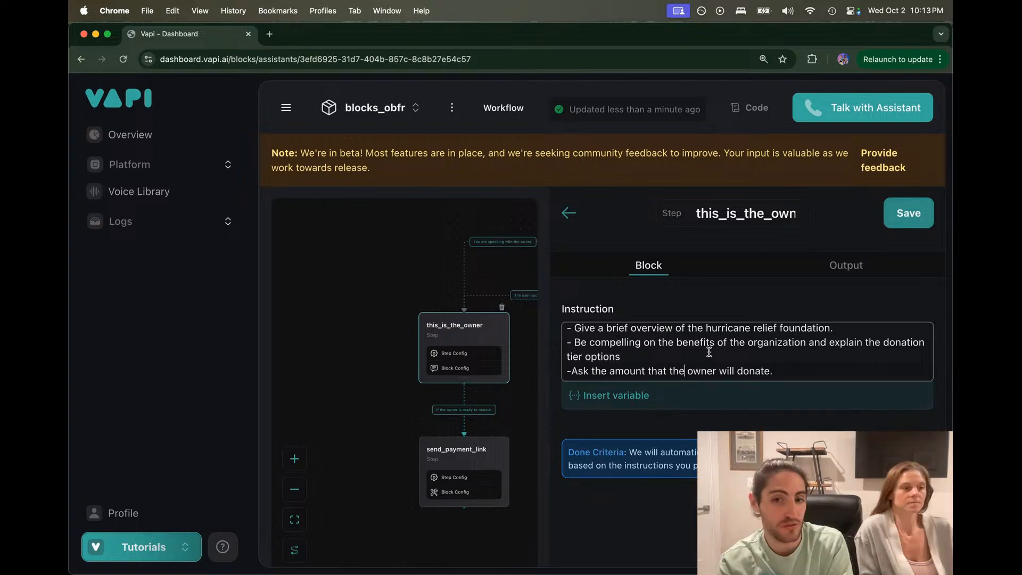
scroll(729, 359, "down", 1)
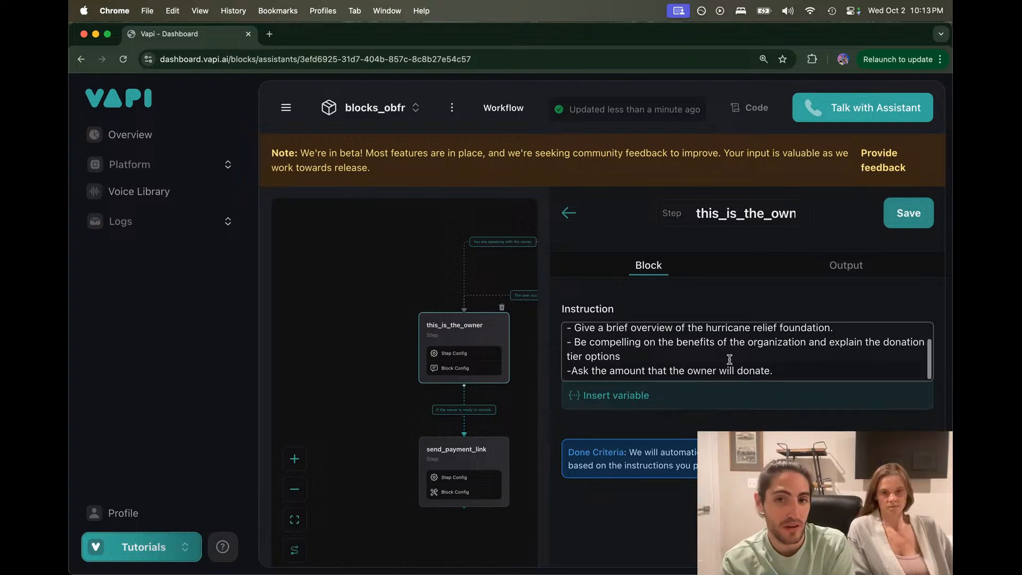
left_click_drag(780, 370, 583, 339)
left_click(583, 344)
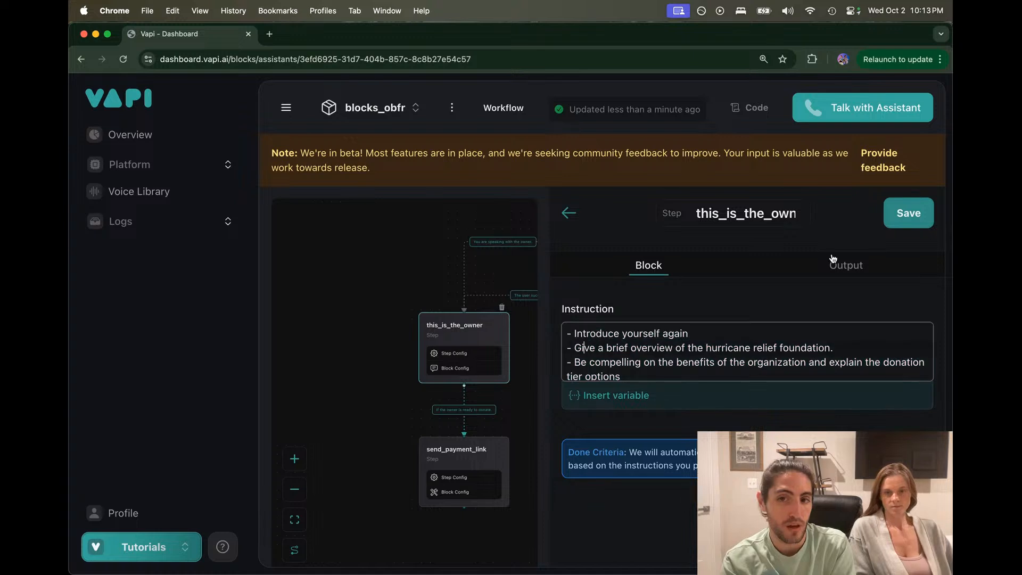
Step: Mark the owner step's Donation amount output as required and save the step
left_click(842, 263)
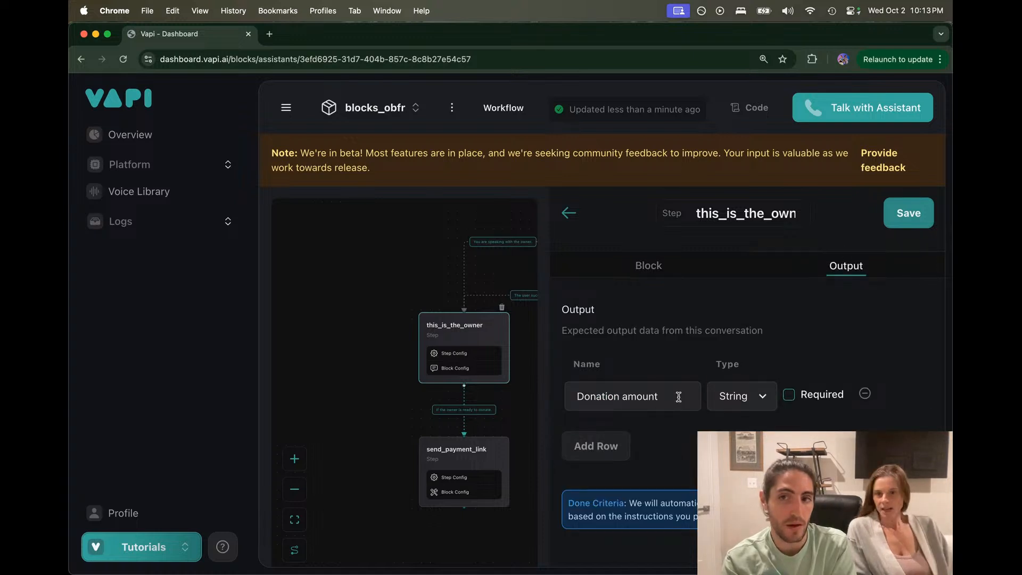
left_click(804, 395)
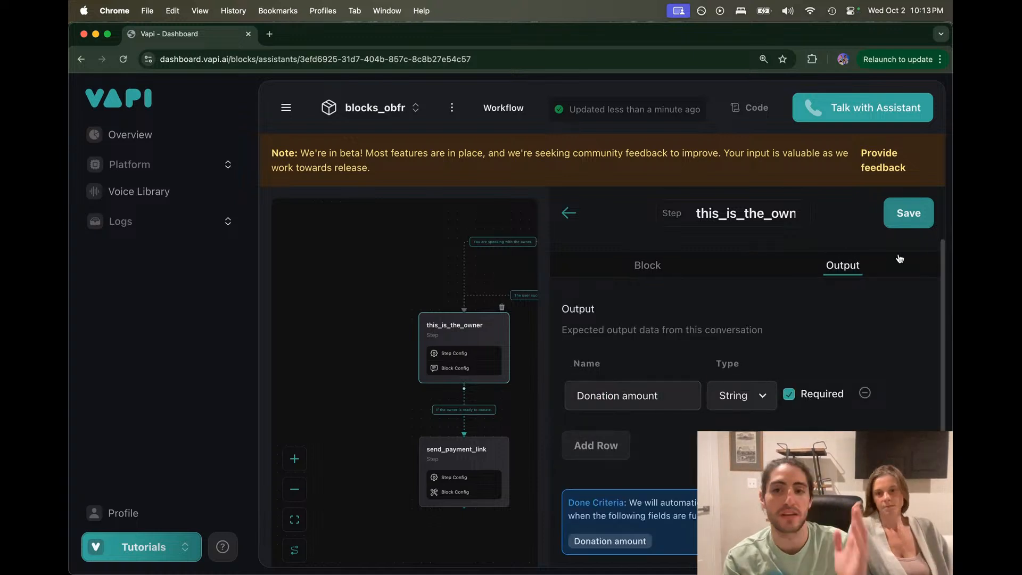
left_click(907, 222)
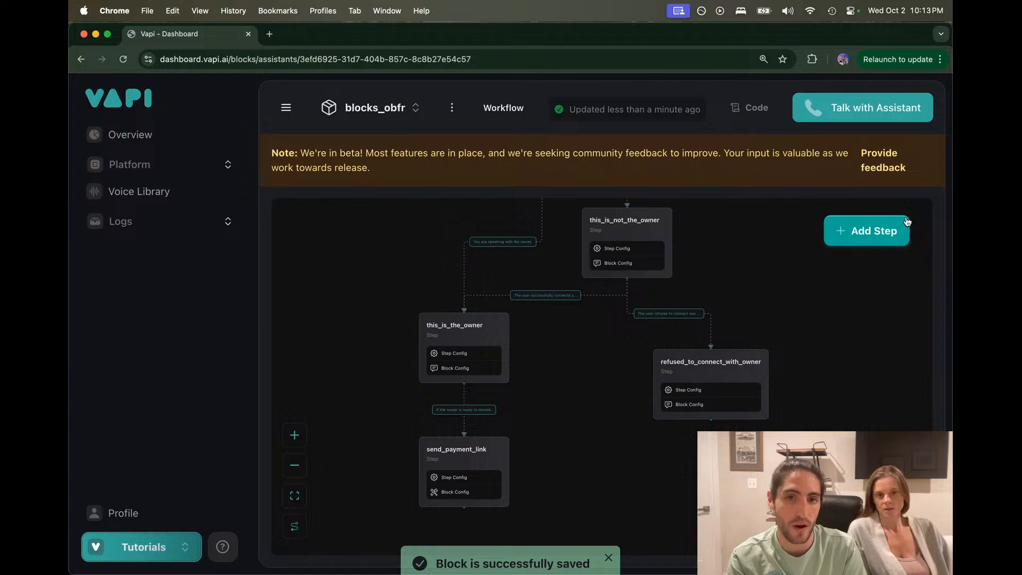
Step: Open send_payment_link's settings after rechecking the owner's Donation amount output
left_click(450, 452)
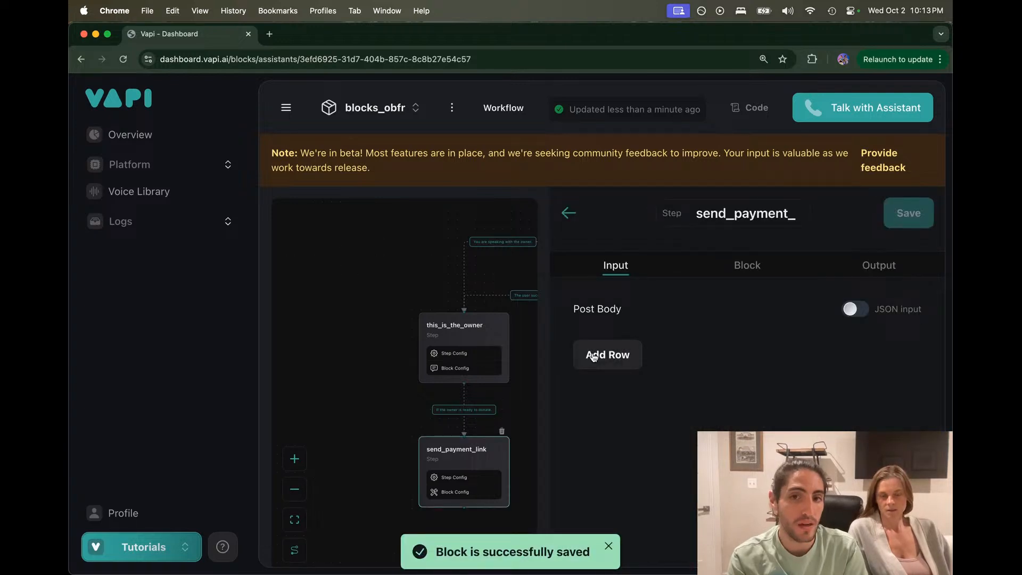
mouse_move(487, 339)
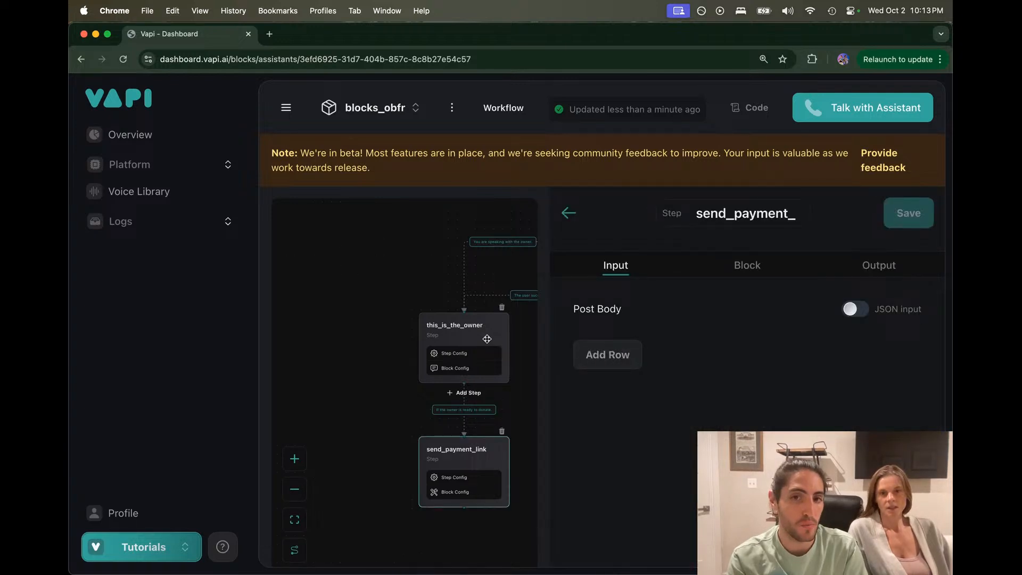
left_click(489, 326)
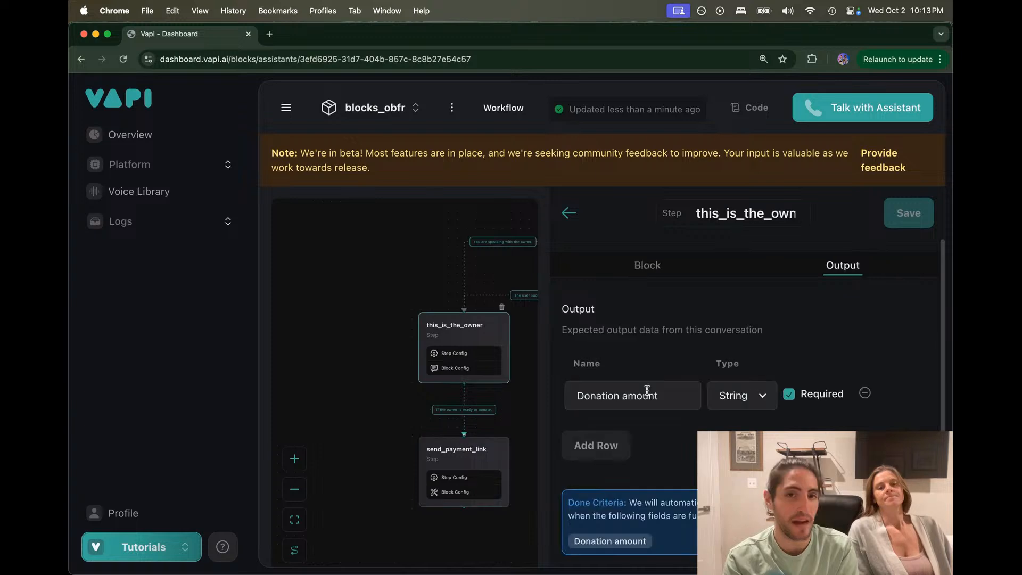
left_click(461, 458)
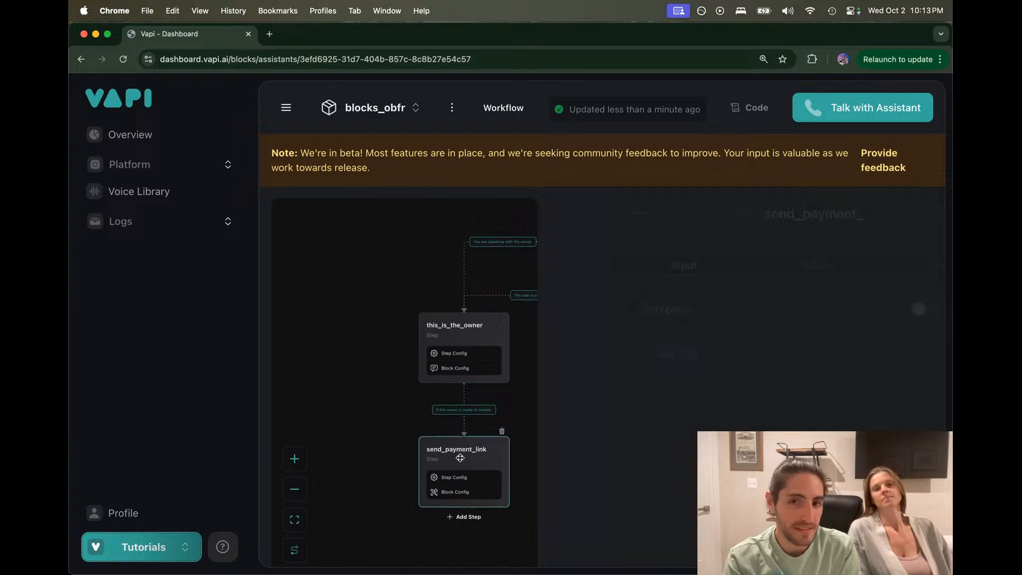
Step: Add post-body field Donation_amount with its value set to this_is_the_owner's Donation amount variable
left_click(615, 354)
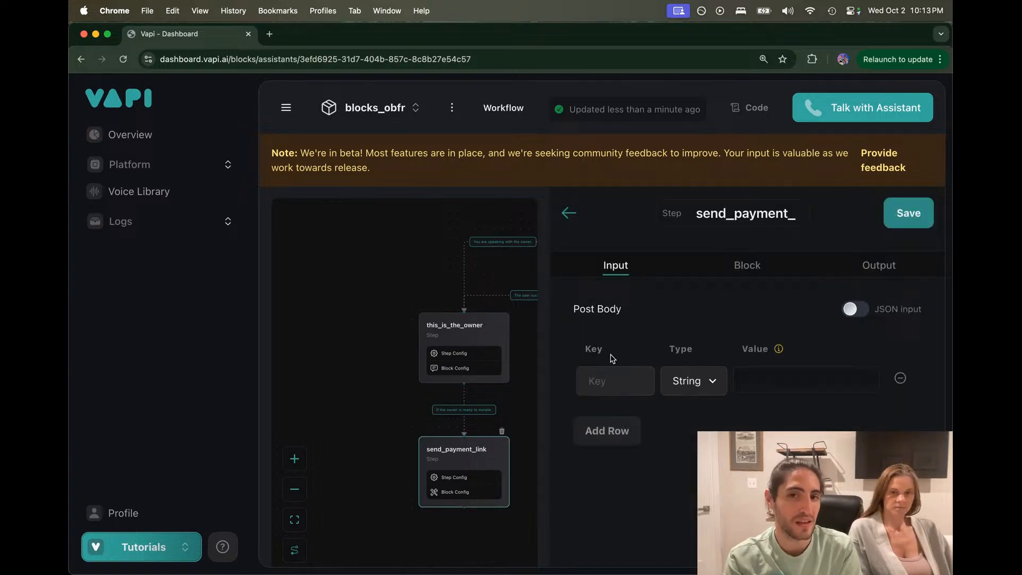
left_click(616, 377)
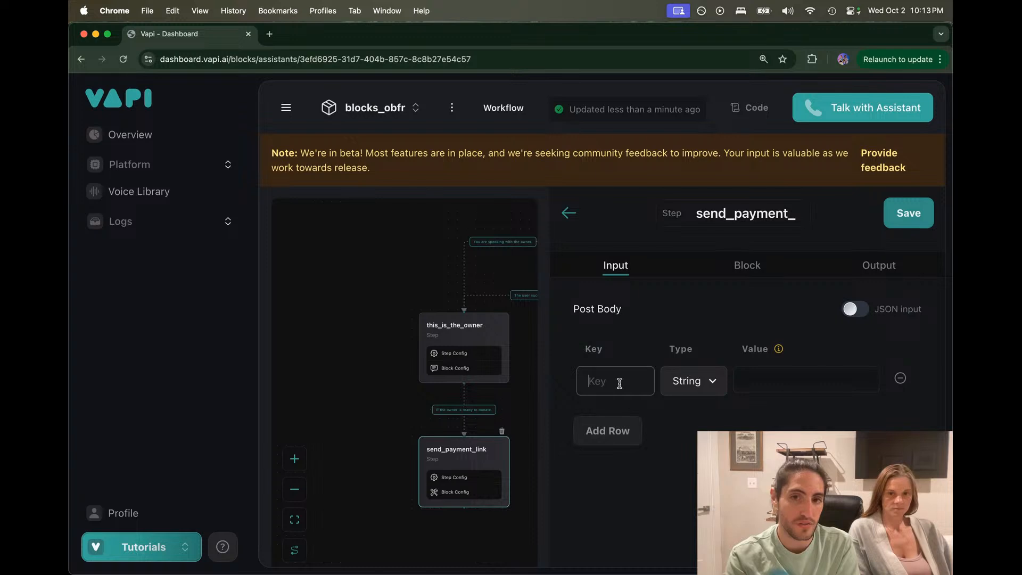
left_click(778, 385)
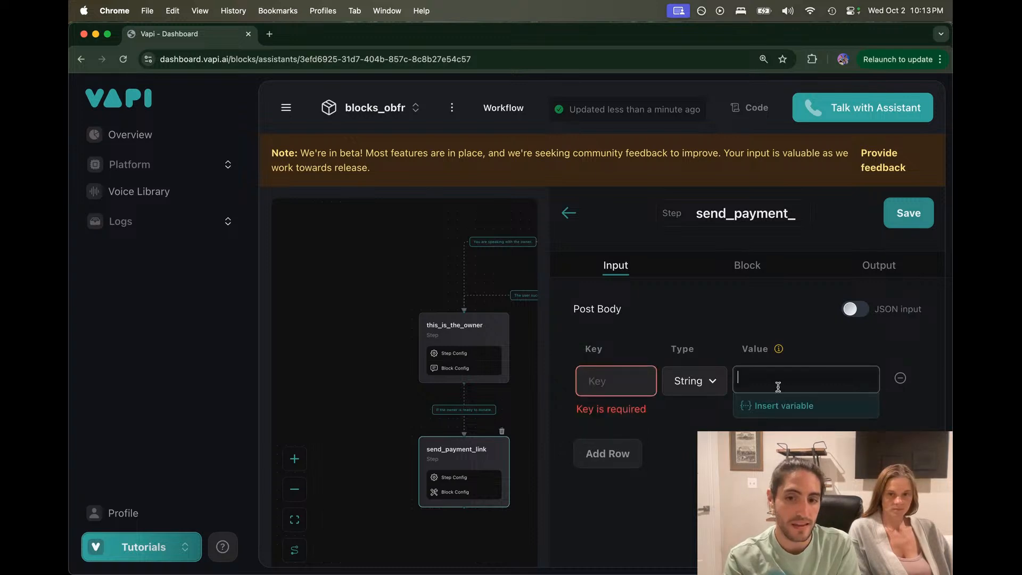
left_click(636, 379)
type("Do")
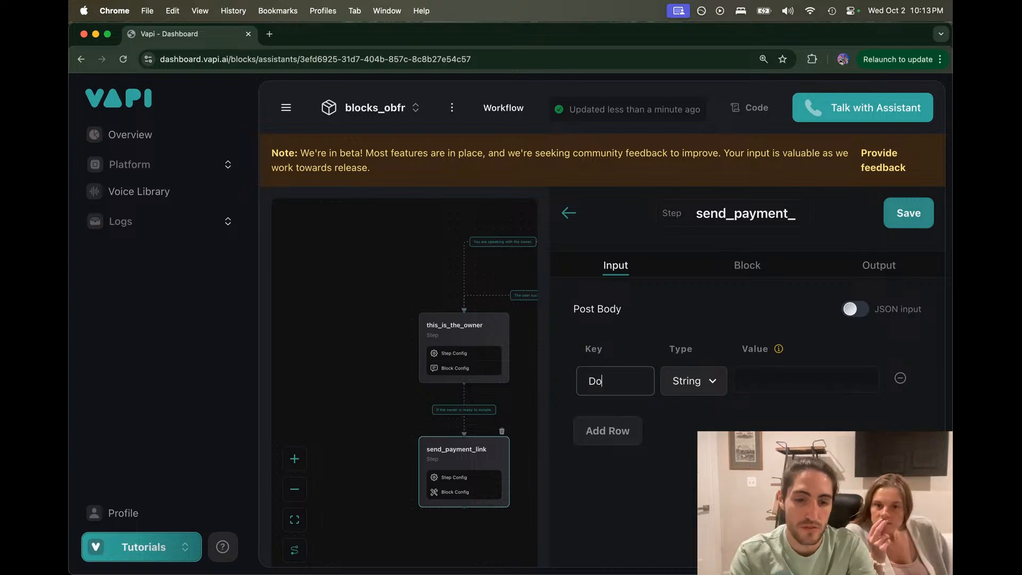
type("nation_")
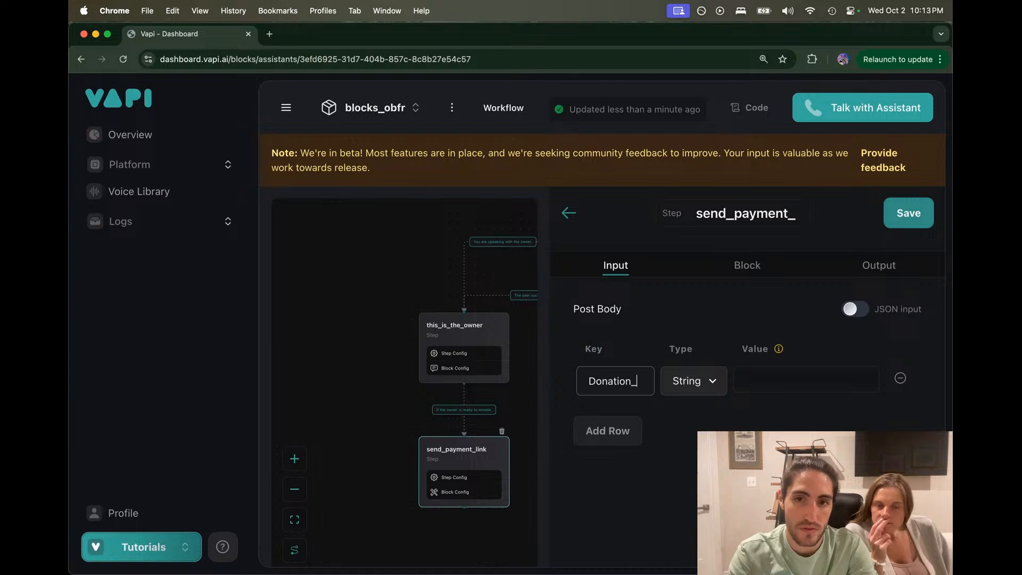
type("amount")
left_click(748, 379)
left_click(775, 407)
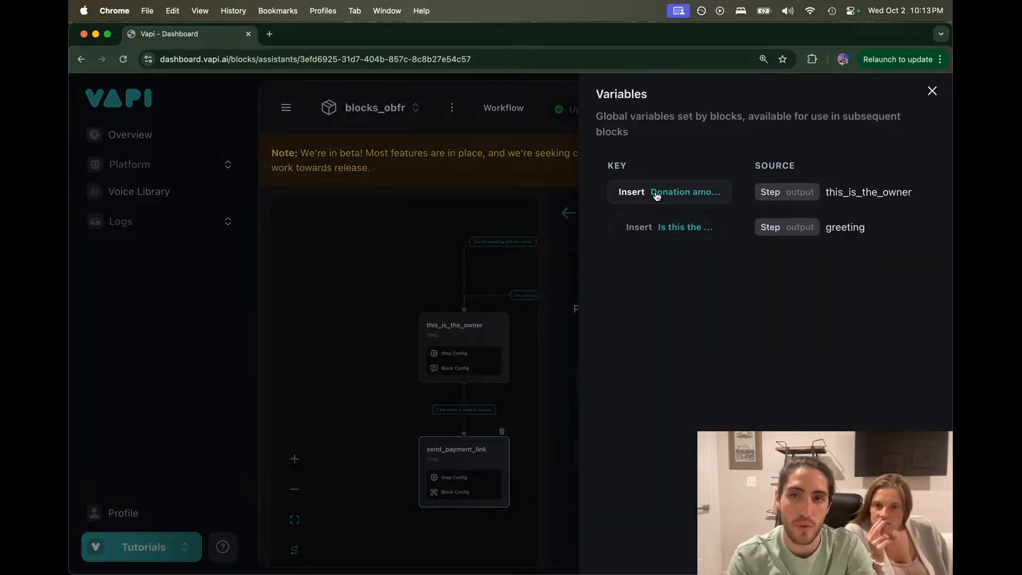
left_click(683, 191)
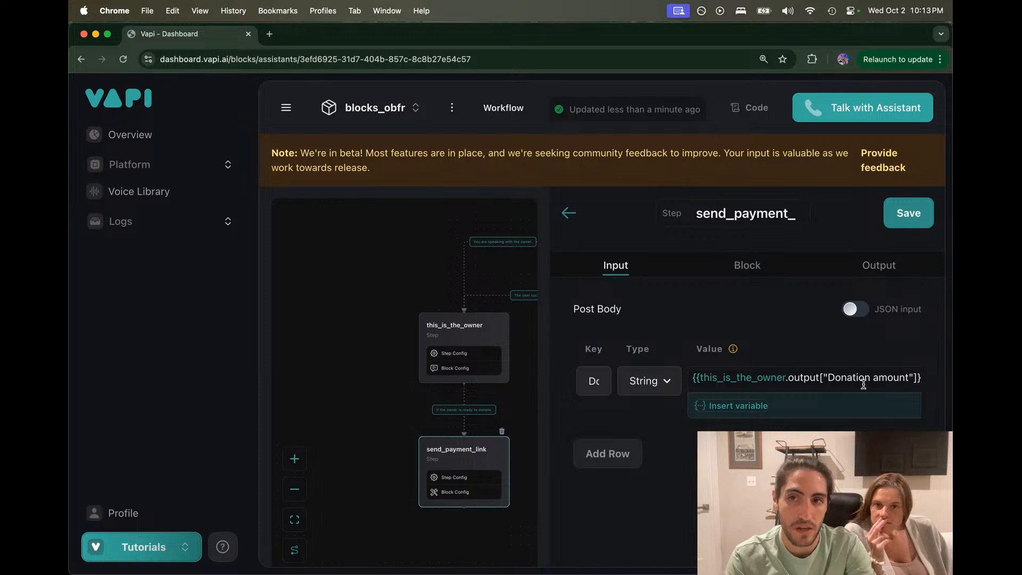
left_click_drag(912, 378, 681, 379)
left_click(681, 384)
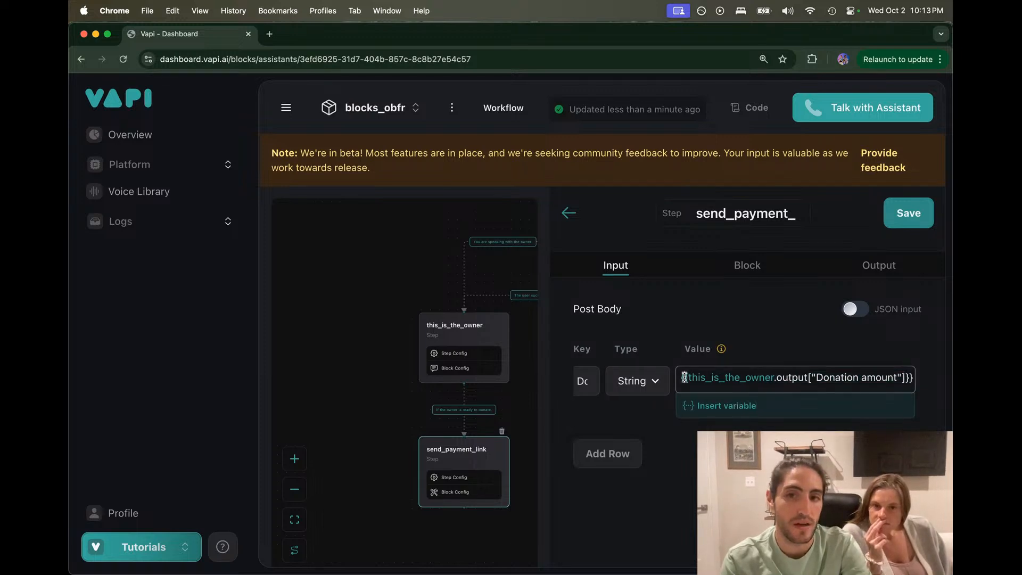
Step: Try Number as the field type, then revert to String and reinsert the Donation amount variable
left_click(655, 382)
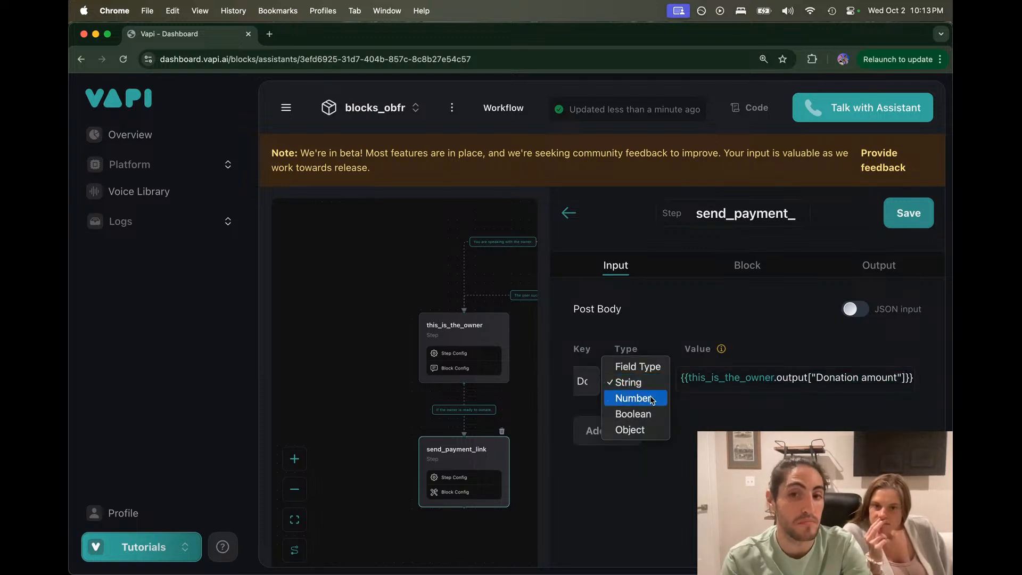
left_click(652, 398)
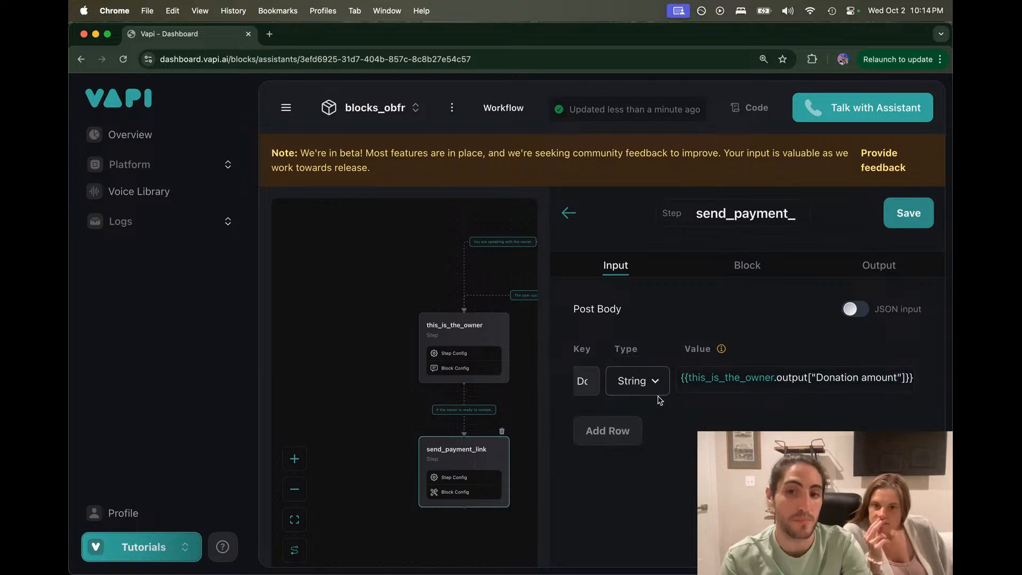
left_click(834, 377)
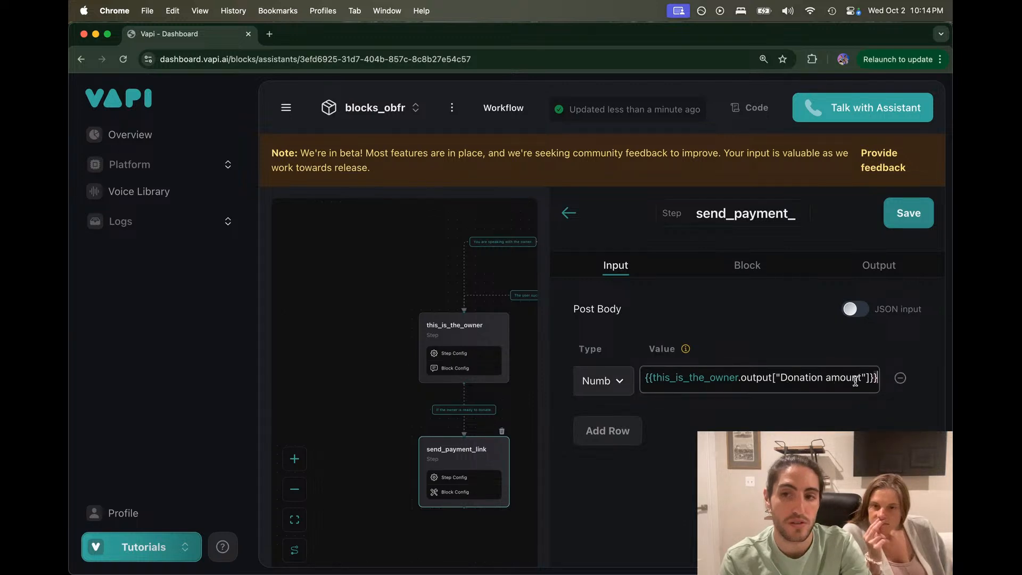
key("super+a")
key("BackSpace")
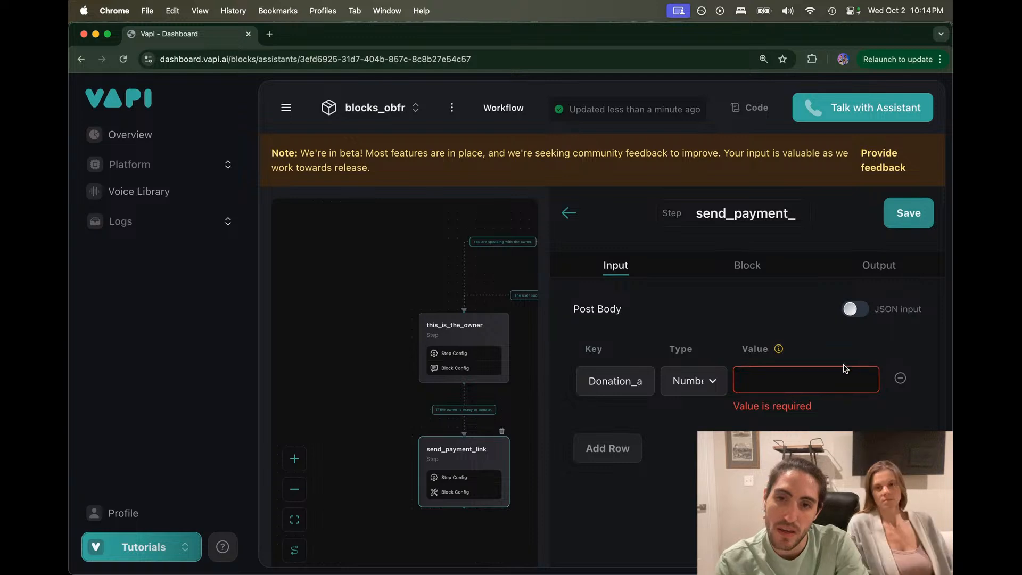
left_click(693, 380)
left_click(770, 376)
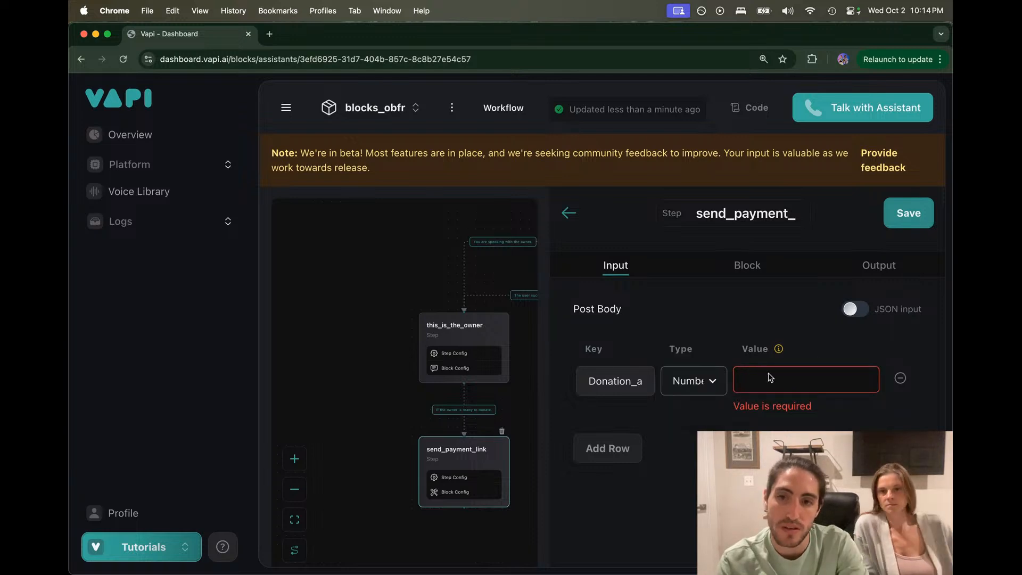
left_click(769, 377)
left_click(773, 406)
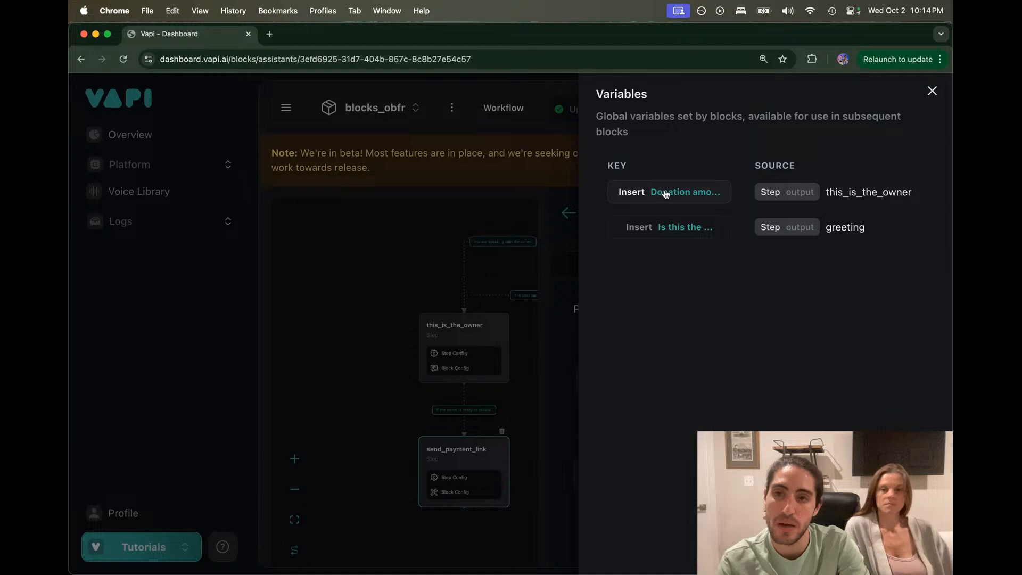
left_click(665, 193)
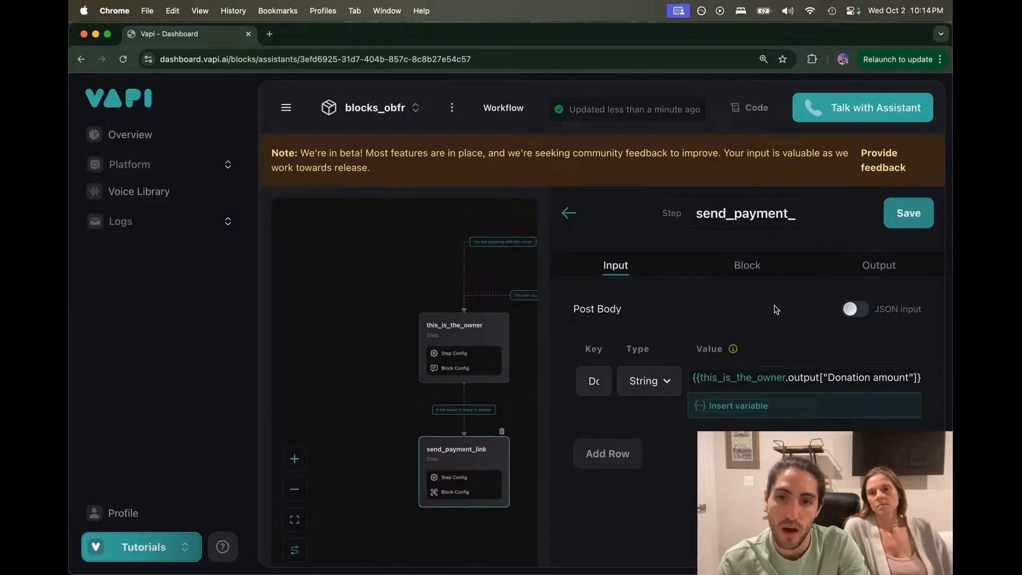
Step: Add a String output named 'User received payment link' to send_payment_link and save
left_click(865, 266)
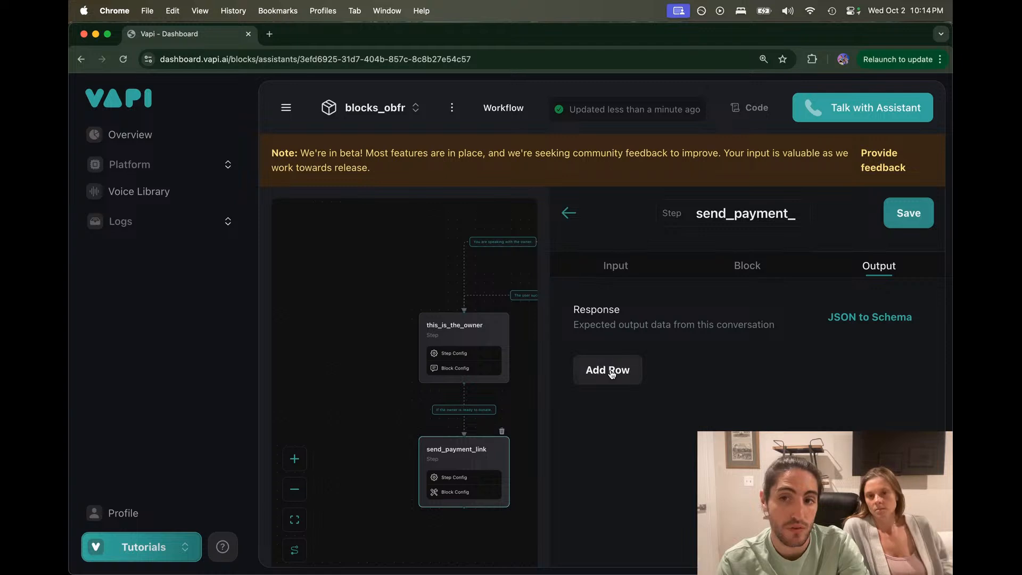
left_click(607, 368)
left_click(744, 390)
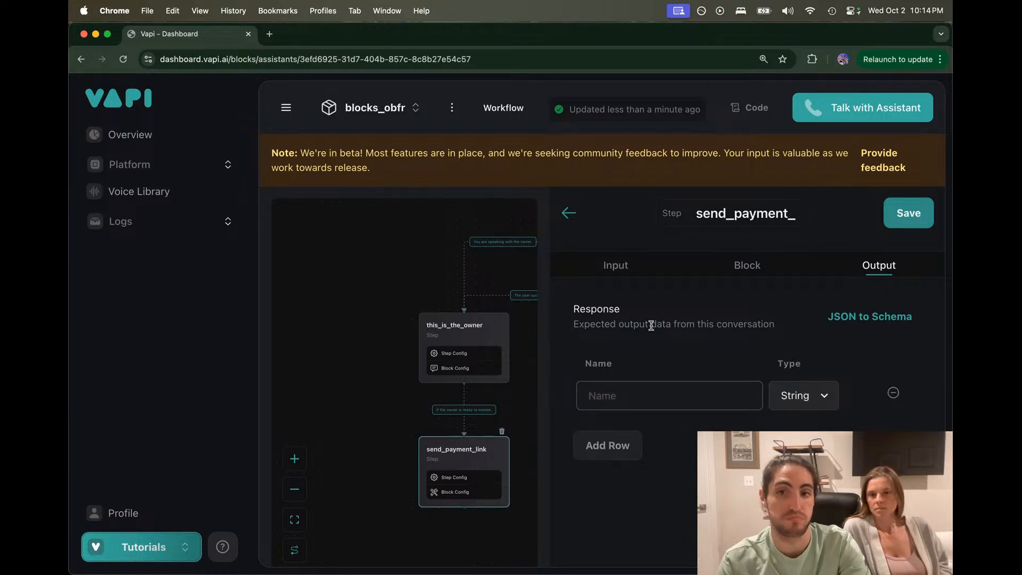
left_click(785, 329)
left_click(667, 394)
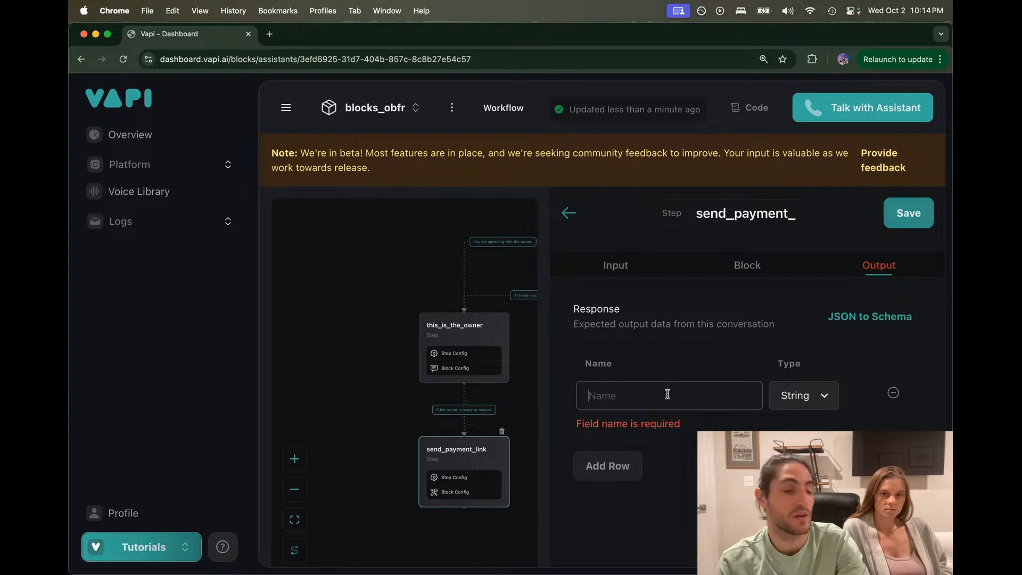
type("S")
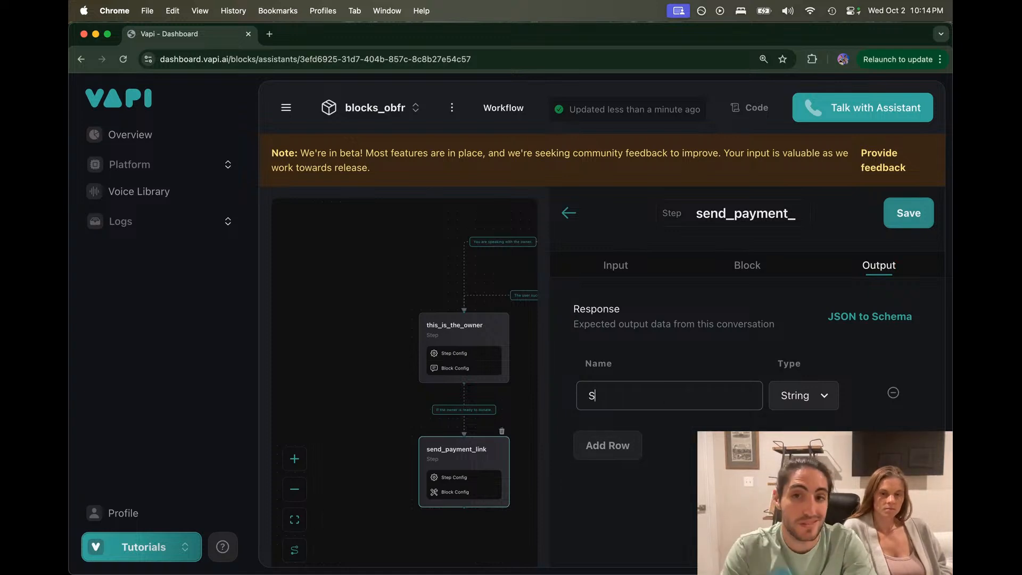
type("uccessful")
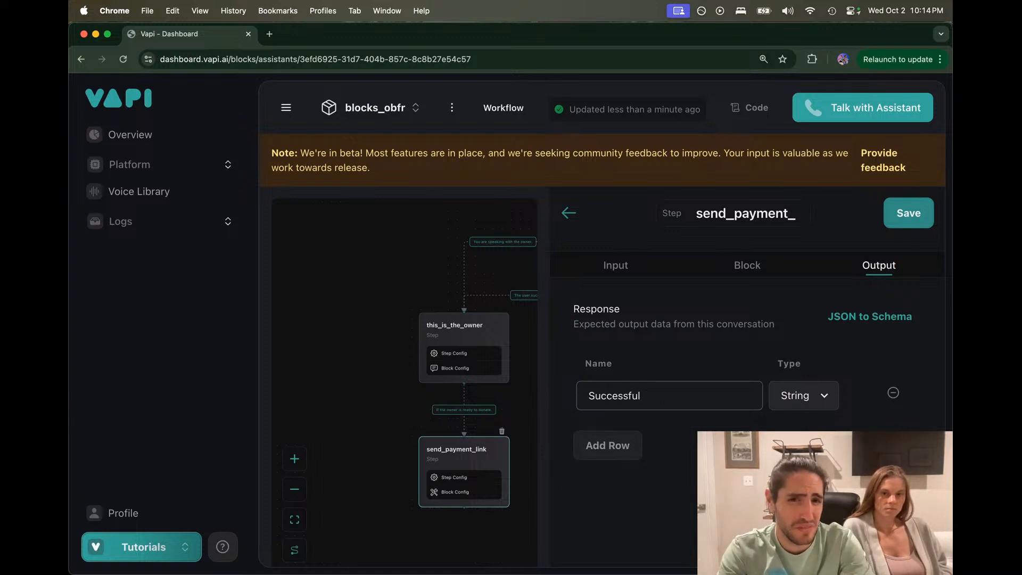
key("super+BackSpace")
type("Re")
key("super+BackSpace")
type("User received ")
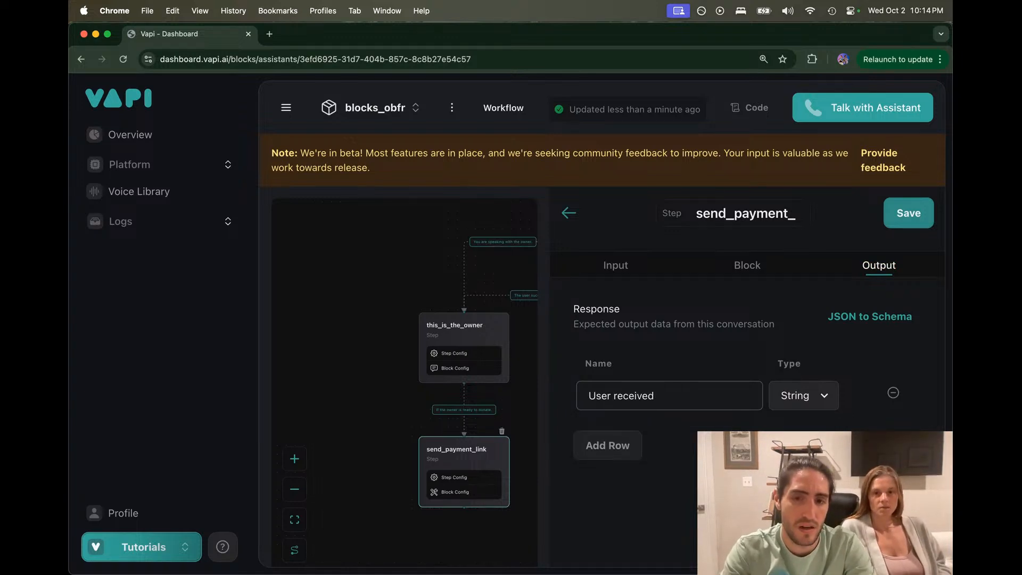
type("payment link")
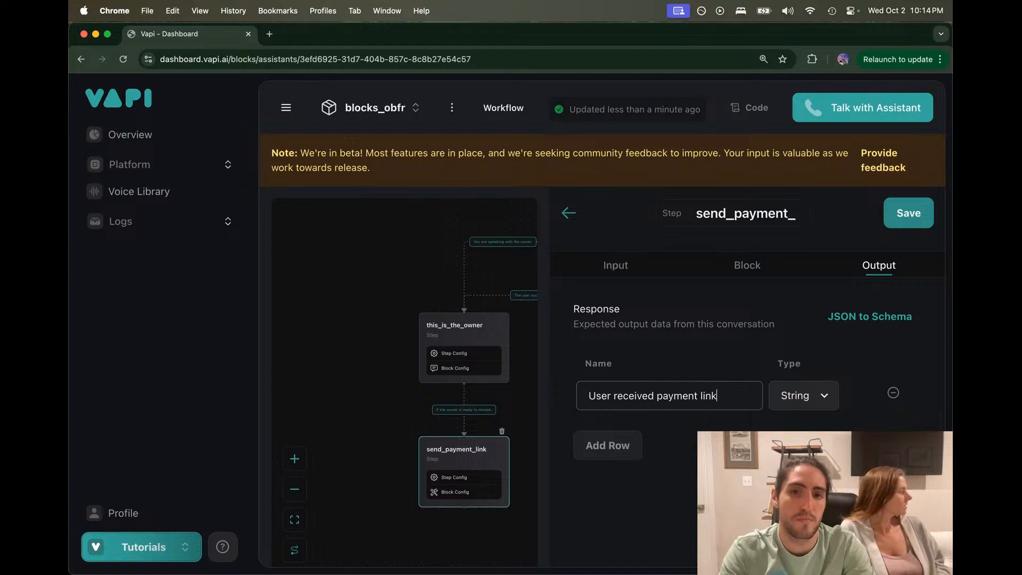
left_click(904, 214)
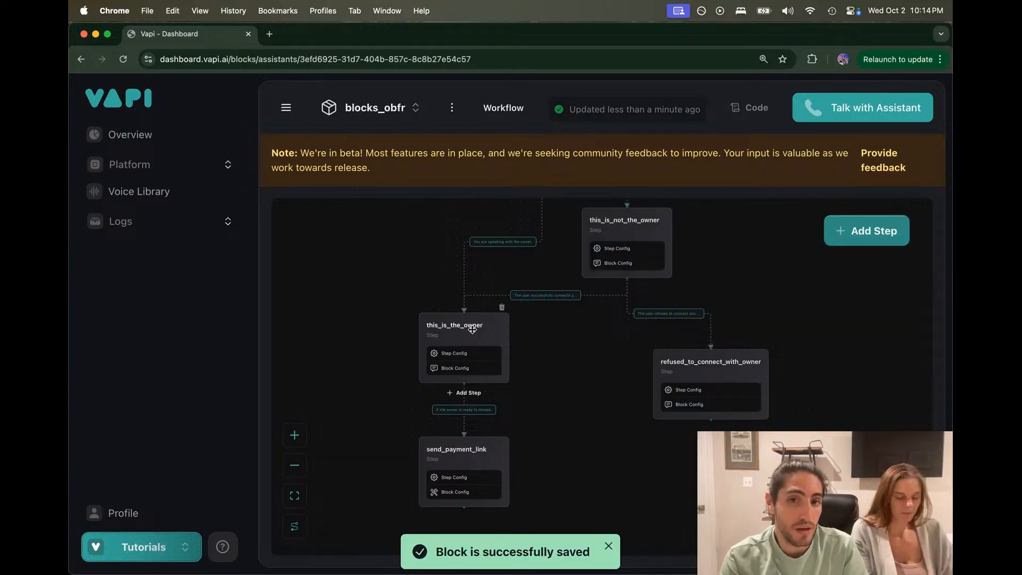
Step: Review the this_is_the_owner step's instruction text, then close the step editor
left_click(454, 353)
left_click(646, 265)
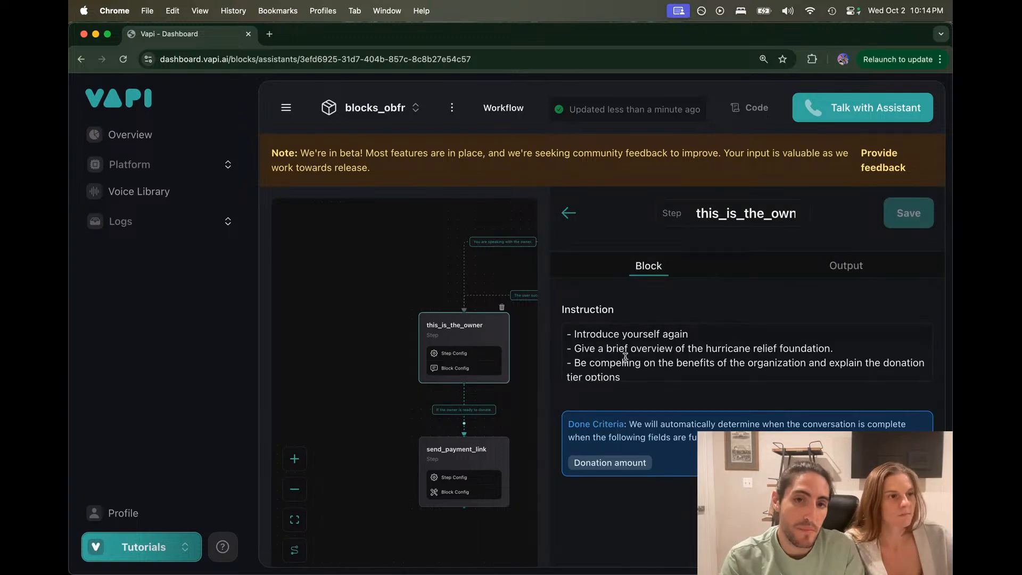
scroll(643, 371, "down", 1)
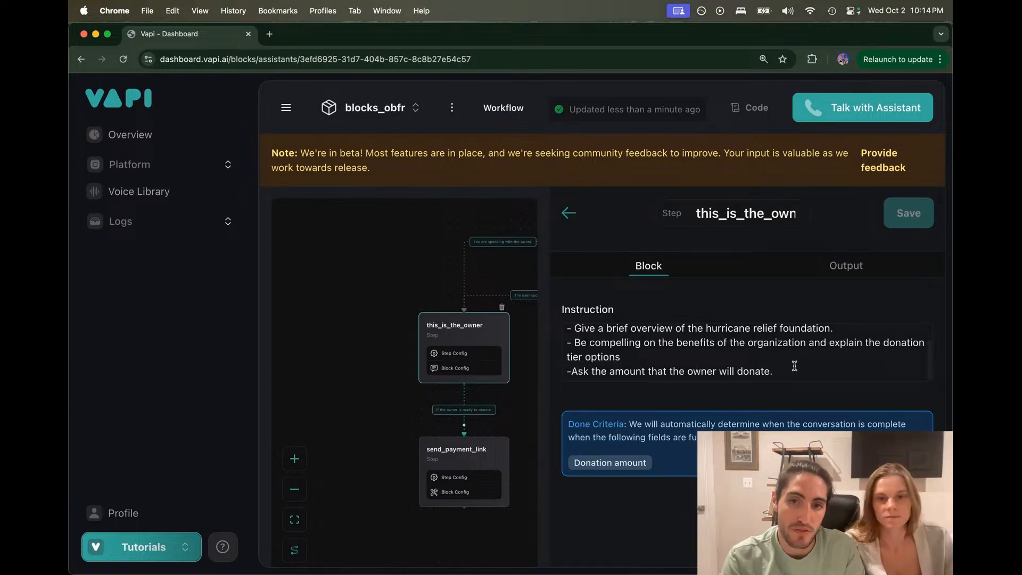
left_click_drag(794, 366, 580, 325)
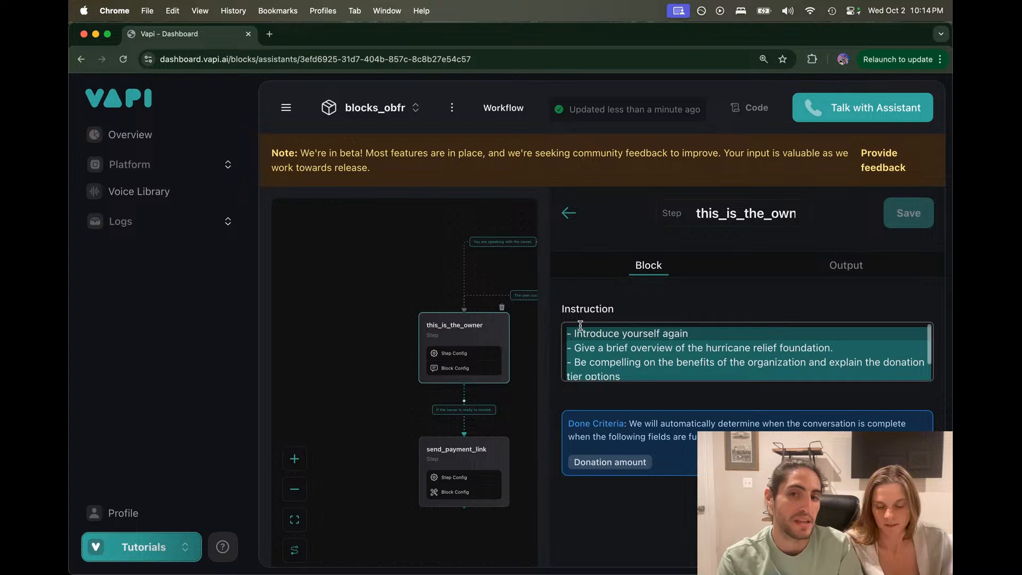
left_click(567, 334)
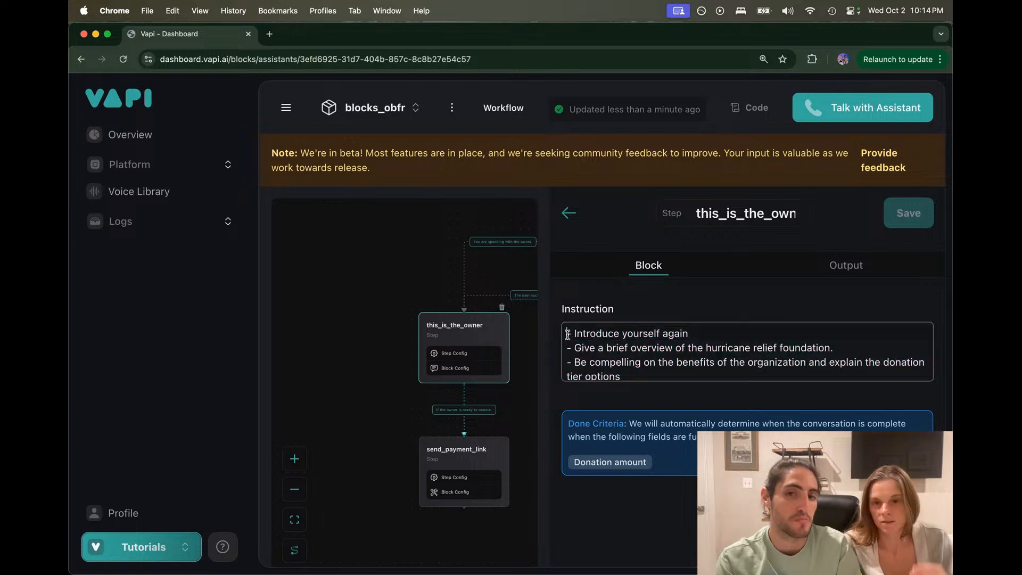
scroll(363, 285, "down", 3)
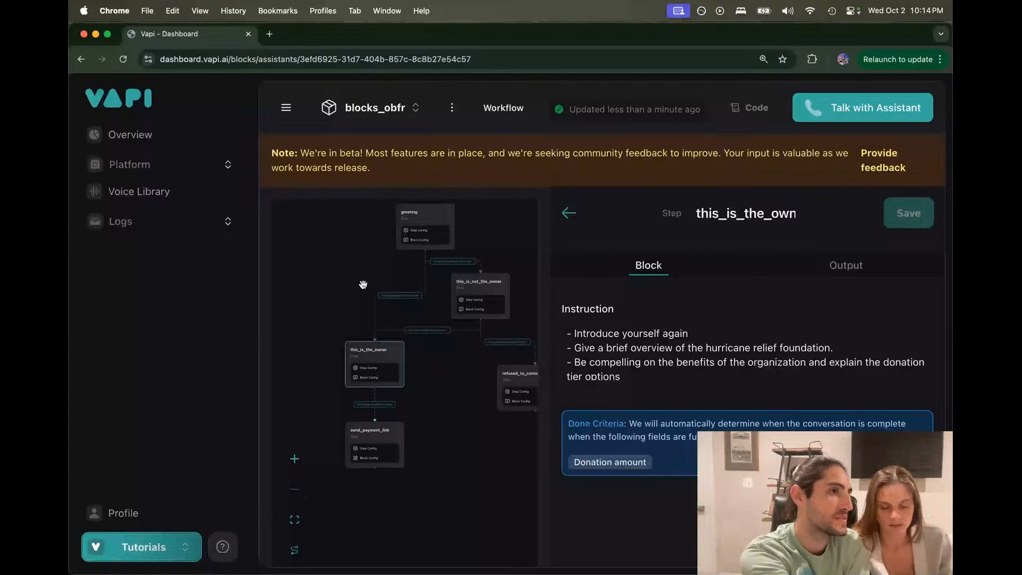
left_click(569, 214)
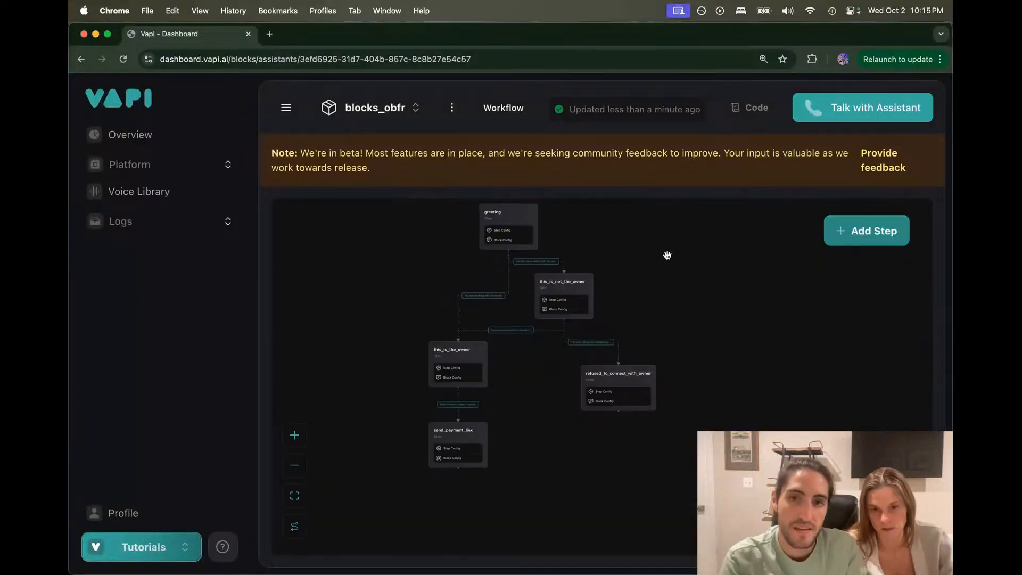
Step: Check the greeting step's instructions and its 'Is this the owner?' output
left_click_drag(667, 255, 736, 267)
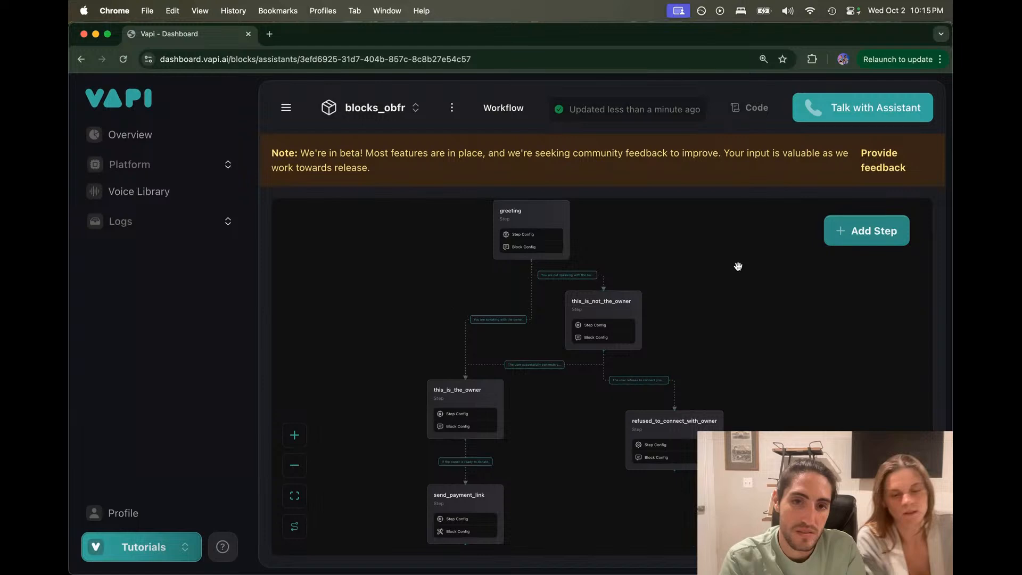
scroll(414, 271, "up", 2)
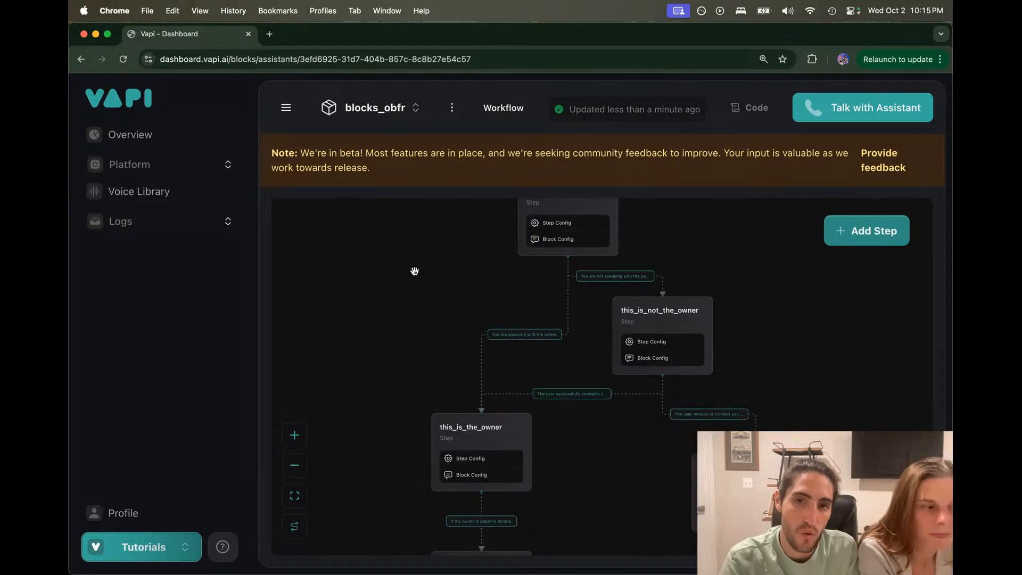
left_click(549, 214)
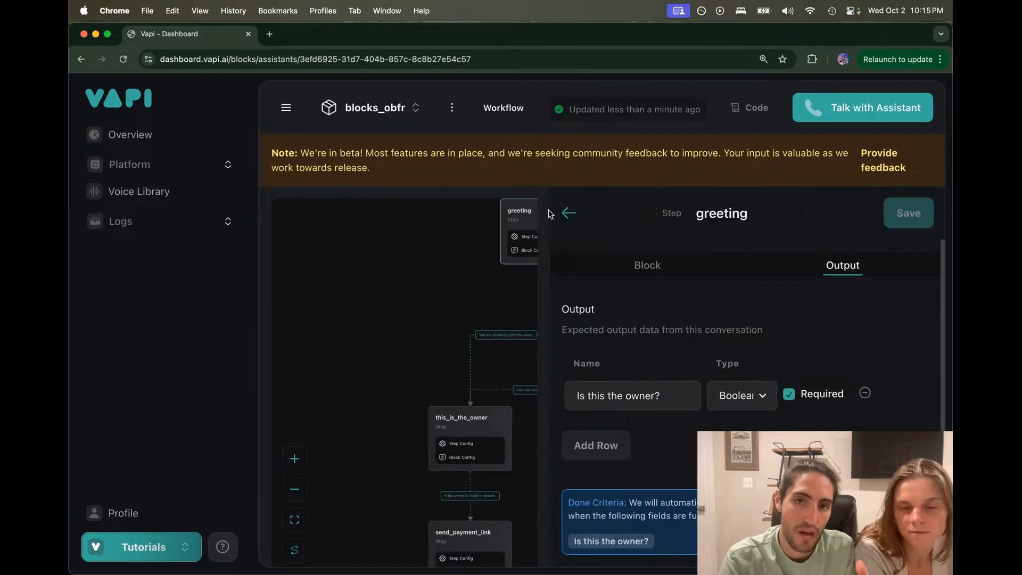
left_click(647, 265)
left_click(810, 274)
left_click_drag(671, 397, 545, 404)
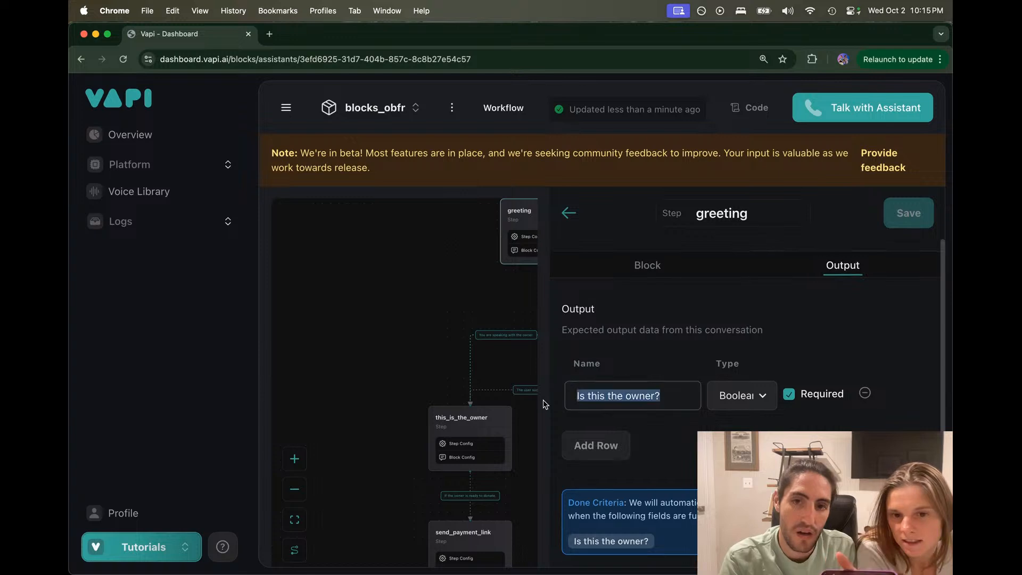
left_click(426, 333)
Step: Inspect the speaking-with-the-owner transition criteria and reopen this_is_the_owner
left_click_drag(445, 374, 406, 324)
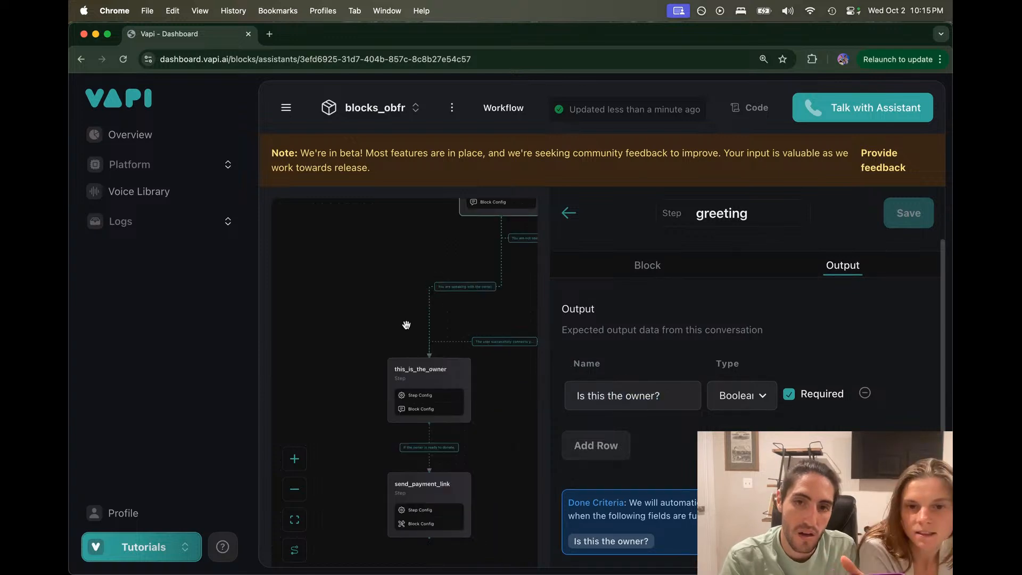
left_click(453, 292)
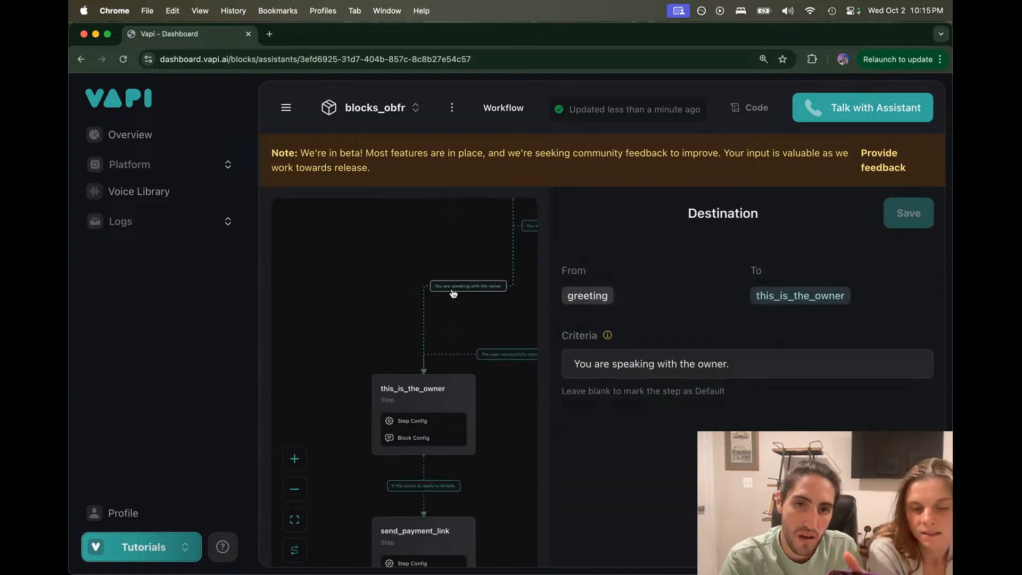
left_click(611, 365)
left_click(741, 360)
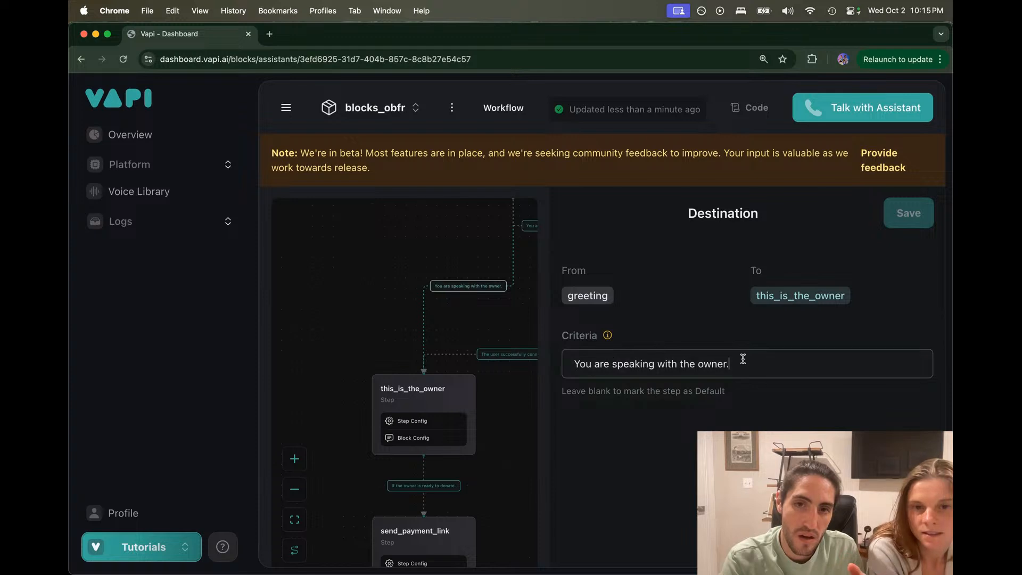
left_click(417, 381)
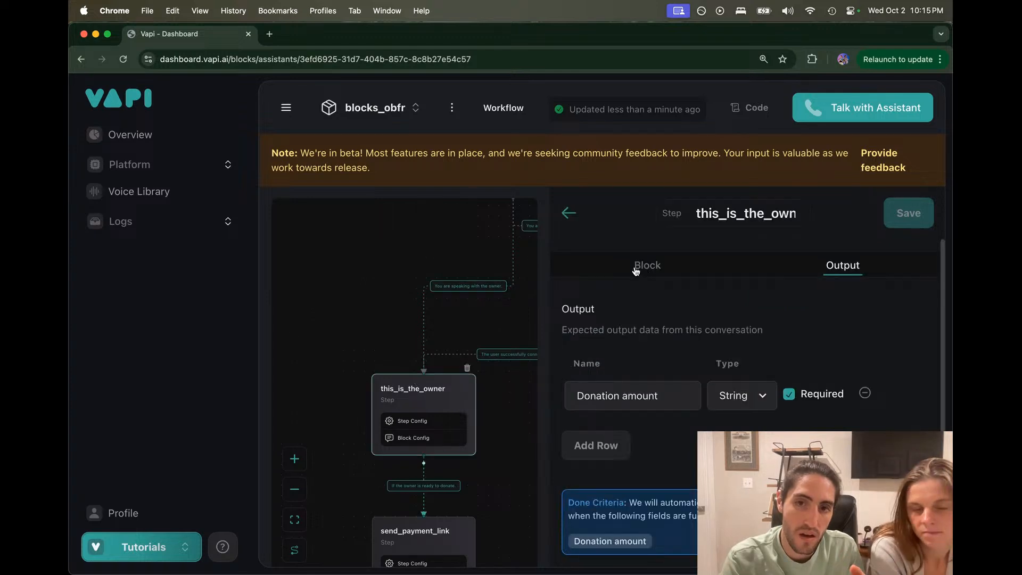
Step: Read through the owner step's instruction bullets, from the hurricane relief overview to the tier options
left_click(636, 266)
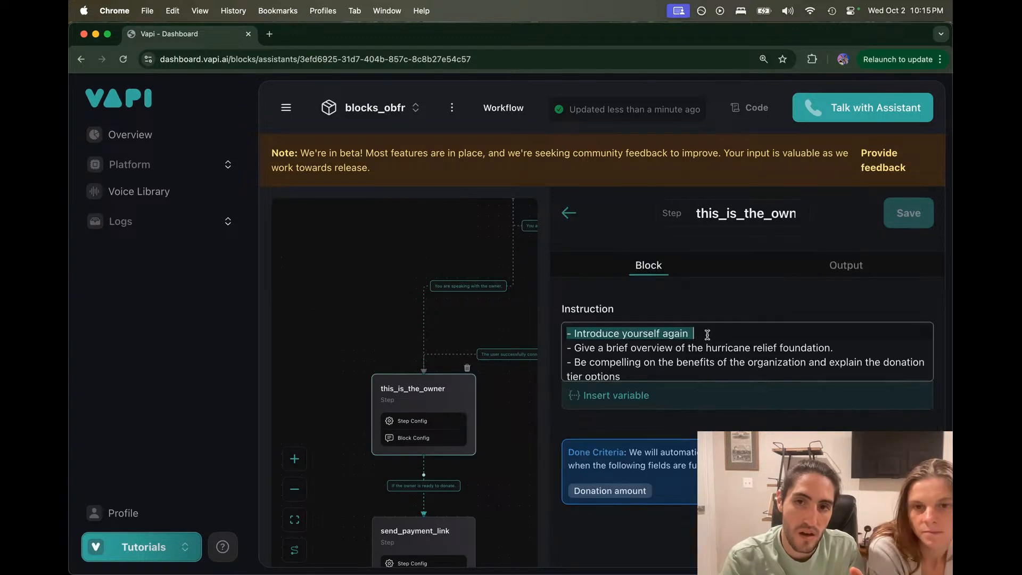
left_click_drag(574, 347, 855, 348)
left_click_drag(573, 362, 729, 364)
double_click(622, 362)
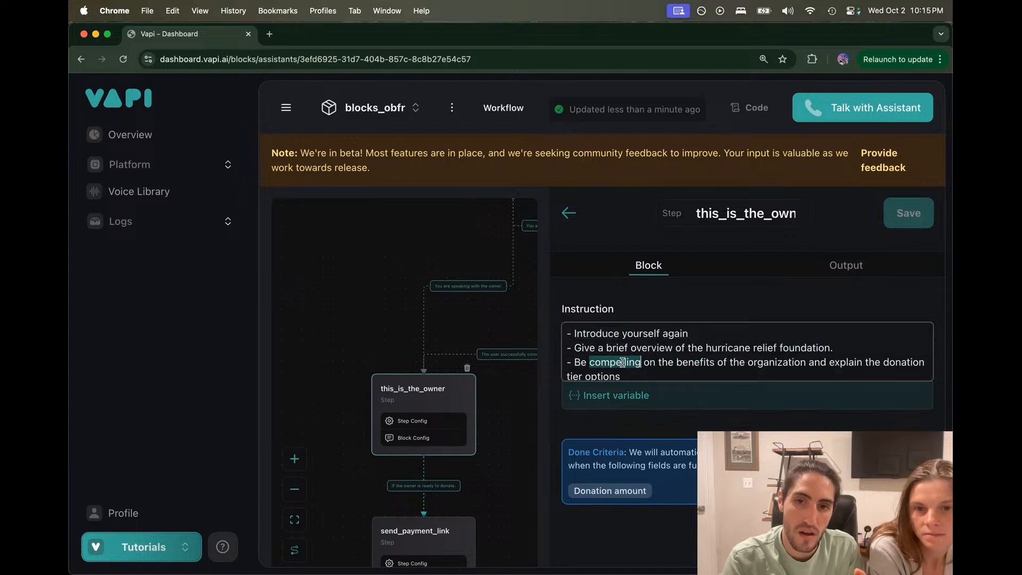
left_click(629, 375)
scroll(629, 374, "down", 1)
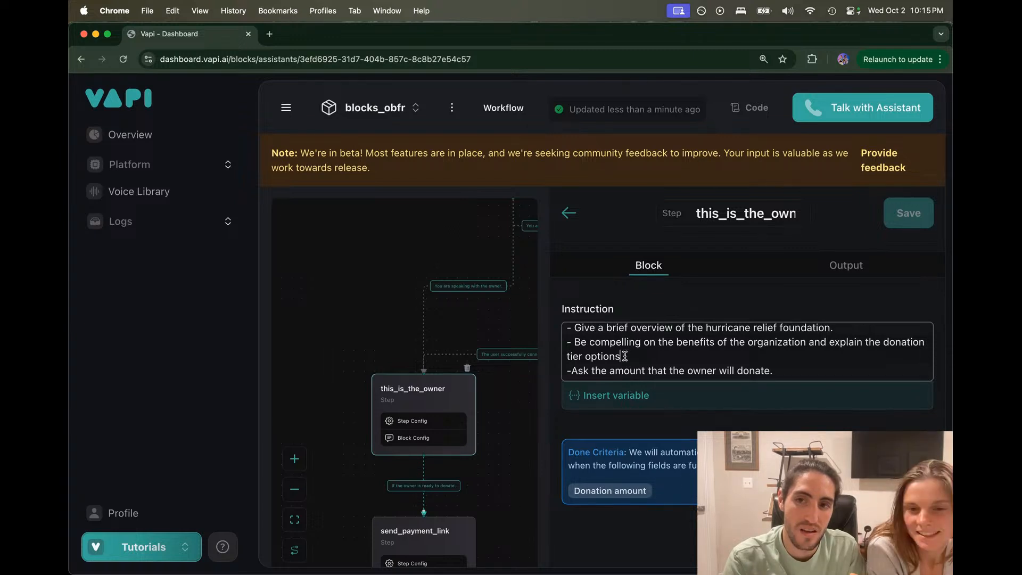
triple_click(624, 356)
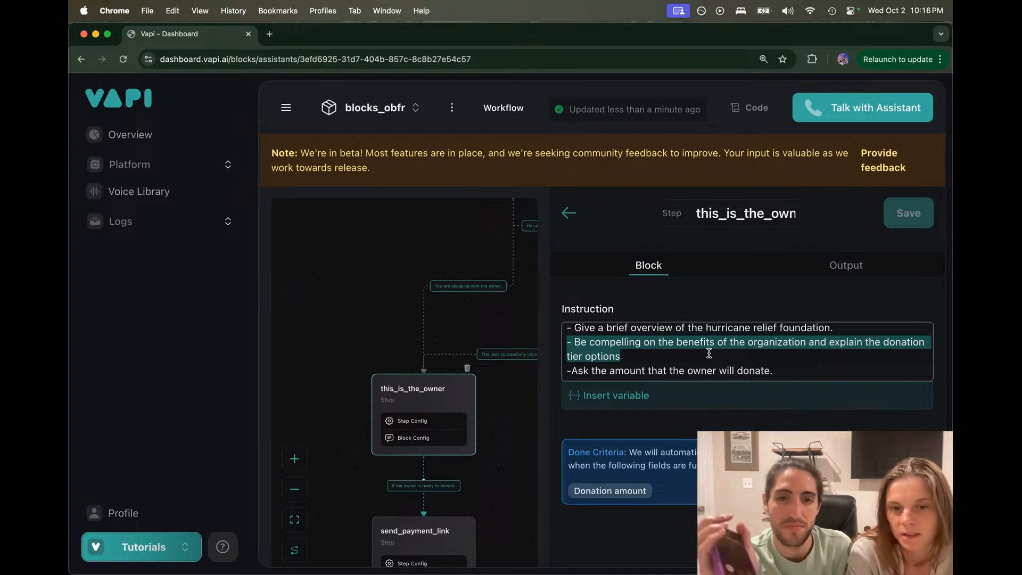
Step: Look over the greeting step's instruction text
left_click_drag(386, 247, 386, 248)
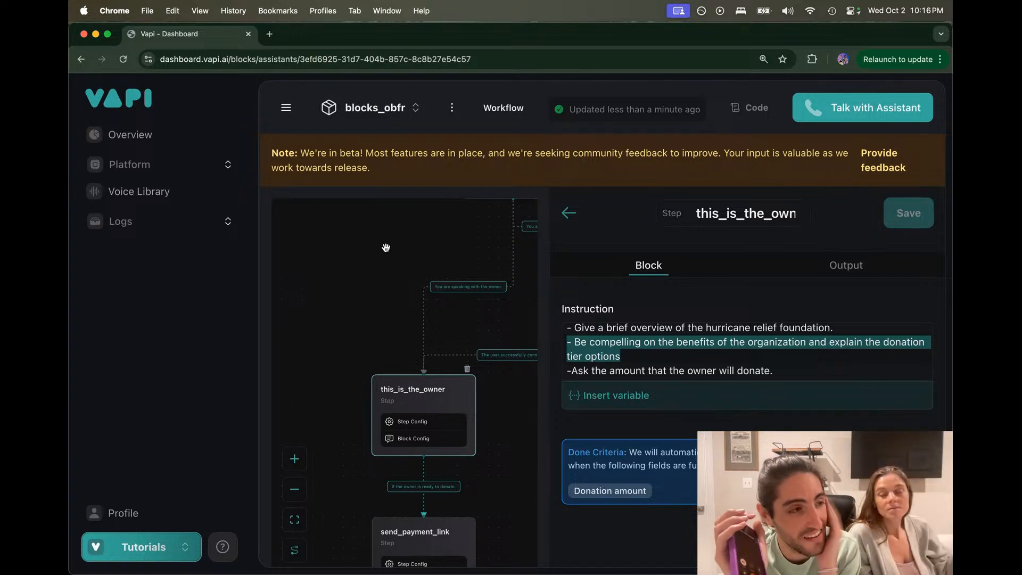
left_click_drag(386, 247, 262, 344)
left_click(413, 211)
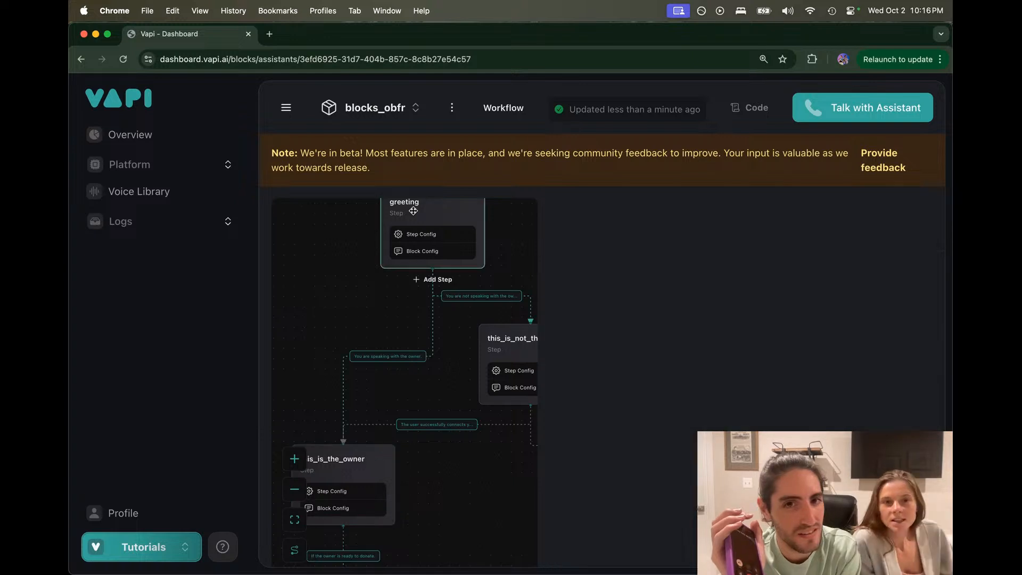
left_click(626, 277)
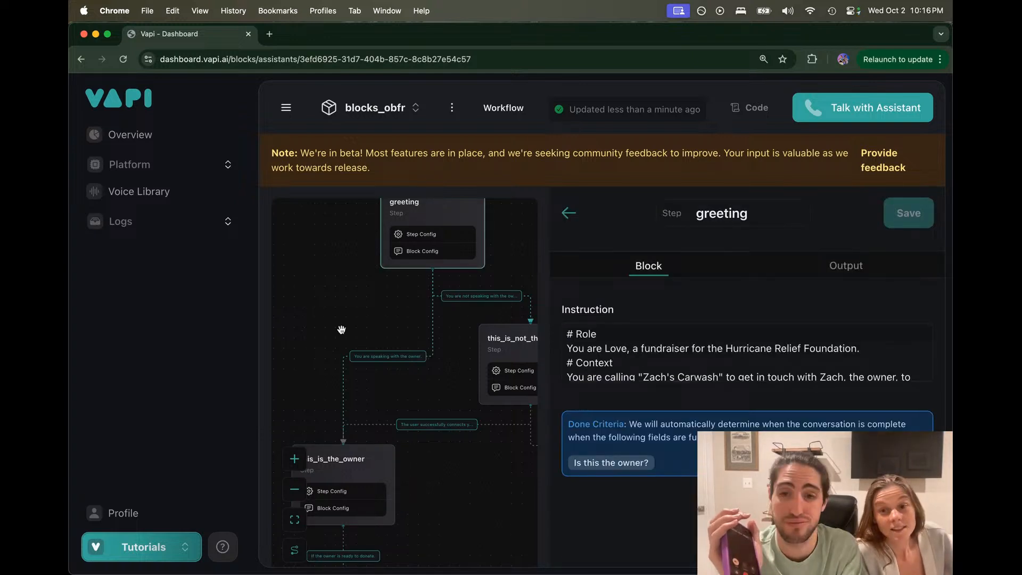
left_click_drag(347, 324, 423, 247)
Step: Recheck the owner step's donation-amount instruction line and its Donation amount output
left_click(421, 378)
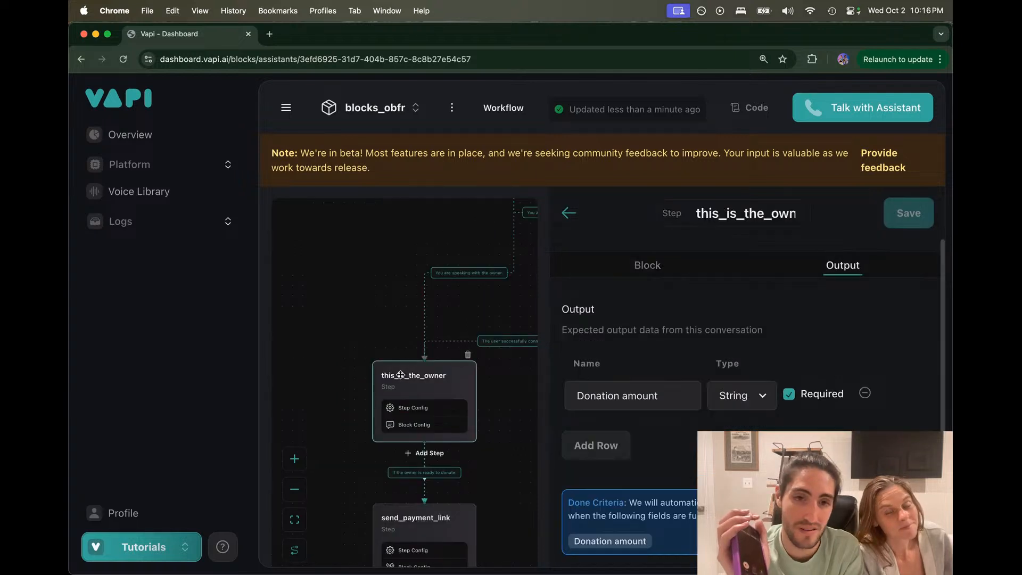
left_click(645, 266)
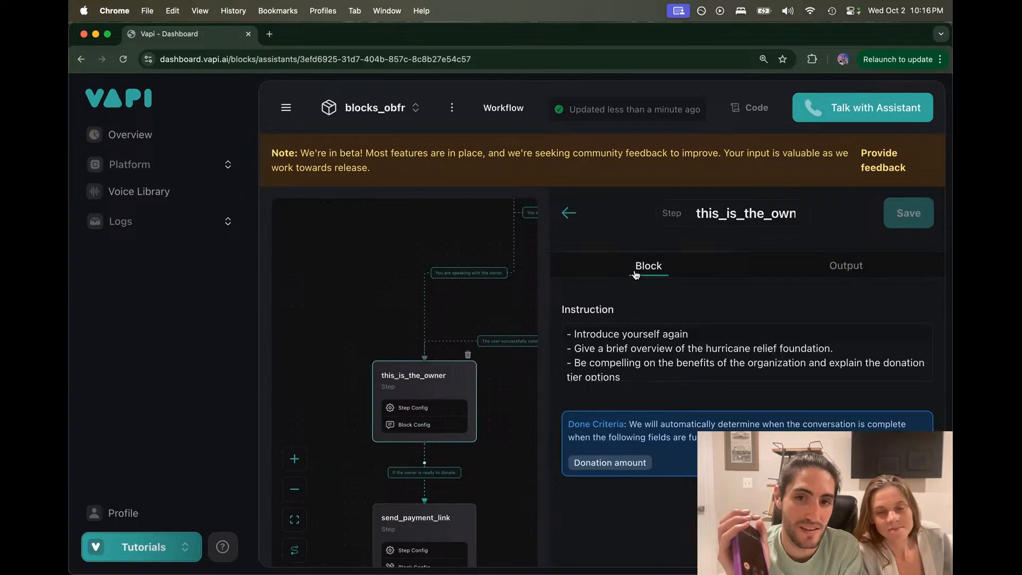
left_click_drag(570, 330, 790, 374)
scroll(632, 372, "down", 1)
left_click(633, 360)
double_click(634, 358)
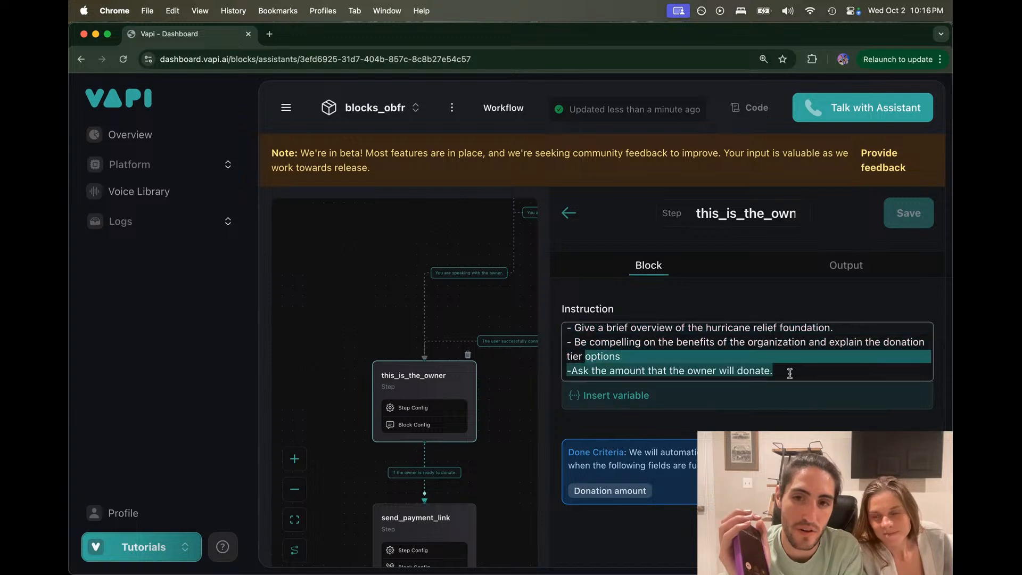
left_click(821, 268)
left_click_drag(675, 394, 534, 394)
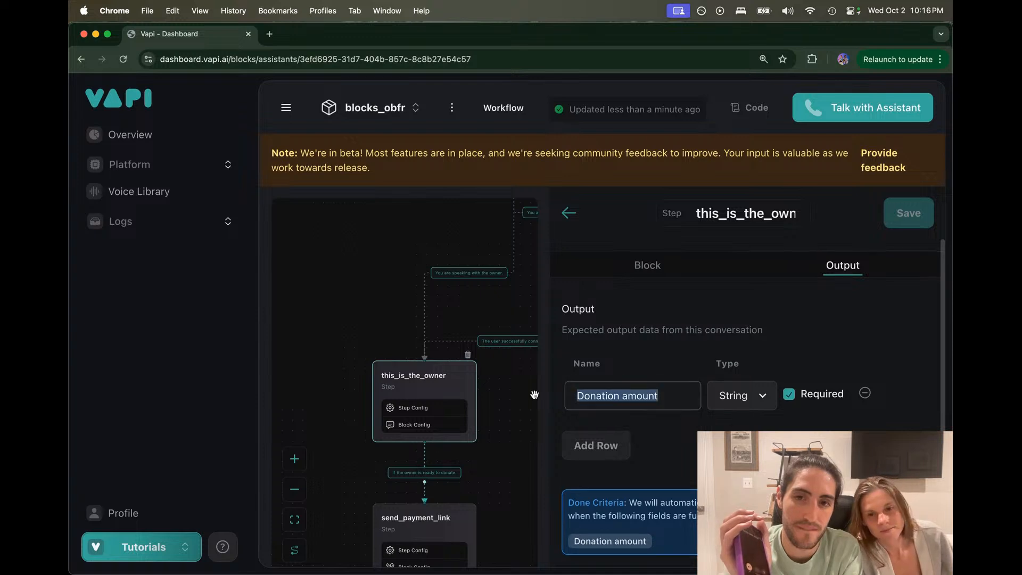
Step: Recheck the this_is_the_owner step's instruction and output tabs
left_click(621, 395)
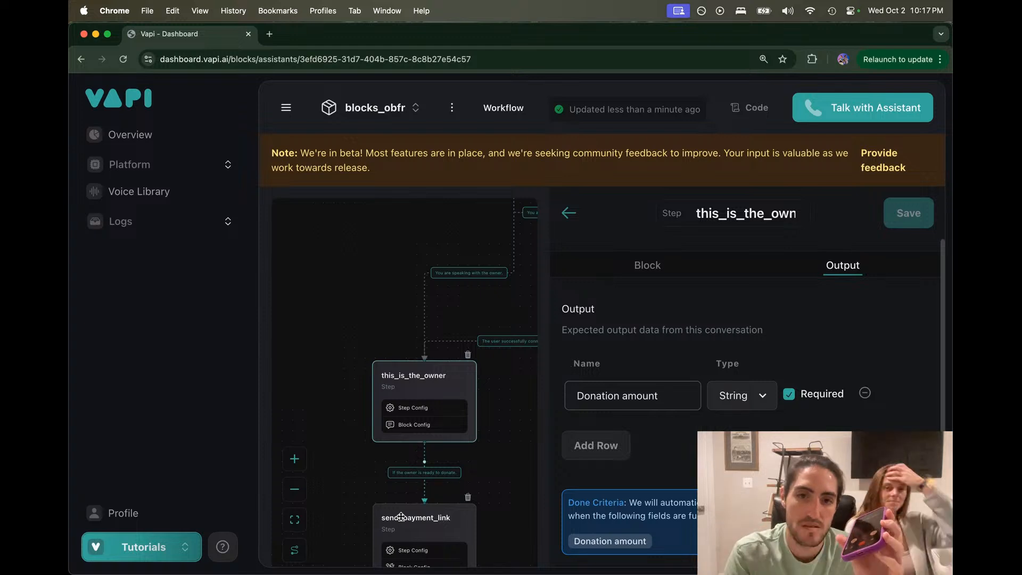
left_click(655, 279)
left_click(786, 371)
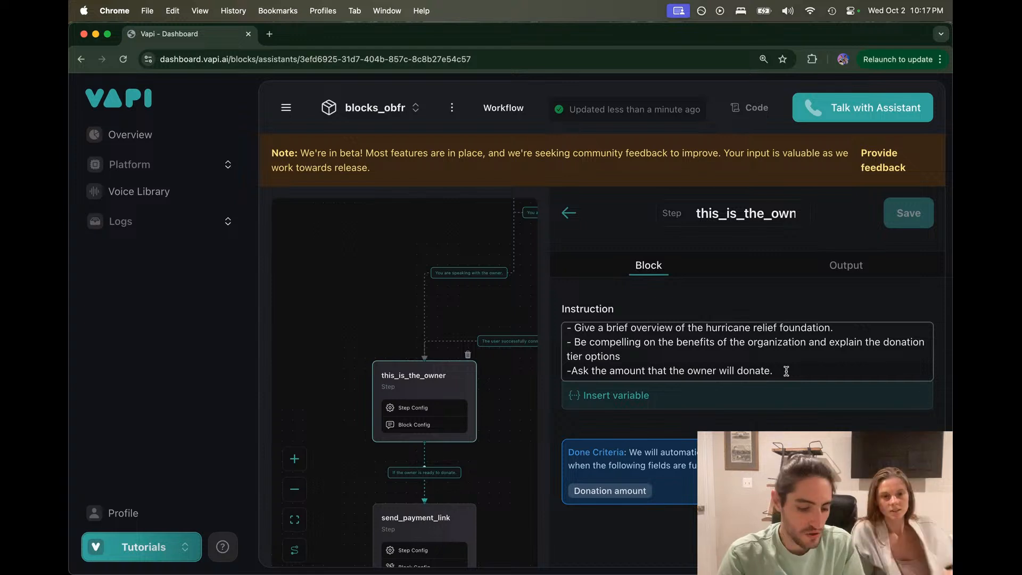
left_click(756, 270)
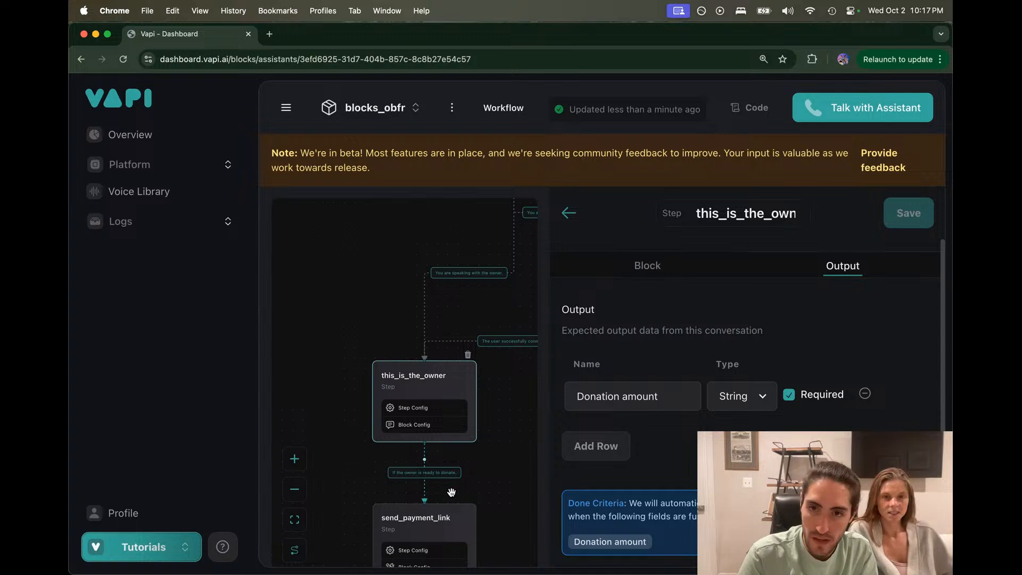
Step: Open the send_payment_link step's input settings
scroll(451, 492, "down", 2)
left_click(451, 443)
left_click(451, 442)
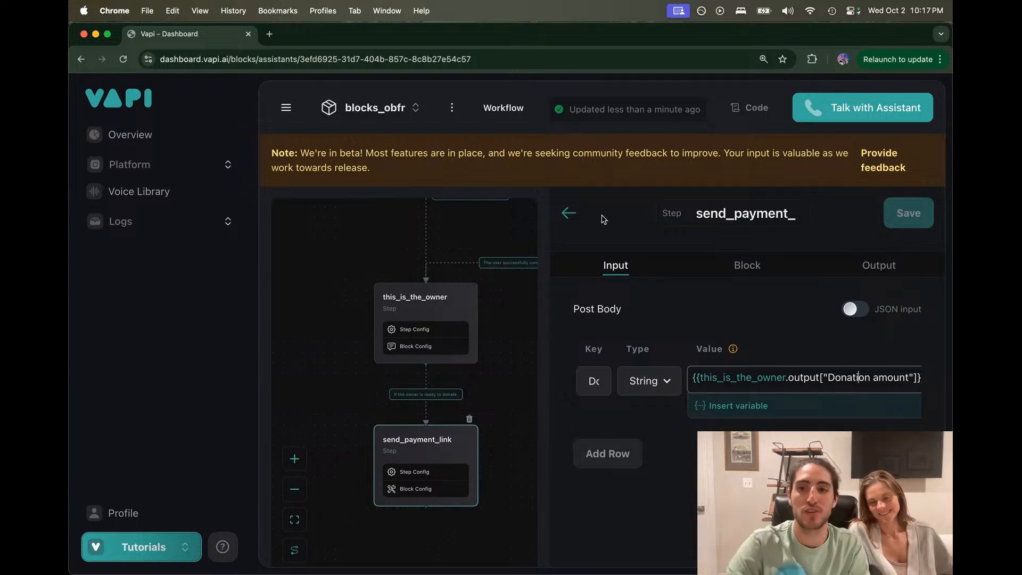
Step: Confirm the post-body value {{this_is_the_owner.output["Donation amount"]}} and close the step editor
left_click_drag(694, 381, 925, 376)
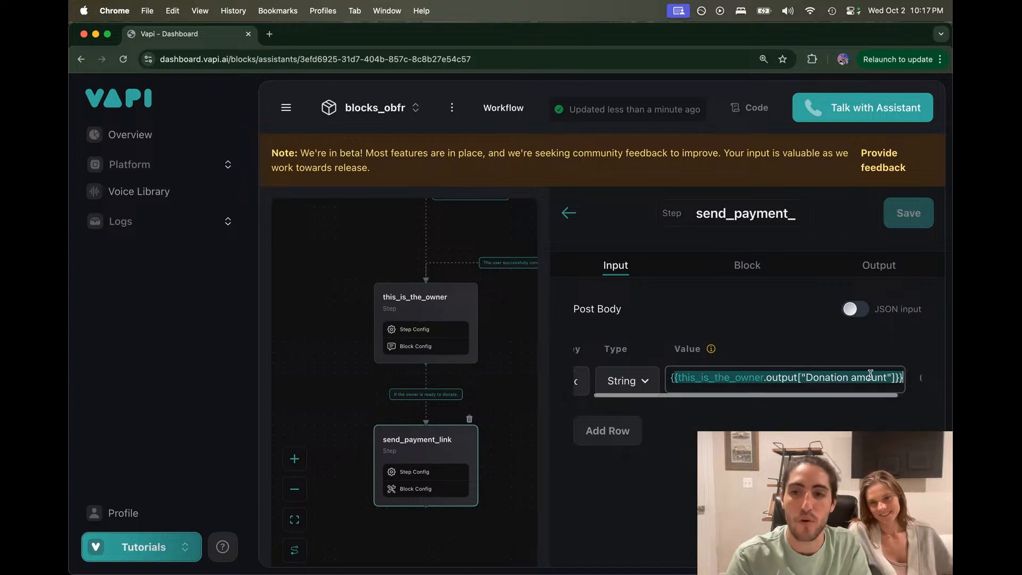
left_click(870, 375)
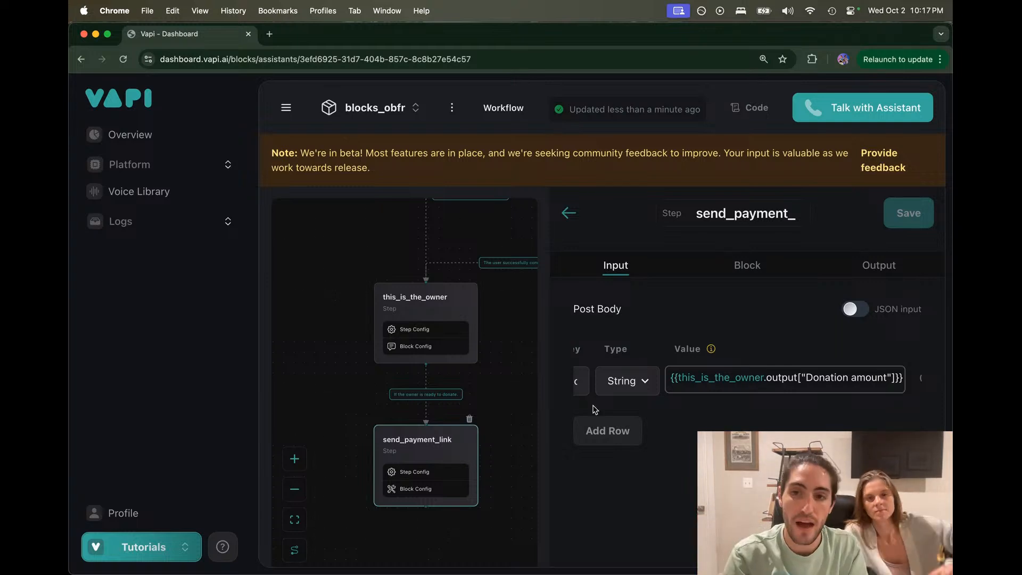
left_click(490, 406)
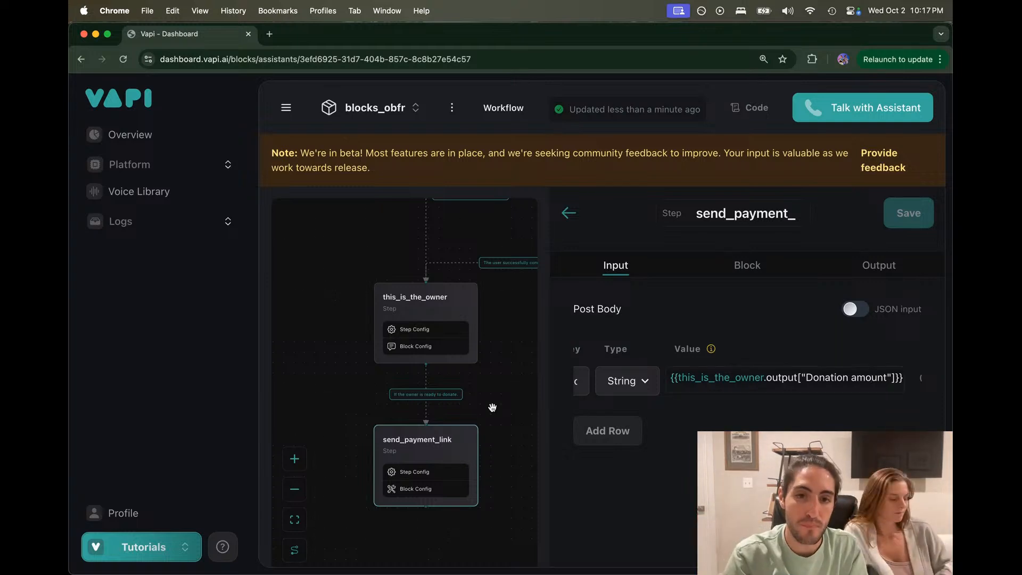
left_click(568, 213)
Step: Pan and zoom the workflow canvas until the refused_to_connect_with_owner node fills the view
left_click_drag(548, 314, 592, 383)
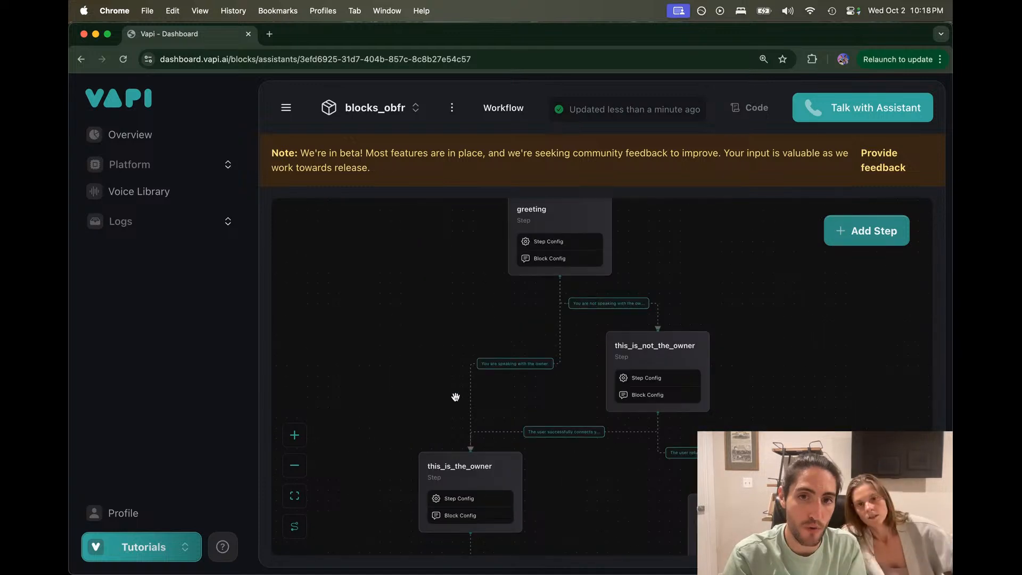
left_click_drag(452, 401, 474, 300)
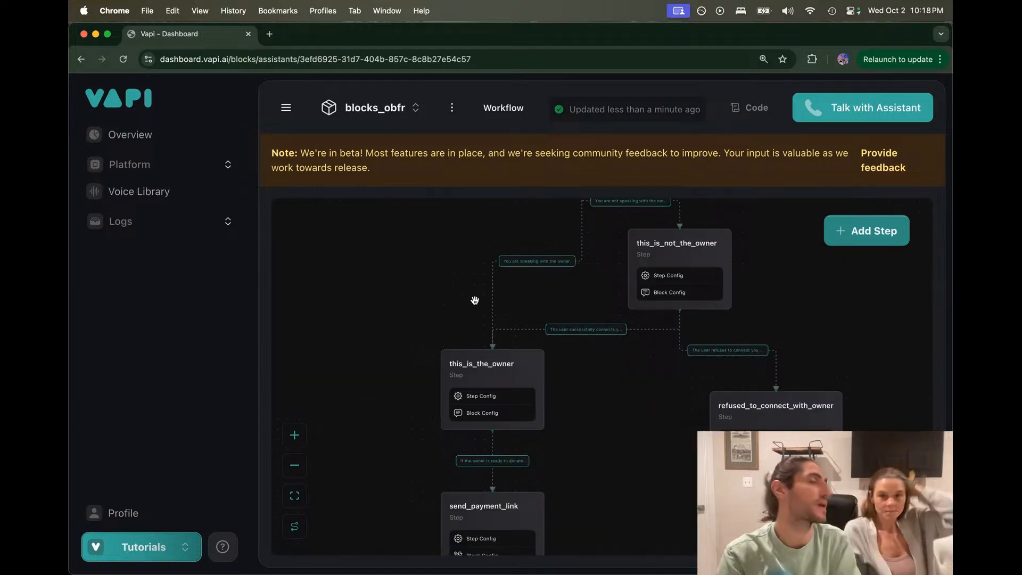
scroll(463, 284, "down", 3)
scroll(580, 311, "down", 2)
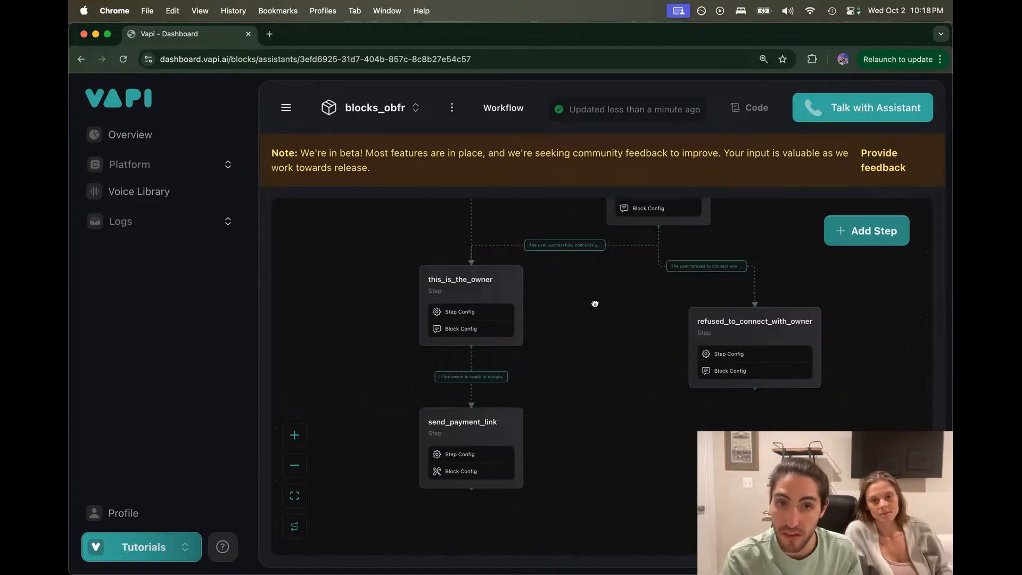
left_click_drag(595, 304, 547, 386)
scroll(564, 381, "down", 3)
left_click_drag(665, 342, 632, 250)
scroll(634, 290, "up", 5)
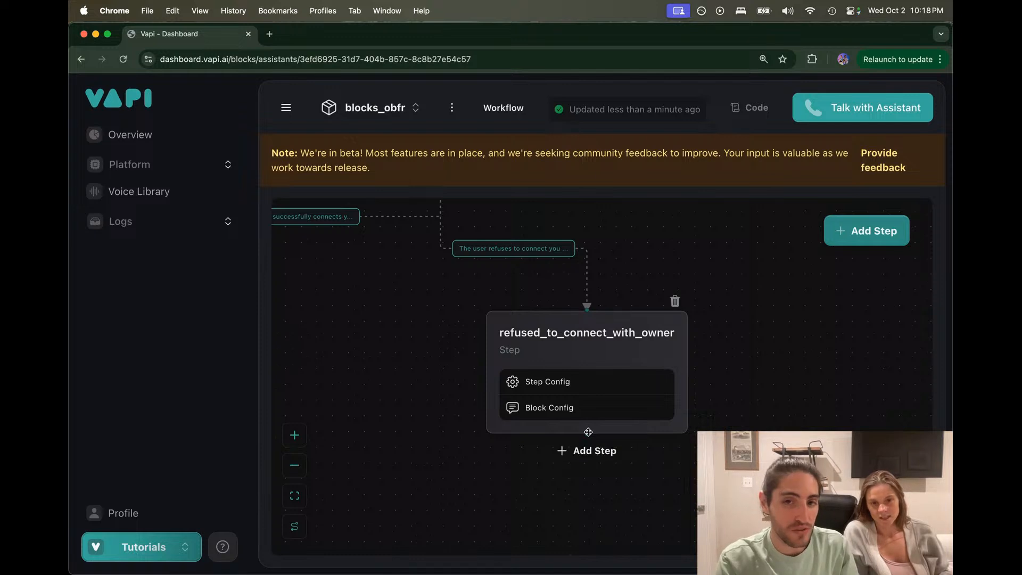
Step: Add a Workflow step below refused_to_connect_with_owner with an input row set to the Better Time To Call variable
left_click(586, 449)
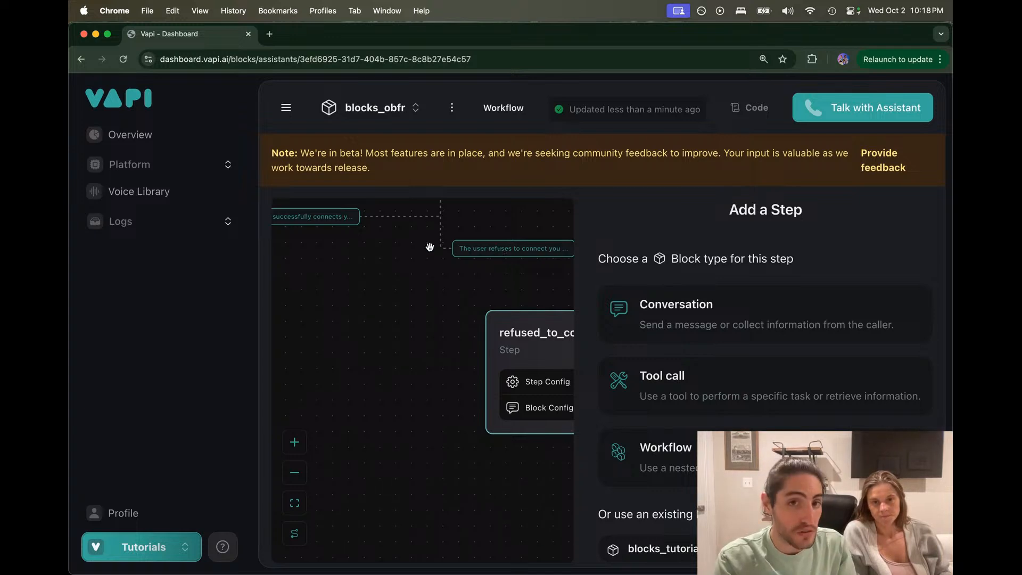
left_click(642, 453)
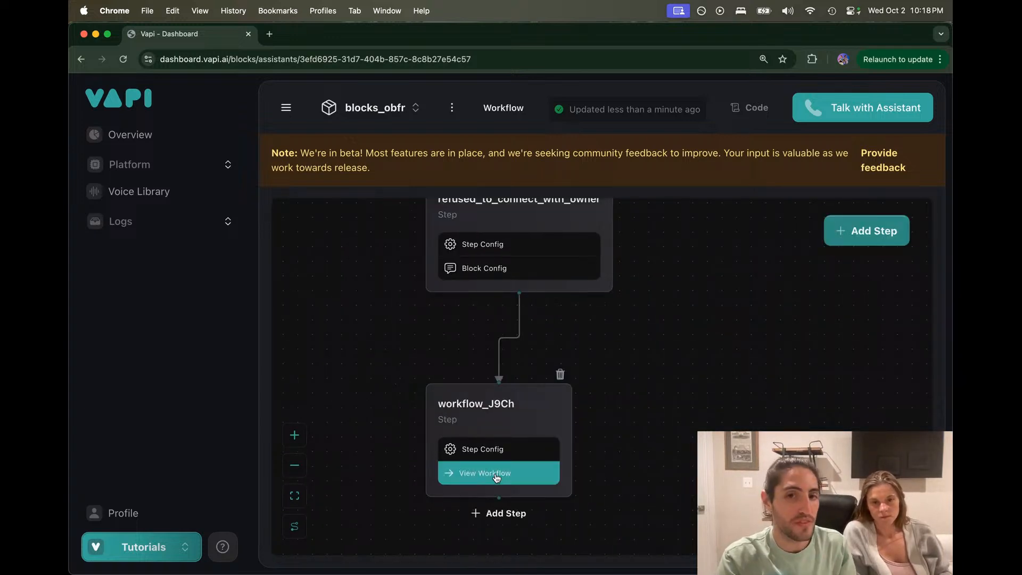
left_click(496, 454)
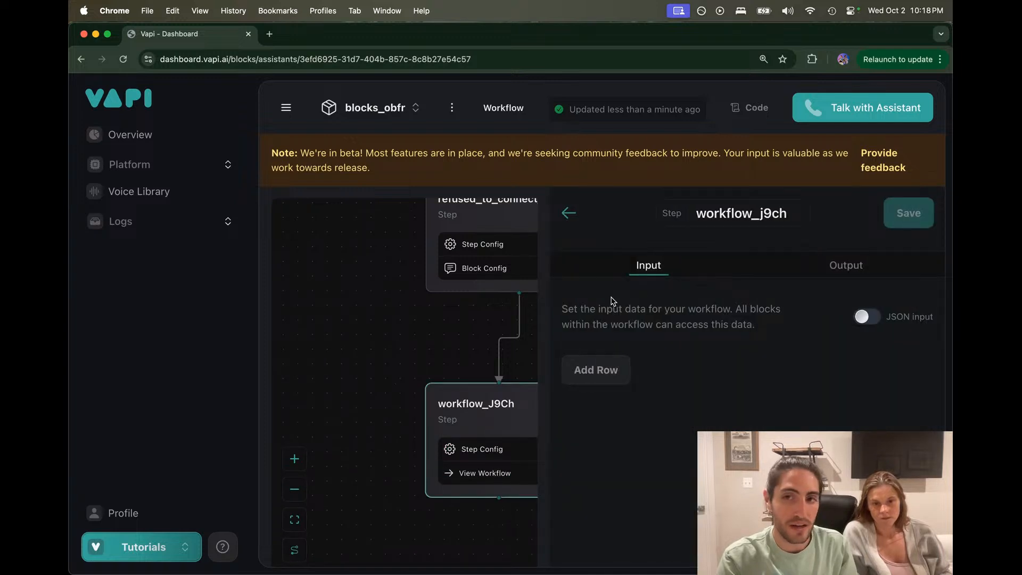
left_click_drag(564, 309, 601, 380)
left_click(601, 371)
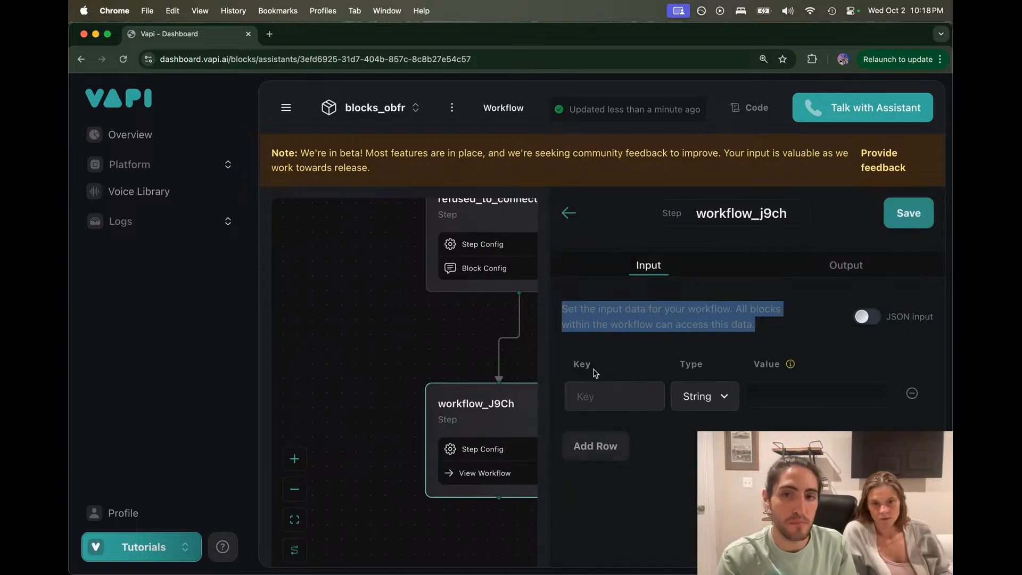
left_click(585, 394)
left_click(788, 393)
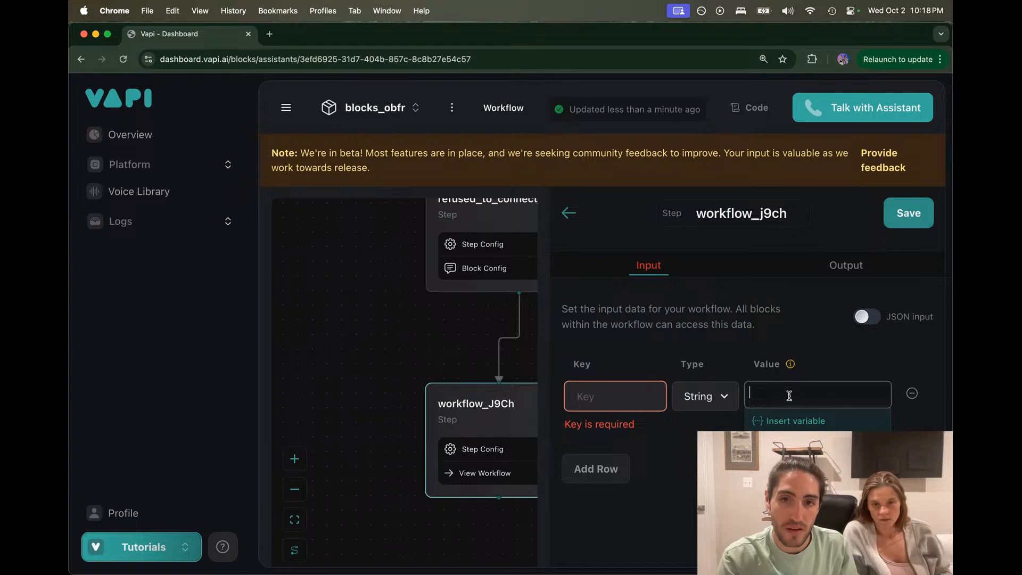
type("{{refused_to_connect_with_owner.output[\"Better Time To Call\"]}}")
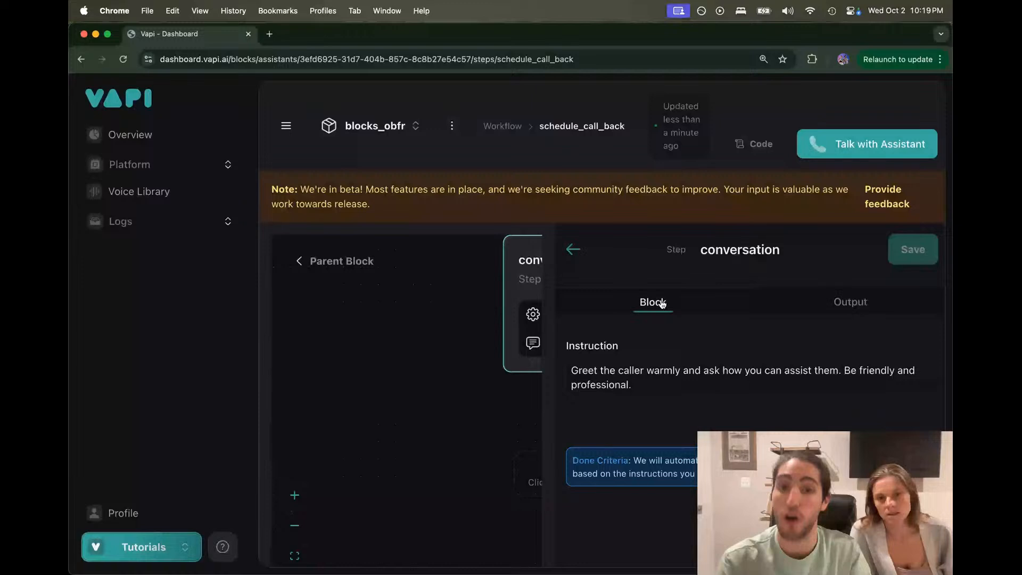
Step: Review and close the inner conversation step editor, then go back to the parent workflow
left_click(676, 401)
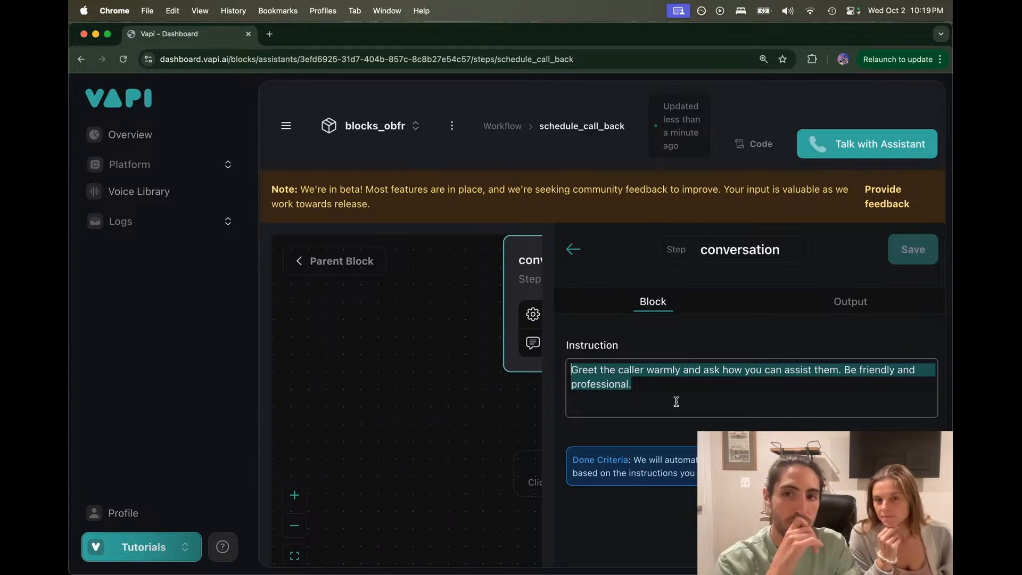
left_click(573, 249)
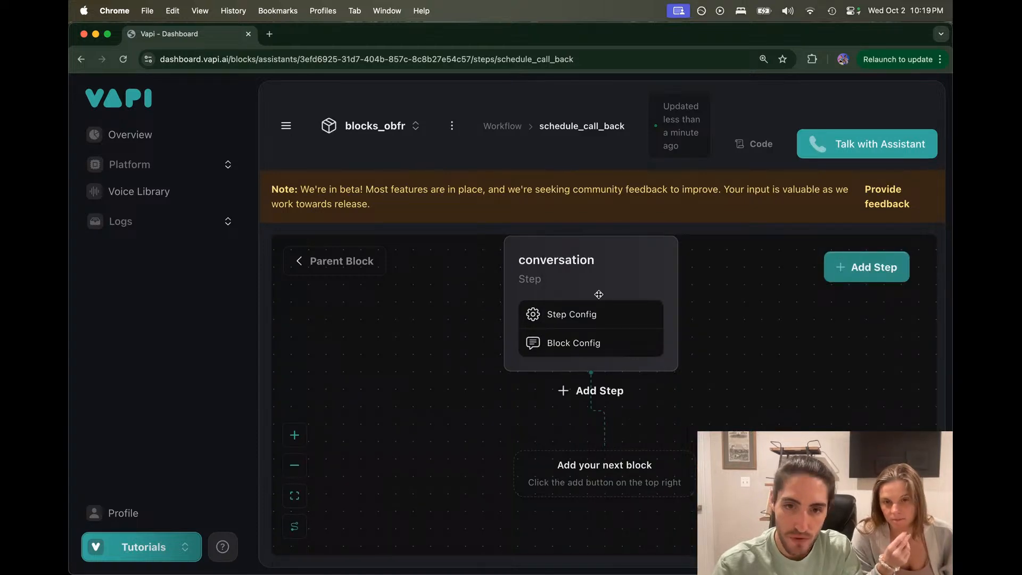
left_click(633, 279)
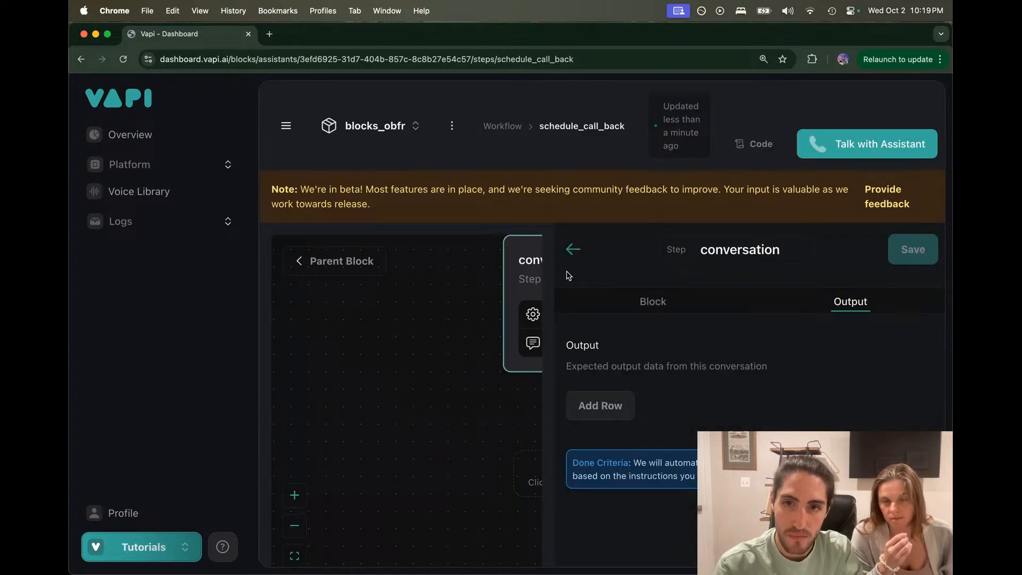
left_click(574, 250)
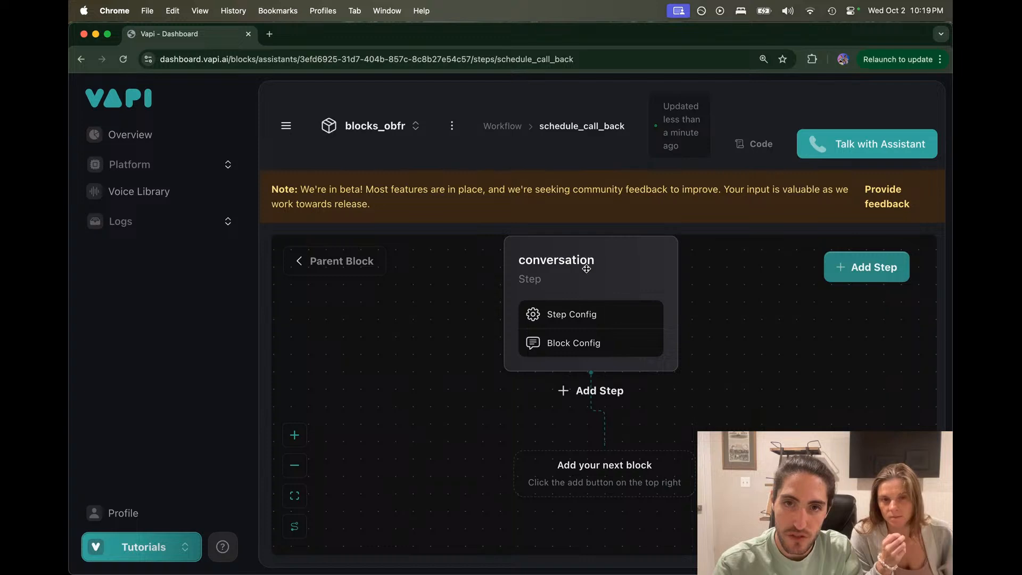
left_click(351, 261)
Step: Review refused_to_connect_with_owner's output, instruction, and the refuses-to-connect route criteria
left_click(639, 367)
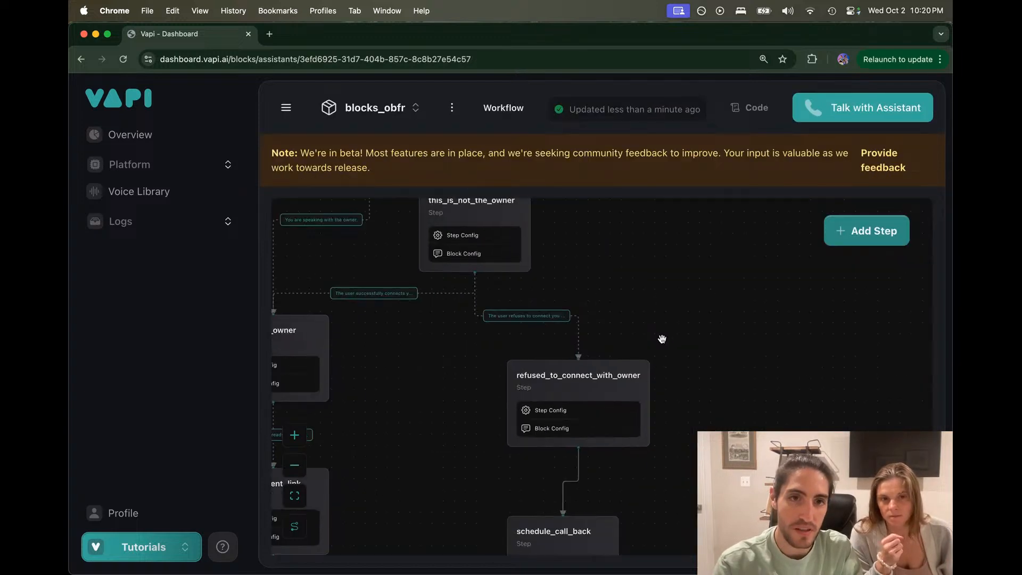
scroll(661, 354, "down", 1)
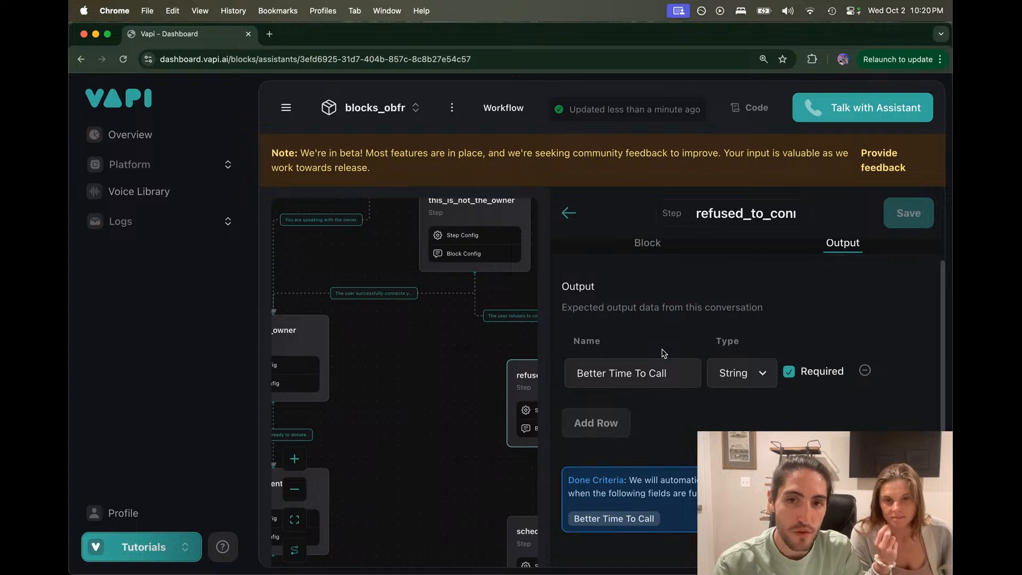
left_click_drag(481, 395, 386, 321)
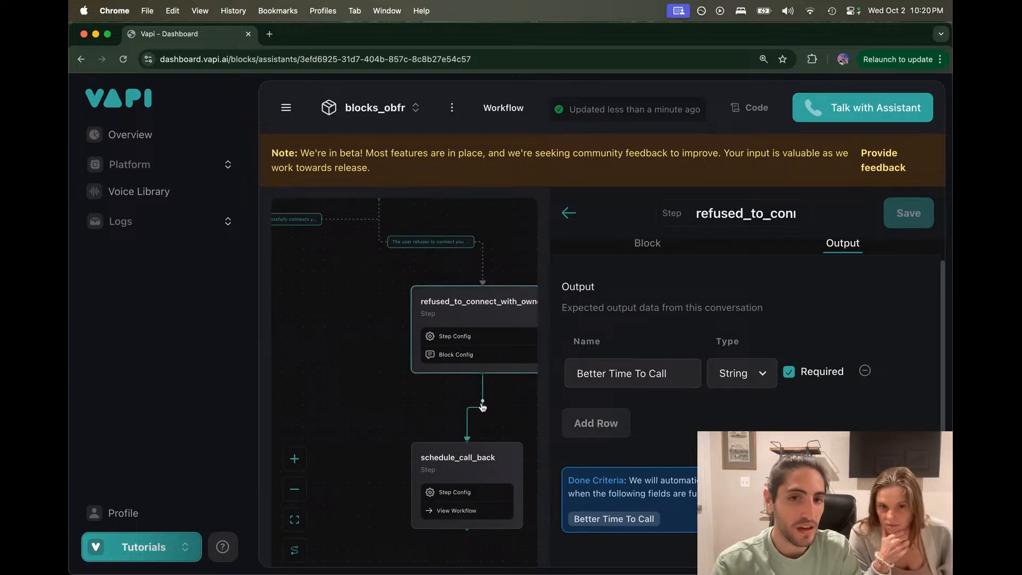
scroll(606, 269, "up", 1)
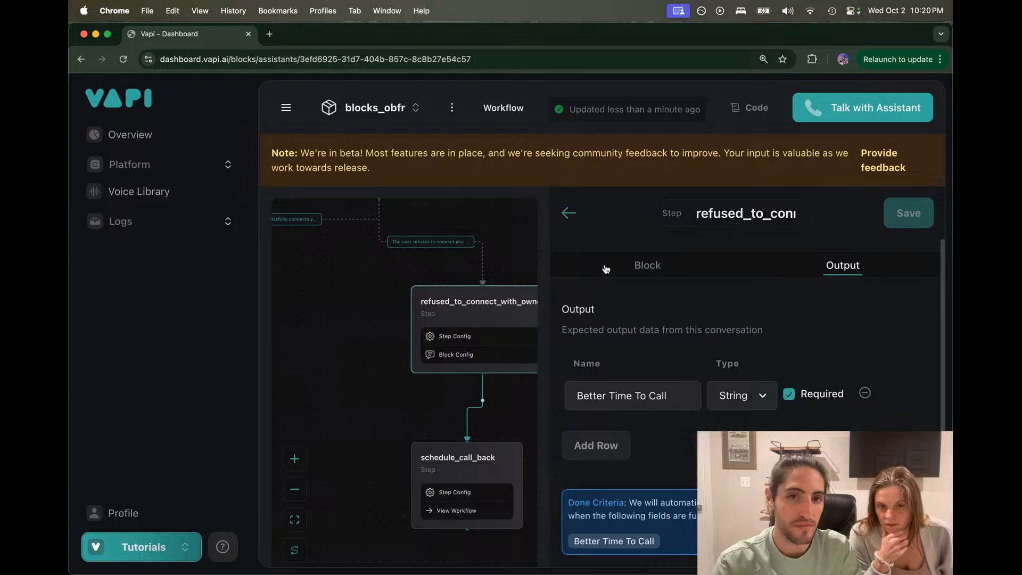
left_click(605, 268)
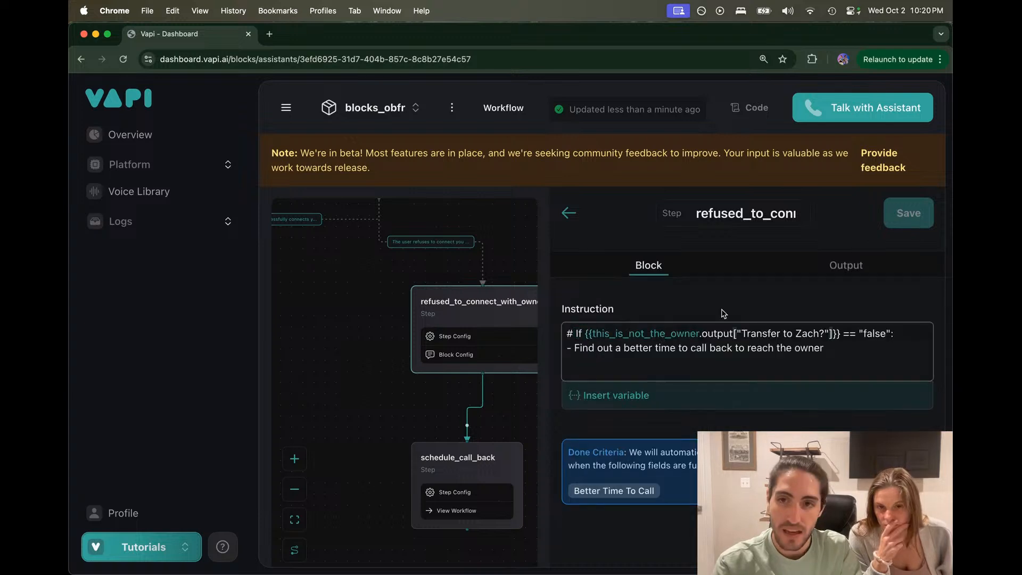
left_click(426, 242)
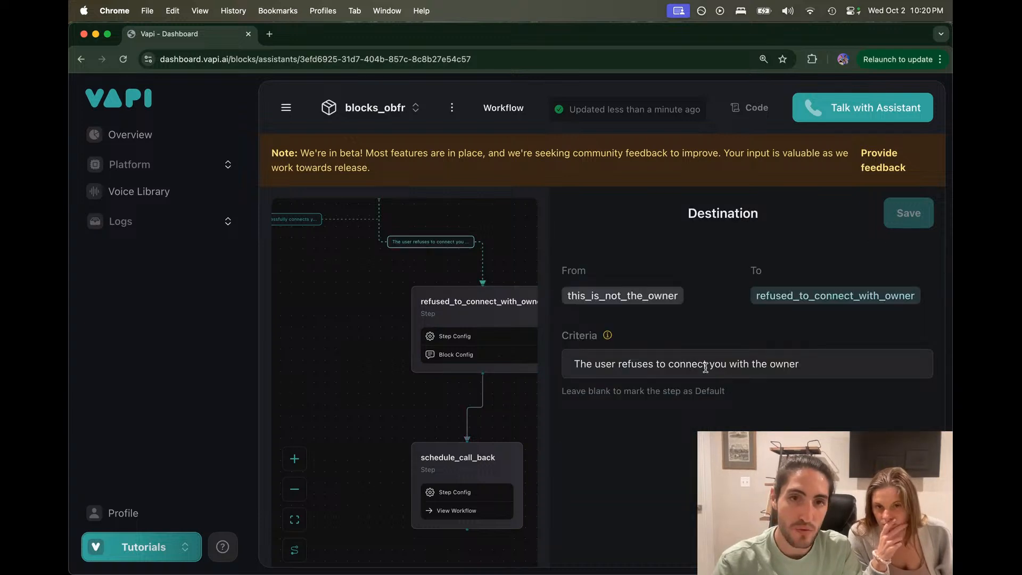
Step: Recheck the step's instruction and expected output, then delete refused_to_connect_with_owner
left_click(470, 314)
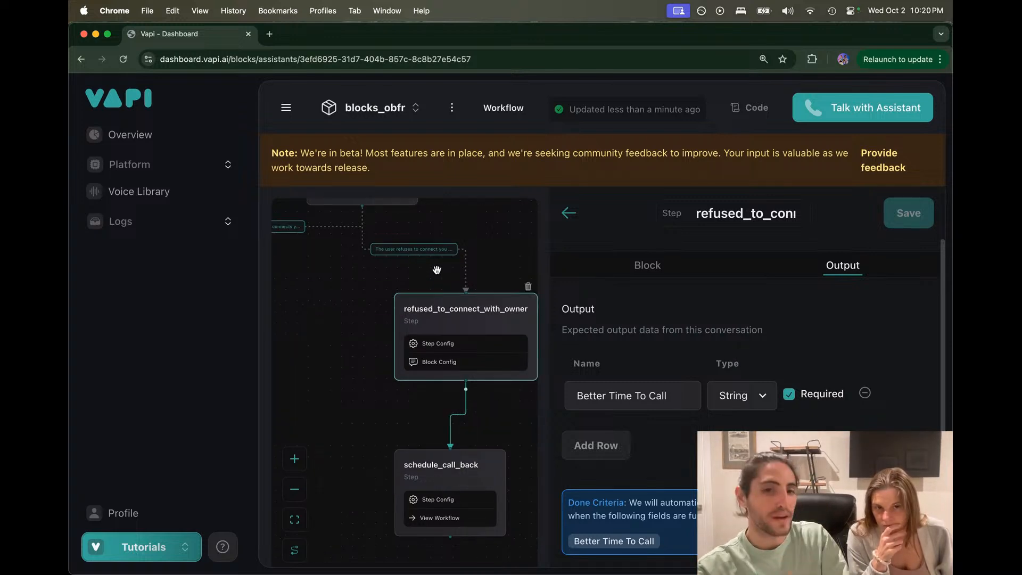
left_click(647, 265)
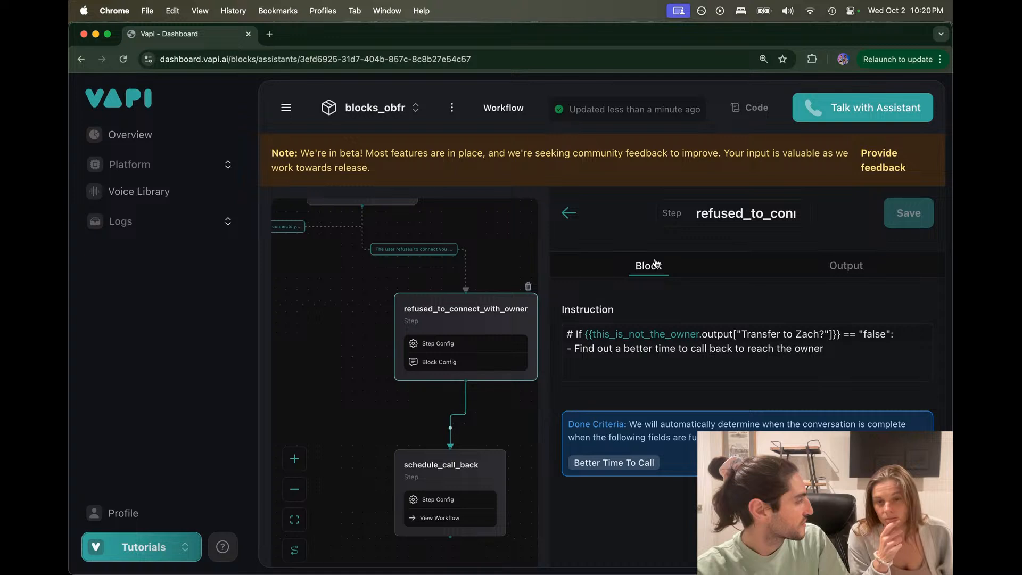
left_click(853, 347)
triple_click(852, 347)
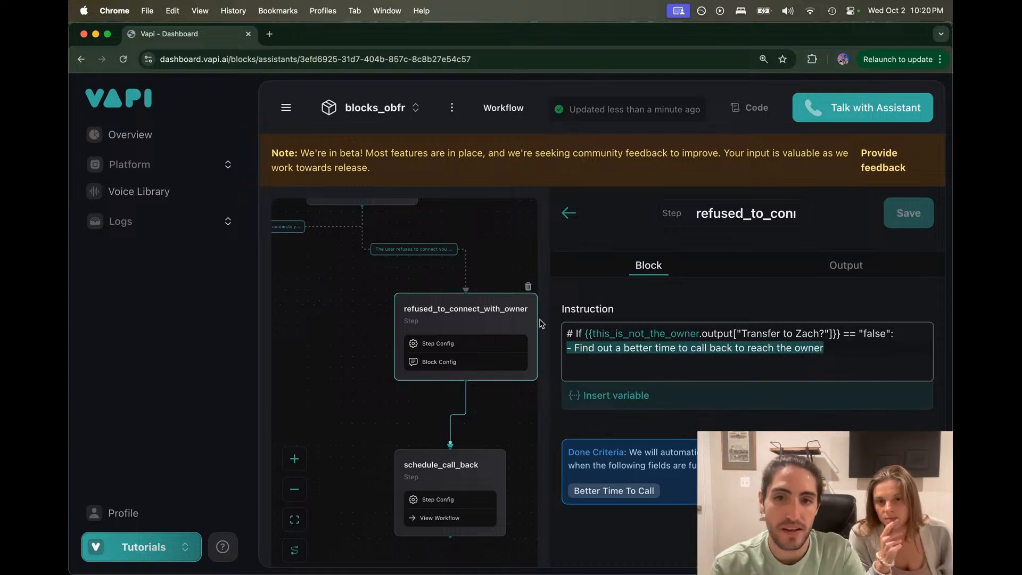
left_click(810, 271)
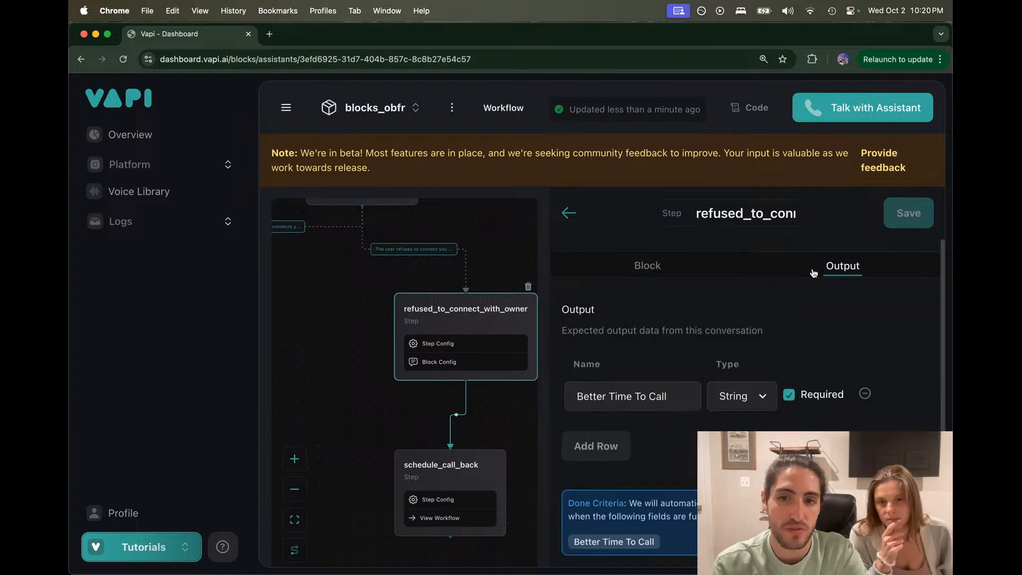
left_click(528, 286)
left_click(555, 396)
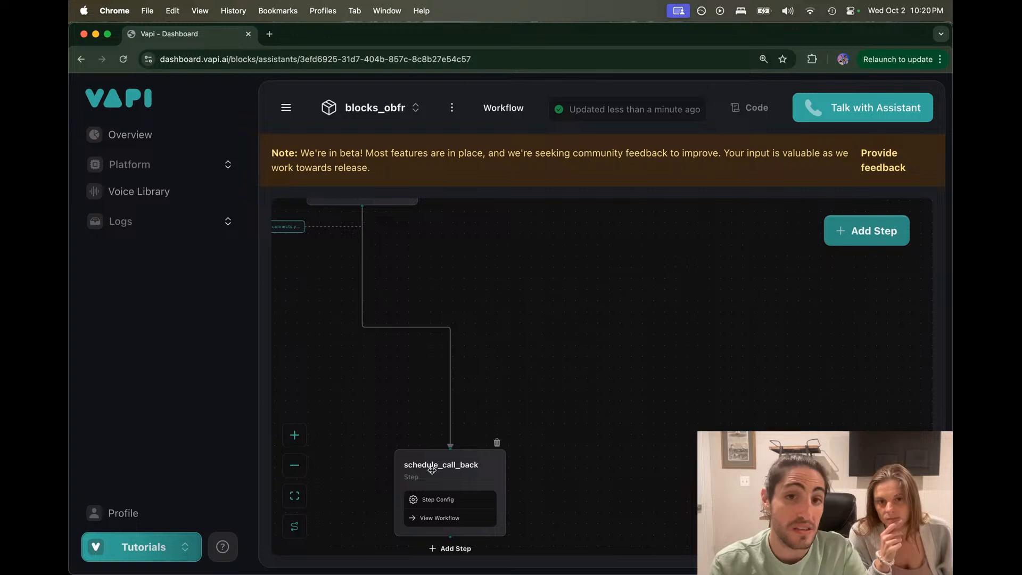
Step: Set the route criteria to 'If the user refuses to connect the owner to the call.' and save
left_click(435, 313)
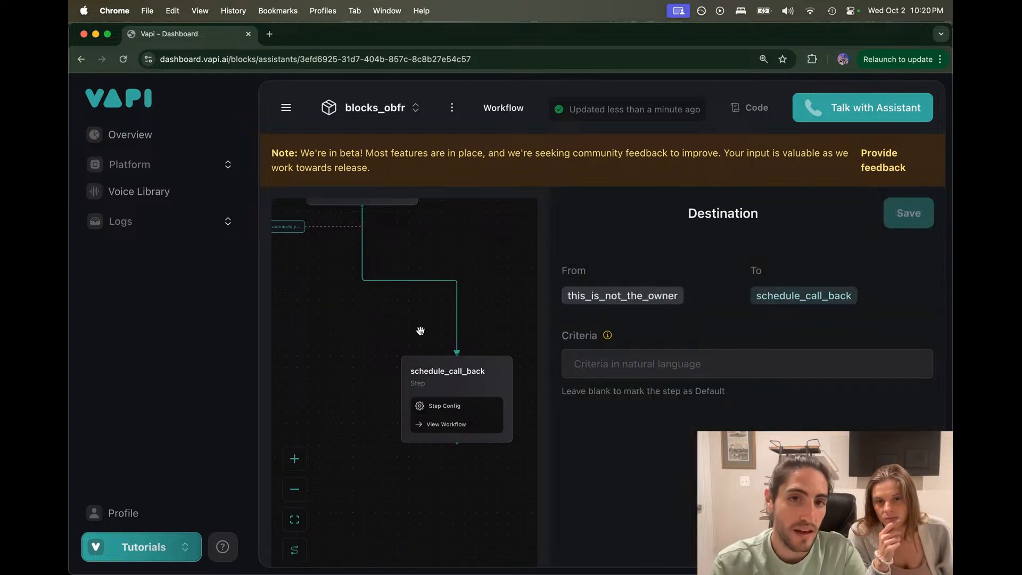
left_click(634, 374)
type("If the user red")
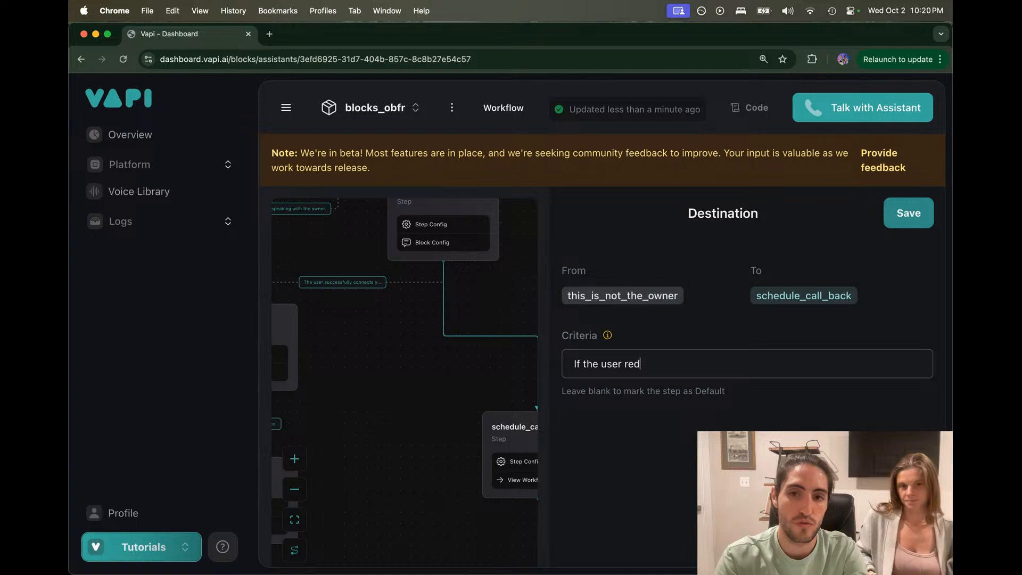
key("BackSpace")
type("fuses to")
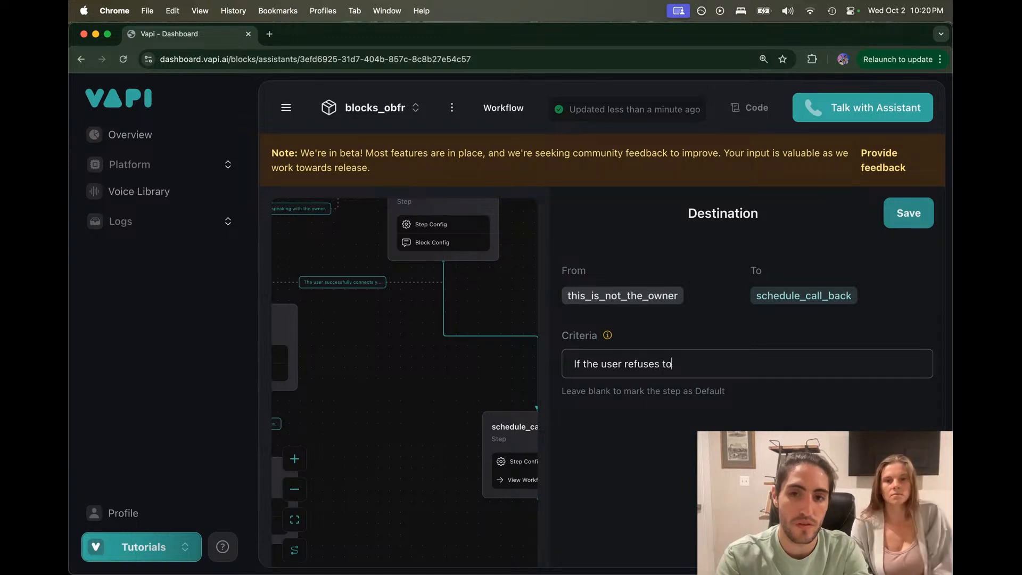
type(" connect the owner to the call.")
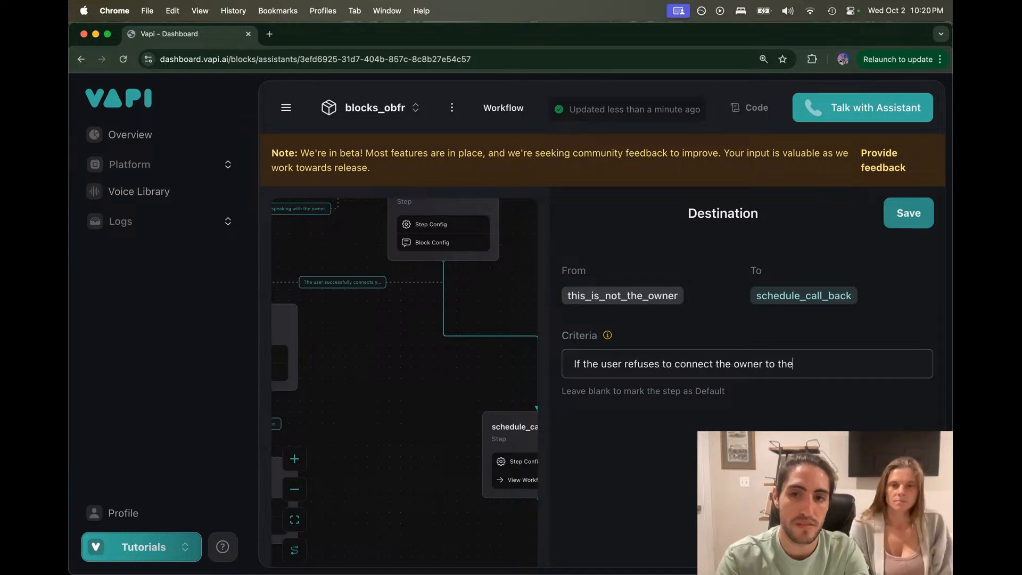
left_click(908, 213)
Step: Remove schedule_call_back's input row, save the step, and open its sub-workflow
left_click(543, 431)
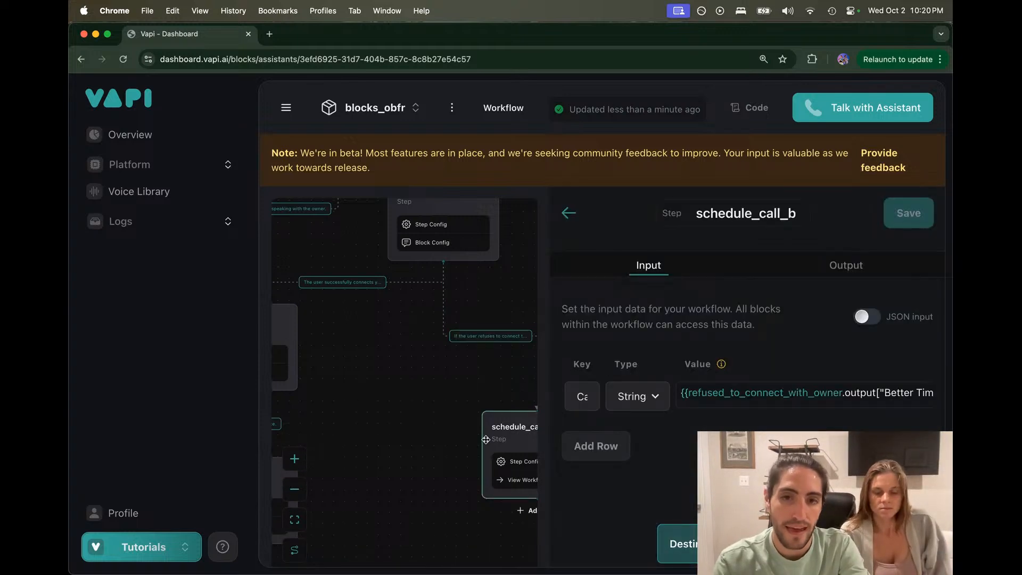
left_click_drag(456, 422, 403, 383)
left_click(790, 392)
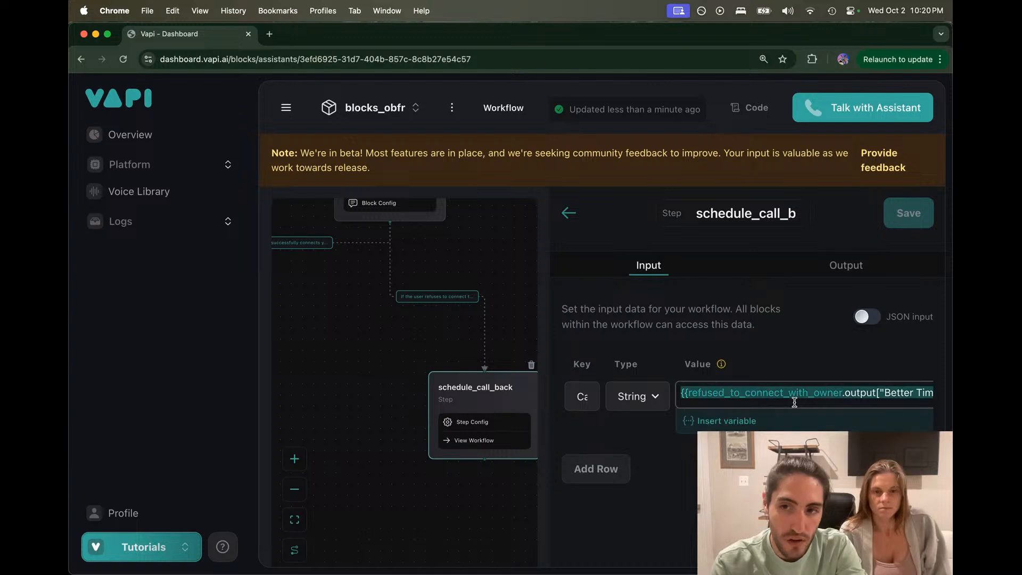
key("BackSpace")
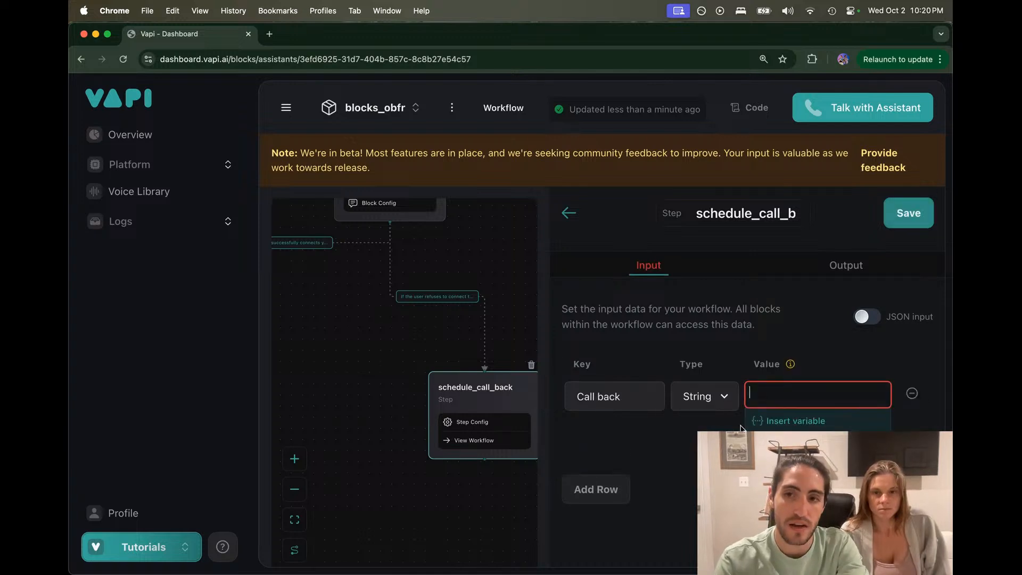
left_click(915, 394)
left_click(899, 213)
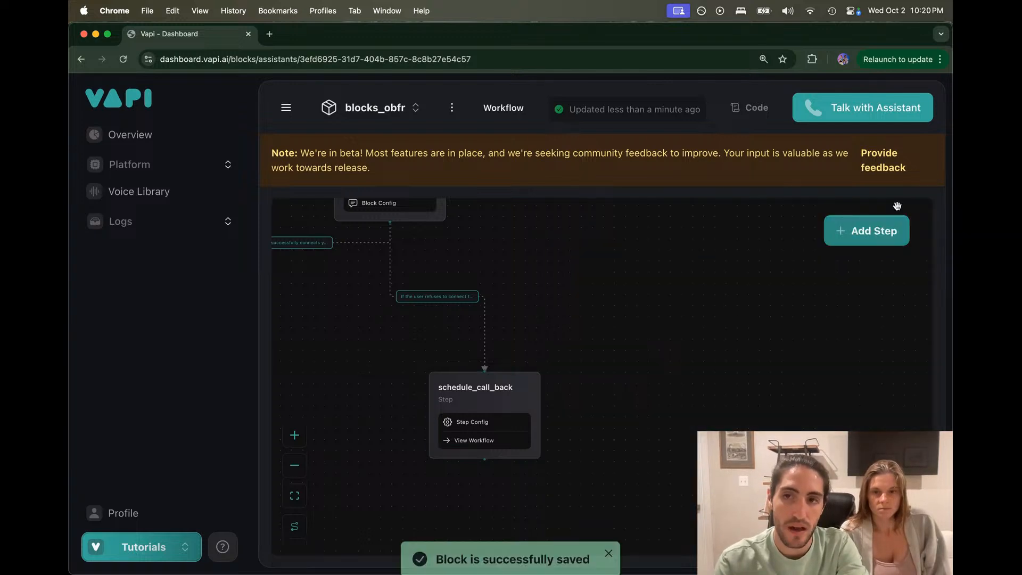
left_click(479, 440)
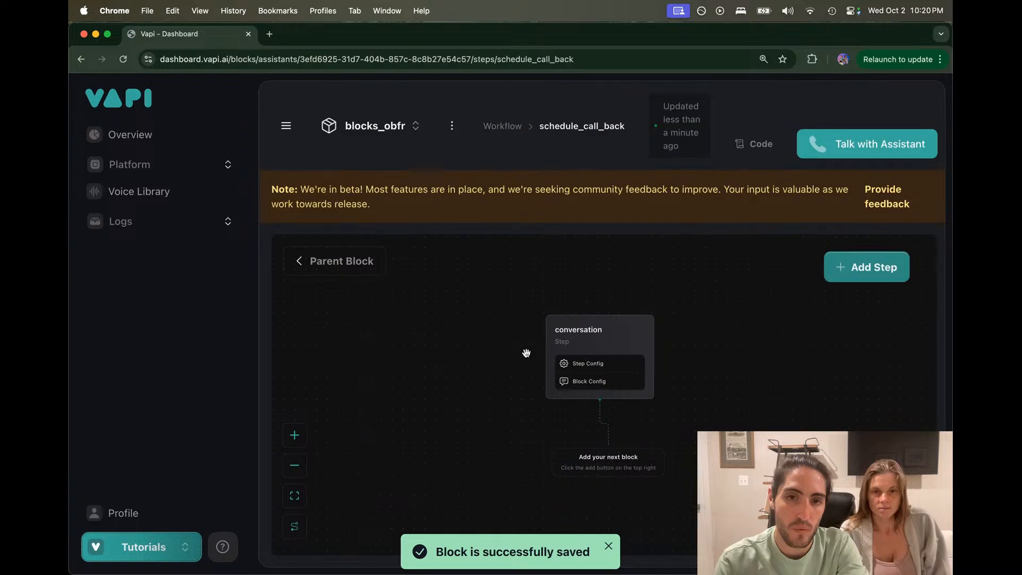
Step: Change 'reach' to 'talk with' in the conversation step's instruction
left_click(587, 357)
left_click(654, 306)
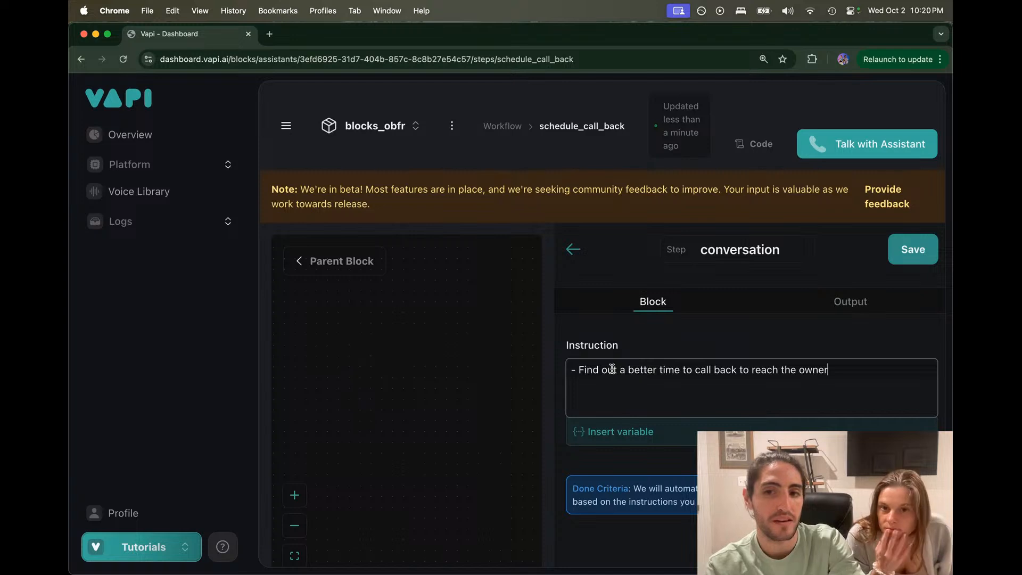
key("Up")
left_click(781, 369)
key("alt+BackSpace")
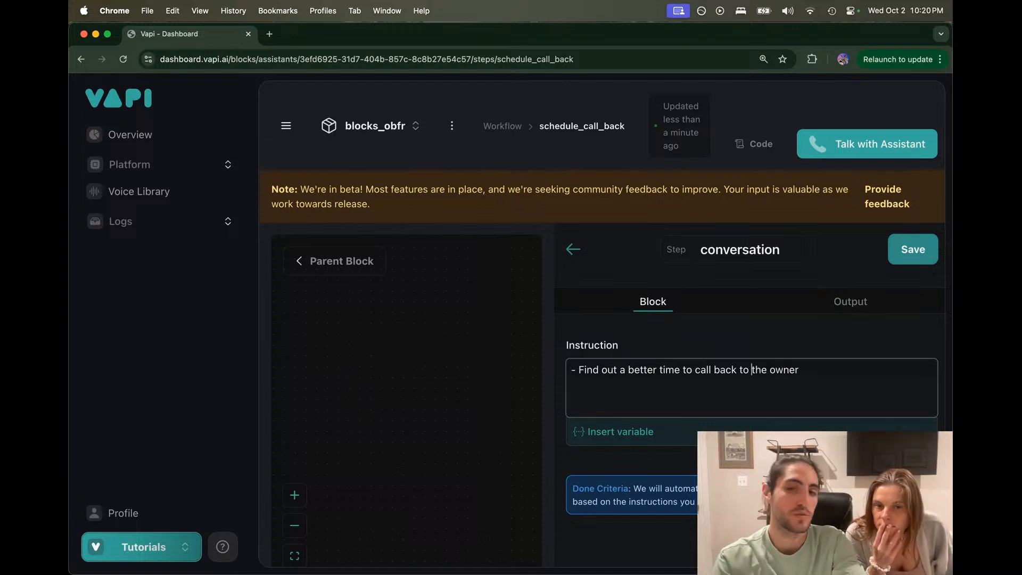
type("talk with")
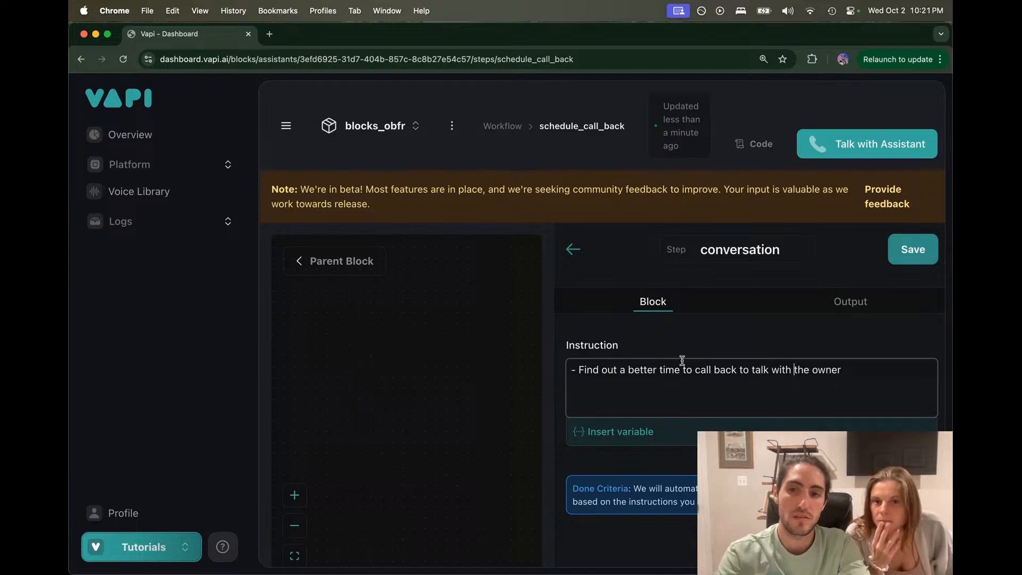
Step: Add a 'Better time to call' output field and save the conversation step
left_click(850, 302)
left_click(606, 408)
left_click(616, 429)
type("Bett")
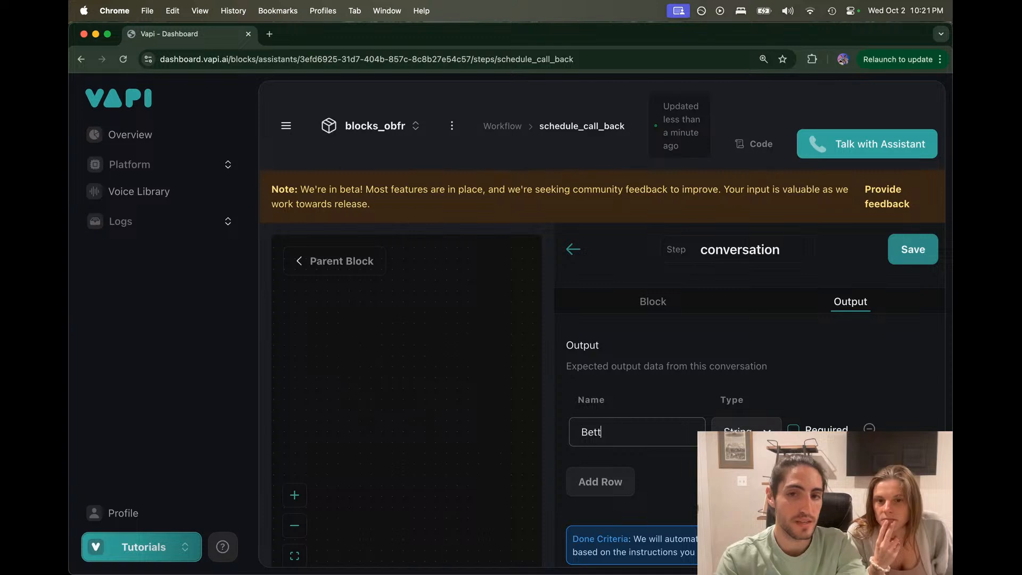
type("er time to call")
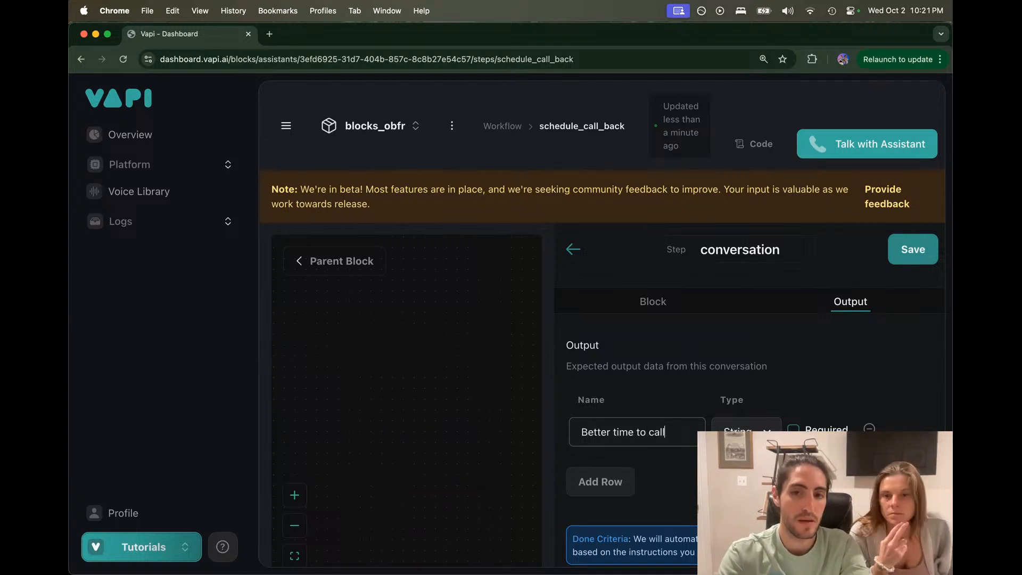
key("Tab")
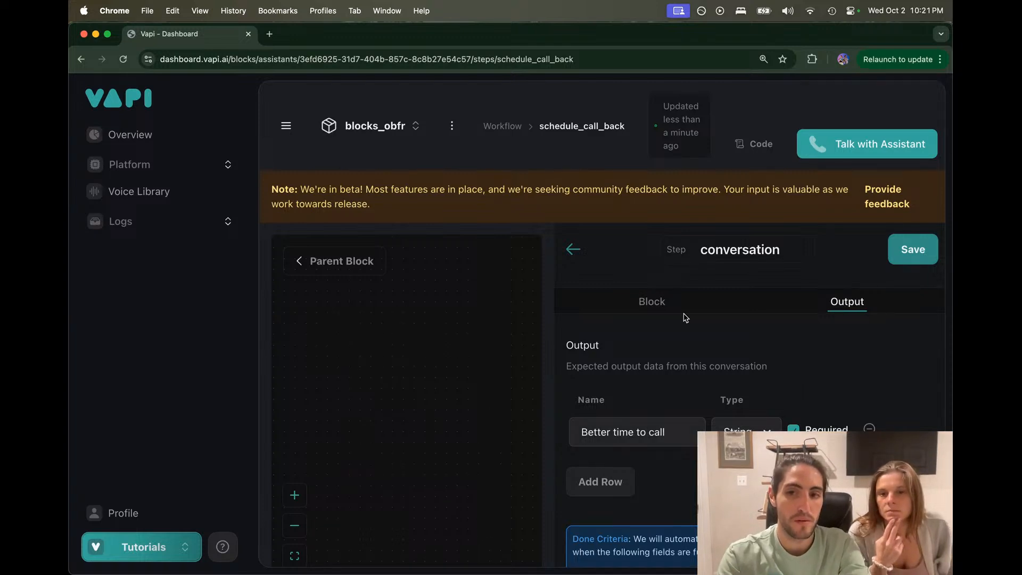
left_click(681, 310)
left_click(592, 369)
left_click_drag(568, 371, 873, 364)
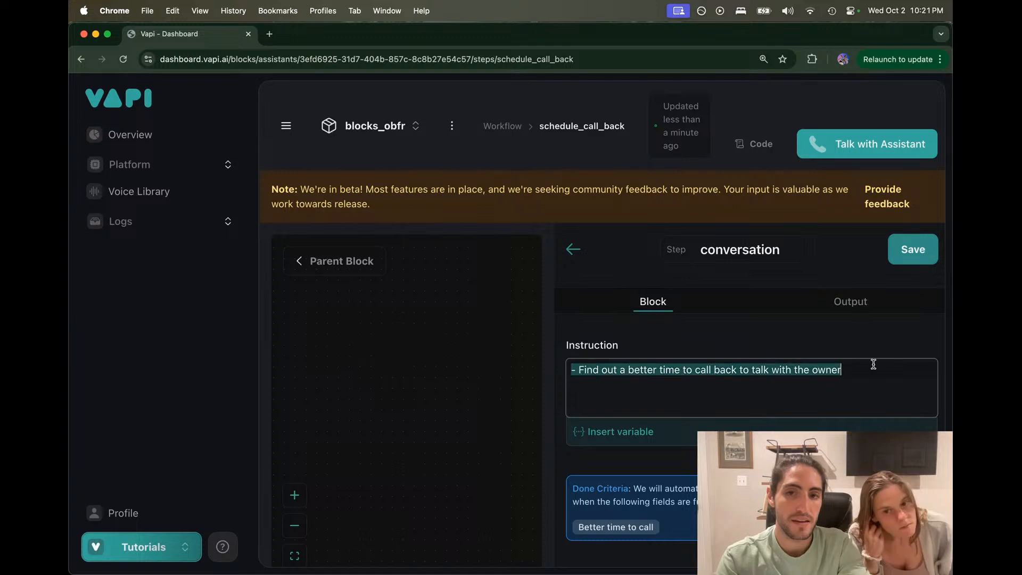
left_click(912, 251)
scroll(652, 285, "down", 3)
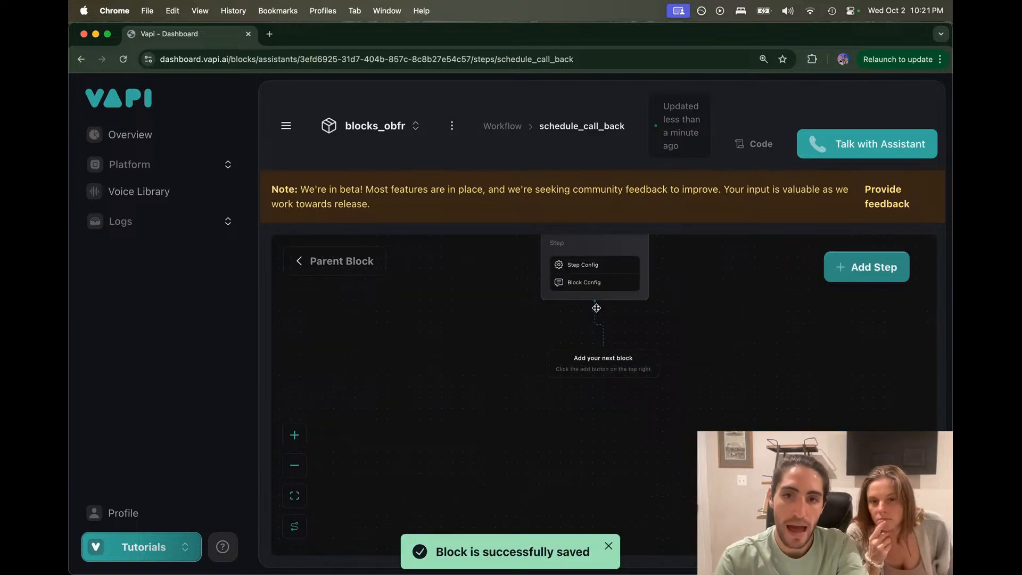
Step: Add a tool call step after the conversation step
left_click(840, 270)
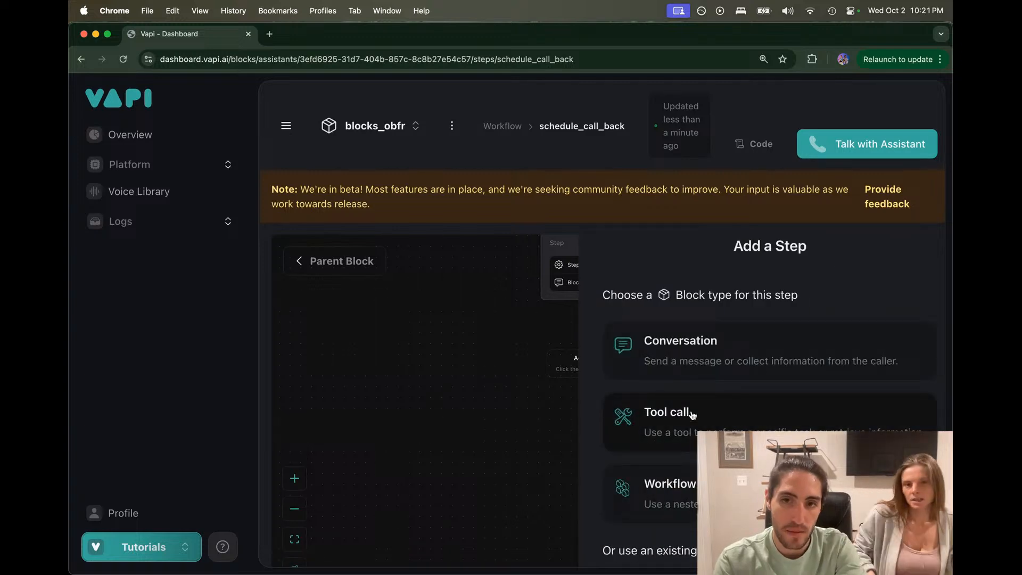
scroll(560, 420, "up", 1)
left_click_drag(560, 420, 431, 478)
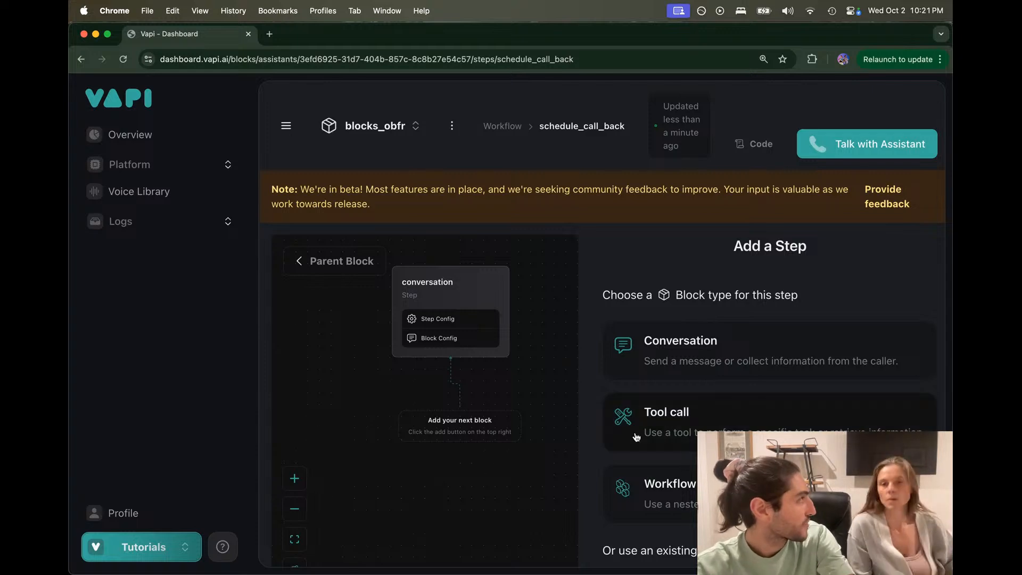
left_click(663, 417)
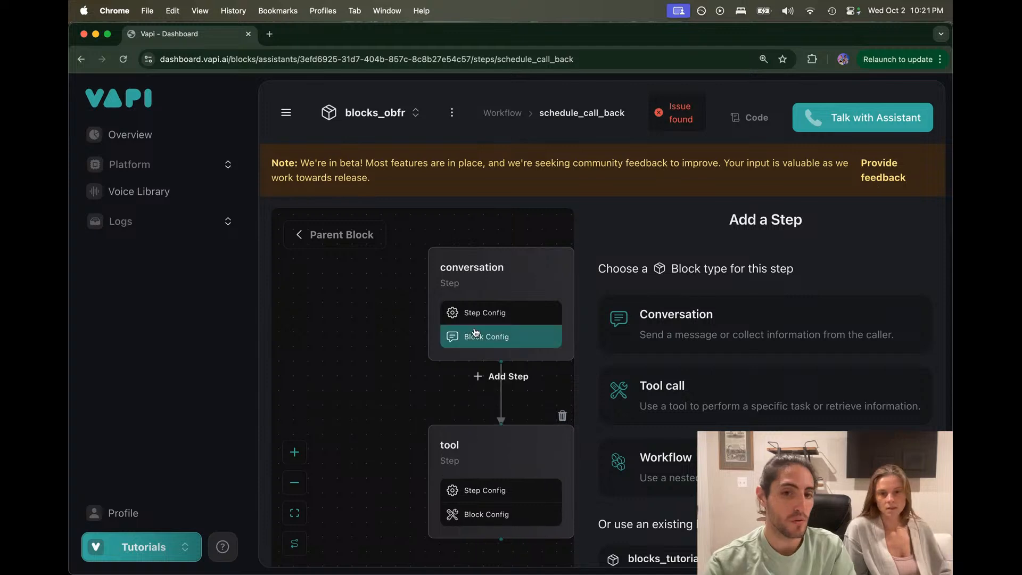
Step: Rename the conversation step better_time_to_call, review it, and open its connection to the tool
left_click(482, 287)
double_click(746, 224)
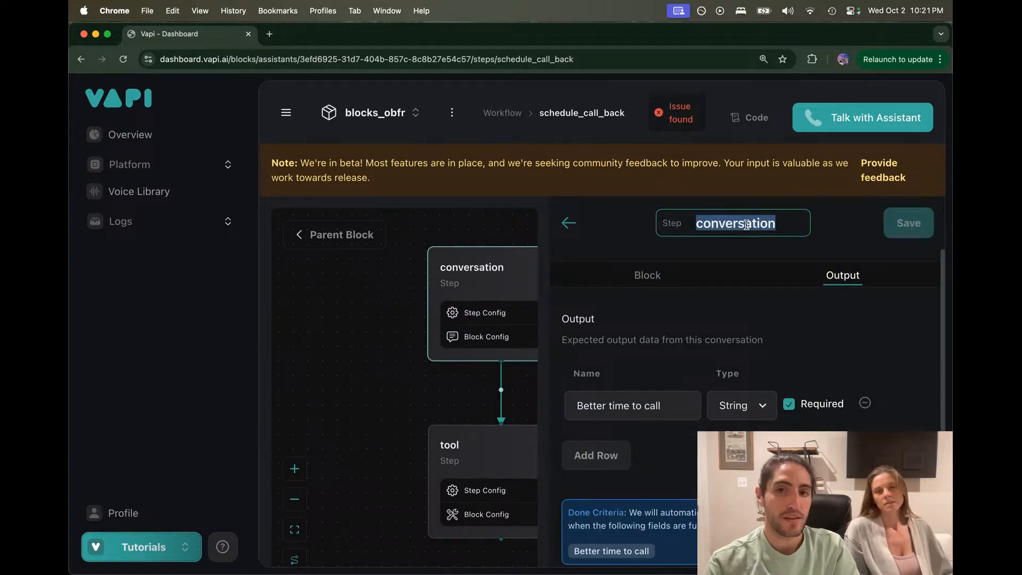
type("better_tim")
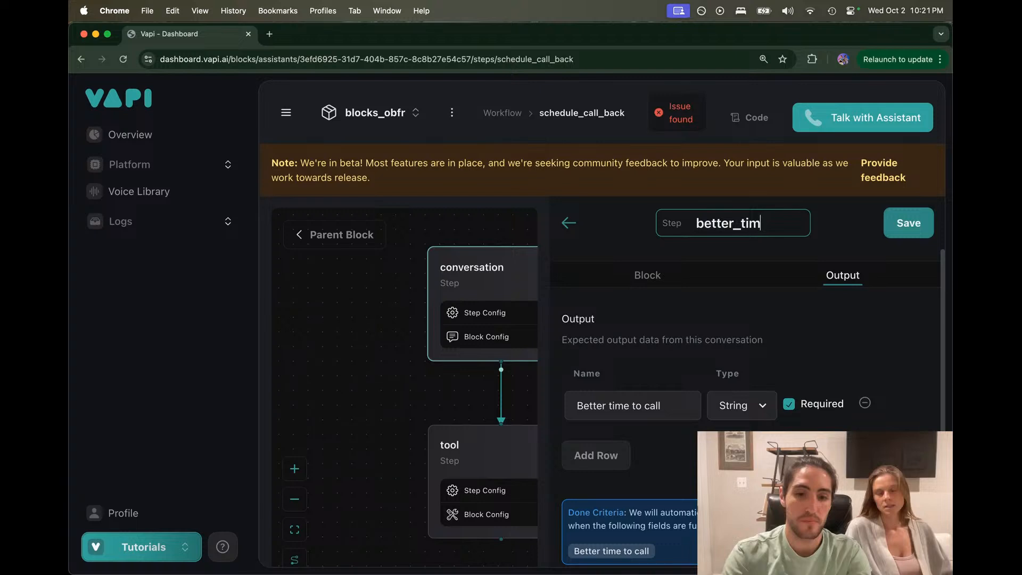
type("e_to_call")
left_click(647, 275)
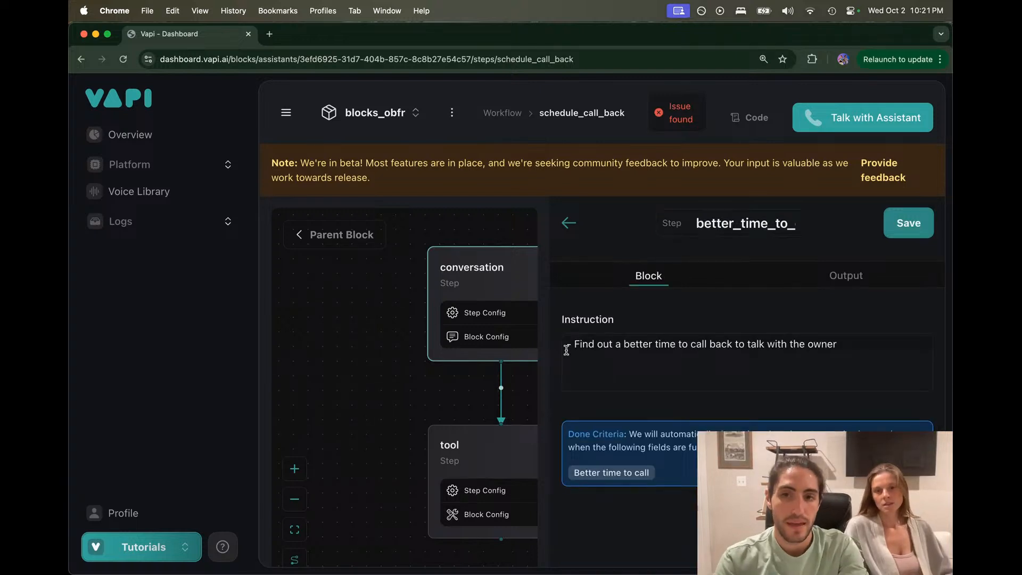
left_click(566, 350)
left_click_drag(716, 344, 860, 342)
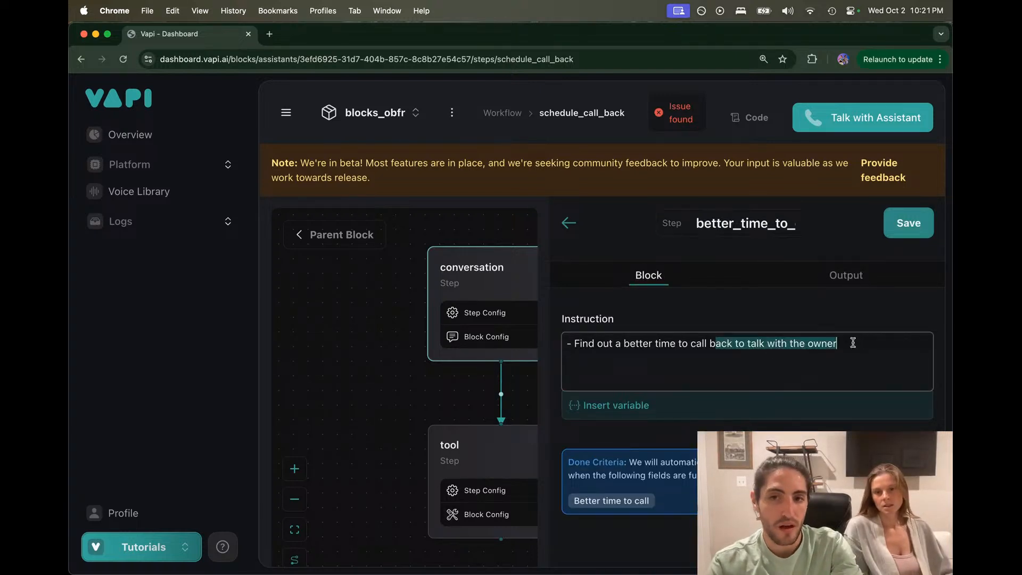
left_click(845, 275)
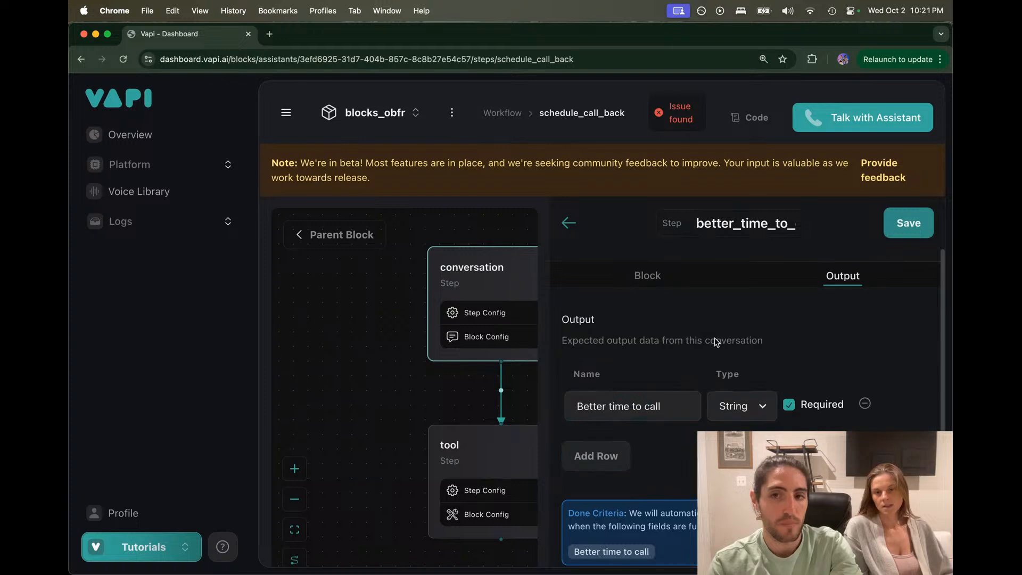
double_click(636, 406)
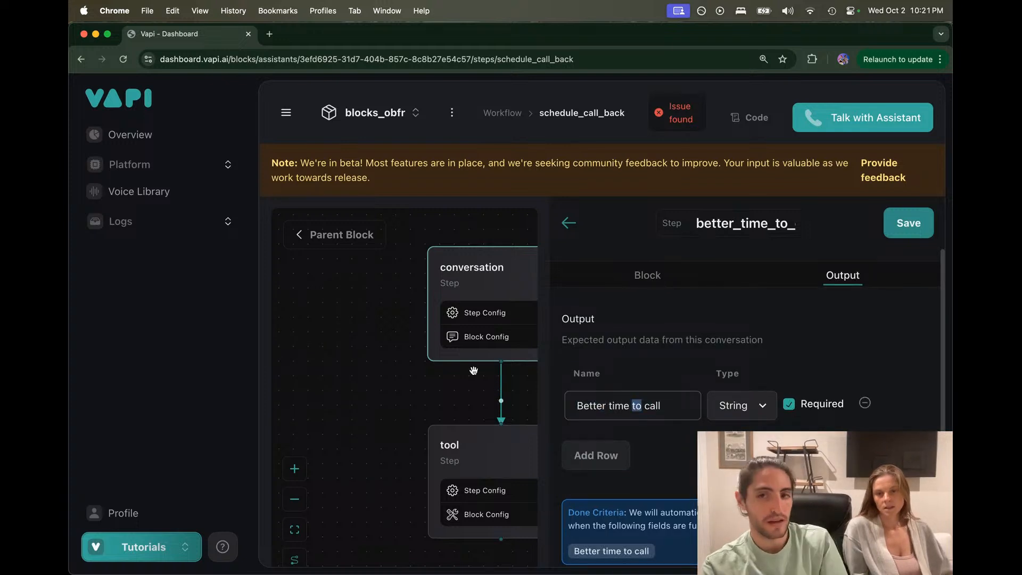
left_click_drag(479, 385, 419, 350)
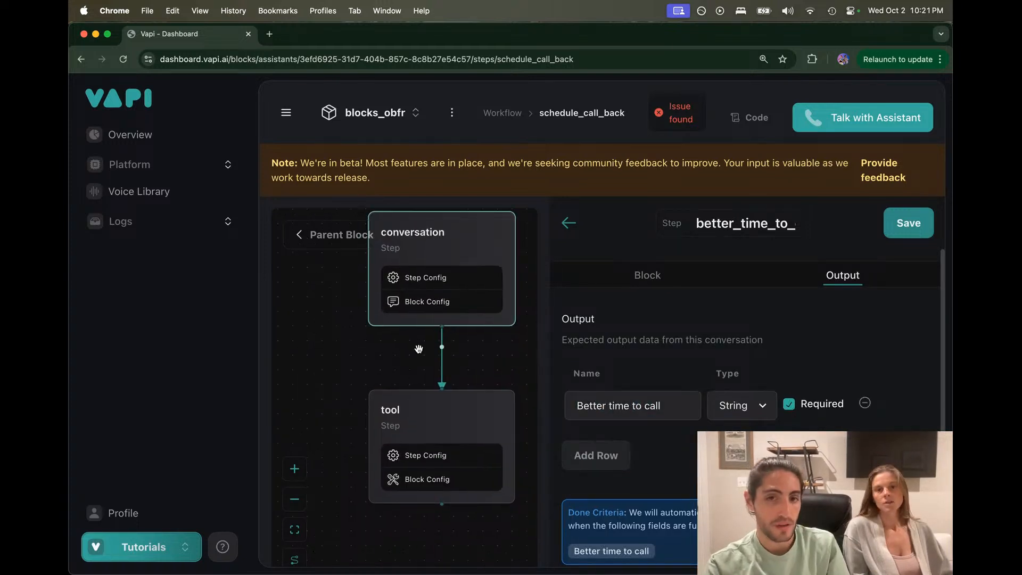
left_click(442, 368)
Step: Leave the connection criteria blank and rename the tool step schedule_call_back
left_click(621, 382)
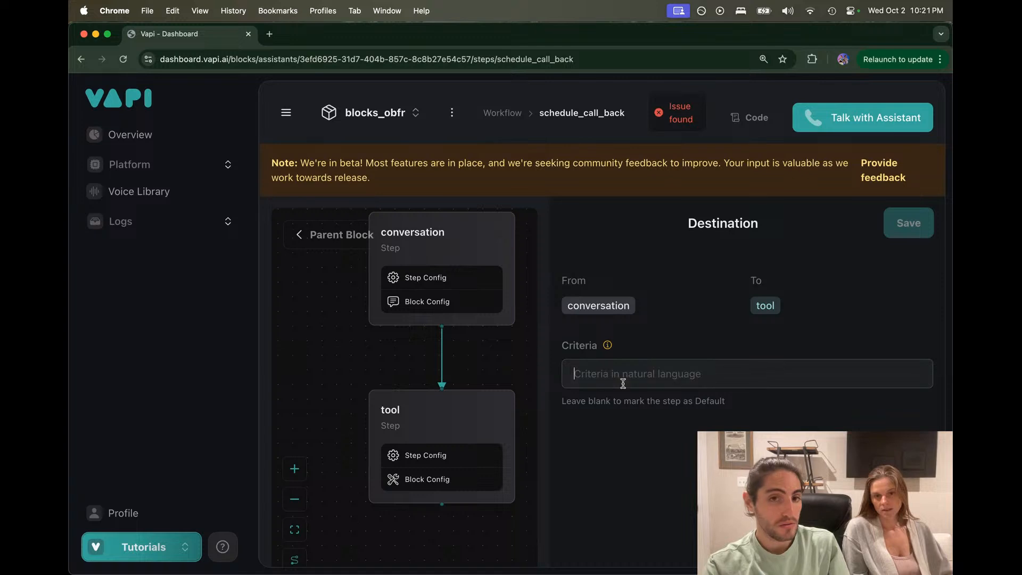
type("W")
key("BackSpace")
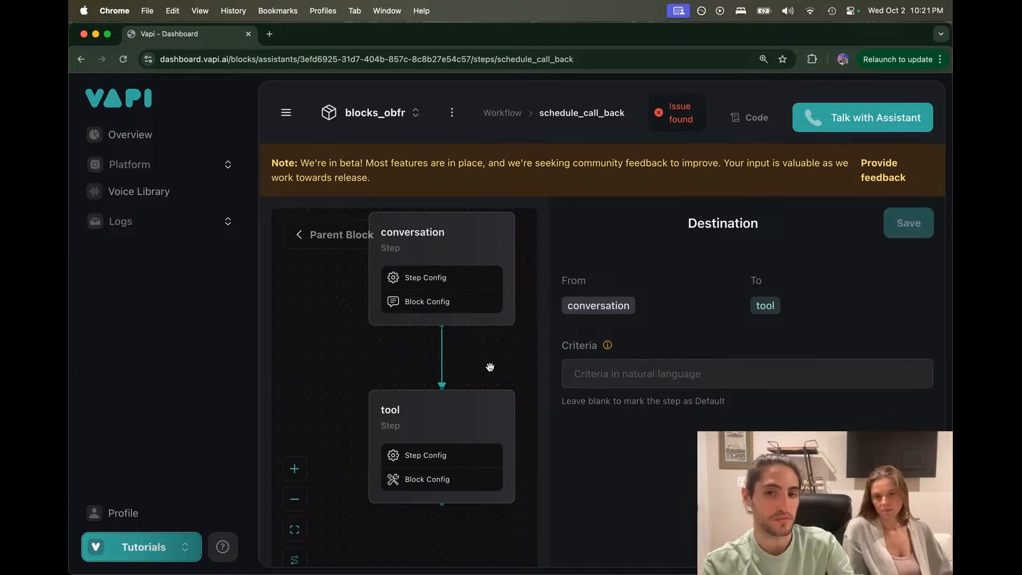
left_click(438, 408)
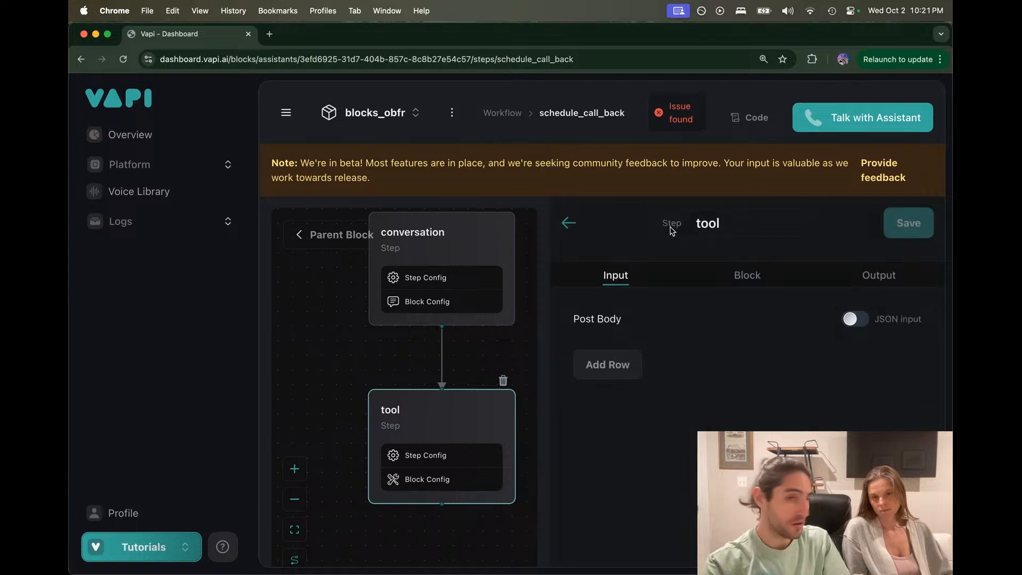
double_click(709, 222)
type("schedule")
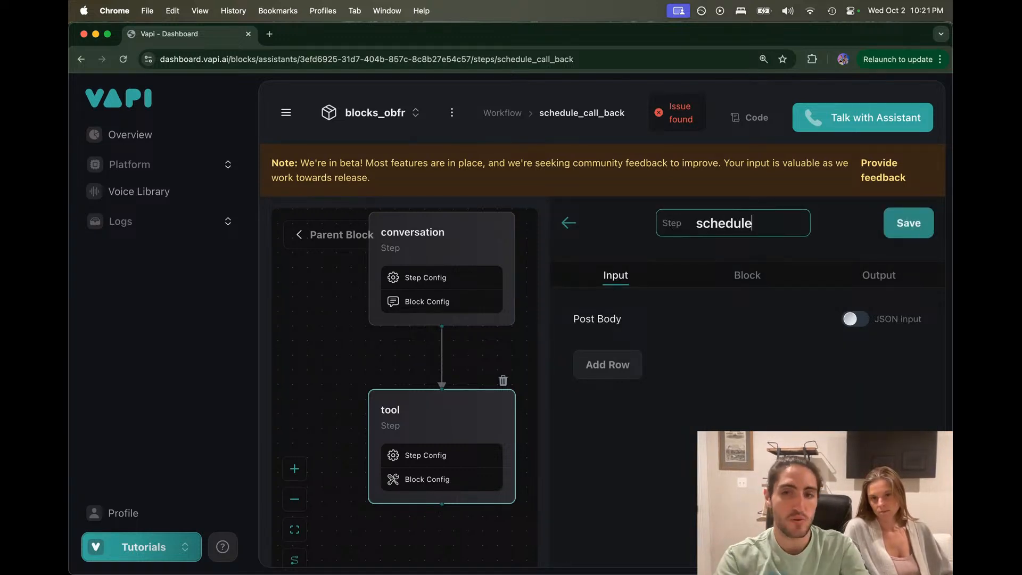
key("BackSpace")
type("e_")
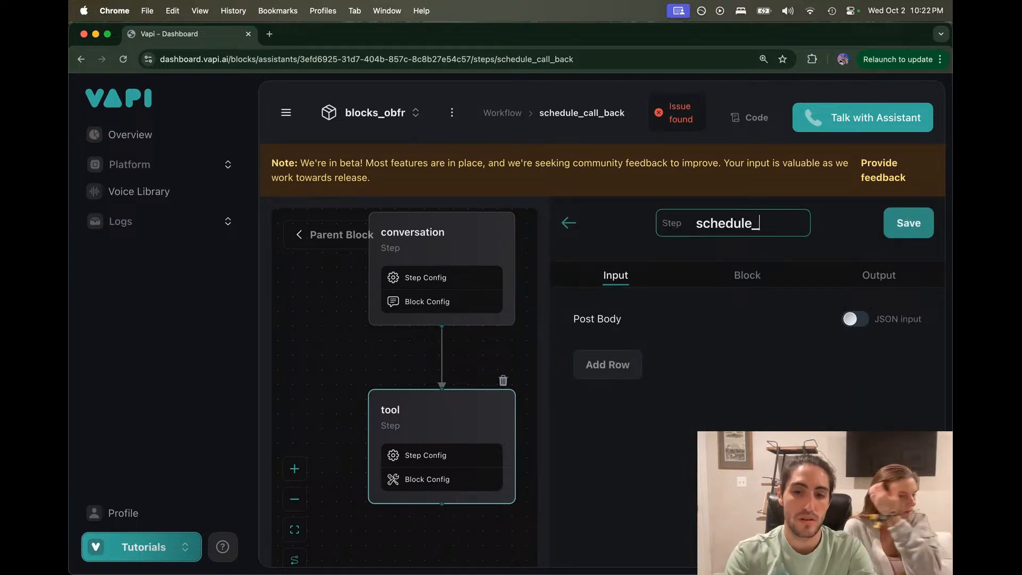
type("call_back")
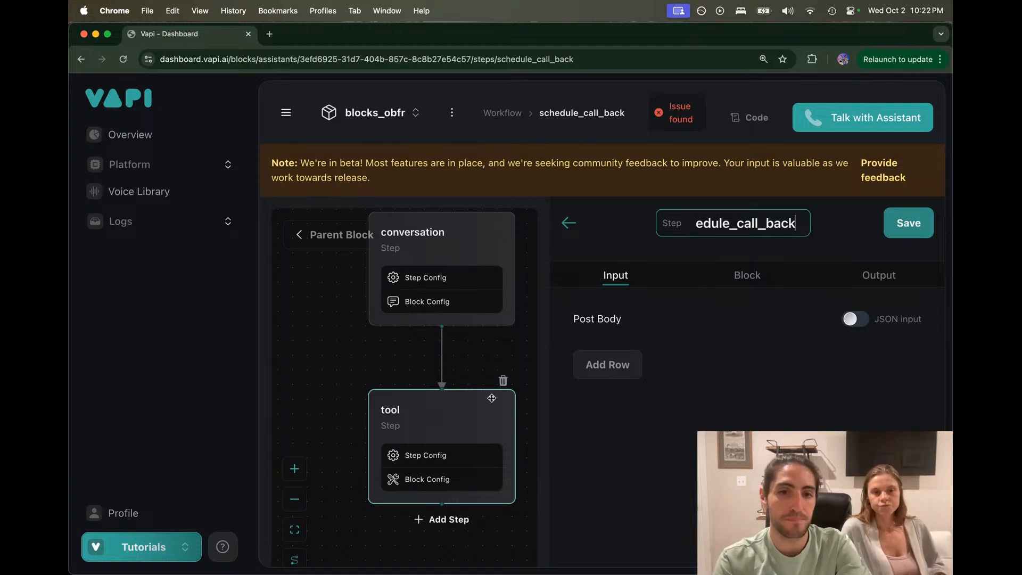
left_click(705, 277)
triple_click(671, 344)
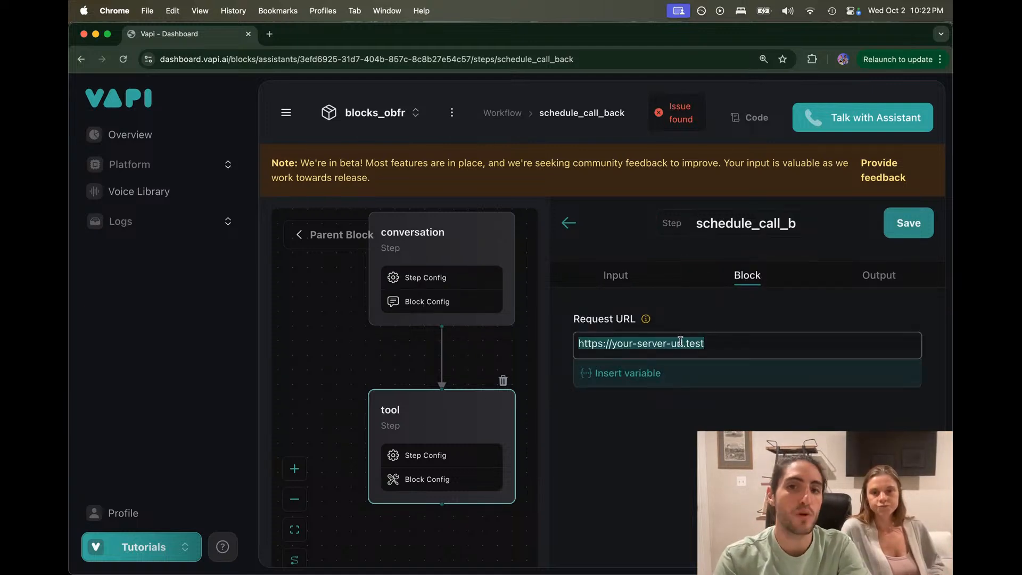
type("e")
key("BackSpace")
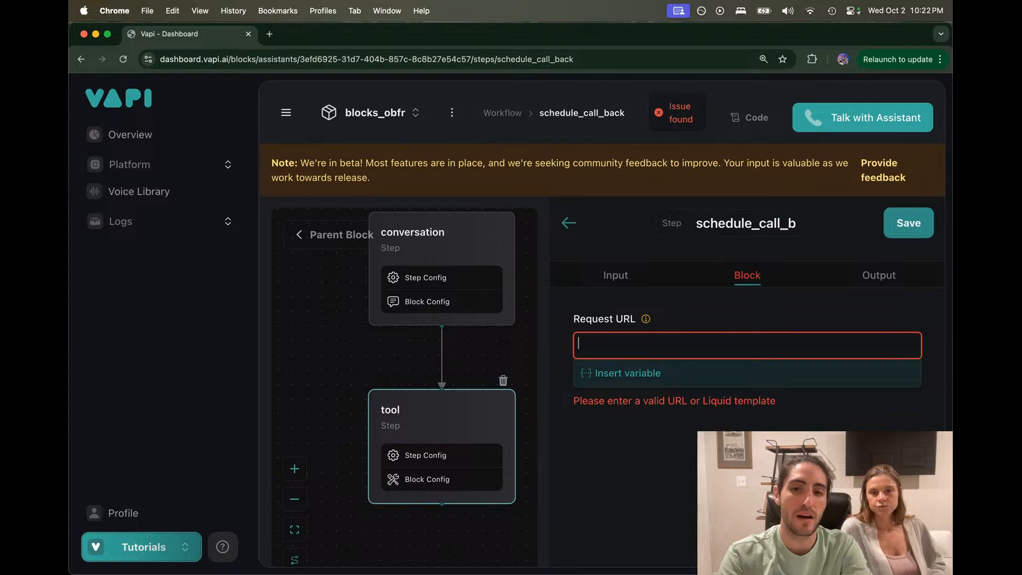
type("example.com")
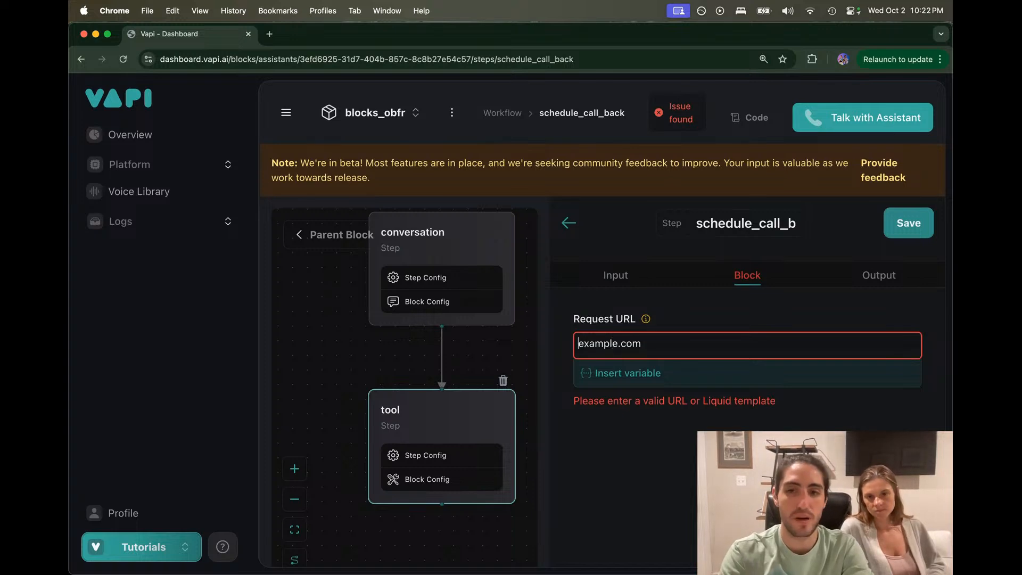
type("https://")
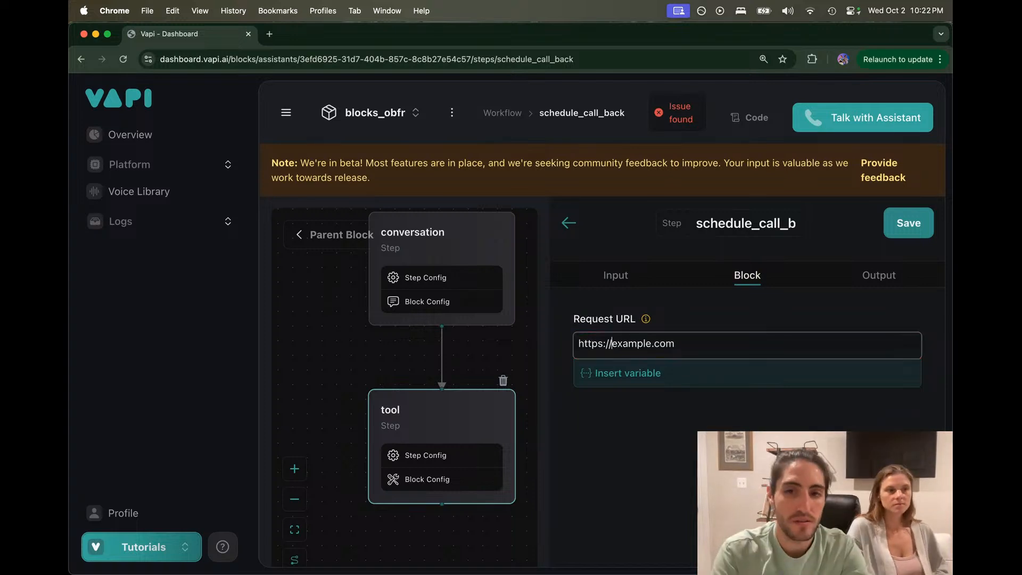
left_click(667, 338)
left_click(690, 341)
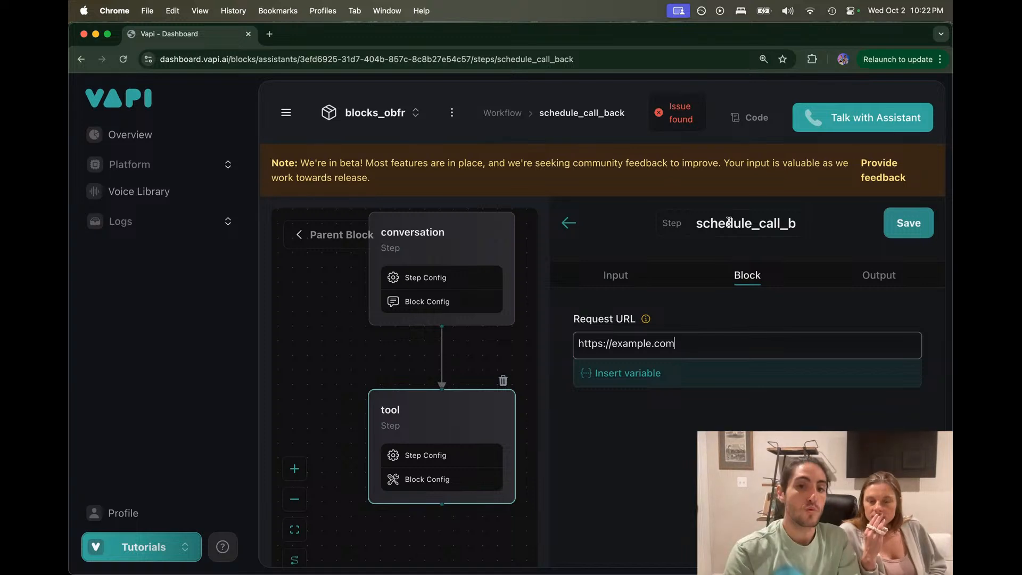
left_click(894, 226)
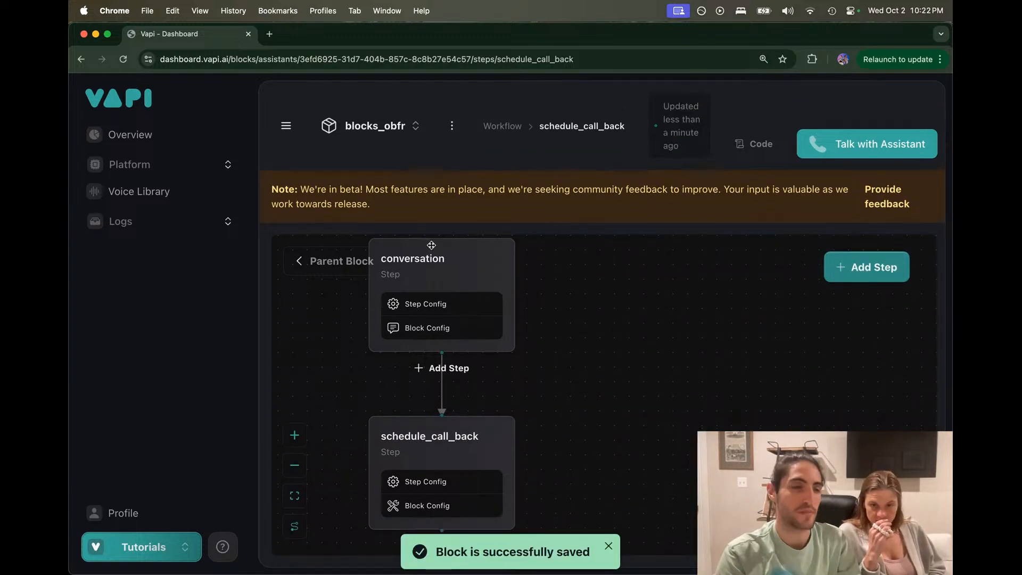
left_click_drag(526, 377, 676, 385)
scroll(621, 383, "down", 3)
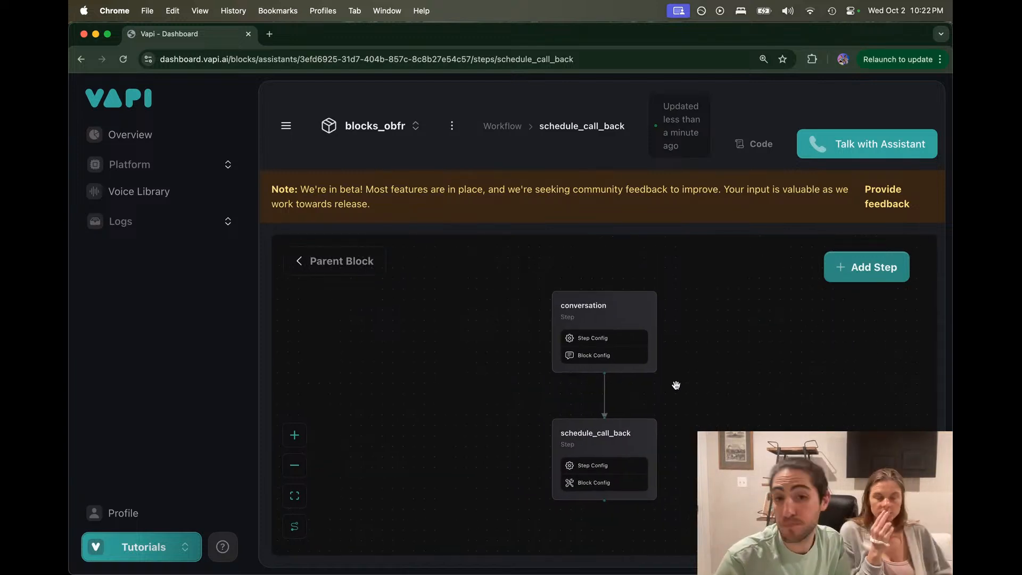
left_click_drag(696, 467, 671, 351)
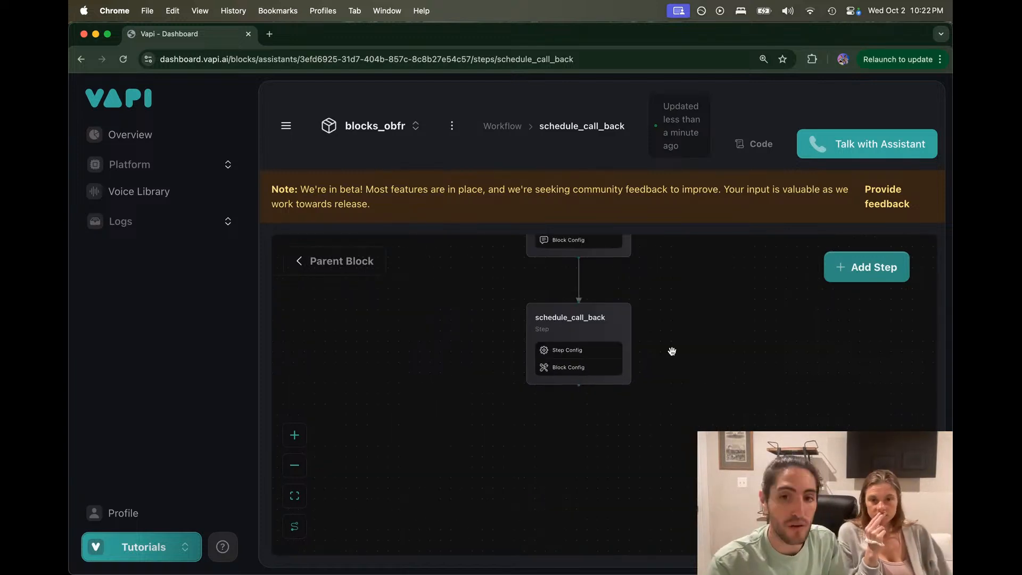
left_click(581, 395)
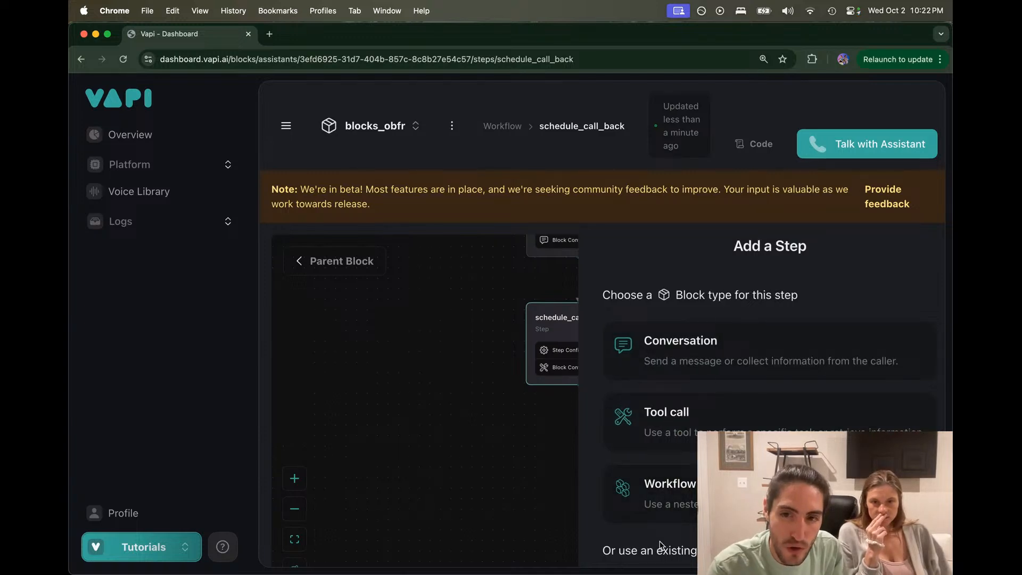
left_click(487, 433)
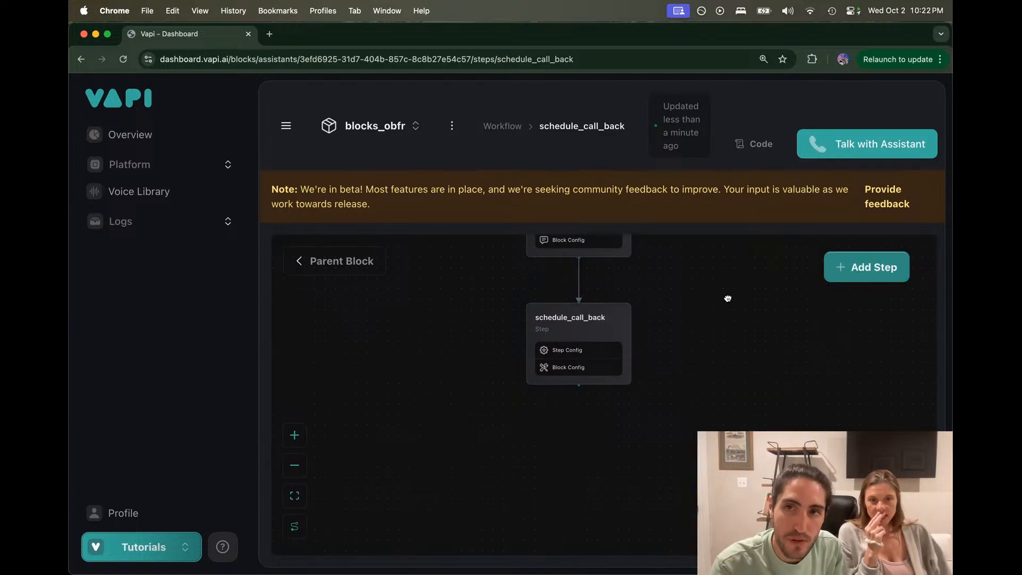
left_click_drag(726, 296, 689, 347)
mouse_move(565, 432)
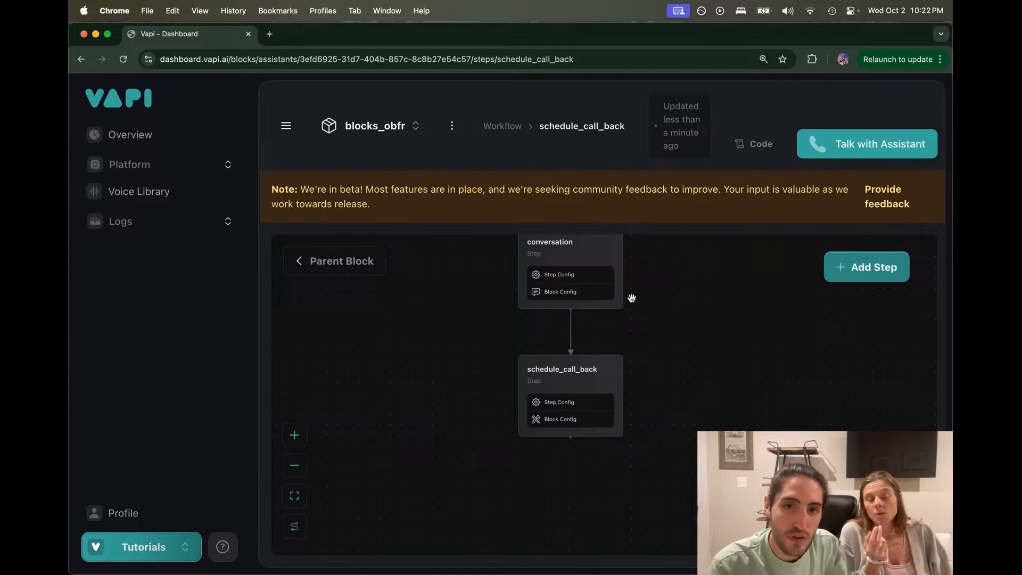
Step: Return to the main workflow and add a conversation step after schedule_call_back
left_click_drag(631, 298, 630, 335)
scroll(631, 338, "down", 2)
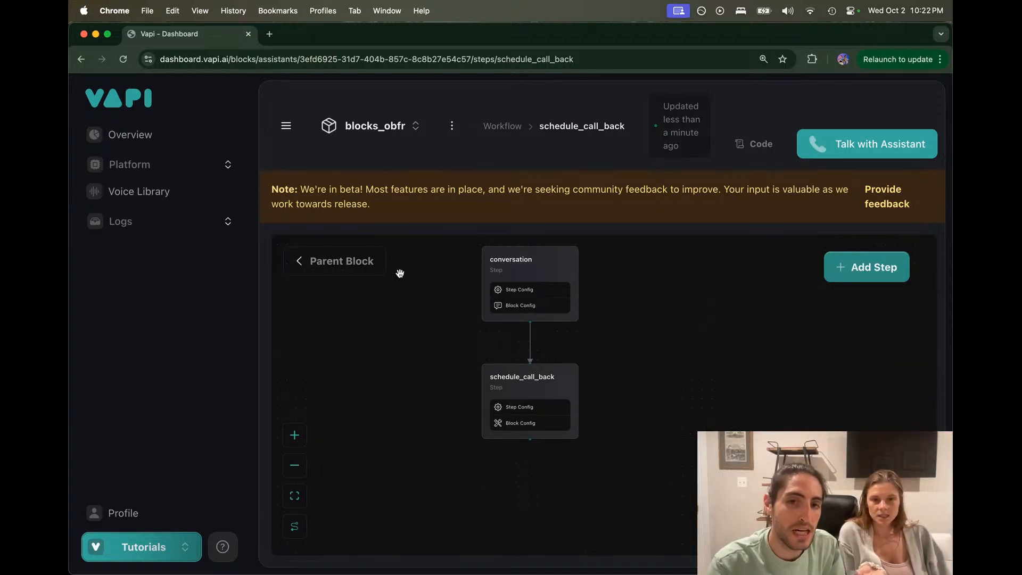
left_click(367, 264)
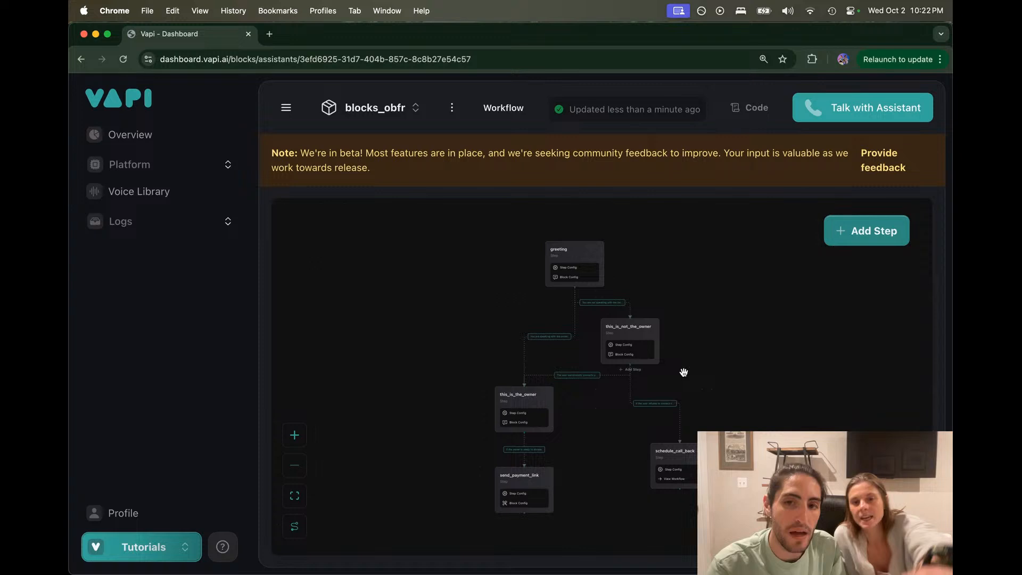
scroll(684, 371, "up", 3)
scroll(670, 273, "down", 3)
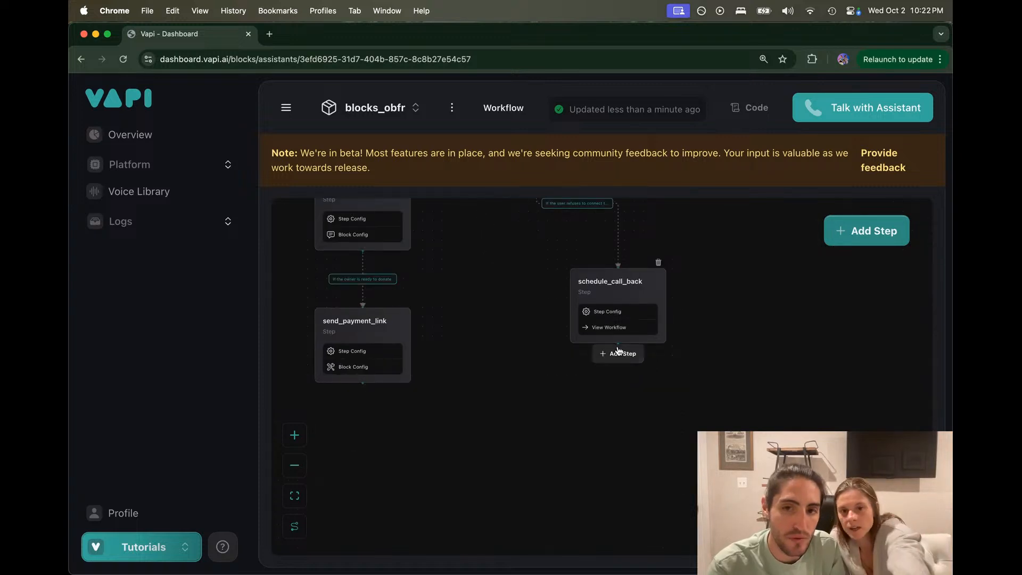
left_click(617, 354)
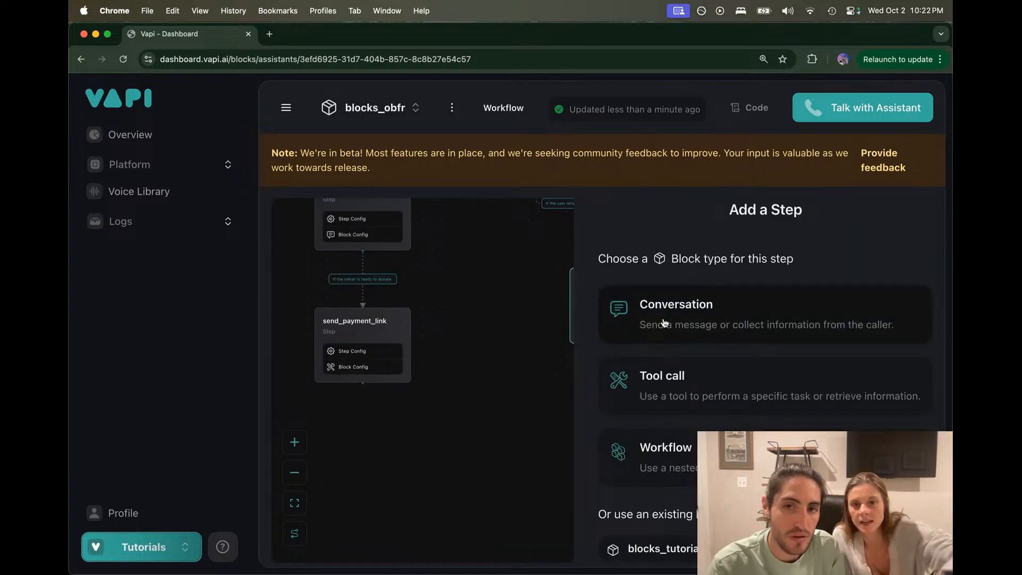
left_click(641, 322)
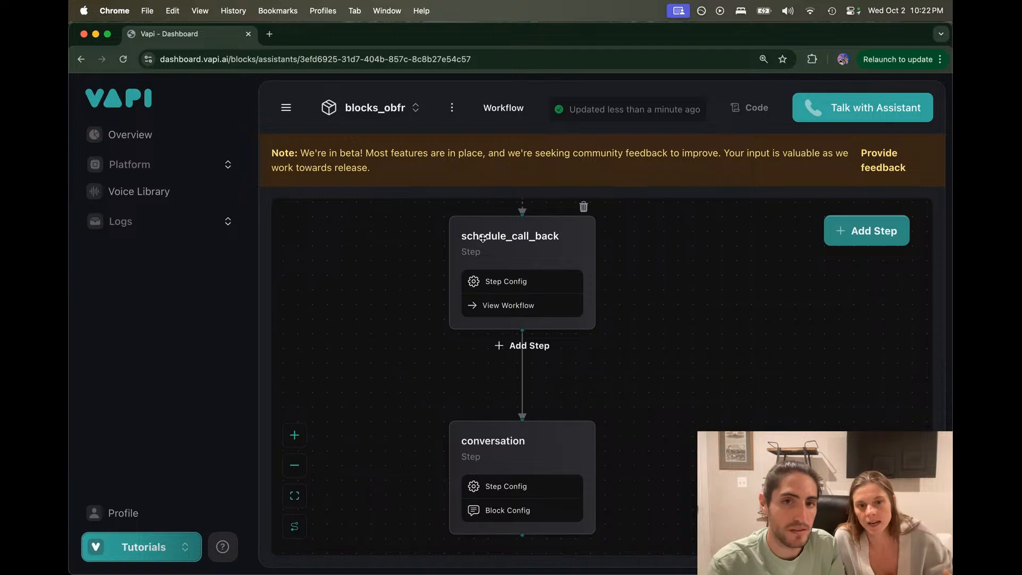
Step: Rename the nested workflow step to workflow_schedule_call_back
left_click(494, 281)
left_click(743, 218)
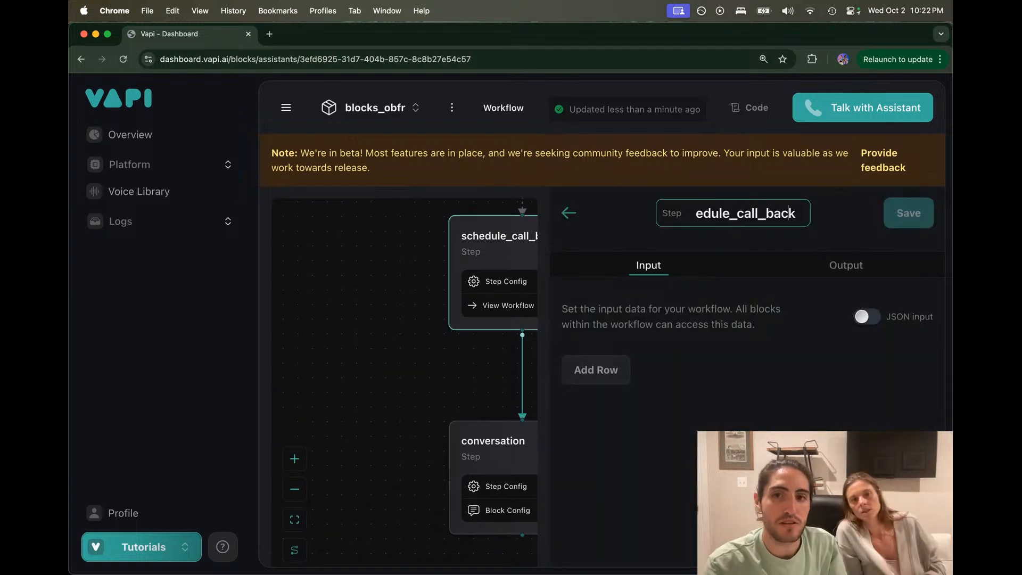
key("super+Left")
type("workflow")
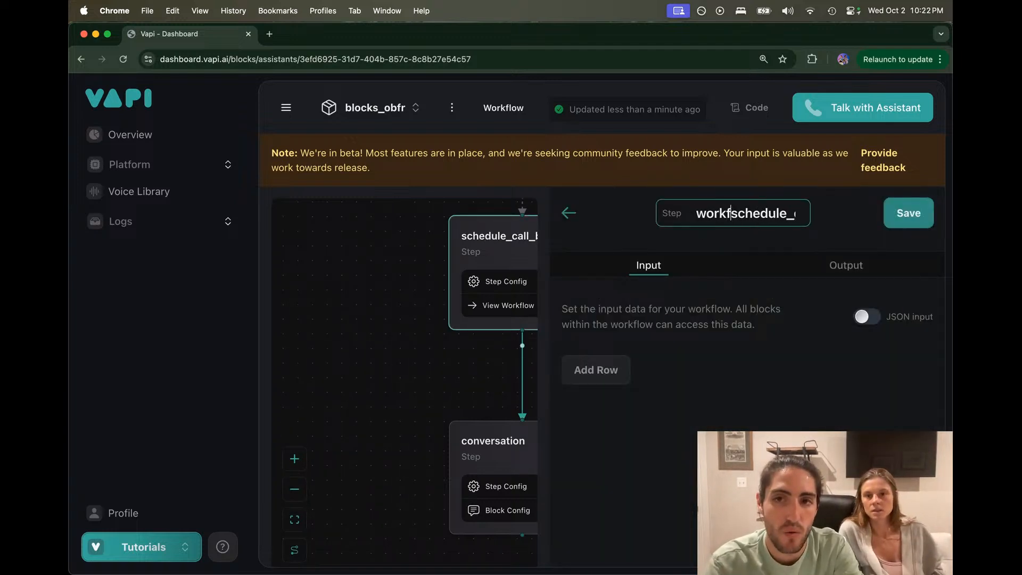
type("_")
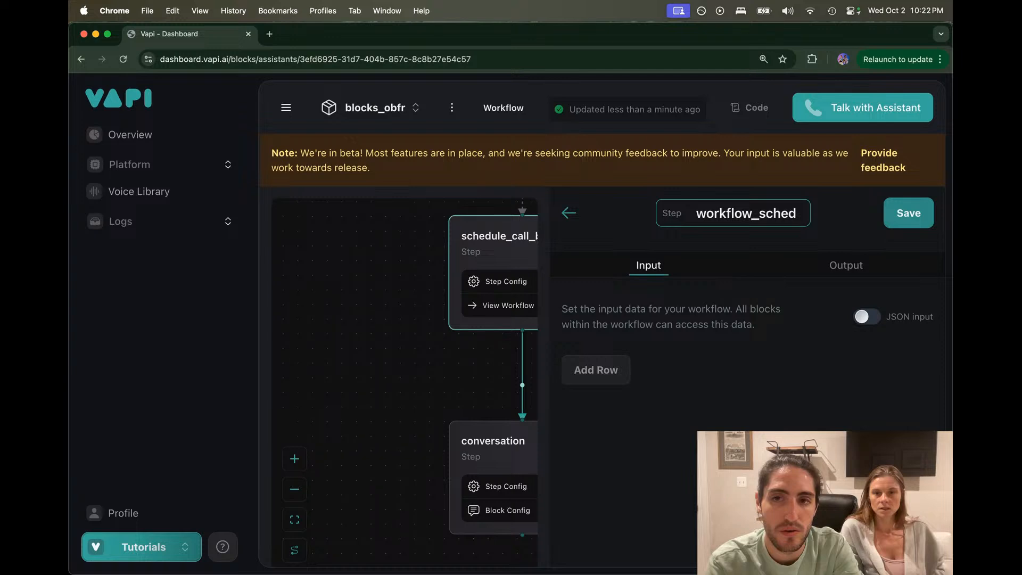
key("Return")
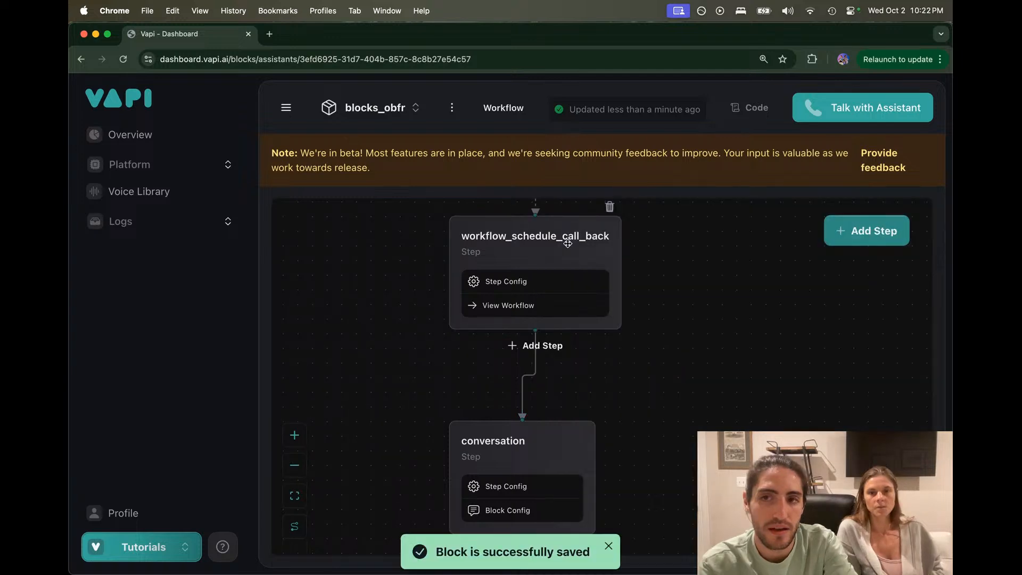
Step: Move the new conversation step up directly beneath workflow_schedule_call_back
scroll(650, 343, "up", 3)
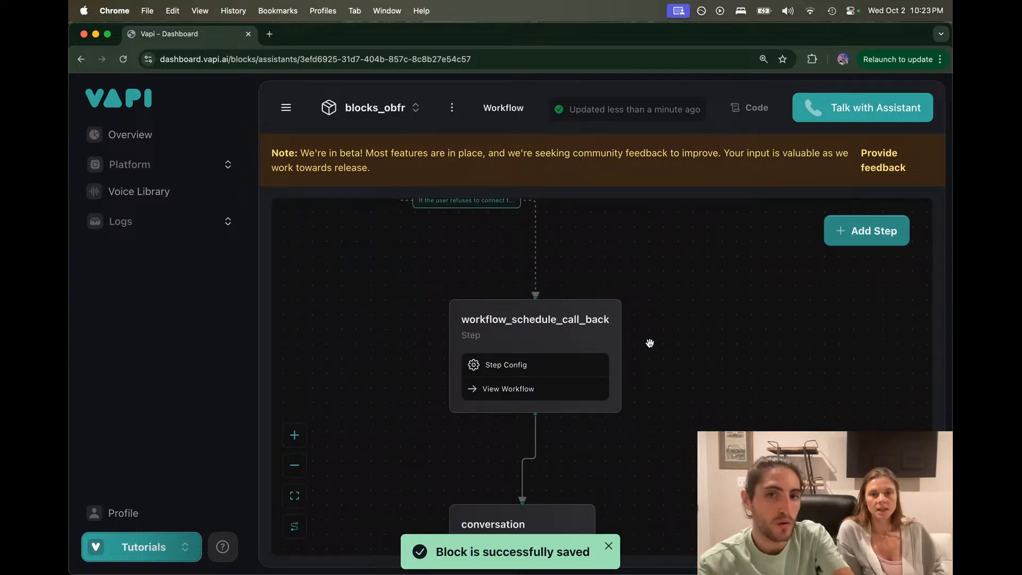
scroll(650, 342, "down", 3)
scroll(659, 258, "up", 2)
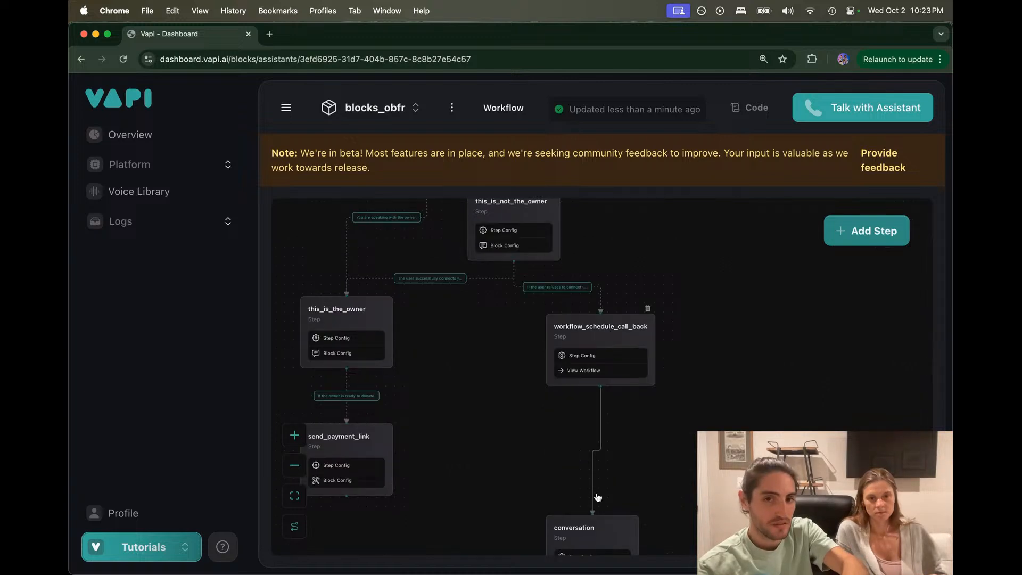
left_click_drag(580, 526, 591, 434)
Step: Replace the conversation step's instruction with 'Politely end the call.'
left_click(591, 434)
left_click(647, 264)
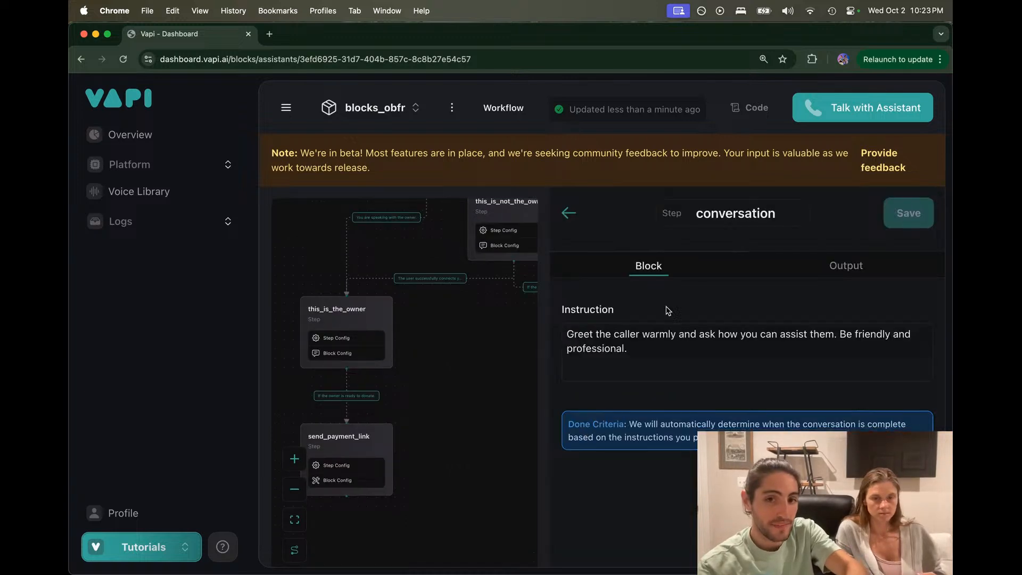
triple_click(654, 337)
type("Politely")
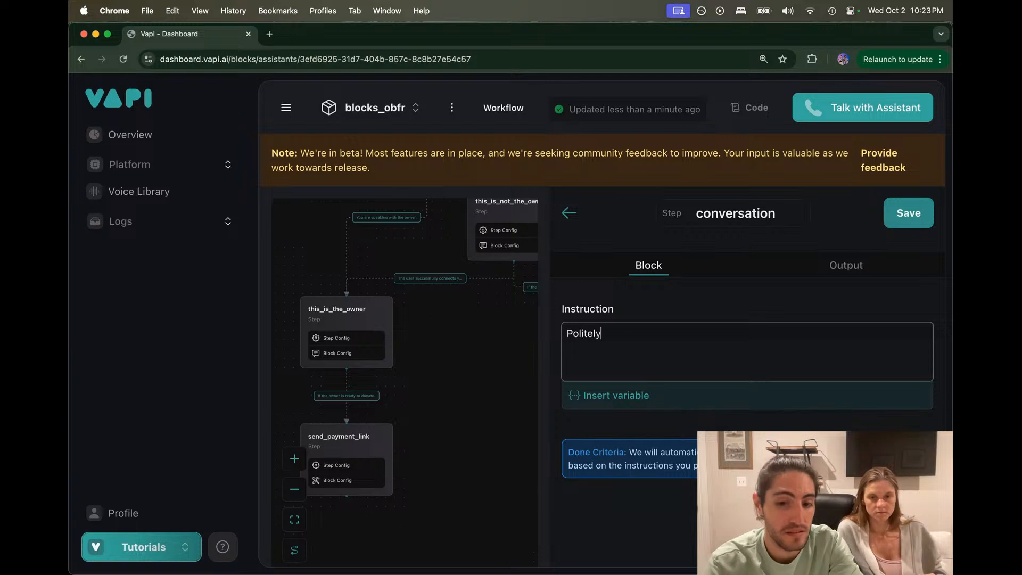
type(" end the call.")
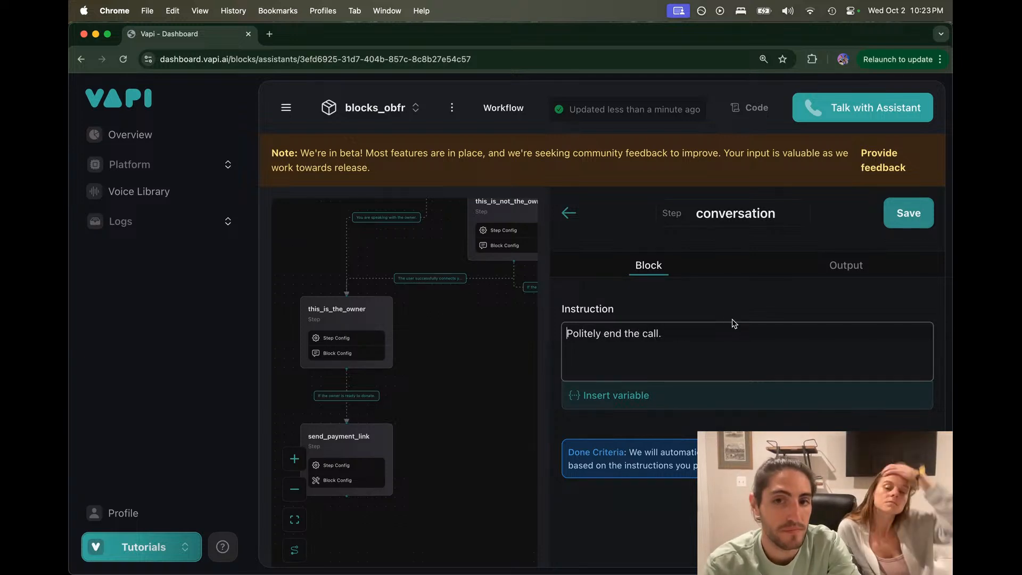
left_click(838, 265)
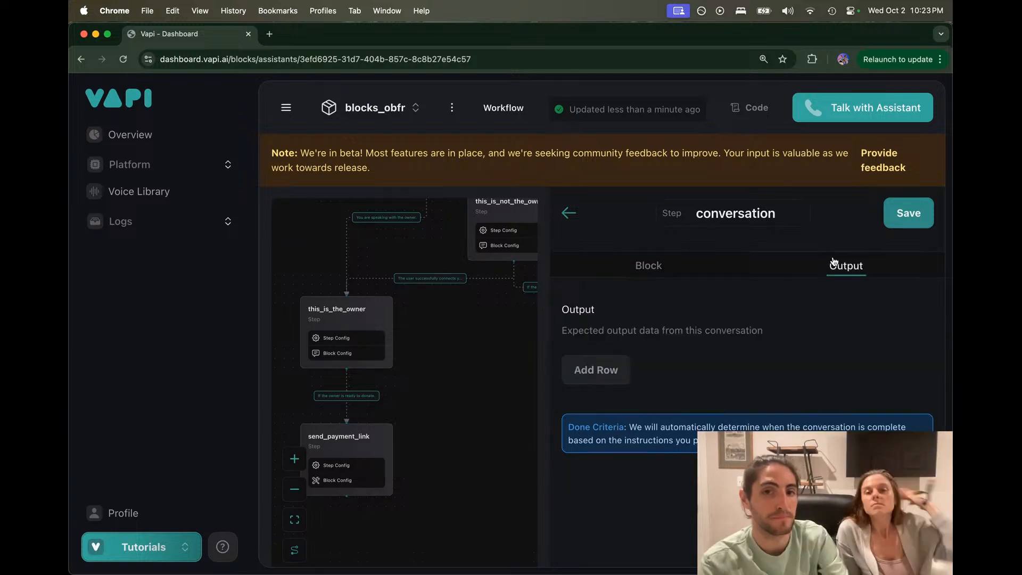
Step: Extend the instruction to 'Confirm the callback time and politely end the call.' and save
left_click(700, 263)
left_click(710, 341)
key("Left")
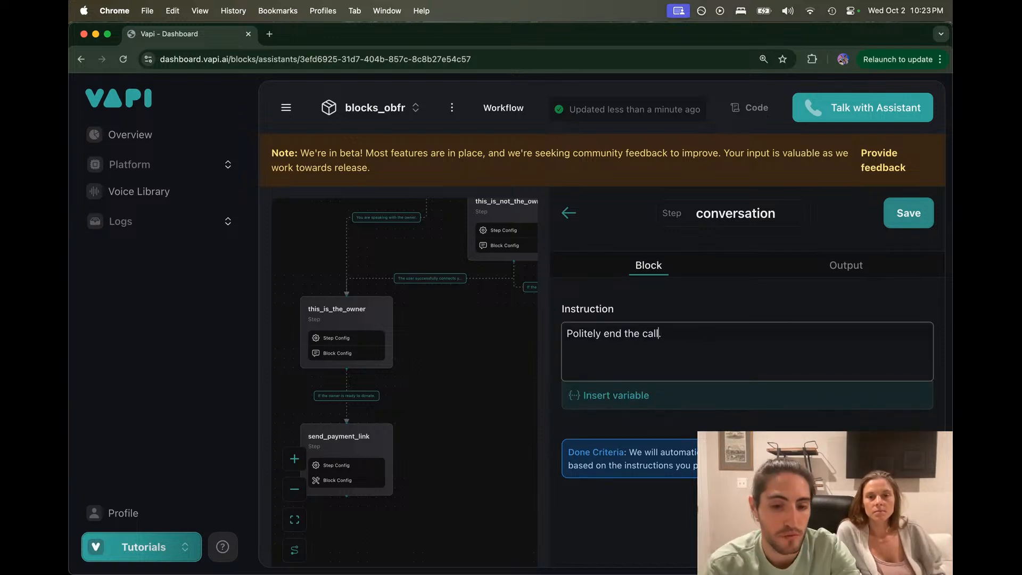
key("super+Left")
type("Confirm ")
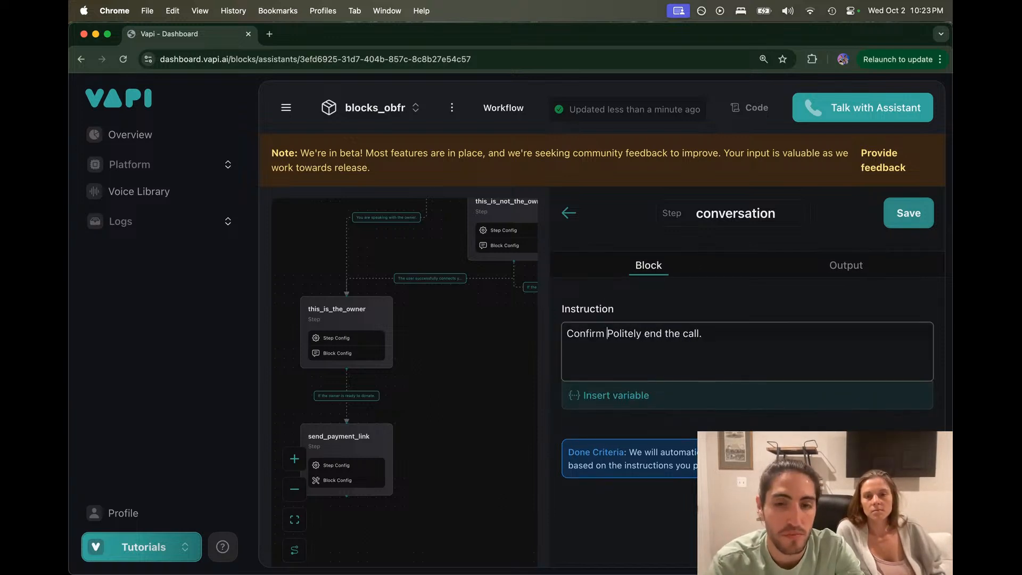
type("the callback time ")
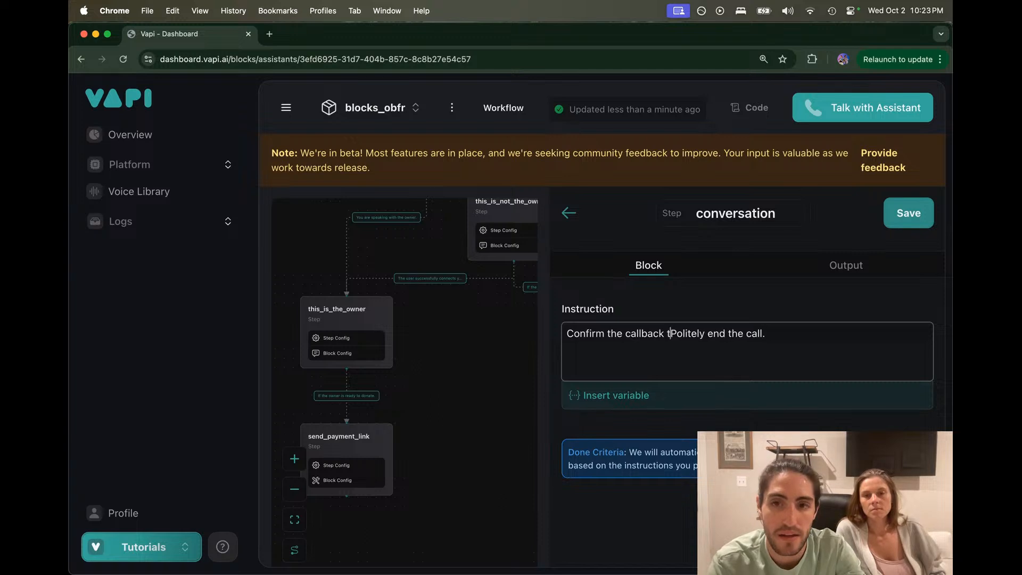
type("and")
key("Delete")
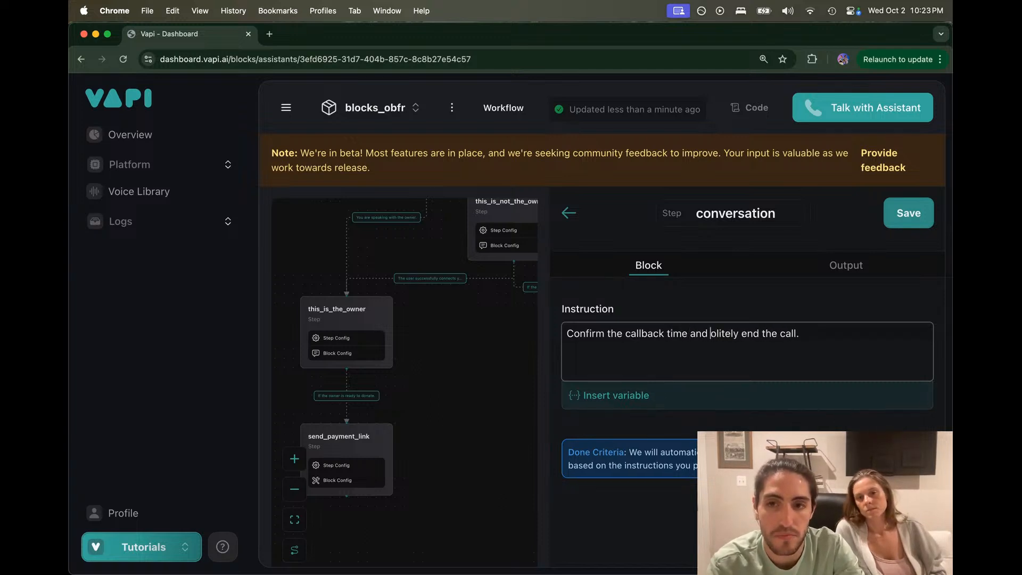
type("p")
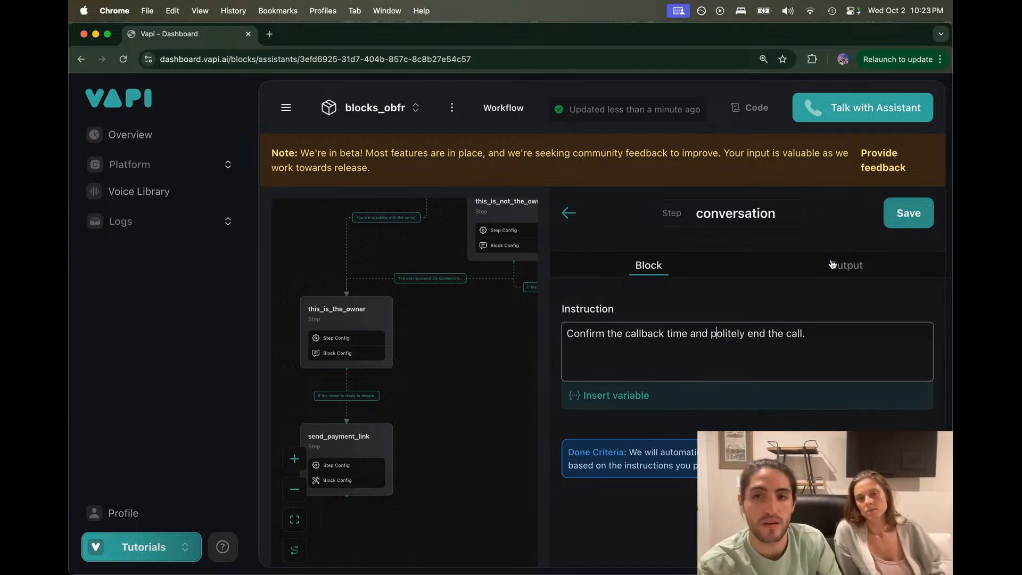
left_click(899, 221)
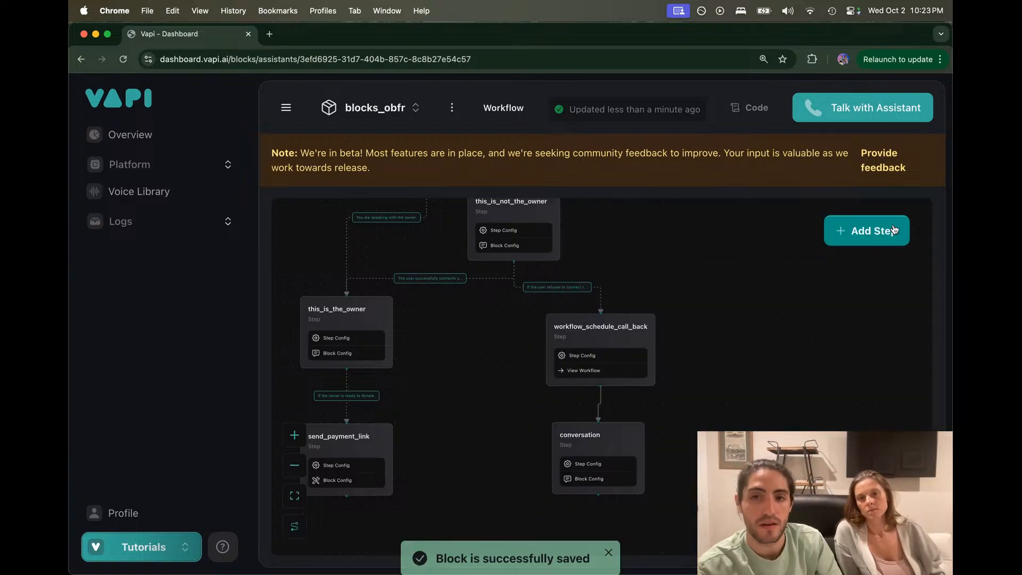
Step: Rename the conversation step end_call, save, and glance at workflow_schedule_call_back's settings
left_click(600, 438)
double_click(755, 202)
type("end")
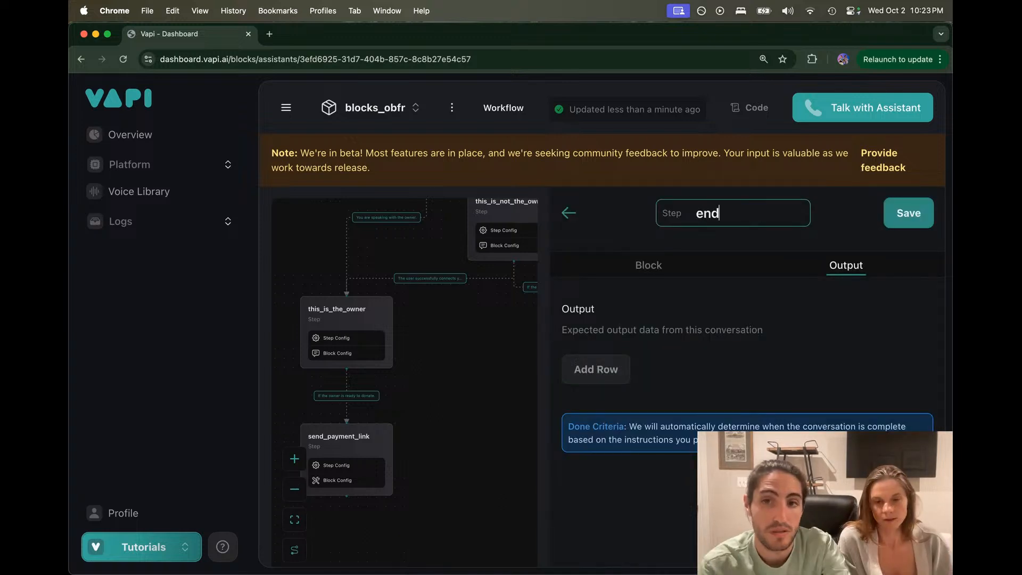
type("_call")
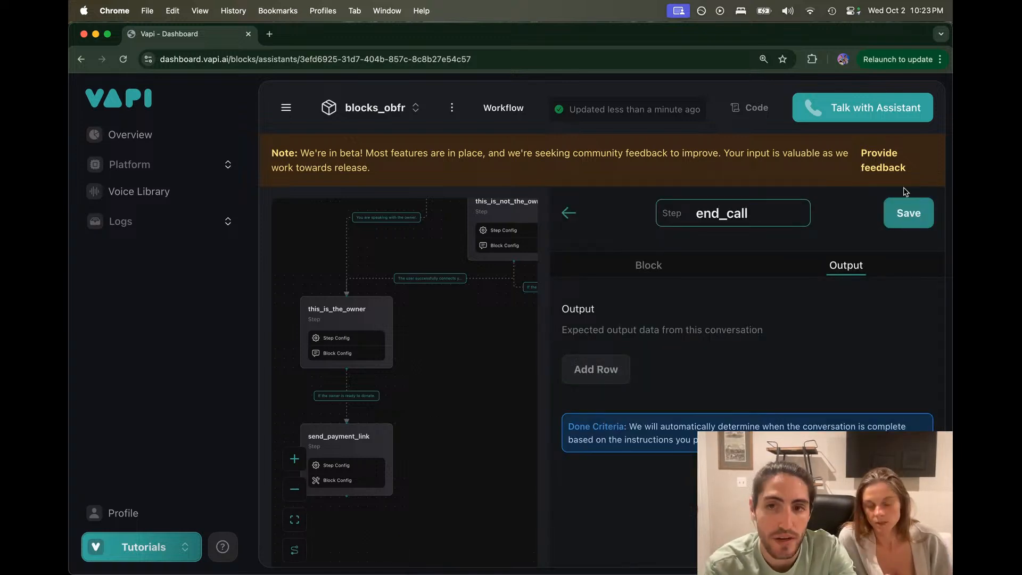
left_click(908, 212)
left_click(594, 331)
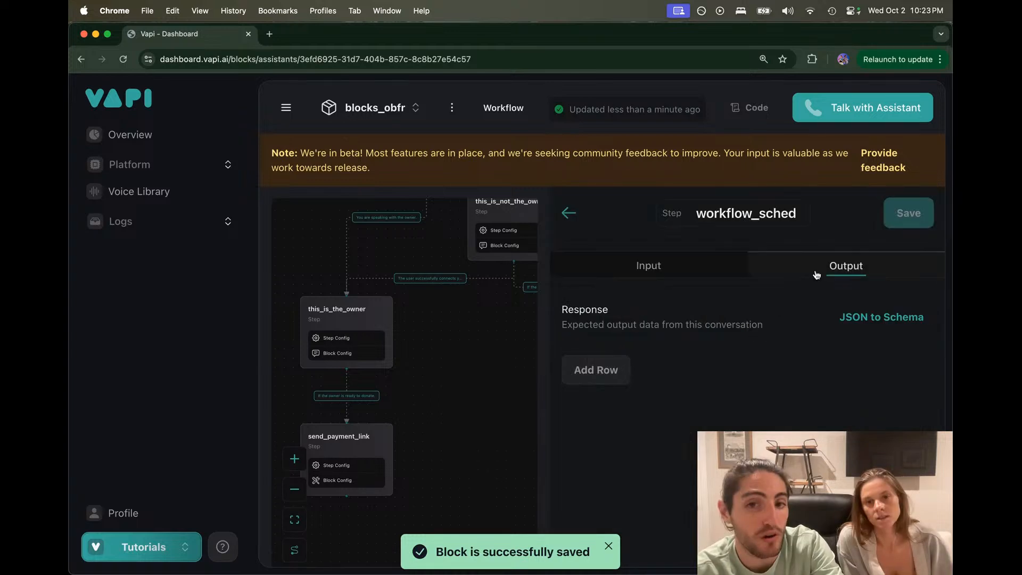
left_click(461, 349)
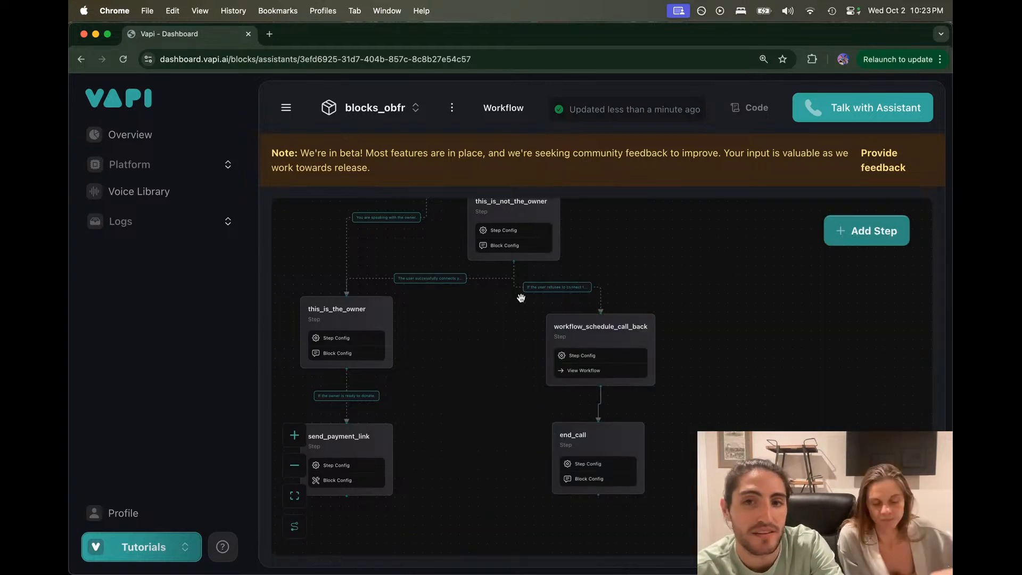
Step: Remove the Boolean transfer output field from this_is_not_the_owner and save the step
left_click(535, 213)
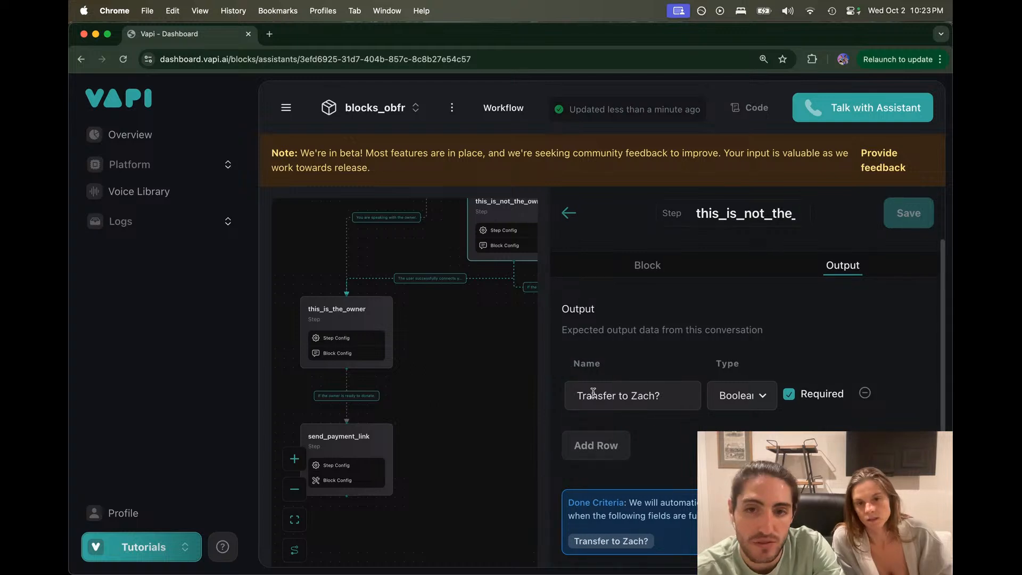
mouse_move(577, 398)
left_mouse_down()
mouse_move(669, 397)
mouse_move(576, 397)
left_mouse_up()
left_click(671, 397)
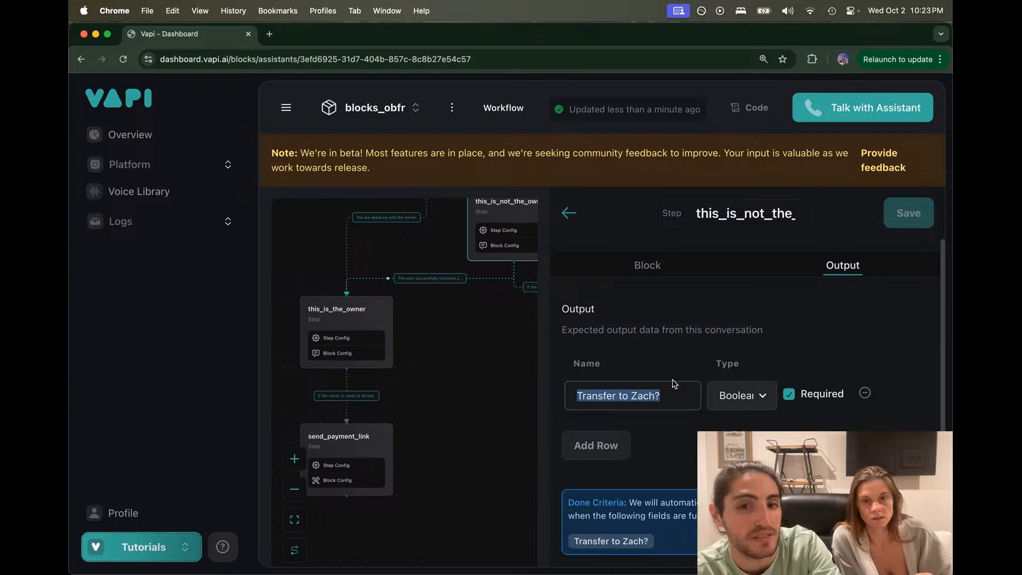
left_click(866, 394)
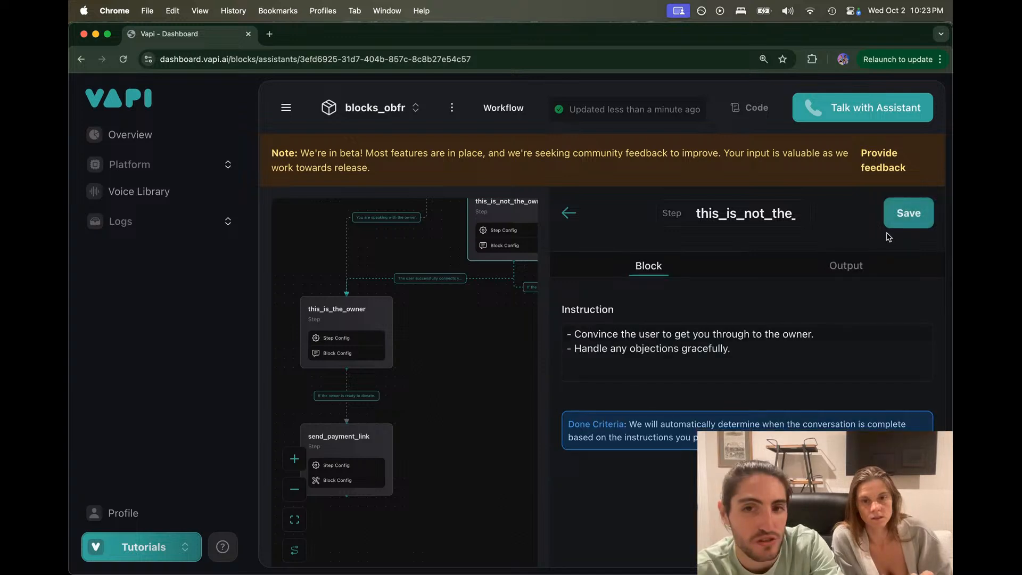
left_click(894, 221)
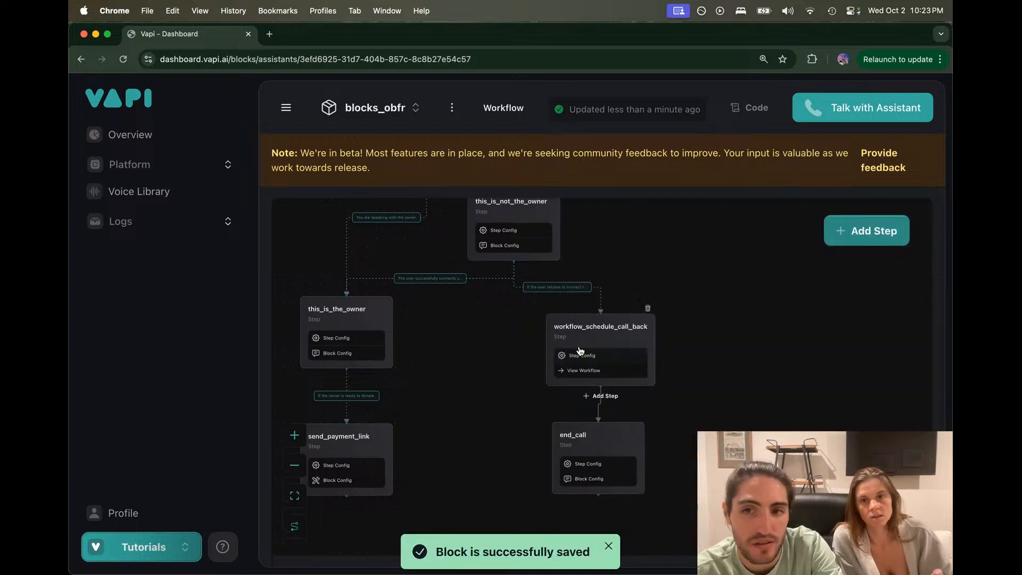
Step: Check the refuses-to-connect transition's criteria, then zoom out to show the whole workflow from greeting
left_click(557, 287)
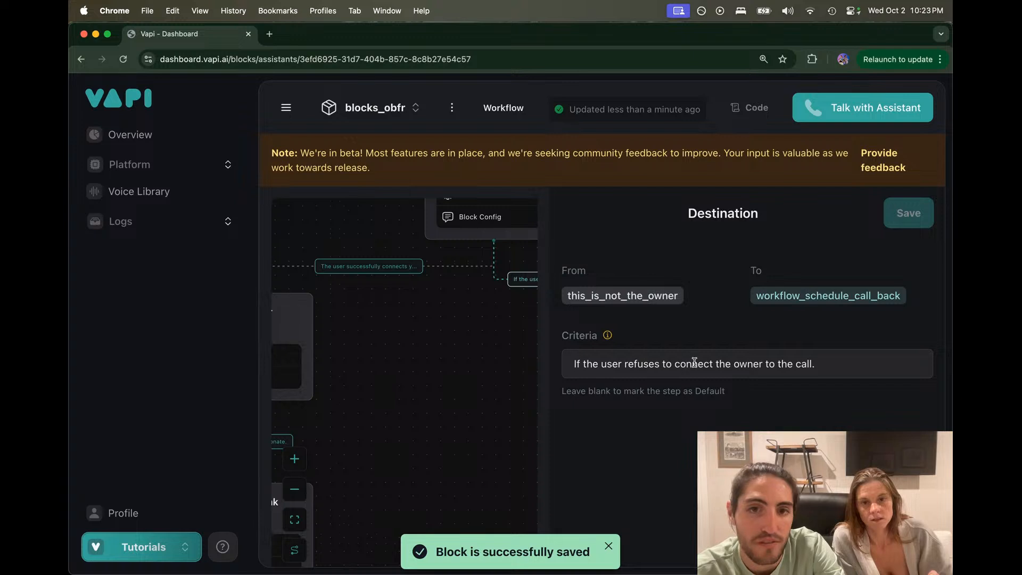
left_click(824, 360)
left_click(445, 324)
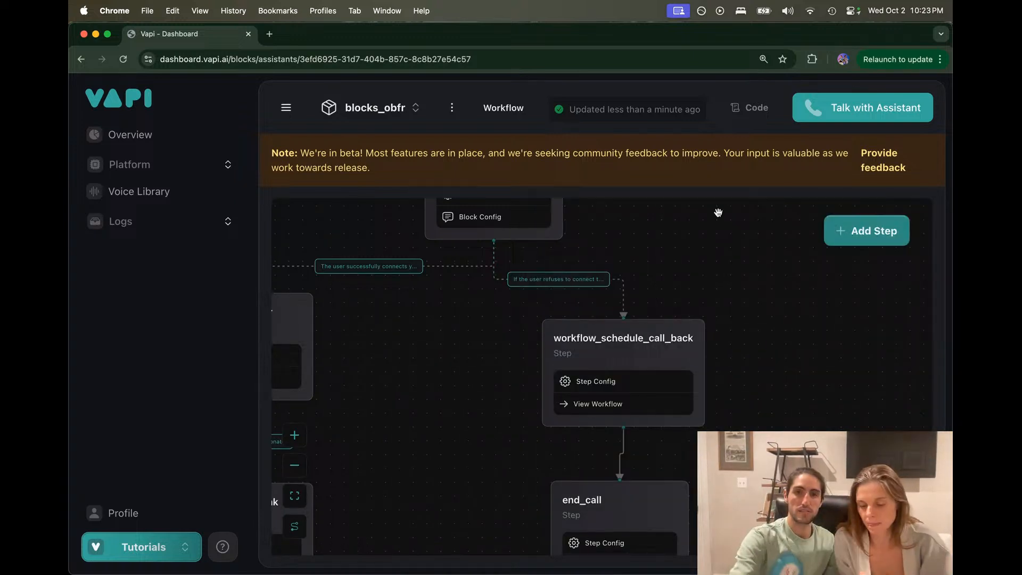
scroll(718, 213, "down", 5)
left_click_drag(719, 227, 718, 344)
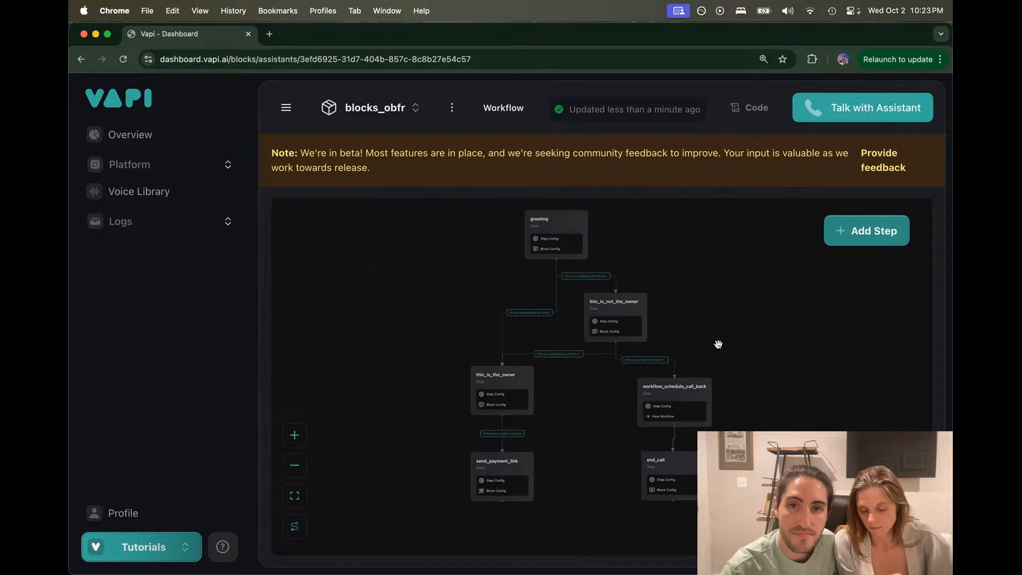
mouse_move(535, 574)
left_click(568, 553)
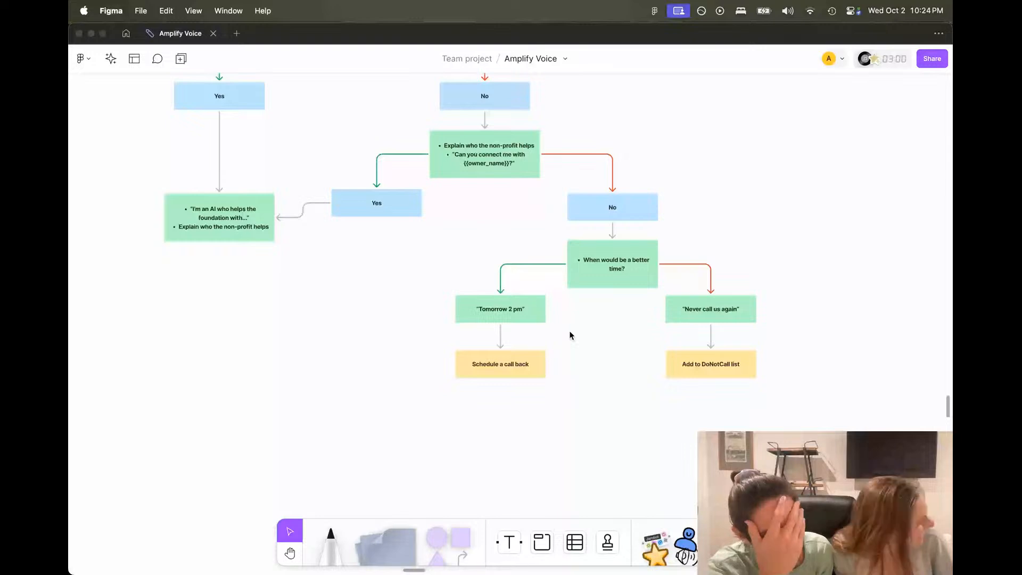
Step: Navigate Figma to the top of the Amplify Voice flowchart, showing the owner check's Yes and No branches
left_click(504, 276)
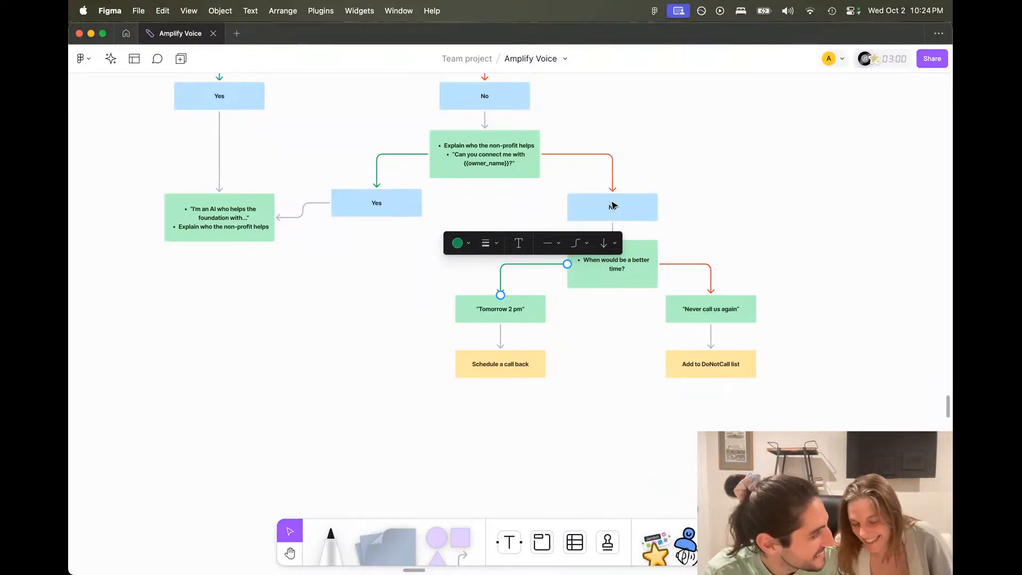
left_click(652, 141)
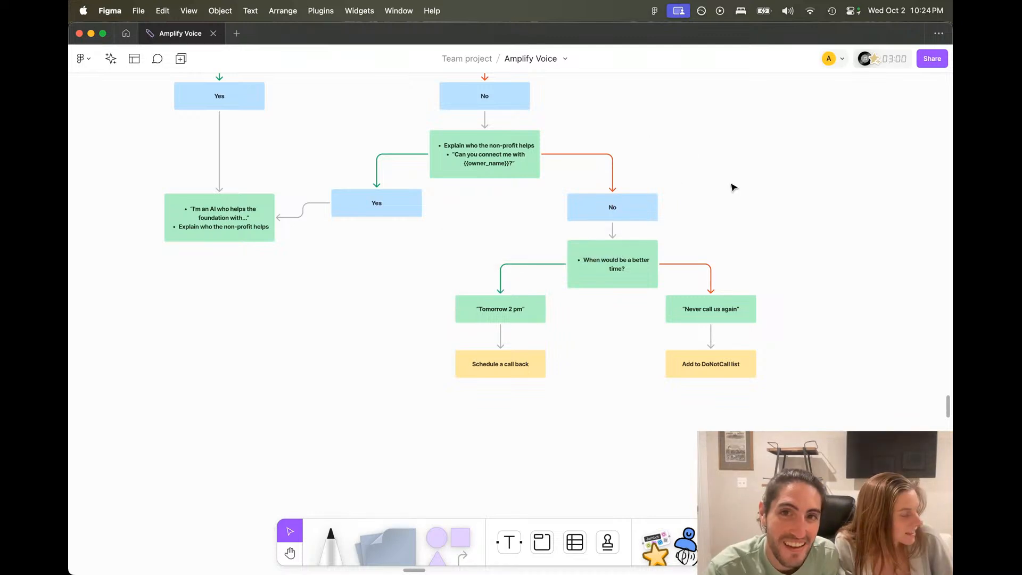
scroll(733, 185, "up", 5)
scroll(732, 187, "down", 3)
scroll(733, 187, "right", 1)
scroll(732, 187, "down", 1)
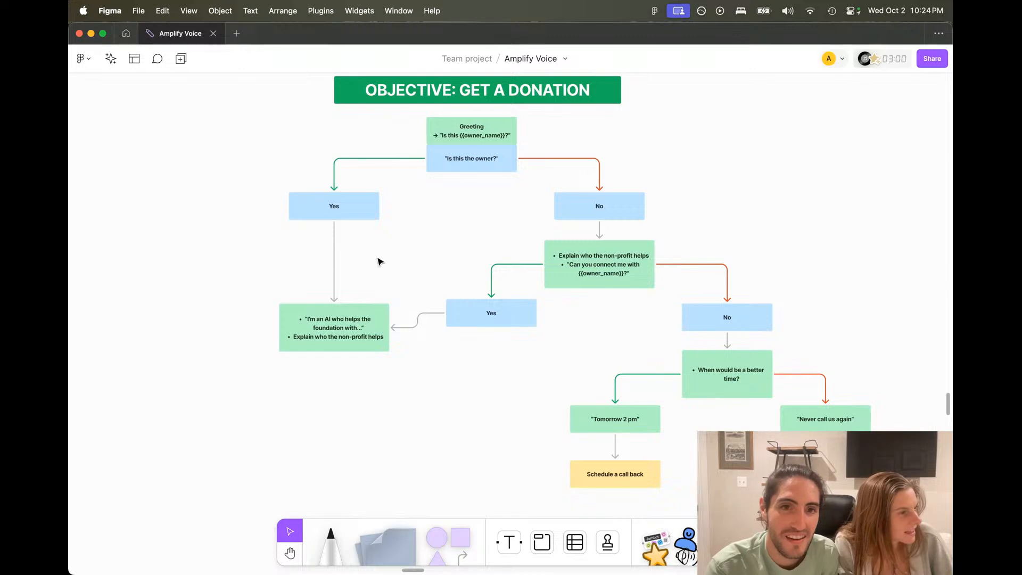
scroll(378, 260, "up", 3)
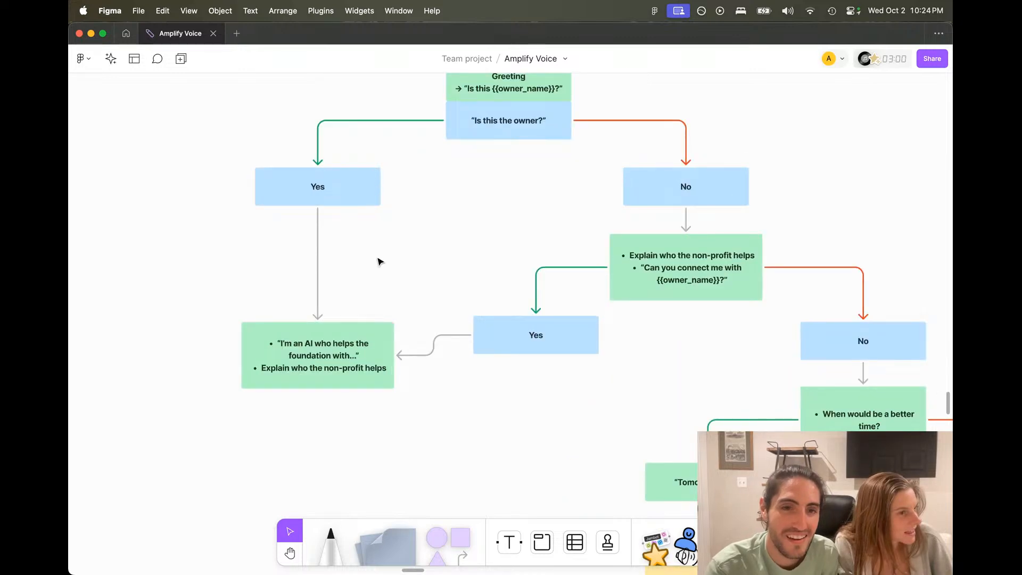
scroll(379, 261, "up", 2)
scroll(378, 261, "left", 2)
scroll(379, 260, "down", 2)
scroll(379, 261, "right", 1)
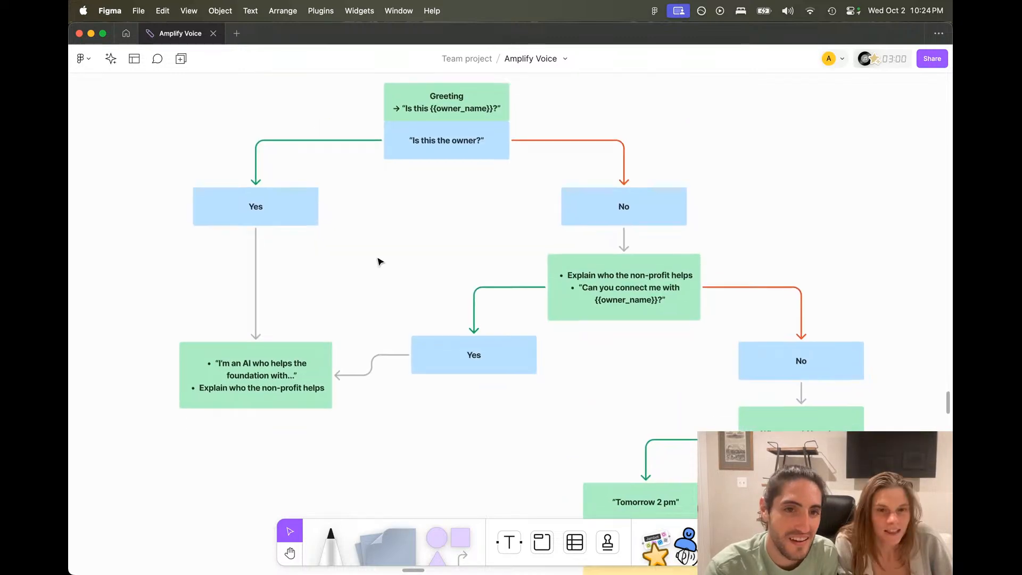
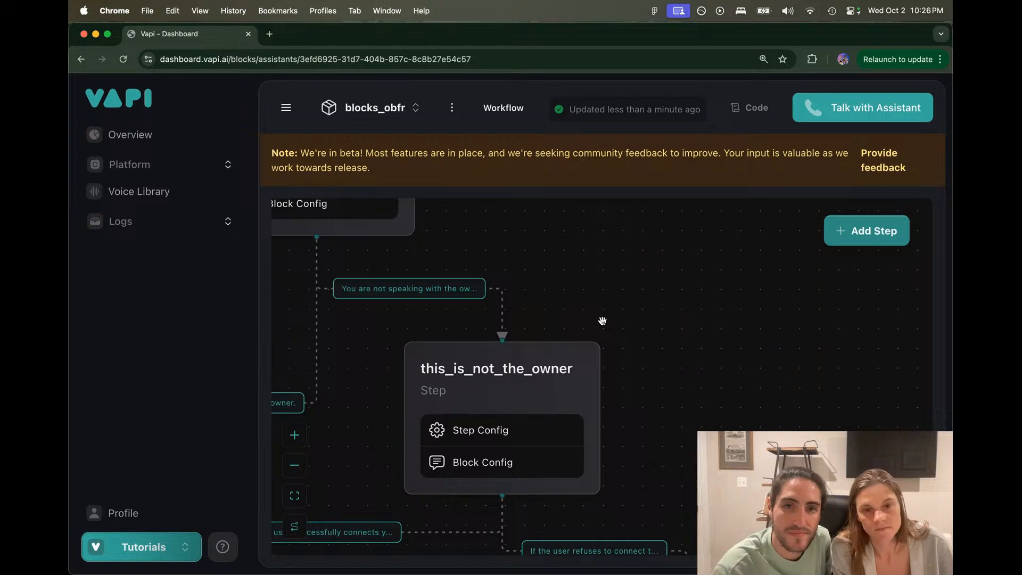
scroll(644, 333, "down", 3)
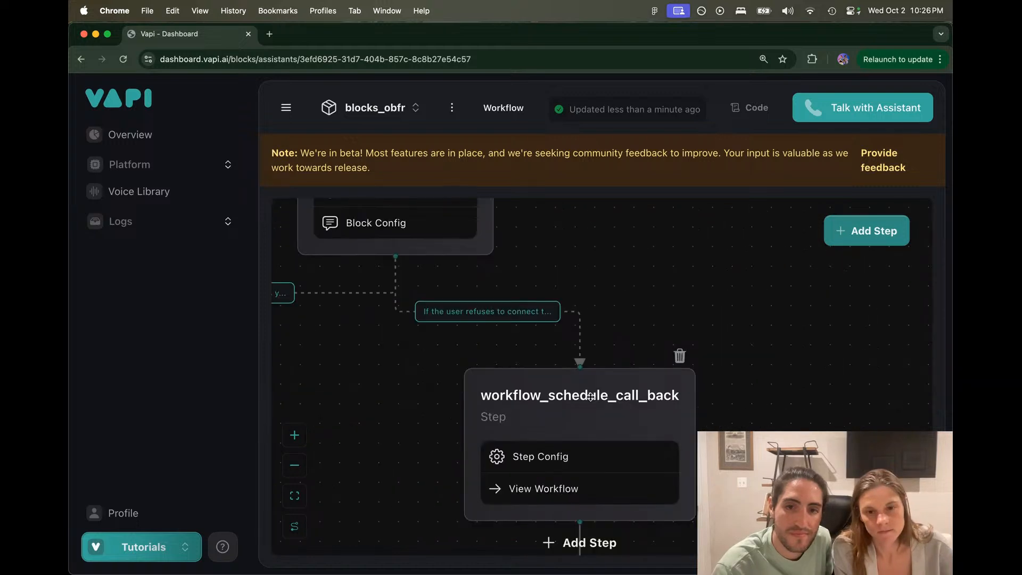
Step: In the call-back sub-workflow, inspect the conversation step's instruction and its Better time to call output
left_click(561, 487)
left_click(627, 349)
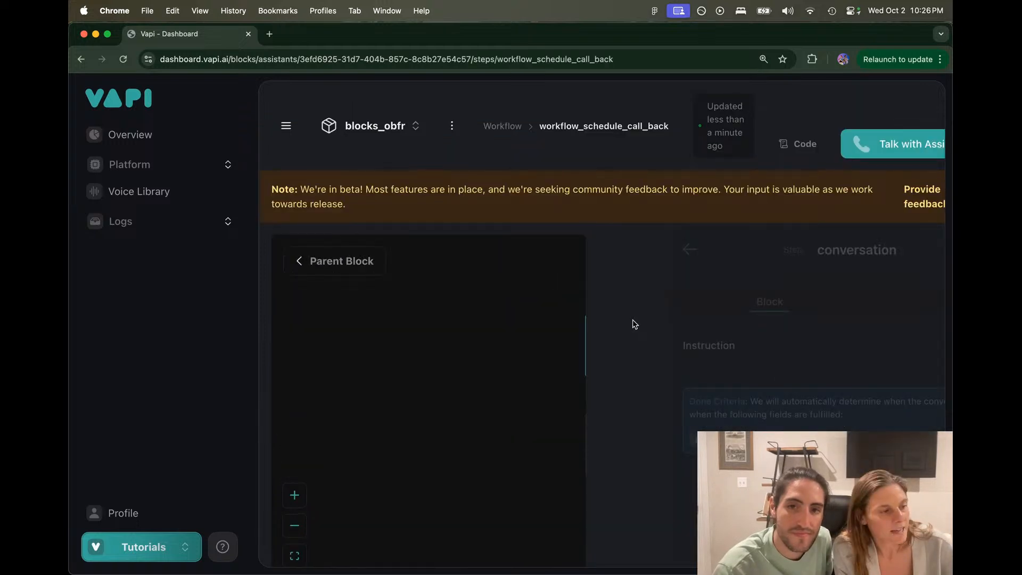
left_click_drag(621, 369, 812, 371)
left_click(884, 373)
left_click(883, 302)
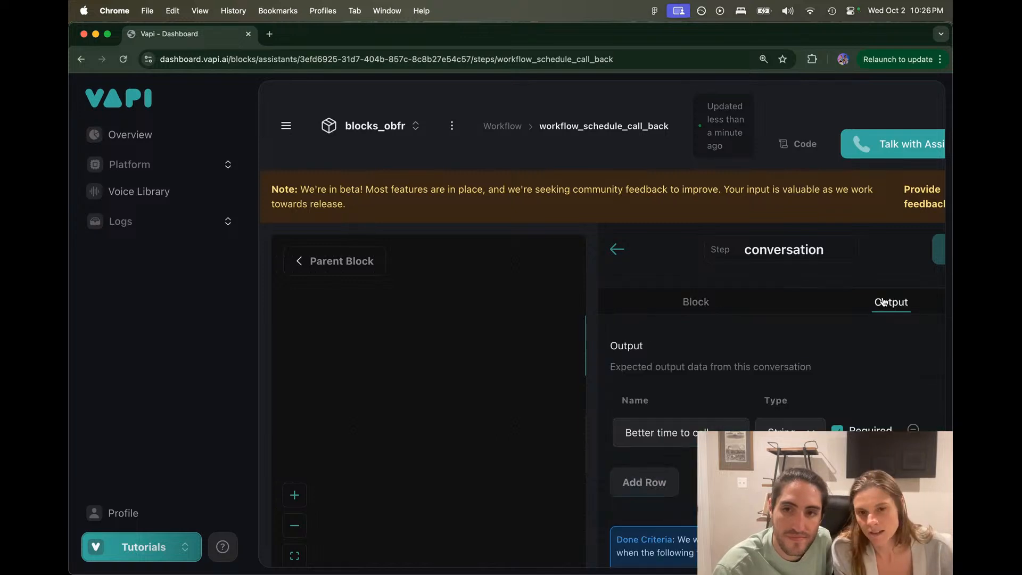
left_click_drag(625, 432, 724, 429)
left_click(719, 429)
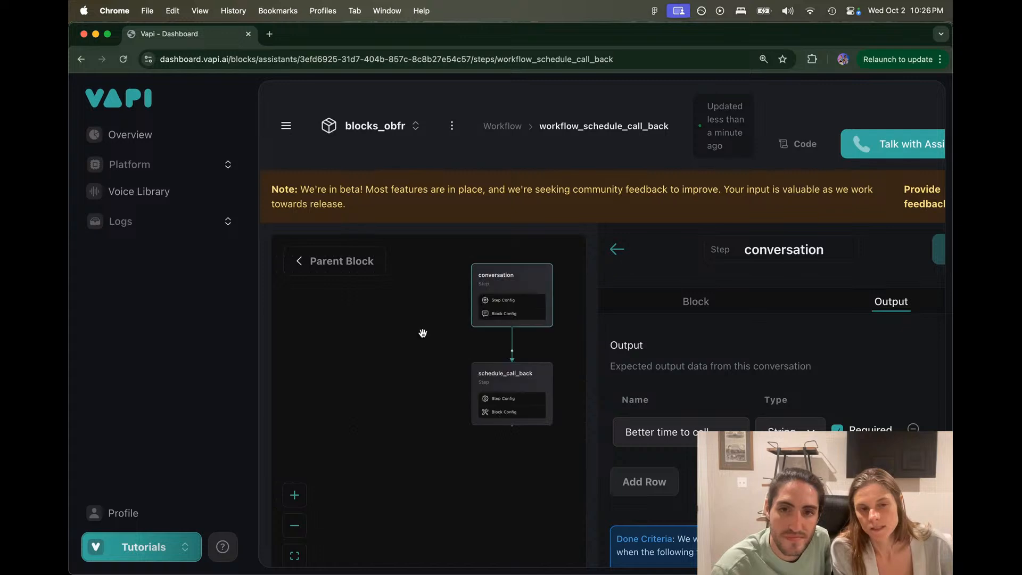
left_click(618, 248)
Step: Check the schedule_call_back step's request URL, then return to the parent workflow
left_click(539, 367)
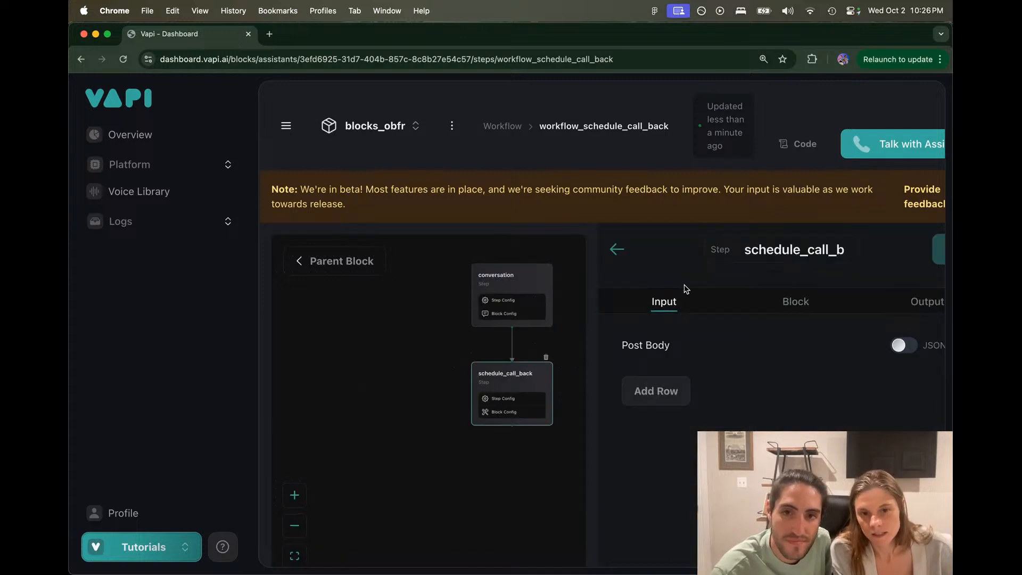
left_click(765, 306)
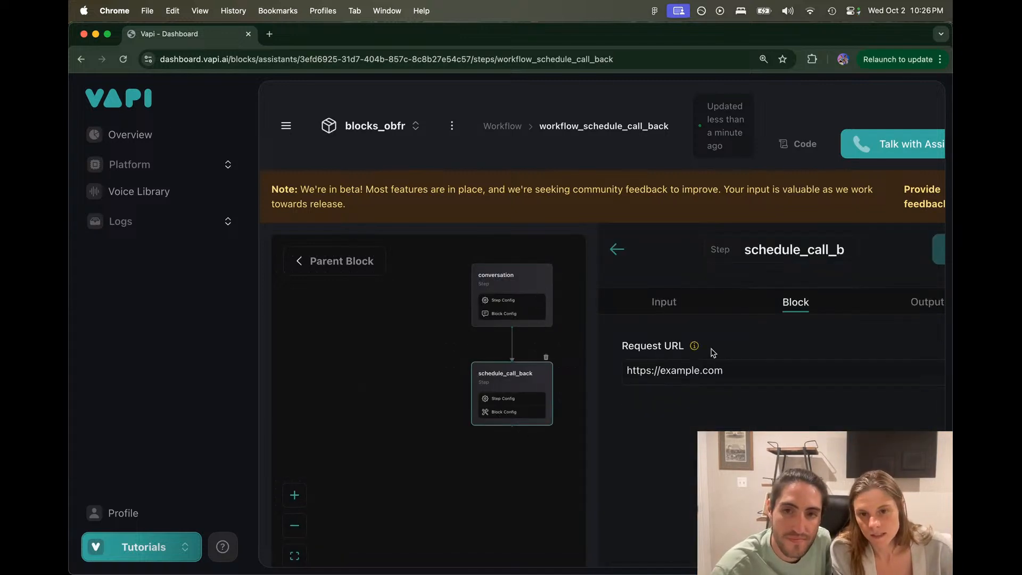
left_click(615, 249)
left_click(341, 260)
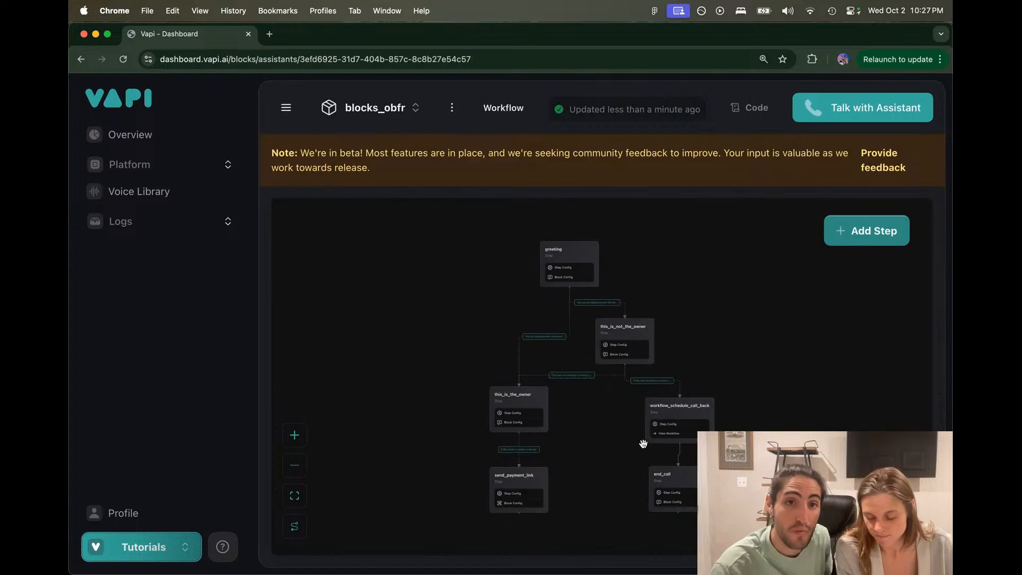
Step: Review the end_call step's instruction text
left_click(675, 477)
left_click(648, 265)
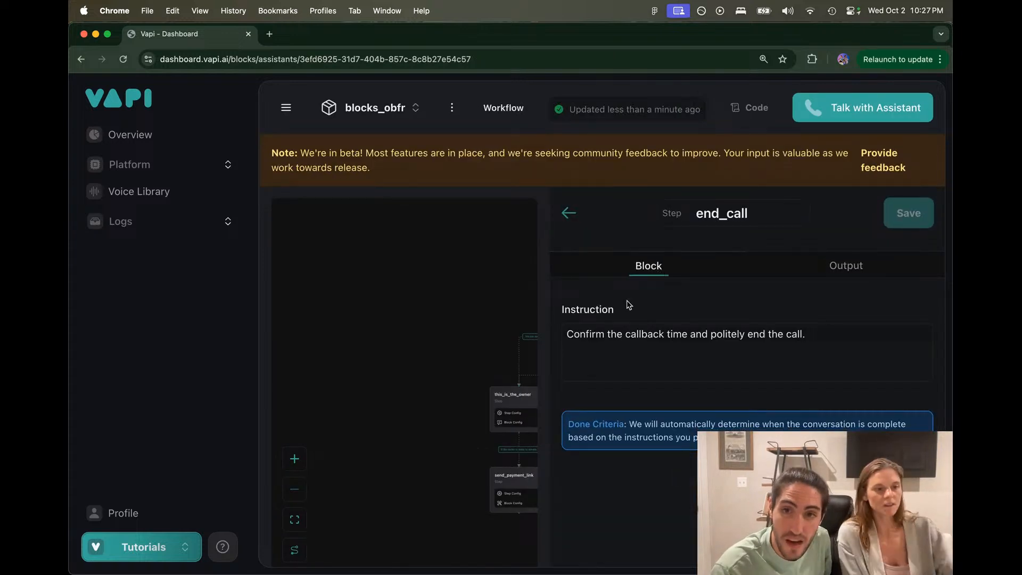
left_click(570, 334)
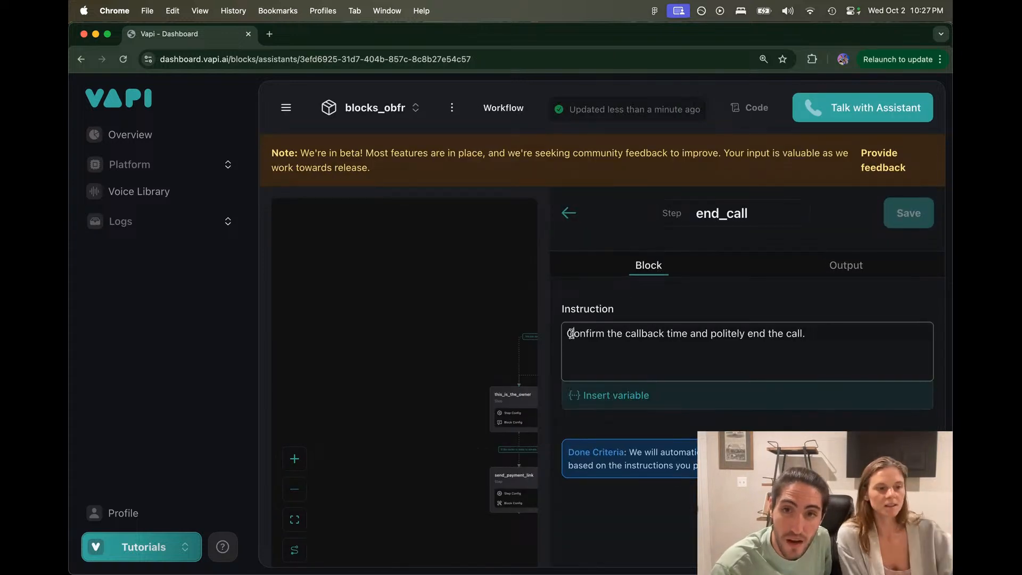
left_click(414, 344)
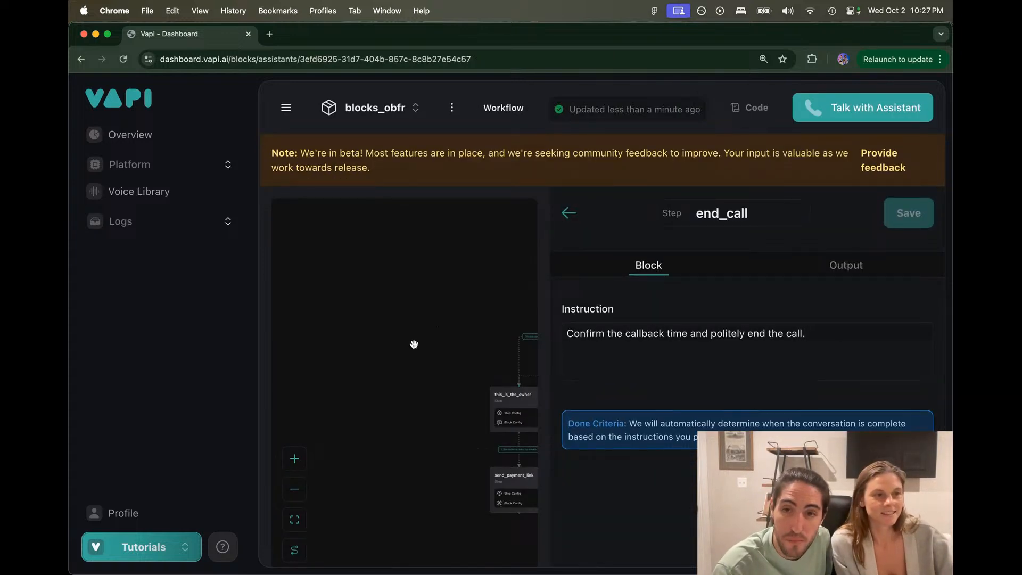
left_click(568, 213)
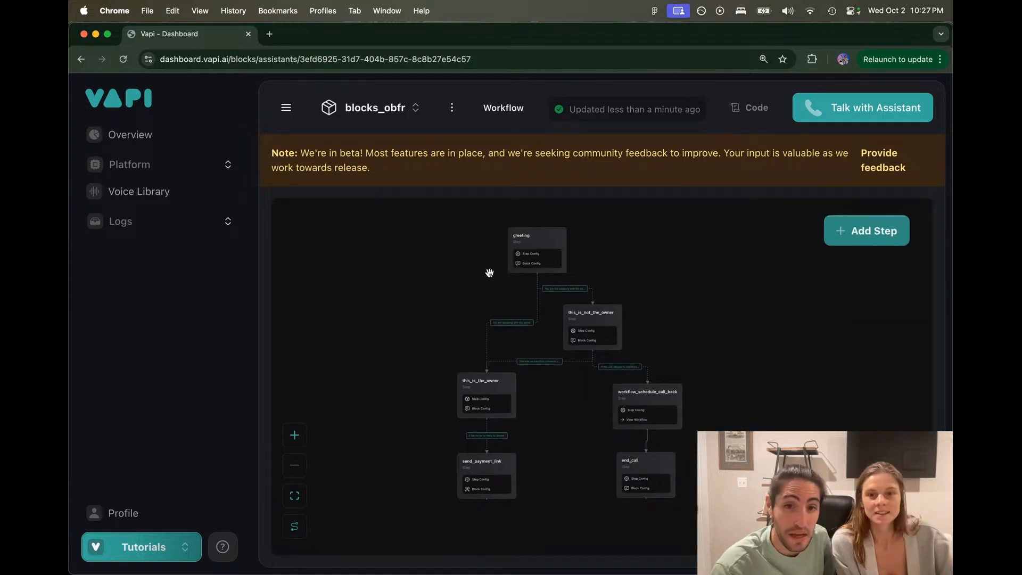
Step: Recheck the schedule_call_back request URL inside the call-back sub-workflow, then switch to YouTube Studio
left_click(662, 397)
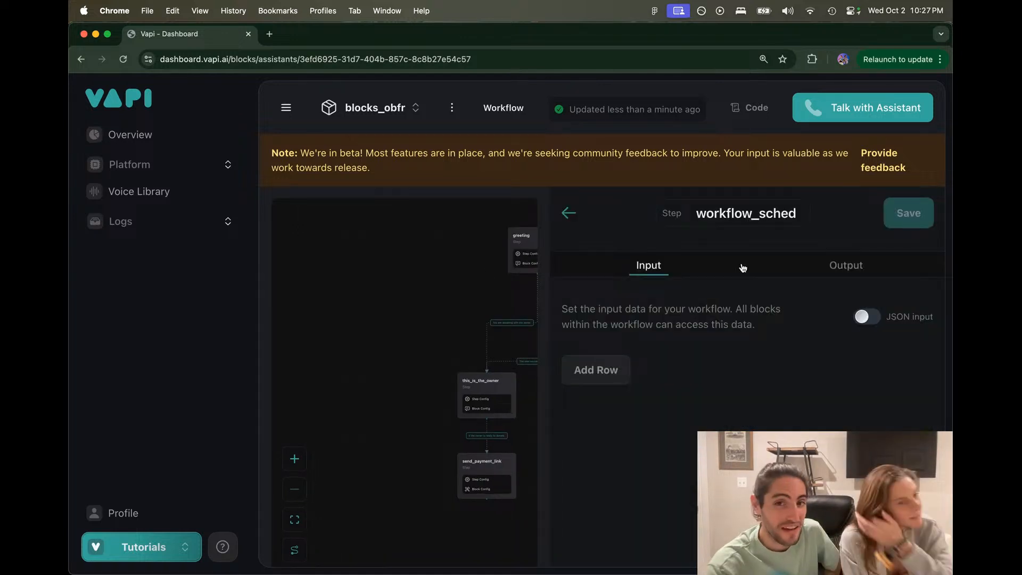
key("Escape")
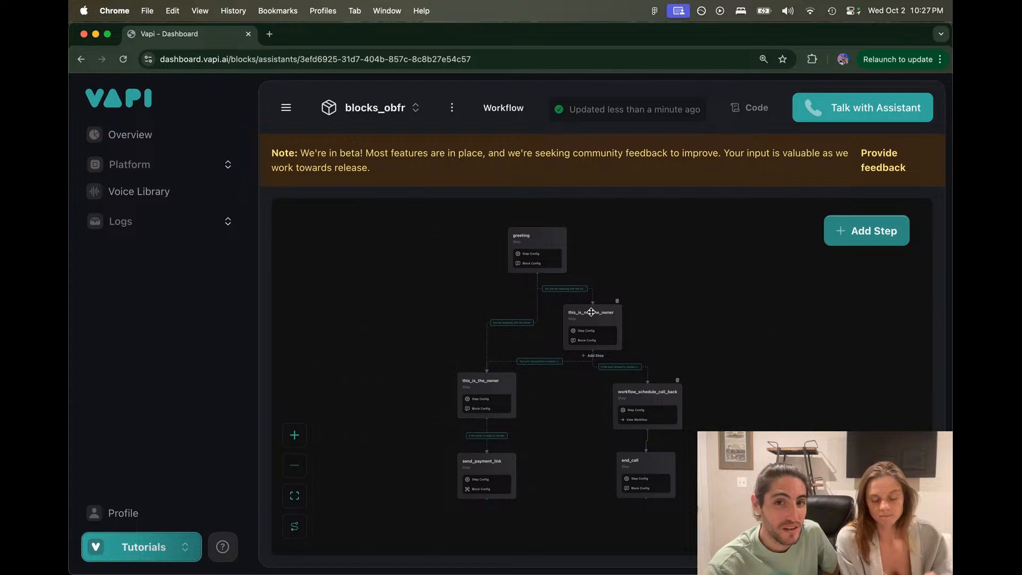
left_click(637, 420)
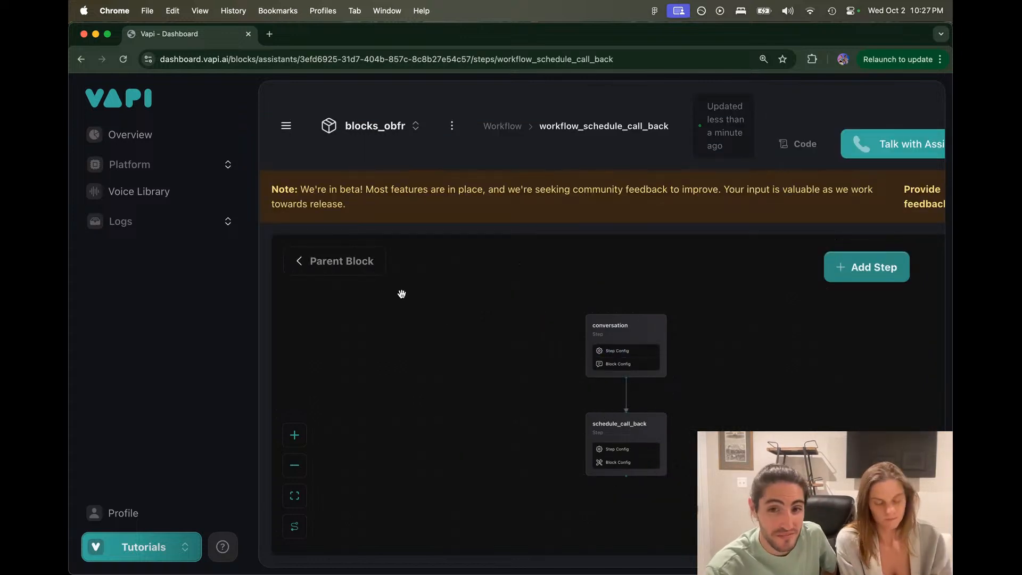
scroll(628, 433, "up", 3)
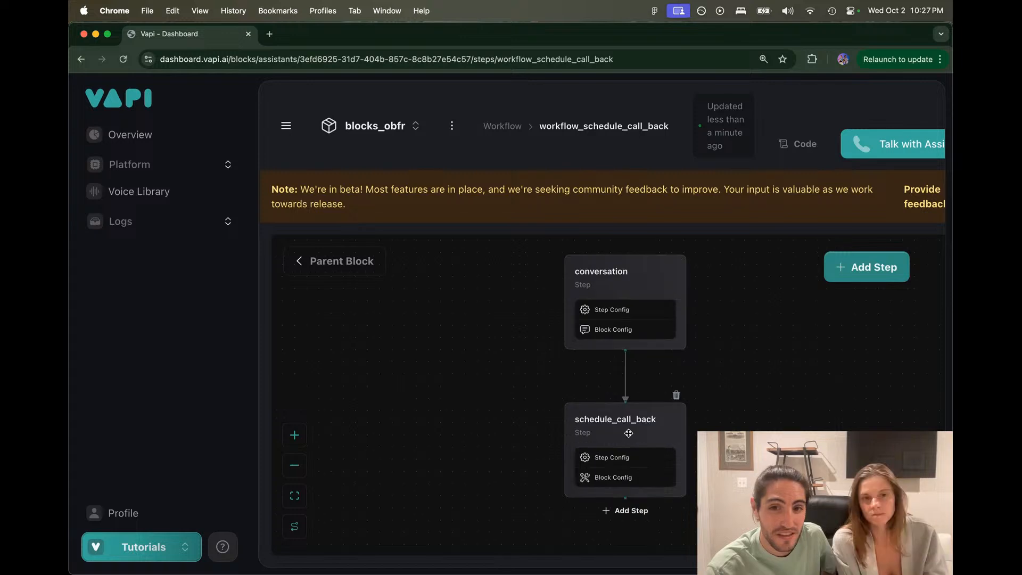
left_click(628, 433)
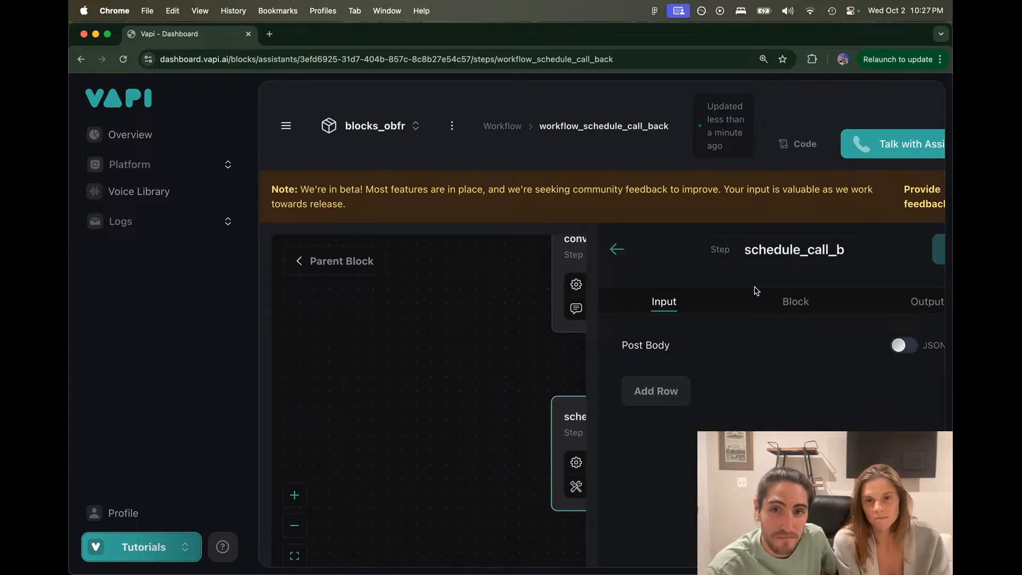
left_click(795, 303)
left_click(617, 249)
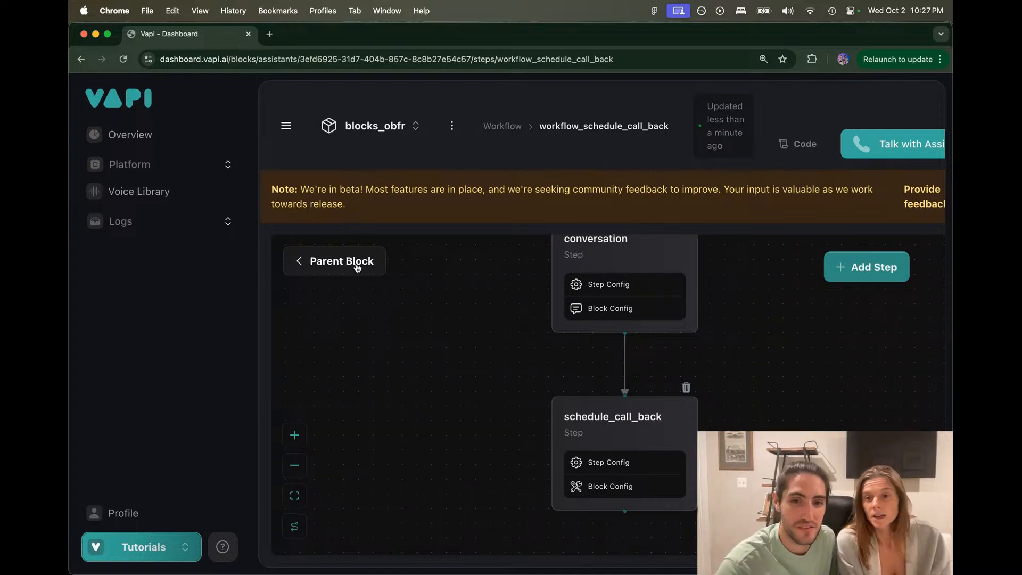
key("super+grave")
mouse_move(556, 568)
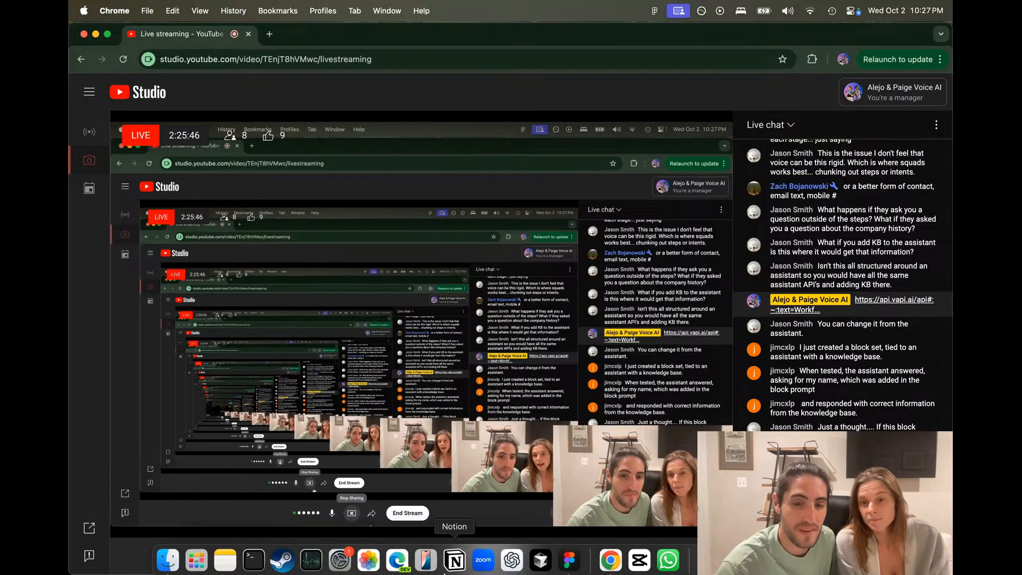
Step: Bring up the Figma donation flowchart and navigate to the owner check's branches
left_click(568, 564)
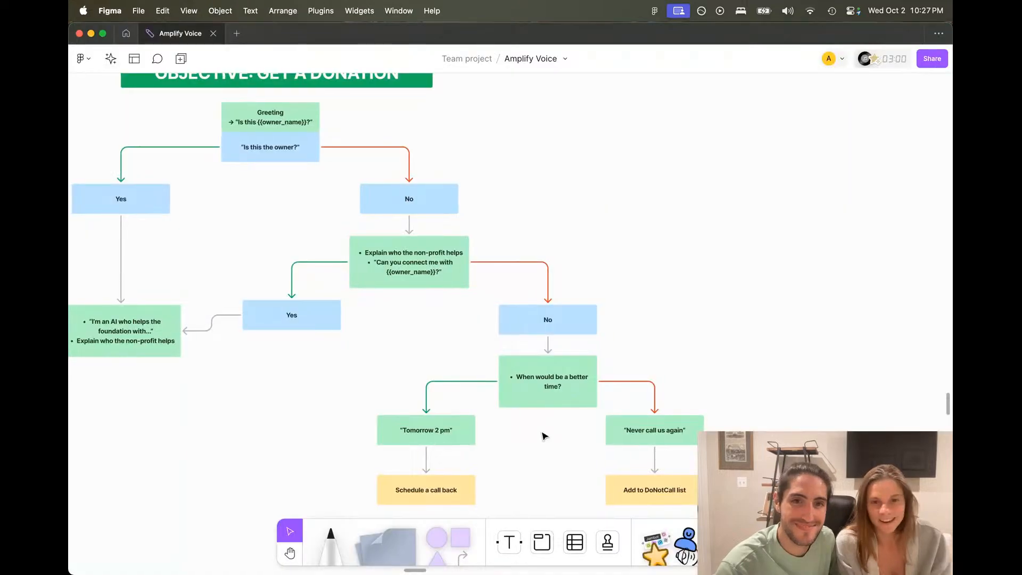
scroll(543, 436, "up", 3)
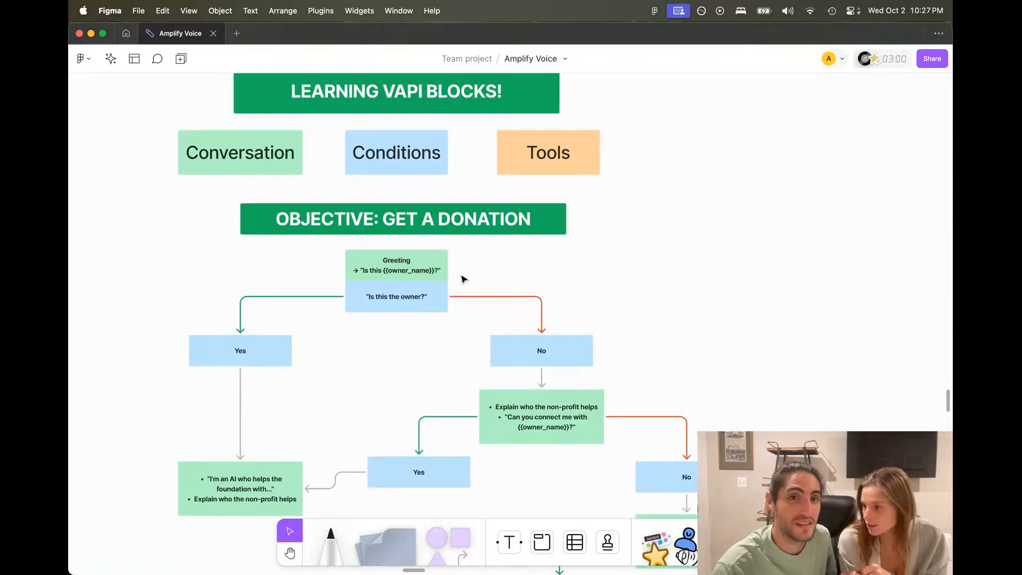
scroll(464, 279, "up", 1)
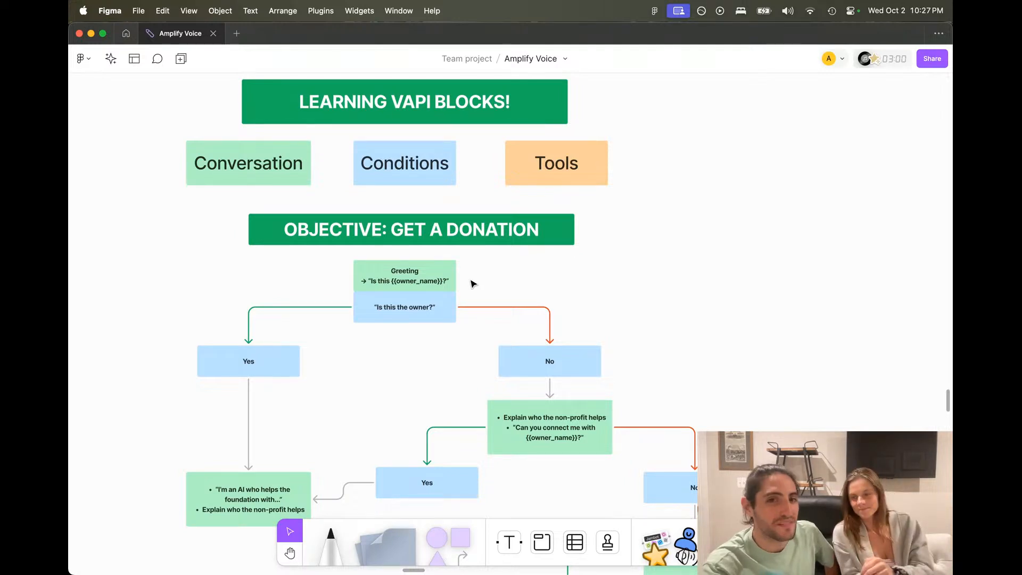
left_click_drag(460, 287, 585, 321)
scroll(586, 321, "down", 1)
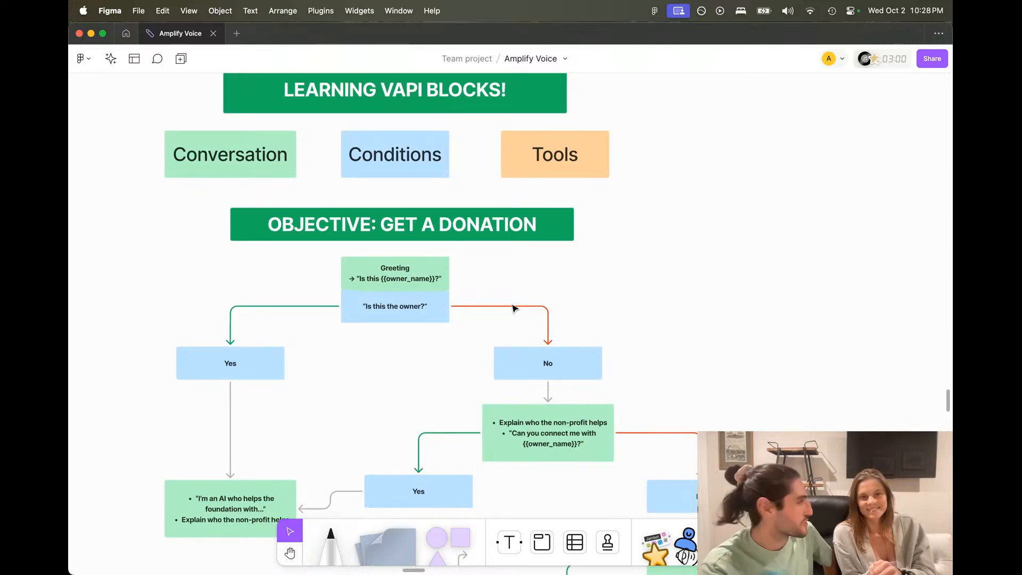
scroll(503, 308, "up", 5)
scroll(500, 308, "down", 2)
scroll(500, 308, "left", 3)
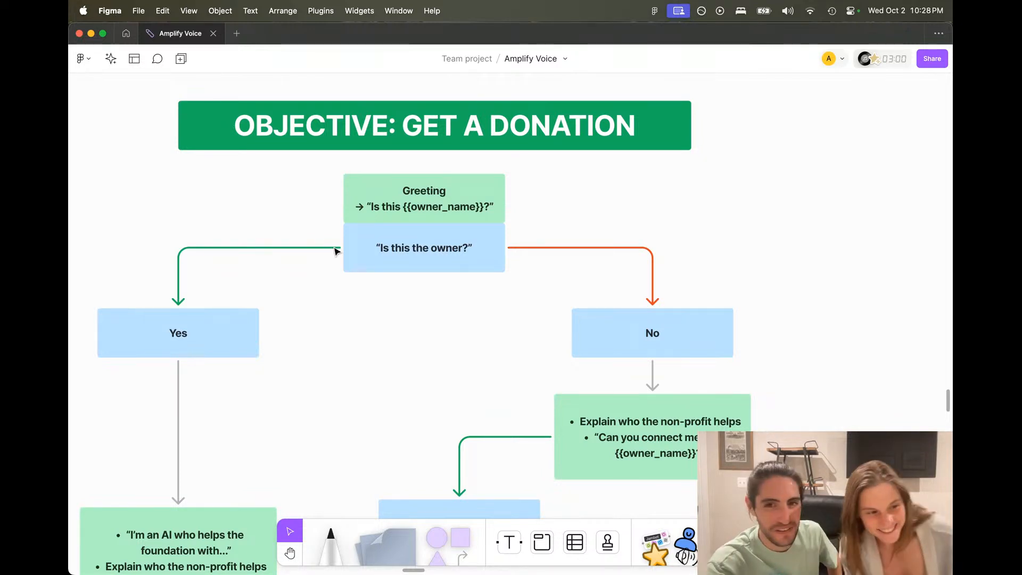
Step: Select the green Yes connector, then move and restore the 'Is this the owner?' box
left_click_drag(337, 233, 161, 303)
left_click(351, 297)
left_click_drag(506, 228, 681, 280)
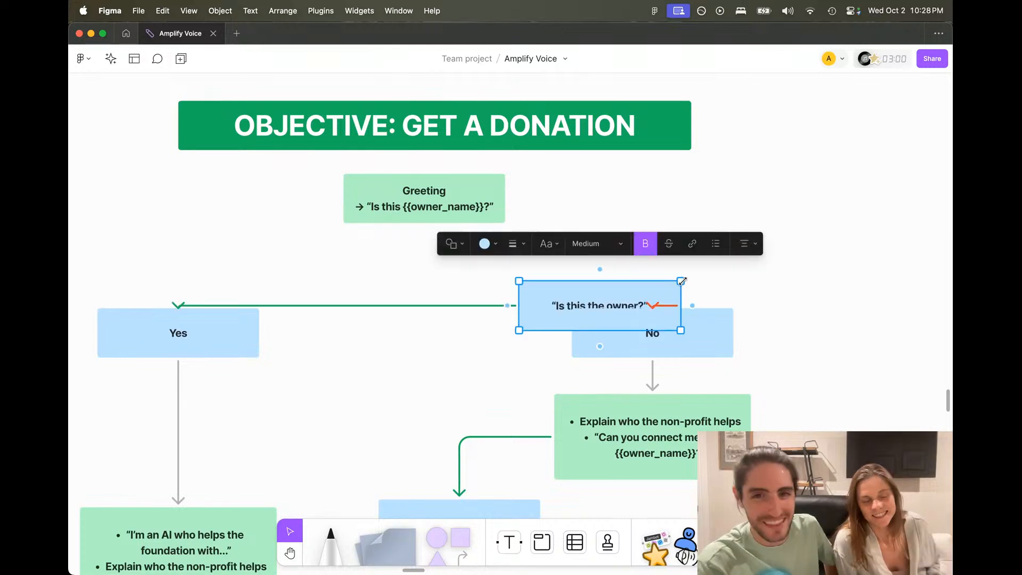
key("super+z")
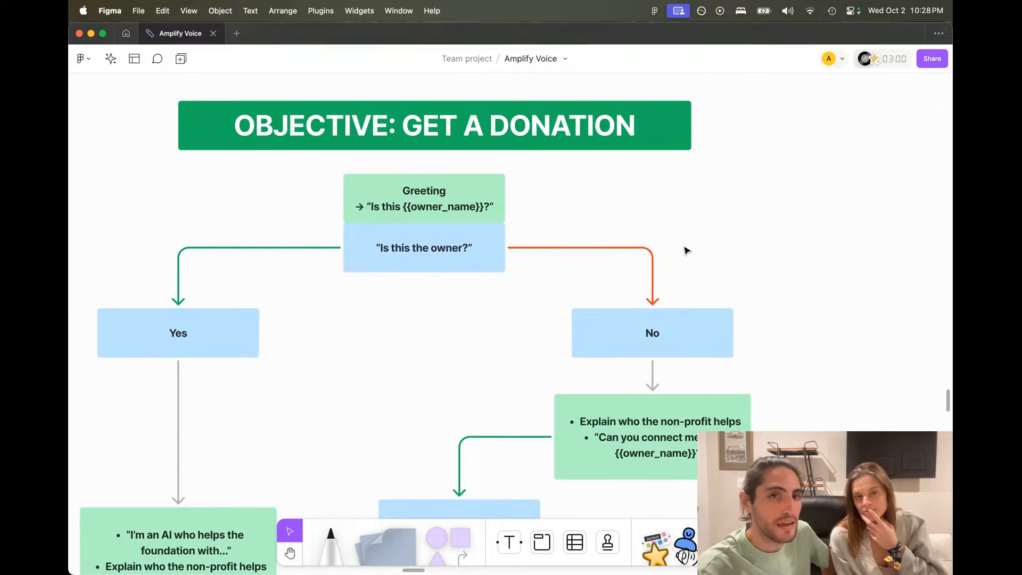
Step: Pan to the 'When would be a better time?' call-back branch, then switch to YouTube Studio
scroll(685, 248, "down", 1)
left_click_drag(717, 250, 682, 211)
scroll(684, 215, "down", 3)
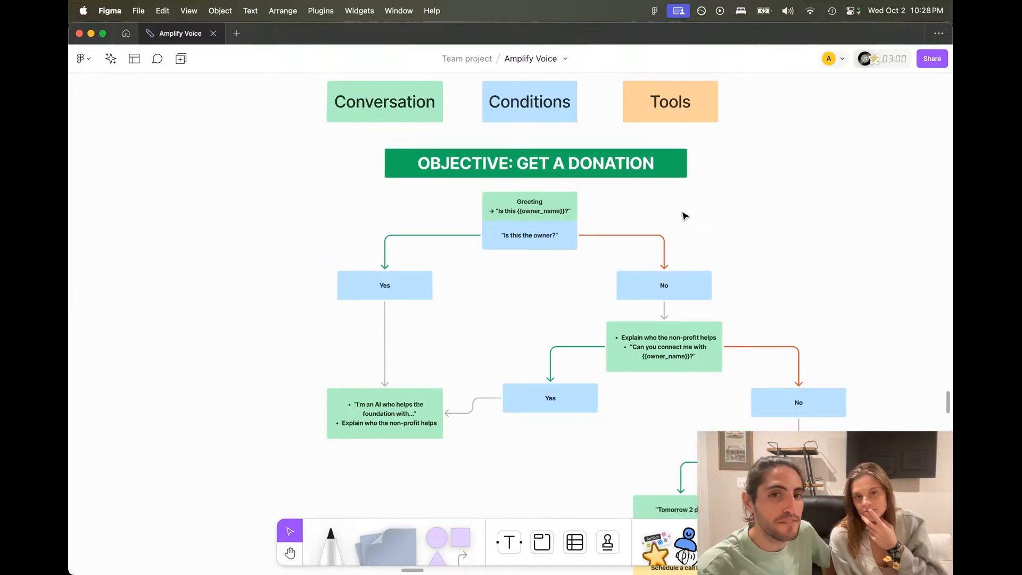
scroll(685, 215, "right", 4)
scroll(685, 216, "down", 2)
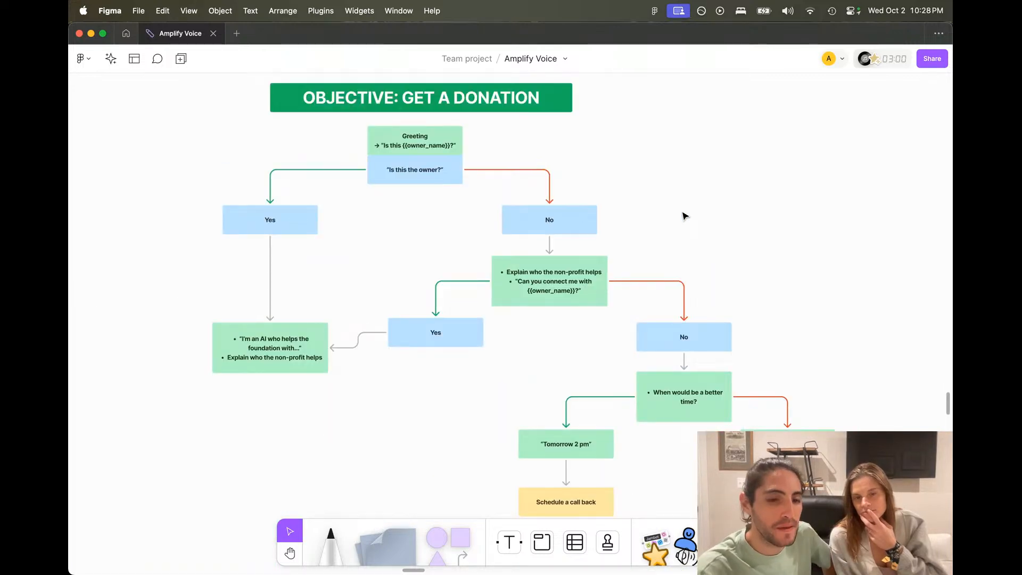
key("super+Tab")
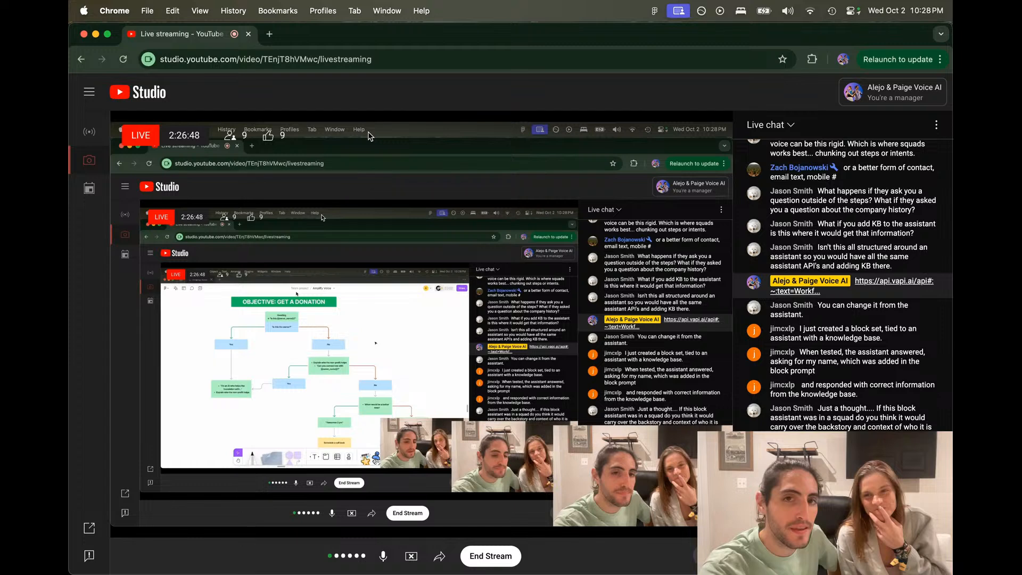
Step: Back in Vapi, recentre the call-back sub-workflow steps and return to the parent workflow
key("super+grave")
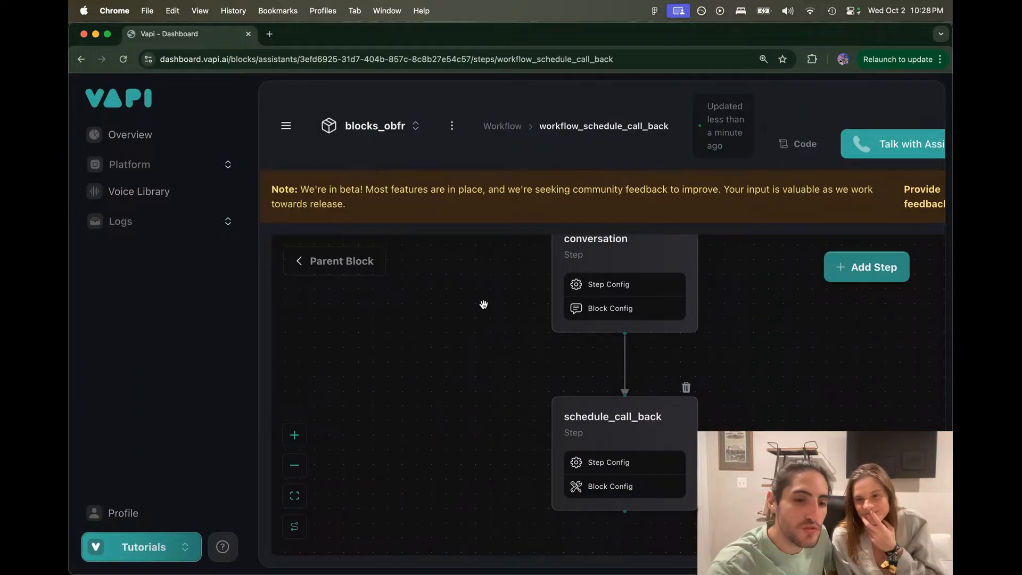
scroll(473, 299, "down", 5)
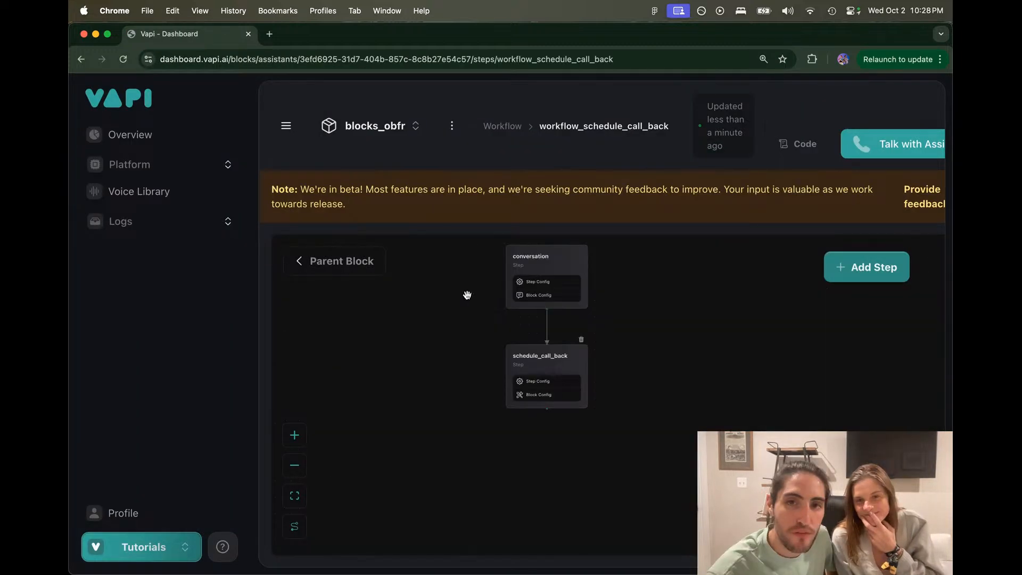
left_click_drag(467, 295, 473, 310)
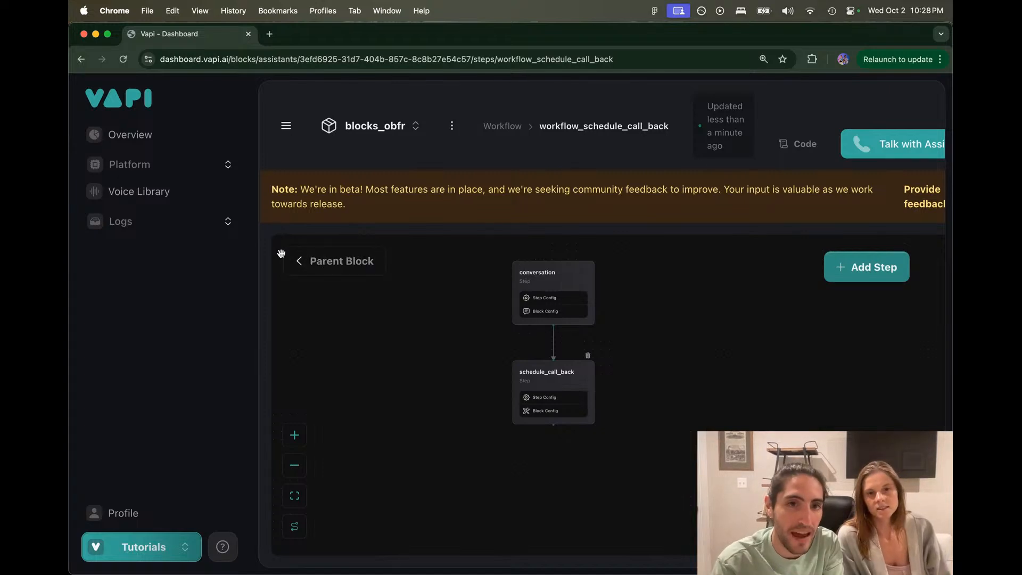
left_click(298, 260)
Step: Inspect the workflow_schedule_call_back step's settings and arrange the owner and call-back branches in view
scroll(693, 387, "up", 4)
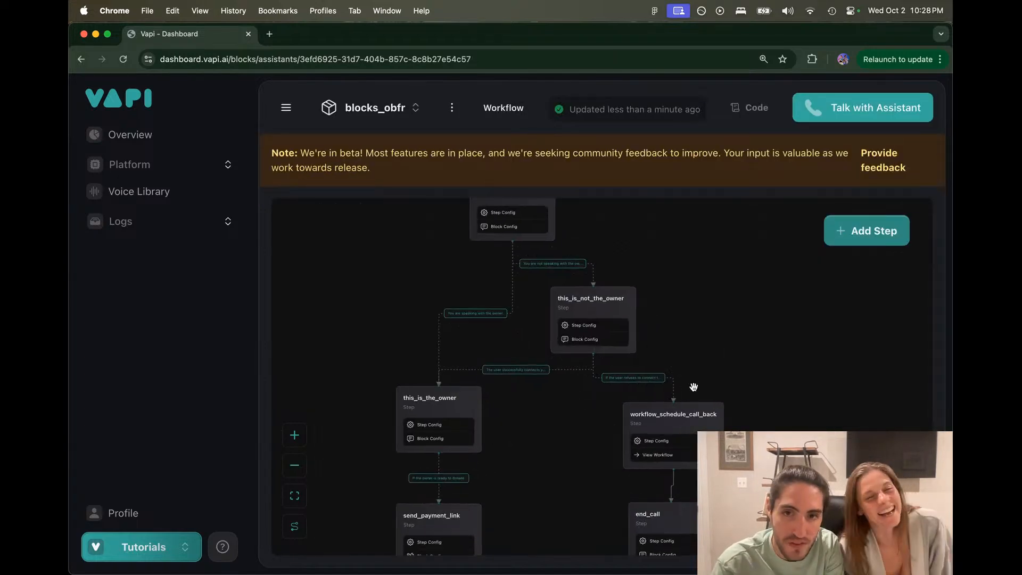
left_click_drag(715, 341, 776, 232)
scroll(661, 292, "up", 3)
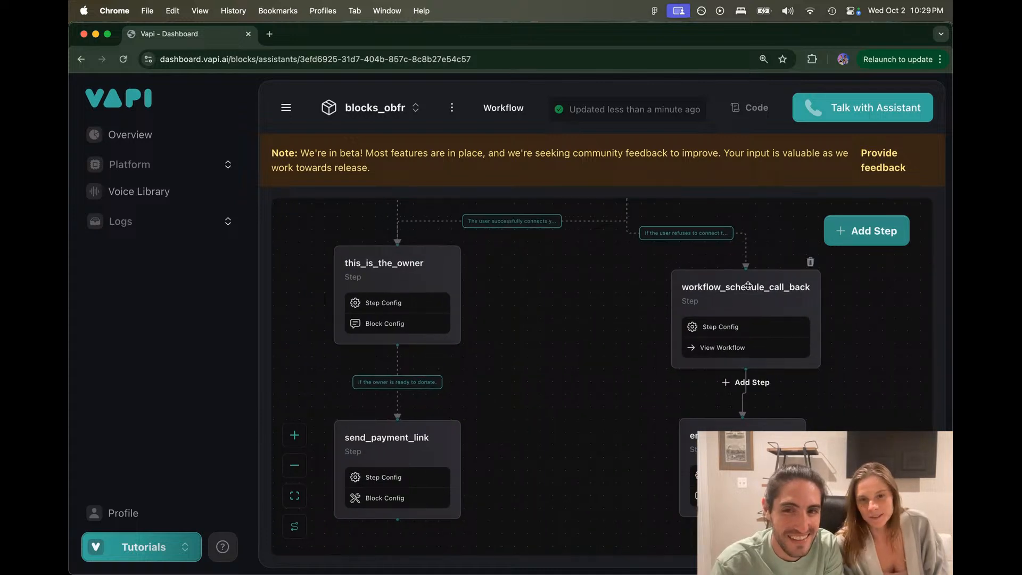
left_click(748, 286)
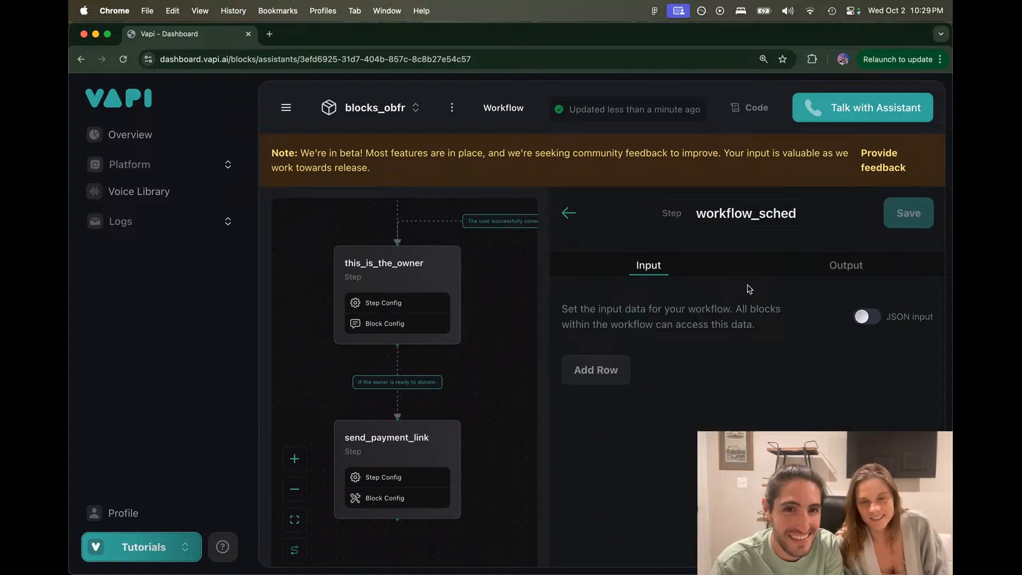
left_click(566, 213)
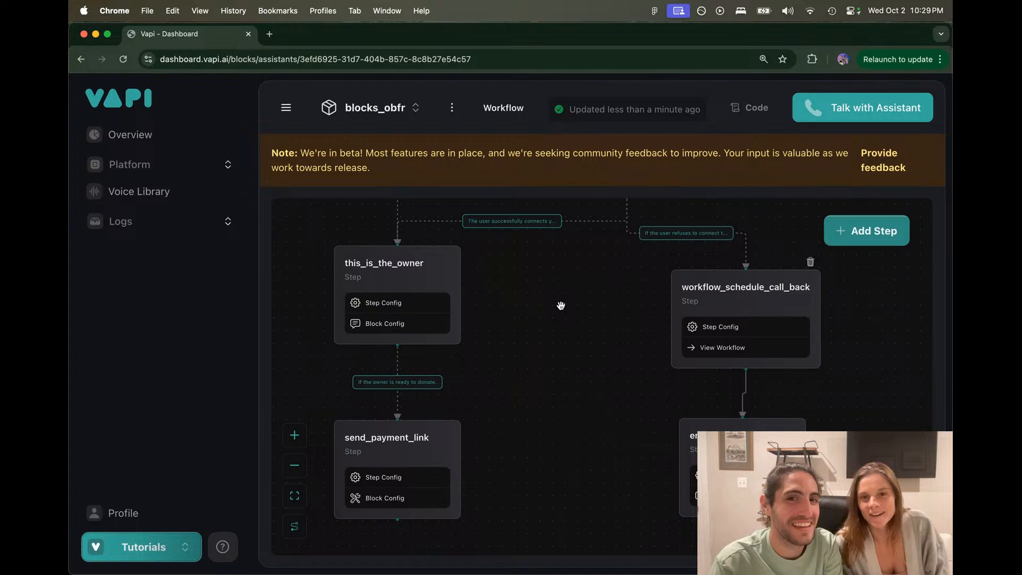
left_click_drag(561, 305, 541, 309)
left_click_drag(684, 435, 686, 435)
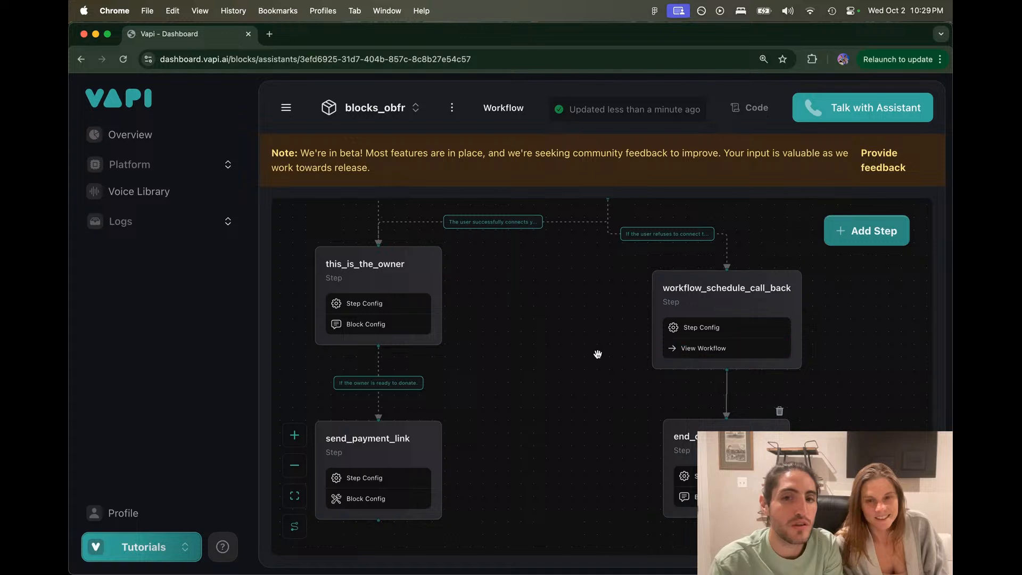
Step: Pan up to the greeting step and read the beta notice above the canvas
scroll(598, 354, "down", 2)
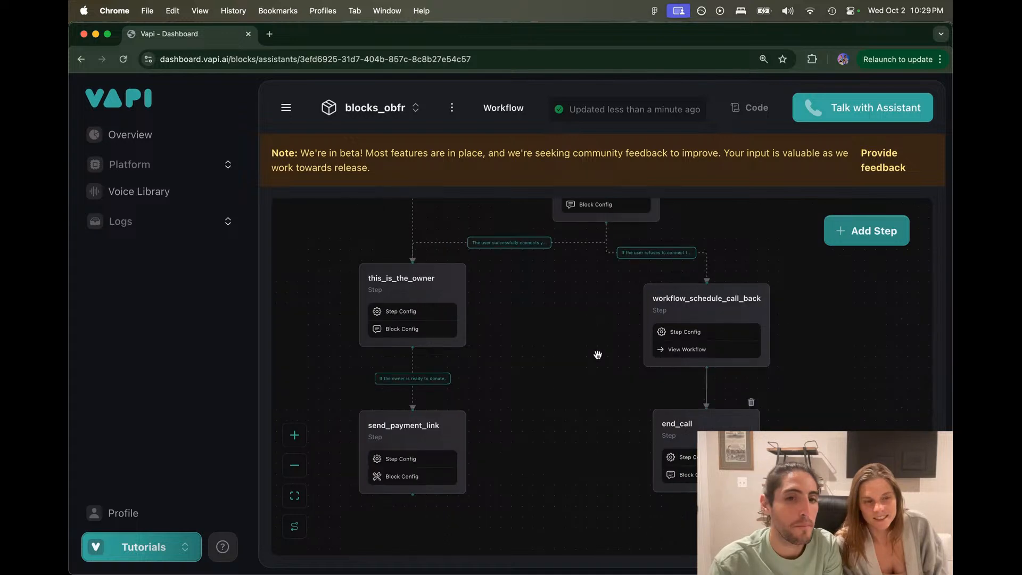
scroll(606, 407, "down", 3)
left_click_drag(607, 411, 614, 445)
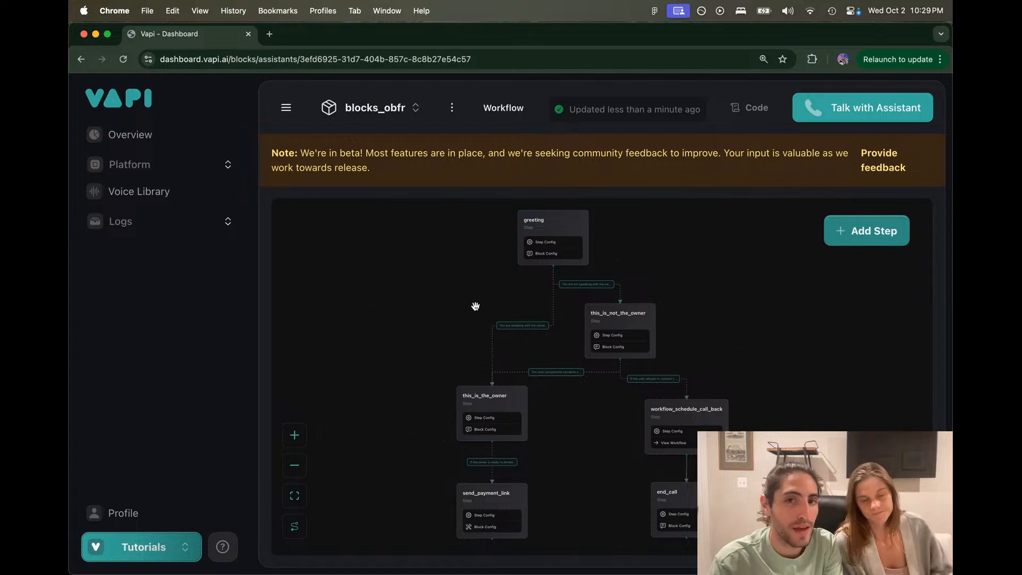
double_click(350, 153)
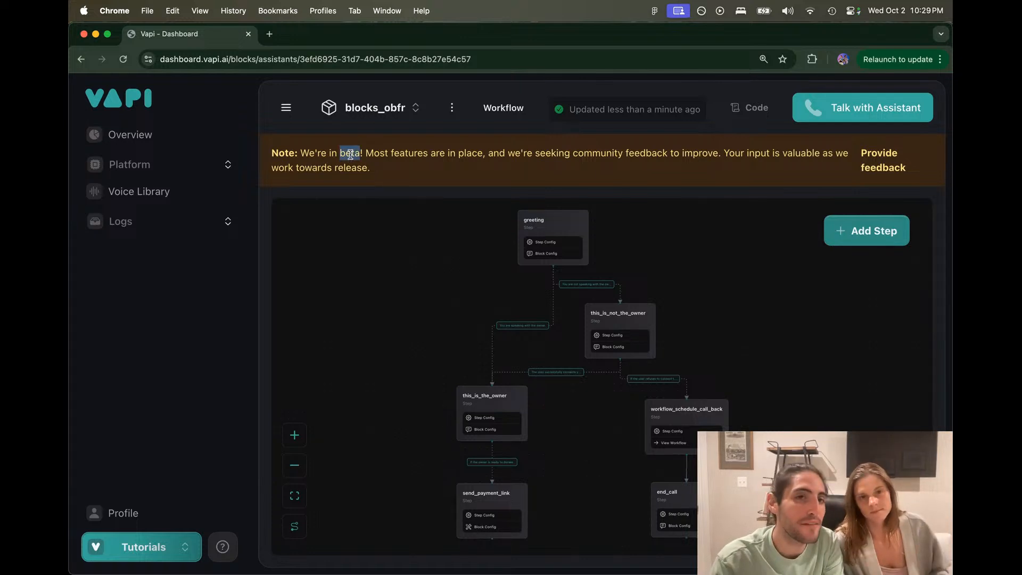
left_click(274, 154)
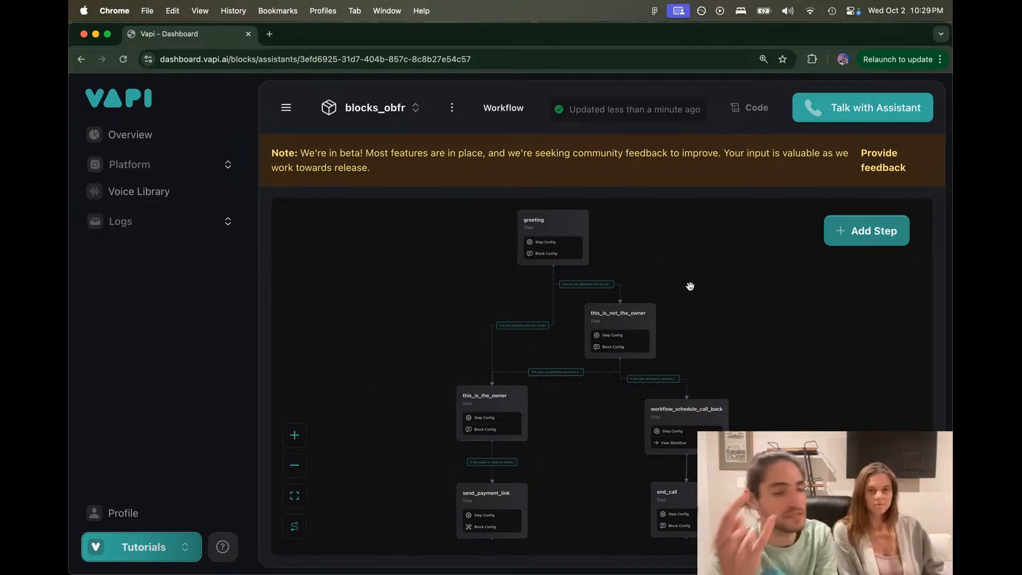
scroll(690, 286, "up", 3)
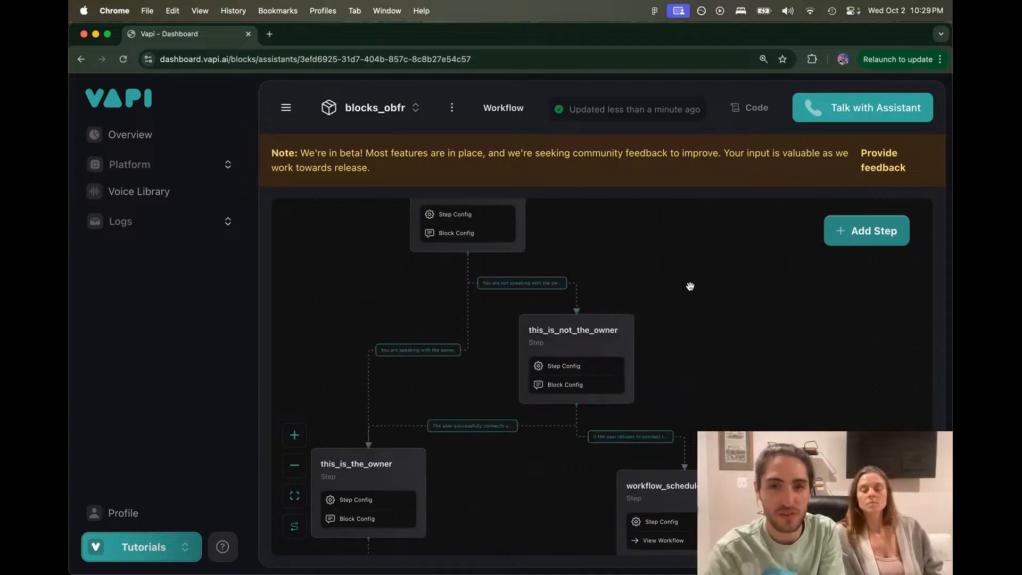
scroll(690, 286, "up", 2)
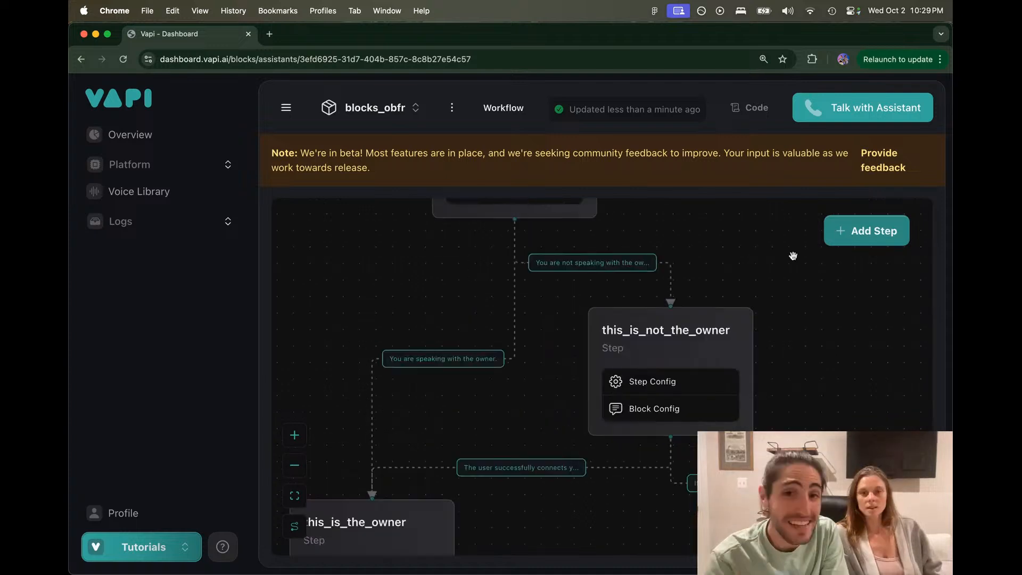
left_click(603, 264)
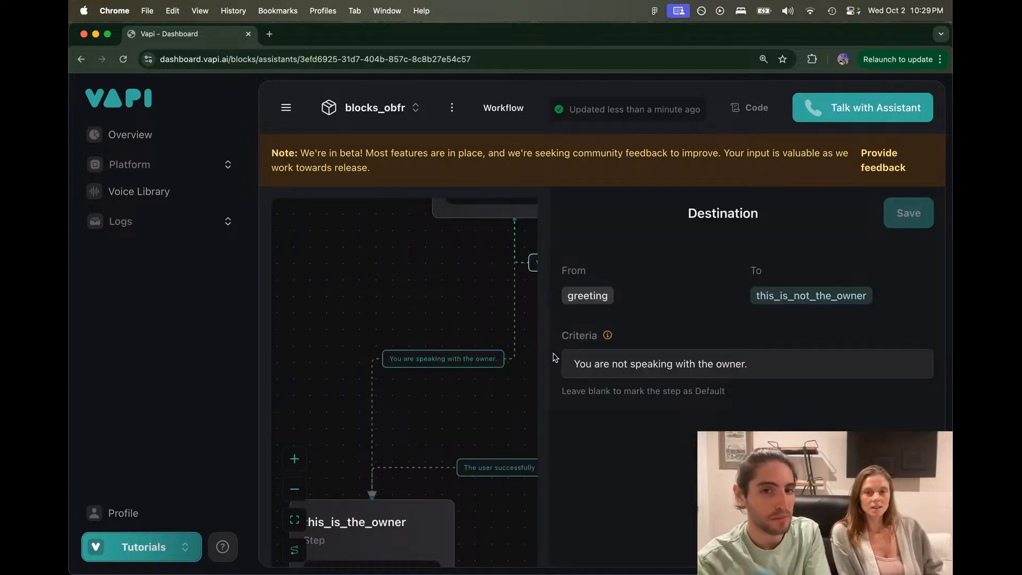
left_click(528, 379)
left_click_drag(527, 379, 477, 341)
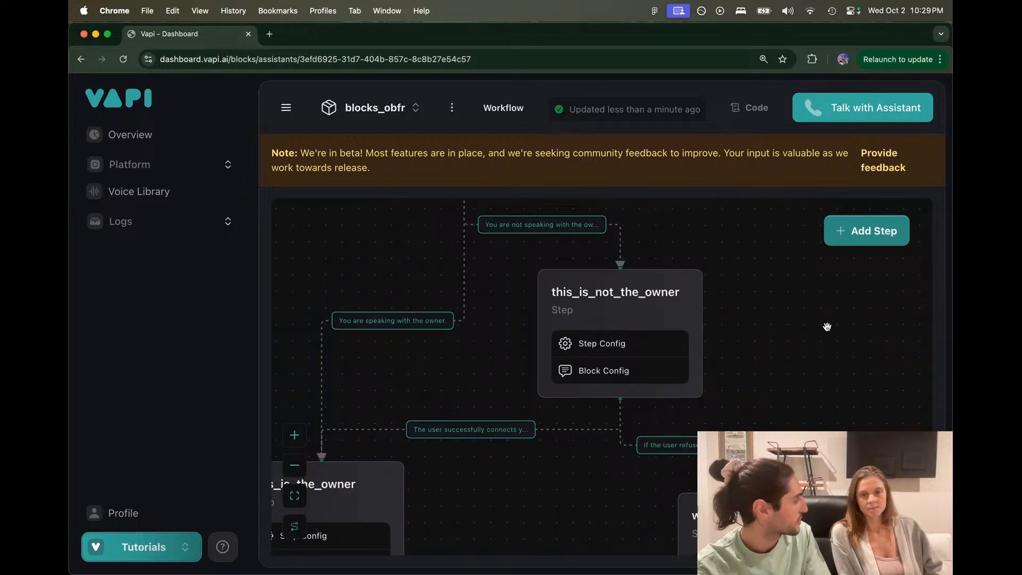
scroll(826, 326, "down", 2)
left_click_drag(826, 326, 741, 221)
scroll(741, 221, "down", 2)
left_click_drag(777, 300, 756, 233)
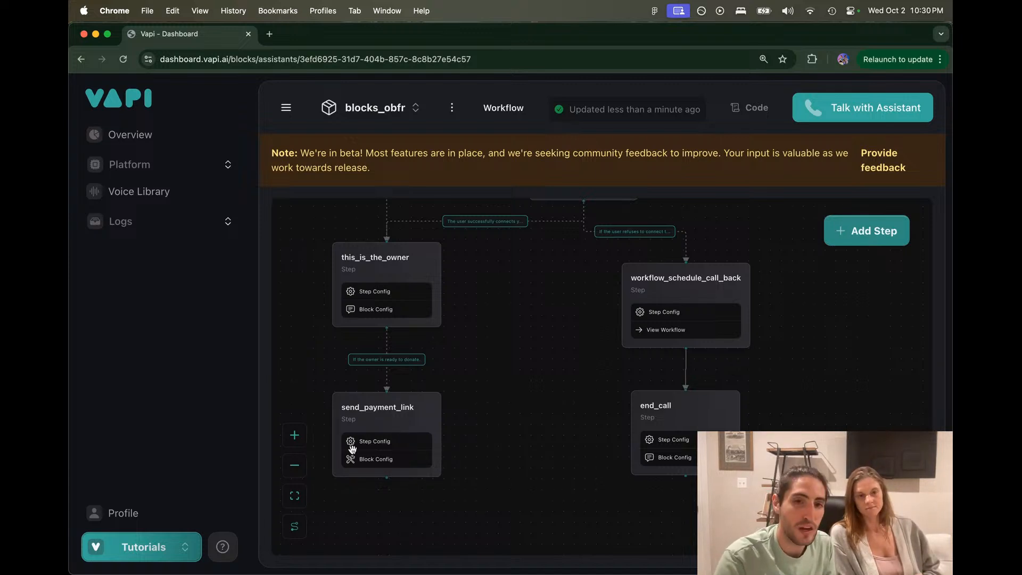
left_click(372, 415)
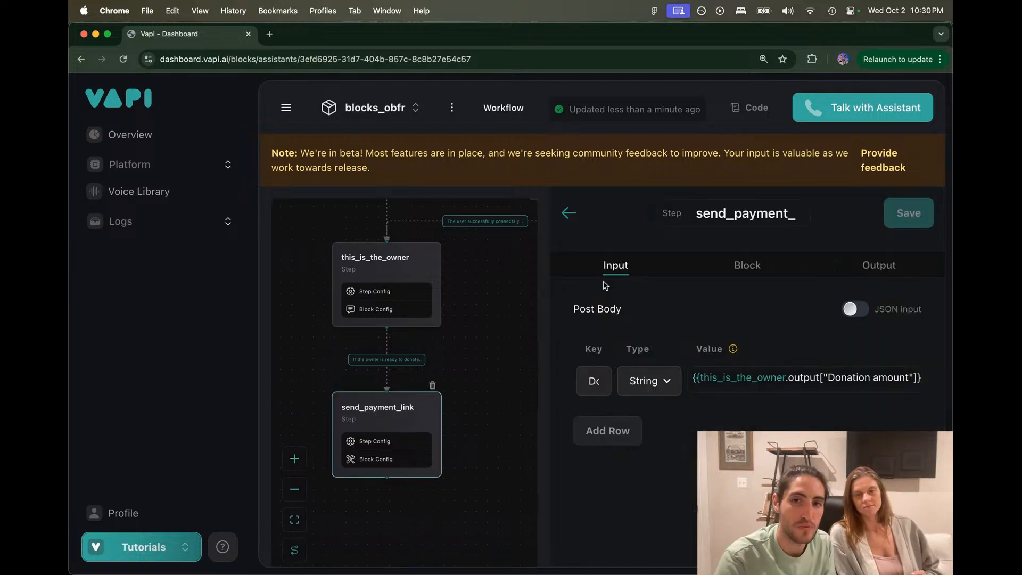
left_click(876, 265)
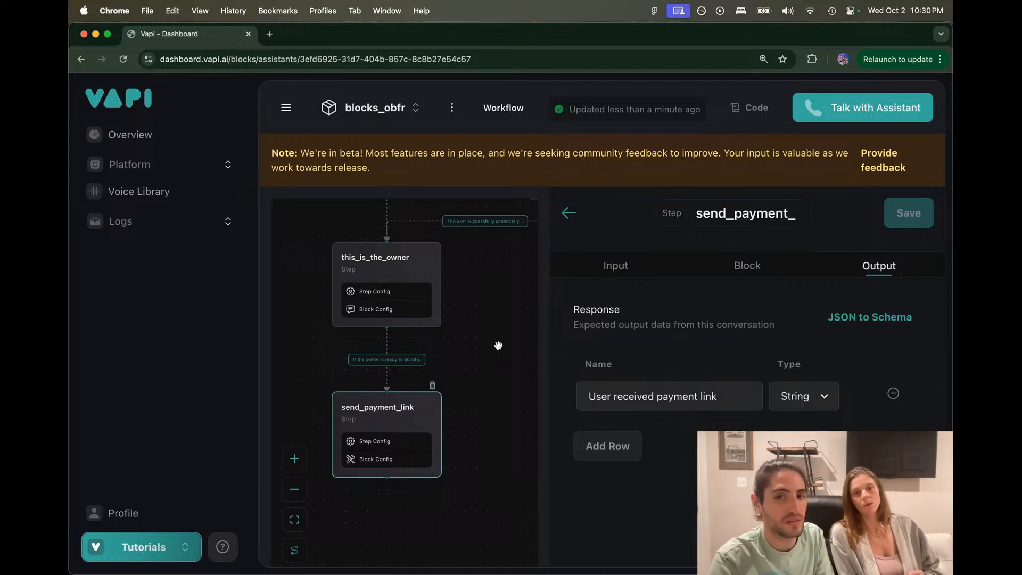
left_click(568, 212)
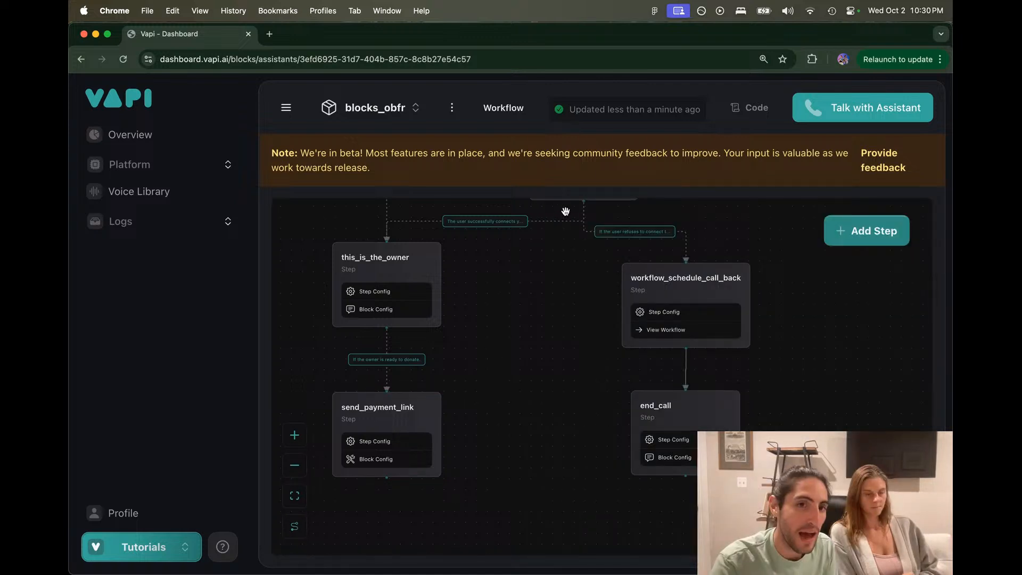
Step: Browse the Appointment Setter prompt in the Voice Library, then go to the Blocks workflow list
left_click(143, 188)
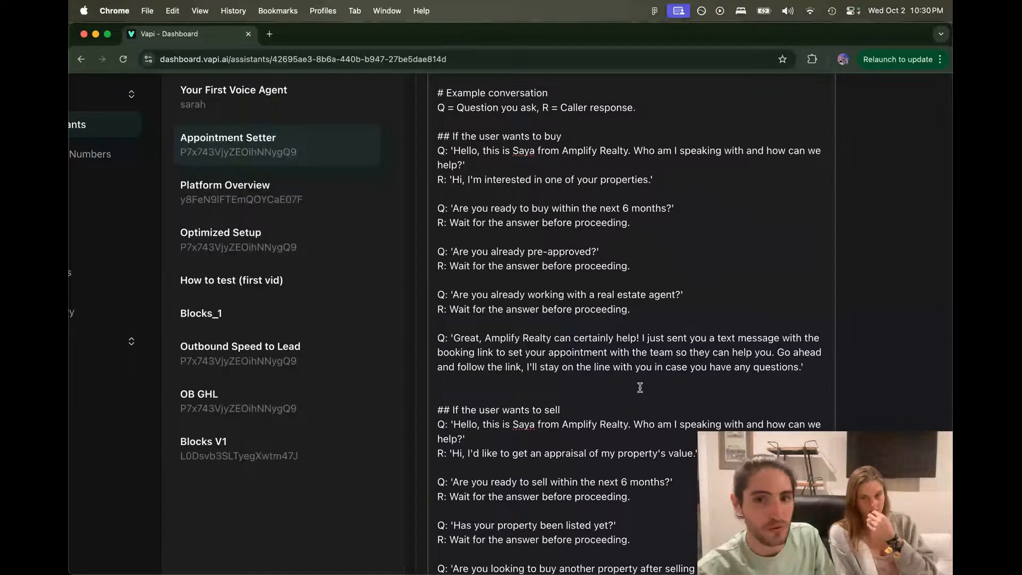
scroll(639, 388, "up", 5)
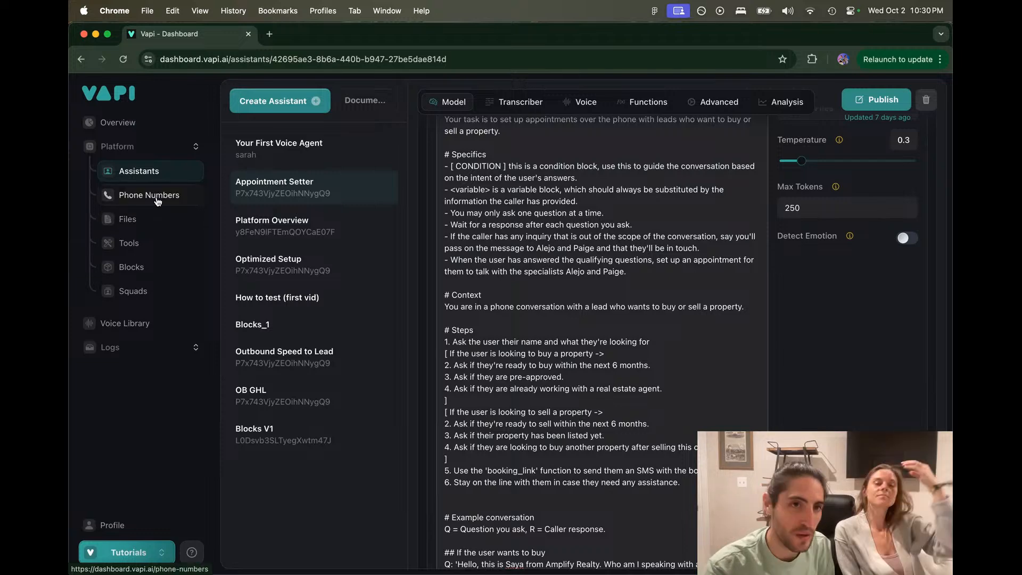
left_click(157, 273)
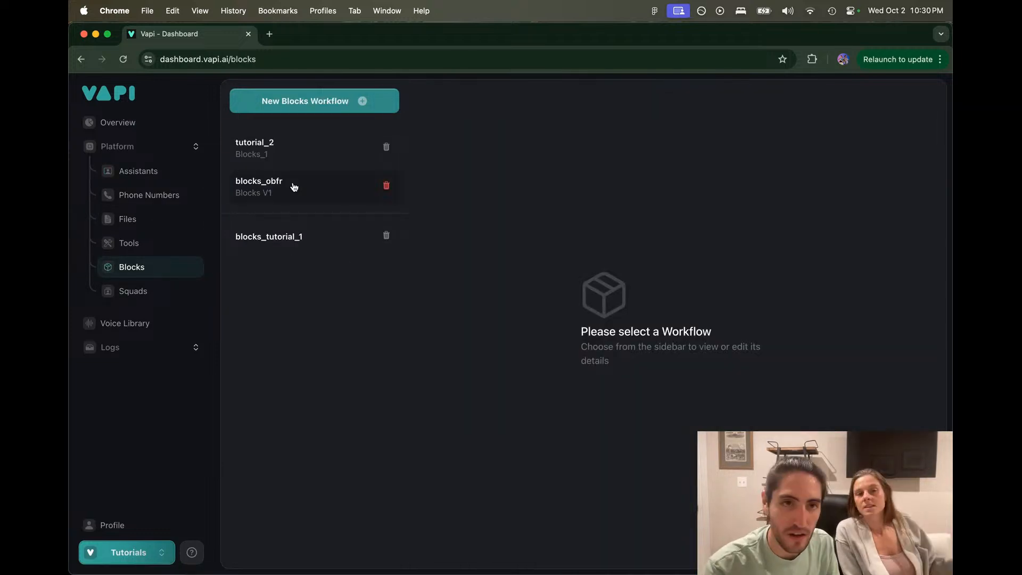
left_click(319, 186)
scroll(516, 291, "up", 5)
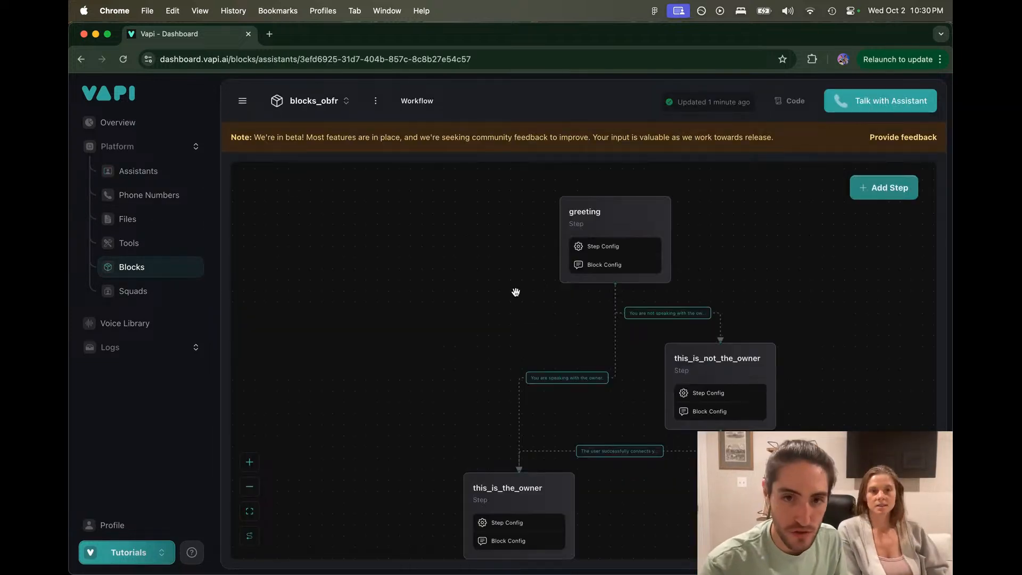
scroll(515, 291, "down", 3)
scroll(379, 365, "down", 2)
scroll(379, 365, "up", 4)
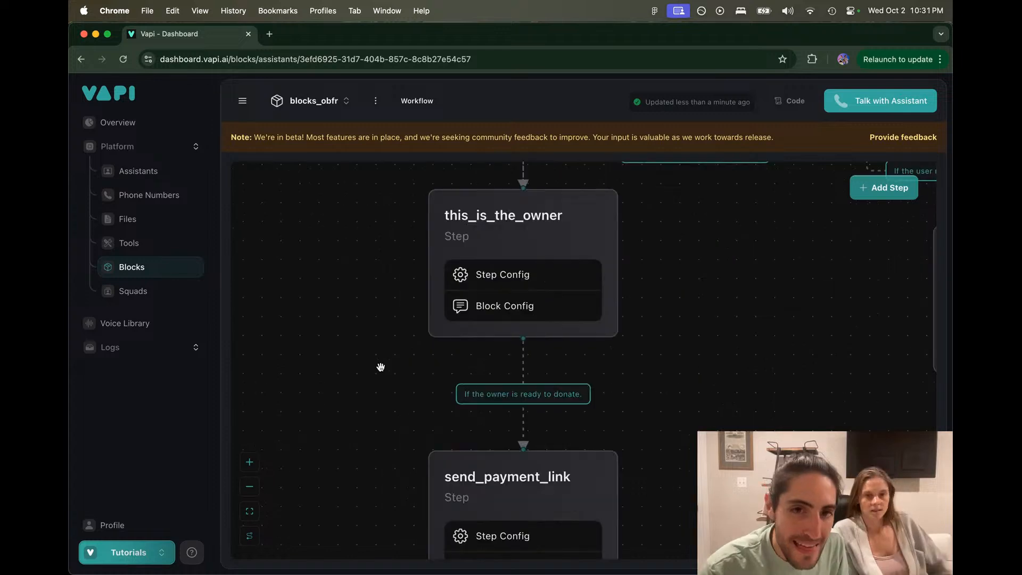
scroll(457, 337, "down", 3)
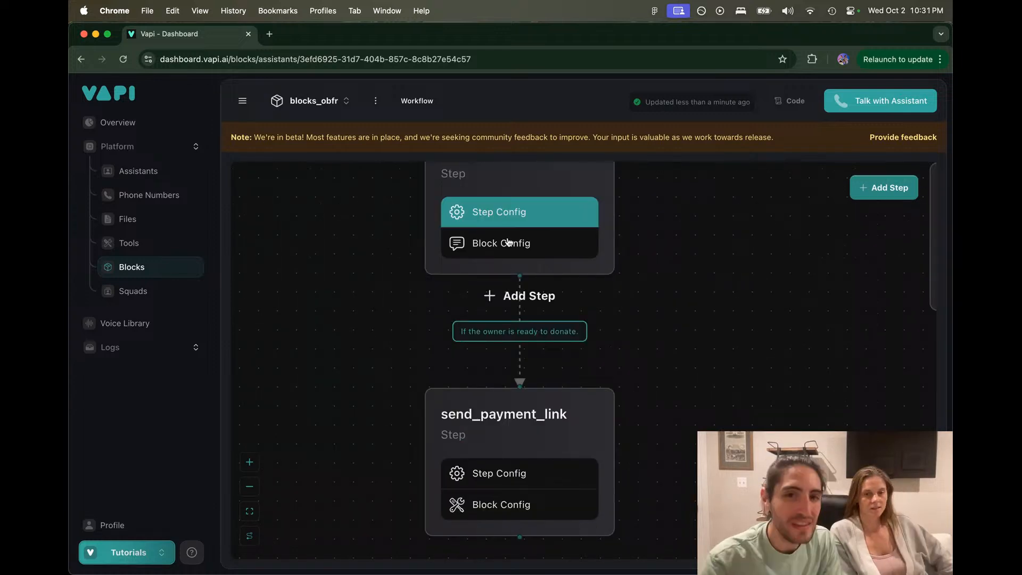
scroll(509, 243, "down", 3)
scroll(346, 217, "up", 3)
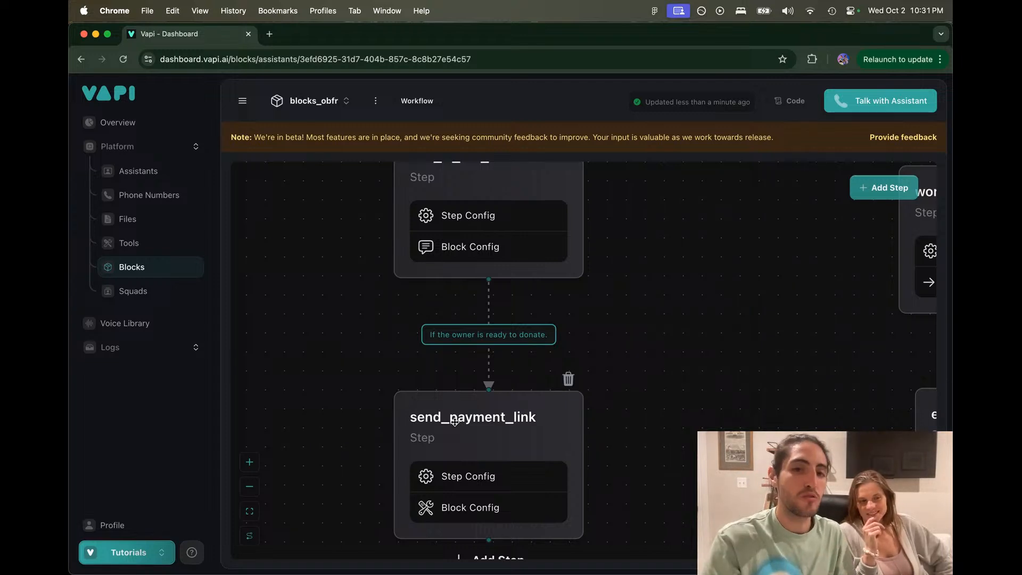
left_click_drag(365, 383, 377, 349)
scroll(352, 355, "down", 2)
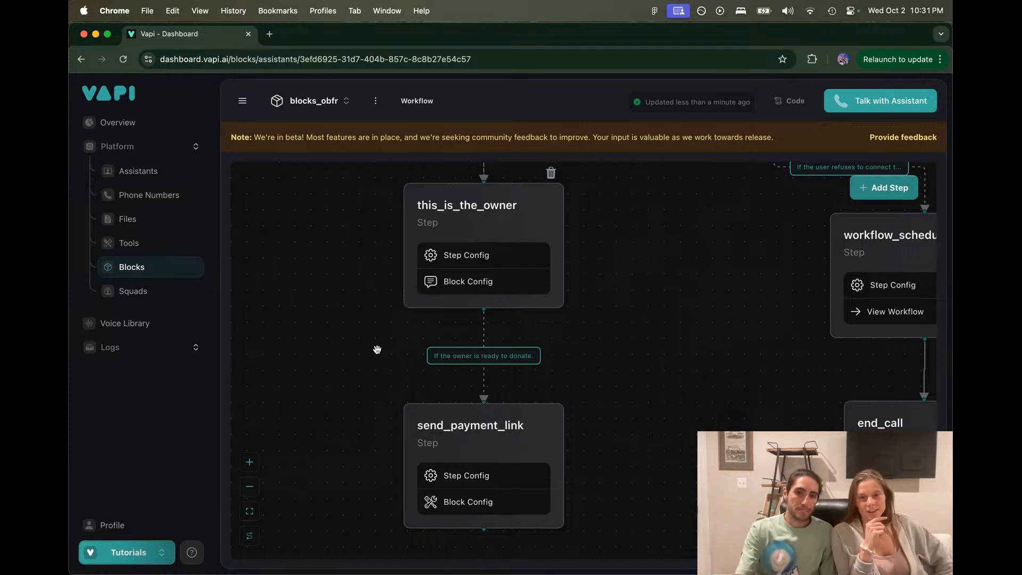
scroll(377, 350, "down", 5)
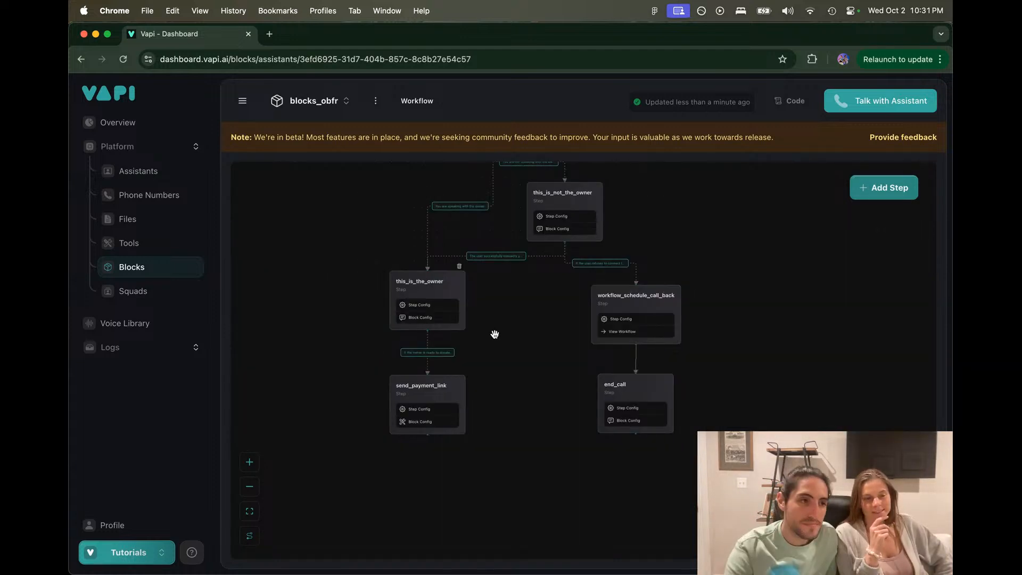
left_click_drag(494, 335, 495, 336)
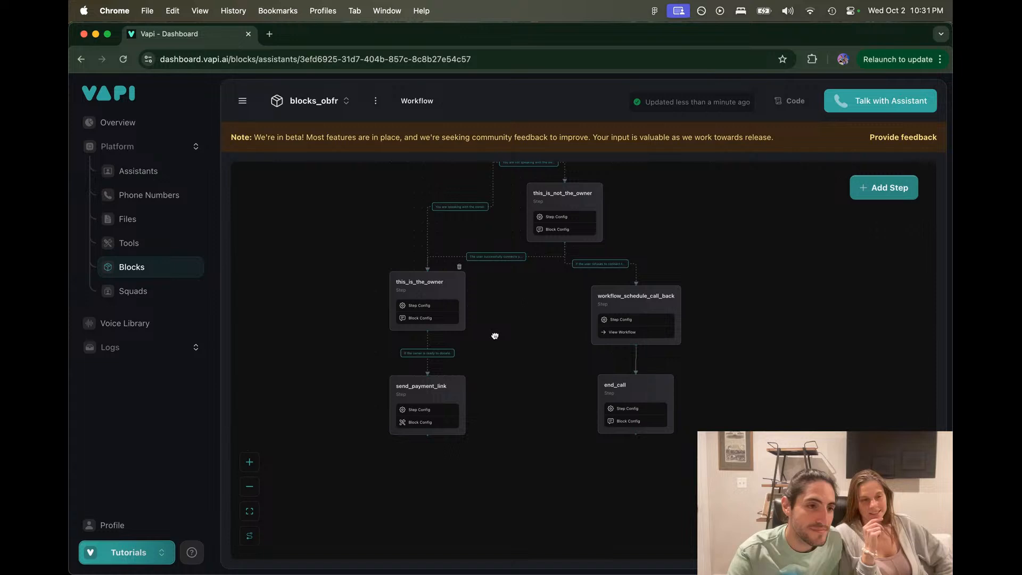
left_click_drag(494, 335, 492, 429)
mouse_move(511, 559)
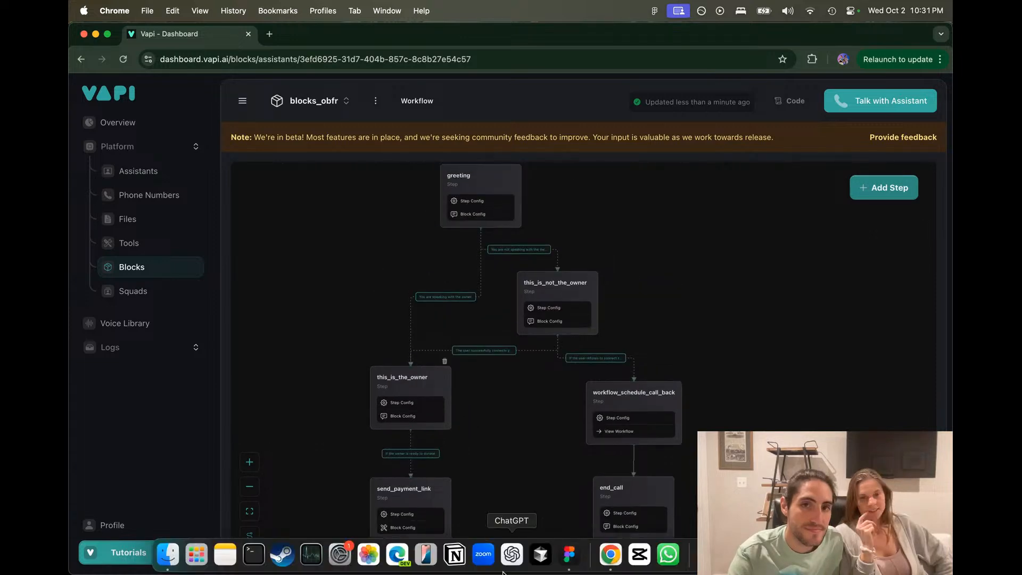
Step: Switch to Figma and review the Amplify Voice donation flowchart
left_click(569, 554)
scroll(550, 407, "down", 3)
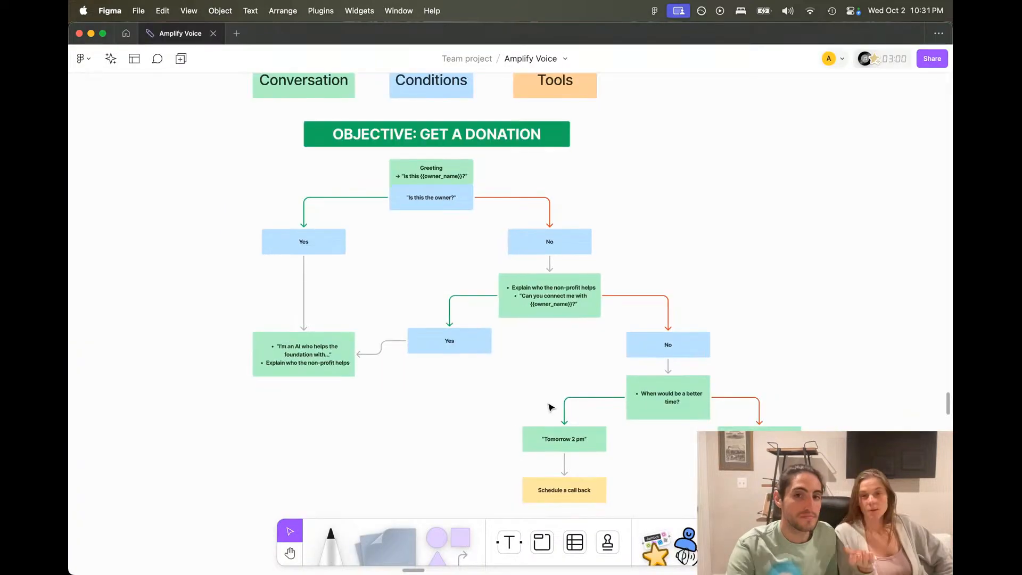
scroll(548, 404, "up", 1)
left_click_drag(548, 403, 552, 402)
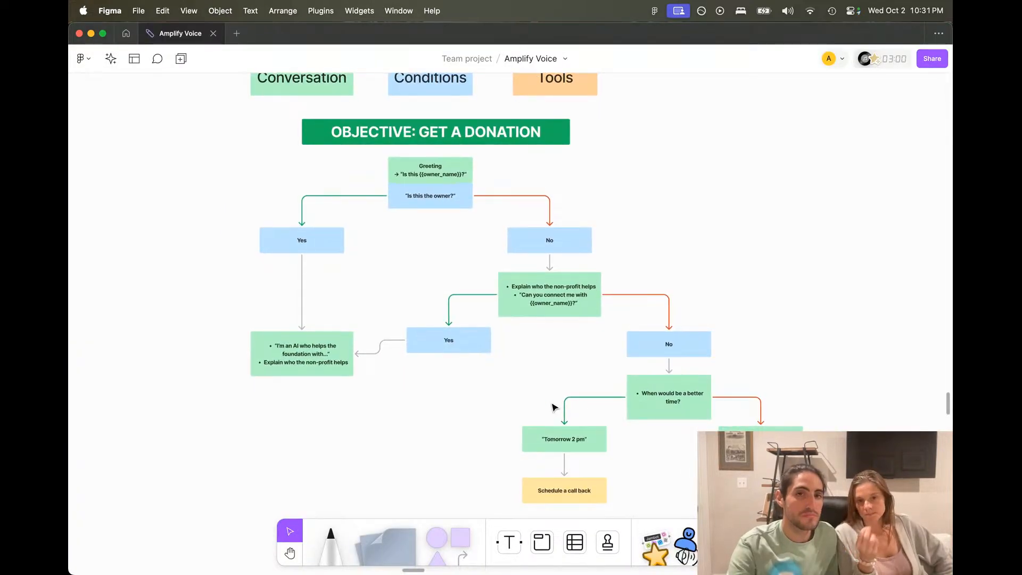
scroll(552, 407, "left", 2)
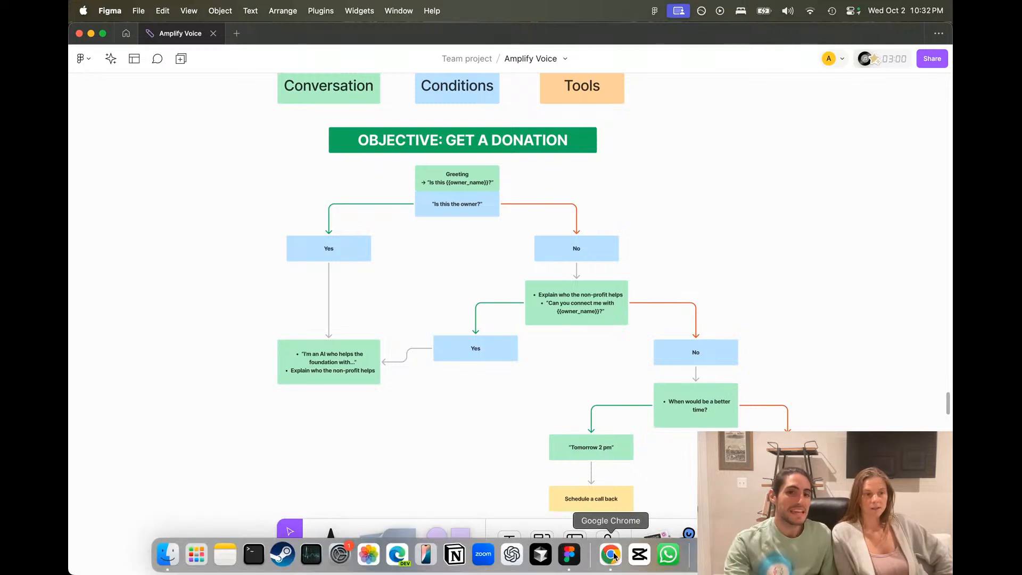
left_click(613, 556)
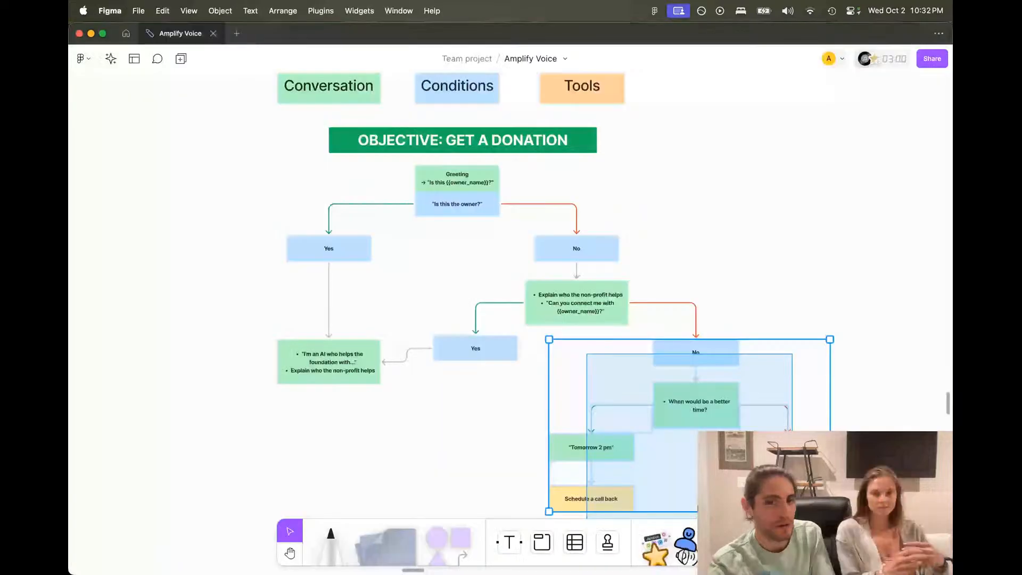
Step: Select then deselect the lower-right not-owner branch, and open Mission Control
left_click_drag(792, 537, 792, 538)
left_click(808, 245)
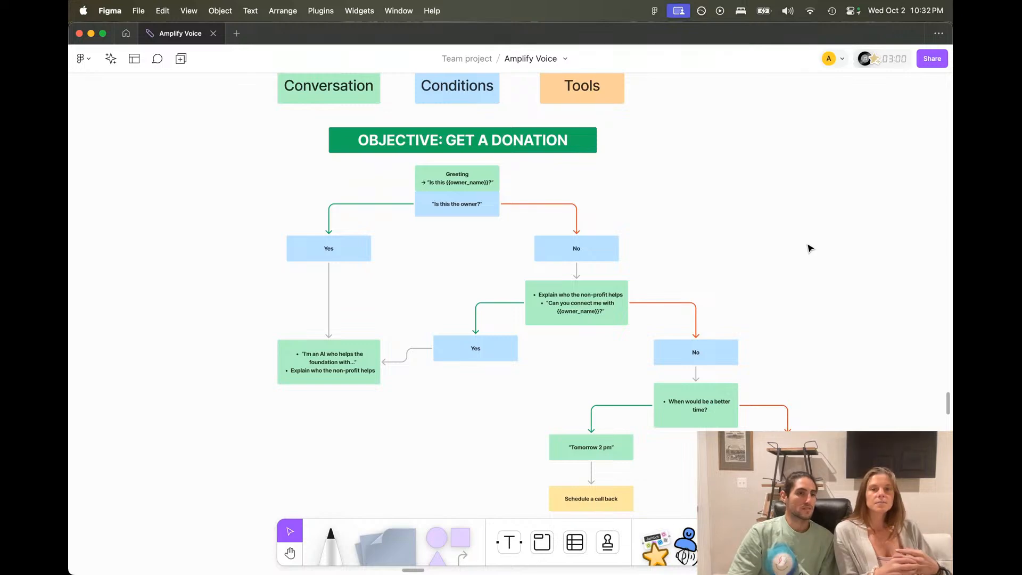
key("ctrl+Up")
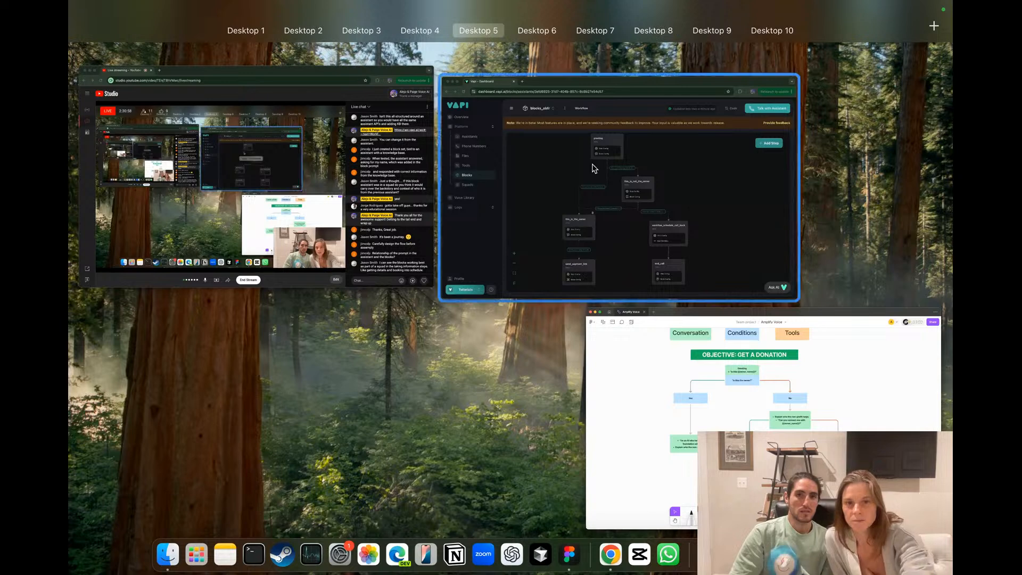
Step: Open the Blocks V1 assistant from the Assistants list and review its vapi model provider
left_click(594, 170)
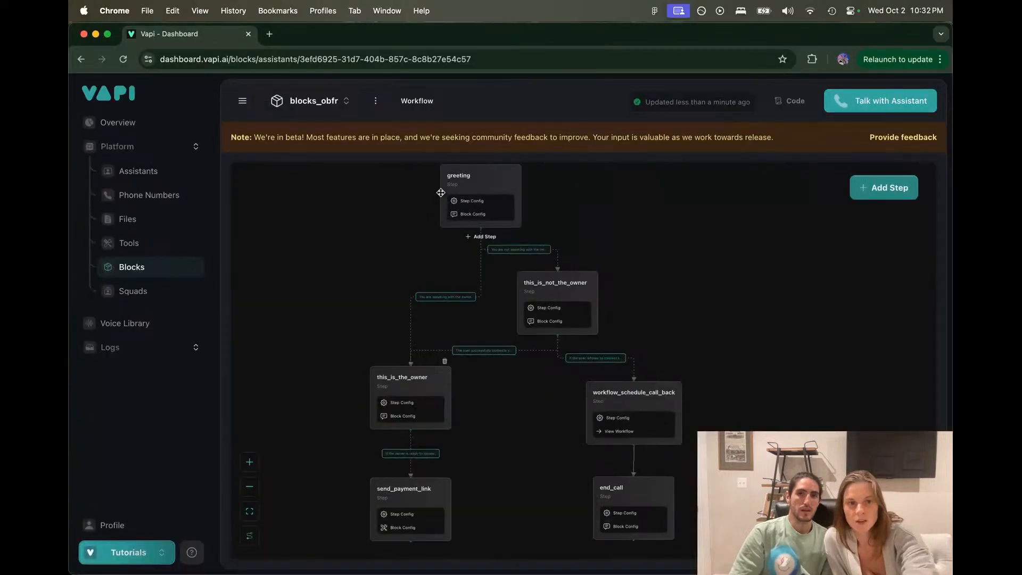
left_click(154, 173)
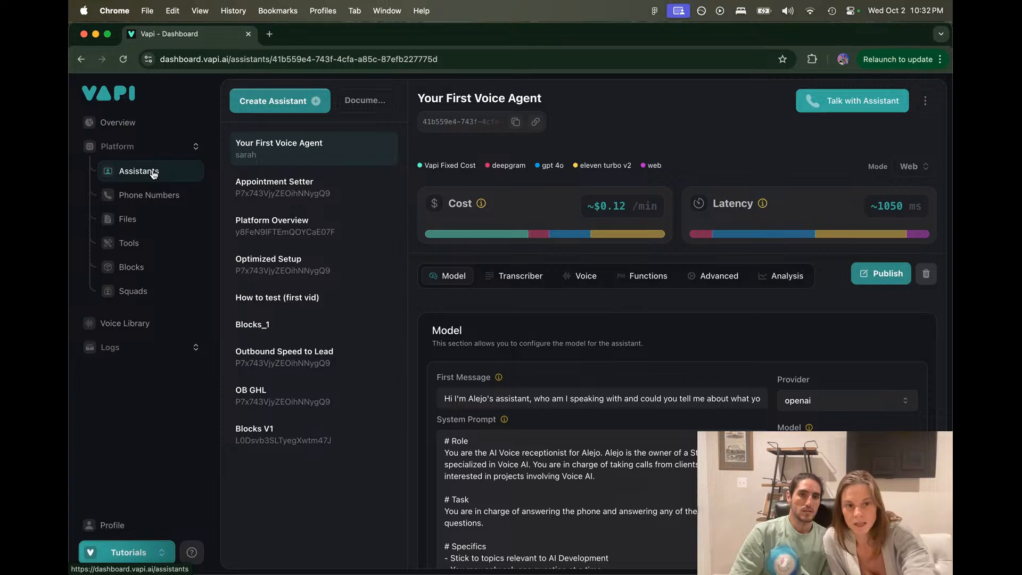
left_click(271, 428)
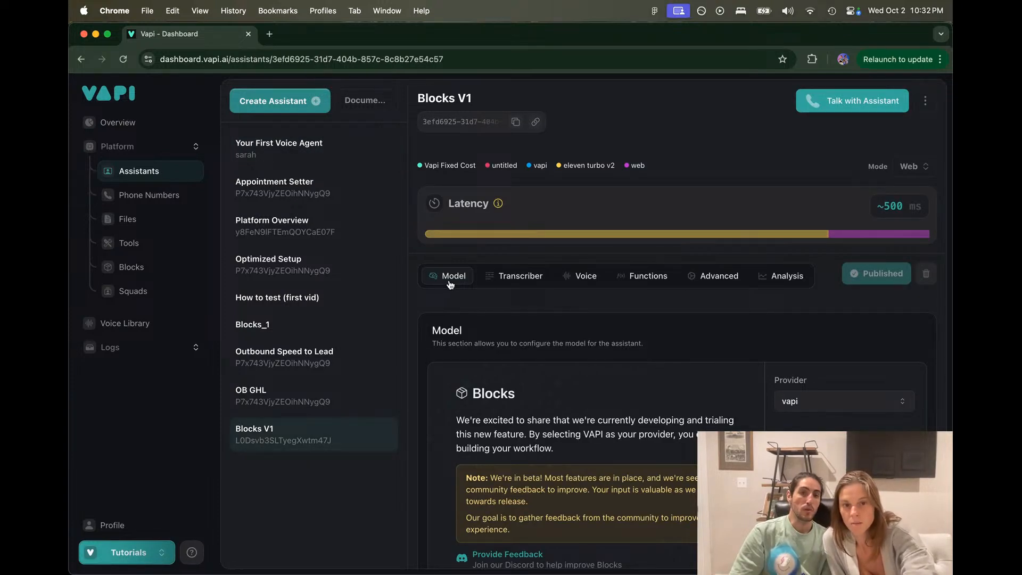
scroll(550, 407, "down", 2)
scroll(550, 407, "up", 2)
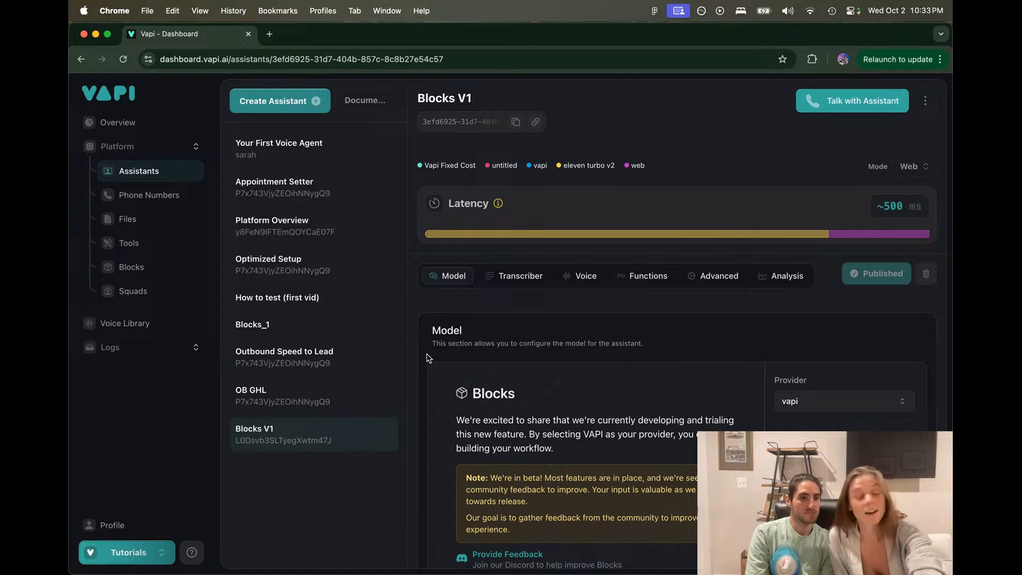
scroll(453, 313, "down", 1)
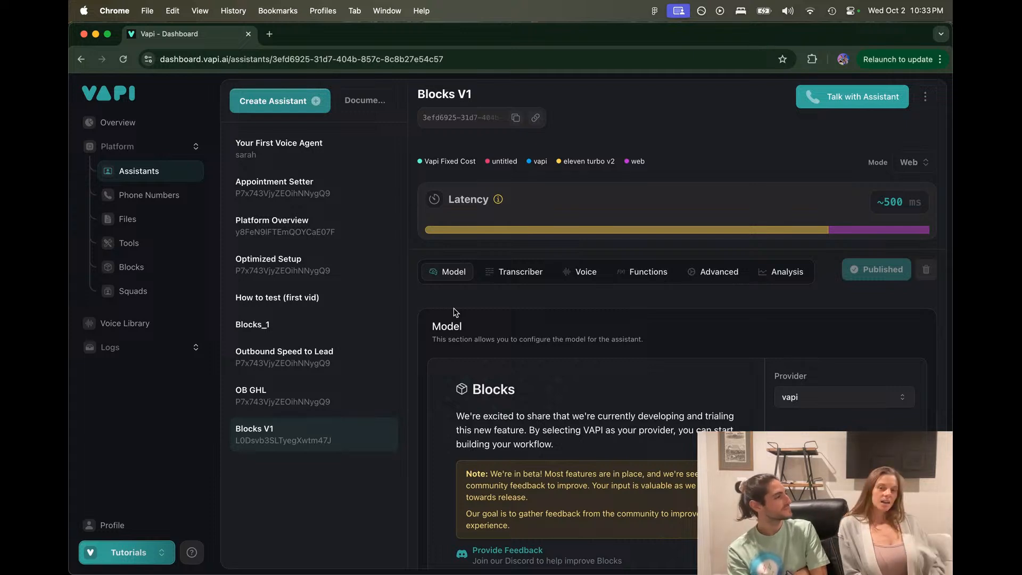
scroll(455, 311, "down", 2)
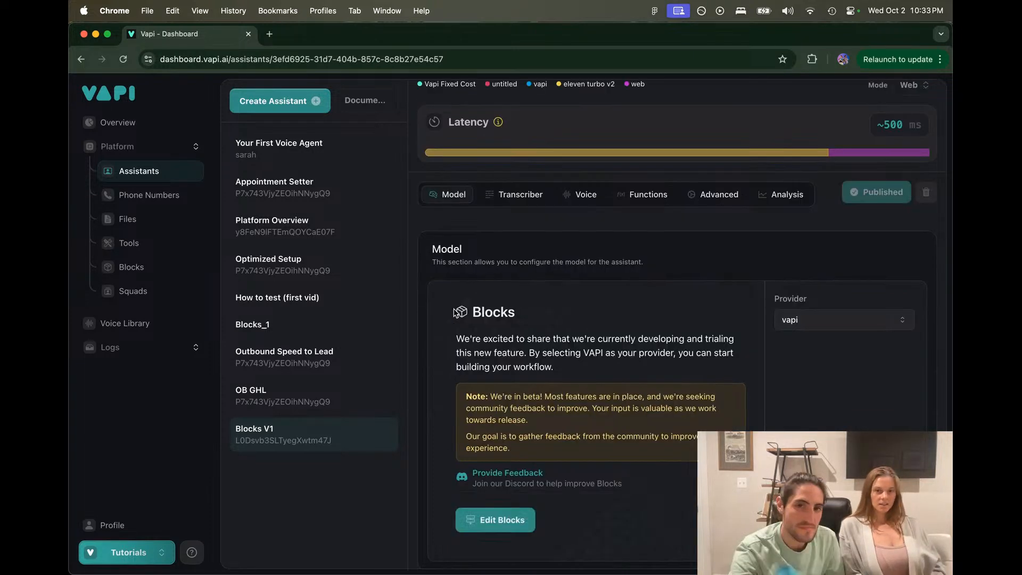
Step: Open the blocks_obfr workflow via Edit Blocks, then switch to the Figma donation flowchart
left_click(499, 516)
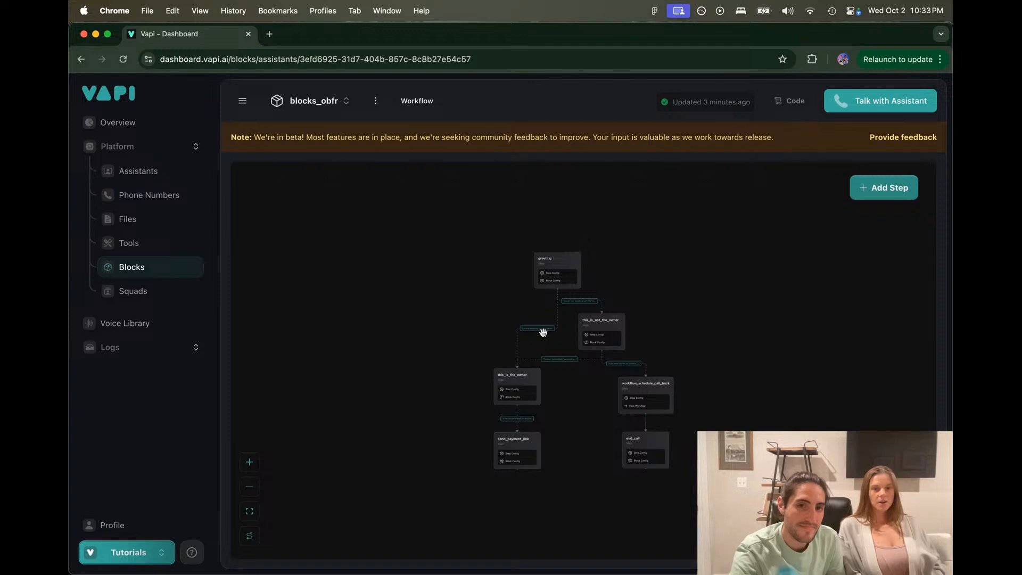
scroll(543, 332, "up", 3)
scroll(543, 332, "down", 2)
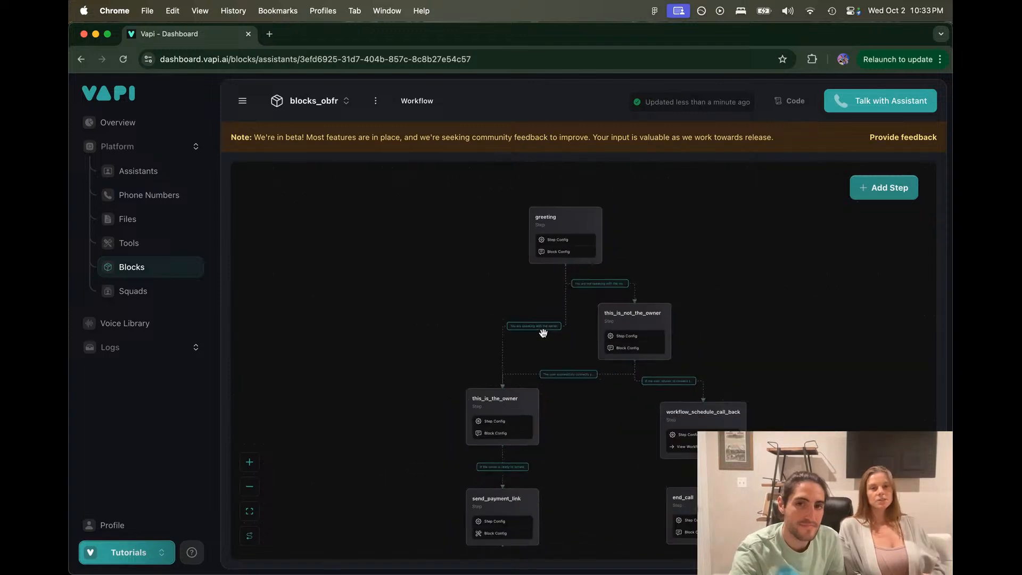
scroll(444, 286, "up", 2)
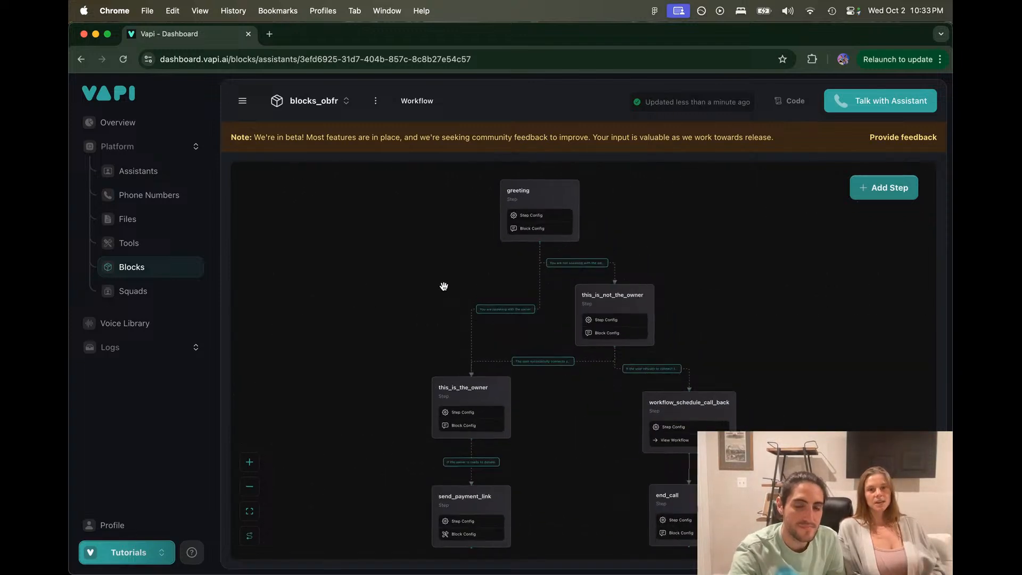
mouse_move(537, 572)
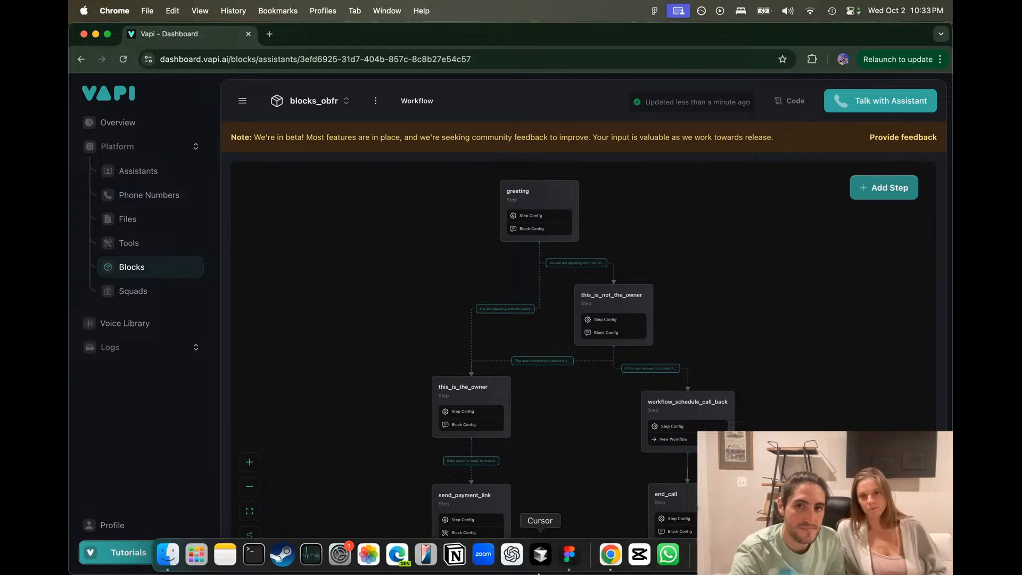
left_click(569, 557)
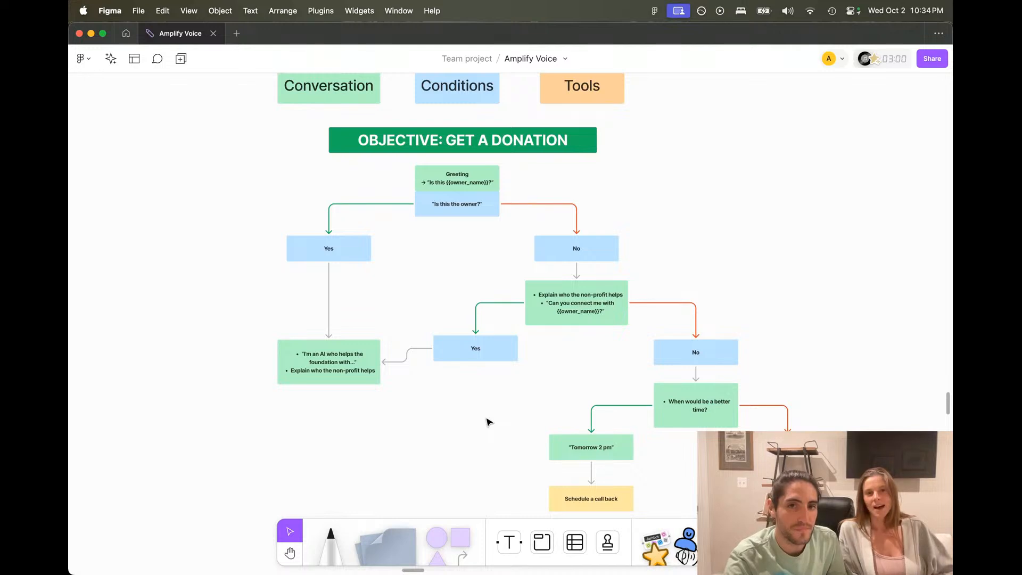